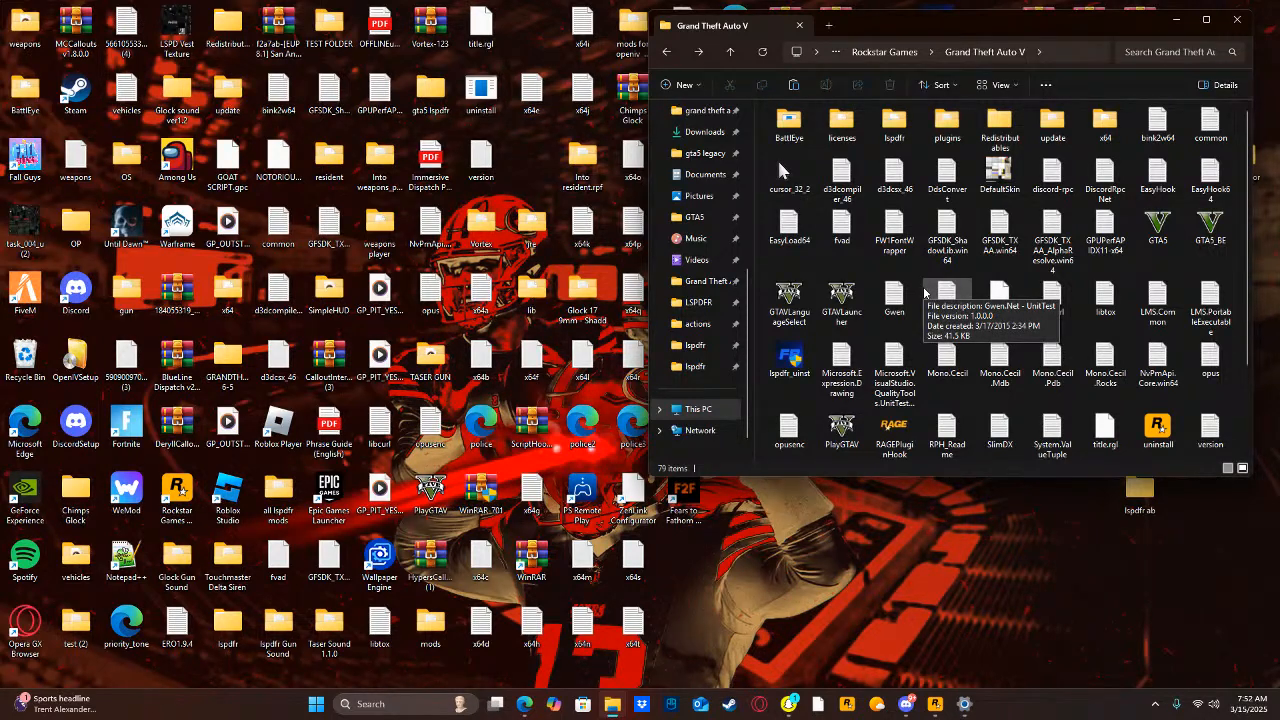
Check the contents of the plugins folder and return to the Grand Theft Auto V folder.
{"action": "double_click", "coordinate": [946, 125]}
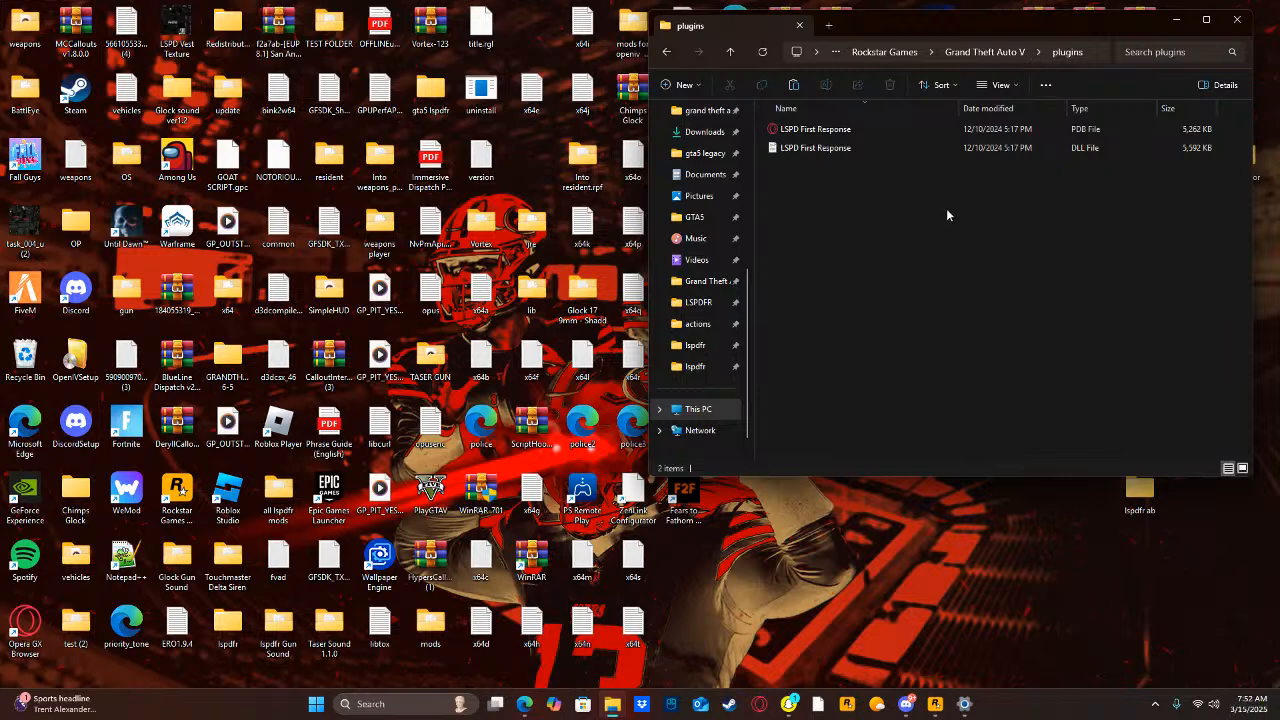
{"action": "left_click", "coordinate": [666, 52]}
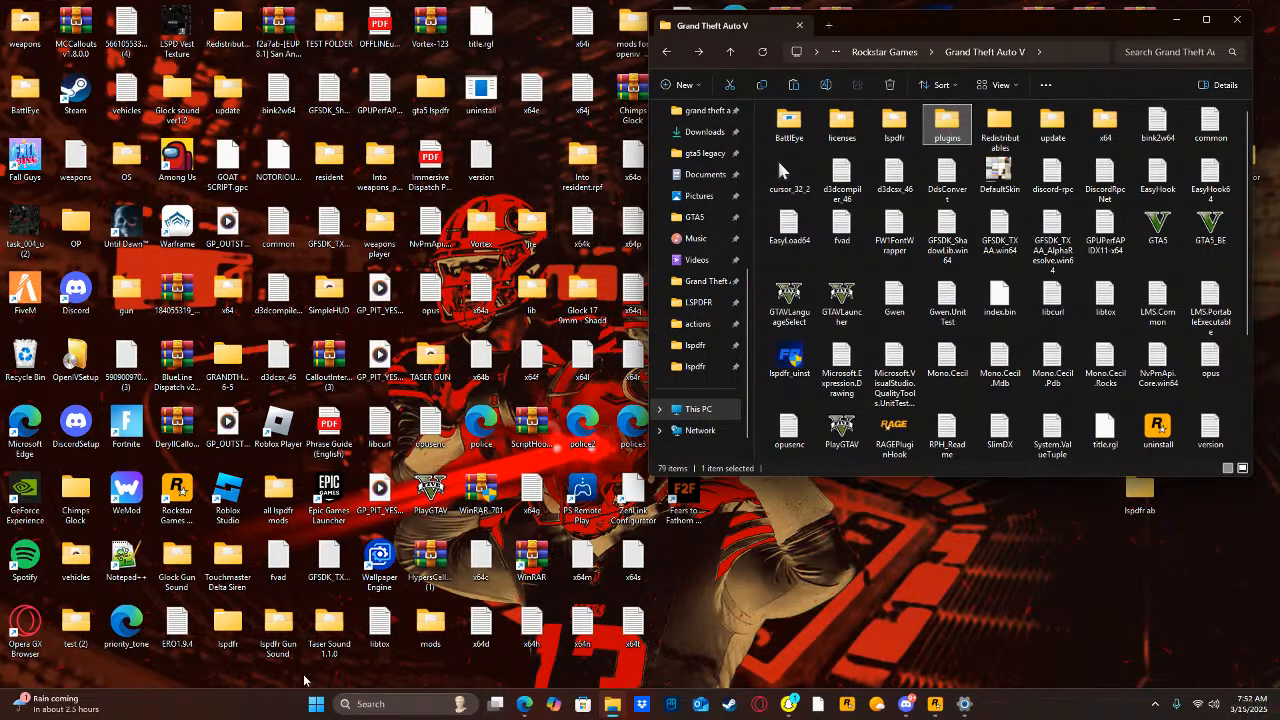
Search the web for "els lspdfr" and open the LCPDFR Emergency Lighting System page.
{"action": "left_click", "coordinate": [411, 703]}
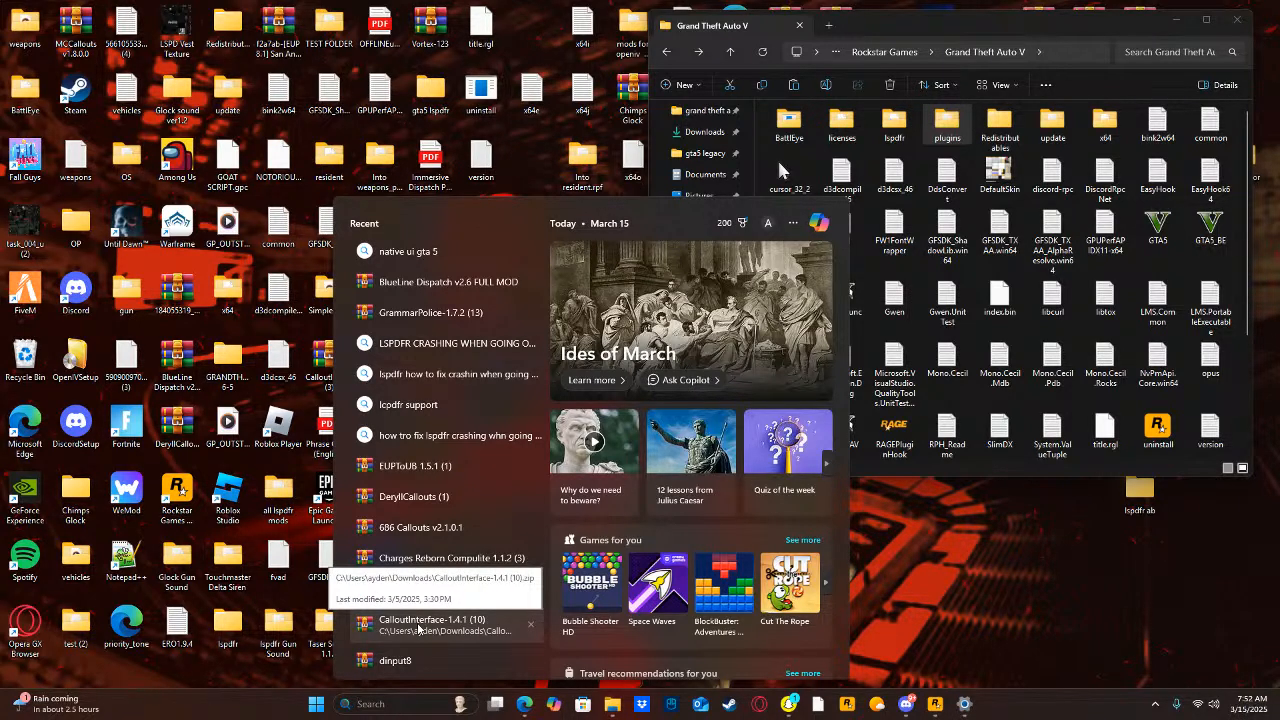
{"action": "type", "text": "el"}
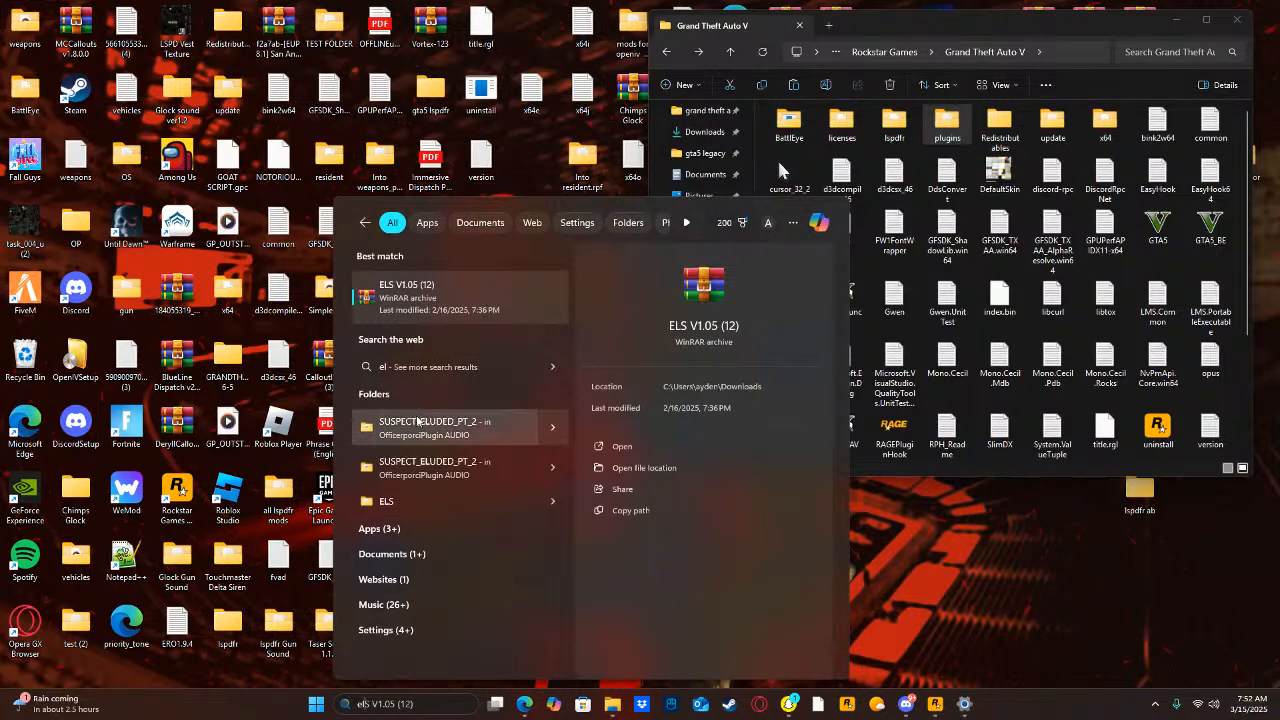
{"action": "type", "text": "s"}
{"action": "left_click", "coordinate": [420, 366]}
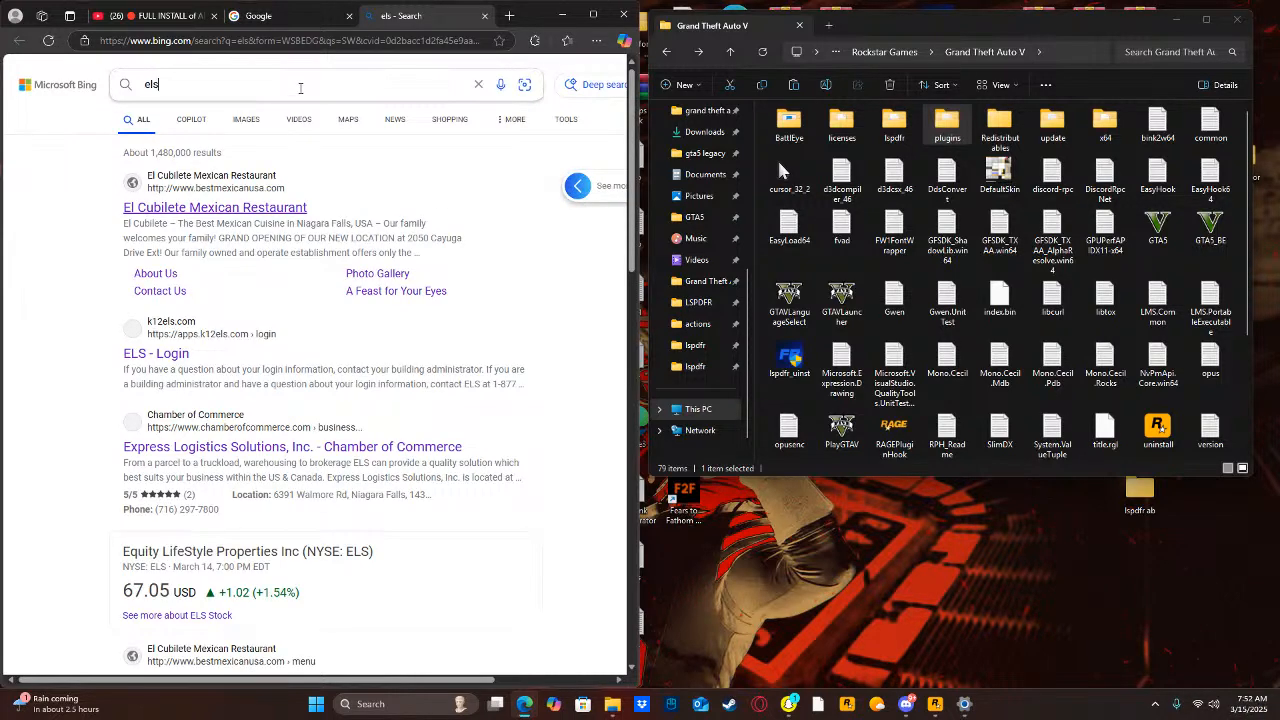
{"action": "left_click", "coordinate": [300, 87]}
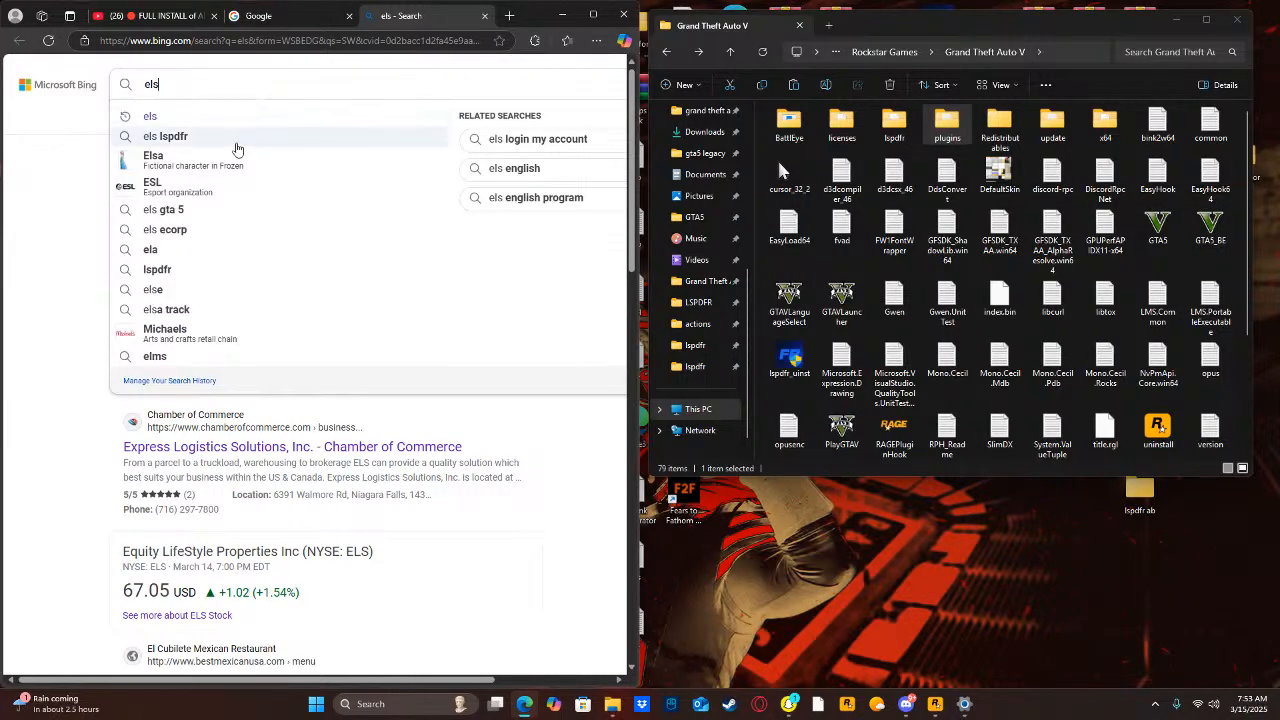
{"action": "left_click", "coordinate": [218, 140]}
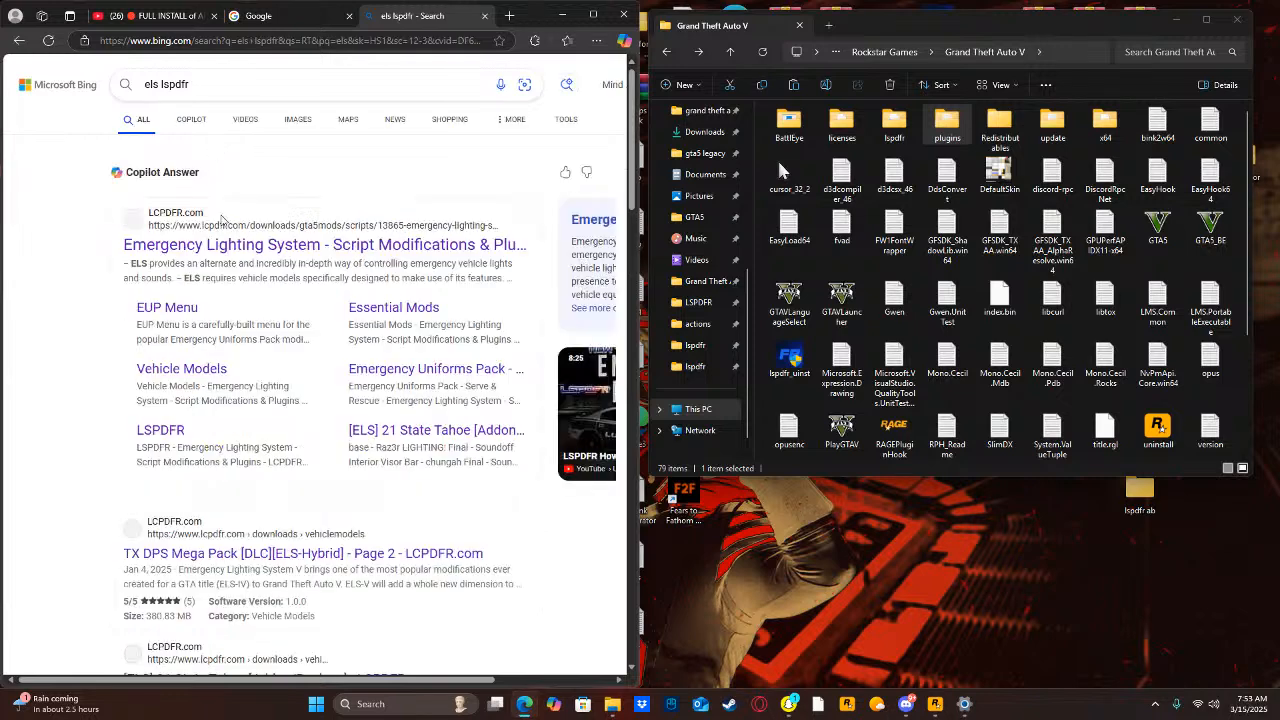
{"action": "left_click", "coordinate": [245, 245]}
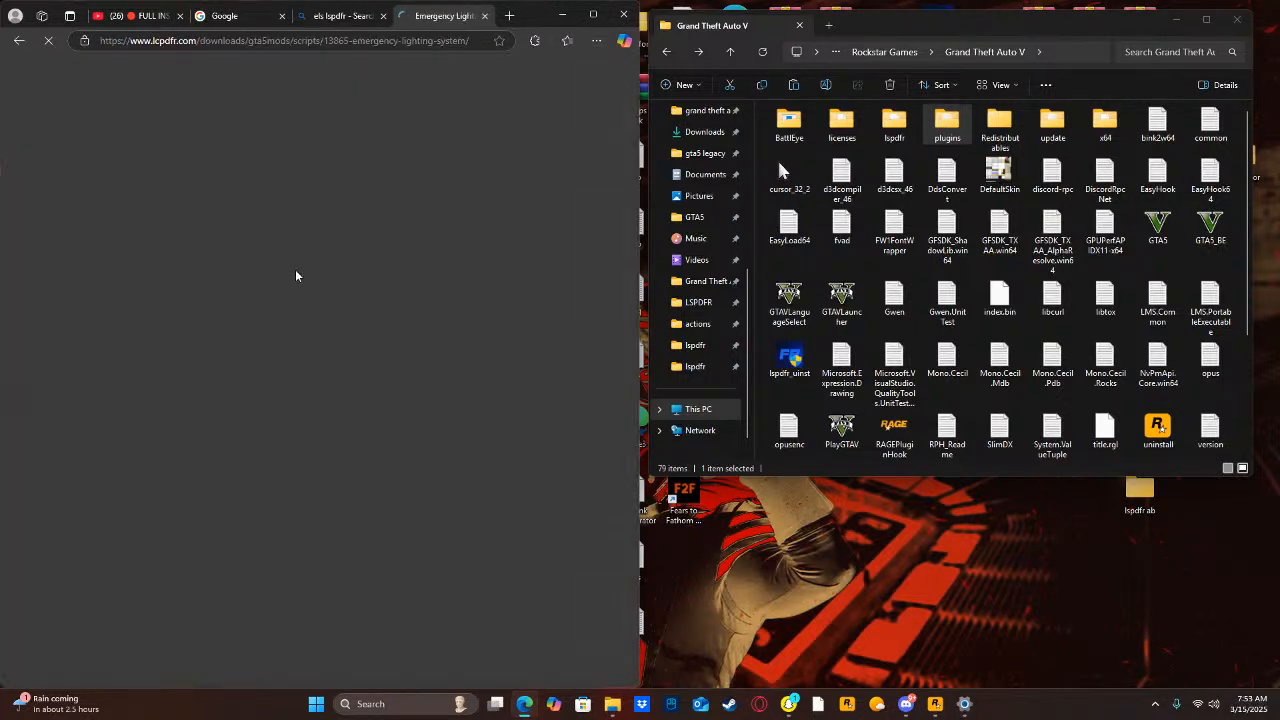
Agree to the Emergency Lighting System 1.05 download terms, view the offered files, and put the browser away.
{"action": "scroll", "coordinate": [463, 237], "scroll_direction": "down", "scroll_amount": 3}
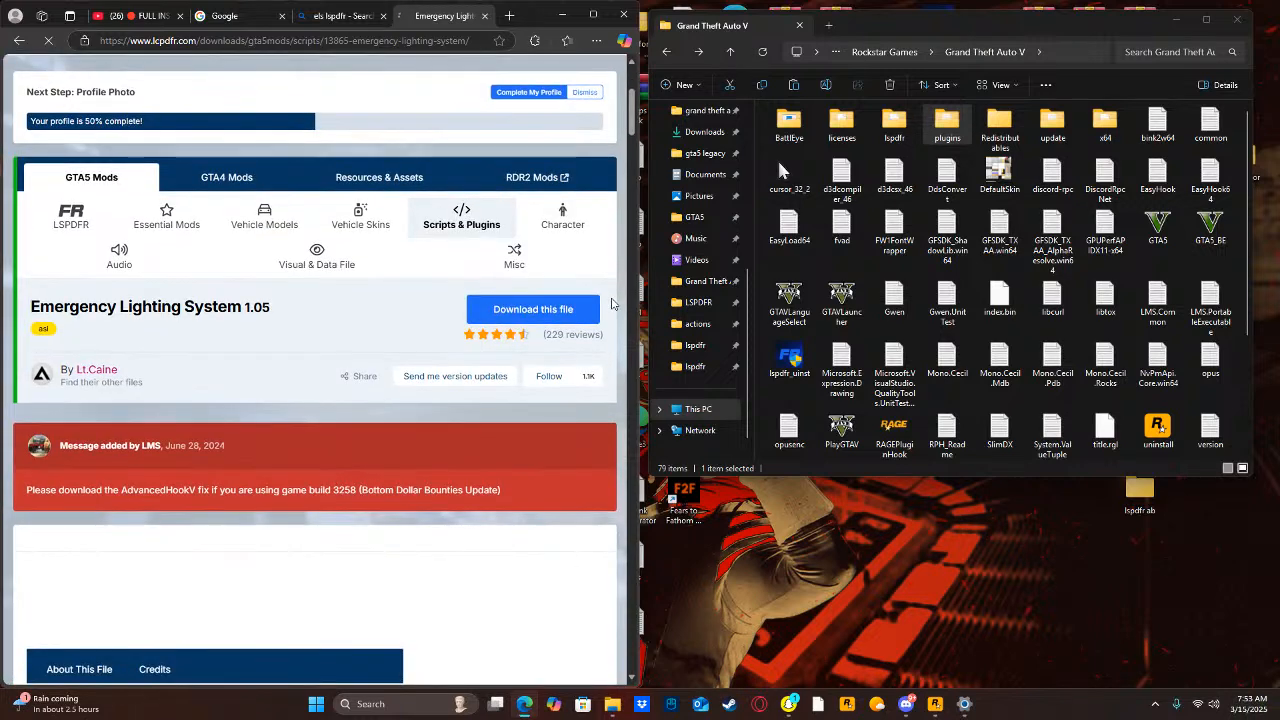
{"action": "scroll", "coordinate": [554, 315], "scroll_direction": "down", "scroll_amount": 1}
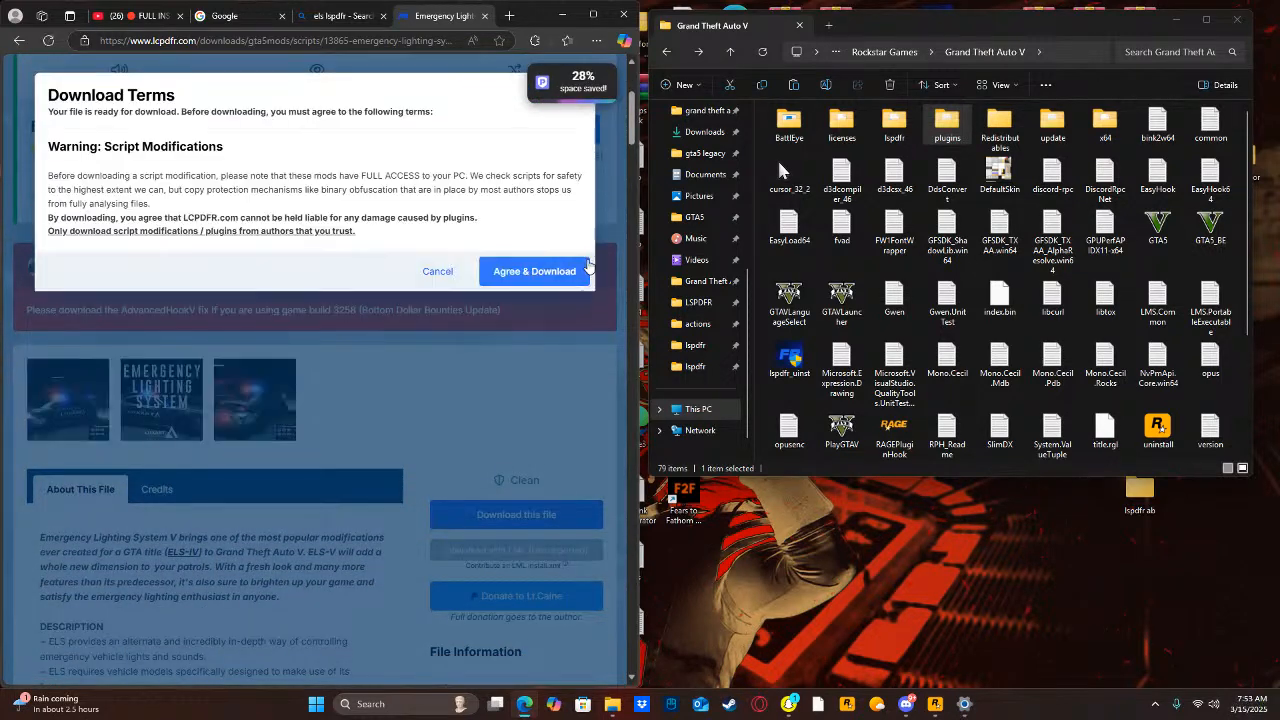
{"action": "left_click", "coordinate": [577, 269]}
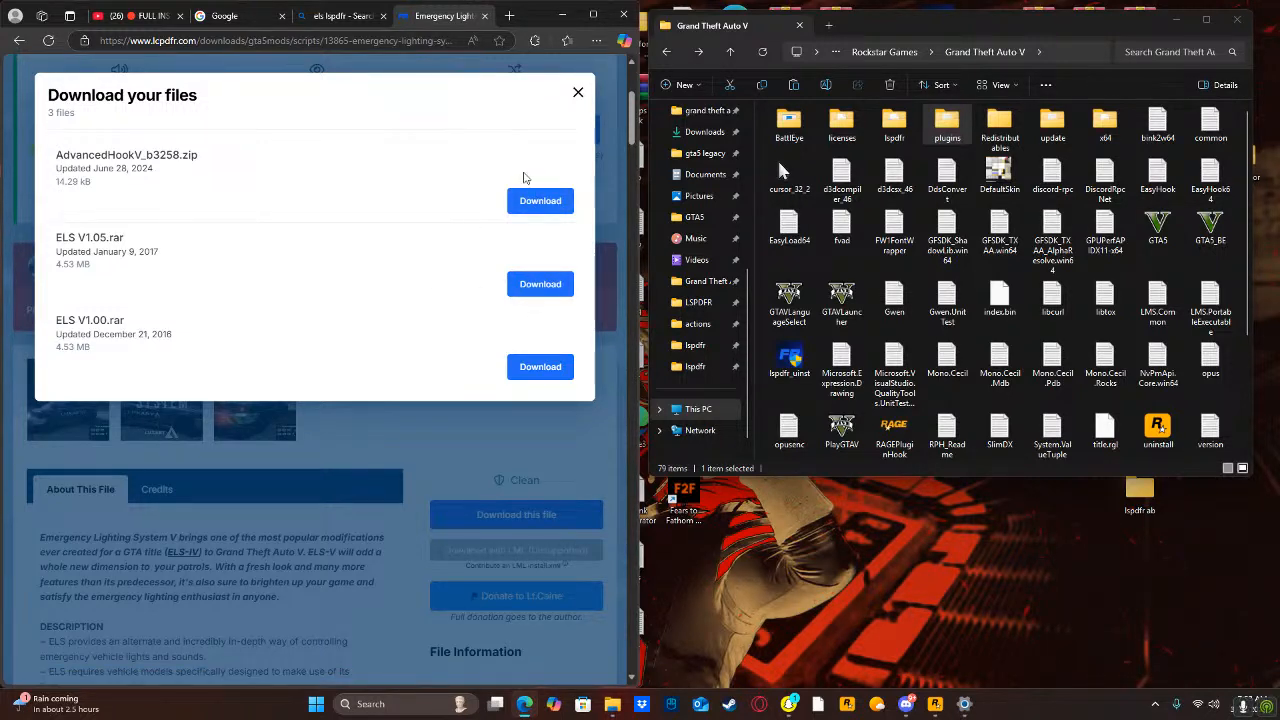
{"action": "left_click", "coordinate": [578, 92]}
{"action": "left_click", "coordinate": [612, 14]}
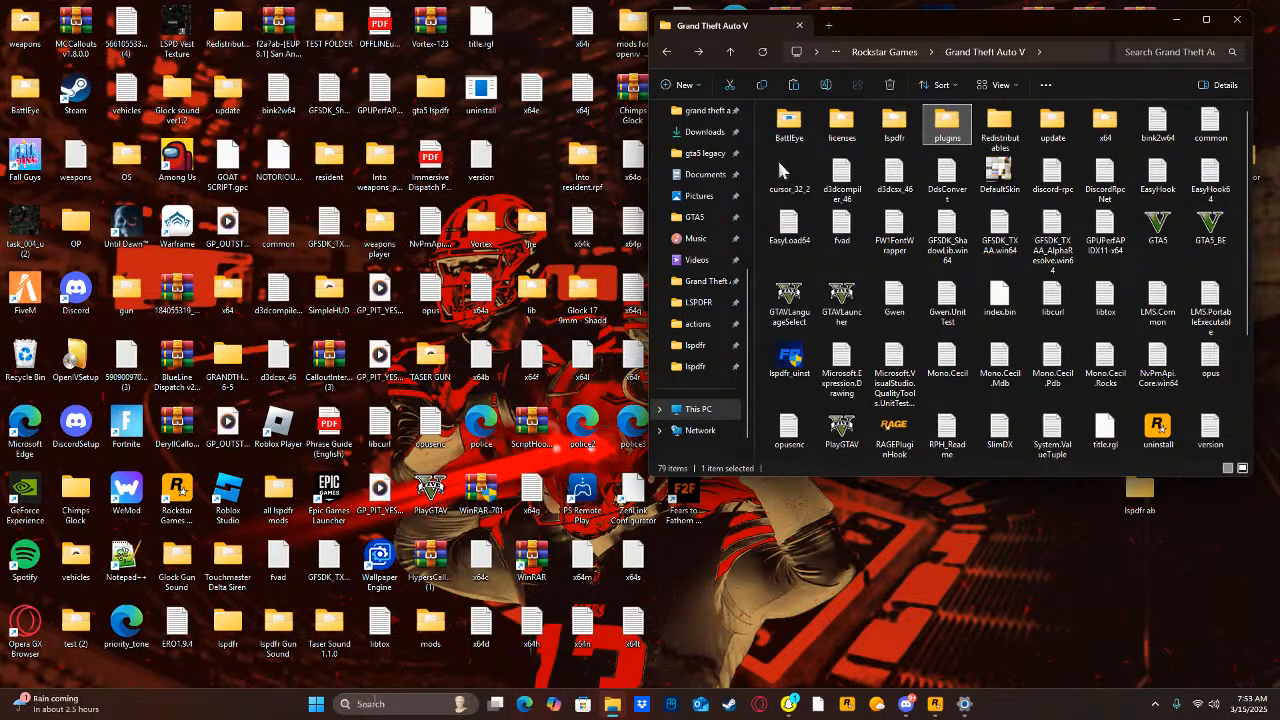
Search the computer for "adv" and open the AdvancedHookV_b3258 (4).zip archive.
{"action": "left_click", "coordinate": [376, 702]}
{"action": "type", "text": "a"}
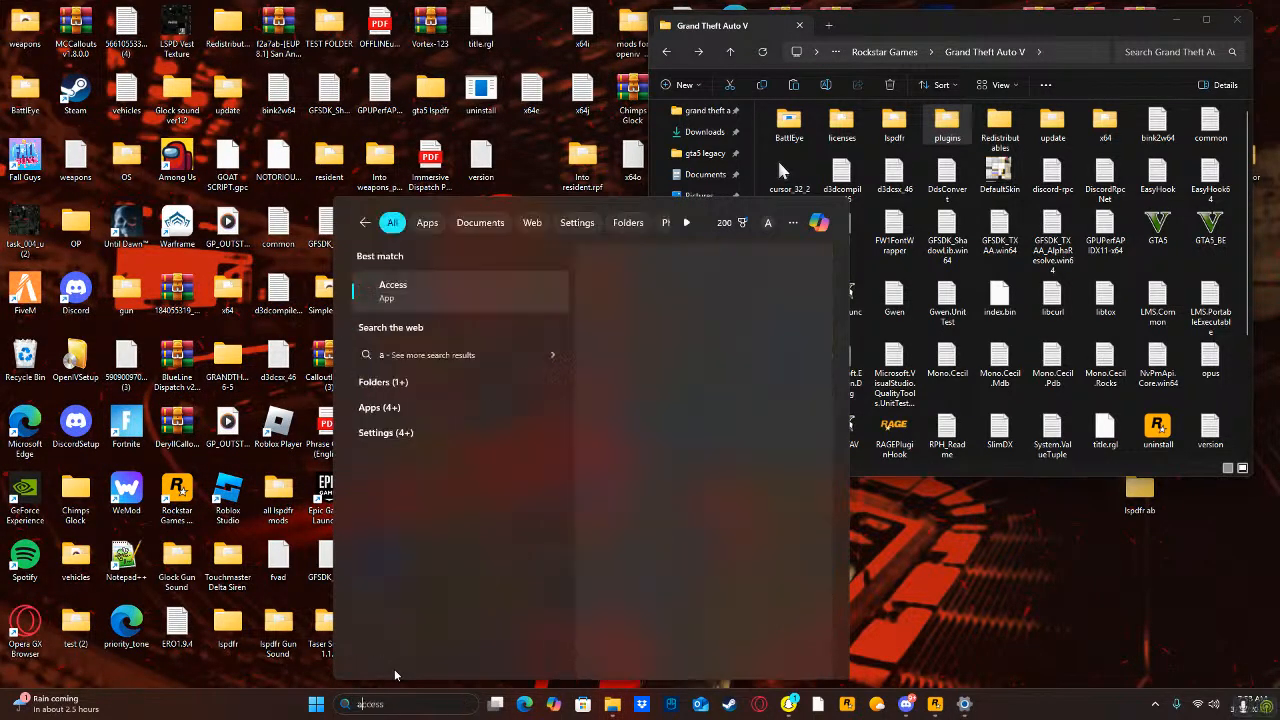
{"action": "type", "text": "dv"}
{"action": "left_click", "coordinate": [663, 446]}
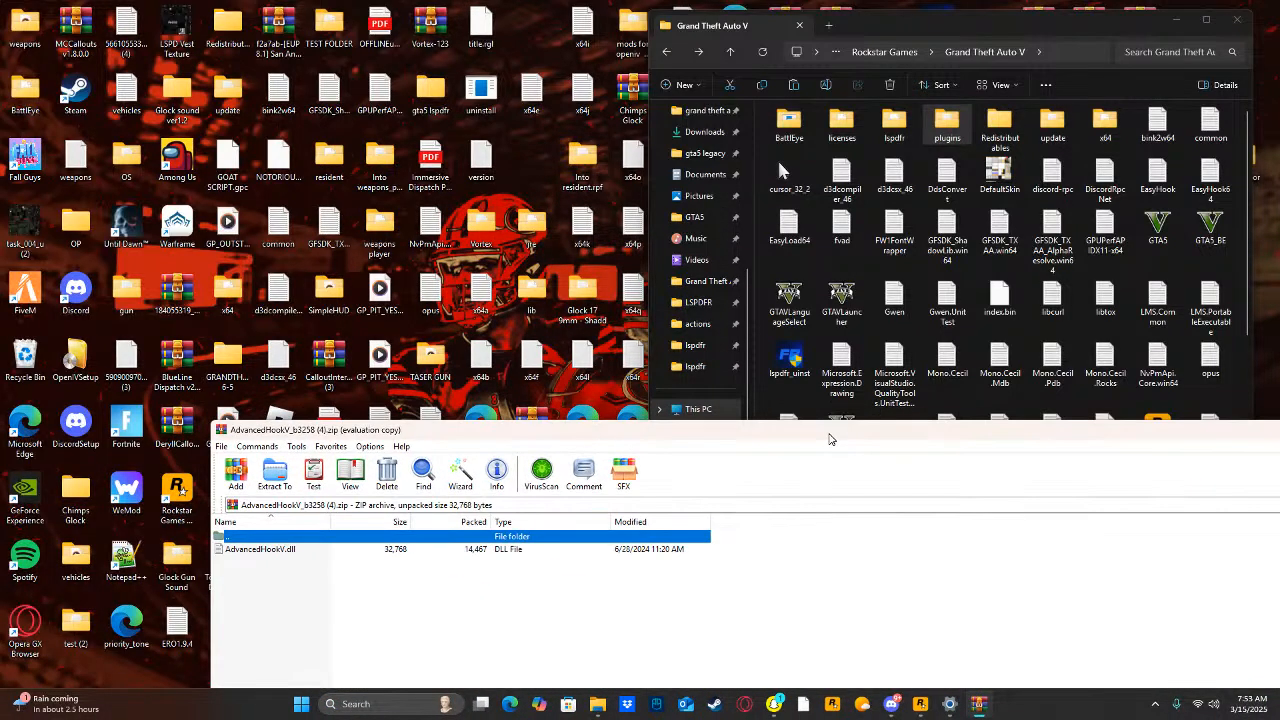
{"action": "left_click", "coordinate": [915, 633]}
Extract AdvancedHookV.dll into the Grand Theft Auto V folder with administrator permission and close the archive.
{"action": "left_click_drag", "start_coordinate": [285, 551], "coordinate": [1077, 203]}
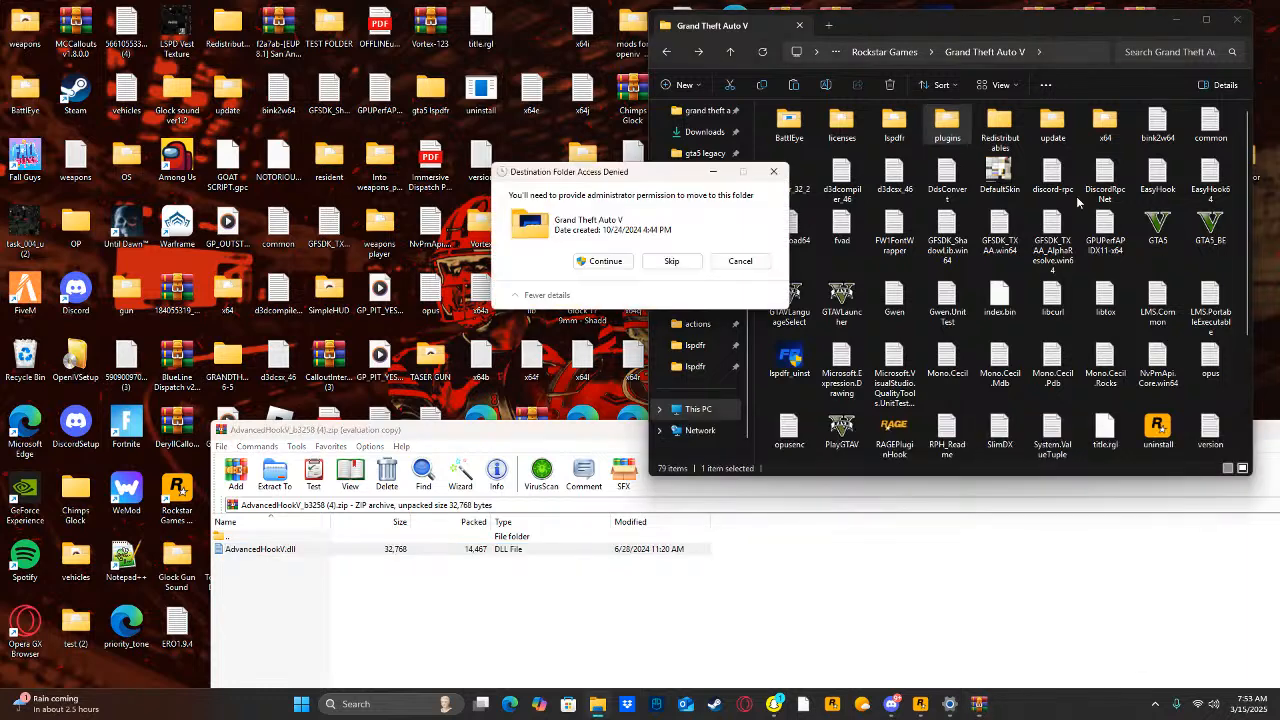
{"action": "left_click", "coordinate": [605, 262]}
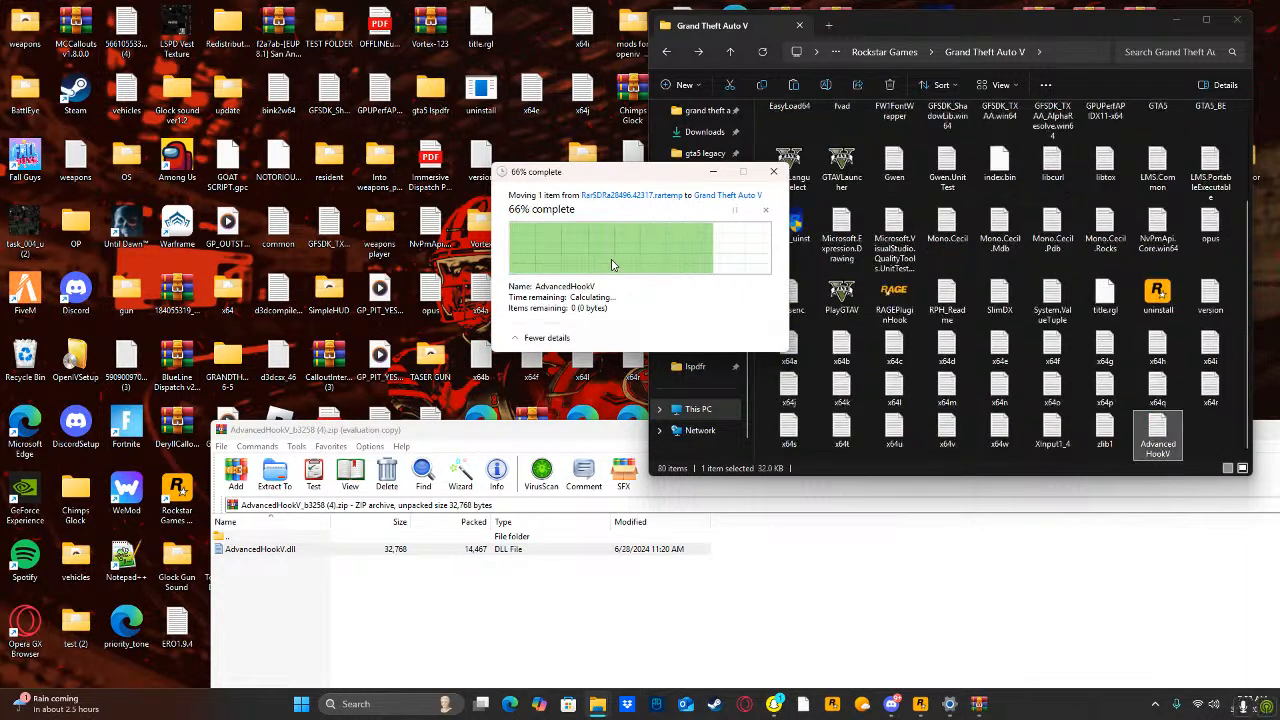
{"action": "left_click_drag", "start_coordinate": [520, 440], "coordinate": [193, 389]}
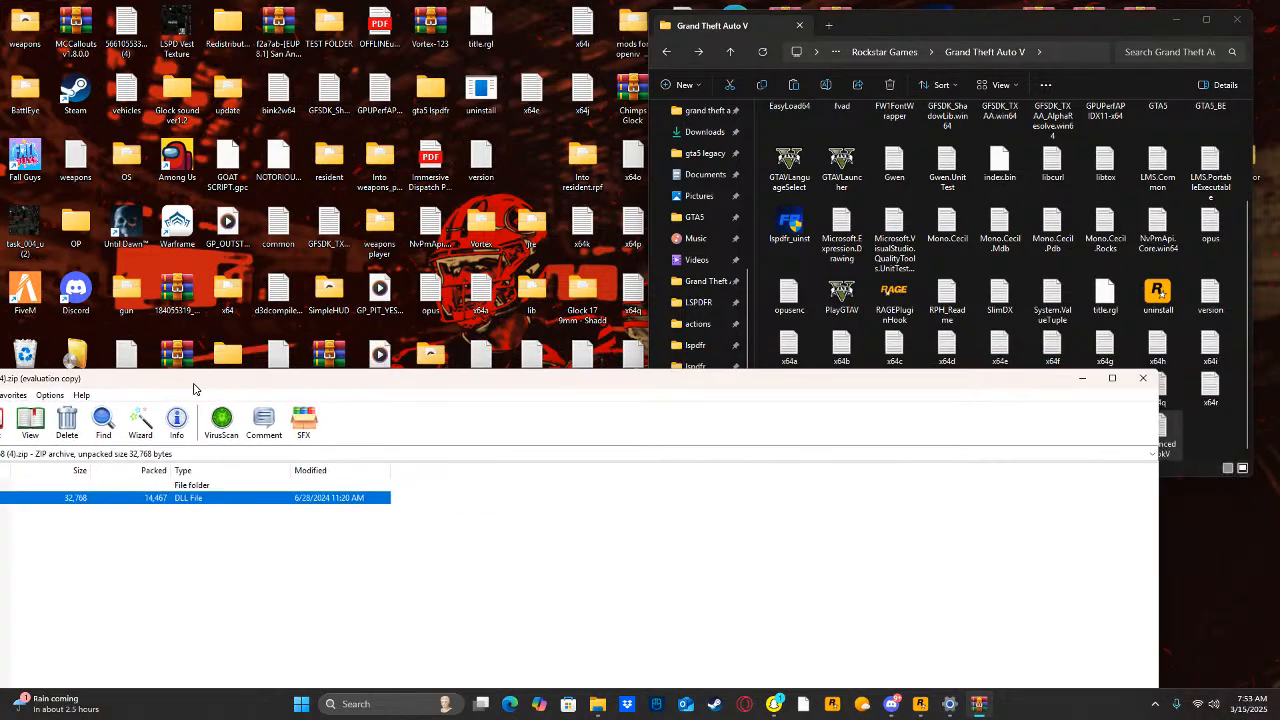
{"action": "left_click", "coordinate": [1143, 378]}
Search the computer for "els", open the ELS V1.05 (12).rar archive, and place its window below the game folder.
{"action": "left_click", "coordinate": [355, 704]}
{"action": "type", "text": "els"}
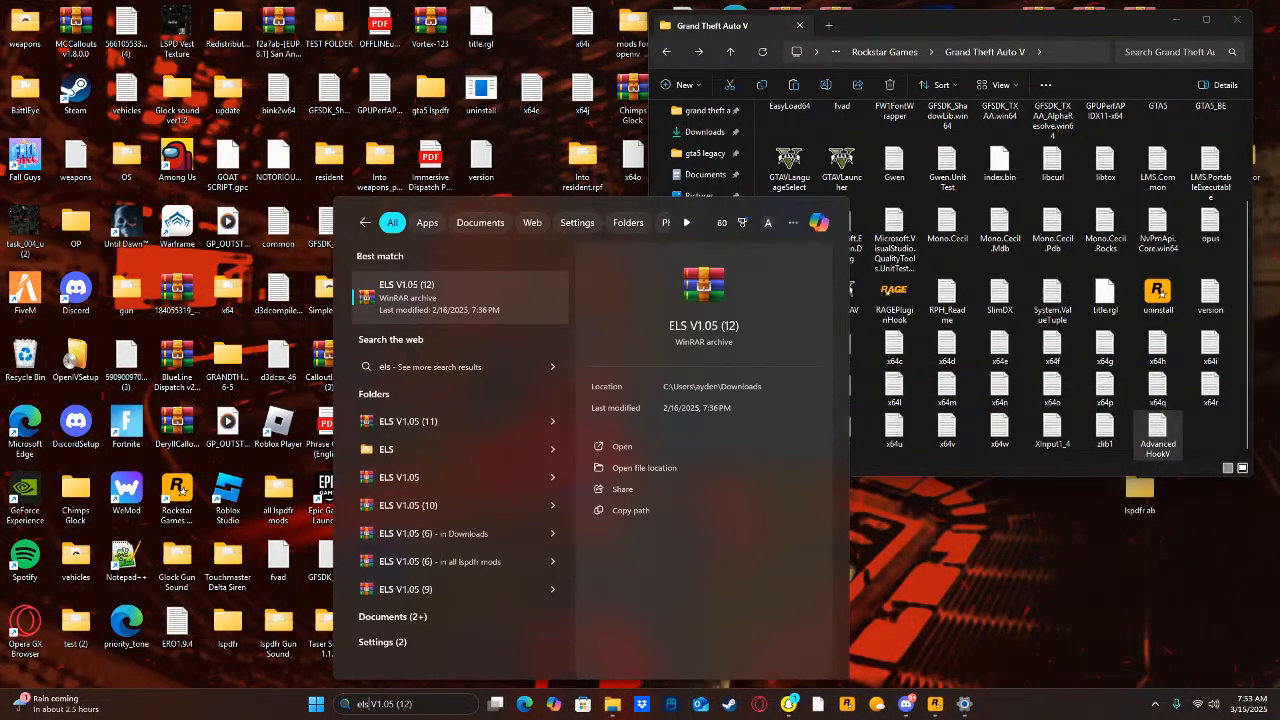
{"action": "left_click", "coordinate": [629, 447]}
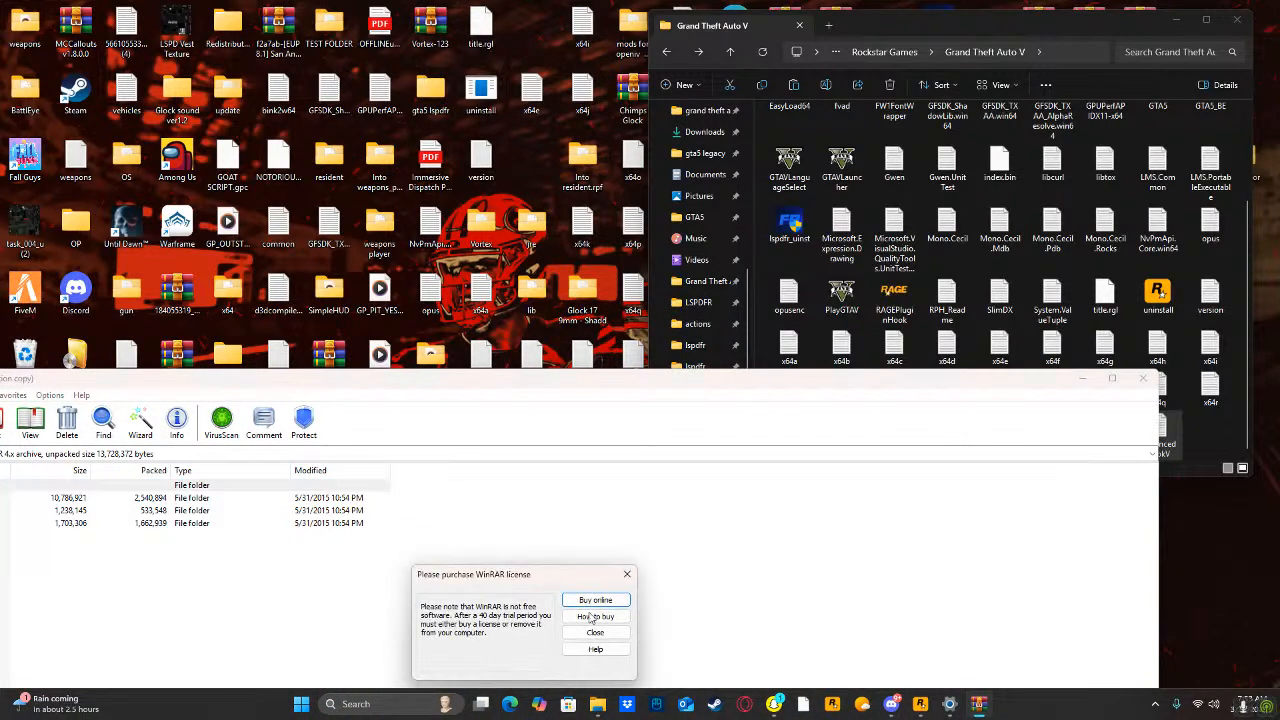
{"action": "key", "text": "Escape"}
{"action": "left_click_drag", "start_coordinate": [546, 386], "coordinate": [823, 429]}
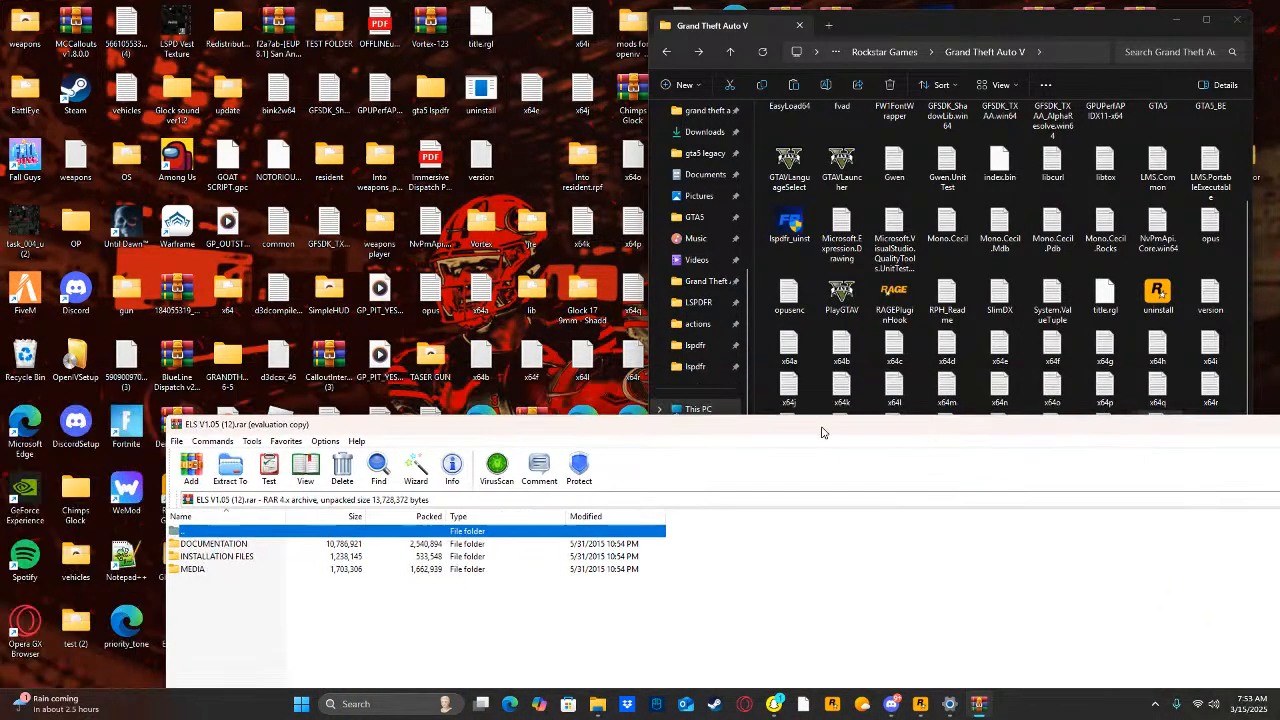
Extract everything from the archive's INSTALLATION FILES\Grand Theft Auto V folder into the game folder, granting administrator permission, and close the archive.
{"action": "double_click", "coordinate": [214, 557]}
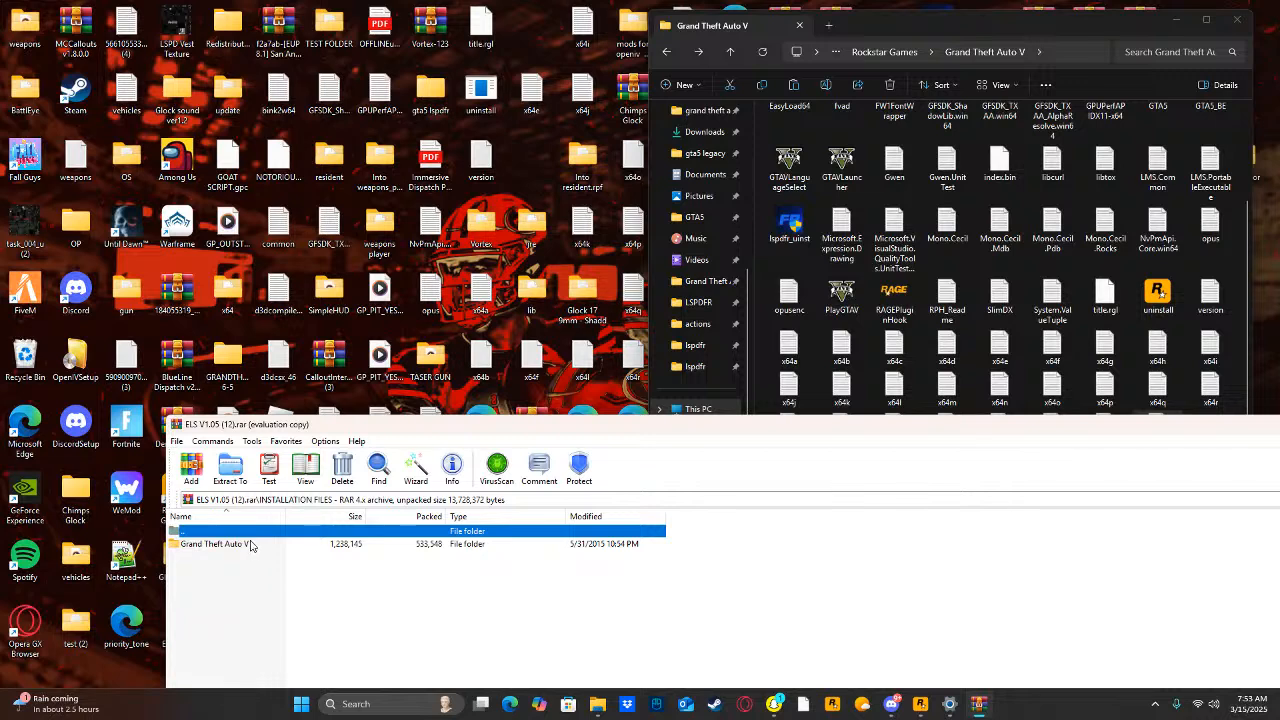
{"action": "double_click", "coordinate": [214, 544]}
{"action": "key", "text": "ctrl+a"}
{"action": "left_click_drag", "start_coordinate": [713, 305], "coordinate": [758, 260]}
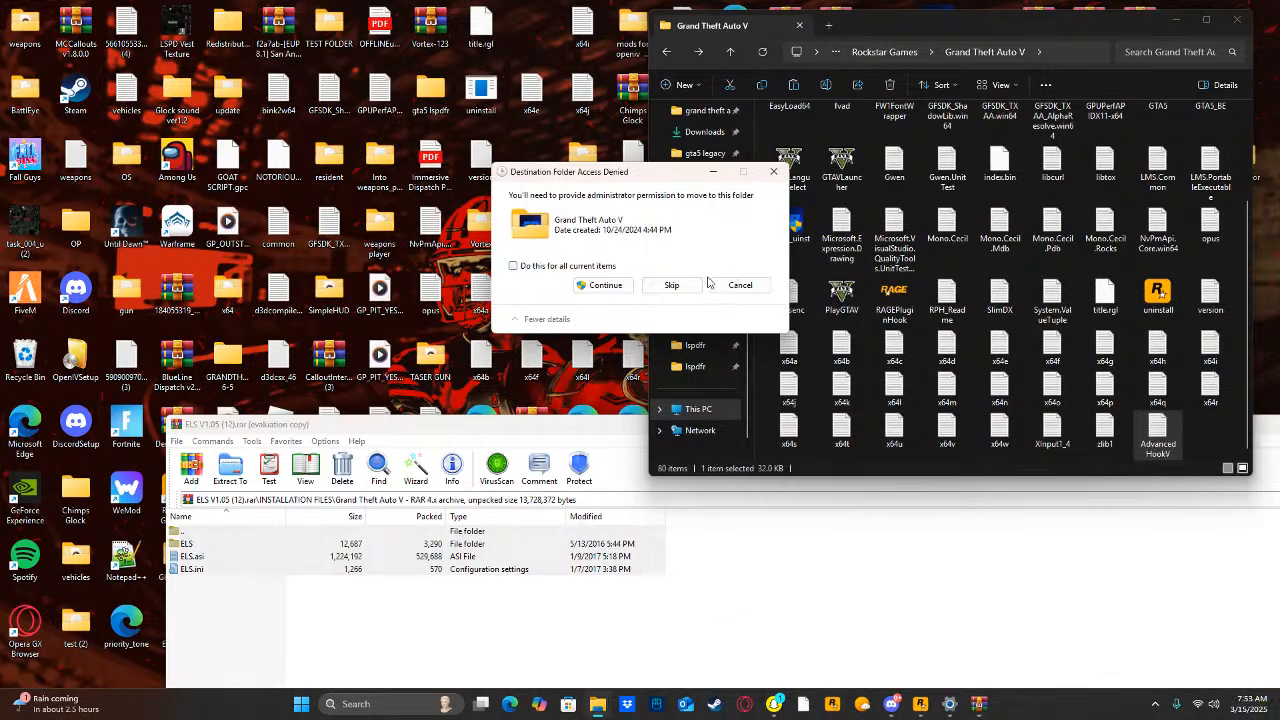
{"action": "left_click", "coordinate": [605, 285]}
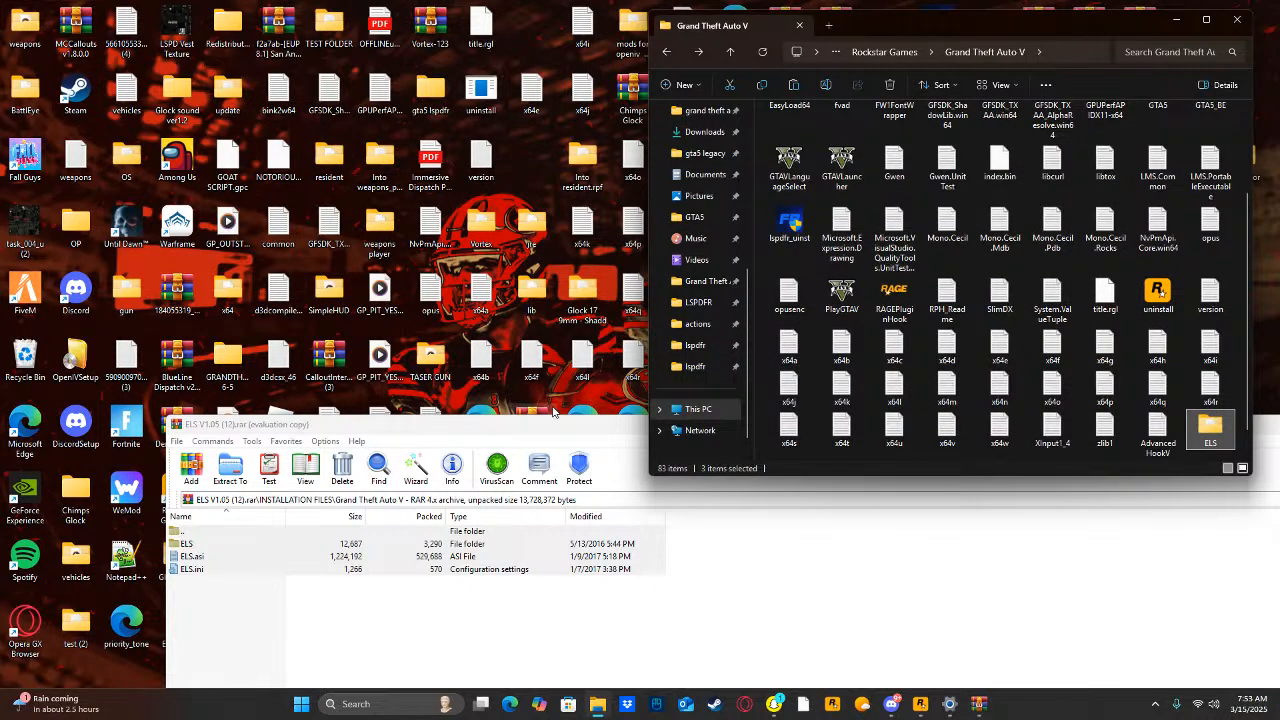
{"action": "left_click", "coordinate": [765, 52]}
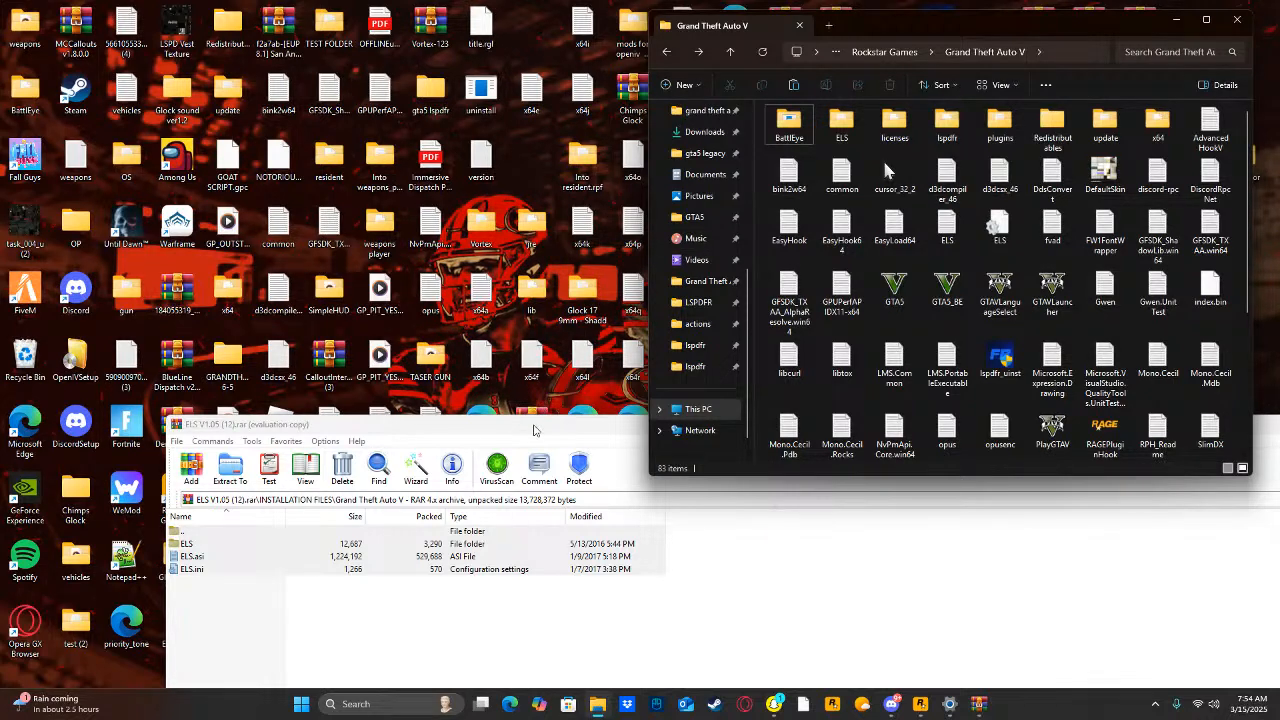
{"action": "left_click_drag", "start_coordinate": [538, 428], "coordinate": [353, 441]}
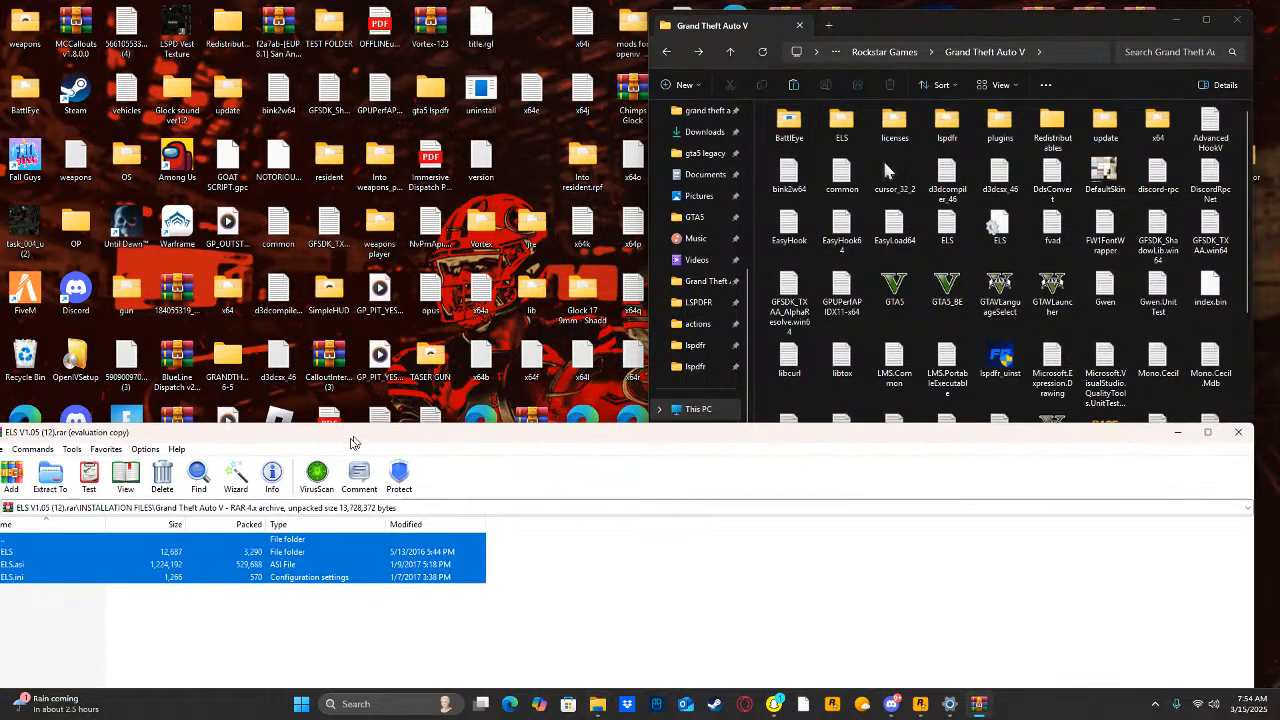
{"action": "left_click", "coordinate": [1238, 432]}
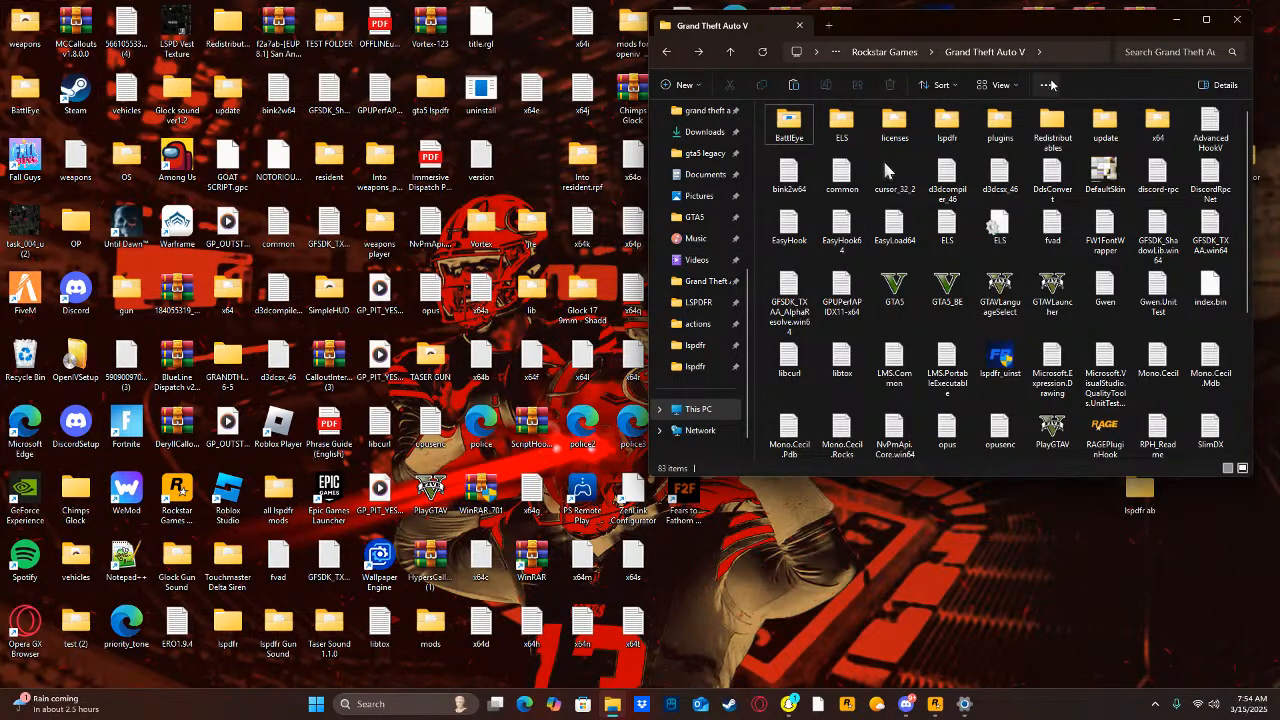
Switch the Grand Theft Auto V folder to the Content layout and show the details pane.
{"action": "left_click", "coordinate": [992, 86]}
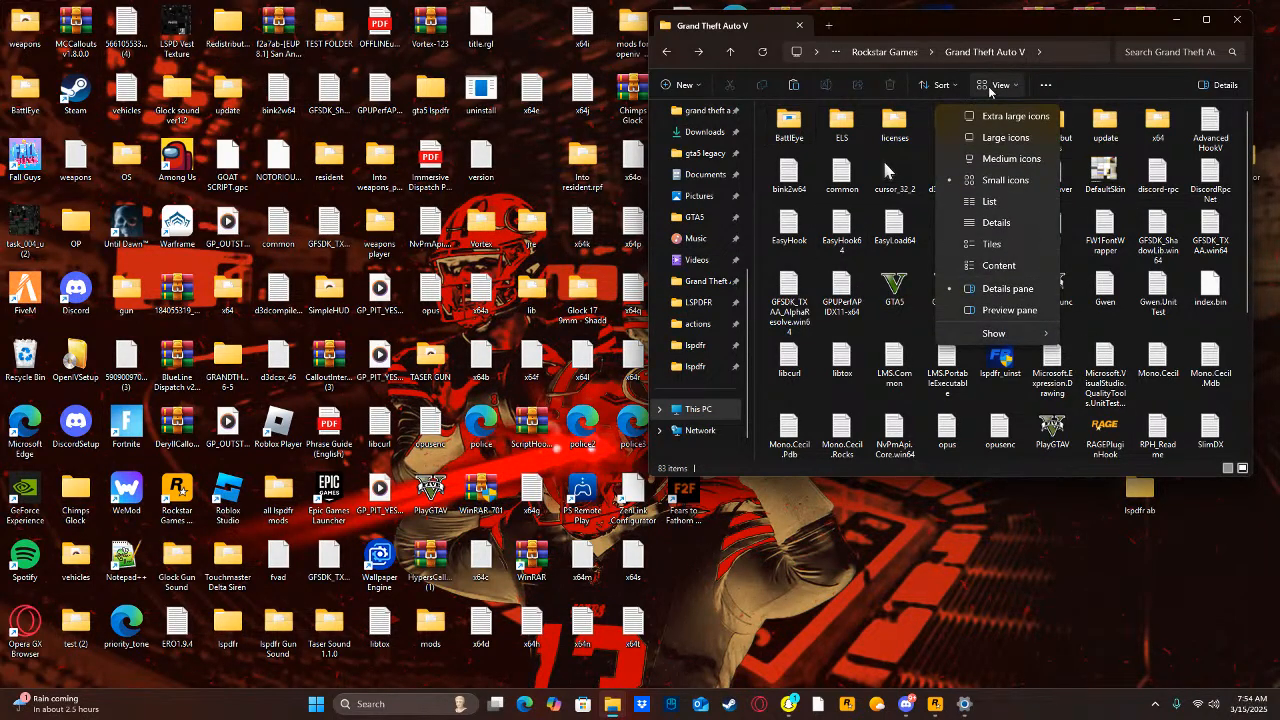
{"action": "left_click", "coordinate": [999, 268]}
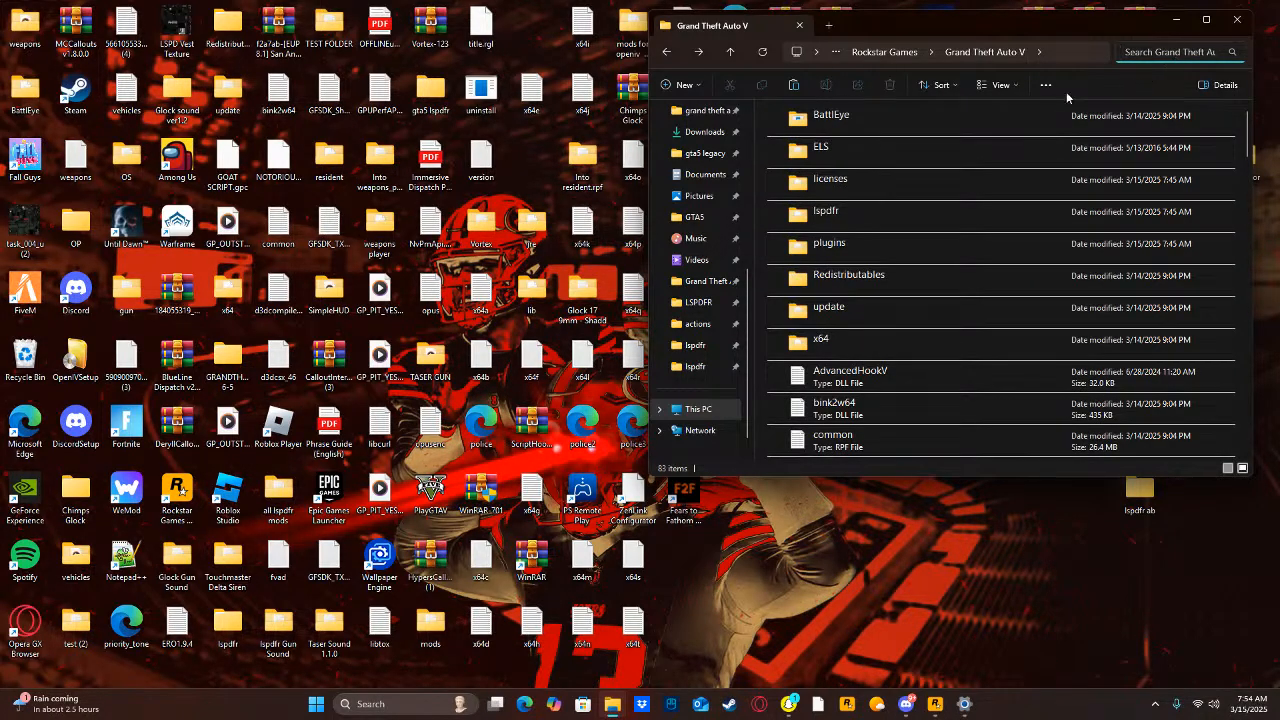
{"action": "left_click", "coordinate": [1236, 84]}
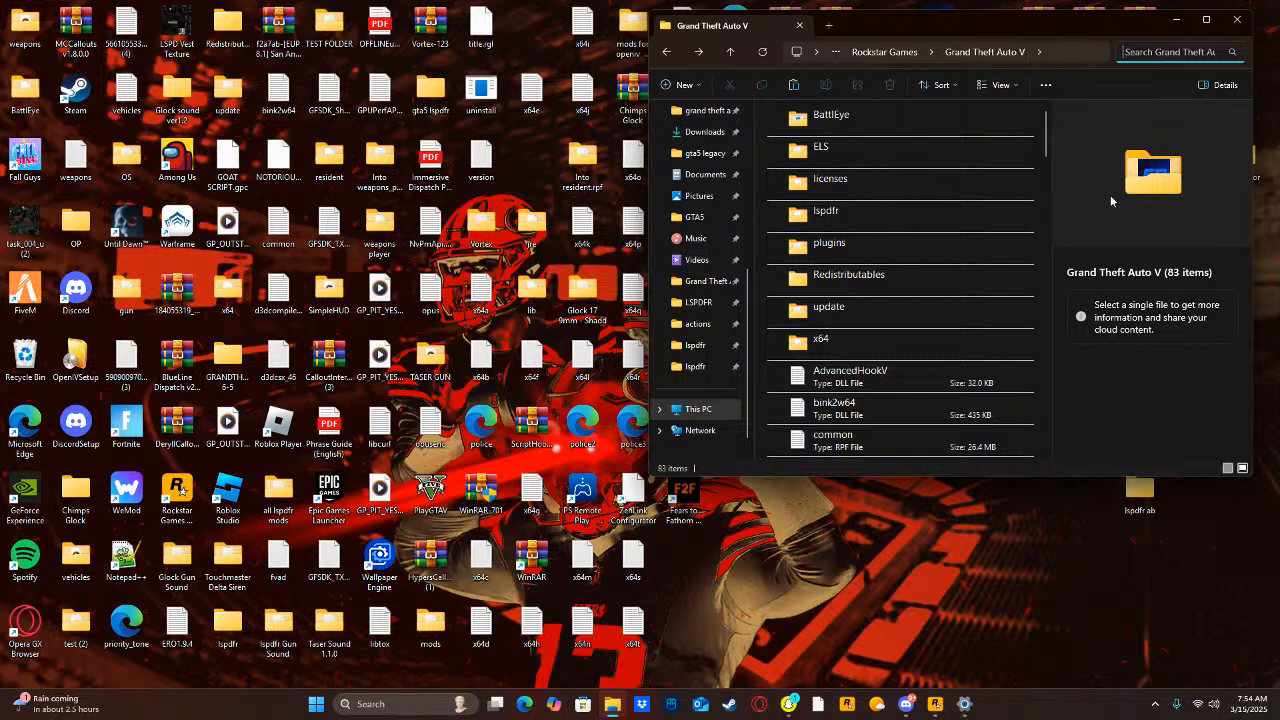
{"action": "left_click", "coordinate": [1003, 86]}
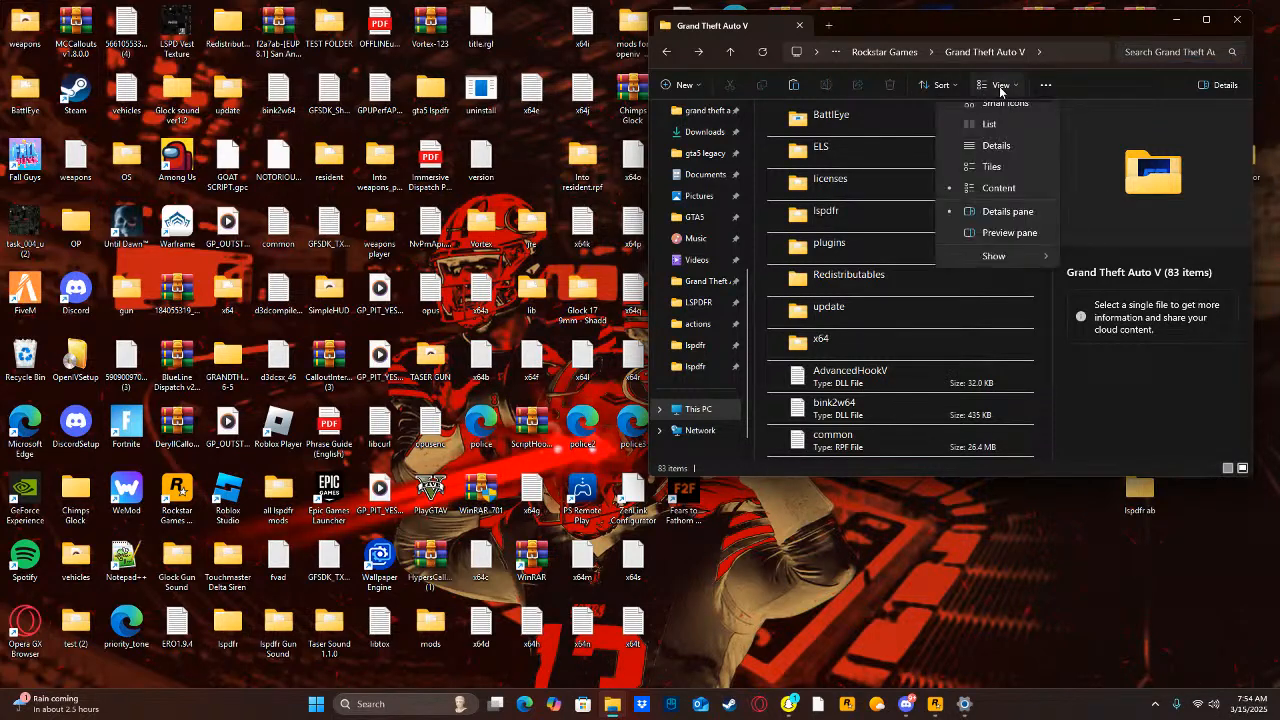
{"action": "left_click", "coordinate": [957, 294]}
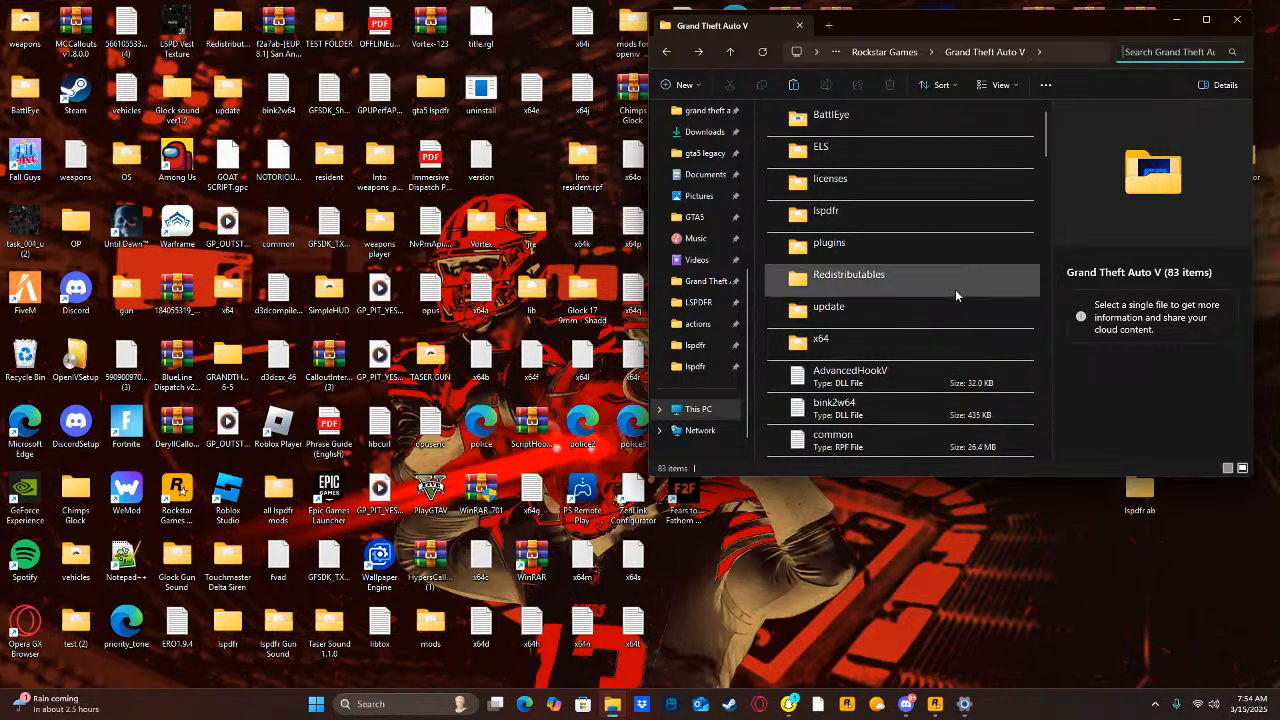
{"action": "left_click", "coordinate": [1120, 60]}
{"action": "left_click", "coordinate": [1045, 85]}
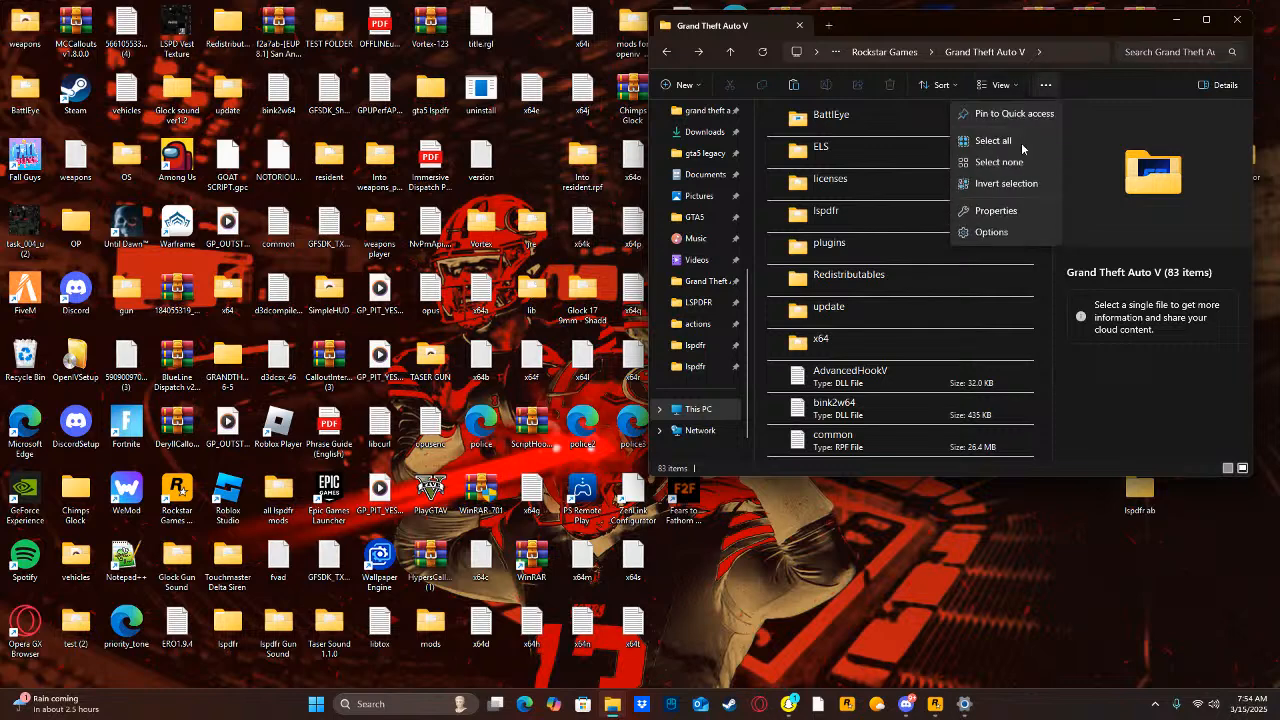
{"action": "left_click", "coordinate": [998, 85]}
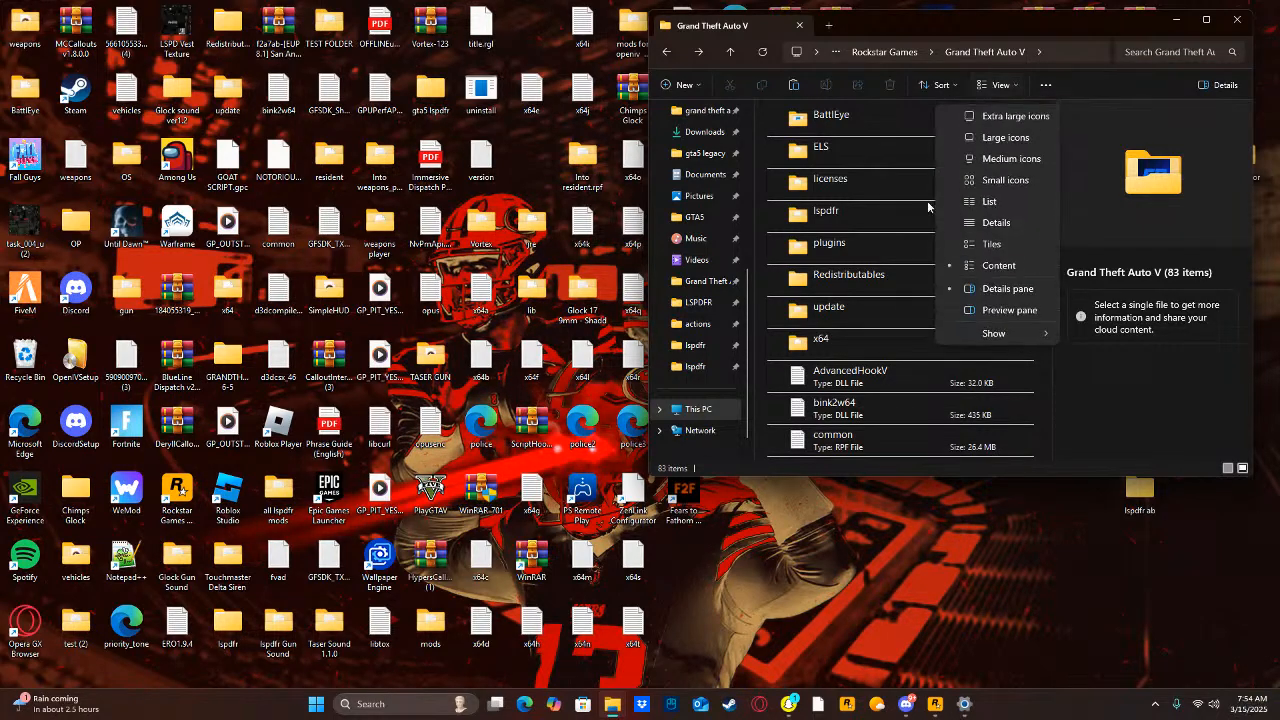
{"action": "left_click", "coordinate": [1005, 266]}
{"action": "left_click", "coordinate": [1003, 85]}
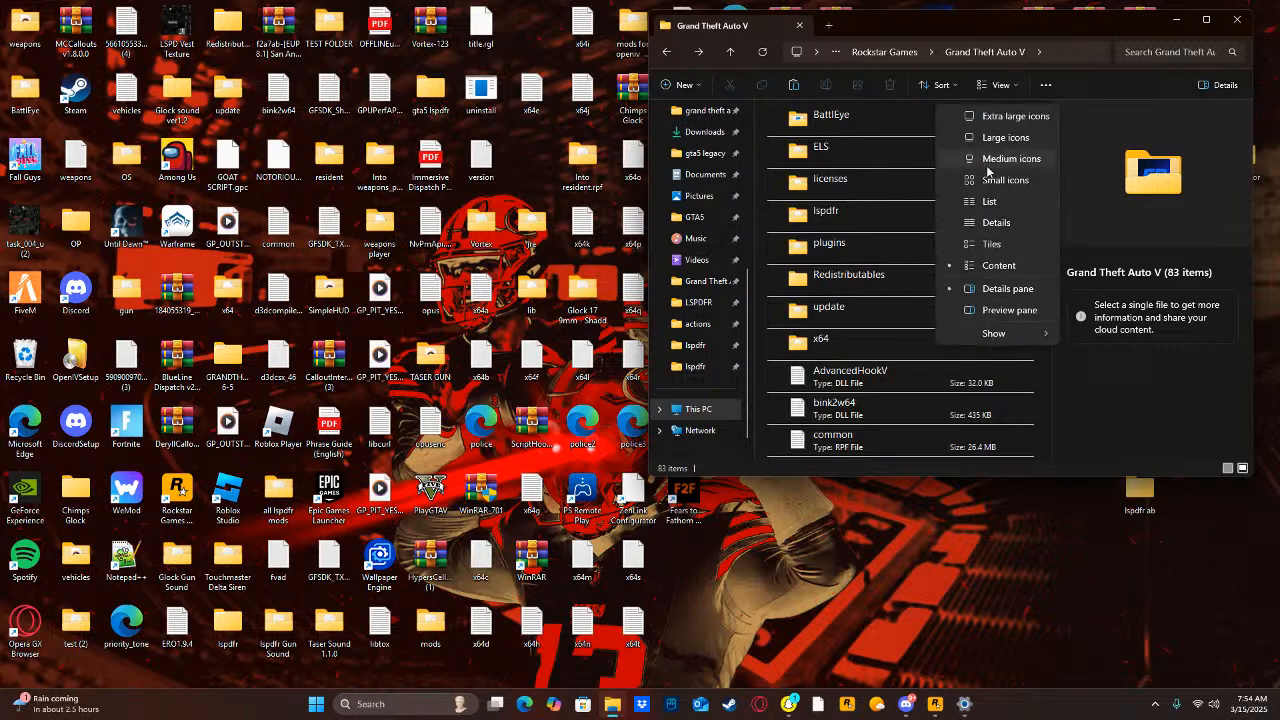
{"action": "left_click", "coordinate": [975, 266]}
Switch the Grand Theft Auto V folder to Extra large icons, followed by Small icons, and look through the files.
{"action": "left_click", "coordinate": [1005, 88]}
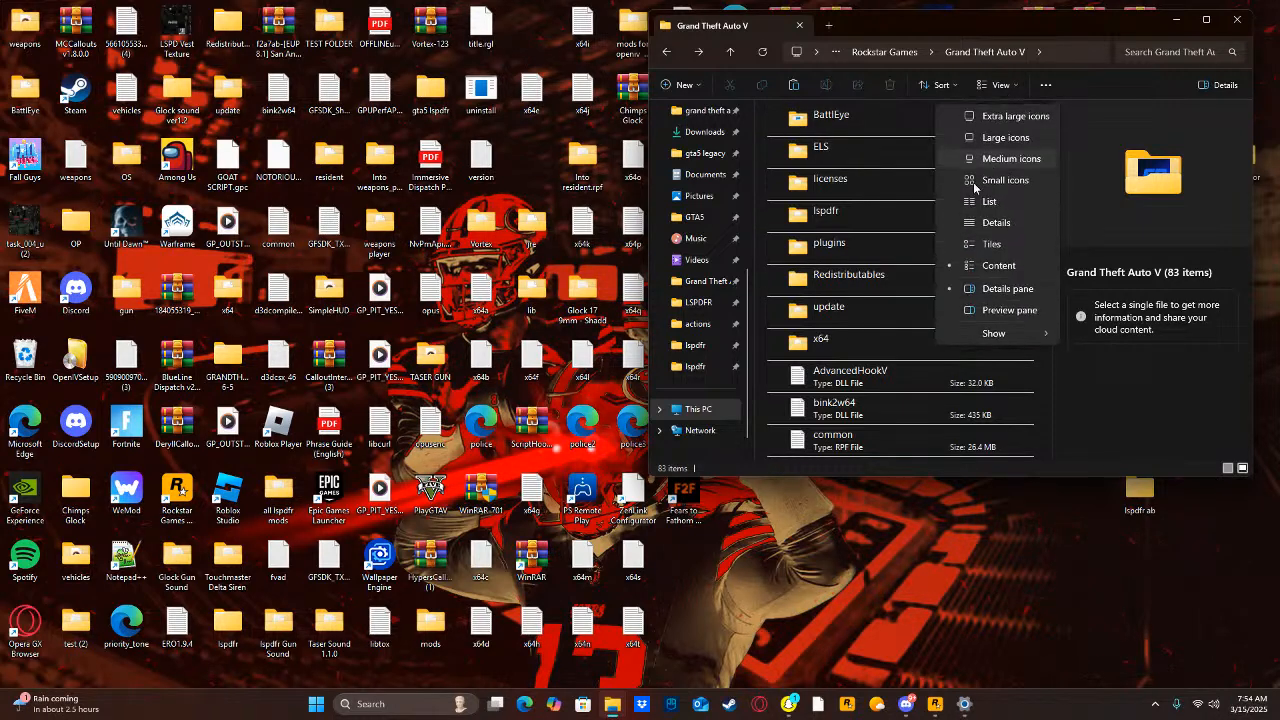
{"action": "left_click", "coordinate": [996, 118]}
{"action": "left_click", "coordinate": [1046, 84]}
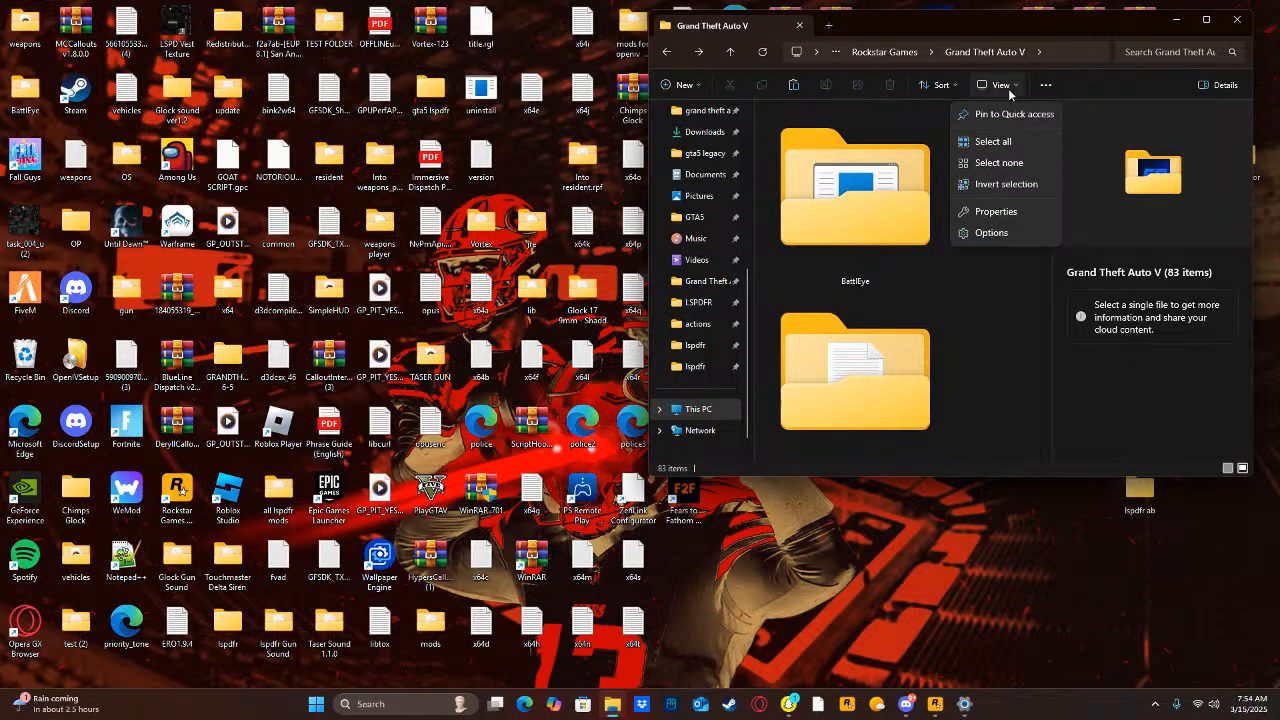
{"action": "left_click", "coordinate": [1000, 84]}
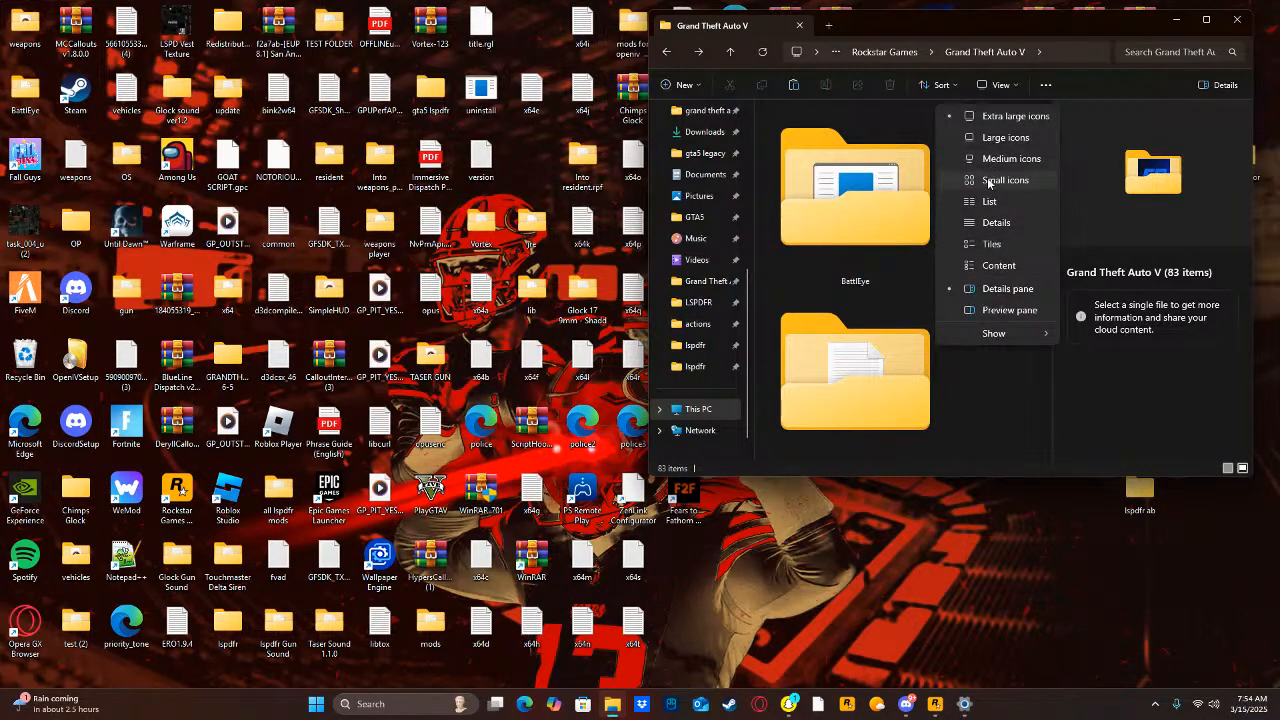
{"action": "left_click", "coordinate": [988, 179]}
{"action": "scroll", "coordinate": [885, 355], "scroll_direction": "down", "scroll_amount": 15}
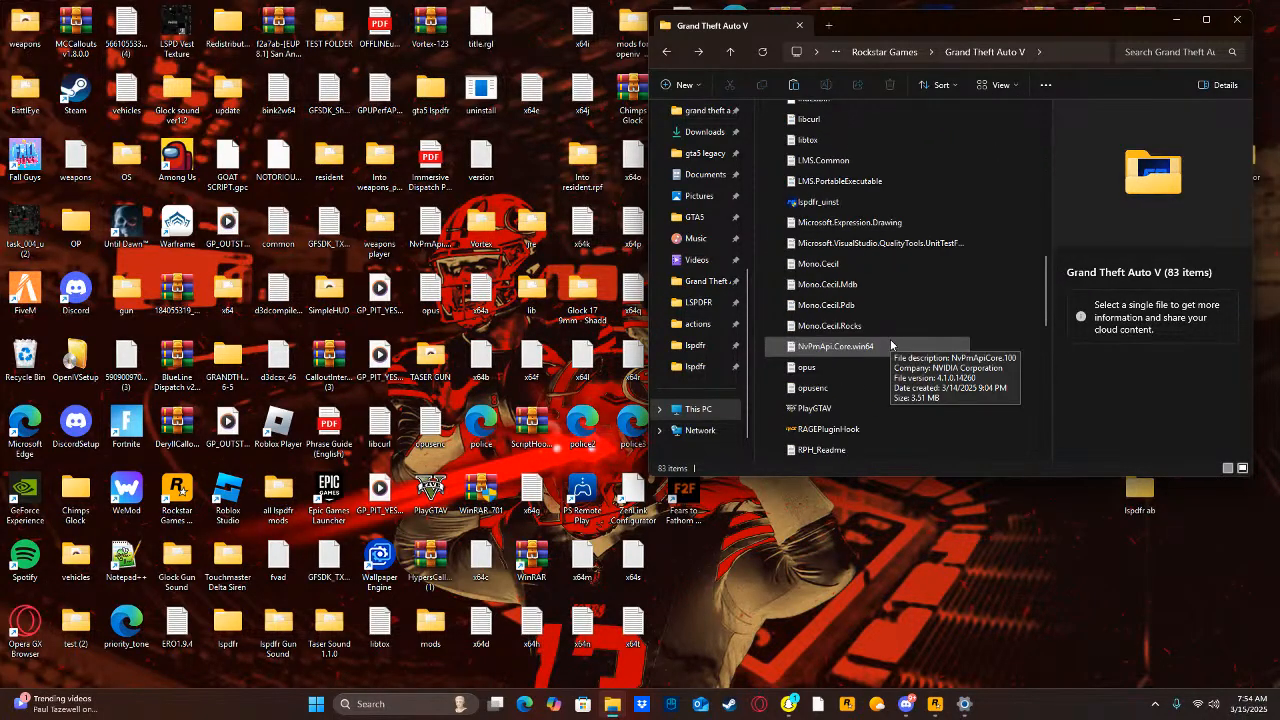
{"action": "scroll", "coordinate": [890, 337], "scroll_direction": "up", "scroll_amount": 5}
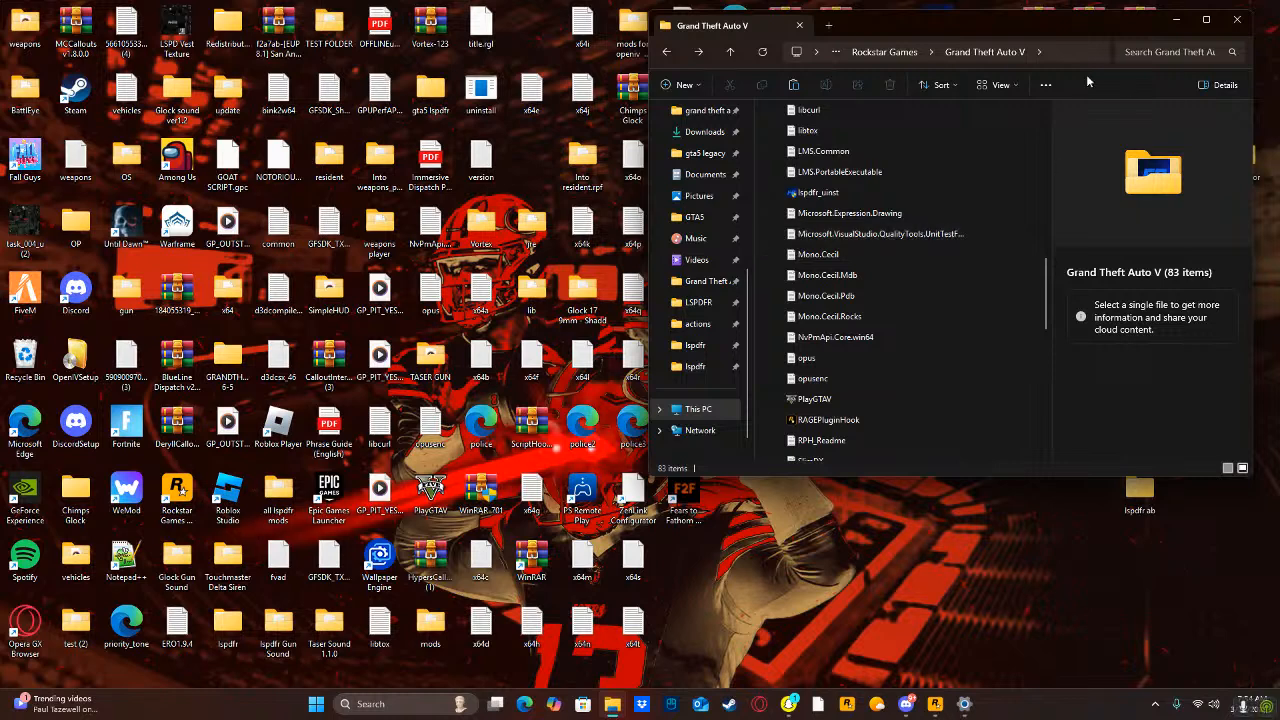
Toggle the details pane off and back on, and look through the game folder's files.
{"action": "left_click", "coordinate": [1220, 86]}
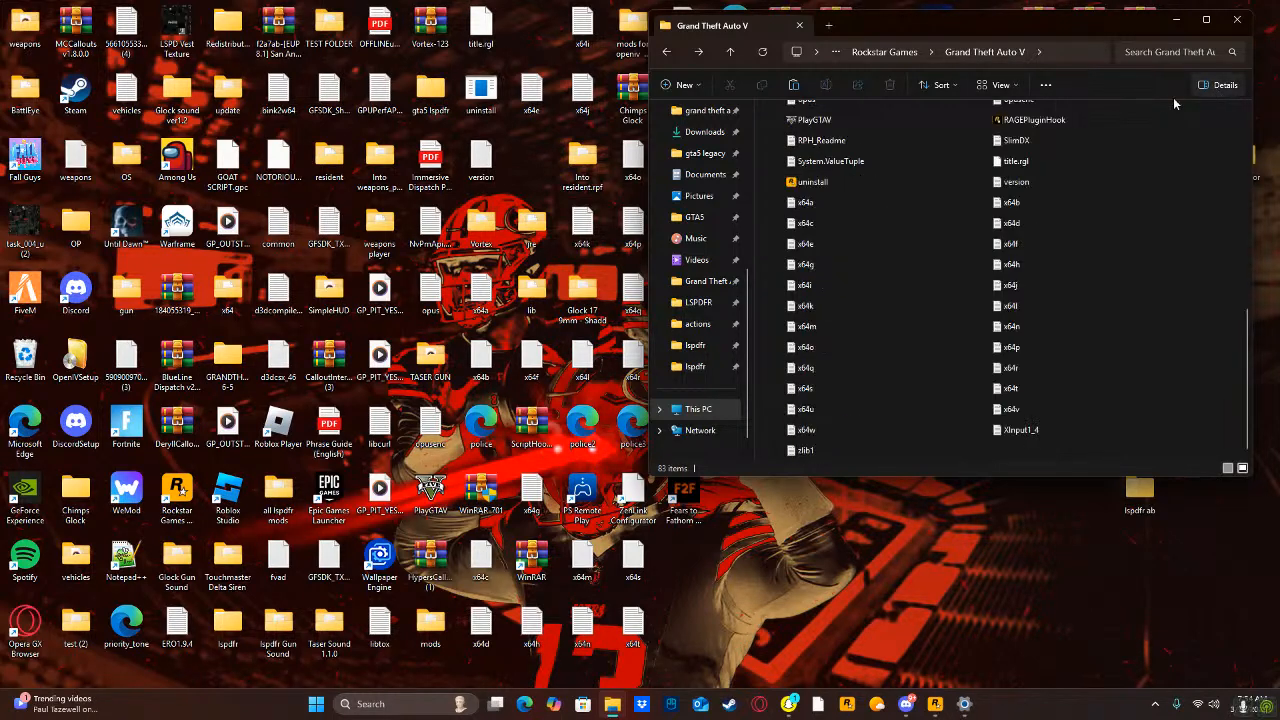
{"action": "left_click", "coordinate": [1216, 86]}
{"action": "left_click", "coordinate": [1216, 86]}
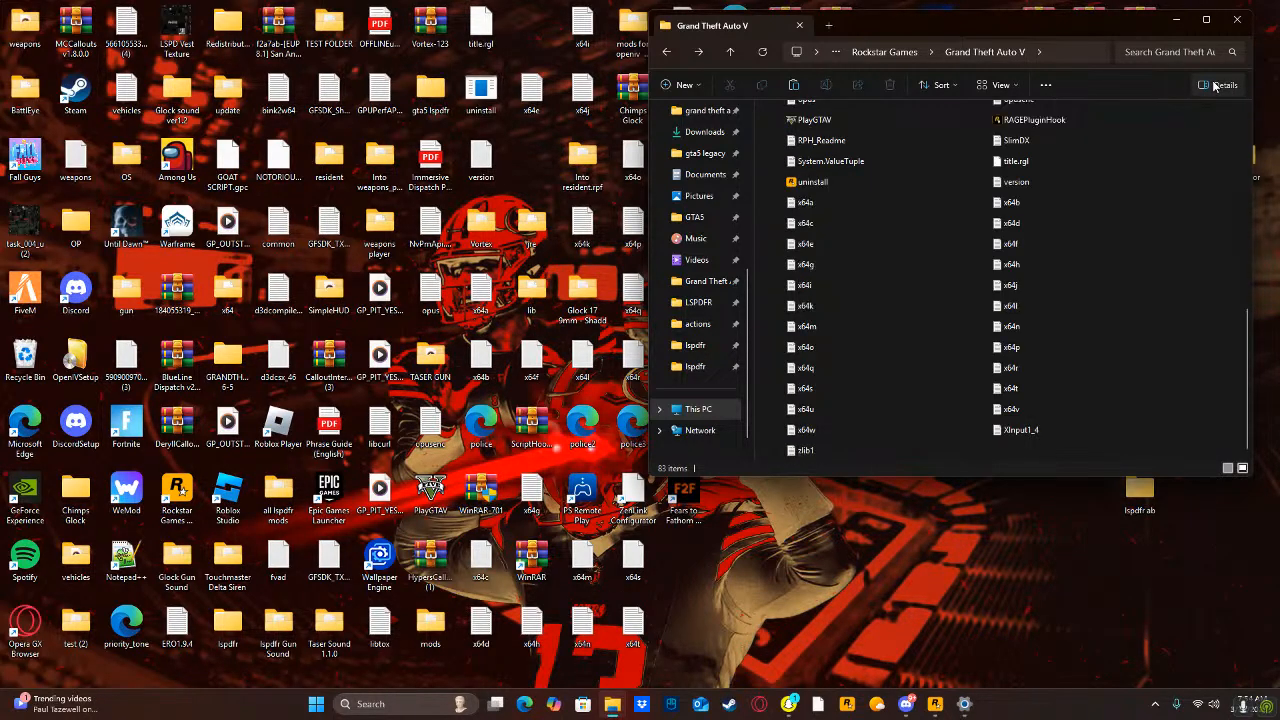
{"action": "left_click", "coordinate": [1216, 86]}
{"action": "scroll", "coordinate": [926, 239], "scroll_direction": "up", "scroll_amount": 10}
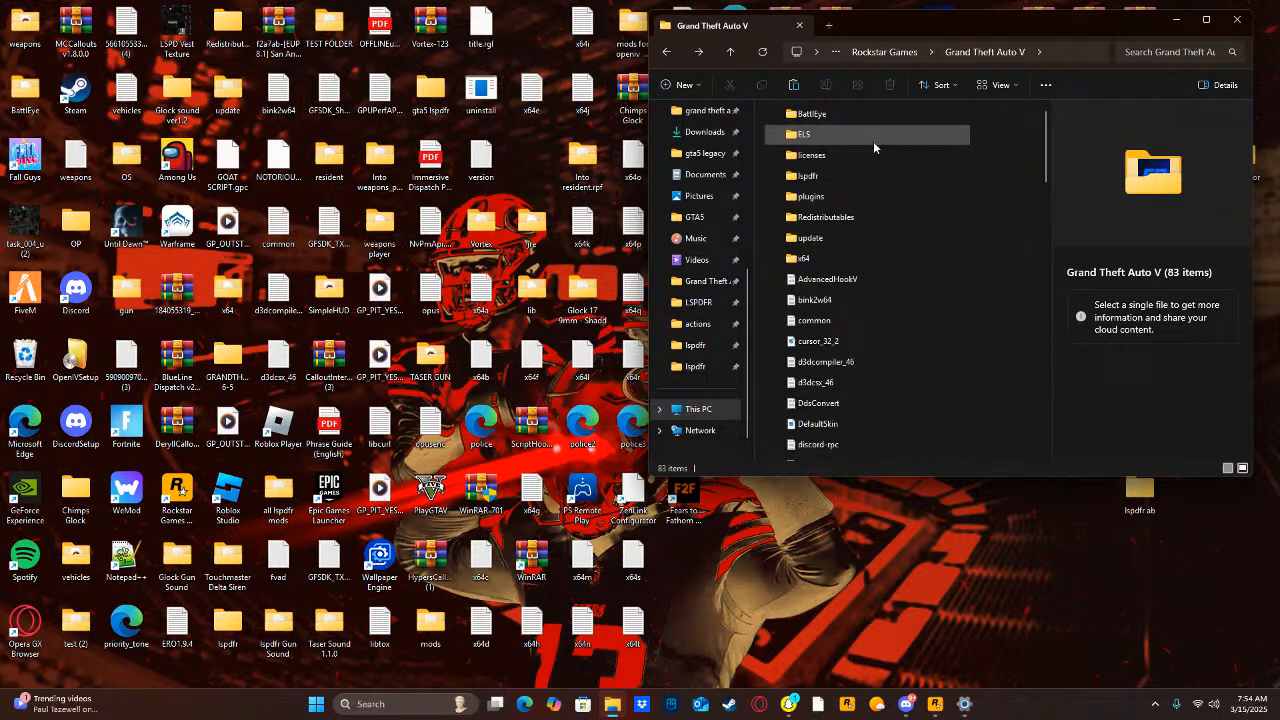
{"action": "scroll", "coordinate": [865, 178], "scroll_direction": "down", "scroll_amount": 3}
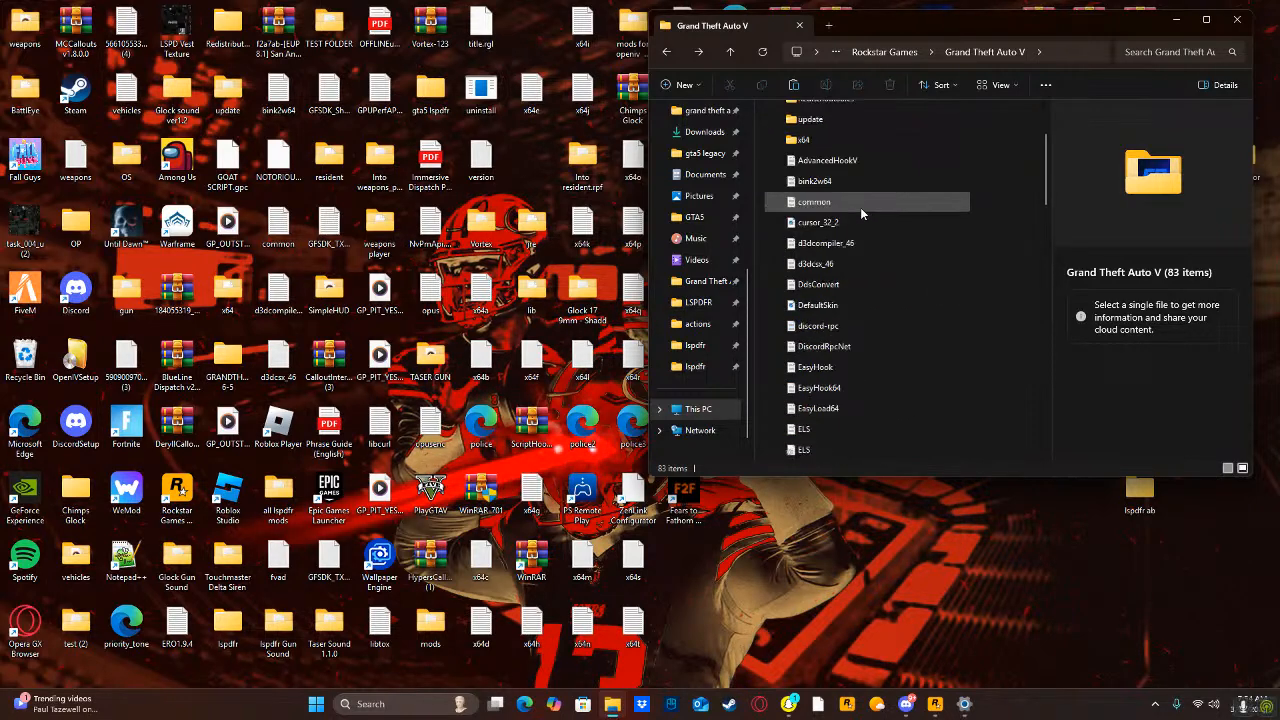
Show the preview pane instead of the details pane in the Grand Theft Auto V folder.
{"action": "left_click", "coordinate": [1000, 85]}
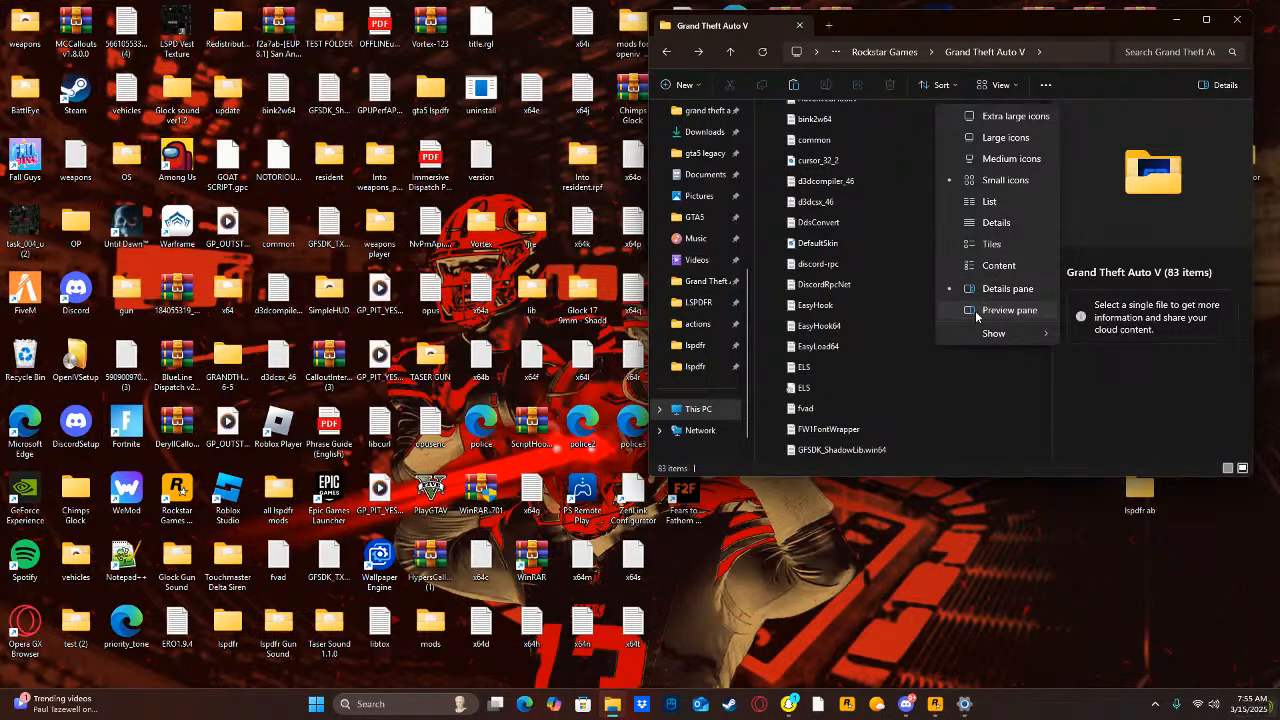
{"action": "left_click", "coordinate": [1008, 310]}
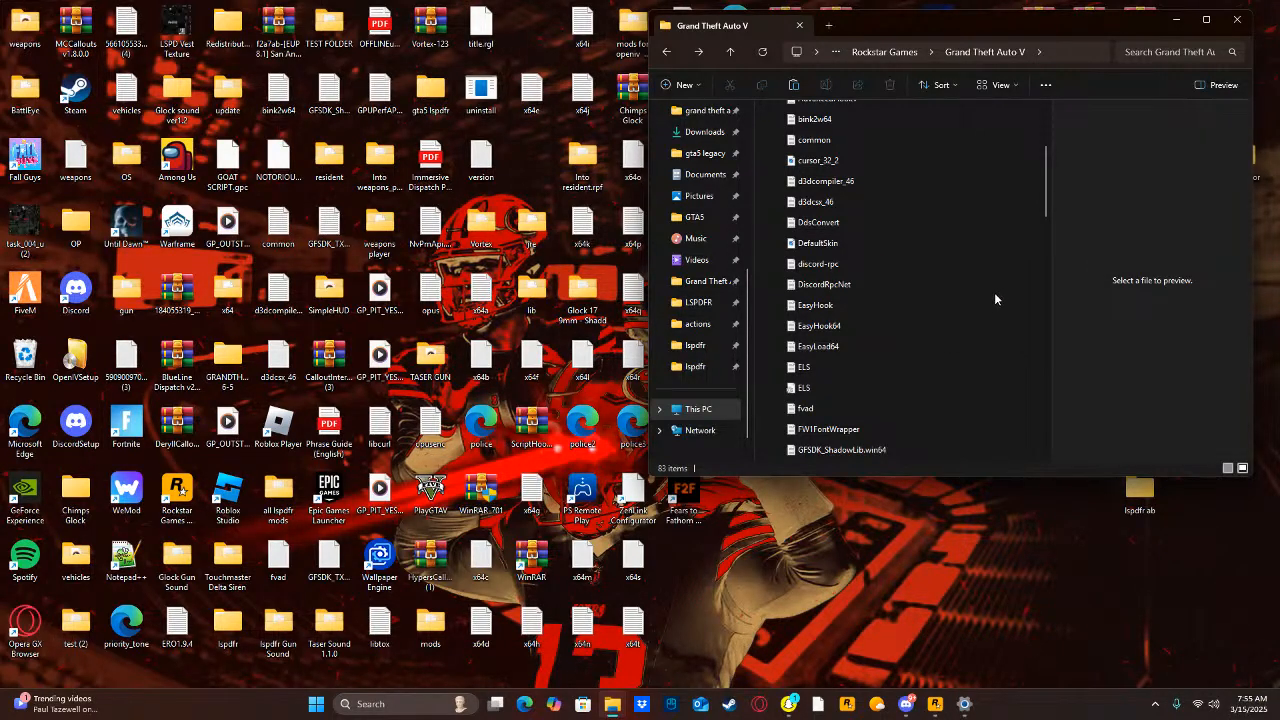
{"action": "left_click", "coordinate": [1045, 86]}
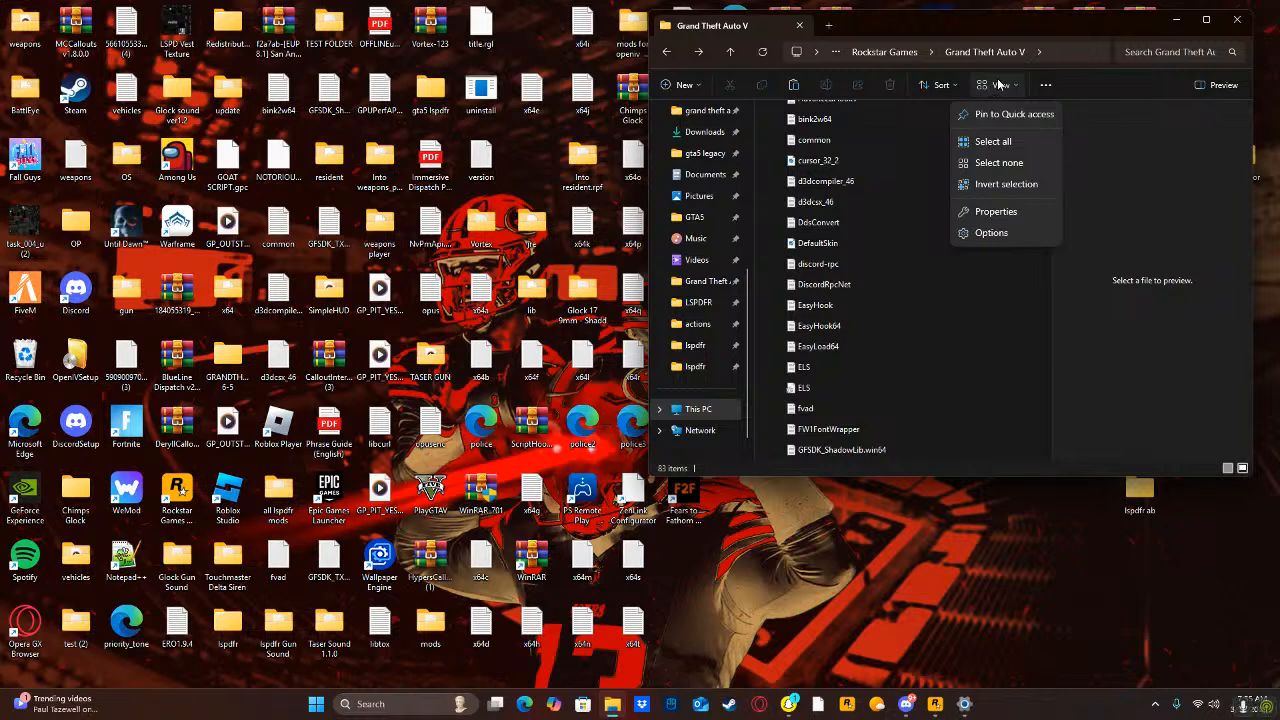
Try the Tiles and Content layouts for the Grand Theft Auto V folder.
{"action": "left_click", "coordinate": [998, 84]}
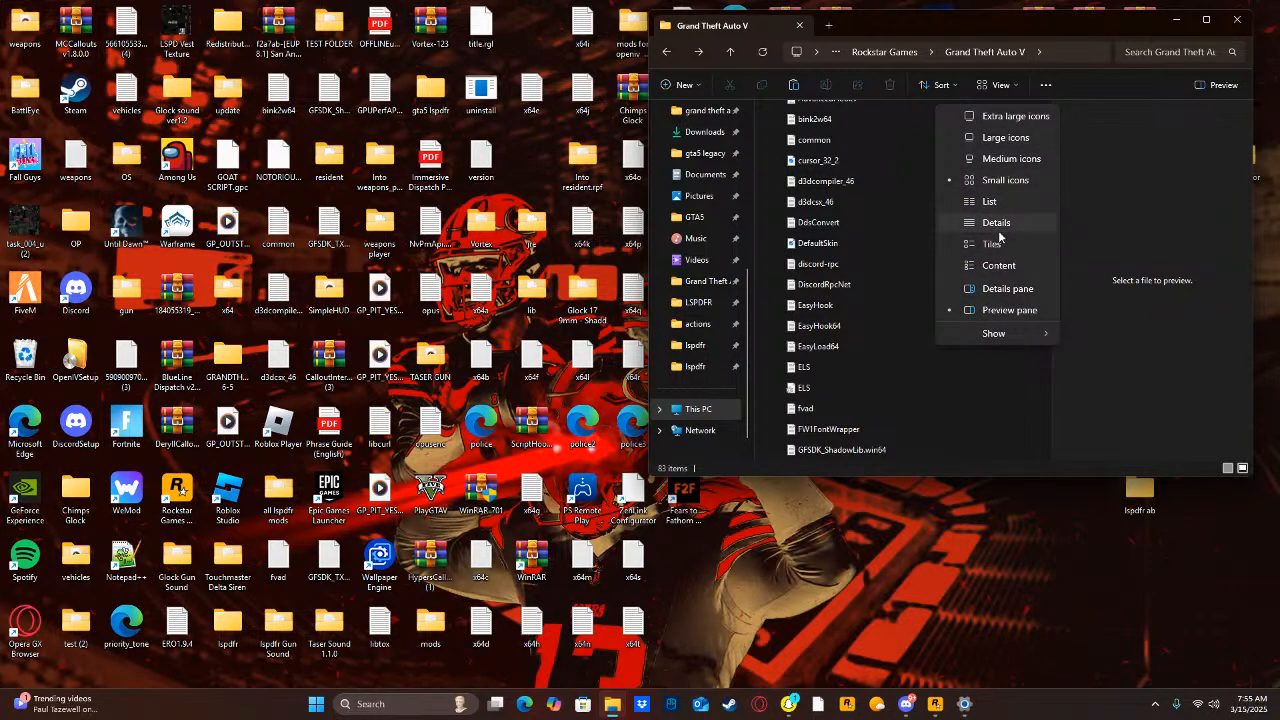
{"action": "left_click", "coordinate": [996, 240]}
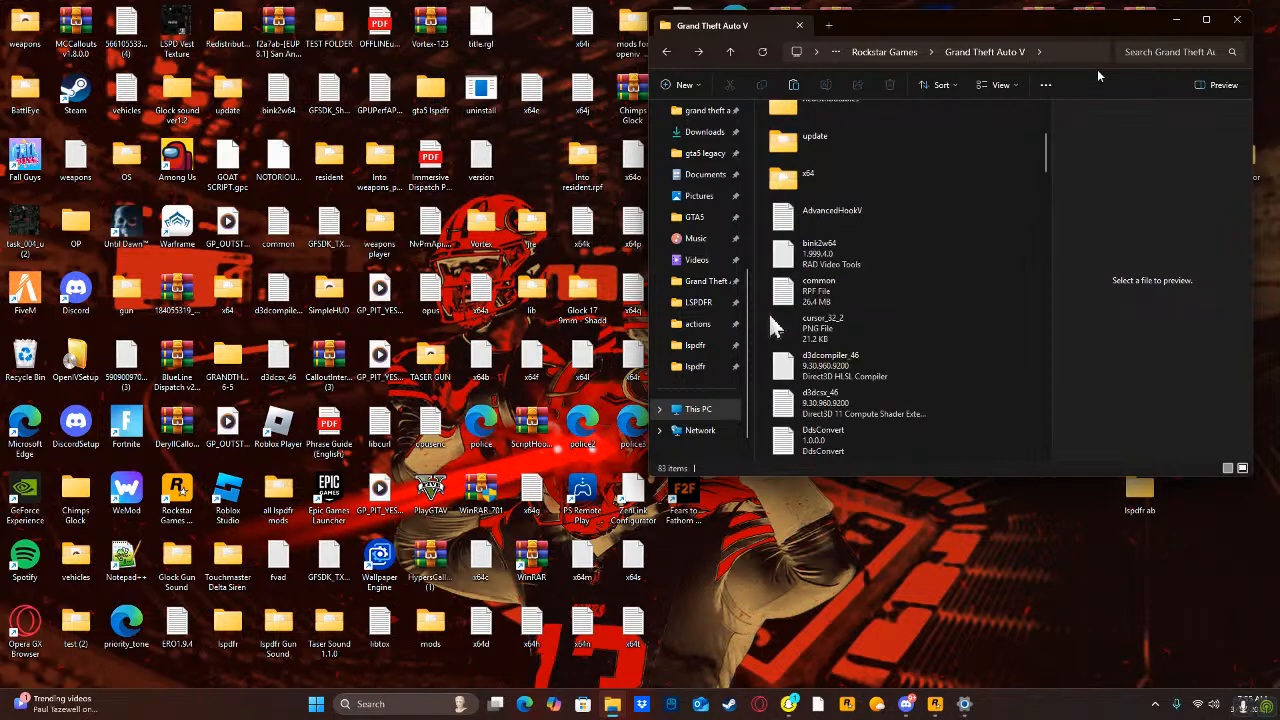
{"action": "left_click", "coordinate": [985, 80]}
{"action": "left_click", "coordinate": [984, 267]}
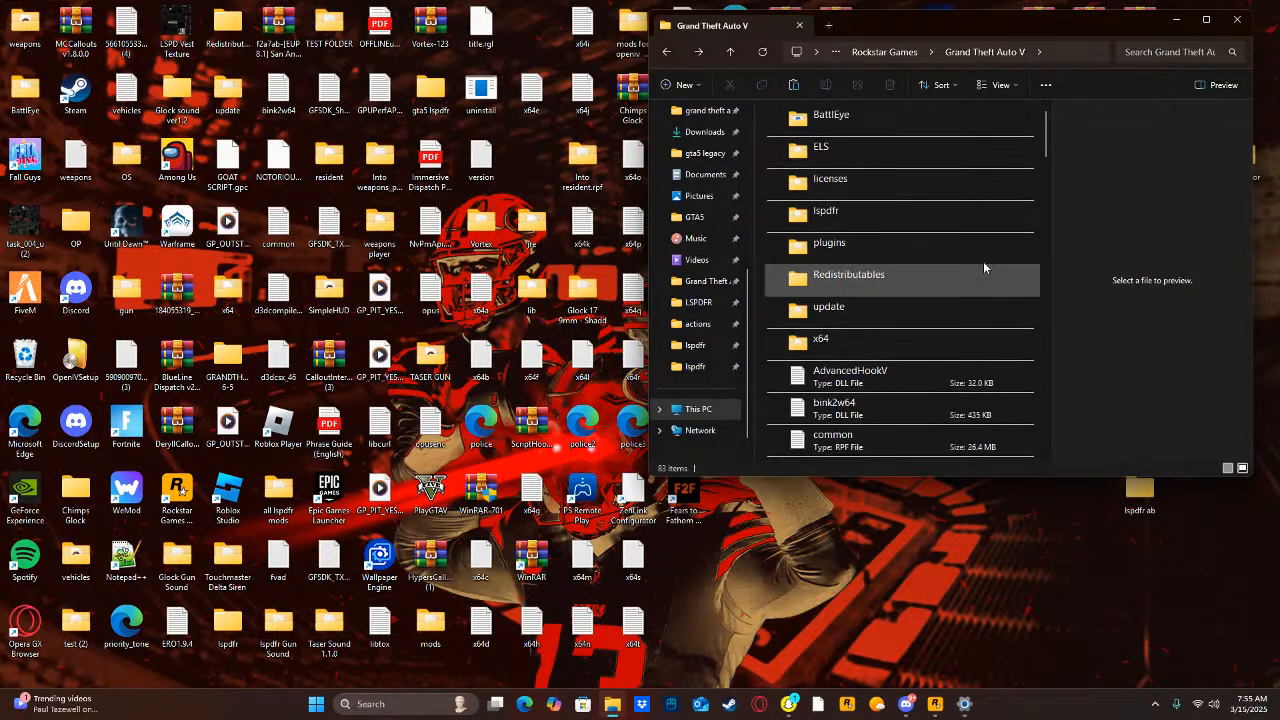
{"action": "scroll", "coordinate": [908, 266], "scroll_direction": "down", "scroll_amount": 3}
{"action": "scroll", "coordinate": [910, 264], "scroll_direction": "up", "scroll_amount": 3}
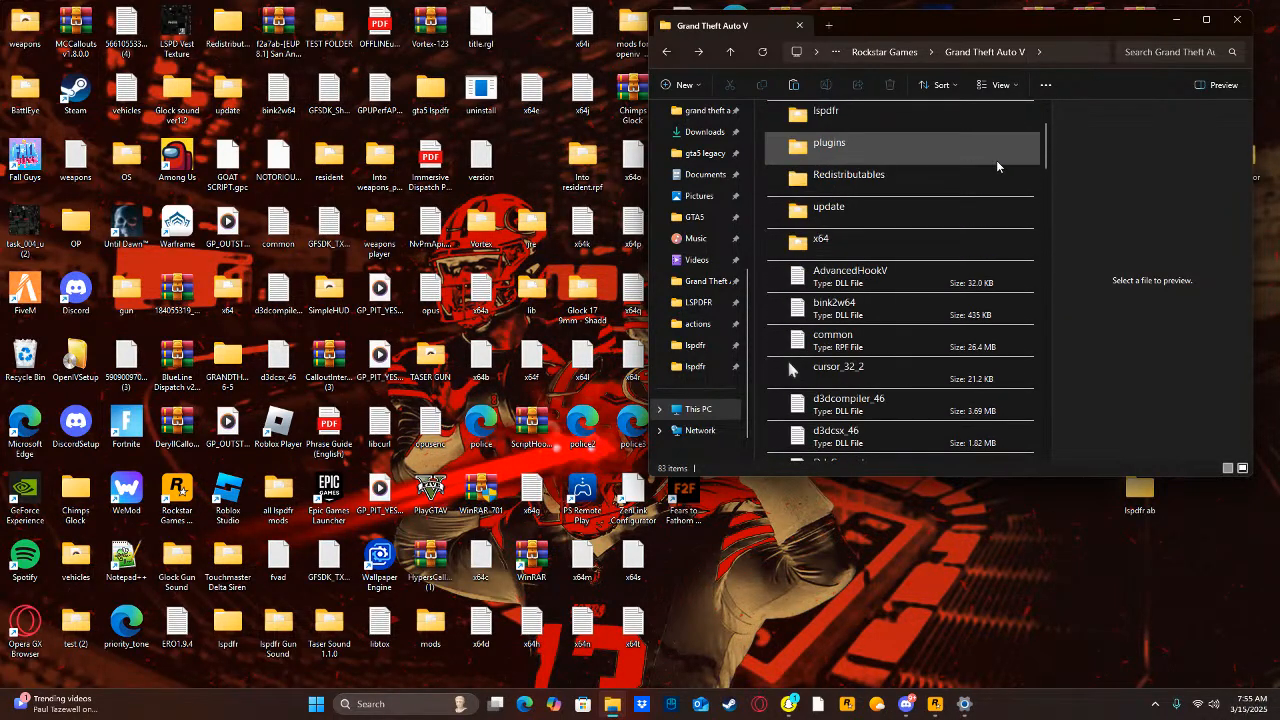
Set the Grand Theft Auto V folder to the List layout and look over its files.
{"action": "left_click", "coordinate": [988, 87]}
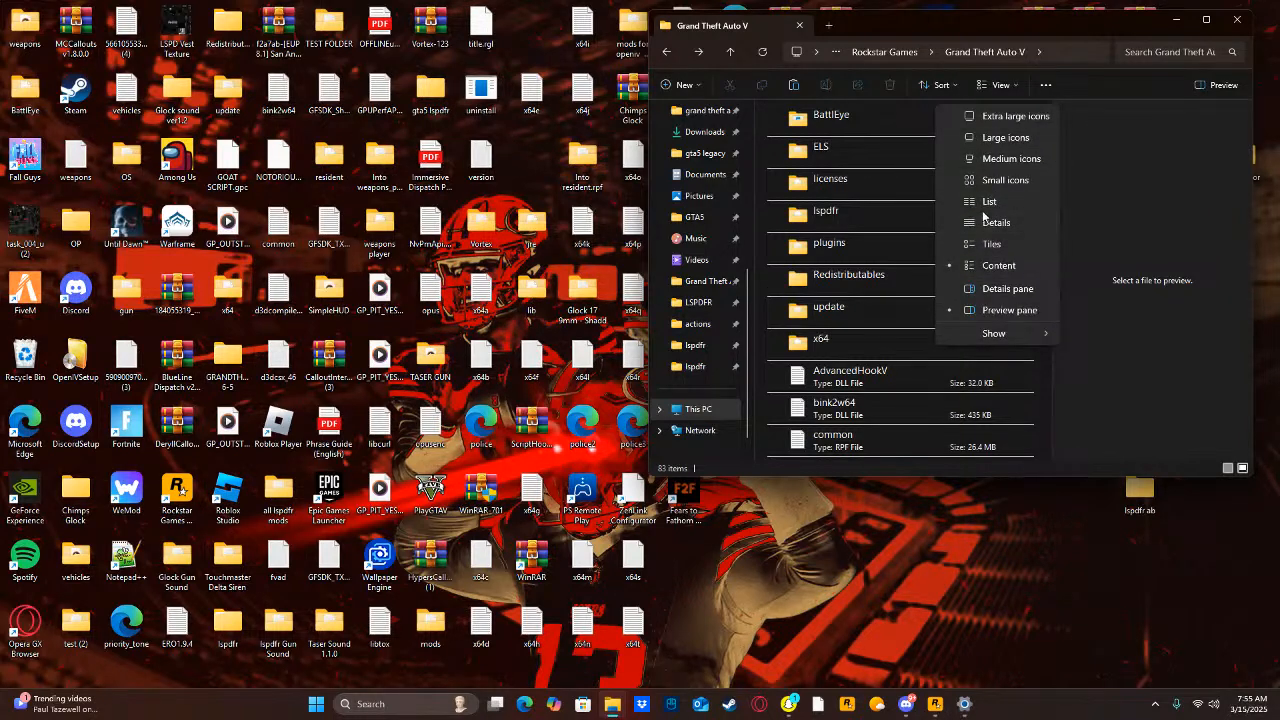
{"action": "left_click", "coordinate": [968, 202]}
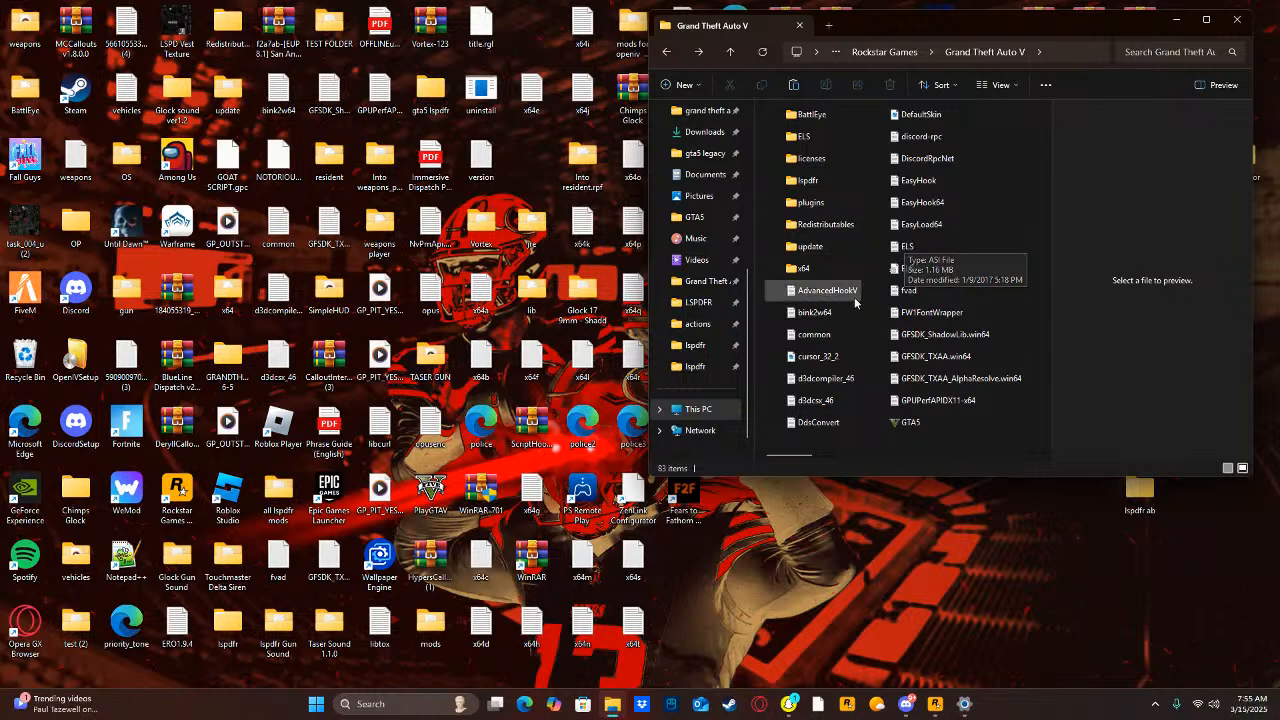
{"action": "scroll", "coordinate": [888, 350], "scroll_direction": "down", "scroll_amount": 3}
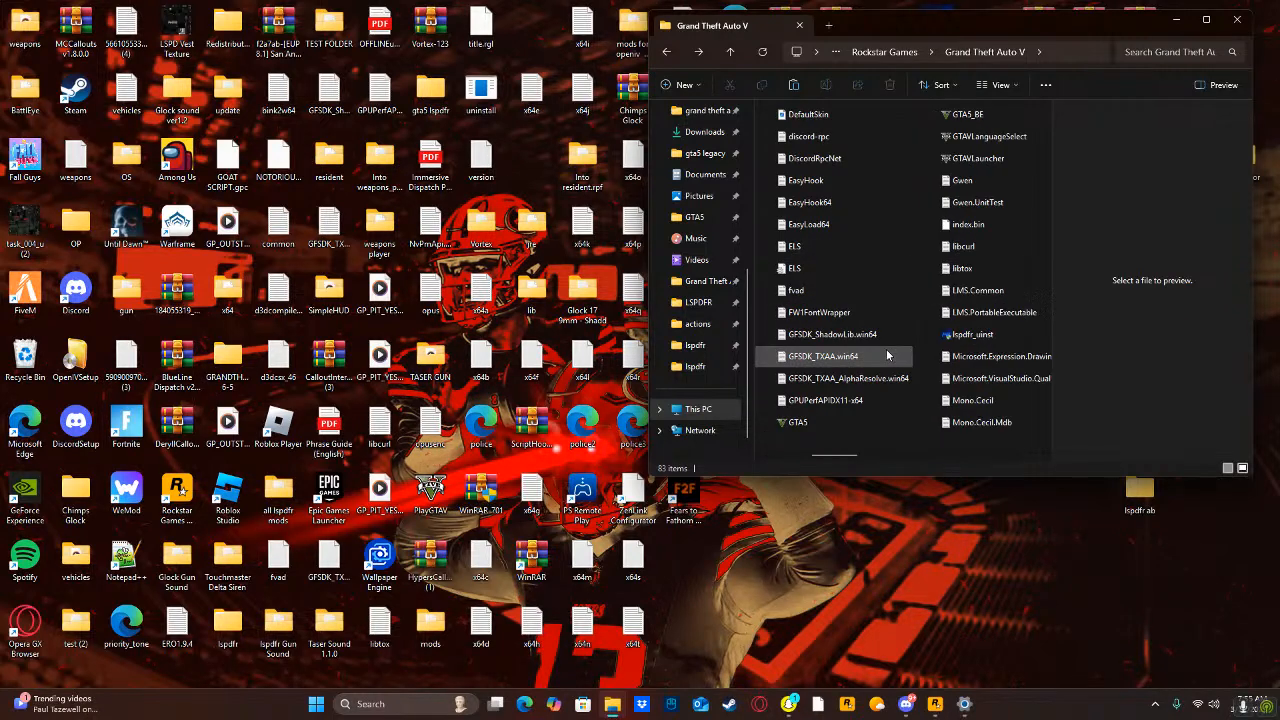
{"action": "scroll", "coordinate": [888, 352], "scroll_direction": "up", "scroll_amount": 3}
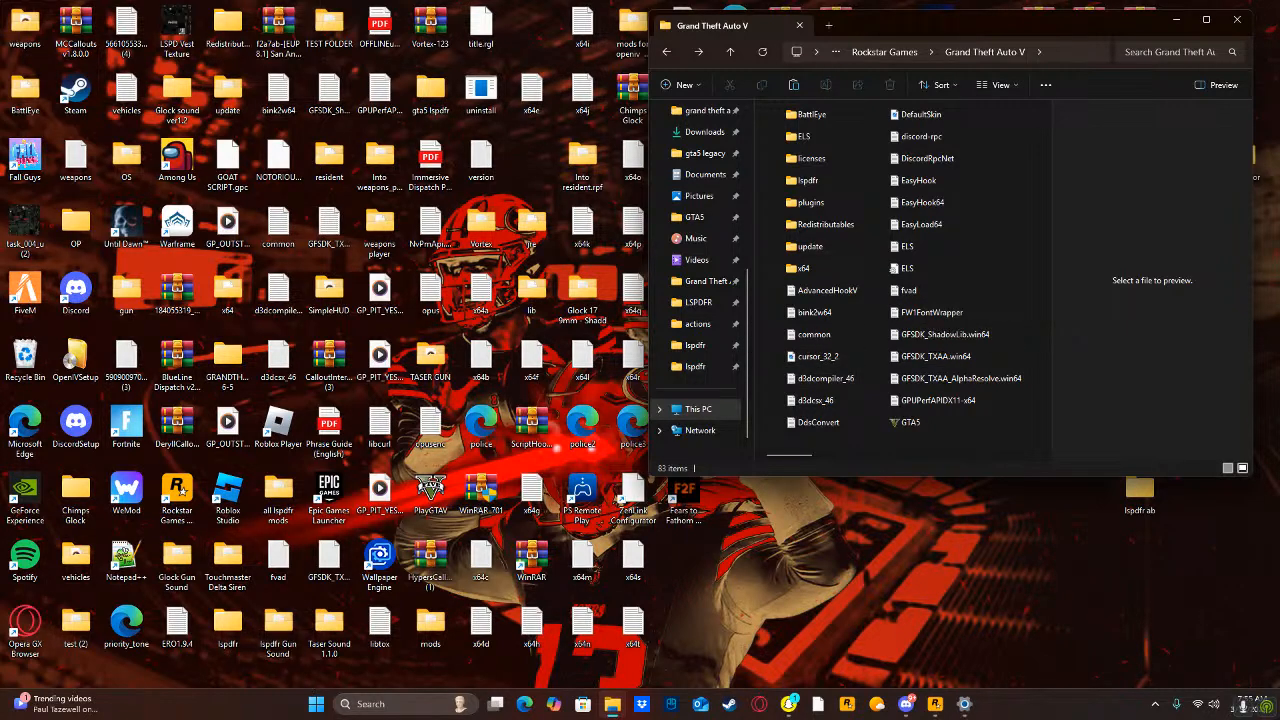
Search the computer for "gra", open the GrammarPolice-1.7.2 (13).zip archive, and place its window below the game folder.
{"action": "left_click", "coordinate": [356, 708]}
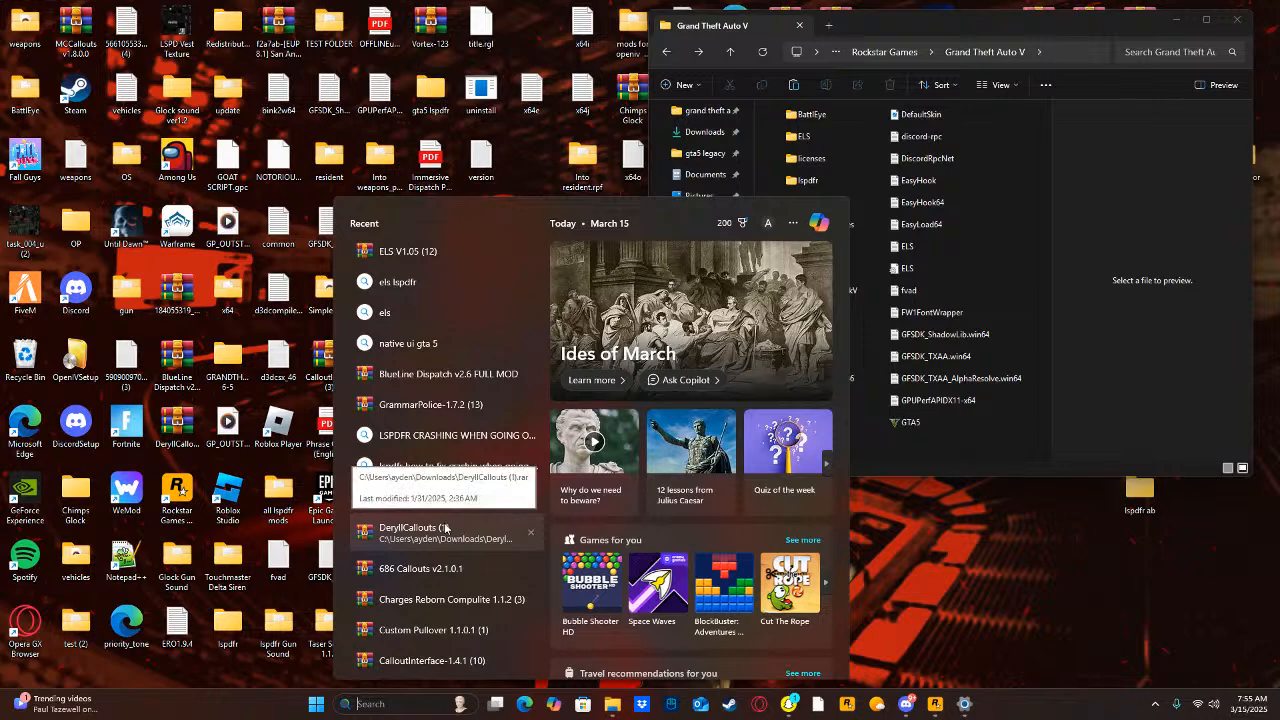
{"action": "type", "text": "grammarPolice-1.7.2 (13"}
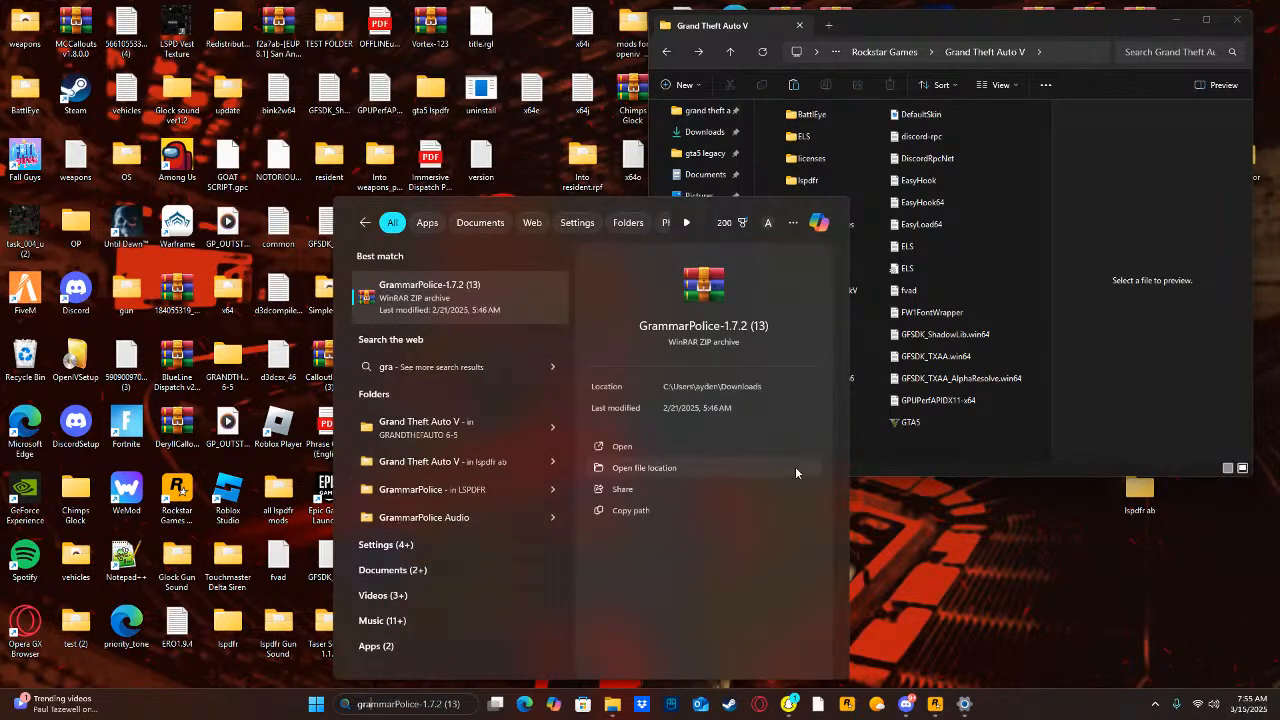
{"action": "left_click", "coordinate": [639, 449]}
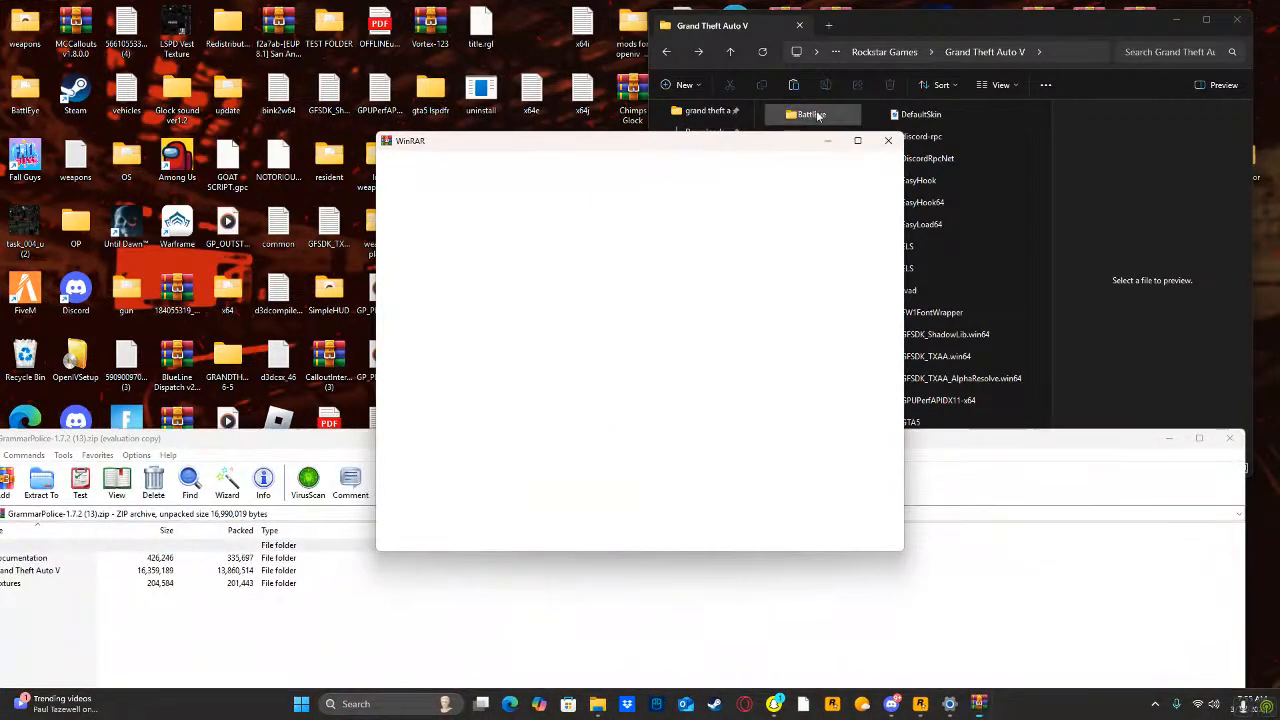
{"action": "left_click", "coordinate": [879, 138]}
{"action": "left_click_drag", "start_coordinate": [540, 437], "coordinate": [749, 412]}
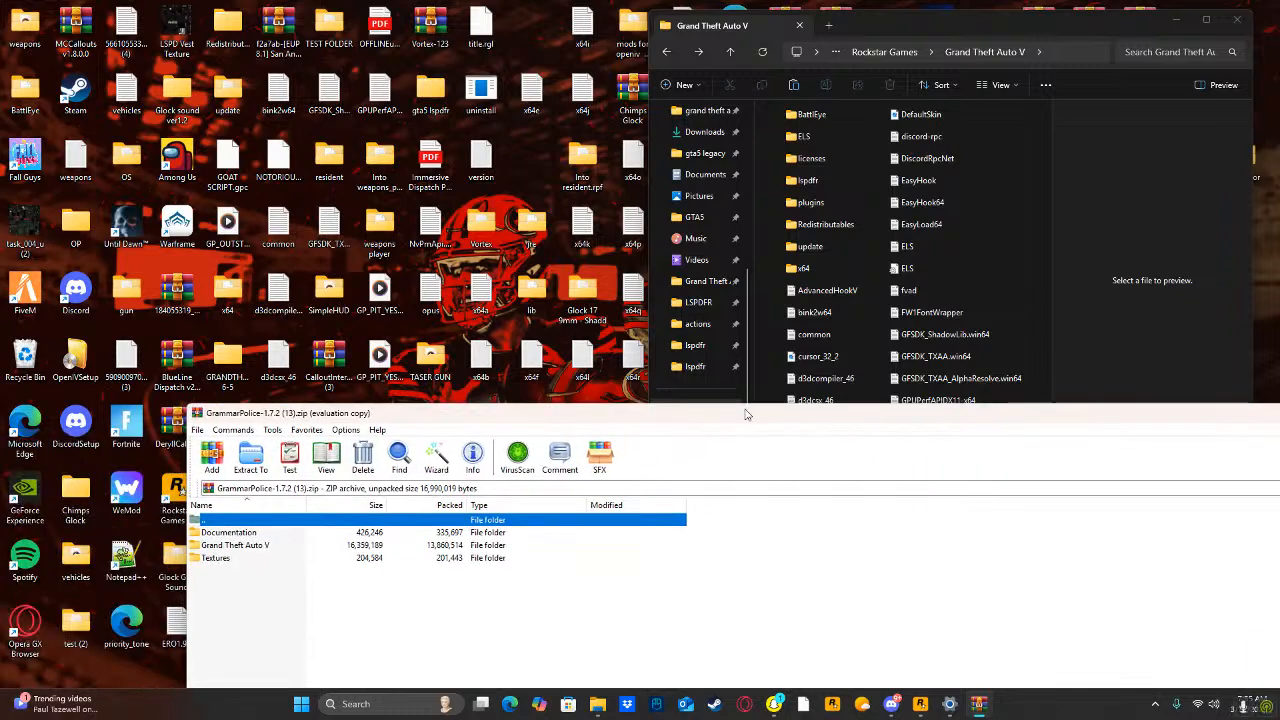
Extract everything from the GrammarPolice archive's Grand Theft Auto V folder into the game folder, granting administrator permission, and close the archive.
{"action": "double_click", "coordinate": [266, 546]}
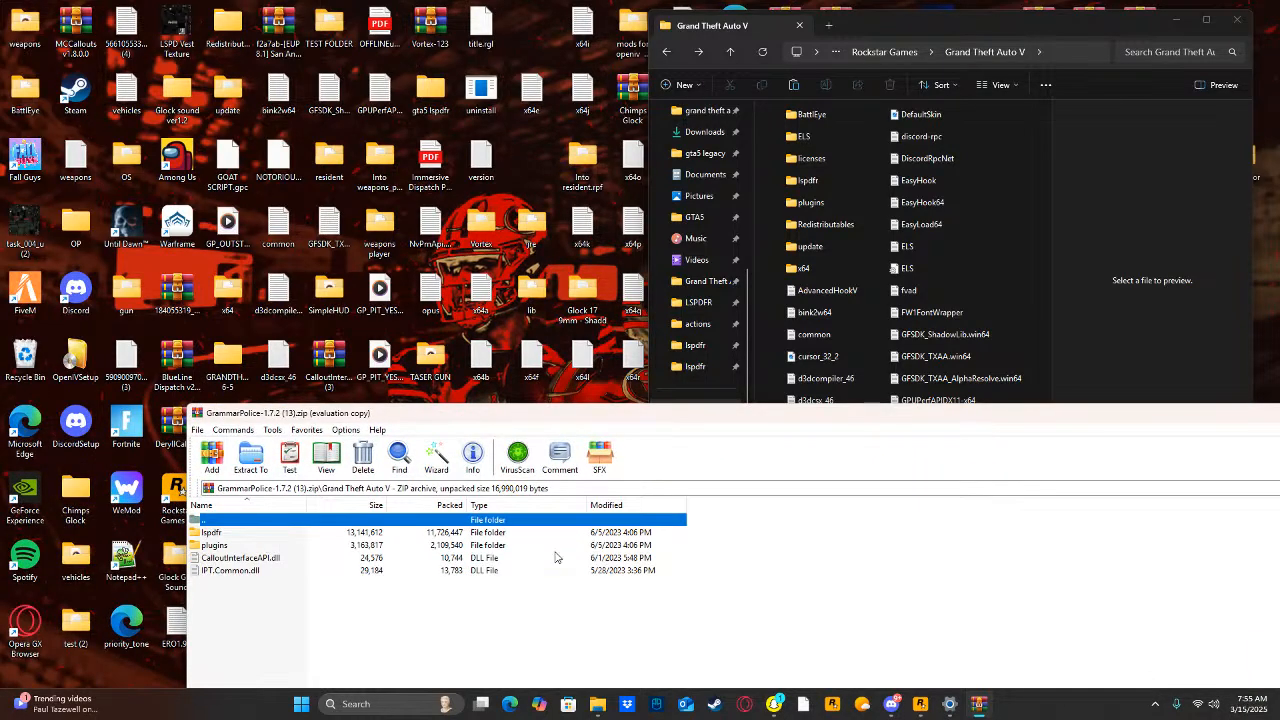
{"action": "left_click_drag", "start_coordinate": [700, 529], "coordinate": [1021, 157]}
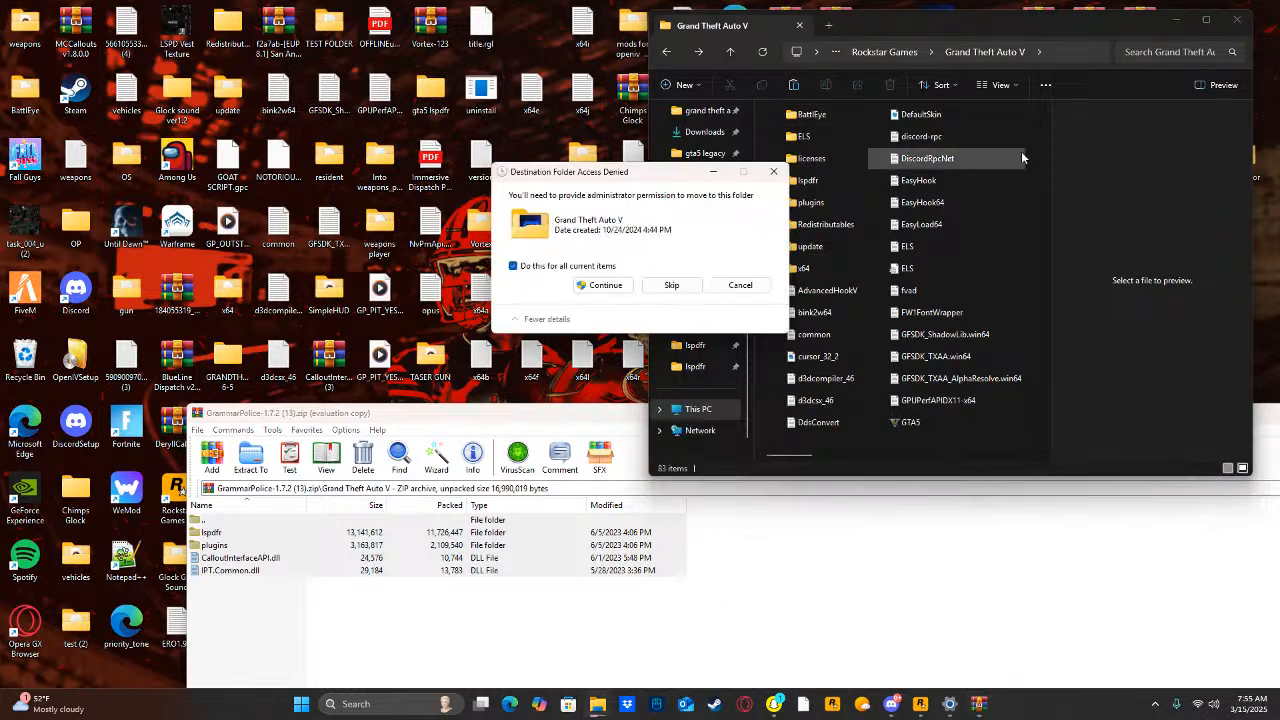
{"action": "left_click", "coordinate": [604, 286]}
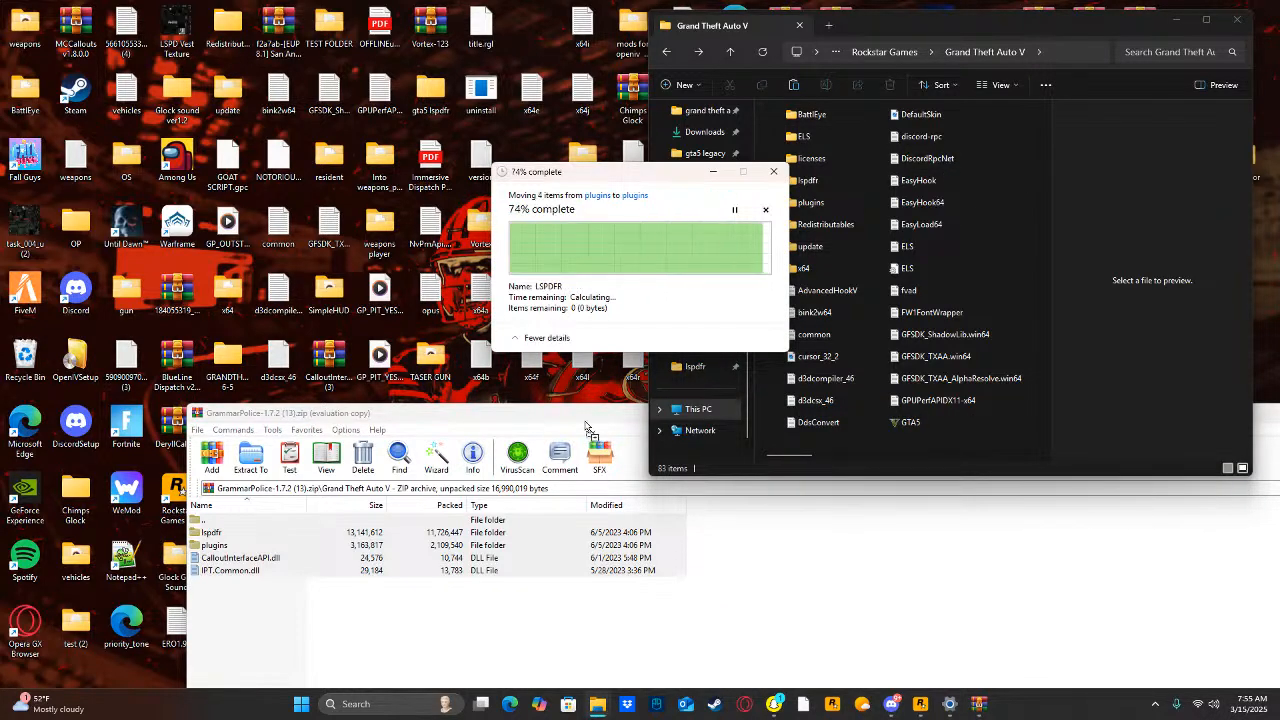
{"action": "left_click", "coordinate": [519, 426]}
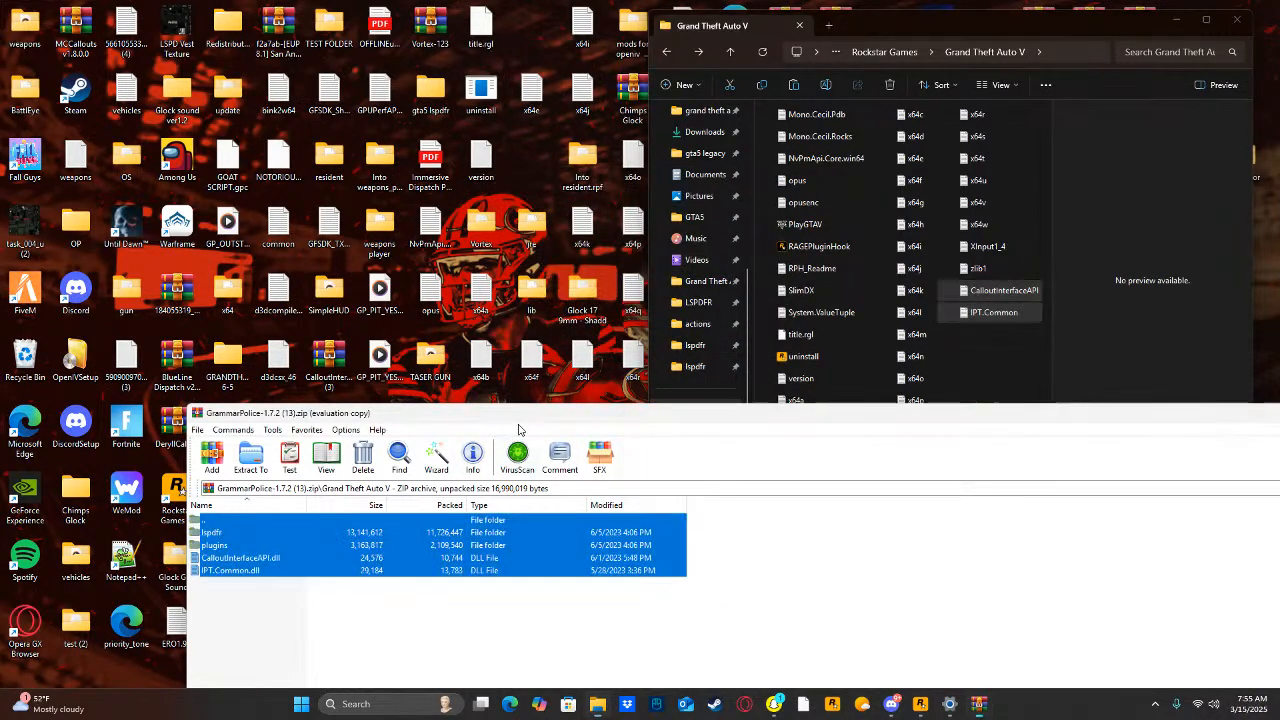
{"action": "left_click_drag", "start_coordinate": [420, 420], "coordinate": [430, 453]}
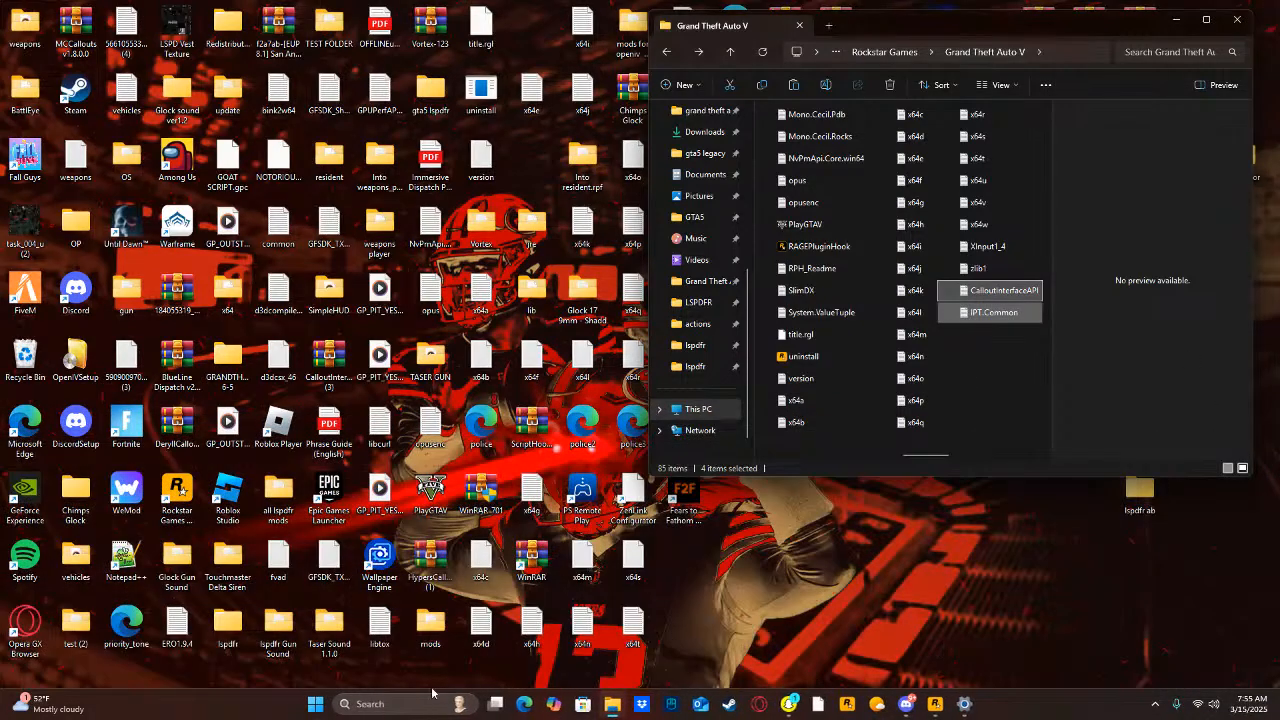
Search the computer for "script", open the ScriptHookV_1.0.3411.0 (5).zip archive, and dismiss the WinRAR purchase reminder.
{"action": "left_click", "coordinate": [392, 704]}
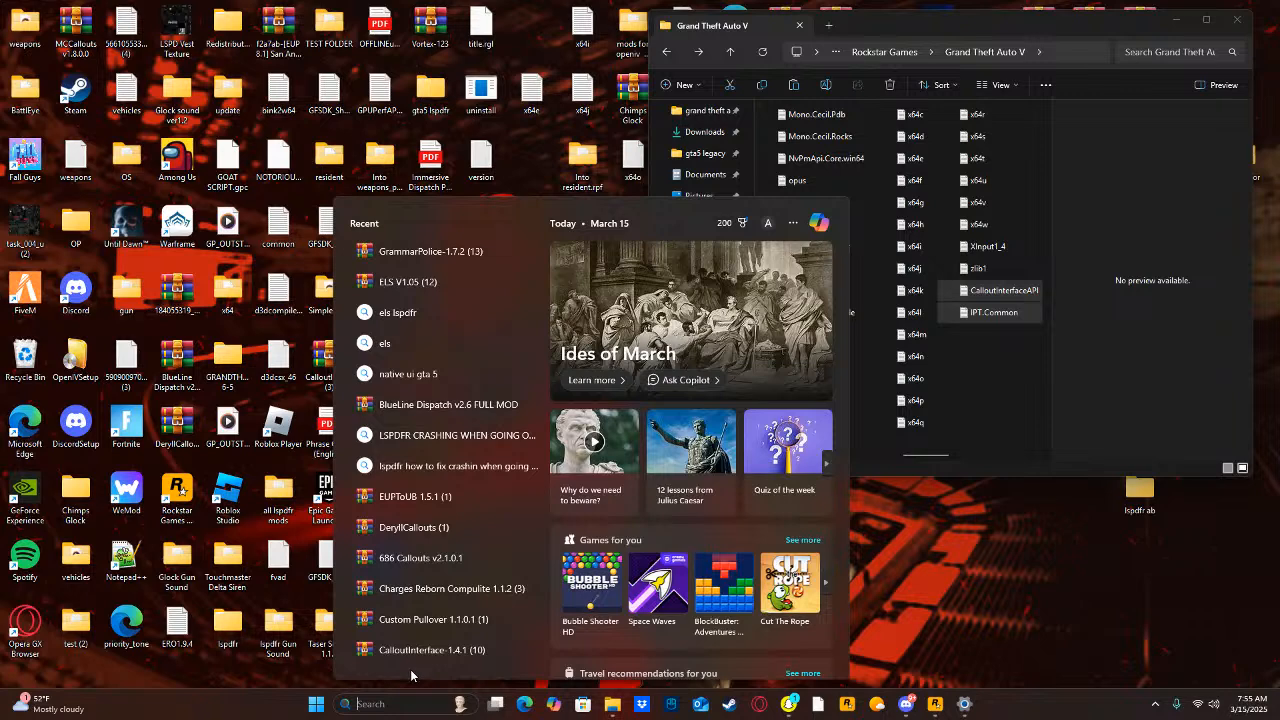
{"action": "type", "text": "script"}
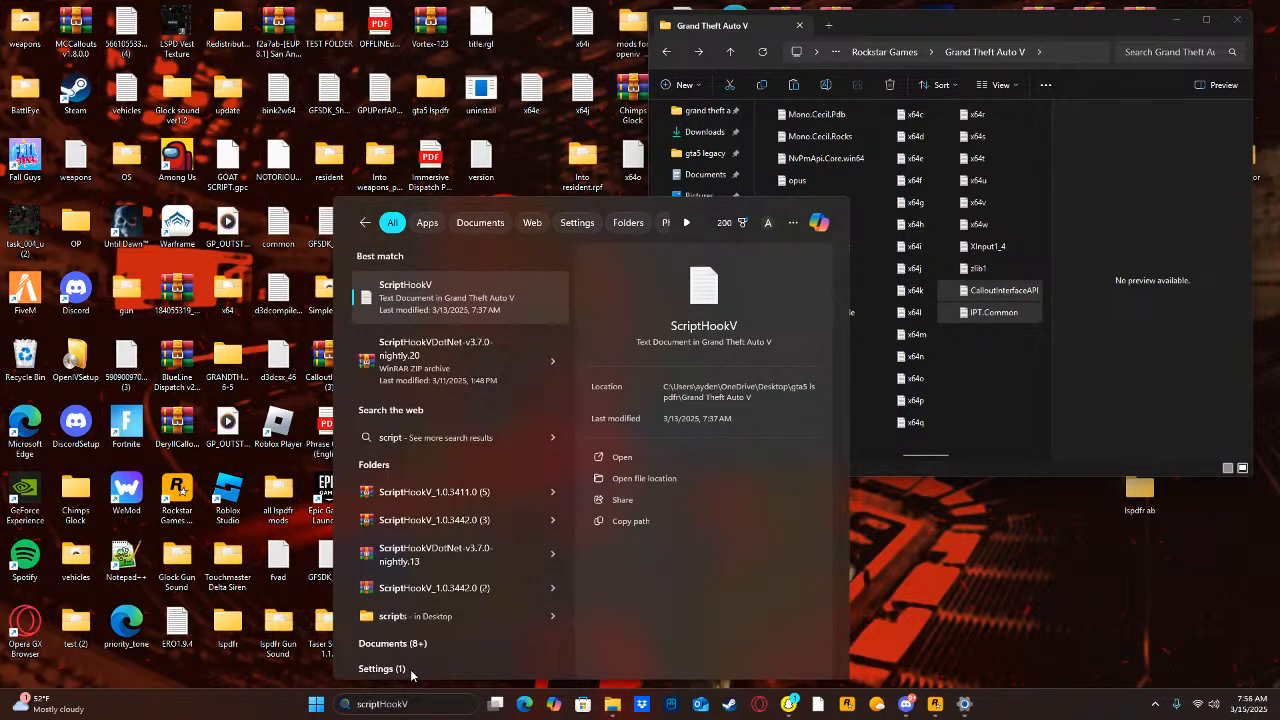
{"action": "left_click", "coordinate": [400, 492]}
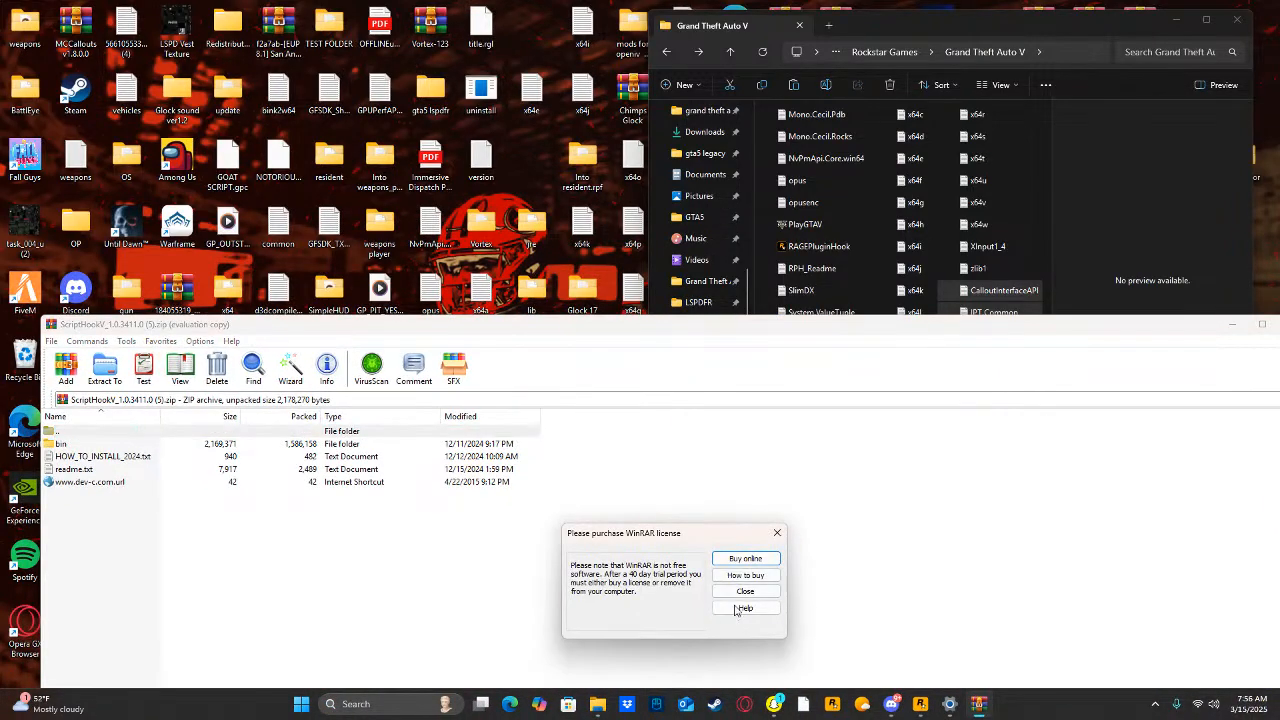
{"action": "left_click", "coordinate": [745, 592]}
Search for "script" again, open the ScriptHookVDotNet-v3.7.0-nightly.20.zip archive, and place its window below the game folder.
{"action": "left_click", "coordinate": [410, 708]}
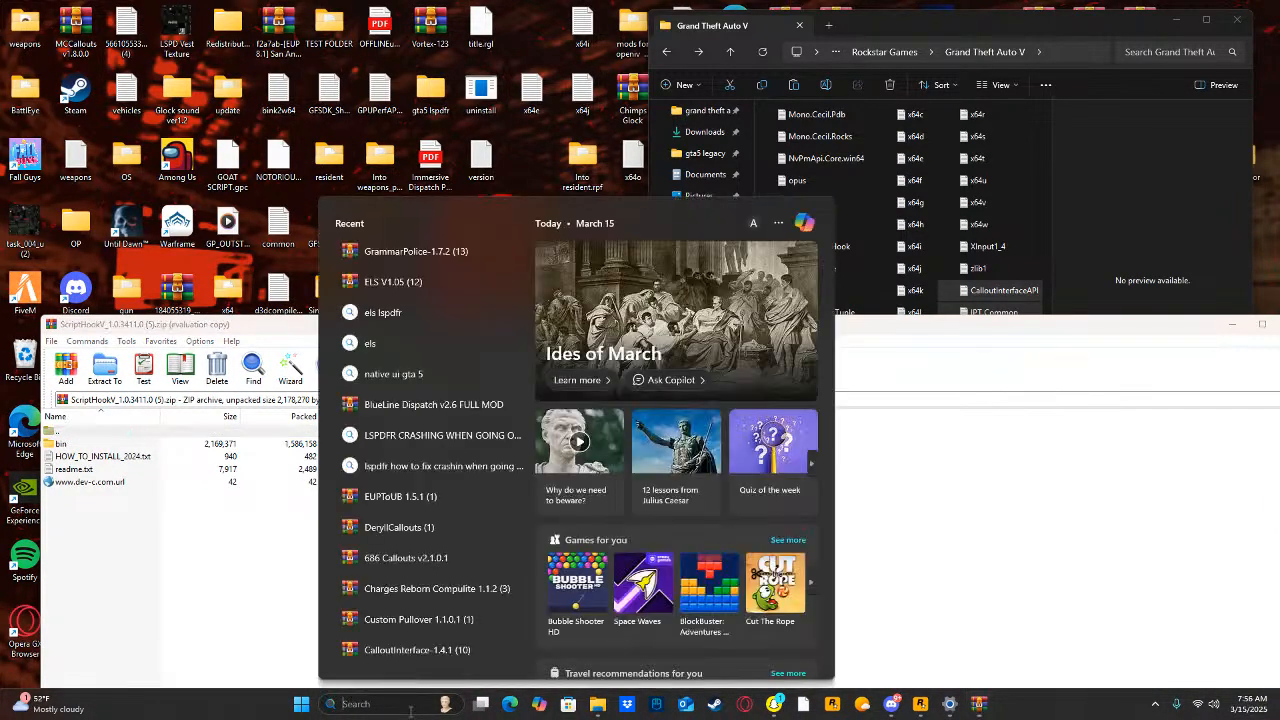
{"action": "type", "text": "script"}
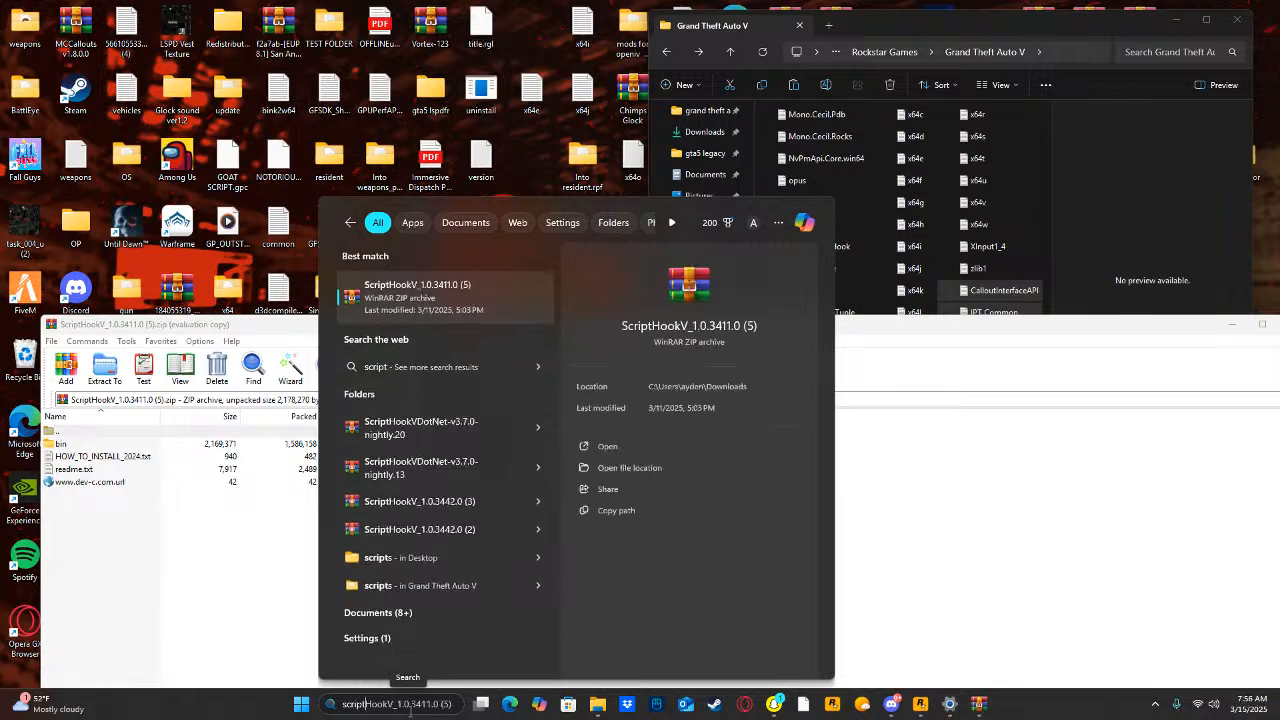
{"action": "left_click", "coordinate": [421, 424]}
{"action": "left_click_drag", "start_coordinate": [415, 446], "coordinate": [489, 349]}
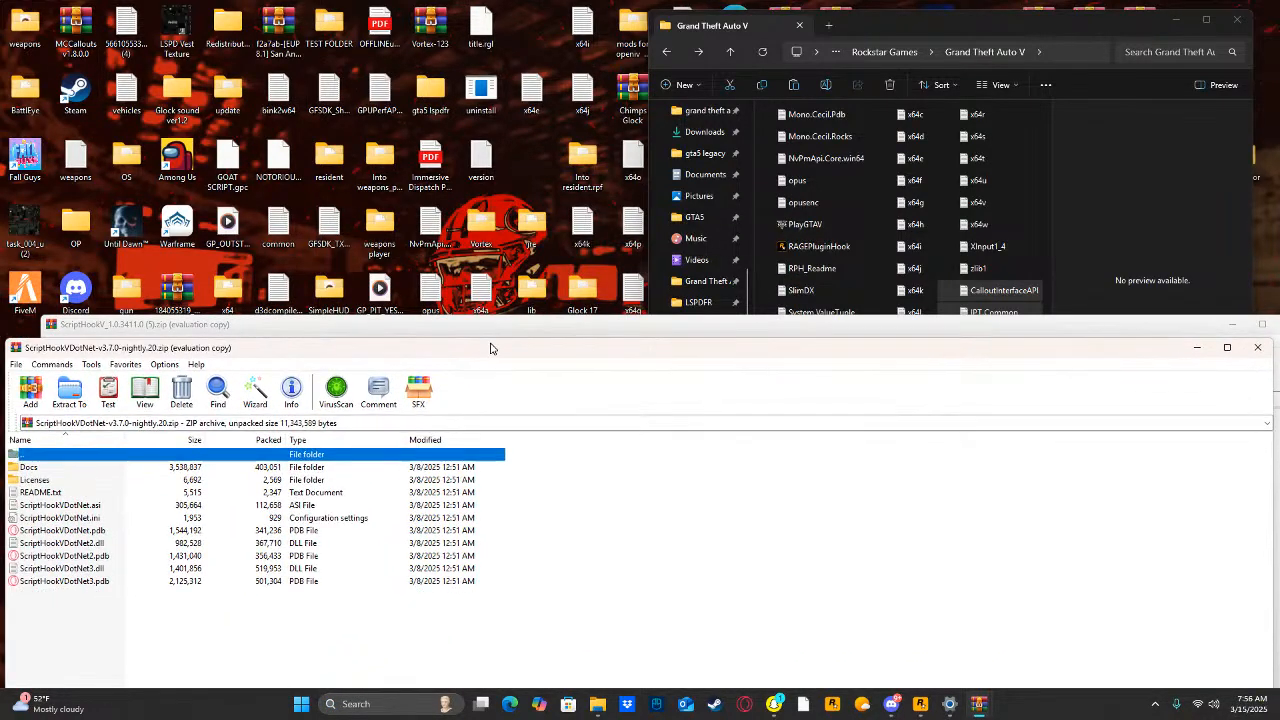
{"action": "left_click", "coordinate": [731, 621]}
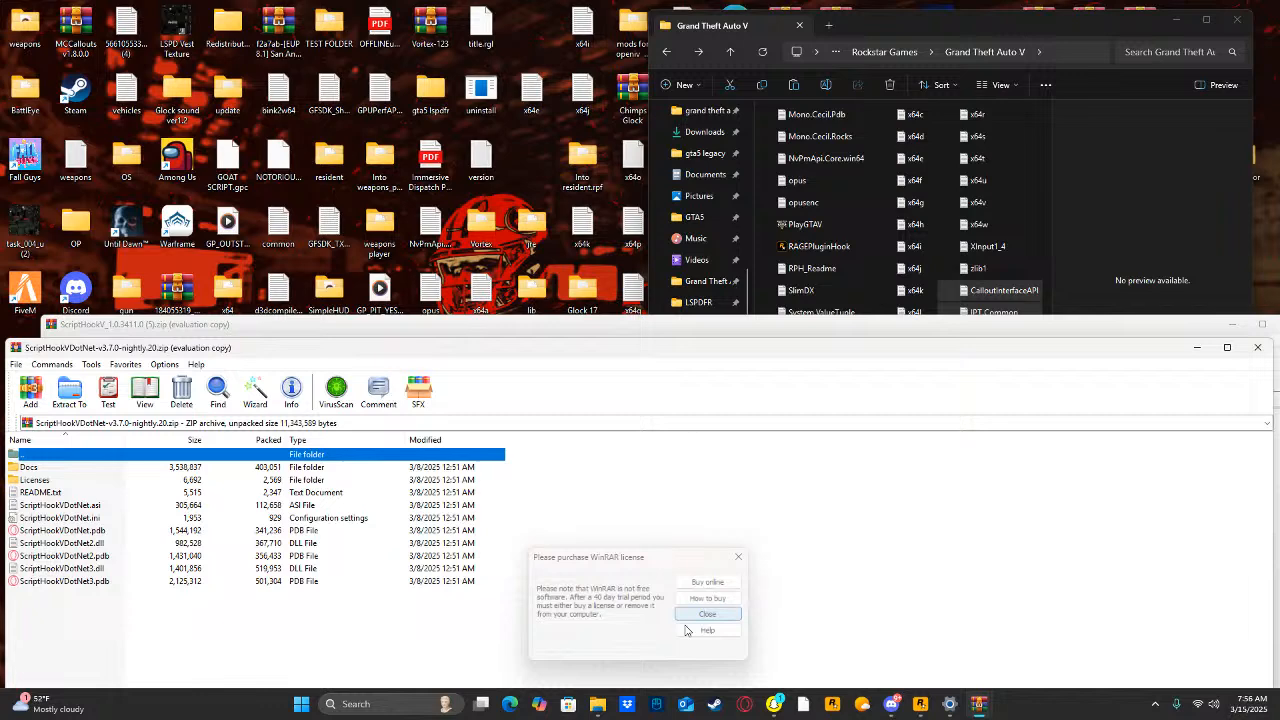
{"action": "left_click", "coordinate": [385, 703]}
{"action": "type", "text": "rage"}
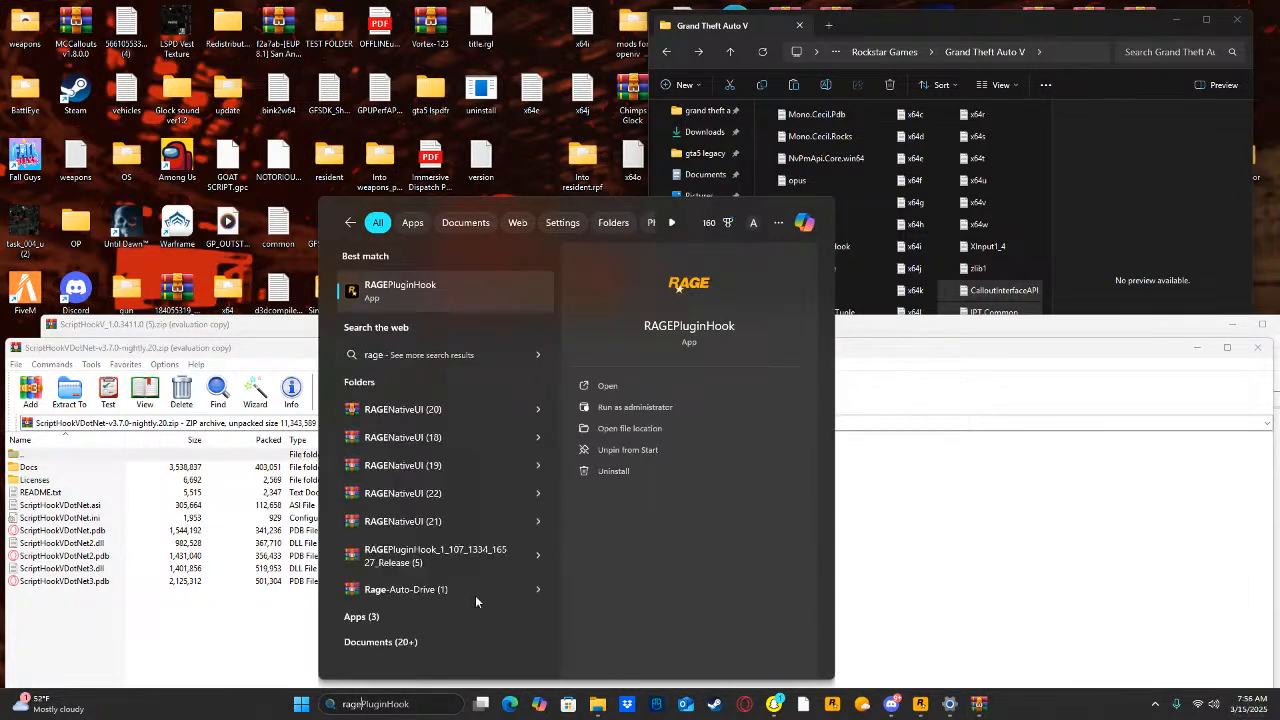
{"action": "left_click", "coordinate": [426, 408]}
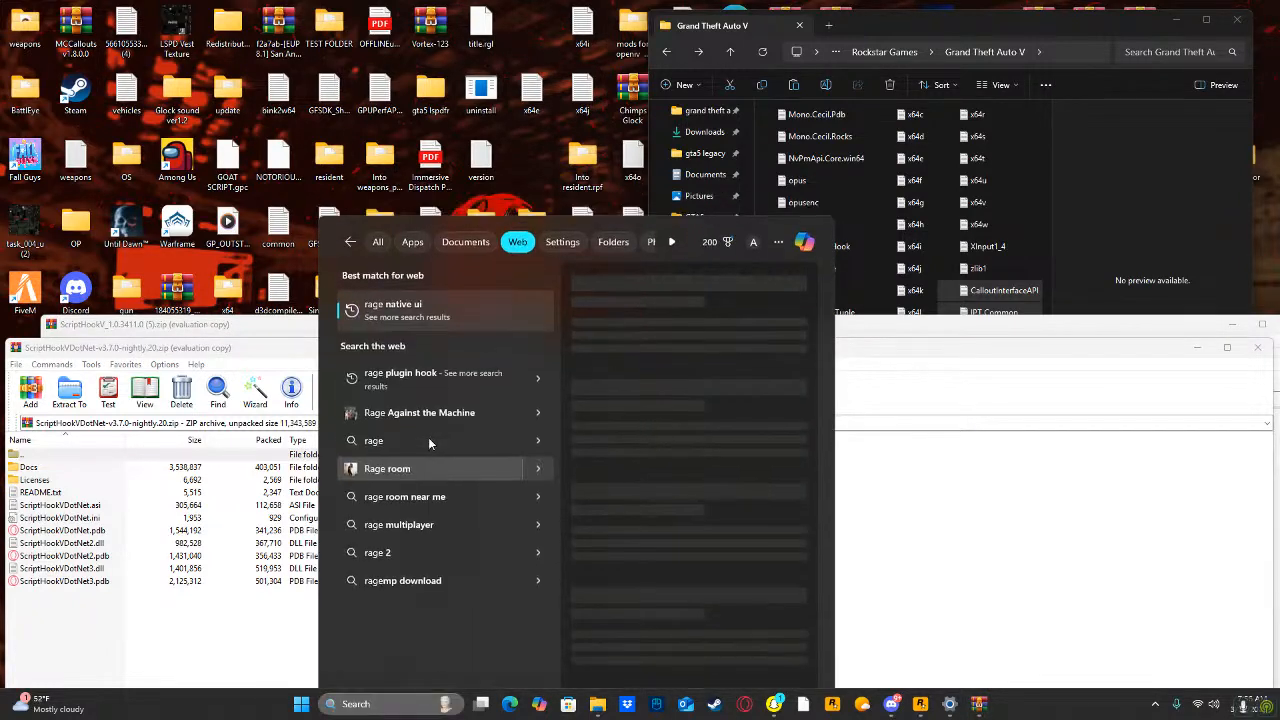
{"action": "left_click", "coordinate": [428, 437]}
{"action": "left_click", "coordinate": [624, 14]}
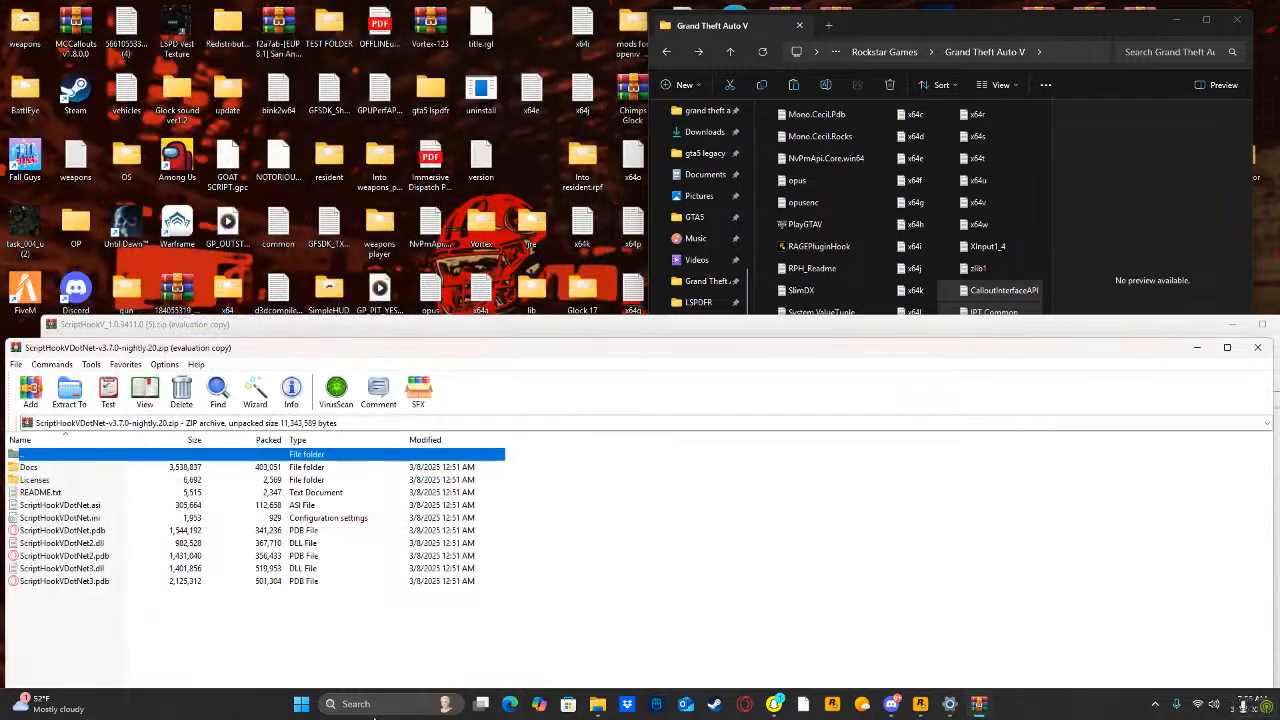
Search the computer for "rage" and open the RAGENativeUI (18).zip archive.
{"action": "left_click", "coordinate": [375, 704]}
{"action": "type", "text": "rage"}
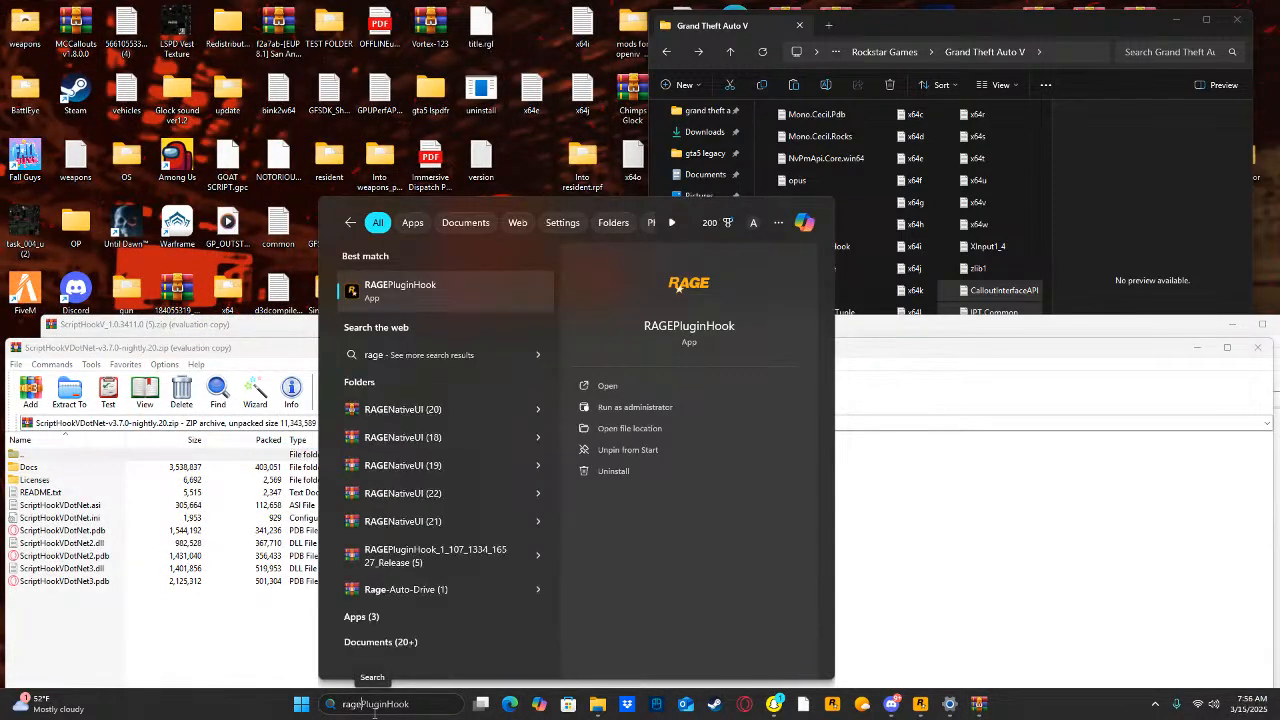
{"action": "left_click", "coordinate": [430, 482]}
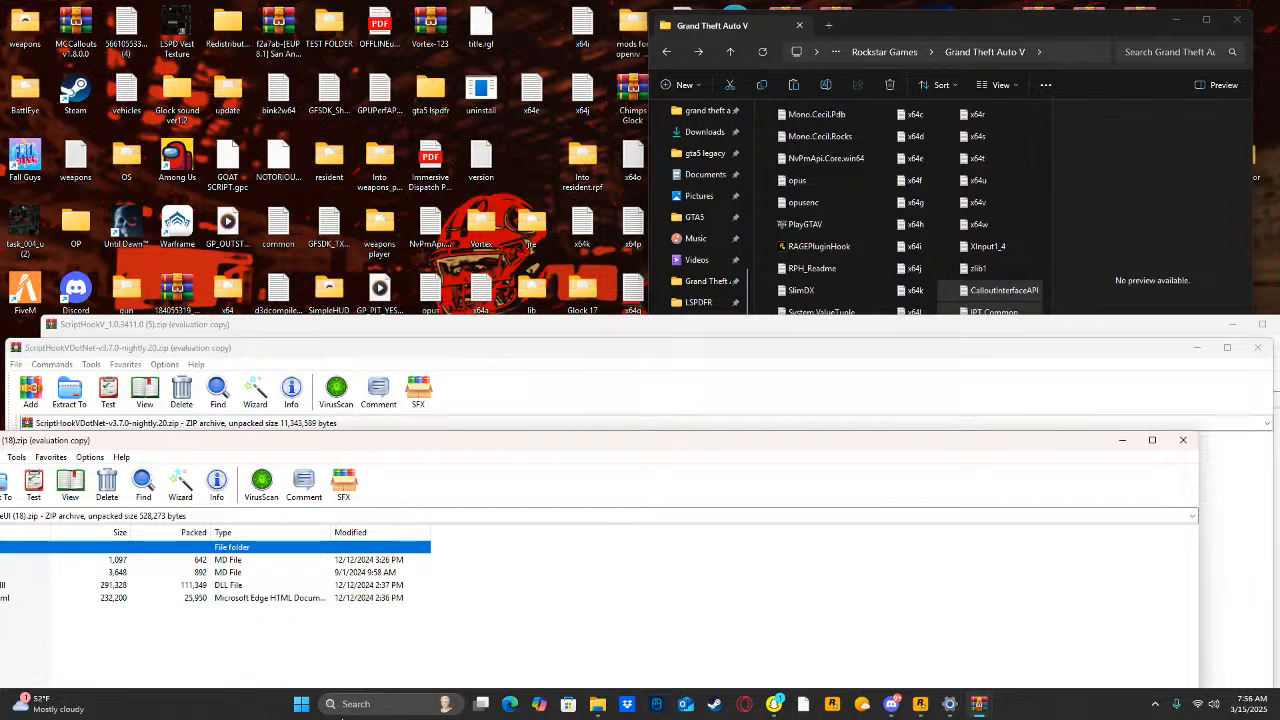
Search the web in the browser for "native ui gta 5".
{"action": "left_click", "coordinate": [326, 702]}
{"action": "type", "text": "nat"}
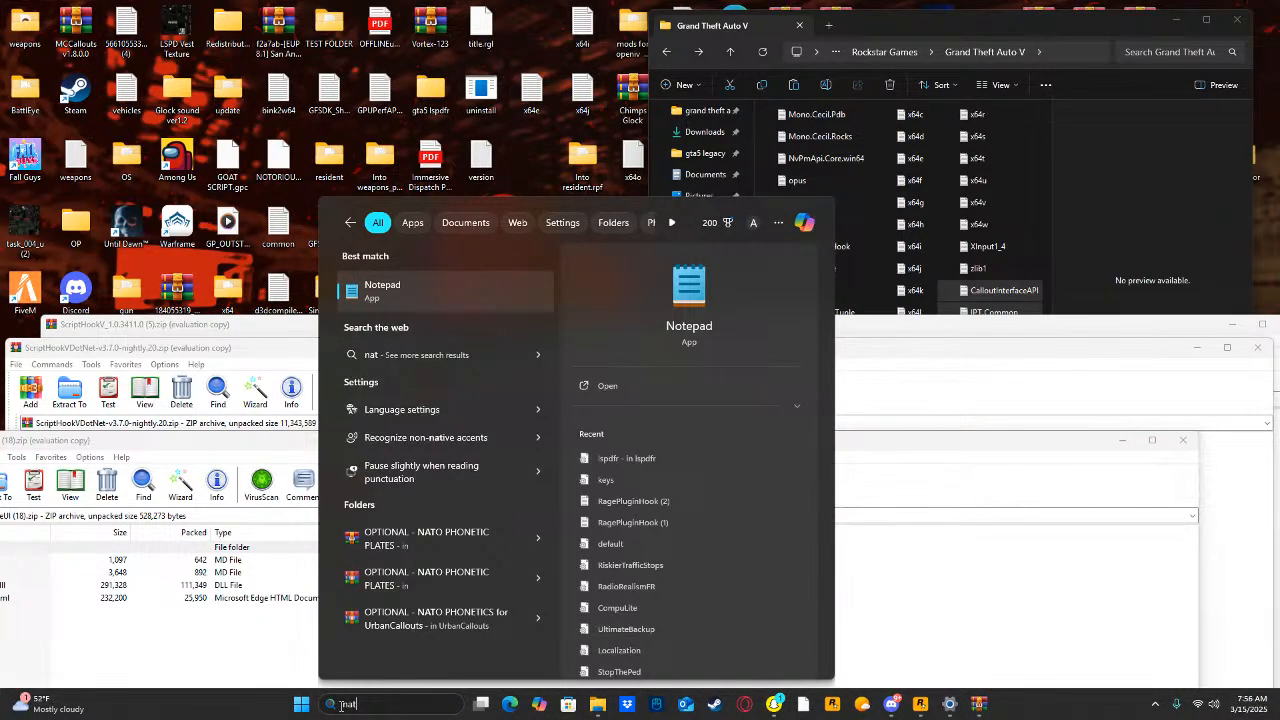
{"action": "type", "text": "ive"}
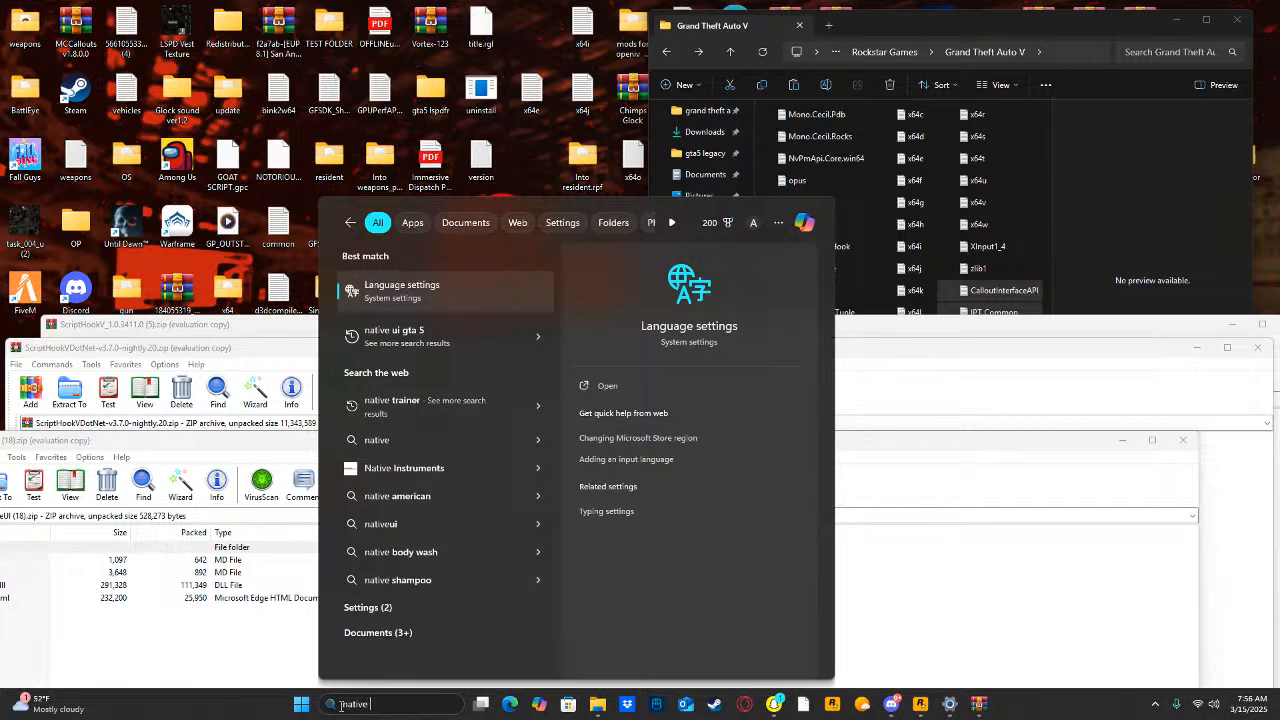
{"action": "type", "text": " ui gta 5"}
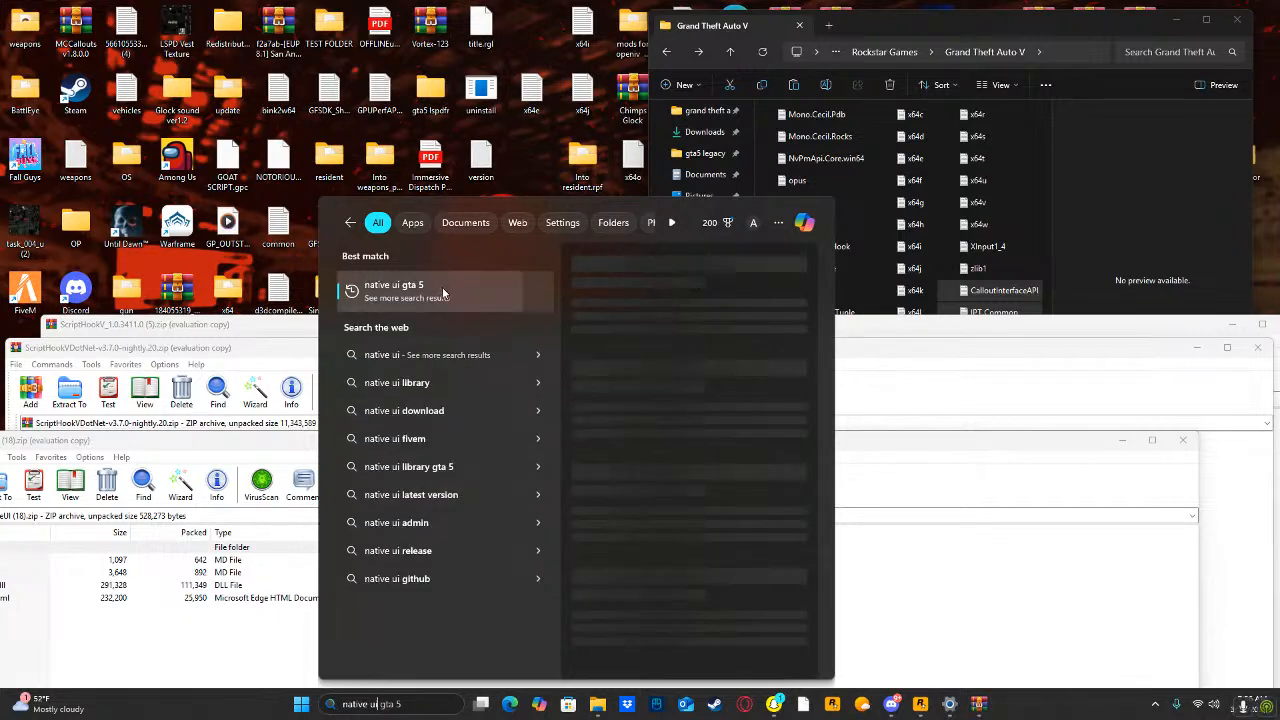
{"action": "left_click", "coordinate": [442, 287]}
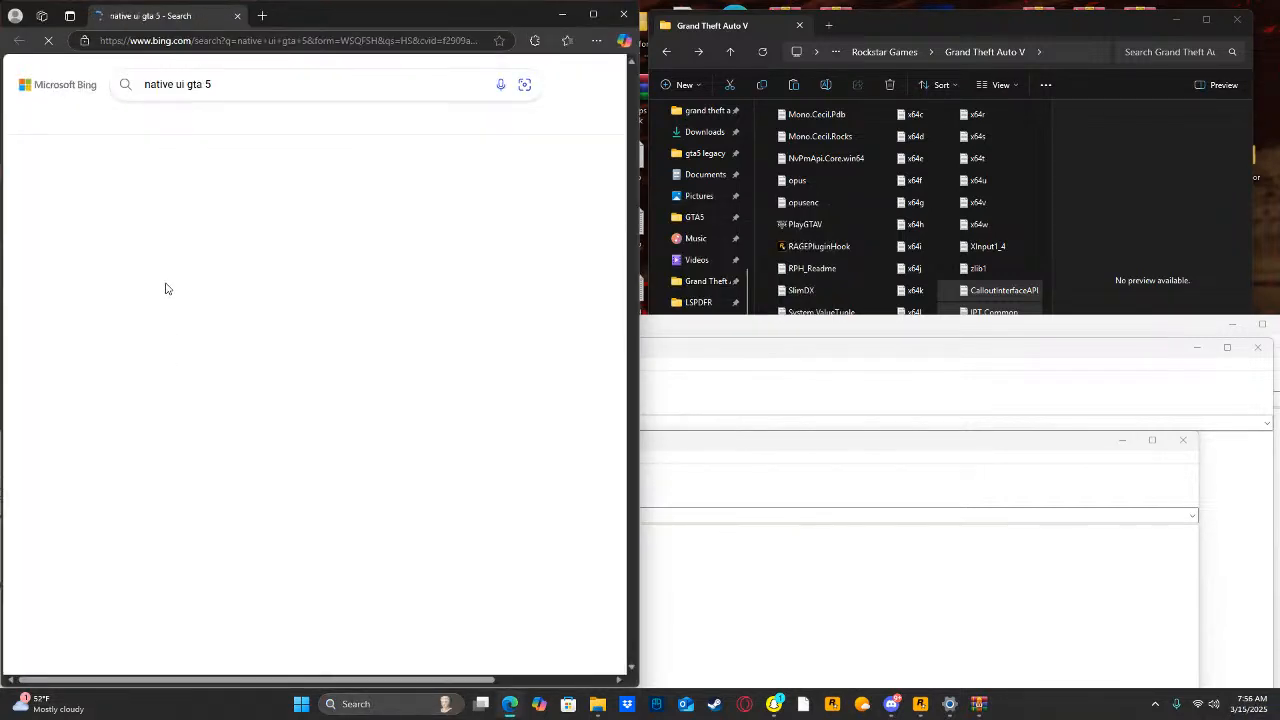
Download Release.zip of NativeUI 1.9.1 from Guad's GitHub releases page, open the downloaded Release (9).zip archive, and minimize the browser.
{"action": "left_click", "coordinate": [183, 217]}
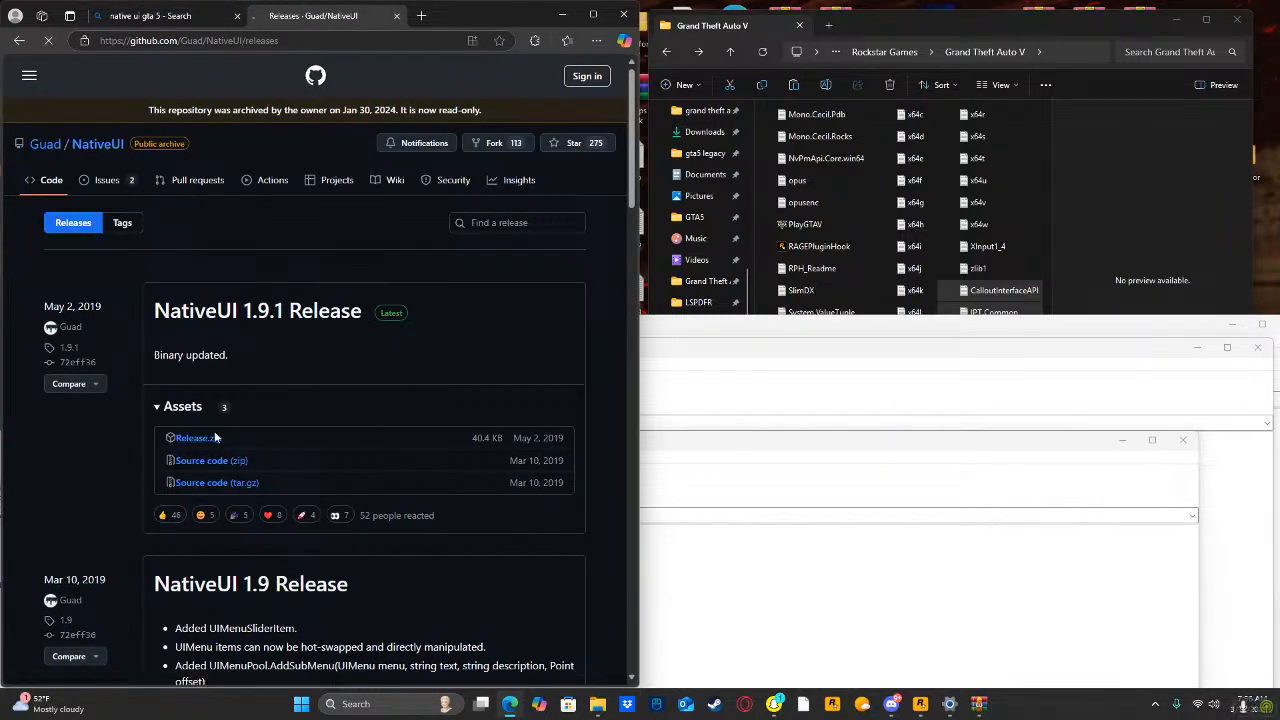
{"action": "left_click", "coordinate": [418, 118]}
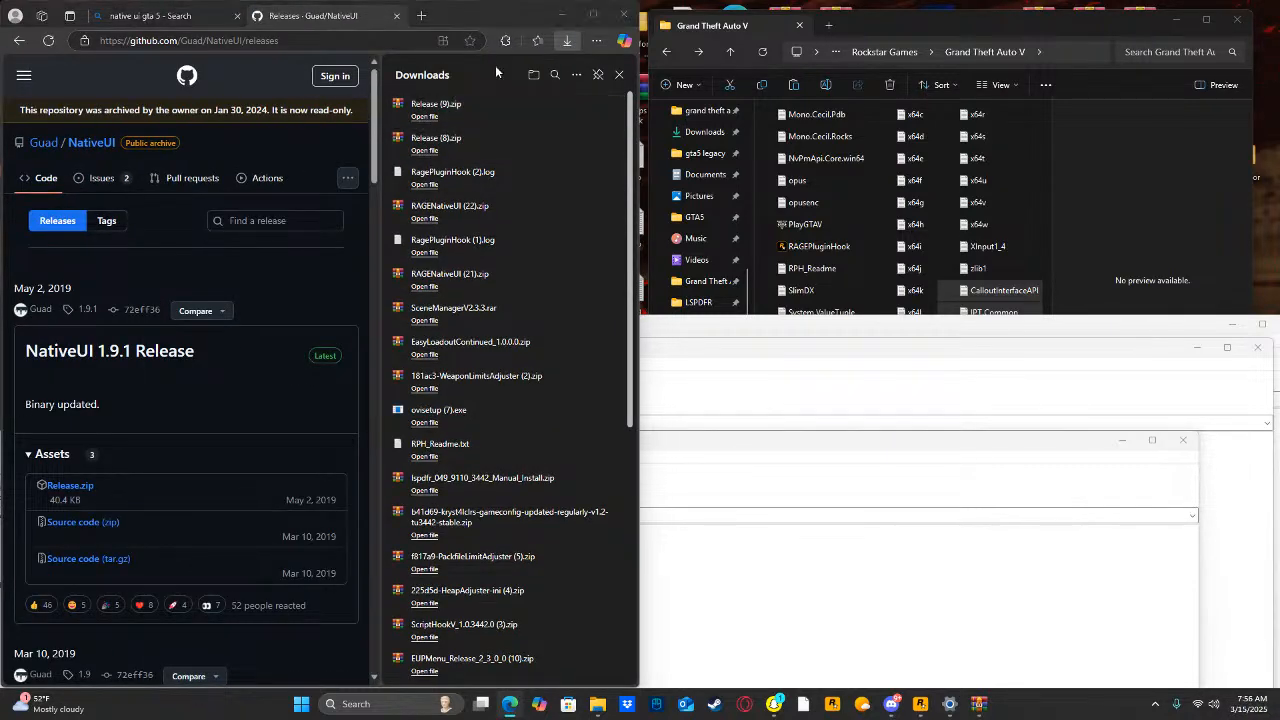
{"action": "left_click", "coordinate": [565, 15]}
{"action": "left_click", "coordinate": [829, 146]}
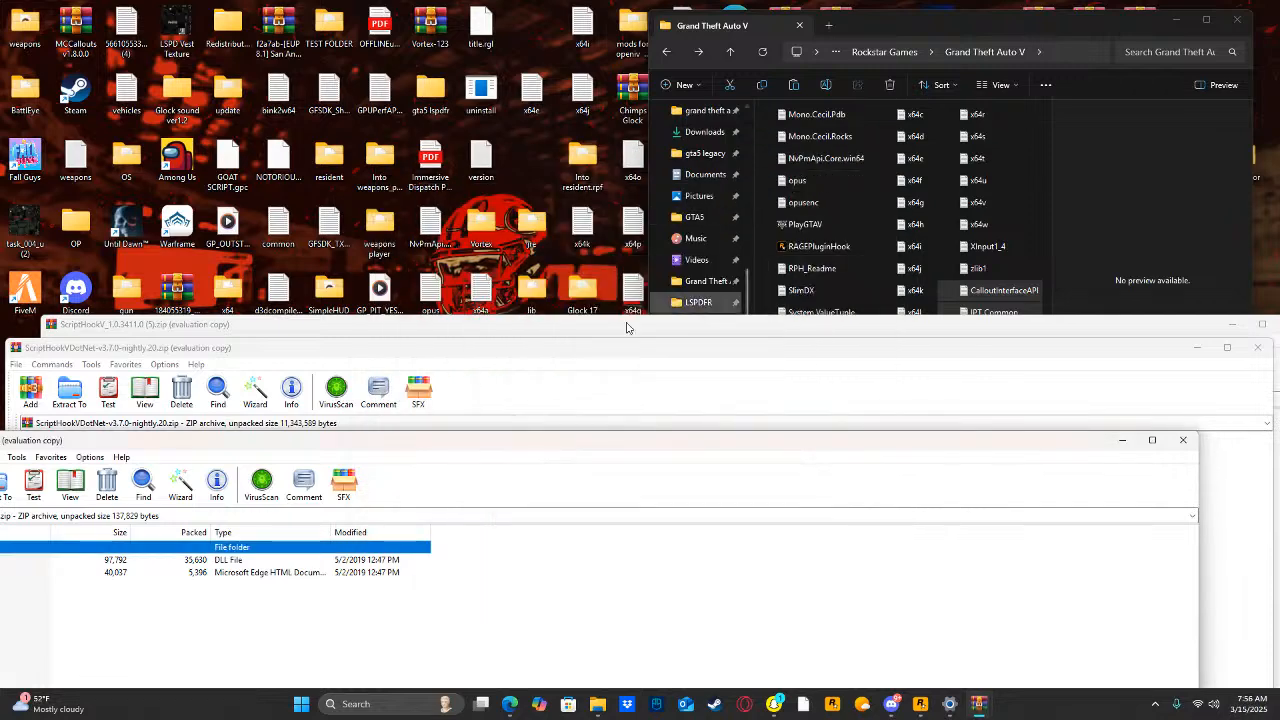
Extract NativeUI.dll and NativeUI.xml from Release (9).zip into the Grand Theft Auto V folder, granting administrator permission, and close the archive.
{"action": "left_click_drag", "start_coordinate": [474, 448], "coordinate": [656, 378]}
{"action": "left_click_drag", "start_coordinate": [548, 551], "coordinate": [548, 498]}
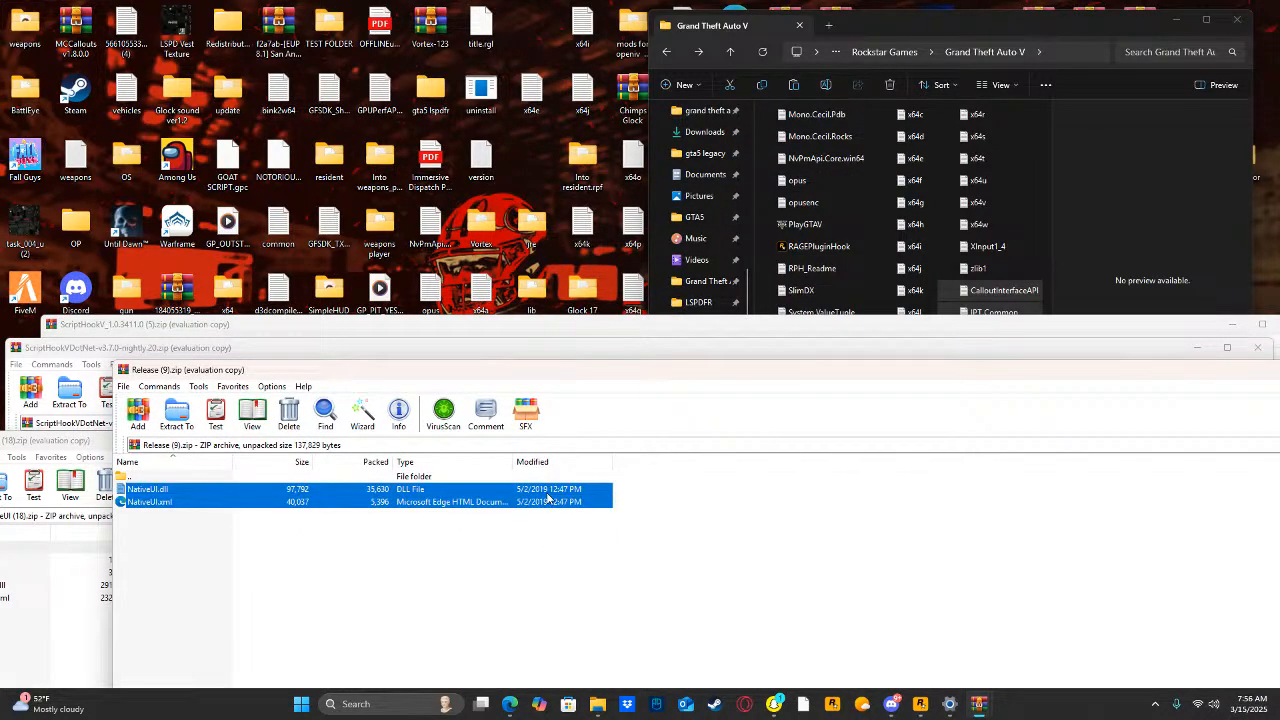
{"action": "left_click_drag", "start_coordinate": [1034, 148], "coordinate": [1026, 139]}
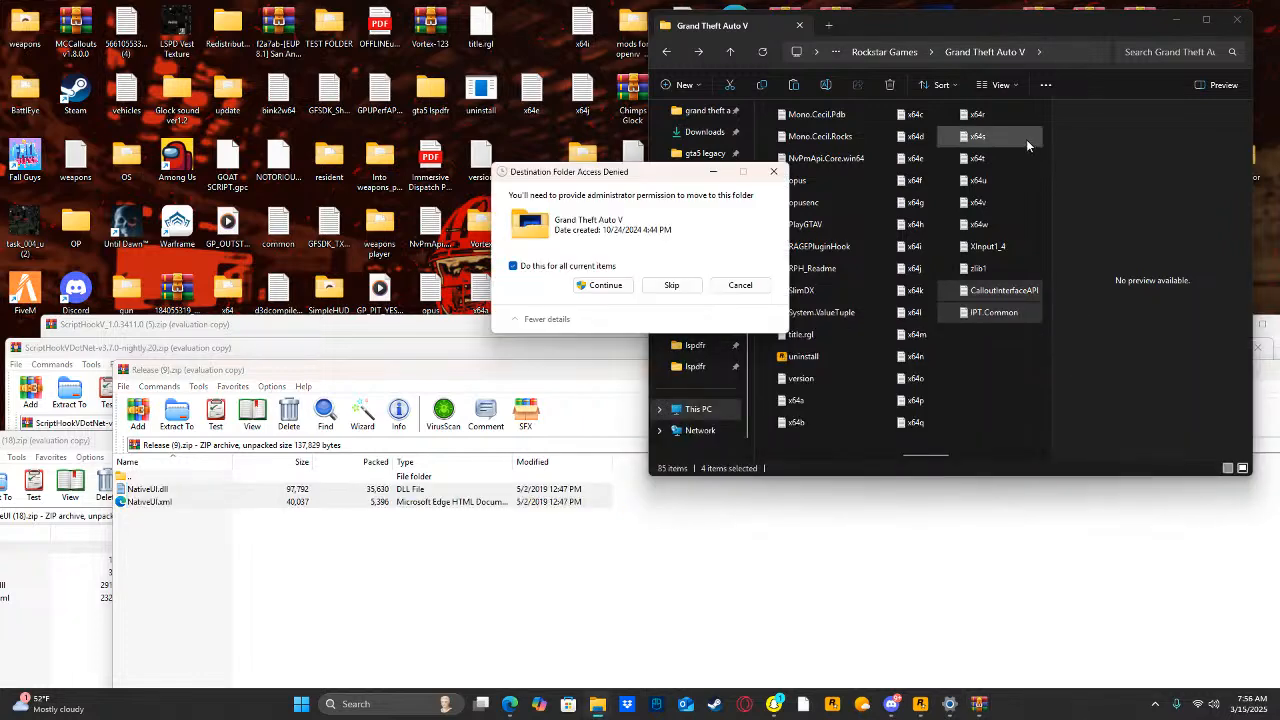
{"action": "left_click", "coordinate": [588, 292]}
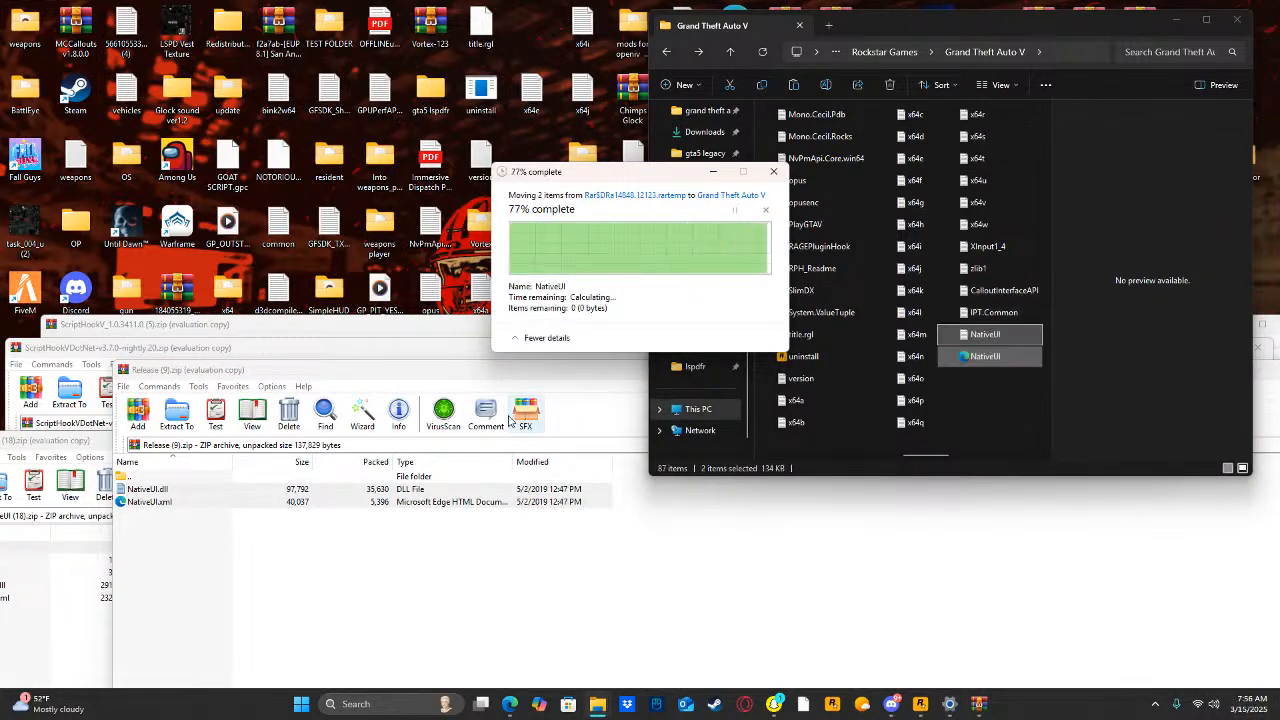
{"action": "left_click_drag", "start_coordinate": [528, 375], "coordinate": [352, 438]}
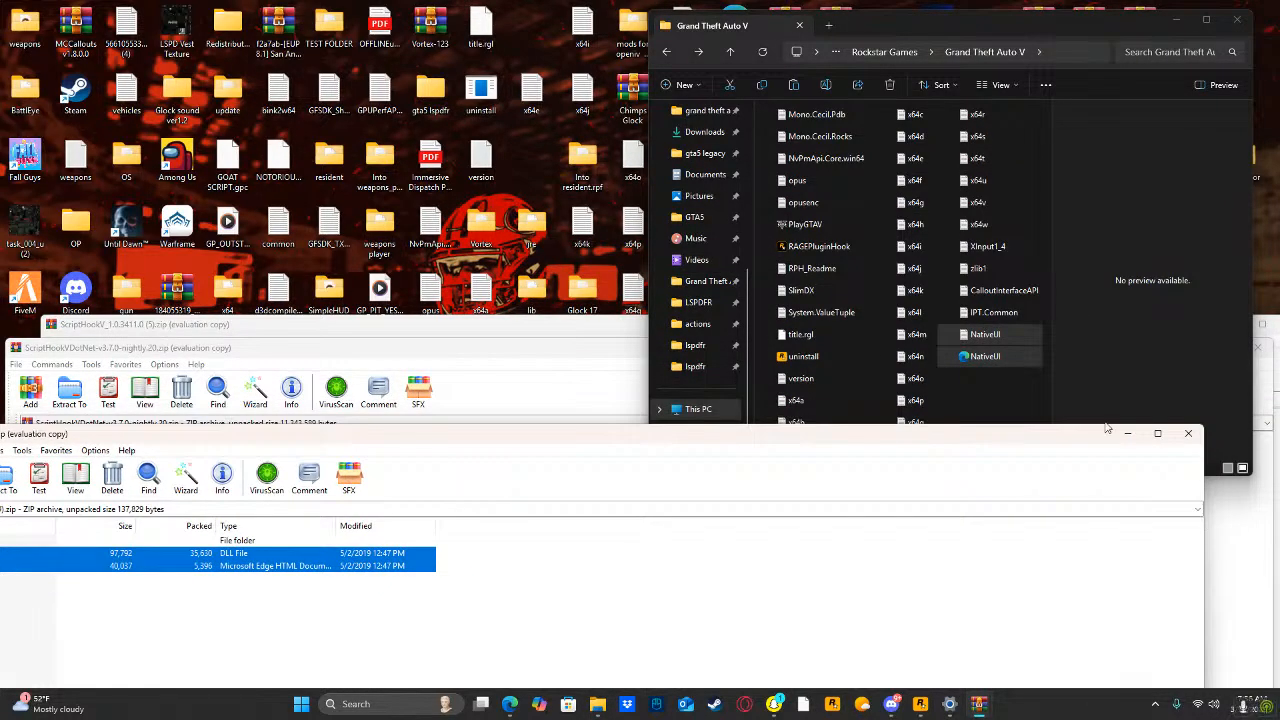
{"action": "left_click", "coordinate": [1188, 433]}
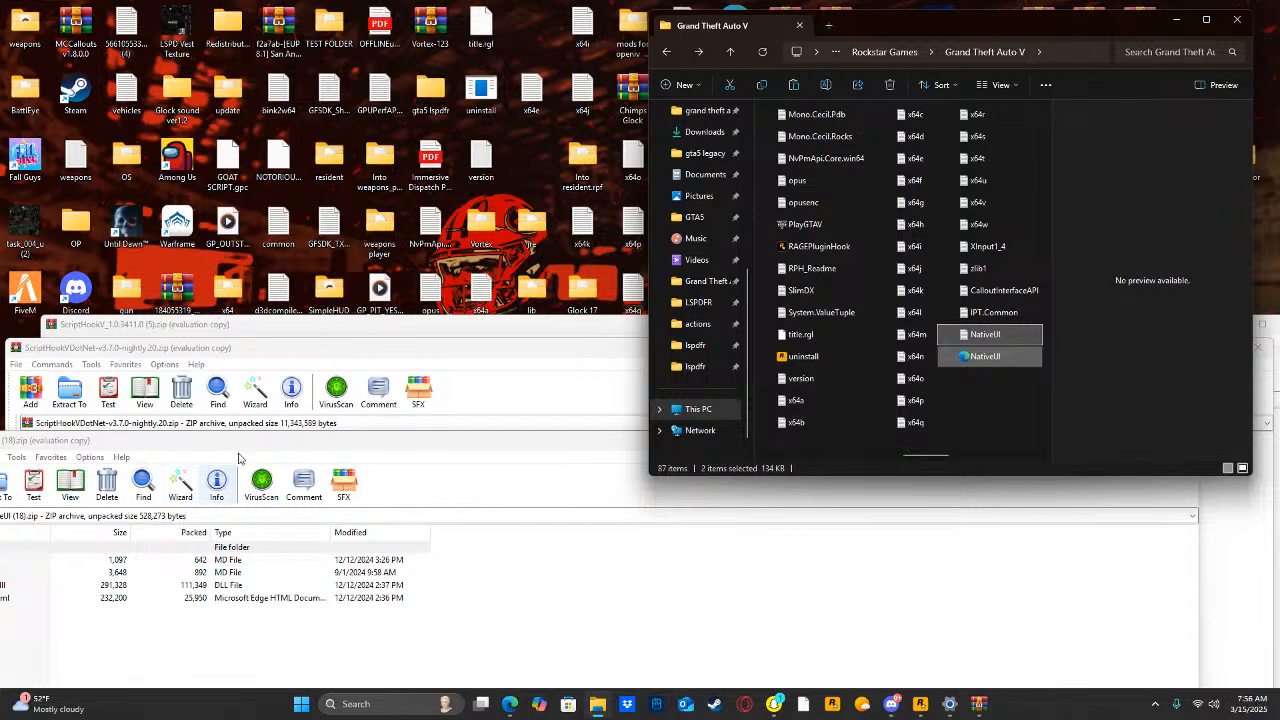
Extract RAGENativeUI.dll and RAGENativeUI.xml from RAGENativeUI (18).zip into the Grand Theft Auto V folder, granting administrator permission, and close the archive.
{"action": "left_click_drag", "start_coordinate": [248, 441], "coordinate": [367, 429]}
{"action": "left_click_drag", "start_coordinate": [159, 621], "coordinate": [184, 576]}
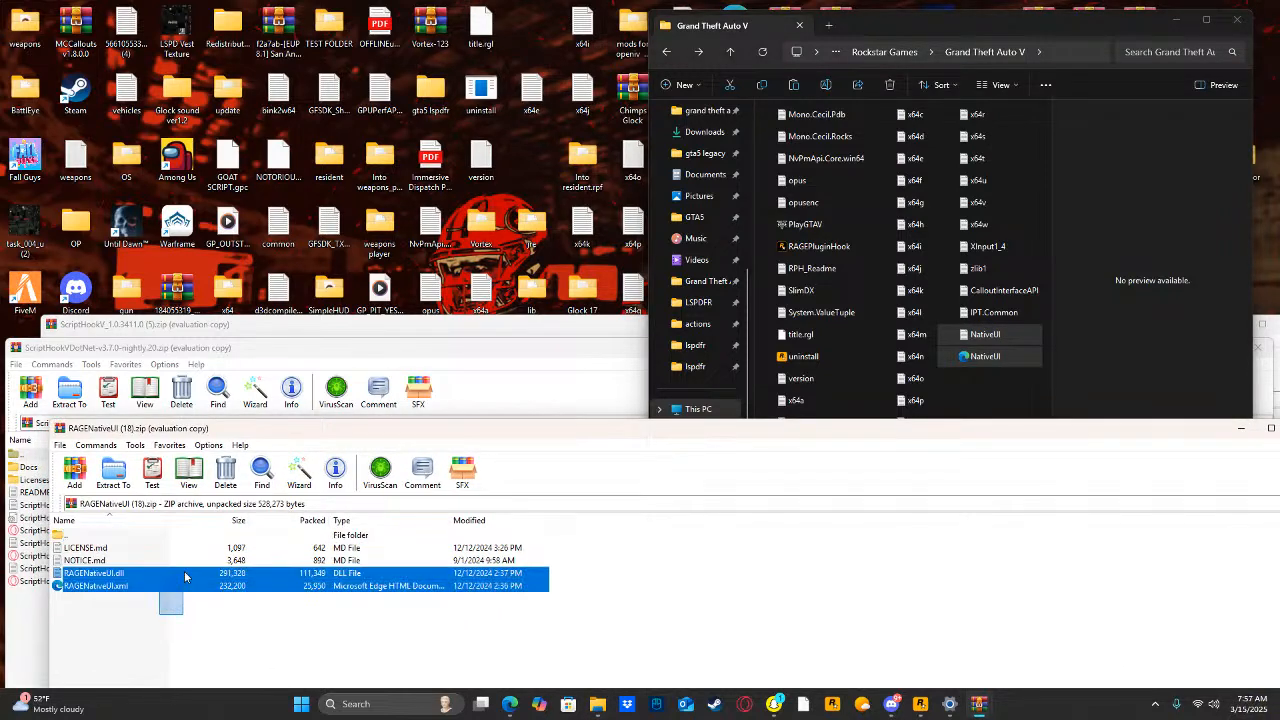
{"action": "left_click_drag", "start_coordinate": [1037, 228], "coordinate": [1037, 230]}
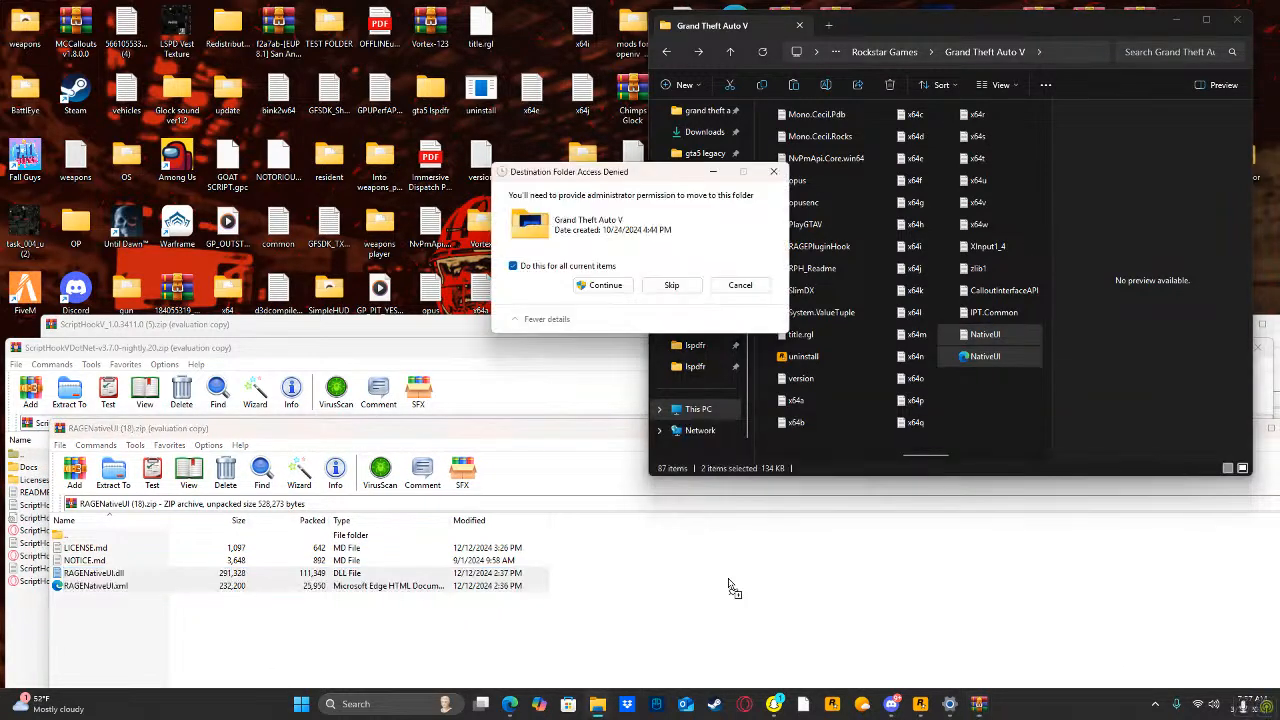
{"action": "left_click", "coordinate": [605, 286]}
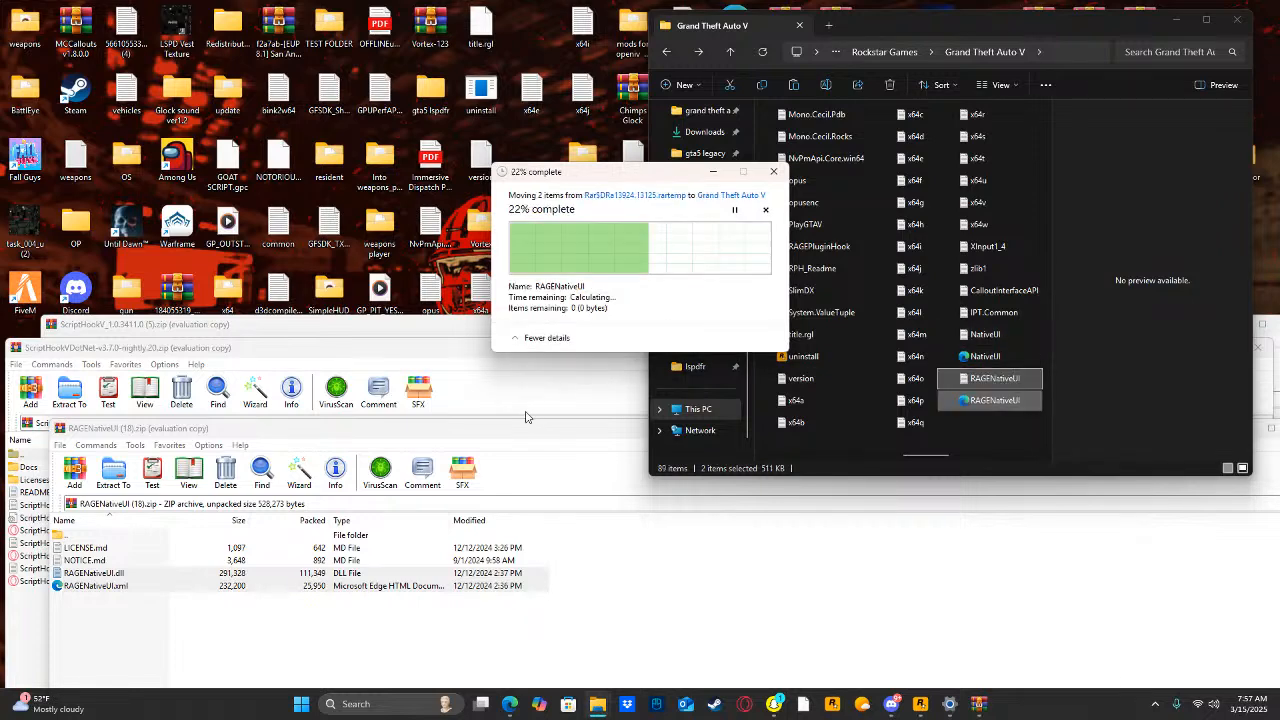
{"action": "left_click_drag", "start_coordinate": [497, 437], "coordinate": [274, 498]}
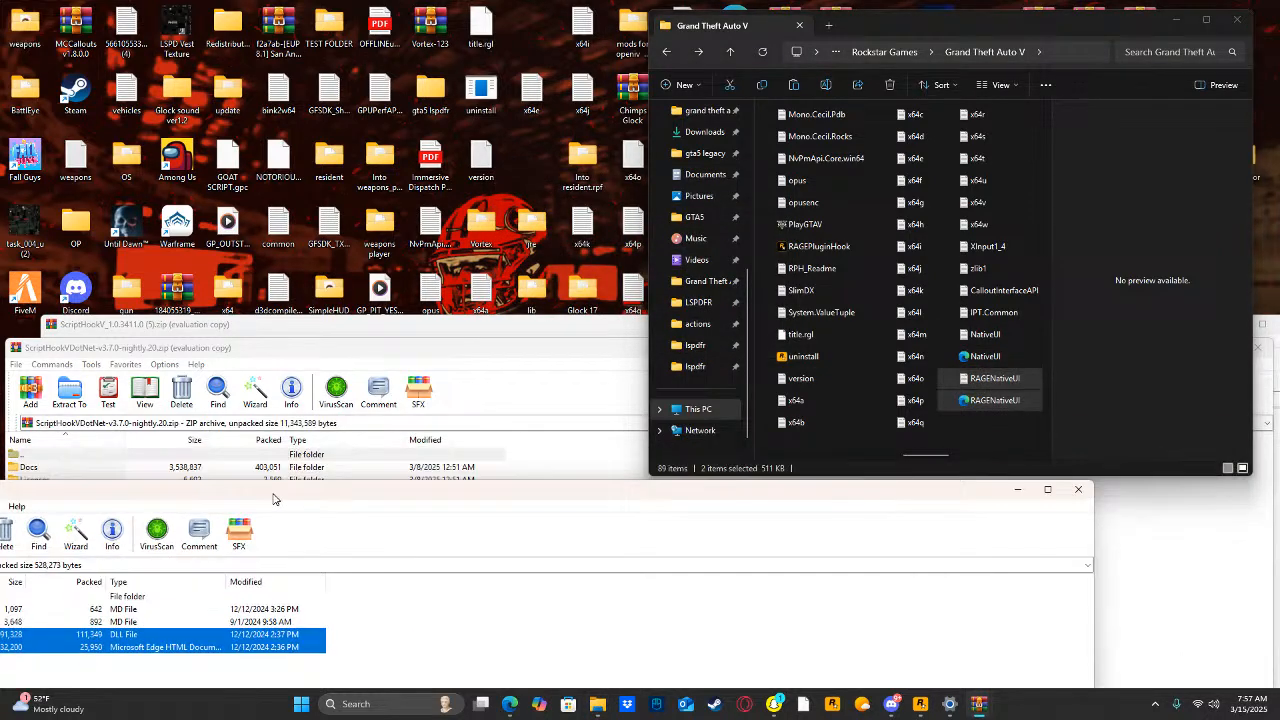
{"action": "left_click", "coordinate": [1078, 491]}
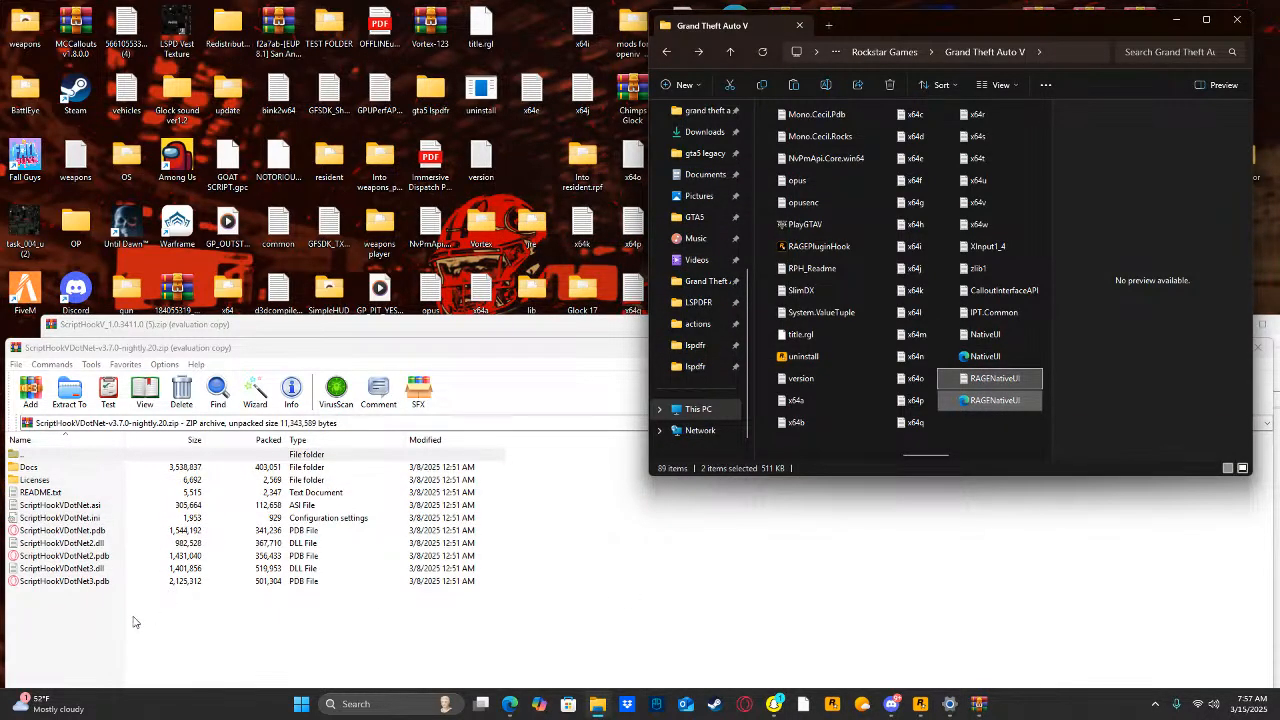
Extract the ASI, INI, DLL and PDB files from the ScriptHookVDotNet archive into the game folder, granting administrator permission, and close the archive.
{"action": "left_click_drag", "start_coordinate": [133, 622], "coordinate": [1022, 313]}
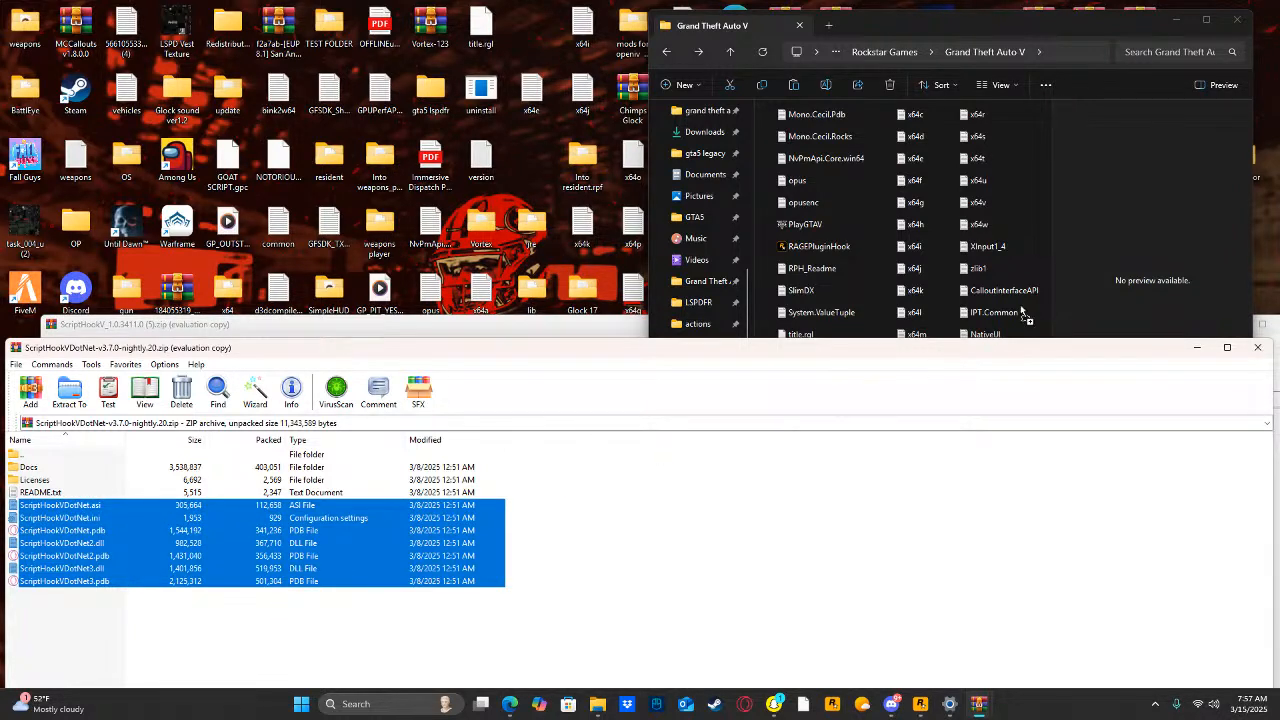
{"action": "left_click_drag", "start_coordinate": [1033, 218], "coordinate": [1035, 222]}
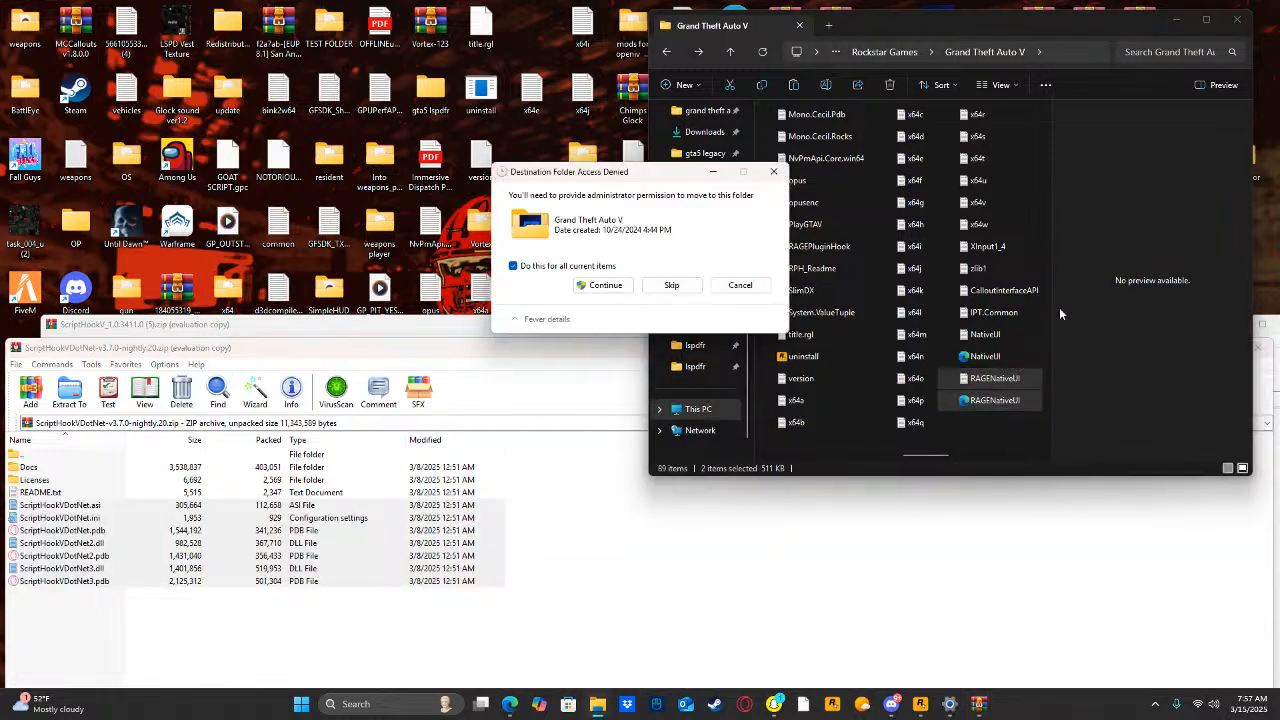
{"action": "left_click", "coordinate": [600, 285]}
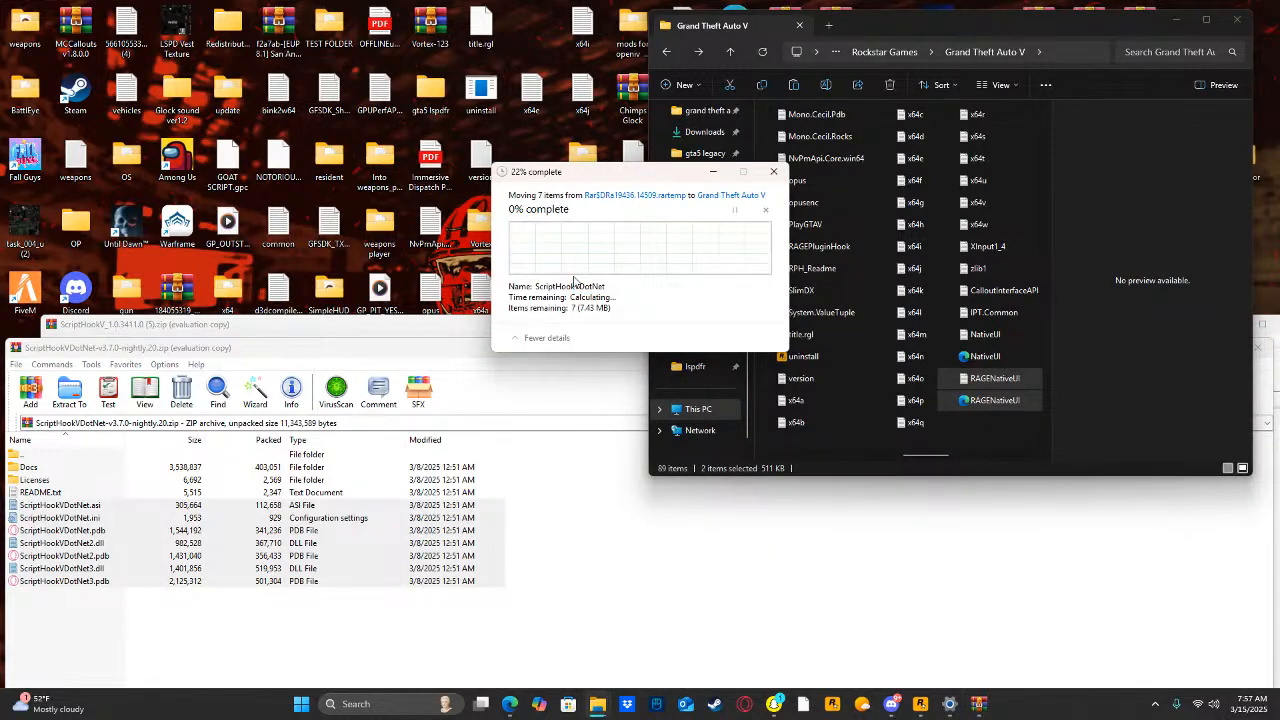
{"action": "left_click", "coordinate": [423, 353]}
{"action": "left_click_drag", "start_coordinate": [423, 353], "coordinate": [305, 464]}
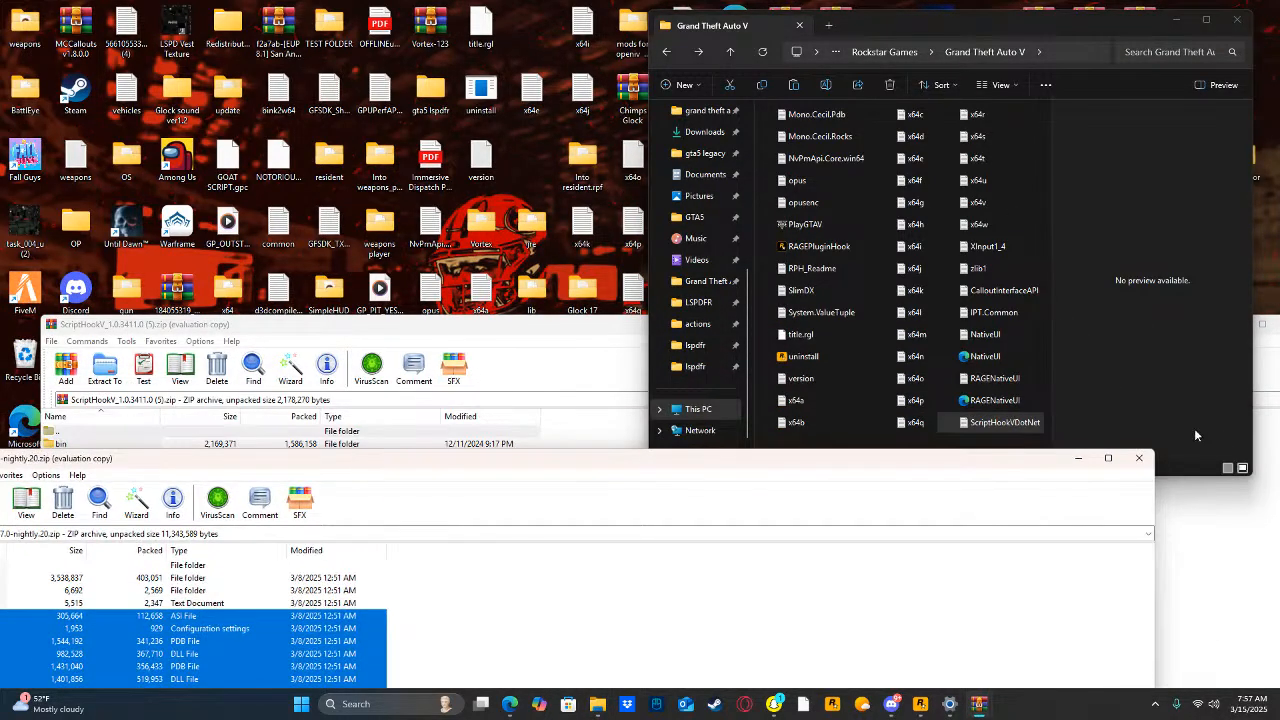
{"action": "left_click", "coordinate": [1138, 457]}
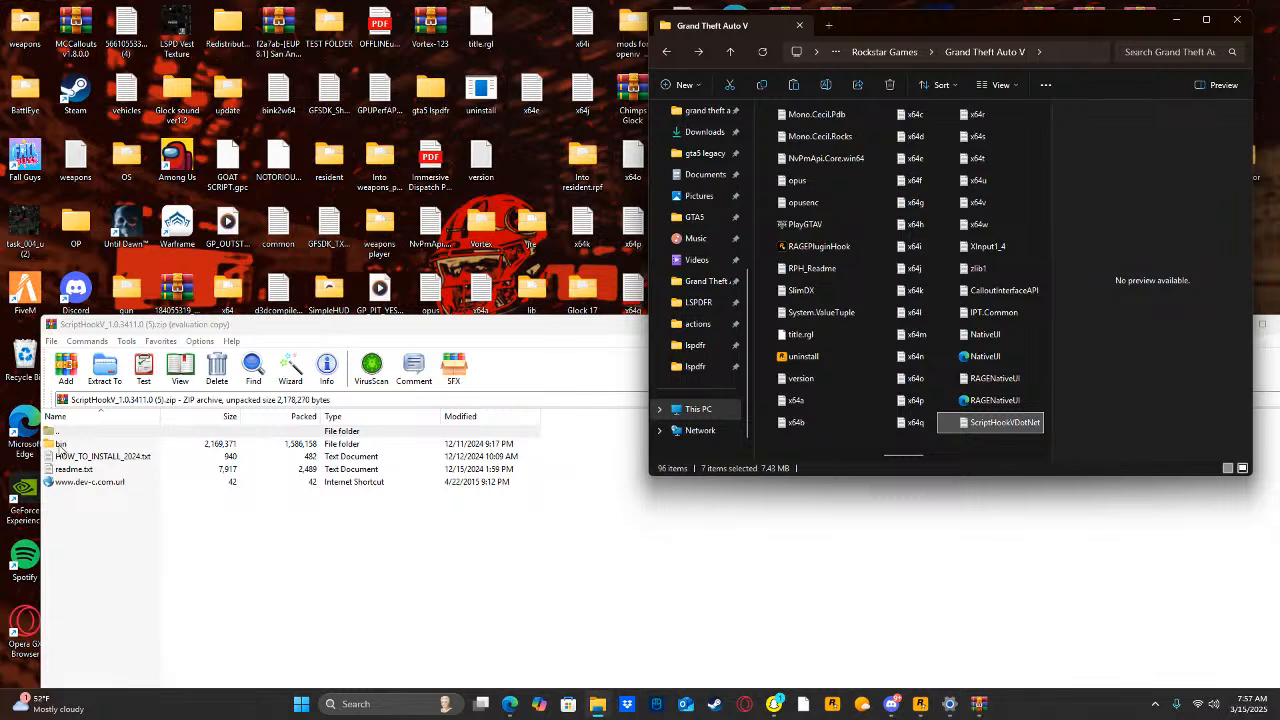
Extract args.txt from the bin folder of the ScriptHookV archive into the Grand Theft Auto V folder, granting administrator permission.
{"action": "double_click", "coordinate": [59, 444]}
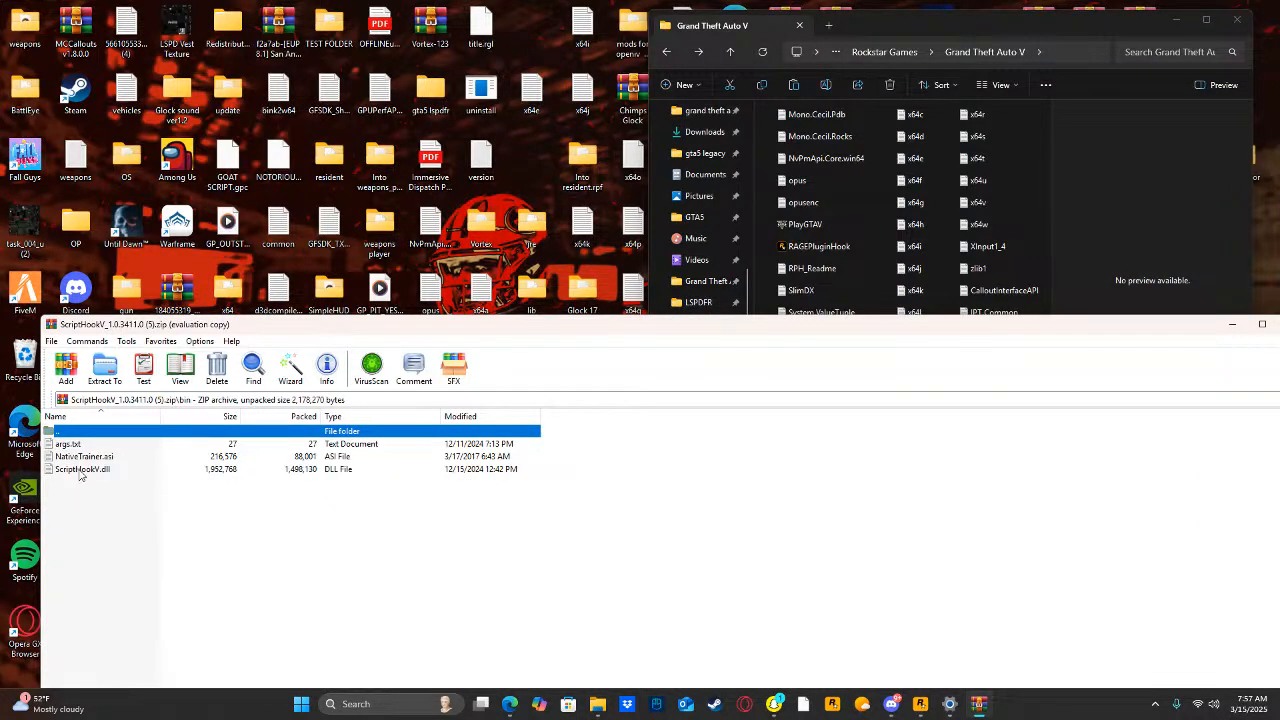
{"action": "left_click_drag", "start_coordinate": [68, 444], "coordinate": [209, 426]}
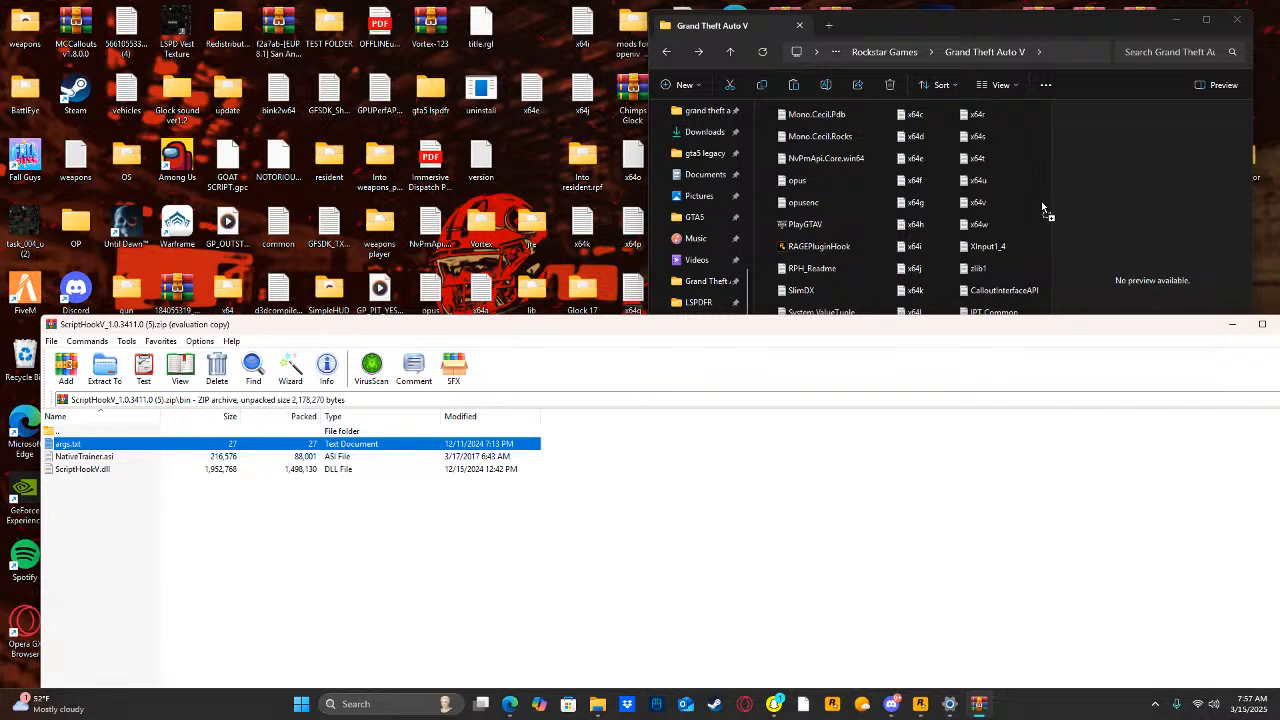
{"action": "left_click_drag", "start_coordinate": [1041, 201], "coordinate": [1041, 203]}
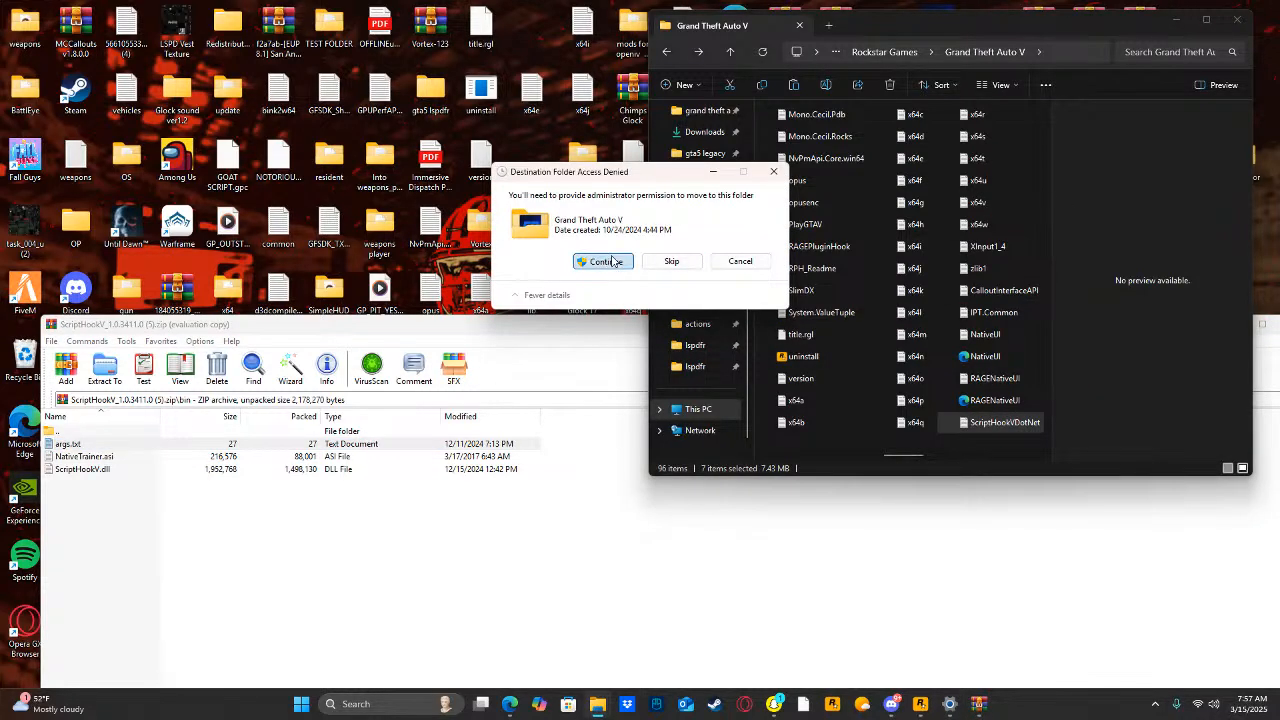
{"action": "left_click", "coordinate": [613, 261]}
Extract ScriptHookV.dll from the archive's bin folder into the Grand Theft Auto V folder, granting administrator permission, and shift the archive window aside.
{"action": "left_click", "coordinate": [144, 513]}
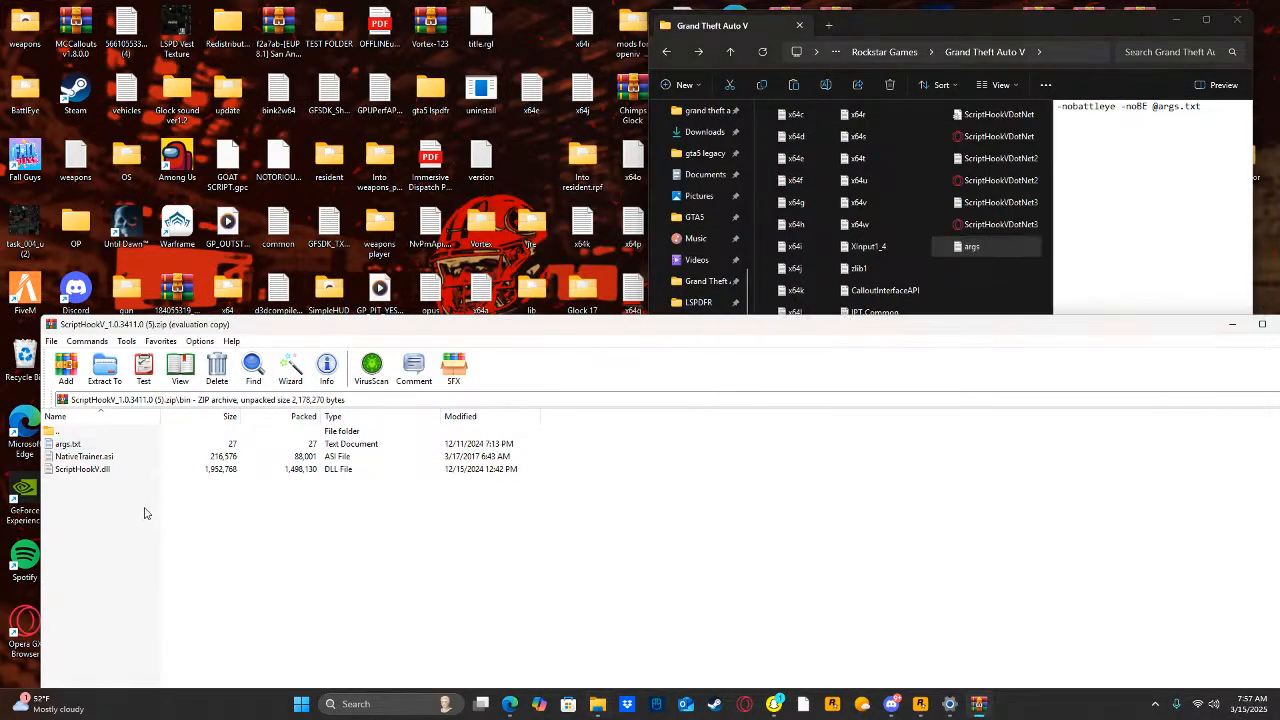
{"action": "left_click", "coordinate": [95, 473]}
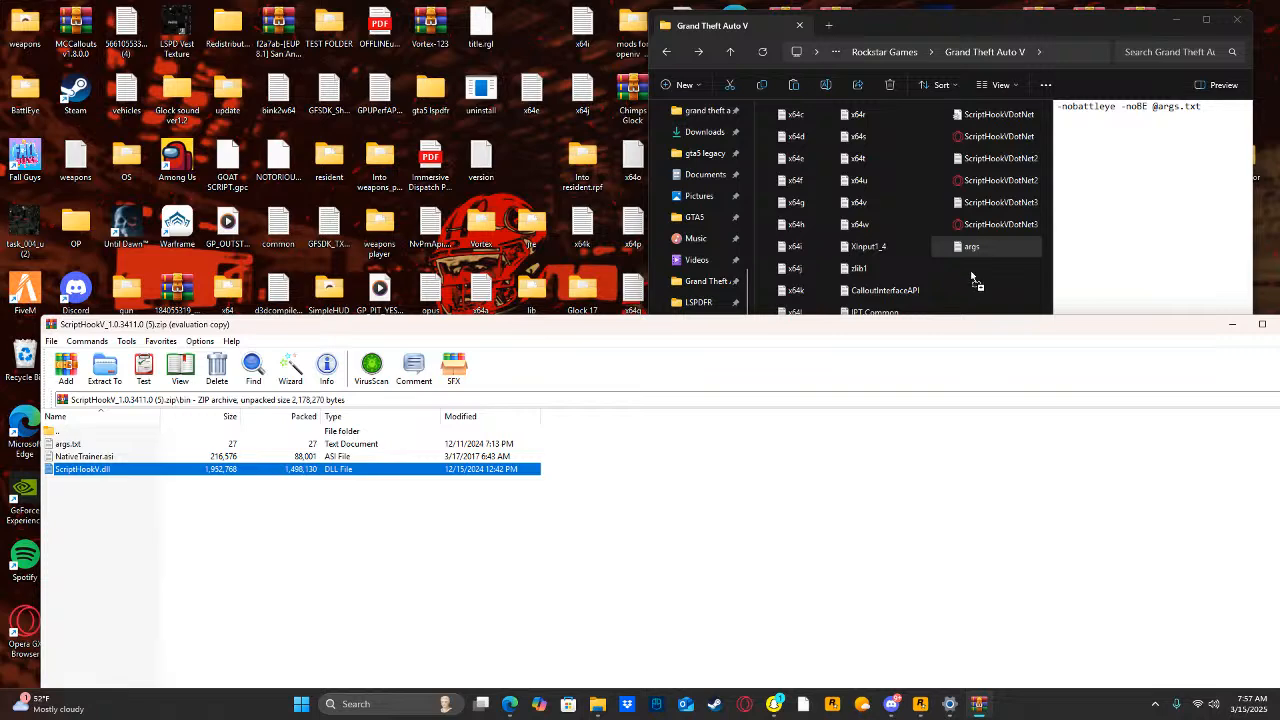
{"action": "left_click_drag", "start_coordinate": [971, 278], "coordinate": [969, 279]}
{"action": "left_click", "coordinate": [600, 261]}
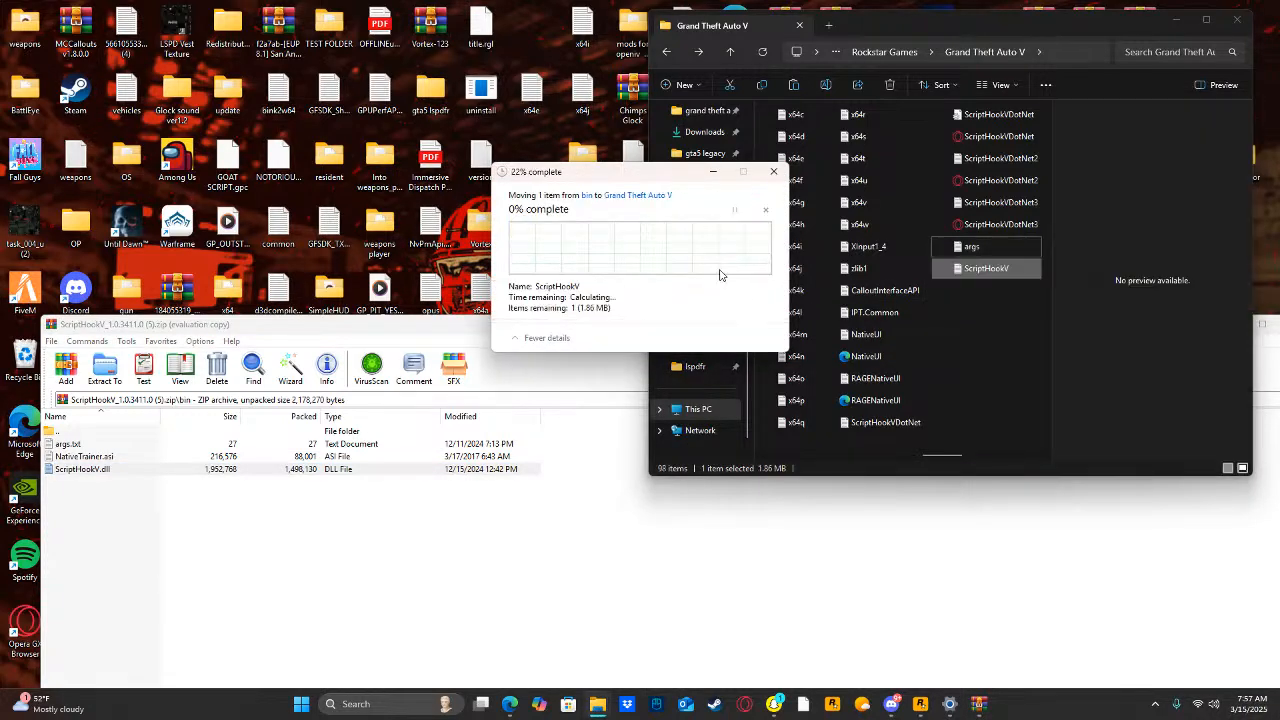
{"action": "left_click", "coordinate": [980, 356]}
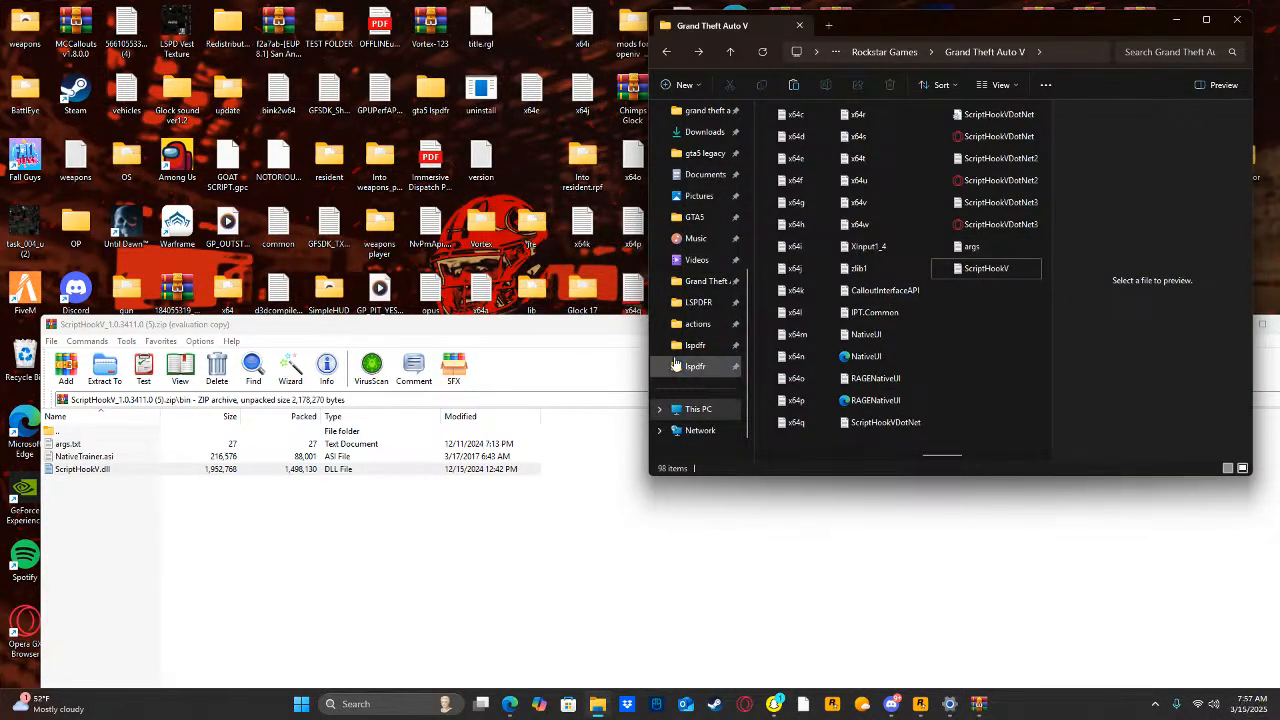
{"action": "left_click_drag", "start_coordinate": [311, 332], "coordinate": [150, 372]}
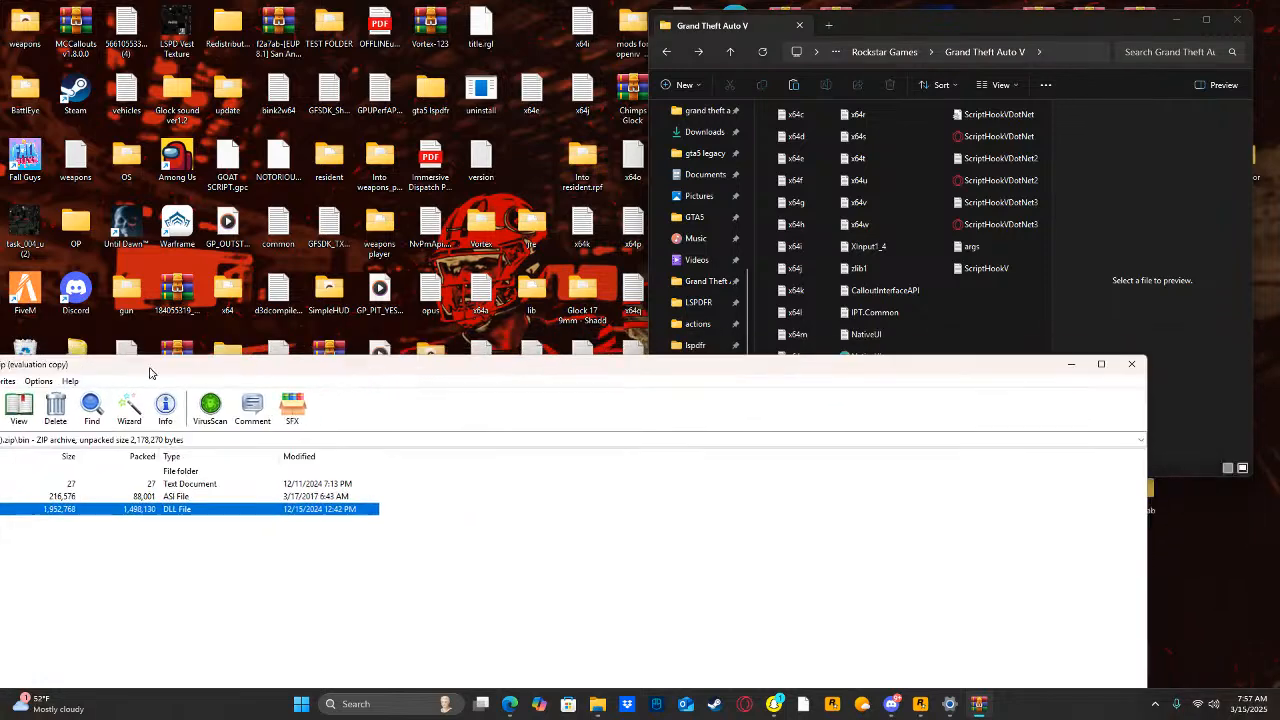
Close the ScriptHookV archive and check the contents of the game's plugins folder and its LSPDFR subfolder, returning to the Grand Theft Auto V folder.
{"action": "left_click", "coordinate": [1131, 364]}
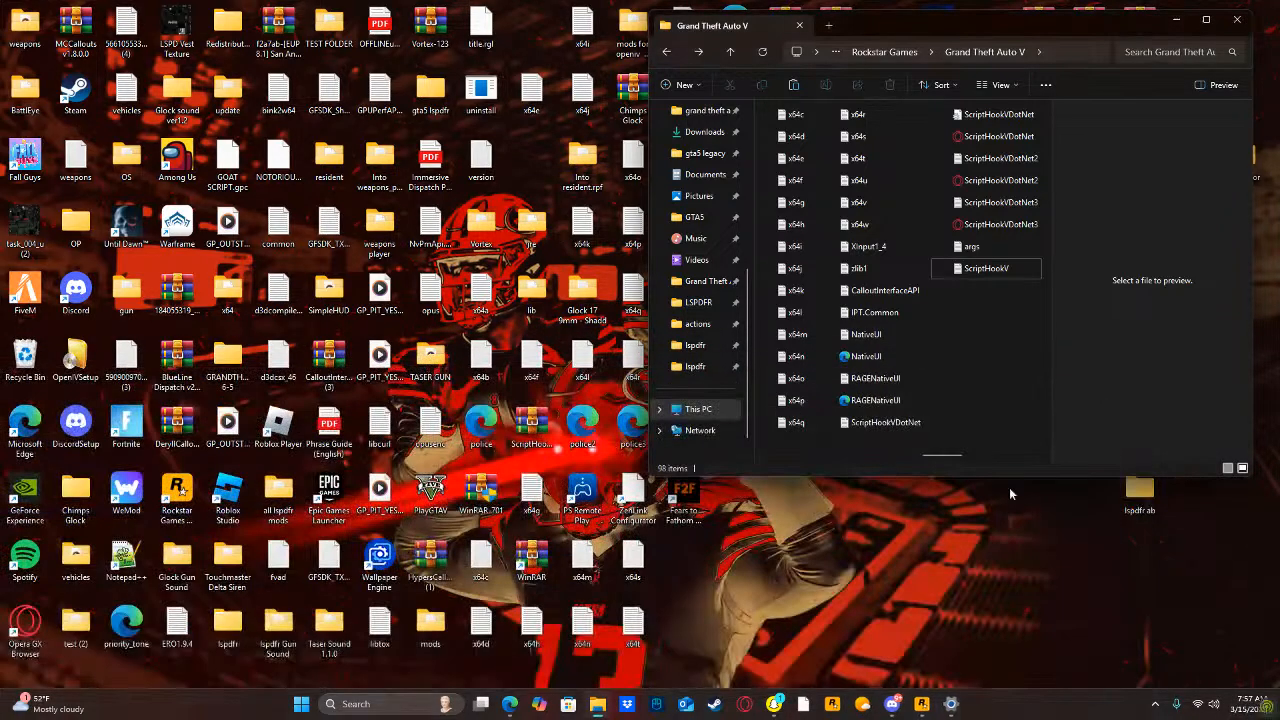
{"action": "scroll", "coordinate": [1019, 275], "scroll_direction": "down", "scroll_amount": 1}
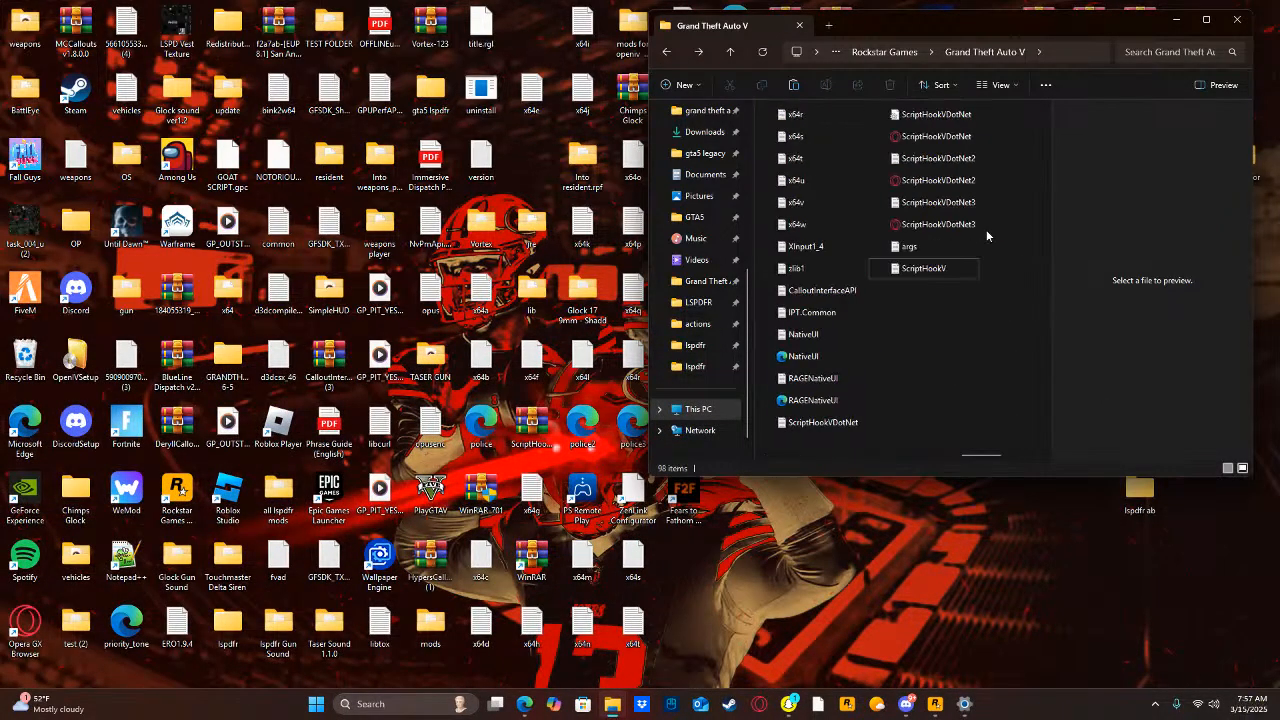
{"action": "scroll", "coordinate": [973, 290], "scroll_direction": "down", "scroll_amount": 1}
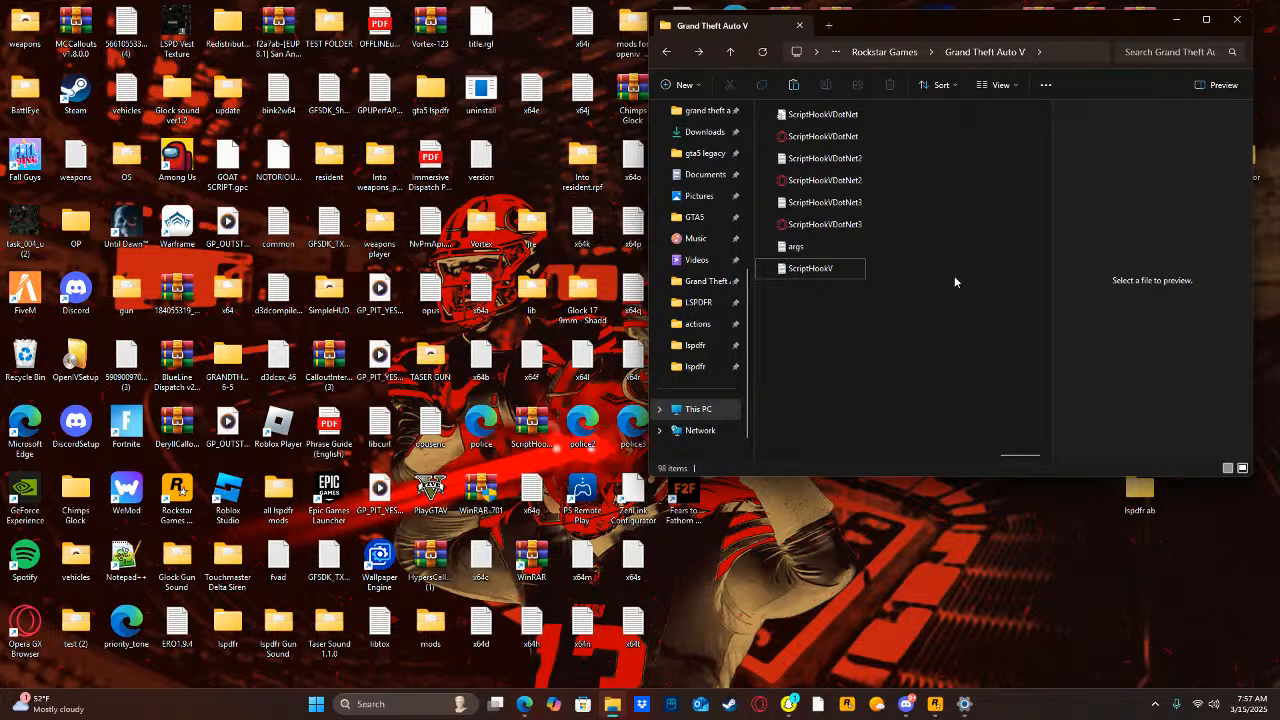
{"action": "scroll", "coordinate": [954, 275], "scroll_direction": "up", "scroll_amount": 1}
{"action": "scroll", "coordinate": [762, 253], "scroll_direction": "up", "scroll_amount": 3}
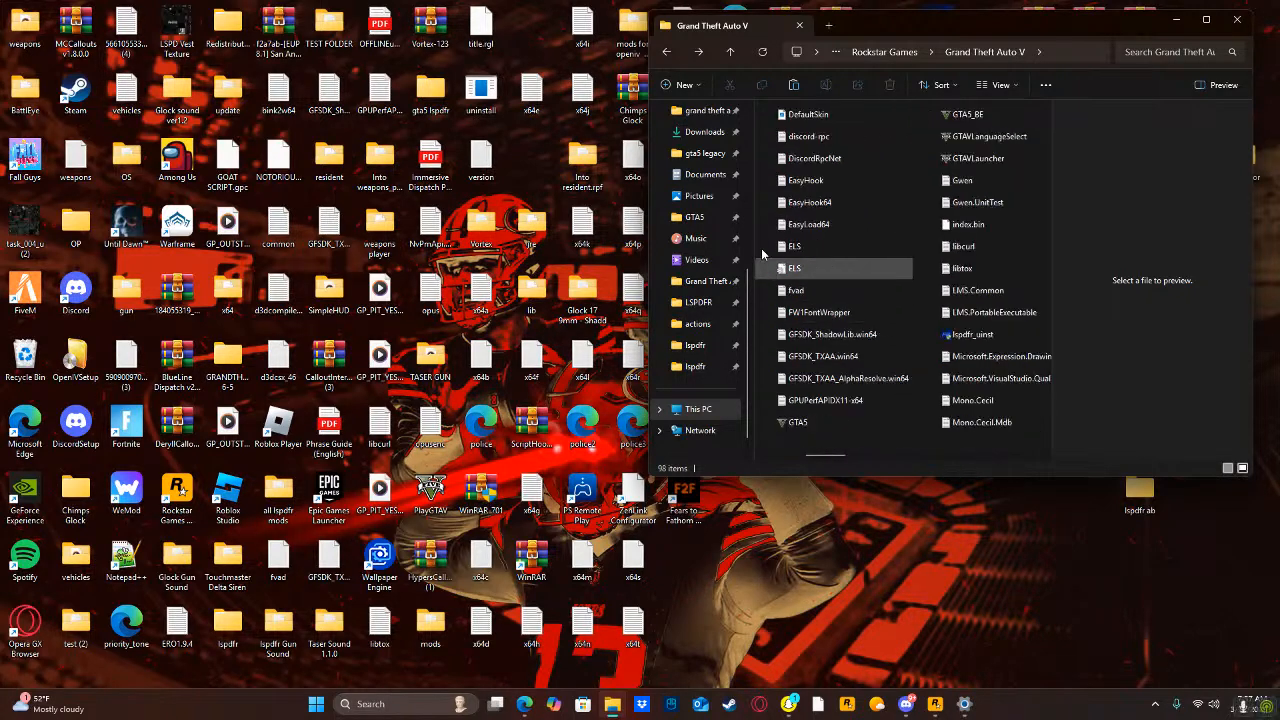
{"action": "scroll", "coordinate": [762, 253], "scroll_direction": "up", "scroll_amount": 2}
{"action": "double_click", "coordinate": [803, 212]}
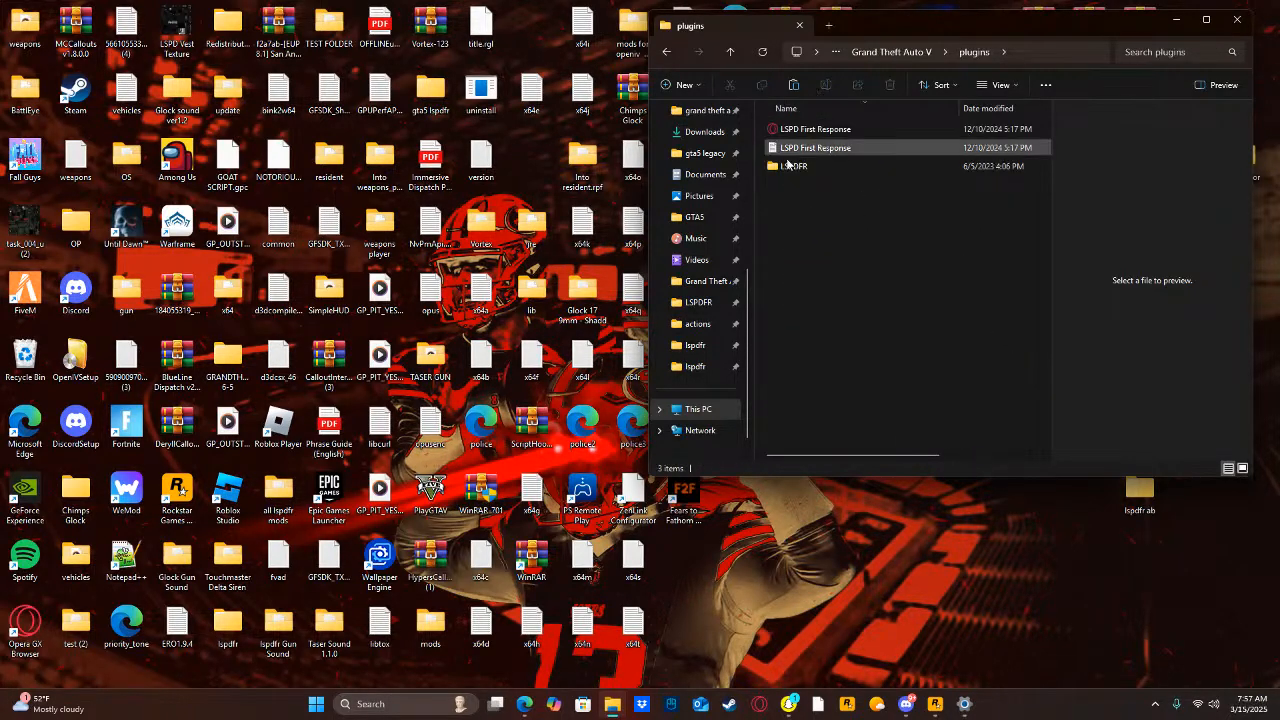
{"action": "double_click", "coordinate": [790, 165]}
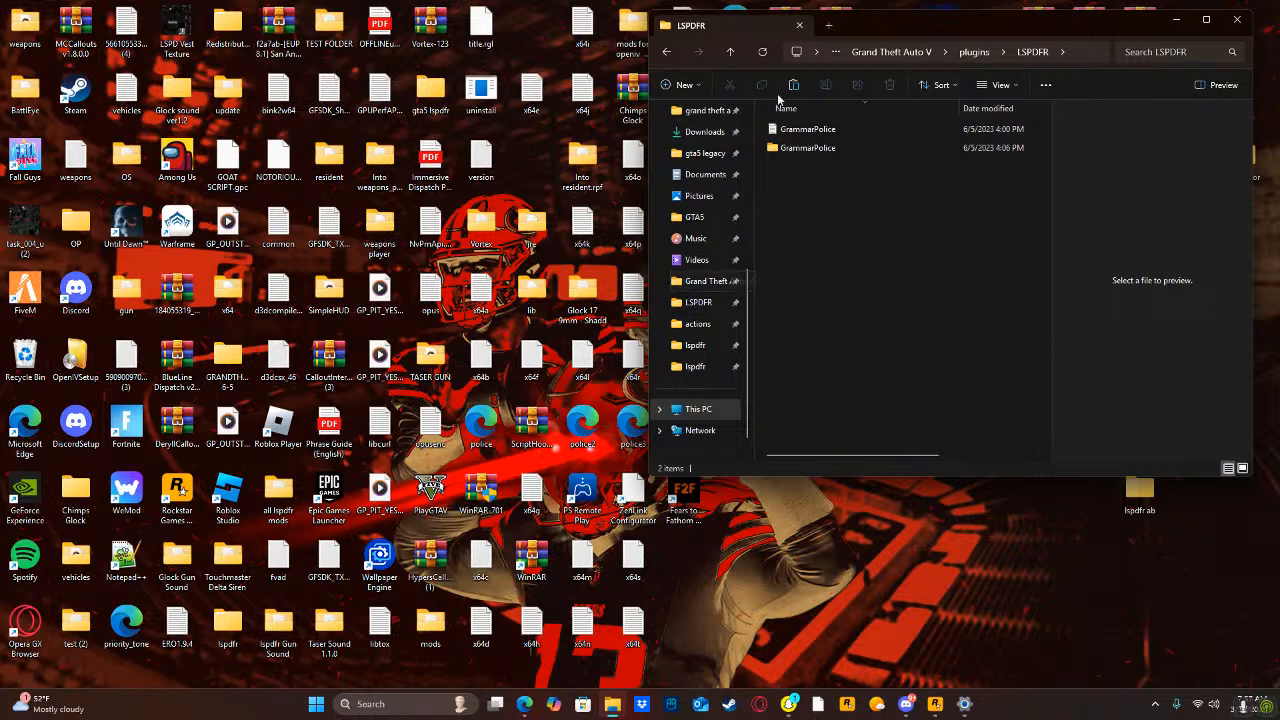
{"action": "left_click", "coordinate": [668, 55]}
{"action": "left_click", "coordinate": [668, 55]}
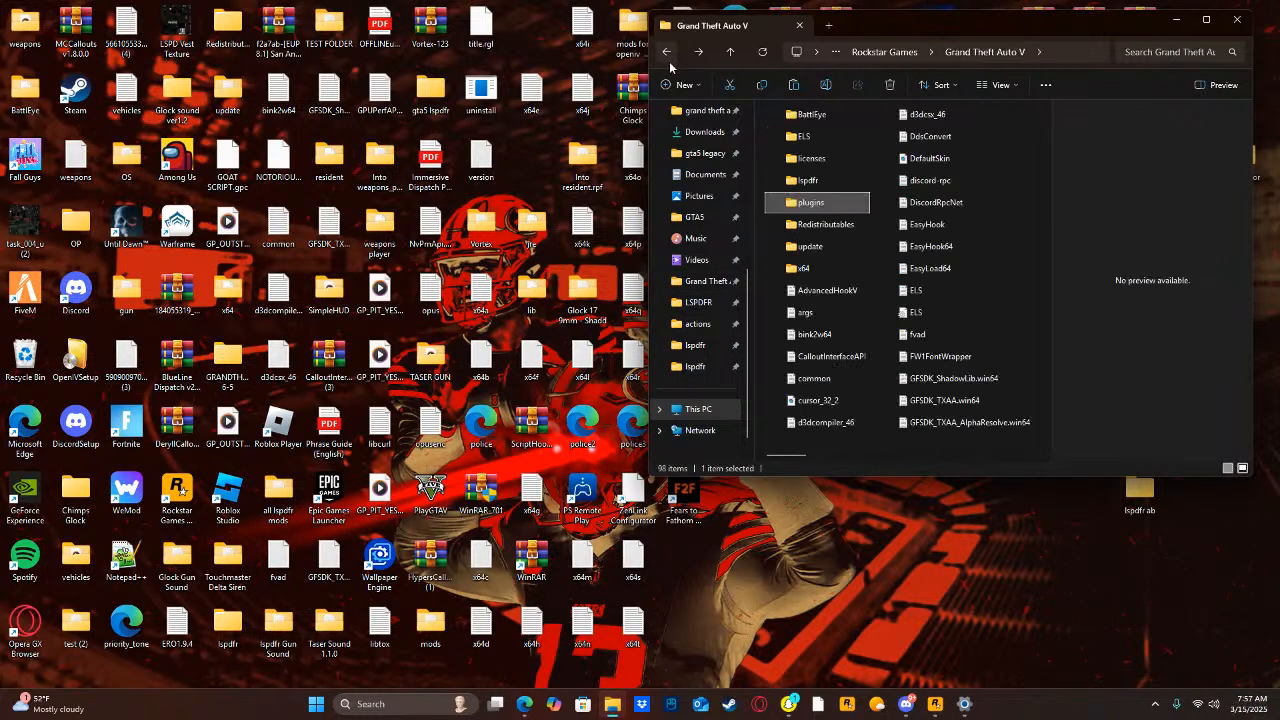
Display the Grand Theft Auto V folder as medium icons with the details pane shown, and clear the file selection.
{"action": "left_click_drag", "start_coordinate": [1045, 190], "coordinate": [1045, 209]}
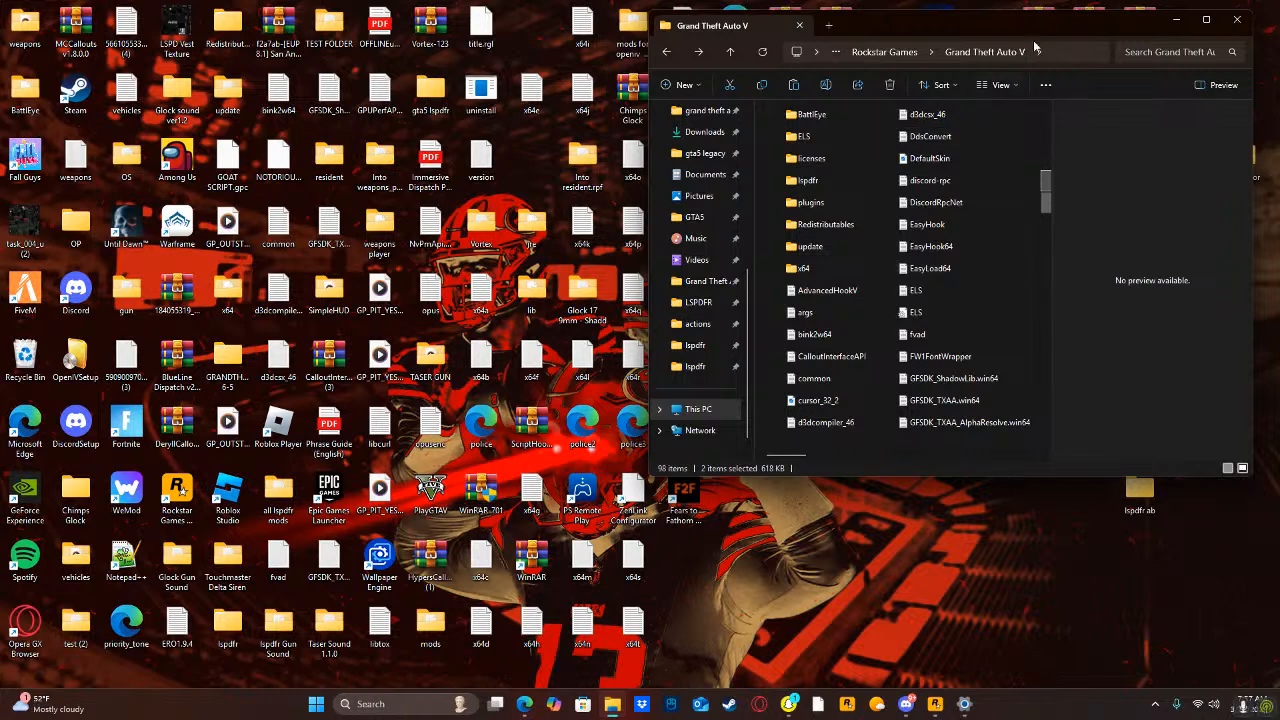
{"action": "left_click", "coordinate": [1004, 86]}
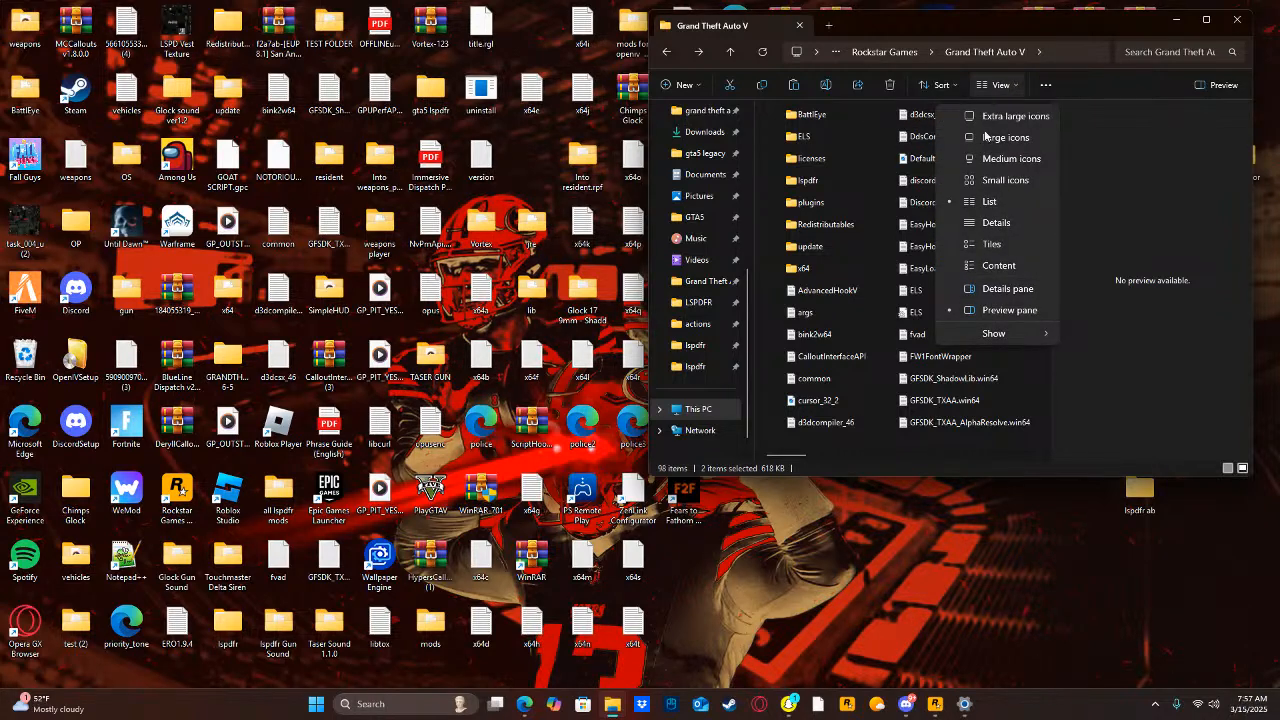
{"action": "left_click", "coordinate": [1000, 292]}
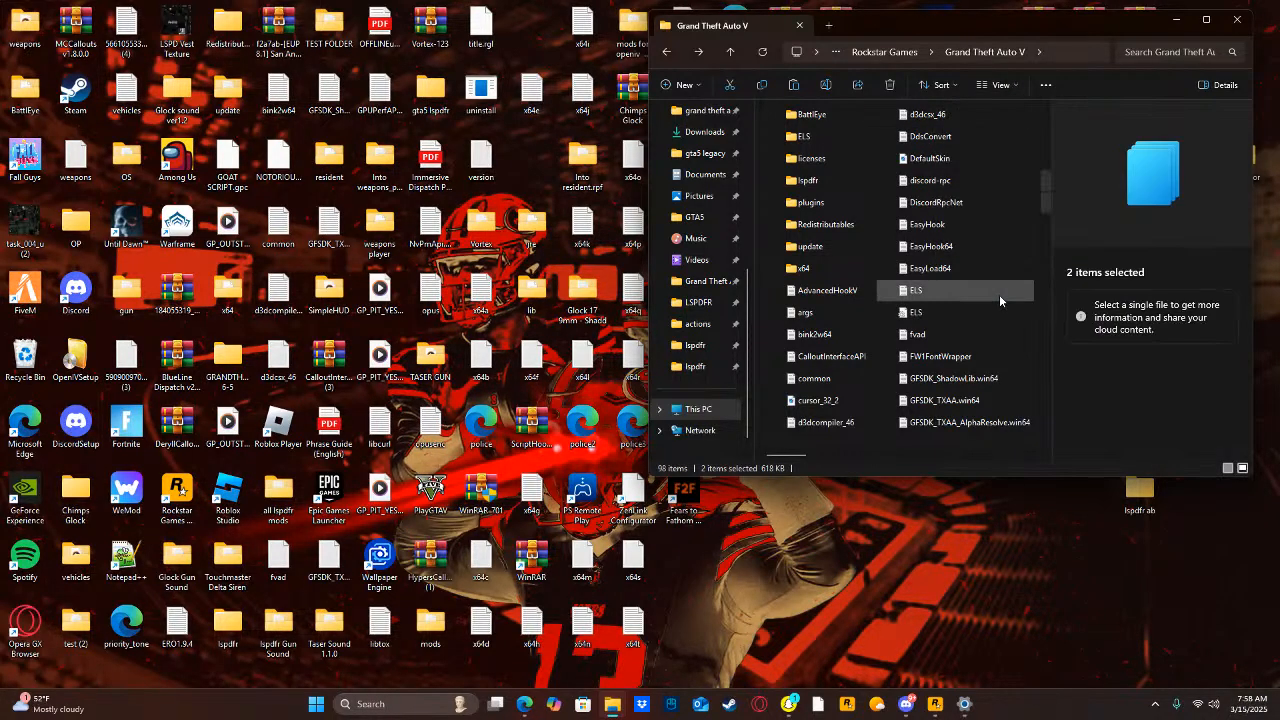
{"action": "left_click", "coordinate": [1004, 86]}
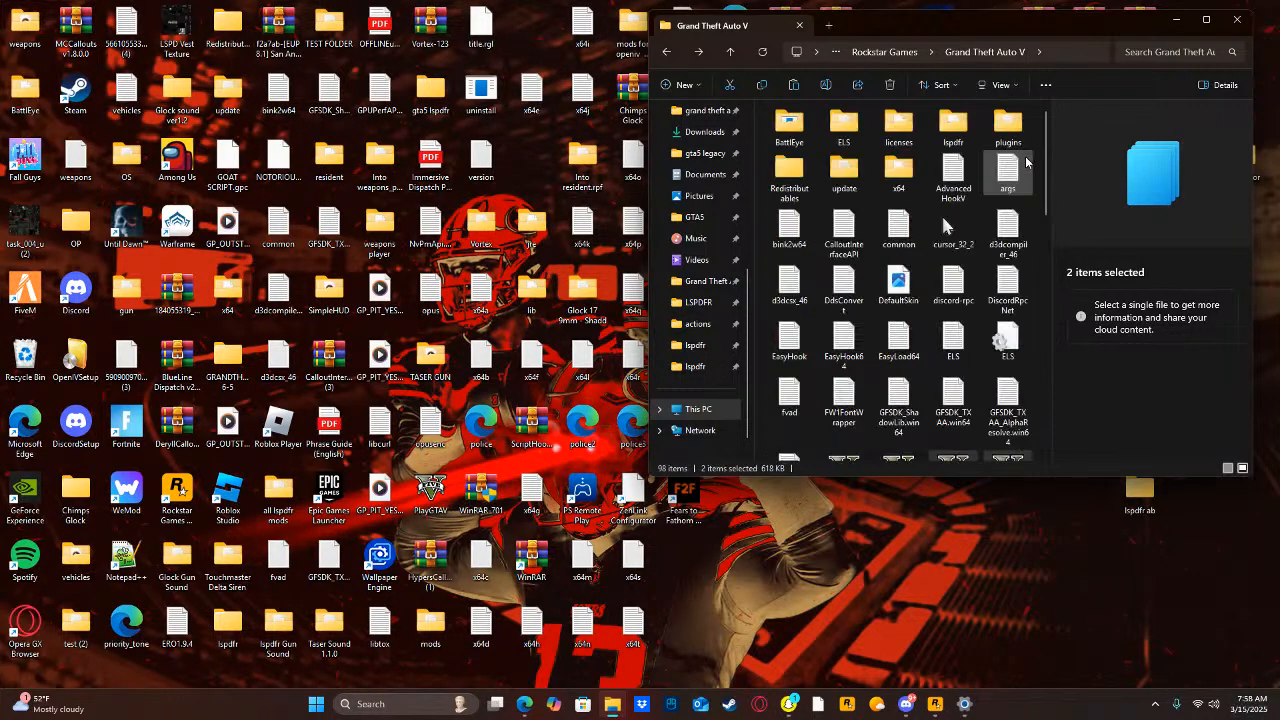
{"action": "left_click", "coordinate": [950, 158]}
{"action": "scroll", "coordinate": [942, 224], "scroll_direction": "down", "scroll_amount": 5}
{"action": "scroll", "coordinate": [941, 163], "scroll_direction": "up", "scroll_amount": 4}
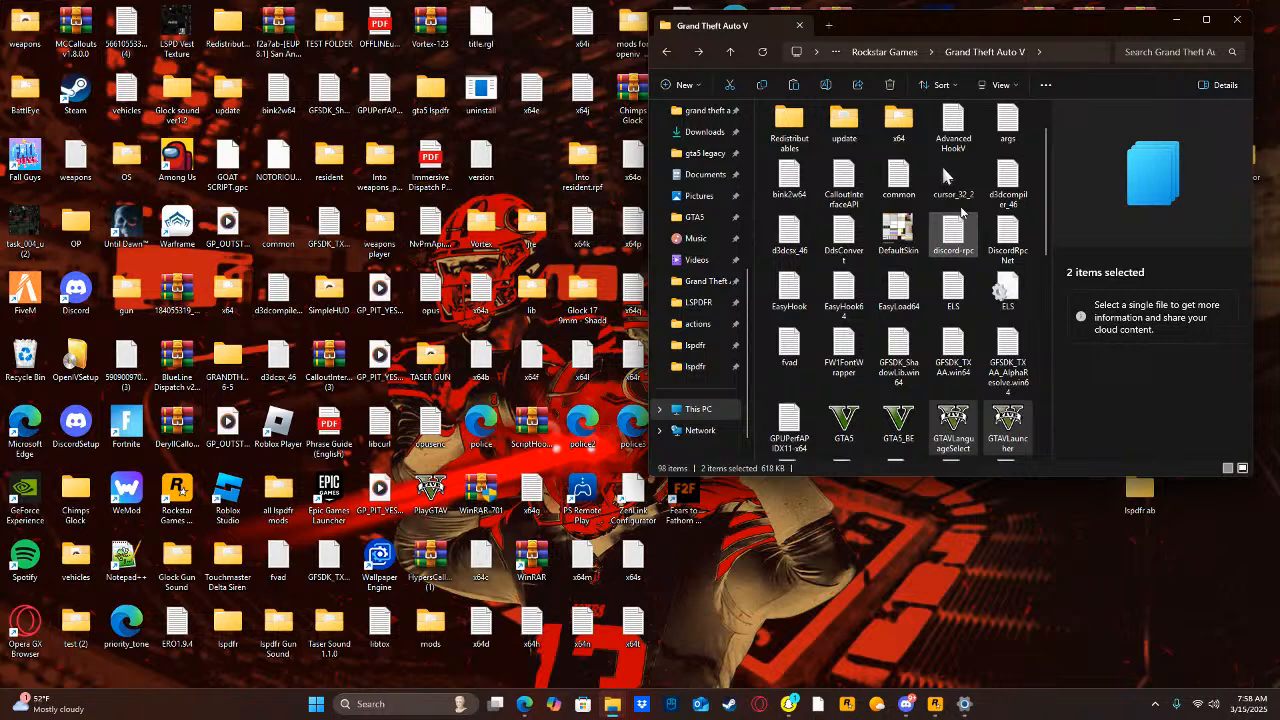
{"action": "left_click", "coordinate": [998, 87]}
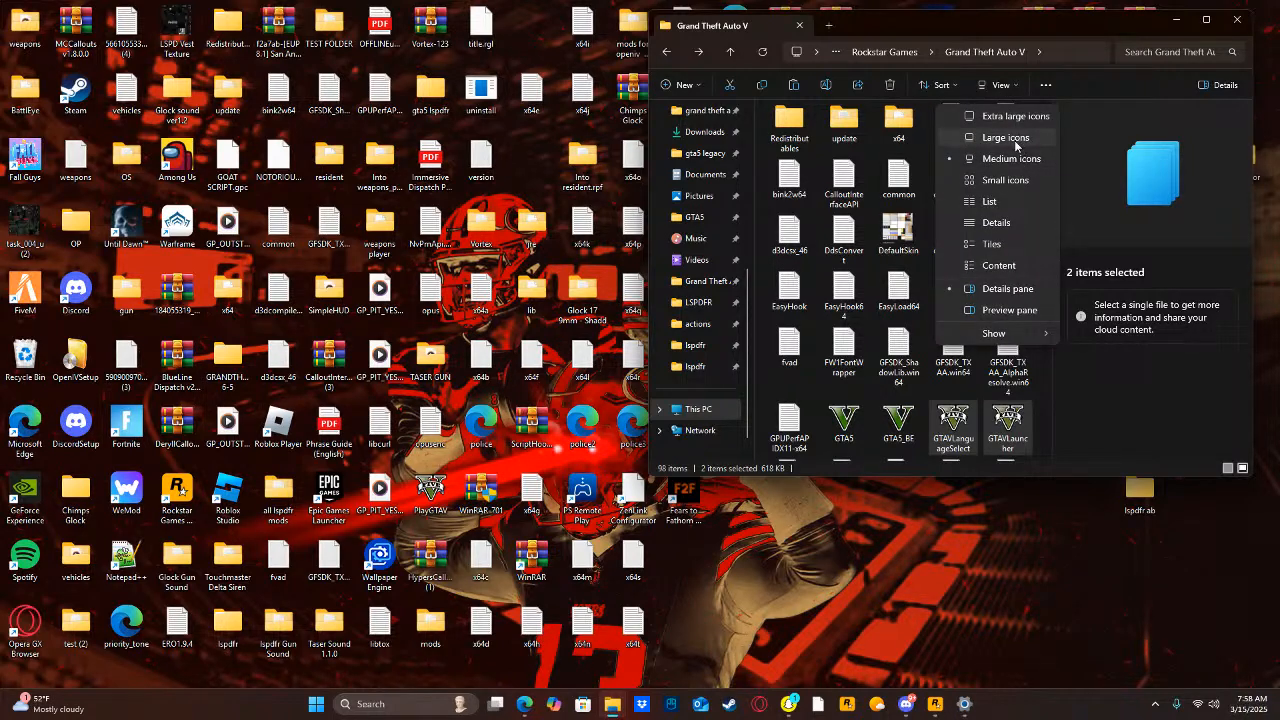
{"action": "left_click", "coordinate": [1072, 370]}
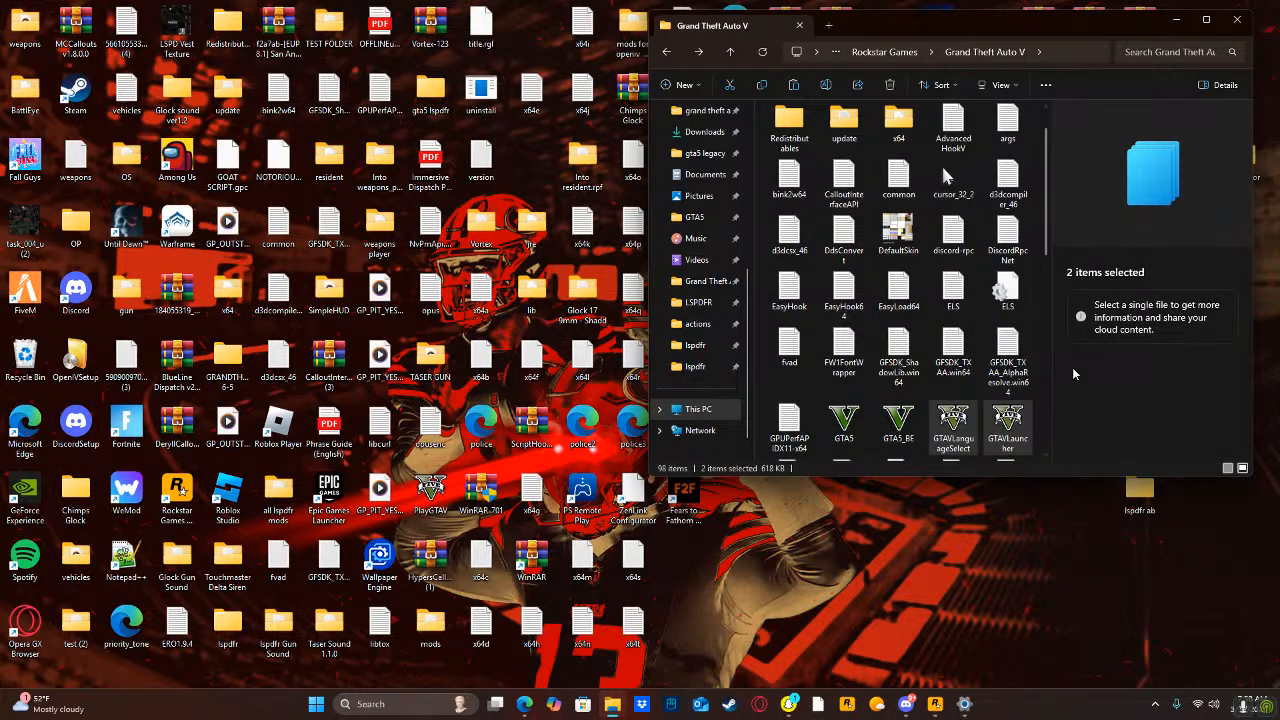
{"action": "left_click", "coordinate": [1037, 282]}
{"action": "left_click", "coordinate": [1037, 286]}
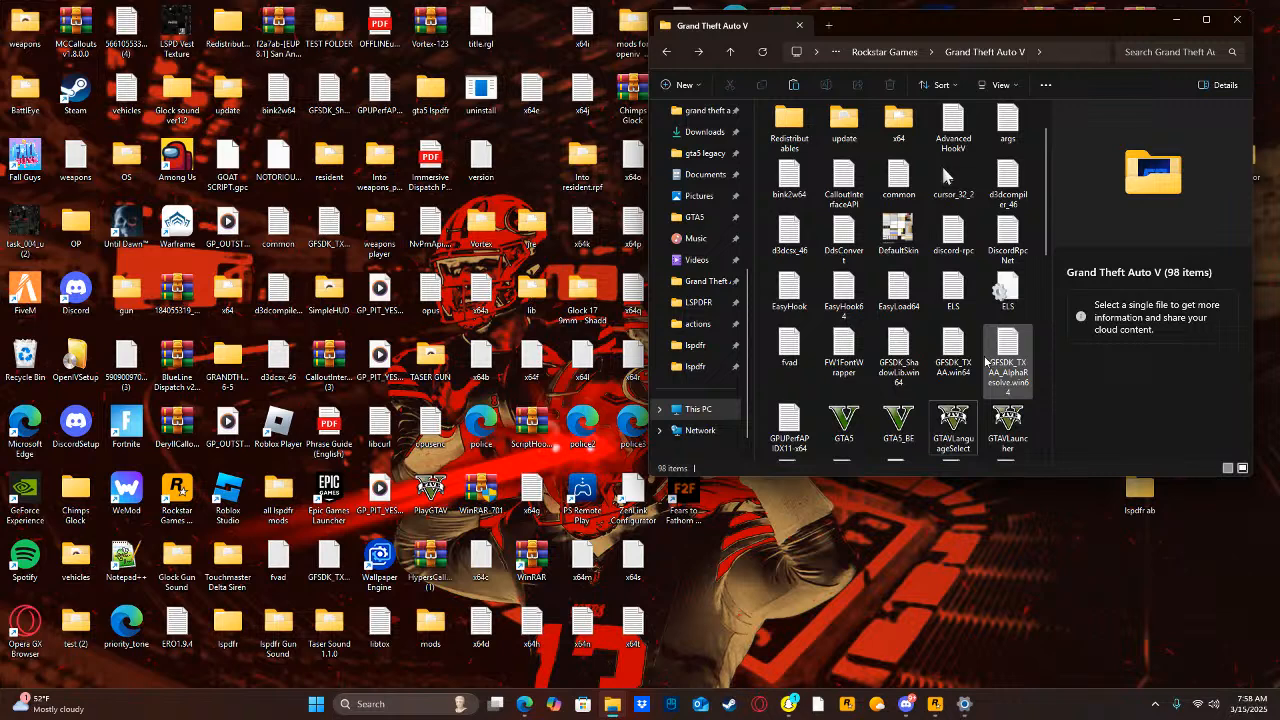
Look through the files in the Grand Theft Auto V folder and minimize its window.
{"action": "scroll", "coordinate": [852, 287], "scroll_direction": "down", "scroll_amount": 3}
{"action": "scroll", "coordinate": [852, 287], "scroll_direction": "down", "scroll_amount": 5}
{"action": "scroll", "coordinate": [899, 240], "scroll_direction": "up", "scroll_amount": 2}
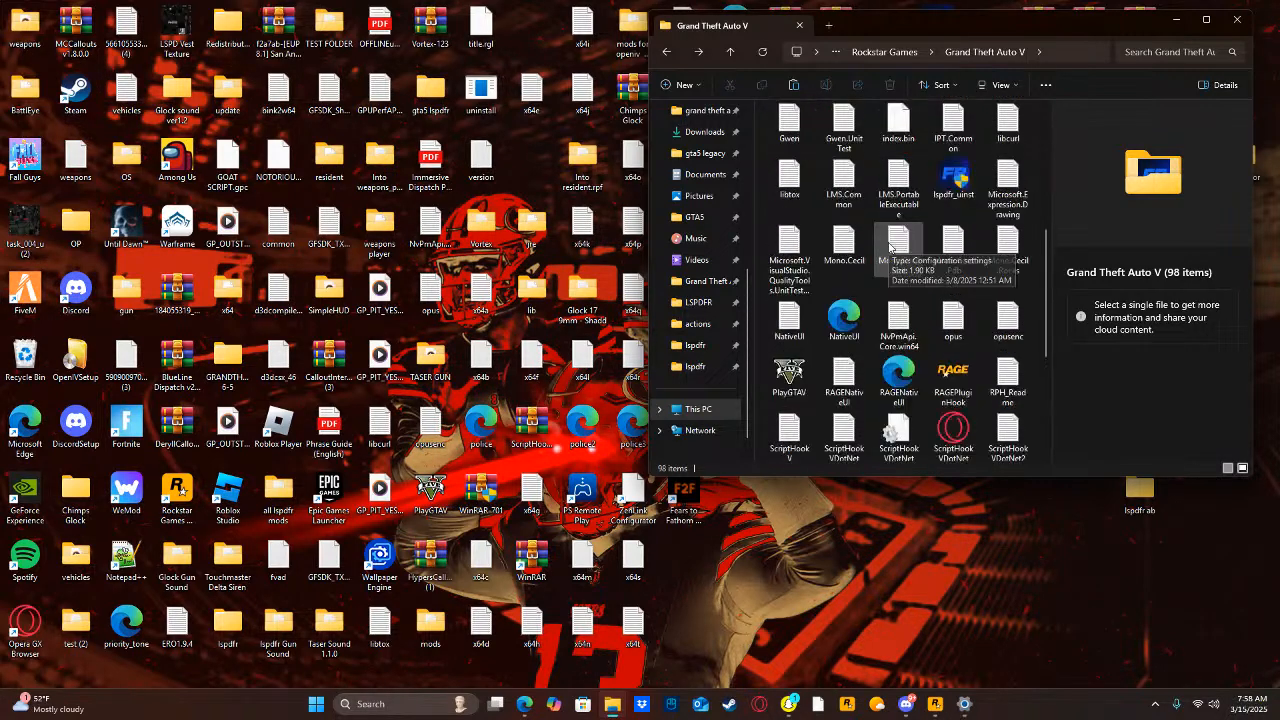
{"action": "scroll", "coordinate": [899, 240], "scroll_direction": "up", "scroll_amount": 3}
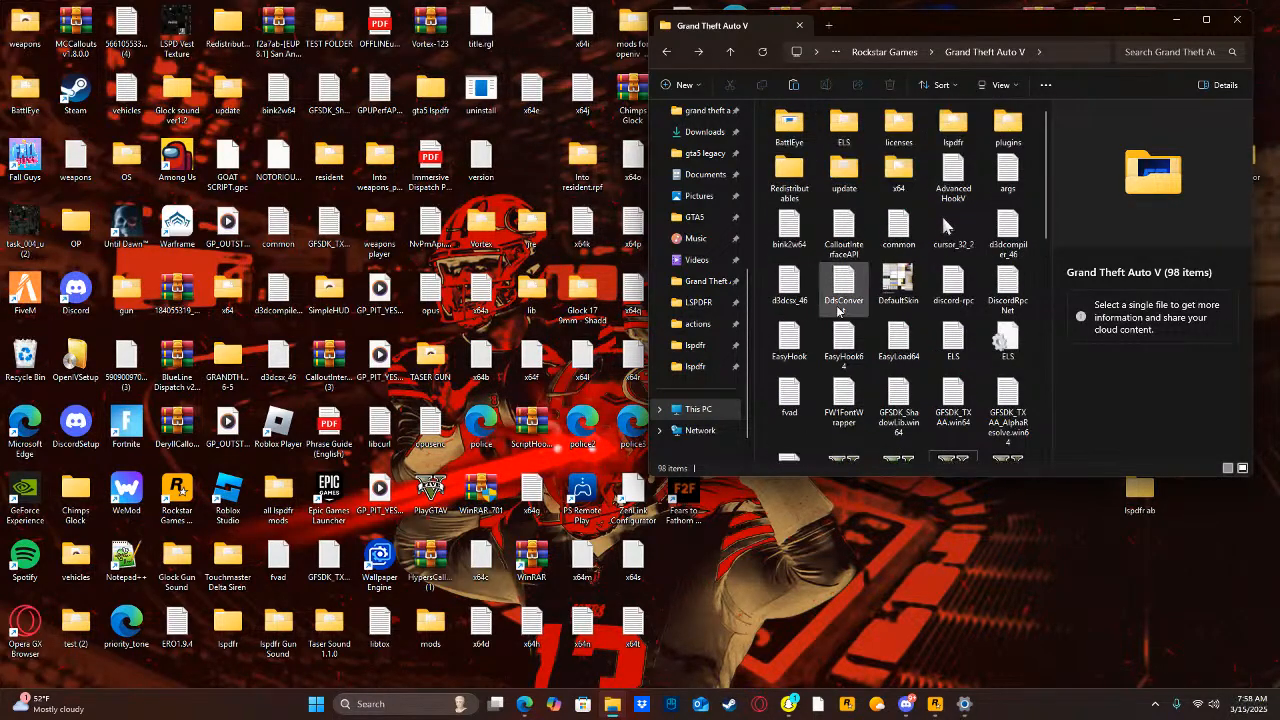
{"action": "scroll", "coordinate": [867, 340], "scroll_direction": "up", "scroll_amount": 4}
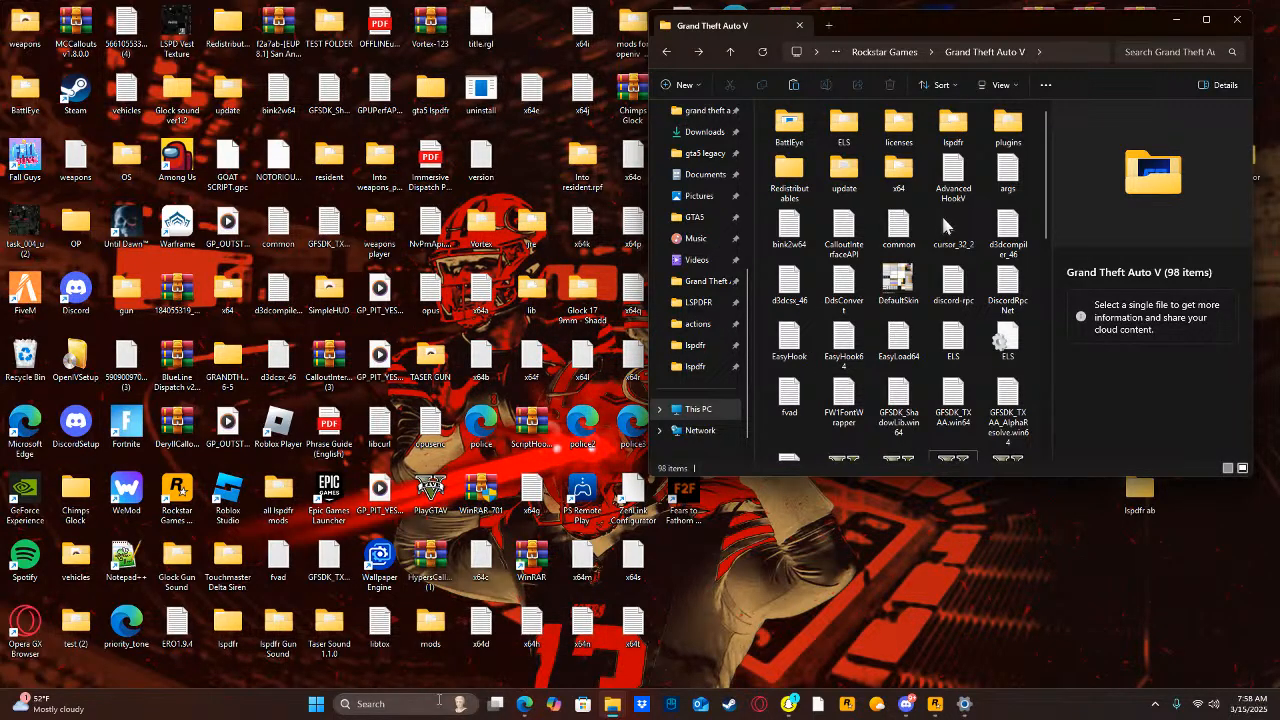
{"action": "mouse_move", "coordinate": [525, 710]}
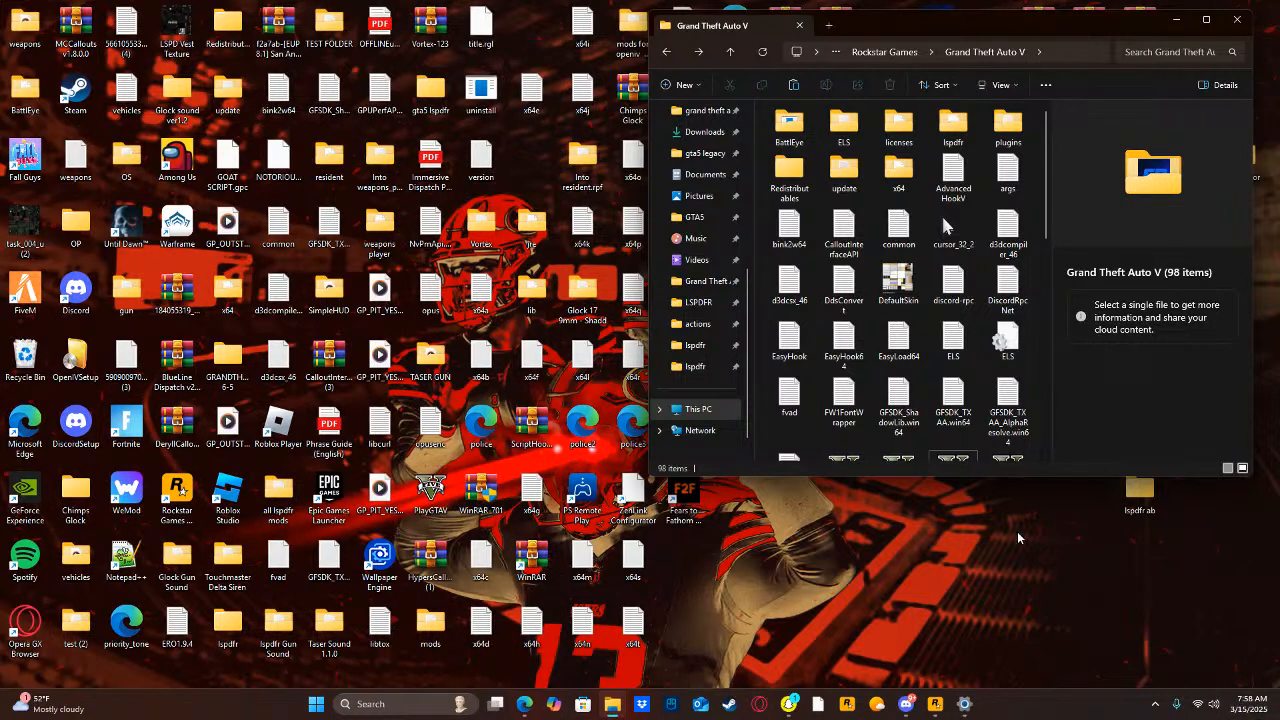
{"action": "left_click", "coordinate": [1172, 24]}
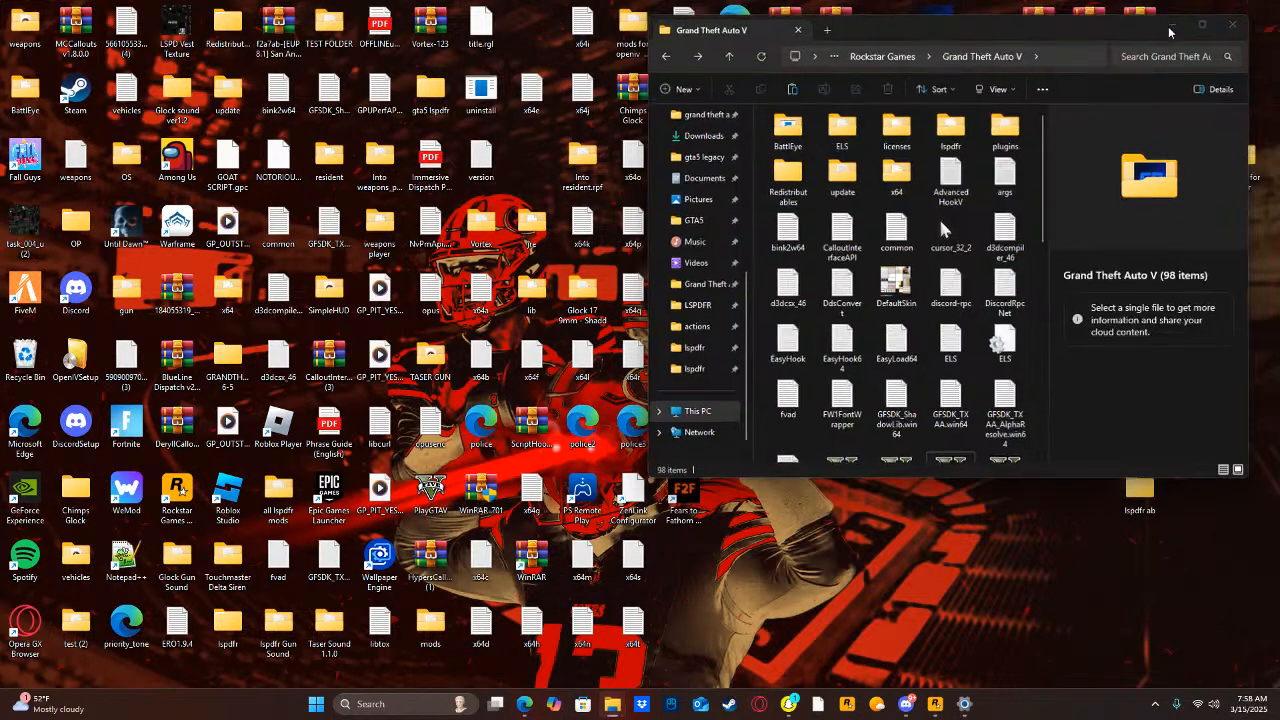
View the desktop folder "plugins for lspdfr" and its LSPDFR subfolder, and minimize the window.
{"action": "double_click", "coordinate": [1247, 162]}
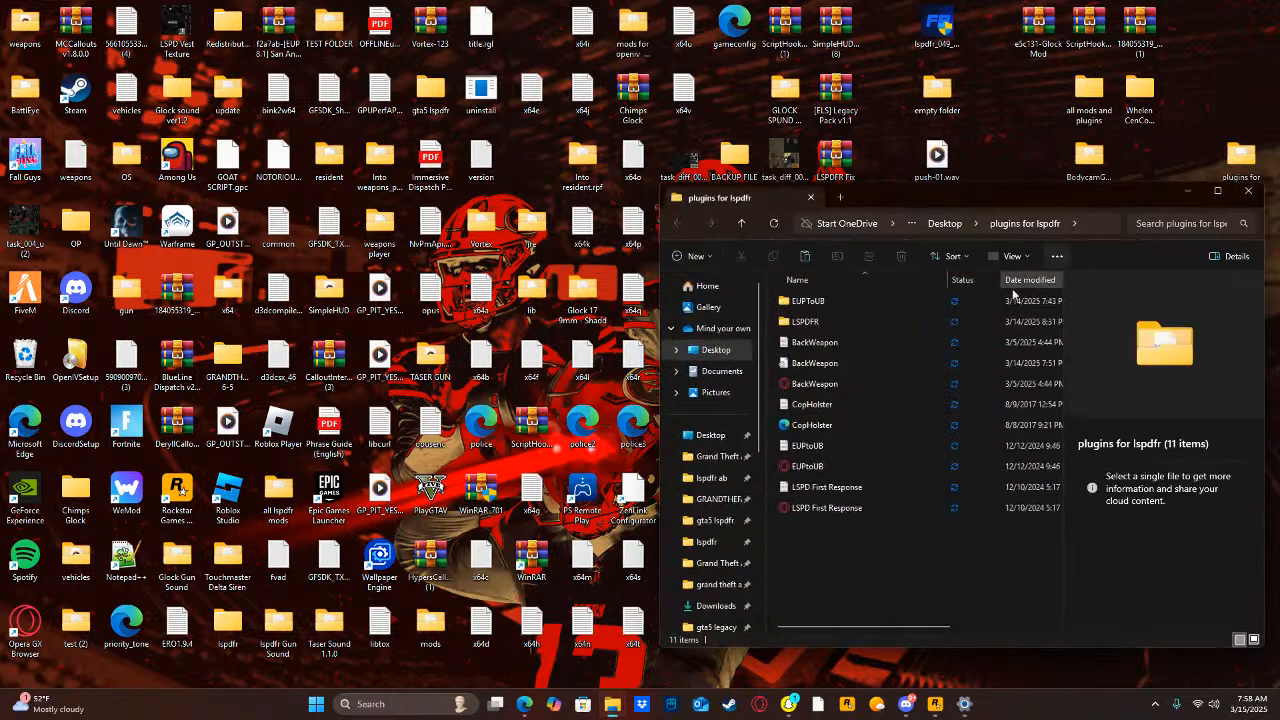
{"action": "double_click", "coordinate": [893, 320]}
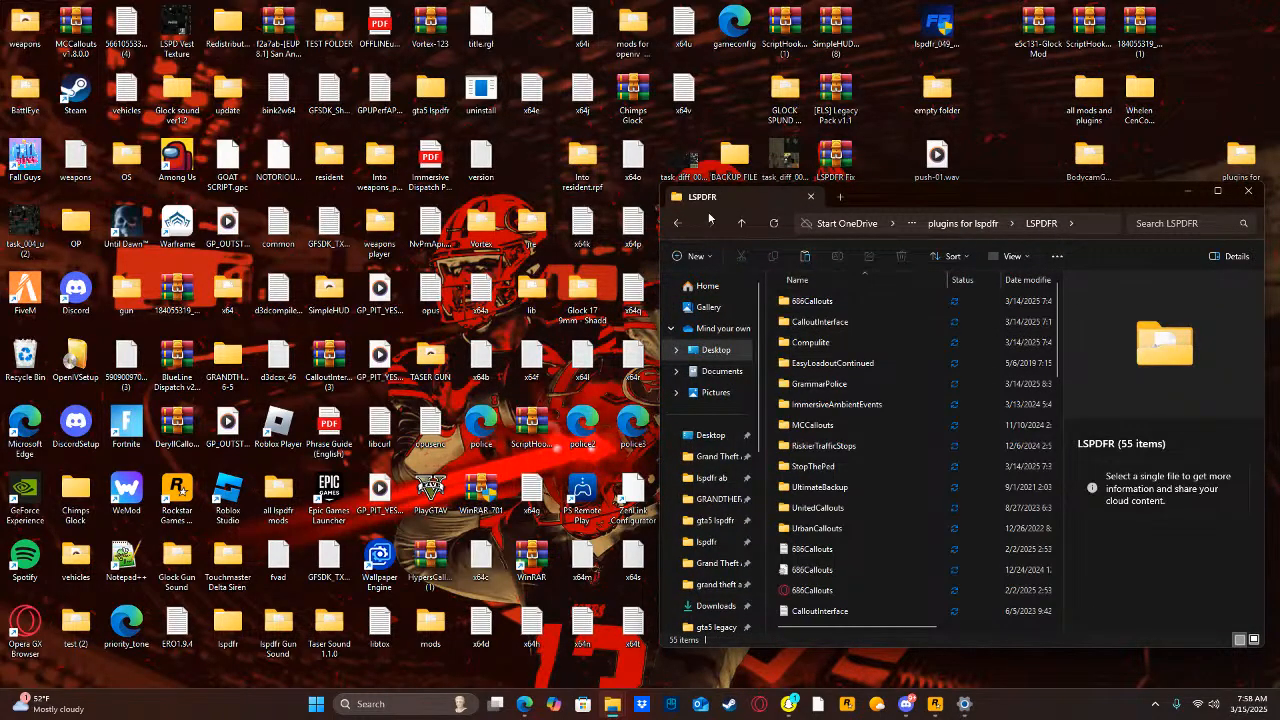
{"action": "left_click", "coordinate": [679, 222]}
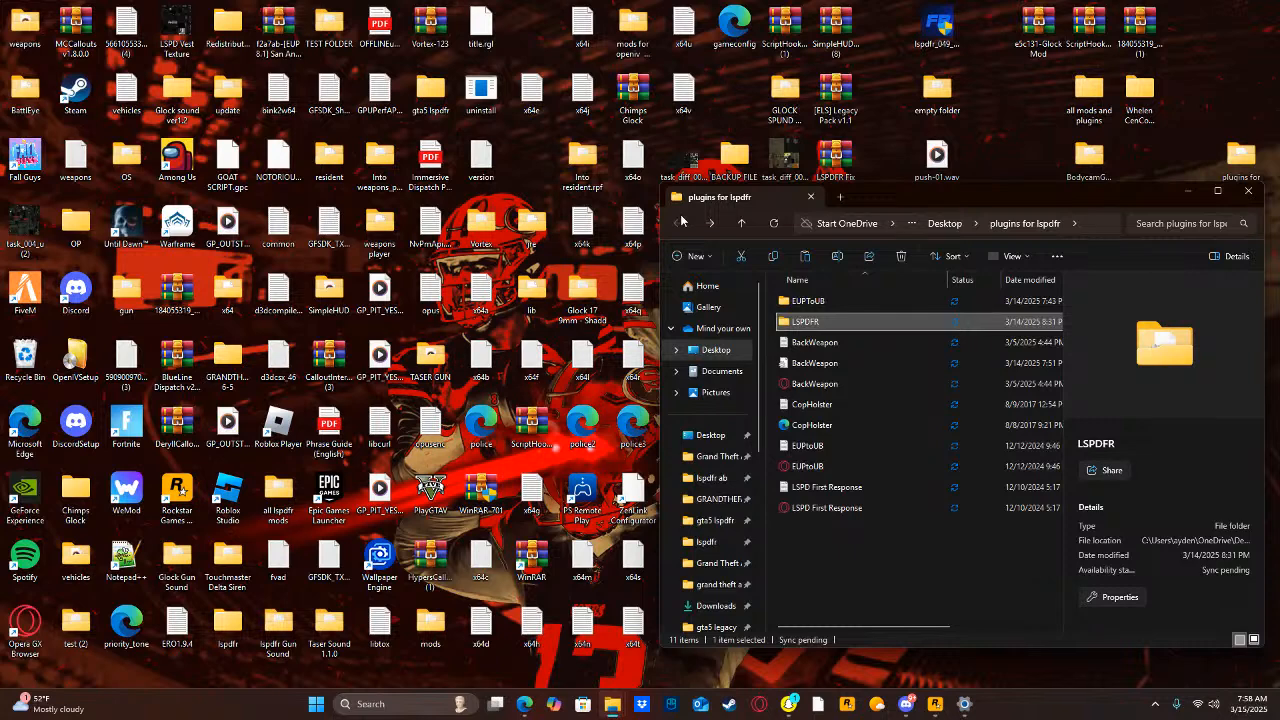
{"action": "left_click", "coordinate": [1184, 199]}
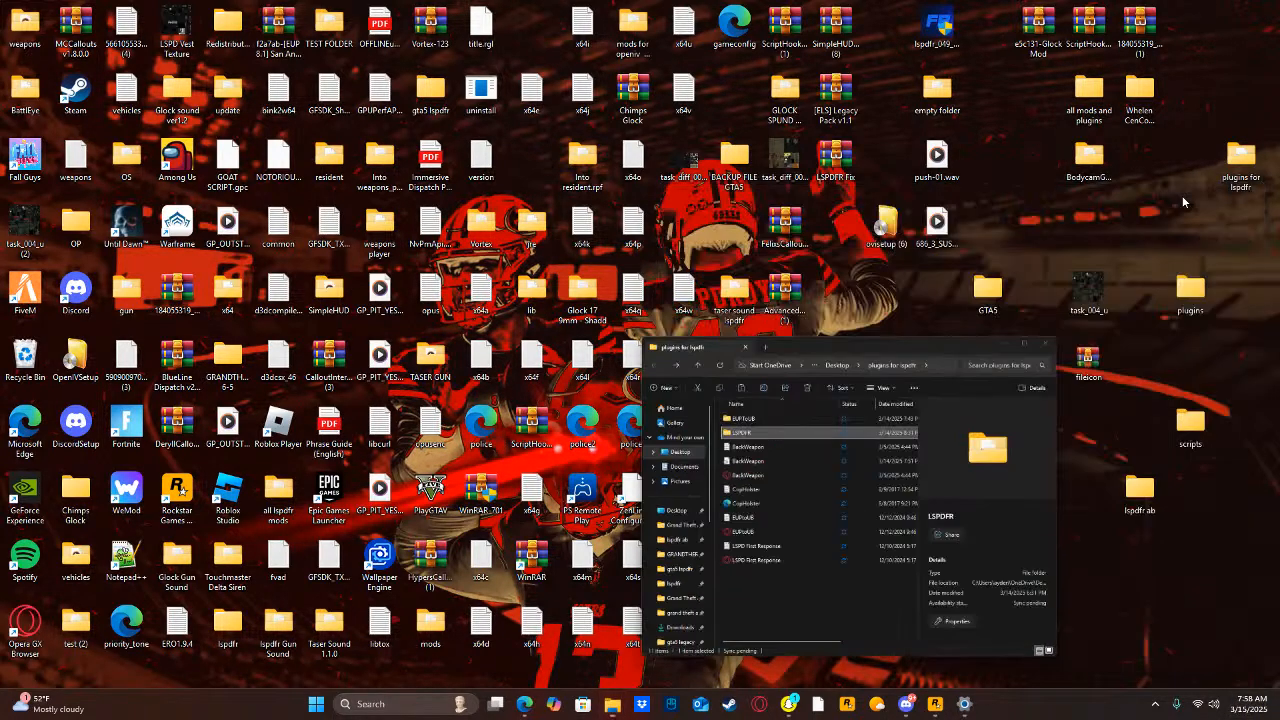
Search the computer for the Scene Manager download and open SceneManagerV2.3.3.rar.
{"action": "left_click", "coordinate": [398, 703]}
{"action": "type", "text": "scne"}
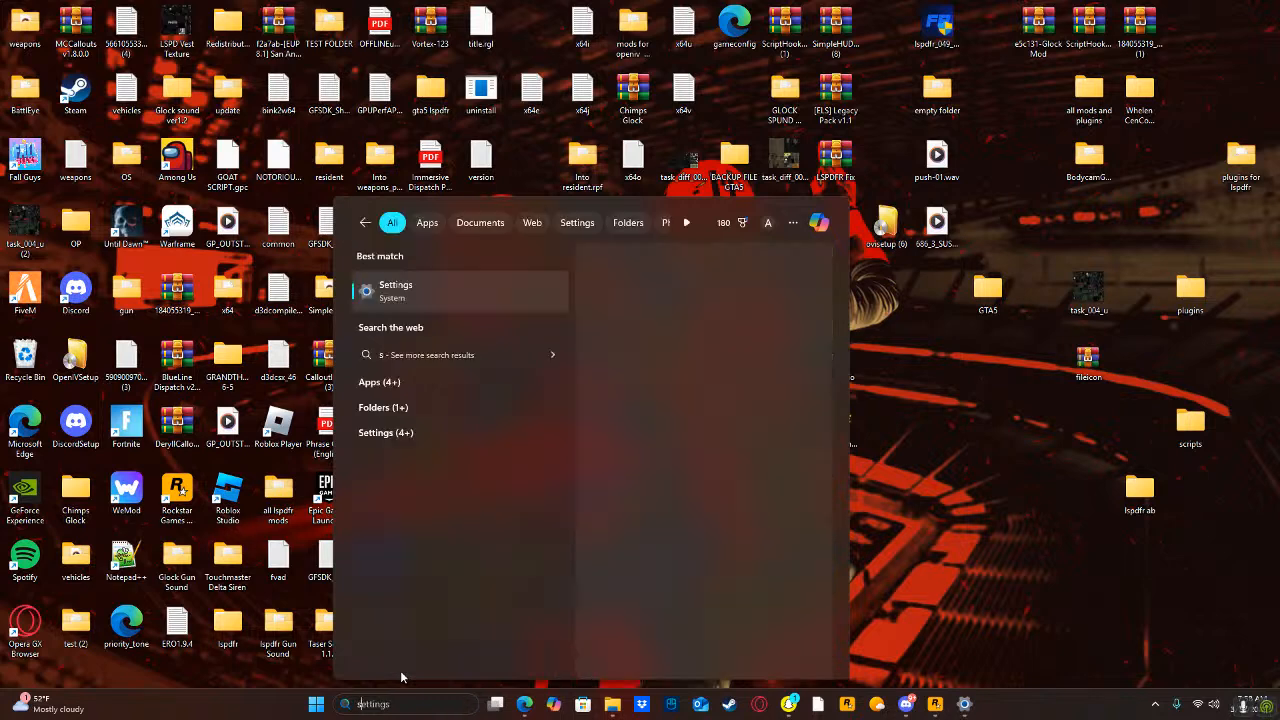
{"action": "key", "text": "BackSpace"}
{"action": "key", "text": "BackSpace"}
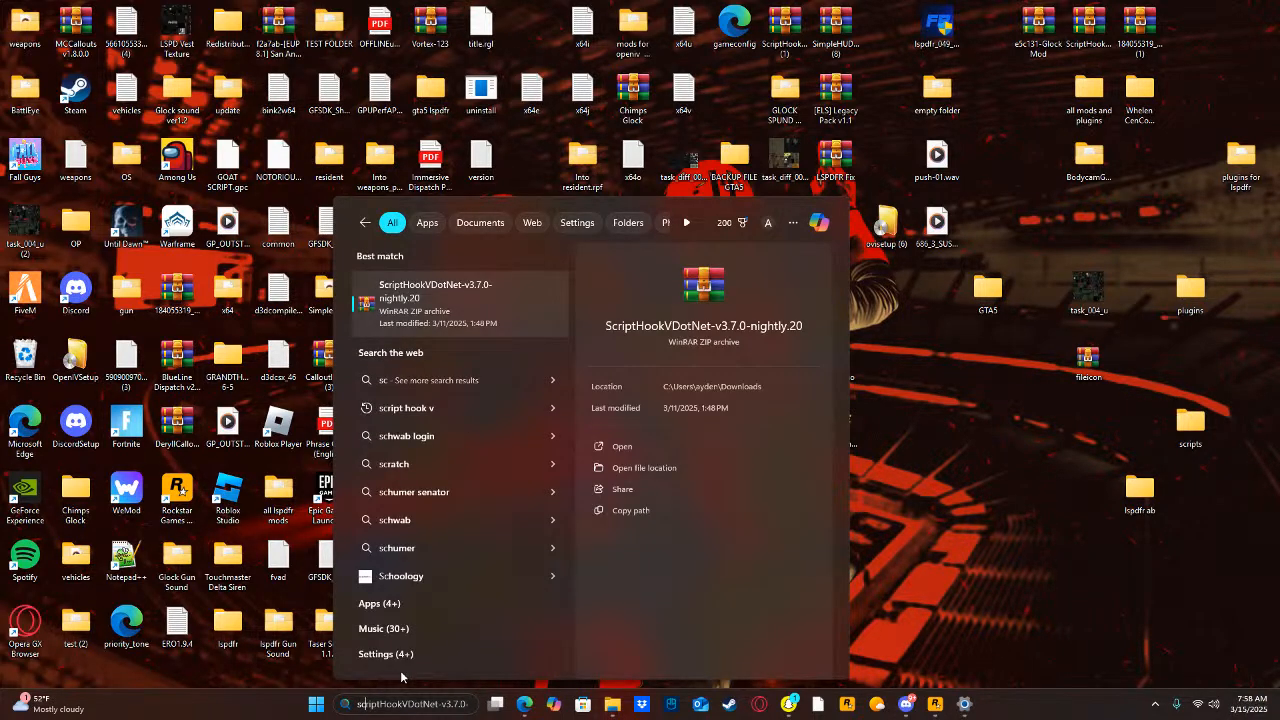
{"action": "key", "text": "BackSpace"}
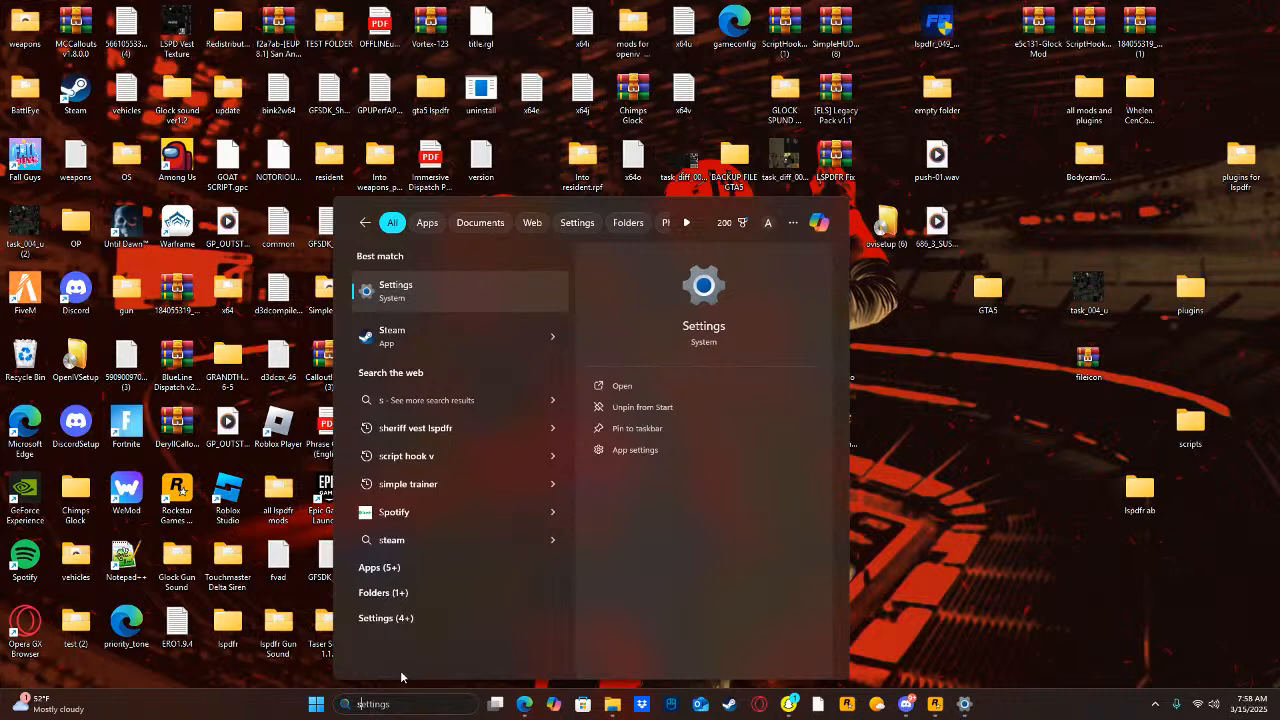
{"action": "type", "text": "cen"}
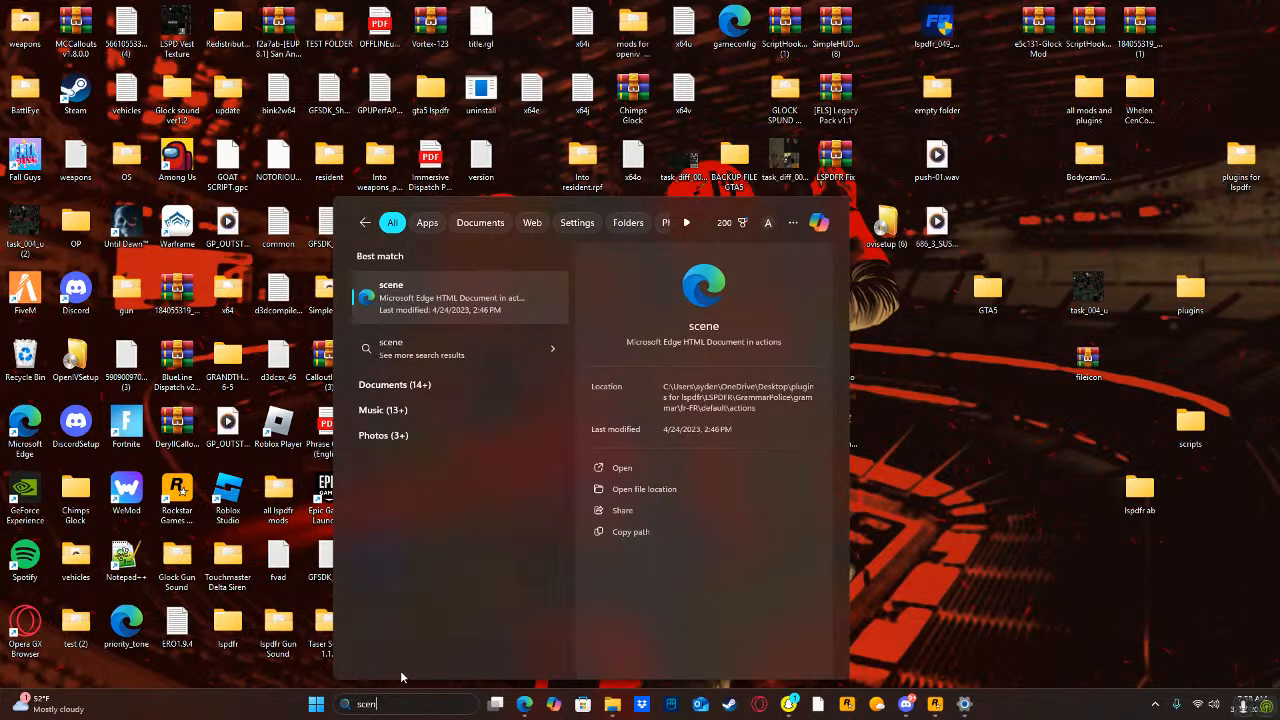
{"action": "type", "text": "eManagerV2.3.3"}
{"action": "left_click", "coordinate": [660, 442]}
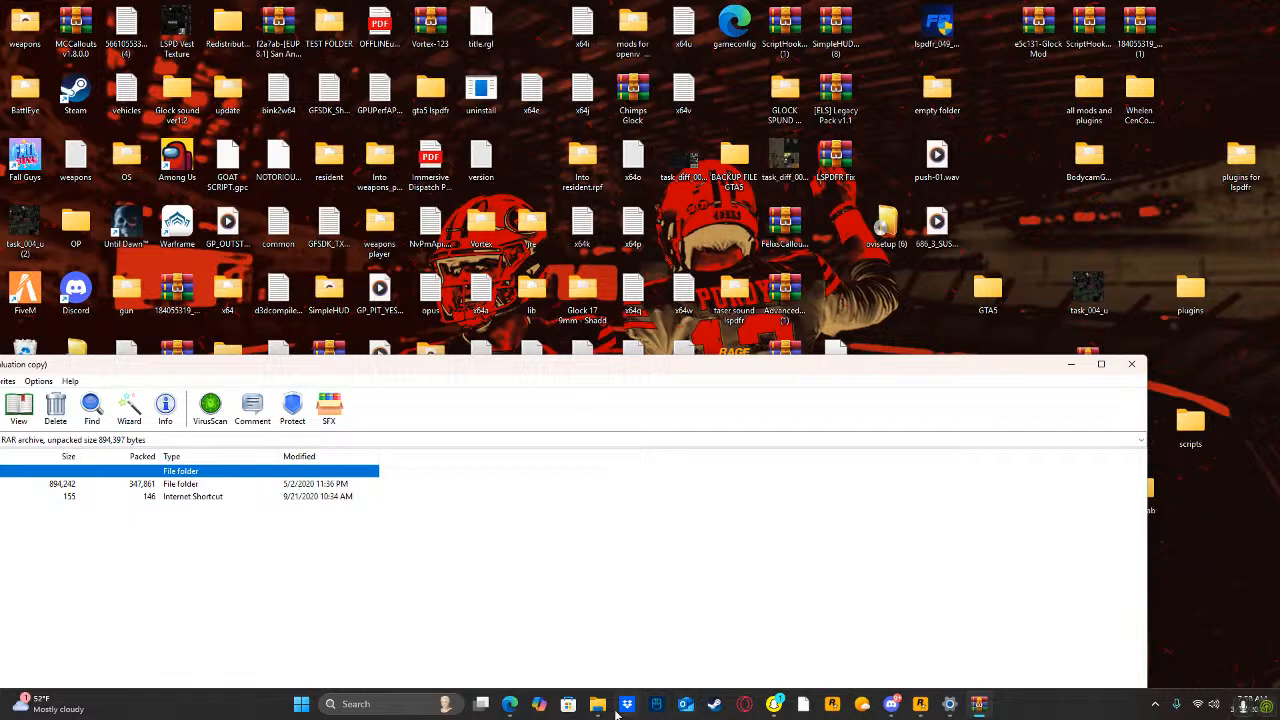
Restore the game folder window beside the SceneManager archive and open the archive's Grand Theft Auto V folder.
{"action": "mouse_move", "coordinate": [600, 705]}
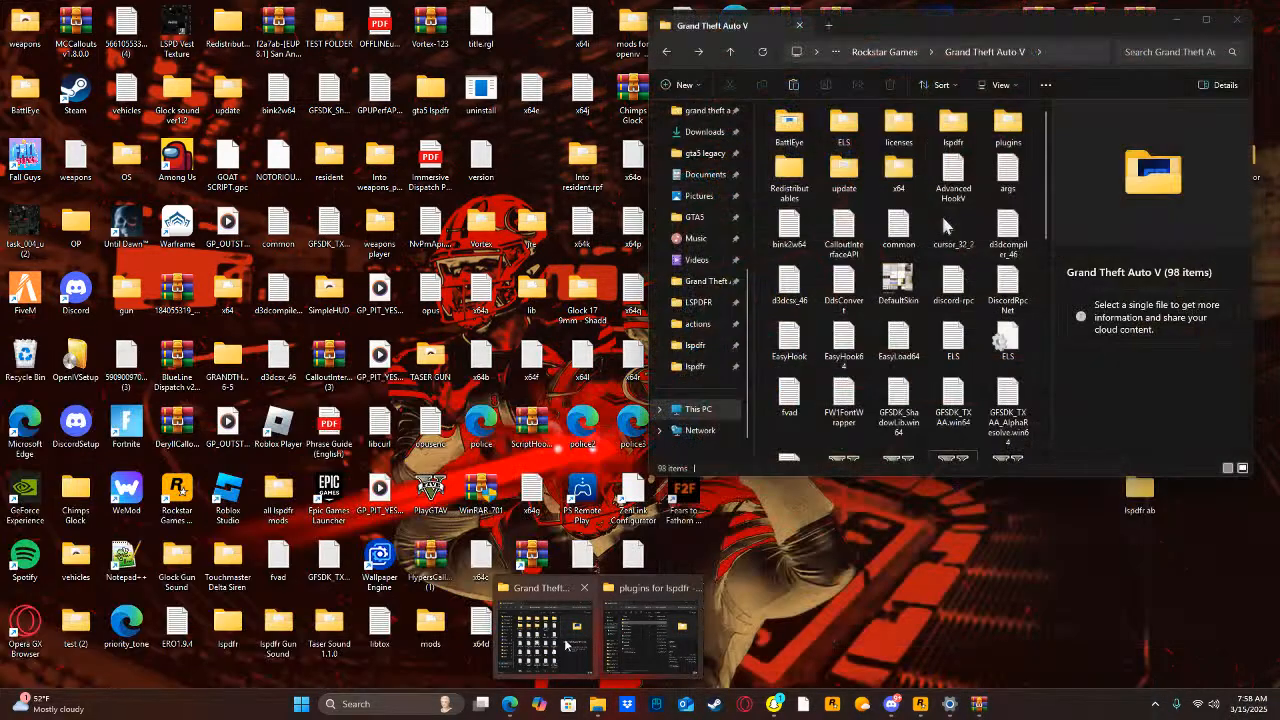
{"action": "left_click", "coordinate": [565, 645]}
{"action": "left_click_drag", "start_coordinate": [491, 368], "coordinate": [823, 383]}
{"action": "double_click", "coordinate": [300, 499]}
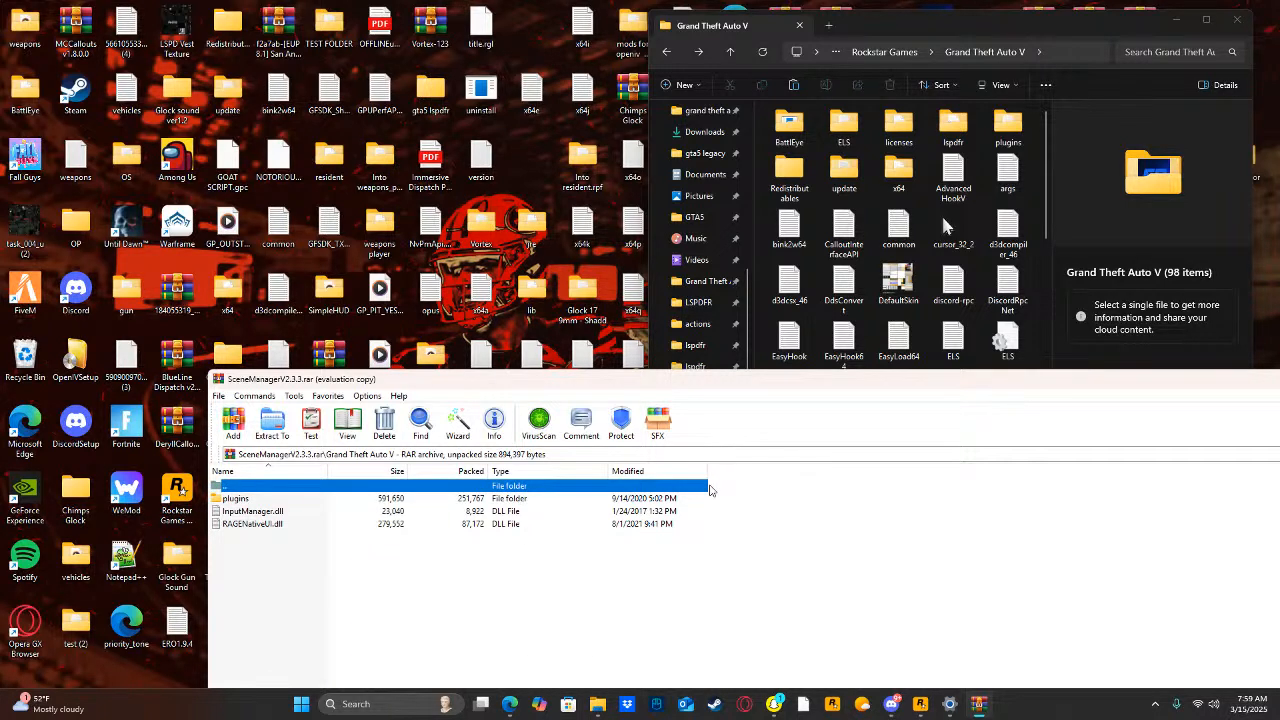
Extract the plugins folder and InputManager.dll into the Grand Theft Auto V game folder, granting administrator permission for all current items, and close the archive.
{"action": "left_click_drag", "start_coordinate": [726, 487], "coordinate": [655, 512]}
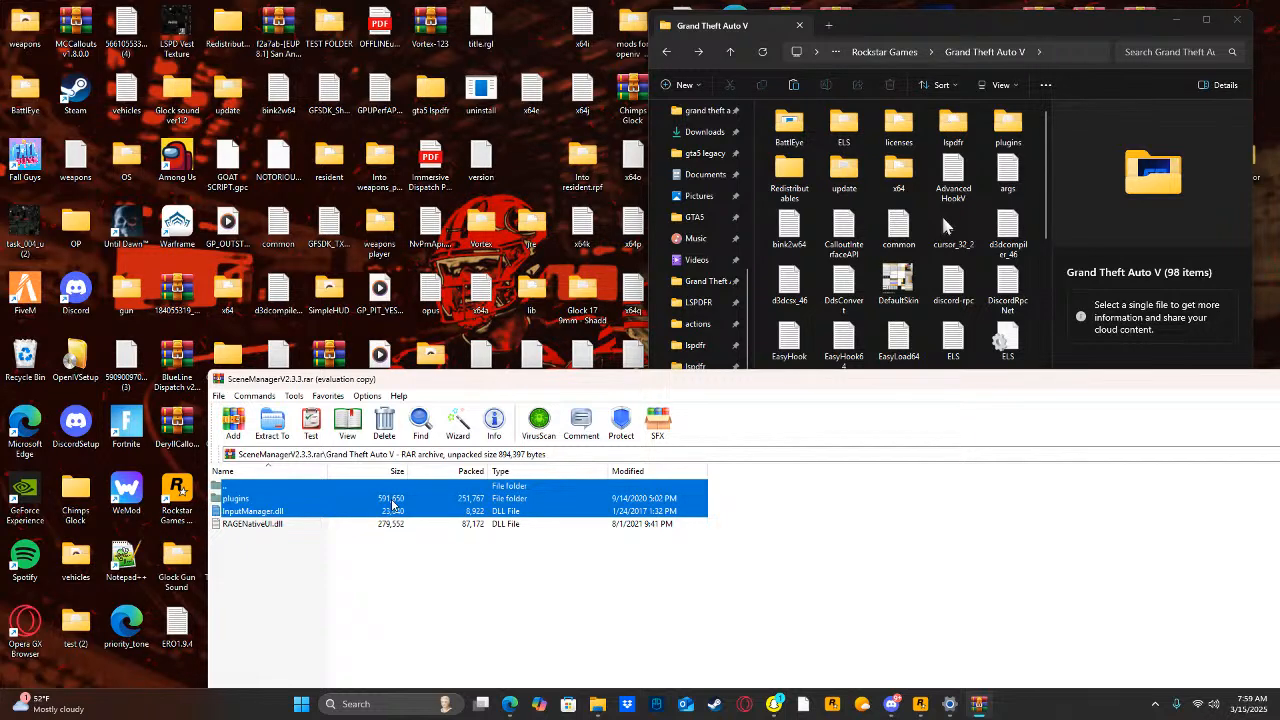
{"action": "left_click_drag", "start_coordinate": [393, 505], "coordinate": [1027, 242]}
{"action": "left_click_drag", "start_coordinate": [1035, 233], "coordinate": [1035, 233]}
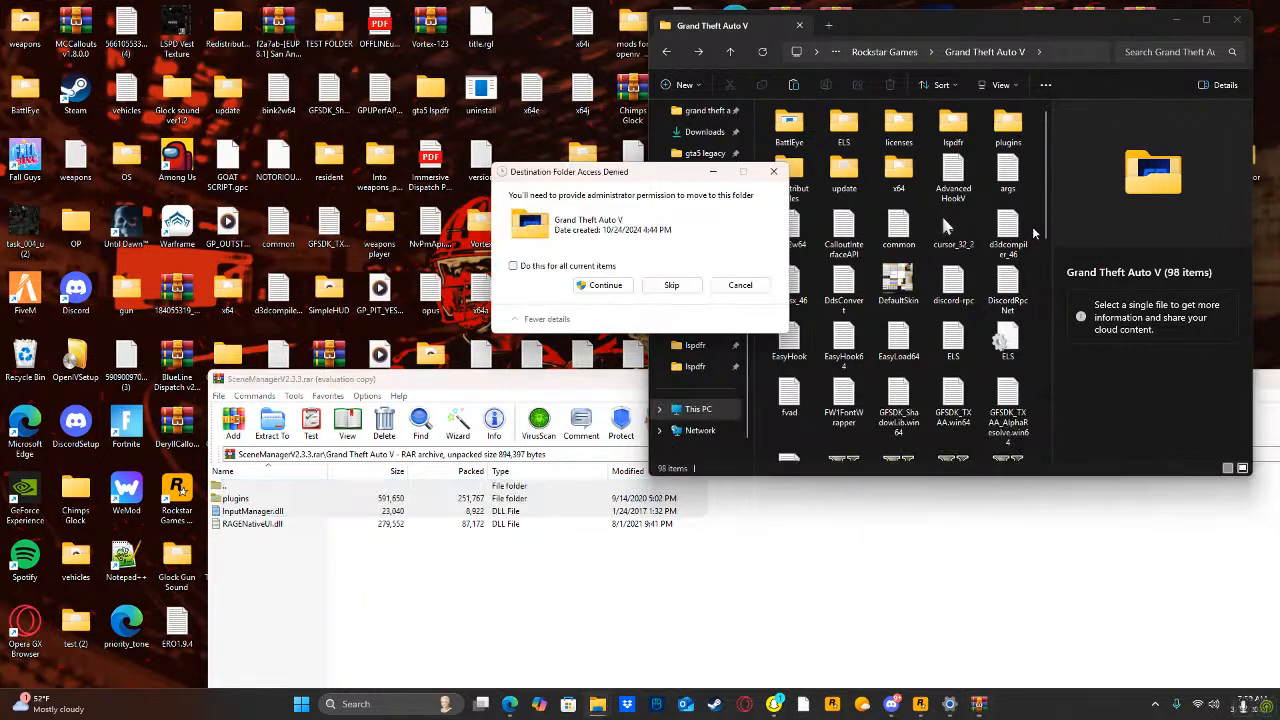
{"action": "left_click", "coordinate": [604, 284]}
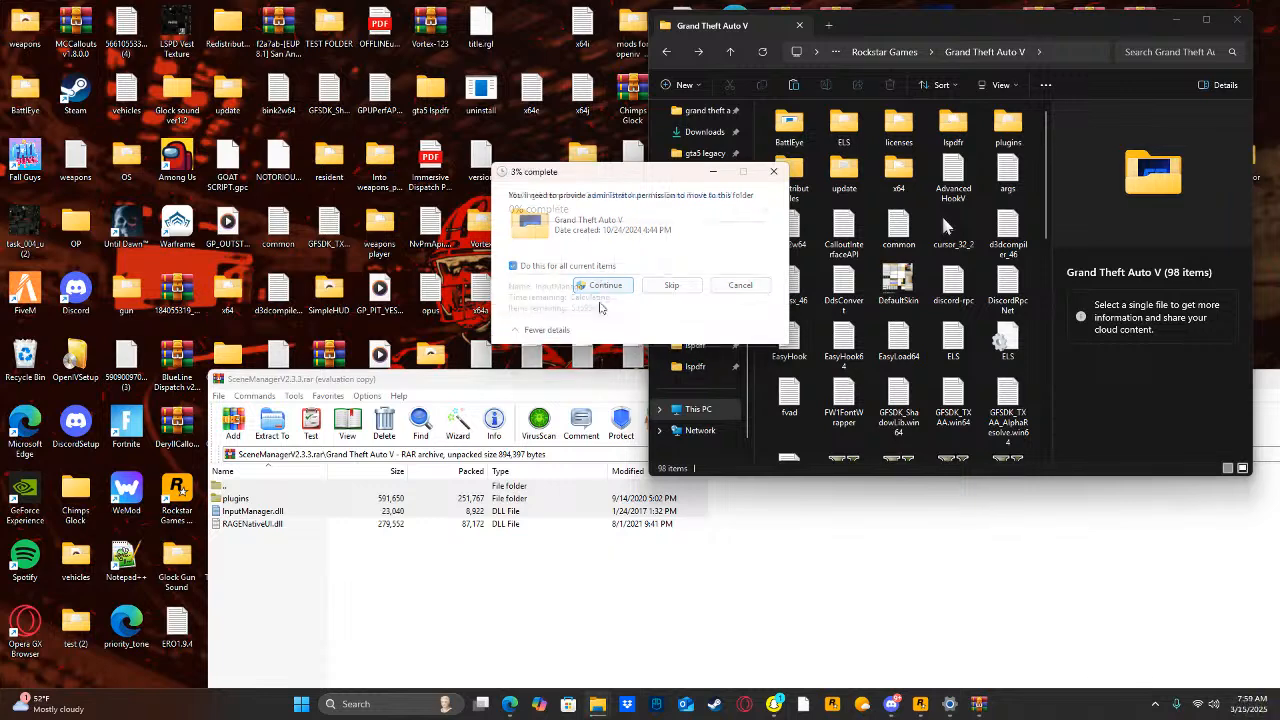
{"action": "left_click_drag", "start_coordinate": [556, 386], "coordinate": [351, 407]}
{"action": "left_click", "coordinate": [1256, 400]}
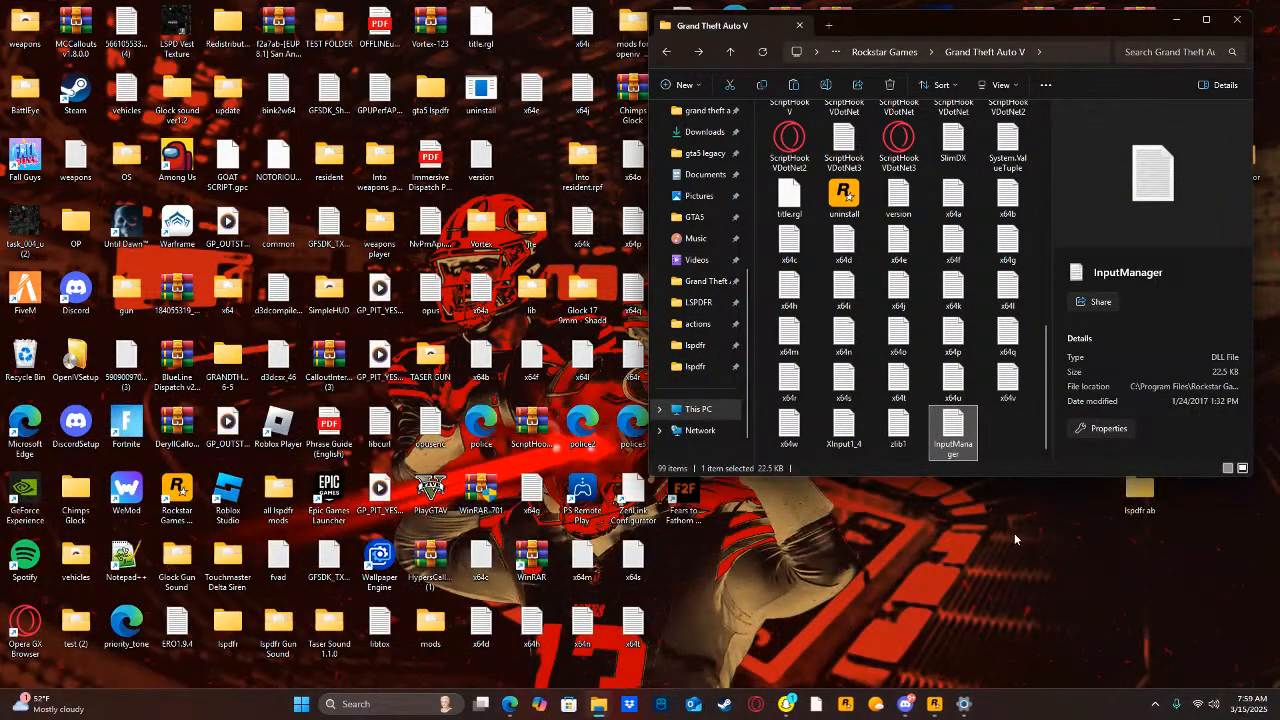
Search the computer for the CopHolster download, open CopHolster_Release_3_2_0_0.zip and dismiss the archive program's purchase reminder.
{"action": "left_click_drag", "start_coordinate": [1007, 440], "coordinate": [1007, 460]}
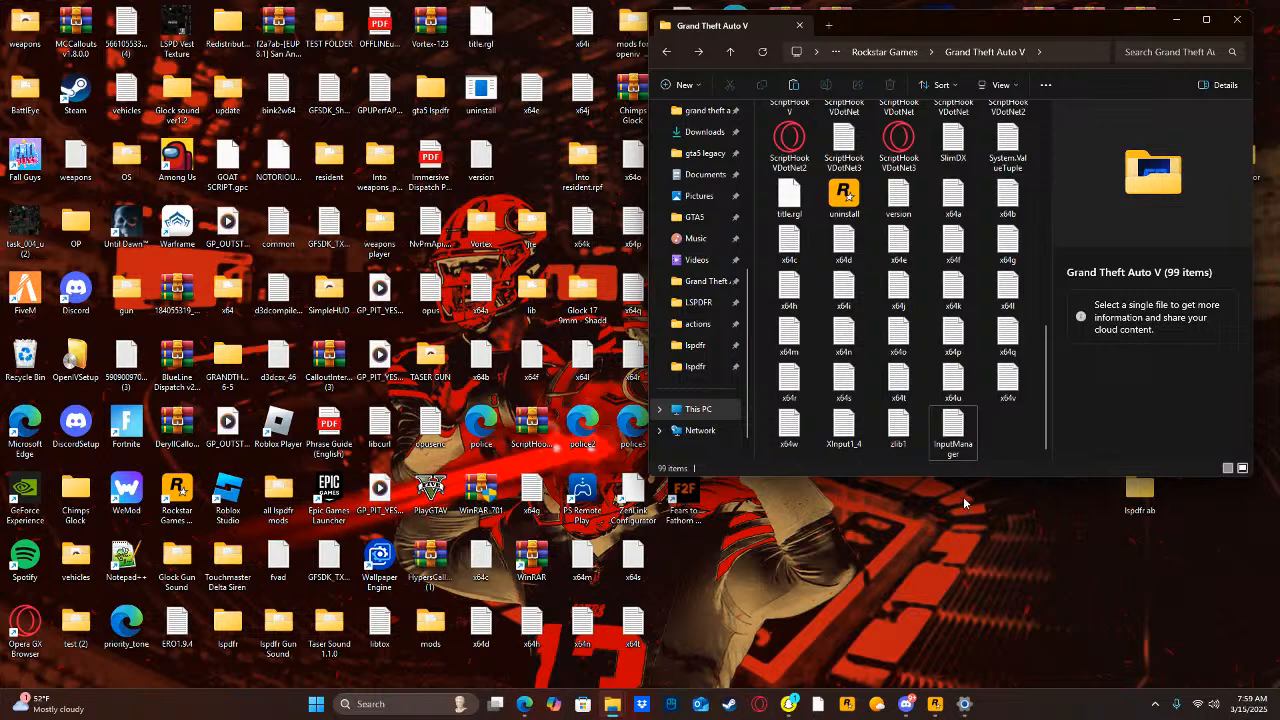
{"action": "left_click", "coordinate": [419, 706]}
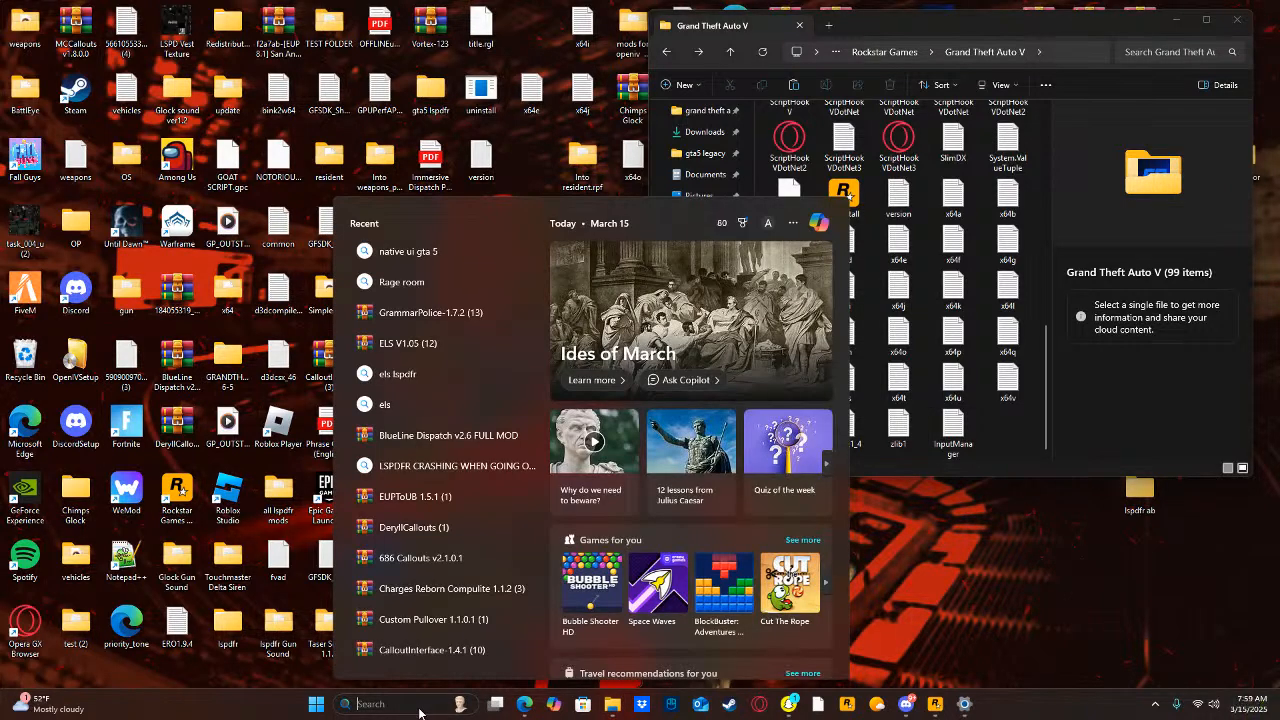
{"action": "type", "text": "copilot"}
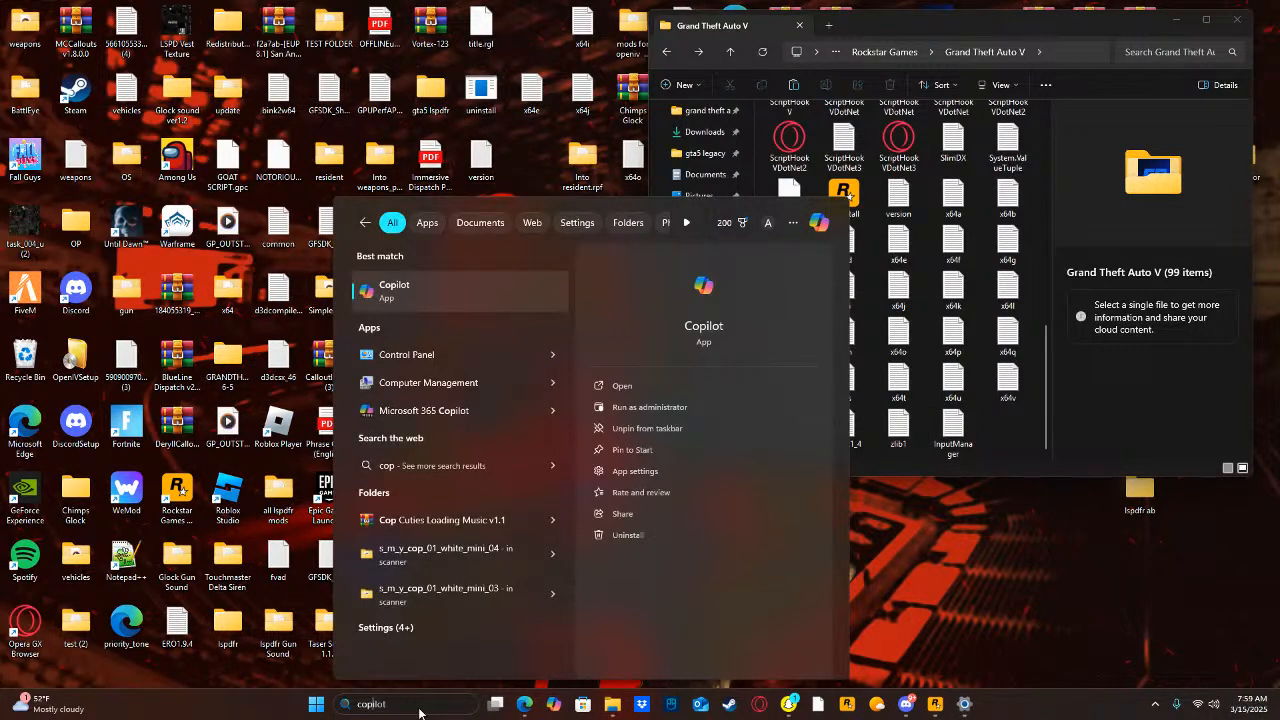
{"action": "type", "text": "holster_Release_3_2_0_0"}
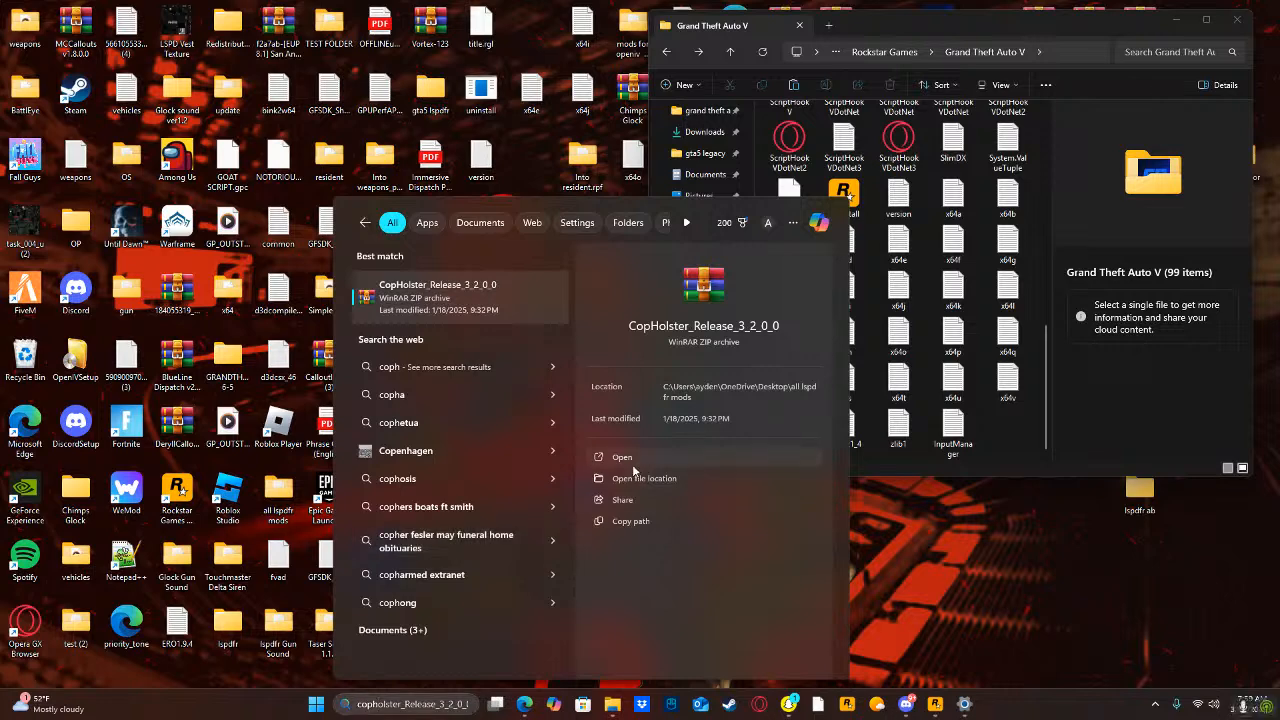
{"action": "left_click", "coordinate": [632, 464]}
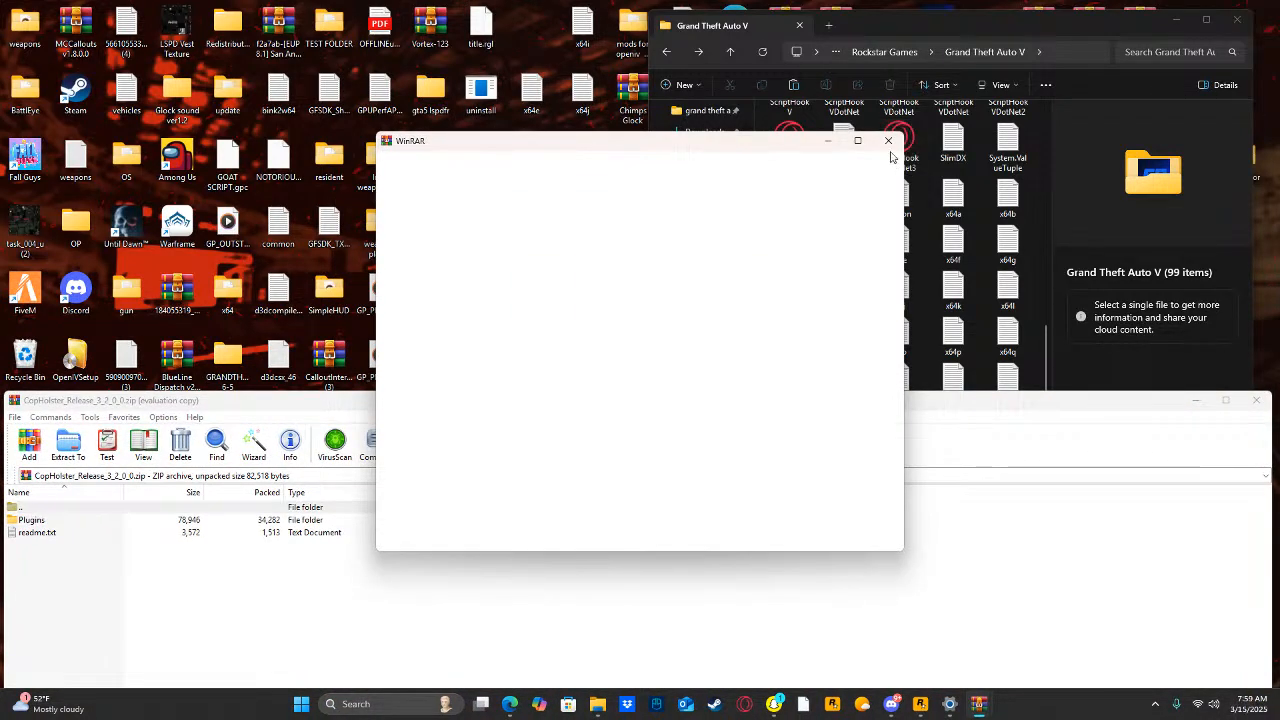
{"action": "left_click", "coordinate": [889, 142]}
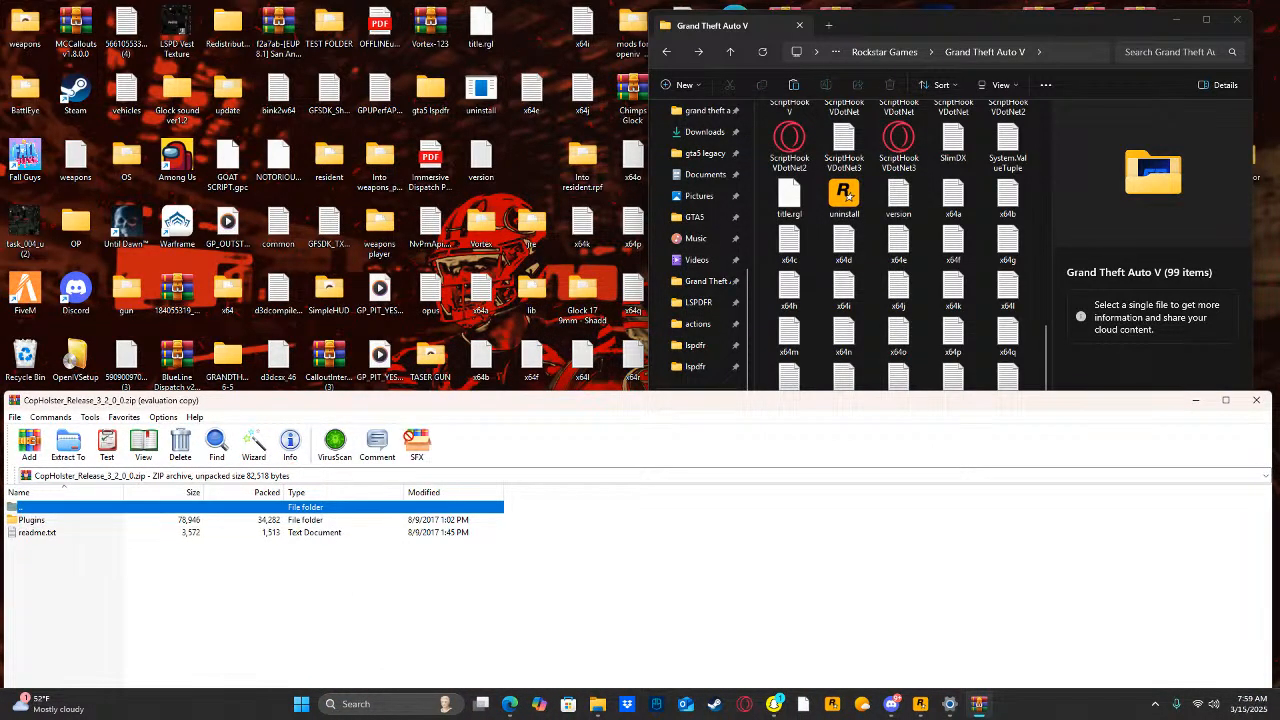
Extract the CopHolster Plugins folder into the Grand Theft Auto V game folder, granting administrator permission, and close the archive.
{"action": "left_click_drag", "start_coordinate": [312, 519], "coordinate": [1034, 262]}
{"action": "left_click", "coordinate": [601, 285]}
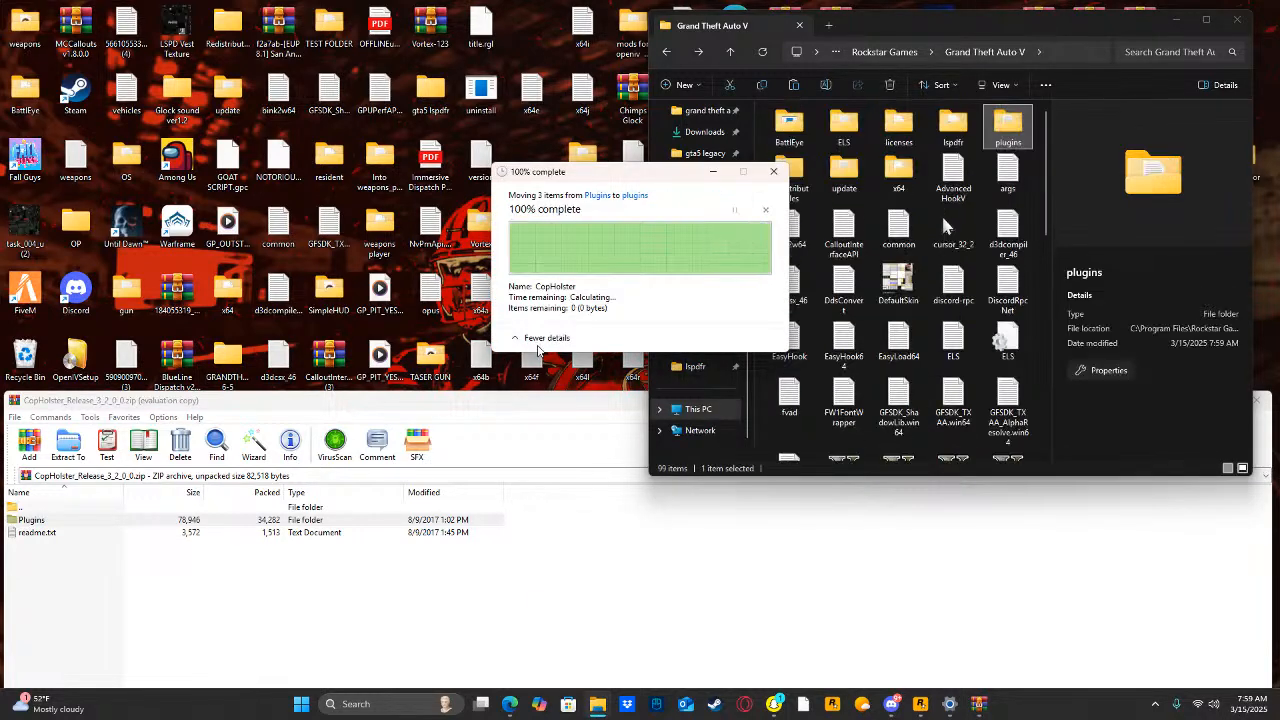
{"action": "left_click_drag", "start_coordinate": [523, 409], "coordinate": [327, 418]}
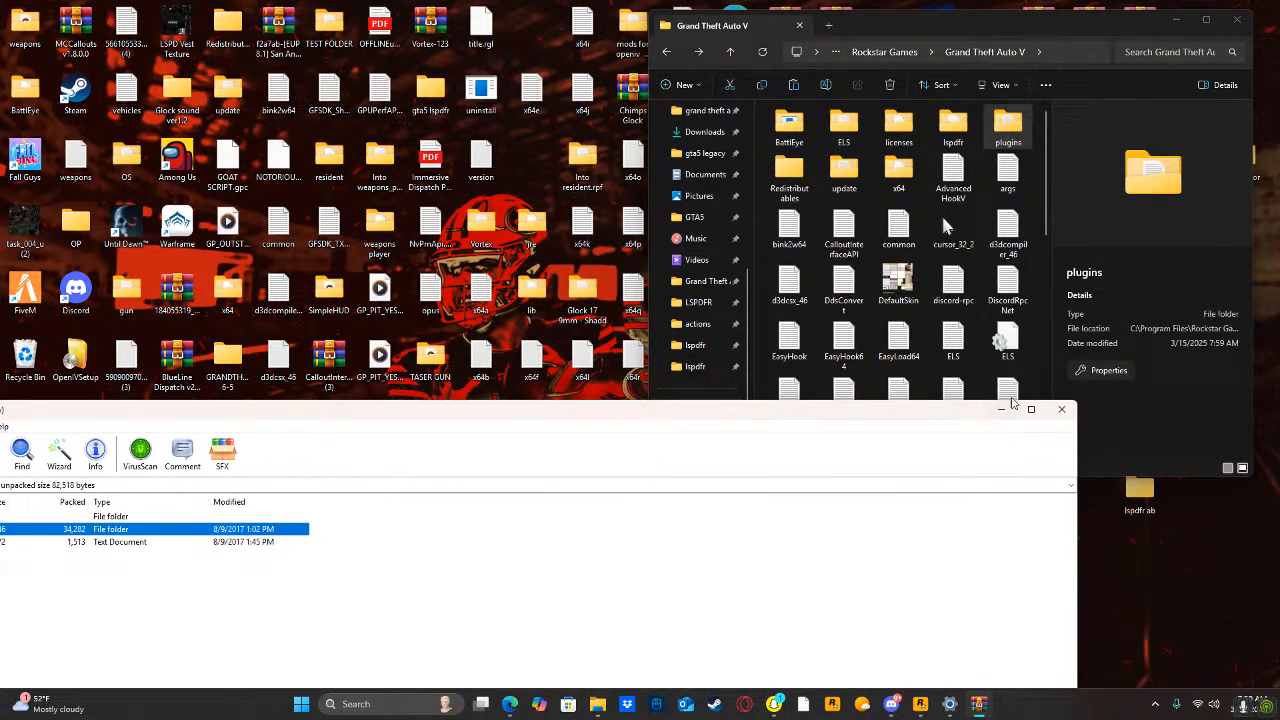
{"action": "left_click", "coordinate": [1060, 410]}
Search the computer for the Stow That Weapon download, open Stow That Weapon 3.1.0 (2).zip and dismiss the purchase reminder.
{"action": "left_click", "coordinate": [418, 704]}
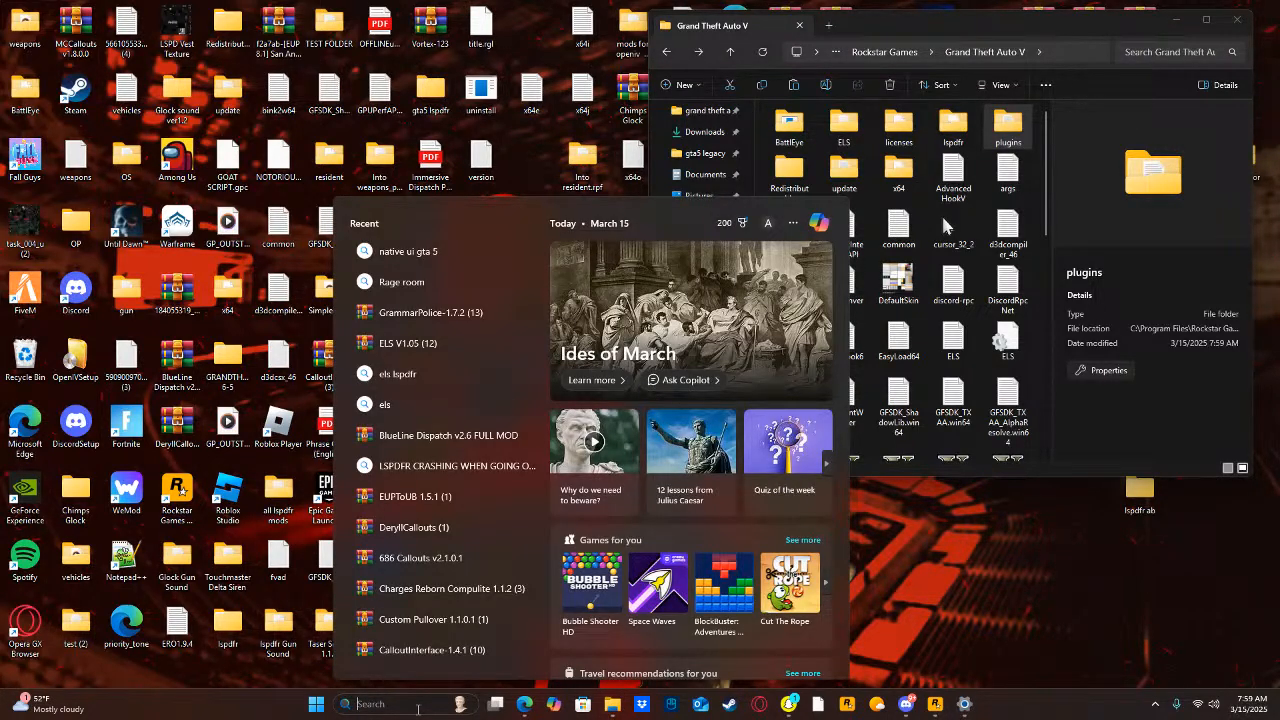
{"action": "type", "text": "stow That Weapon 3.1.0 (2"}
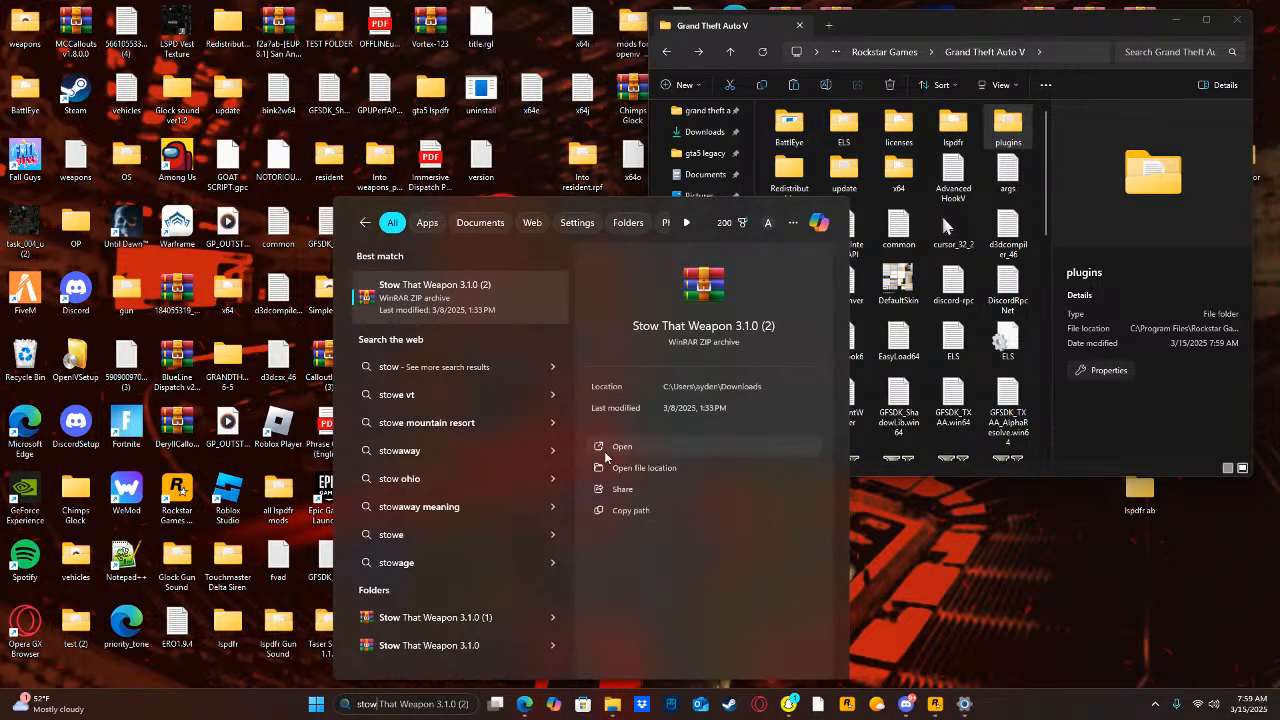
{"action": "left_click", "coordinate": [610, 447]}
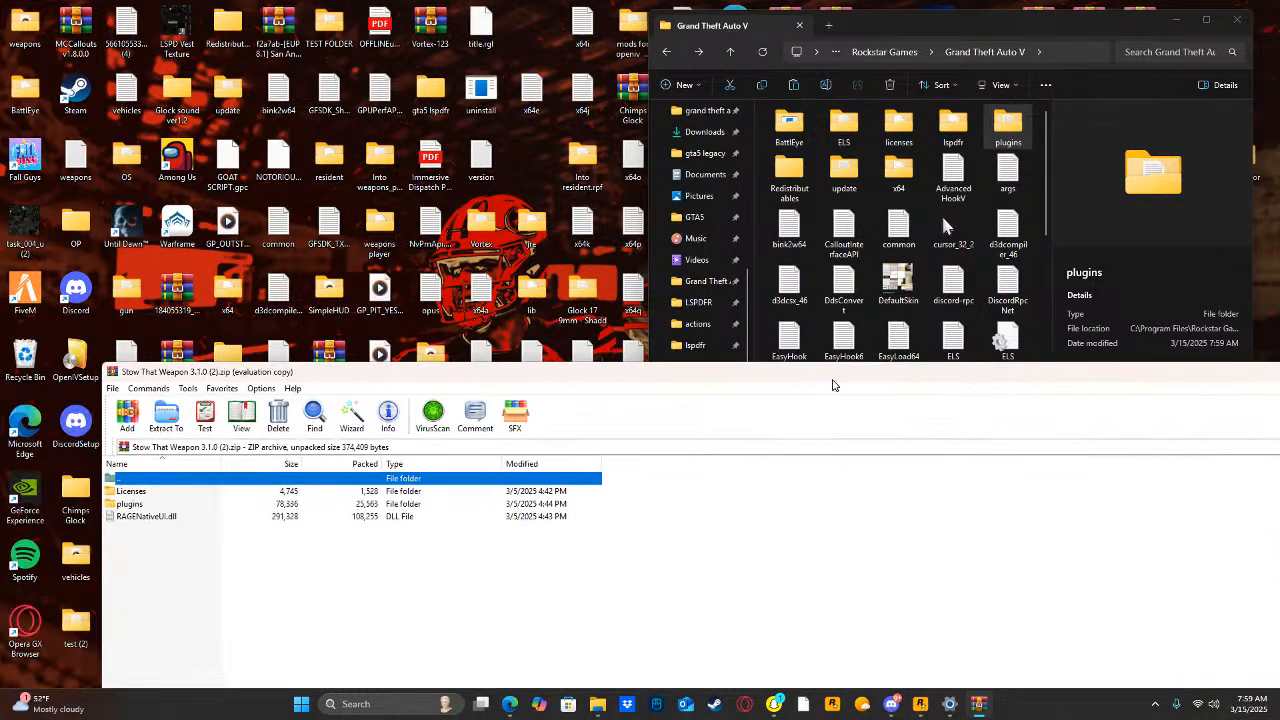
{"action": "left_click", "coordinate": [806, 634]}
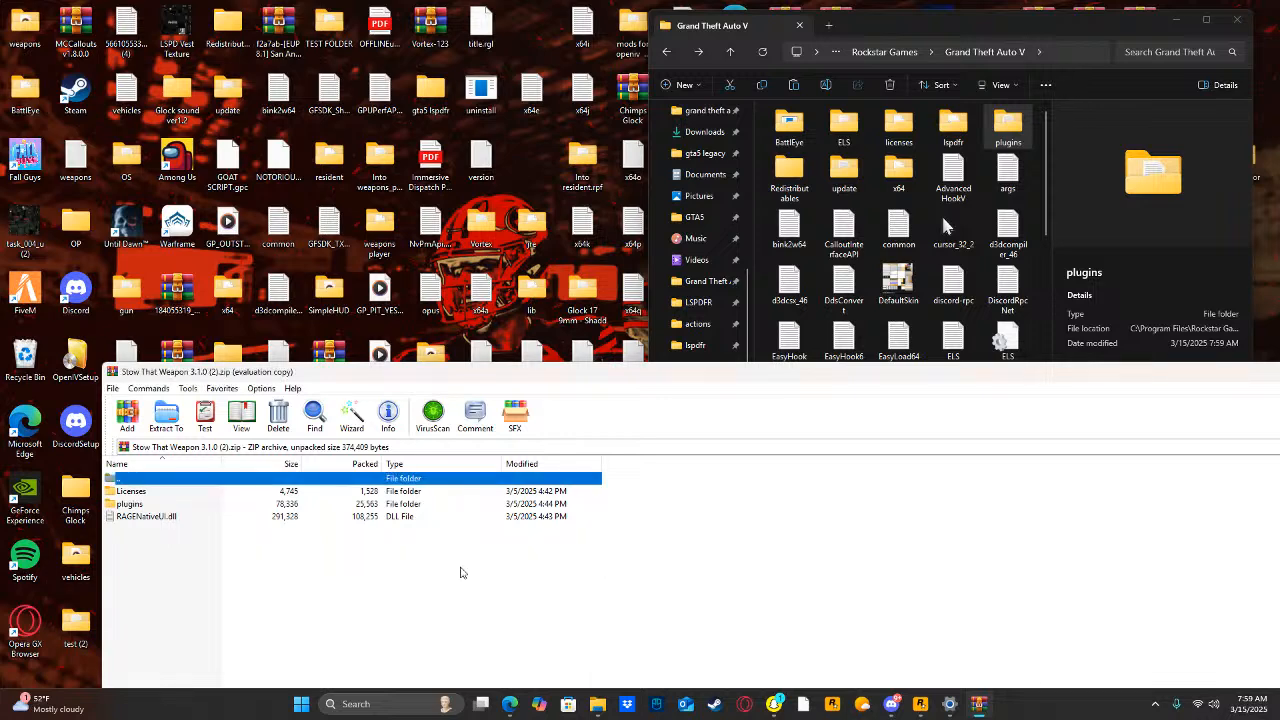
Extract Stow That Weapon's plugins folder into the game folder, granting administrator permission for all current items, and close the archive.
{"action": "left_click_drag", "start_coordinate": [175, 505], "coordinate": [908, 343]}
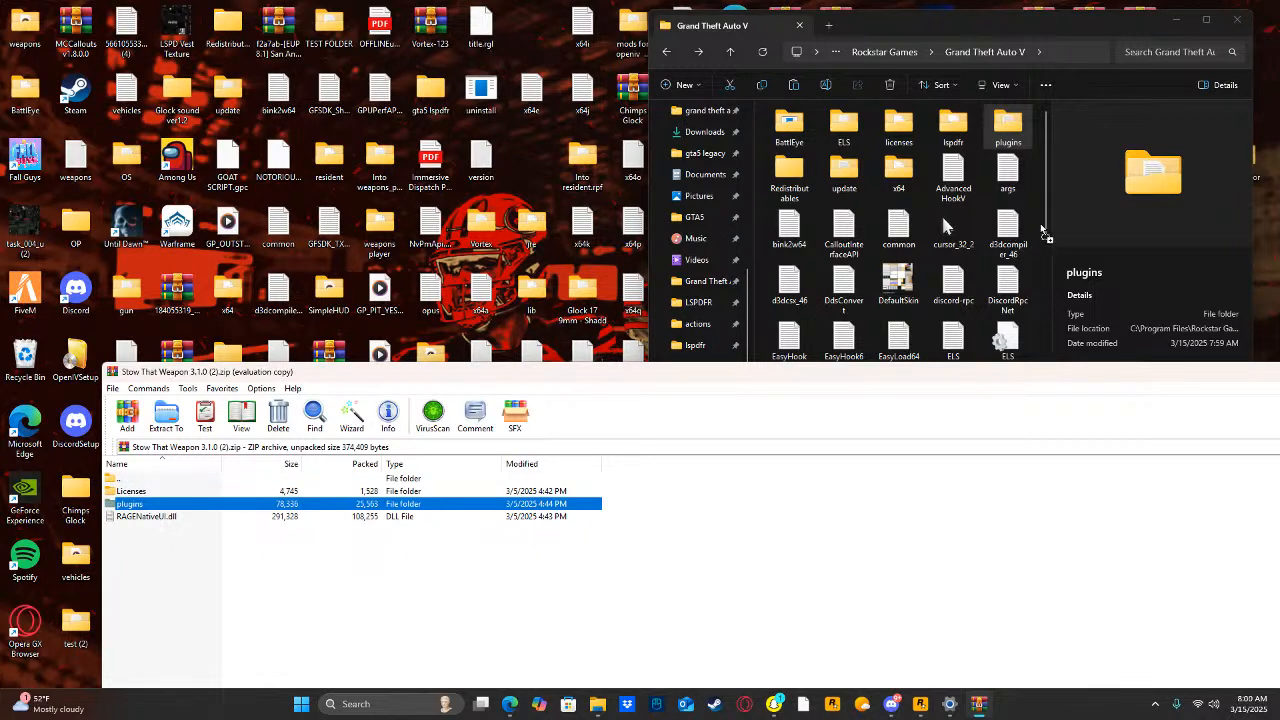
{"action": "left_click_drag", "start_coordinate": [1036, 213], "coordinate": [1036, 215]}
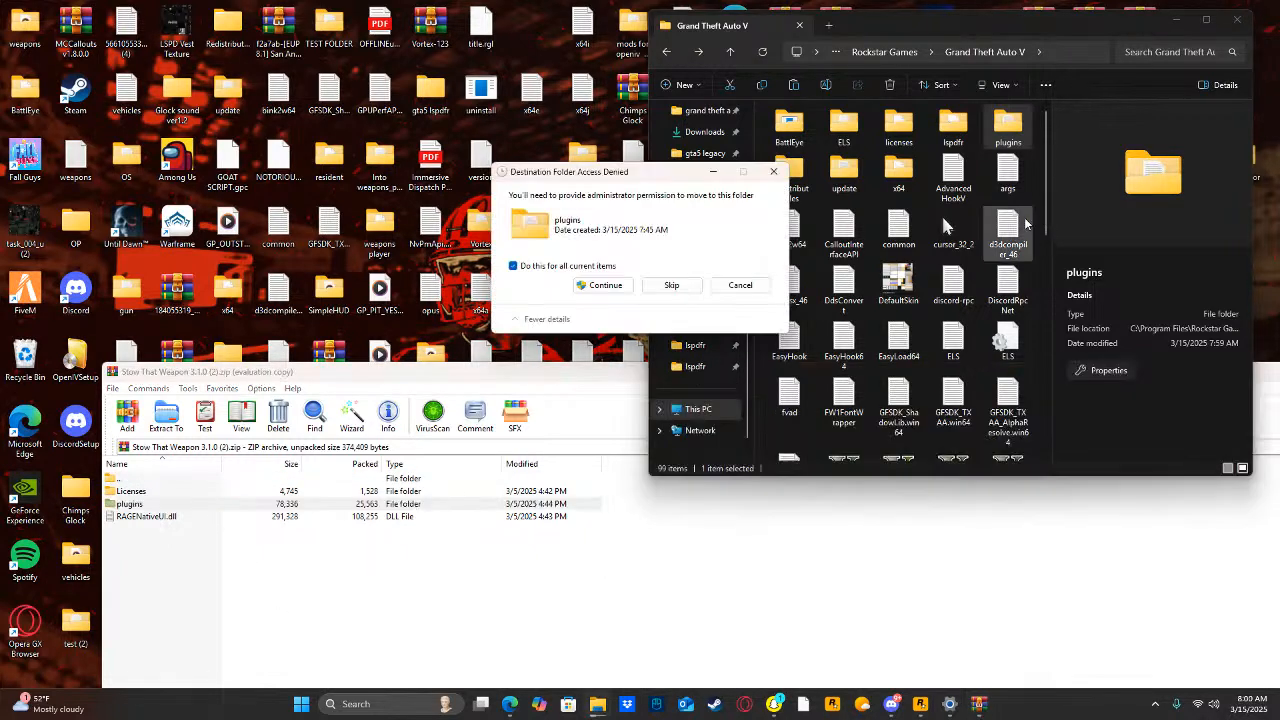
{"action": "left_click", "coordinate": [603, 288]}
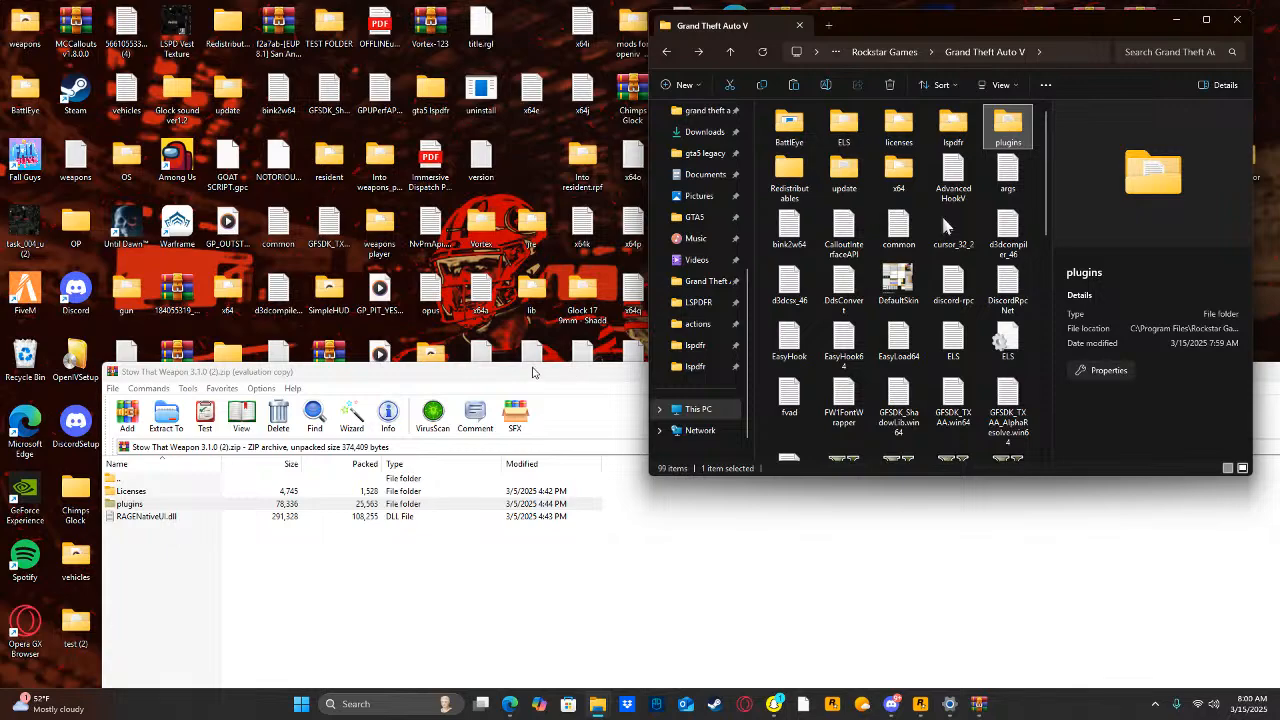
{"action": "left_click_drag", "start_coordinate": [533, 370], "coordinate": [306, 375]}
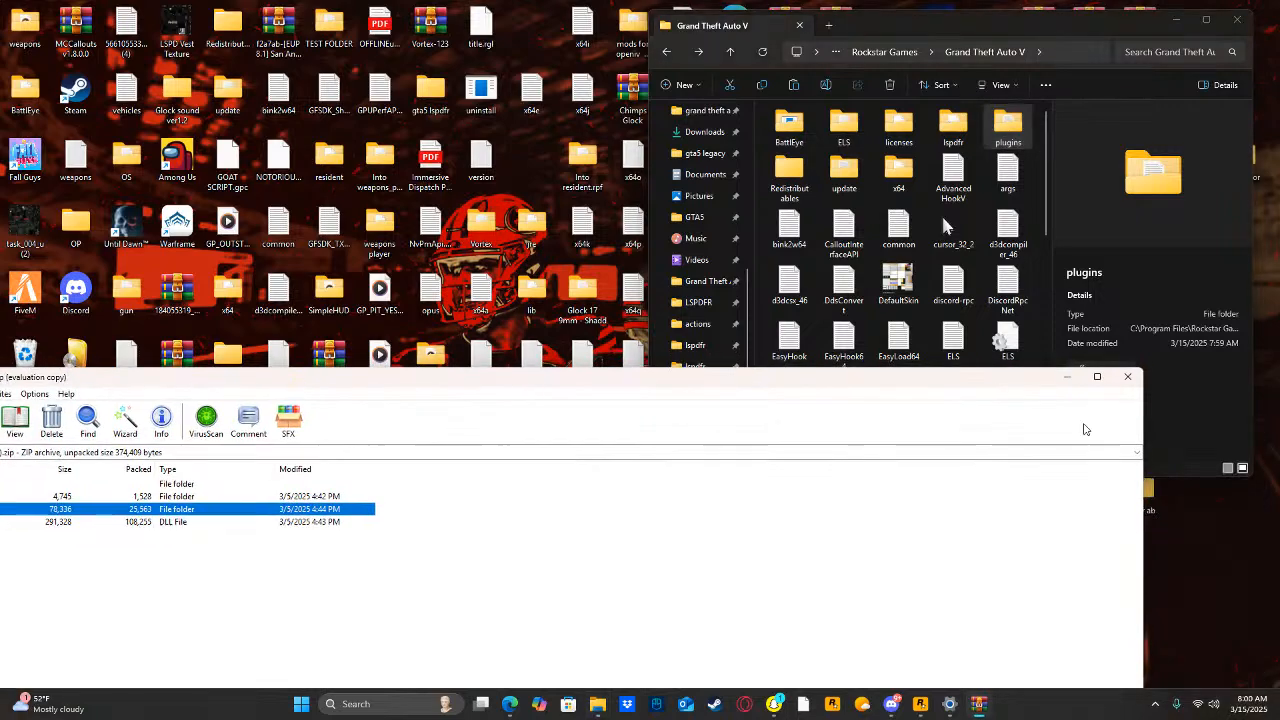
{"action": "left_click", "coordinate": [1127, 378]}
Show the "plugins for lspdfr" window beside the Grand Theft Auto V folder and open its LSPDFR subfolder.
{"action": "left_click", "coordinate": [1237, 19]}
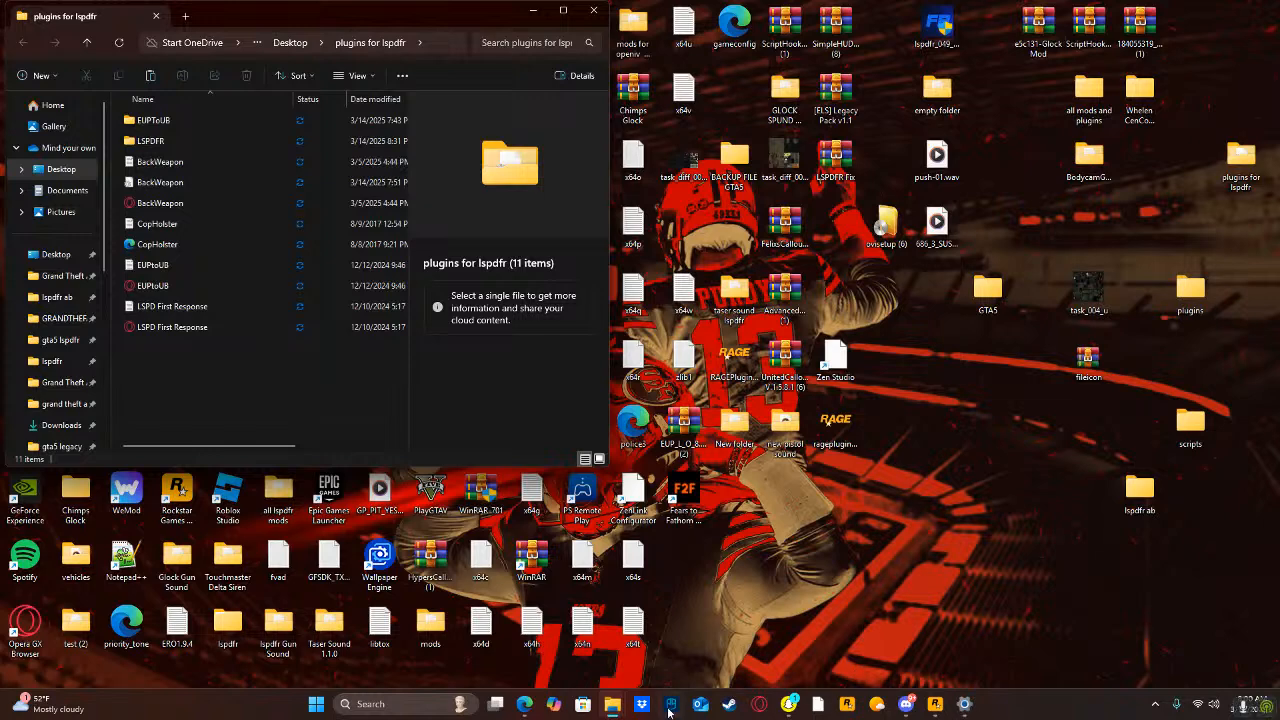
{"action": "left_click", "coordinate": [604, 706]}
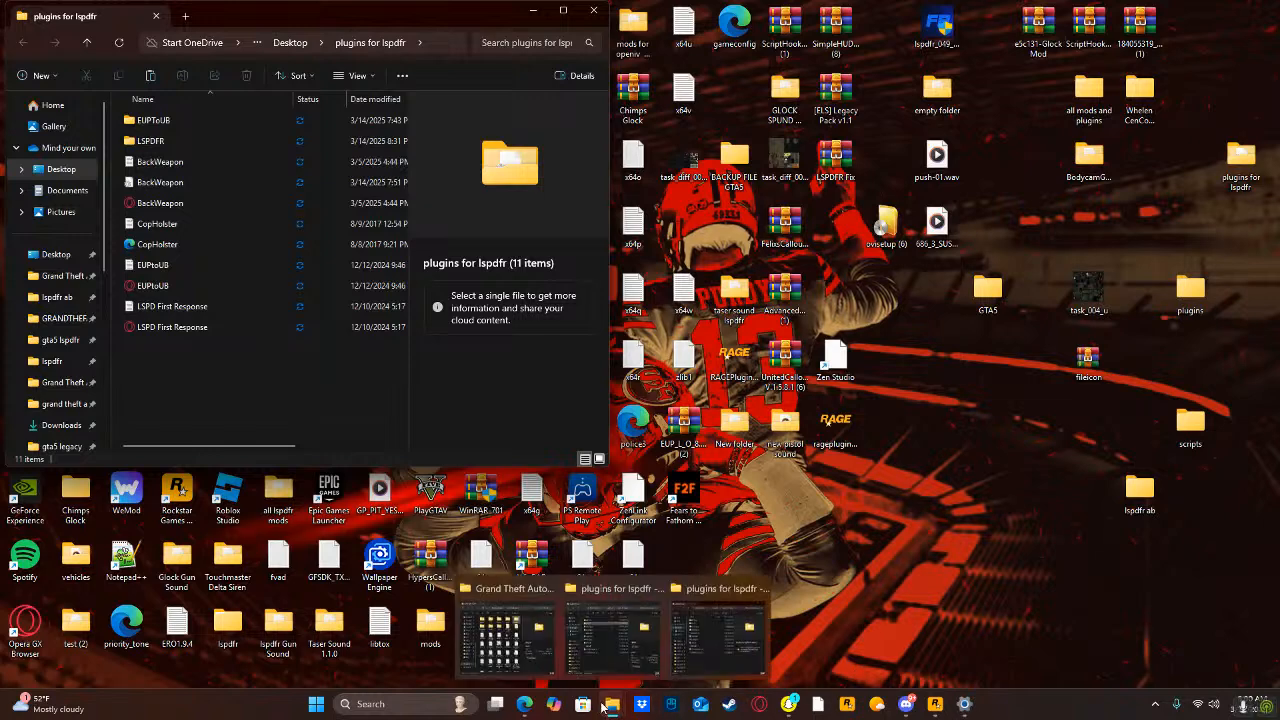
{"action": "left_click", "coordinate": [702, 652]}
{"action": "mouse_move", "coordinate": [620, 705]}
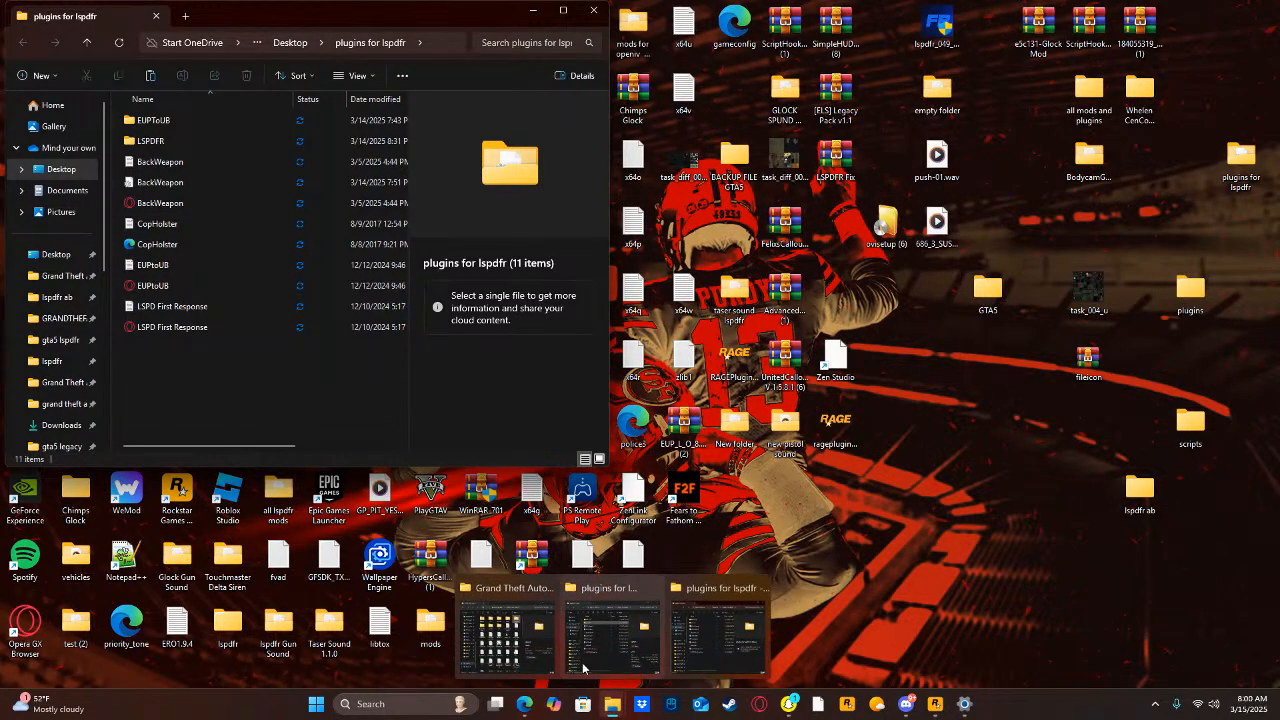
{"action": "left_click", "coordinate": [548, 635]}
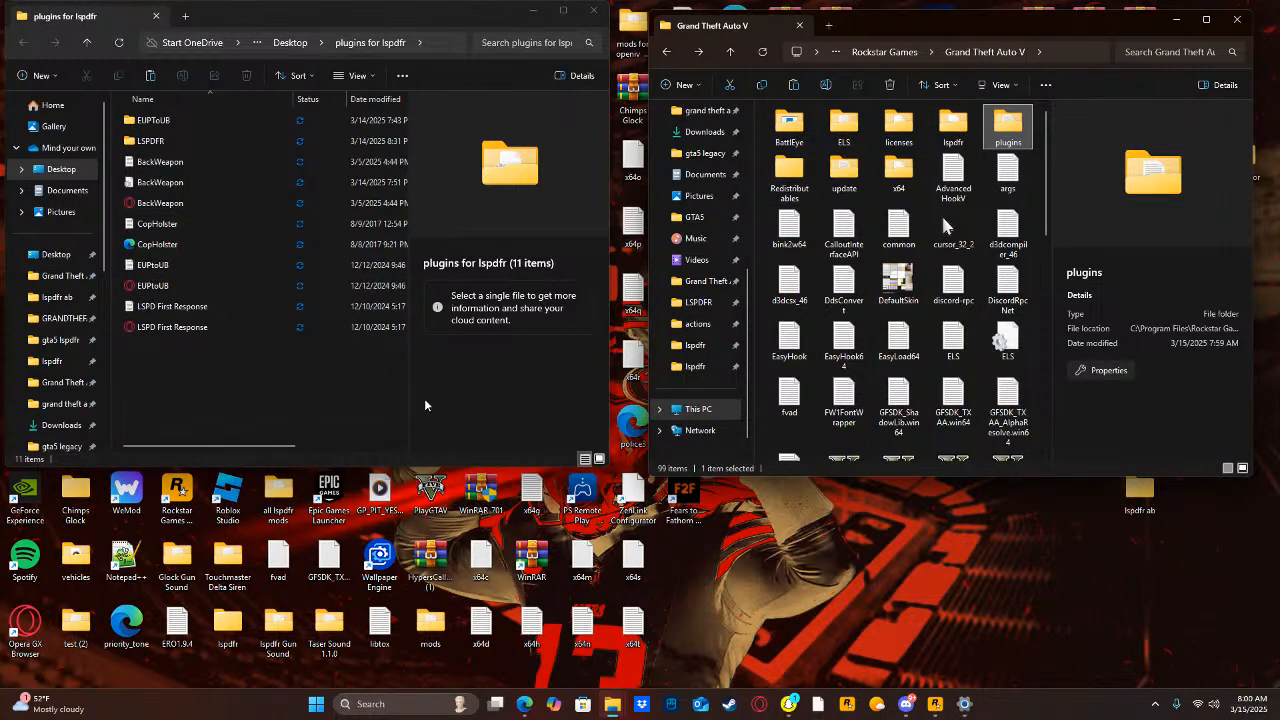
{"action": "double_click", "coordinate": [158, 143]}
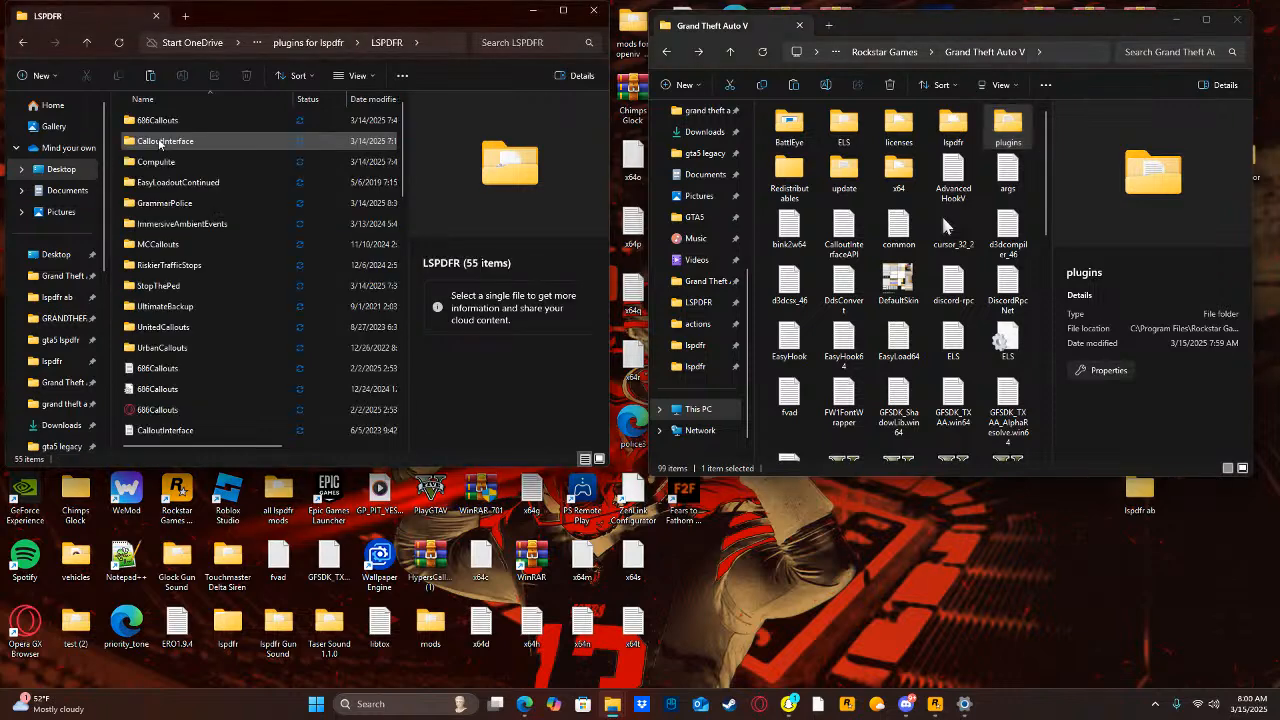
Search the computer for "686", open 686 Callouts v2.1.0.1.zip and enter its 686 Callouts v2.1.0.1 folder.
{"action": "left_click", "coordinate": [386, 704]}
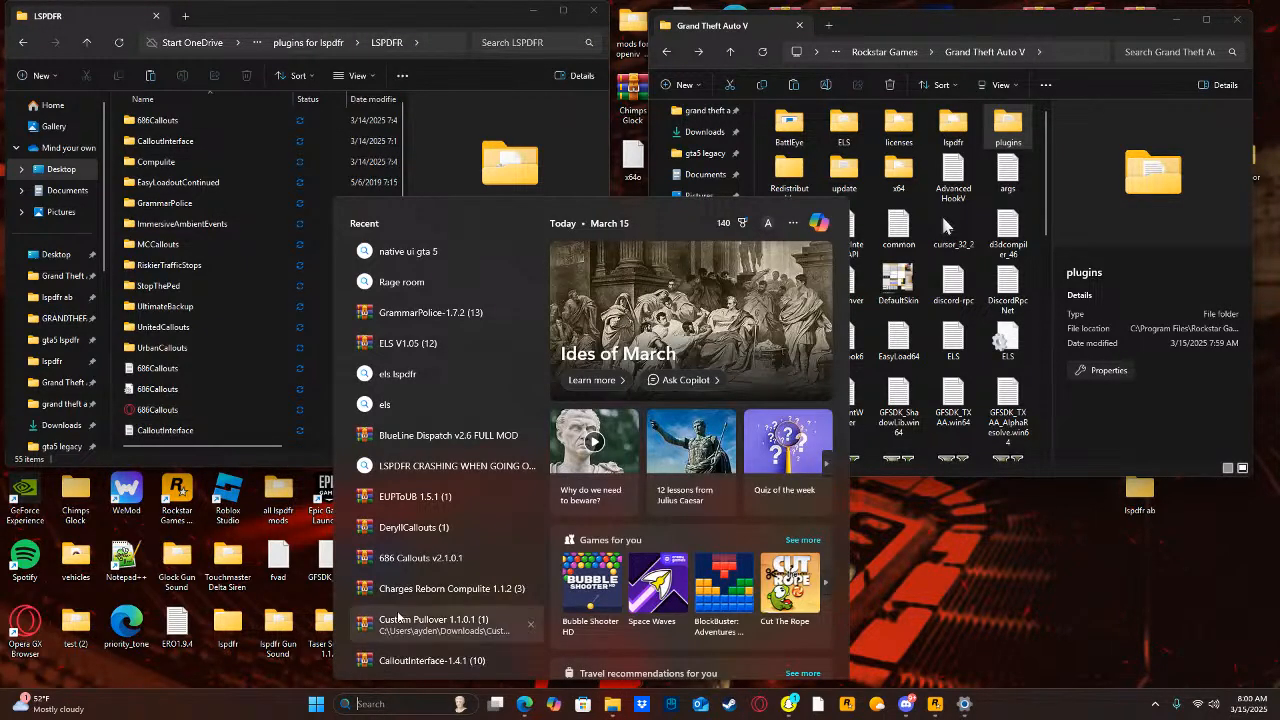
{"action": "type", "text": "686 Callouts v2.1.0.1"}
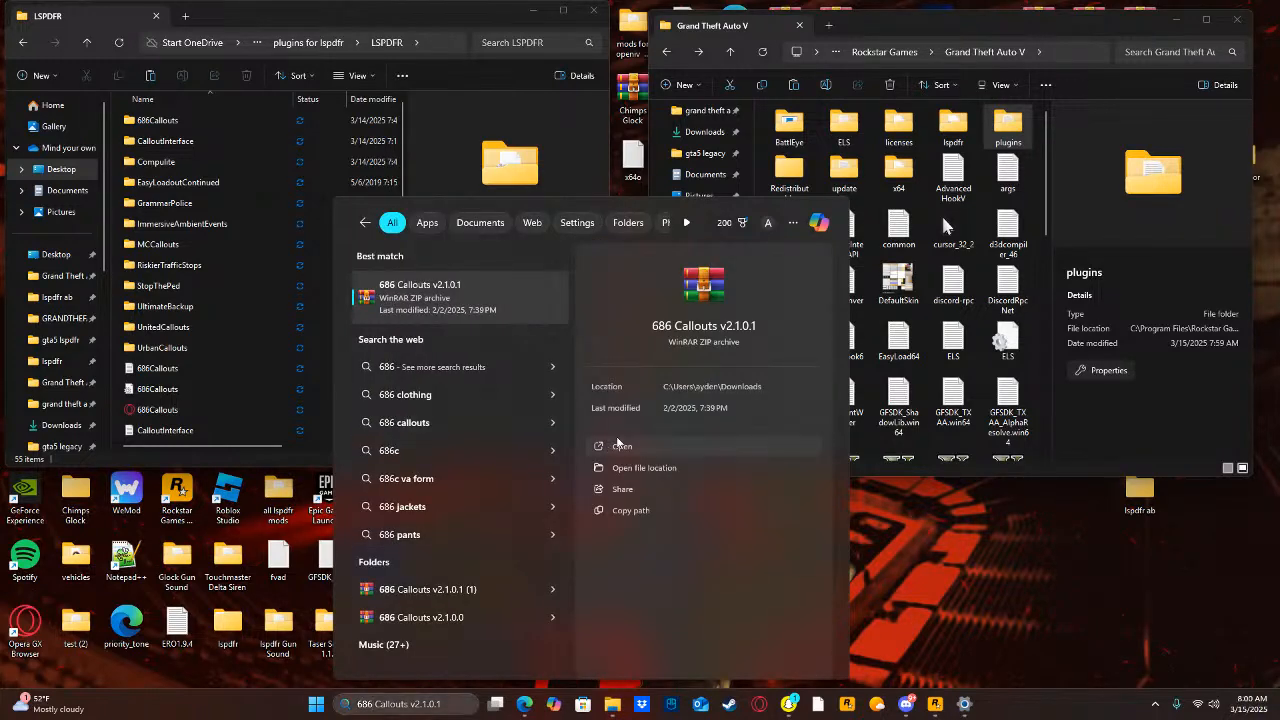
{"action": "key", "text": "Return"}
{"action": "left_click_drag", "start_coordinate": [659, 377], "coordinate": [879, 405]}
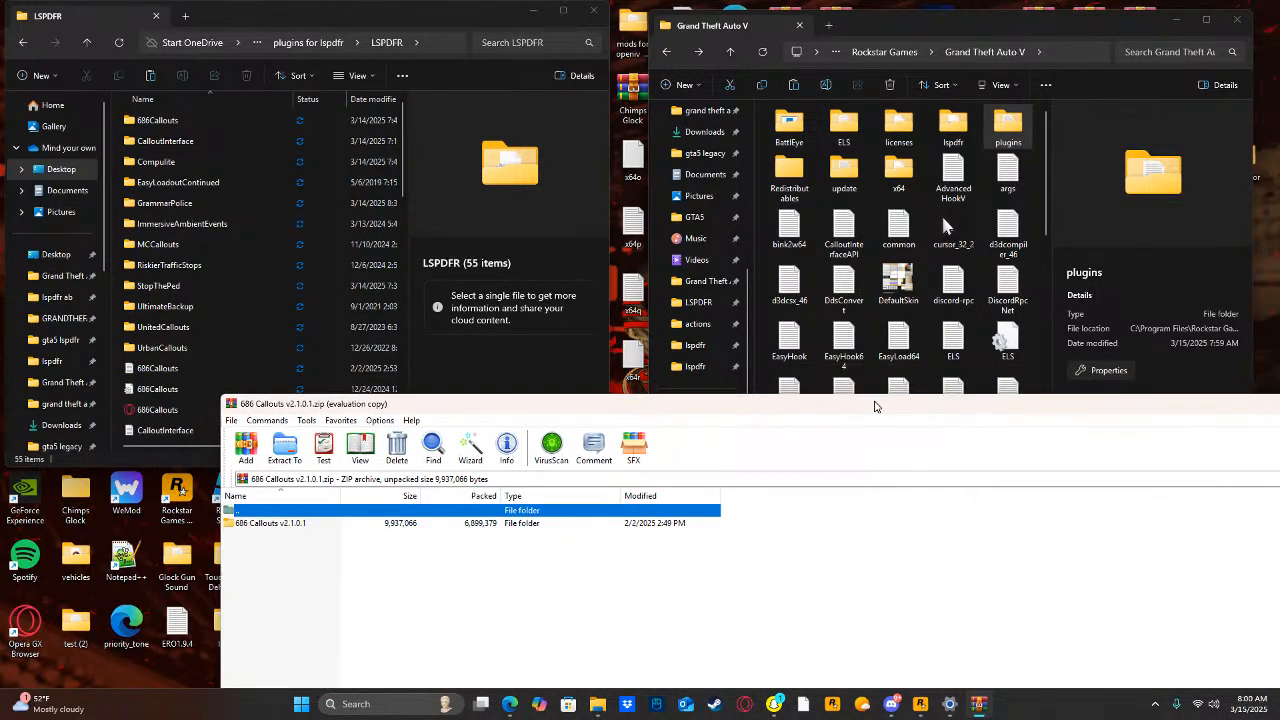
{"action": "left_click", "coordinate": [926, 632]}
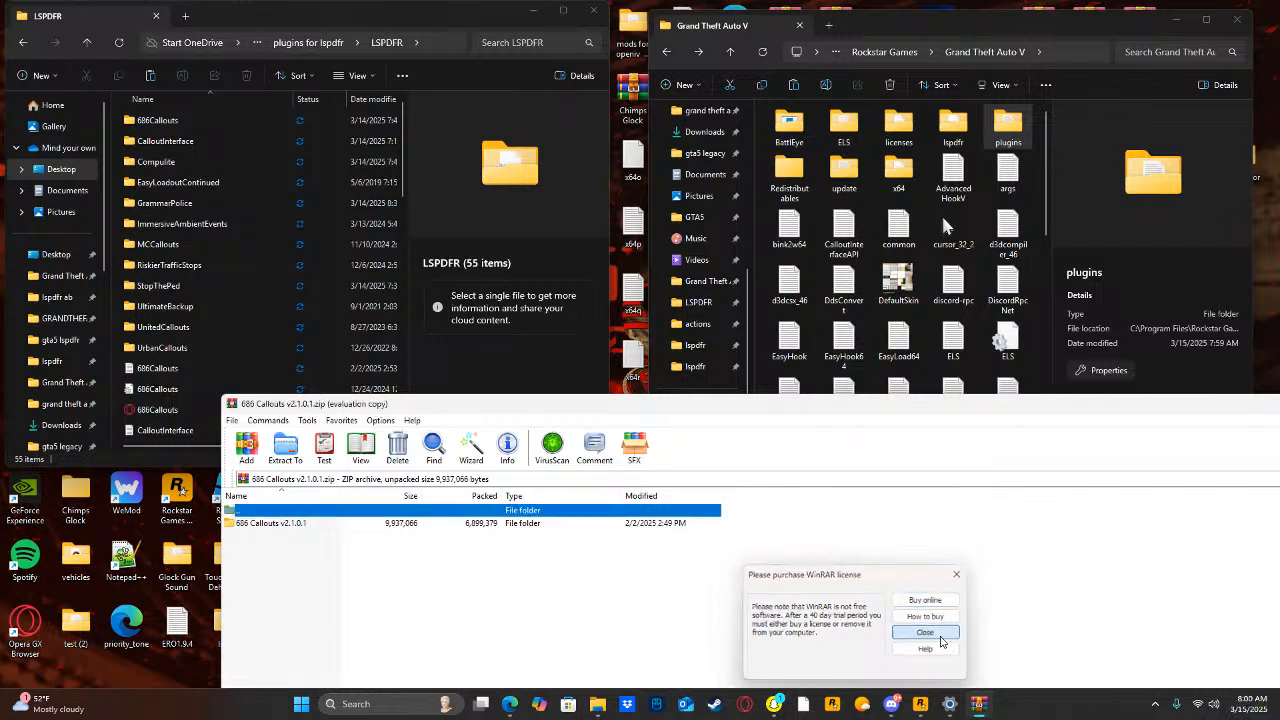
{"action": "double_click", "coordinate": [300, 524]}
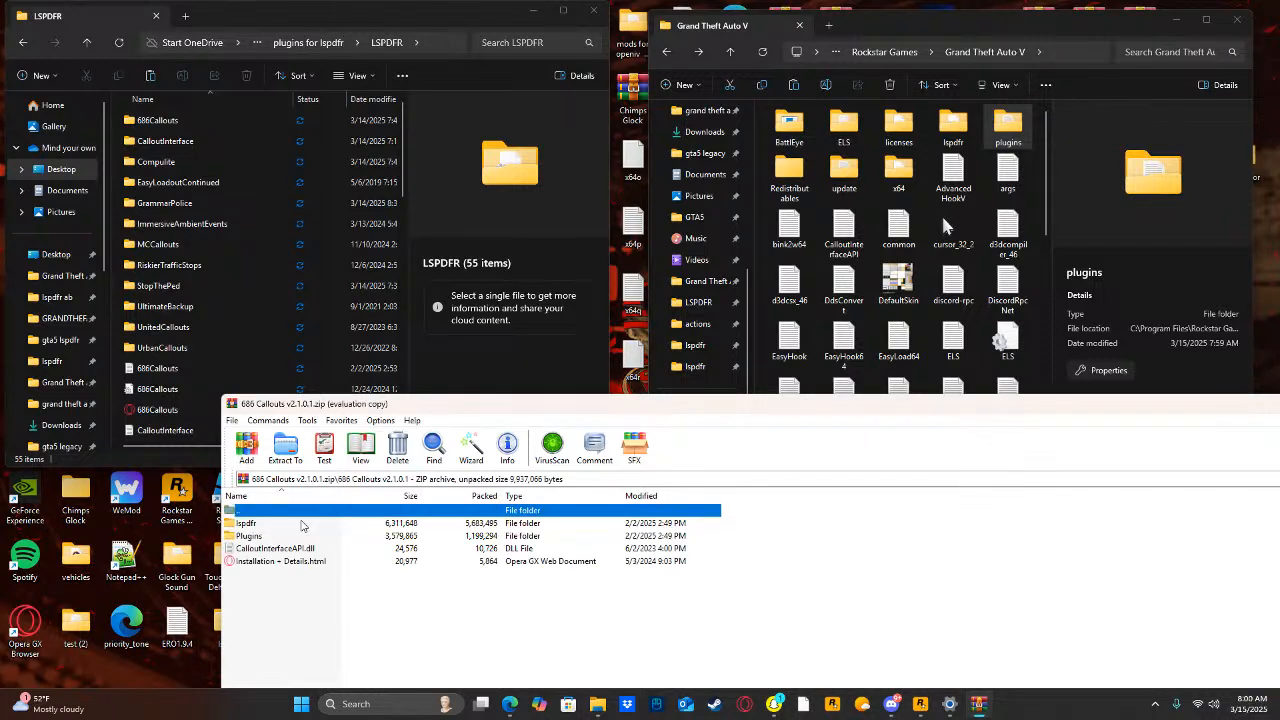
Extract the lspdfr and Plugins folders from the 686 Callouts archive into the game folder, granting administrator permission, and close the archive.
{"action": "left_click_drag", "start_coordinate": [737, 511], "coordinate": [708, 538]}
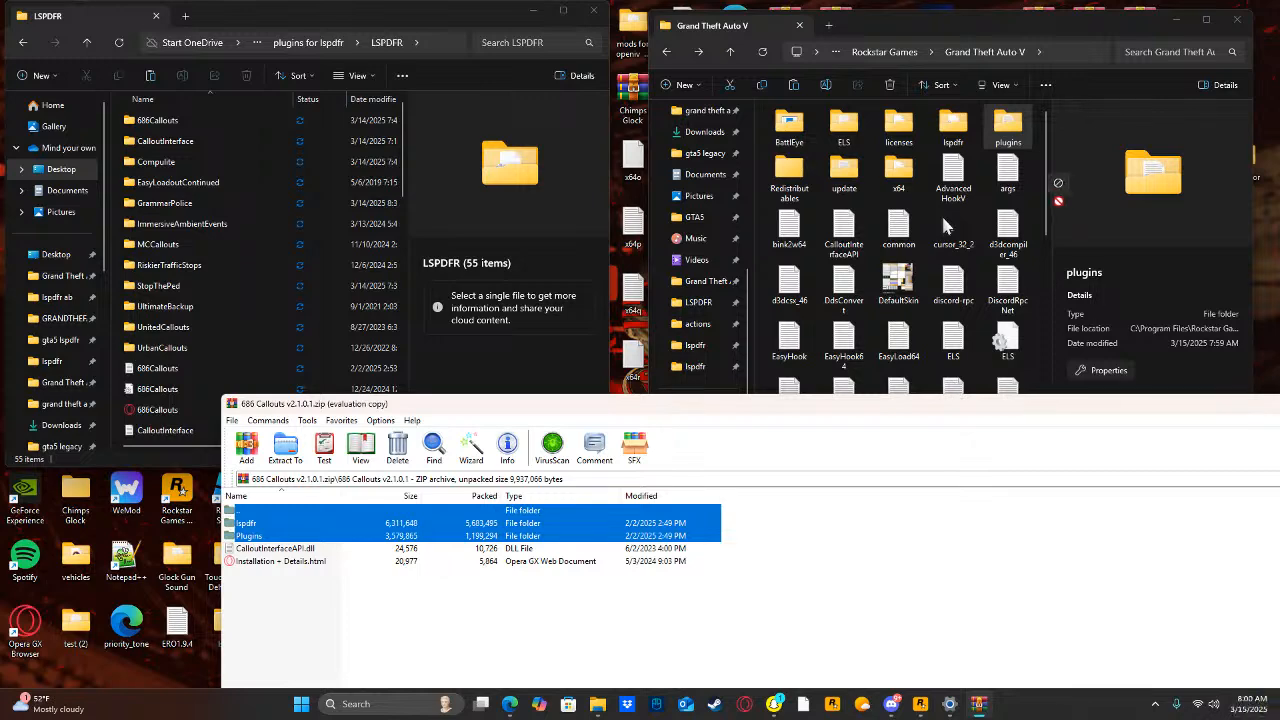
{"action": "left_click_drag", "start_coordinate": [1035, 190], "coordinate": [1035, 190]}
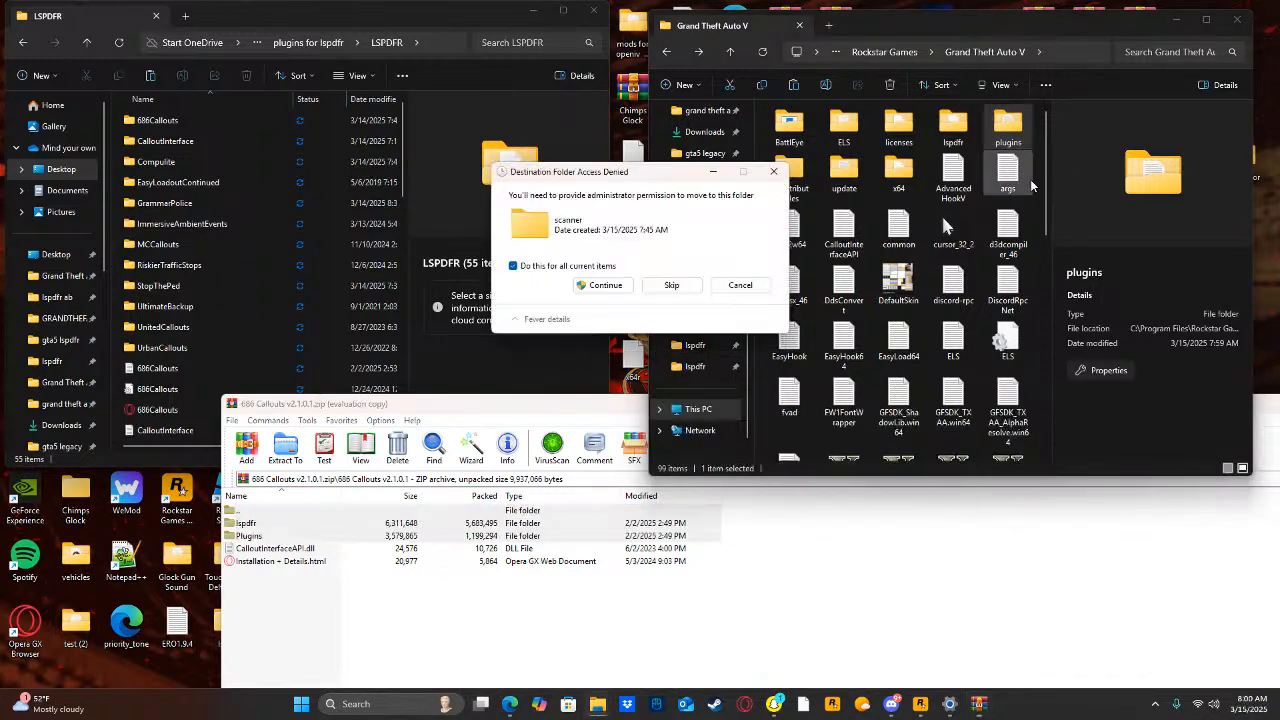
{"action": "left_click", "coordinate": [603, 286]}
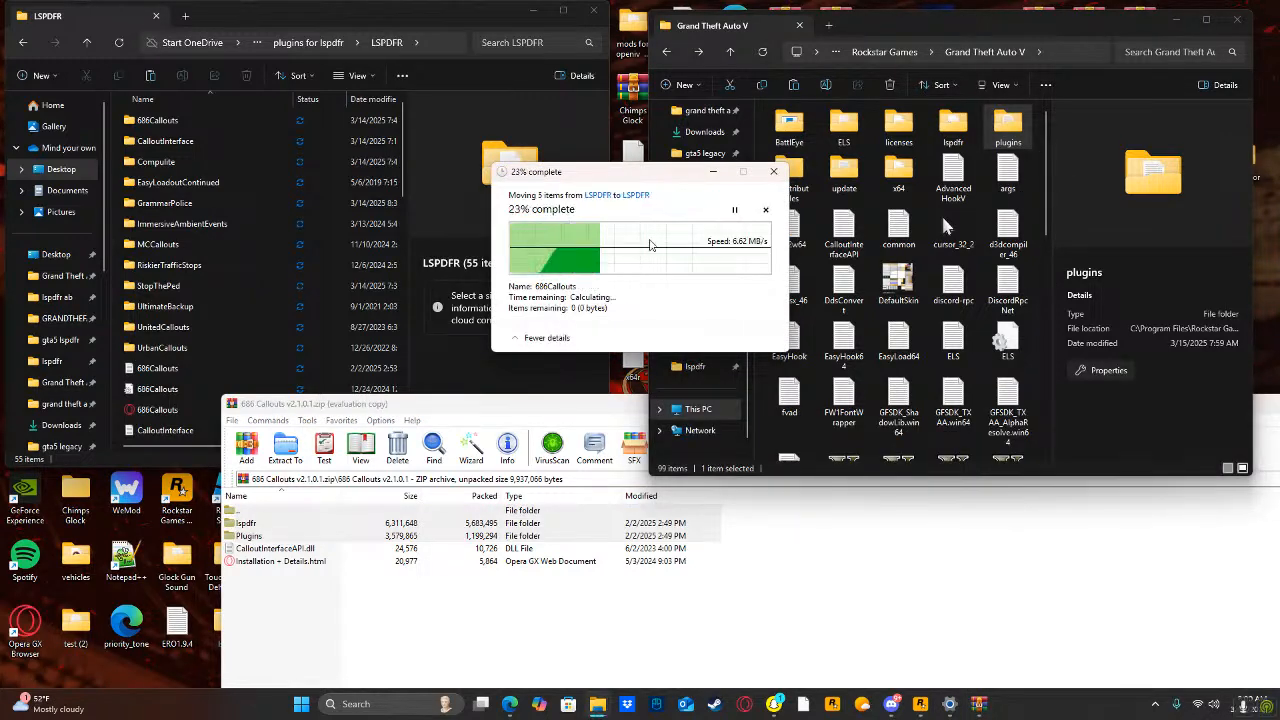
{"action": "left_click_drag", "start_coordinate": [485, 418], "coordinate": [200, 452]}
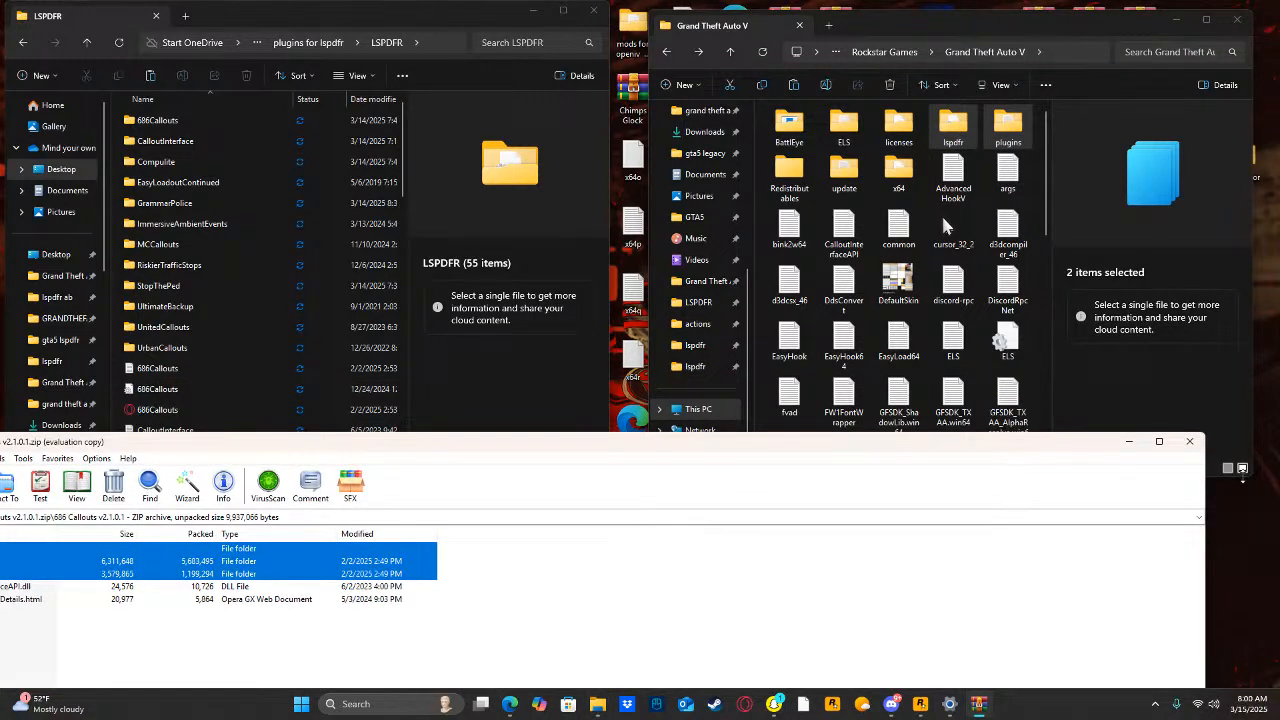
{"action": "left_click", "coordinate": [1198, 447]}
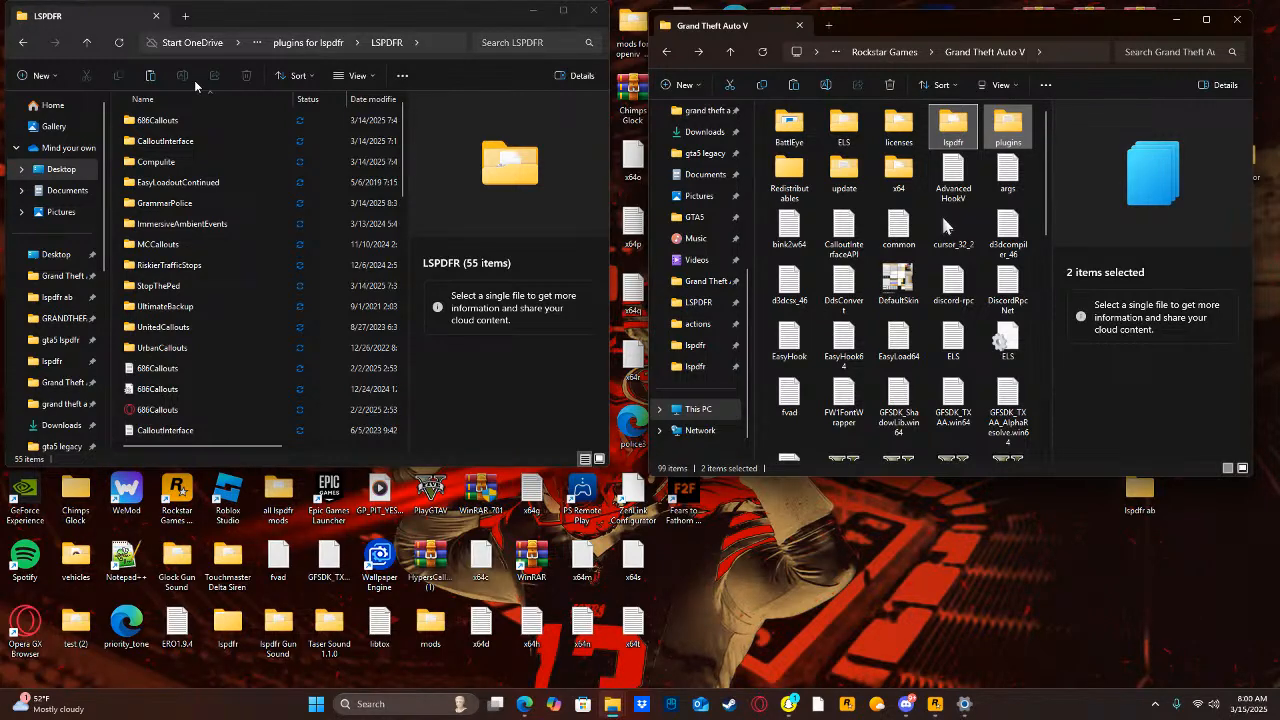
Search the computer for "call", open CalloutInterface-1.4.1 (10).zip, dismiss the purchase reminder and bring the game folder window forward.
{"action": "left_click", "coordinate": [389, 699]}
{"action": "type", "text": "ca"}
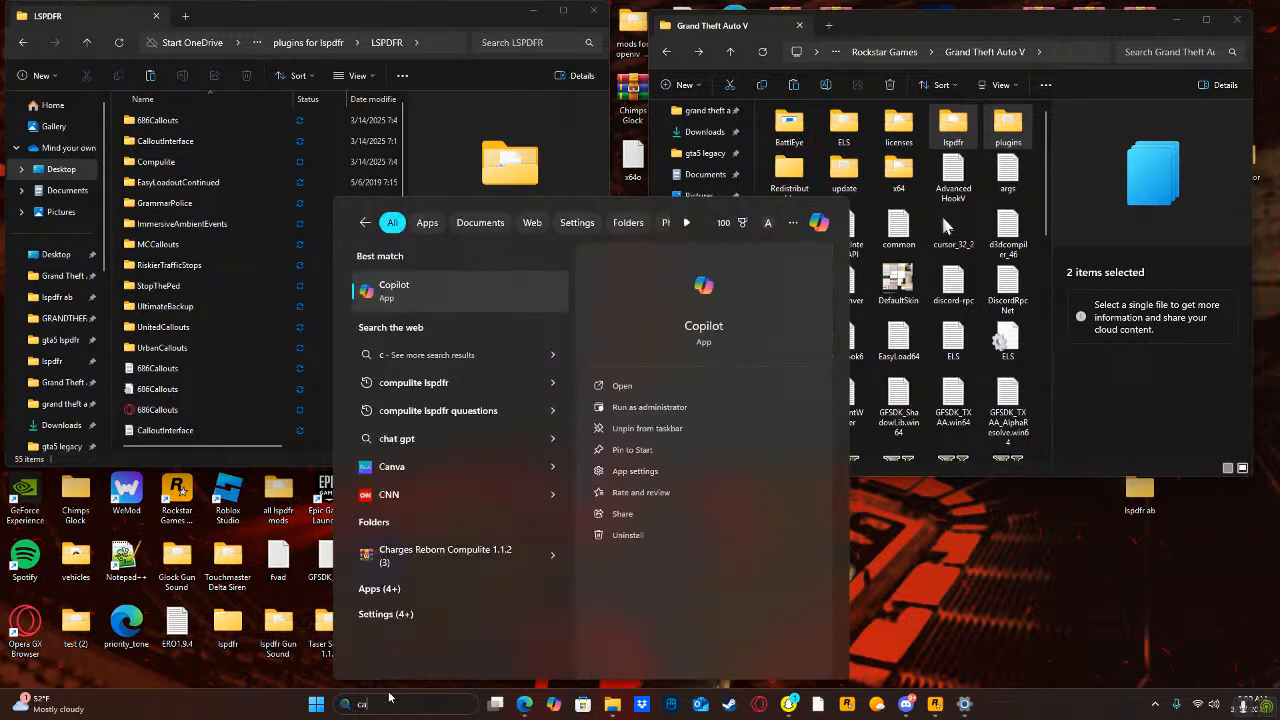
{"action": "type", "text": "lloutInterface-1.4.1 (10"}
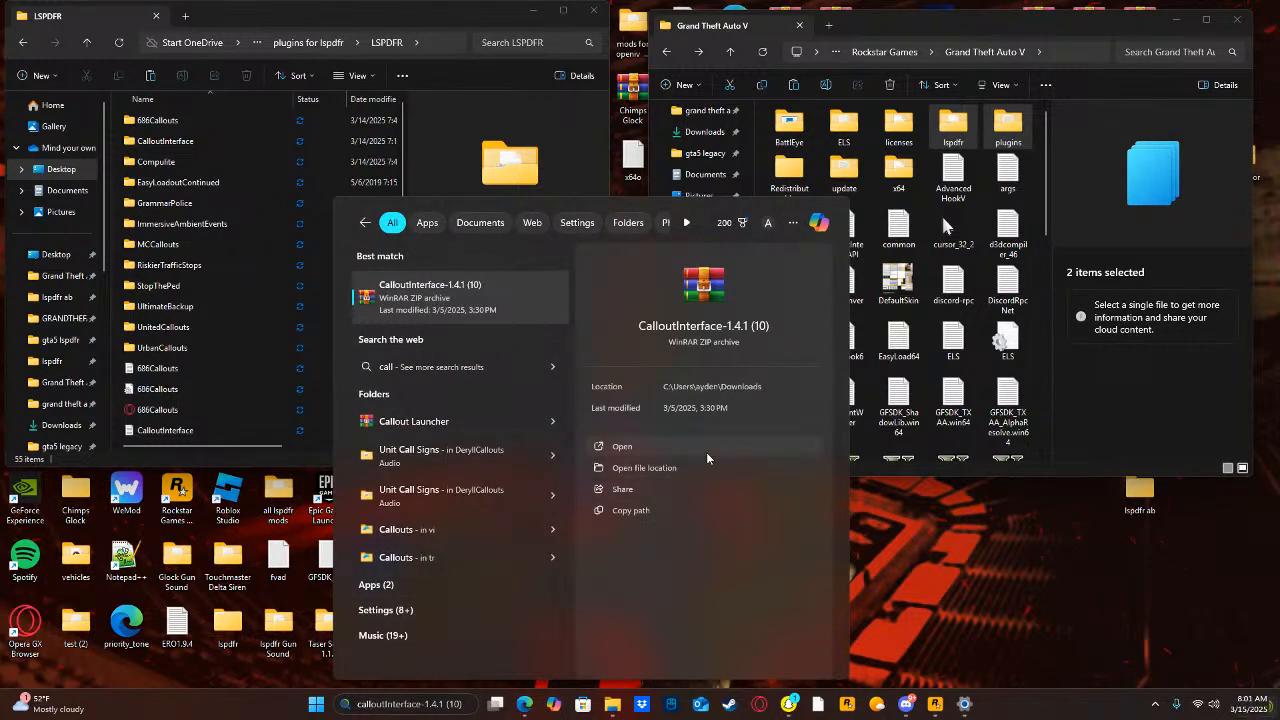
{"action": "left_click", "coordinate": [706, 450]}
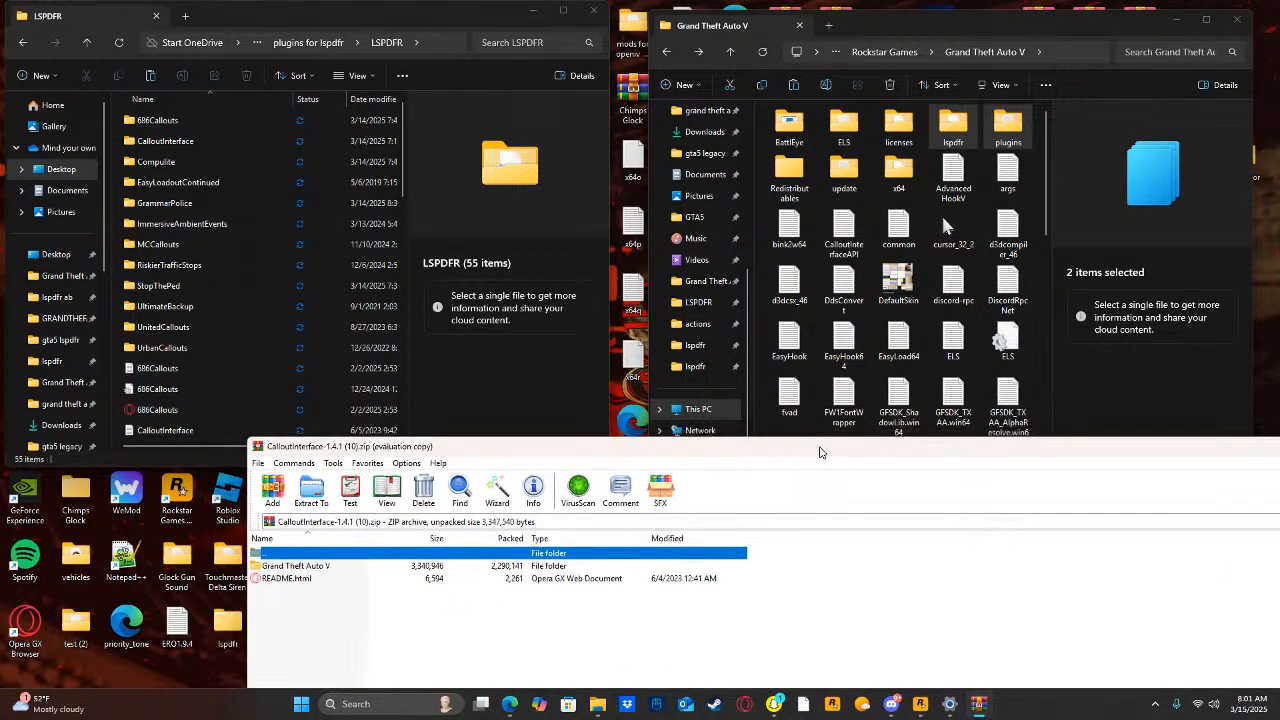
{"action": "left_click", "coordinate": [950, 632]}
{"action": "left_click_drag", "start_coordinate": [1039, 208], "coordinate": [1019, 271]}
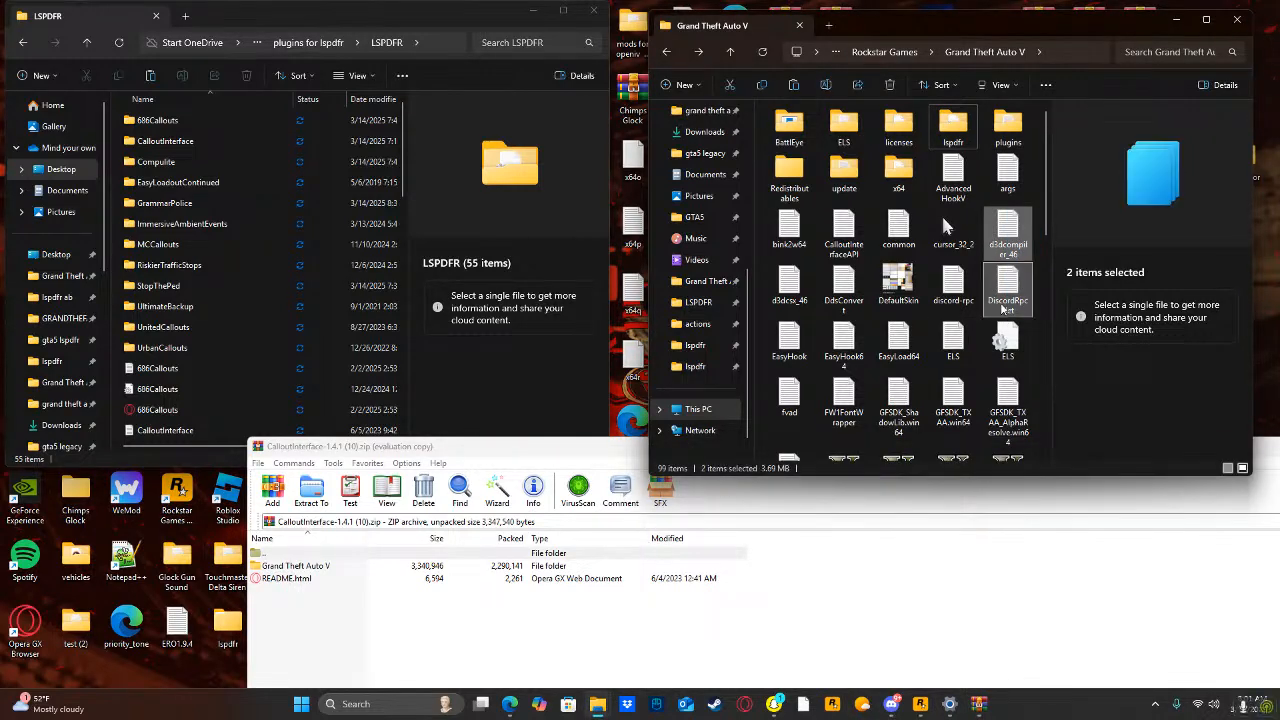
Enter the Grand Theft Auto V folder inside the CalloutInterface archive.
{"action": "left_click", "coordinate": [1037, 183]}
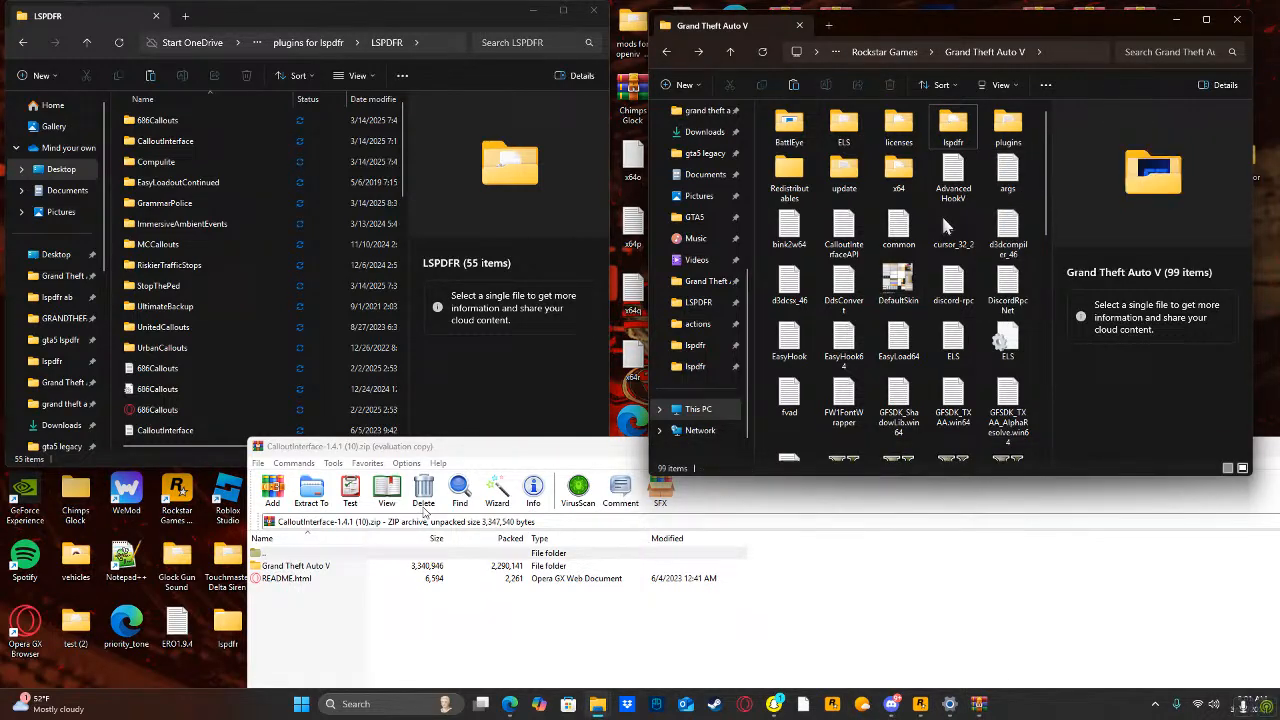
{"action": "double_click", "coordinate": [328, 566]}
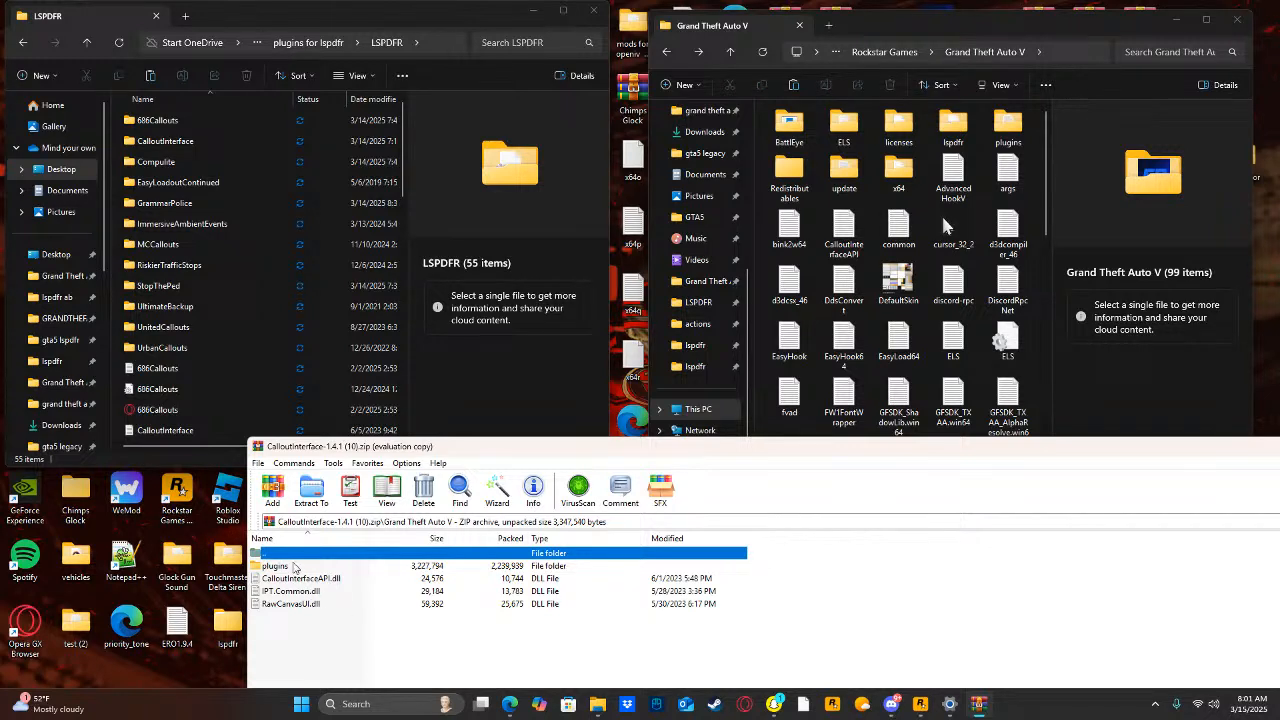
{"action": "left_click_drag", "start_coordinate": [293, 567], "coordinate": [626, 432]}
{"action": "left_click_drag", "start_coordinate": [1040, 222], "coordinate": [1040, 224]}
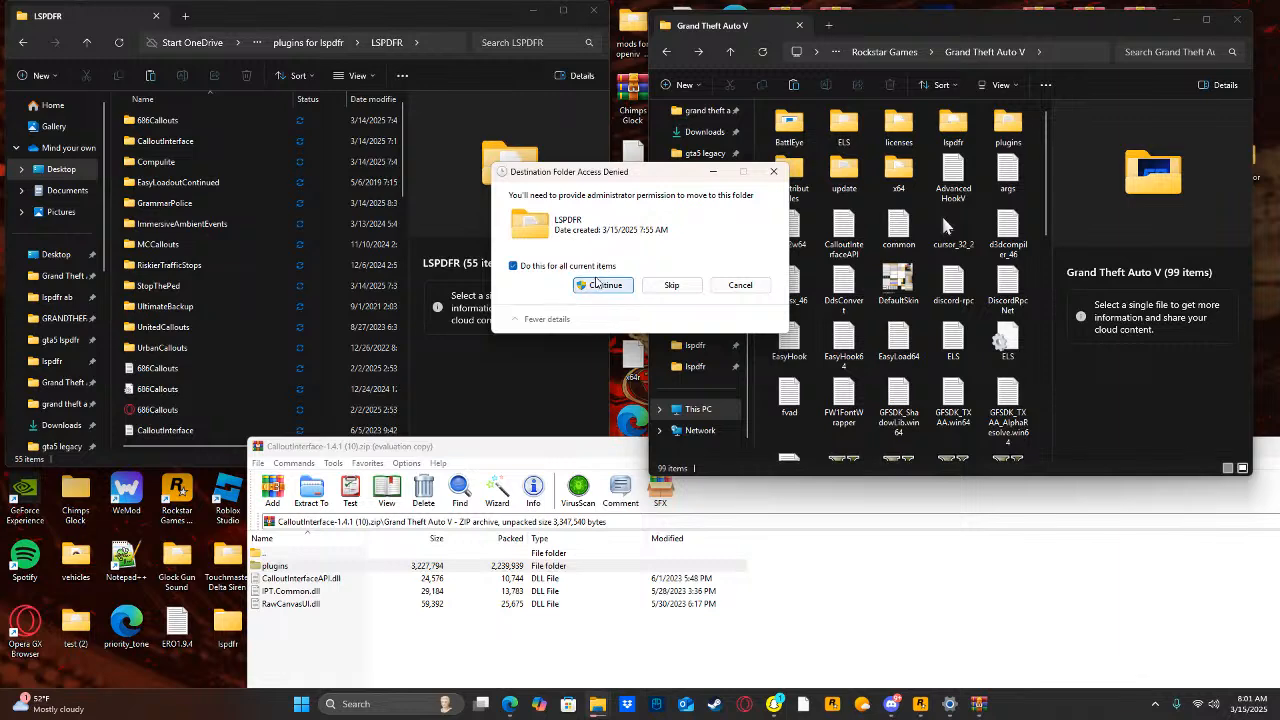
{"action": "left_click", "coordinate": [773, 173]}
{"action": "left_click", "coordinate": [1153, 51]}
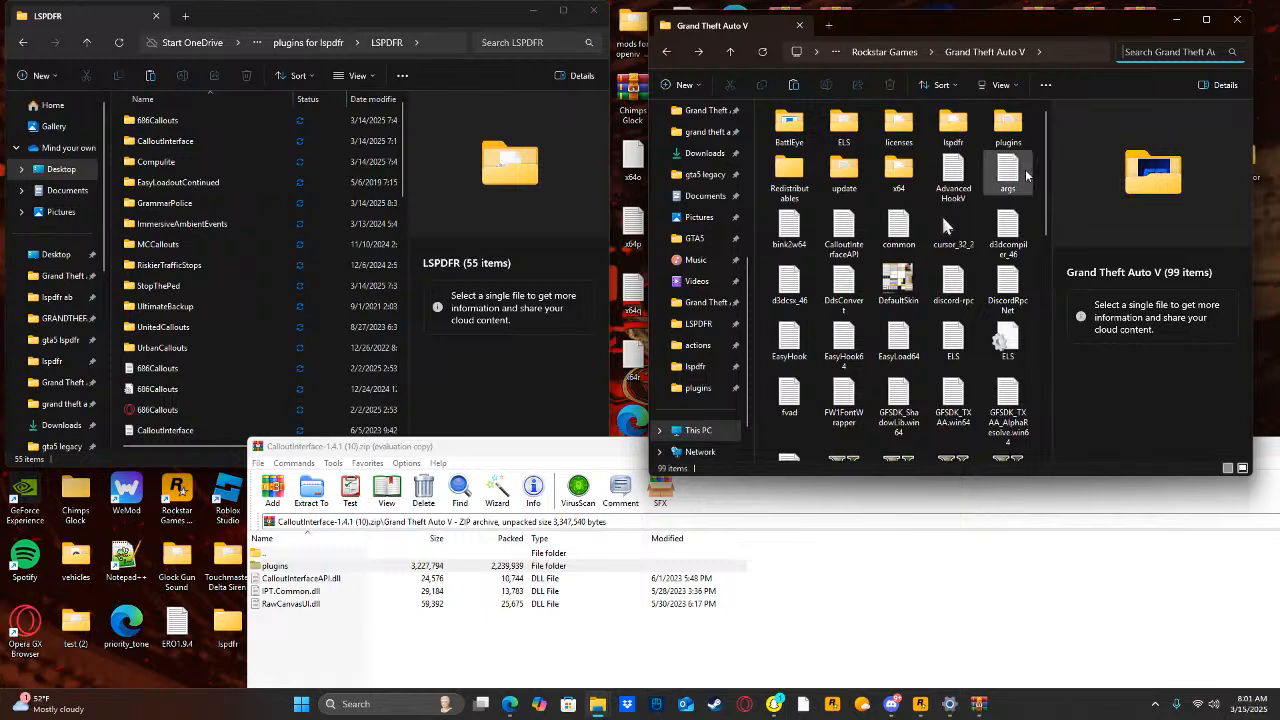
Extract the plugins folder from the CalloutInterface archive into the game folder, granting administrator permission, and close the archive.
{"action": "left_click_drag", "start_coordinate": [284, 568], "coordinate": [492, 510]}
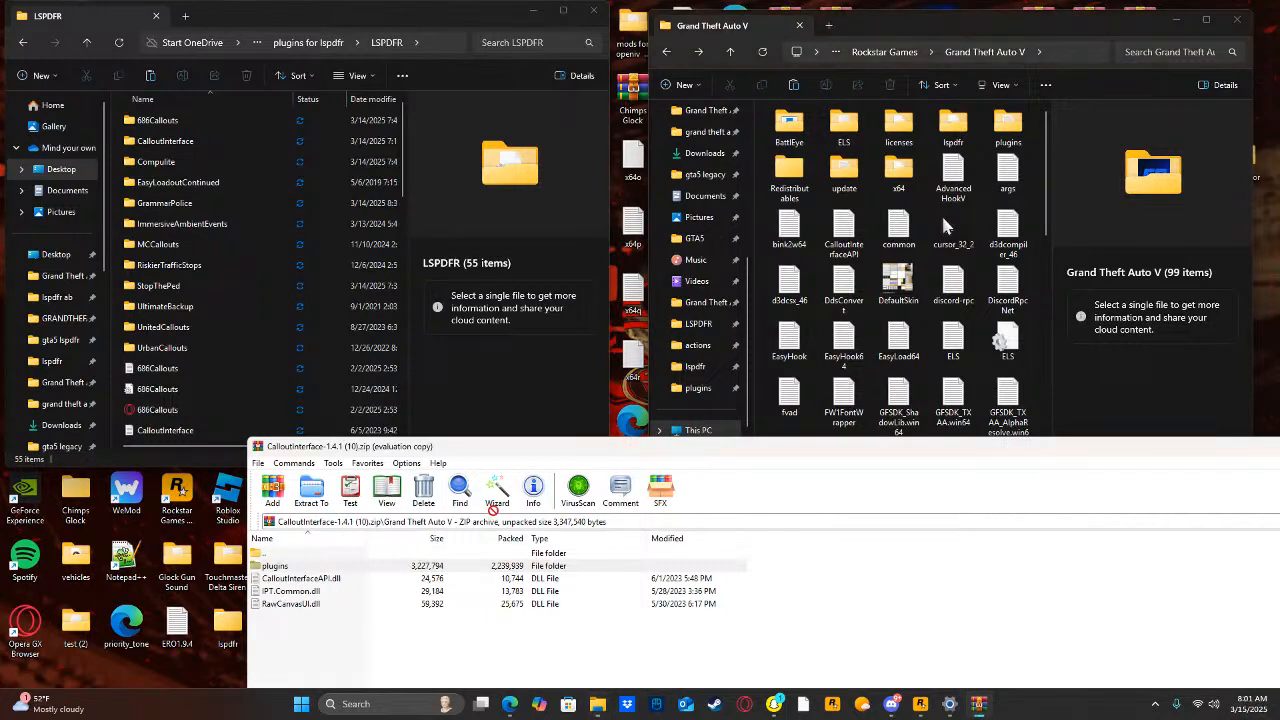
{"action": "left_click_drag", "start_coordinate": [1026, 188], "coordinate": [1026, 188]}
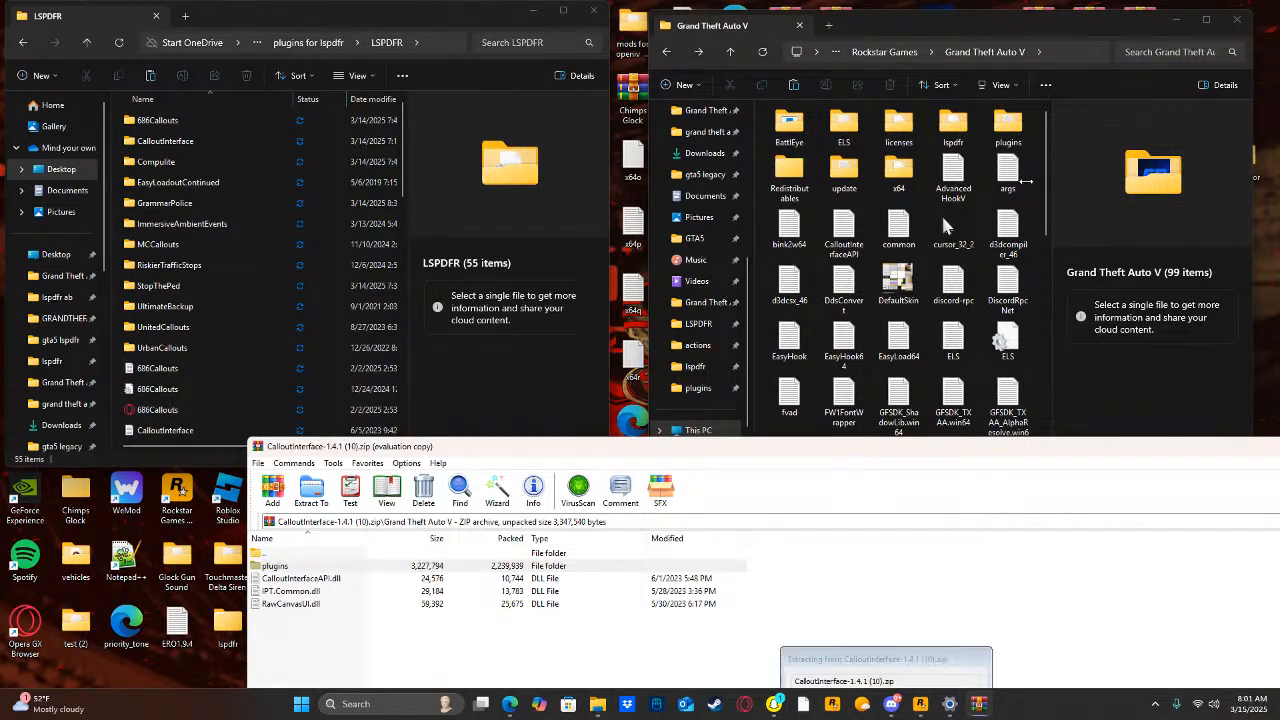
{"action": "left_click", "coordinate": [603, 285]}
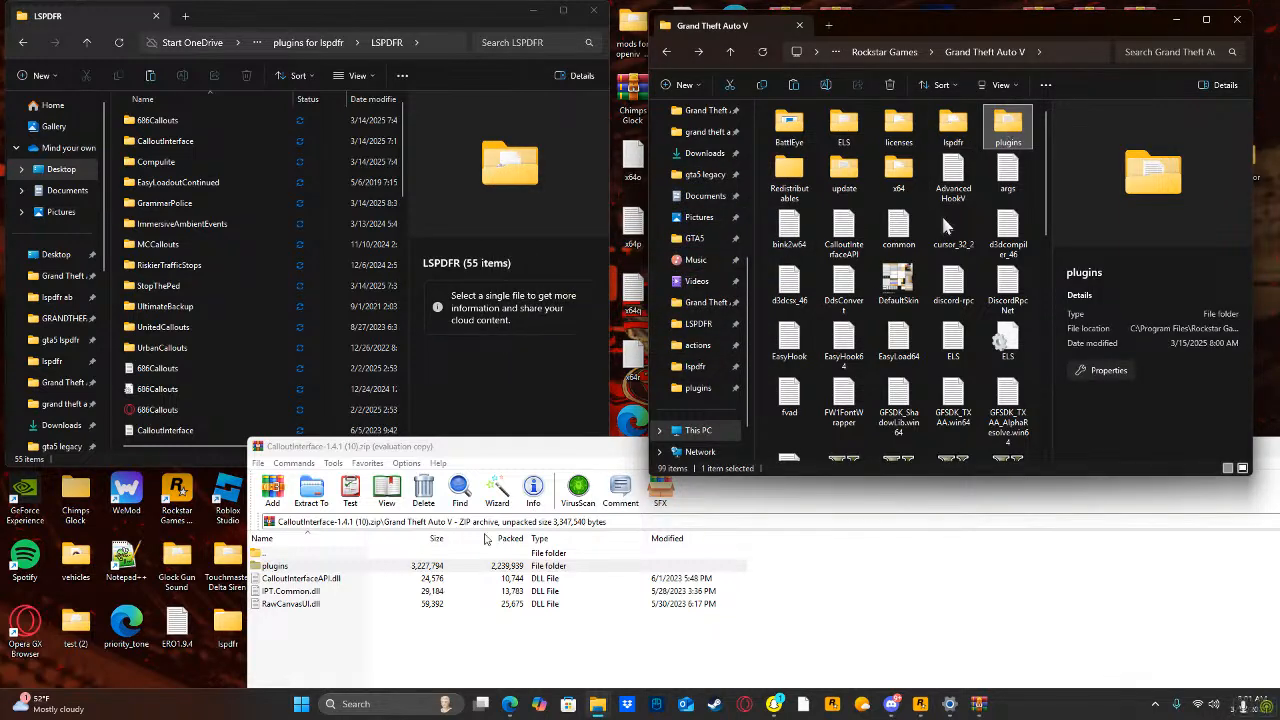
{"action": "left_click_drag", "start_coordinate": [527, 456], "coordinate": [279, 497]}
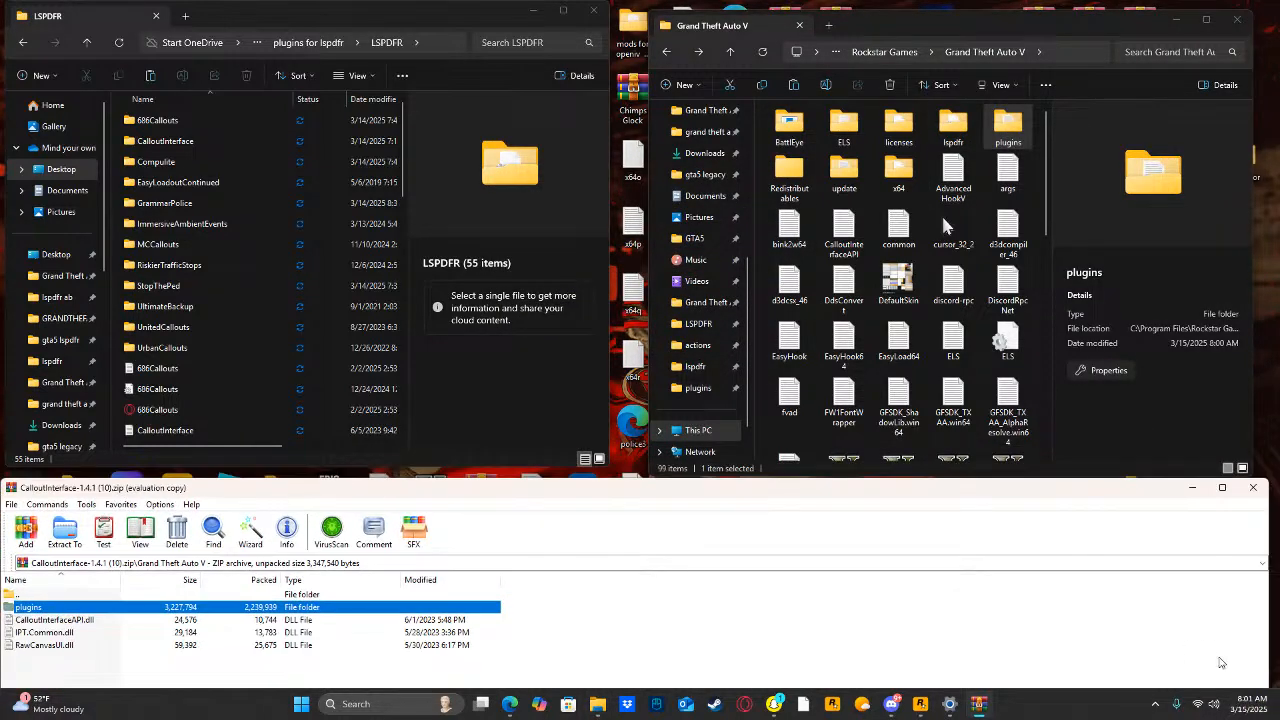
{"action": "left_click", "coordinate": [1253, 487]}
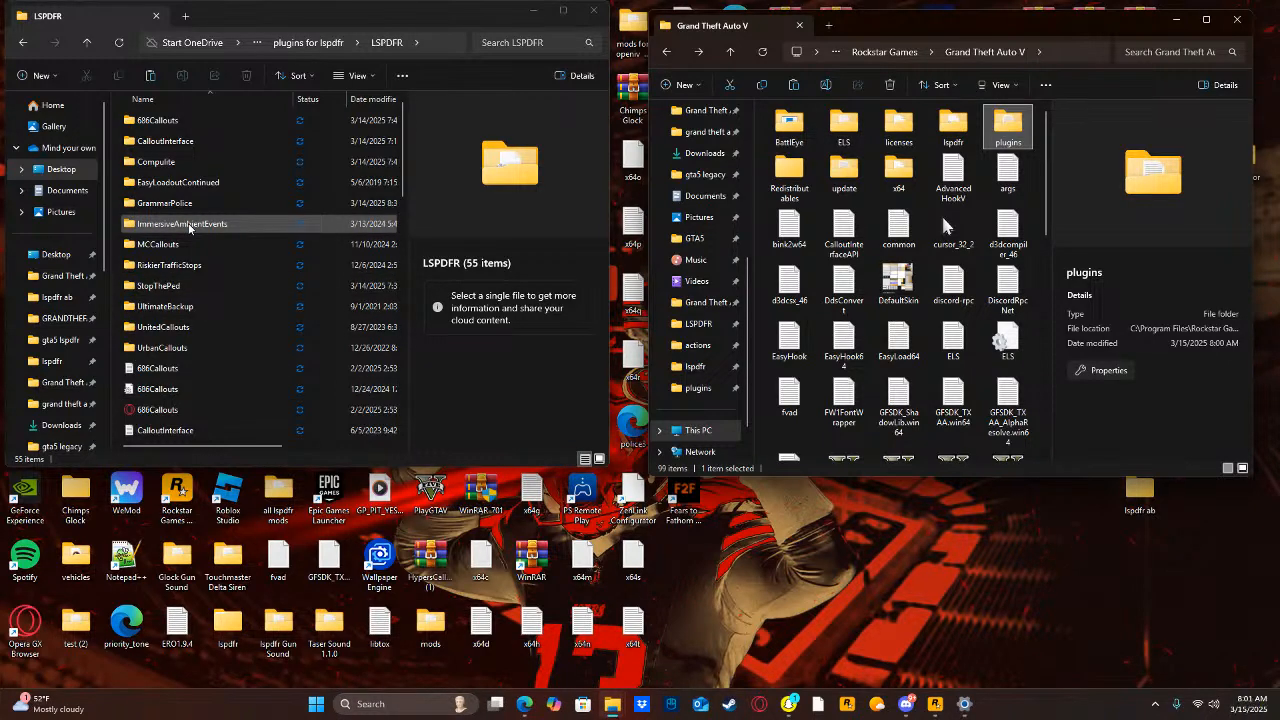
Search the computer for "compu", open CompuLite_1.5.2.6 (3).rar, dismiss the purchase reminder and enter its CompuLite folder.
{"action": "left_click", "coordinate": [412, 705]}
{"action": "type", "text": "compu"}
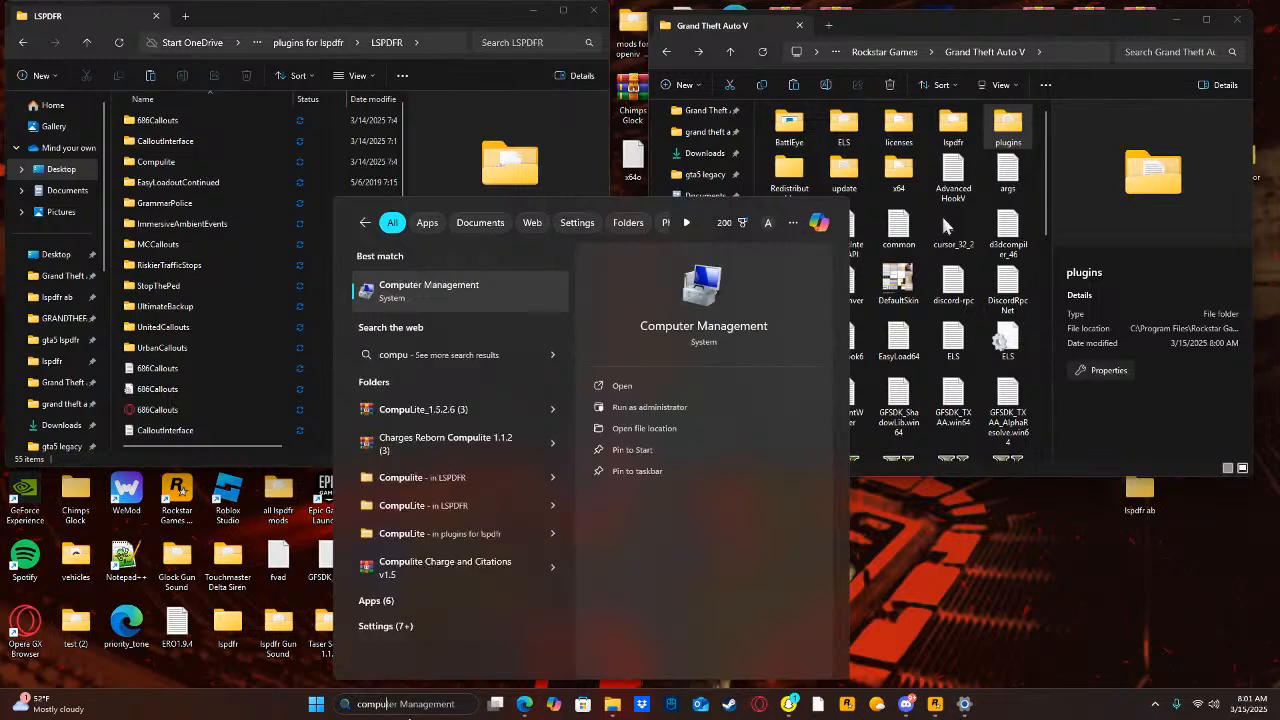
{"action": "left_click", "coordinate": [442, 413]}
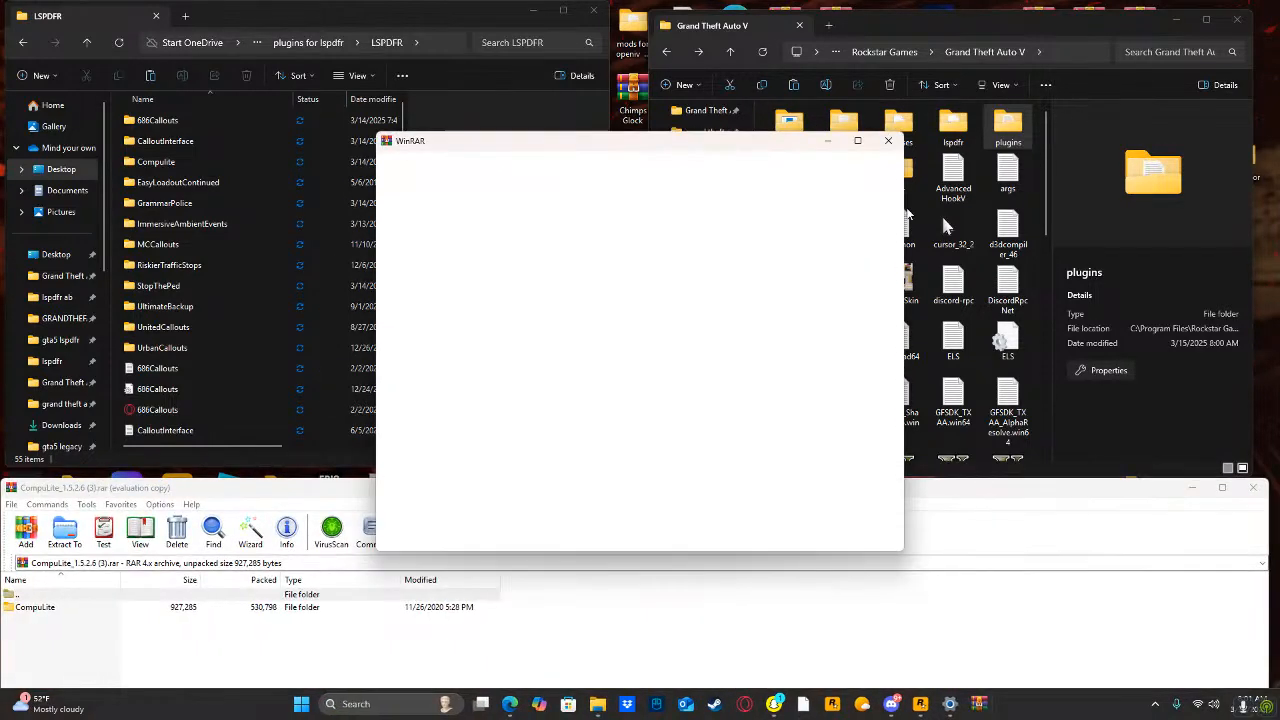
{"action": "left_click", "coordinate": [886, 140]}
{"action": "left_click_drag", "start_coordinate": [503, 494], "coordinate": [677, 453]}
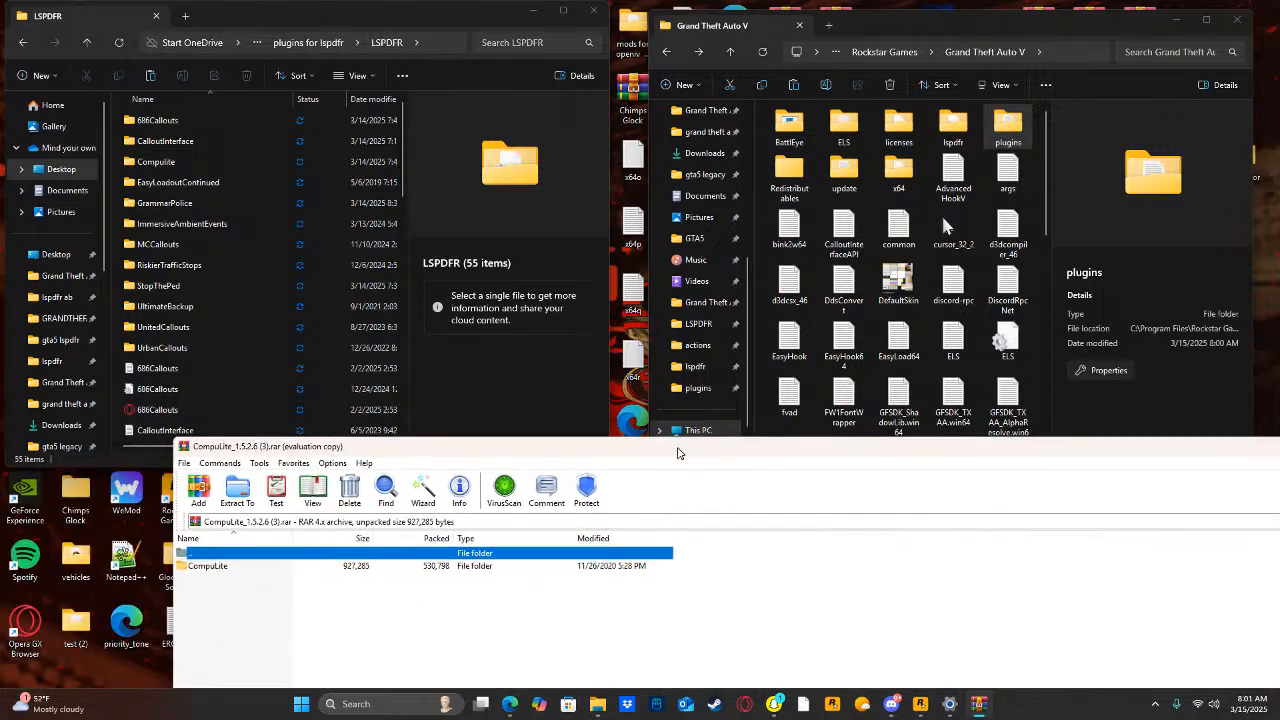
{"action": "double_click", "coordinate": [285, 572]}
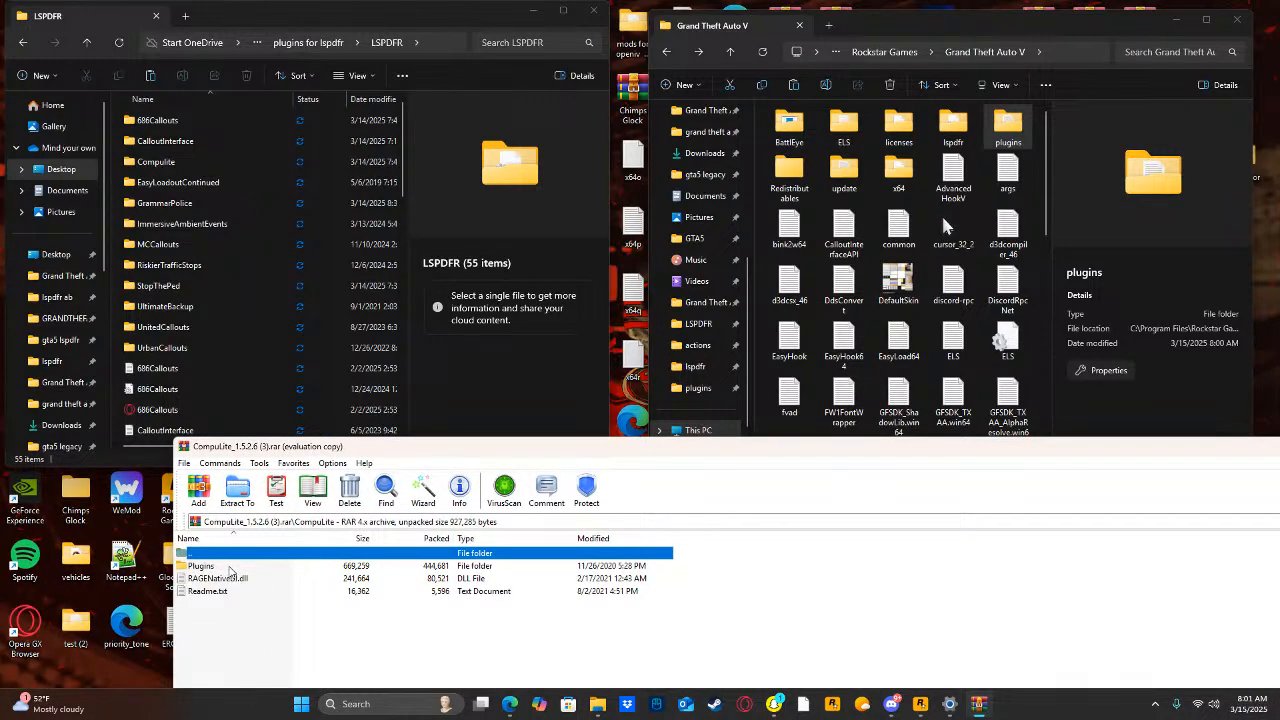
Extract the Plugins folder from the CompuLite archive into the game folder, granting administrator permission, and close the archive.
{"action": "left_click_drag", "start_coordinate": [229, 568], "coordinate": [327, 530]}
{"action": "left_click_drag", "start_coordinate": [1040, 252], "coordinate": [1041, 254]}
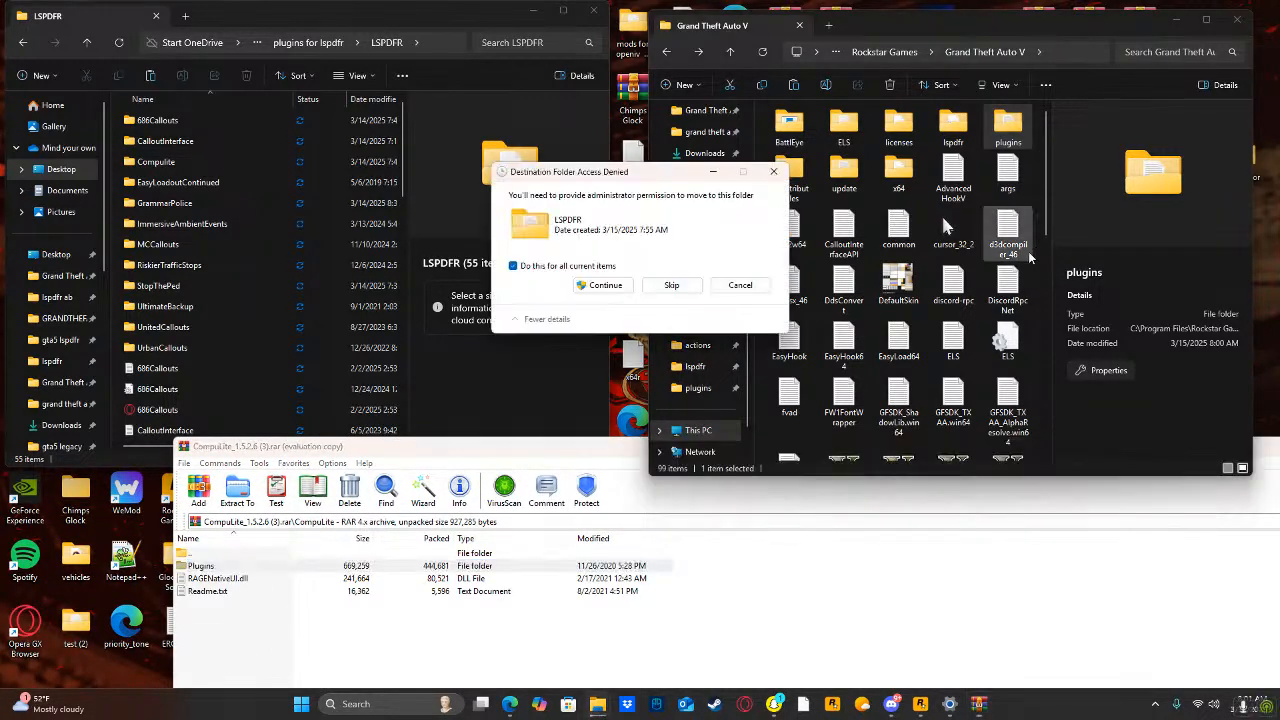
{"action": "left_click", "coordinate": [612, 285]}
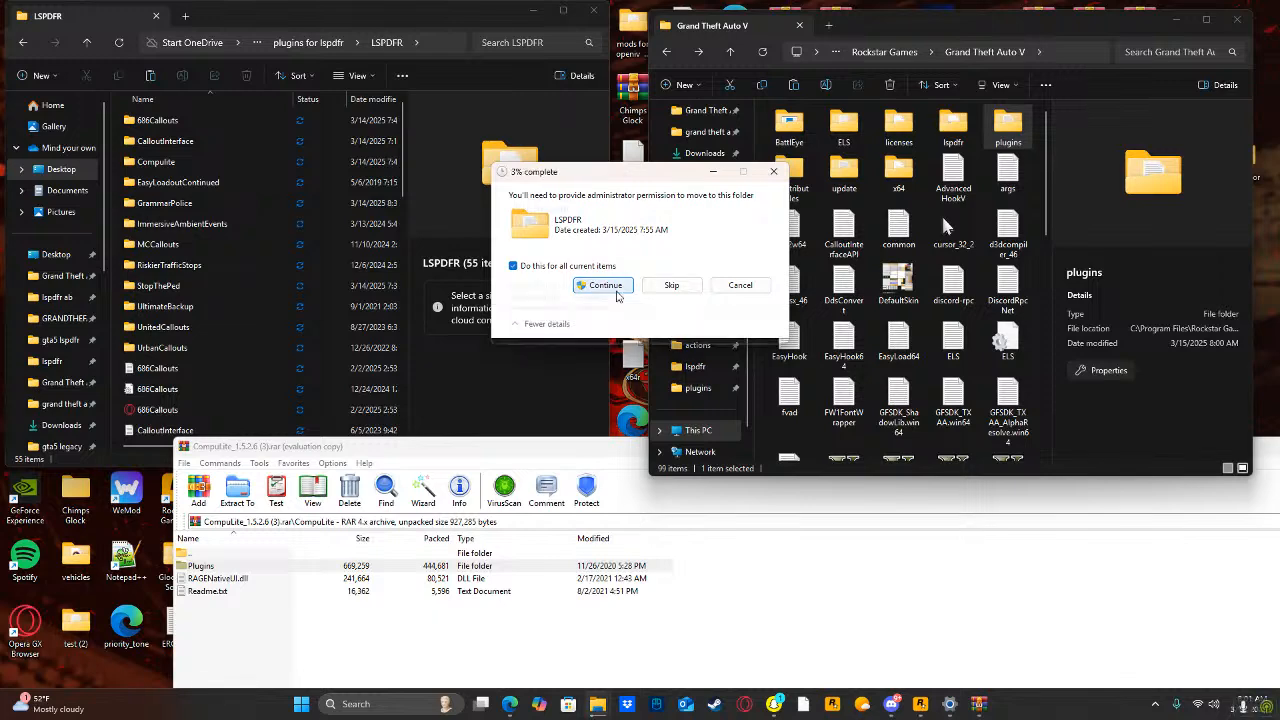
{"action": "left_click_drag", "start_coordinate": [603, 456], "coordinate": [382, 455]}
{"action": "left_click", "coordinate": [1205, 447]}
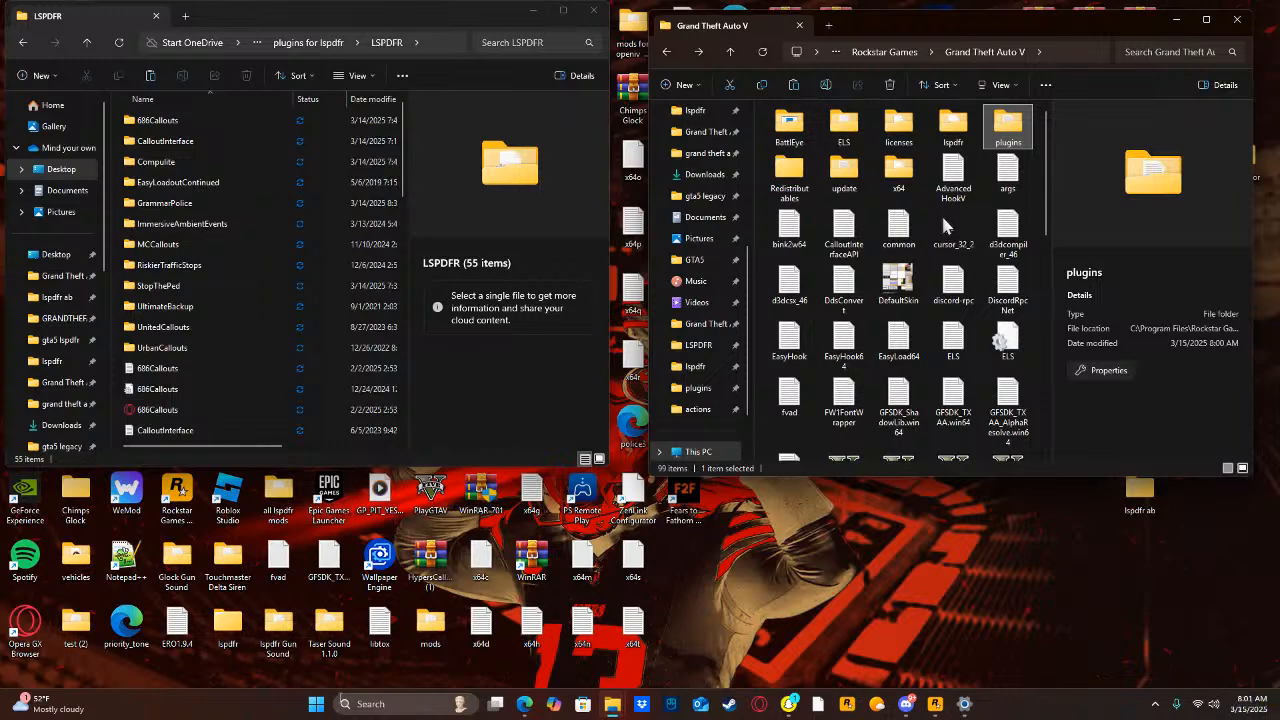
Search the computer for "easy", open EasyLoadoutContinued_1.0.0.0.zip and enter its inner Grand Theft Auto V folder.
{"action": "left_click", "coordinate": [382, 703]}
{"action": "type", "text": "easyLoadoutContinued_1.0"}
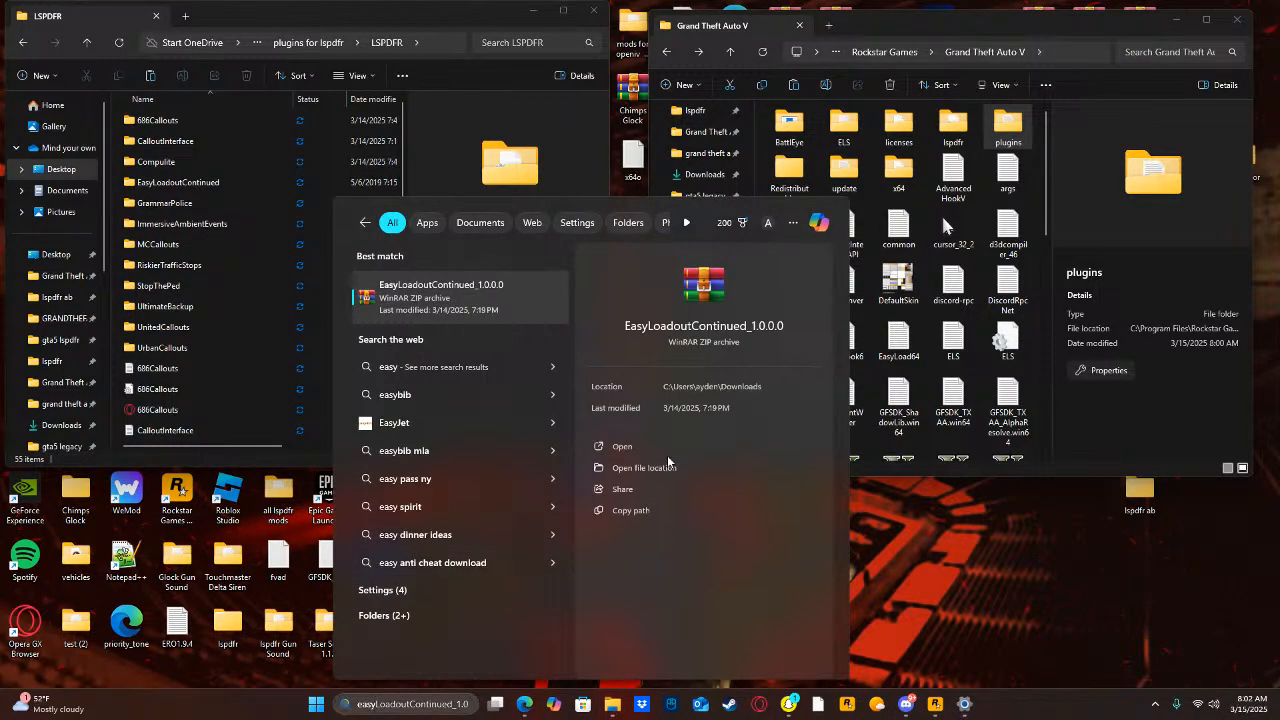
{"action": "left_click", "coordinate": [661, 444]}
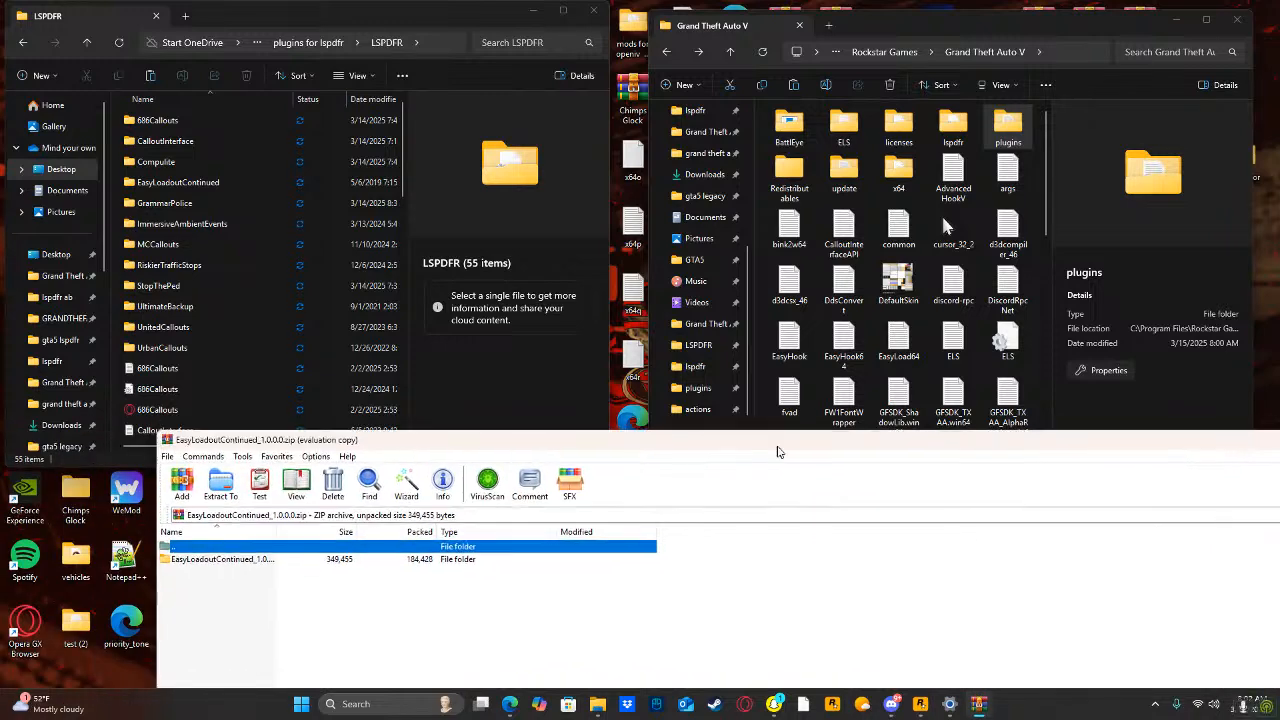
{"action": "left_click", "coordinate": [909, 633]}
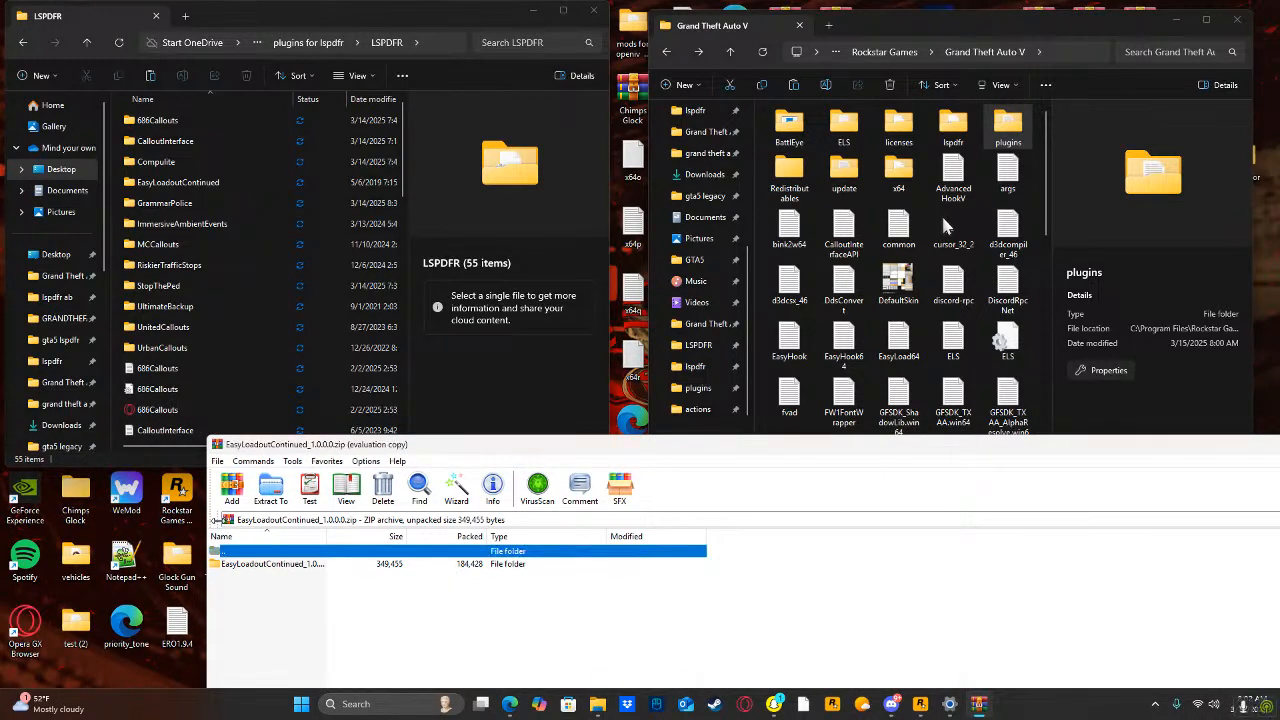
{"action": "double_click", "coordinate": [280, 565]}
{"action": "double_click", "coordinate": [285, 566]}
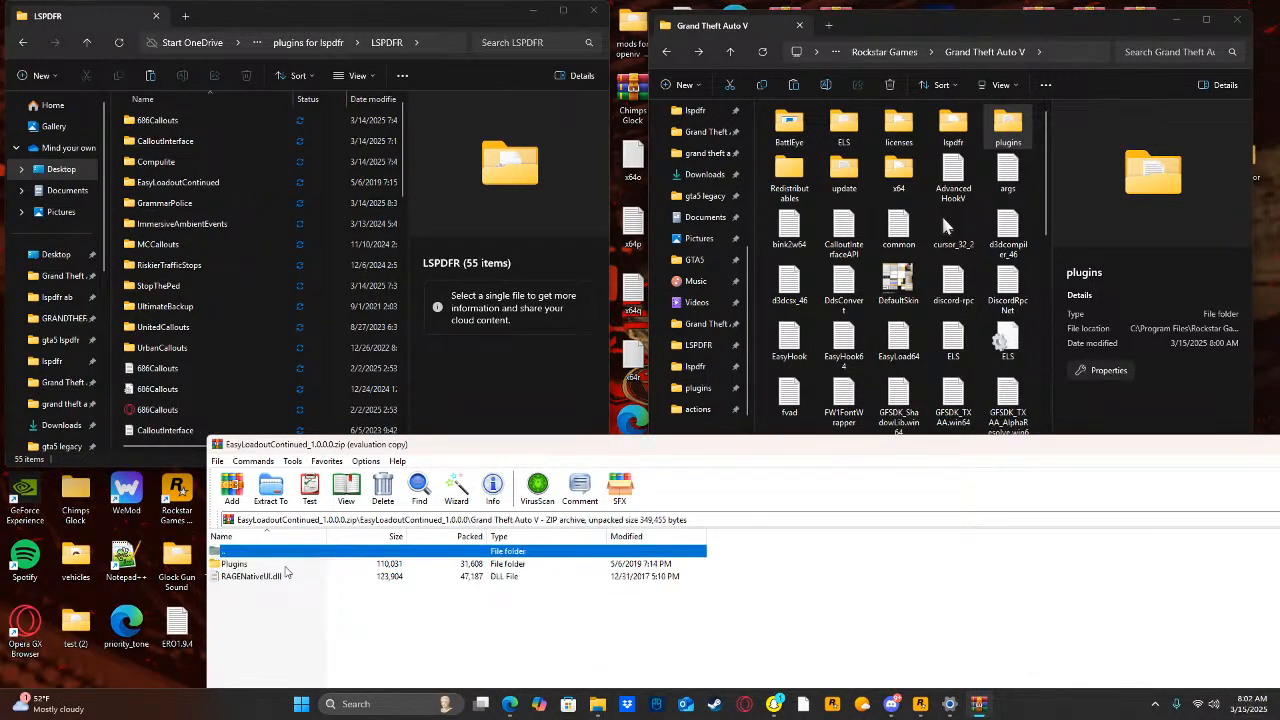
Extract the Plugins folder from the EasyLoadoutContinued archive into the game folder, granting administrator permission, and close the archive.
{"action": "left_click_drag", "start_coordinate": [285, 566], "coordinate": [660, 496]}
{"action": "left_click_drag", "start_coordinate": [1037, 331], "coordinate": [1037, 331]}
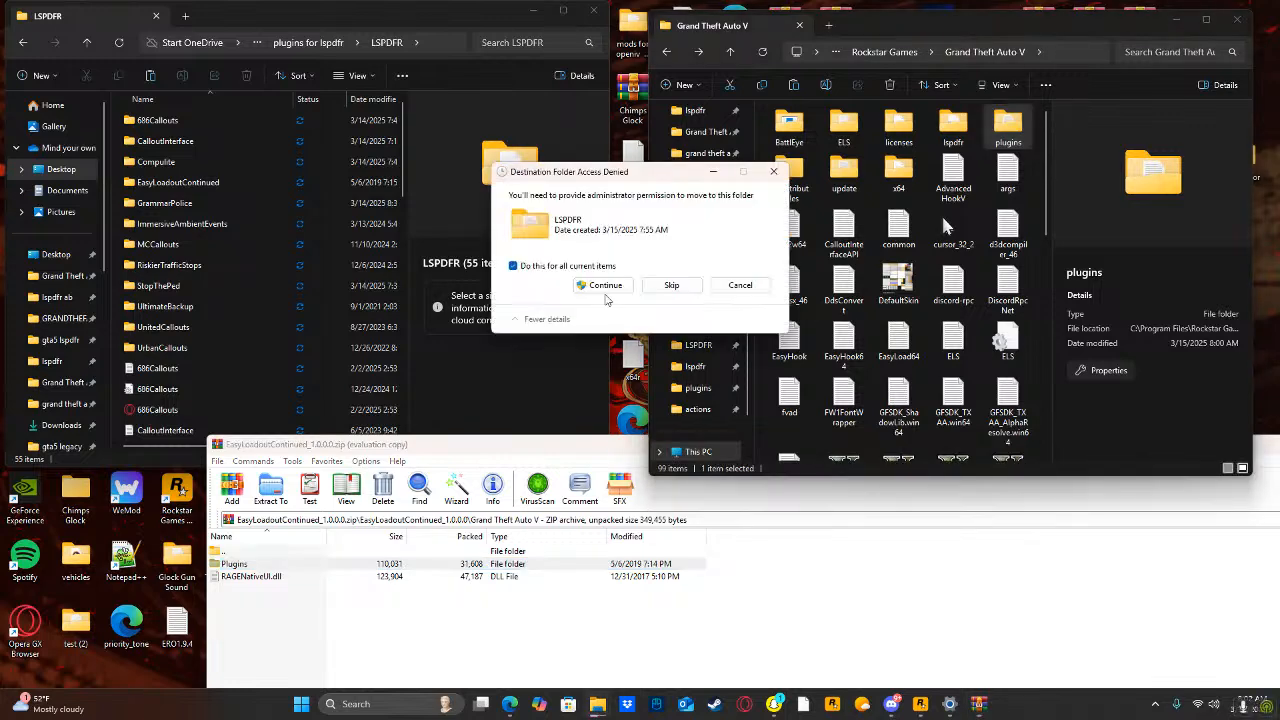
{"action": "left_click", "coordinate": [606, 286]}
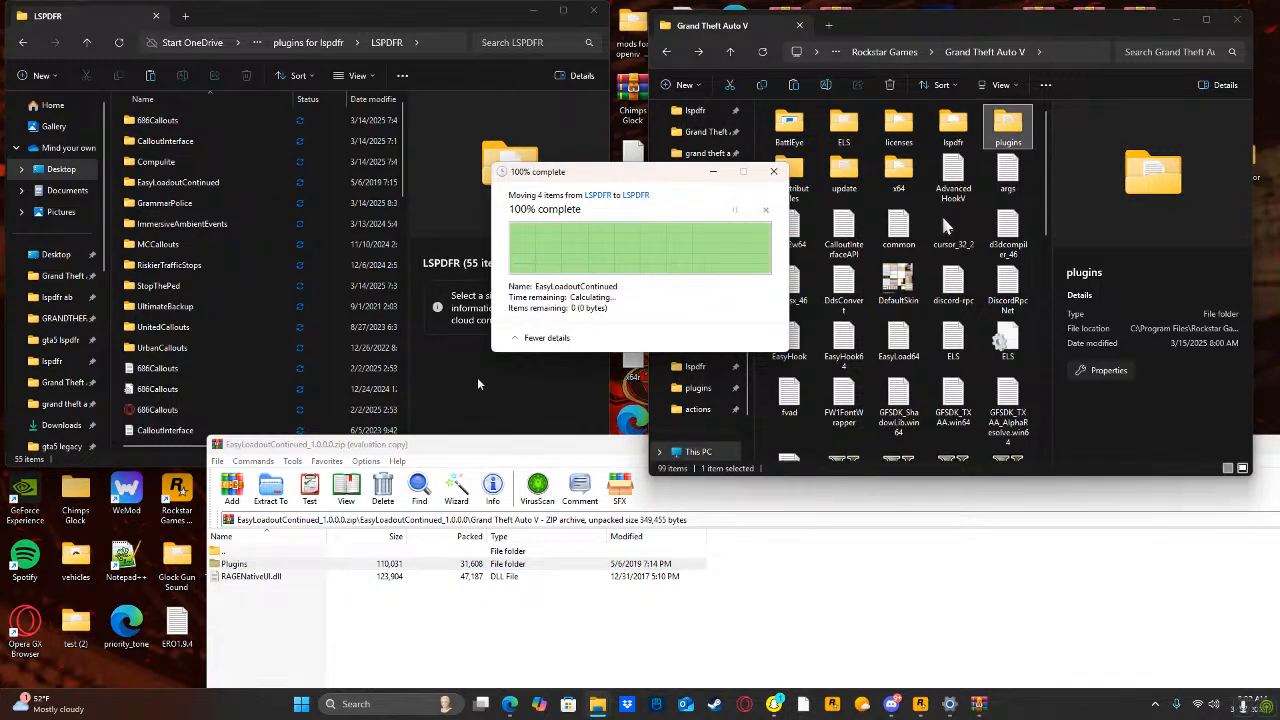
{"action": "left_click_drag", "start_coordinate": [499, 440], "coordinate": [282, 447]}
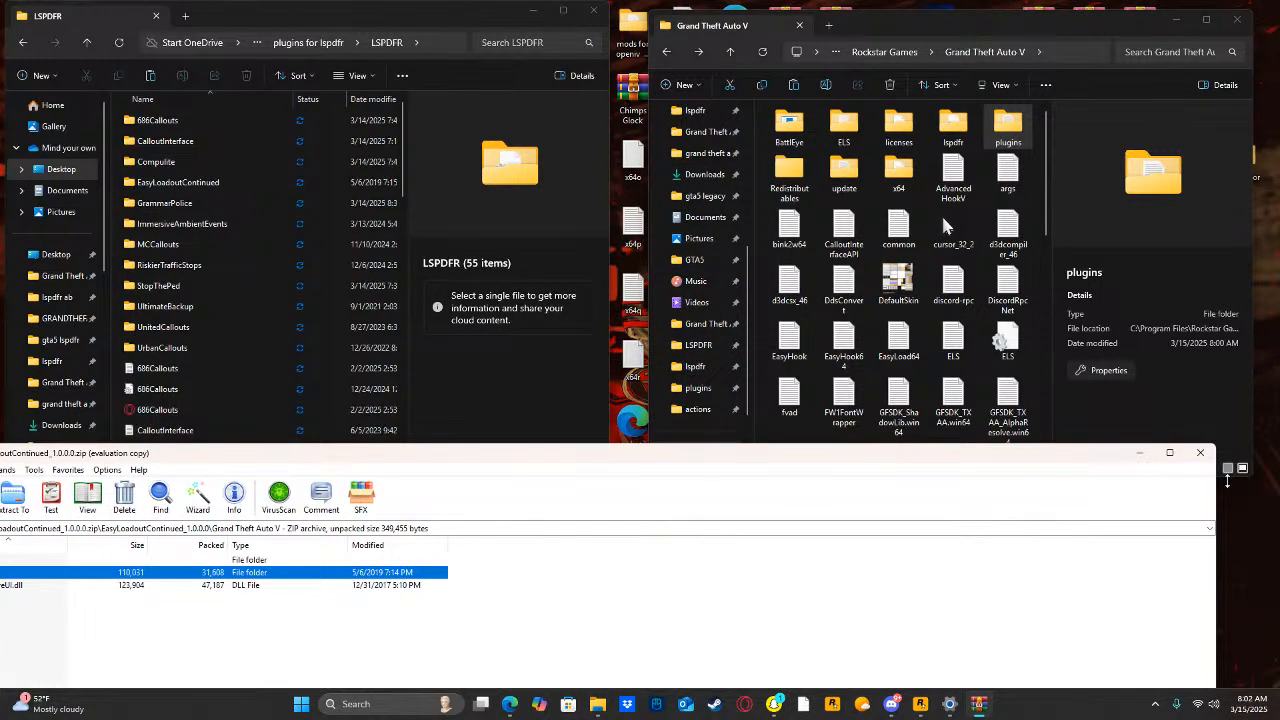
{"action": "left_click", "coordinate": [1200, 452]}
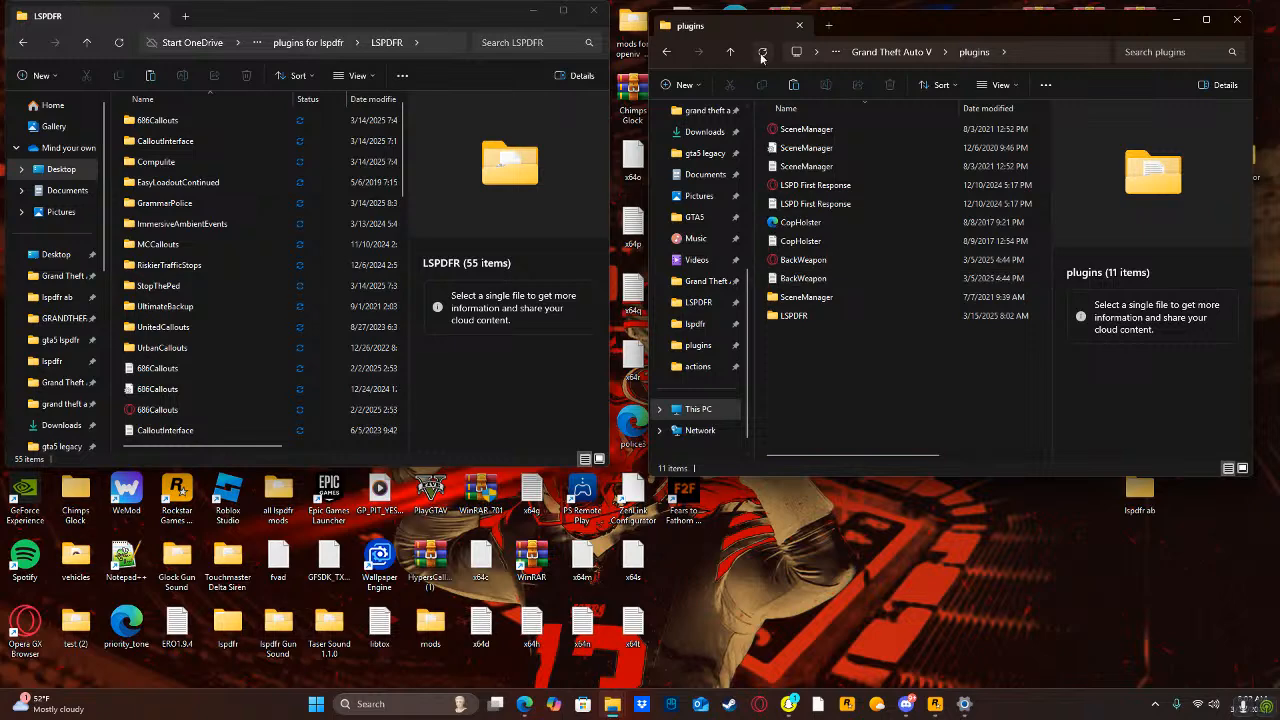
Open the default configuration file in the game's plugins > LSPDFR > GrammarPolice folder.
{"action": "double_click", "coordinate": [790, 316]}
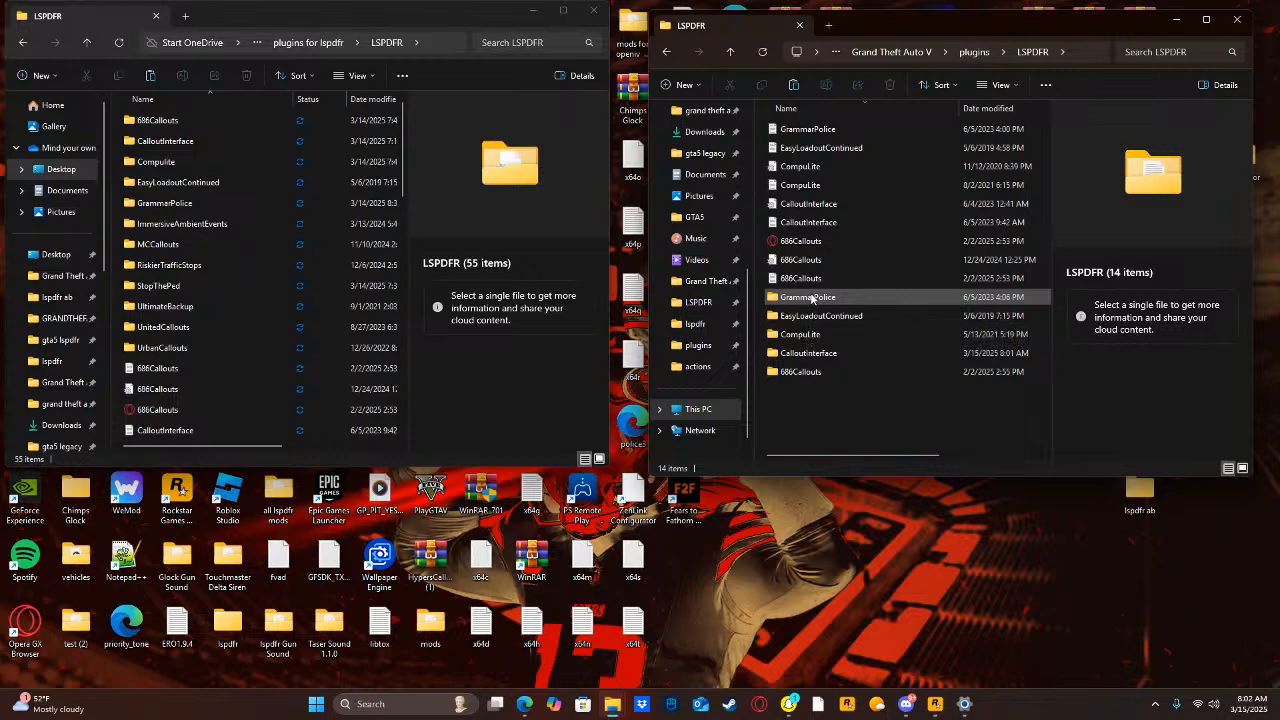
{"action": "double_click", "coordinate": [810, 297]}
{"action": "double_click", "coordinate": [806, 219]}
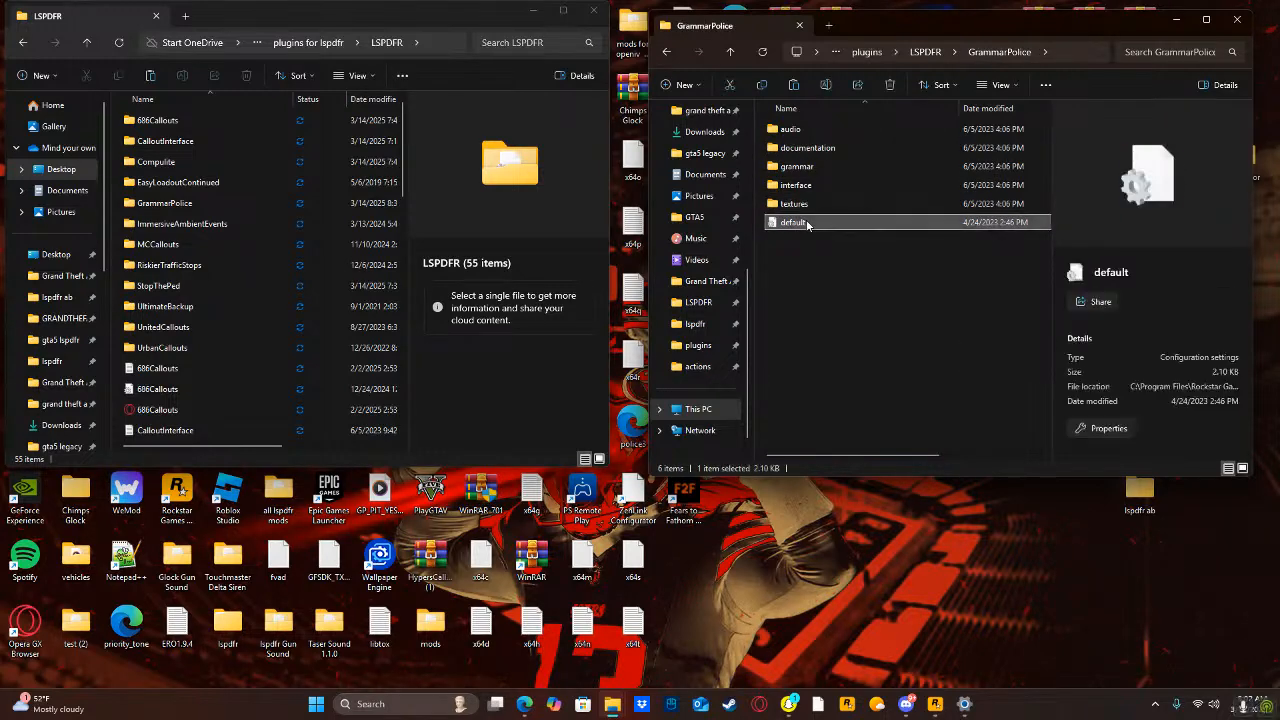
{"action": "scroll", "coordinate": [701, 288], "scroll_direction": "up", "scroll_amount": 1}
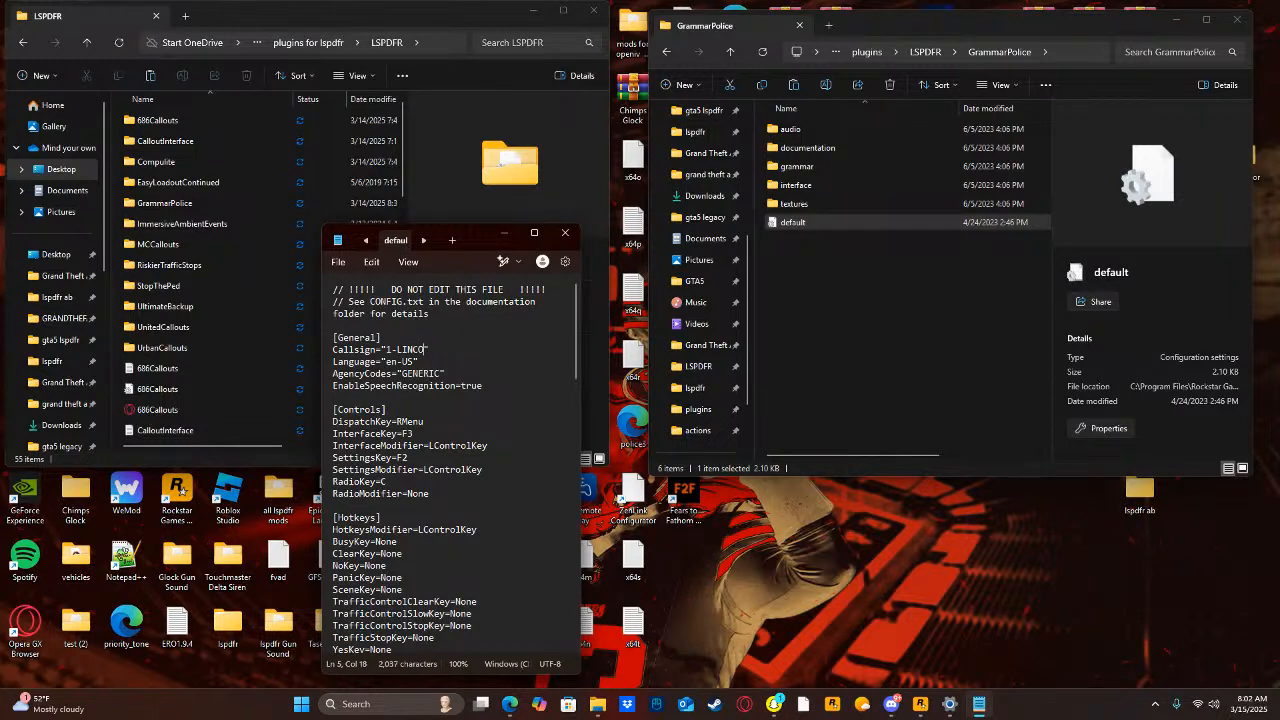
Set the GrammarPolice Callsign to "sam-44" and save over the existing default.ini.
{"action": "key", "text": "BackSpace"}
{"action": "key", "text": "BackSpace"}
{"action": "key", "text": "BackSpace"}
{"action": "left_click", "coordinate": [348, 261]}
{"action": "left_click", "coordinate": [360, 375]}
{"action": "left_click", "coordinate": [1030, 666]}
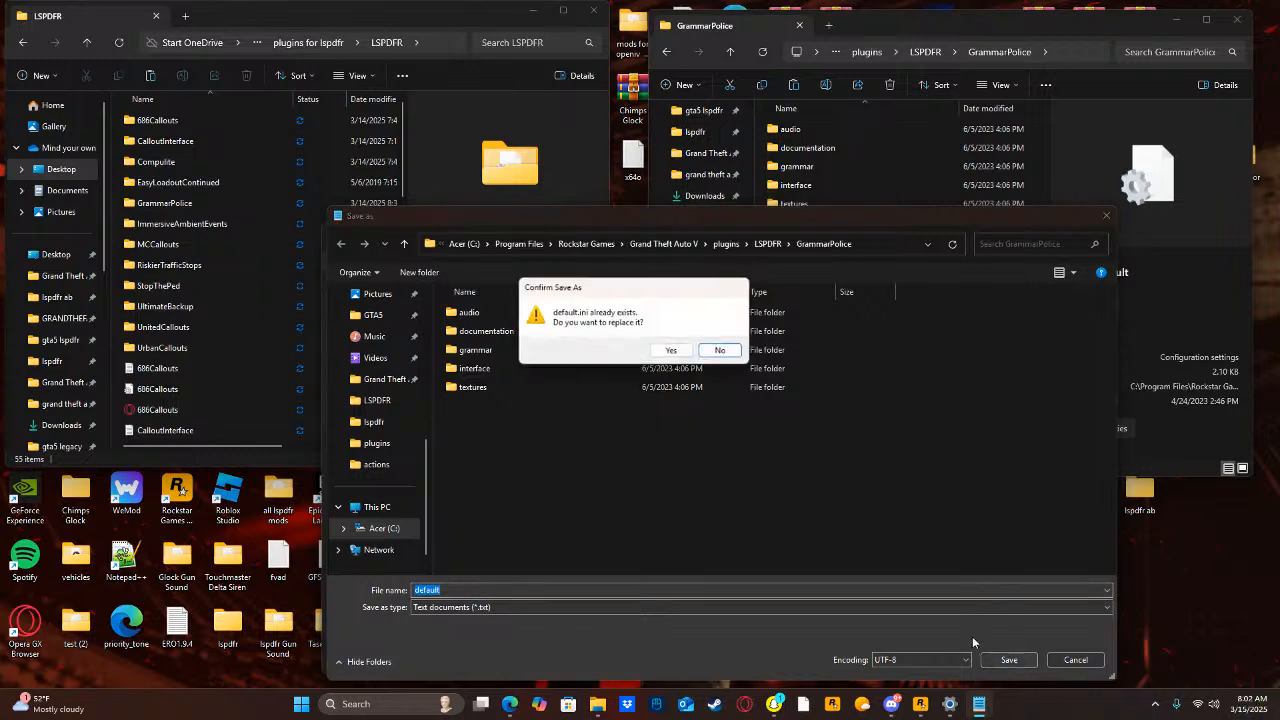
{"action": "left_click", "coordinate": [721, 351]}
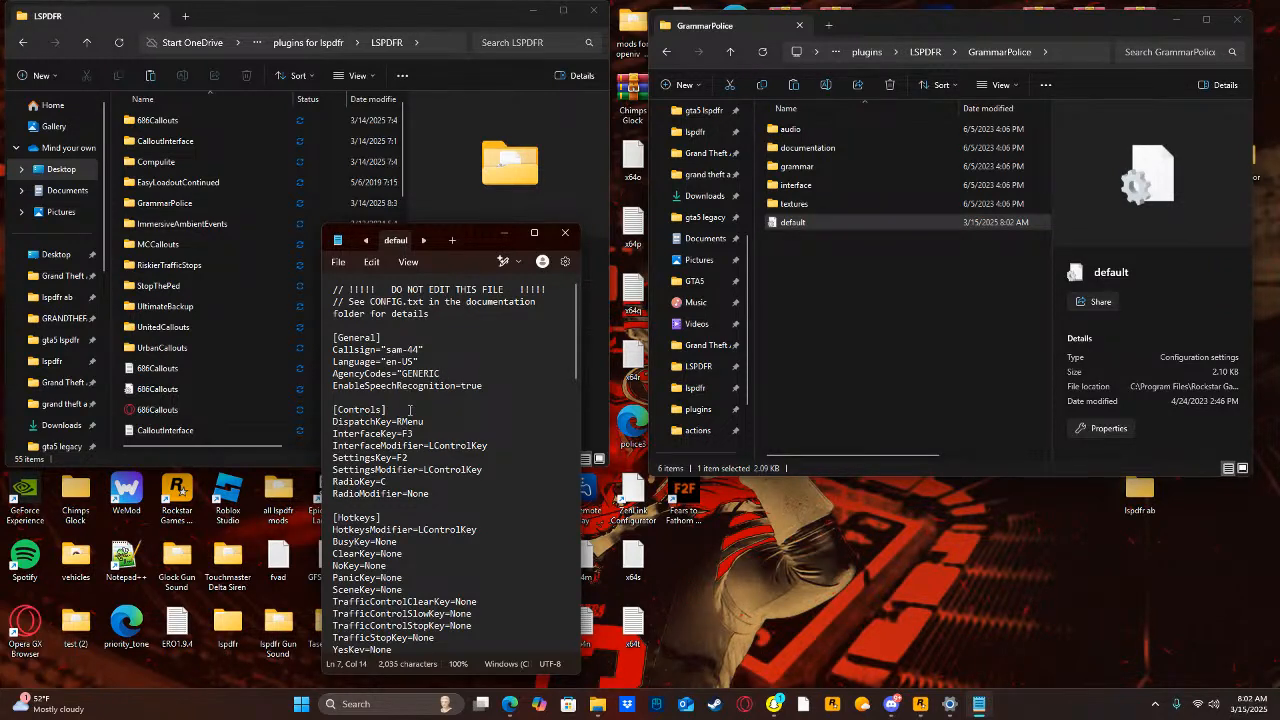
Save over default.ini again with AgencyCodes set to GENERIC without quotes, and close the file.
{"action": "left_click", "coordinate": [338, 262]}
{"action": "left_click", "coordinate": [378, 374]}
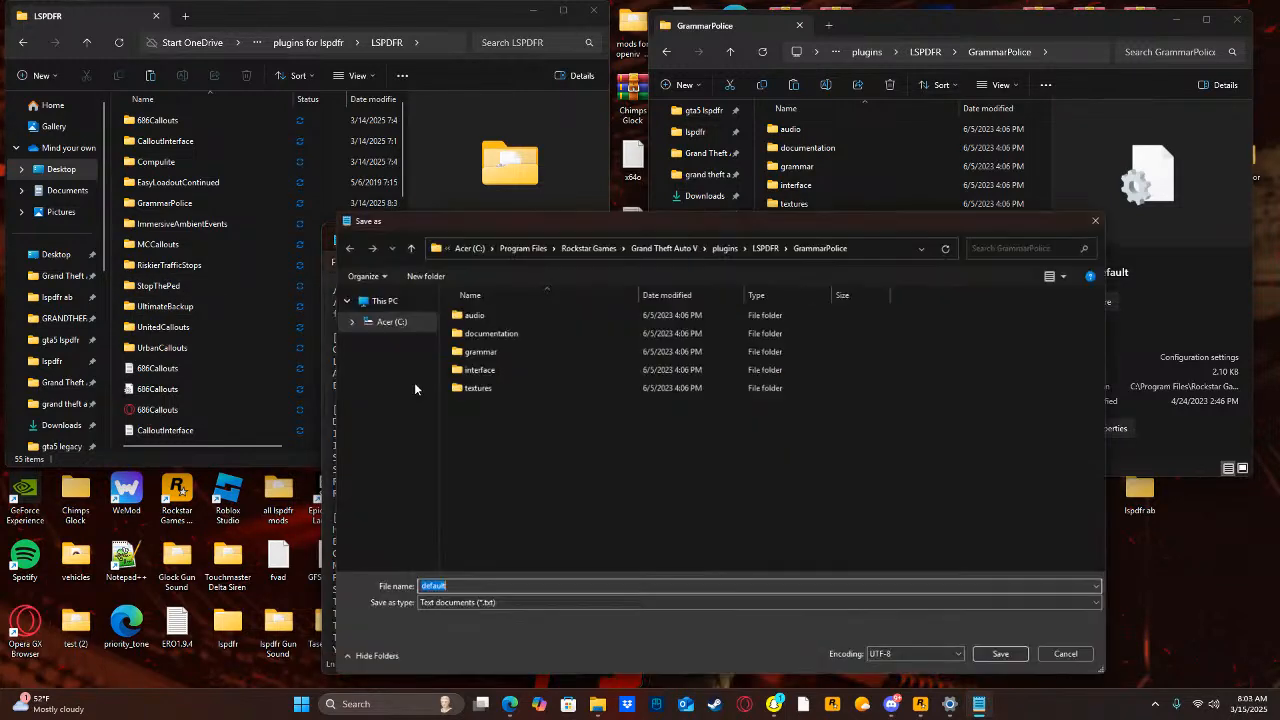
{"action": "left_click", "coordinate": [1009, 660]}
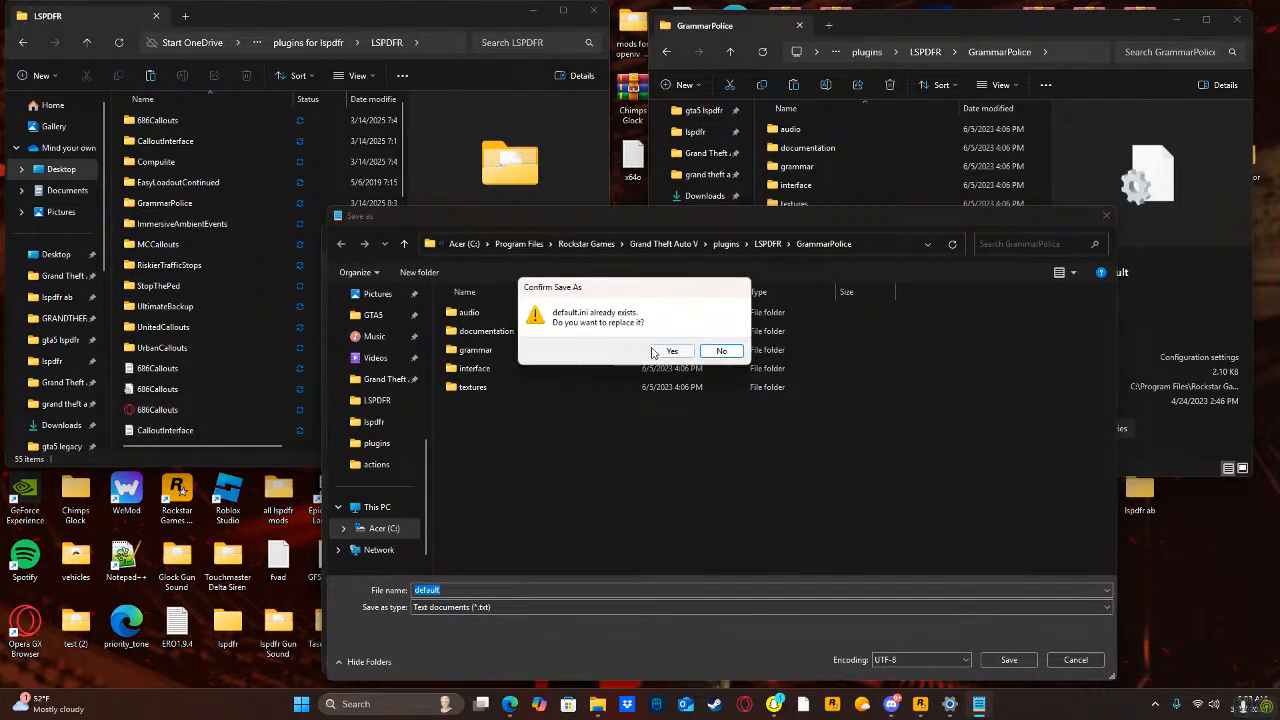
{"action": "left_click", "coordinate": [735, 354]}
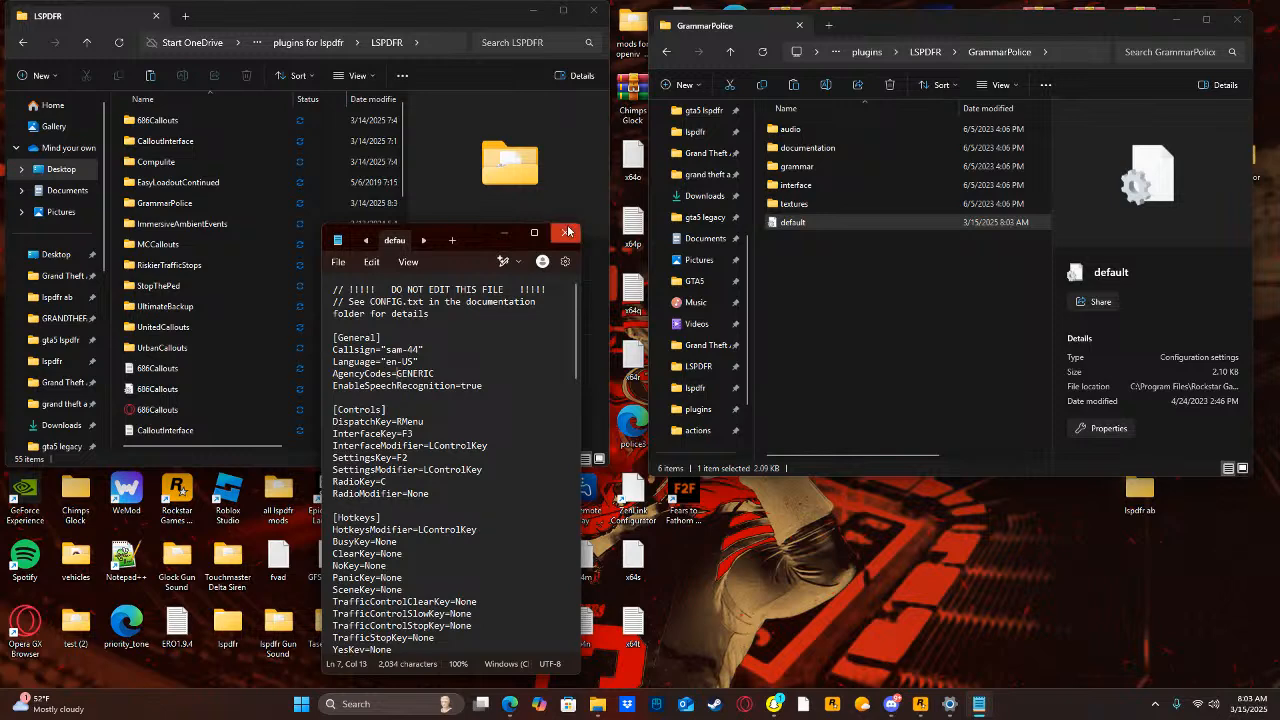
{"action": "left_click", "coordinate": [567, 232]}
Return to the Grand Theft Auto V folder, then find the ImmersiveAmbientEvents 1.5.1 archive on the computer and open its inner Grand Theft Auto V folder.
{"action": "left_click", "coordinate": [862, 351]}
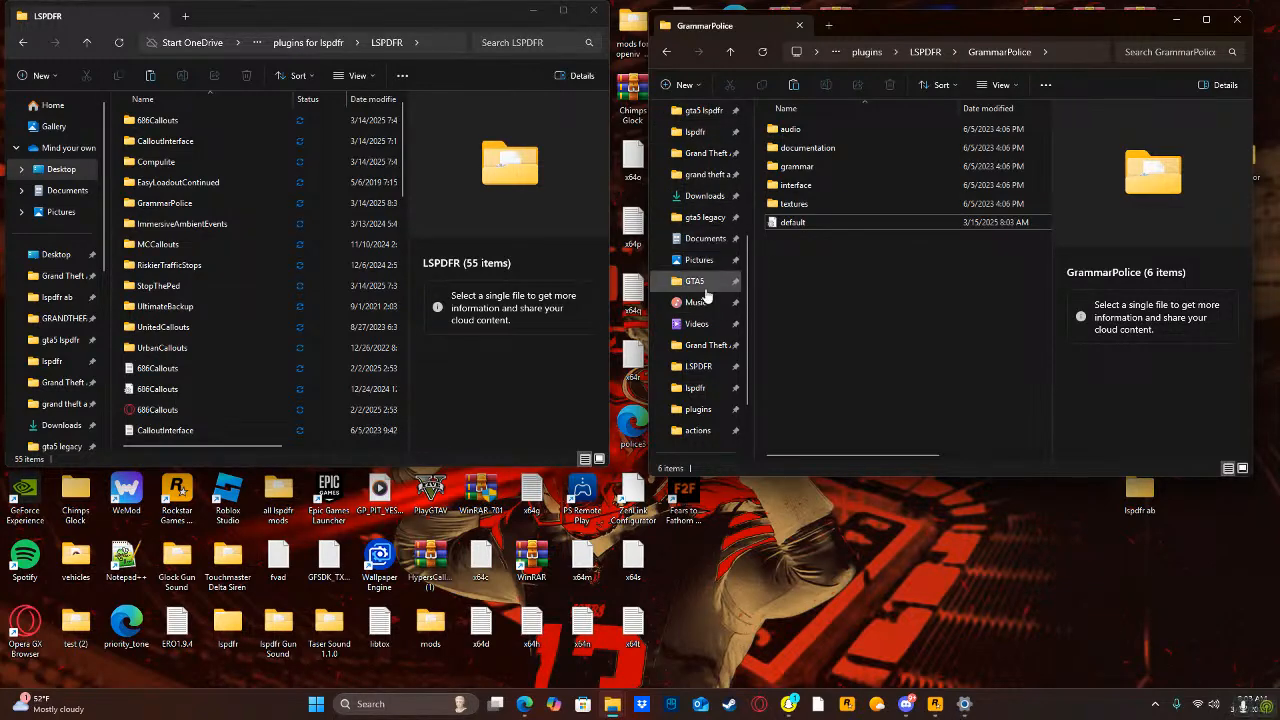
{"action": "left_click", "coordinate": [702, 345]}
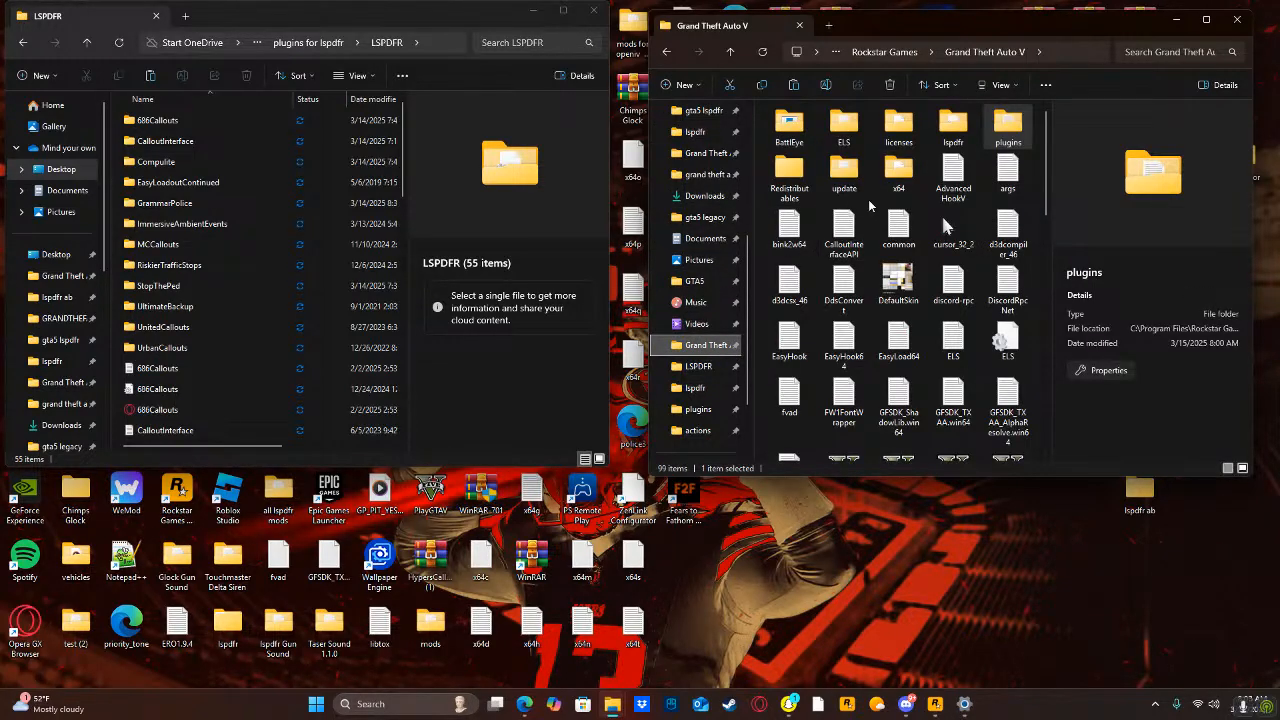
{"action": "left_click", "coordinate": [379, 704]}
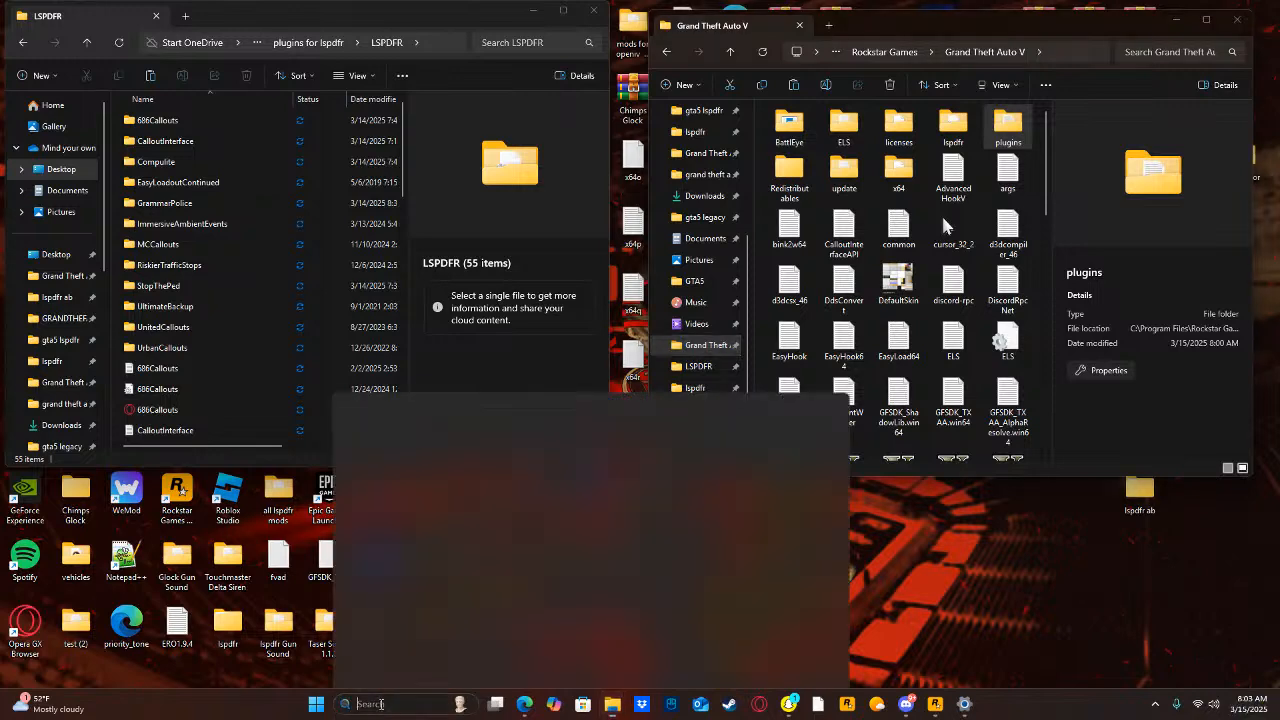
{"action": "type", "text": "immer"}
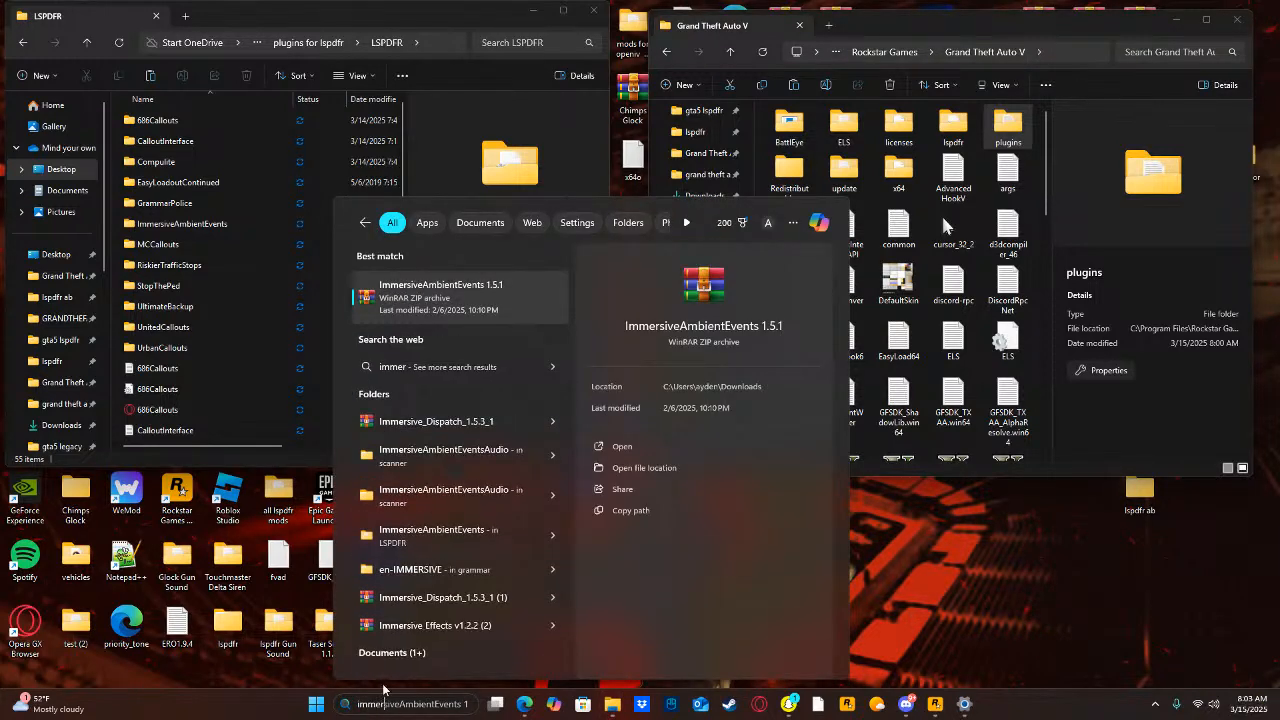
{"action": "key", "text": "Return"}
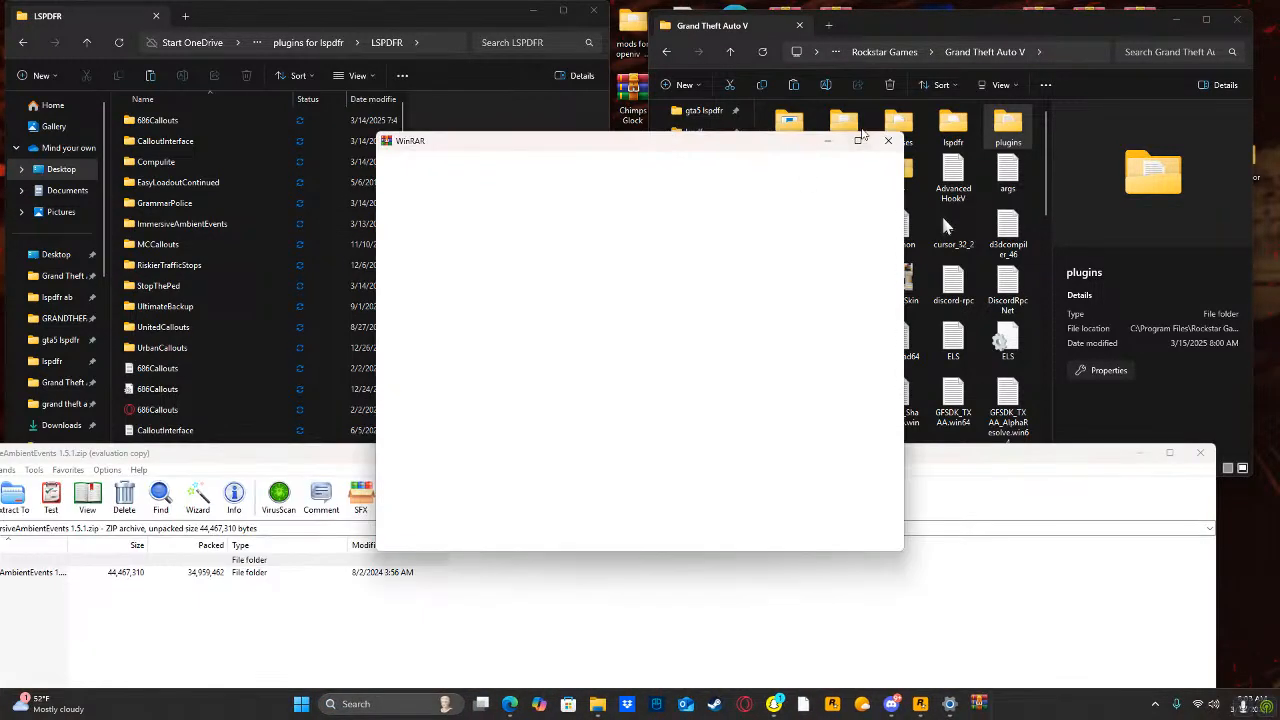
{"action": "left_click", "coordinate": [888, 140]}
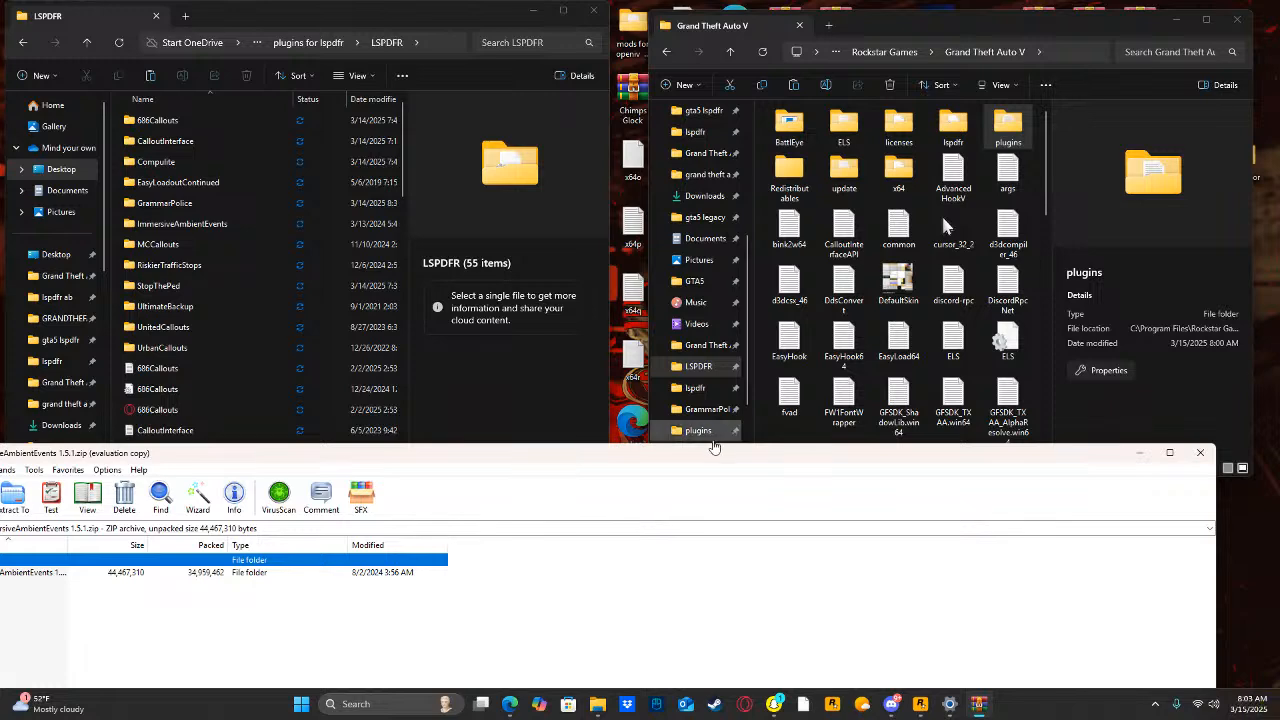
{"action": "left_click_drag", "start_coordinate": [705, 455], "coordinate": [901, 433]}
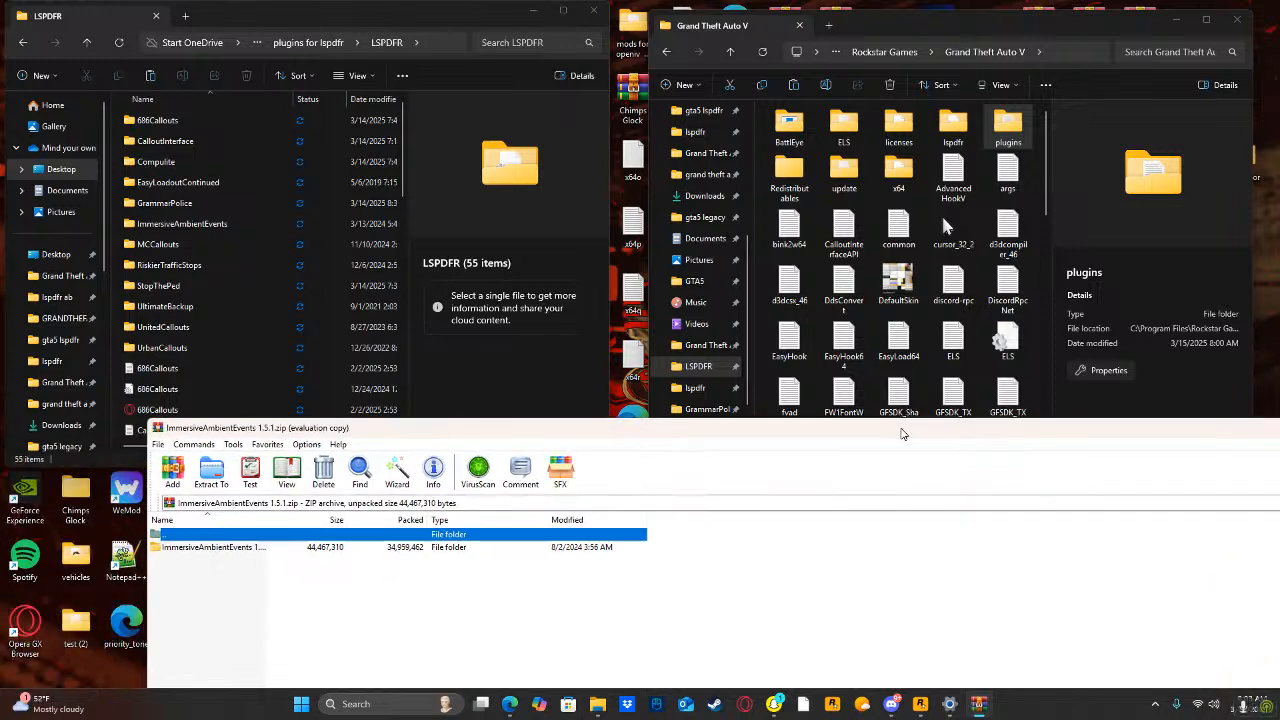
{"action": "double_click", "coordinate": [205, 547]}
{"action": "double_click", "coordinate": [201, 547]}
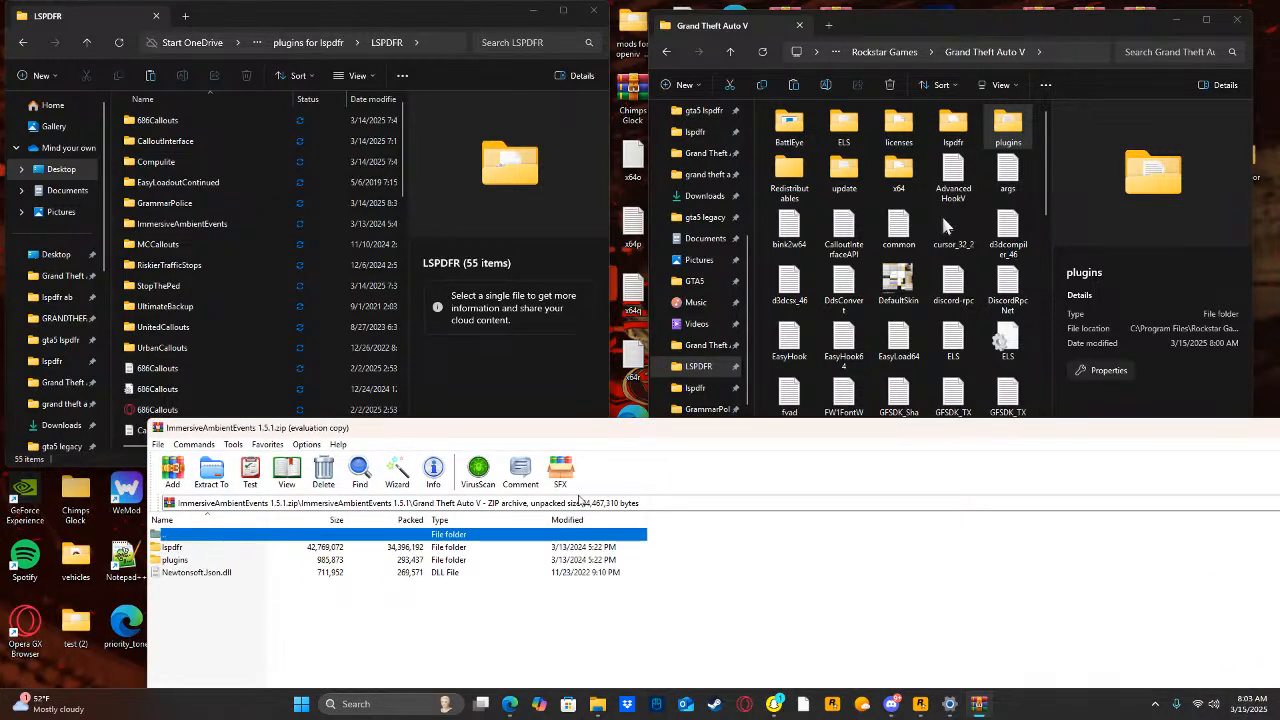
Extract lspdfr, plugins and Newtonsoft.Json.dll from the ImmersiveAmbientEvents archive into the game folder, granting administrator permission, and close the archive.
{"action": "left_click_drag", "start_coordinate": [678, 549], "coordinate": [600, 587]}
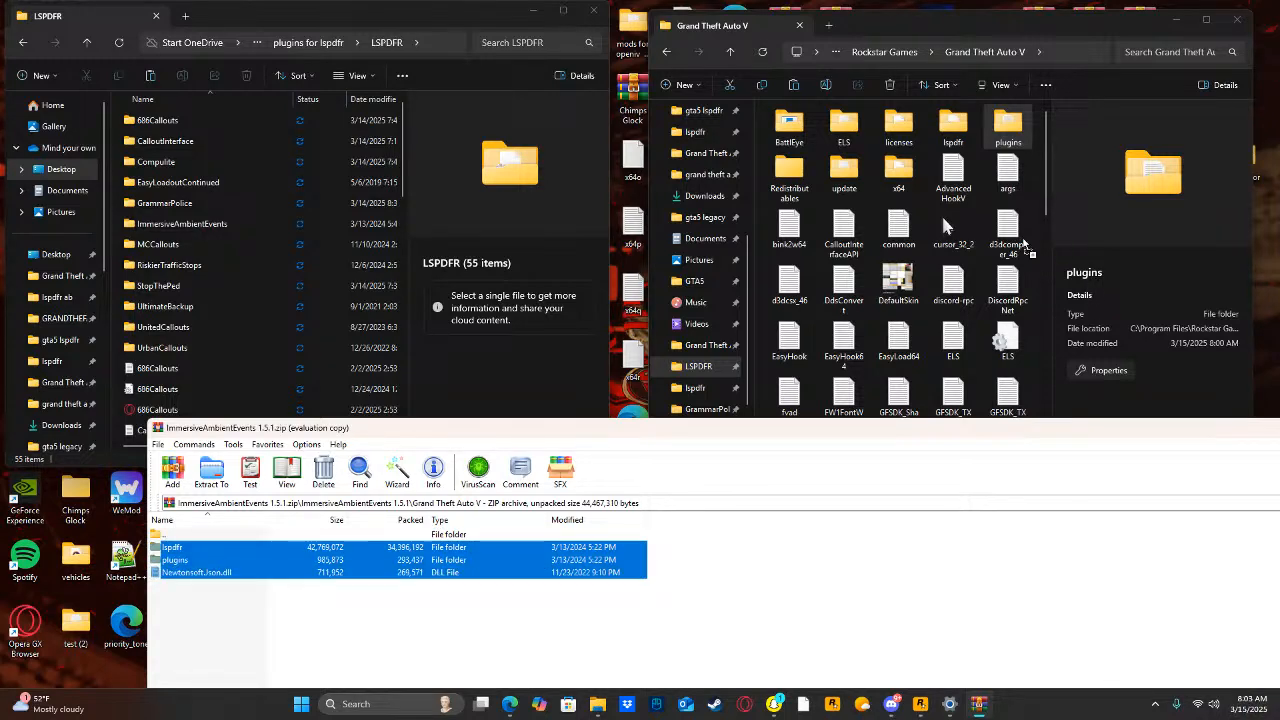
{"action": "left_click_drag", "start_coordinate": [1037, 229], "coordinate": [1035, 228]}
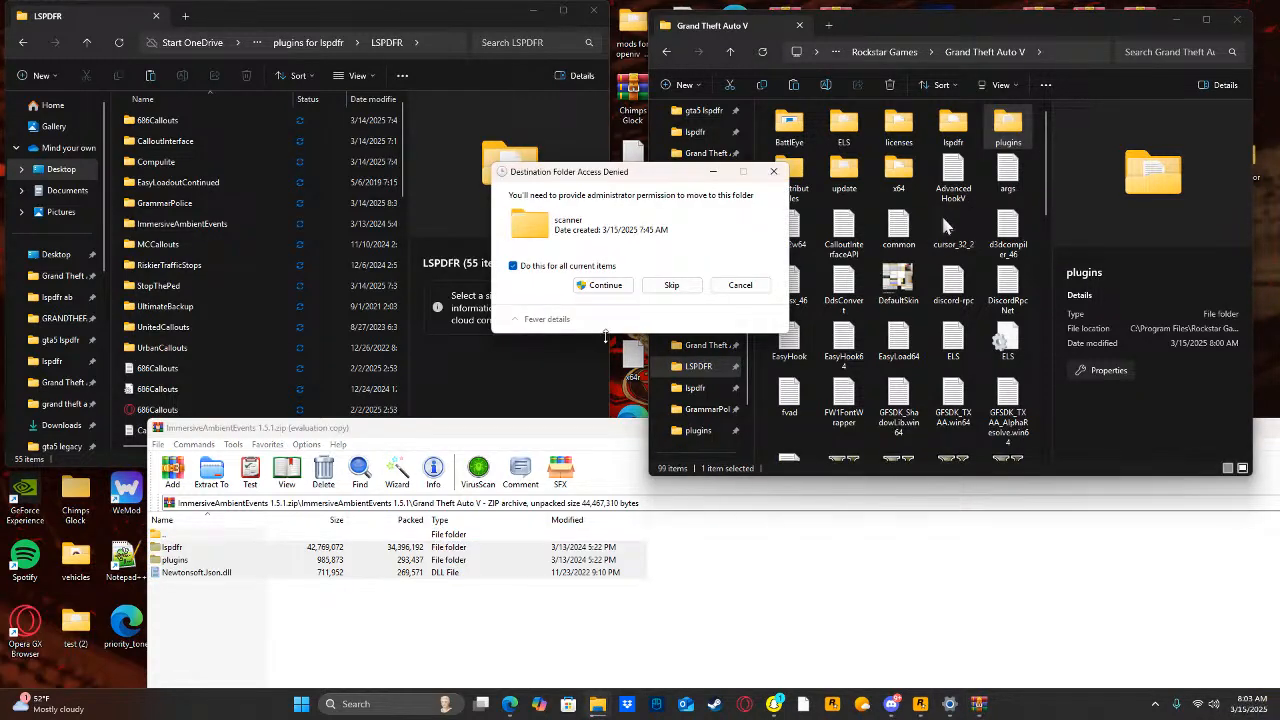
{"action": "left_click", "coordinate": [597, 285]}
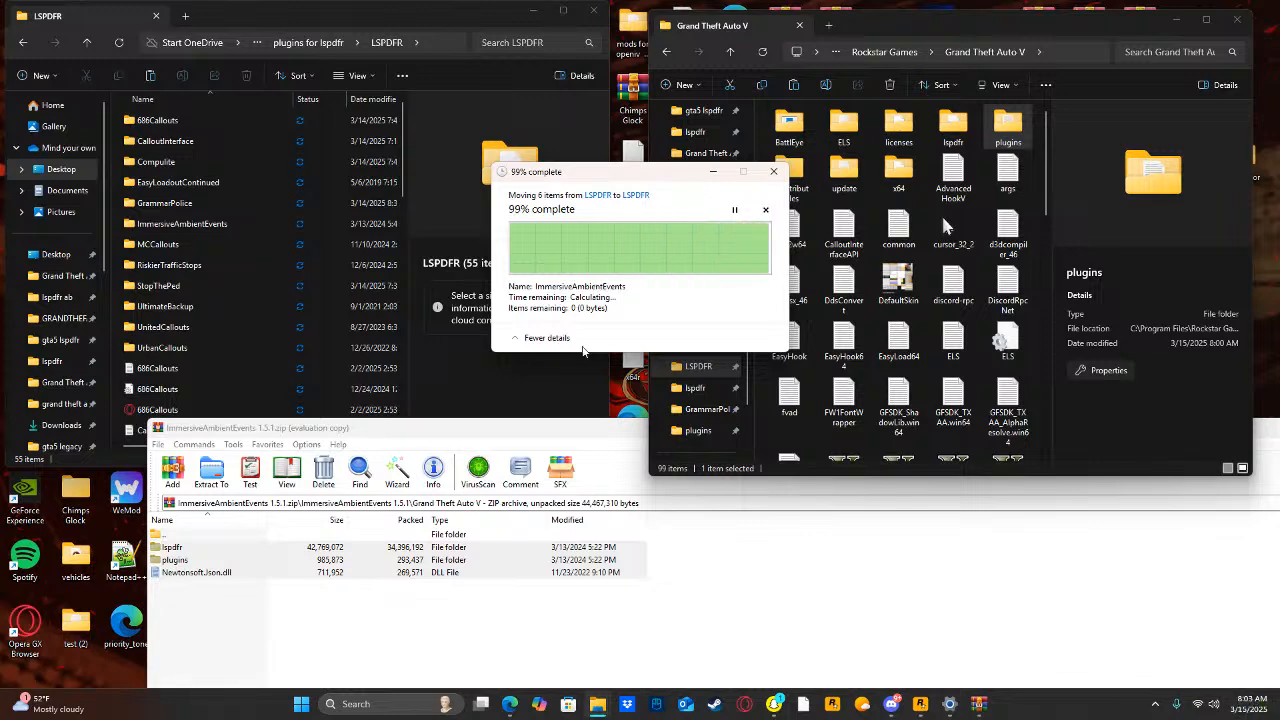
{"action": "left_click_drag", "start_coordinate": [543, 432], "coordinate": [281, 392]}
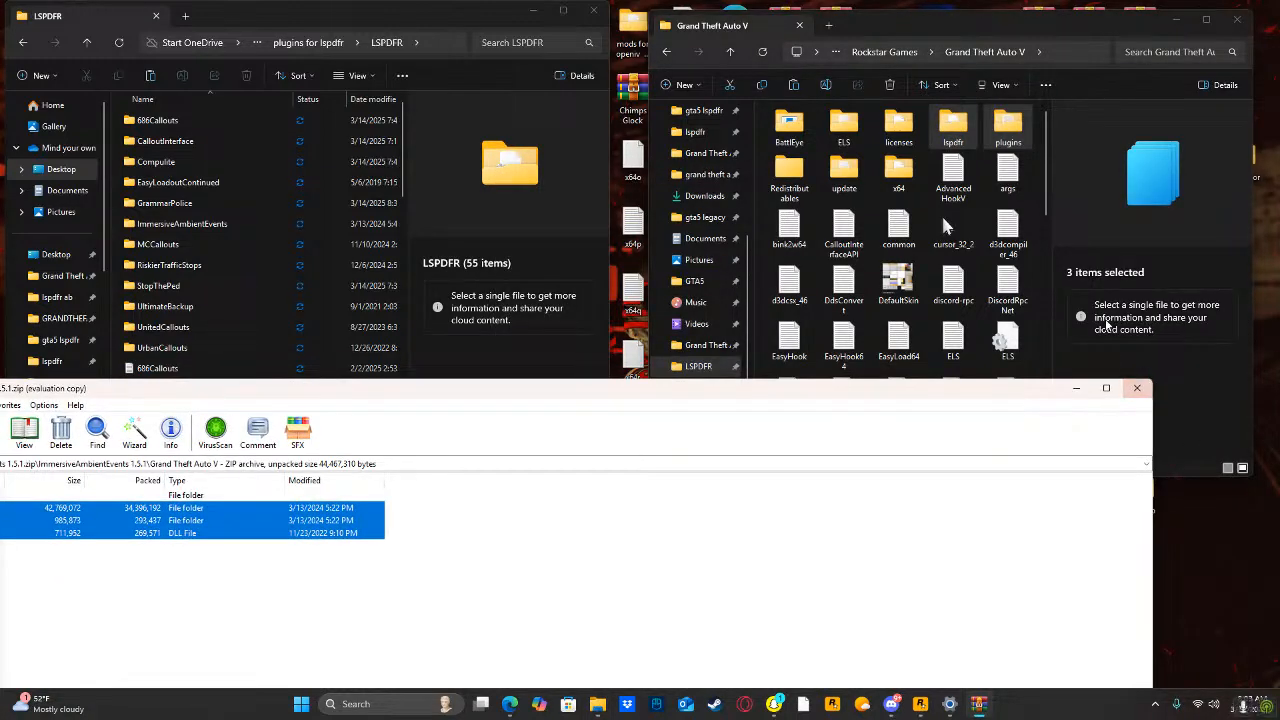
{"action": "left_click", "coordinate": [1137, 388]}
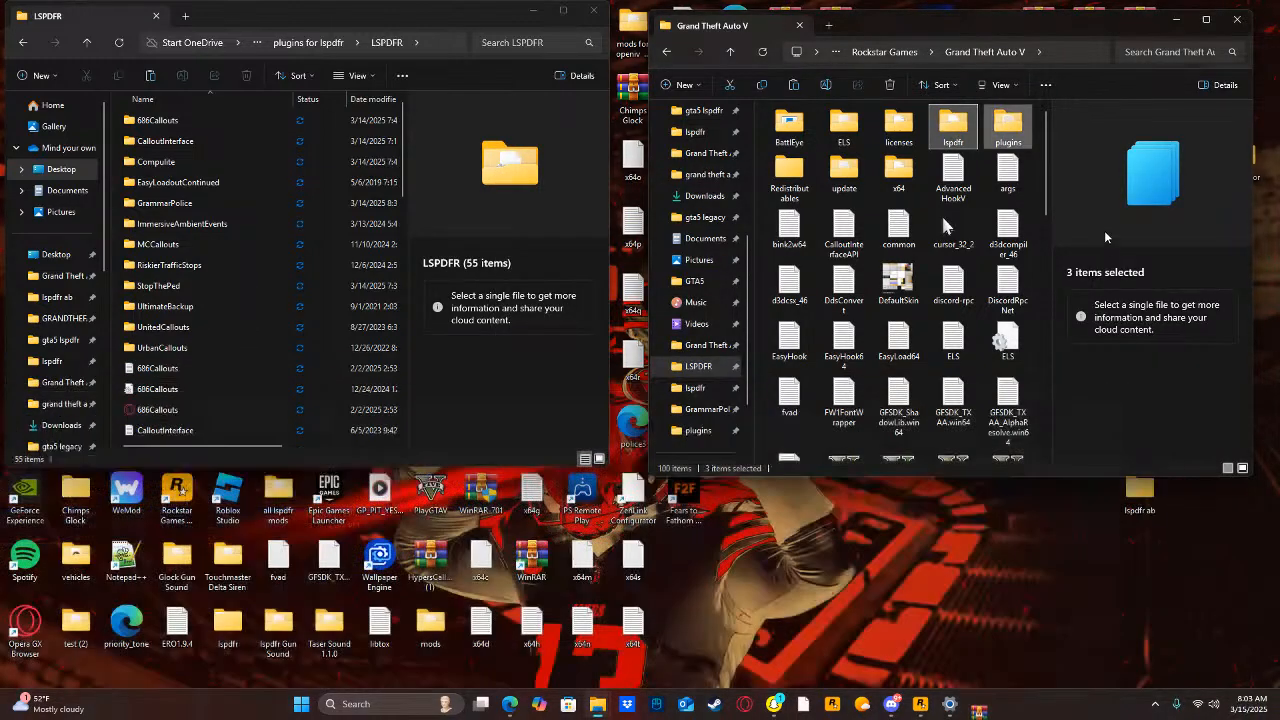
{"action": "left_click", "coordinate": [1036, 191]}
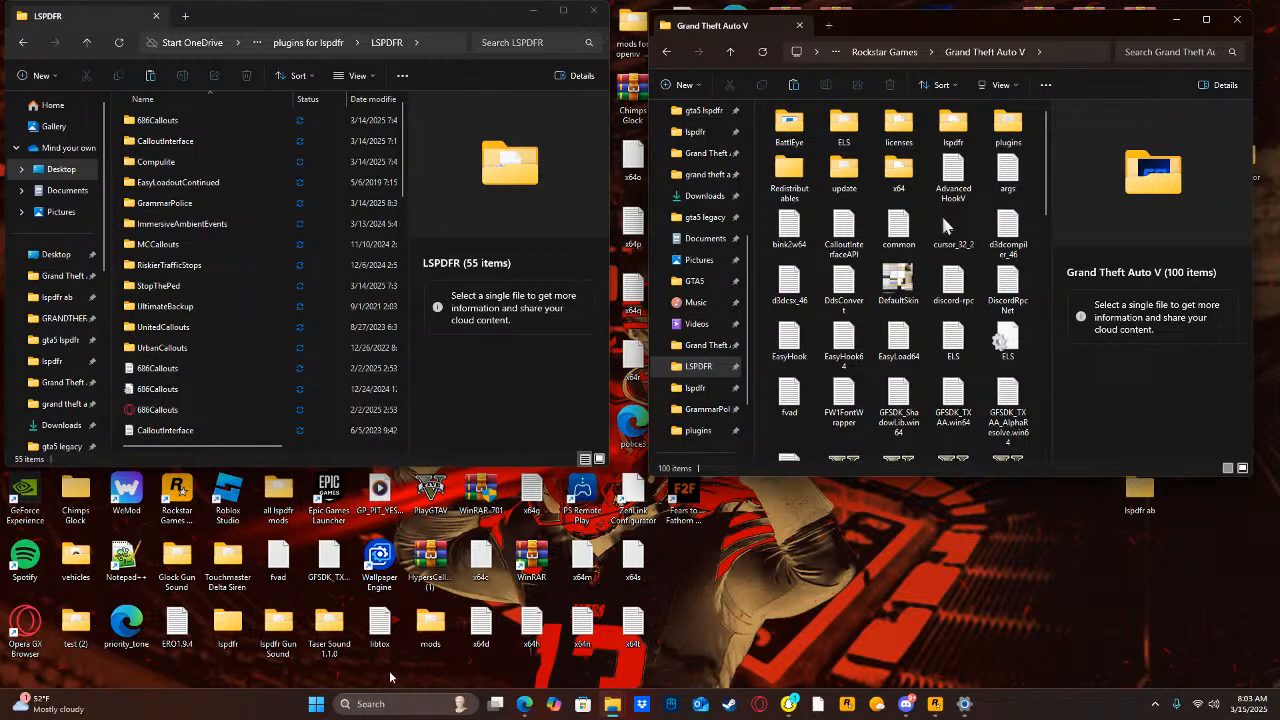
Search the computer for the MCCallouts v1.8.0.3 archive and open it alongside the game folder.
{"action": "left_click", "coordinate": [389, 704]}
{"action": "type", "text": "mcCallouts v1.8.0.3"}
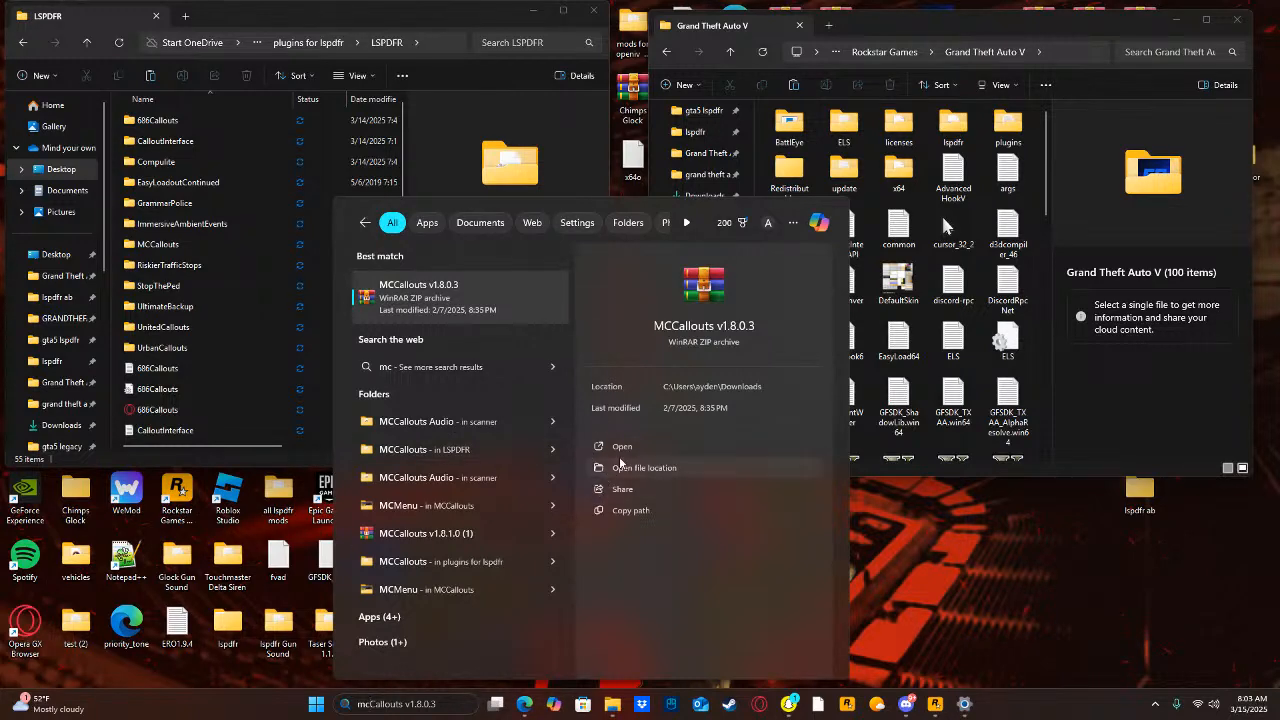
{"action": "left_click", "coordinate": [622, 447]}
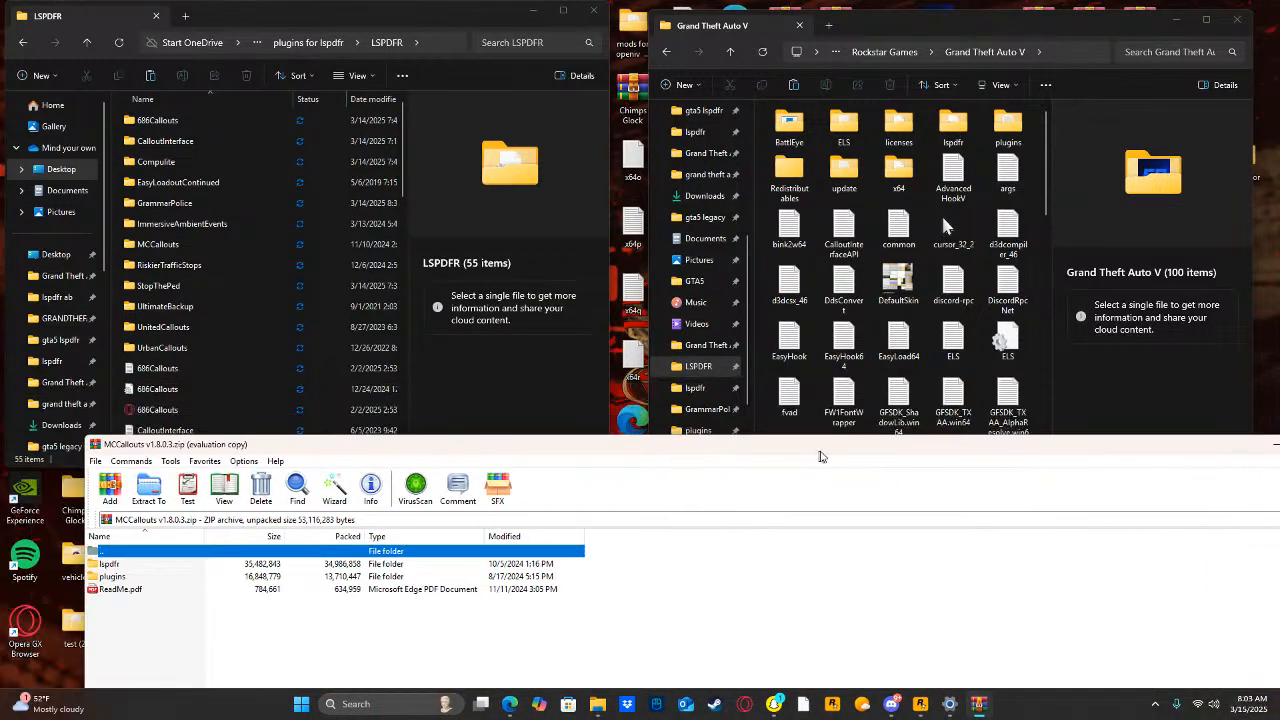
{"action": "left_click", "coordinate": [817, 634]}
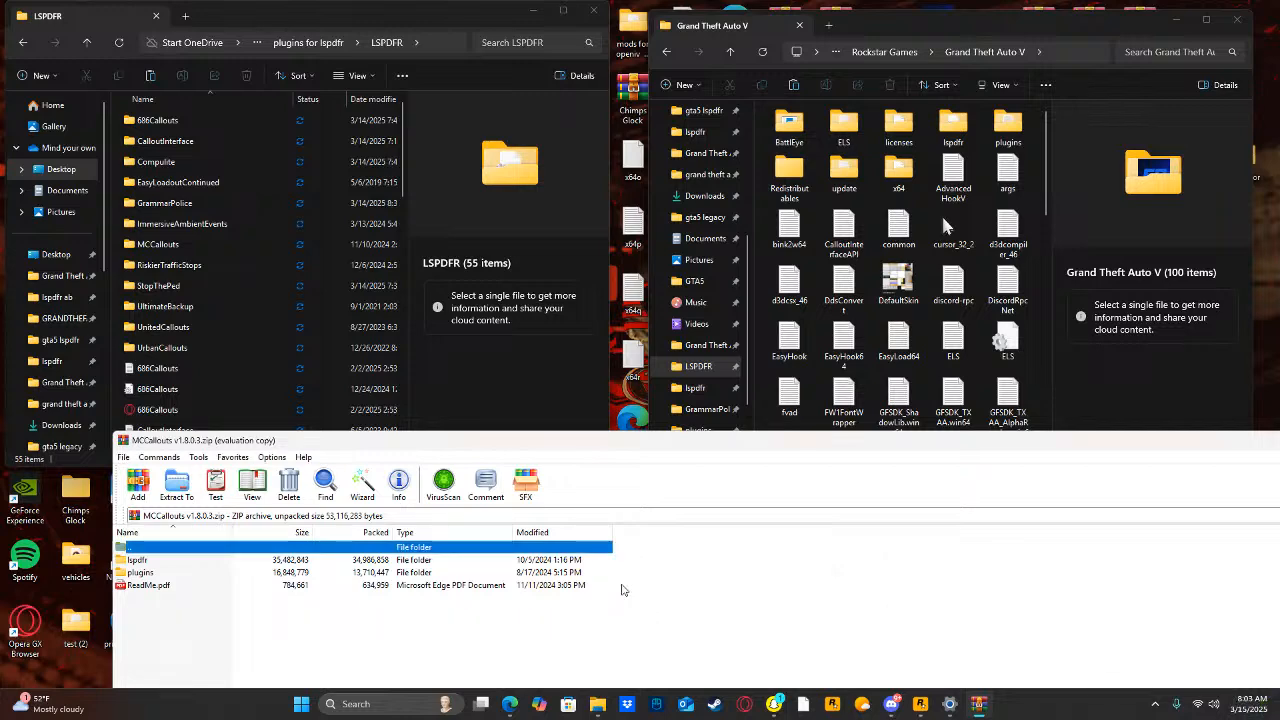
Extract the lspdfr and plugins folders from the MCCallouts archive into the game folder, granting administrator permission, and close the archive.
{"action": "left_click_drag", "start_coordinate": [665, 556], "coordinate": [582, 566]}
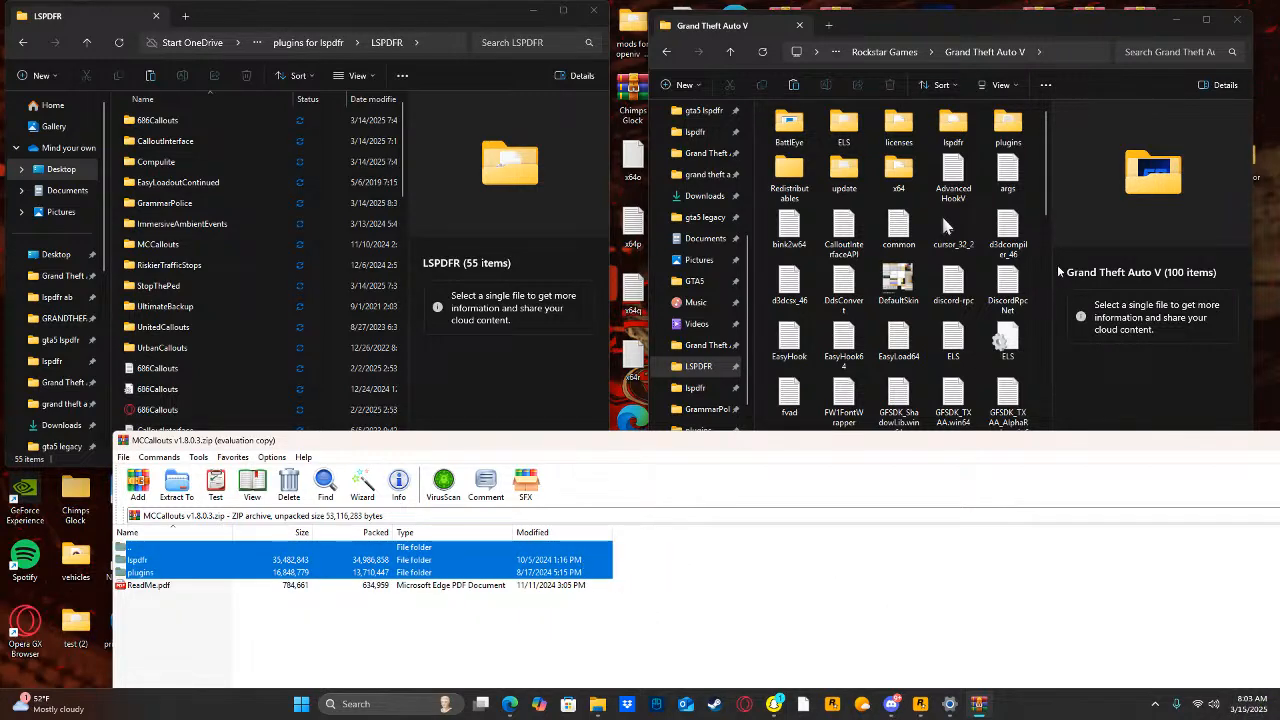
{"action": "left_click_drag", "start_coordinate": [1037, 258], "coordinate": [1030, 262]}
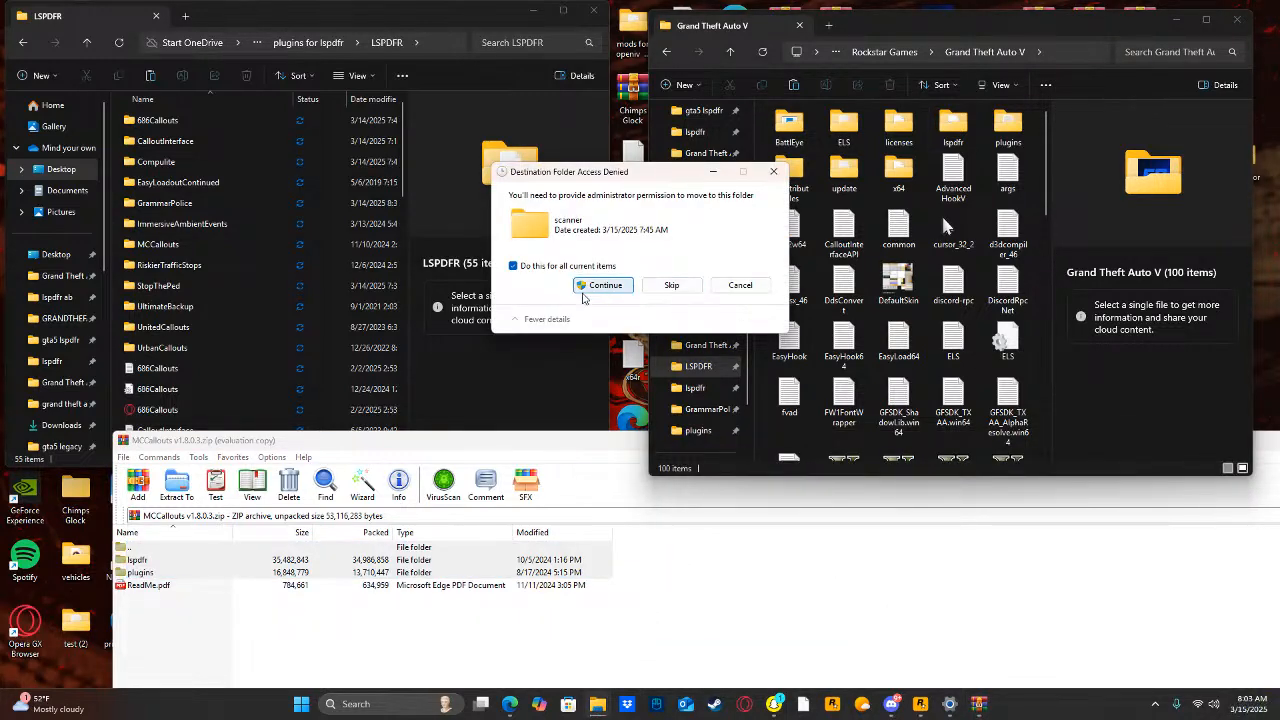
{"action": "left_click", "coordinate": [595, 289]}
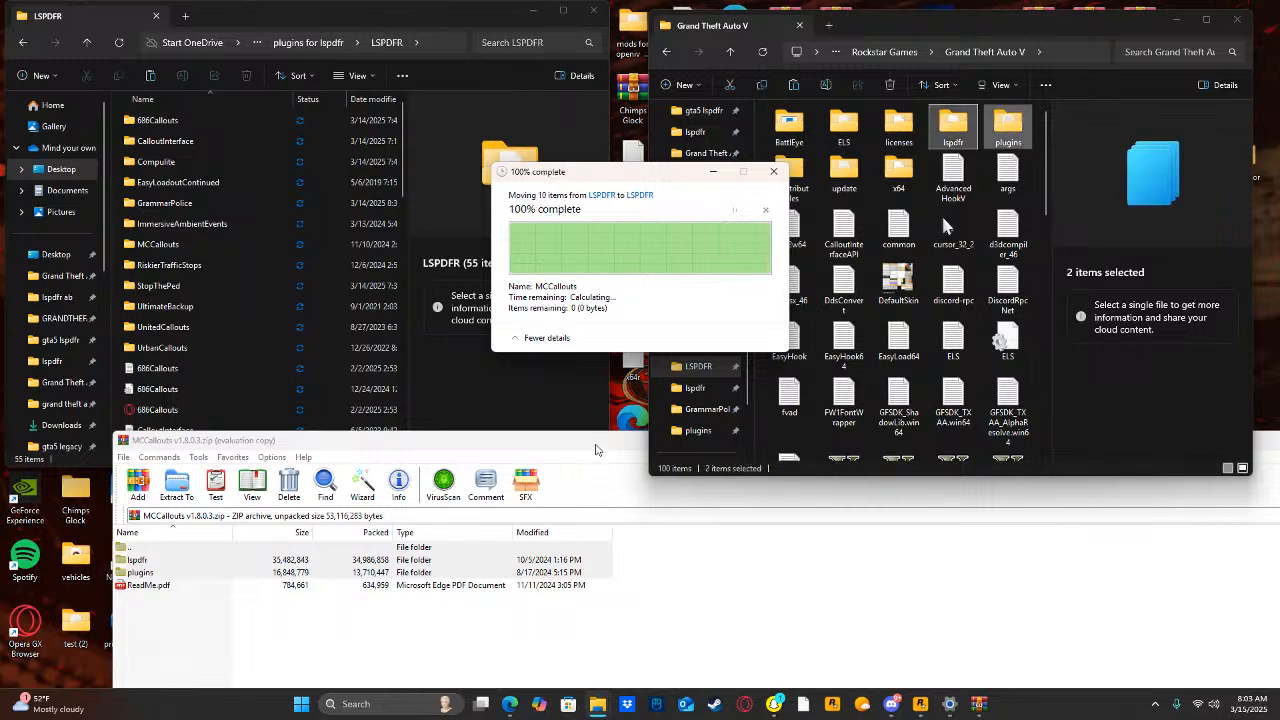
{"action": "left_click_drag", "start_coordinate": [590, 446], "coordinate": [371, 446]}
{"action": "left_click", "coordinate": [1139, 440]}
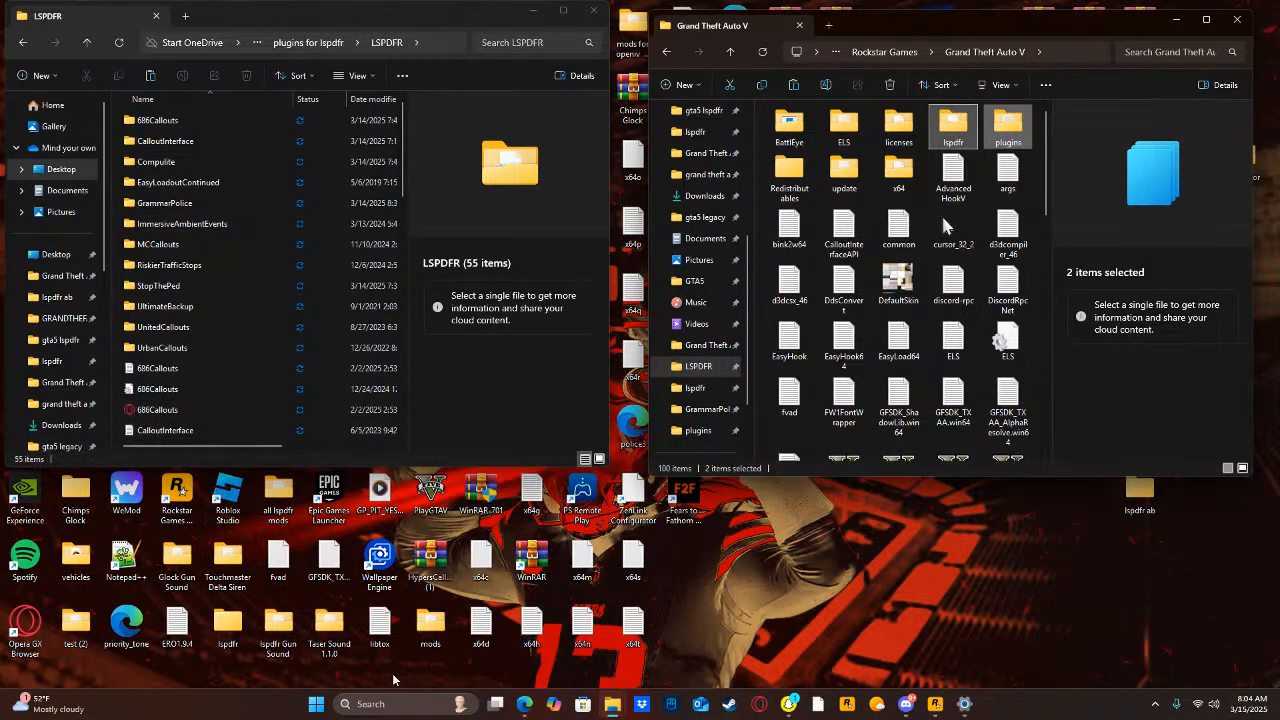
Search the computer for the RiskierTrafficStops 3.1.4 archive and open it with its contents in view.
{"action": "left_click", "coordinate": [398, 705]}
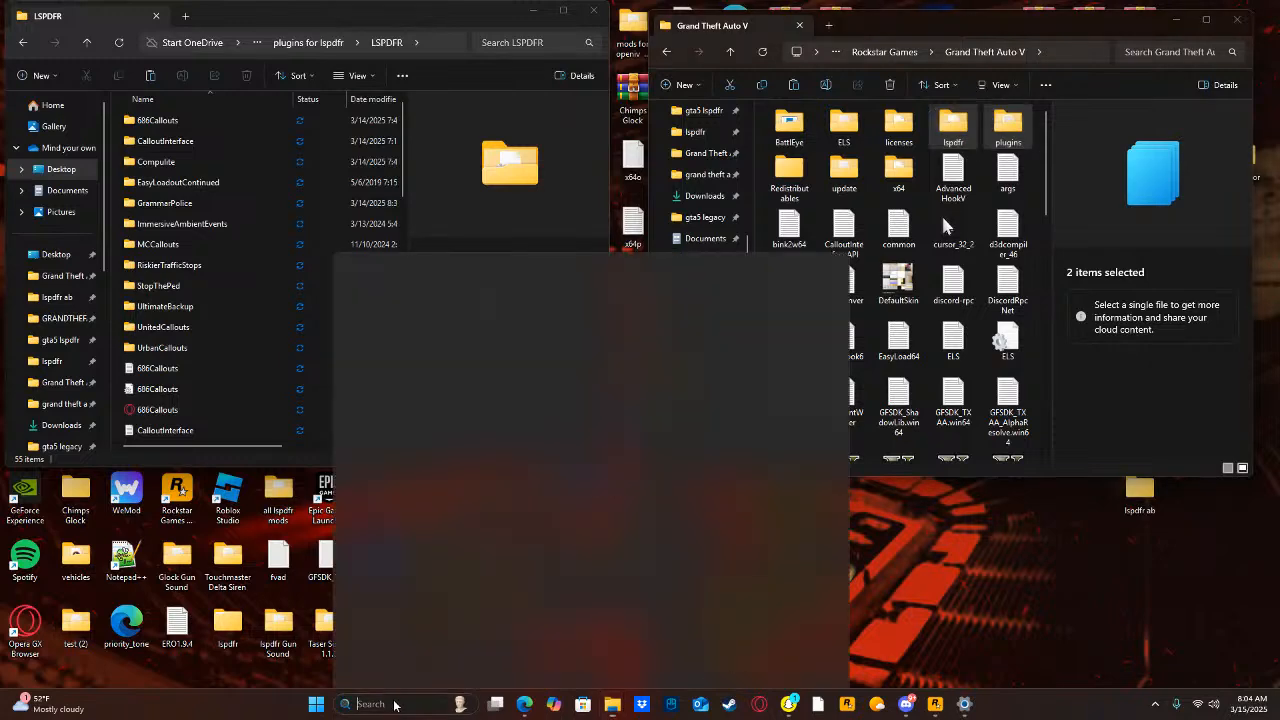
{"action": "type", "text": "risk"}
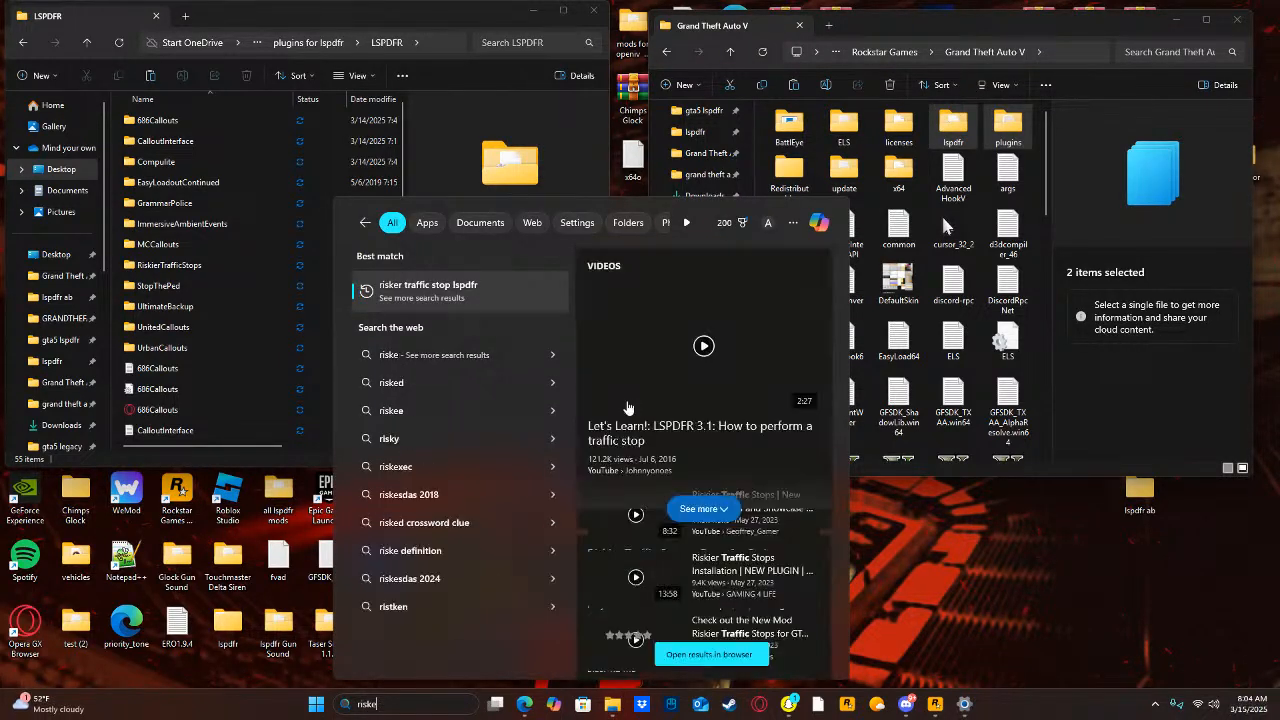
{"action": "type", "text": "ierTrafficStops 3.1.4"}
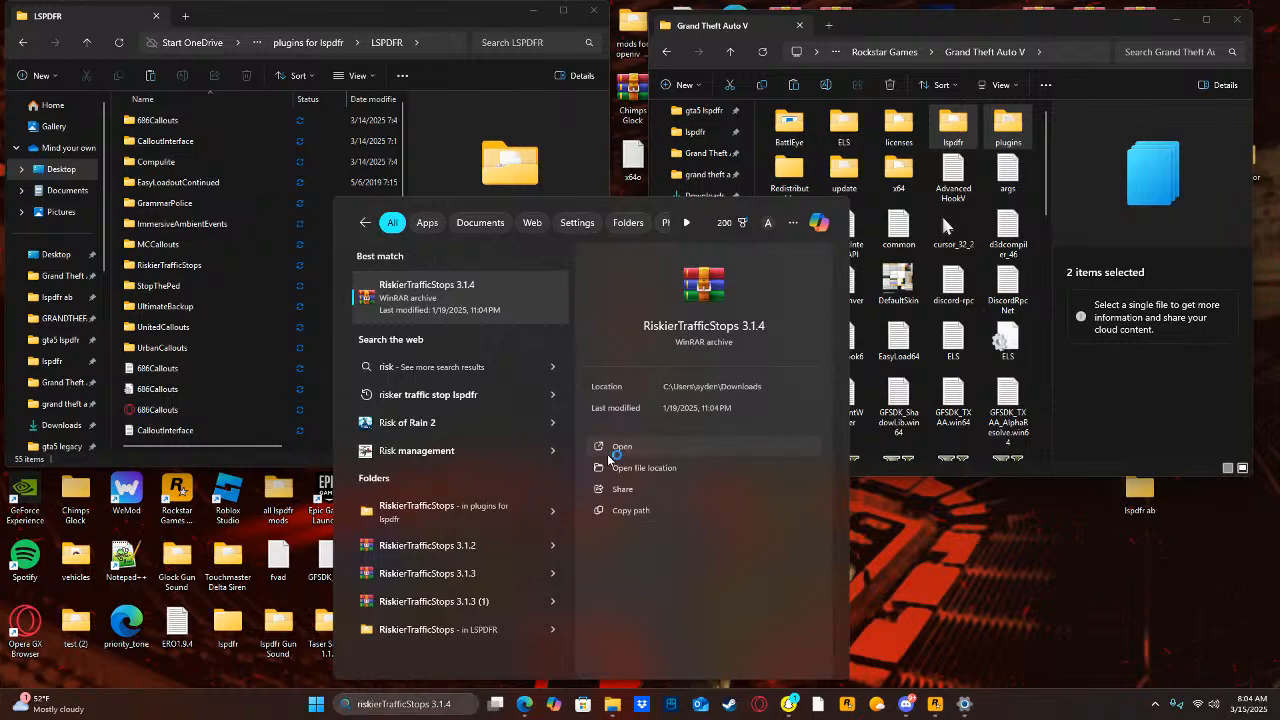
{"action": "left_click", "coordinate": [607, 450]}
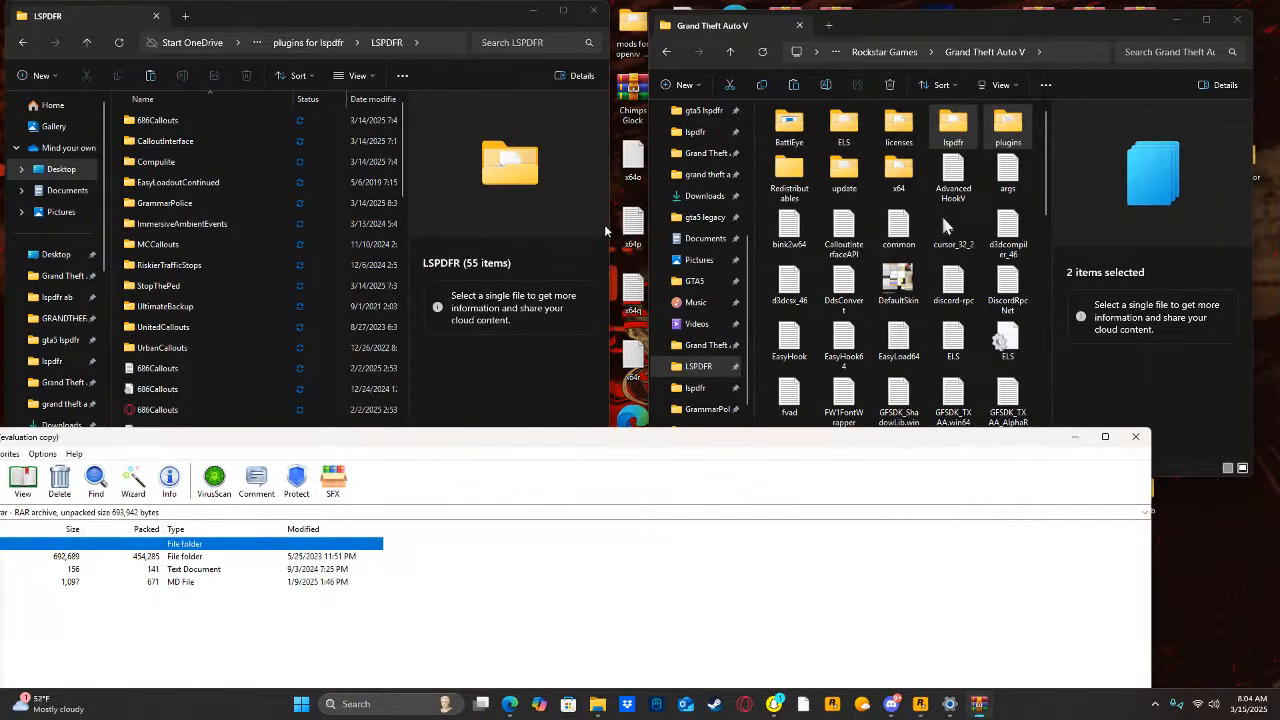
{"action": "left_click_drag", "start_coordinate": [666, 444], "coordinate": [922, 418]}
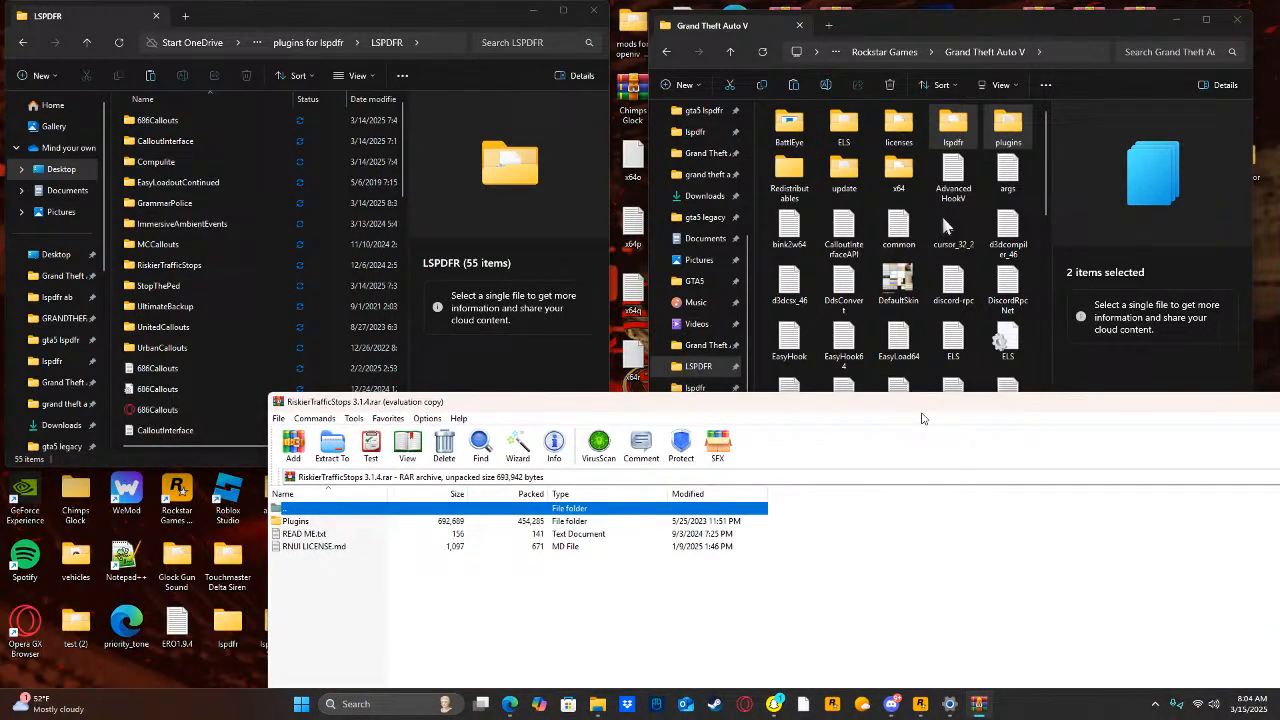
Extract the Plugins folder from the RiskierTrafficStops archive into the game folder, granting administrator permission, and close the archive.
{"action": "left_click", "coordinate": [333, 522]}
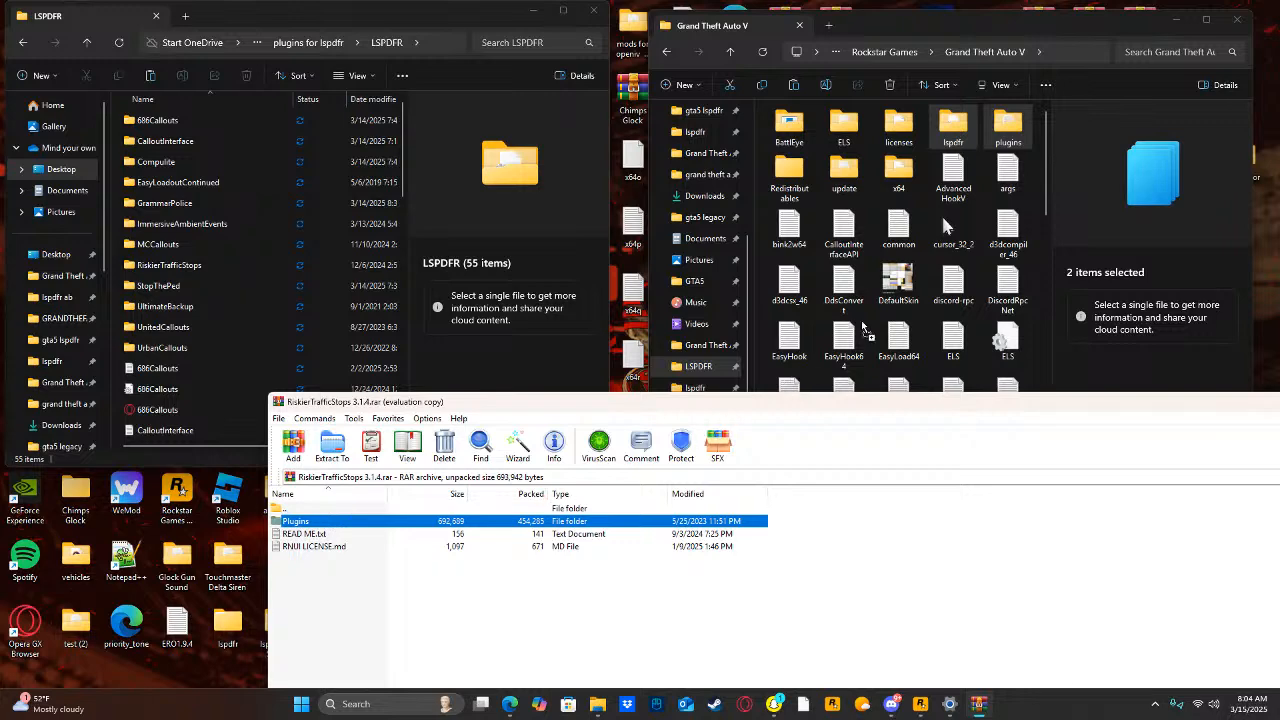
{"action": "left_click_drag", "start_coordinate": [1036, 217], "coordinate": [953, 125]}
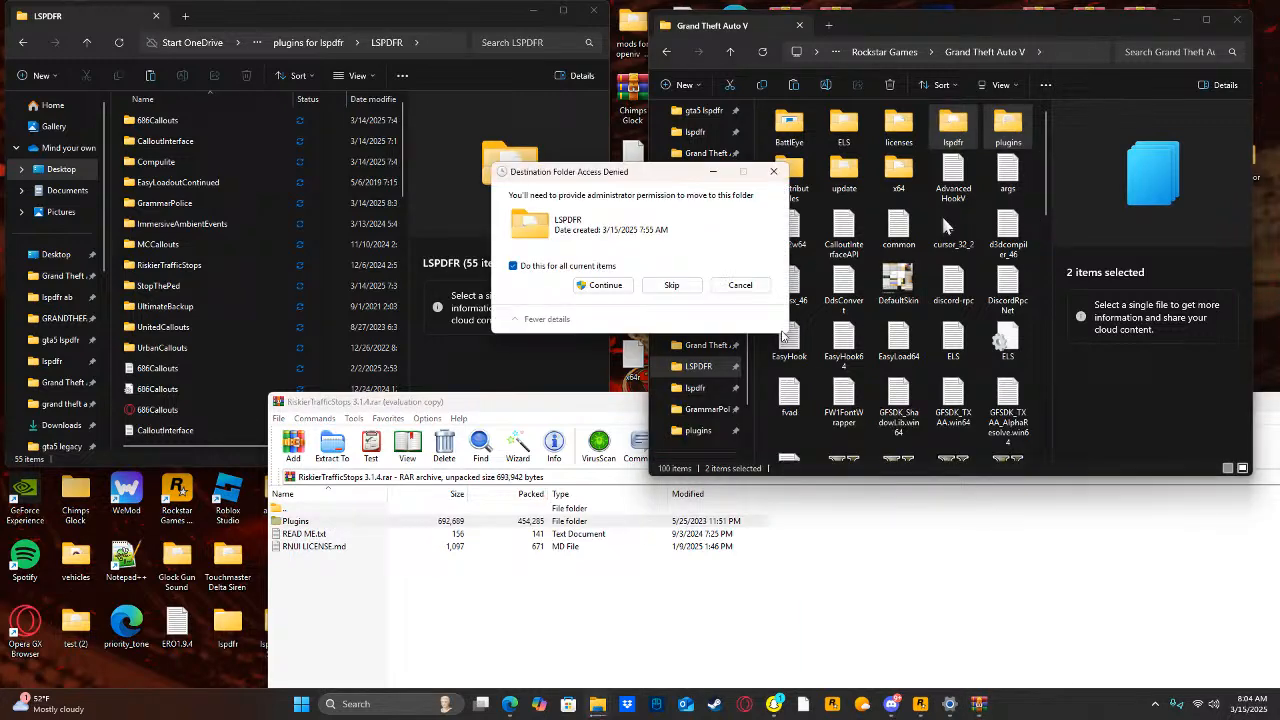
{"action": "left_click", "coordinate": [604, 287]}
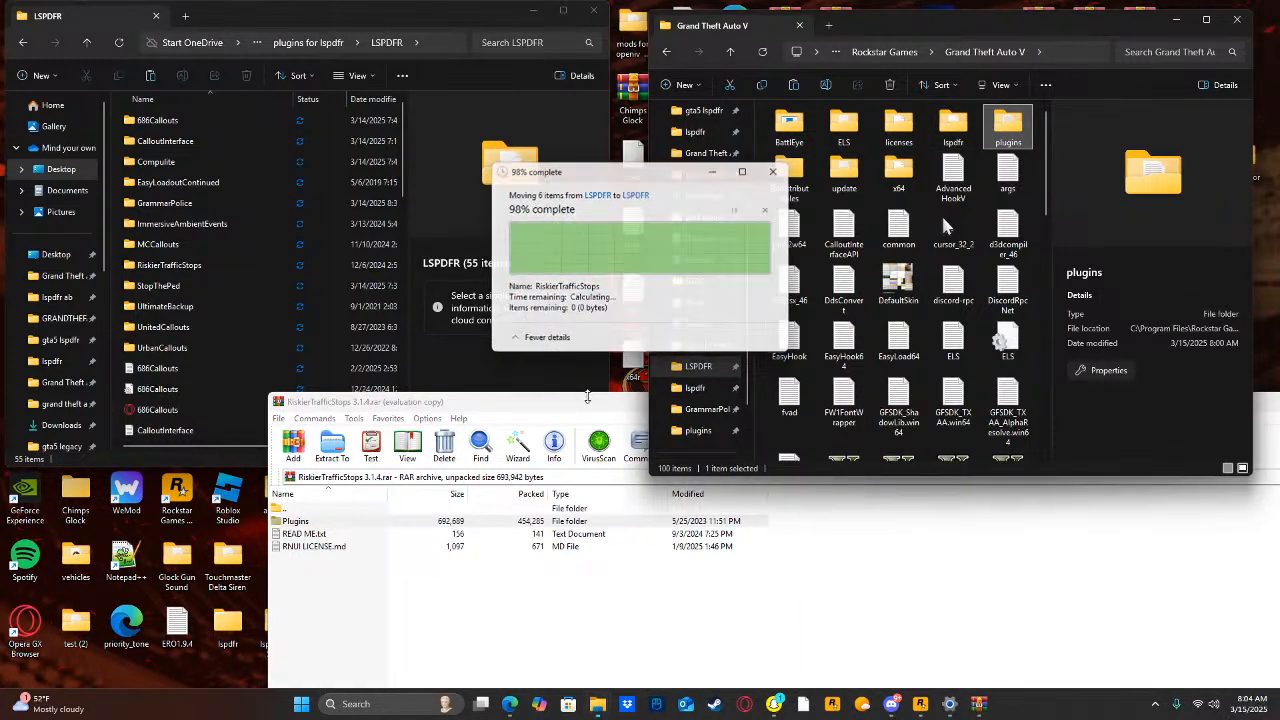
{"action": "left_click_drag", "start_coordinate": [587, 397], "coordinate": [335, 447]}
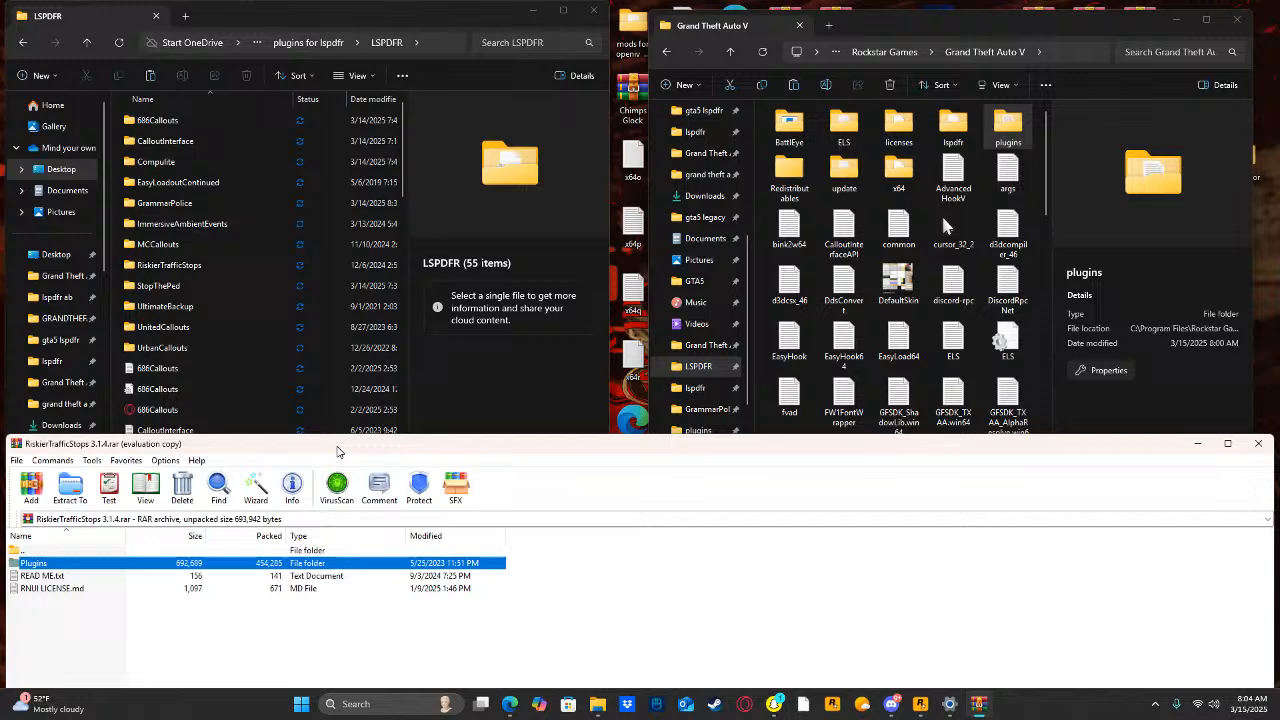
{"action": "left_click", "coordinate": [1258, 446]}
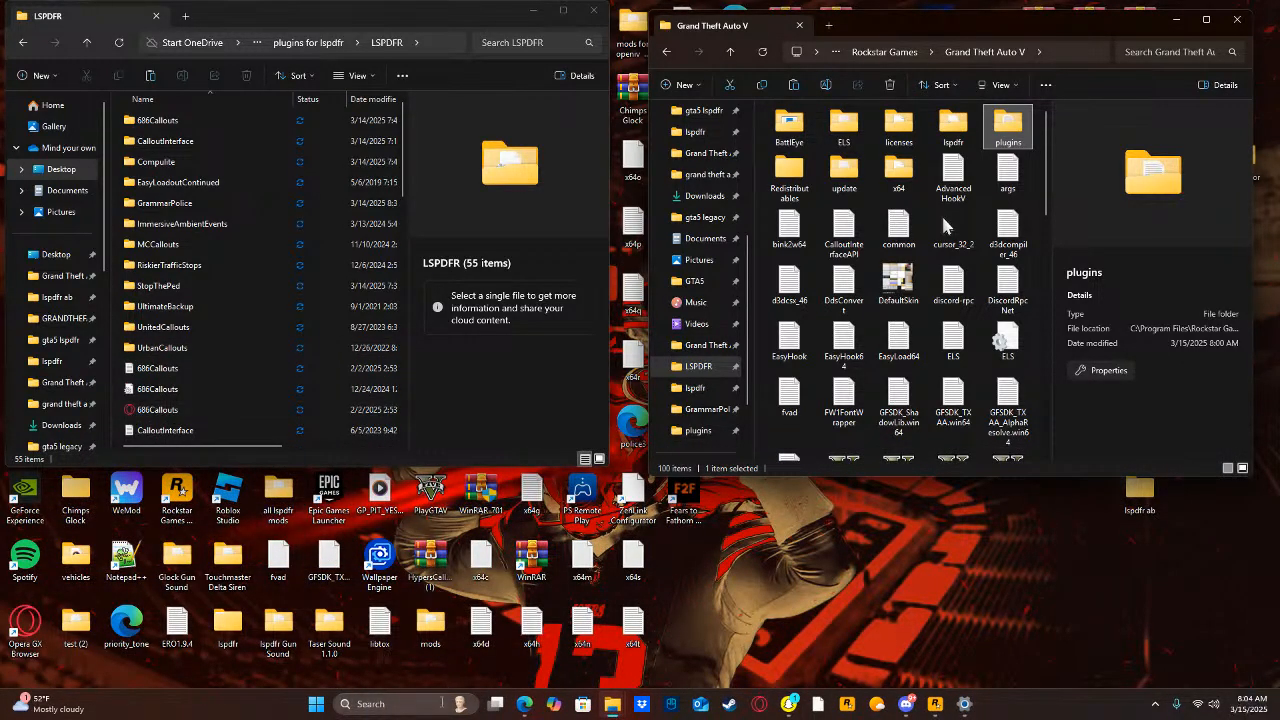
Search the computer for "stop the ped" and open the file location of the STOP THE PED Realistic Conversations archive.
{"action": "left_click", "coordinate": [400, 703]}
{"action": "type", "text": "s"}
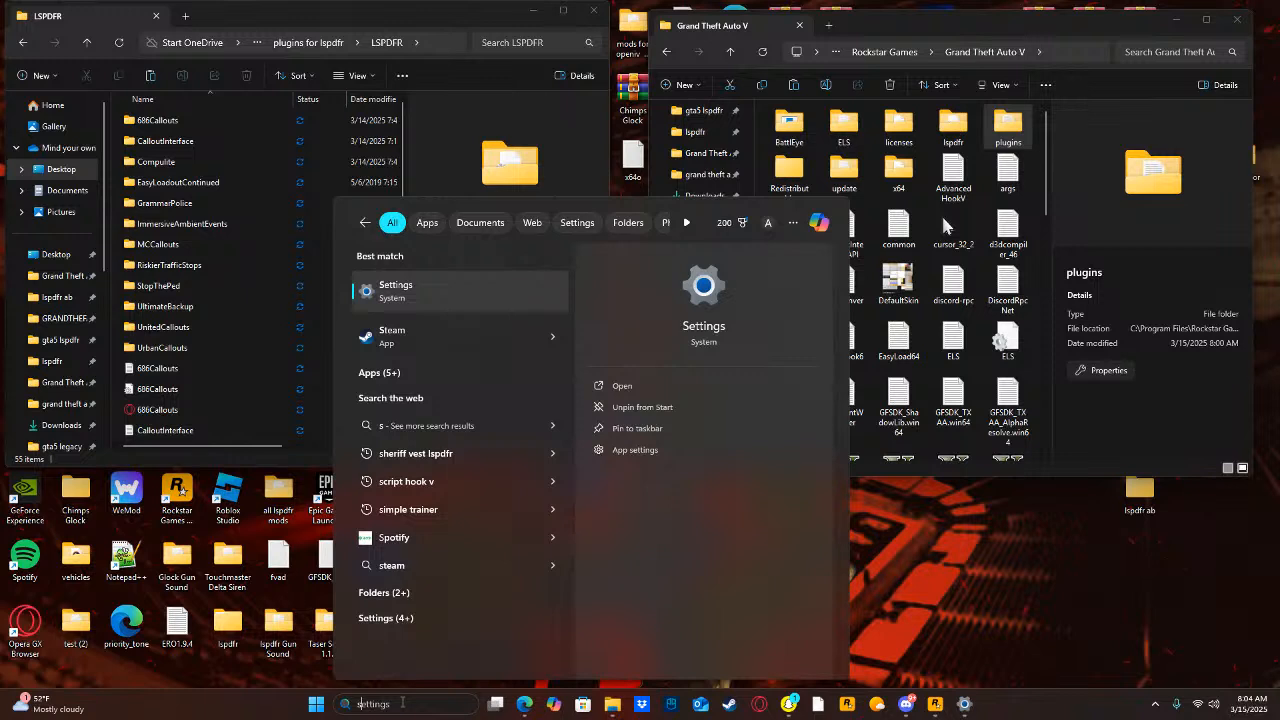
{"action": "type", "text": "to"}
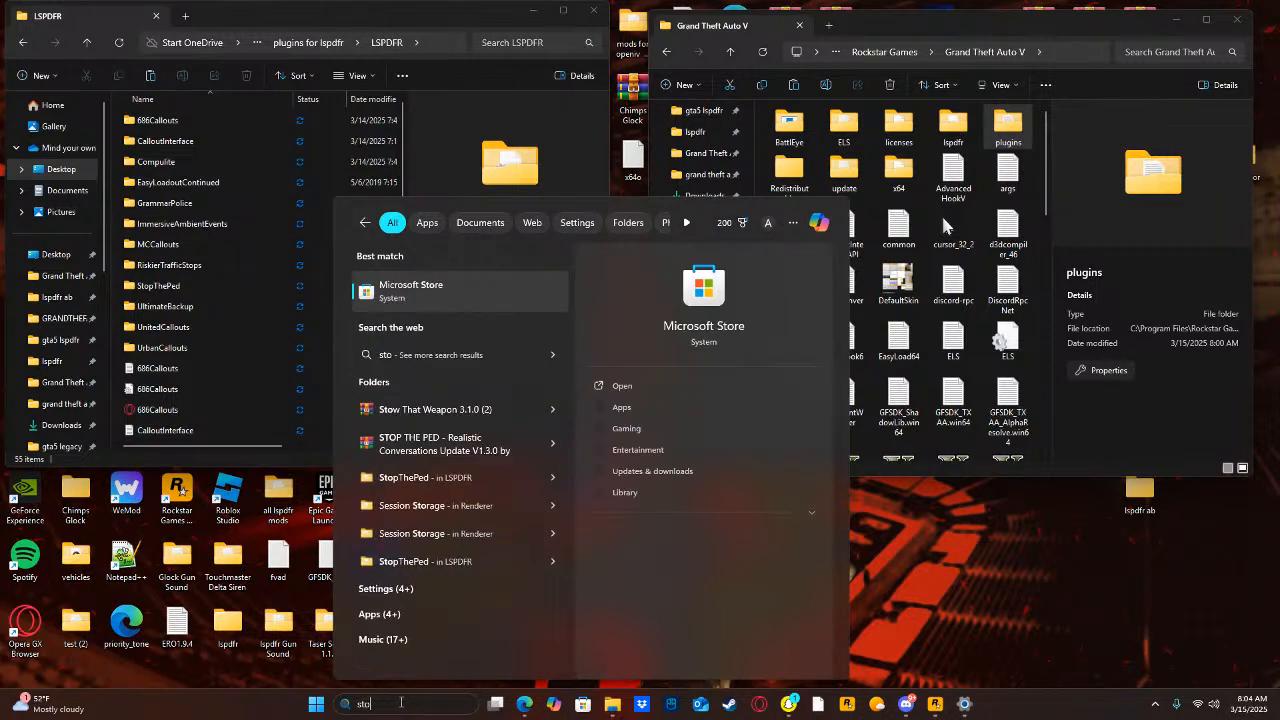
{"action": "type", "text": "p"}
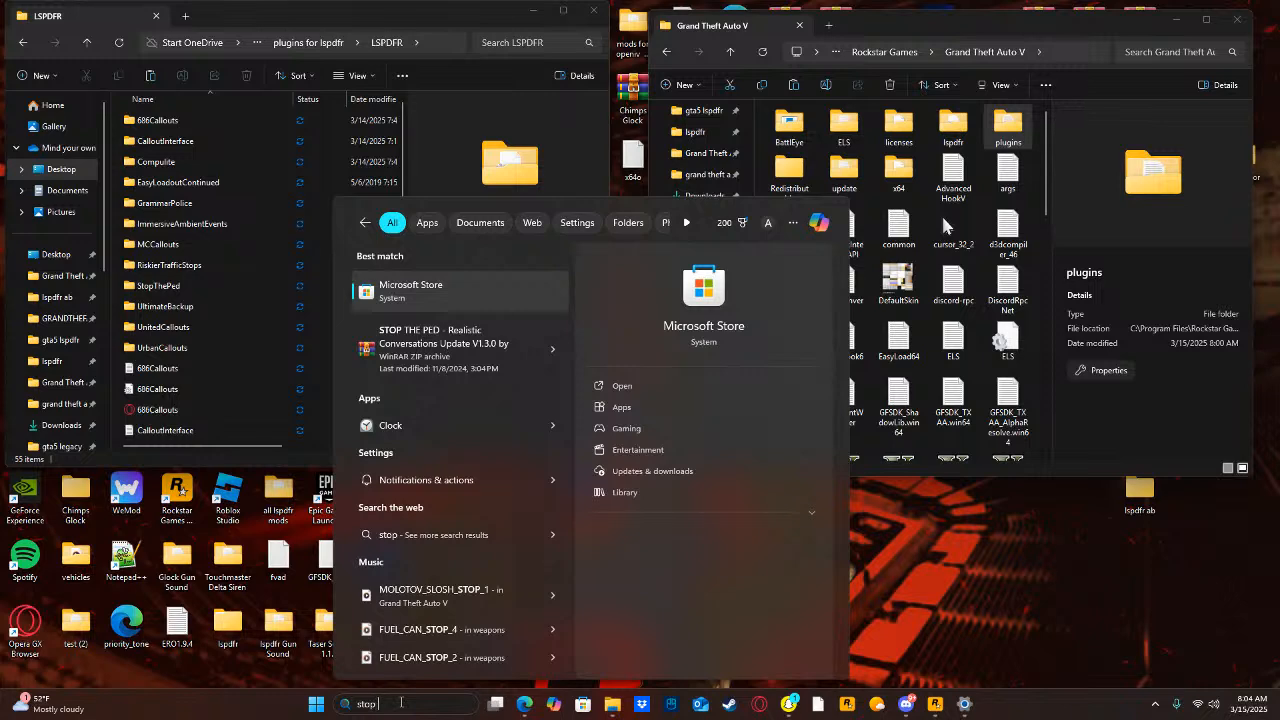
{"action": "type", "text": " the ped"}
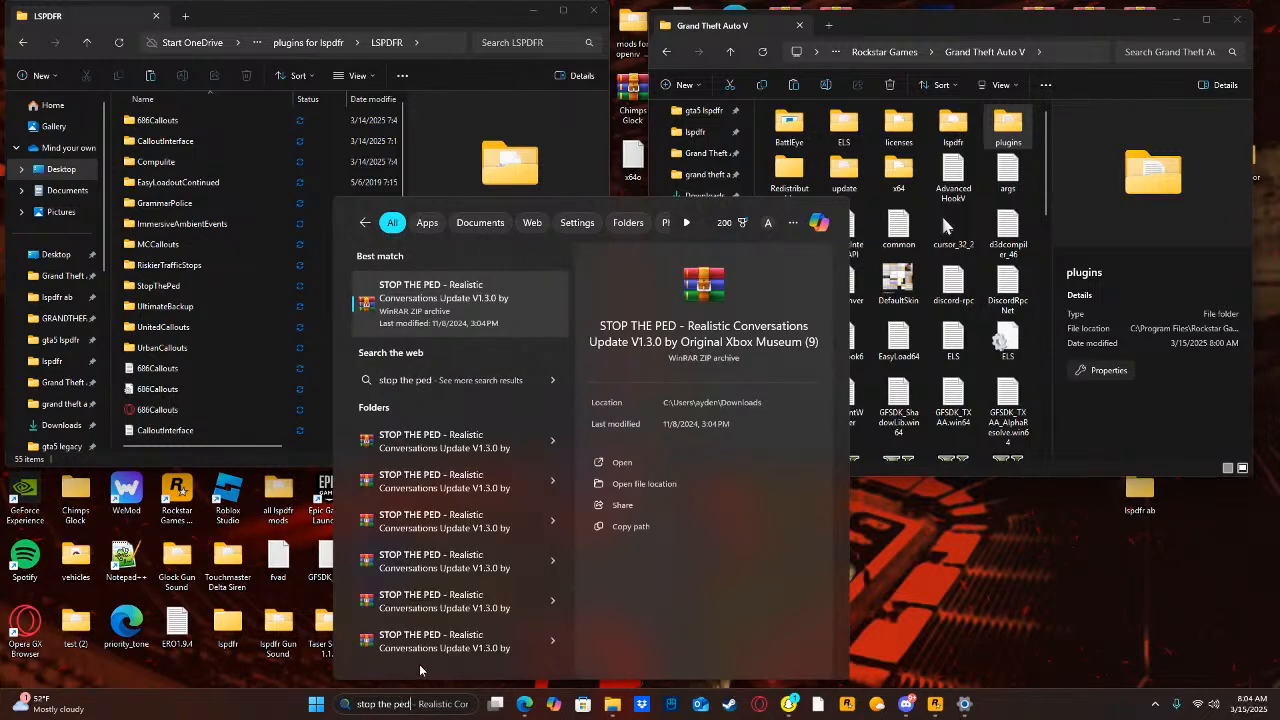
{"action": "left_click", "coordinate": [632, 484]}
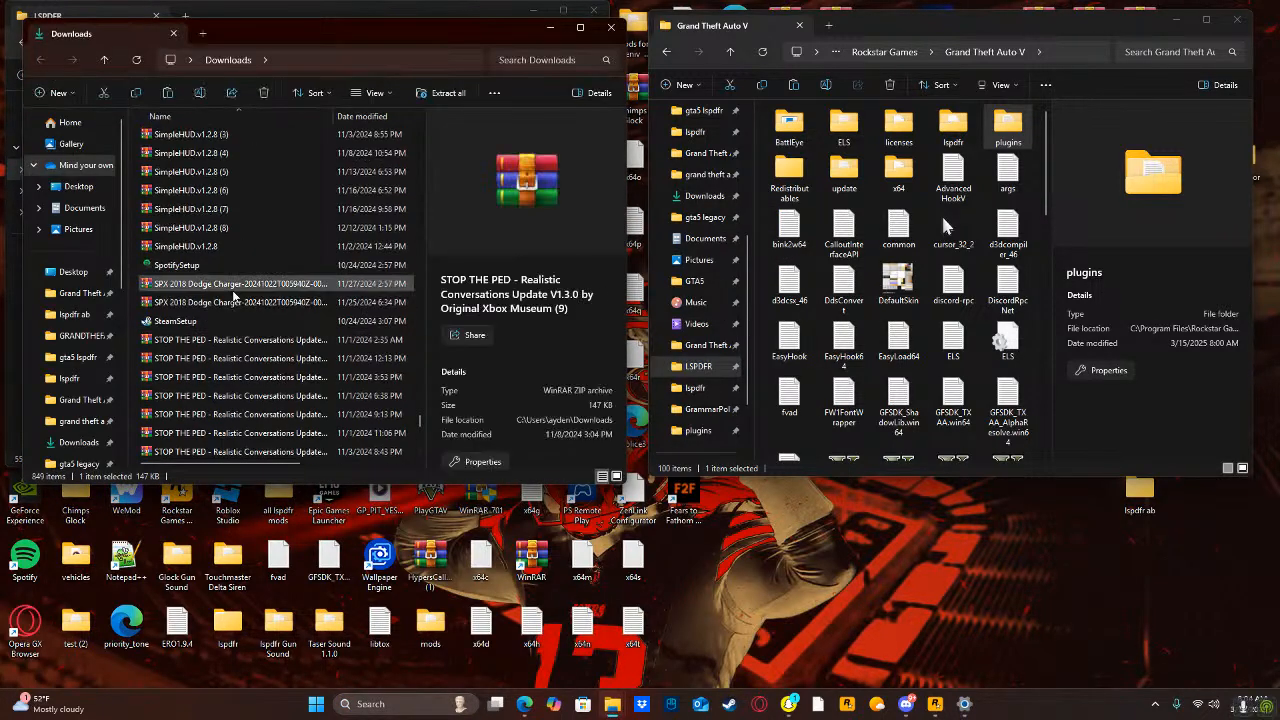
Look through the Downloads folder for the StopThePed archive and search the folder for "stop".
{"action": "scroll", "coordinate": [234, 294], "scroll_direction": "up", "scroll_amount": 8}
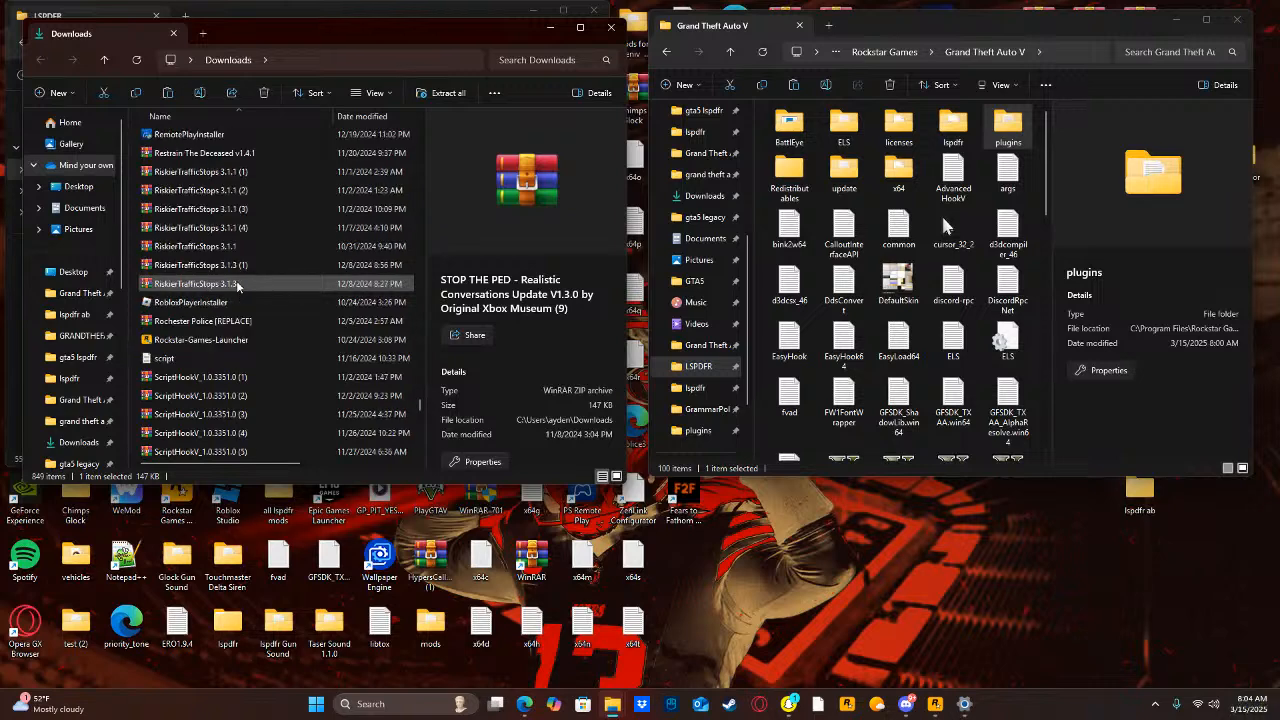
{"action": "scroll", "coordinate": [237, 280], "scroll_direction": "up", "scroll_amount": 10}
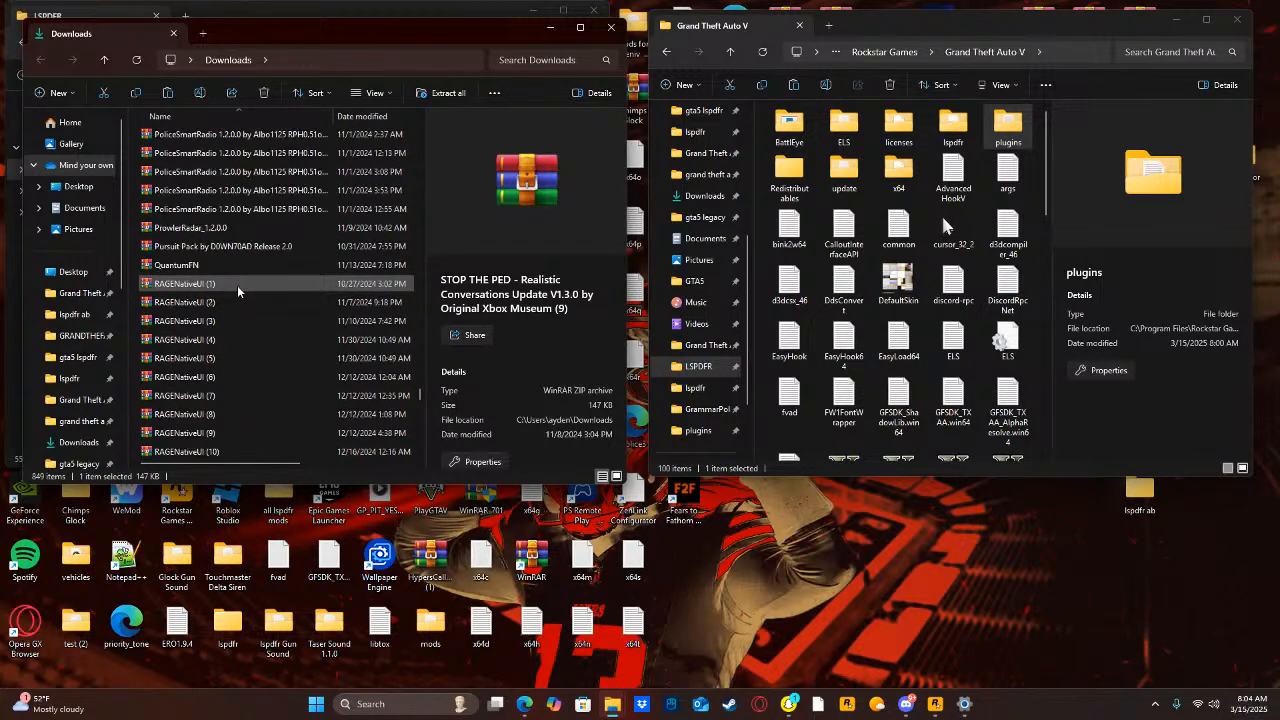
{"action": "scroll", "coordinate": [237, 290], "scroll_direction": "up", "scroll_amount": 8}
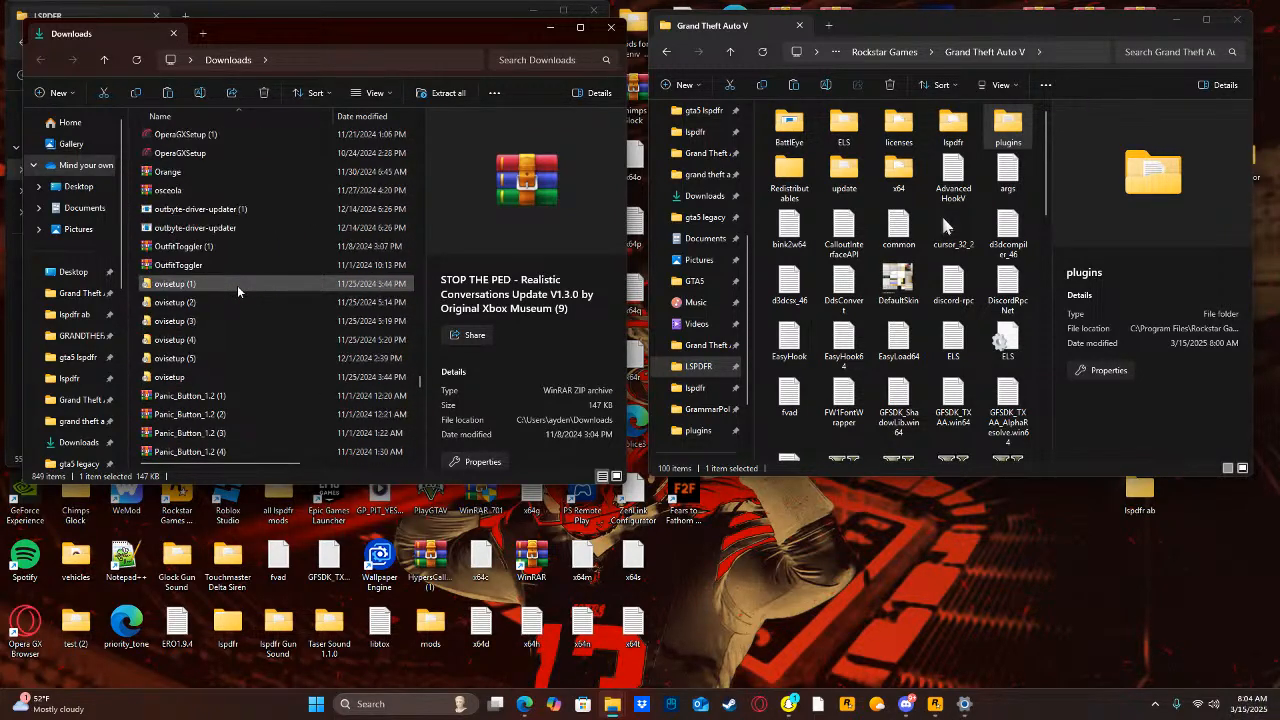
{"action": "scroll", "coordinate": [237, 285], "scroll_direction": "up", "scroll_amount": 6}
{"action": "scroll", "coordinate": [240, 288], "scroll_direction": "up", "scroll_amount": 8}
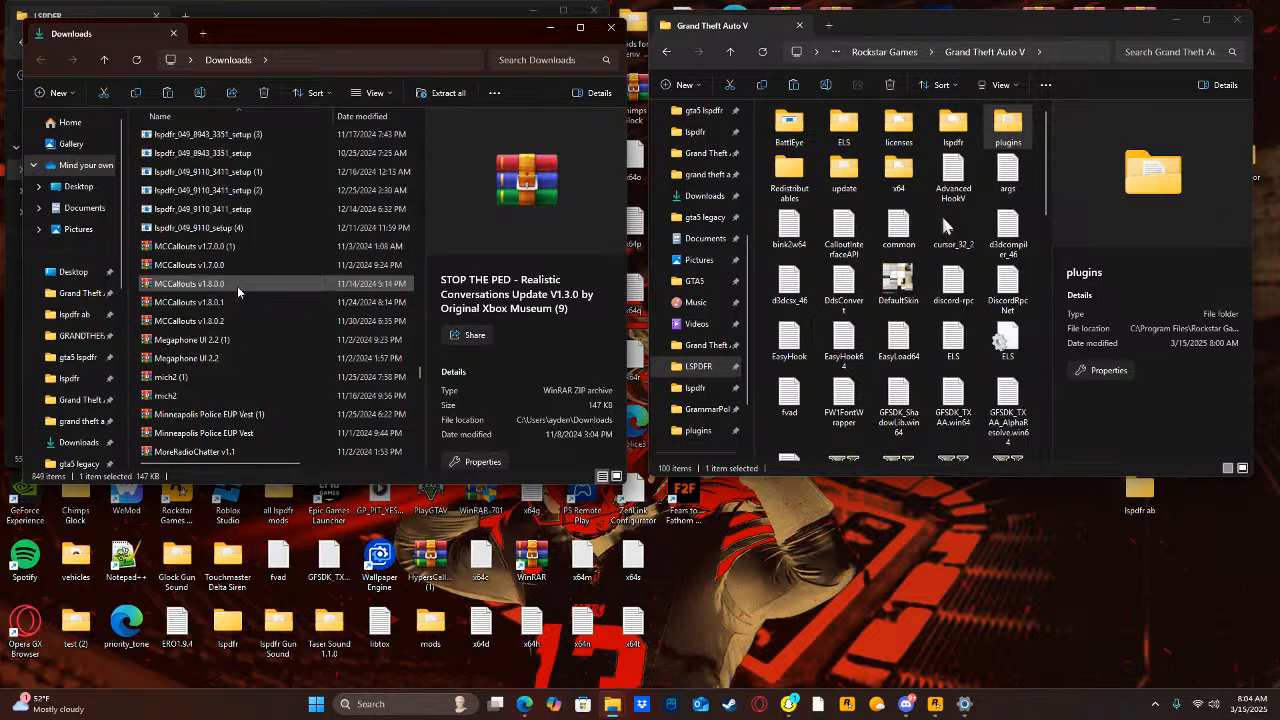
{"action": "scroll", "coordinate": [243, 292], "scroll_direction": "up", "scroll_amount": 3}
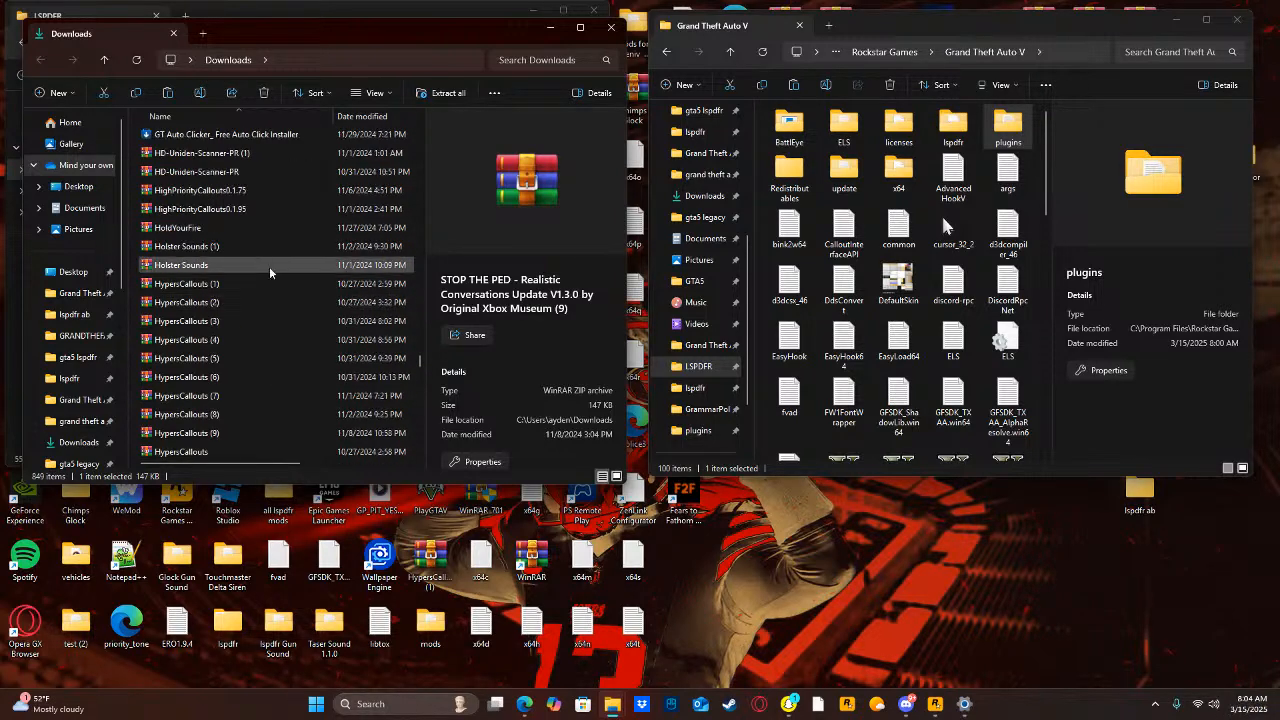
{"action": "left_click", "coordinate": [542, 53]}
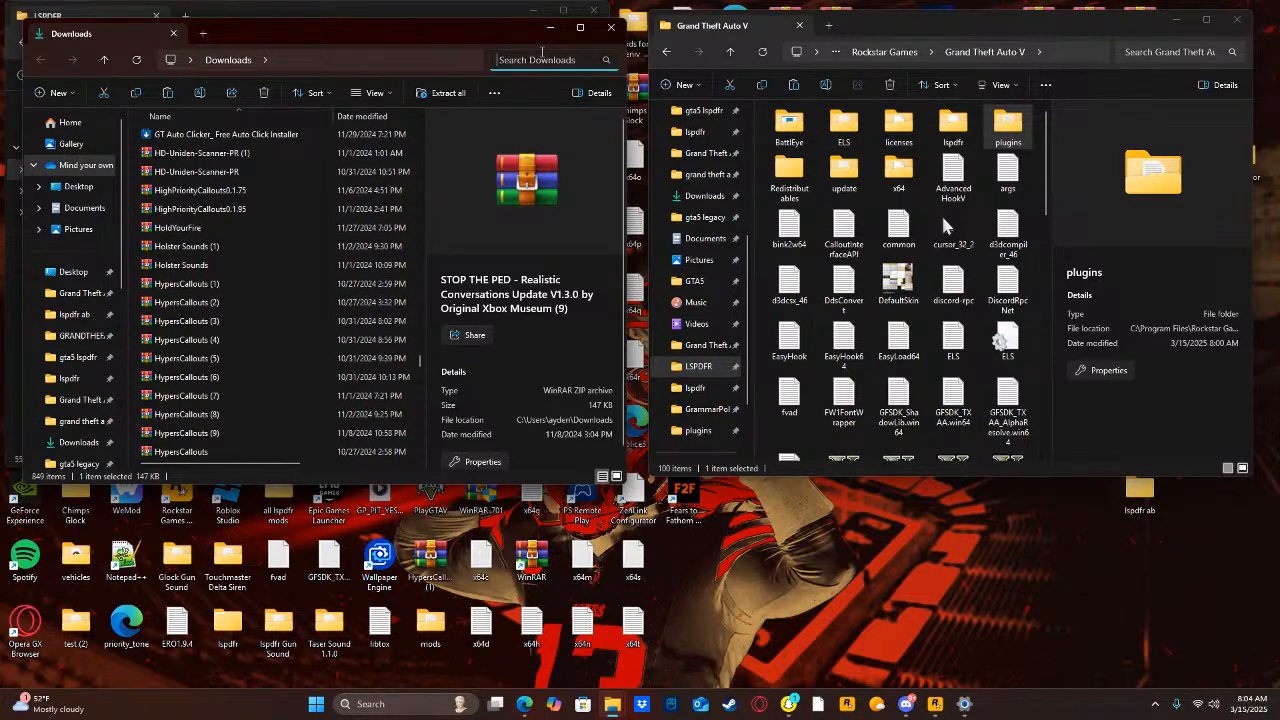
{"action": "type", "text": "s"}
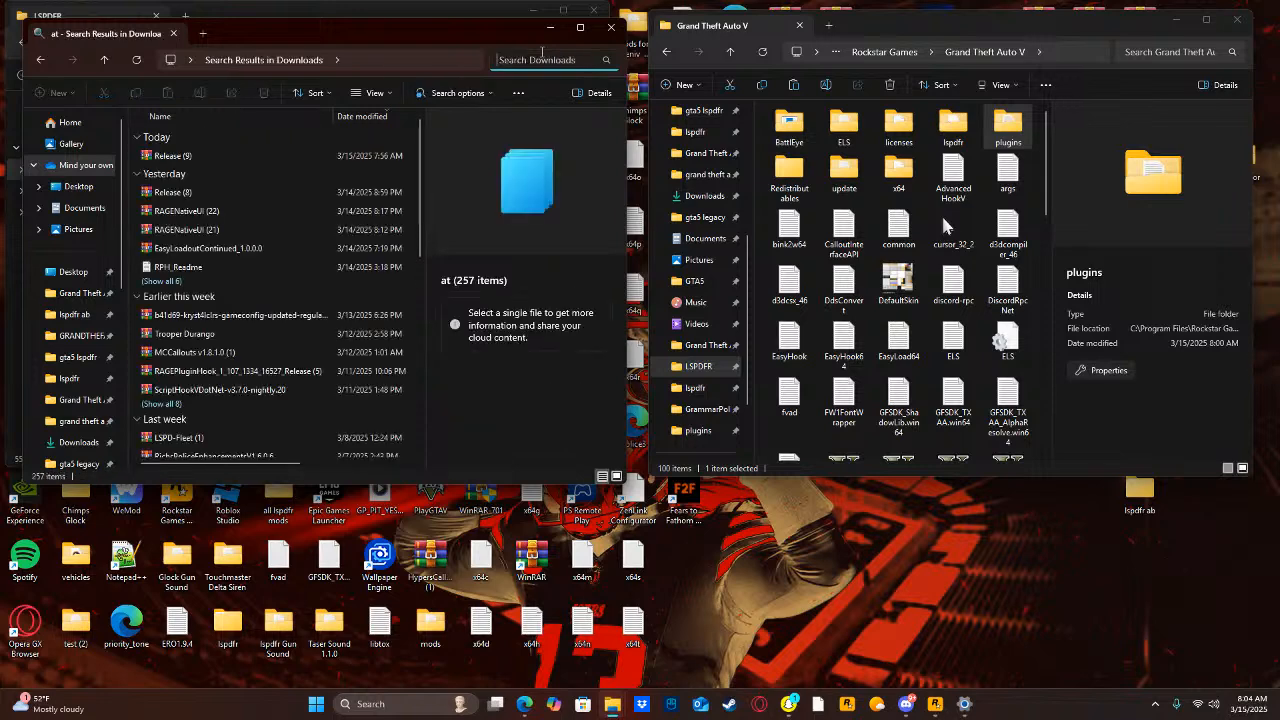
{"action": "type", "text": "top"}
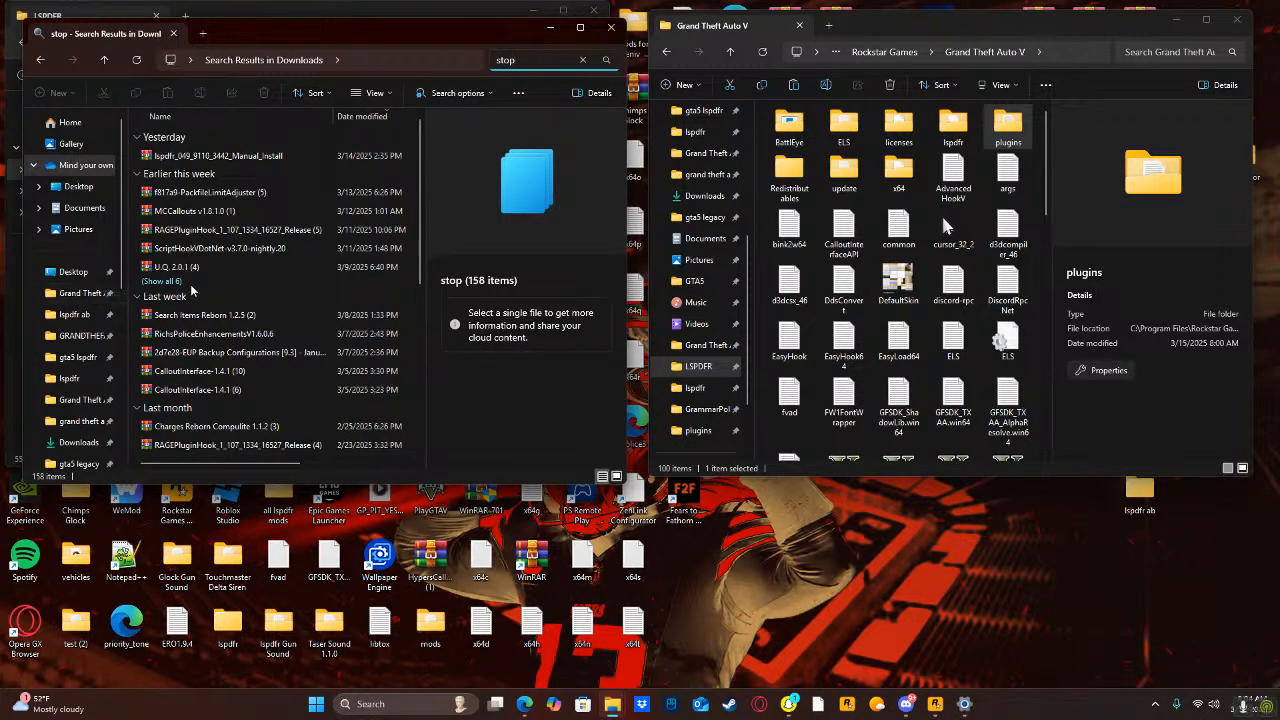
Expand the grouped search results and open the StopThePed_4.9.5.2 (3) archive.
{"action": "left_click", "coordinate": [178, 285]}
{"action": "scroll", "coordinate": [185, 300], "scroll_direction": "down", "scroll_amount": 5}
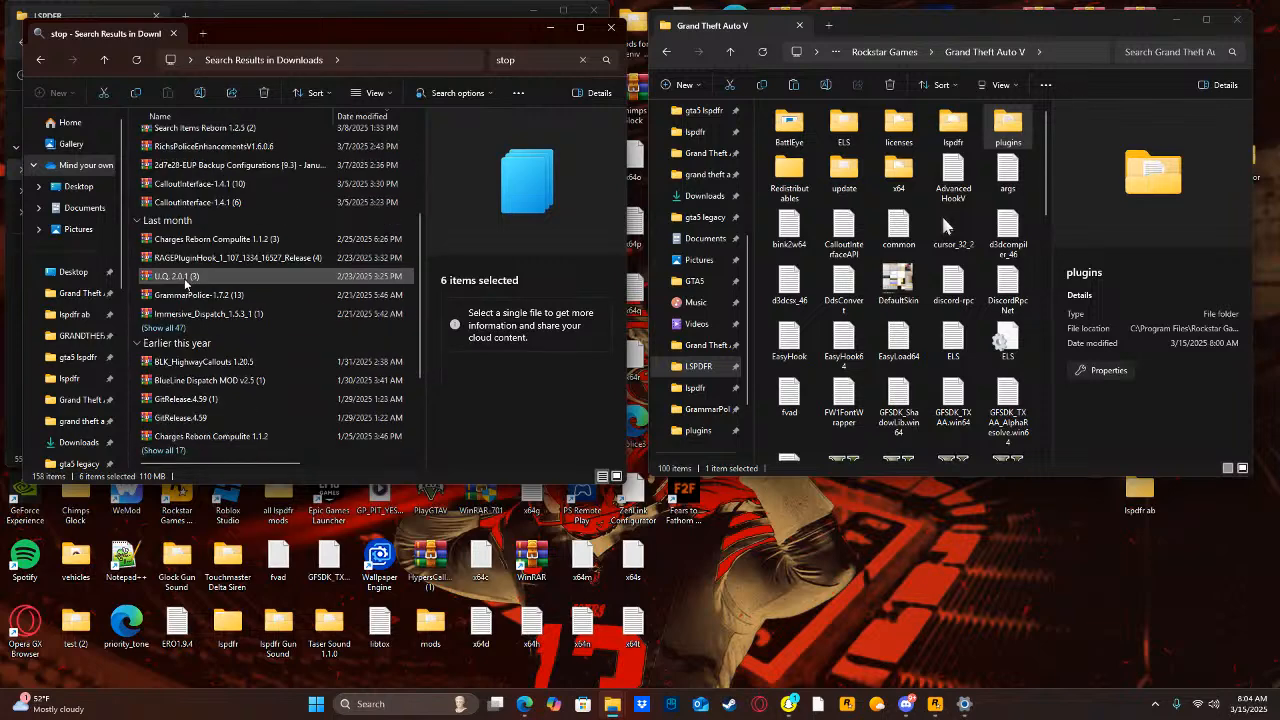
{"action": "left_click", "coordinate": [163, 450]}
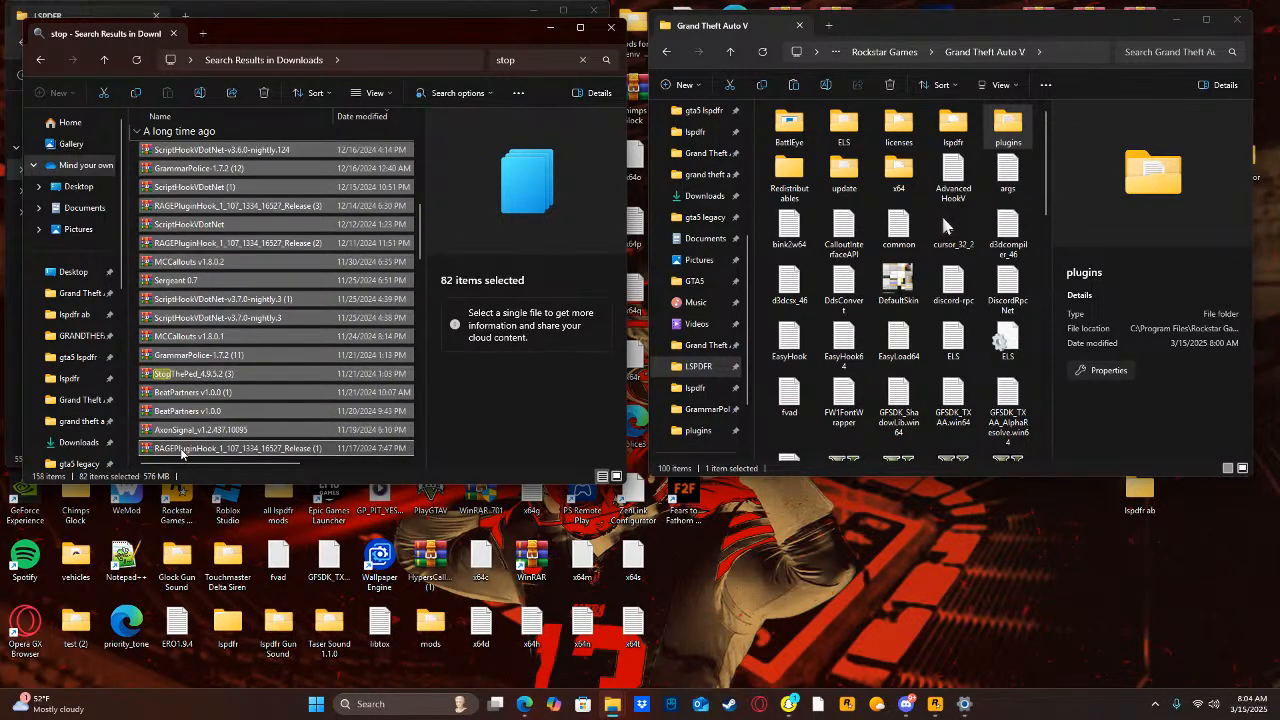
{"action": "double_click", "coordinate": [180, 375]}
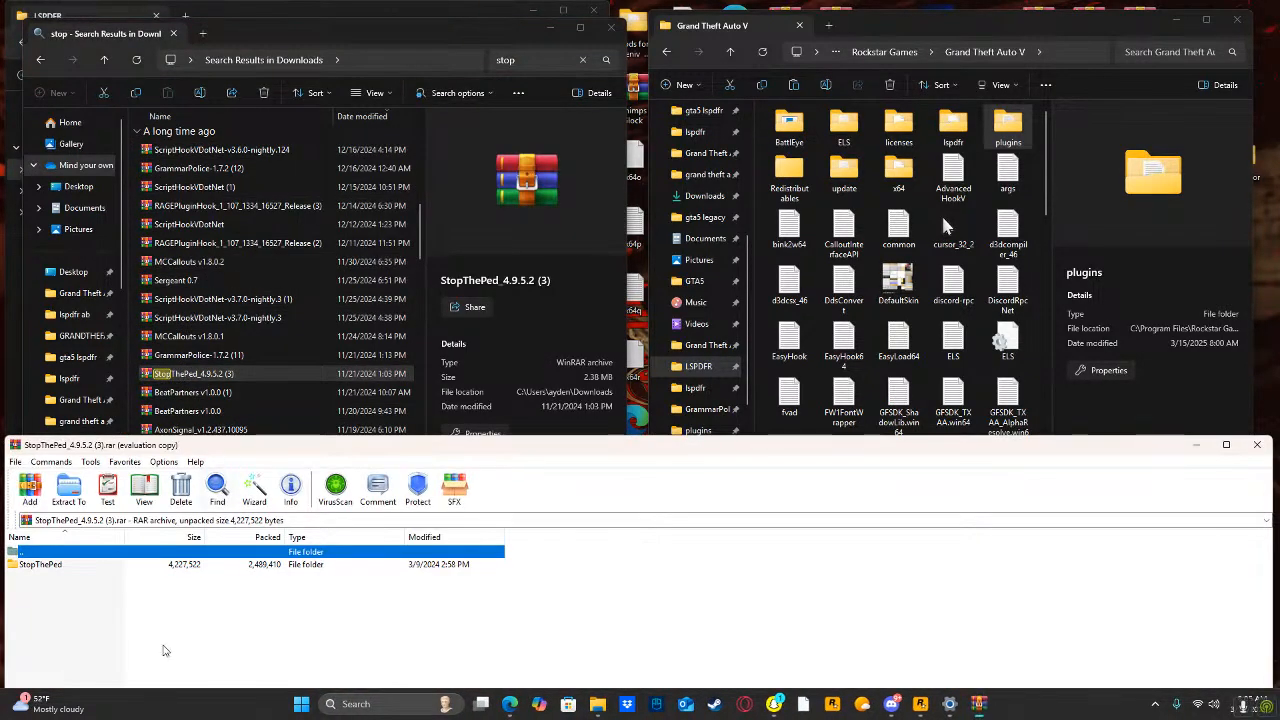
Dismiss the WinRAR purchase reminder and open the StopThePed folder inside the archive.
{"action": "left_click", "coordinate": [135, 566]}
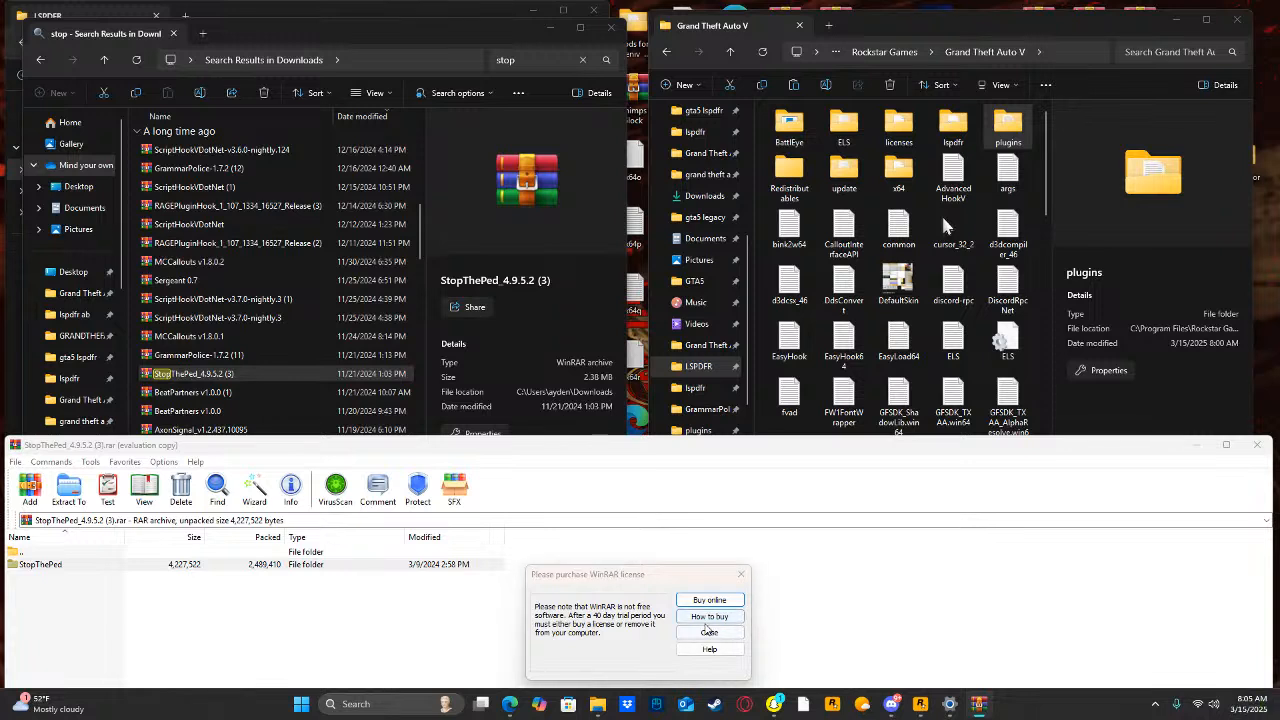
{"action": "left_click", "coordinate": [703, 626]}
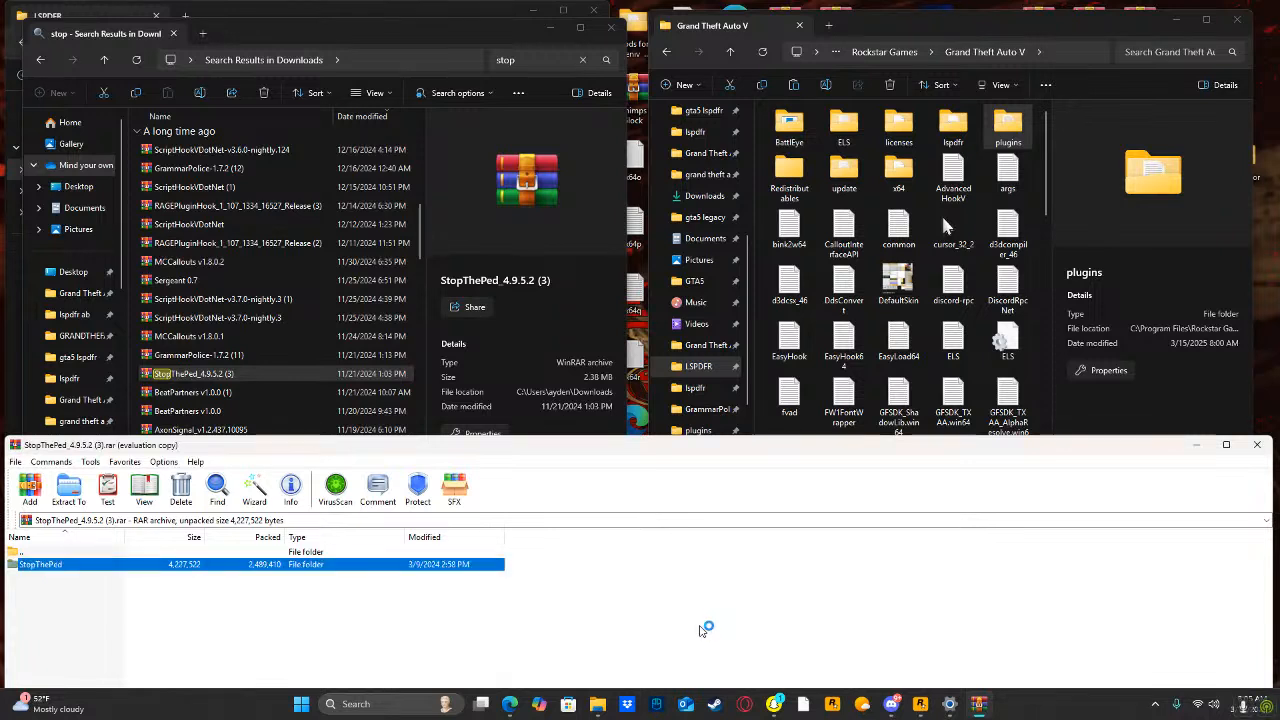
{"action": "double_click", "coordinate": [255, 563]}
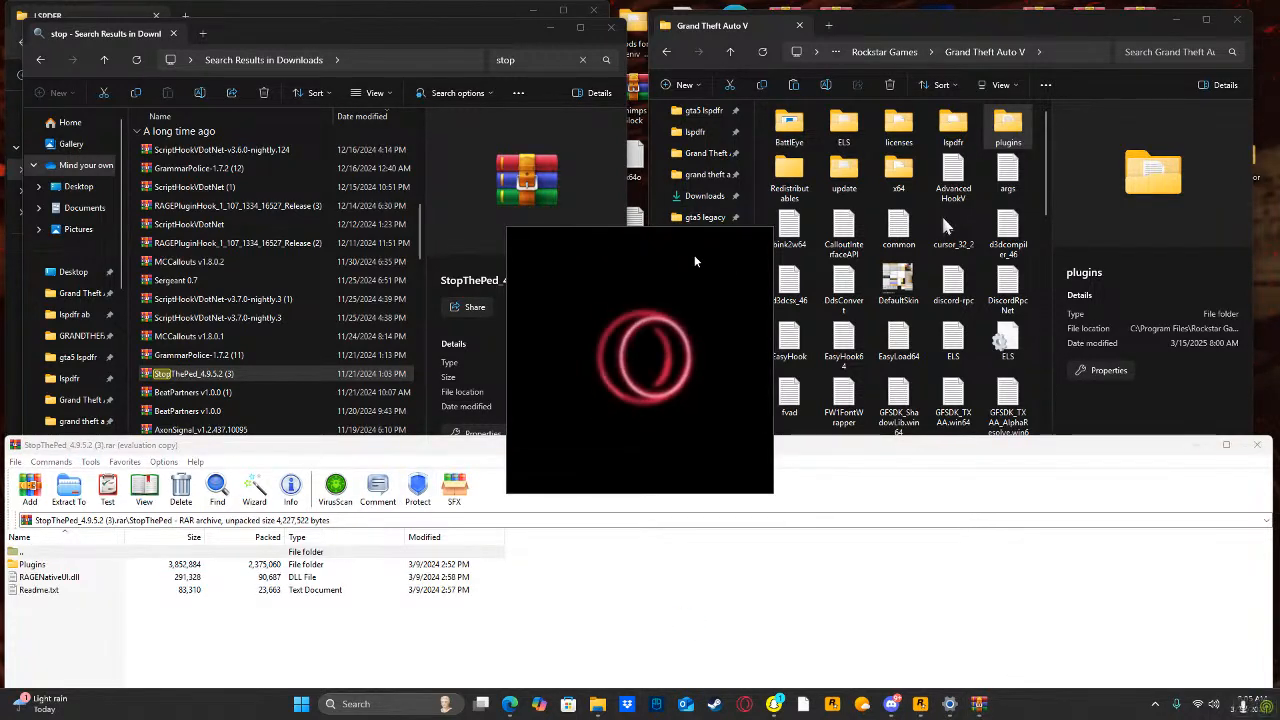
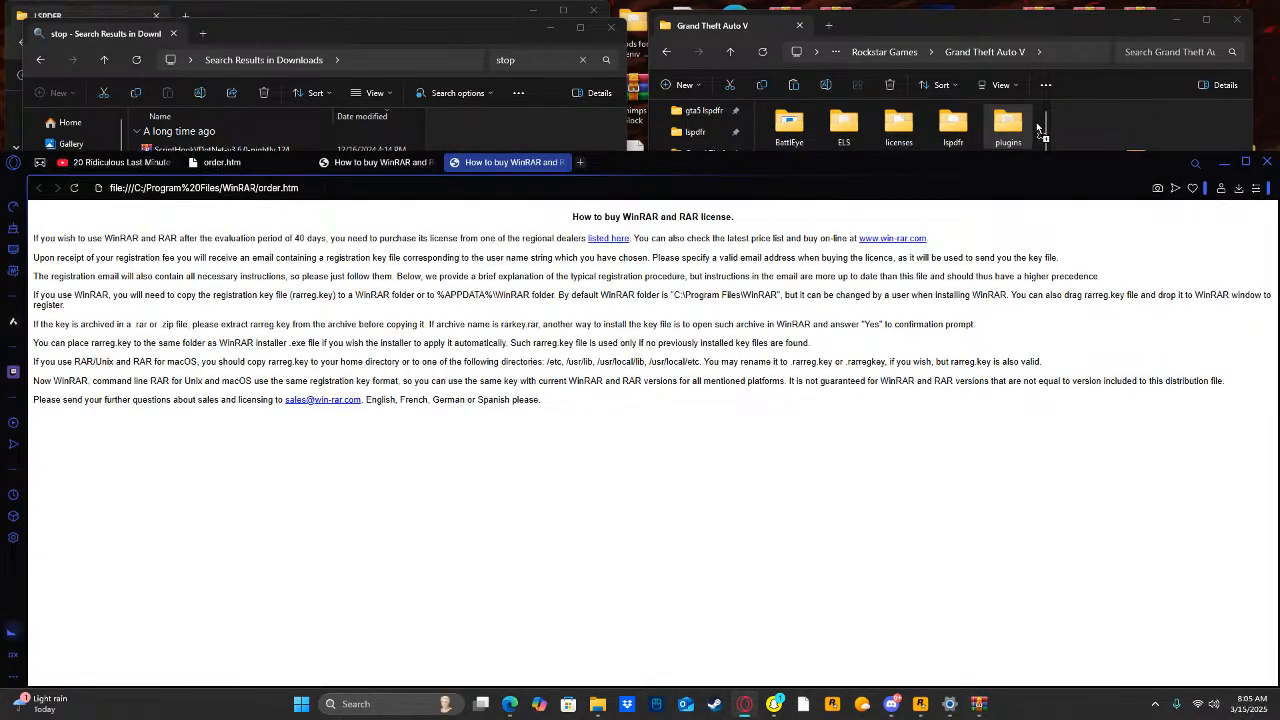
Extract the Plugins folder from the StopThePed archive into the Grand Theft Auto V folder, granting administrator permission.
{"action": "left_click_drag", "start_coordinate": [1037, 128], "coordinate": [1038, 130]}
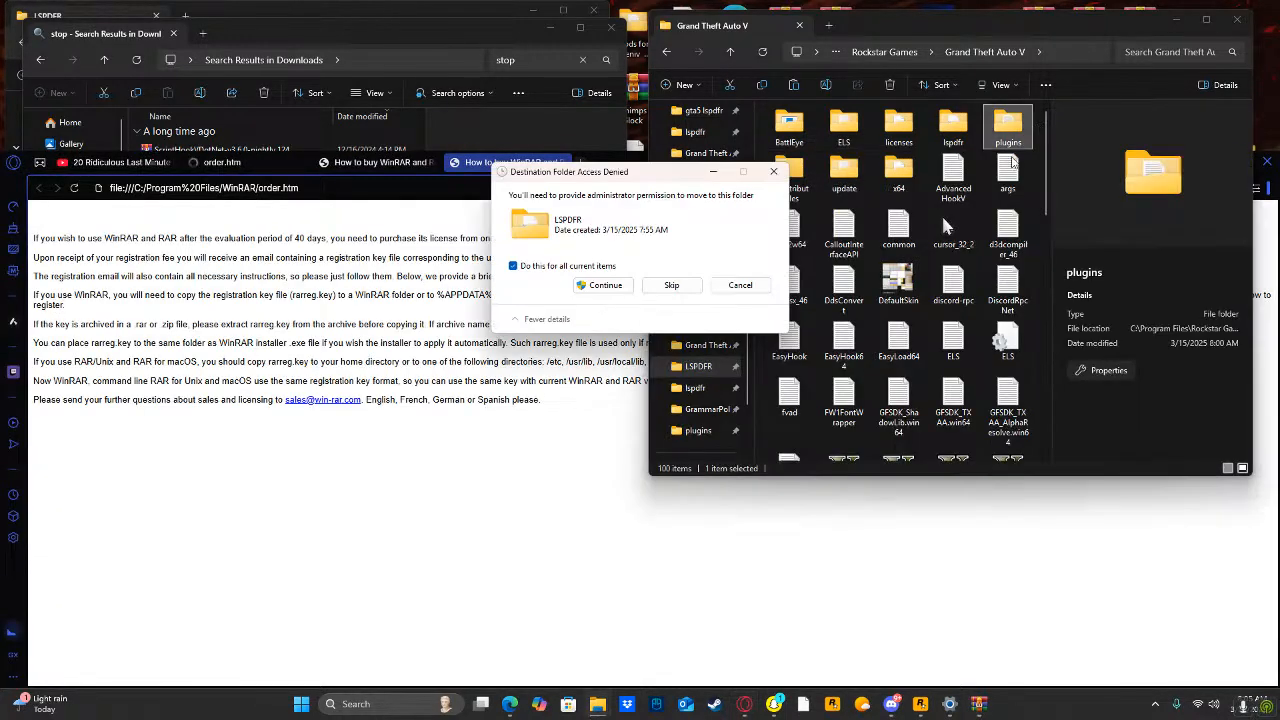
{"action": "left_click", "coordinate": [605, 284]}
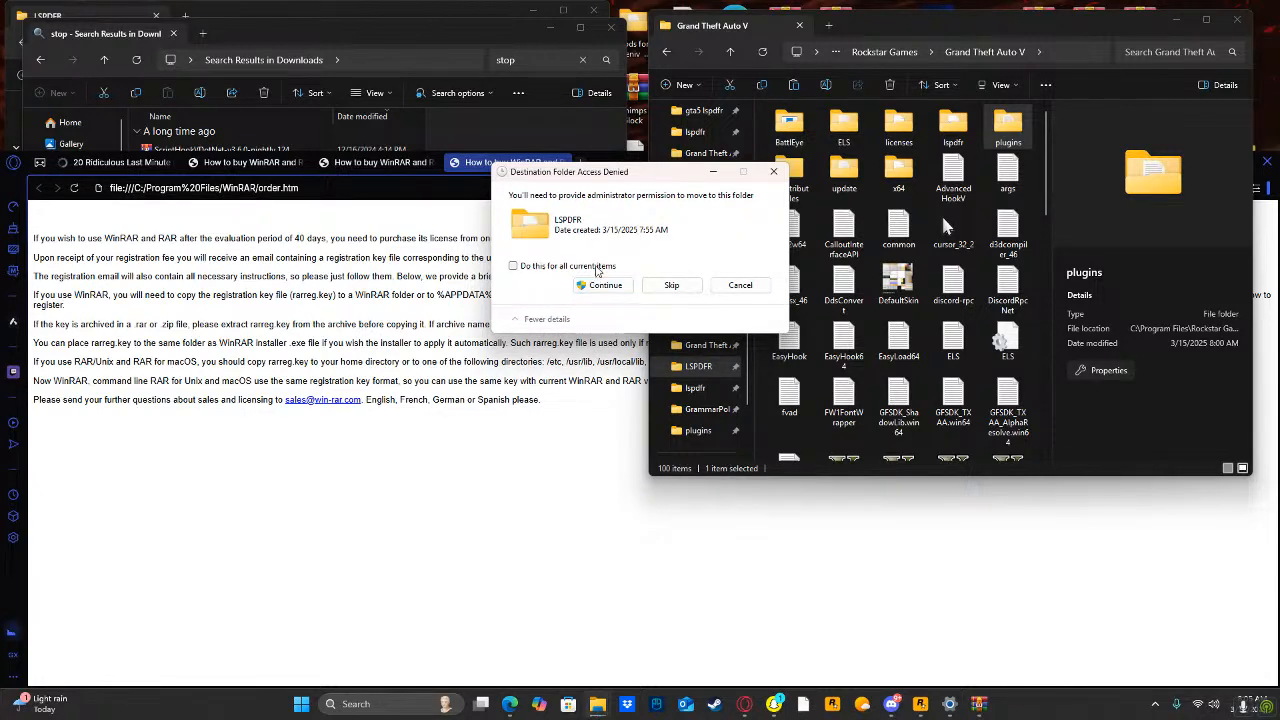
{"action": "left_click", "coordinate": [597, 268]}
{"action": "left_click", "coordinate": [605, 285]}
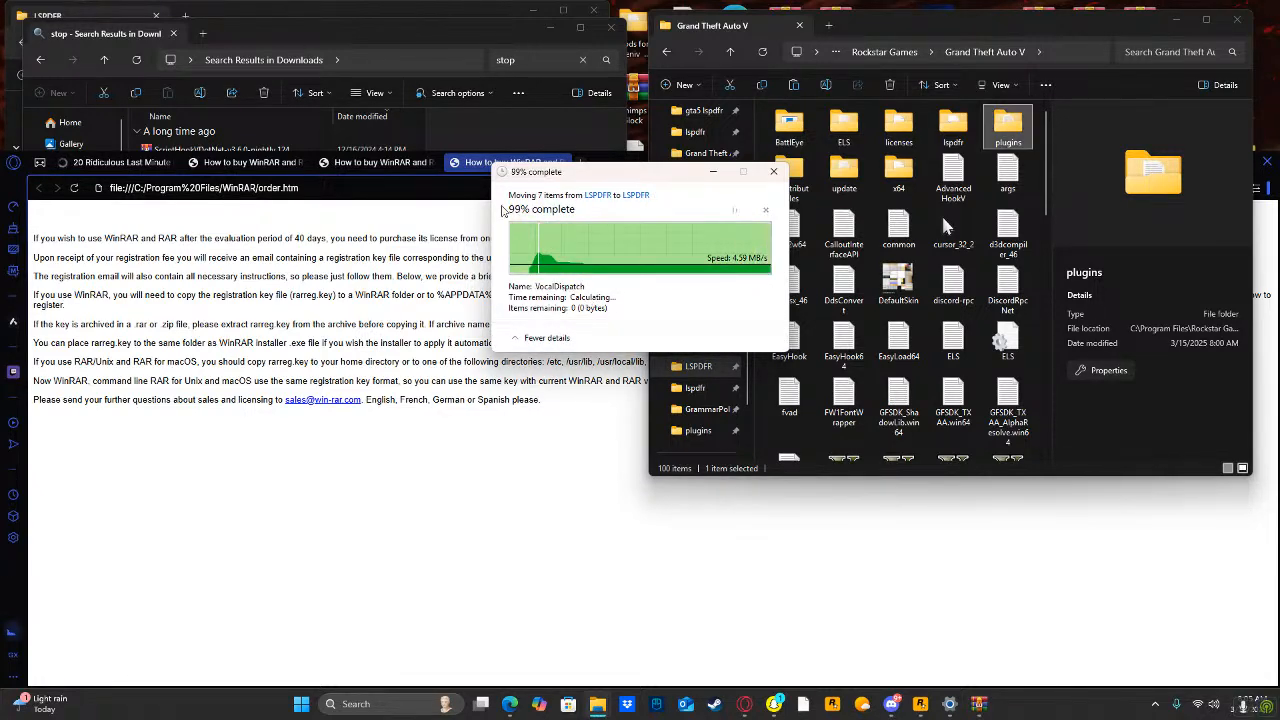
Close the WinRAR purchase page, the StopThePed archive and the Downloads search results window.
{"action": "left_click_drag", "start_coordinate": [622, 165], "coordinate": [440, 220]}
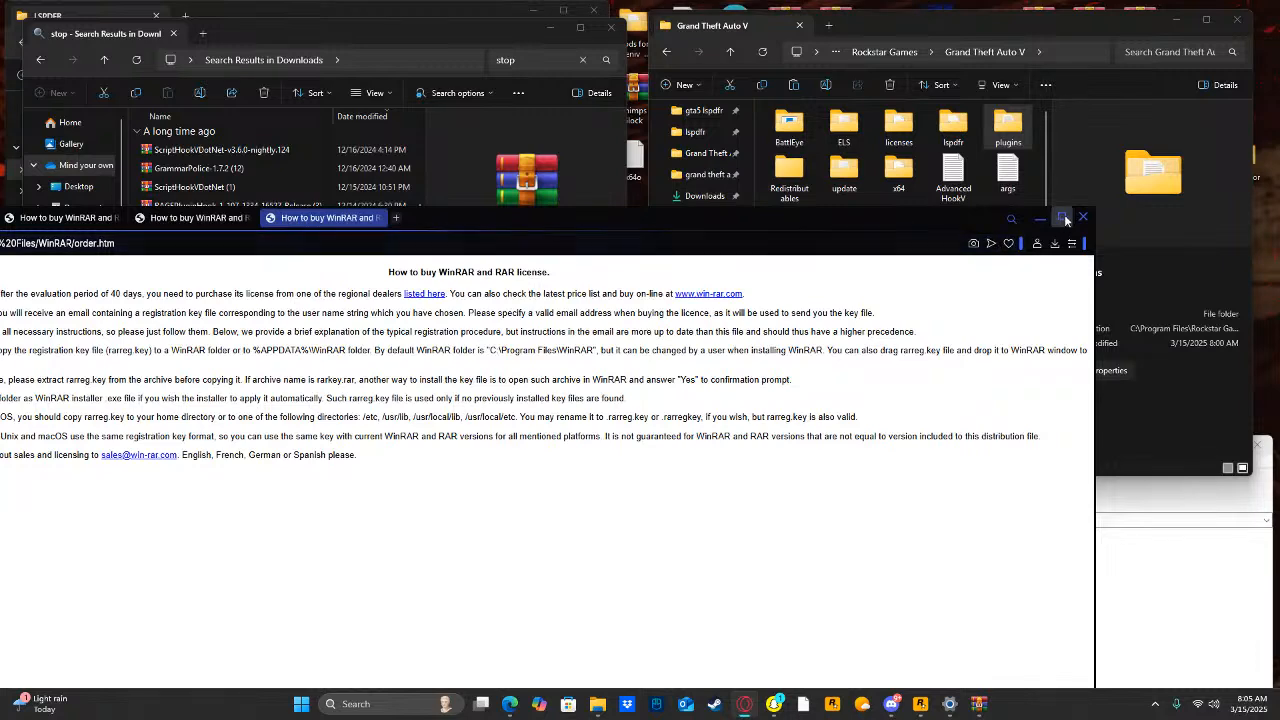
{"action": "left_click", "coordinate": [1081, 218]}
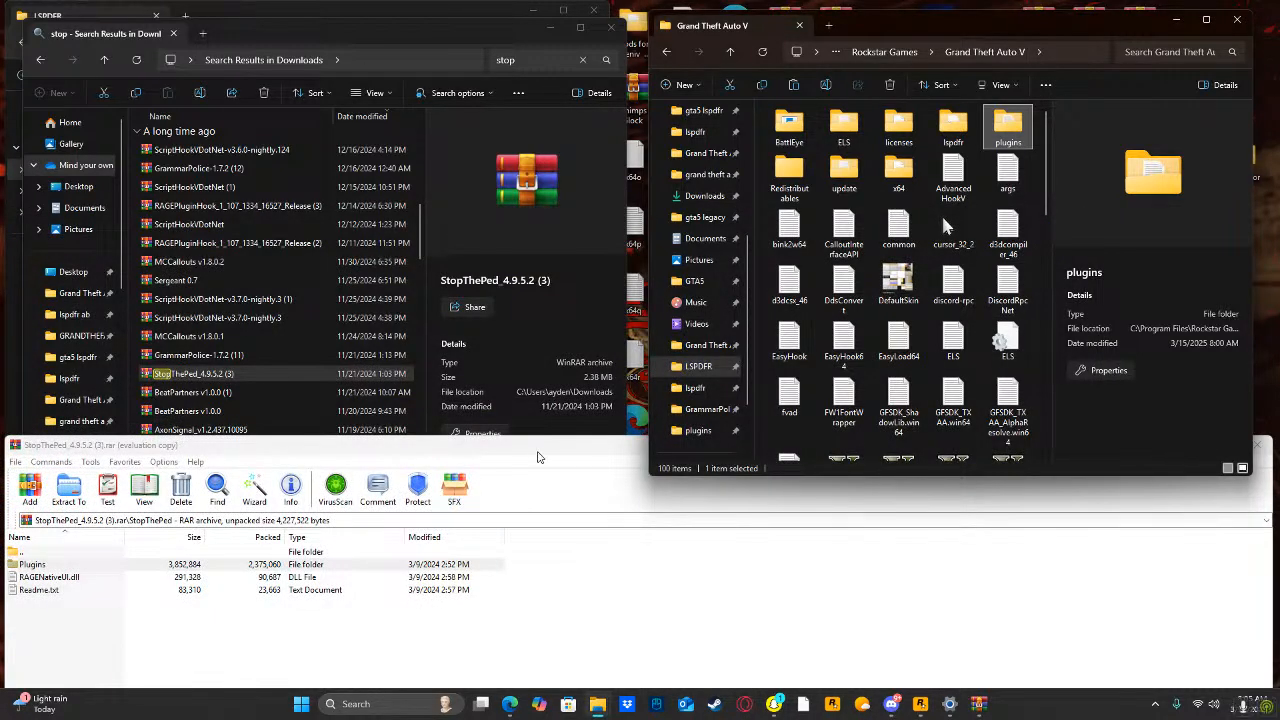
{"action": "left_click_drag", "start_coordinate": [538, 453], "coordinate": [421, 501]}
{"action": "left_click", "coordinate": [1140, 493]}
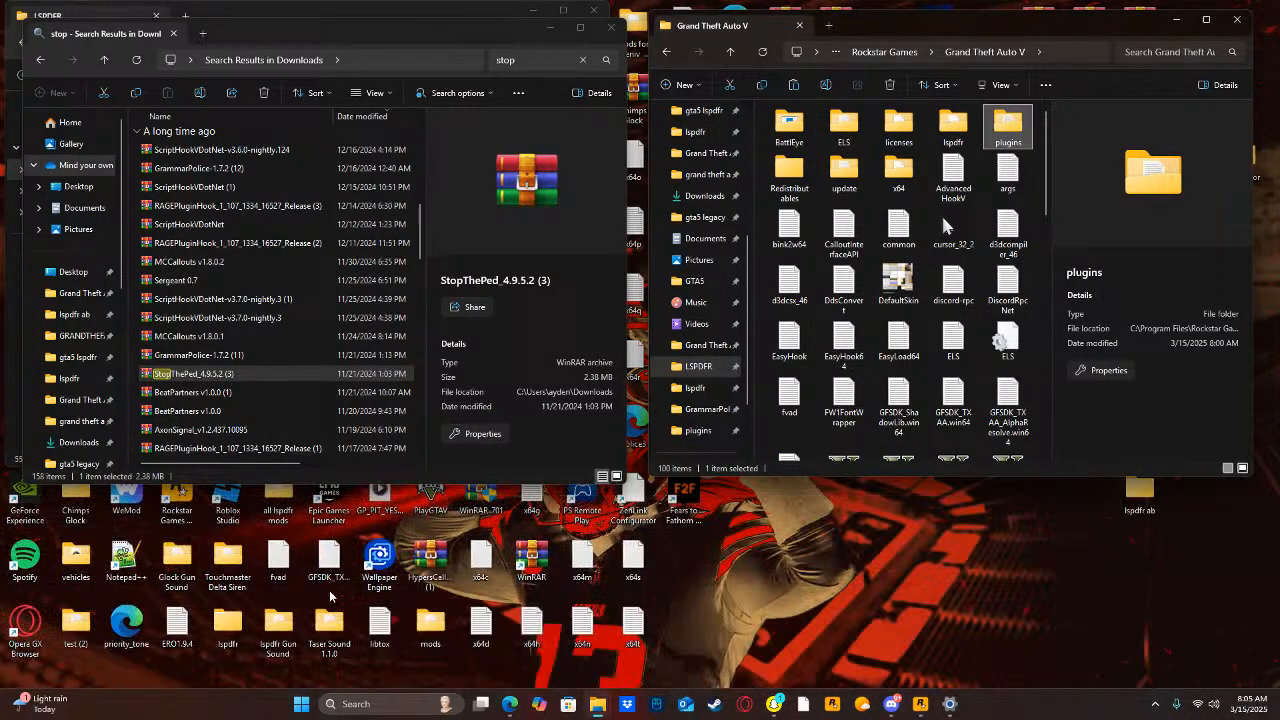
{"action": "left_click", "coordinate": [603, 28]}
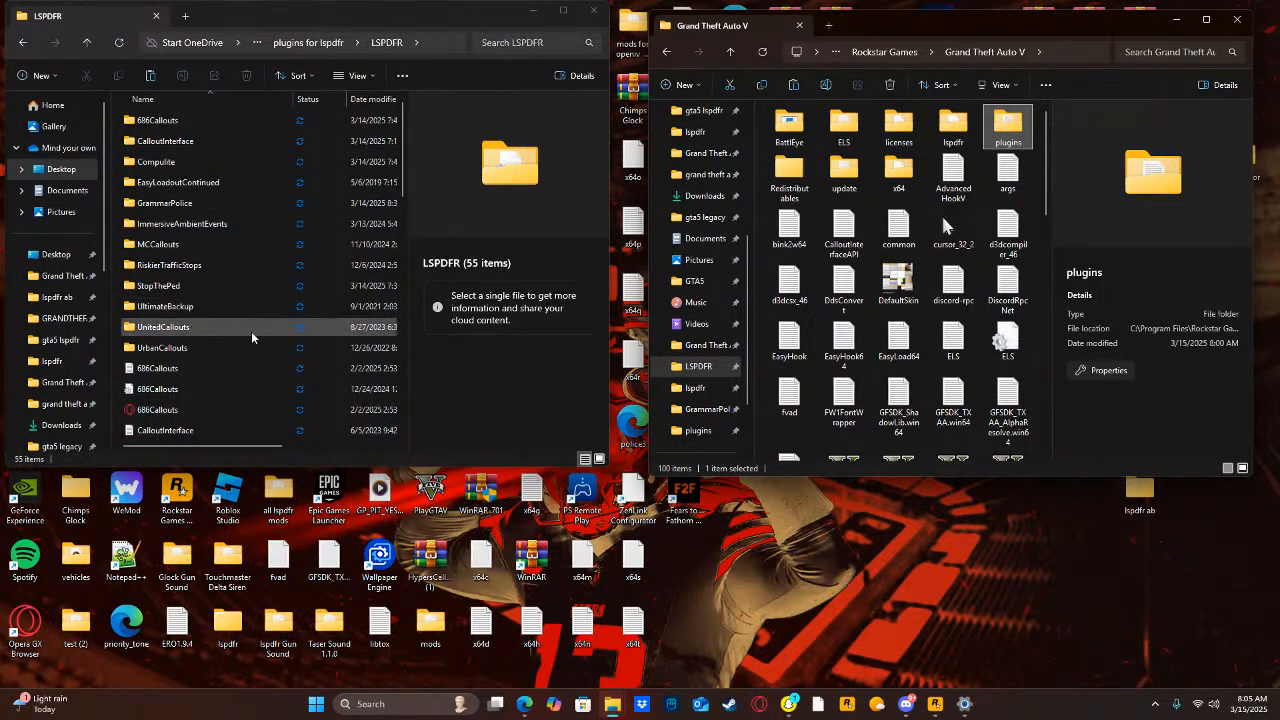
Search the computer for "ul", open the UltimateBackup_1.8.7.0 (3) archive and enter its UltimateBackup folder.
{"action": "left_click", "coordinate": [368, 716]}
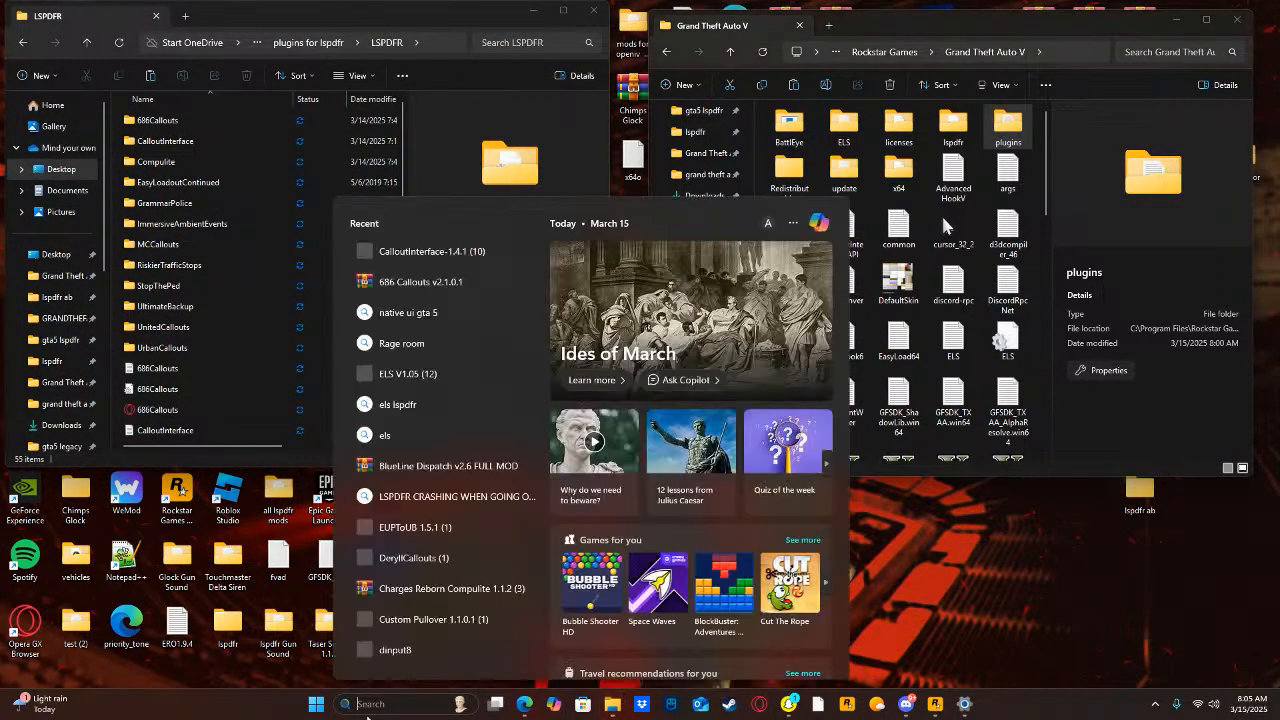
{"action": "type", "text": "ultimateBackup_1.8.7.0 (3"}
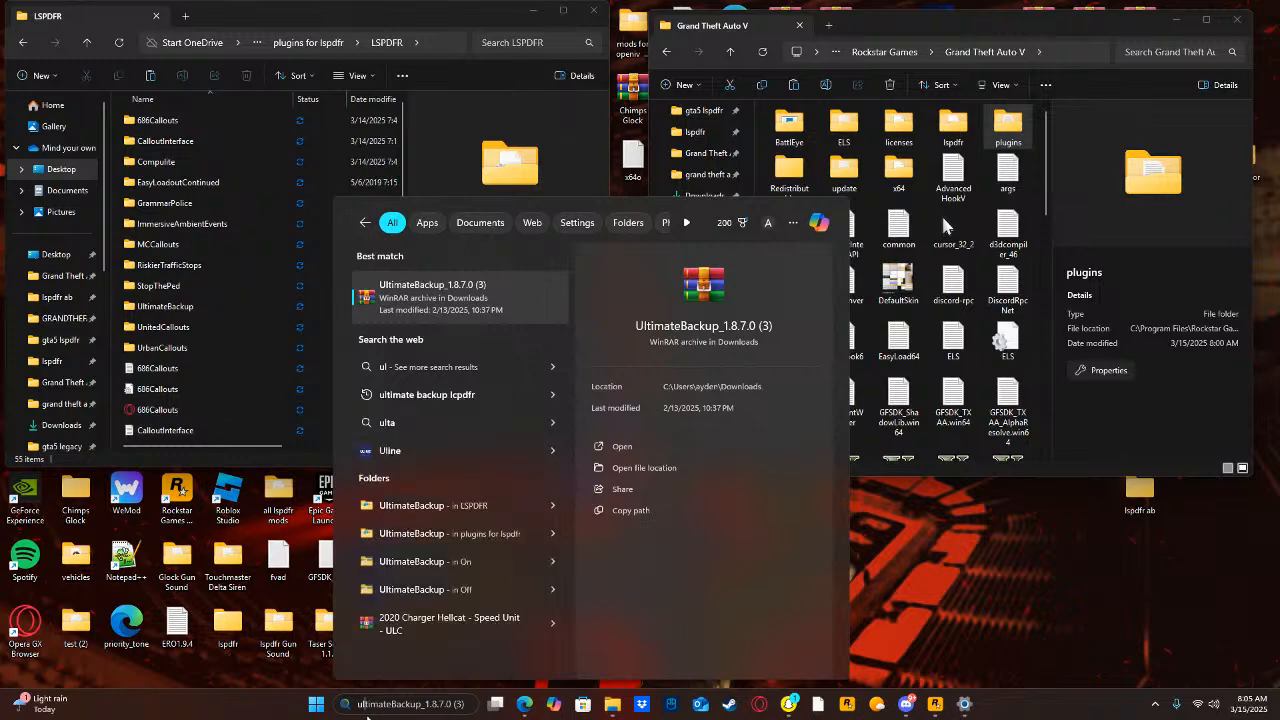
{"action": "left_click", "coordinate": [604, 447]}
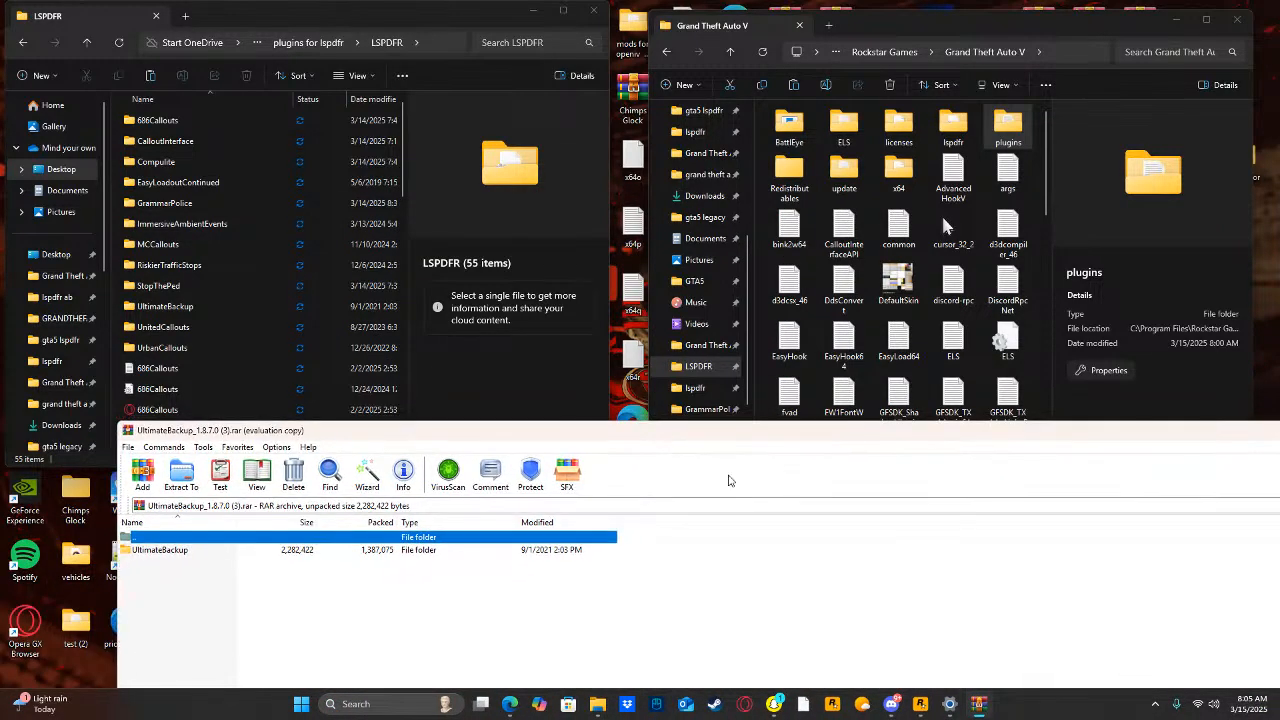
{"action": "left_click", "coordinate": [823, 632]}
{"action": "double_click", "coordinate": [243, 551]}
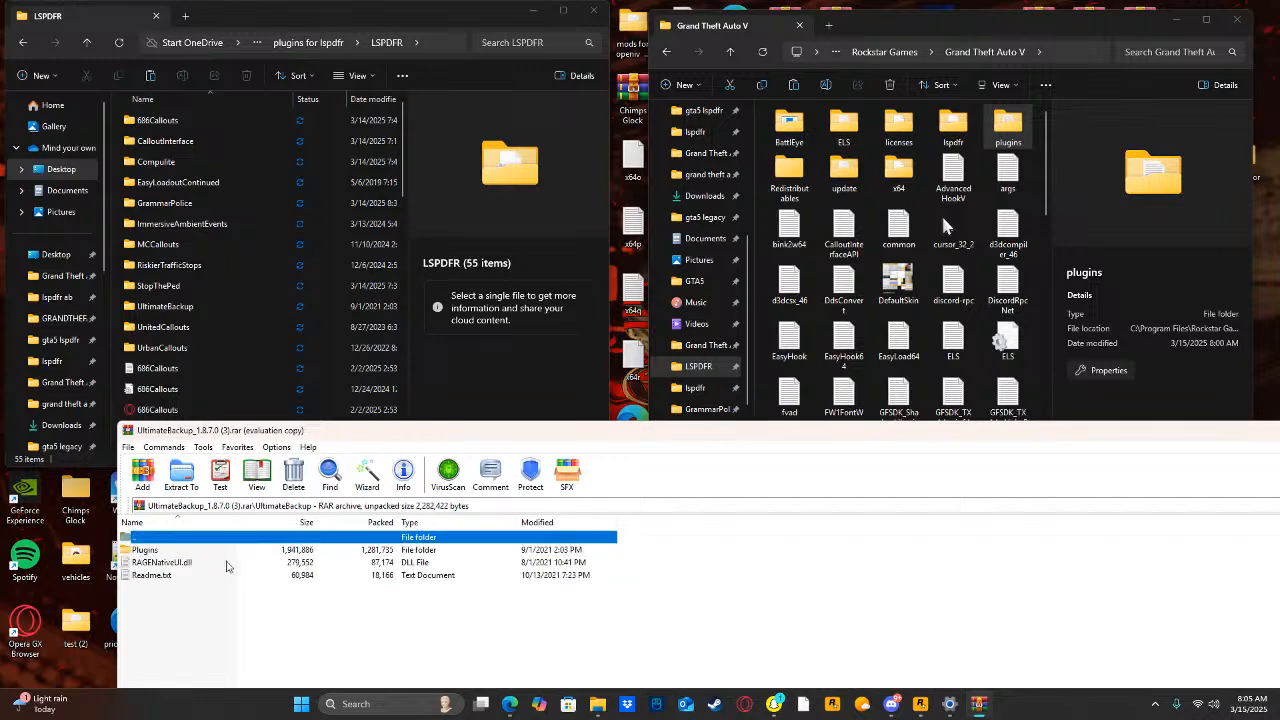
Extract UltimateBackup's Plugins folder into the Grand Theft Auto V folder, granting administrator permission, and close the archive.
{"action": "left_click_drag", "start_coordinate": [185, 553], "coordinate": [412, 536]}
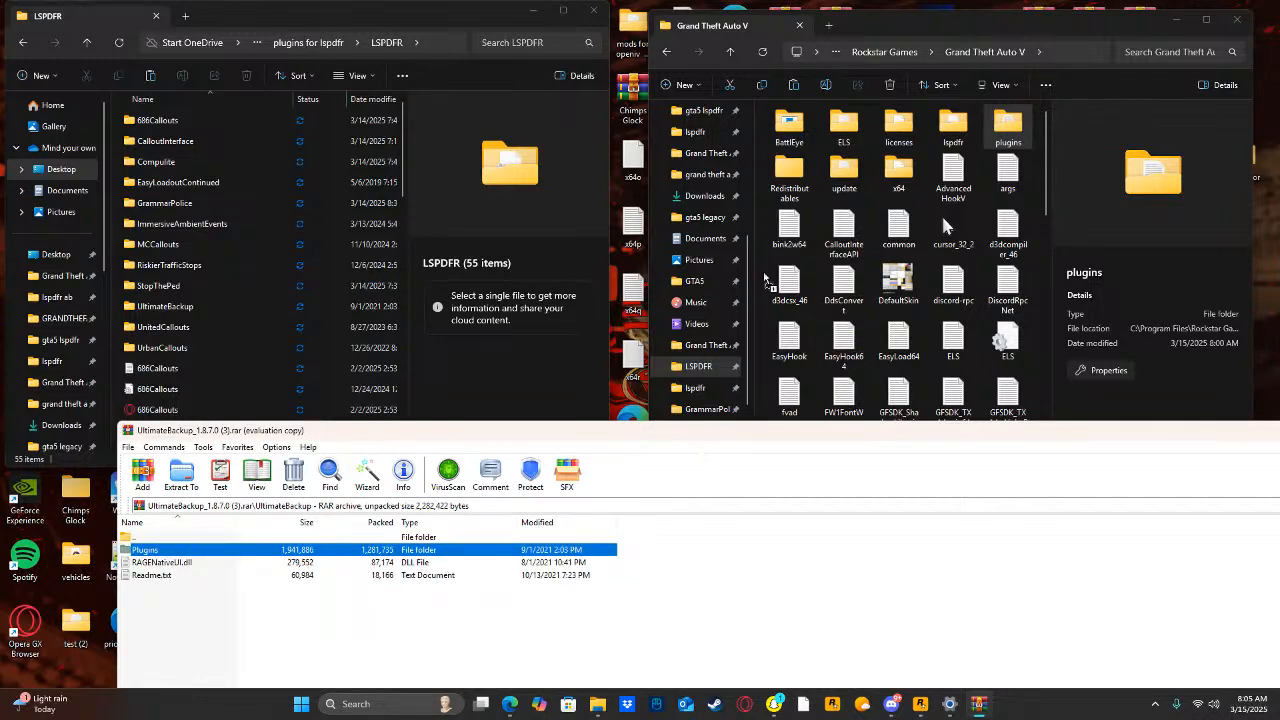
{"action": "left_click_drag", "start_coordinate": [761, 263], "coordinate": [763, 265]}
{"action": "left_click", "coordinate": [640, 243]}
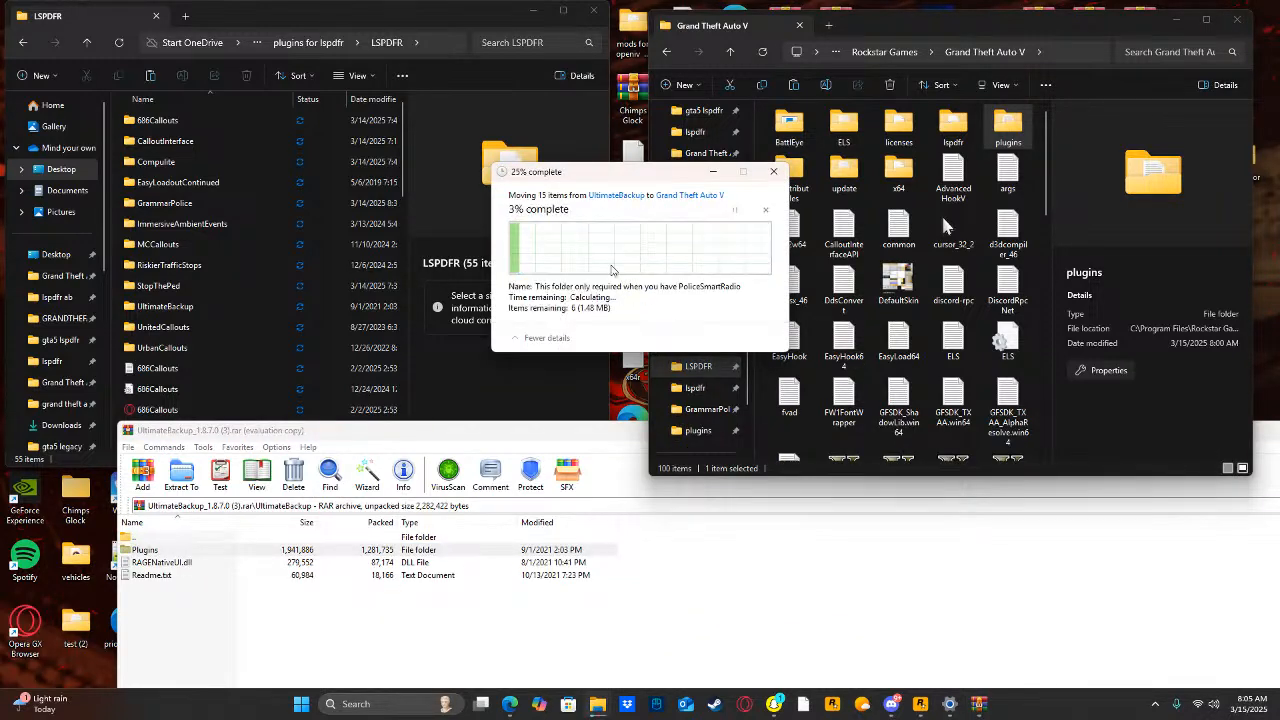
{"action": "left_click", "coordinate": [604, 285]}
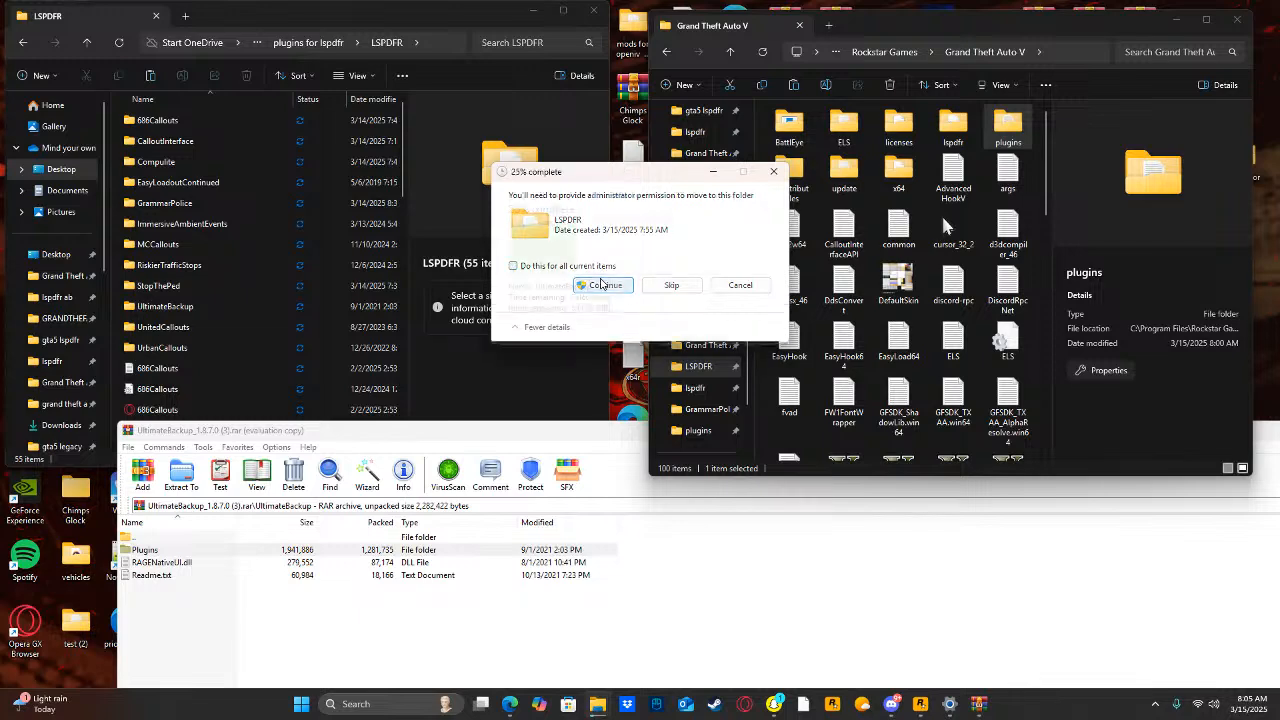
{"action": "left_click", "coordinate": [603, 286]}
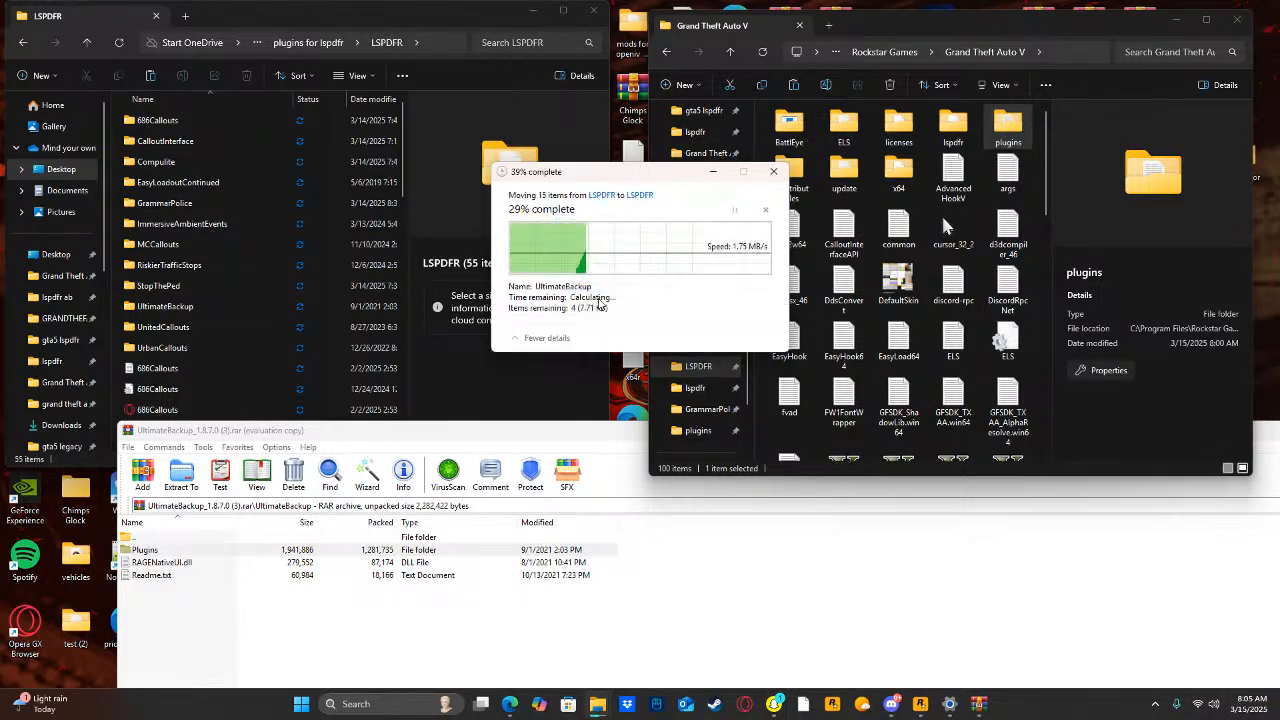
{"action": "left_click_drag", "start_coordinate": [581, 438], "coordinate": [264, 360]}
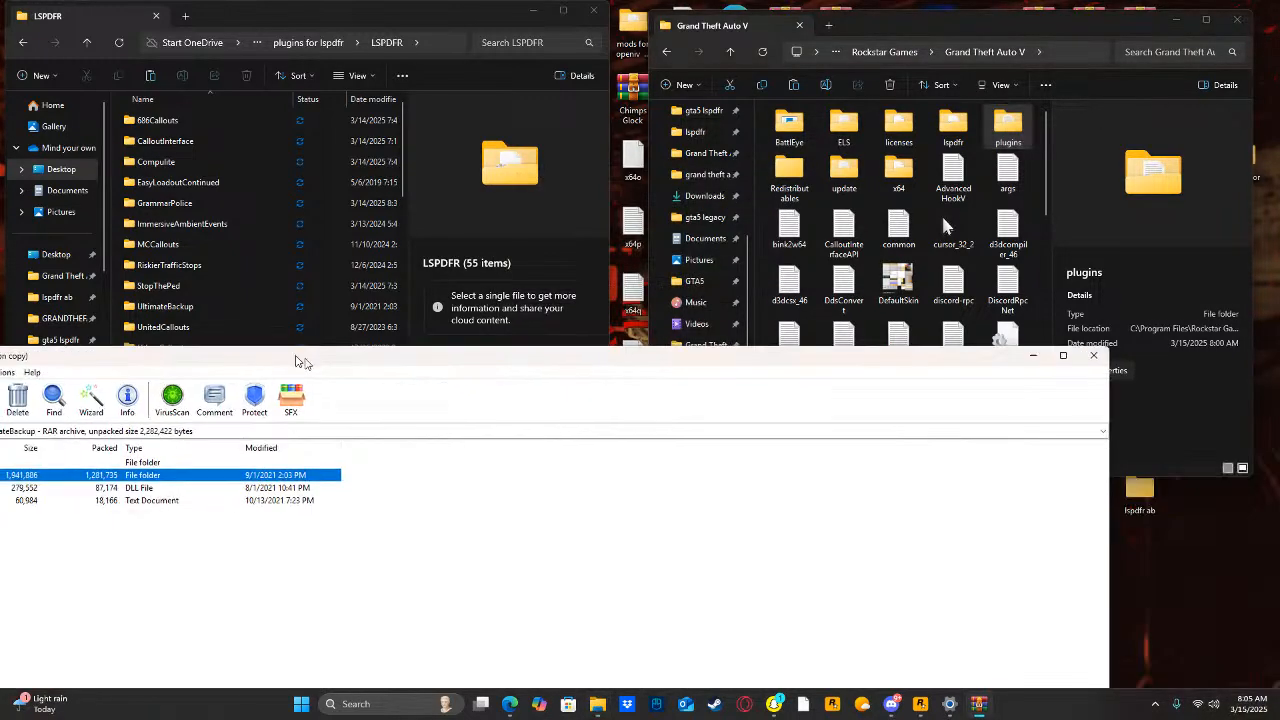
{"action": "left_click", "coordinate": [1038, 355]}
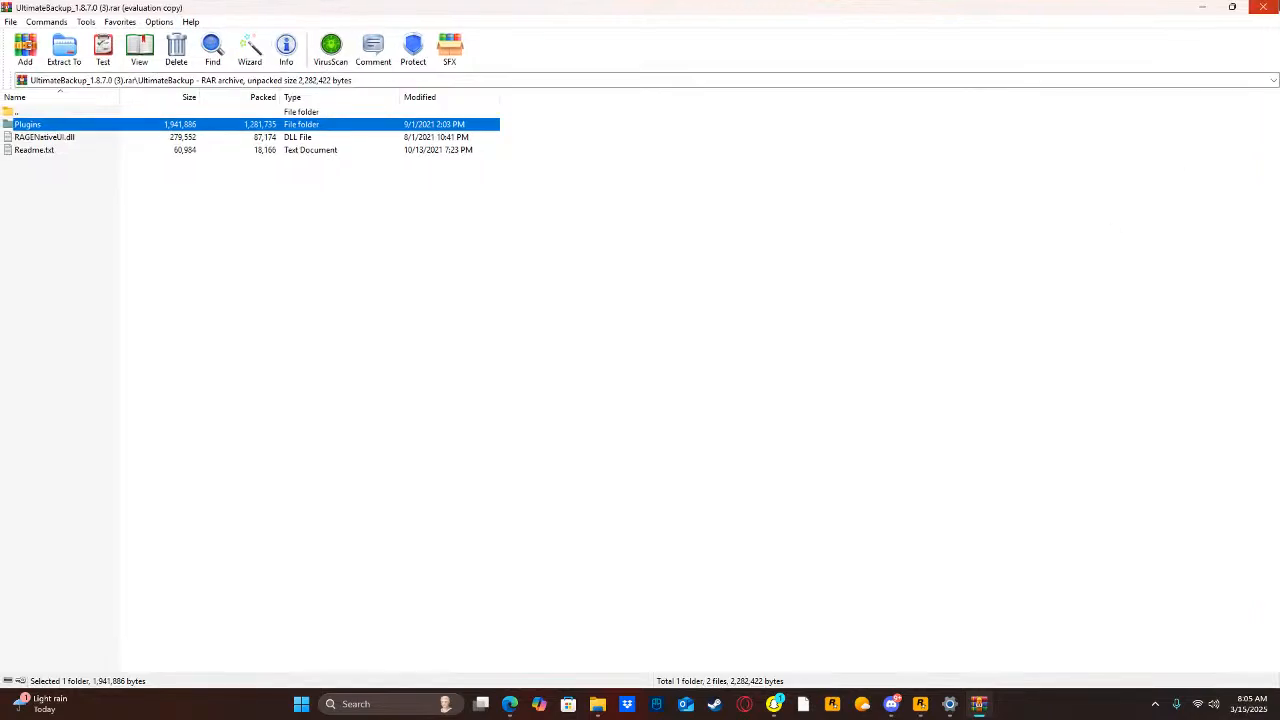
{"action": "key", "text": "Escape"}
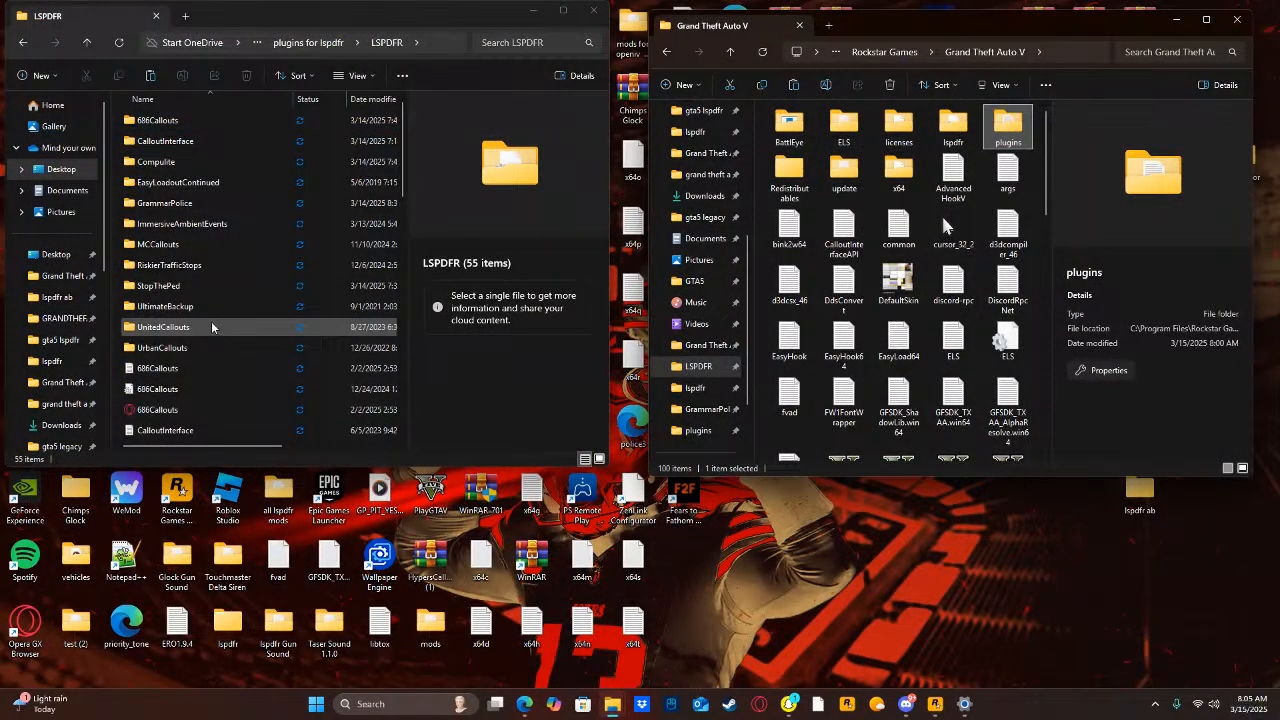
Search the computer for "united", open the UnitedCallouts V.1.5.8.1 (6) archive and enter its Grand Theft Auto V folder, dismissing the license reminder.
{"action": "left_click", "coordinate": [381, 705]}
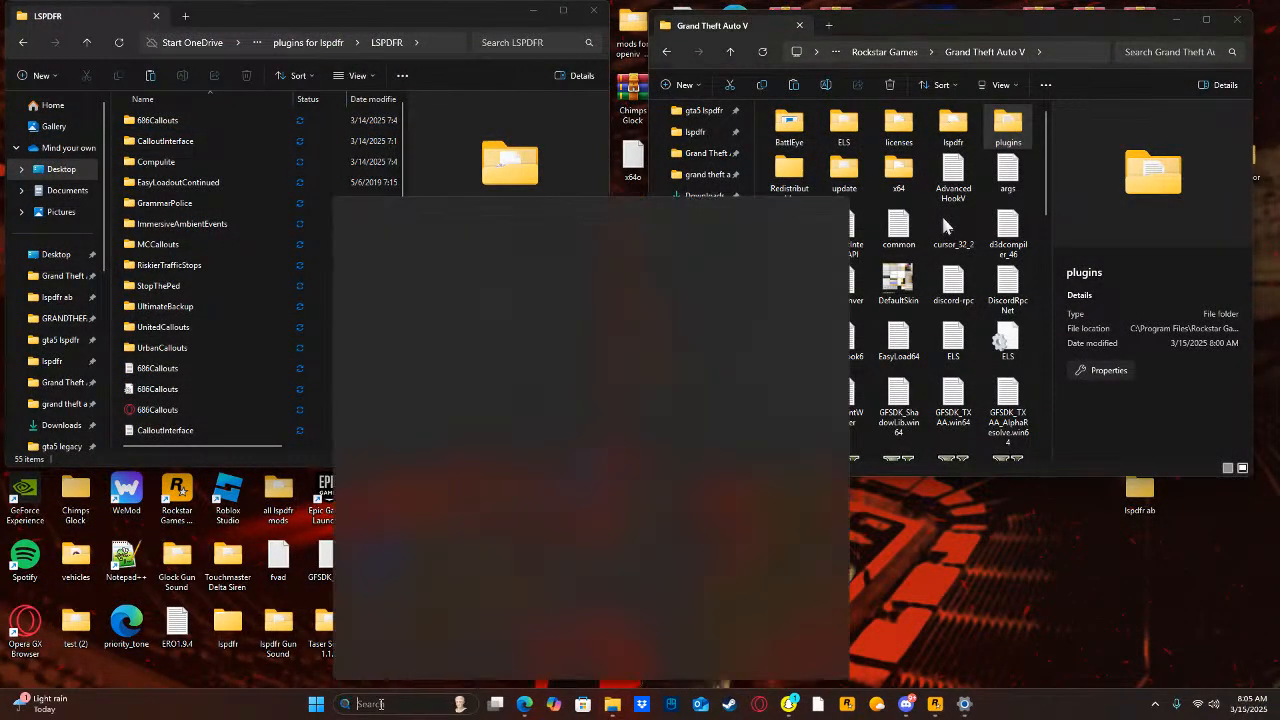
{"action": "type", "text": "united"}
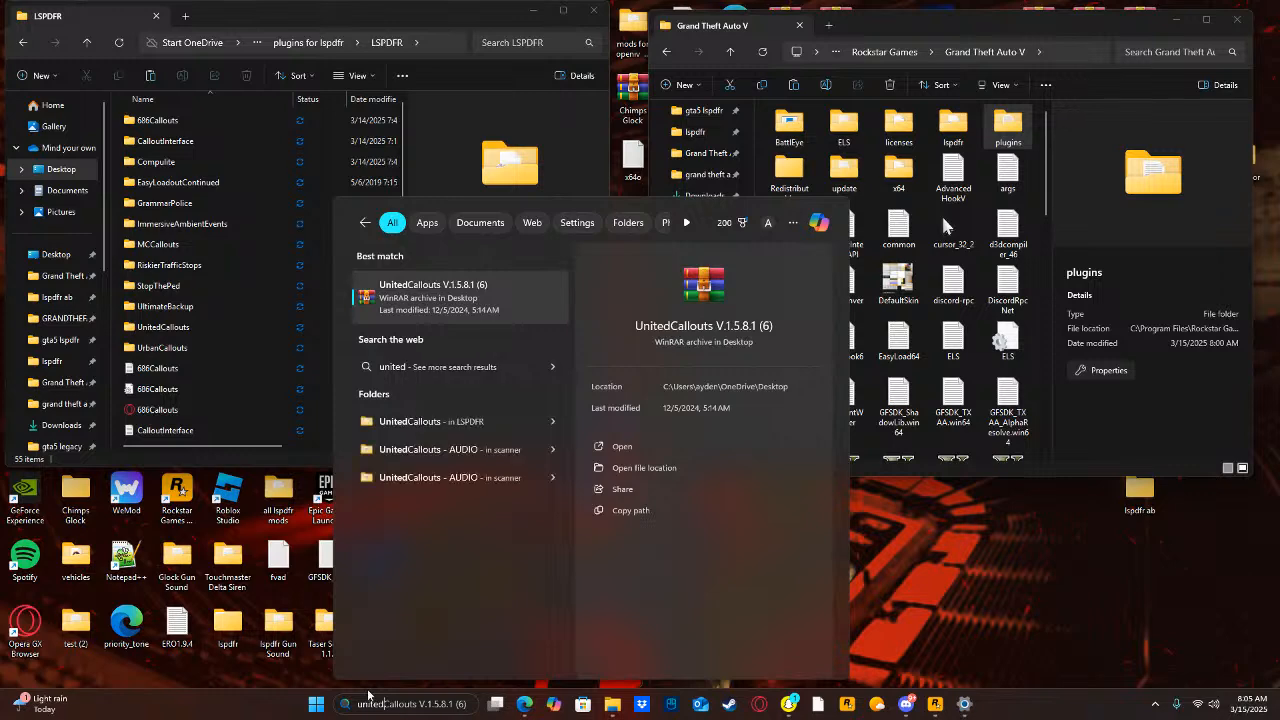
{"action": "left_click", "coordinate": [619, 447]}
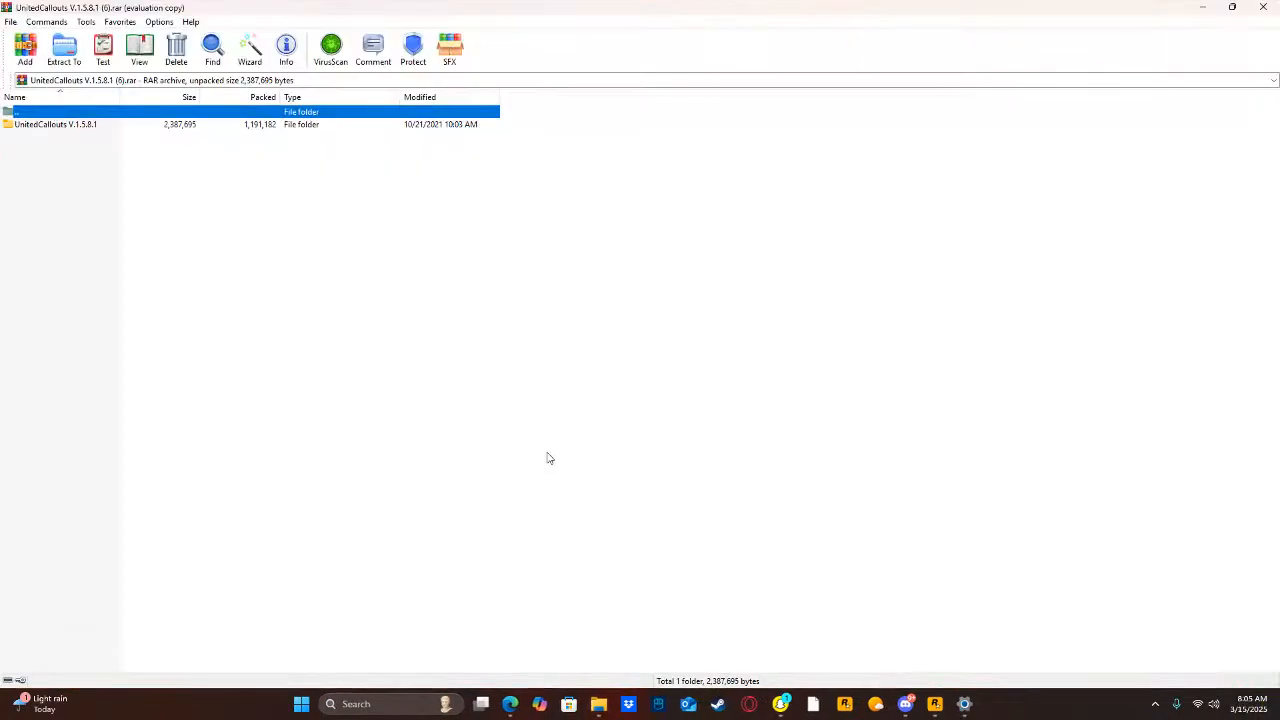
{"action": "double_click", "coordinate": [35, 124]}
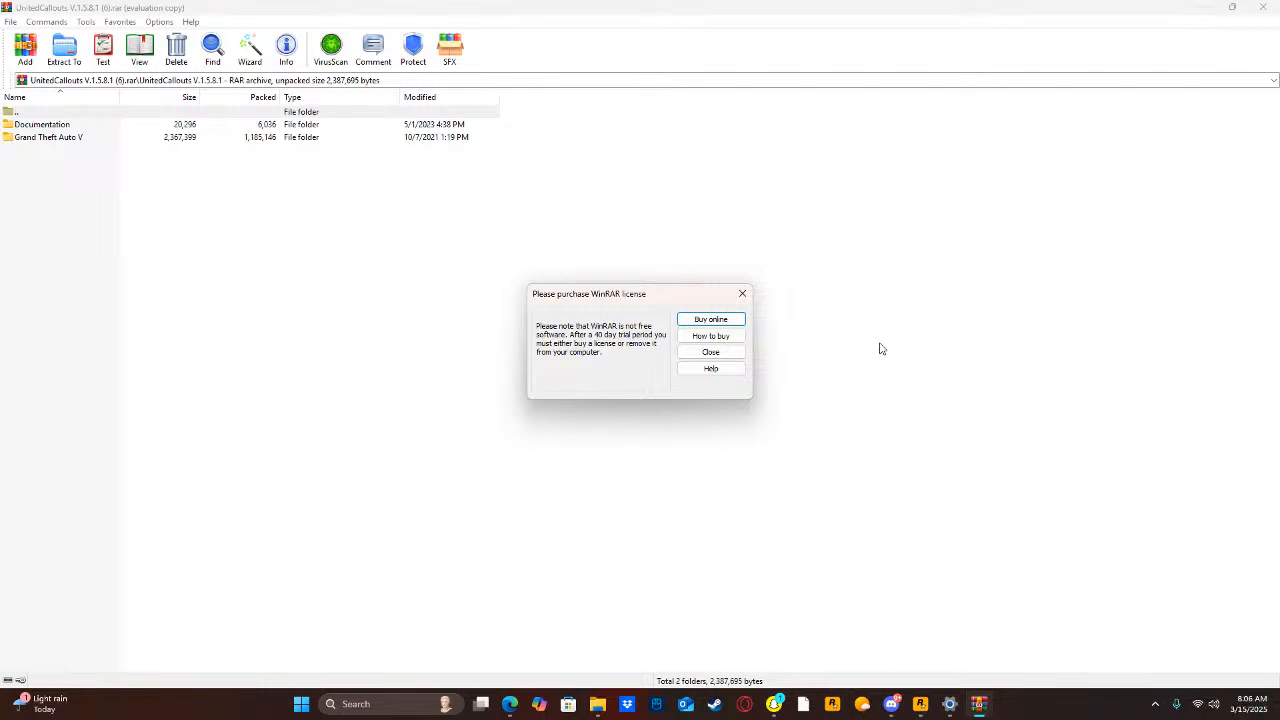
{"action": "left_click", "coordinate": [710, 352]}
{"action": "double_click", "coordinate": [138, 139]}
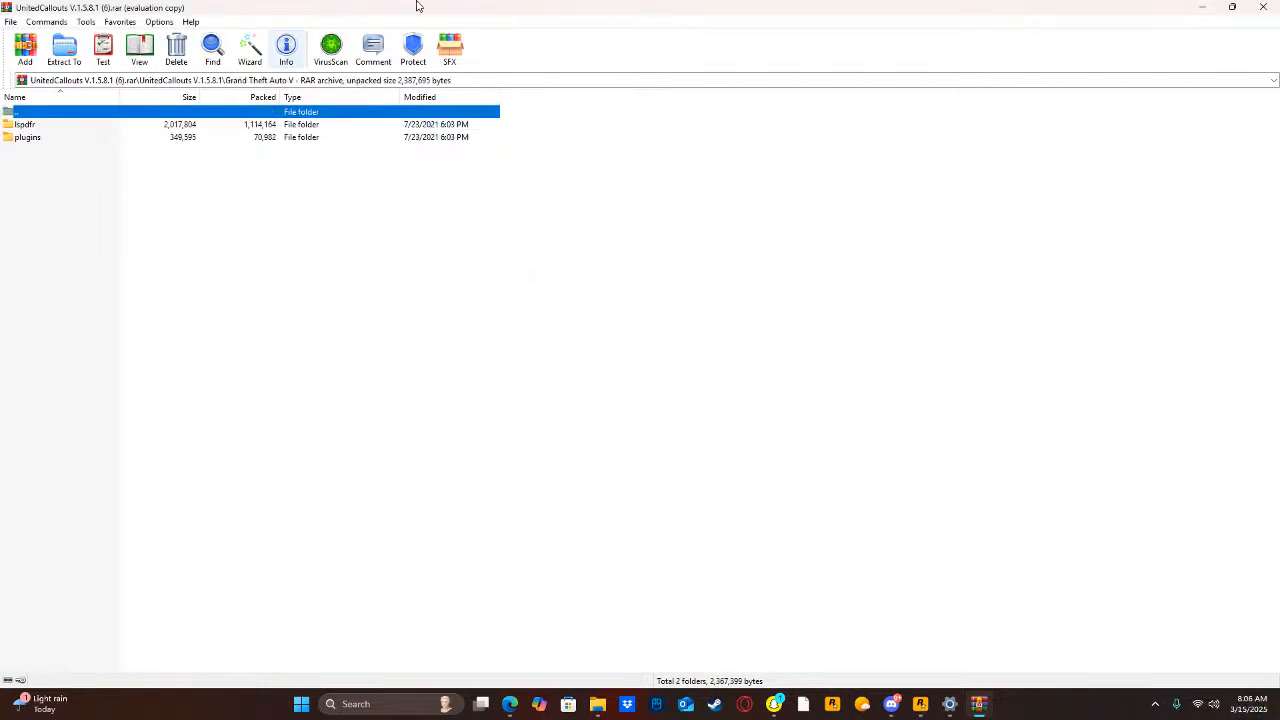
Extract UnitedCallouts' lspdfr and plugins folders into the Grand Theft Auto V folder, granting administrator permission, and close the archive.
{"action": "left_click_drag", "start_coordinate": [418, 6], "coordinate": [632, 346]}
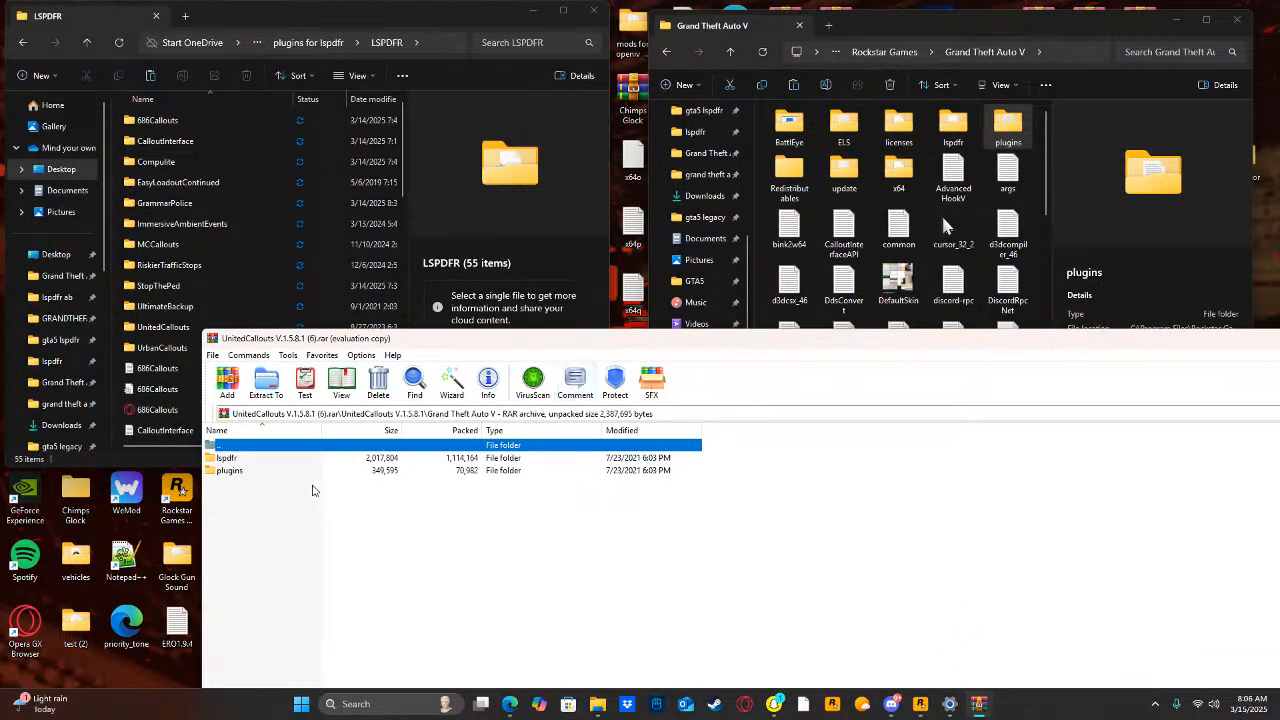
{"action": "key", "text": "ctrl+a"}
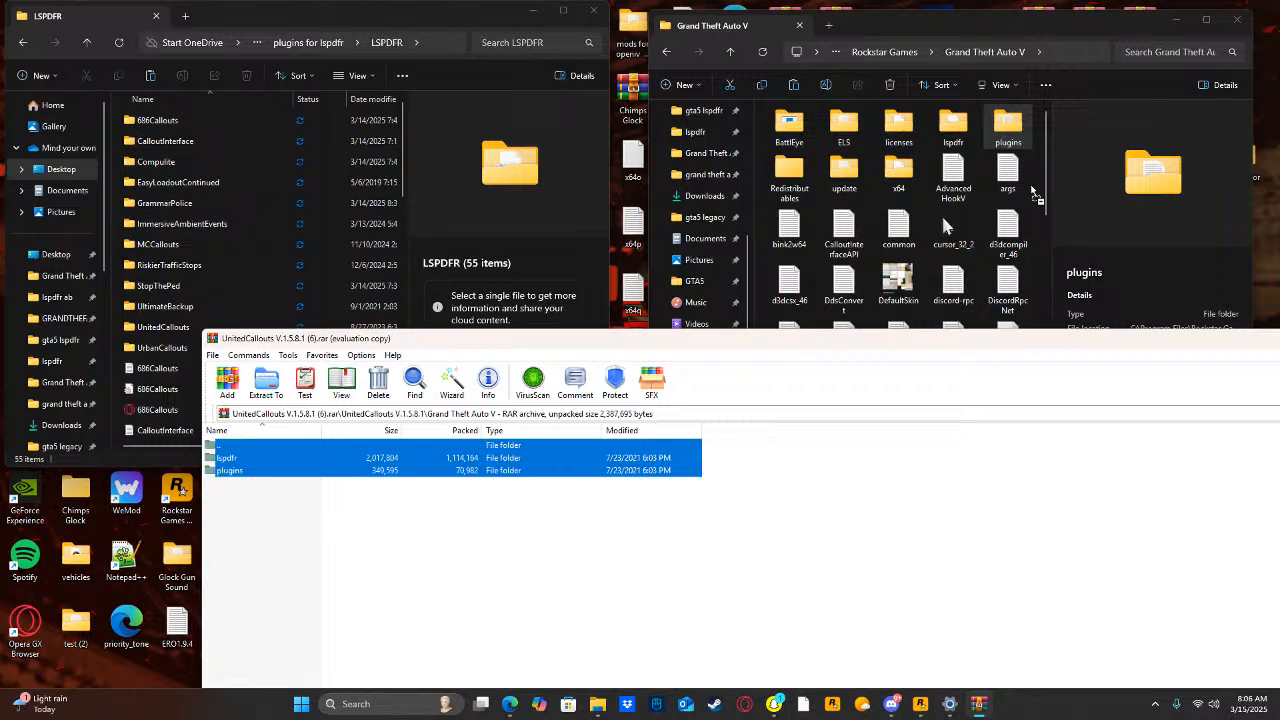
{"action": "left_click_drag", "start_coordinate": [1035, 195], "coordinate": [1035, 195]}
{"action": "left_click", "coordinate": [578, 288]}
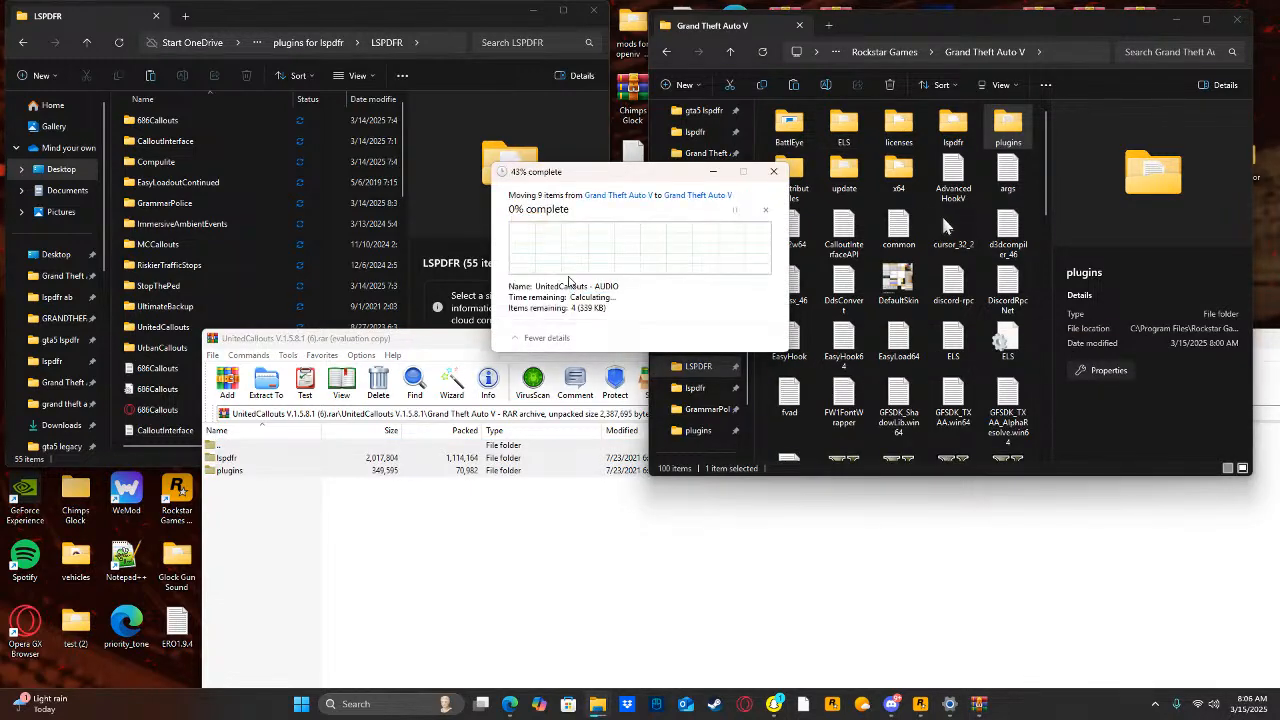
{"action": "left_click_drag", "start_coordinate": [439, 345], "coordinate": [237, 385]}
{"action": "left_click", "coordinate": [1241, 378]}
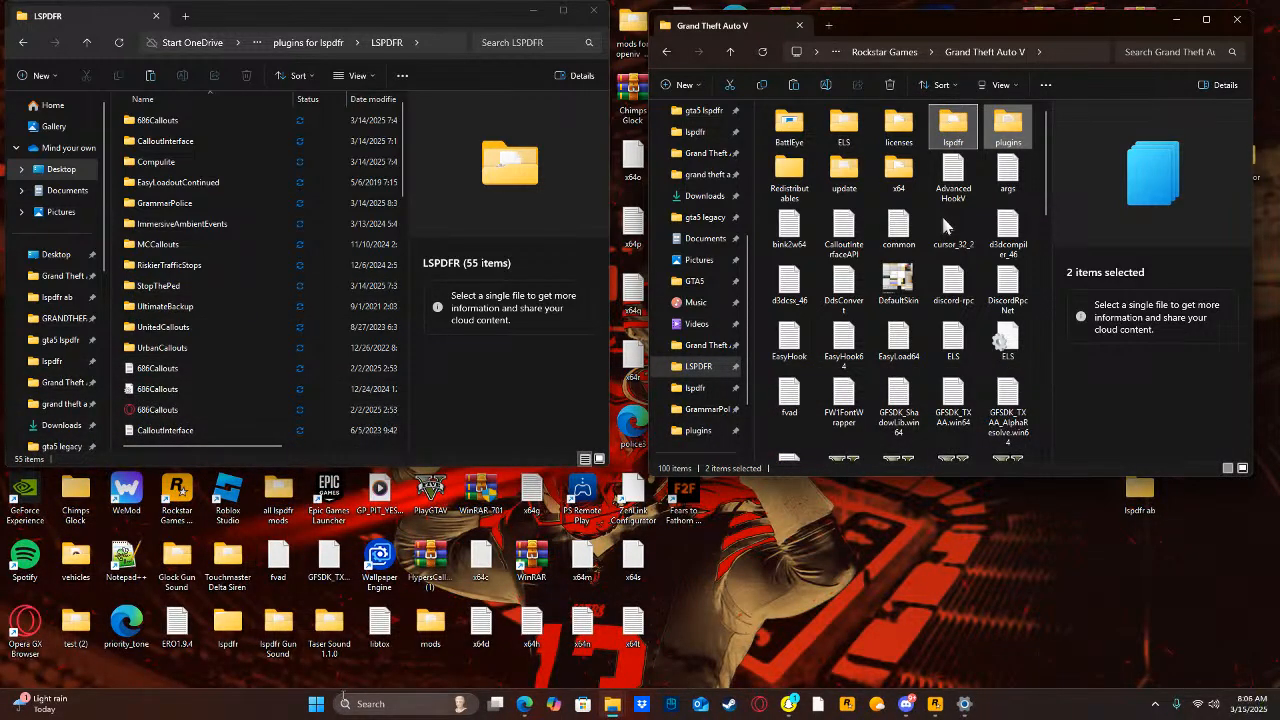
Search the computer for "urban", open the Urban Callouts Stable Build 2.0.0.0 archive and enter its GTAV folder, dismissing the license reminder.
{"action": "left_click", "coordinate": [370, 703]}
{"action": "type", "text": "urban"}
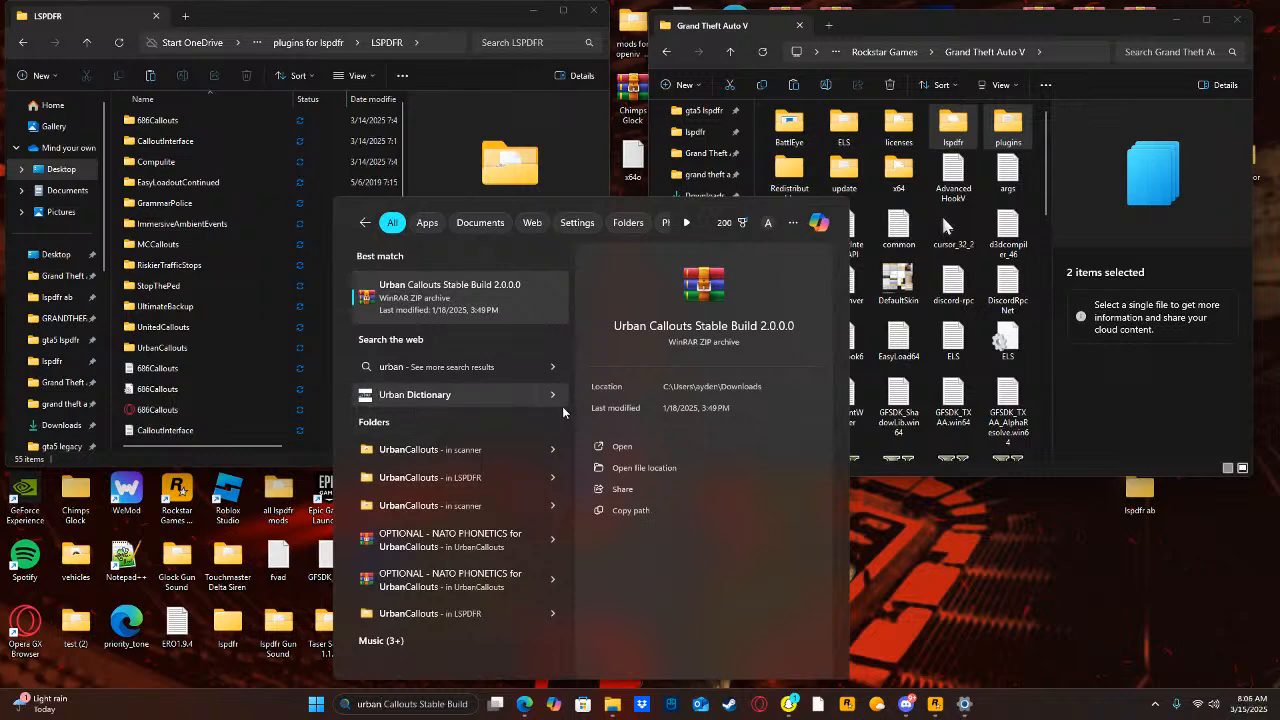
{"action": "left_click", "coordinate": [605, 446]}
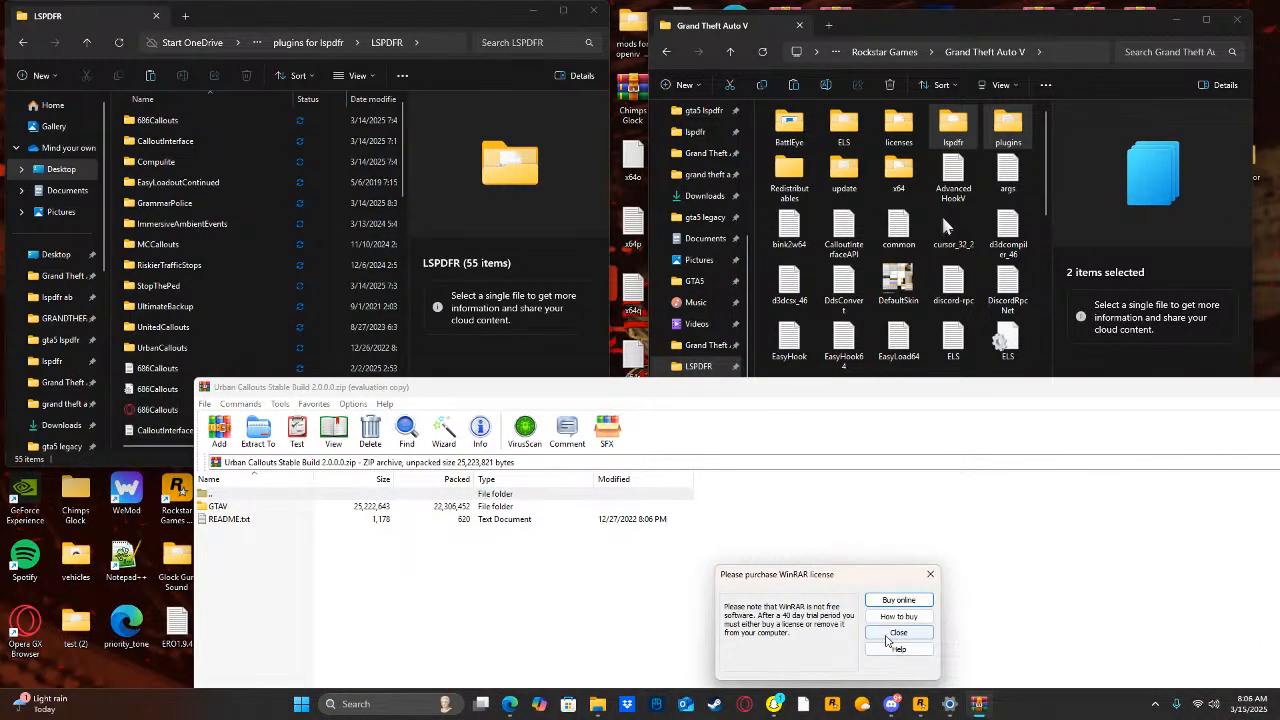
{"action": "left_click", "coordinate": [886, 638]}
{"action": "double_click", "coordinate": [247, 507]}
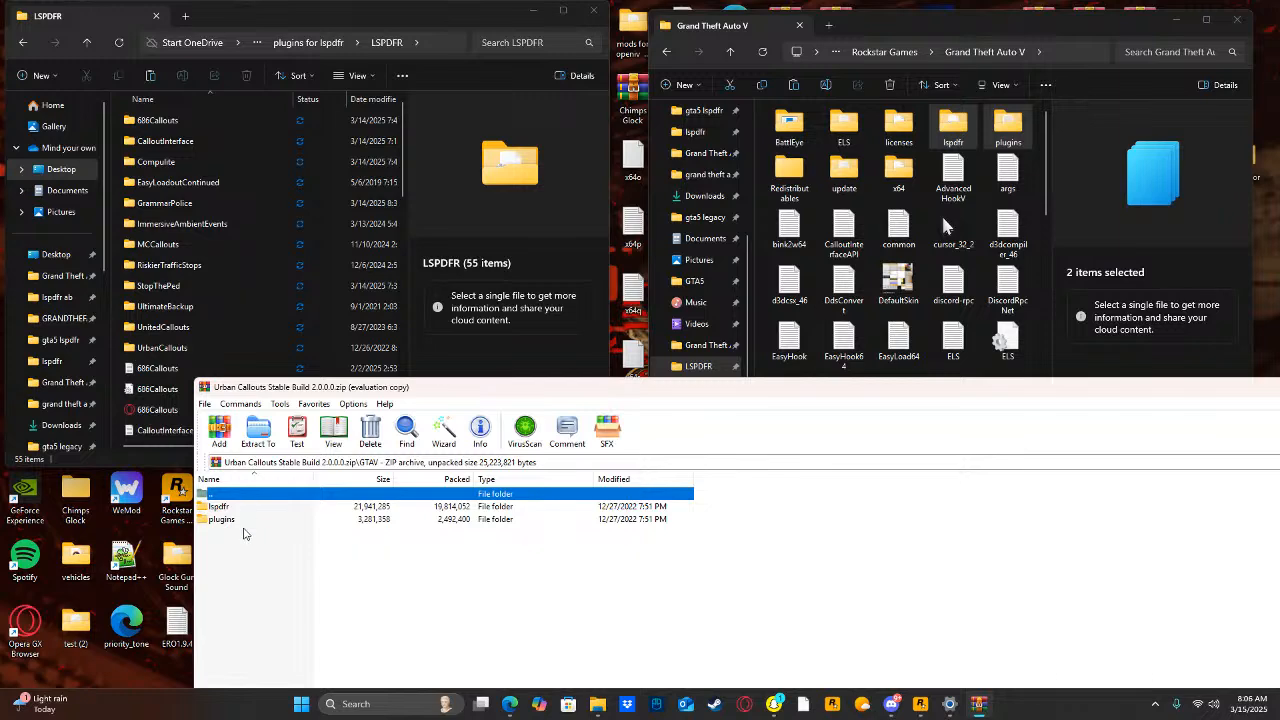
Extract Urban Callouts' lspdfr and plugins folders into the Grand Theft Auto V folder, granting administrator permission for all items, and close the archive.
{"action": "left_click_drag", "start_coordinate": [243, 533], "coordinate": [249, 511]}
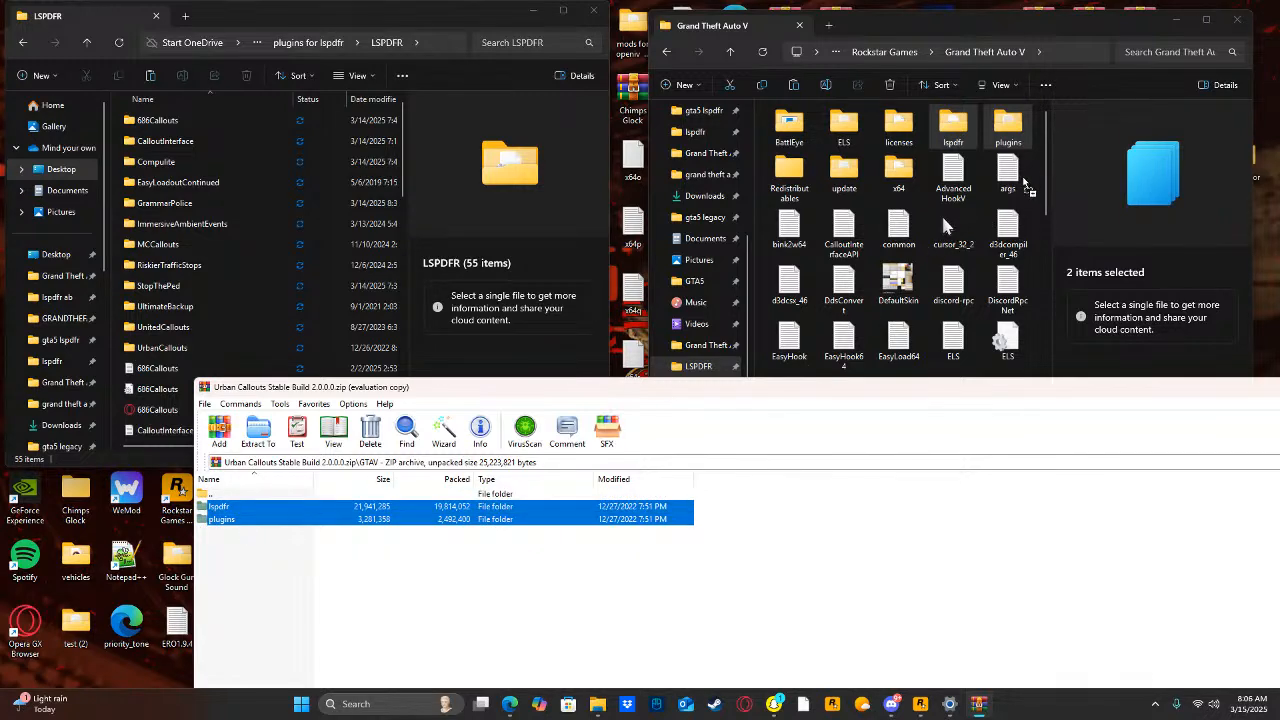
{"action": "left_click_drag", "start_coordinate": [1035, 183], "coordinate": [1033, 186]}
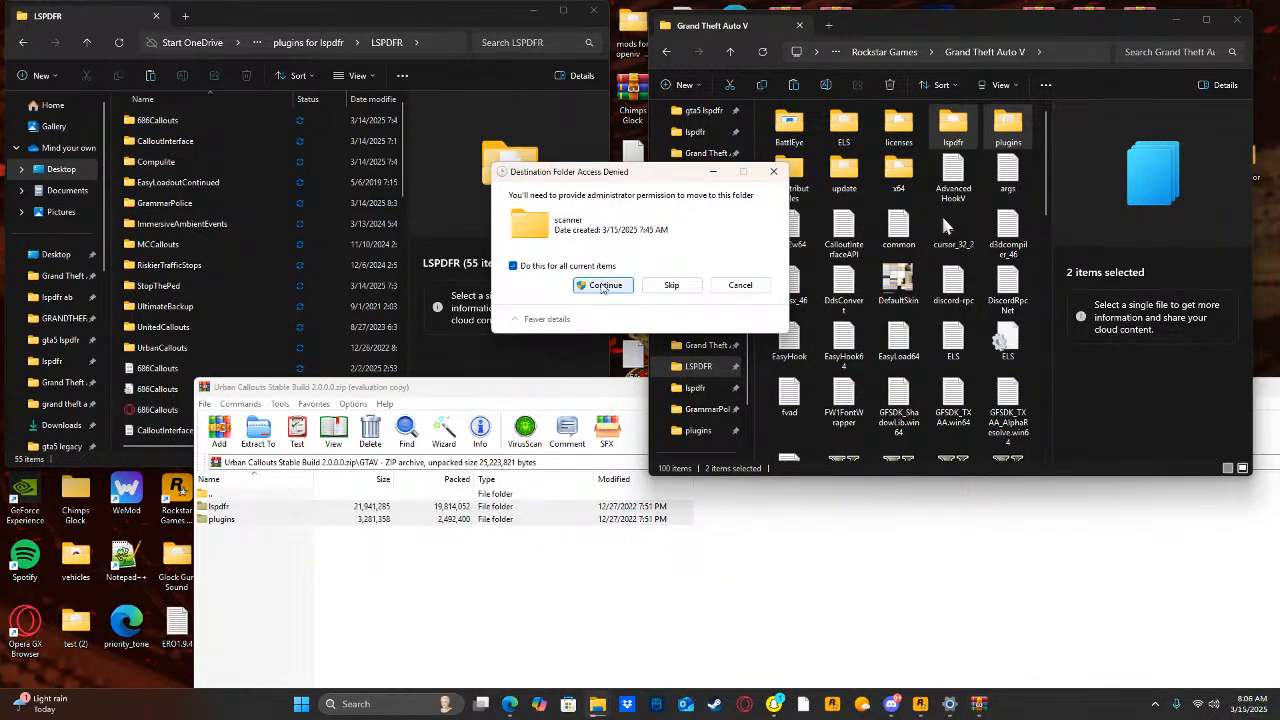
{"action": "left_click", "coordinate": [603, 286]}
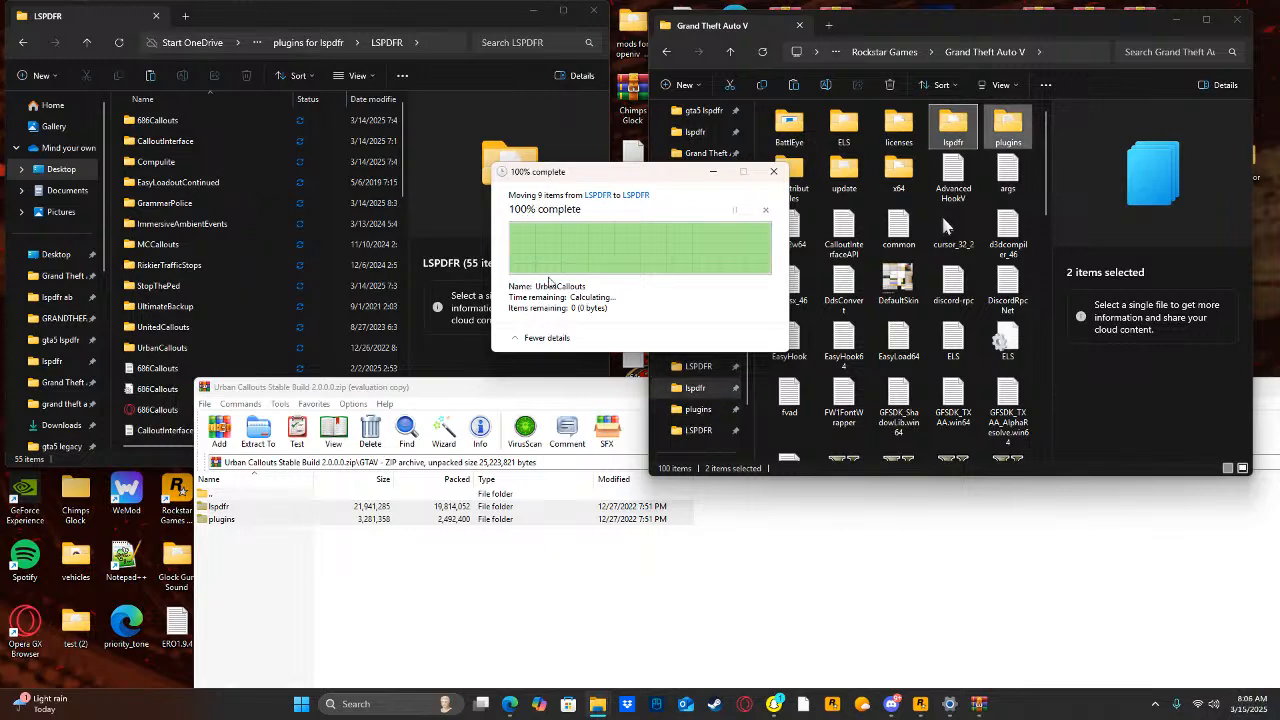
{"action": "left_click_drag", "start_coordinate": [503, 391], "coordinate": [232, 404]}
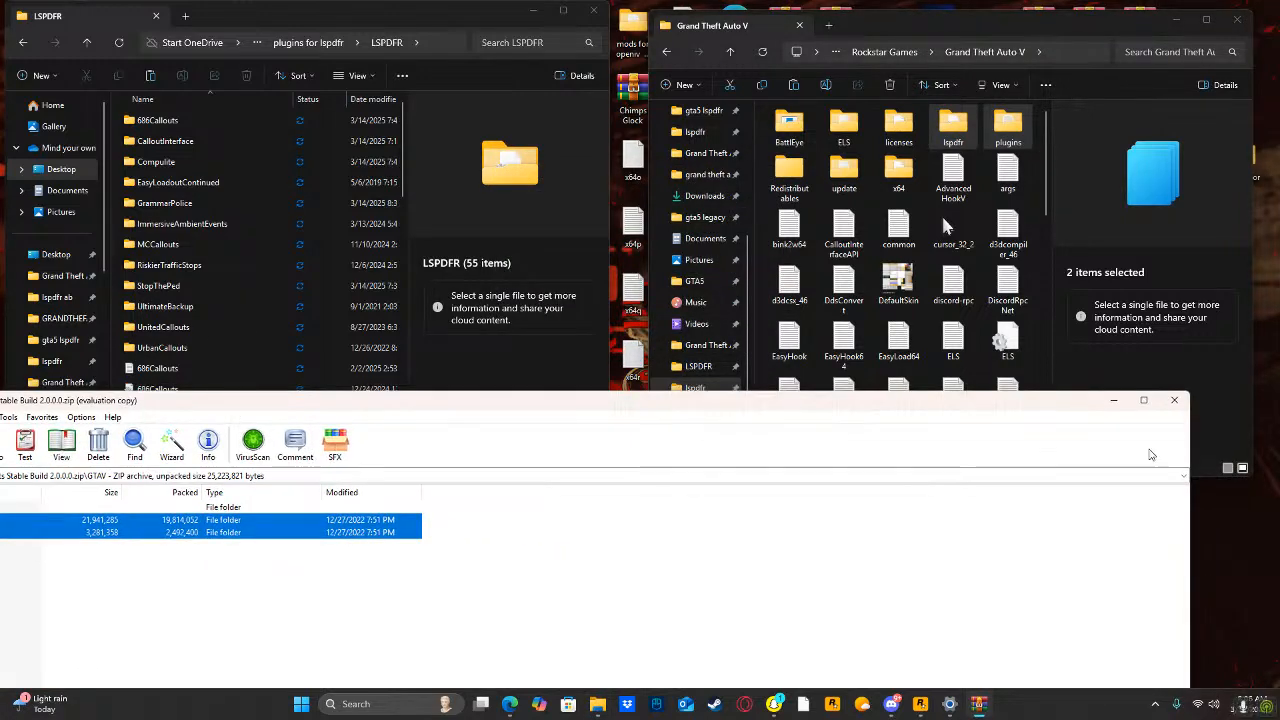
{"action": "left_click", "coordinate": [1173, 401]}
Search the computer for "de" and open the DeryllCallouts (1) archive beside the Grand Theft Auto V folder.
{"action": "left_click", "coordinate": [376, 704]}
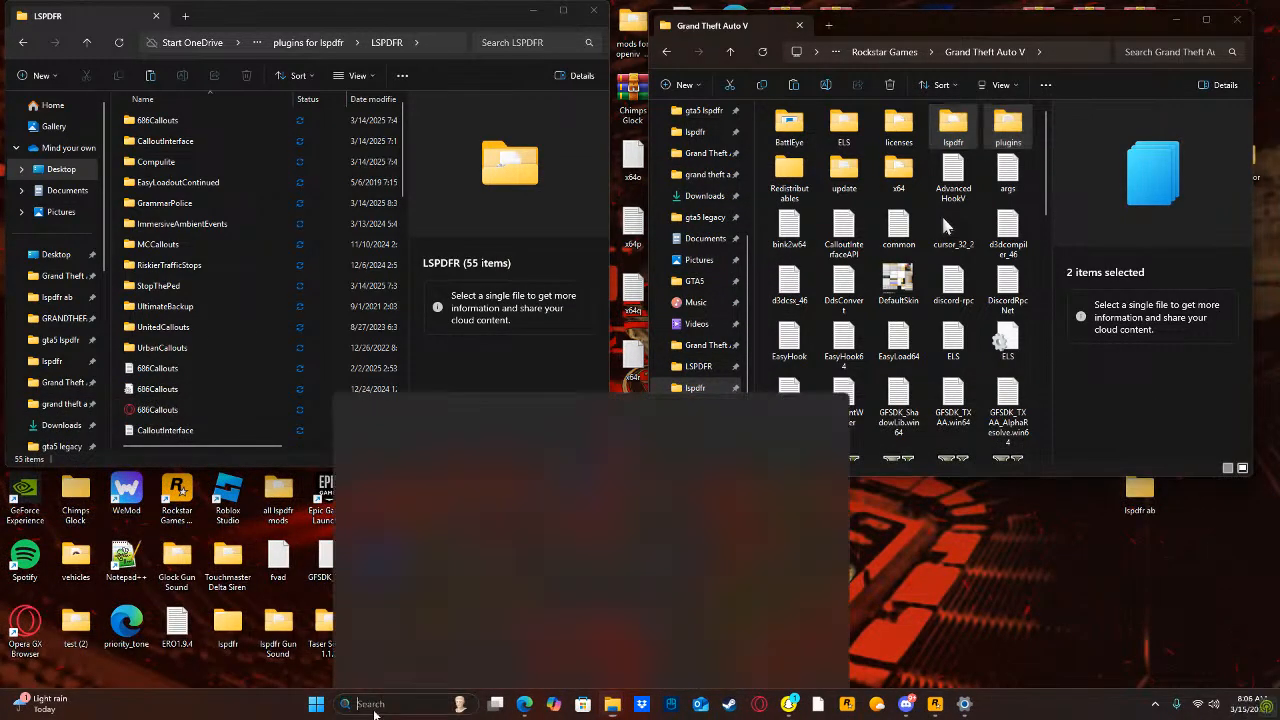
{"action": "type", "text": "discorde"}
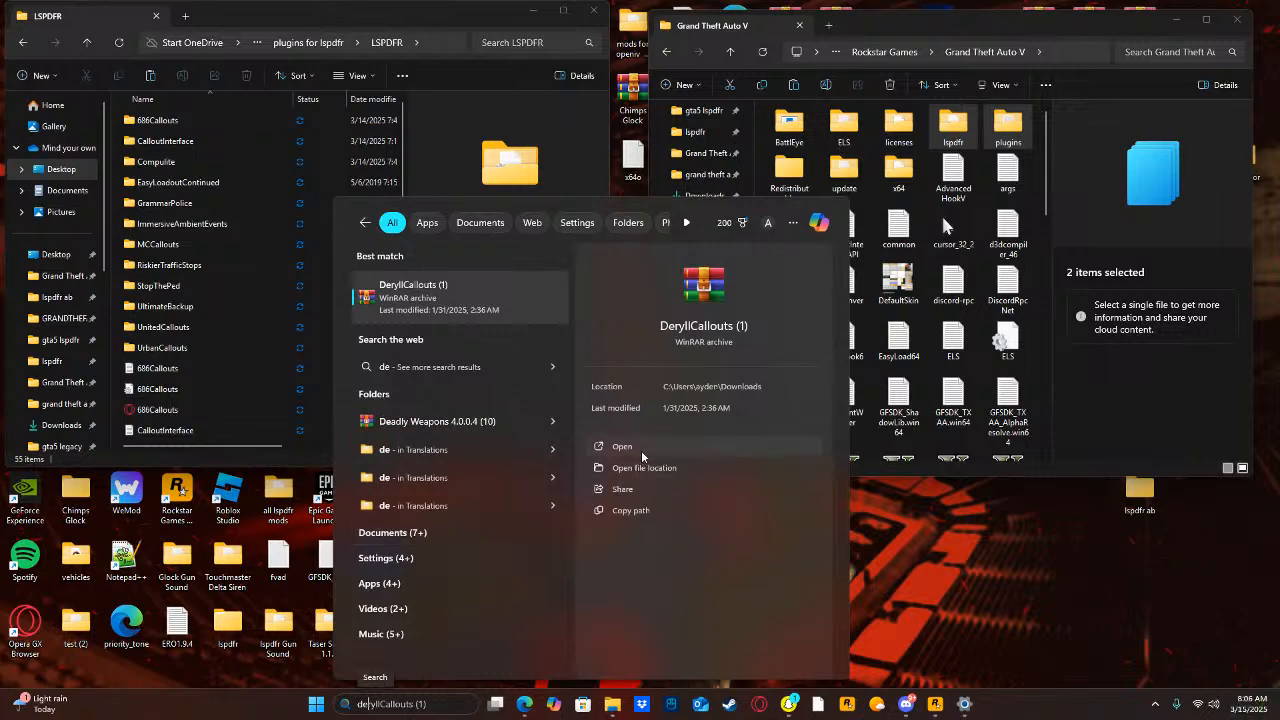
{"action": "left_click", "coordinate": [641, 449]}
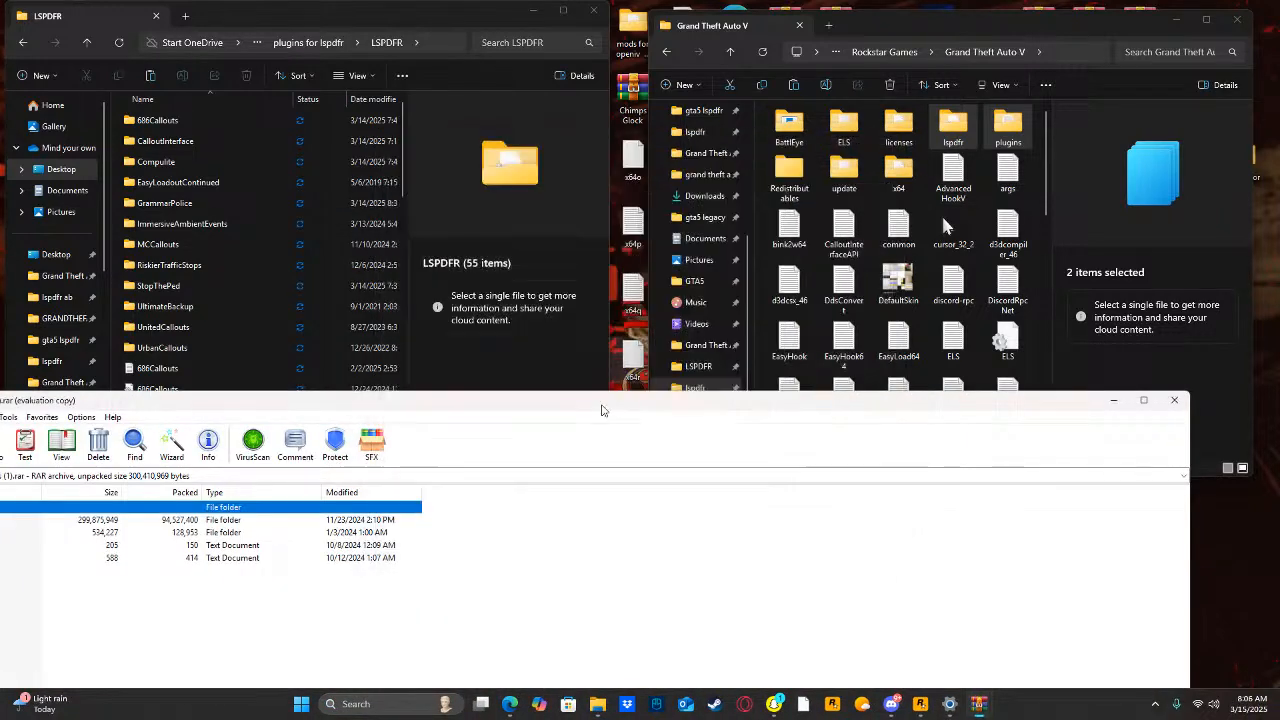
{"action": "left_click_drag", "start_coordinate": [684, 392], "coordinate": [922, 434]}
Extract DeryllCallouts' lspdfr and Plugins folders into the Grand Theft Auto V folder, granting administrator permission for all items, and close the archive.
{"action": "left_click_drag", "start_coordinate": [781, 533], "coordinate": [672, 557]}
{"action": "left_click_drag", "start_coordinate": [672, 557], "coordinate": [866, 480]}
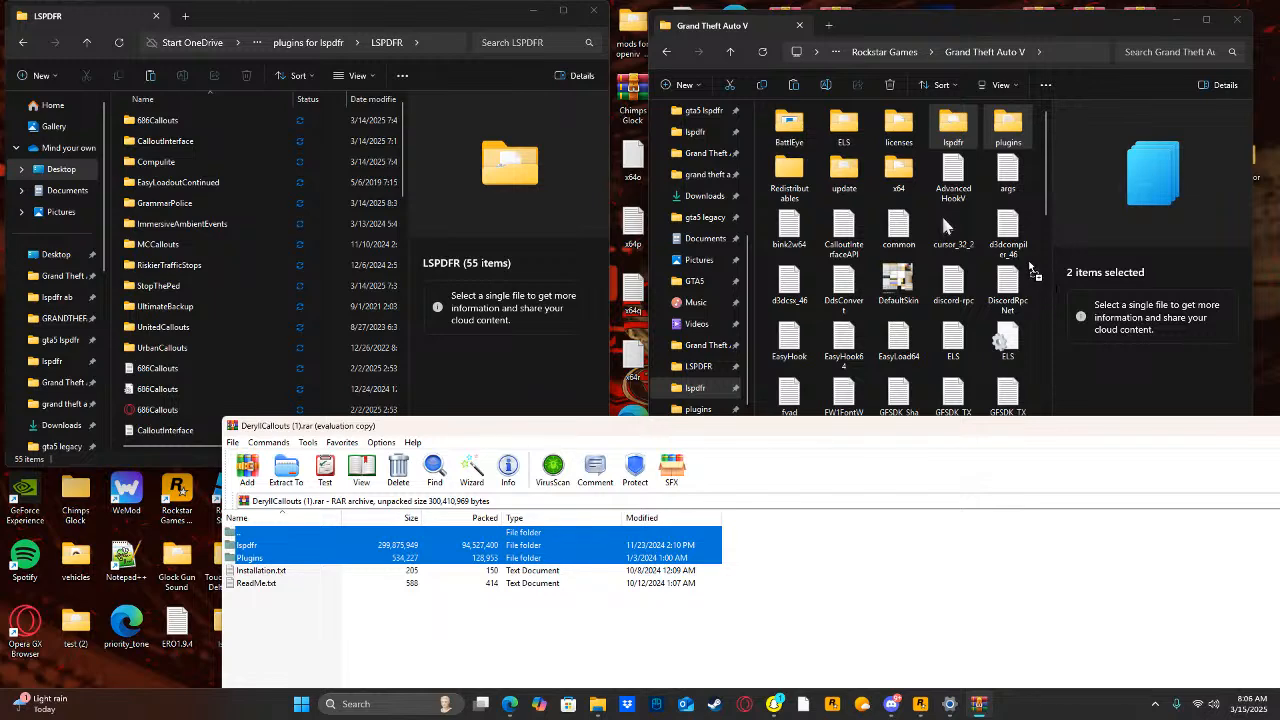
{"action": "left_click_drag", "start_coordinate": [1030, 264], "coordinate": [1029, 261]}
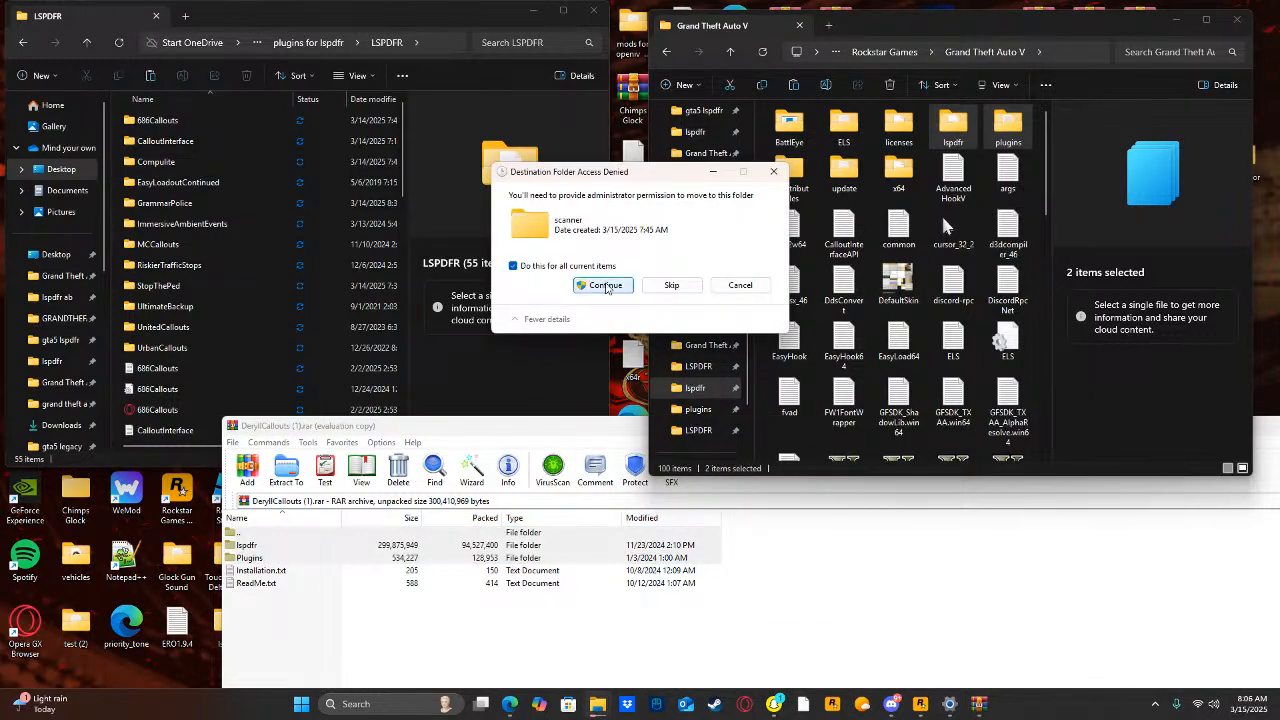
{"action": "left_click", "coordinate": [603, 284]}
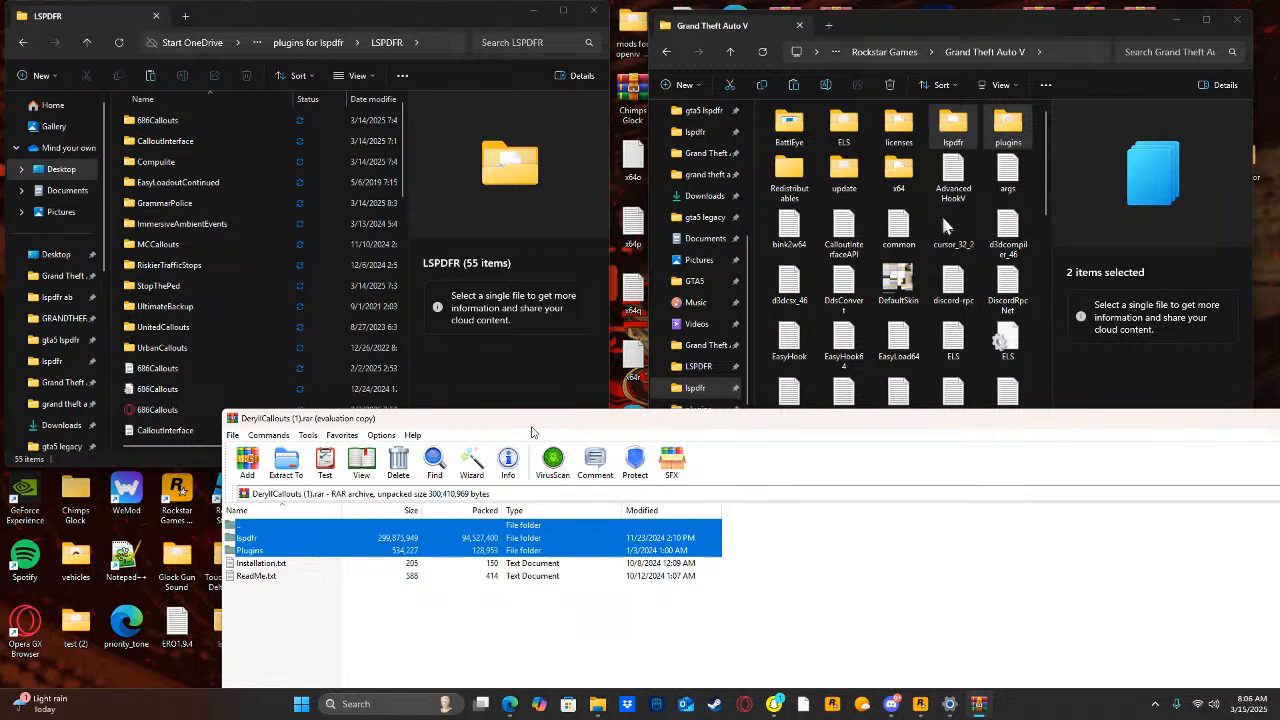
{"action": "left_click_drag", "start_coordinate": [532, 432], "coordinate": [311, 445]}
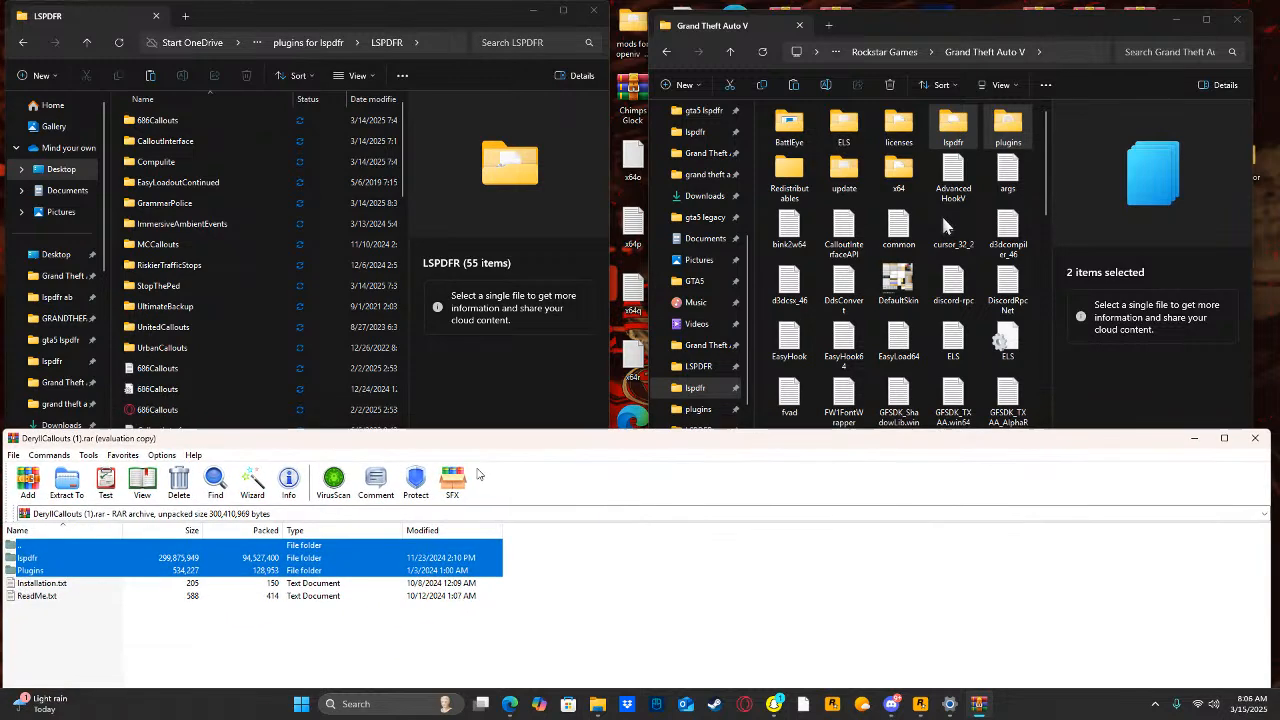
{"action": "left_click", "coordinate": [1257, 438]}
Search the computer for "kuch", open the Kuchera Callouts v2.0.2.1 Base Version archive and enter its inner folder.
{"action": "left_click", "coordinate": [391, 700]}
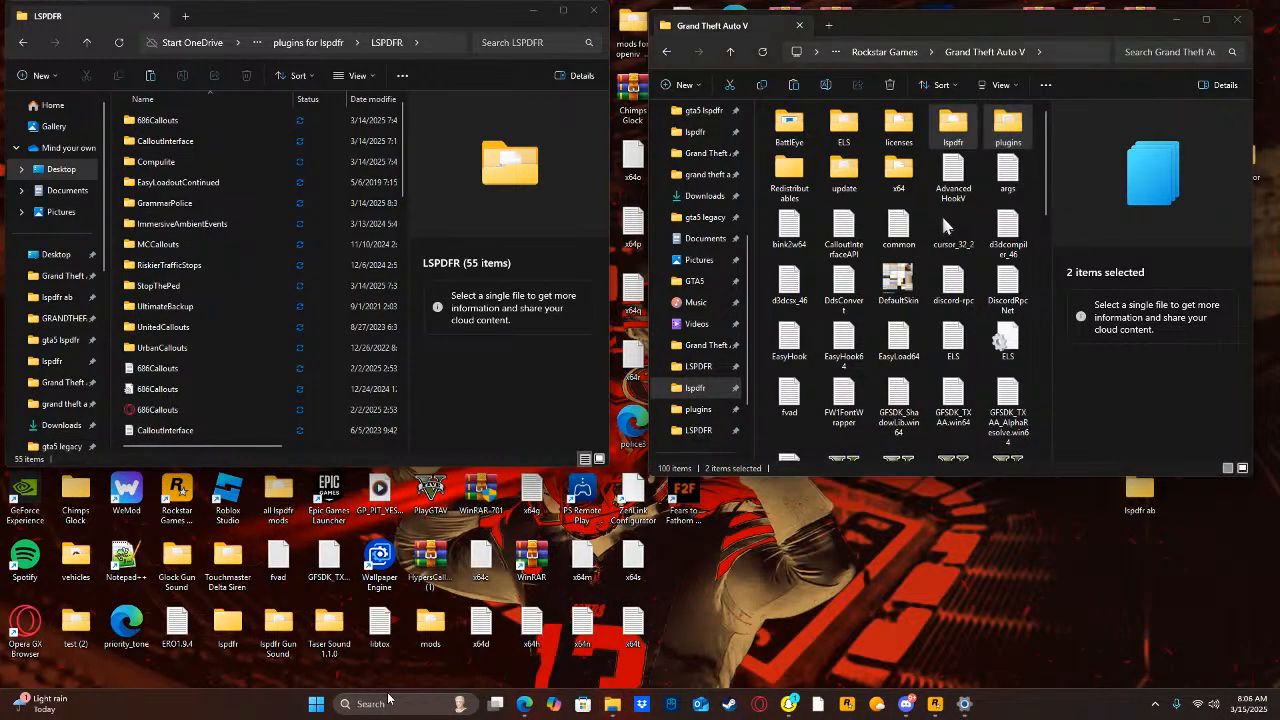
{"action": "type", "text": "kuchera Callouts v2.0.2.1 Ba"}
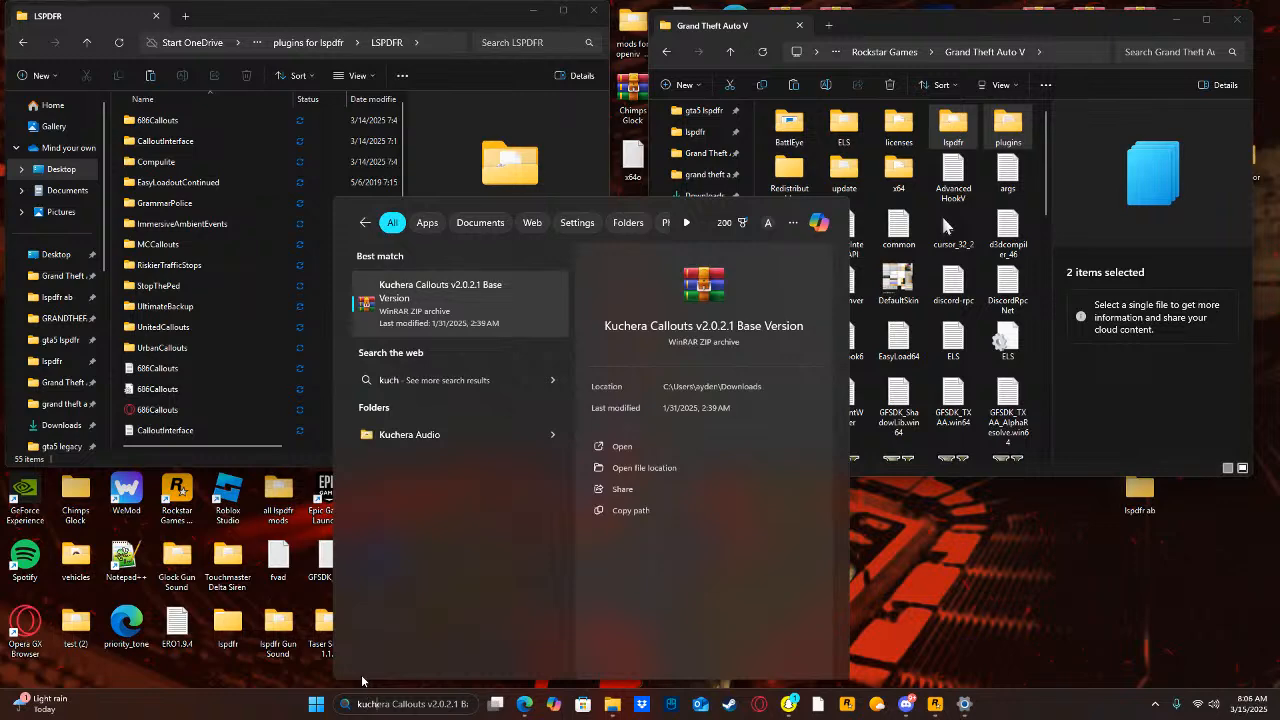
{"action": "left_click", "coordinate": [672, 447]}
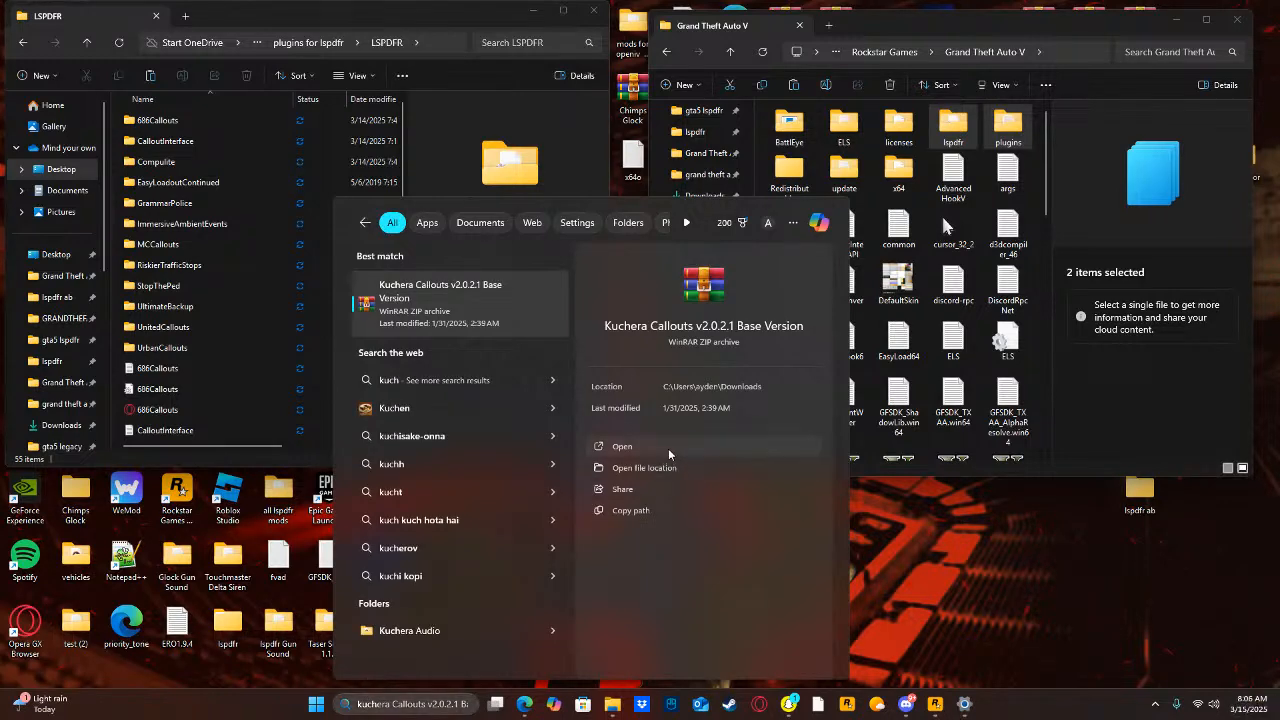
{"action": "left_click_drag", "start_coordinate": [543, 442], "coordinate": [628, 446]}
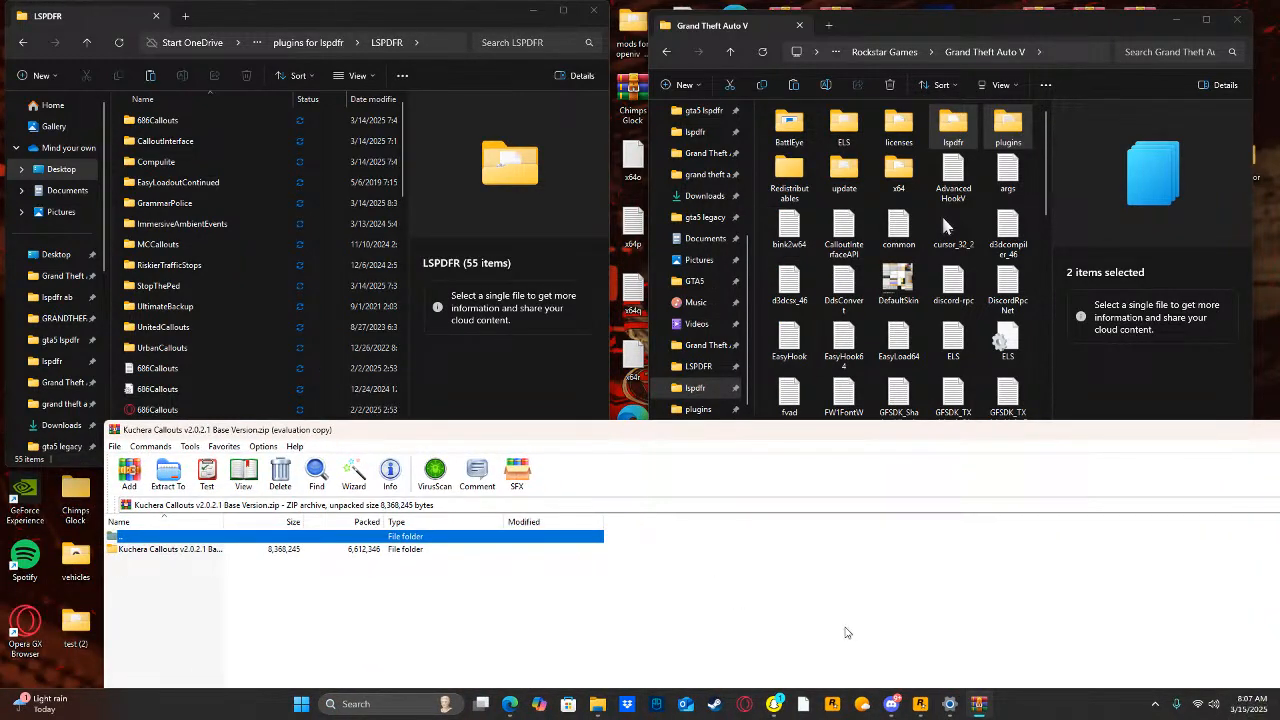
{"action": "left_click", "coordinate": [798, 636]}
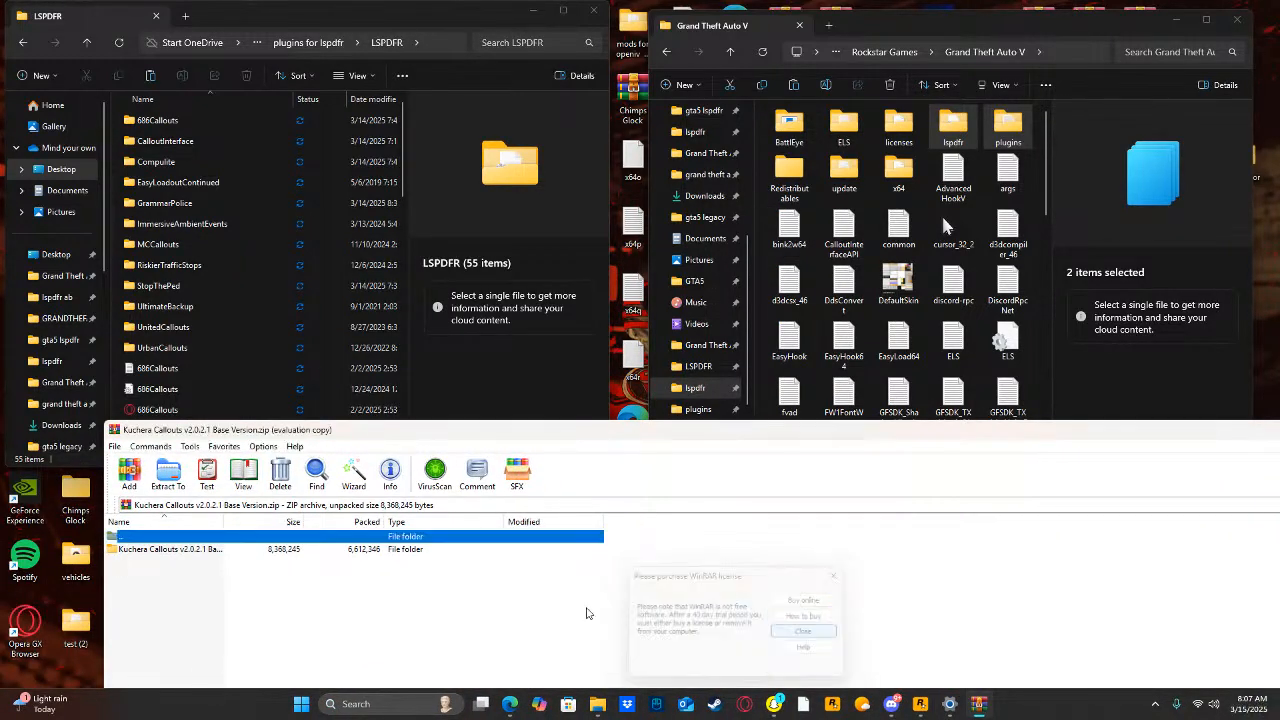
{"action": "double_click", "coordinate": [266, 548]}
Extract Kuchera Callouts' lspdfr and plugins folders into the Grand Theft Auto V folder, granting administrator permission for all items, and close the archive.
{"action": "left_click_drag", "start_coordinate": [605, 538], "coordinate": [560, 563]}
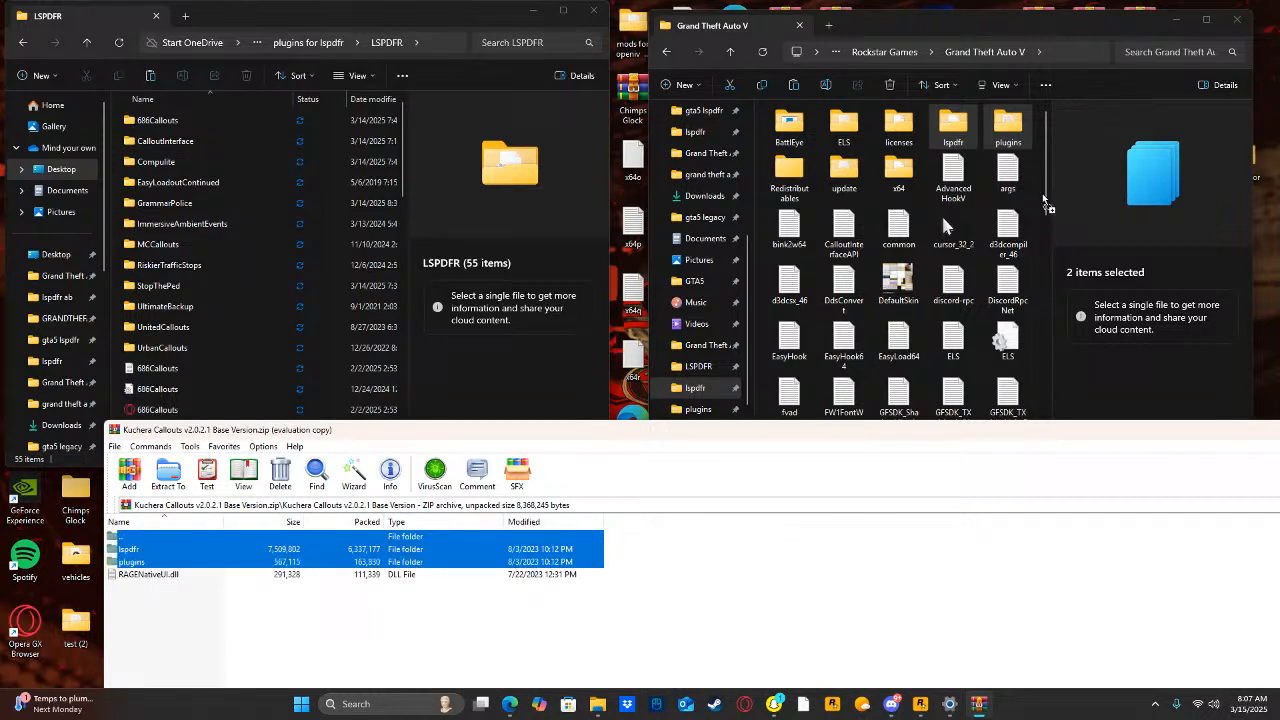
{"action": "left_click_drag", "start_coordinate": [1035, 196], "coordinate": [1035, 195]}
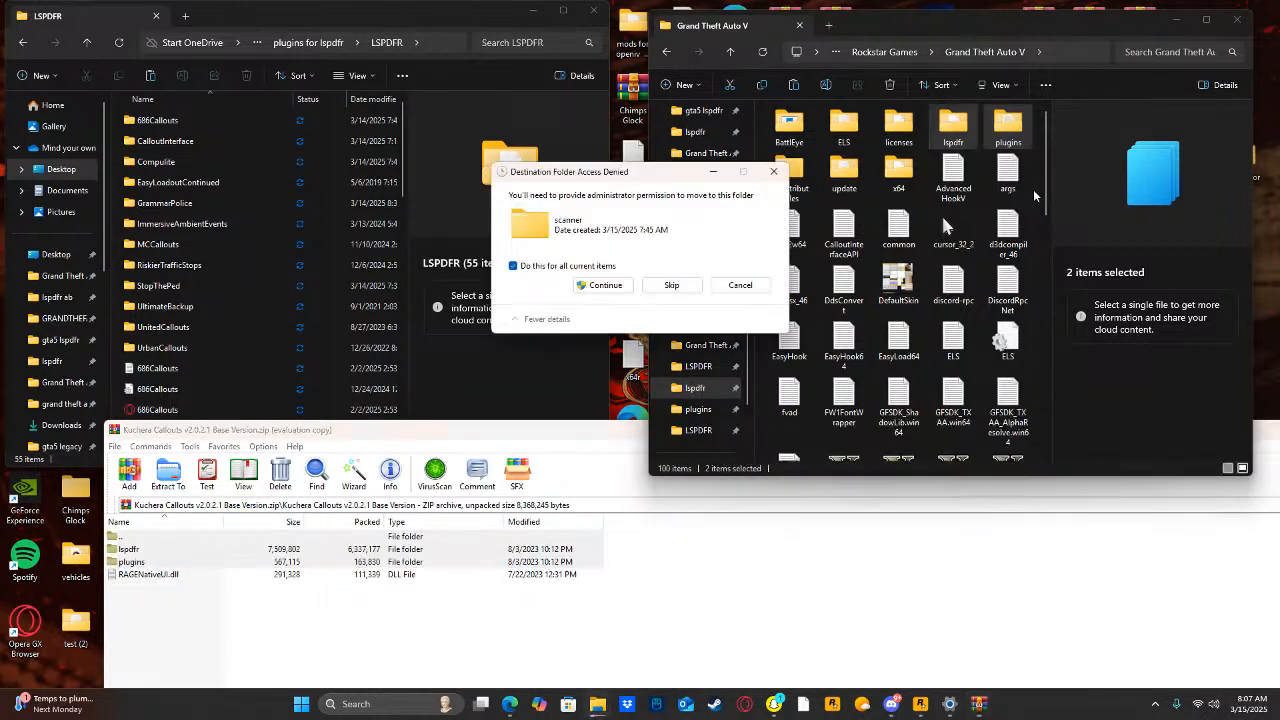
{"action": "left_click", "coordinate": [590, 285]}
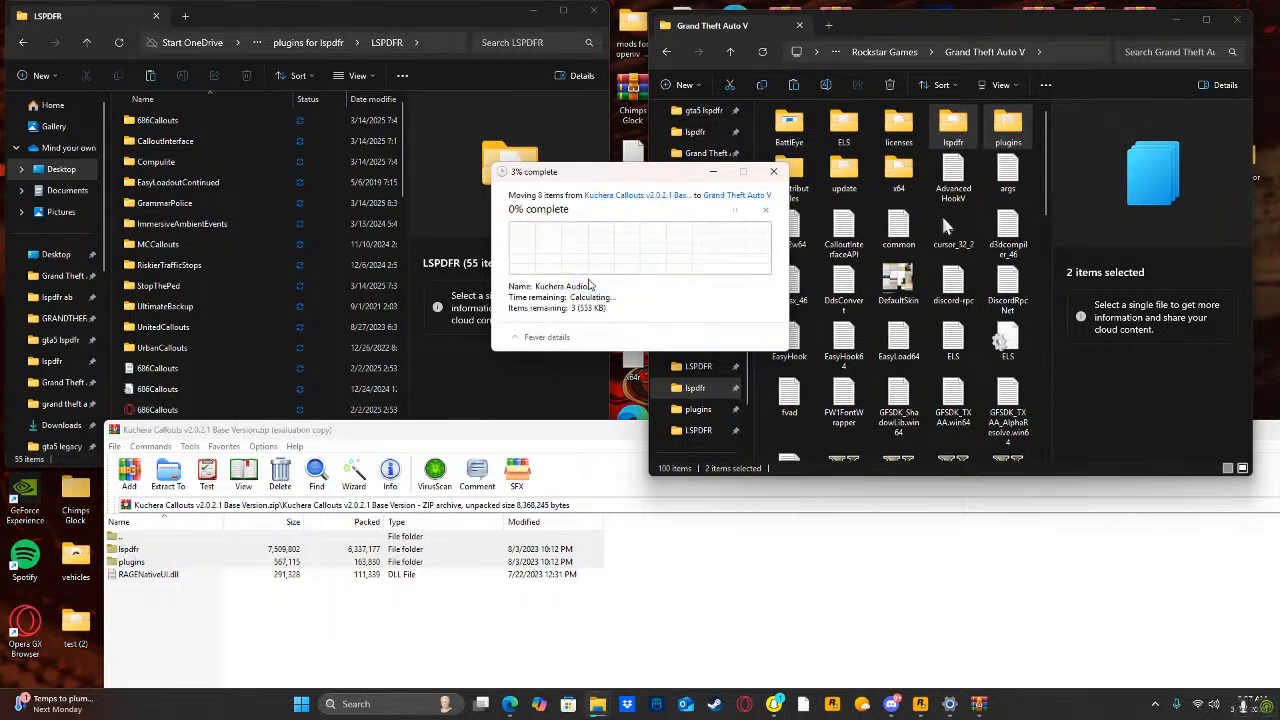
{"action": "left_click_drag", "start_coordinate": [591, 439], "coordinate": [401, 449]}
{"action": "left_click", "coordinate": [1170, 441]}
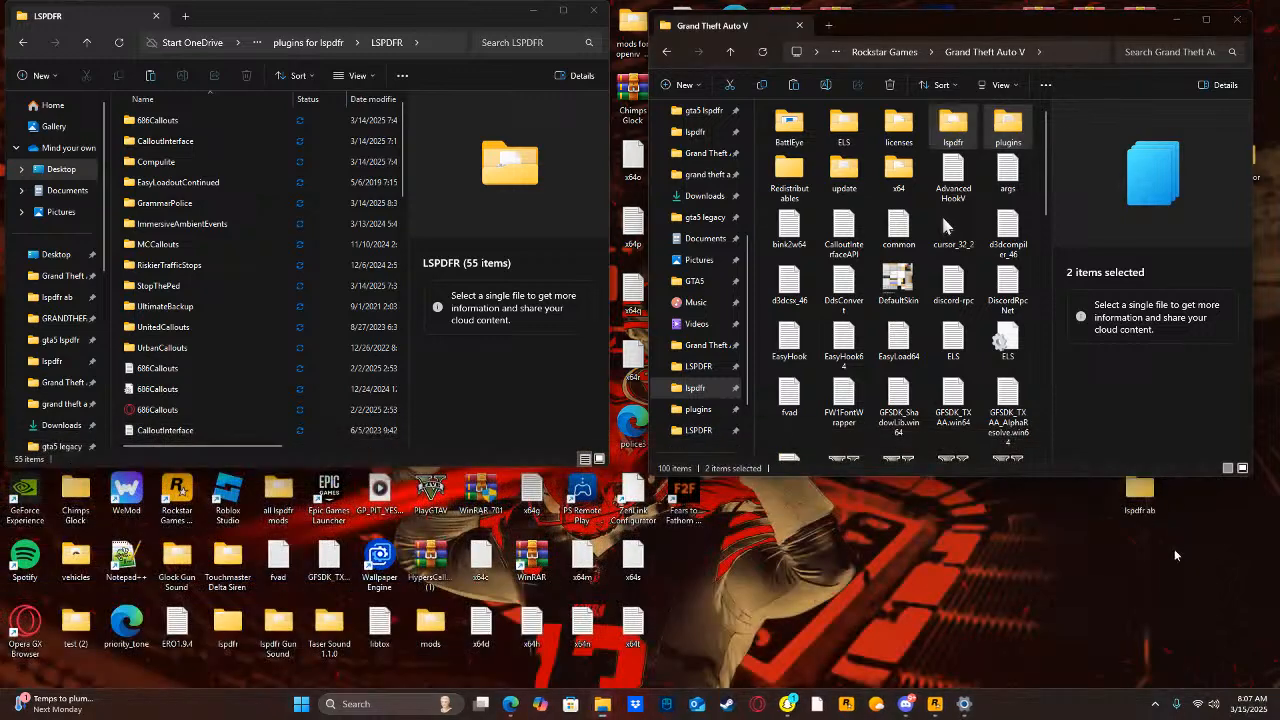
Check the plugin list for the next mod, search the computer for "cust" and open the Custom Pullover 1.1.0.1 (1) archive, dismissing the license reminder.
{"action": "scroll", "coordinate": [1046, 360], "scroll_direction": "down", "scroll_amount": 5}
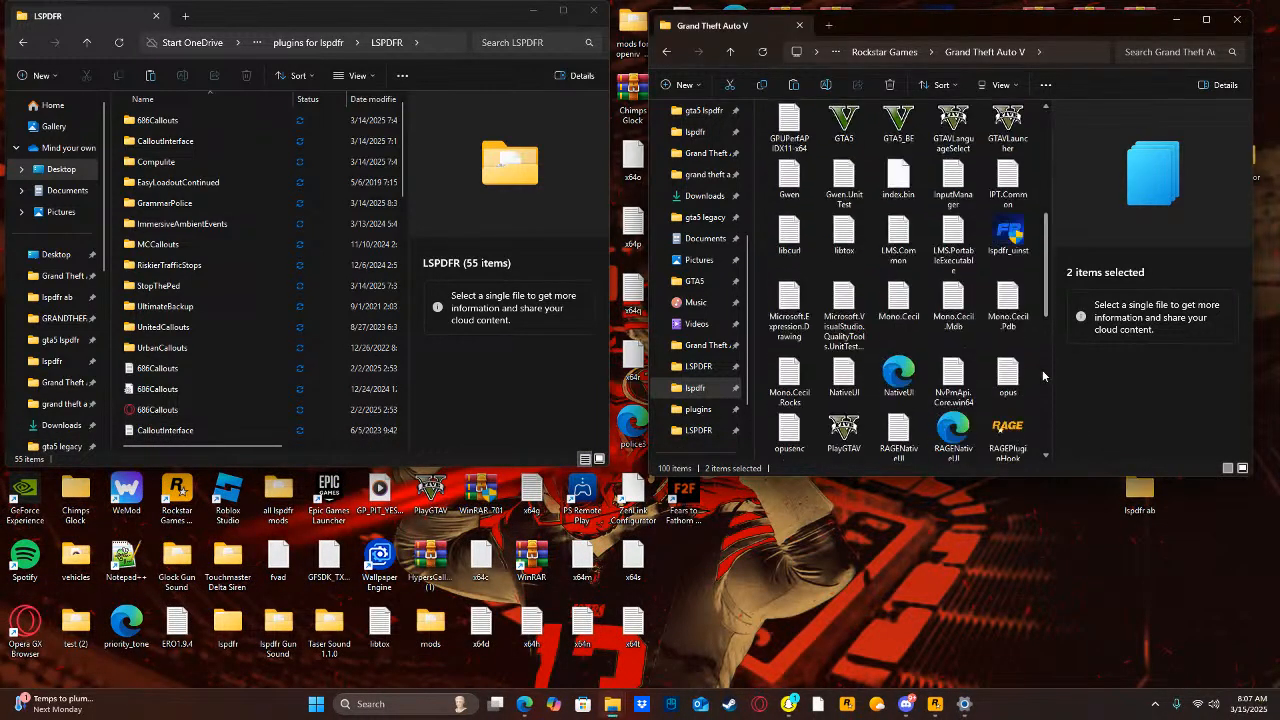
{"action": "left_click", "coordinate": [1038, 267]}
{"action": "scroll", "coordinate": [220, 380], "scroll_direction": "down", "scroll_amount": 1}
{"action": "scroll", "coordinate": [199, 388], "scroll_direction": "down", "scroll_amount": 4}
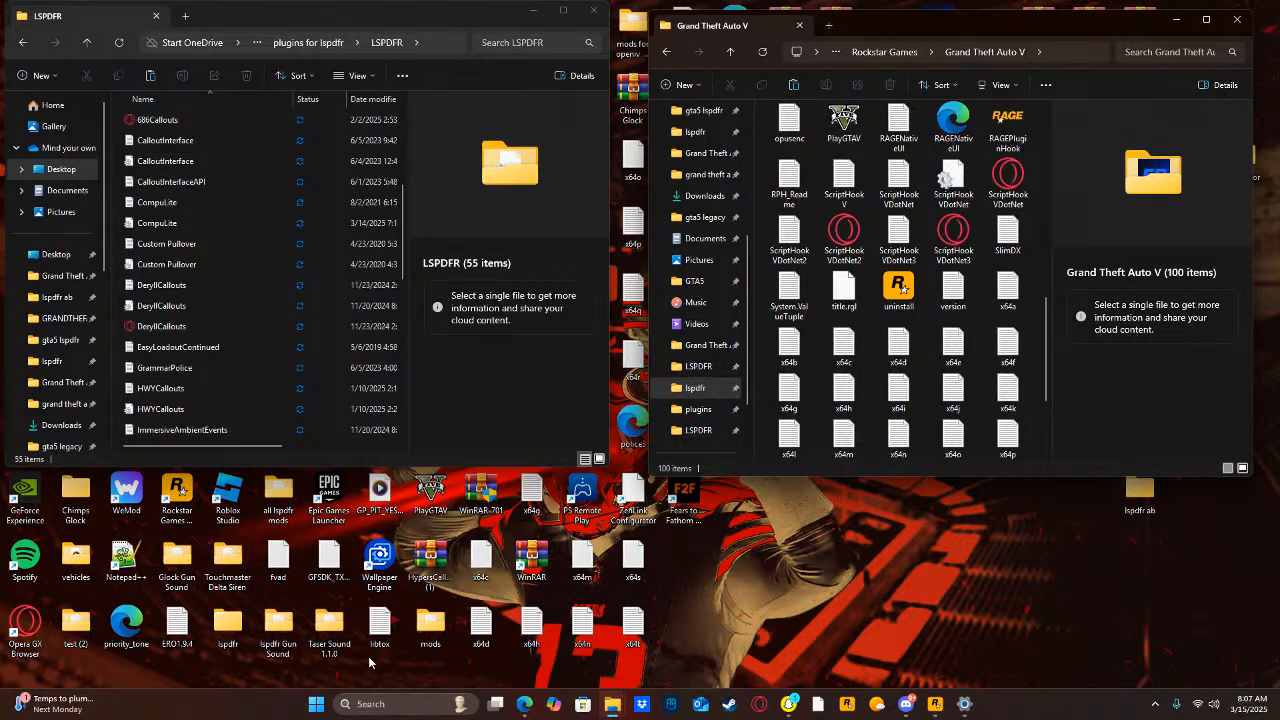
{"action": "scroll", "coordinate": [700, 300], "scroll_direction": "up", "scroll_amount": 3}
{"action": "scroll", "coordinate": [900, 280], "scroll_direction": "up", "scroll_amount": 10}
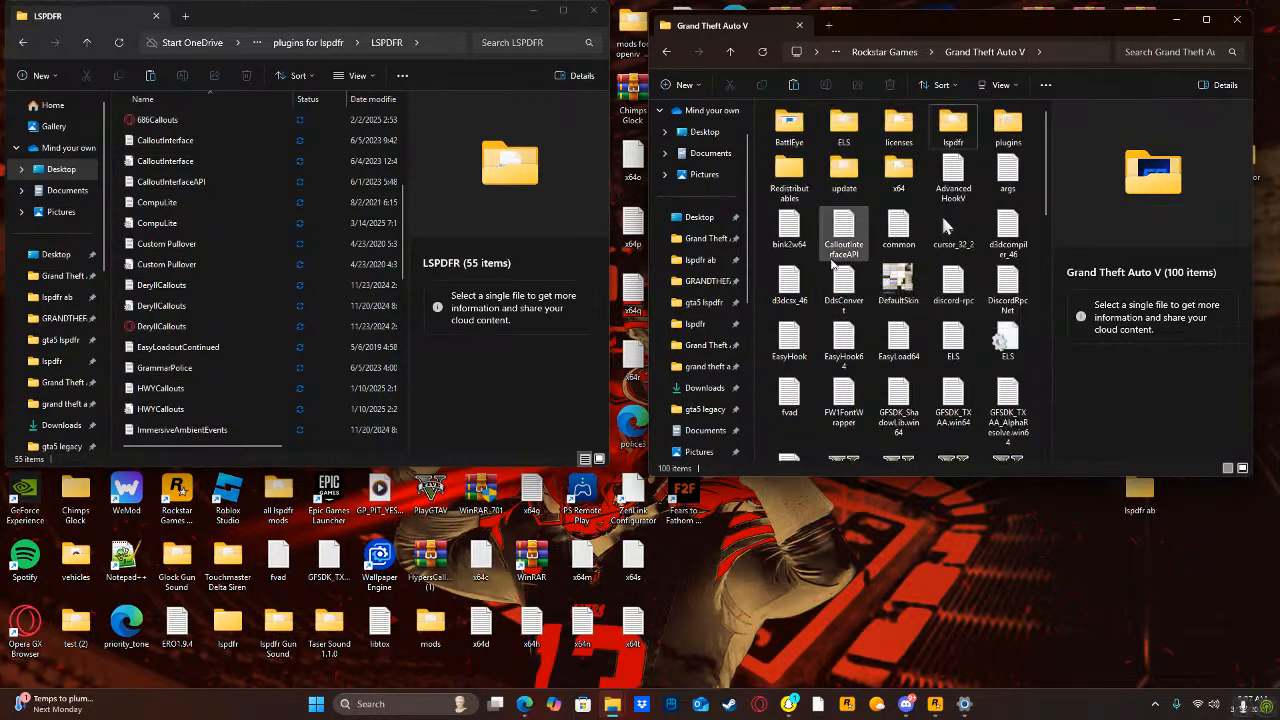
{"action": "left_click", "coordinate": [393, 700]}
{"action": "type", "text": "cust"}
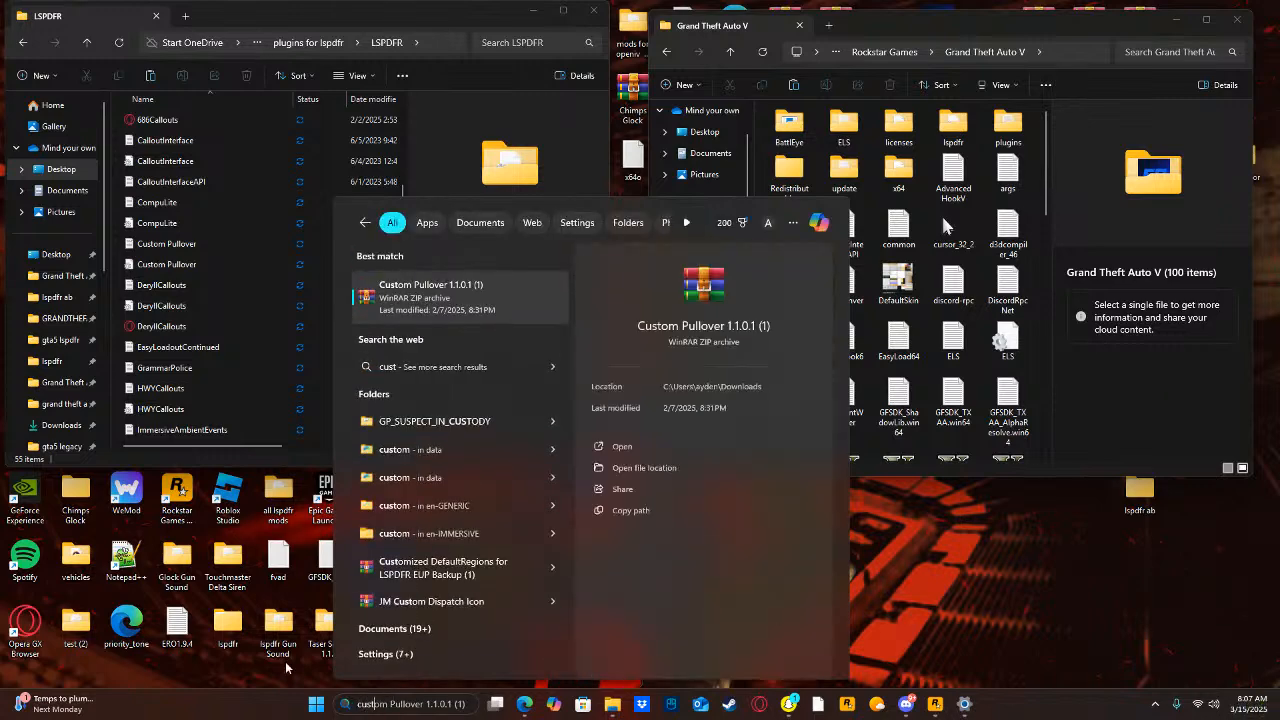
{"action": "left_click", "coordinate": [648, 443]}
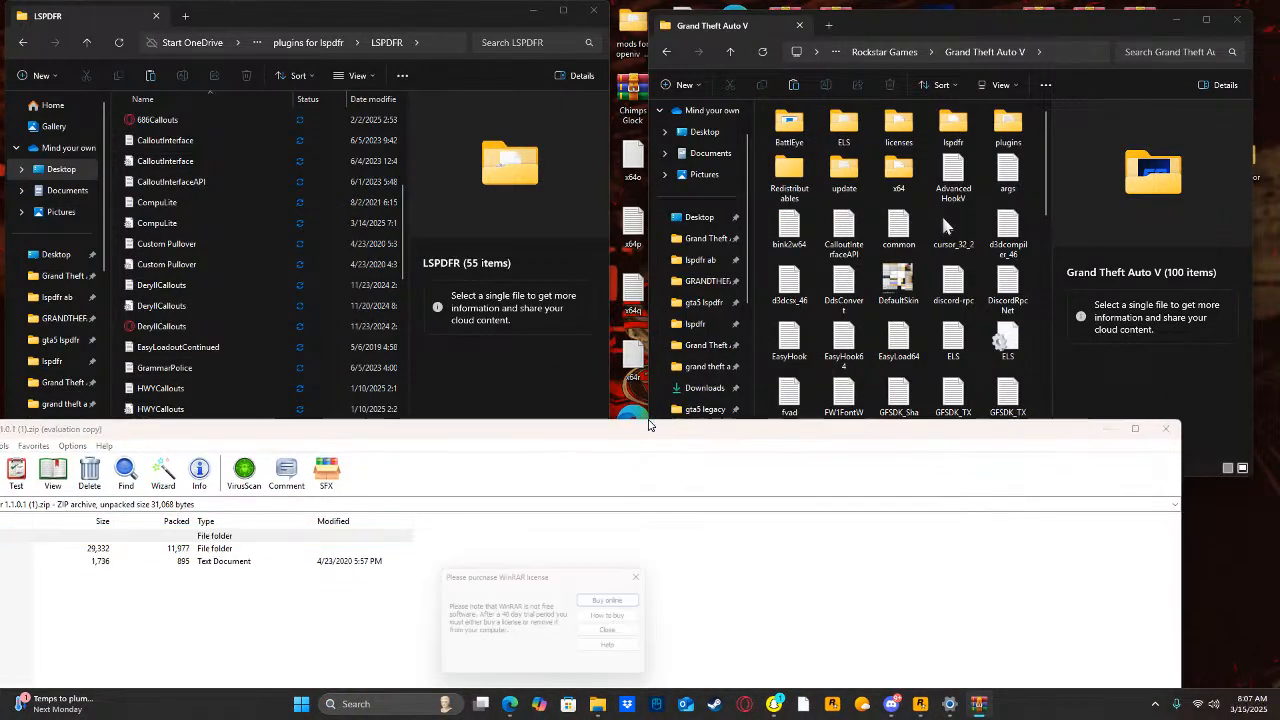
{"action": "left_click", "coordinate": [620, 633]}
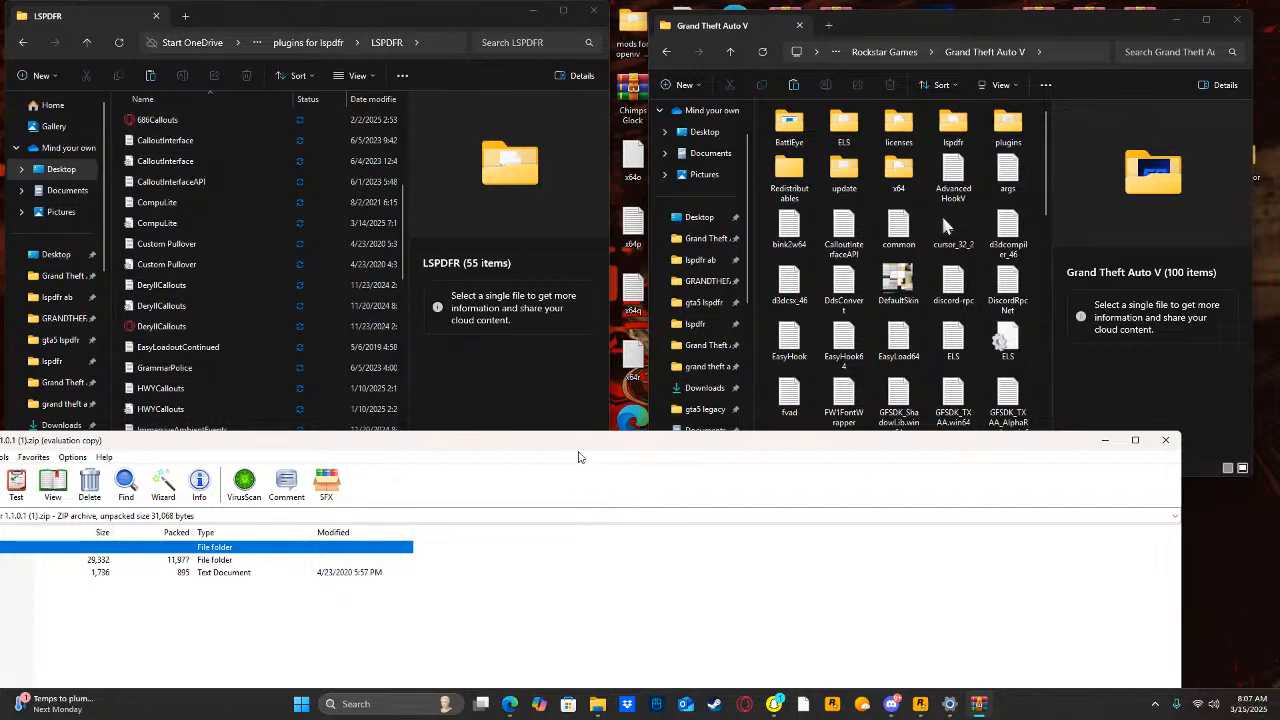
{"action": "left_click_drag", "start_coordinate": [645, 450], "coordinate": [810, 411]}
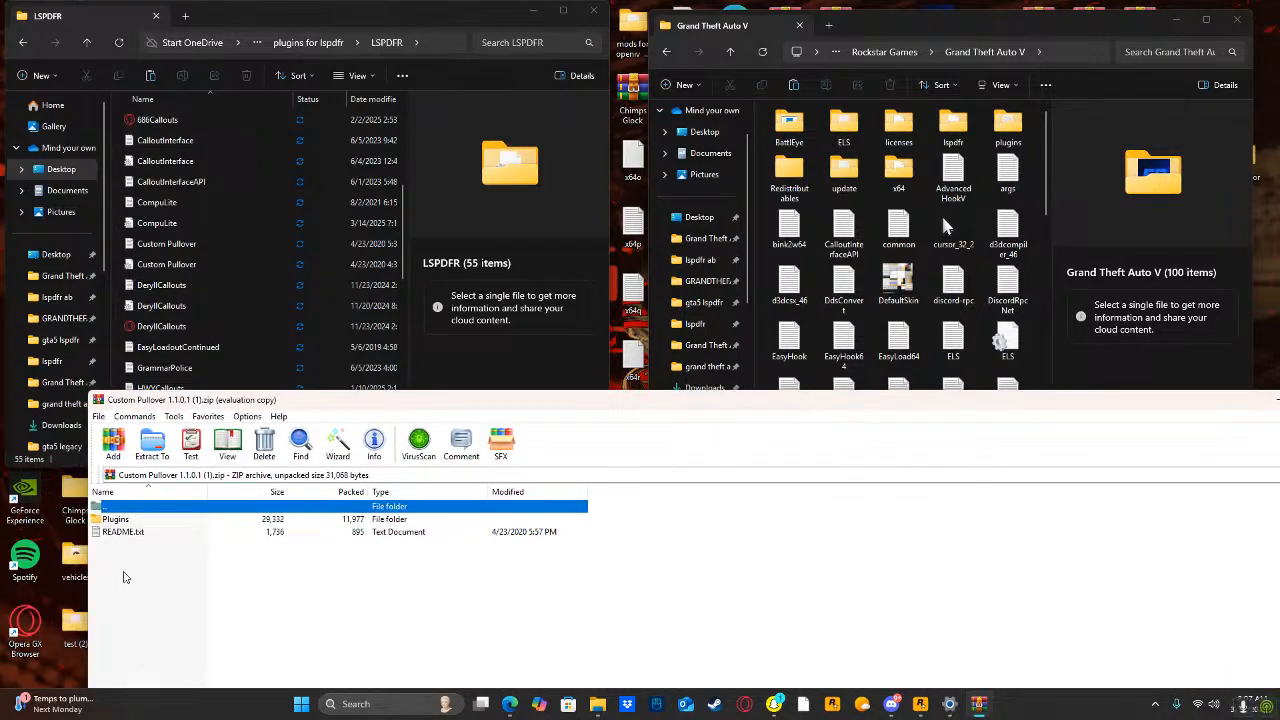
Extract Custom Pullover's Plugins folder into the Grand Theft Auto V folder, granting administrator permission, and close the archive.
{"action": "left_click", "coordinate": [122, 520]}
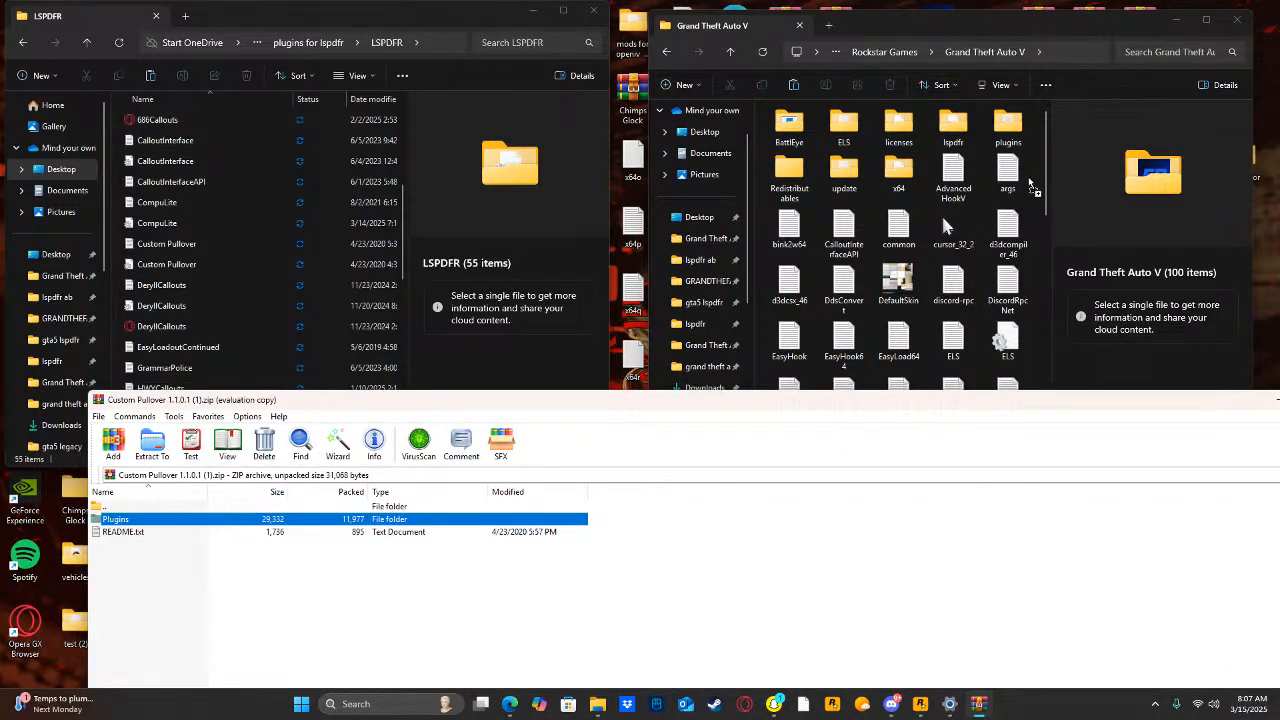
{"action": "left_click_drag", "start_coordinate": [1033, 187], "coordinate": [1033, 187]}
{"action": "left_click", "coordinate": [617, 286]}
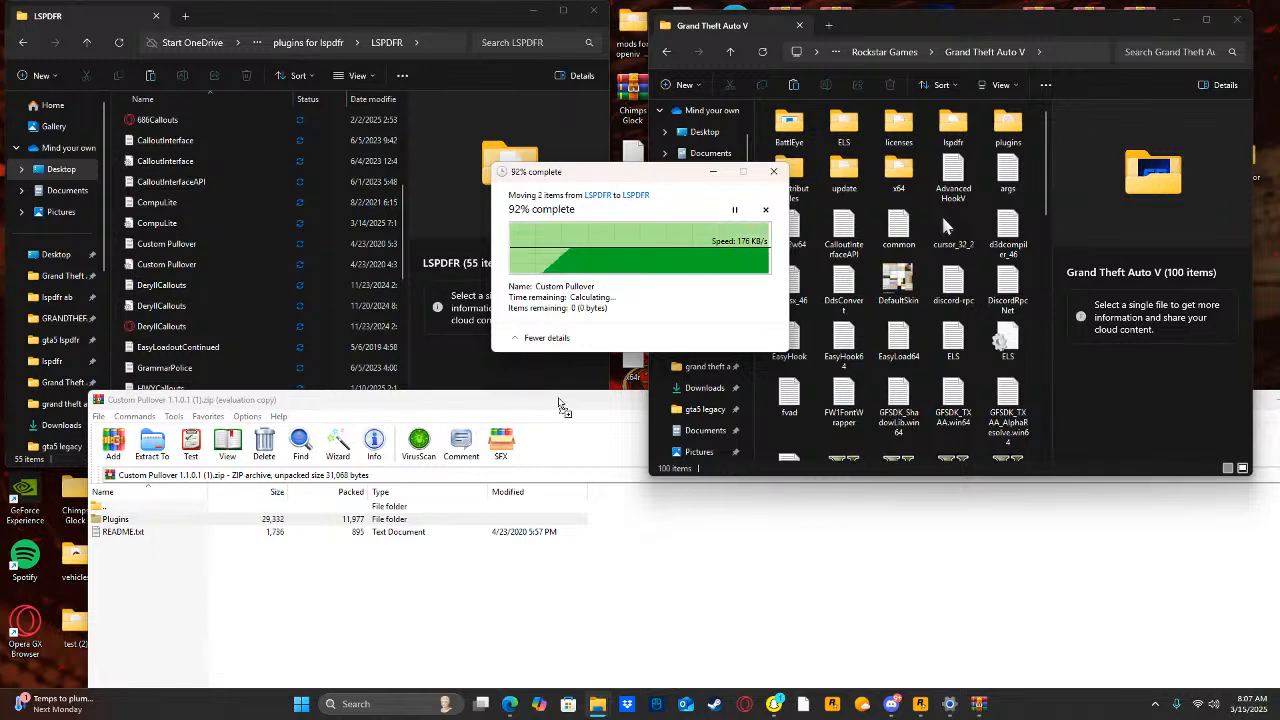
{"action": "left_click_drag", "start_coordinate": [568, 404], "coordinate": [350, 442]}
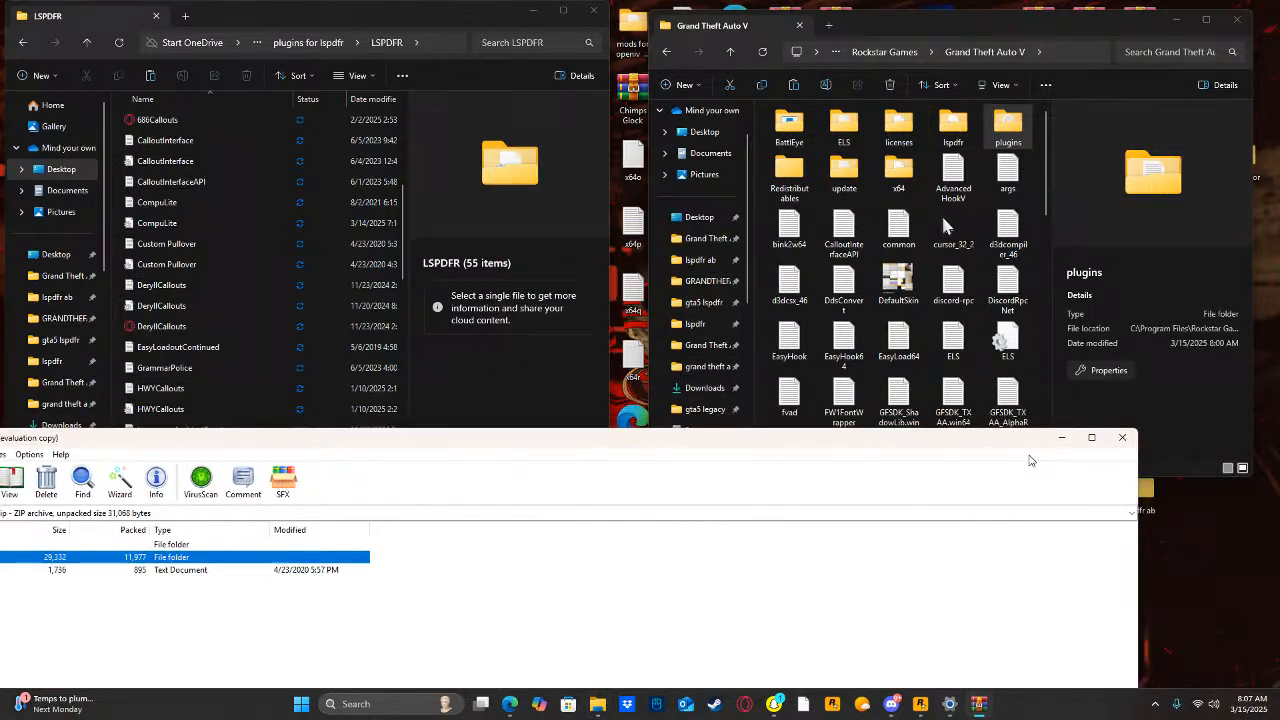
{"action": "left_click", "coordinate": [1124, 440]}
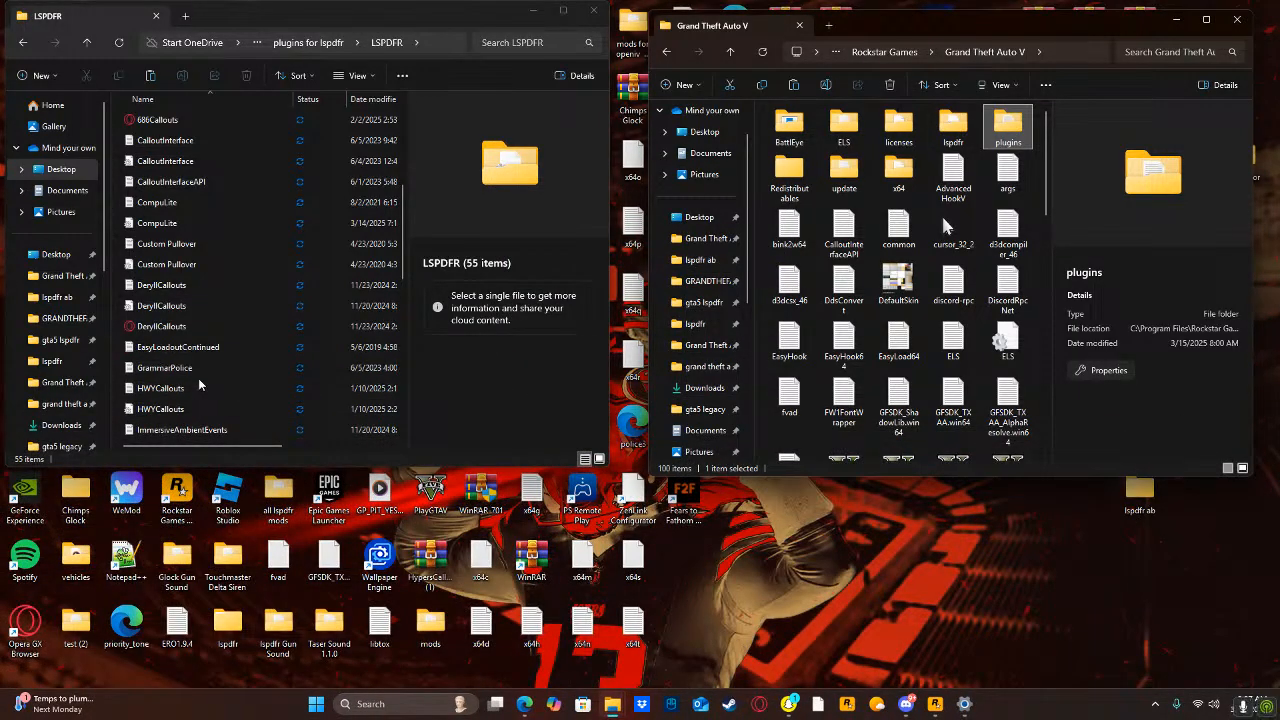
Try to find the HWYCallouts archive by searching the computer for "hwy".
{"action": "scroll", "coordinate": [188, 395], "scroll_direction": "down", "scroll_amount": 1}
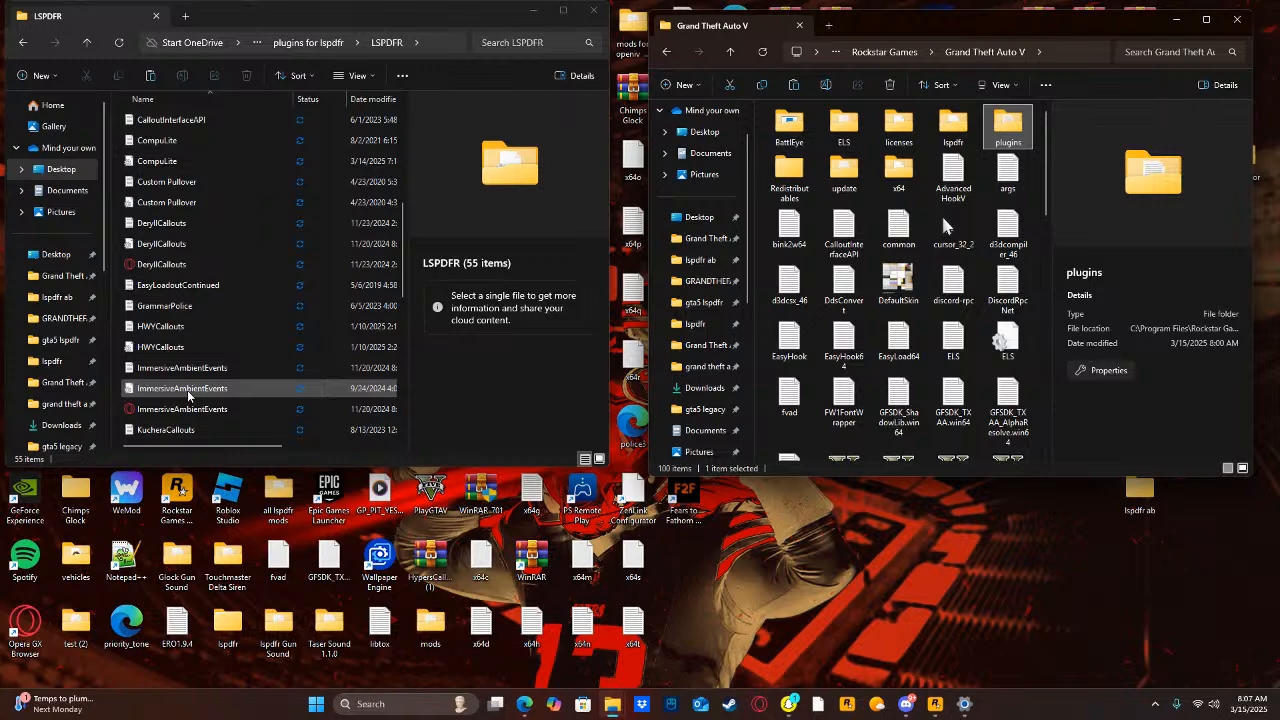
{"action": "scroll", "coordinate": [188, 395], "scroll_direction": "down", "scroll_amount": 1}
{"action": "scroll", "coordinate": [190, 390], "scroll_direction": "down", "scroll_amount": 8}
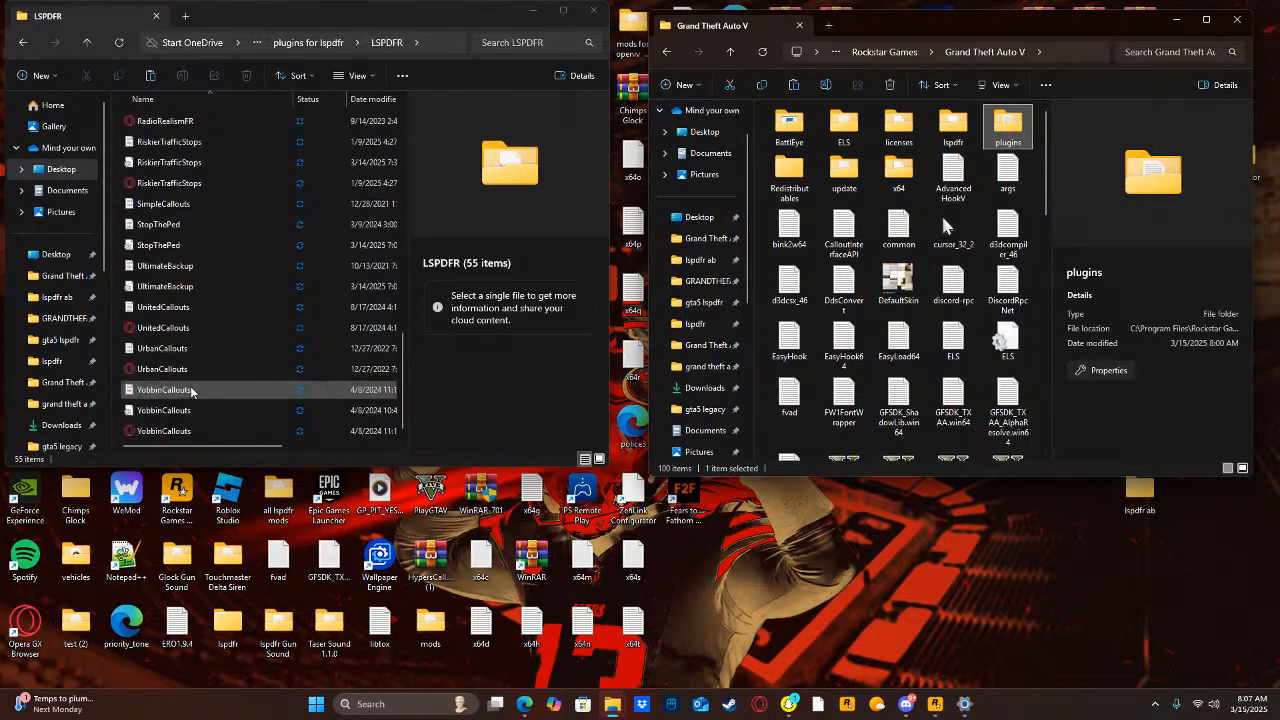
{"action": "scroll", "coordinate": [190, 386], "scroll_direction": "up", "scroll_amount": 2}
{"action": "left_click", "coordinate": [362, 704]}
{"action": "type", "text": "h"}
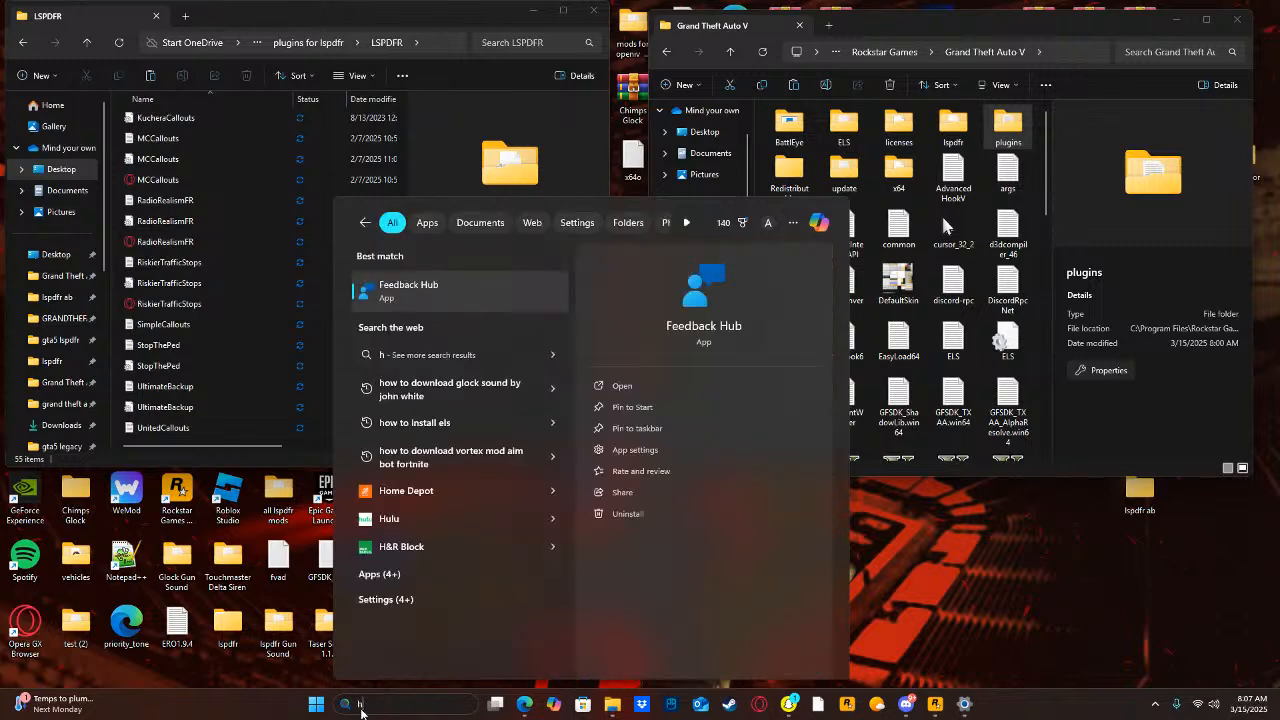
{"action": "type", "text": "w"}
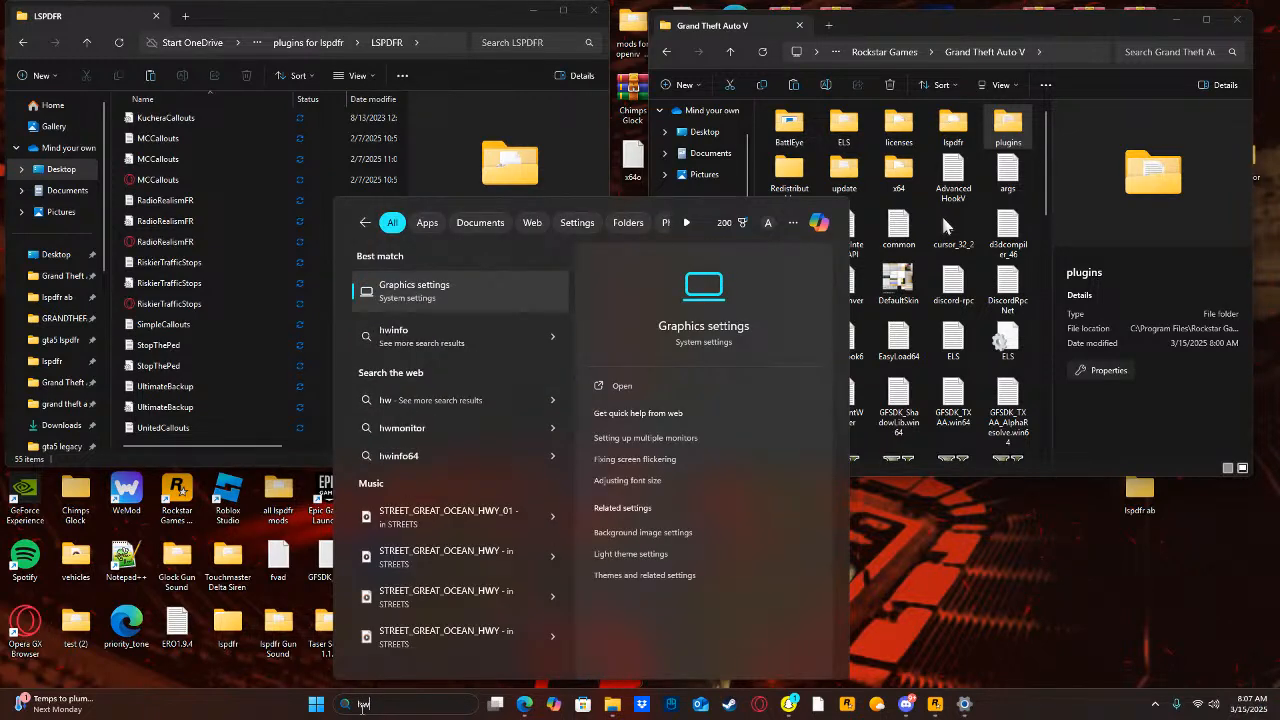
{"action": "type", "text": "y"}
{"action": "key", "text": "BackSpace"}
{"action": "key", "text": "BackSpace"}
{"action": "key", "text": "BackSpace"}
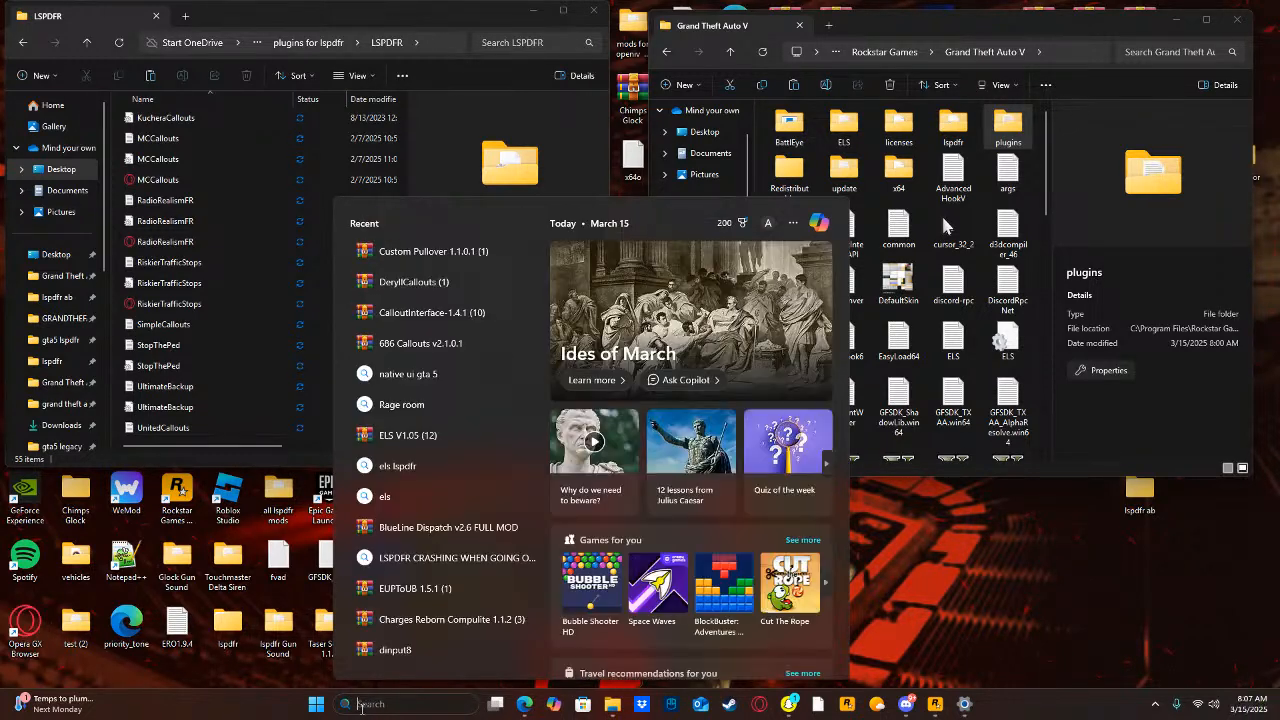
{"action": "type", "text": "hwy ca"}
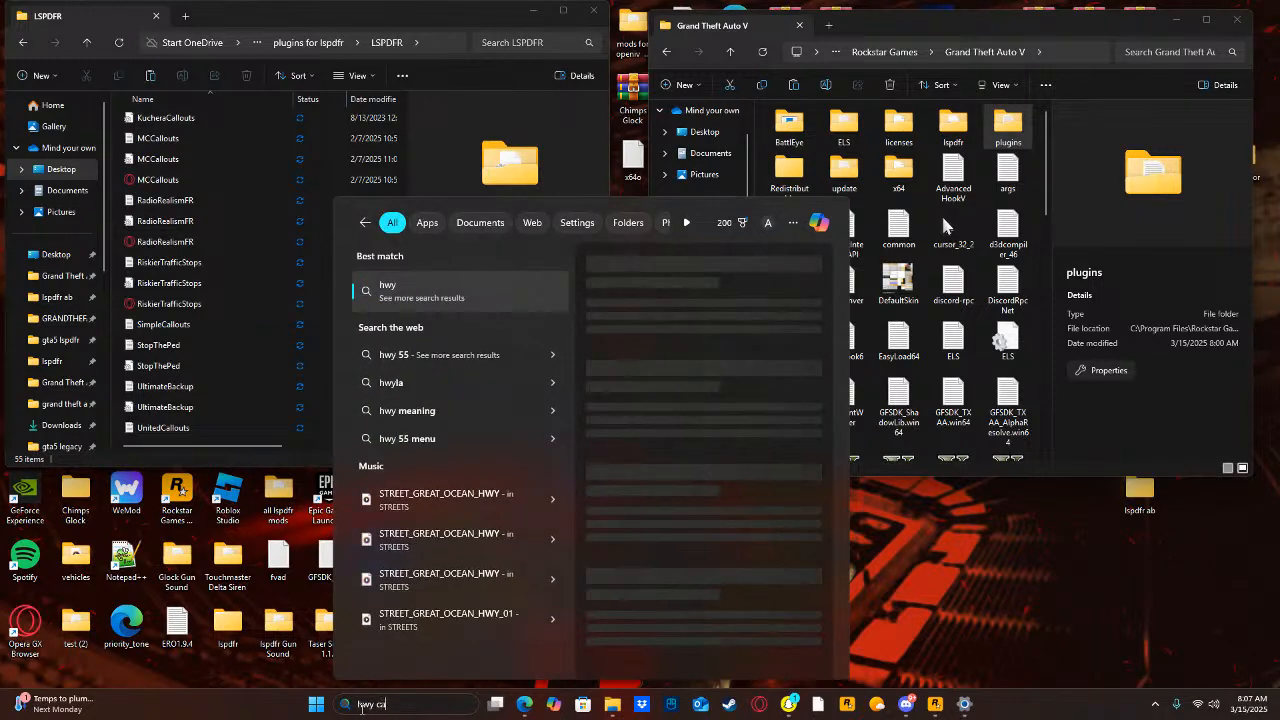
{"action": "key", "text": "BackSpace"}
{"action": "key", "text": "BackSpace"}
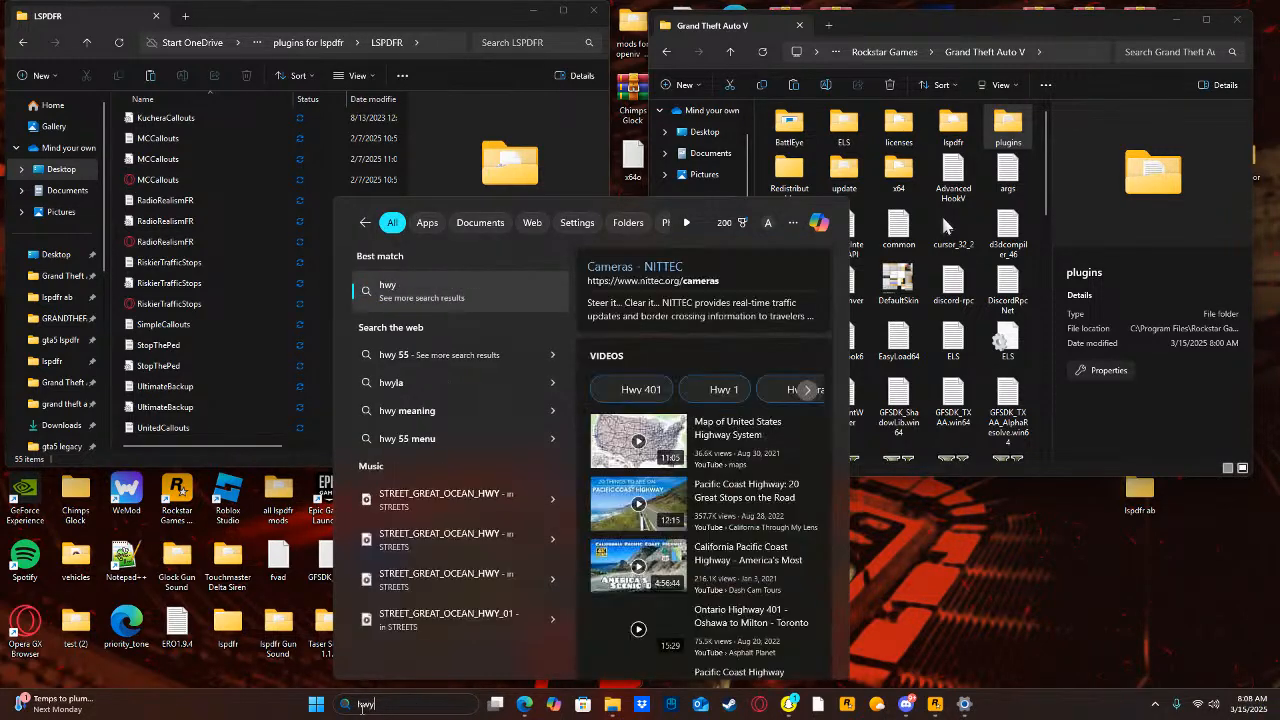
{"action": "key", "text": "BackSpace"}
{"action": "key", "text": "BackSpace"}
{"action": "key", "text": "BackSpace"}
Search the computer for "blk" and open the BLK_HighwayCallouts 1.20.5 archive.
{"action": "type", "text": "blk_HighwayCallouts 1.20.5"}
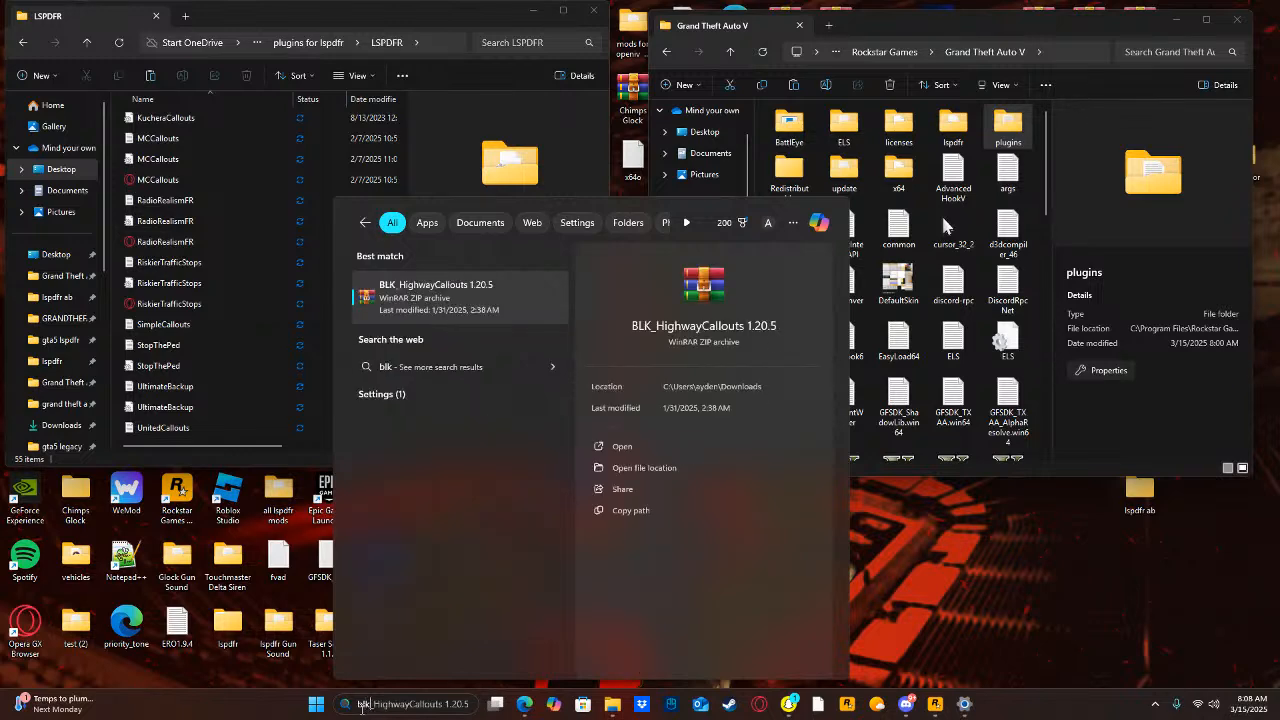
{"action": "left_click", "coordinate": [622, 446]}
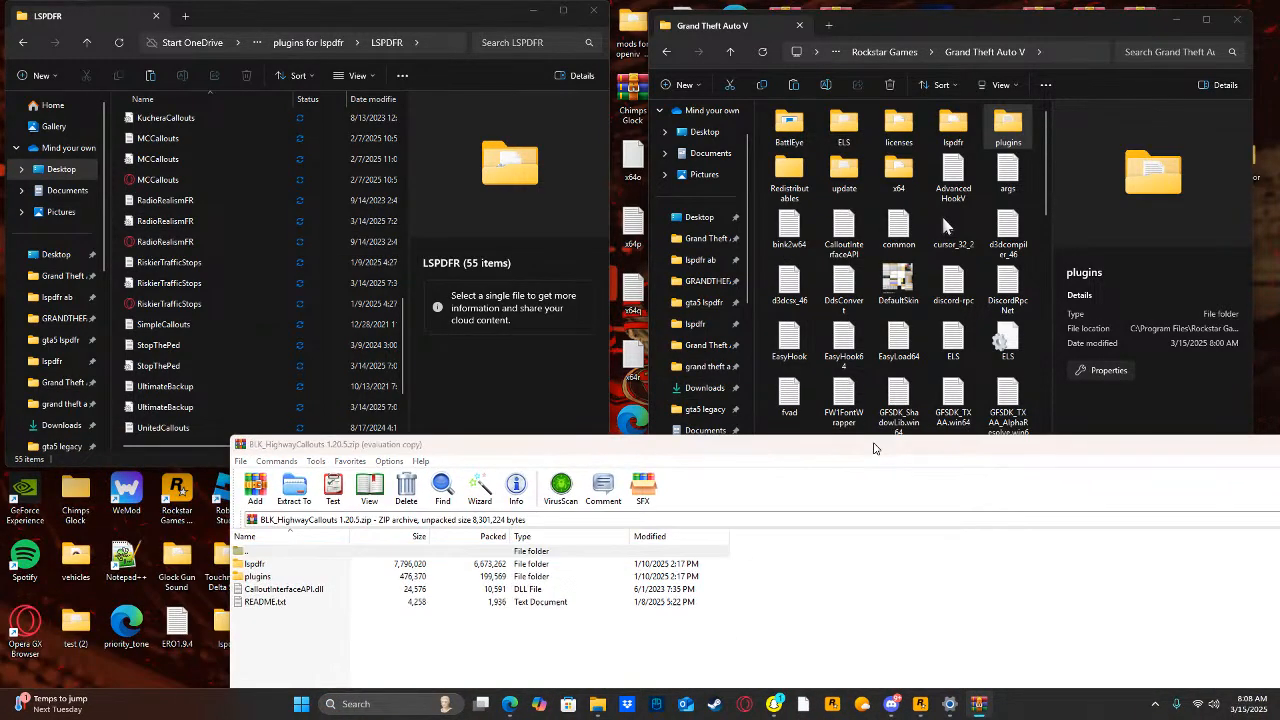
Extract the lspdfr and plugins folders from the BLK_HighwayCallouts archive into the Grand Theft Auto V folder, granting administrator permission, and close the archive.
{"action": "left_click", "coordinate": [934, 632]}
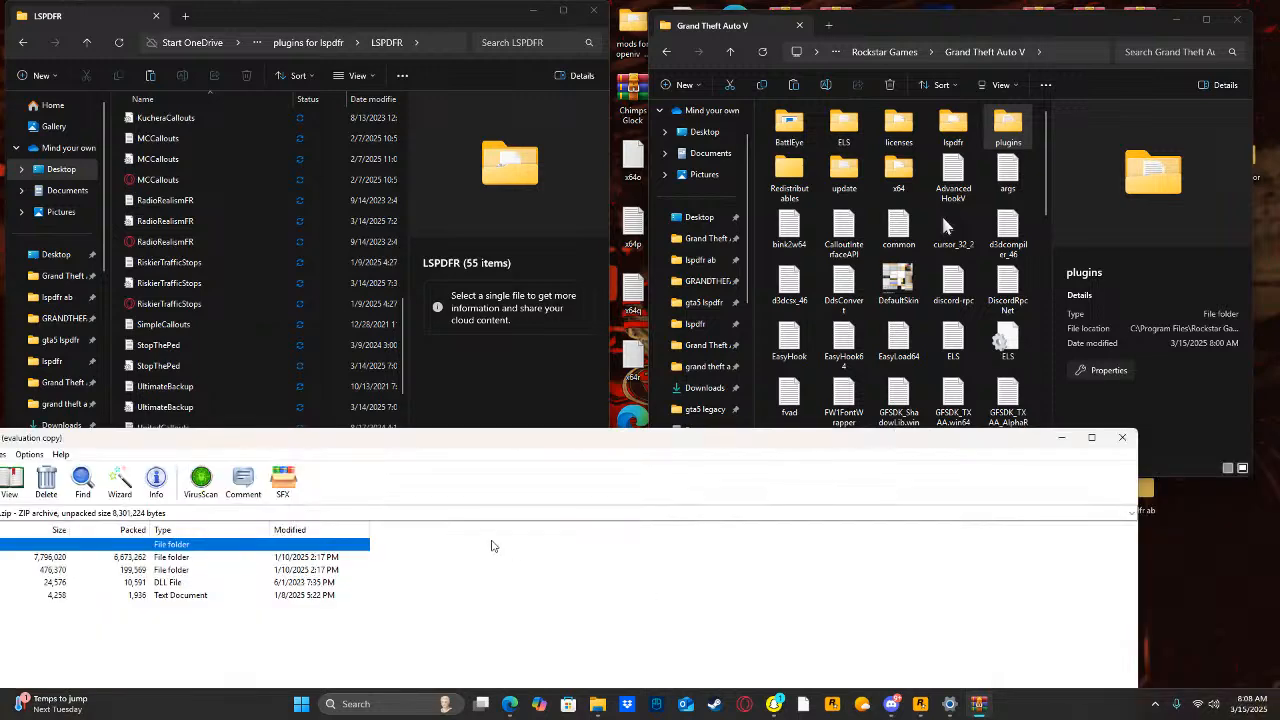
{"action": "left_click", "coordinate": [346, 559]}
{"action": "left_click_drag", "start_coordinate": [411, 551], "coordinate": [352, 578]}
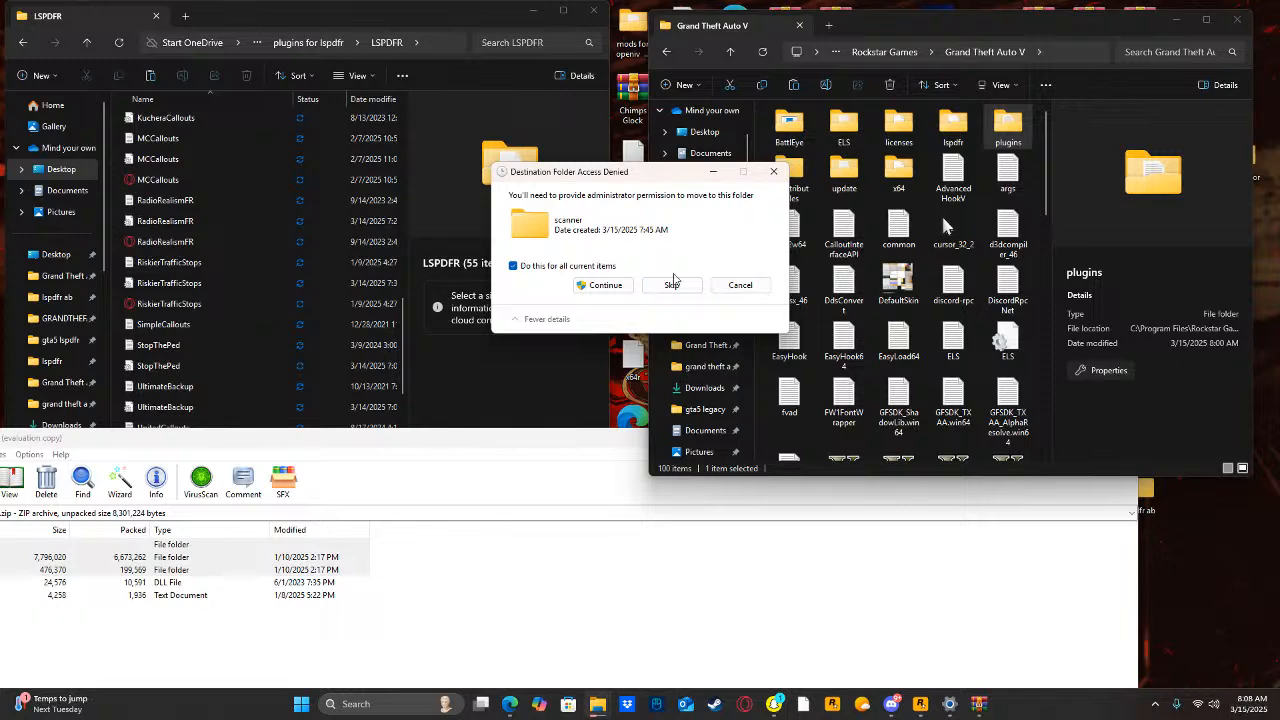
{"action": "left_click", "coordinate": [603, 286]}
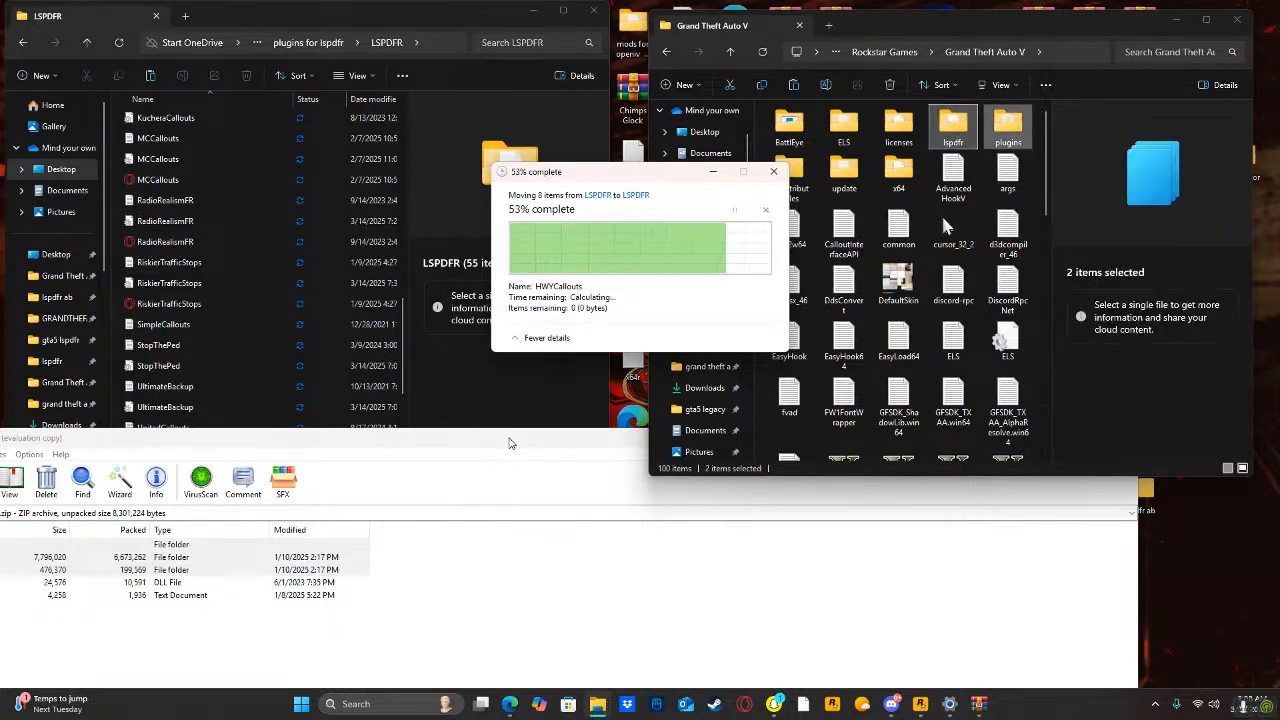
{"action": "left_click", "coordinate": [510, 447]}
{"action": "left_click", "coordinate": [1030, 425]}
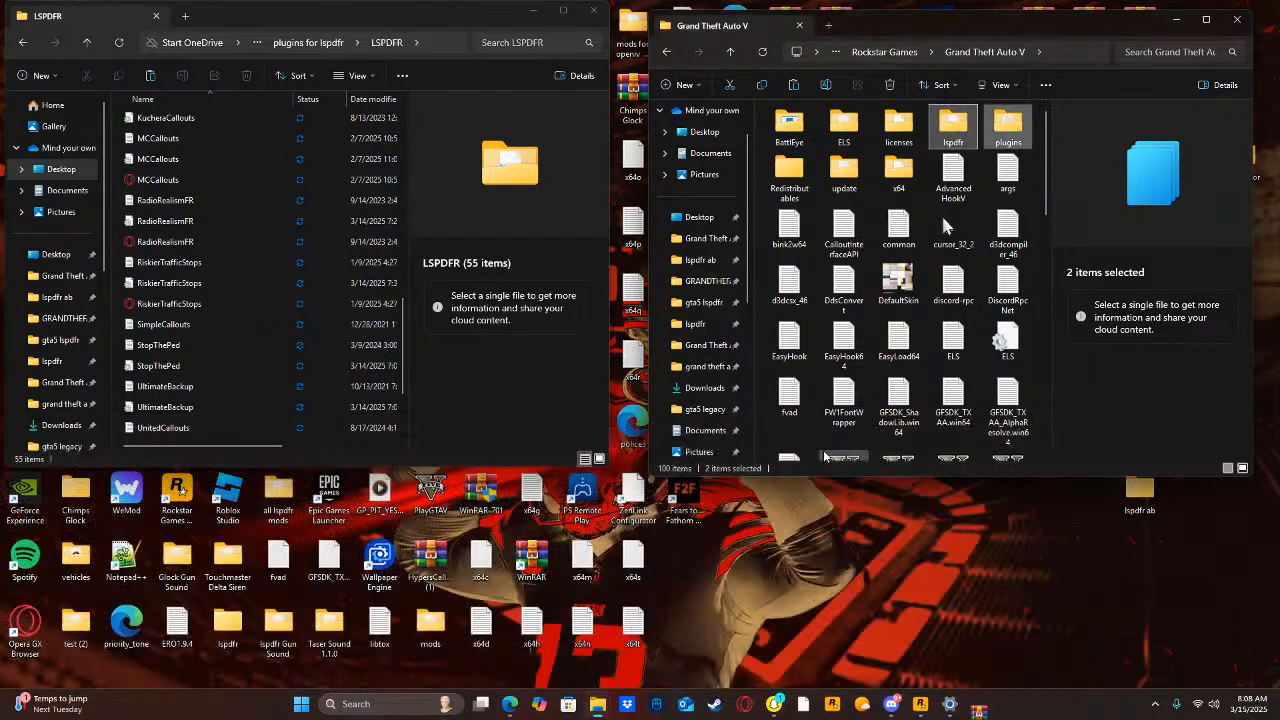
Check the plugin list for the next mod, search the computer for "blue" and open the BlueLine Dispatch v2.6 FULL MOD archive, dismissing the license reminder.
{"action": "scroll", "coordinate": [252, 369], "scroll_direction": "up", "scroll_amount": 5}
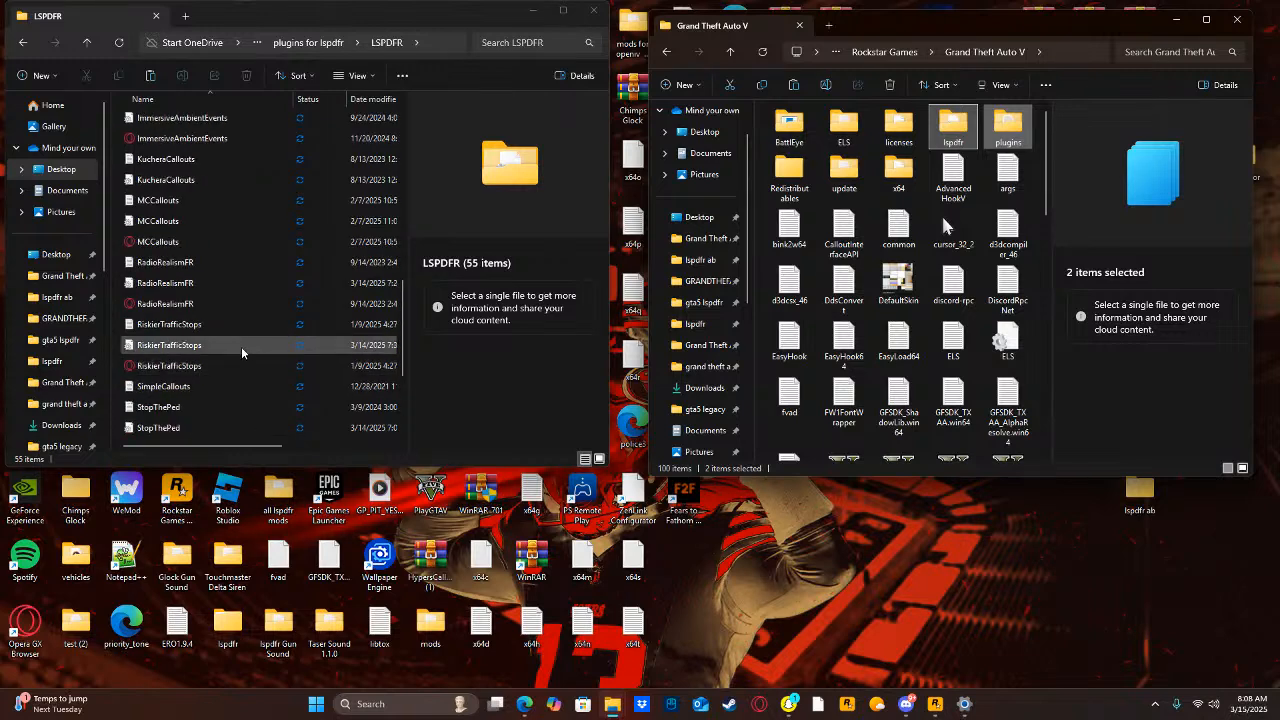
{"action": "scroll", "coordinate": [233, 331], "scroll_direction": "up", "scroll_amount": 6}
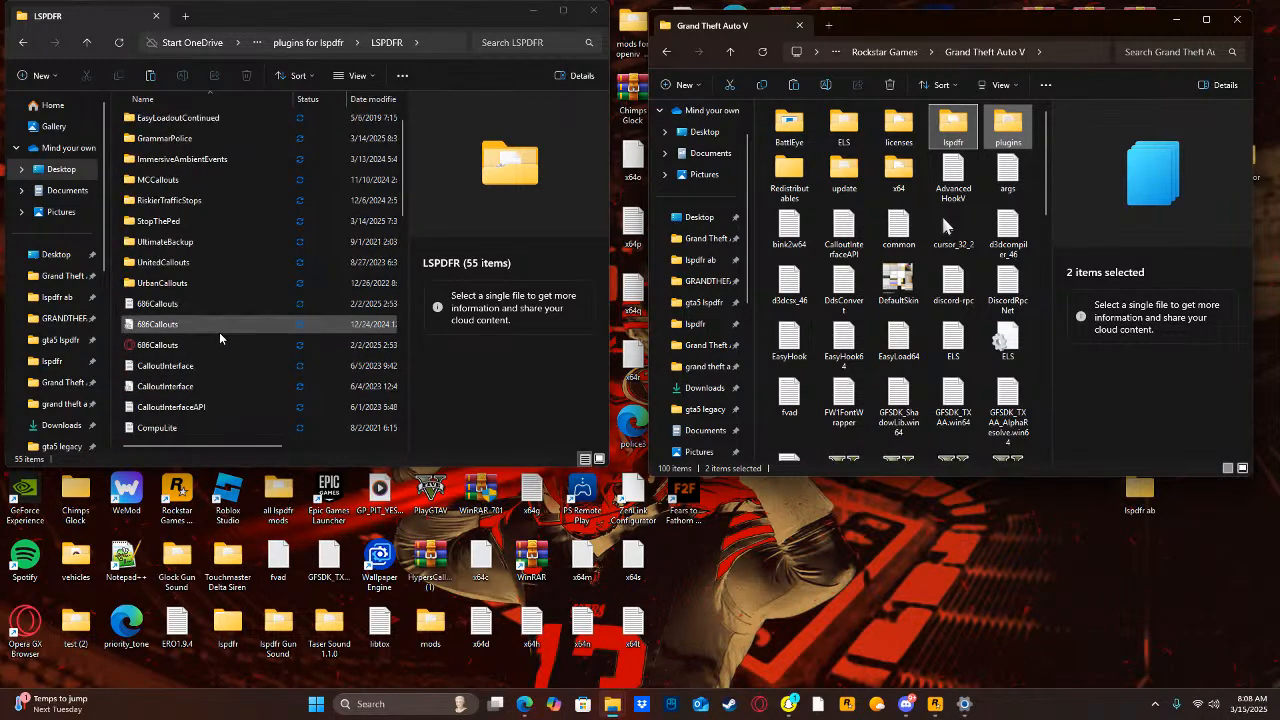
{"action": "left_click", "coordinate": [44, 43]}
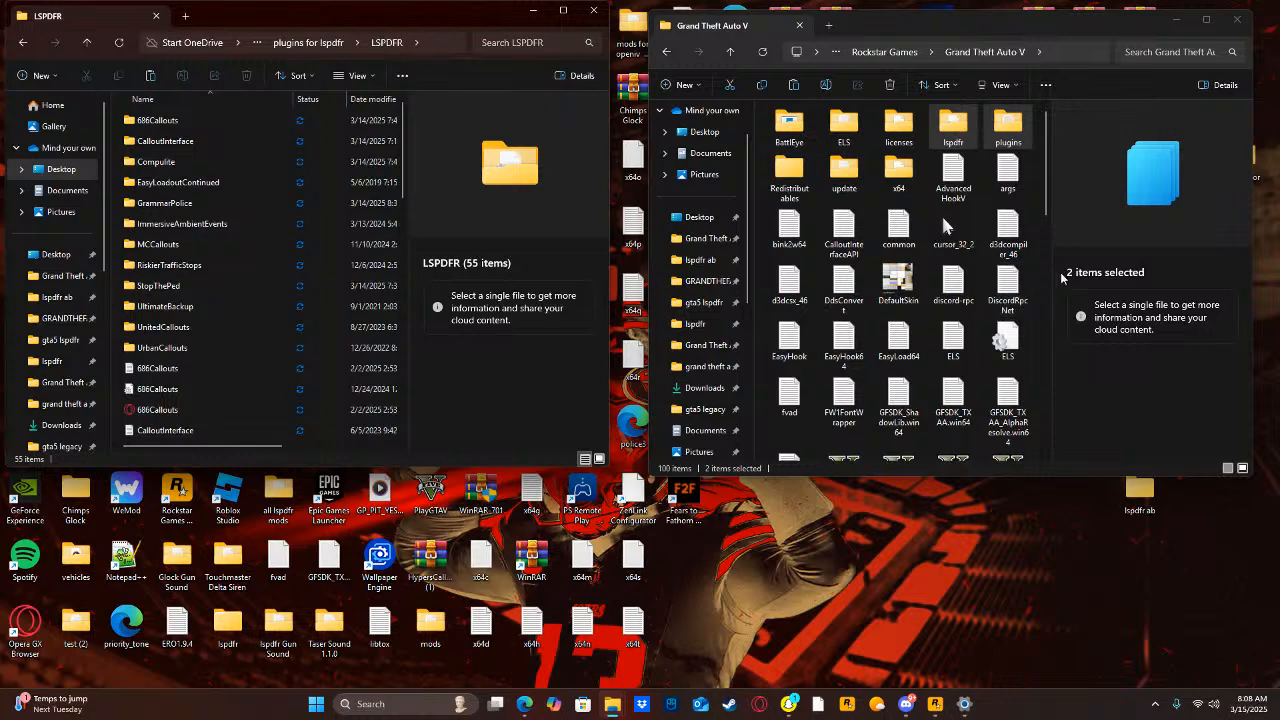
{"action": "left_click", "coordinate": [1045, 308]}
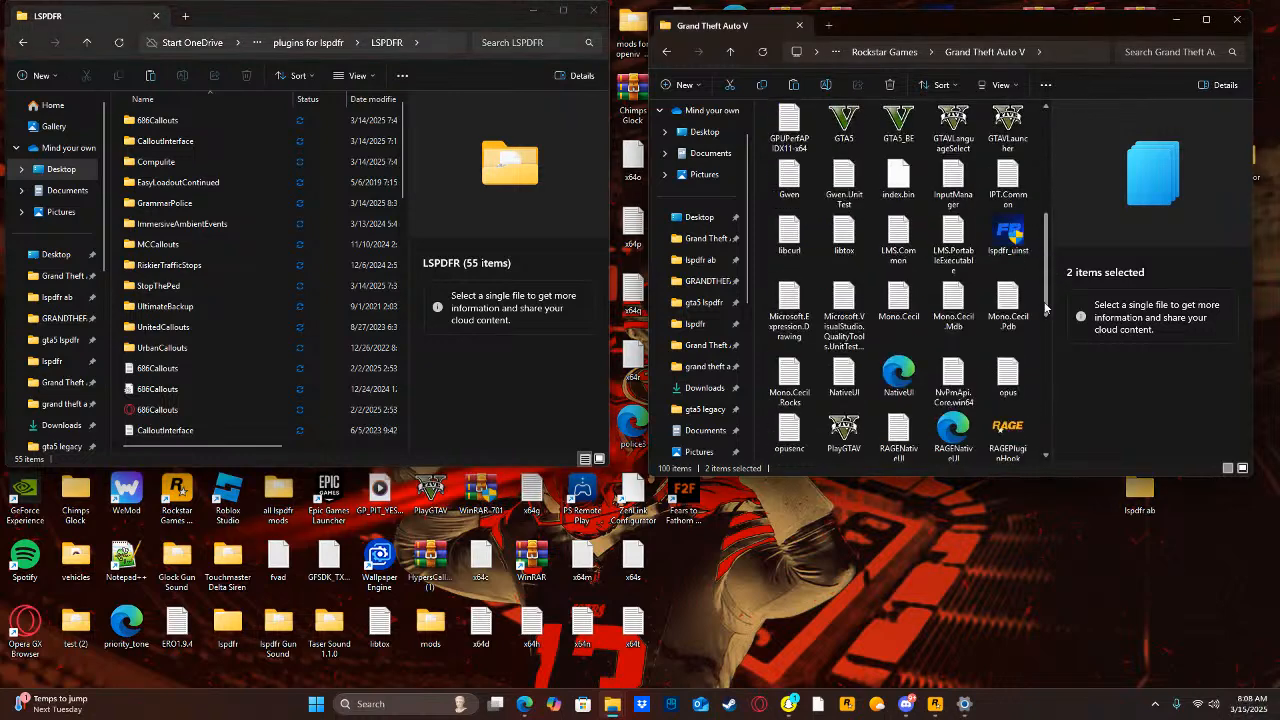
{"action": "left_click", "coordinate": [1037, 196]}
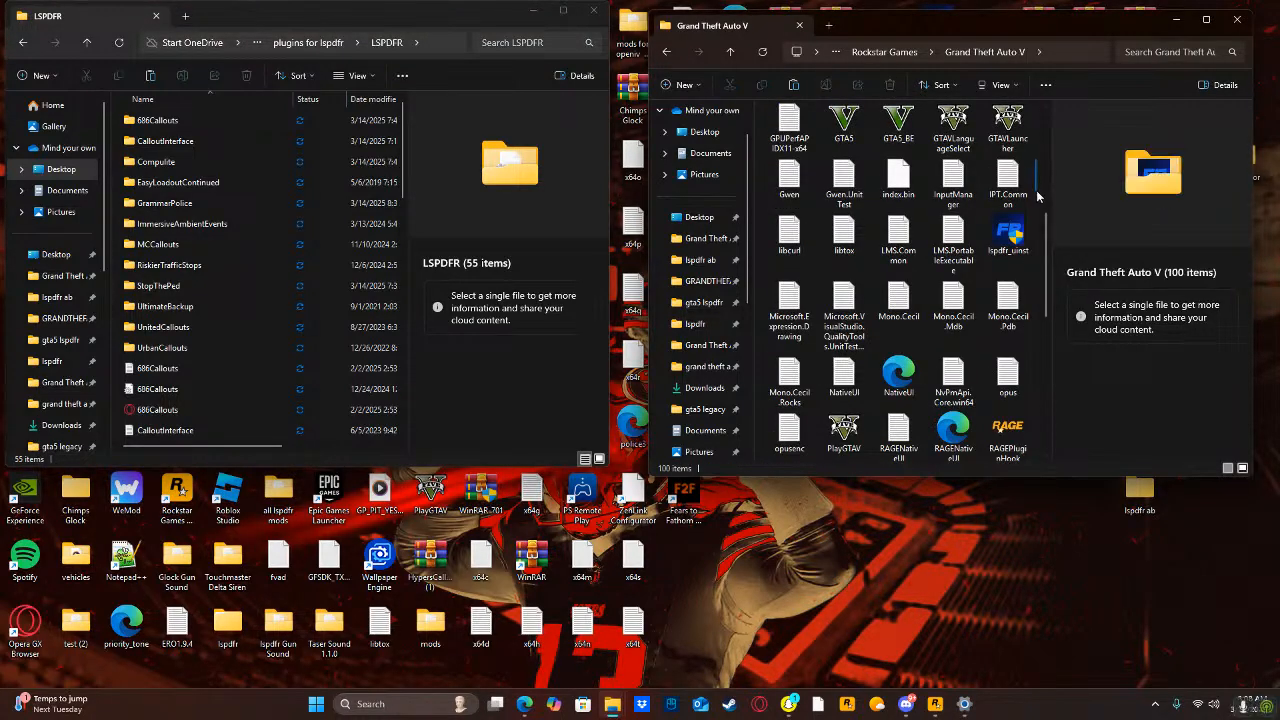
{"action": "scroll", "coordinate": [976, 252], "scroll_direction": "up", "scroll_amount": 8}
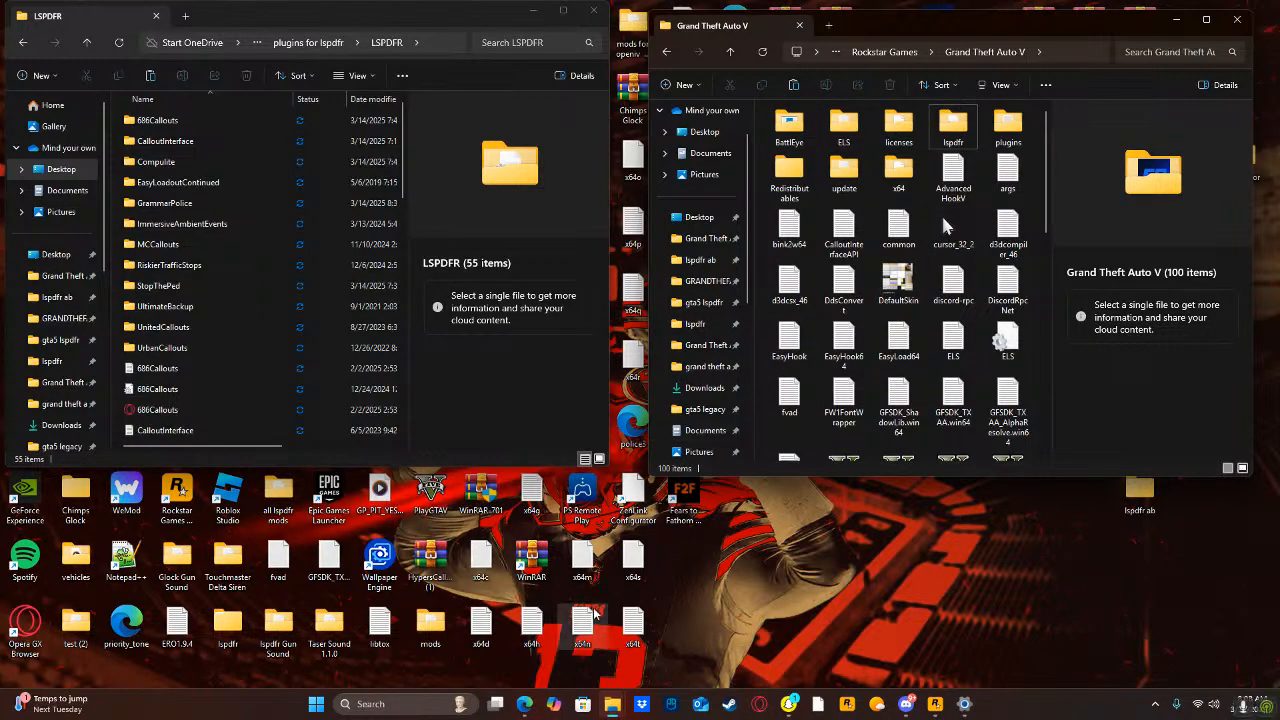
{"action": "left_click", "coordinate": [376, 703]}
{"action": "type", "text": "blue"}
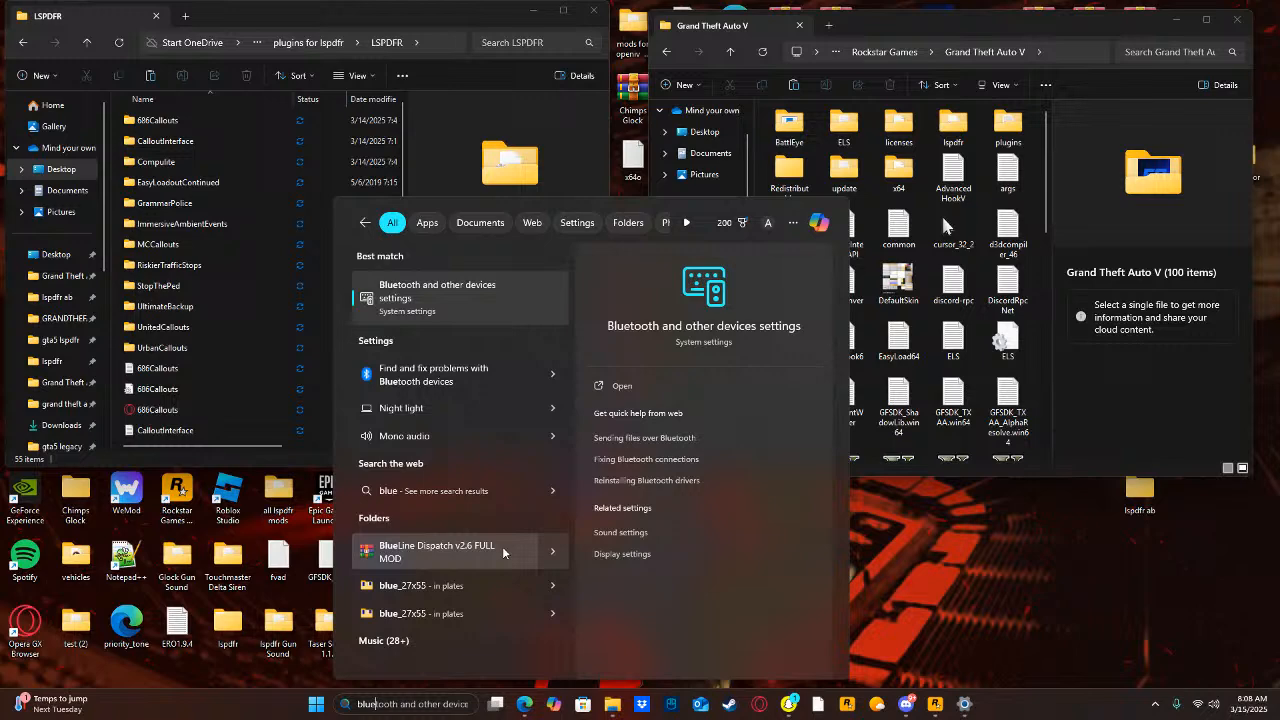
{"action": "left_click", "coordinate": [502, 546]}
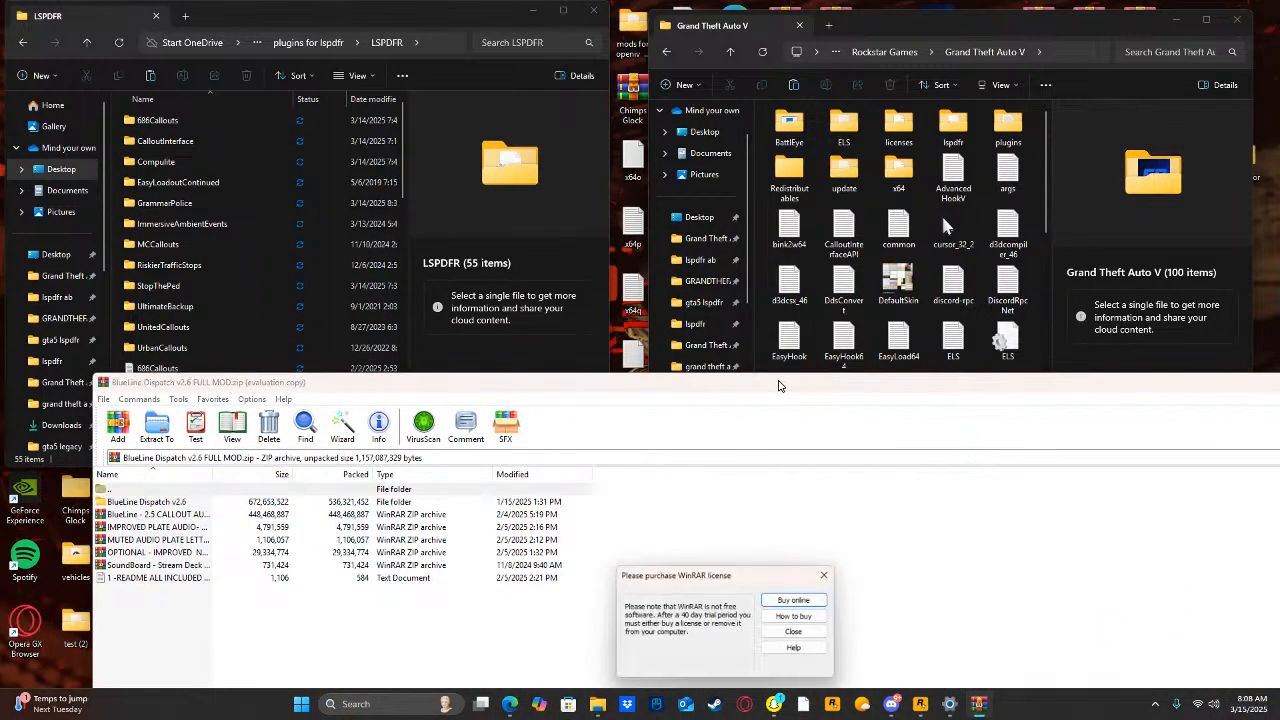
{"action": "left_click", "coordinate": [790, 632]}
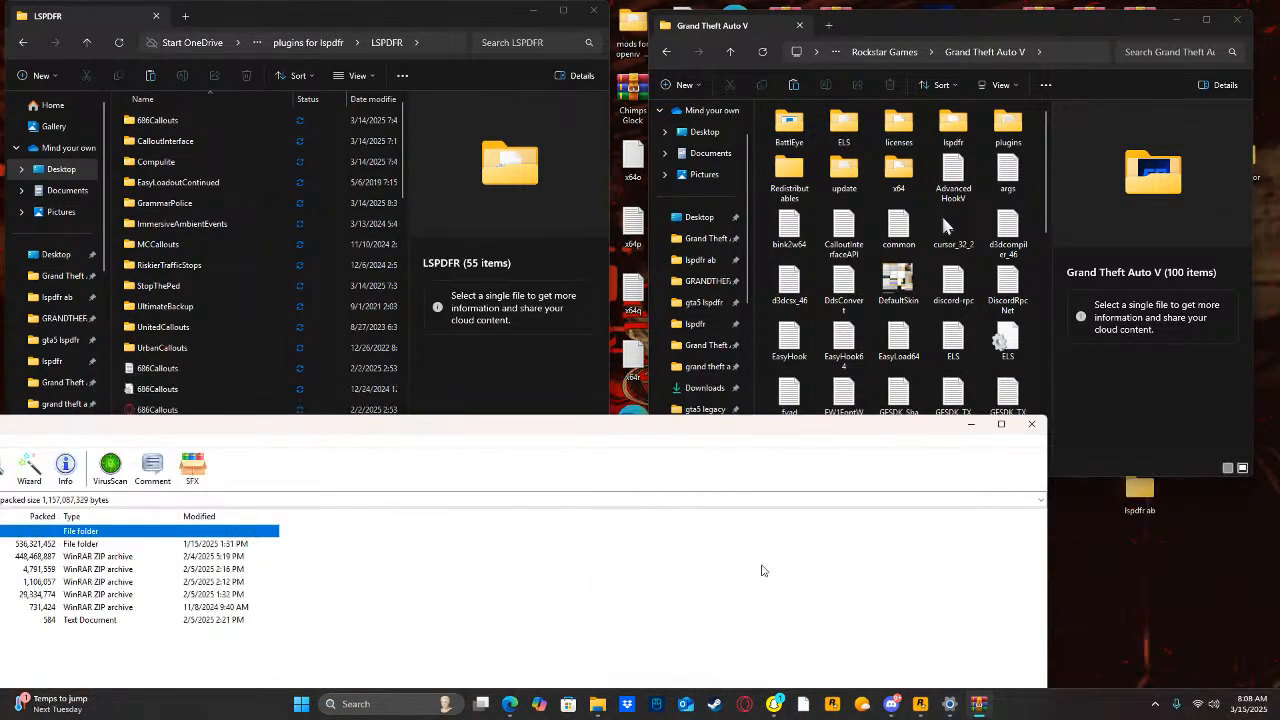
Extract the lspdfr and plugins folders from BlueLine Dispatch v2.6 into the Grand Theft Auto V folder, replacing existing files and granting administrator permission.
{"action": "left_click_drag", "start_coordinate": [668, 436], "coordinate": [1150, 405]}
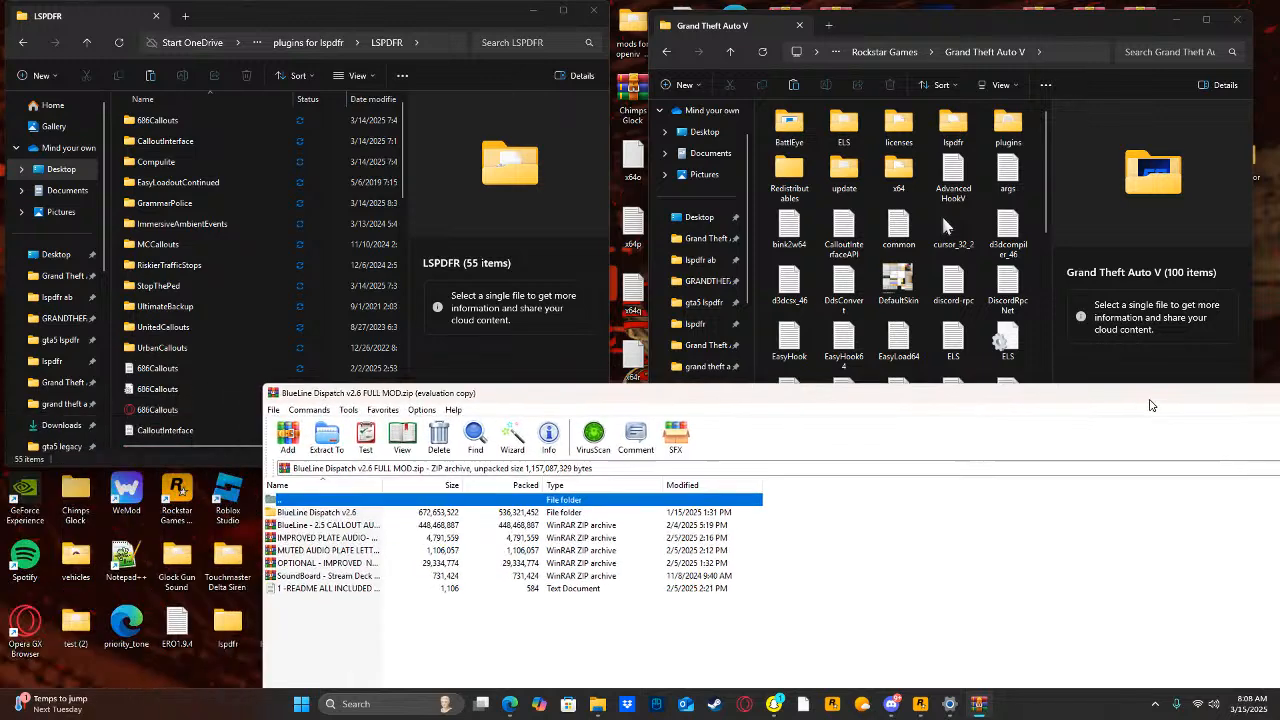
{"action": "double_click", "coordinate": [358, 513]}
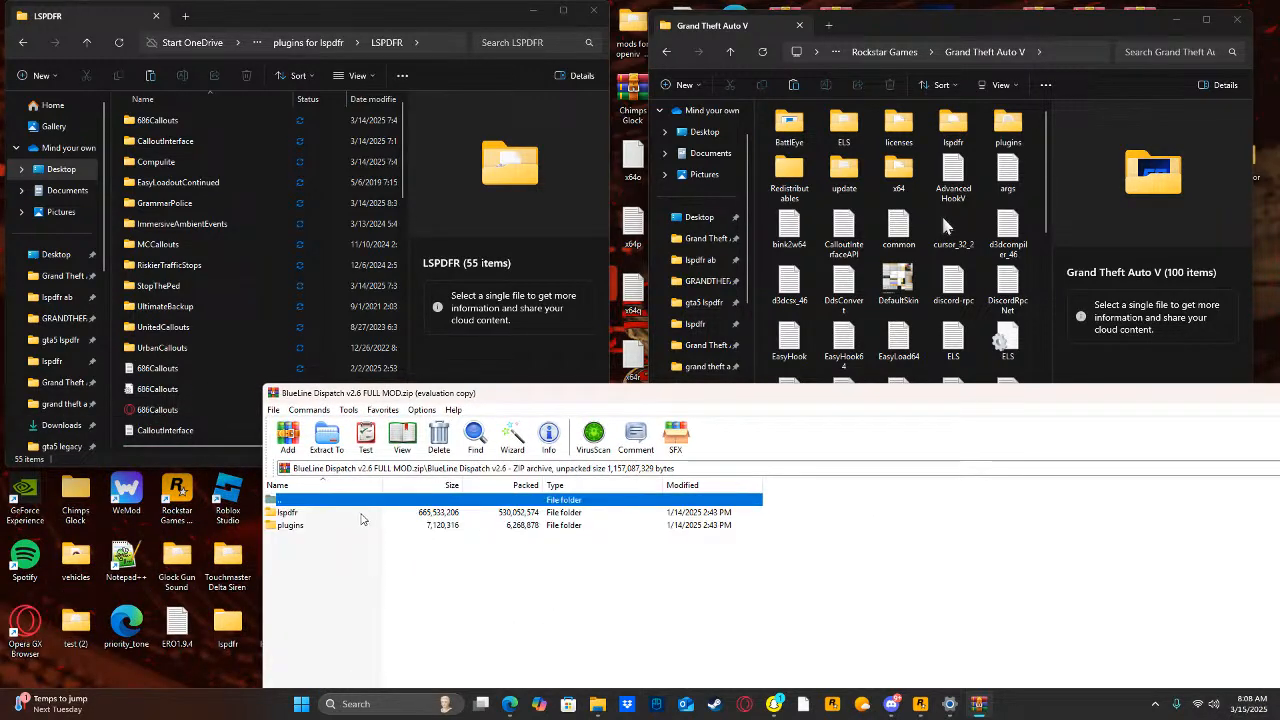
{"action": "left_click_drag", "start_coordinate": [362, 518], "coordinate": [452, 512]}
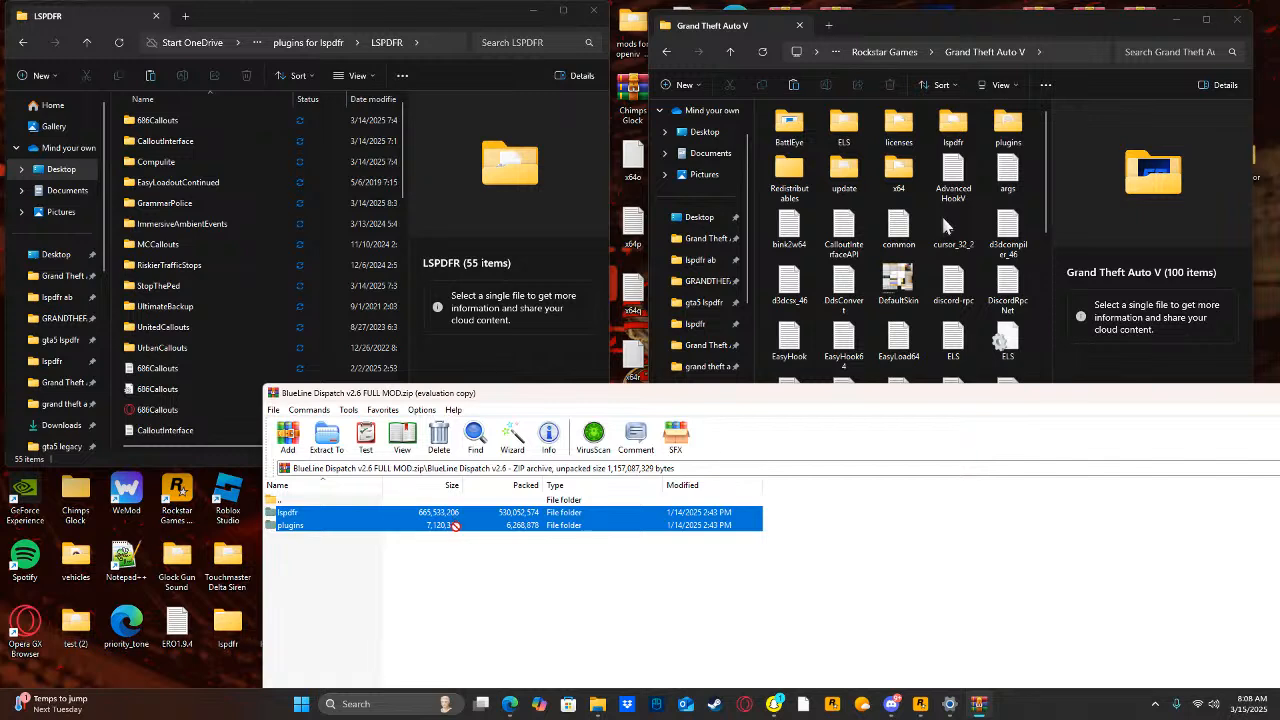
{"action": "left_click_drag", "start_coordinate": [1033, 203], "coordinate": [1029, 198]}
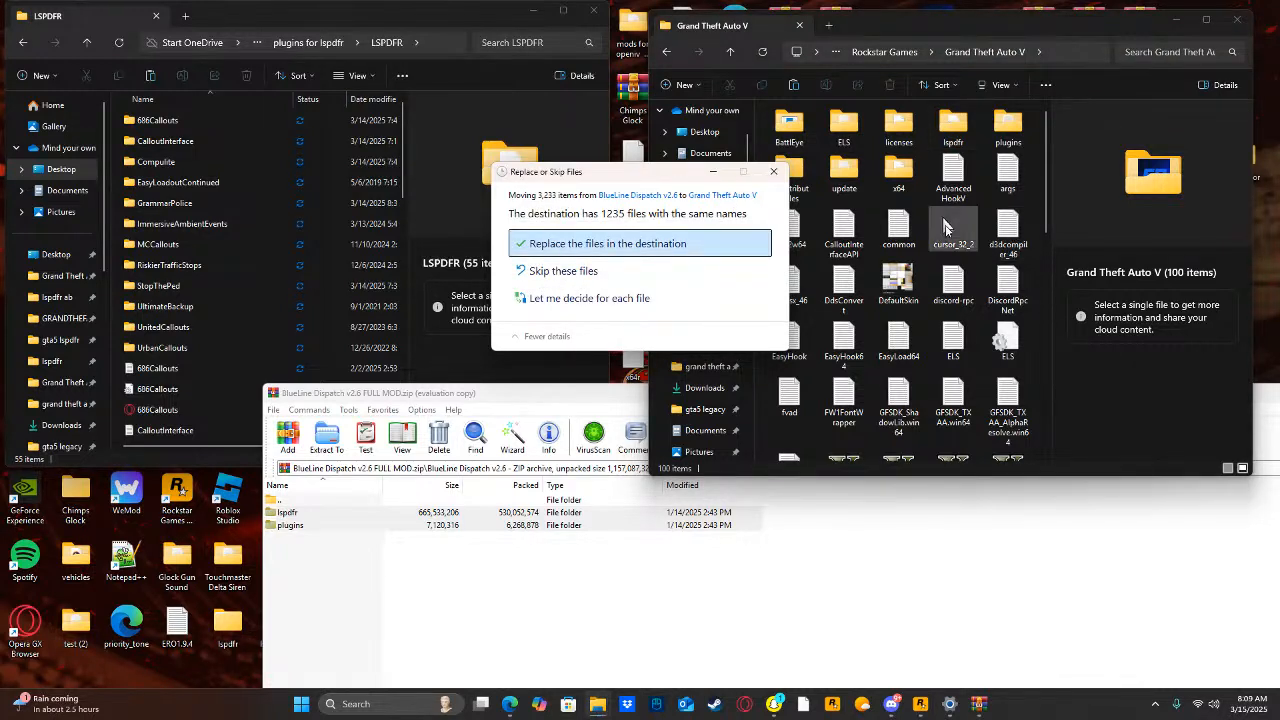
{"action": "left_click", "coordinate": [748, 248]}
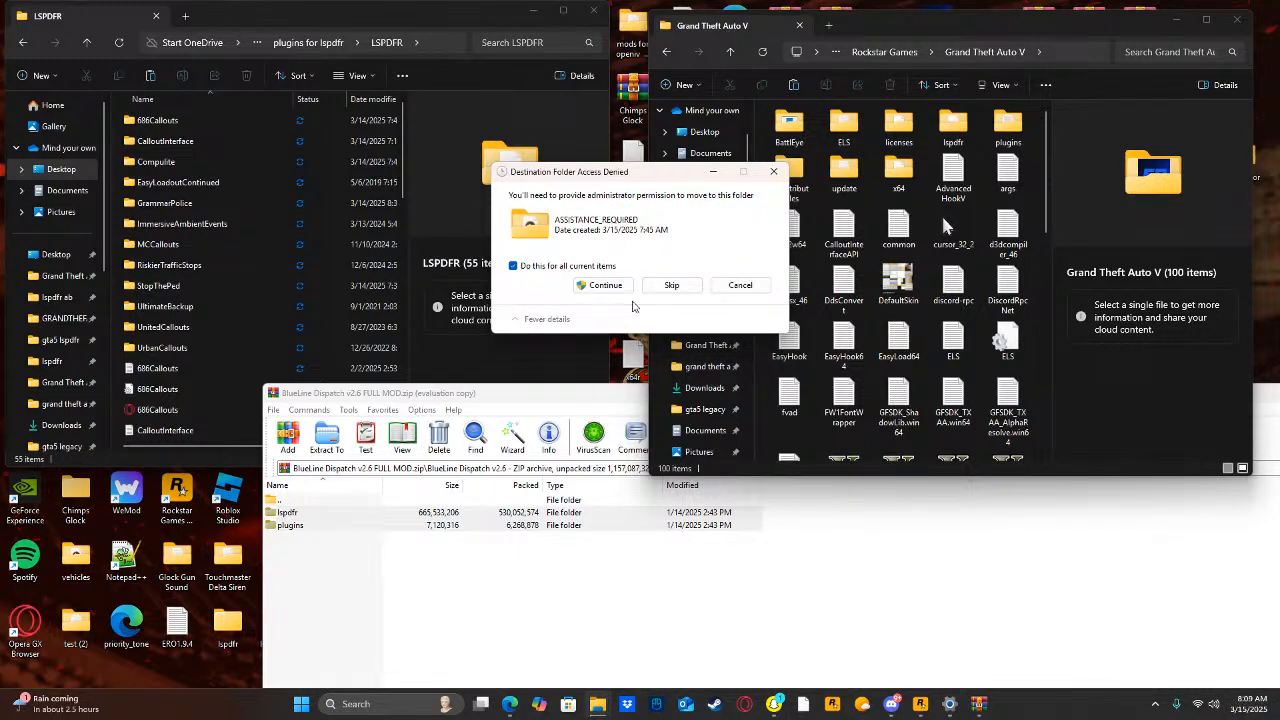
{"action": "left_click", "coordinate": [604, 288]}
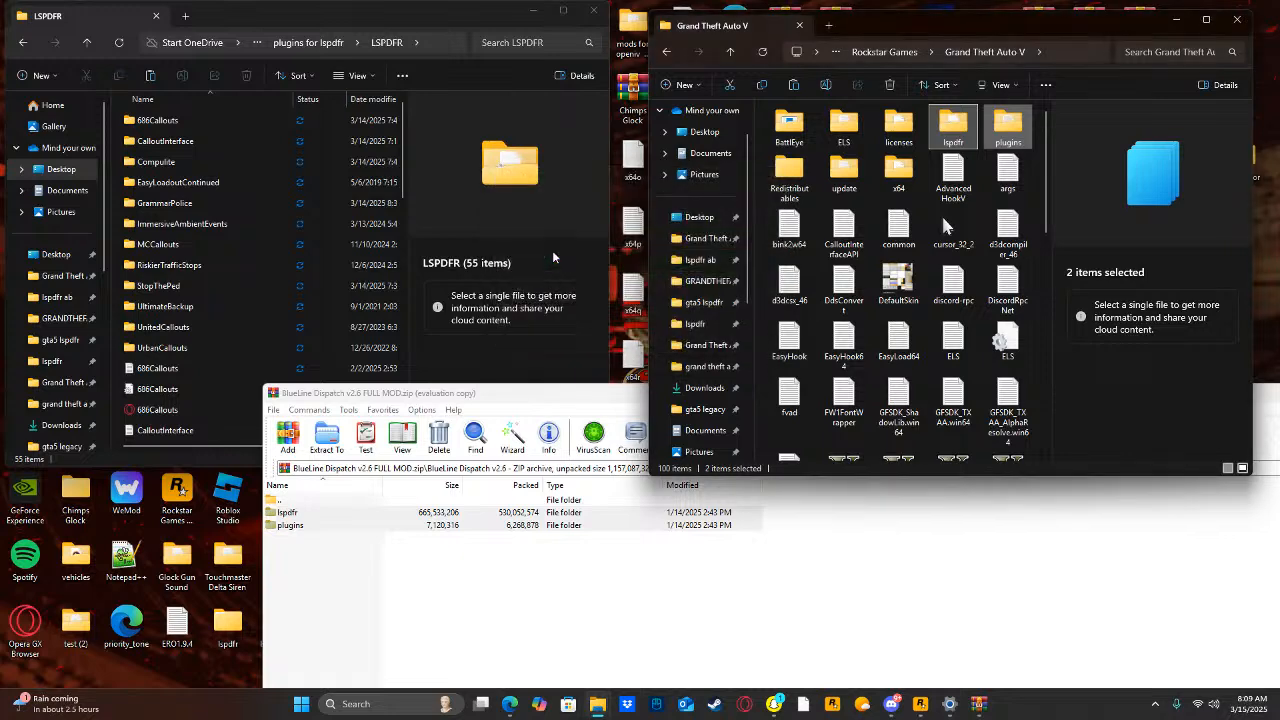
{"action": "left_click", "coordinate": [1036, 196]}
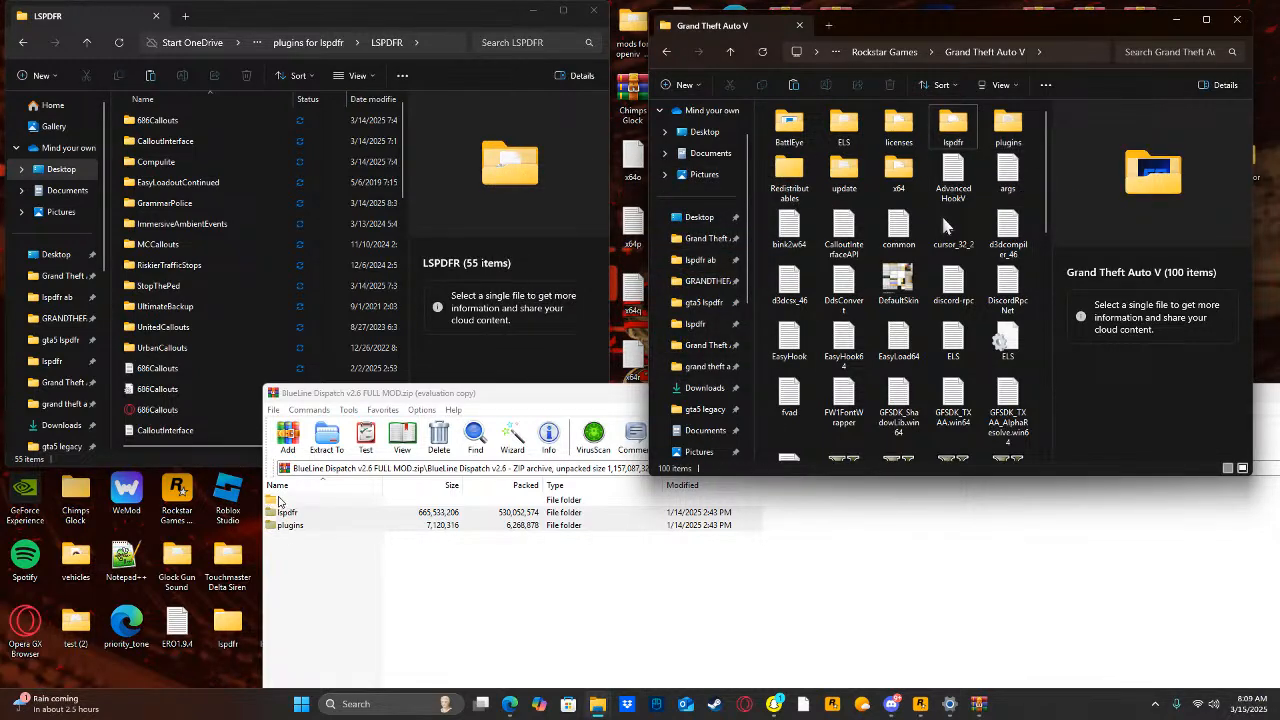
Open the nested BlueLine - 2.5 CALLOUT AUDIO archive and the callout audio folder inside it, dismissing the license reminder.
{"action": "double_click", "coordinate": [280, 500]}
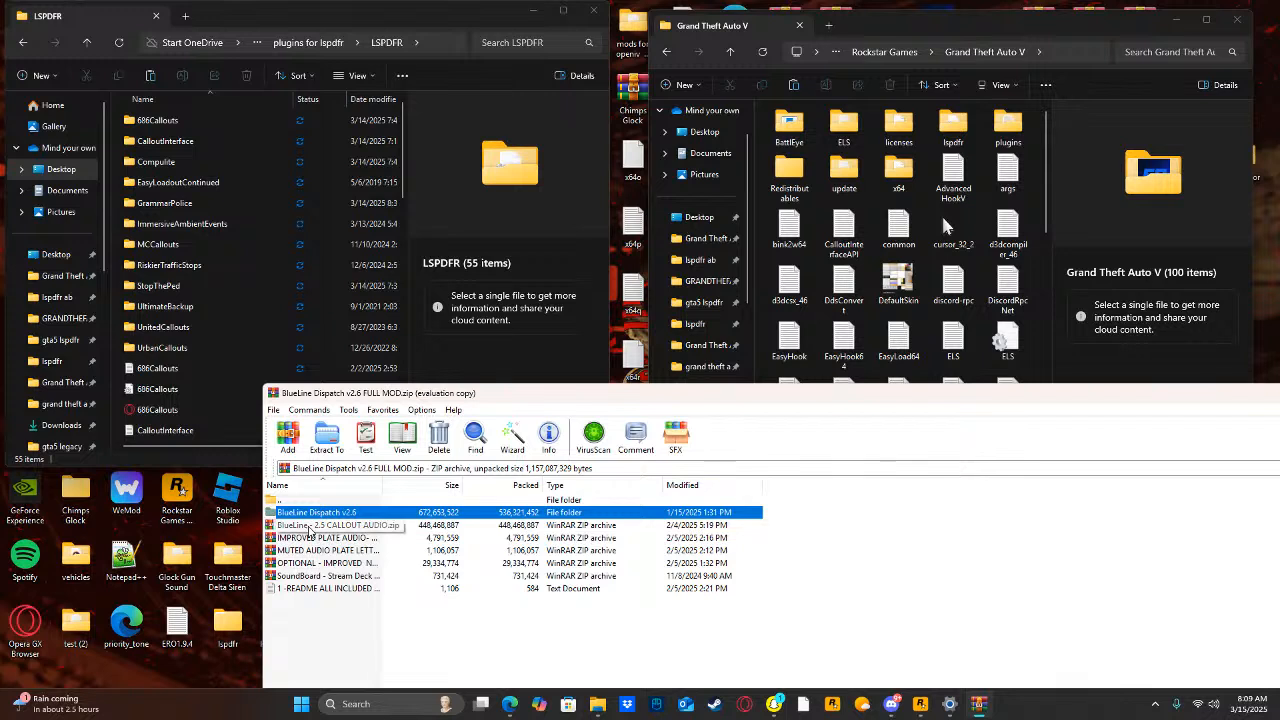
{"action": "double_click", "coordinate": [310, 528]}
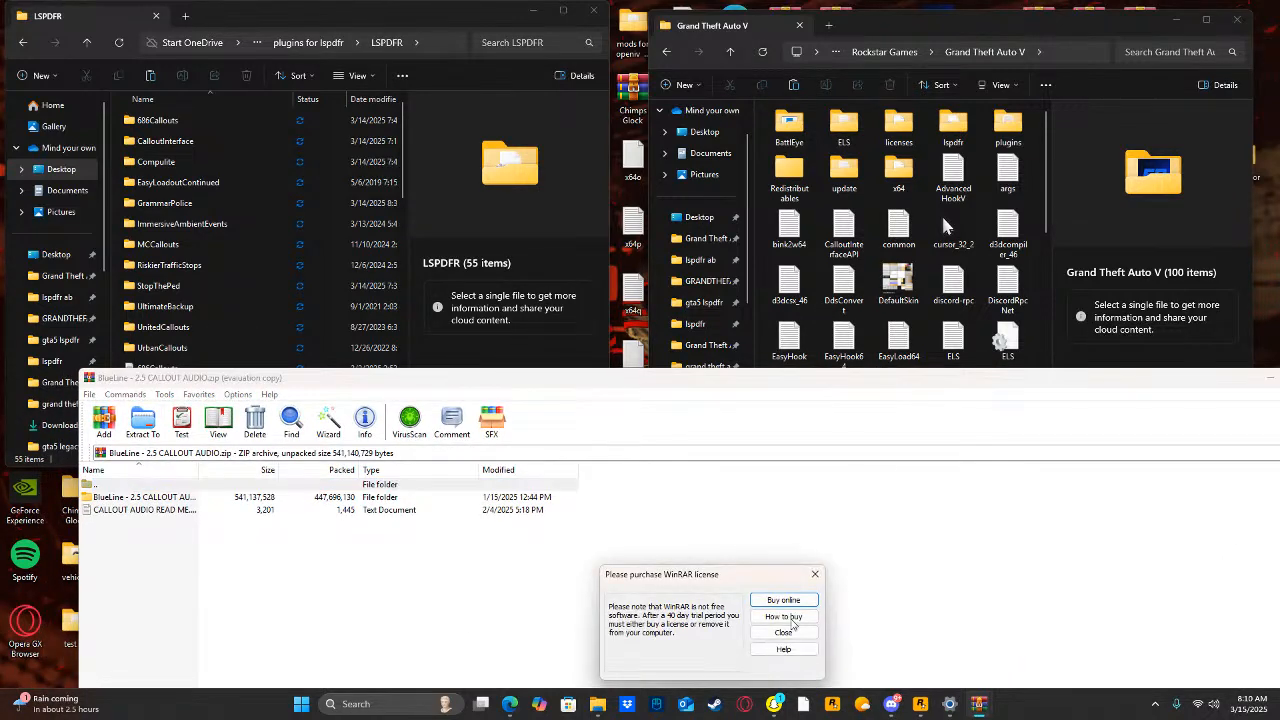
{"action": "left_click", "coordinate": [783, 633]}
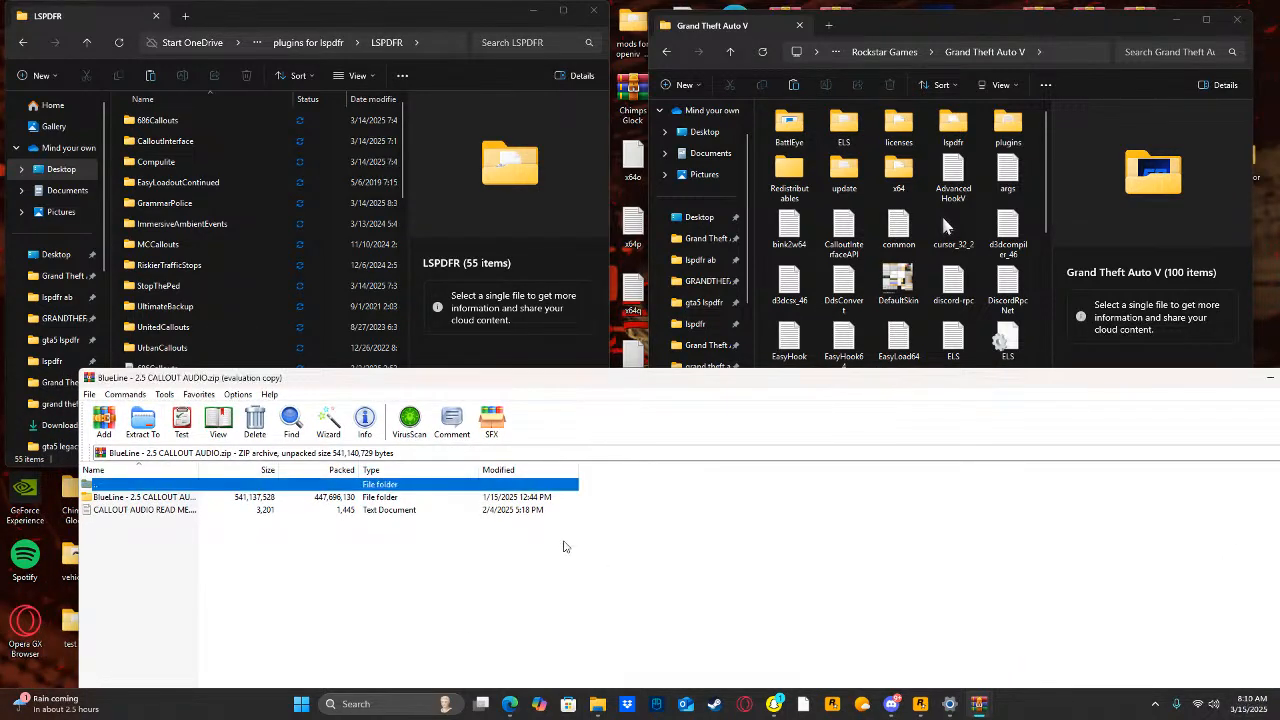
{"action": "double_click", "coordinate": [152, 498]}
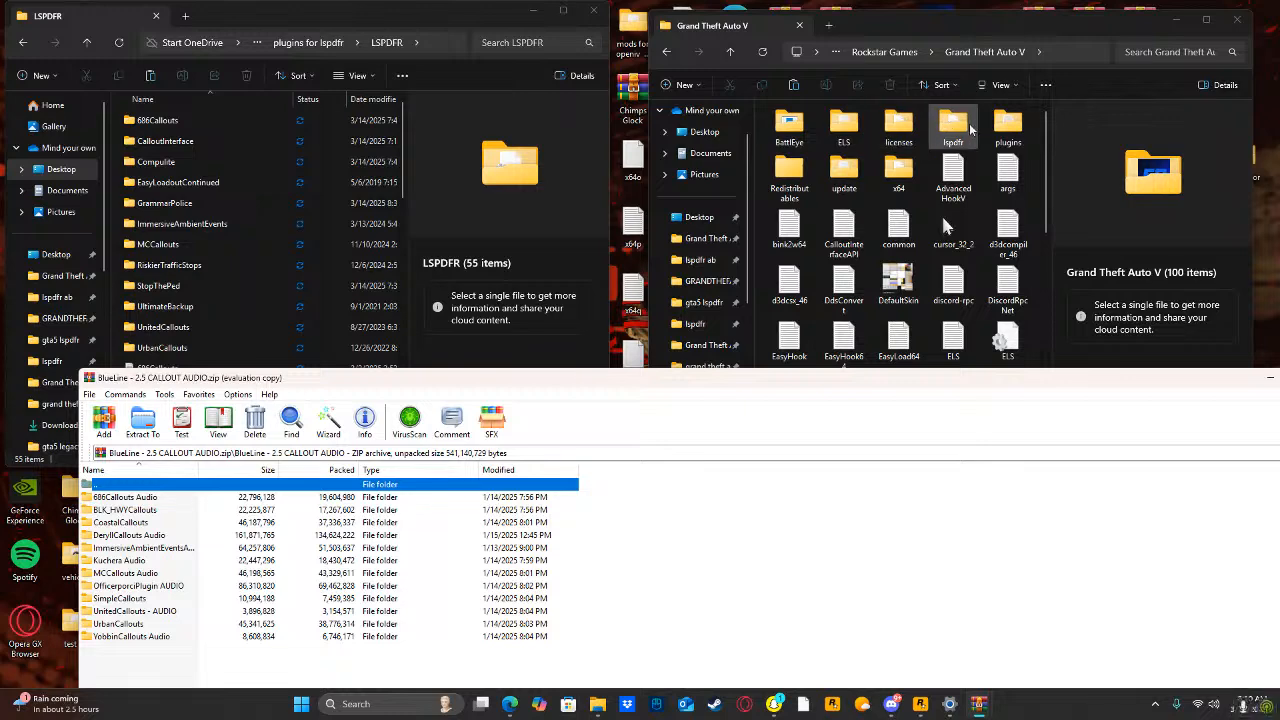
Extract the 686Callouts Audio and BLK_HWYCallouts folders into the game's lspdfr/audio/scanner folder, replacing existing files and granting administrator permission.
{"action": "double_click", "coordinate": [965, 127]}
{"action": "double_click", "coordinate": [842, 126]}
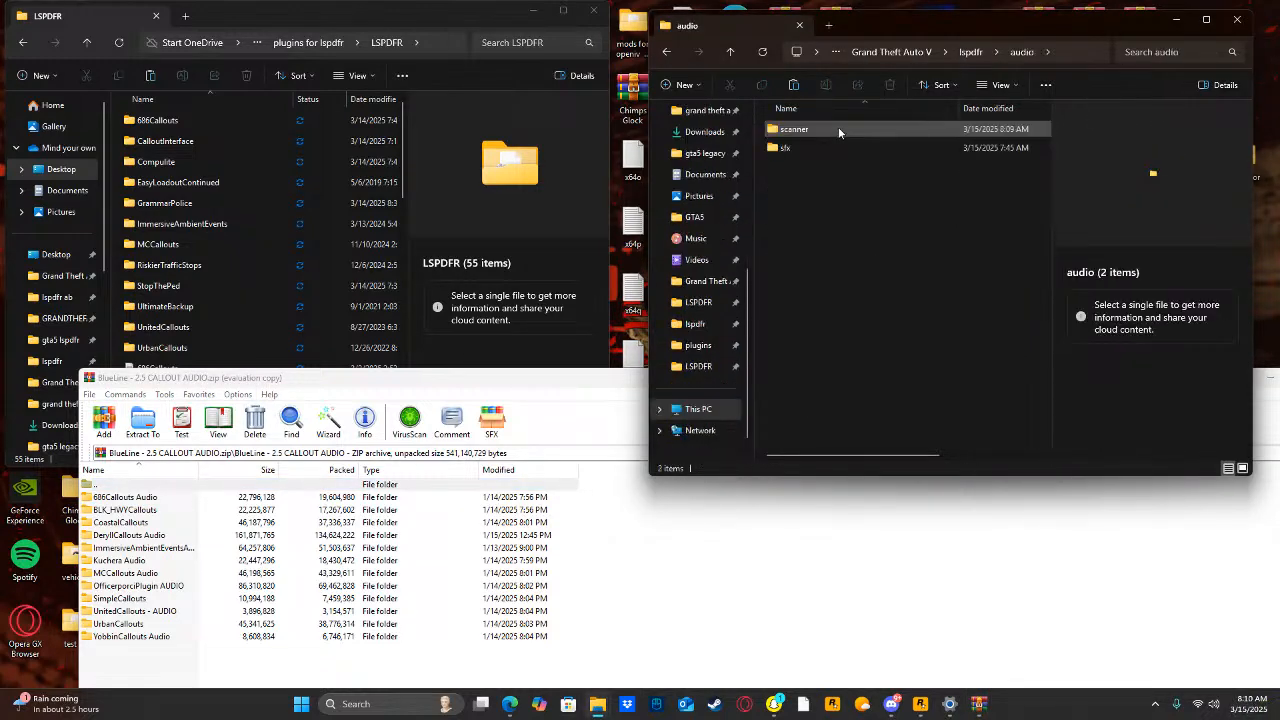
{"action": "double_click", "coordinate": [838, 128]}
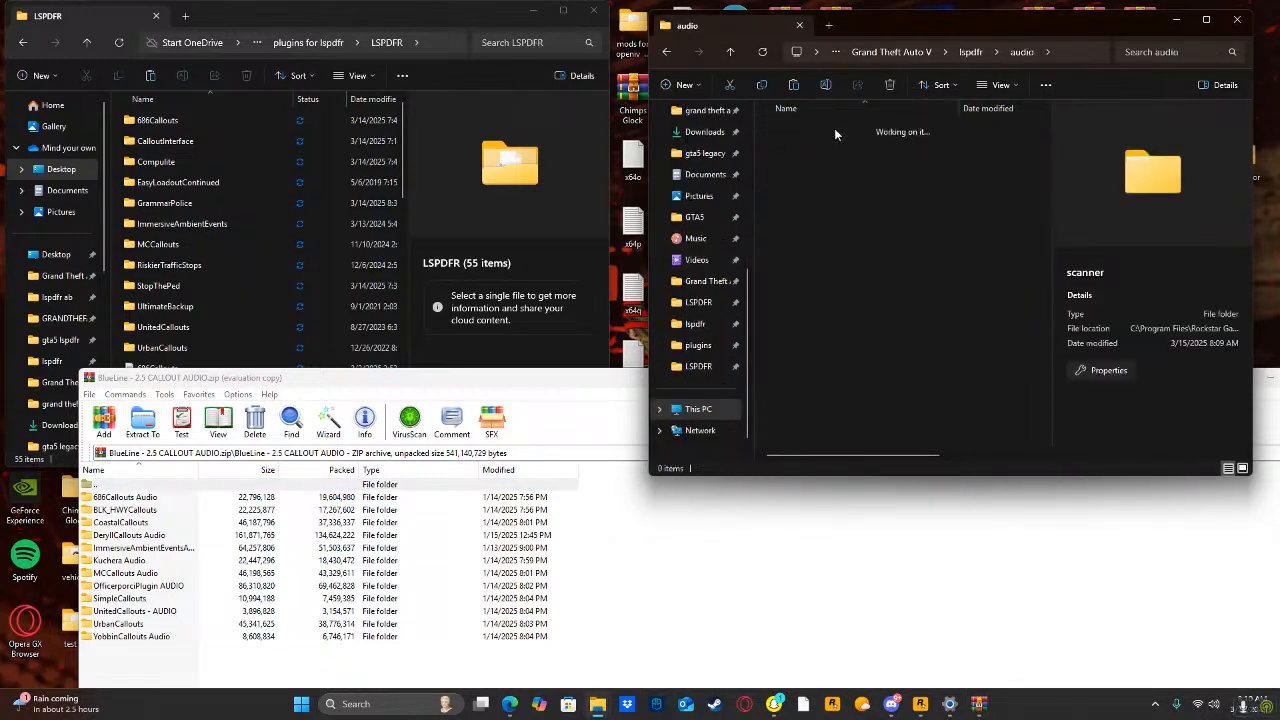
{"action": "left_click", "coordinate": [631, 580]}
{"action": "left_click_drag", "start_coordinate": [580, 502], "coordinate": [561, 518]}
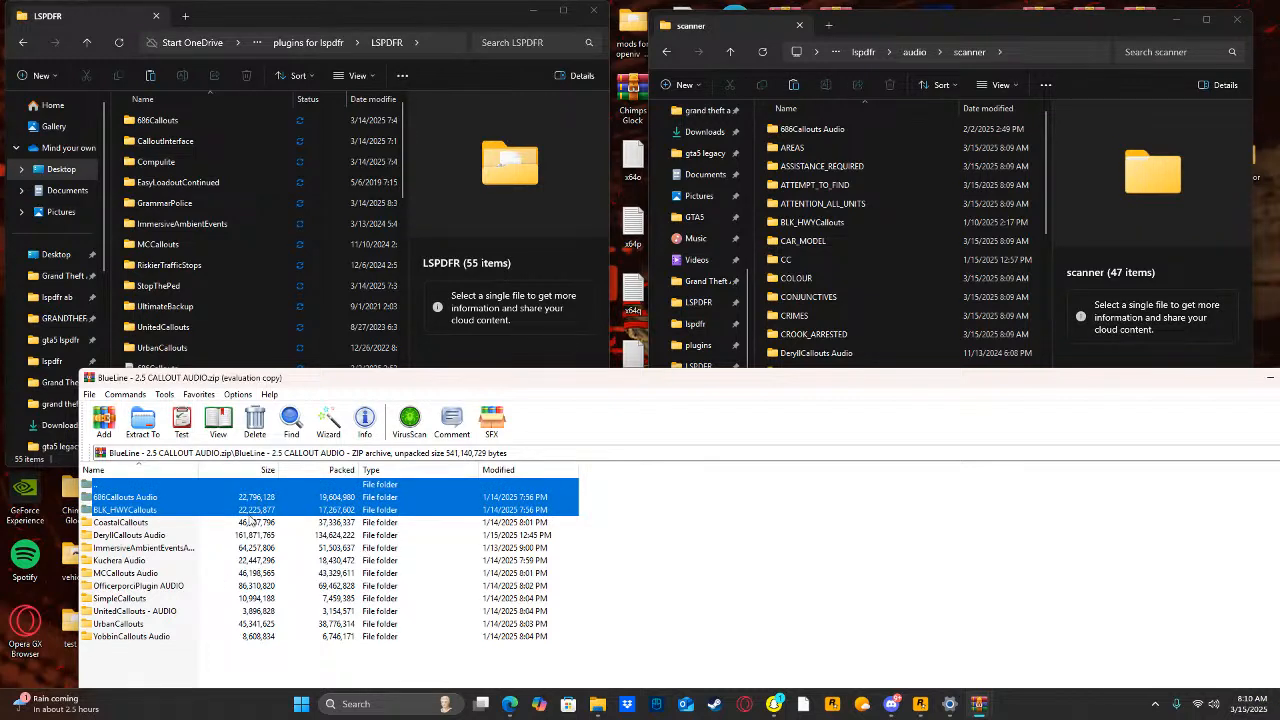
{"action": "left_click_drag", "start_coordinate": [513, 391], "coordinate": [1037, 122]}
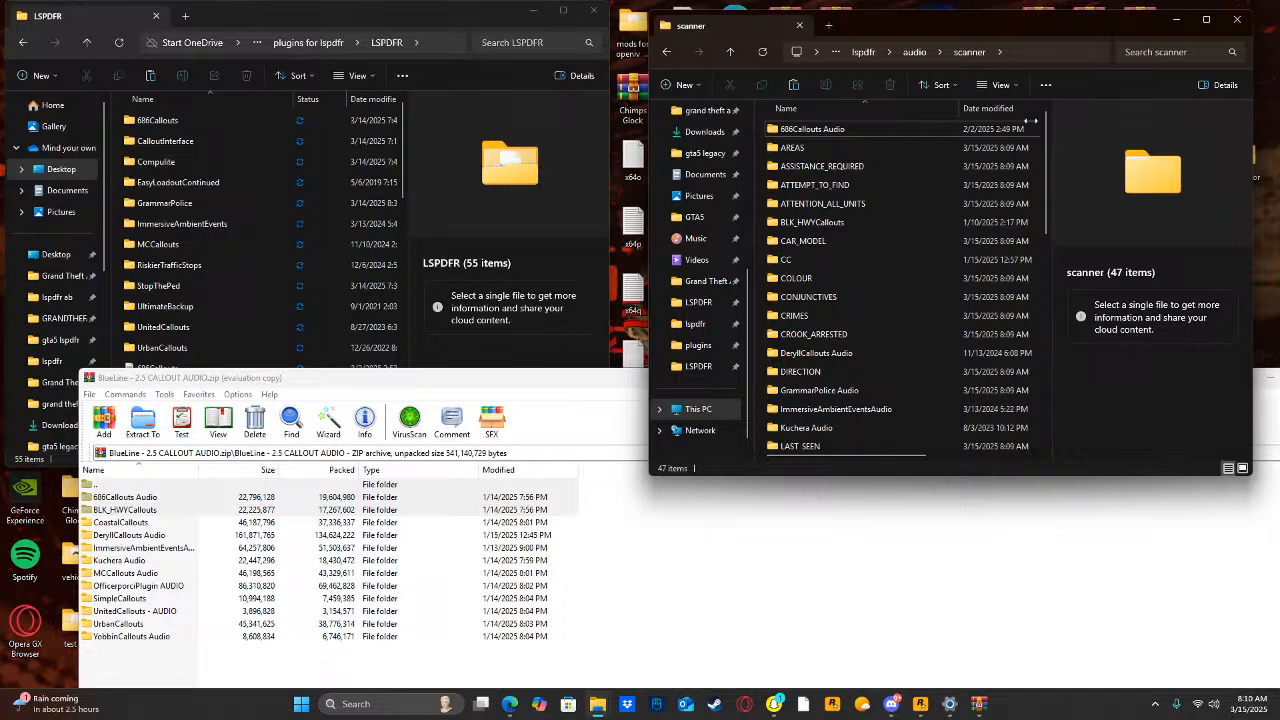
{"action": "left_click", "coordinate": [682, 253]}
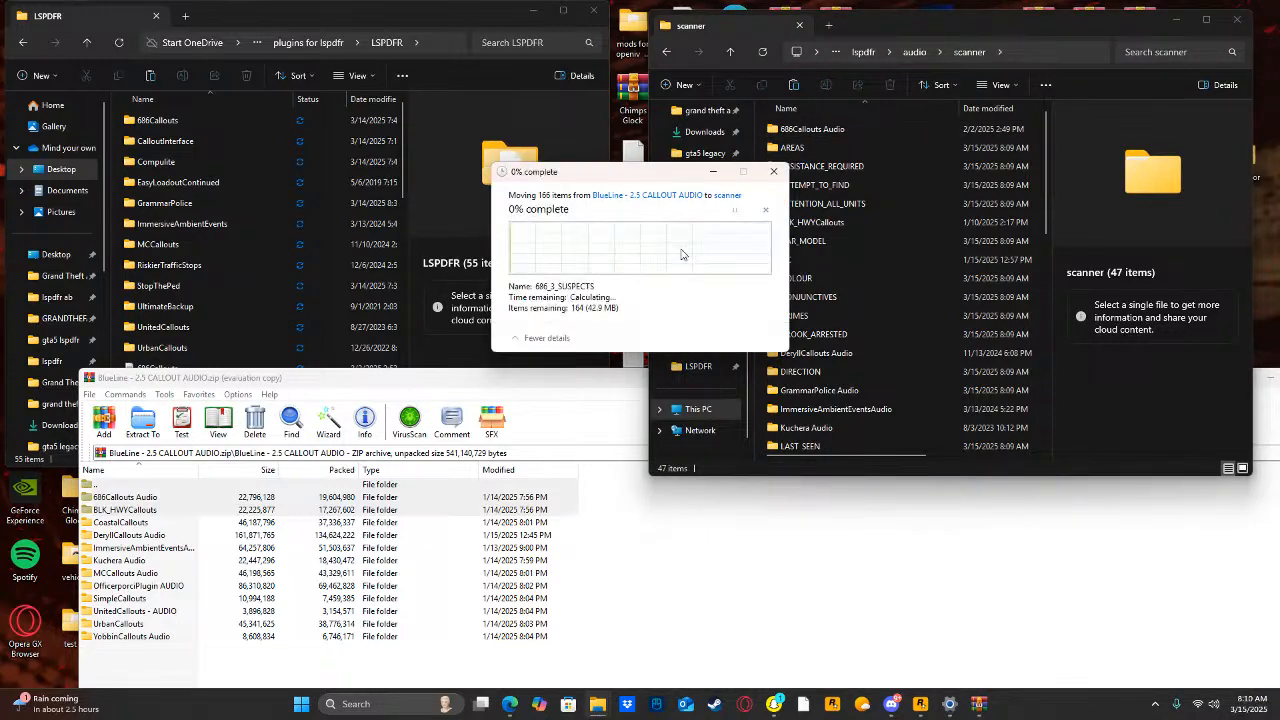
{"action": "left_click", "coordinate": [602, 288]}
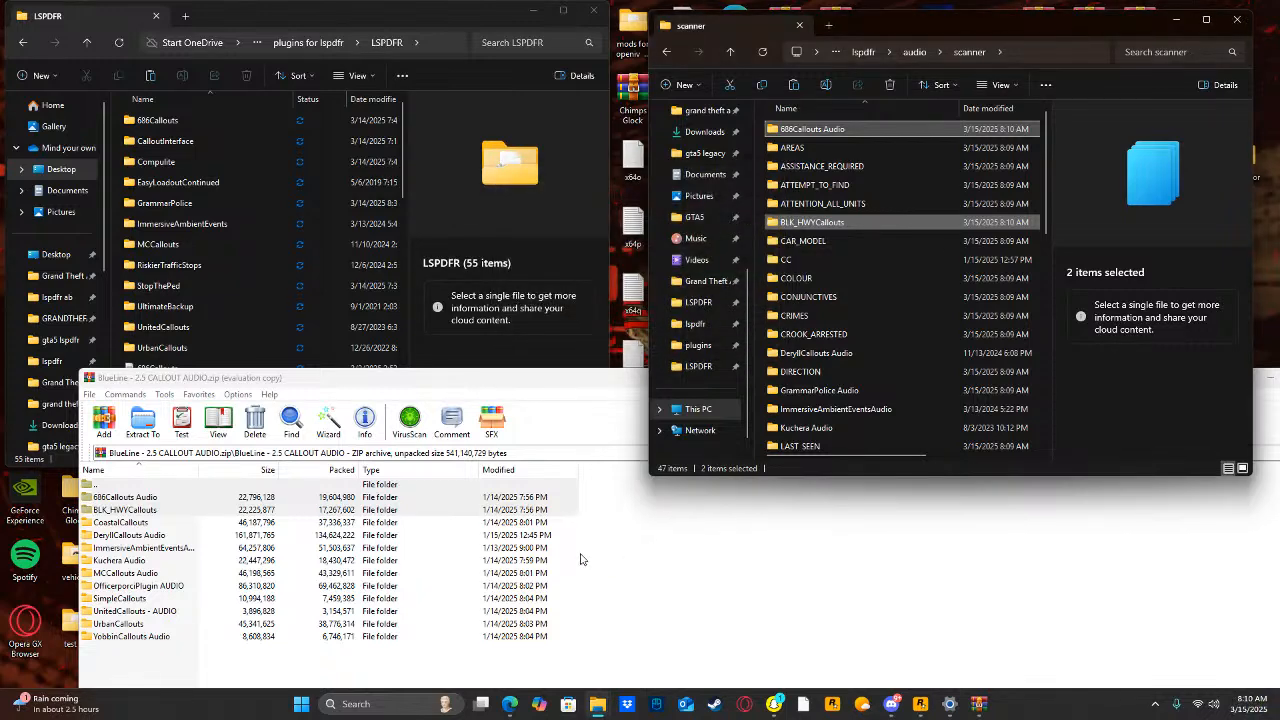
Select the callout audio folders from DeryllCallouts Audio through YobbinCallouts Audio in the BlueLine callout audio archive.
{"action": "left_click", "coordinate": [578, 556]}
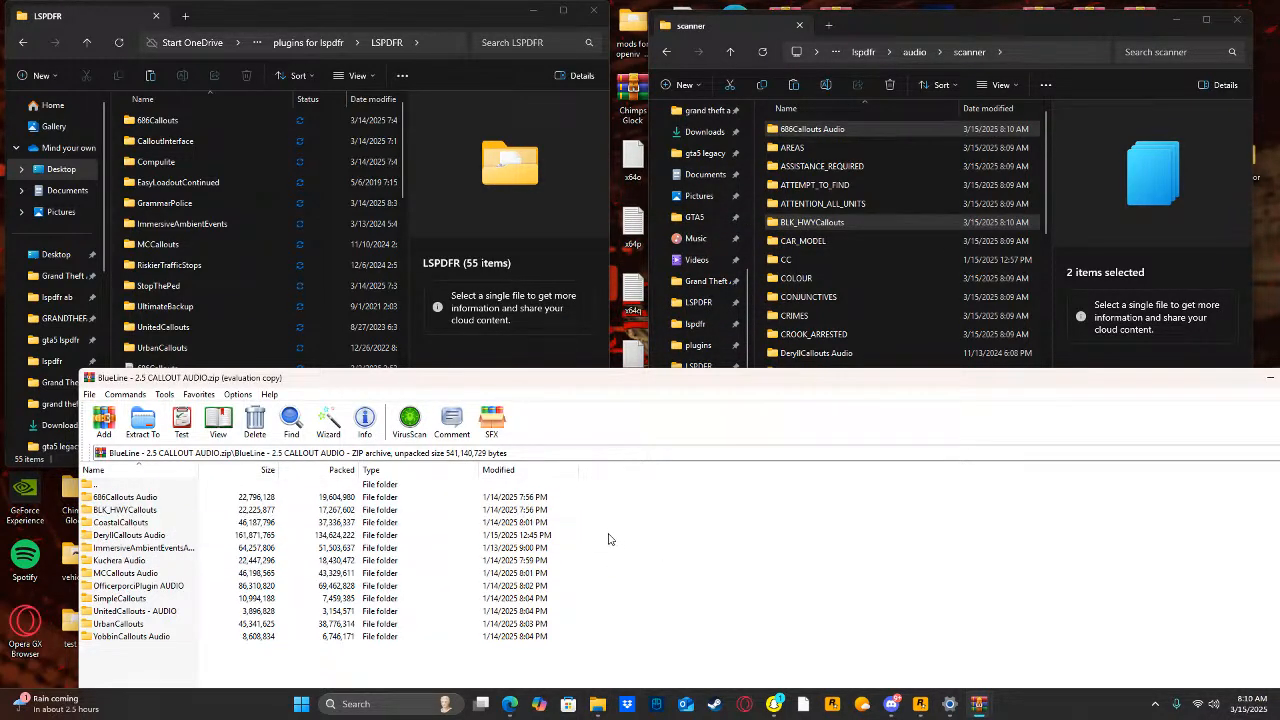
{"action": "left_click_drag", "start_coordinate": [608, 539], "coordinate": [455, 643]}
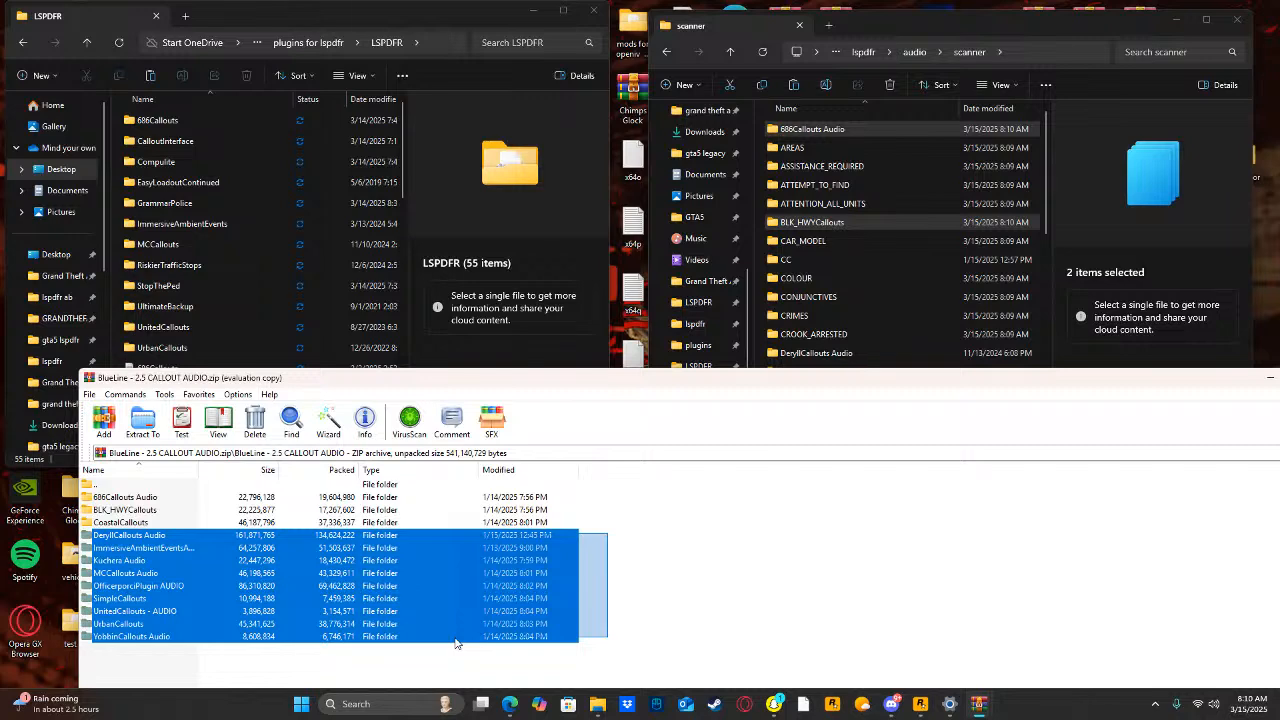
{"action": "left_click_drag", "start_coordinate": [456, 643], "coordinate": [437, 672]}
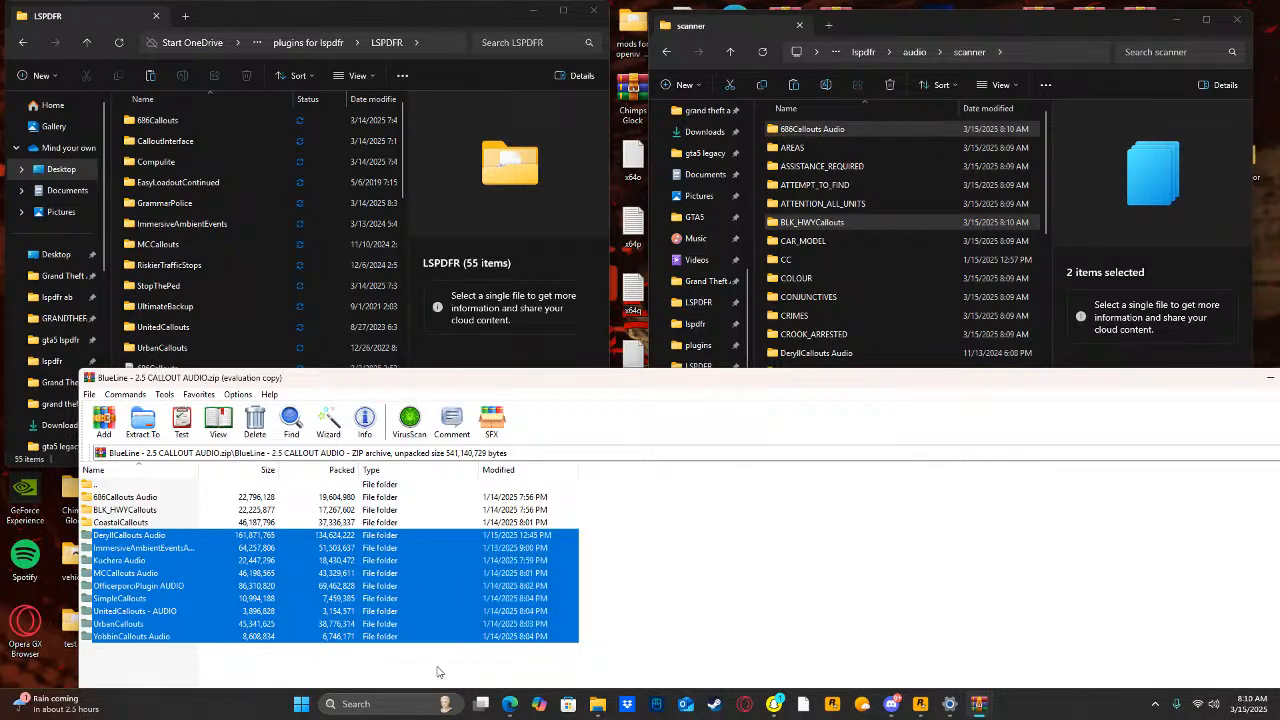
Search the PC for radio, open the RadioRealismFR (1) archive and dismiss the license reminder.
{"action": "left_click", "coordinate": [355, 702]}
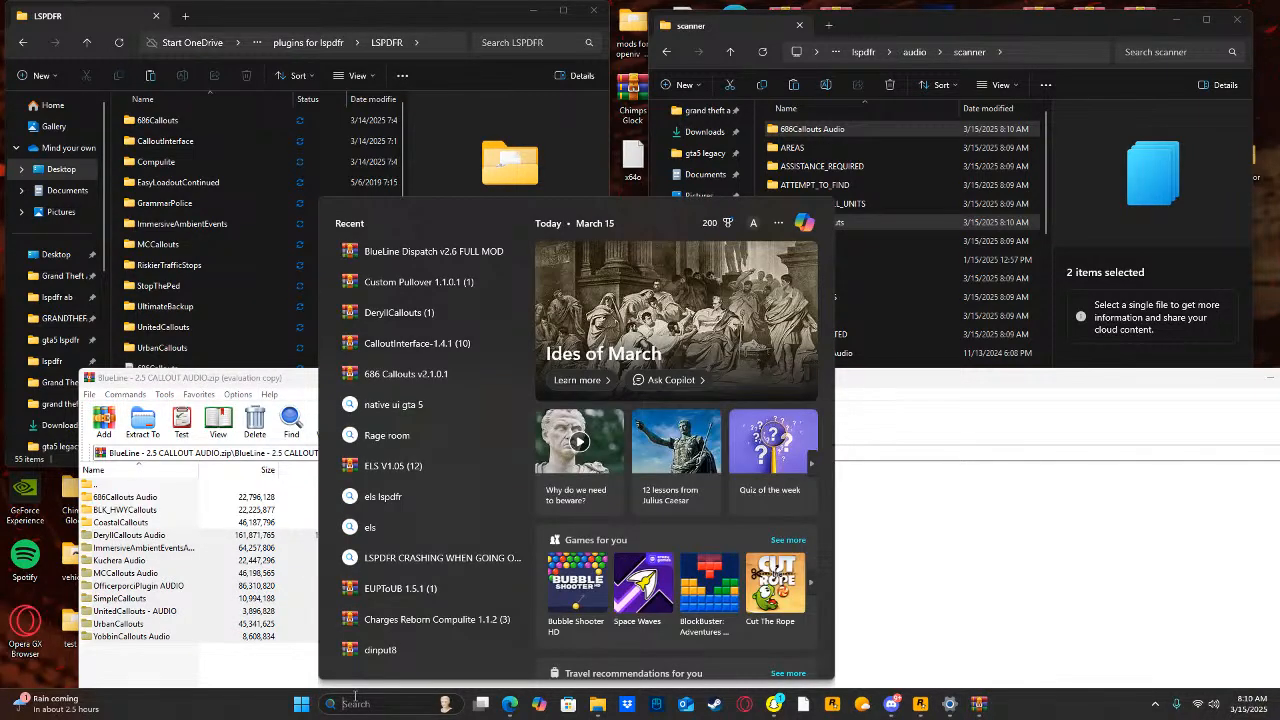
{"action": "type", "text": "radio"}
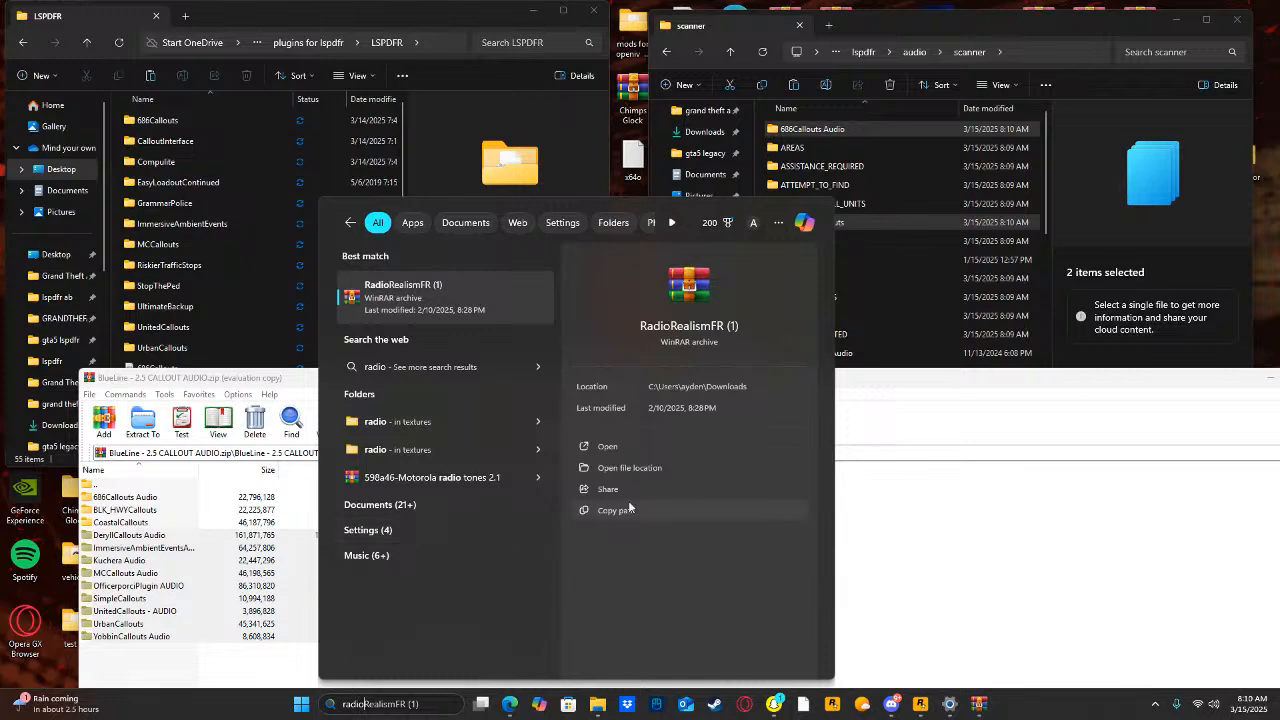
{"action": "left_click", "coordinate": [629, 446]}
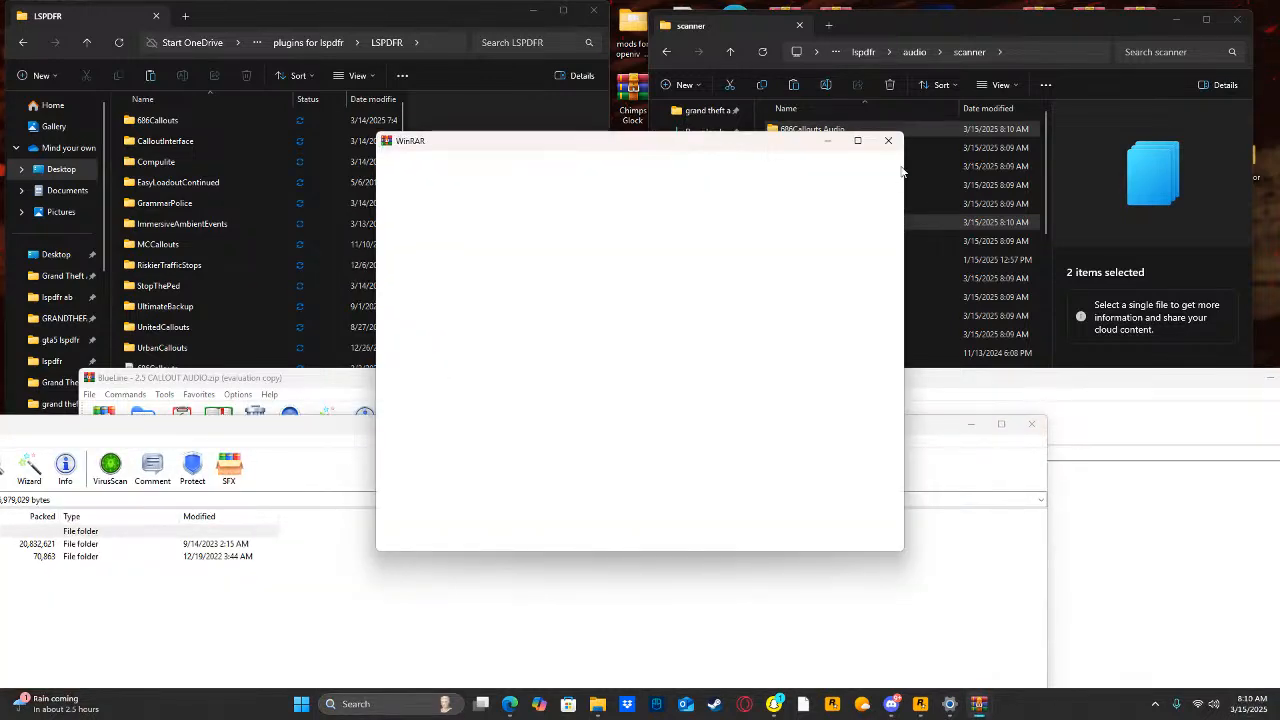
{"action": "left_click", "coordinate": [887, 141]}
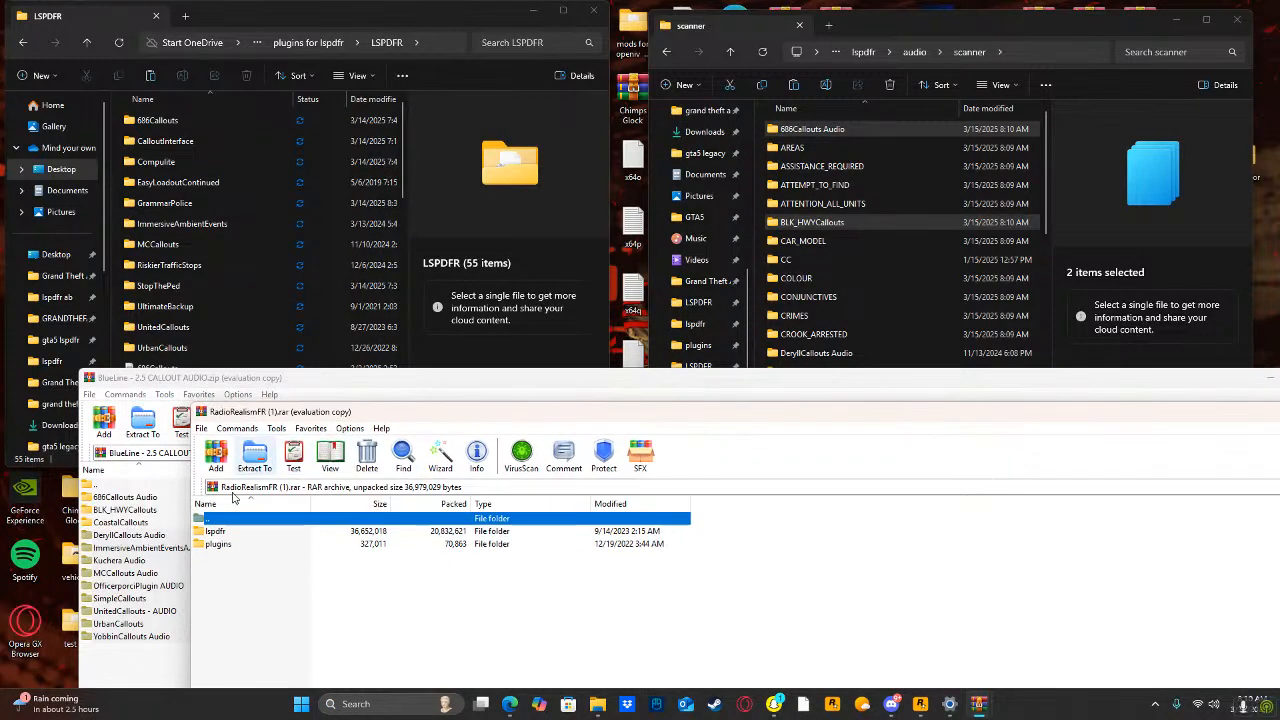
Extract the lspdfr and plugins folders from RadioRealismFR into the Grand Theft Auto V folder, granting administrator permission, and close the archive.
{"action": "left_click", "coordinate": [703, 285]}
{"action": "left_click_drag", "start_coordinate": [343, 586], "coordinate": [340, 548]}
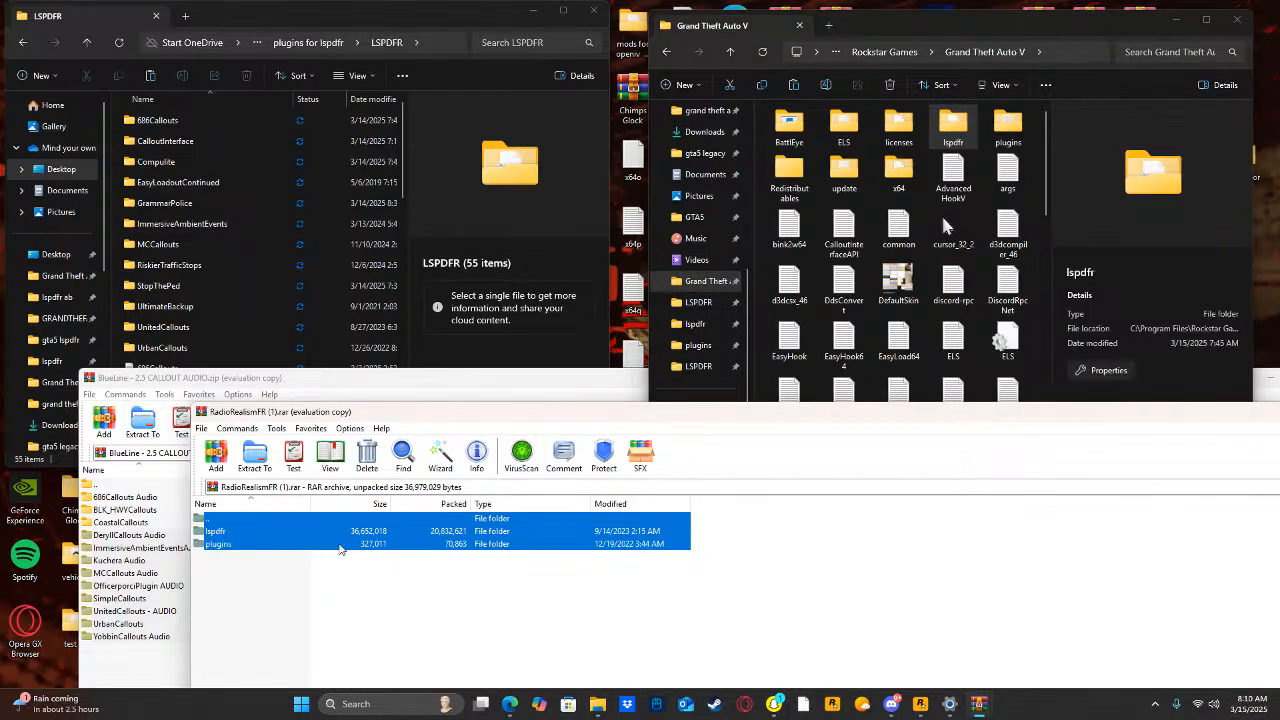
{"action": "left_click_drag", "start_coordinate": [1038, 193], "coordinate": [1038, 194]}
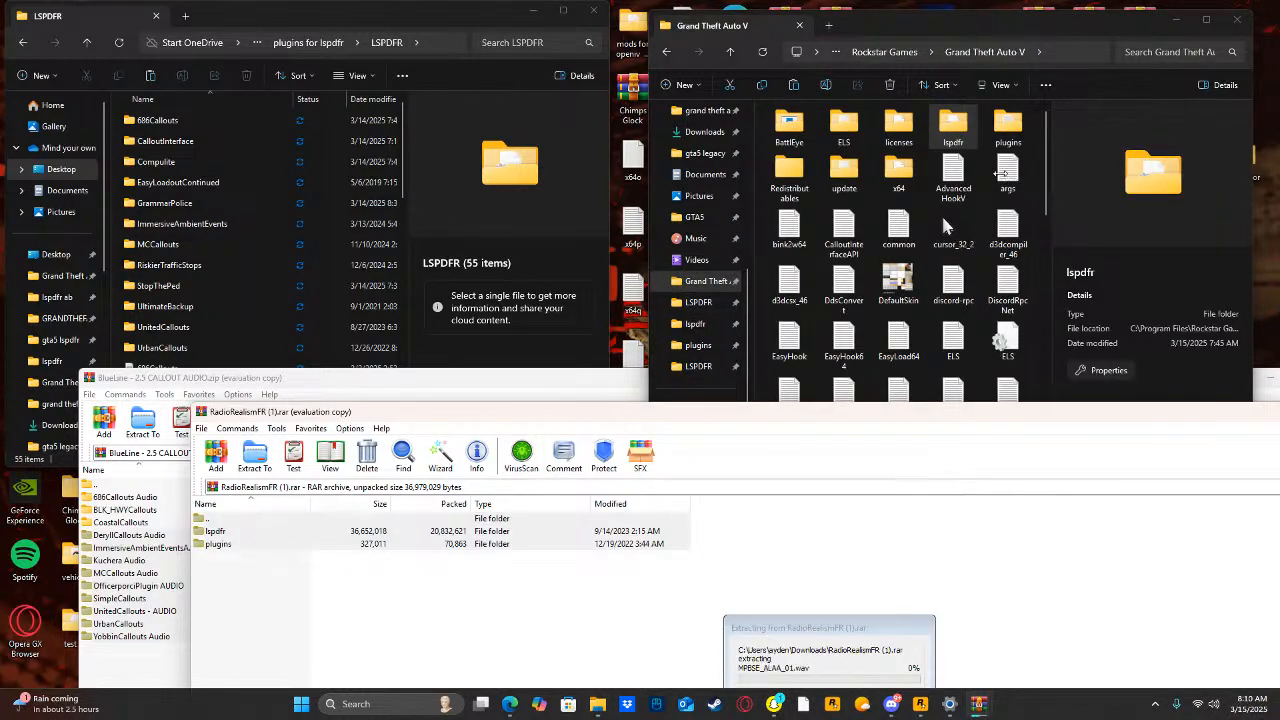
{"action": "left_click", "coordinate": [603, 284]}
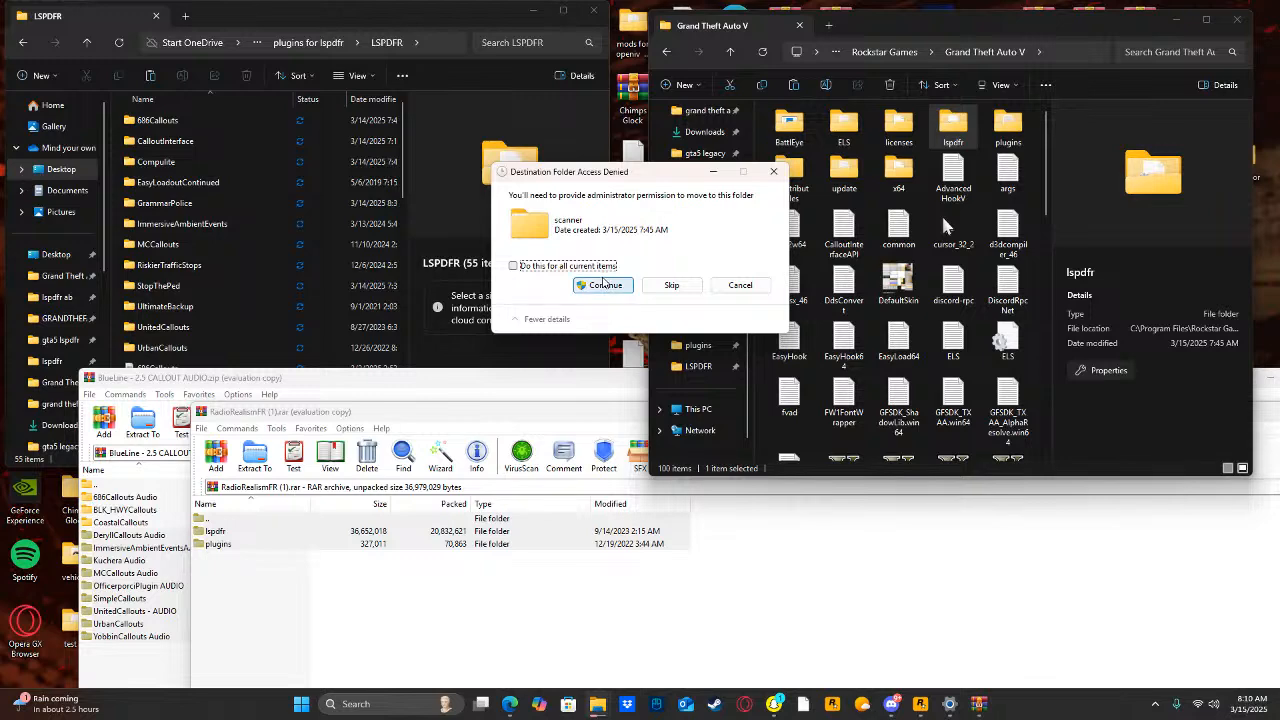
{"action": "left_click", "coordinate": [603, 284]}
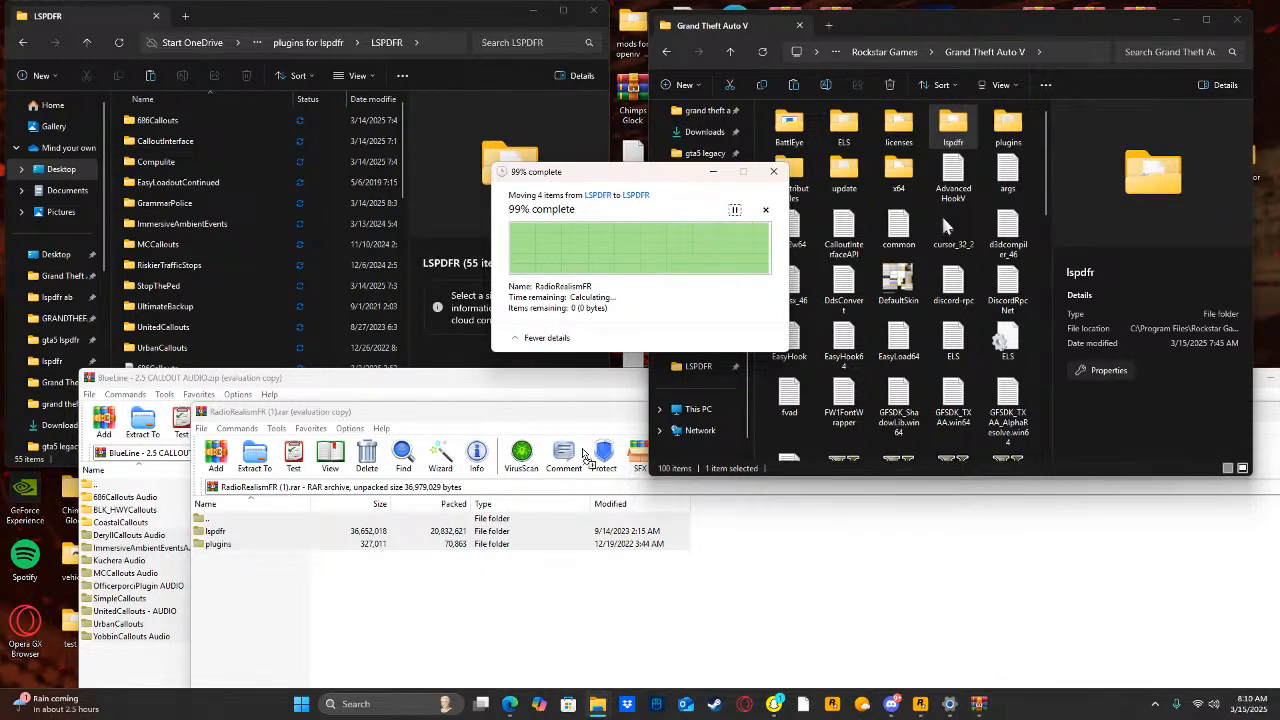
{"action": "left_click_drag", "start_coordinate": [506, 417], "coordinate": [263, 441]}
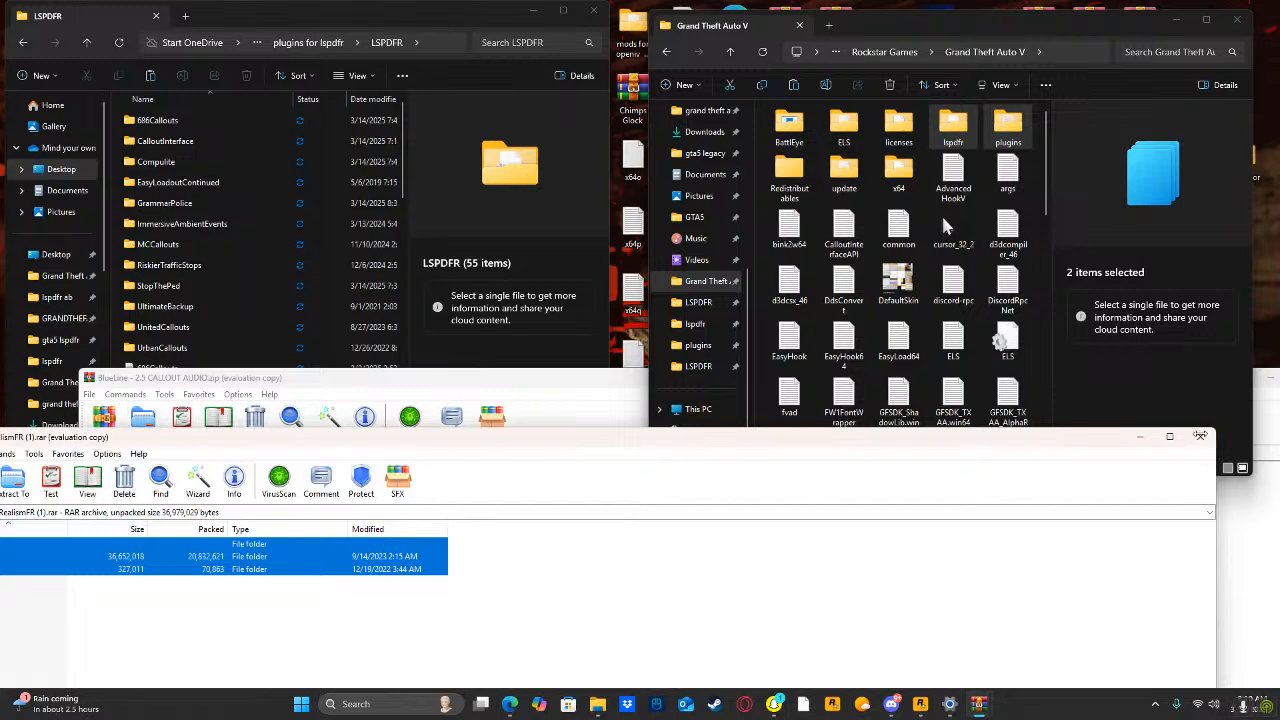
{"action": "left_click", "coordinate": [1200, 436]}
Open the lspdfr/audio/scanner folder in the game directory.
{"action": "double_click", "coordinate": [953, 125]}
{"action": "double_click", "coordinate": [894, 134]}
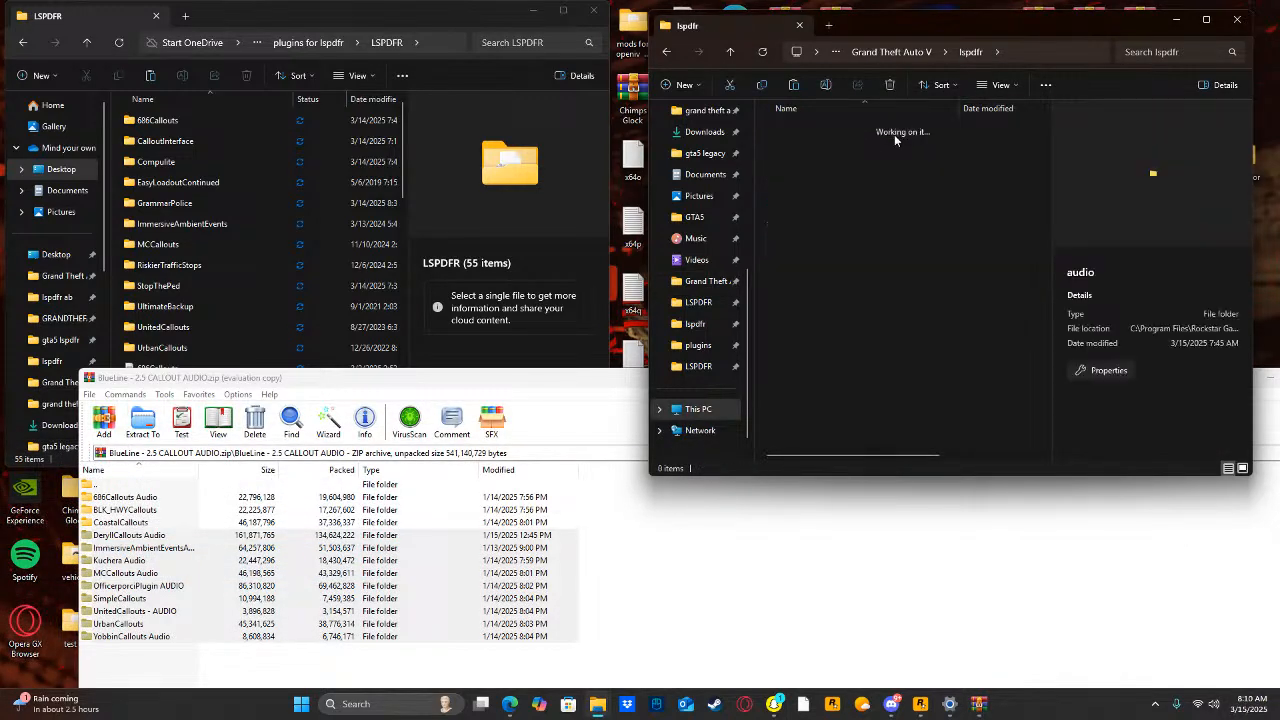
{"action": "double_click", "coordinate": [894, 134]}
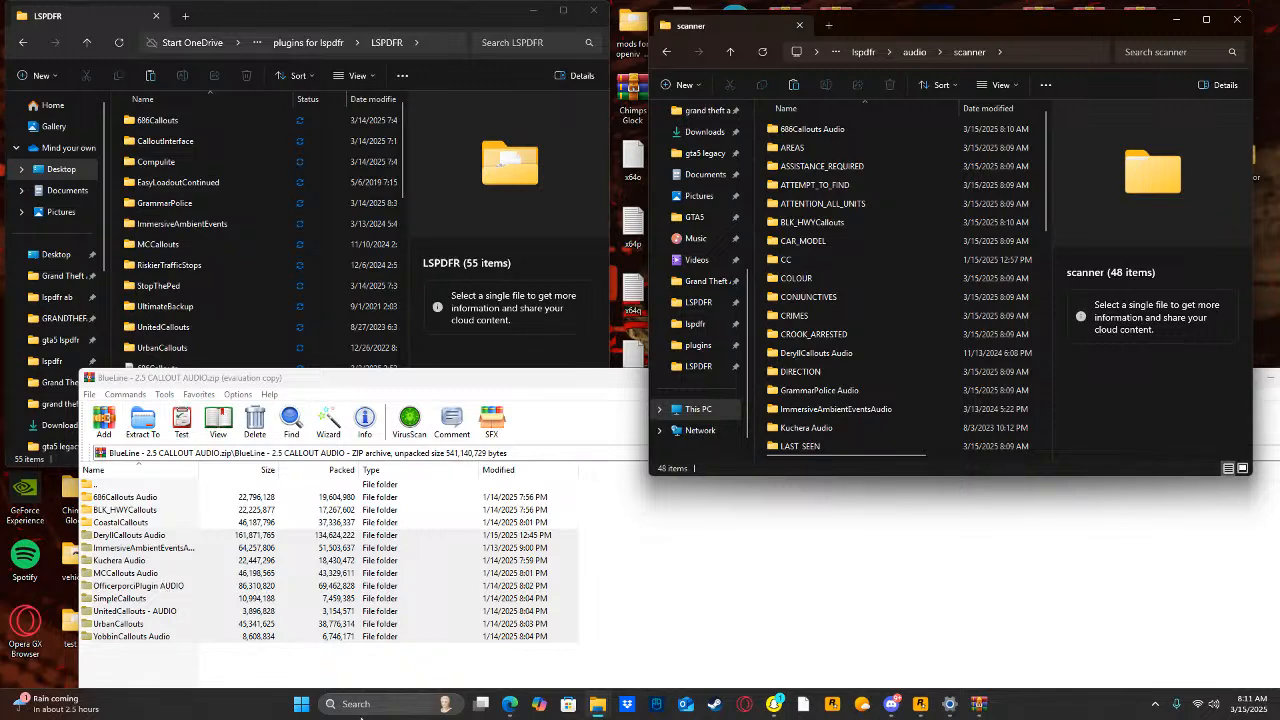
Search the PC for yobbin, open the YobbinCallouts v.1.7.1 archive and go into its CONTENTS INTO GTAV FOLDER.
{"action": "left_click", "coordinate": [392, 704]}
{"action": "type", "text": "yobbinCallouts v.1.7.1"}
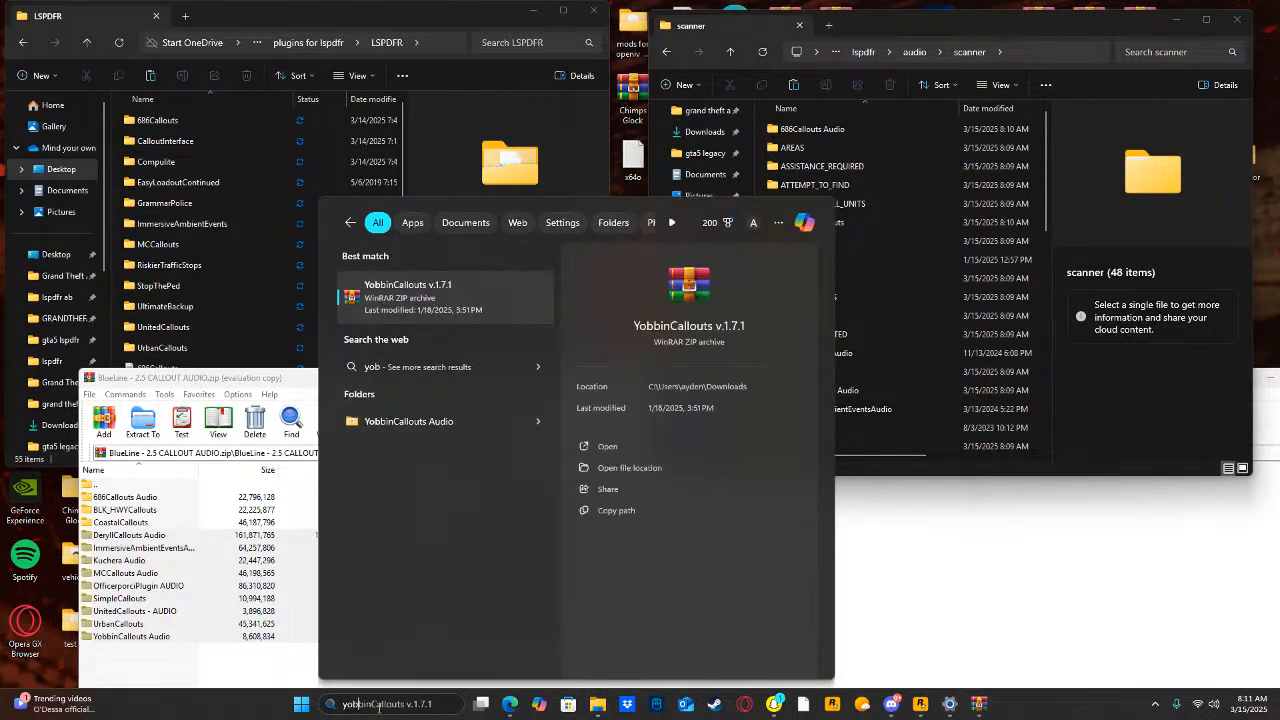
{"action": "left_click", "coordinate": [621, 447]}
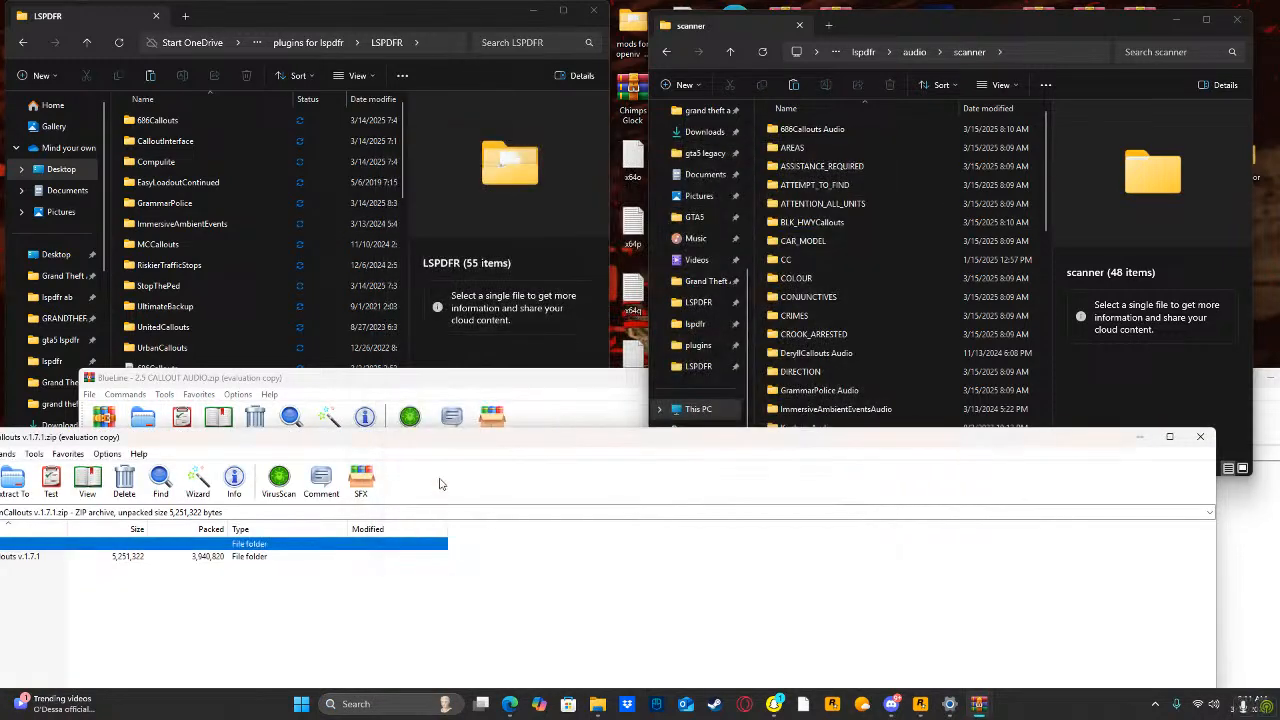
{"action": "left_click_drag", "start_coordinate": [453, 440], "coordinate": [703, 415]}
{"action": "double_click", "coordinate": [290, 533]}
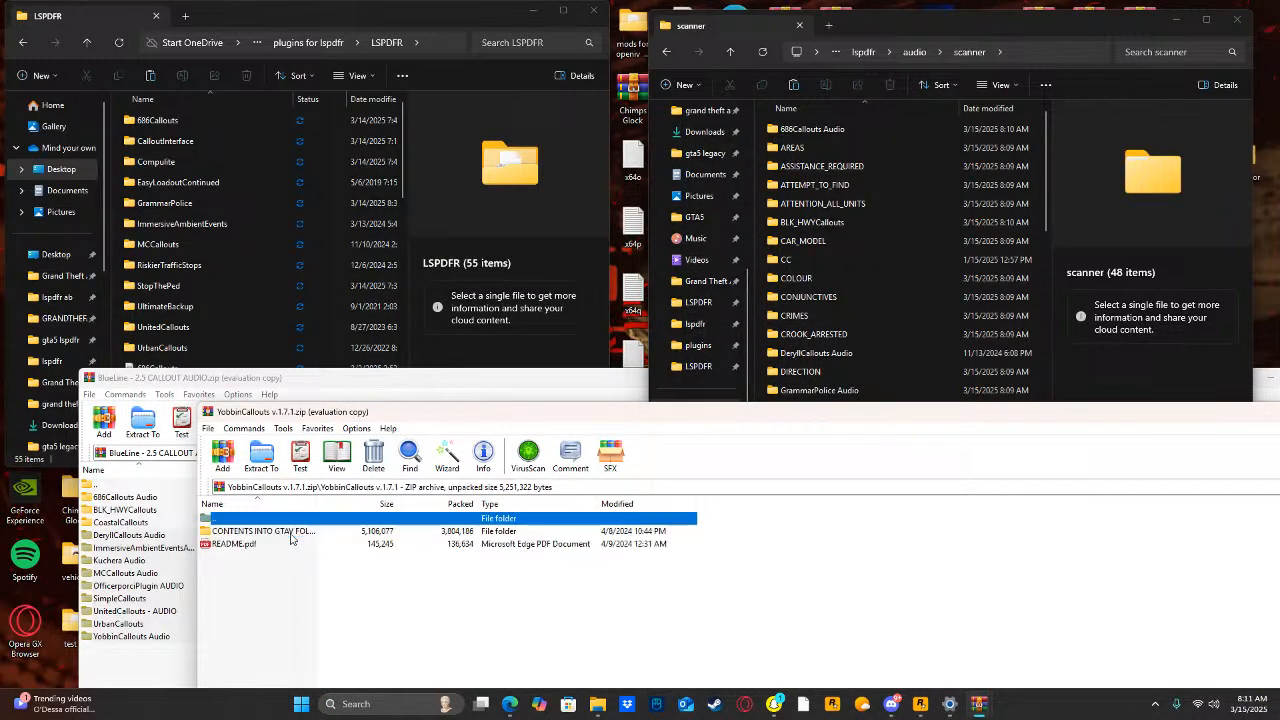
{"action": "double_click", "coordinate": [286, 531]}
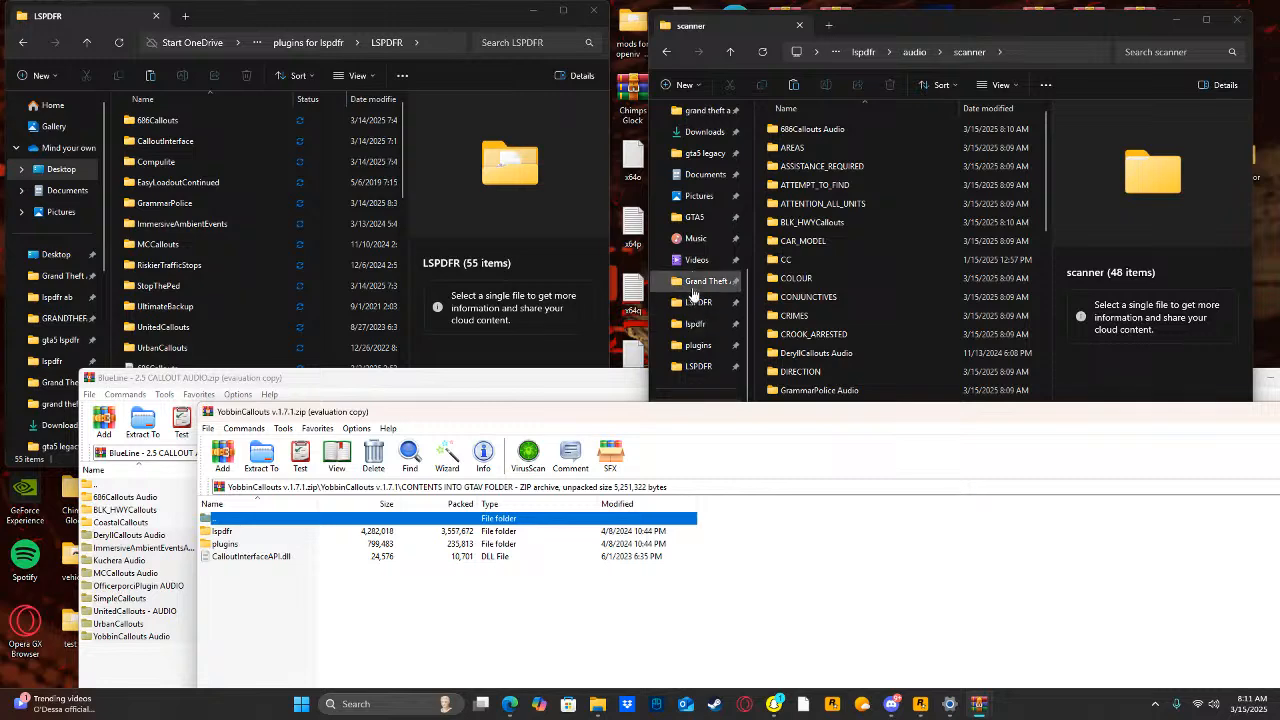
Extract the lspdfr and plugins folders from YobbinCallouts into the Grand Theft Auto V folder, granting administrator permission.
{"action": "left_click", "coordinate": [706, 281]}
{"action": "left_click_drag", "start_coordinate": [706, 527], "coordinate": [633, 545]}
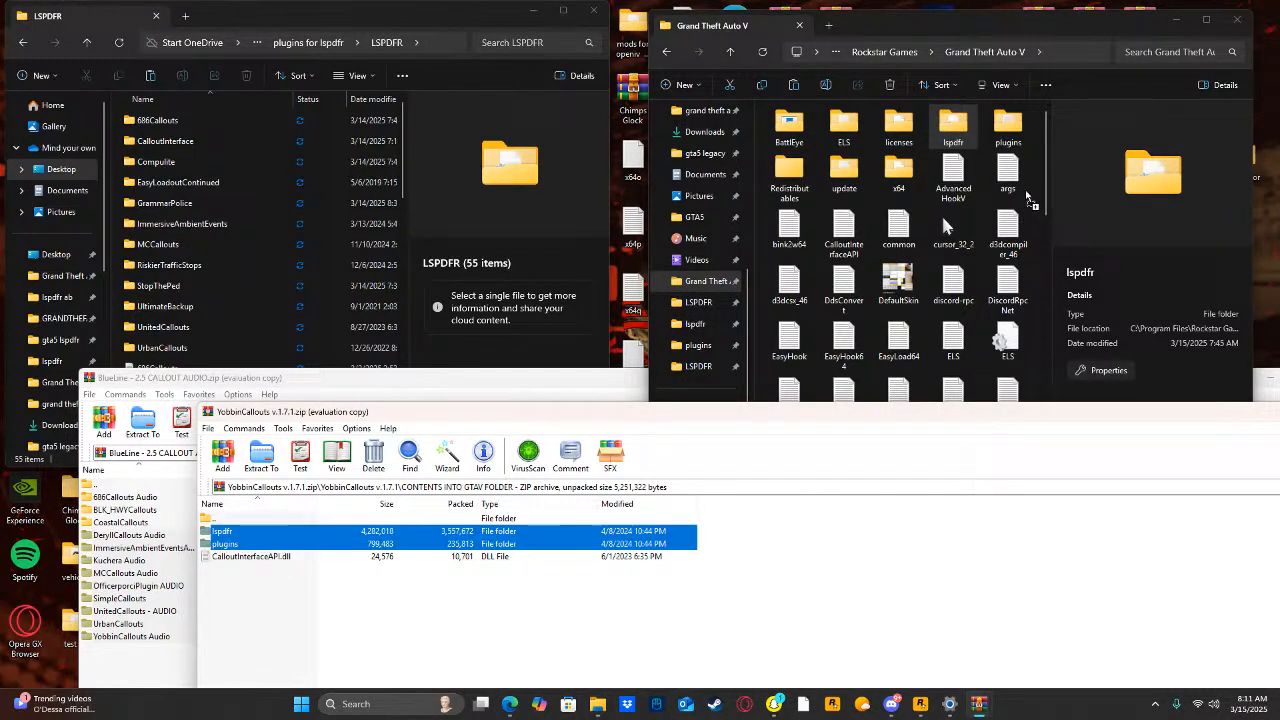
{"action": "left_click_drag", "start_coordinate": [1026, 197], "coordinate": [1026, 187]}
{"action": "left_click", "coordinate": [610, 290]}
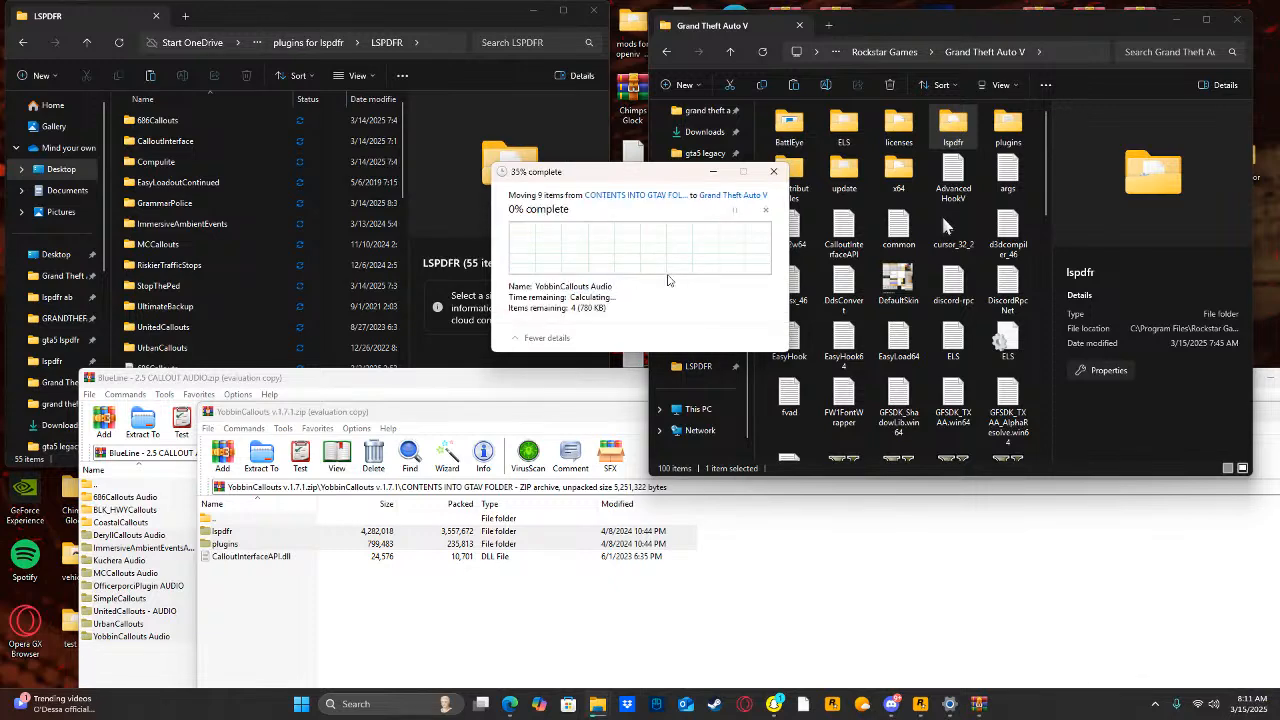
Open the game's lspdfr/audio/scanner folder and close the YobbinCallouts archive.
{"action": "double_click", "coordinate": [951, 131]}
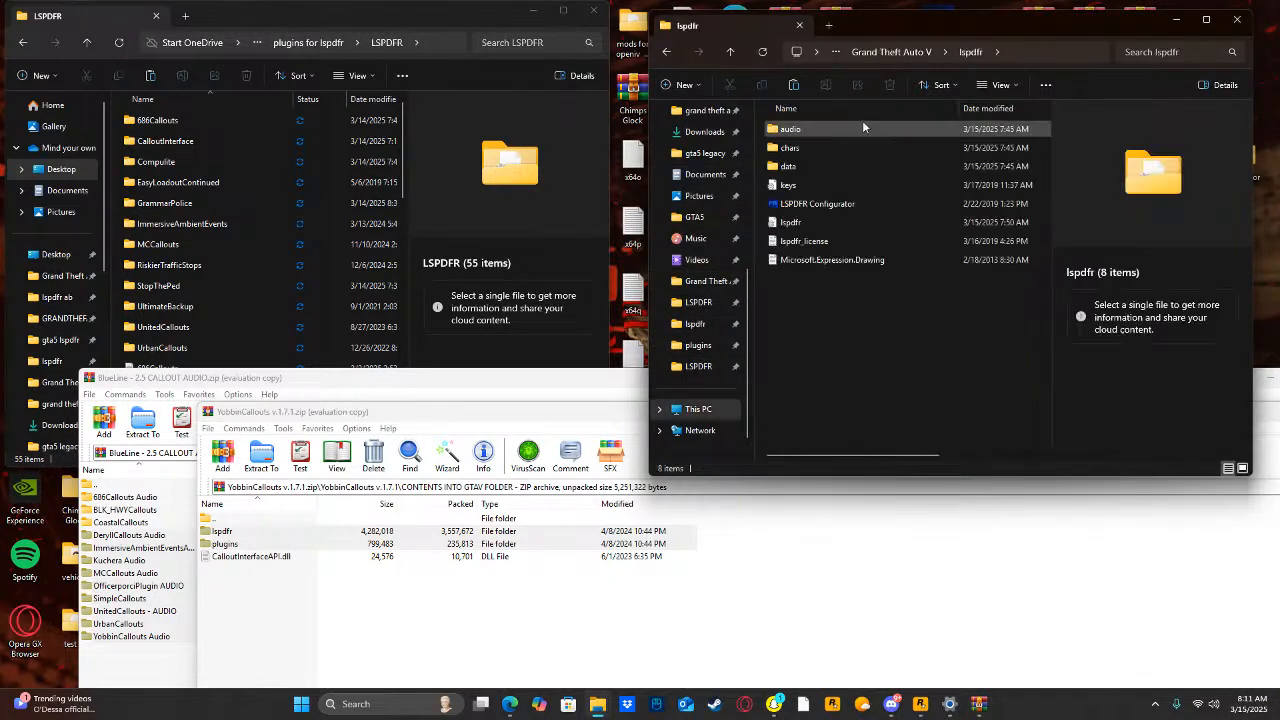
{"action": "double_click", "coordinate": [820, 129]}
{"action": "double_click", "coordinate": [819, 128]}
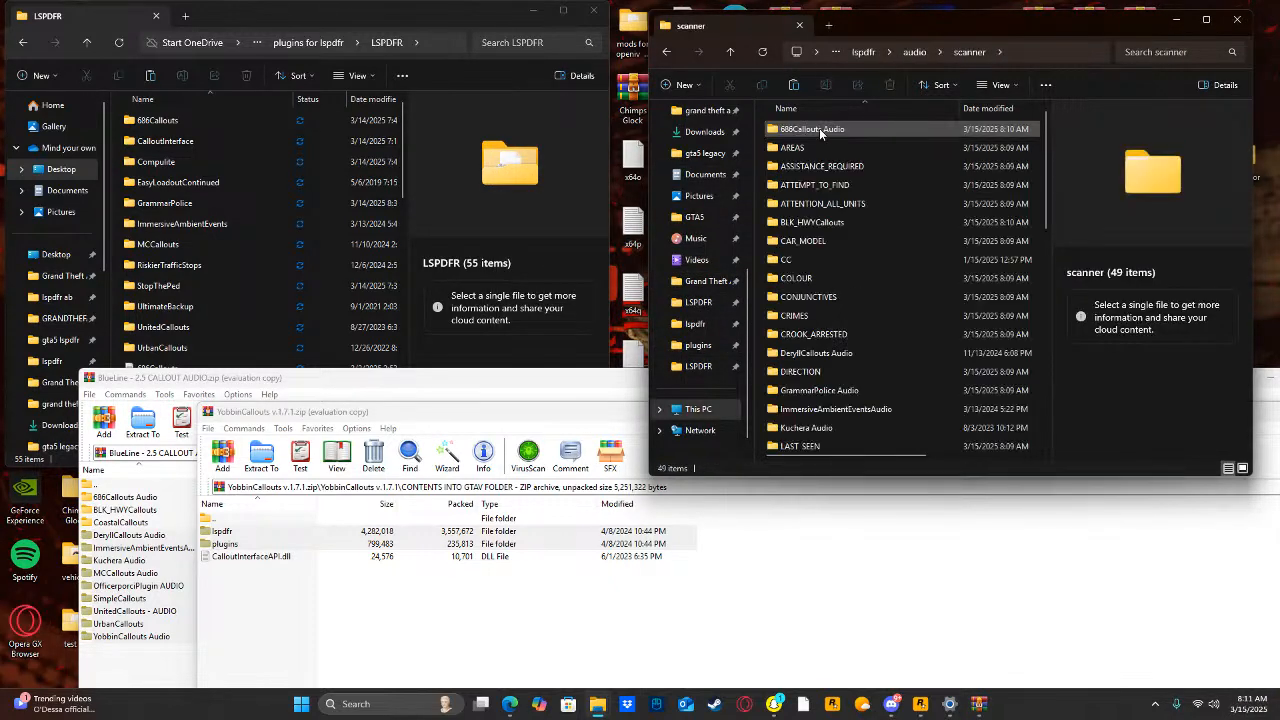
{"action": "left_click", "coordinate": [463, 422]}
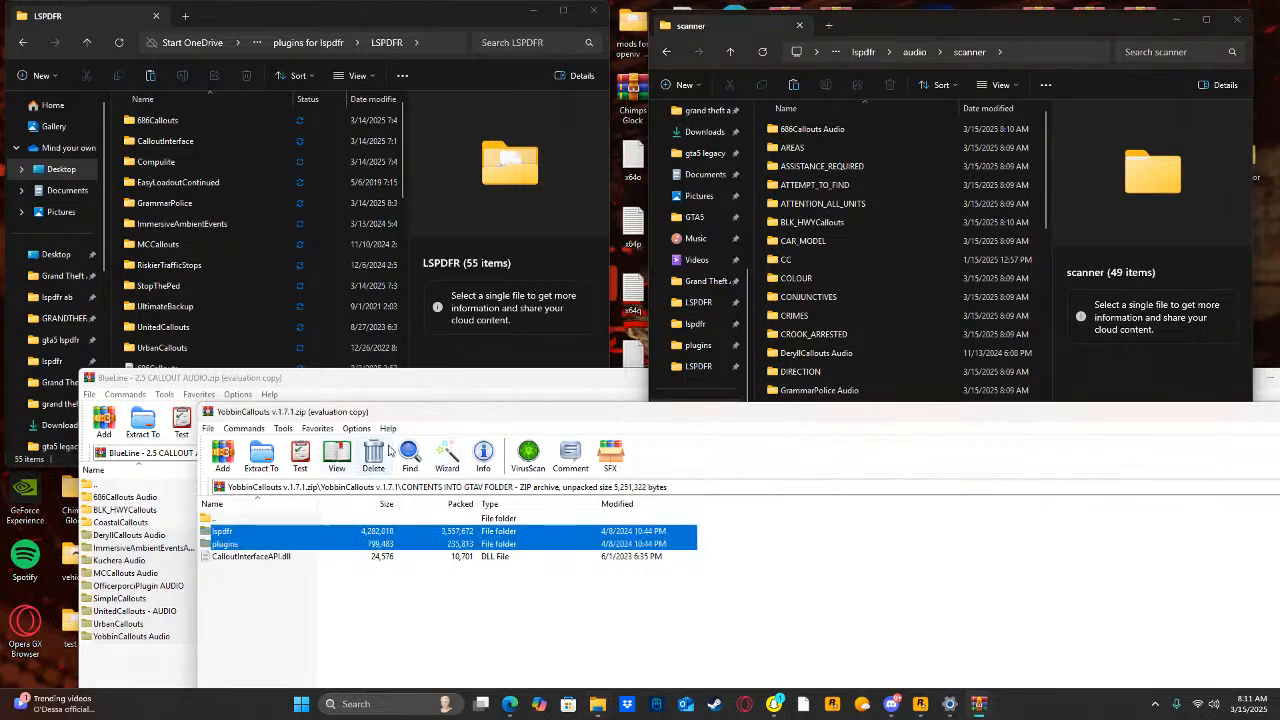
{"action": "left_click_drag", "start_coordinate": [531, 416], "coordinate": [306, 443]}
{"action": "left_click", "coordinate": [1224, 438]}
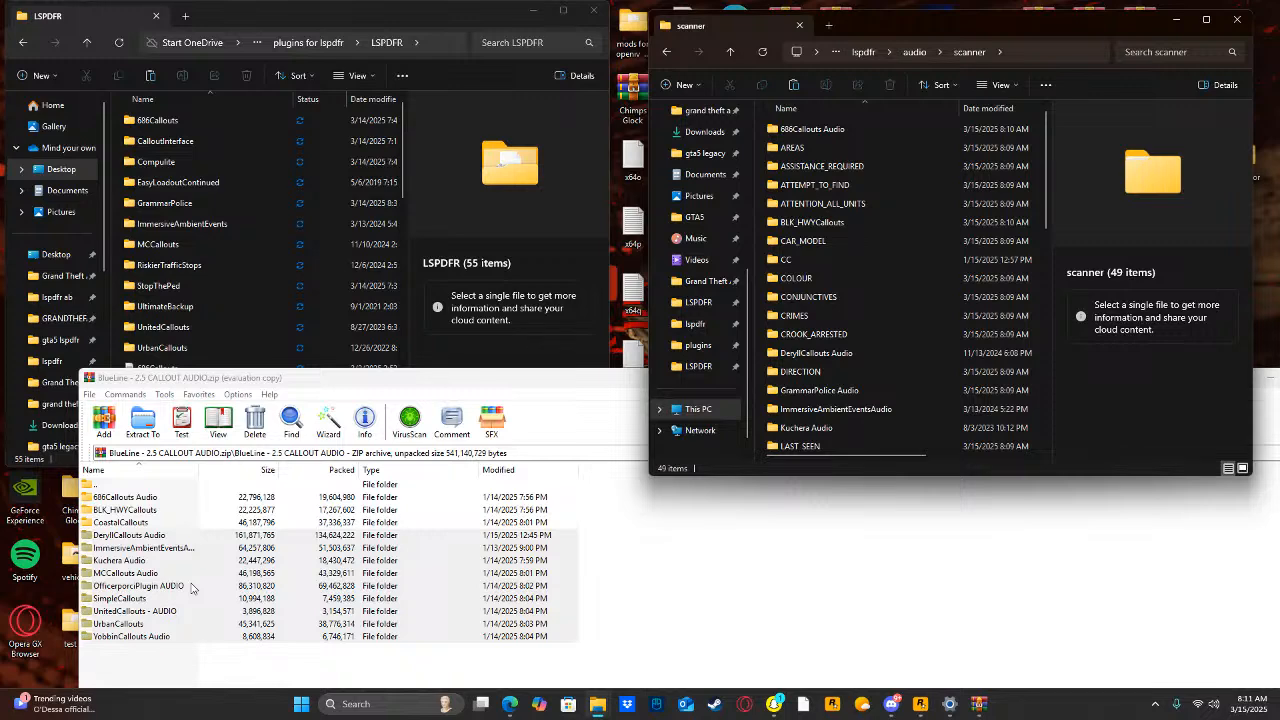
Extract the selected folders DeryllCallouts Audio through YobbinCallouts Audio into the scanner folder, replacing existing files and granting administrator permission.
{"action": "left_click", "coordinate": [191, 588]}
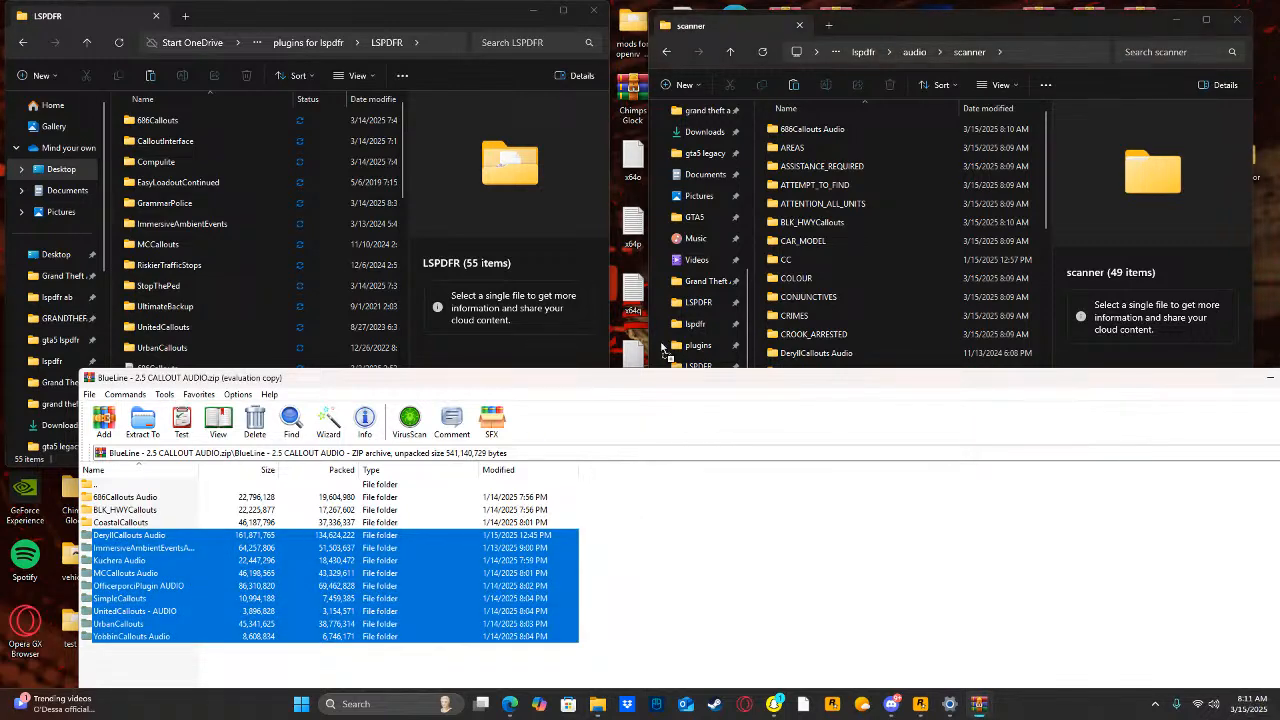
{"action": "left_click_drag", "start_coordinate": [662, 347], "coordinate": [1041, 258]}
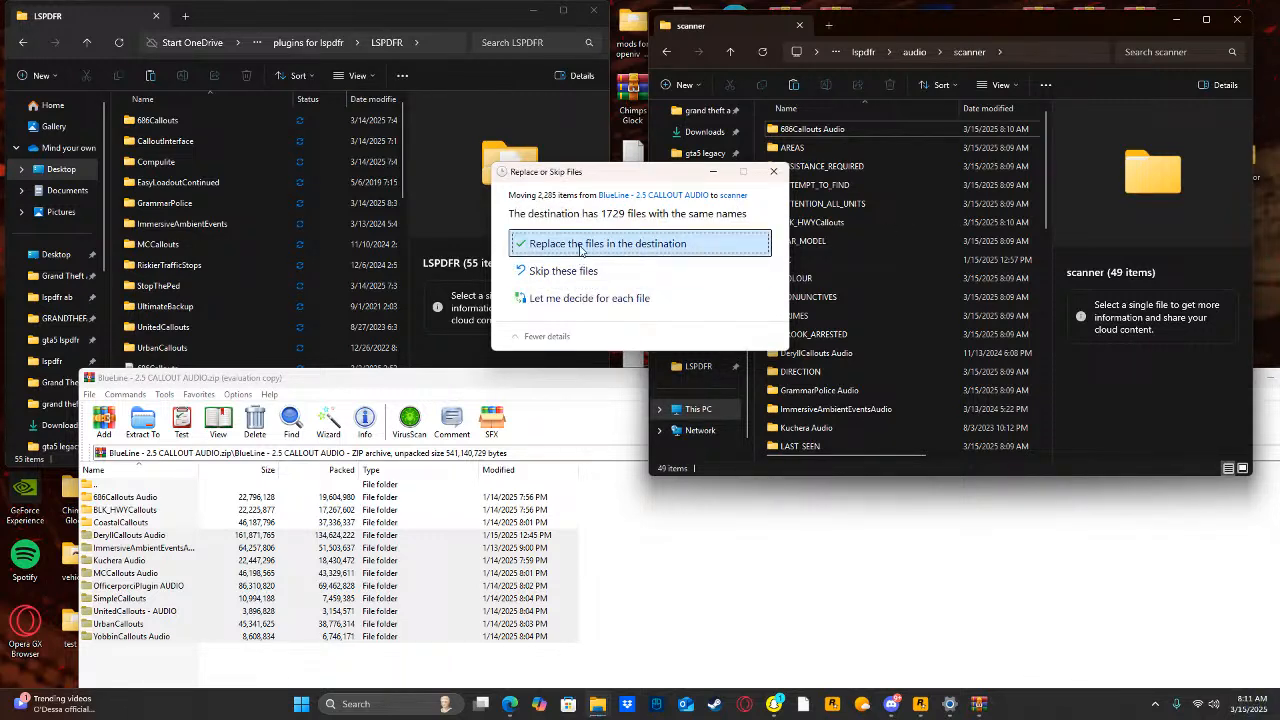
{"action": "left_click", "coordinate": [581, 247]}
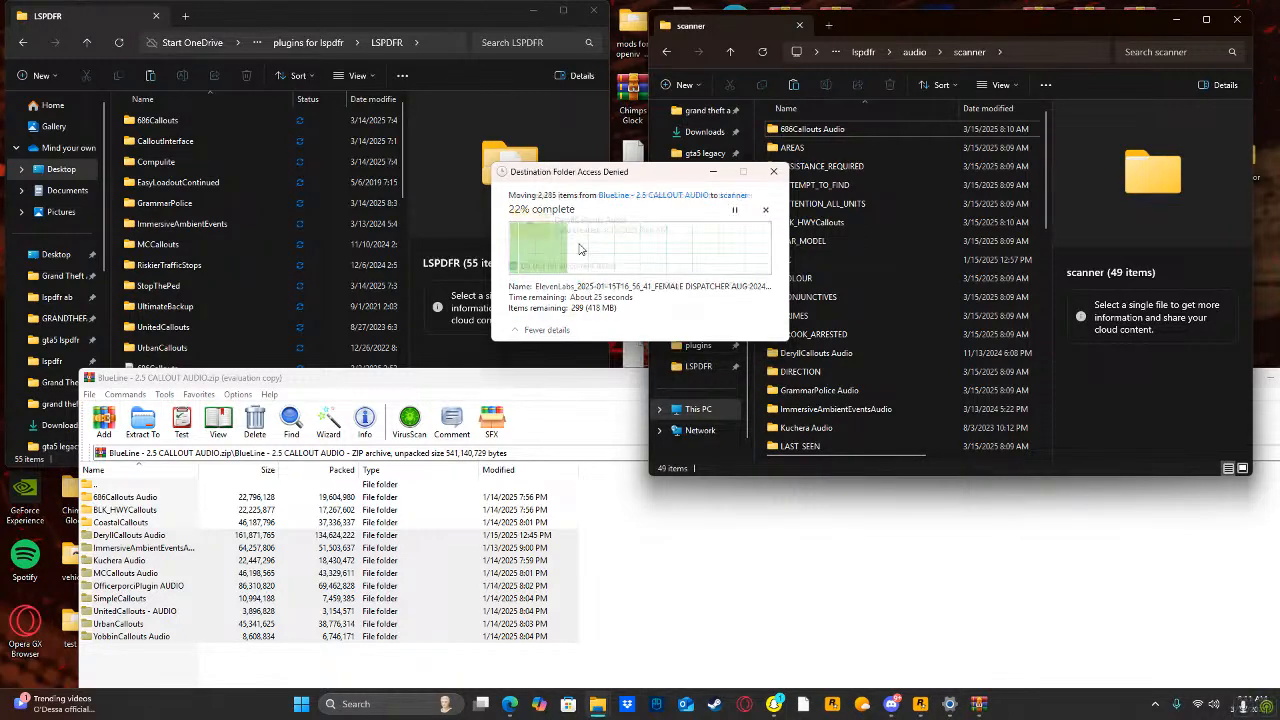
{"action": "left_click", "coordinate": [584, 285]}
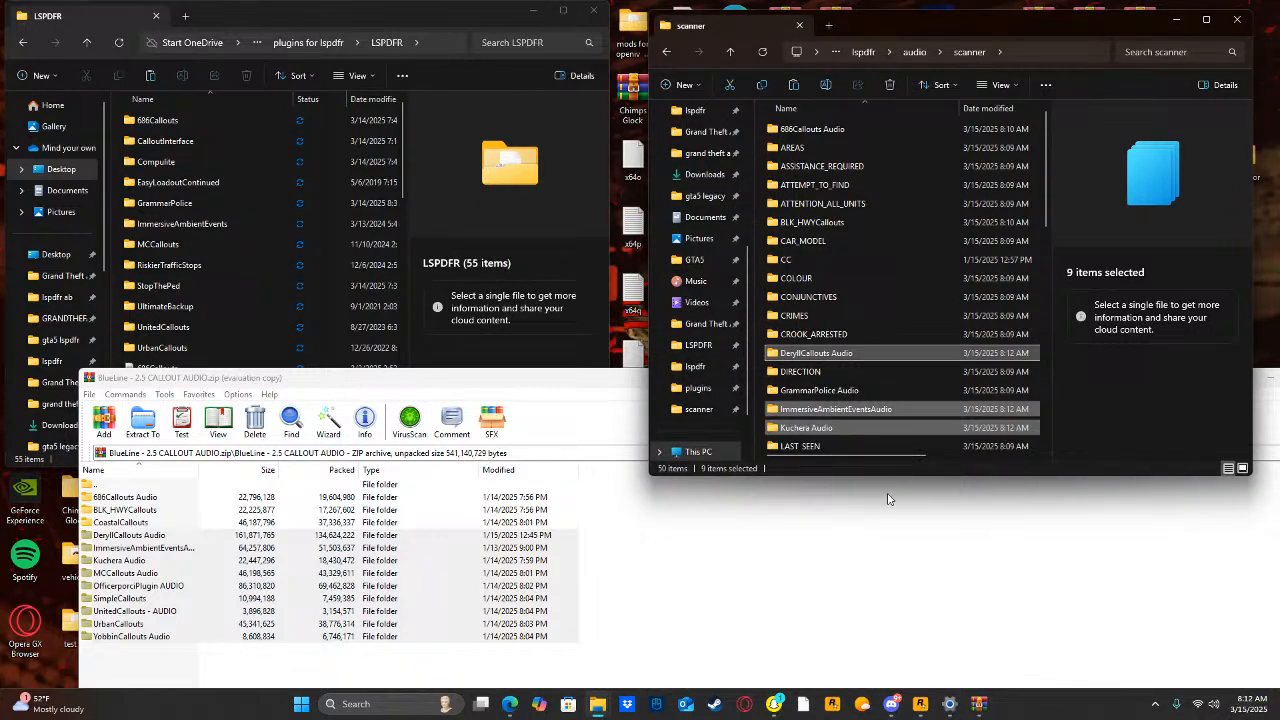
Open the MCCallouts Audio folder, preview A_CIVILIAN_REQUIRING_ASSISTANCE_01 in Media Player and close the player.
{"action": "scroll", "coordinate": [815, 323], "scroll_direction": "down", "scroll_amount": 3}
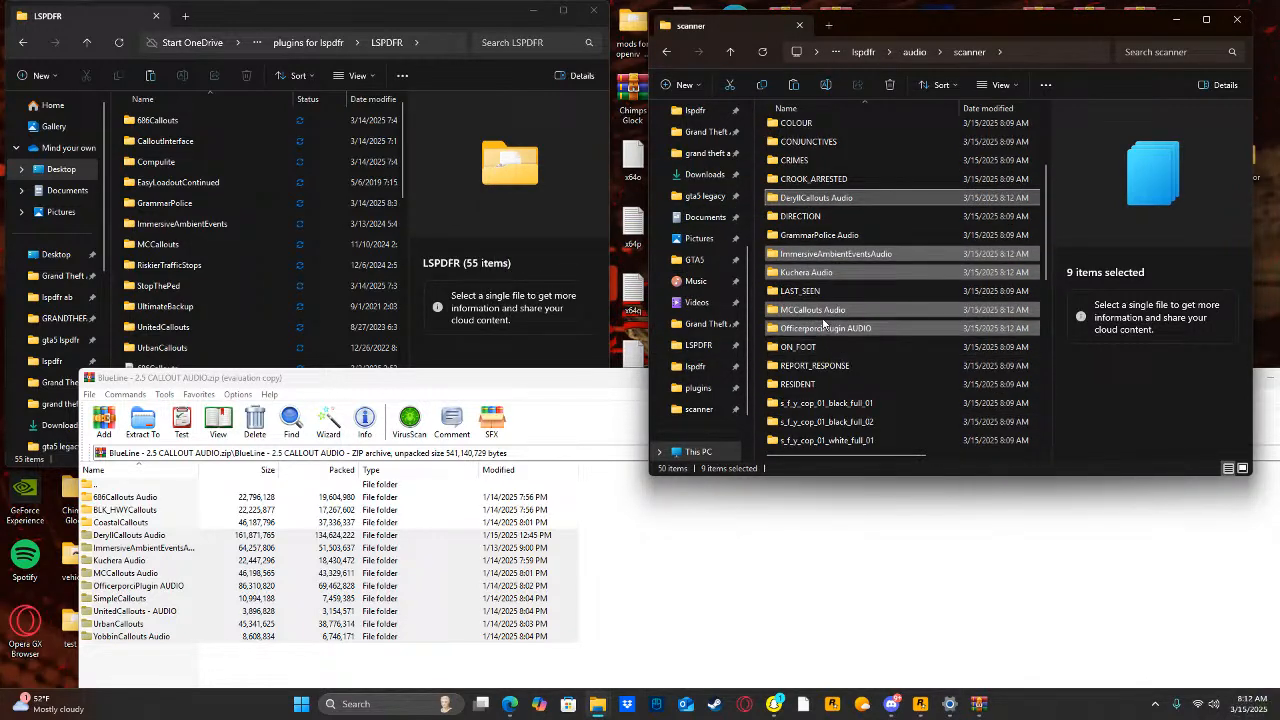
{"action": "double_click", "coordinate": [826, 309]}
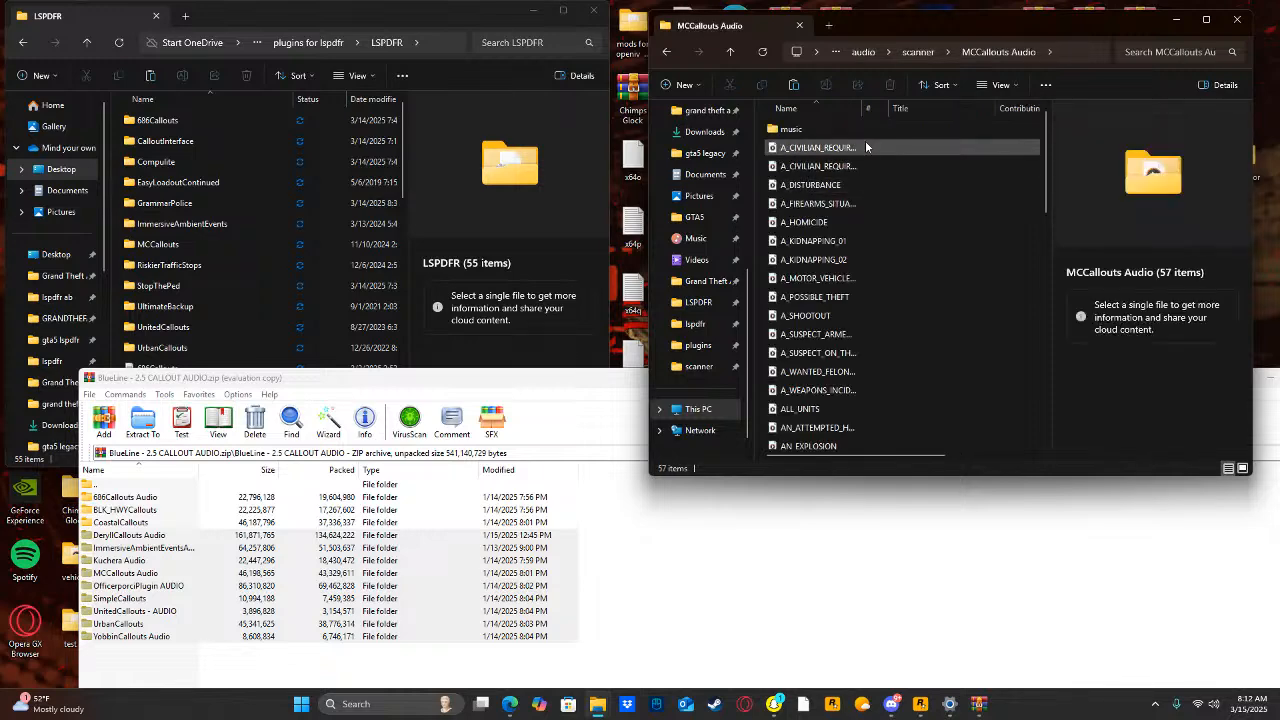
{"action": "left_click", "coordinate": [843, 150]}
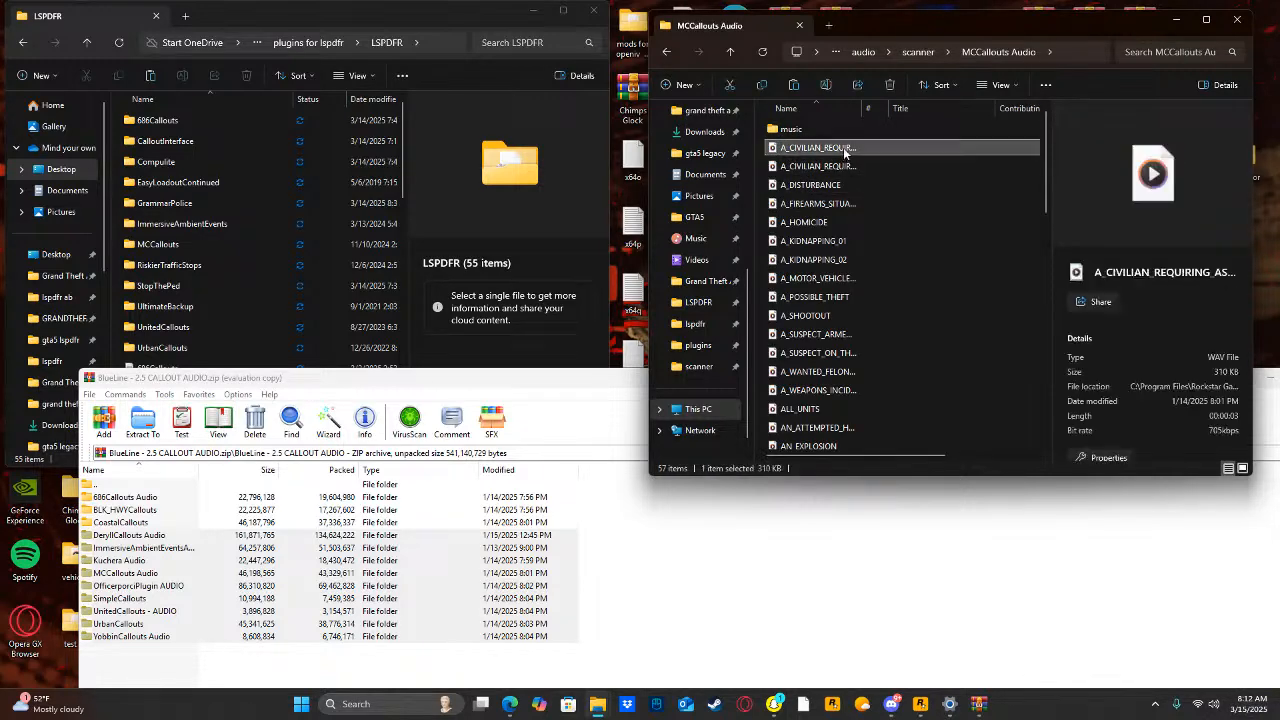
{"action": "left_click", "coordinate": [843, 150]}
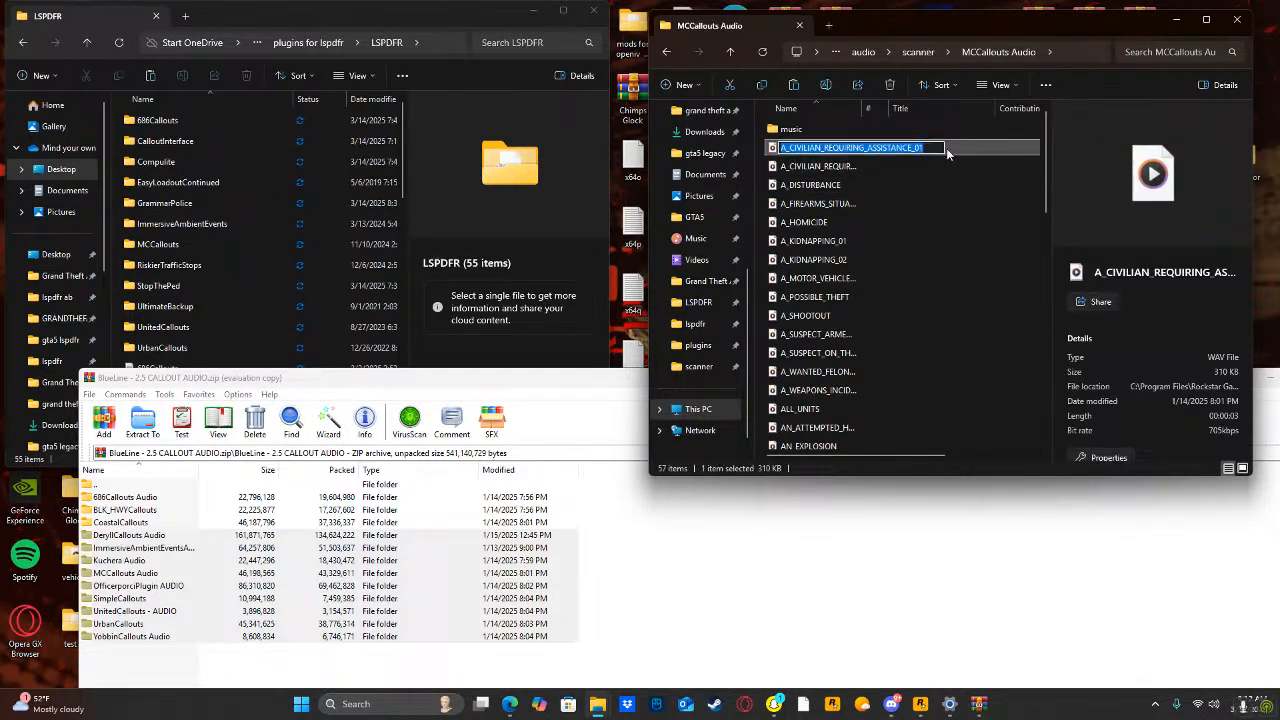
{"action": "double_click", "coordinate": [930, 147]}
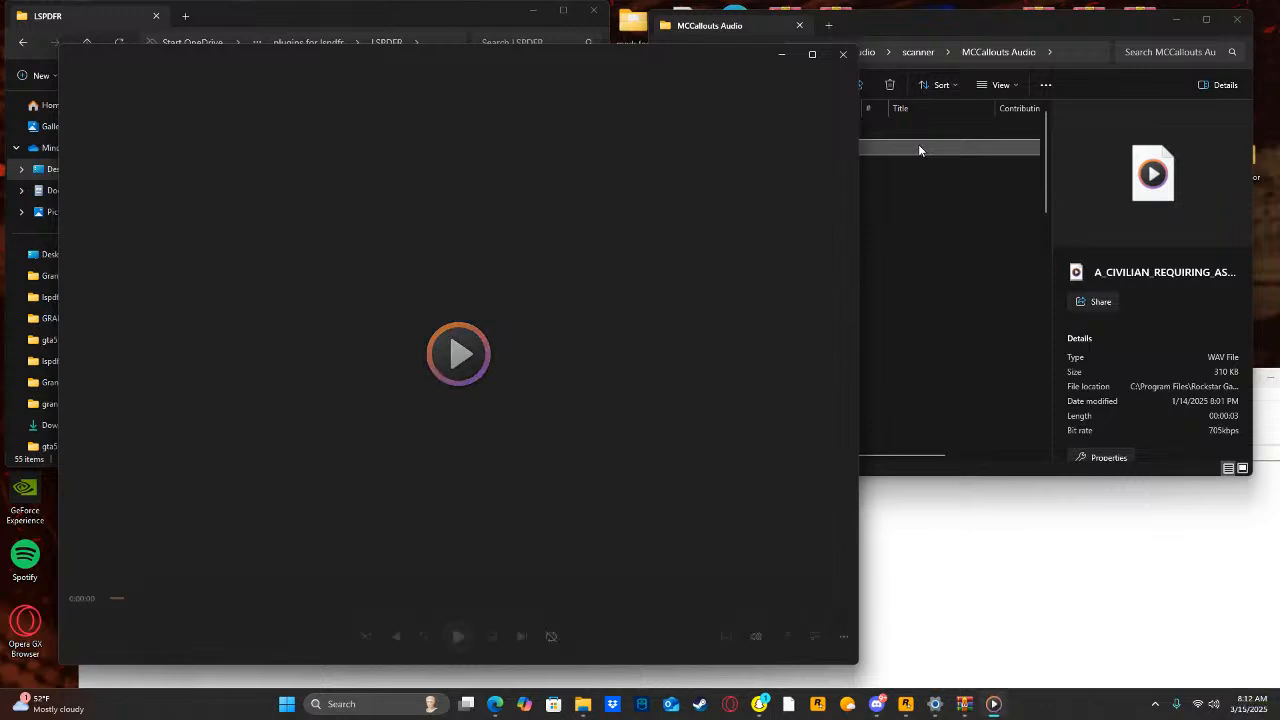
{"action": "left_click", "coordinate": [843, 54]}
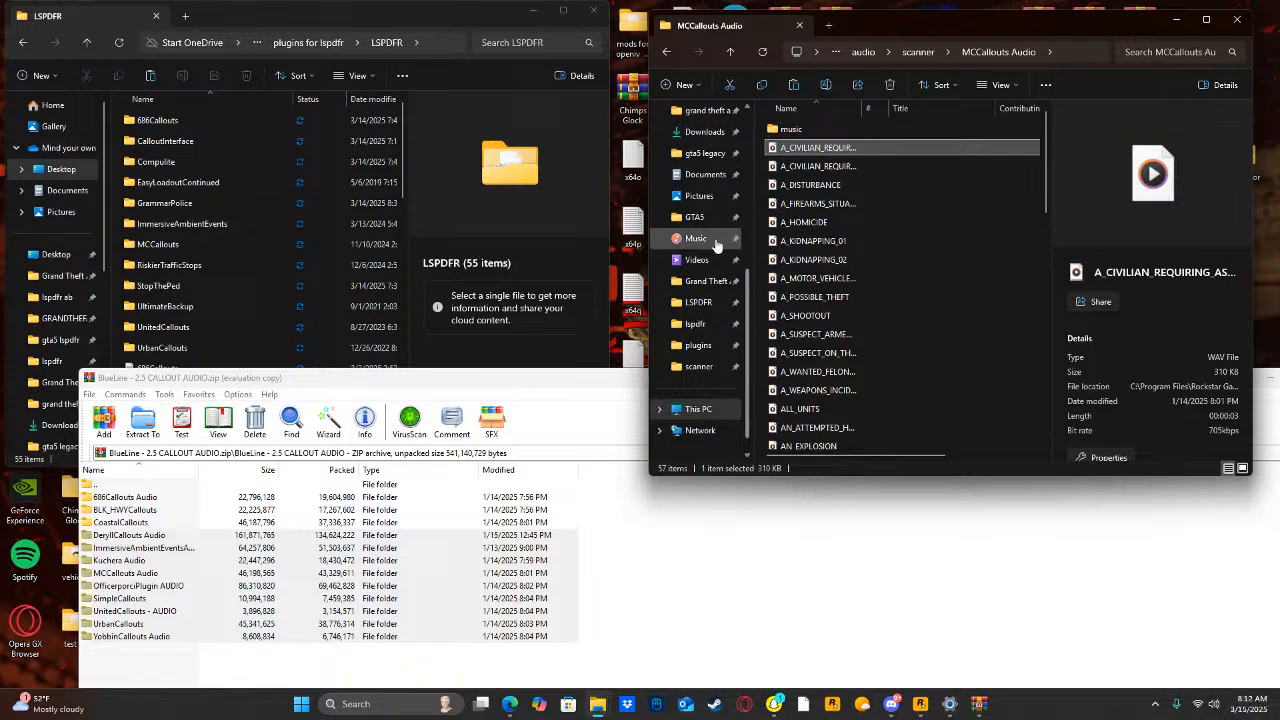
Return to the Grand Theft Auto V folder and close the nested BlueLine - 2.5 CALLOUT AUDIO archive.
{"action": "left_click", "coordinate": [705, 281]}
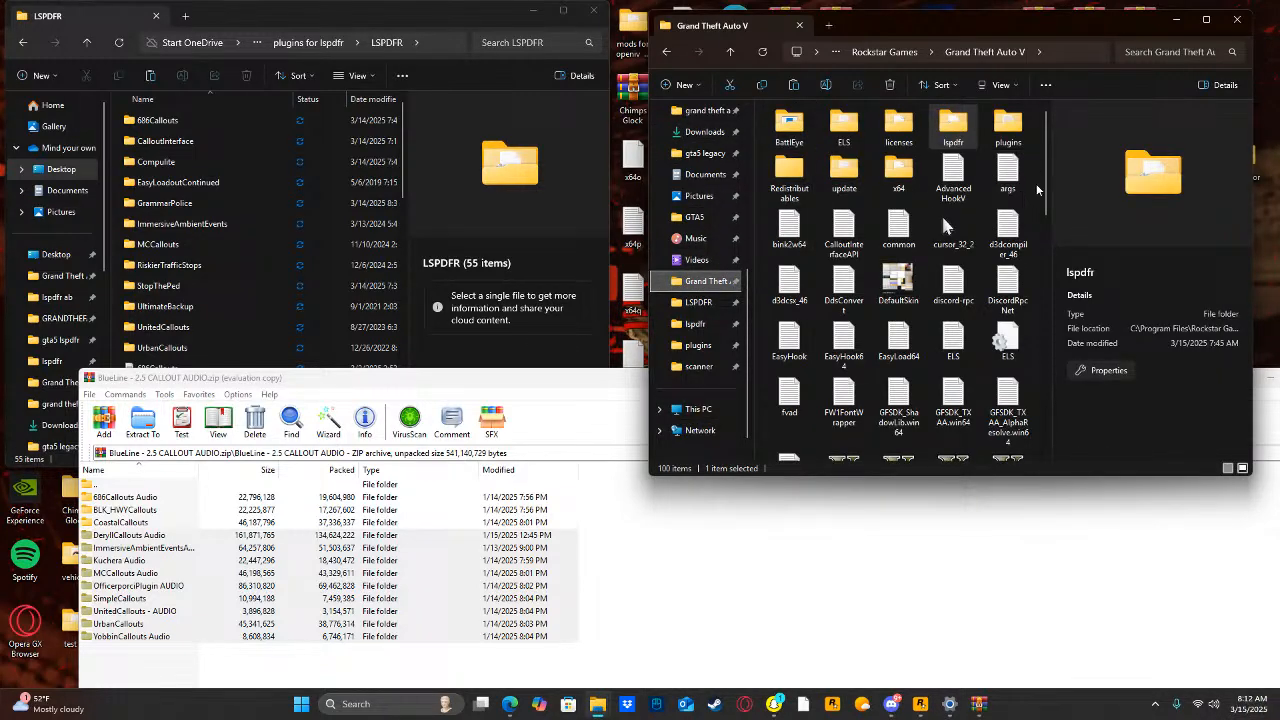
{"action": "left_click", "coordinate": [1037, 228]}
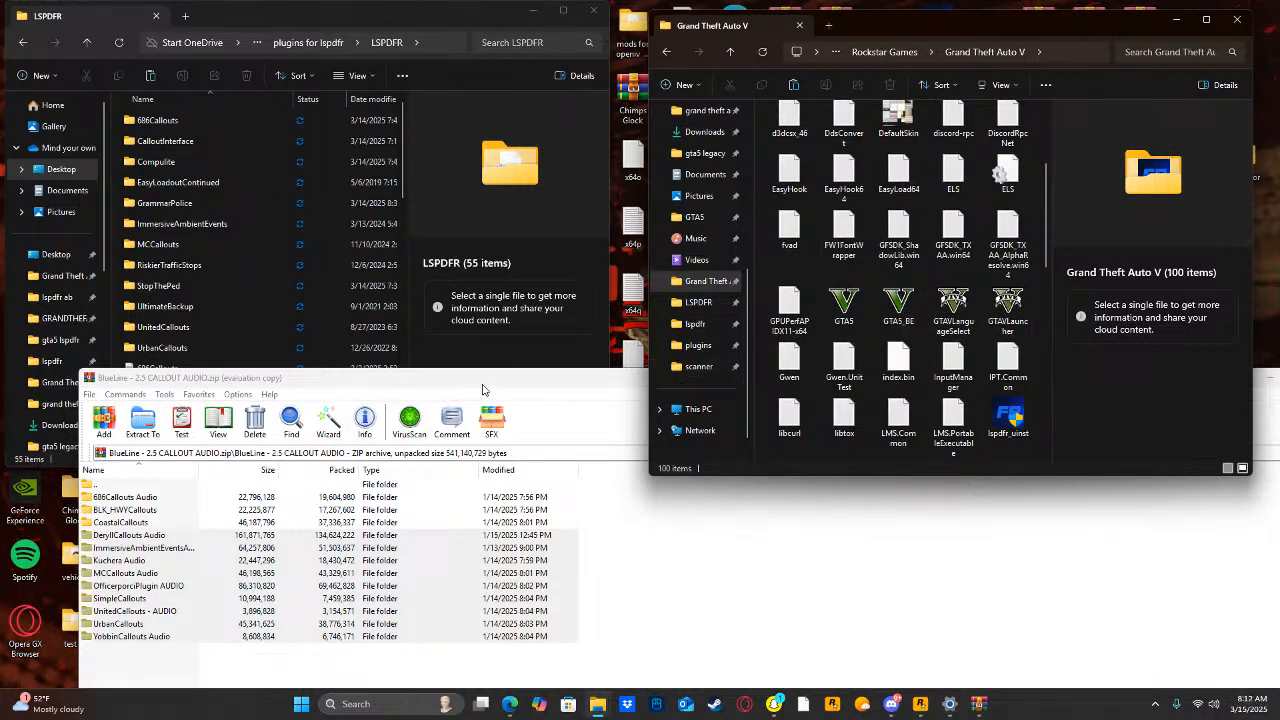
{"action": "left_click_drag", "start_coordinate": [483, 385], "coordinate": [709, 403]}
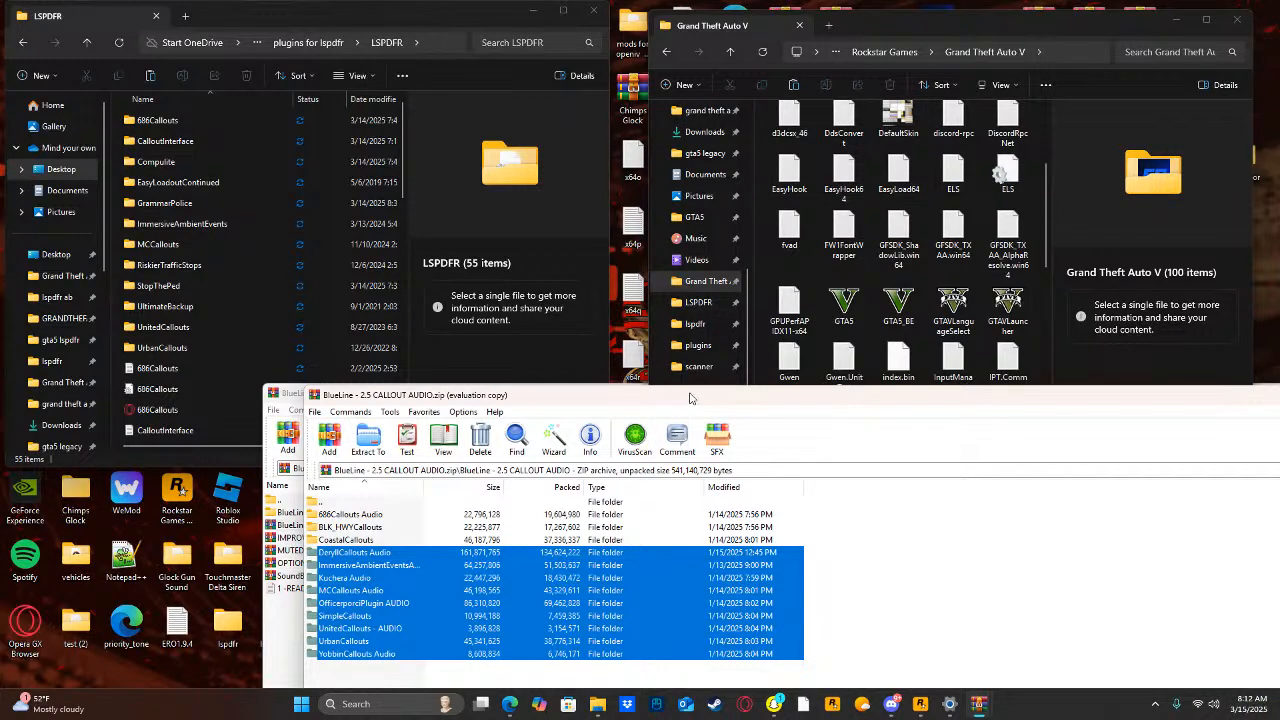
{"action": "left_click_drag", "start_coordinate": [692, 398], "coordinate": [384, 429]}
{"action": "left_click", "coordinate": [1248, 428]}
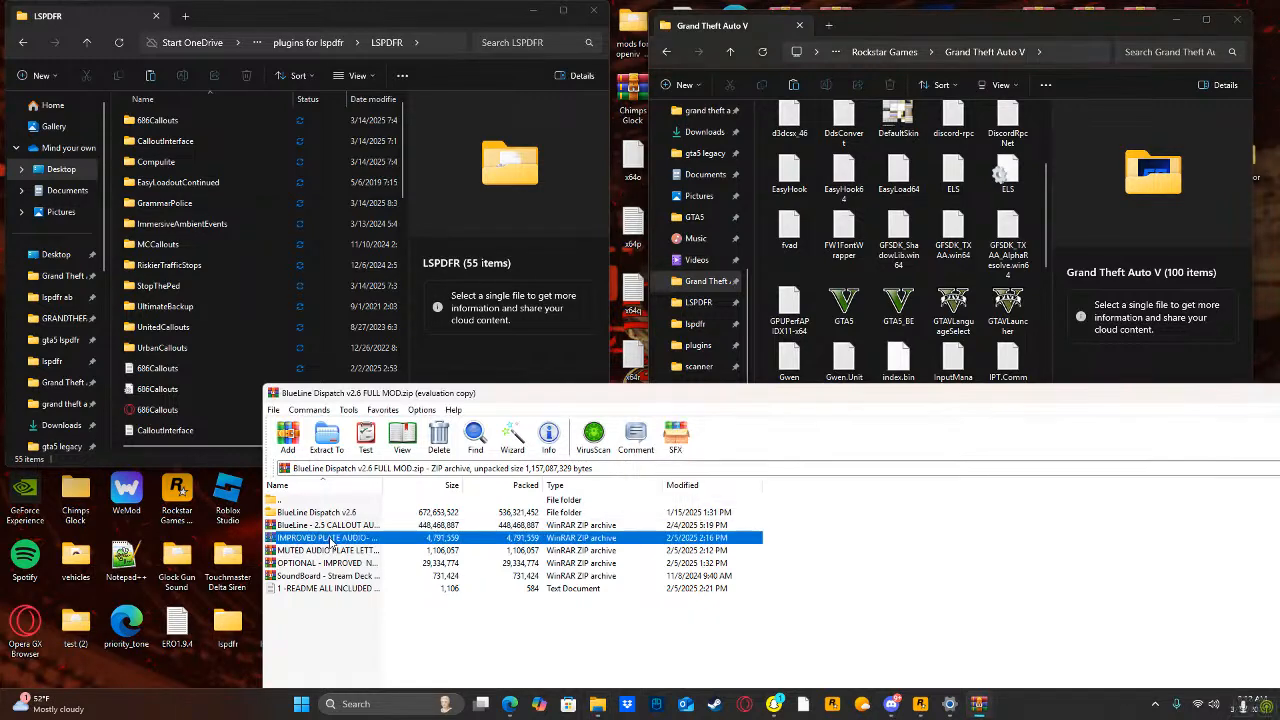
Extract the lspdfr and plugins folders from the nested IMPROVED PLATE AUDIO archive into the Grand Theft Auto V folder, replacing existing files, and close that archive.
{"action": "double_click", "coordinate": [330, 539]}
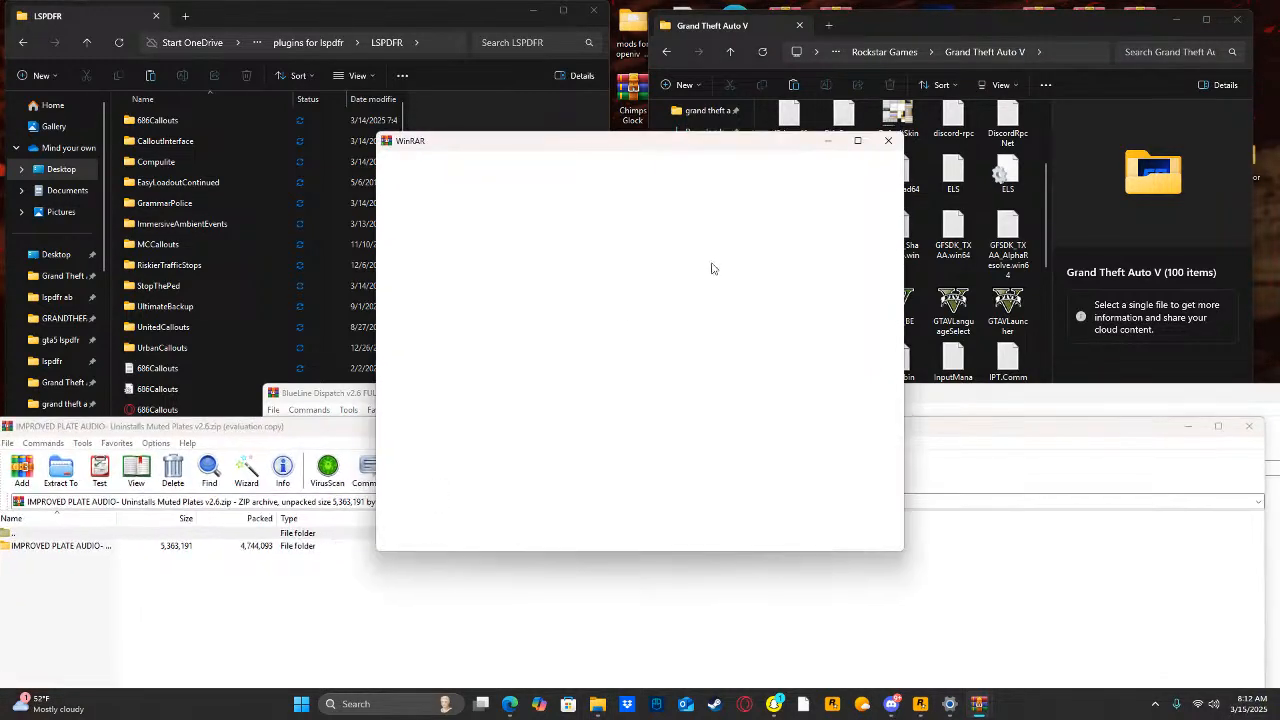
{"action": "left_click", "coordinate": [888, 140]}
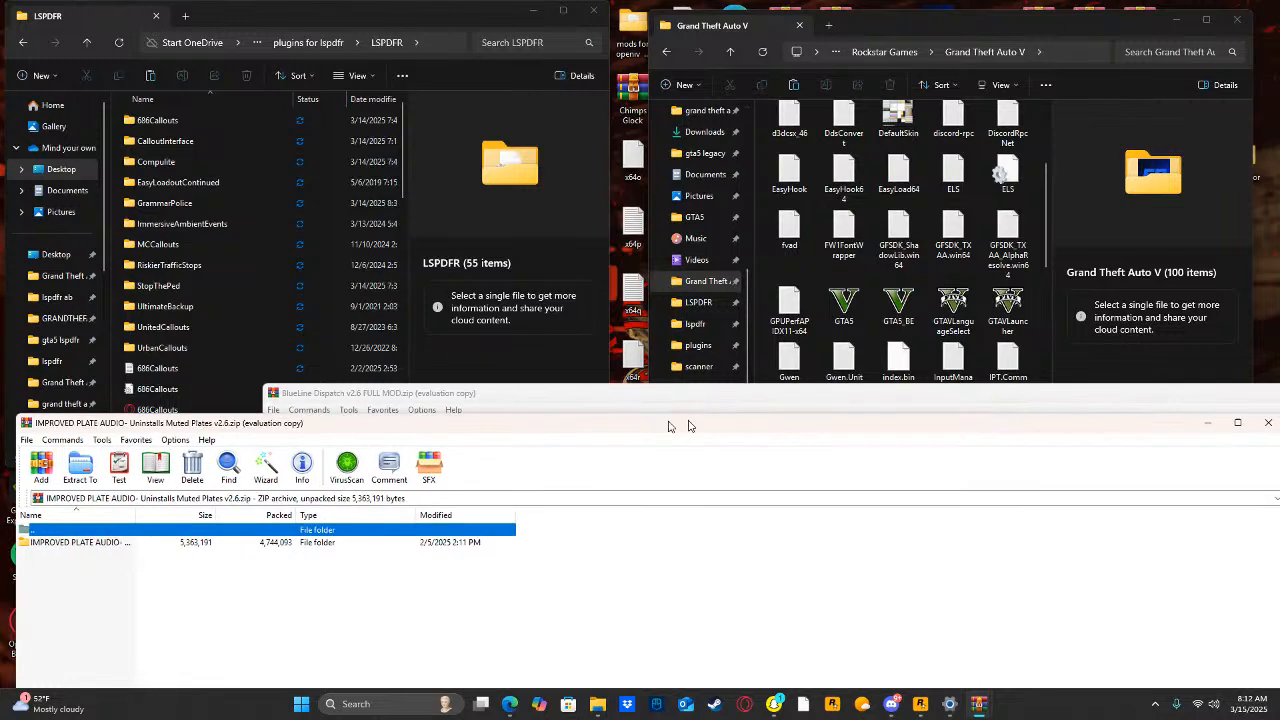
{"action": "double_click", "coordinate": [358, 512]}
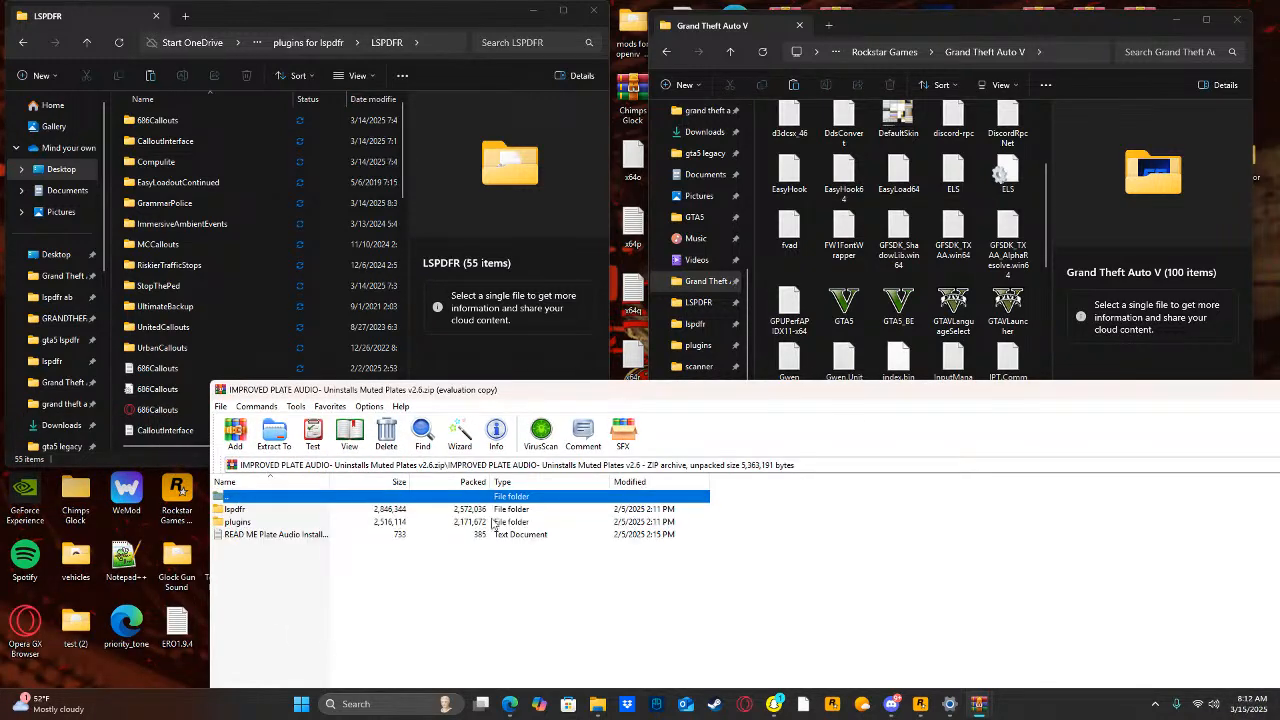
{"action": "left_click_drag", "start_coordinate": [730, 509], "coordinate": [715, 523]}
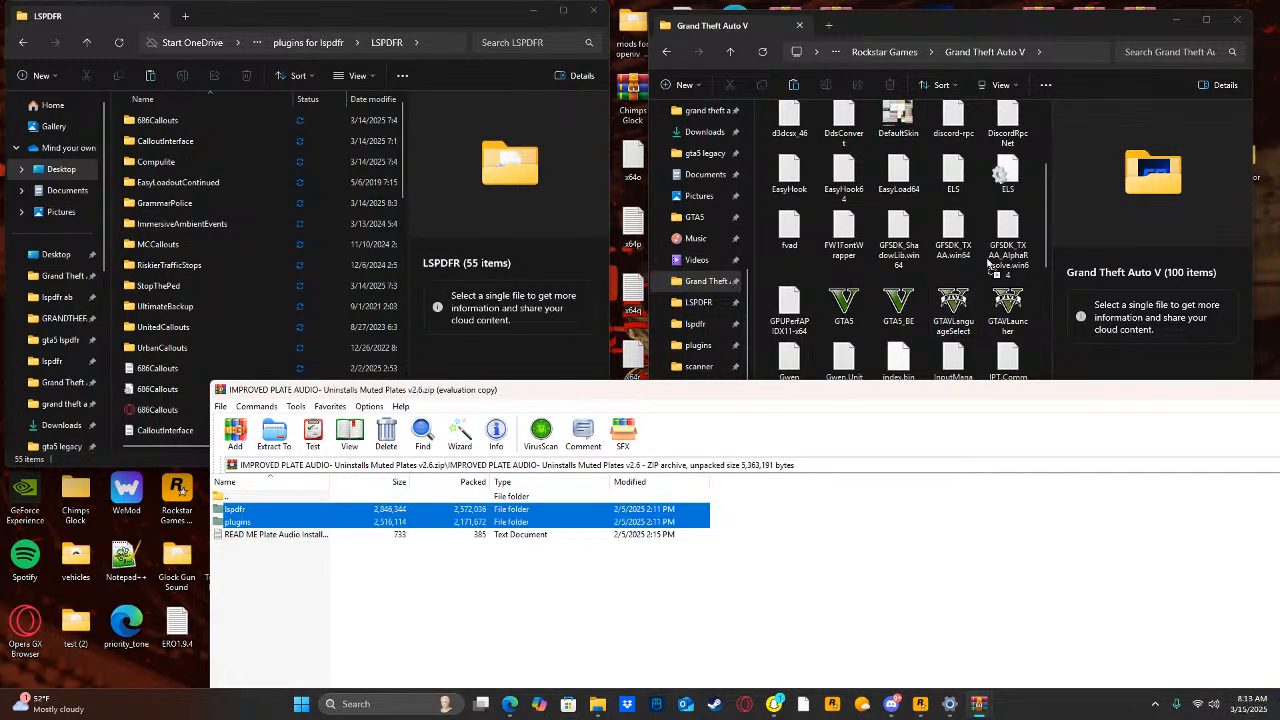
{"action": "left_click_drag", "start_coordinate": [1033, 215], "coordinate": [1031, 216]}
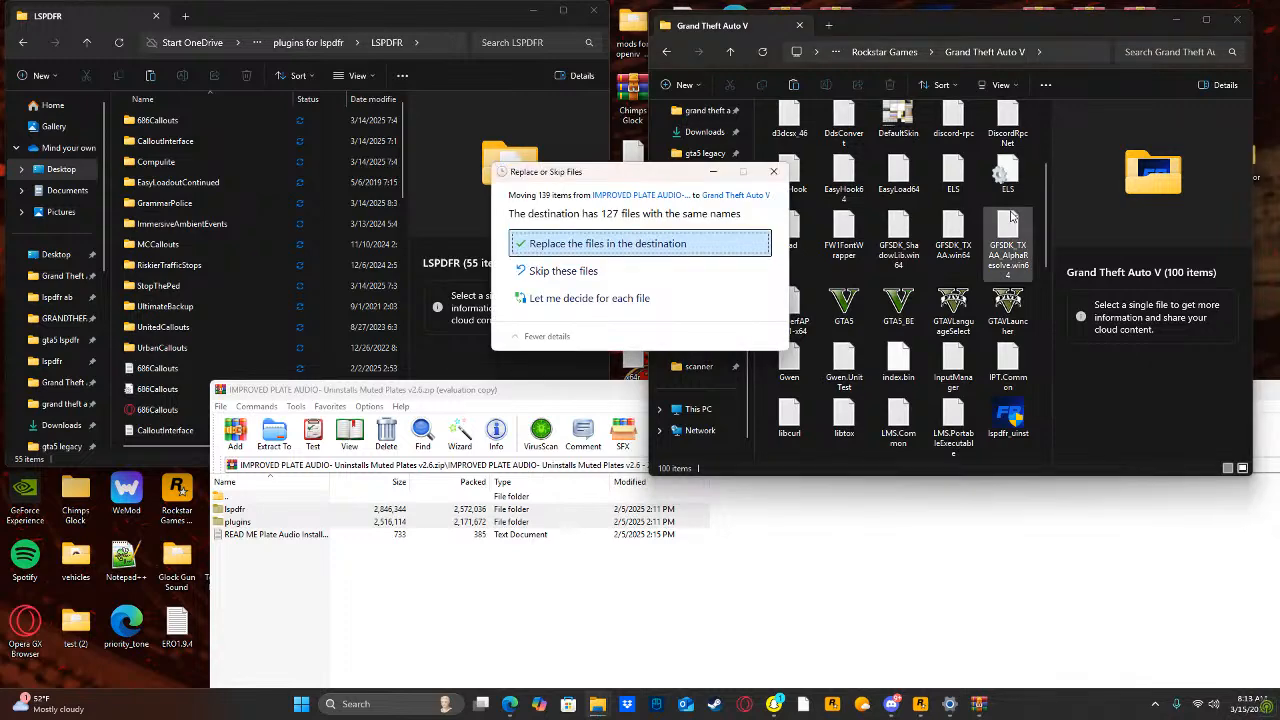
{"action": "left_click", "coordinate": [694, 243]}
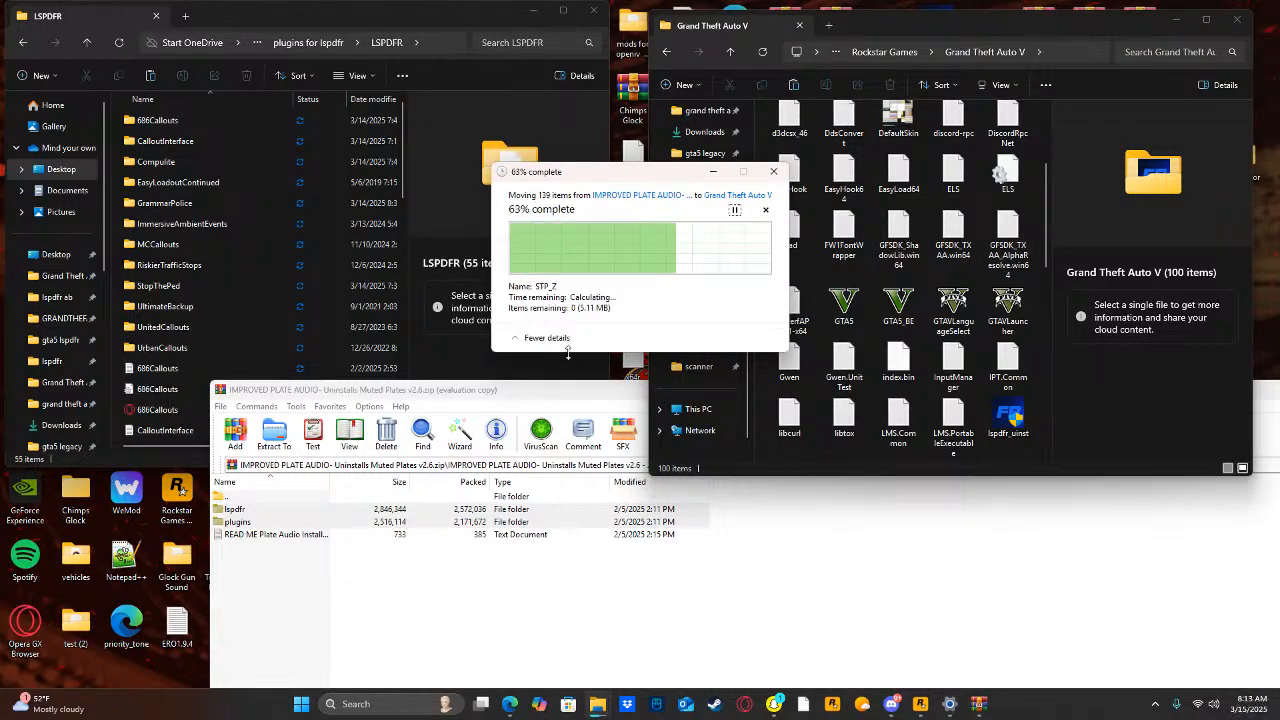
{"action": "left_click_drag", "start_coordinate": [534, 394], "coordinate": [186, 471]}
{"action": "left_click", "coordinate": [1110, 468]}
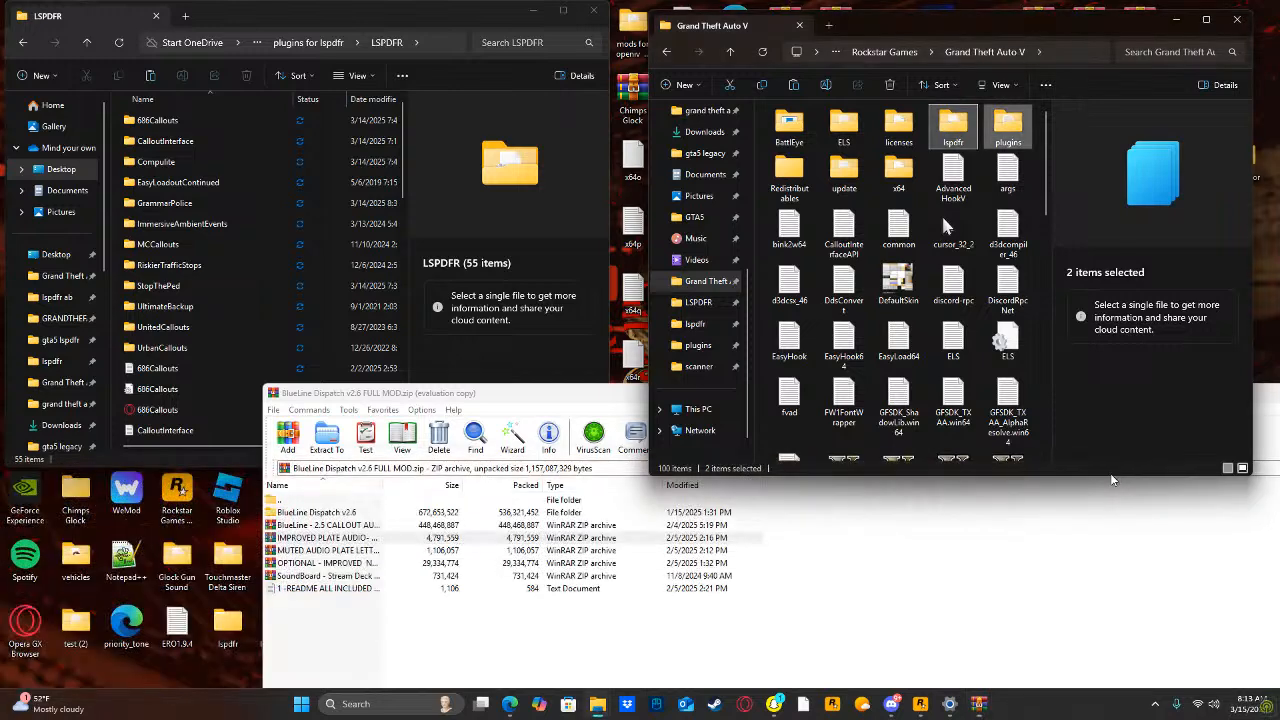
Close the BlueLine Dispatch v2.6 FULL MOD archive and minimize the LSPDFR plugins folder window after looking through its files.
{"action": "left_click", "coordinate": [988, 548]}
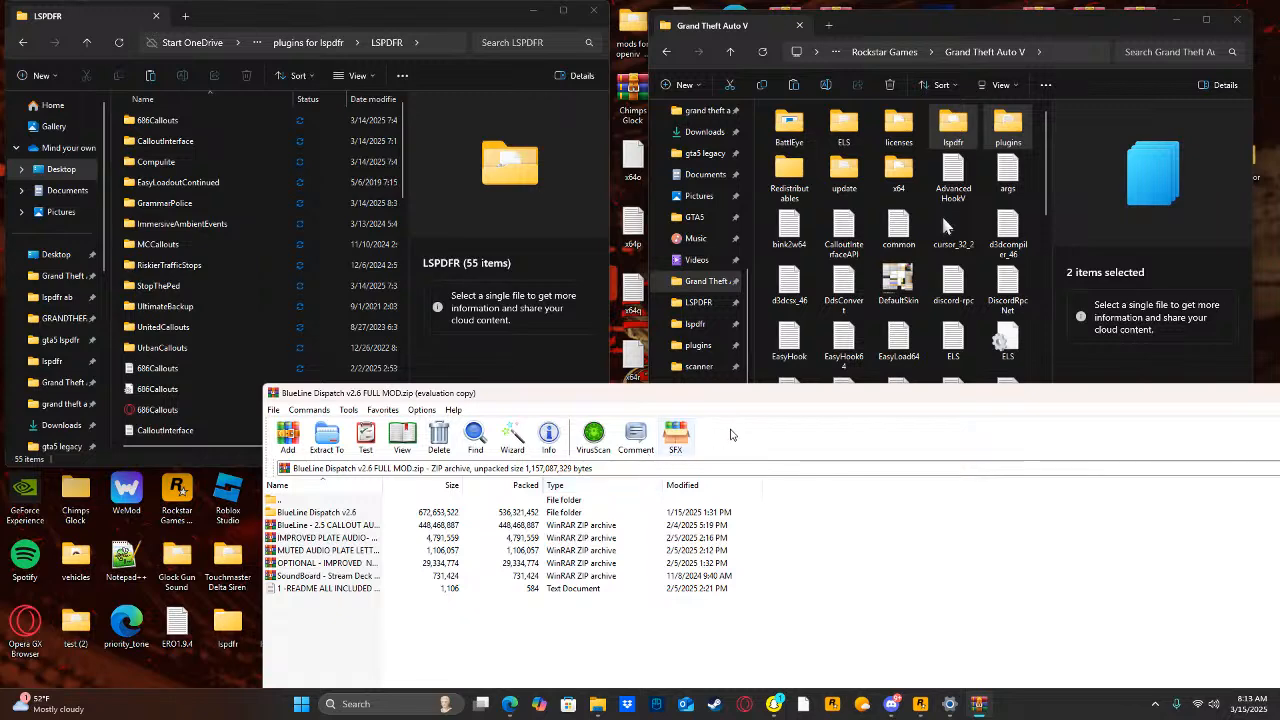
{"action": "left_click_drag", "start_coordinate": [722, 401], "coordinate": [411, 433]}
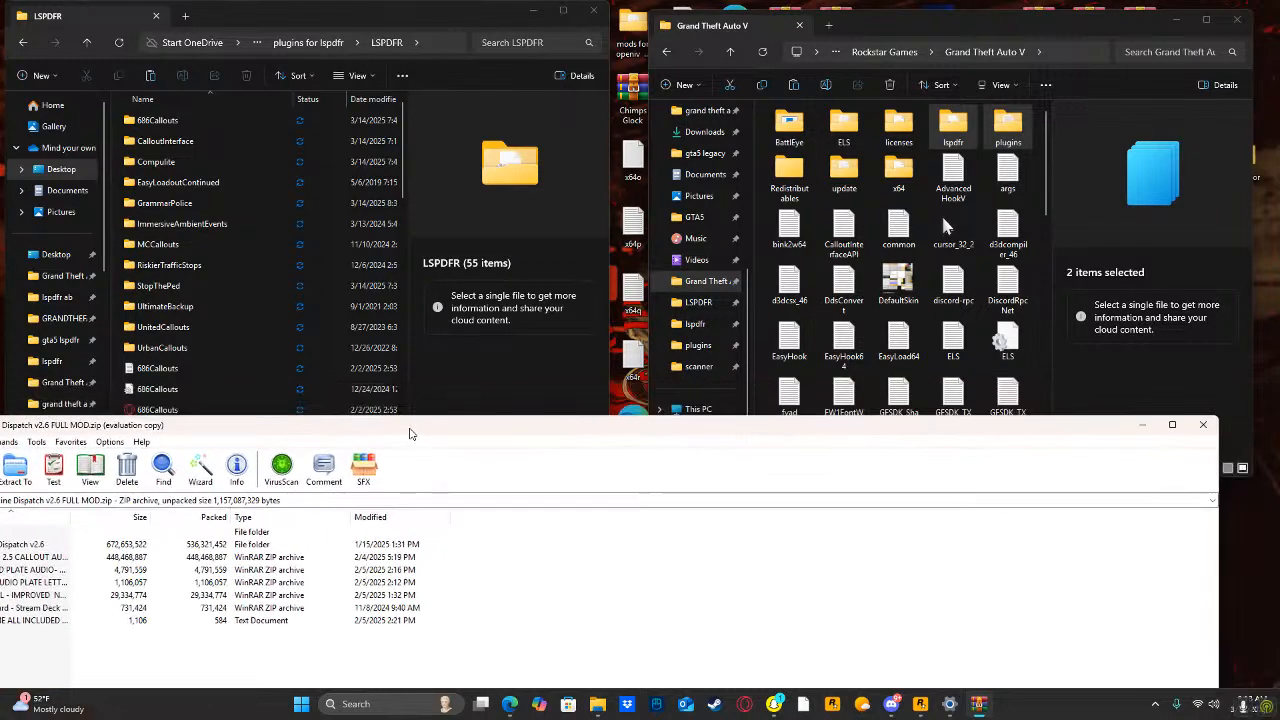
{"action": "left_click", "coordinate": [1199, 428]}
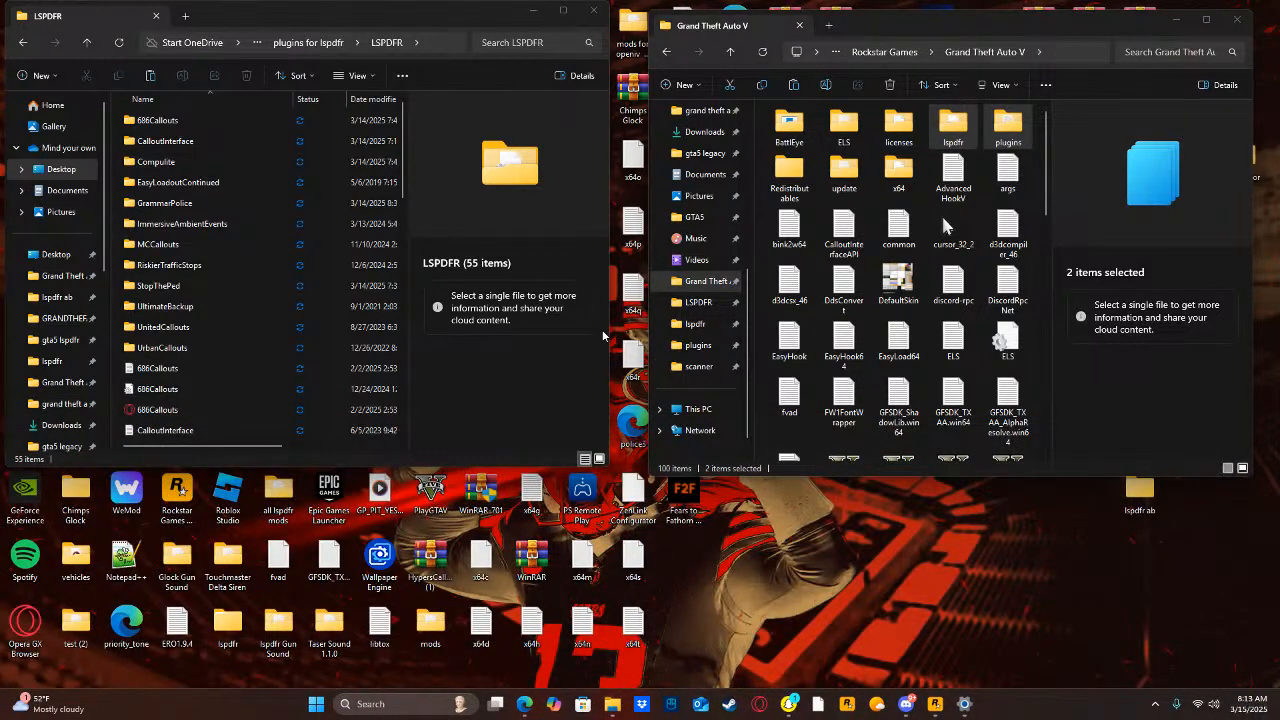
{"action": "scroll", "coordinate": [170, 295], "scroll_direction": "down", "scroll_amount": 1}
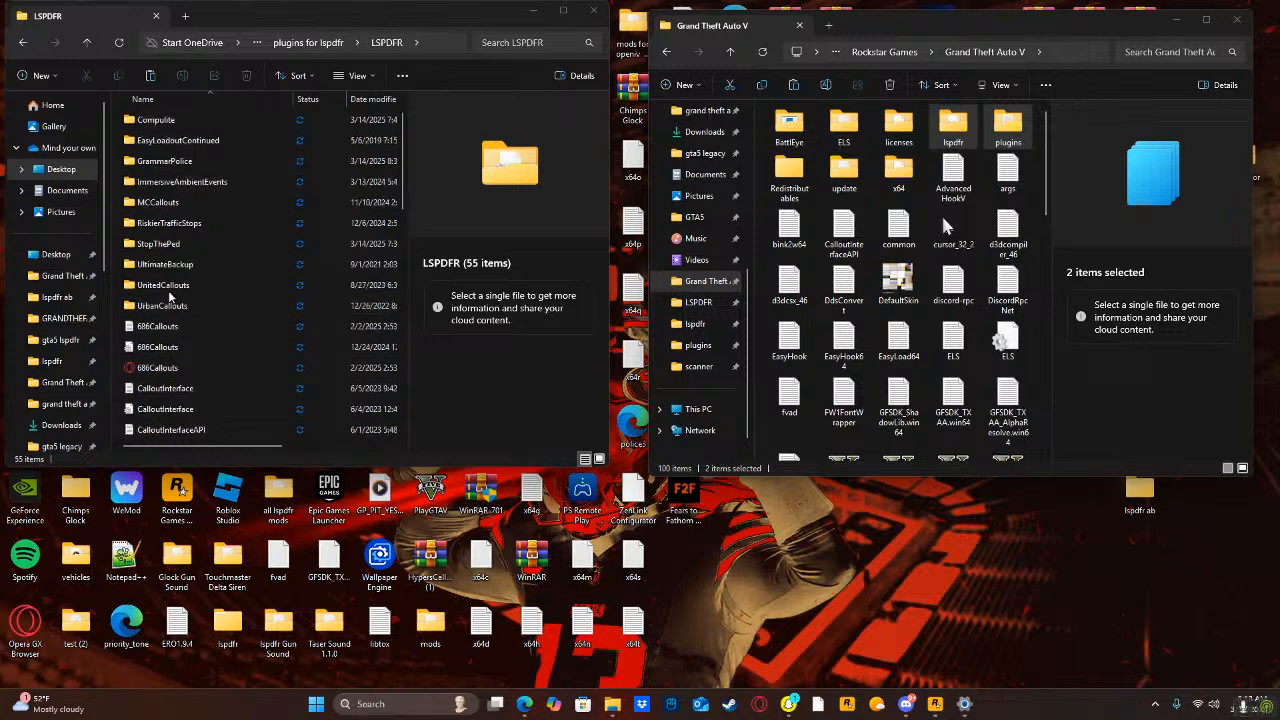
{"action": "scroll", "coordinate": [170, 298], "scroll_direction": "down", "scroll_amount": 12}
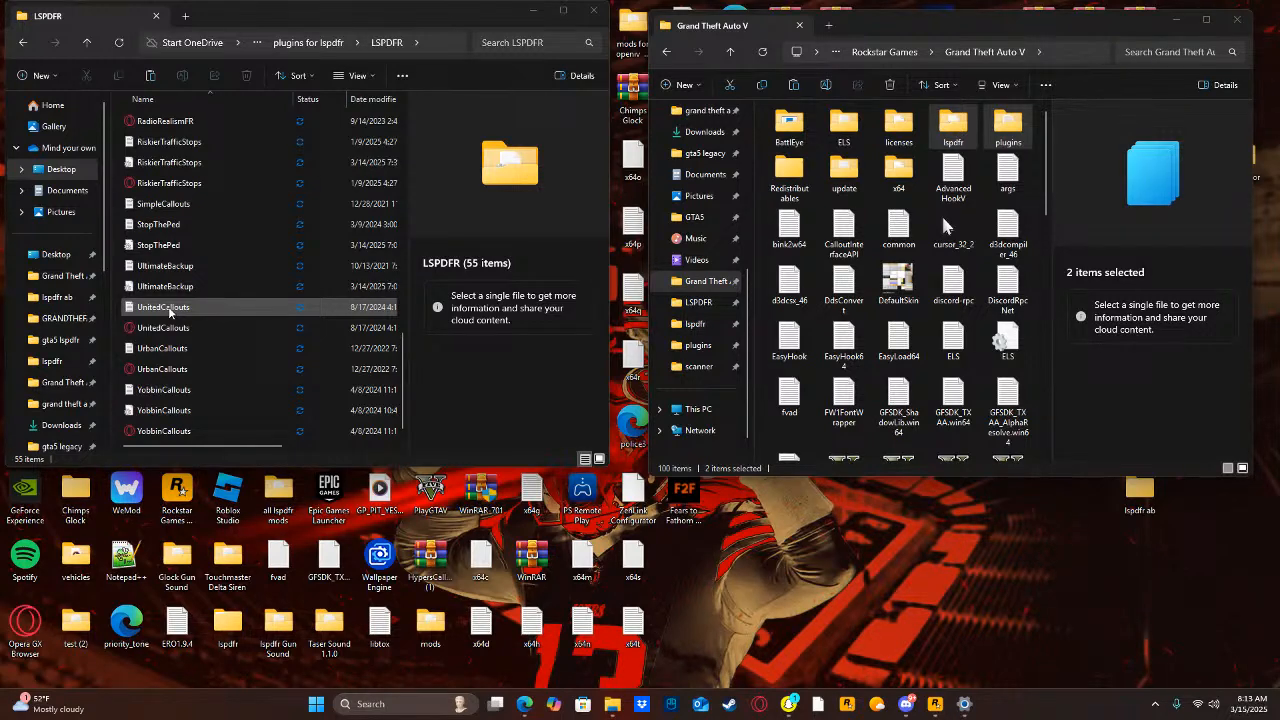
{"action": "left_click", "coordinate": [533, 11]}
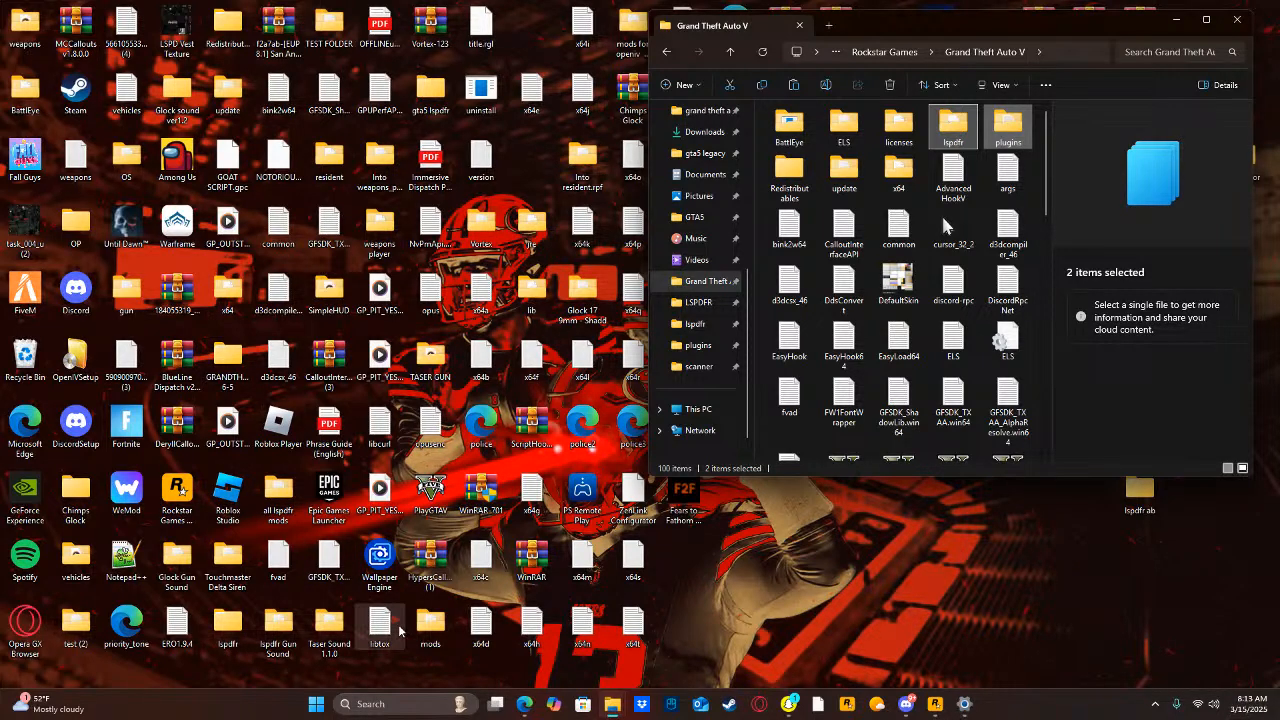
Search the web for "open iv download pc" and close the browser.
{"action": "left_click", "coordinate": [405, 712]}
{"action": "type", "text": "openIV"}
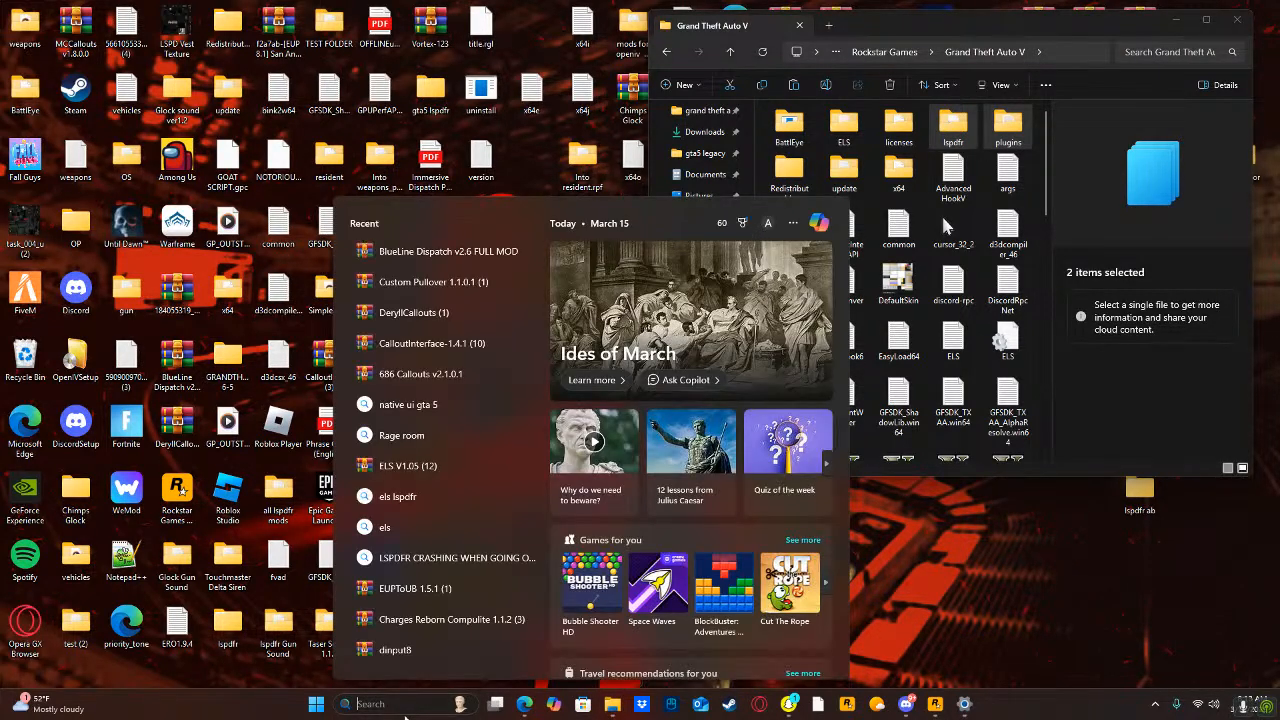
{"action": "key", "text": "BackSpace"}
{"action": "key", "text": "BackSpace"}
{"action": "type", "text": "iv download pc"}
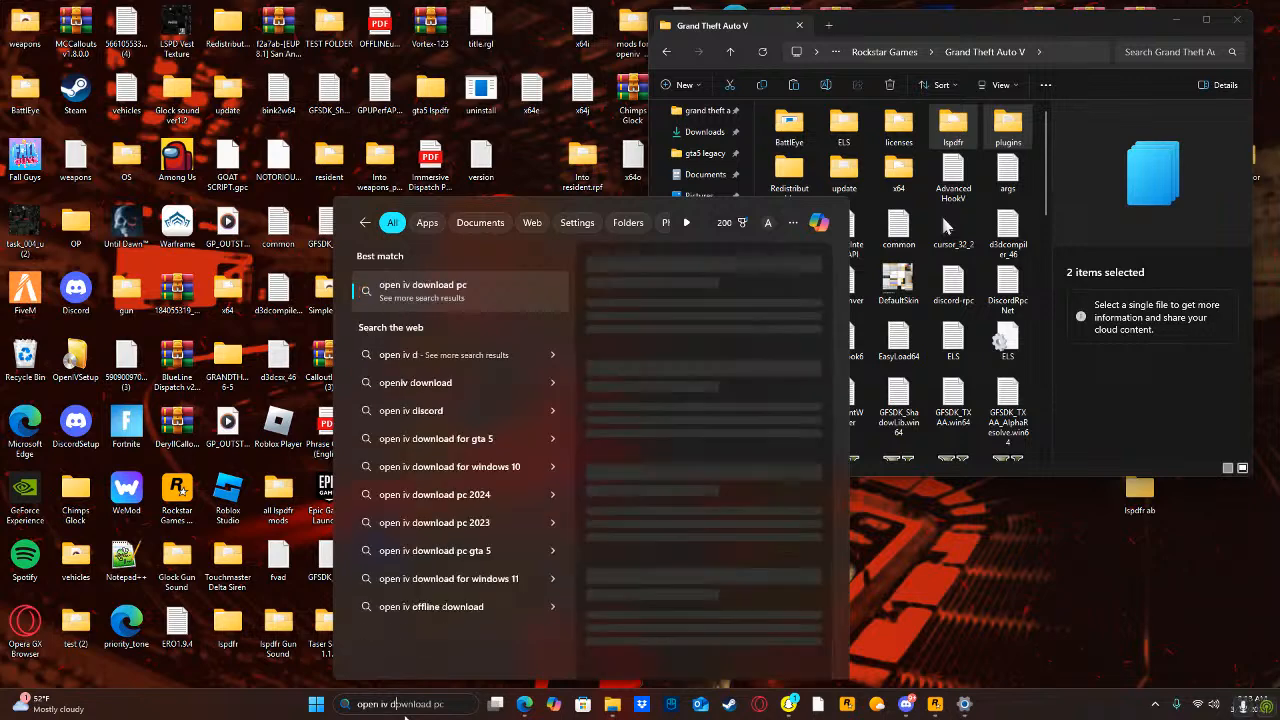
{"action": "key", "text": "Return"}
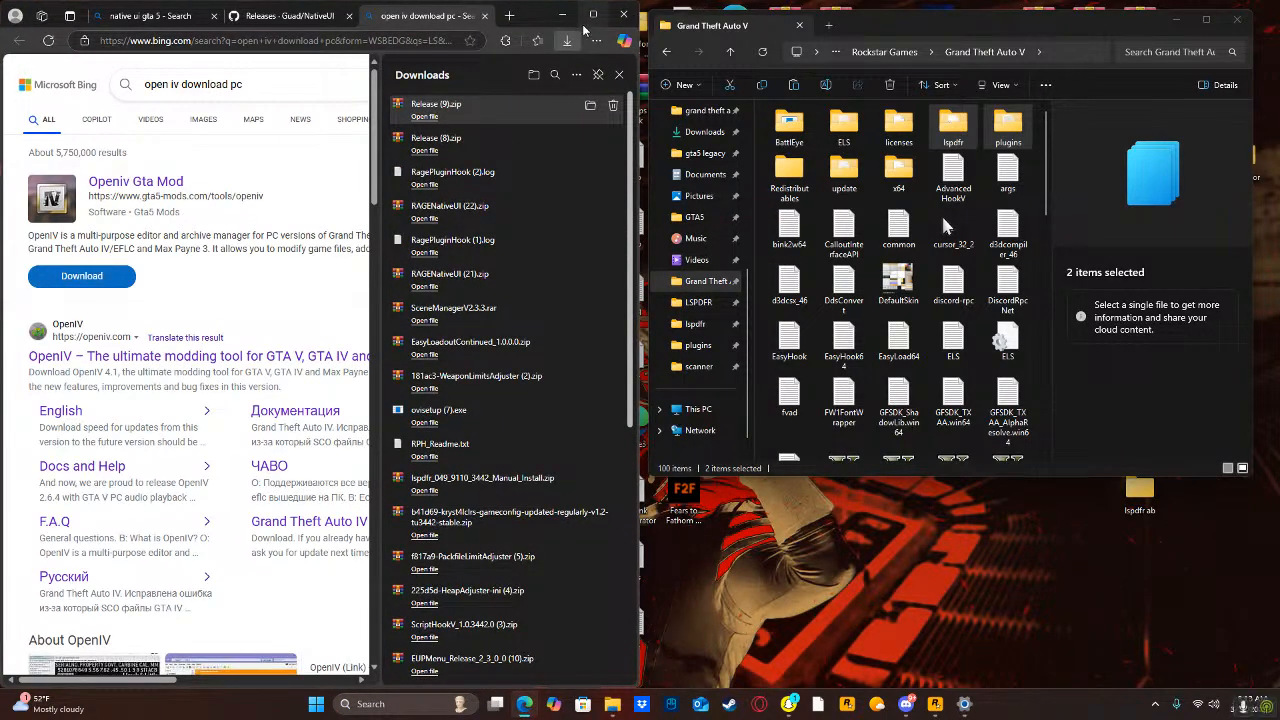
{"action": "left_click", "coordinate": [620, 14]}
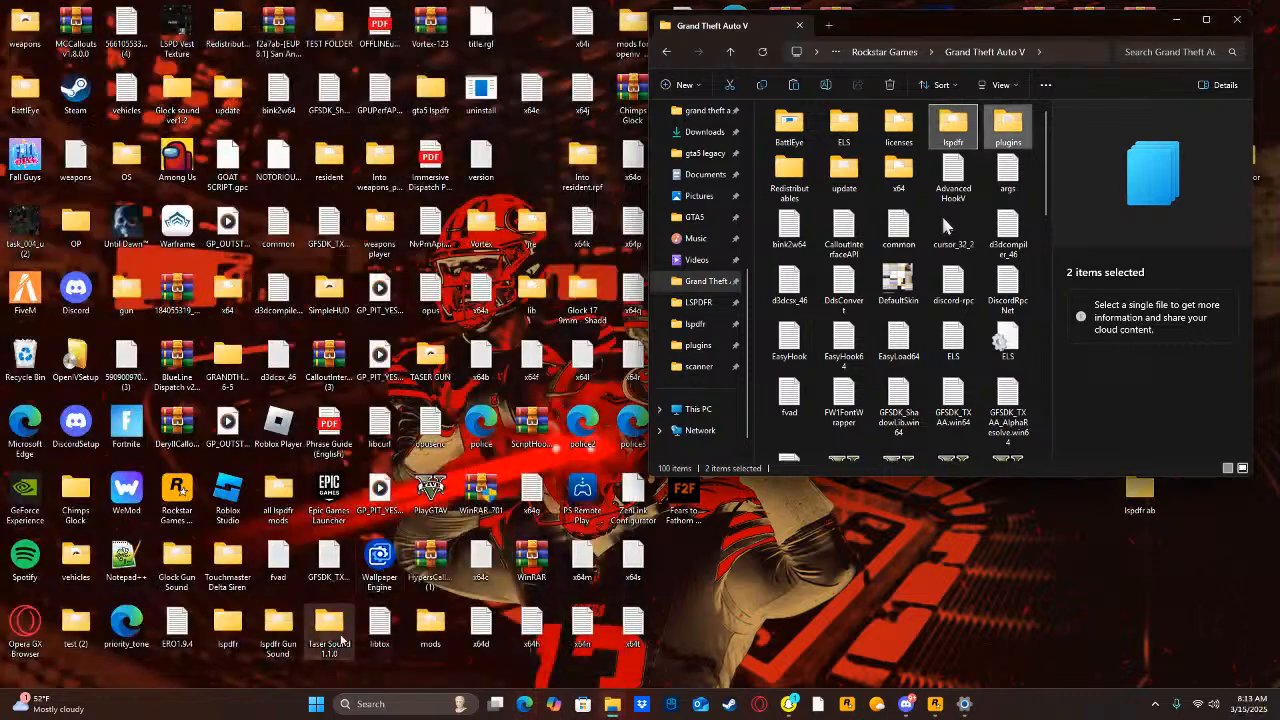
Launch the installed OpenIV application and choose the Windows version of Grand Theft Auto V.
{"action": "left_click", "coordinate": [360, 700]}
{"action": "type", "text": "open"}
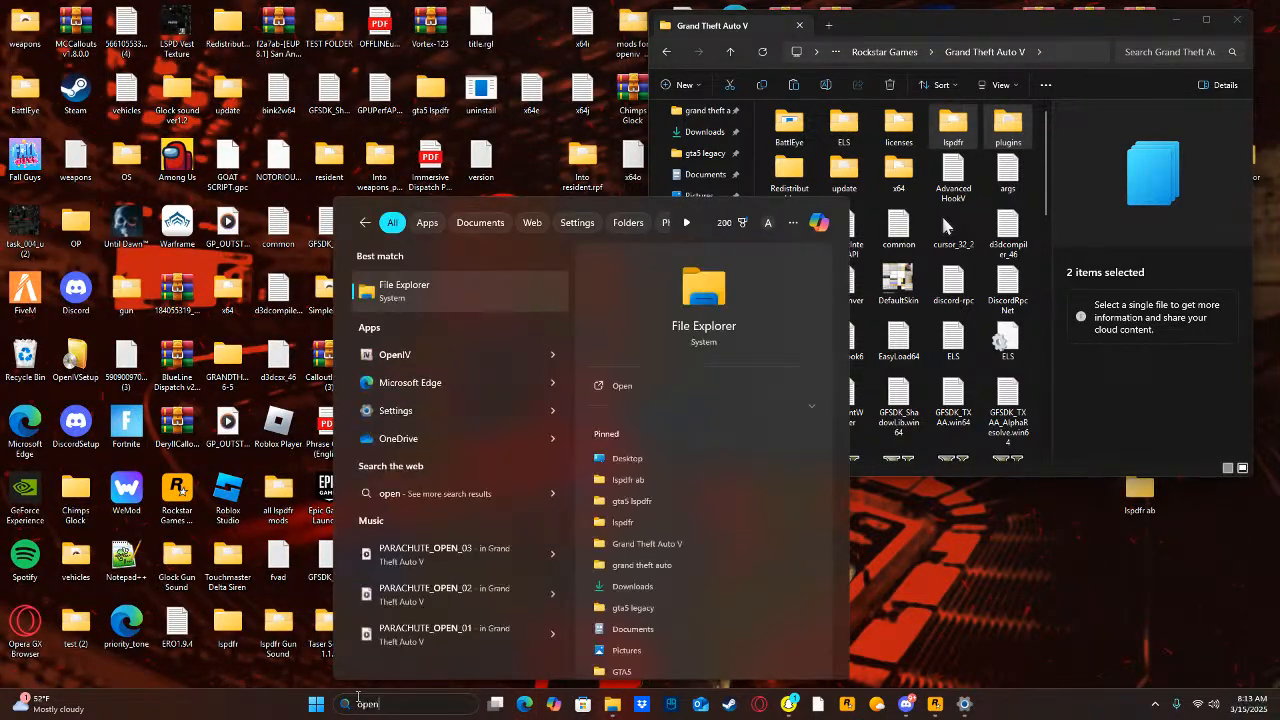
{"action": "left_click", "coordinate": [482, 361]}
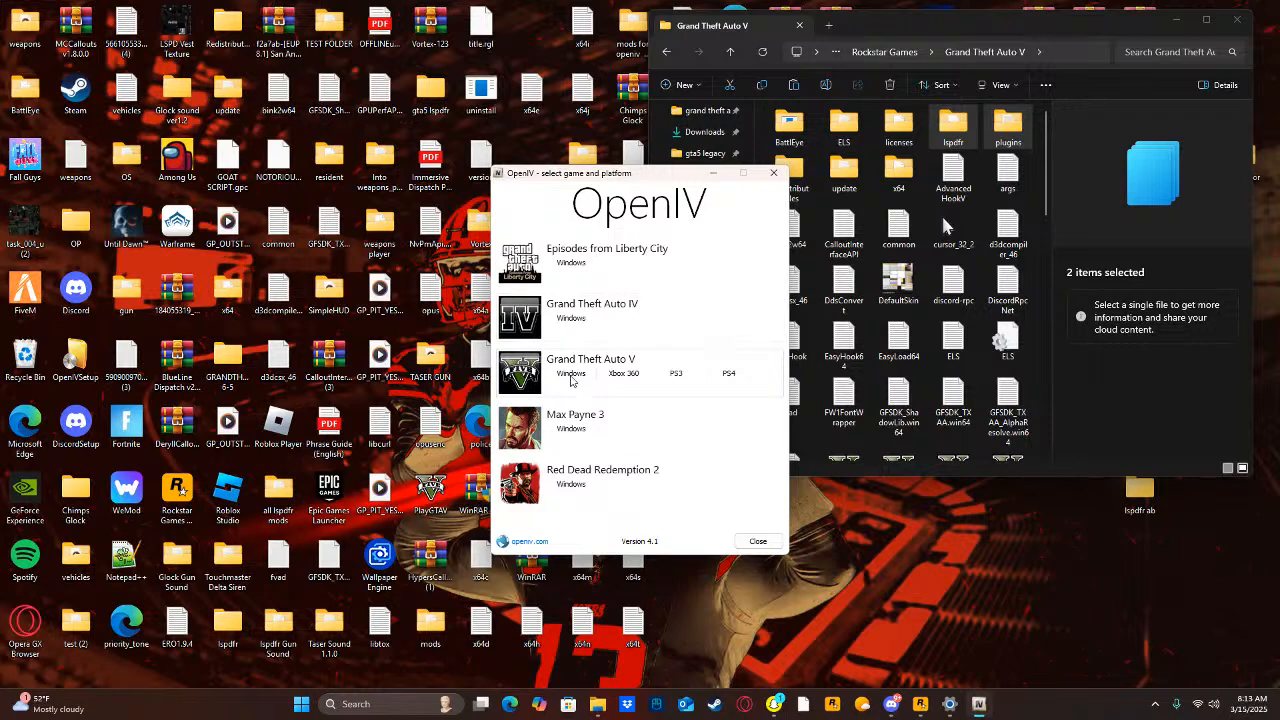
{"action": "left_click", "coordinate": [571, 373]}
Set OpenIV's game folder to C:\Program Files\Rockstar Games\Grand Theft Auto V.
{"action": "left_click", "coordinate": [722, 380]}
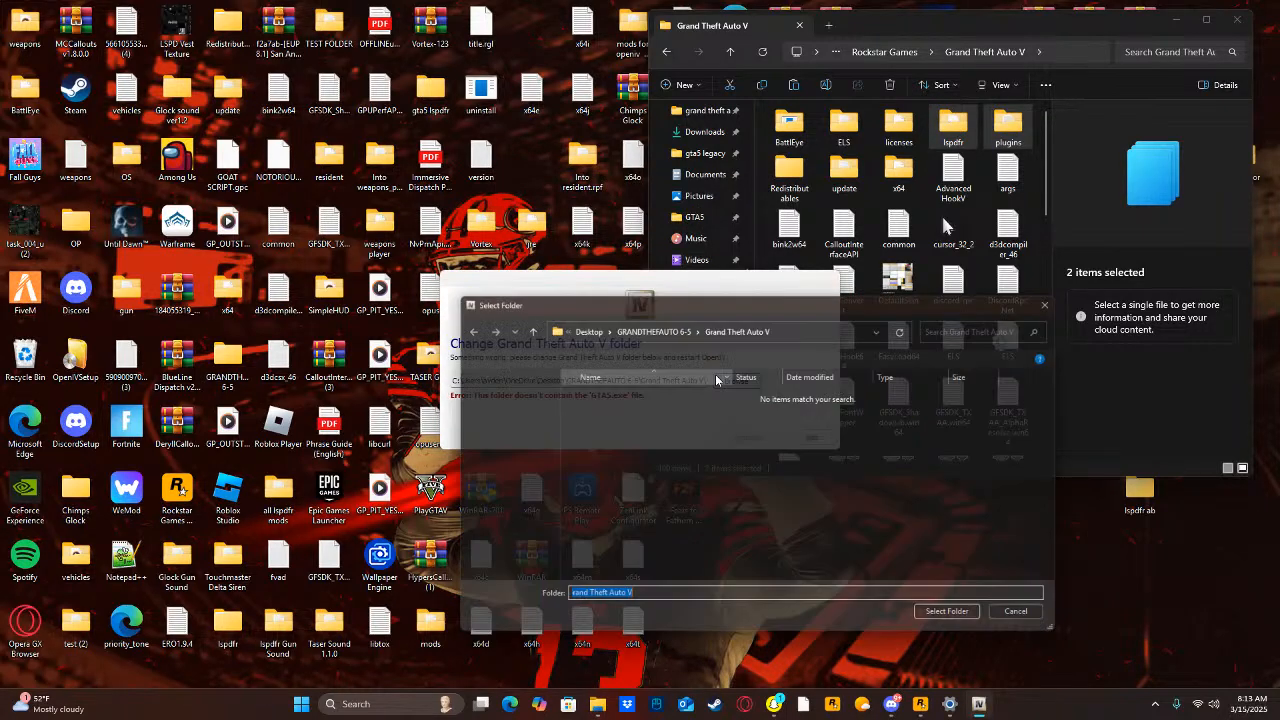
{"action": "scroll", "coordinate": [522, 570], "scroll_direction": "down", "scroll_amount": 2}
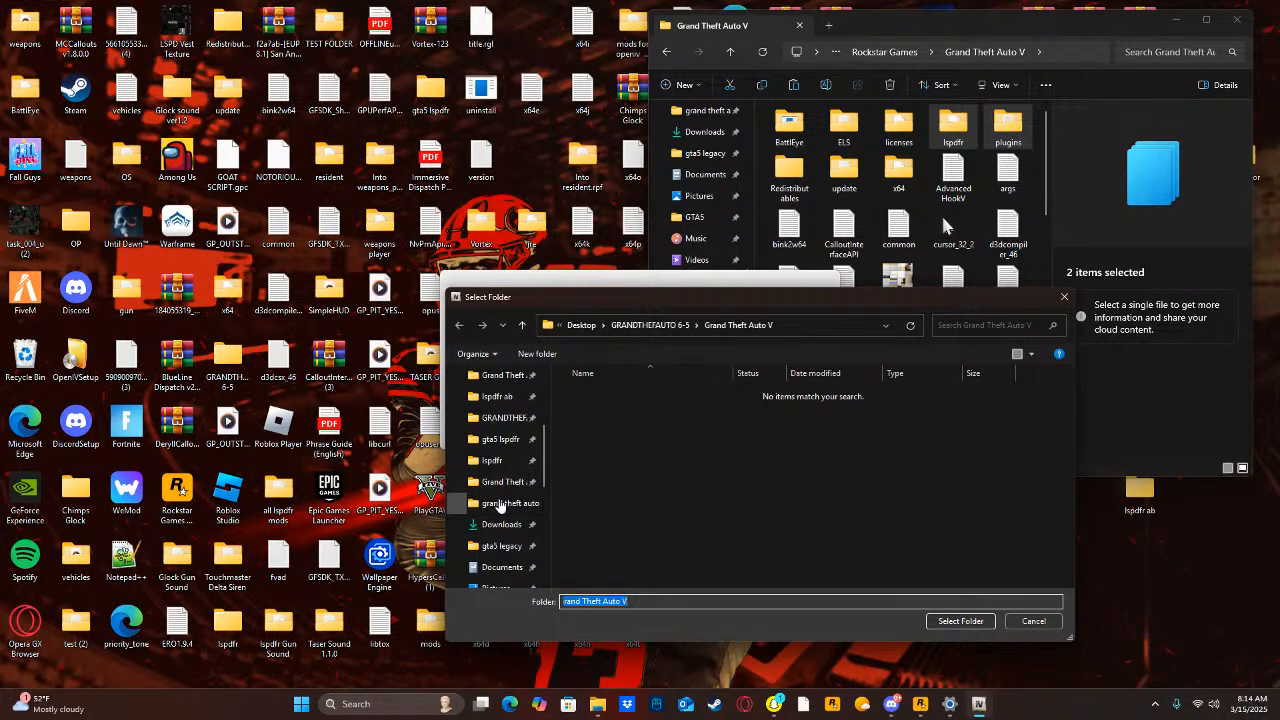
{"action": "left_click", "coordinate": [500, 482]}
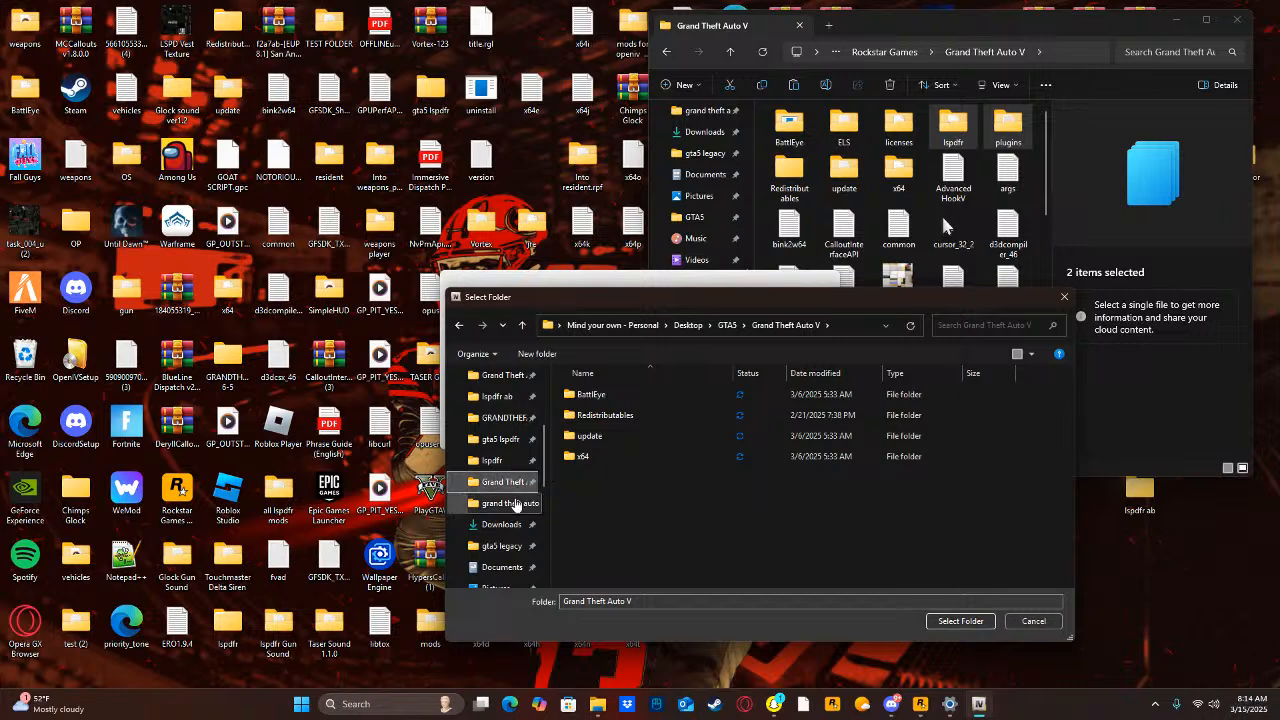
{"action": "left_click", "coordinate": [512, 503]}
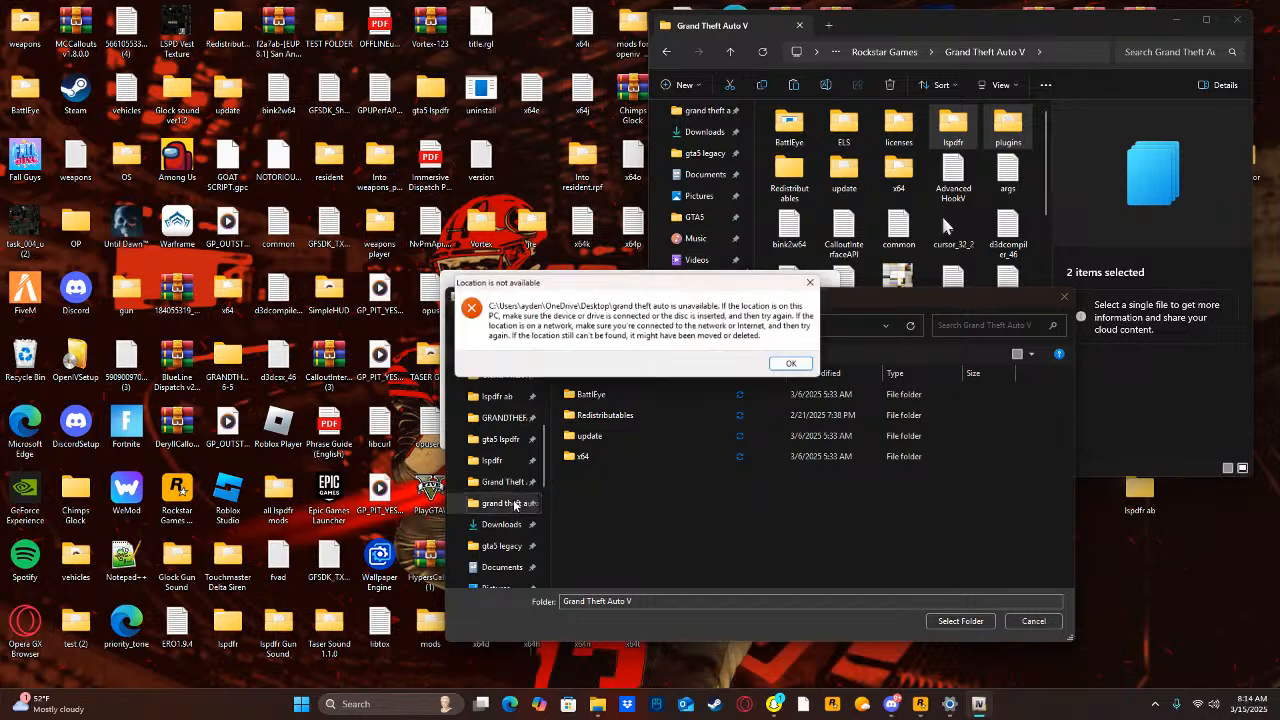
{"action": "left_click", "coordinate": [794, 364]}
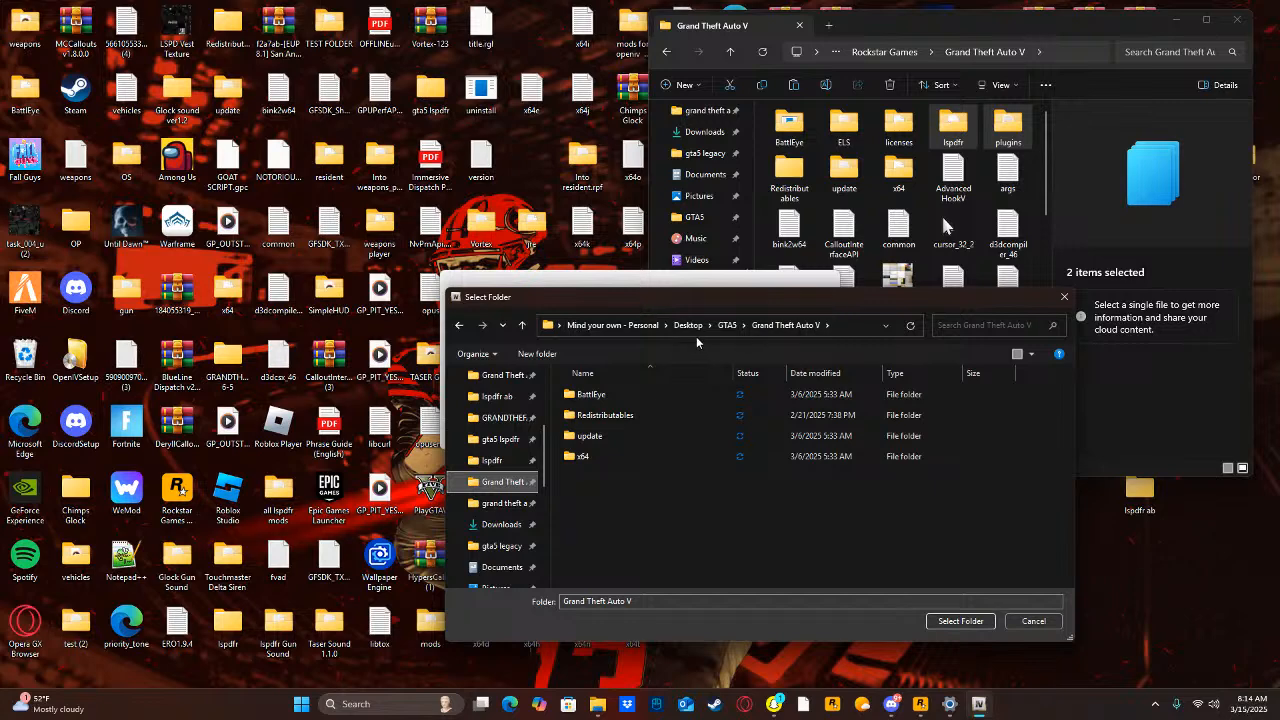
{"action": "scroll", "coordinate": [490, 500], "scroll_direction": "down", "scroll_amount": 2}
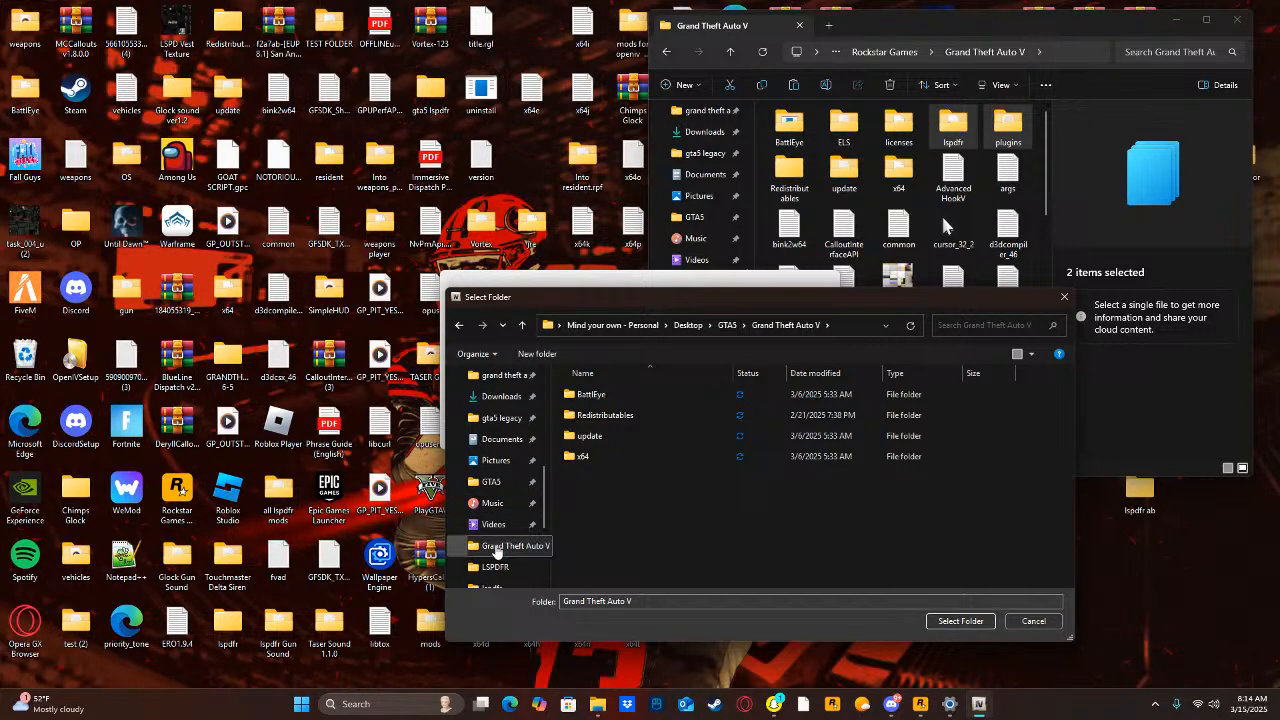
{"action": "left_click", "coordinate": [496, 546]}
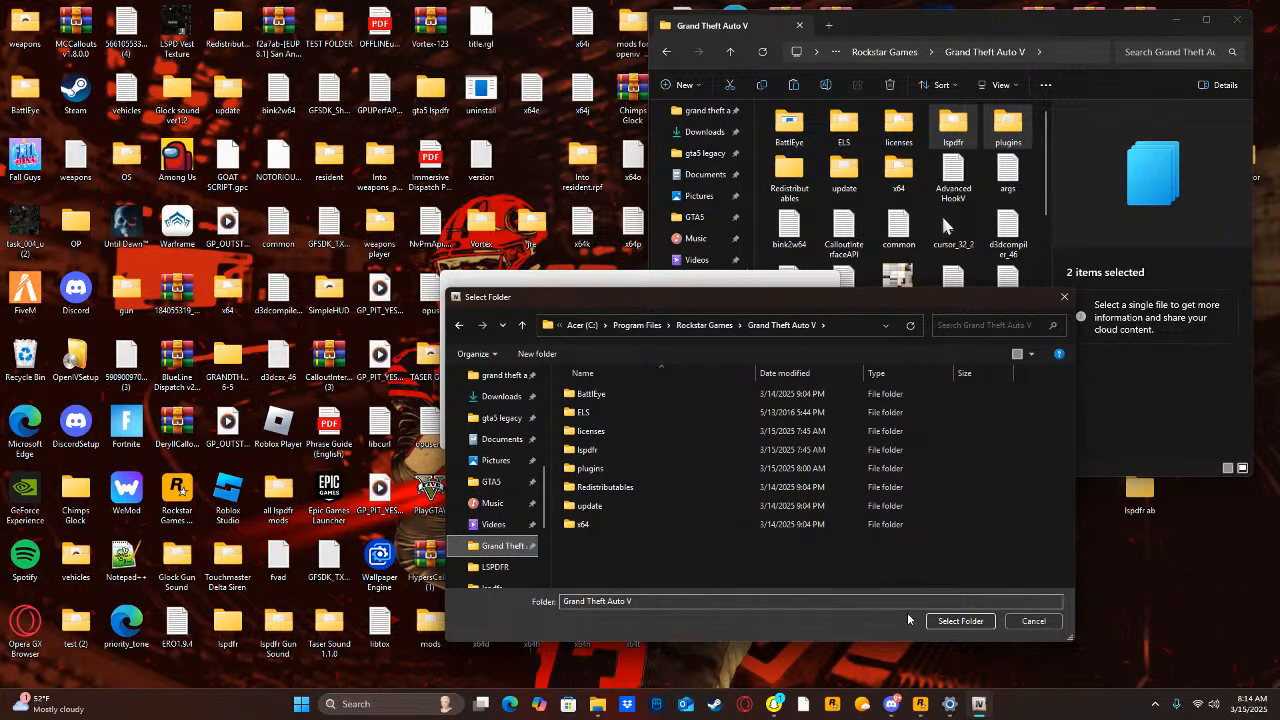
{"action": "left_click", "coordinate": [960, 621]}
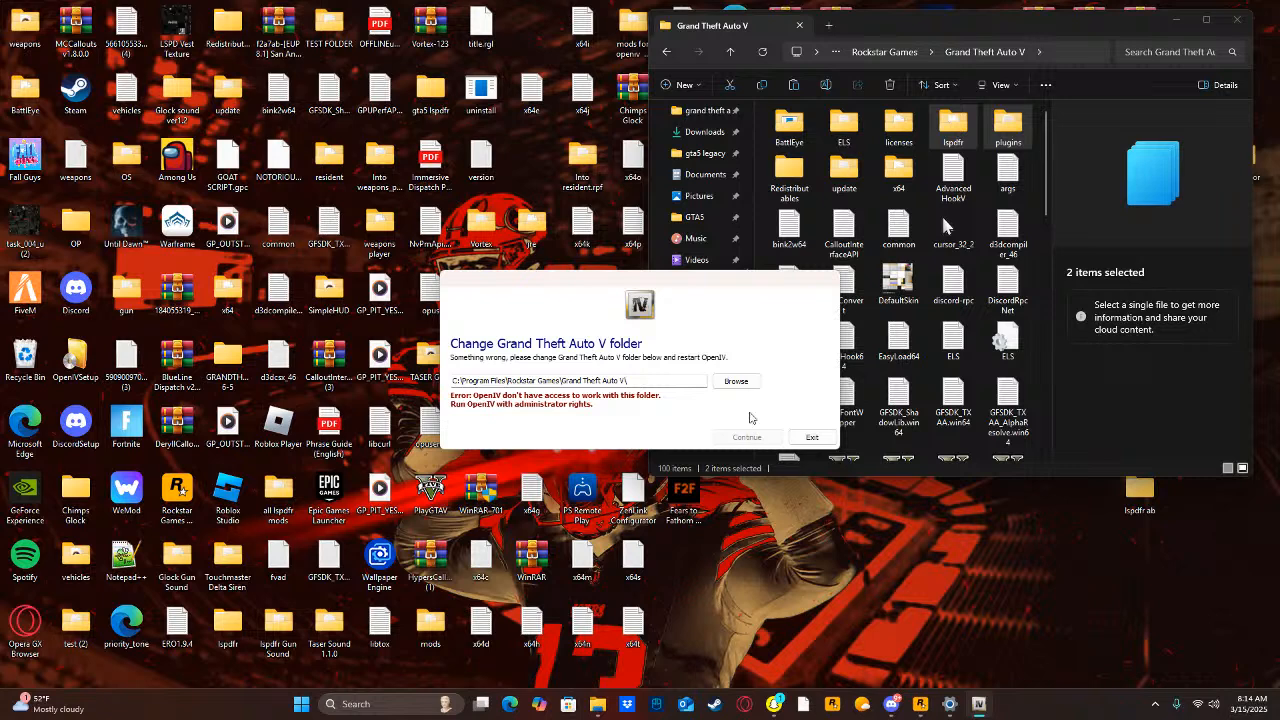
Exit OpenIV, restart it with administrator rights and load Grand Theft Auto V for Windows.
{"action": "left_click", "coordinate": [812, 437]}
{"action": "left_click", "coordinate": [385, 704]}
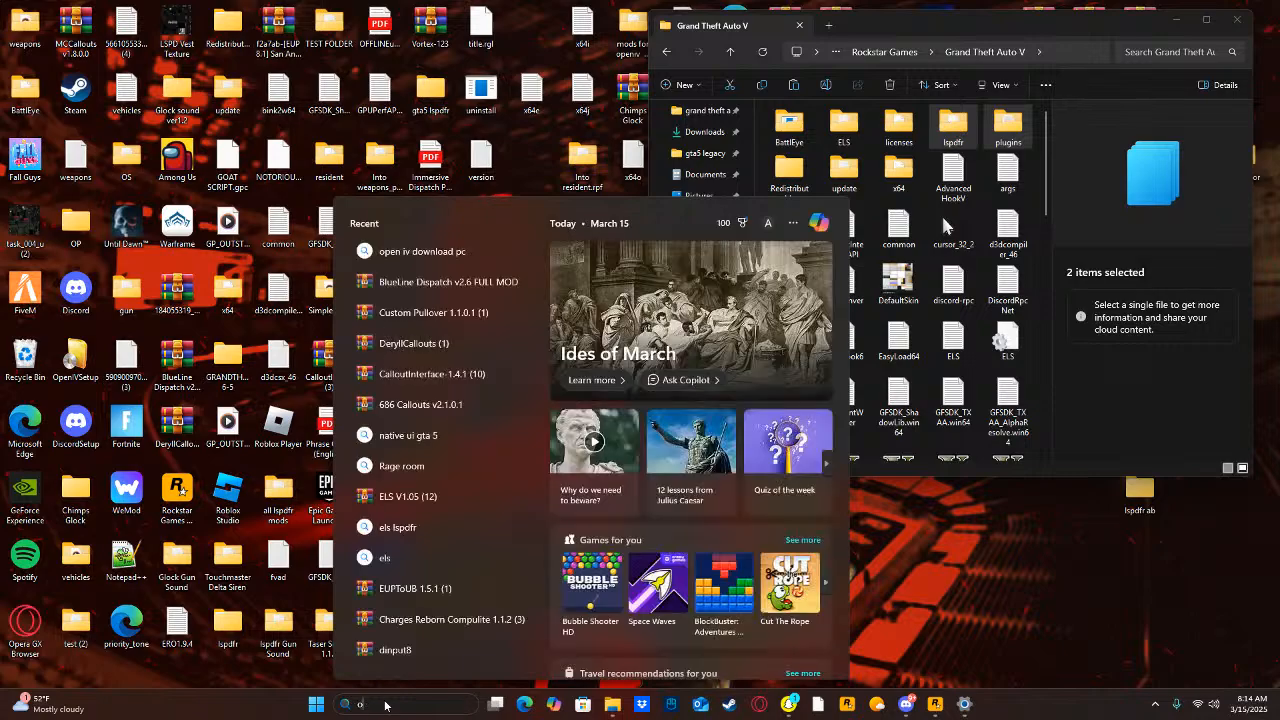
{"action": "type", "text": "op"}
{"action": "left_click", "coordinate": [617, 412]}
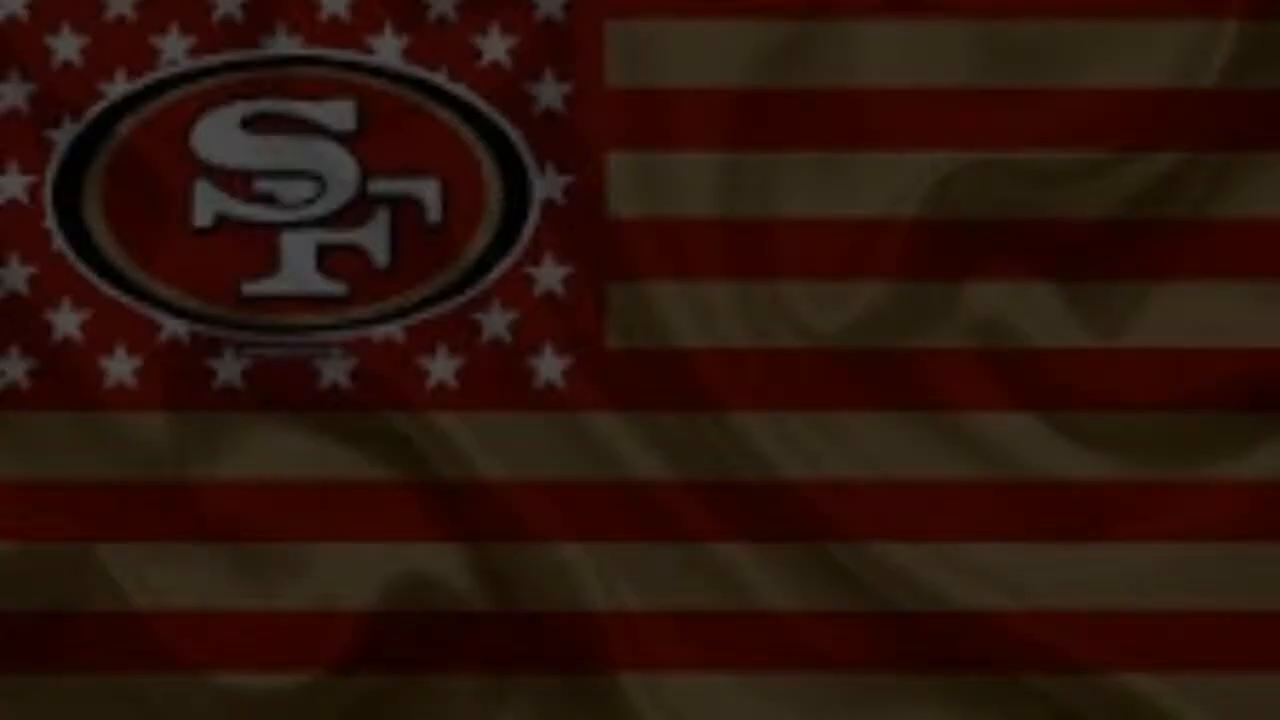
{"action": "left_click", "coordinate": [573, 466]}
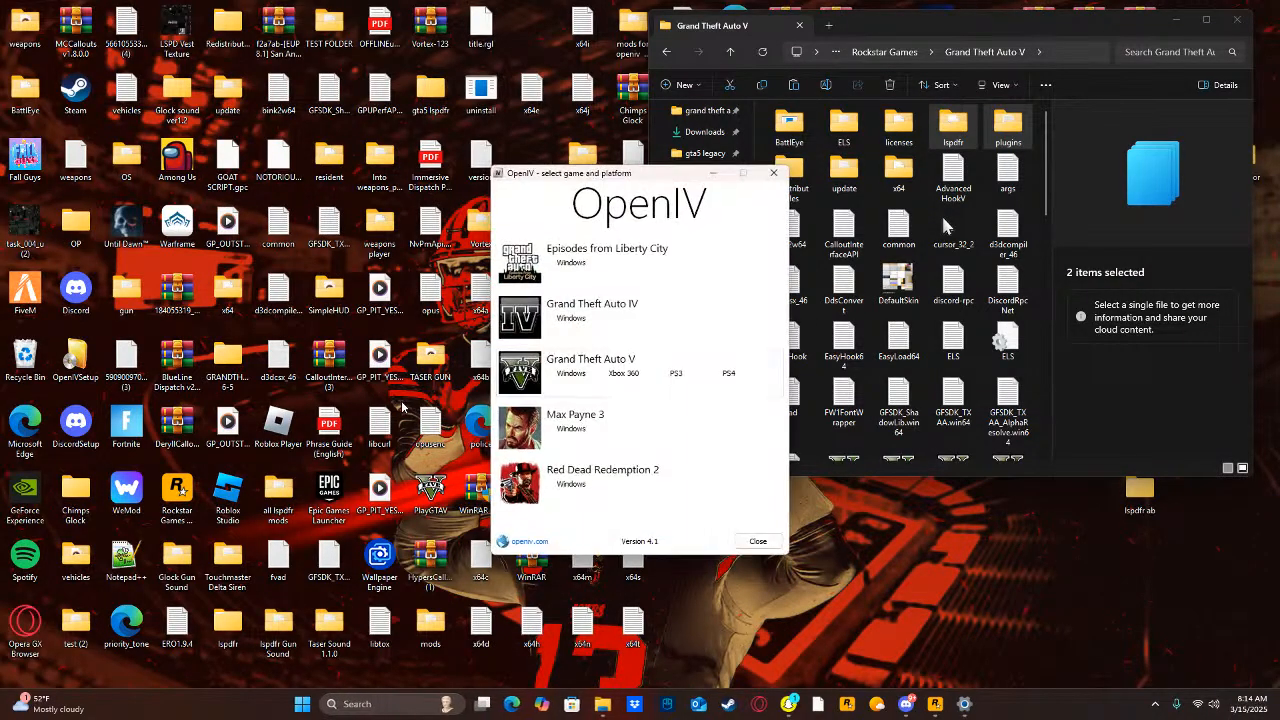
{"action": "left_click", "coordinate": [566, 372]}
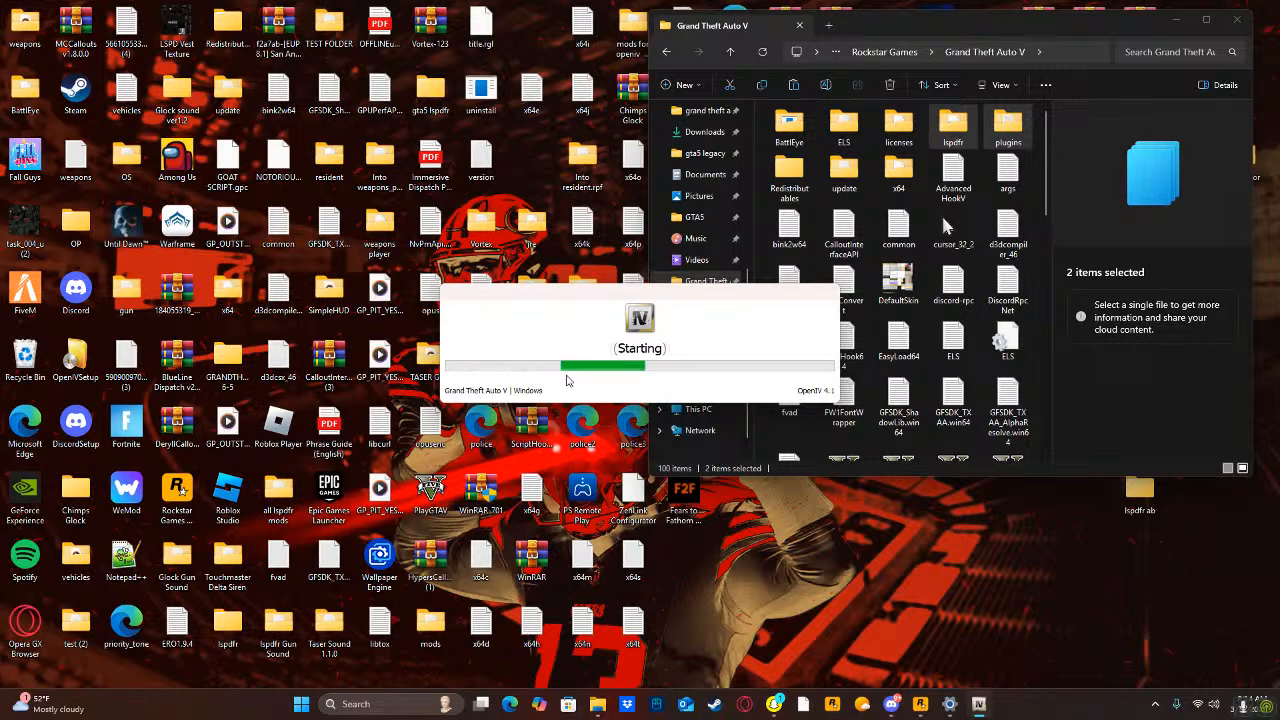
{"action": "left_click", "coordinate": [1036, 192]}
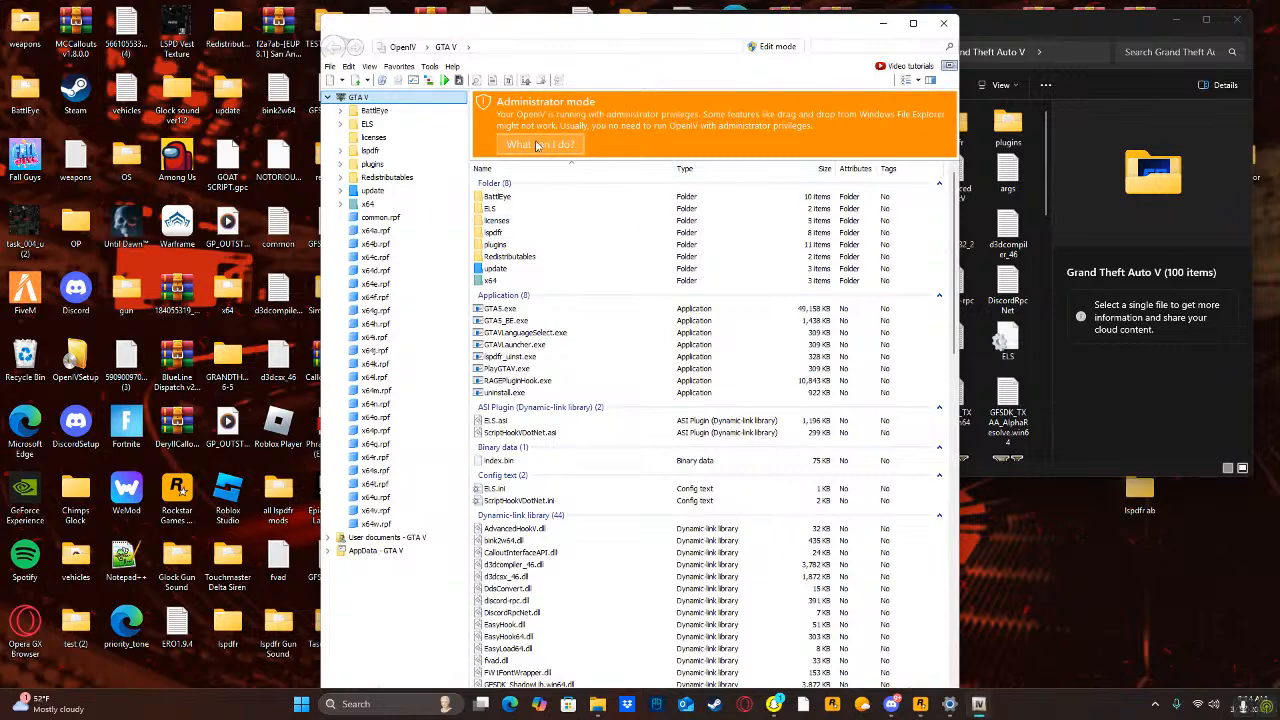
Use the administrator mode help to set the required permissions on the Grand Theft Auto V folder, and close the permissions dialog.
{"action": "left_click", "coordinate": [530, 145]}
{"action": "left_click", "coordinate": [543, 401]}
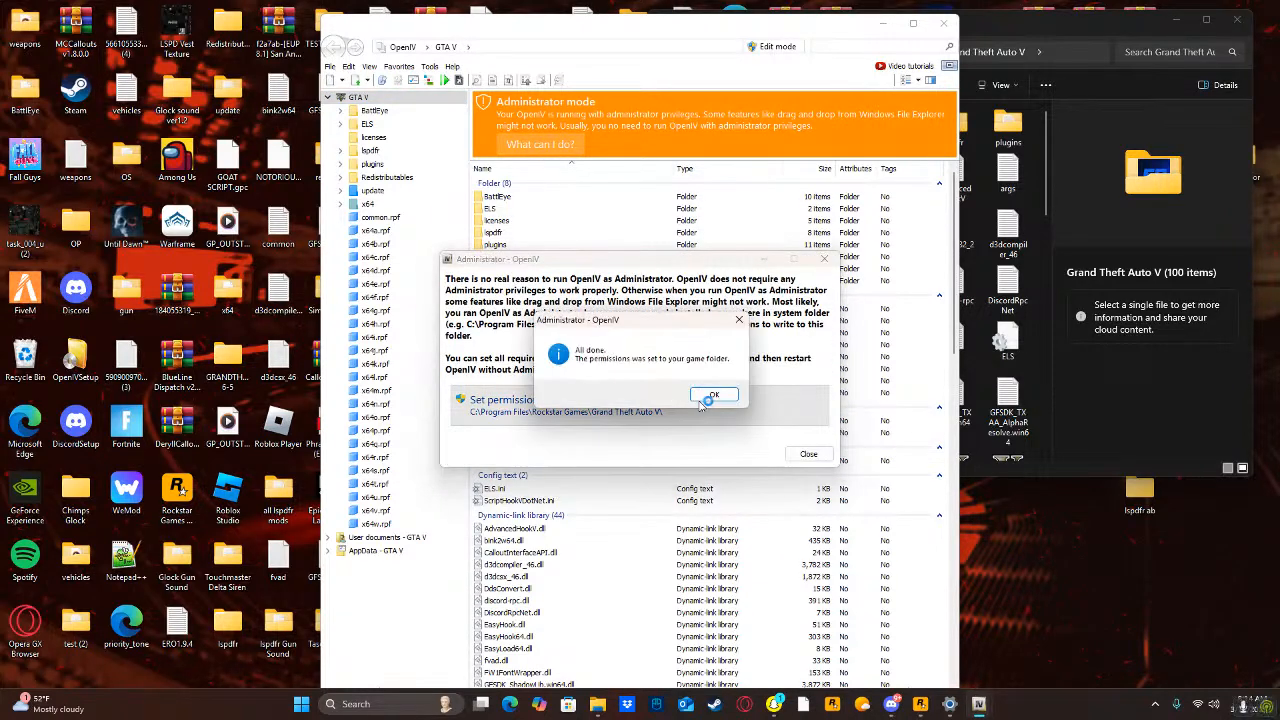
{"action": "left_click", "coordinate": [714, 393]}
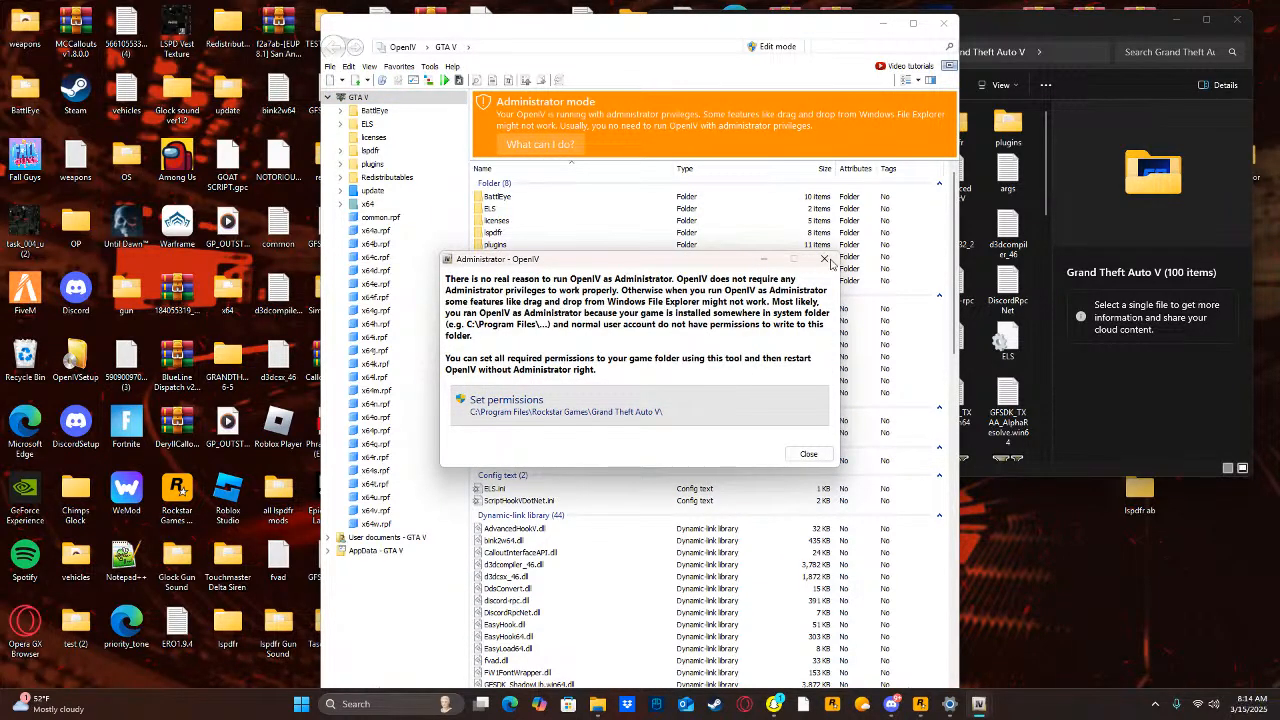
{"action": "left_click", "coordinate": [810, 455]}
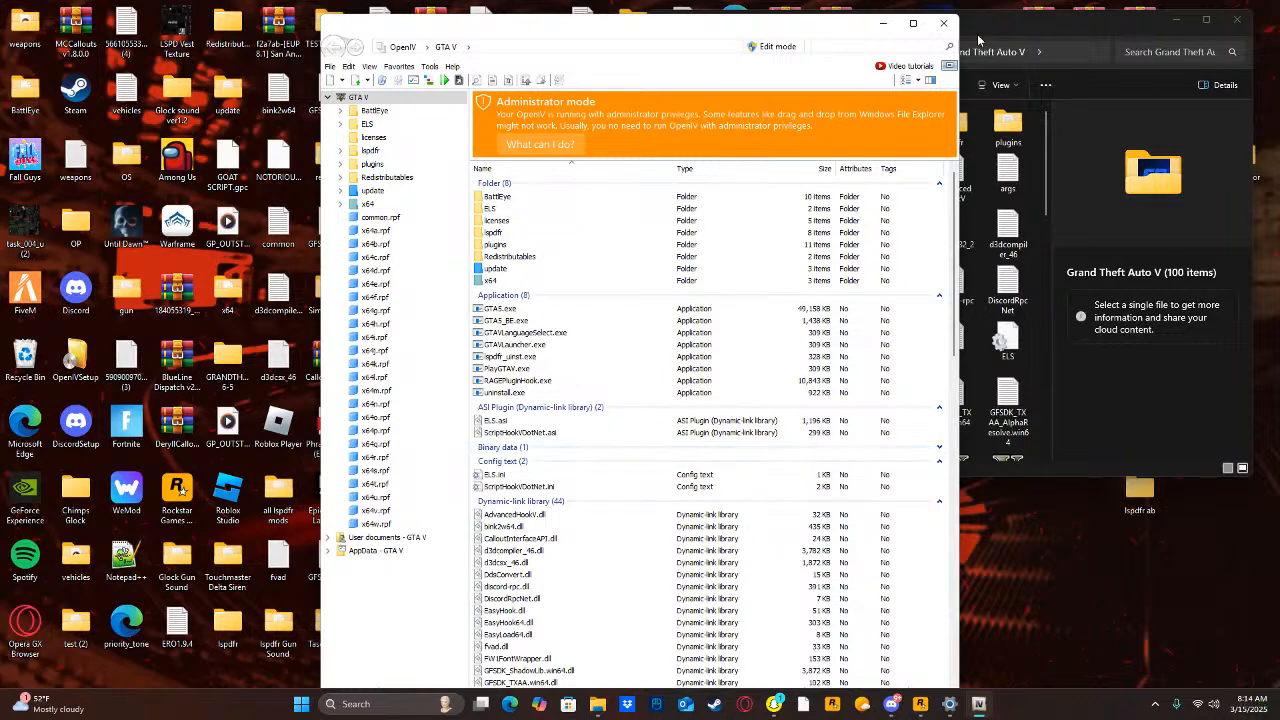
Restart OpenIV without administrator rights, load Grand Theft Auto V for Windows and place its window beside the game folder.
{"action": "left_click", "coordinate": [943, 22]}
{"action": "left_click", "coordinate": [398, 704]}
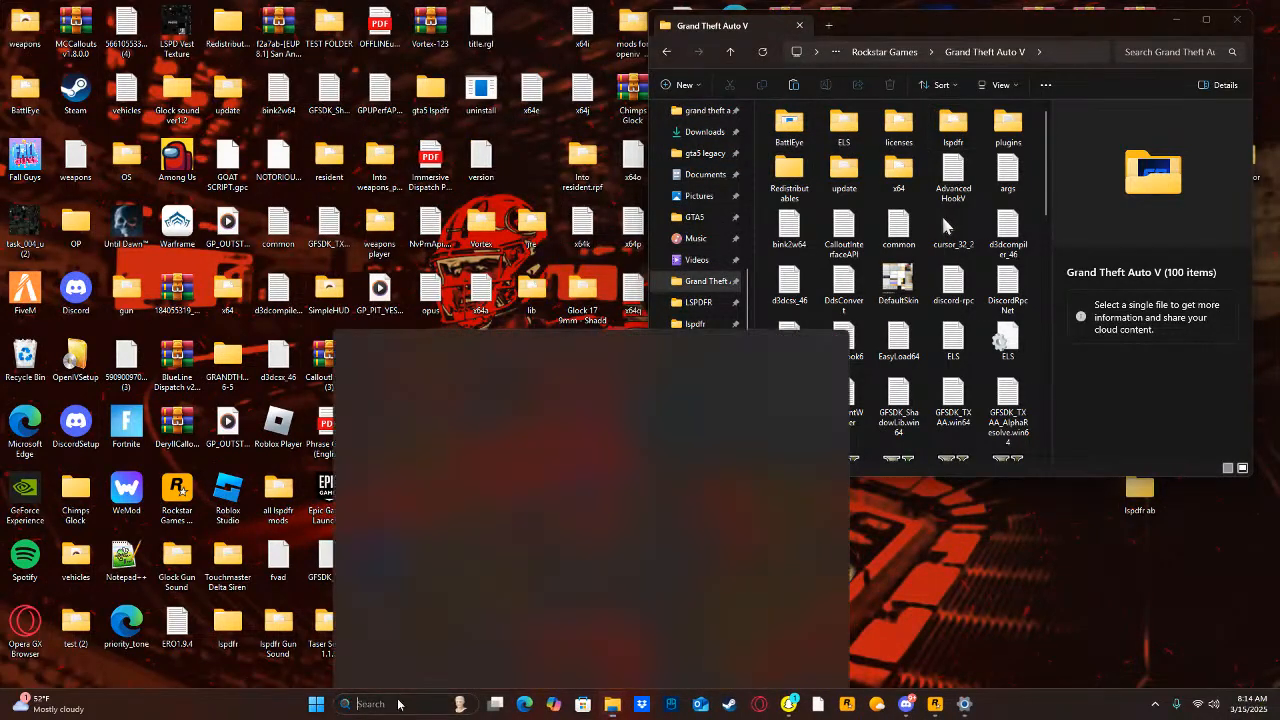
{"action": "type", "text": "op"}
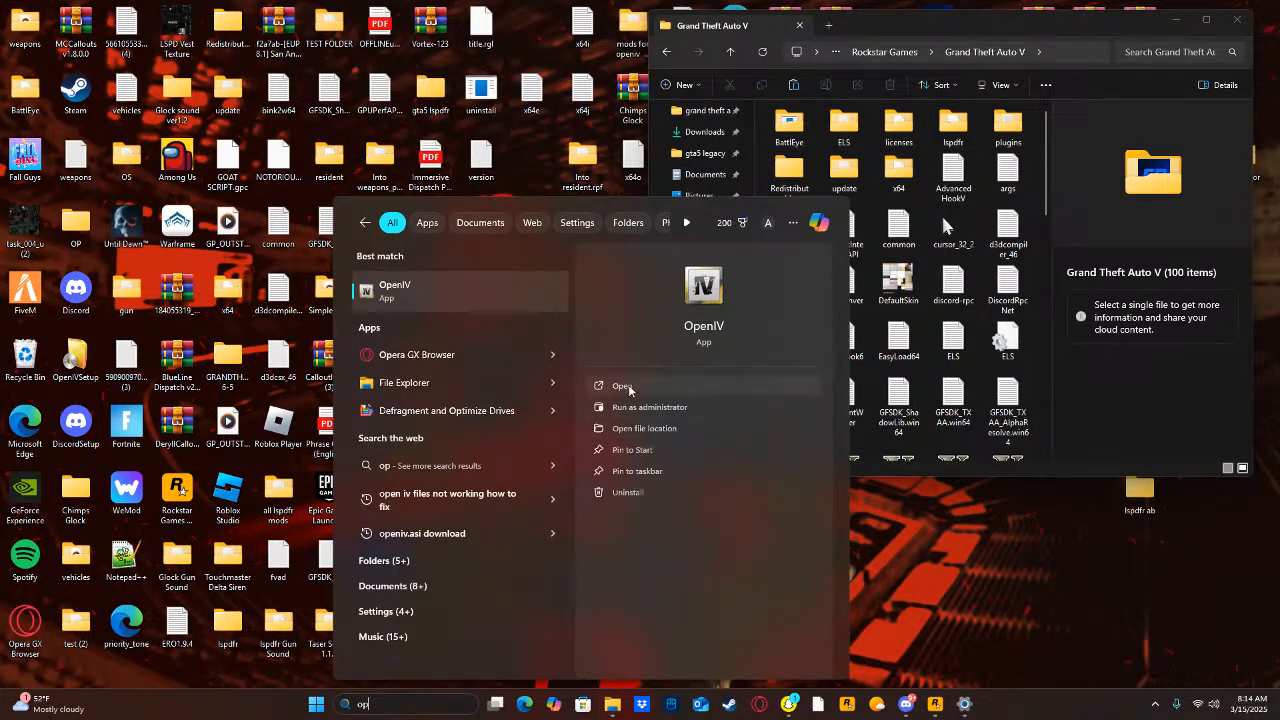
{"action": "left_click", "coordinate": [620, 386]}
{"action": "left_click", "coordinate": [570, 371]}
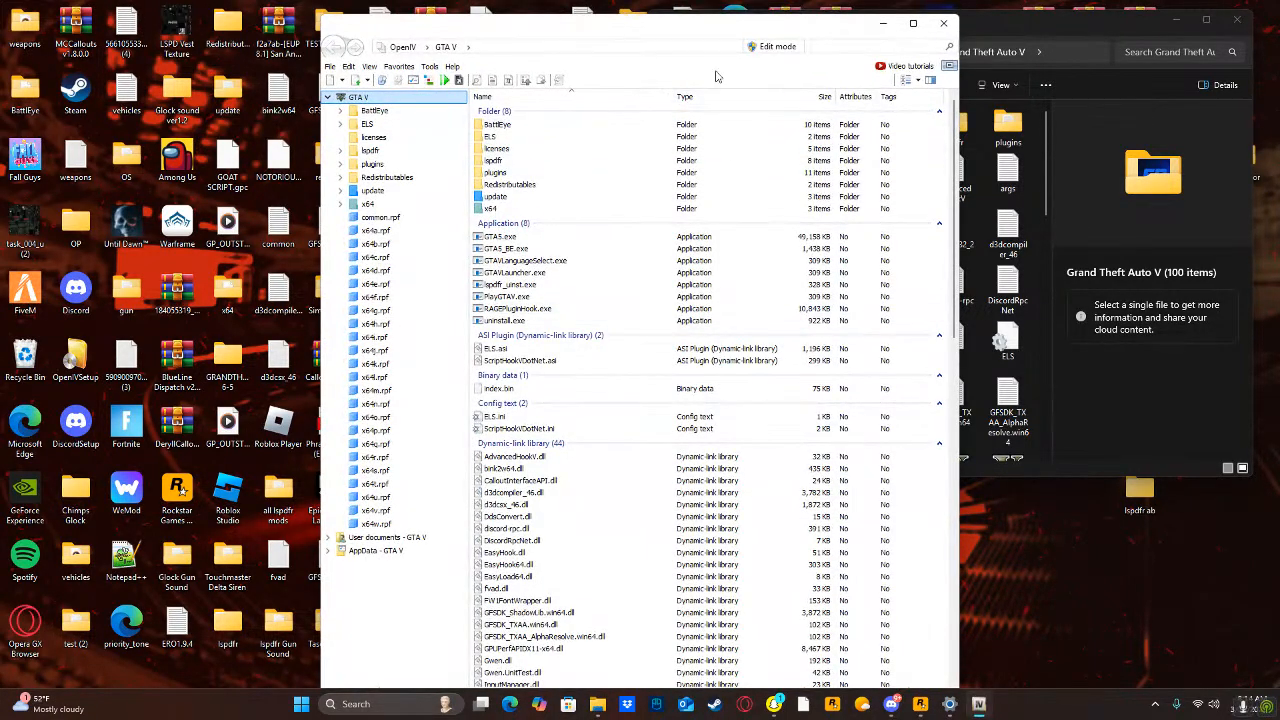
{"action": "left_click_drag", "start_coordinate": [656, 33], "coordinate": [360, 73]}
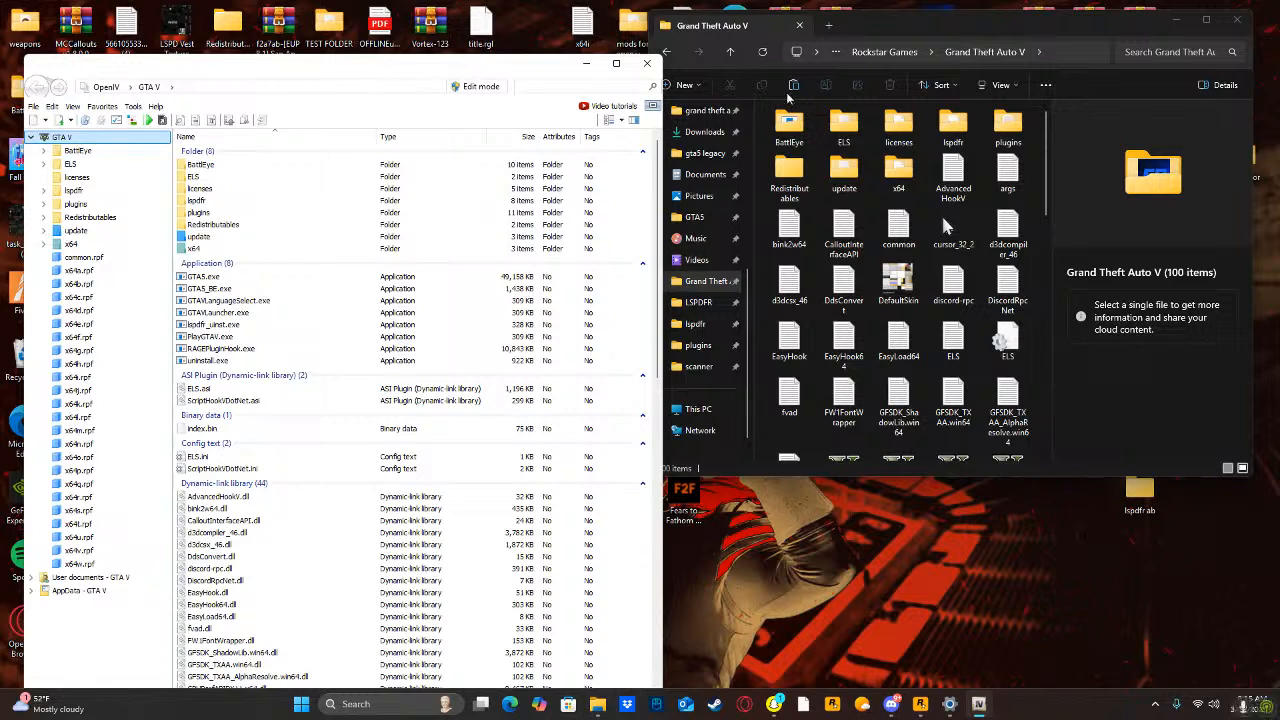
Turn on edit mode and install ASI Loader, OpenIV.ASI and openCamera with the ASI Manager, accepting creation of the "mods" folder.
{"action": "left_click", "coordinate": [488, 87]}
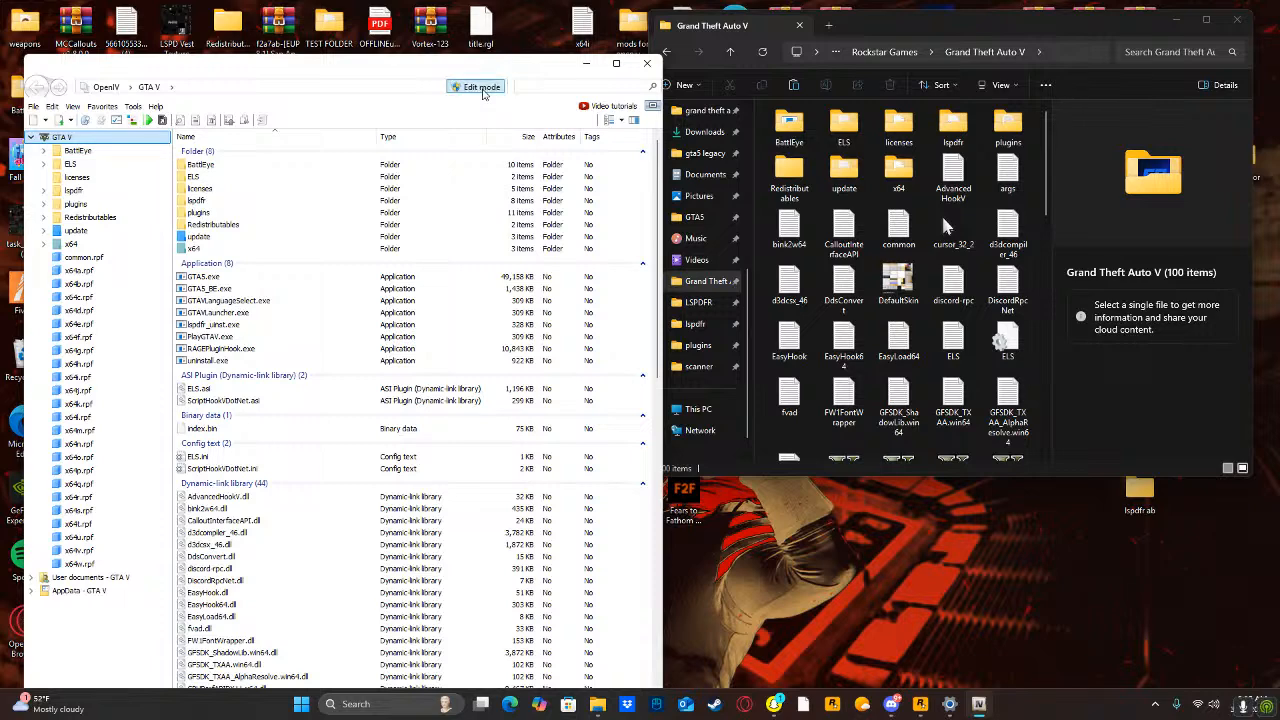
{"action": "left_click", "coordinate": [684, 395]}
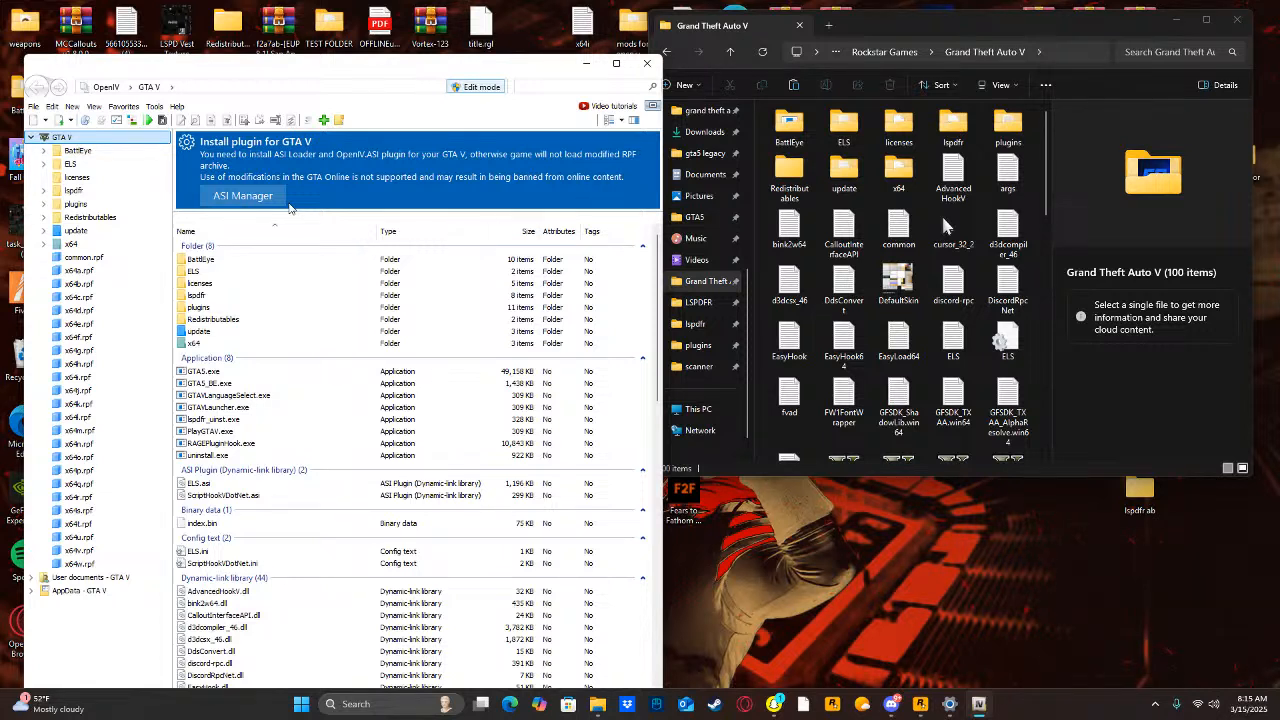
{"action": "left_click", "coordinate": [274, 200]}
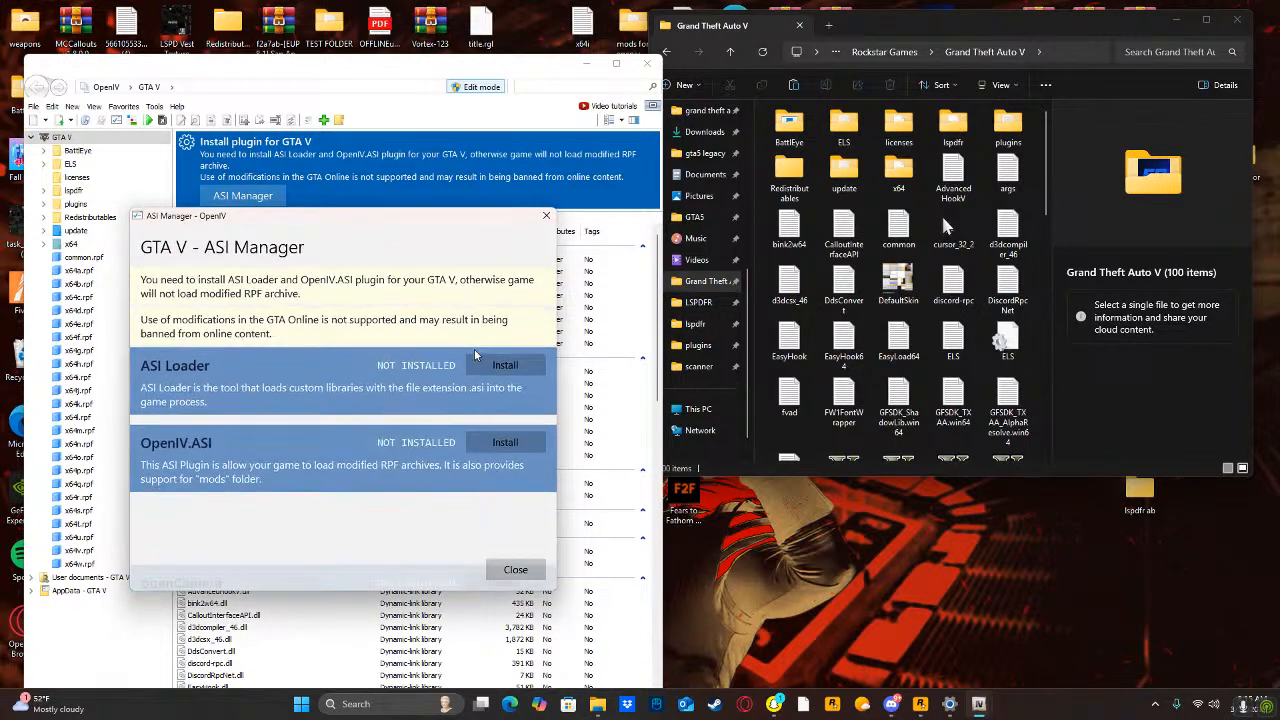
{"action": "left_click", "coordinate": [500, 362]}
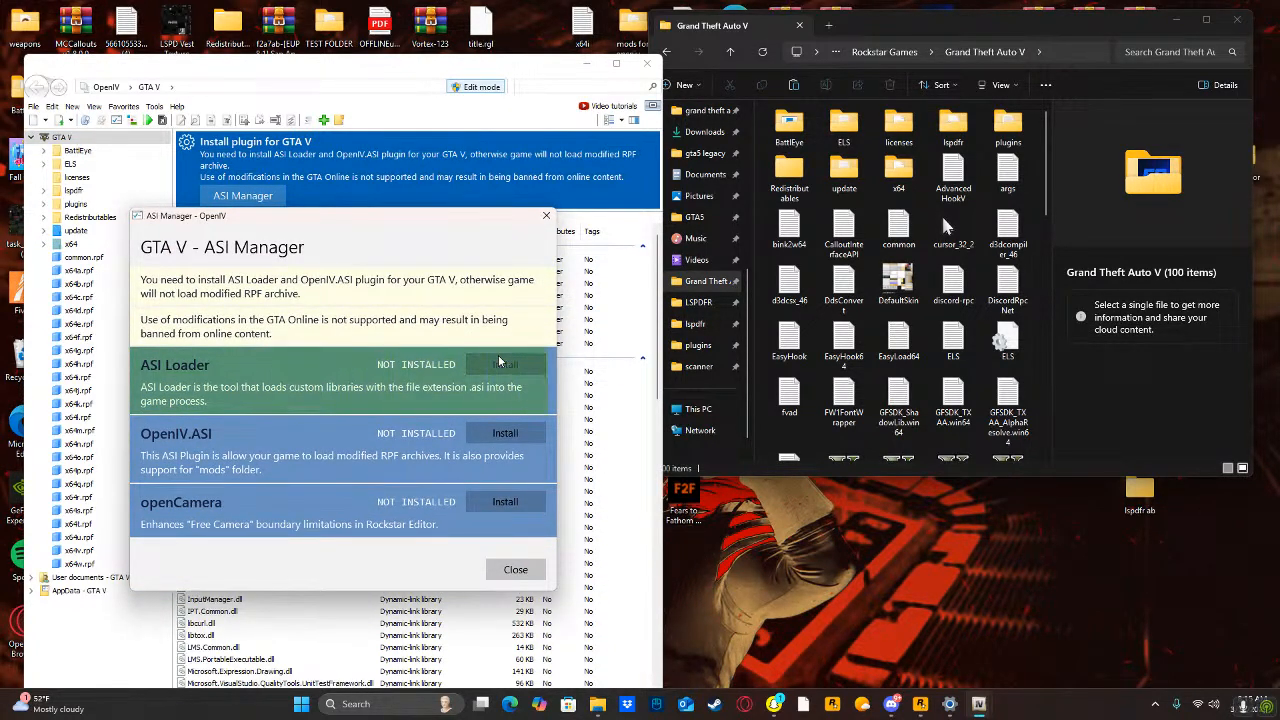
{"action": "left_click", "coordinate": [500, 430]}
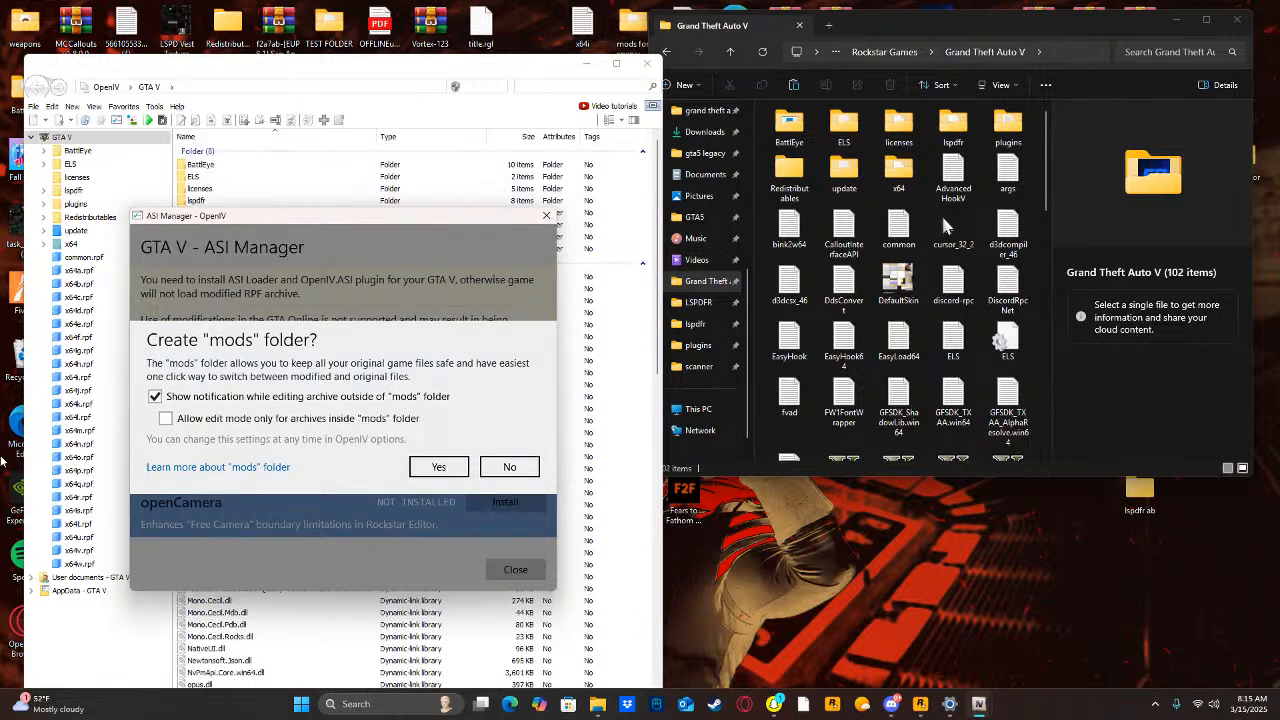
{"action": "left_click", "coordinate": [450, 470]}
{"action": "left_click", "coordinate": [475, 503]}
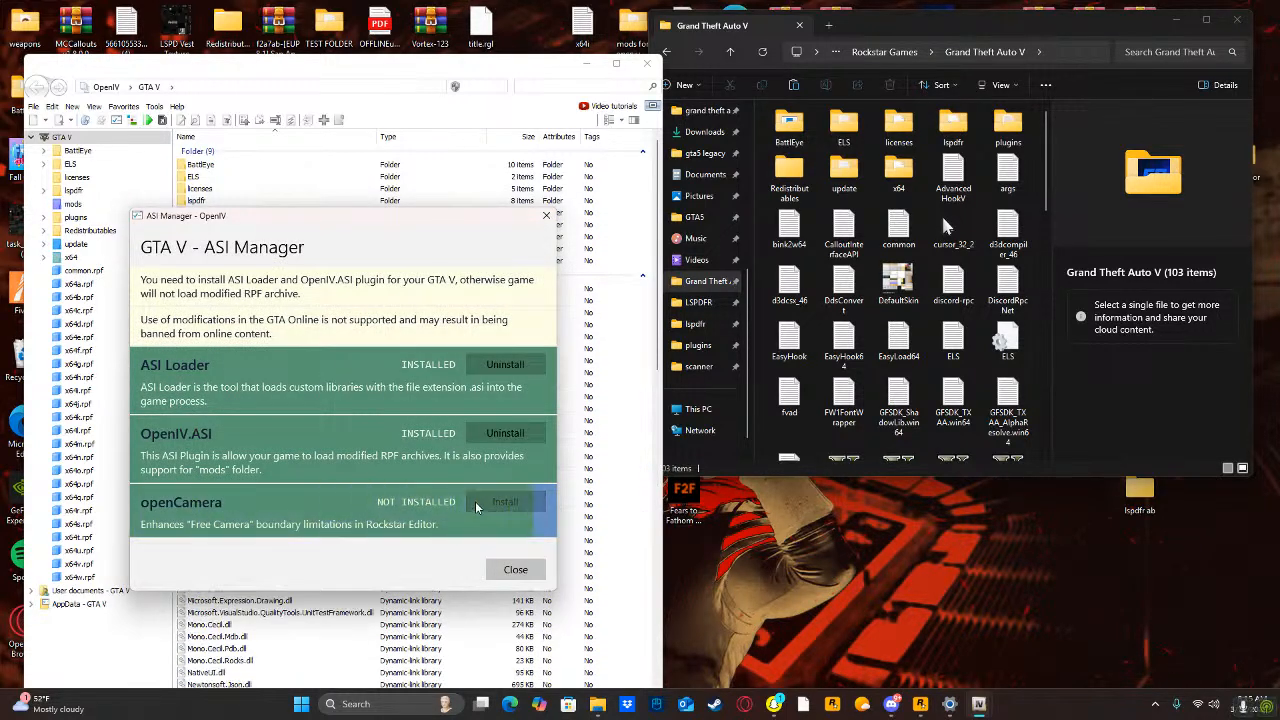
{"action": "left_click", "coordinate": [516, 570]}
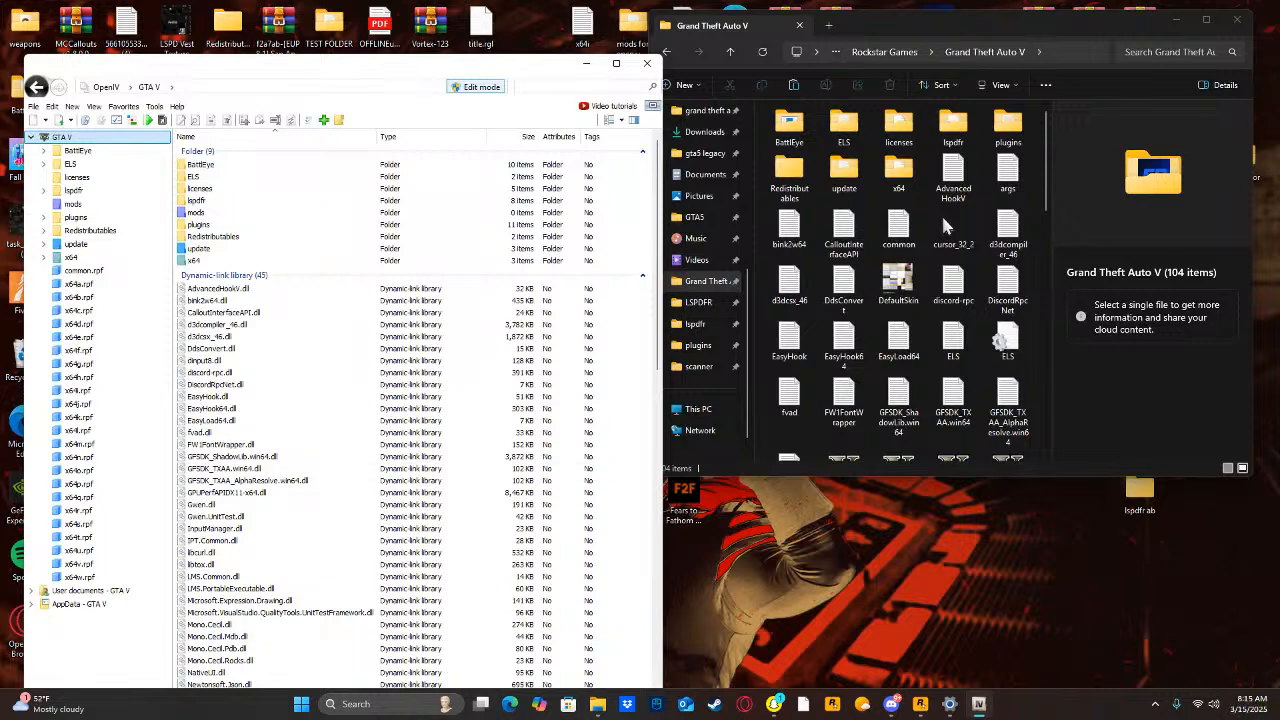
Search the computer for eupmenu and open the EUPMenu_Release_2_3_0_0 (4) archive, dismissing the WinRAR purchase notice.
{"action": "left_click", "coordinate": [340, 704]}
{"action": "type", "text": "eupmen"}
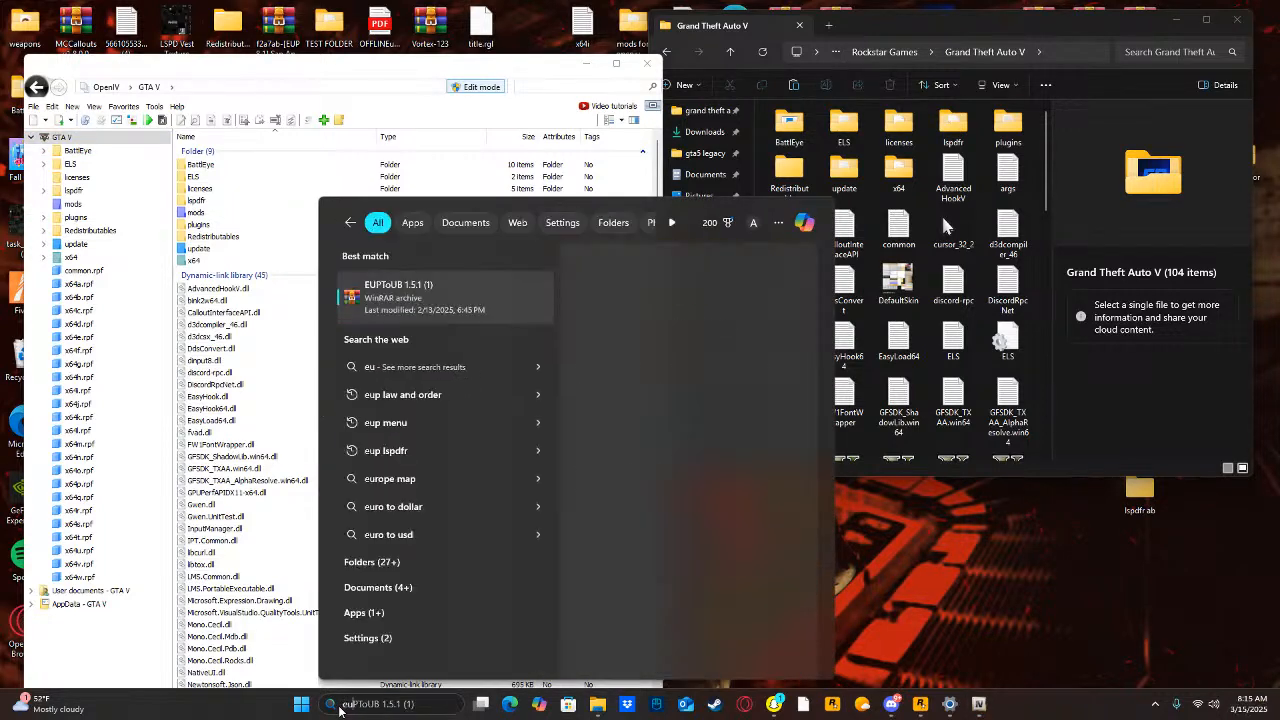
{"action": "type", "text": "u"}
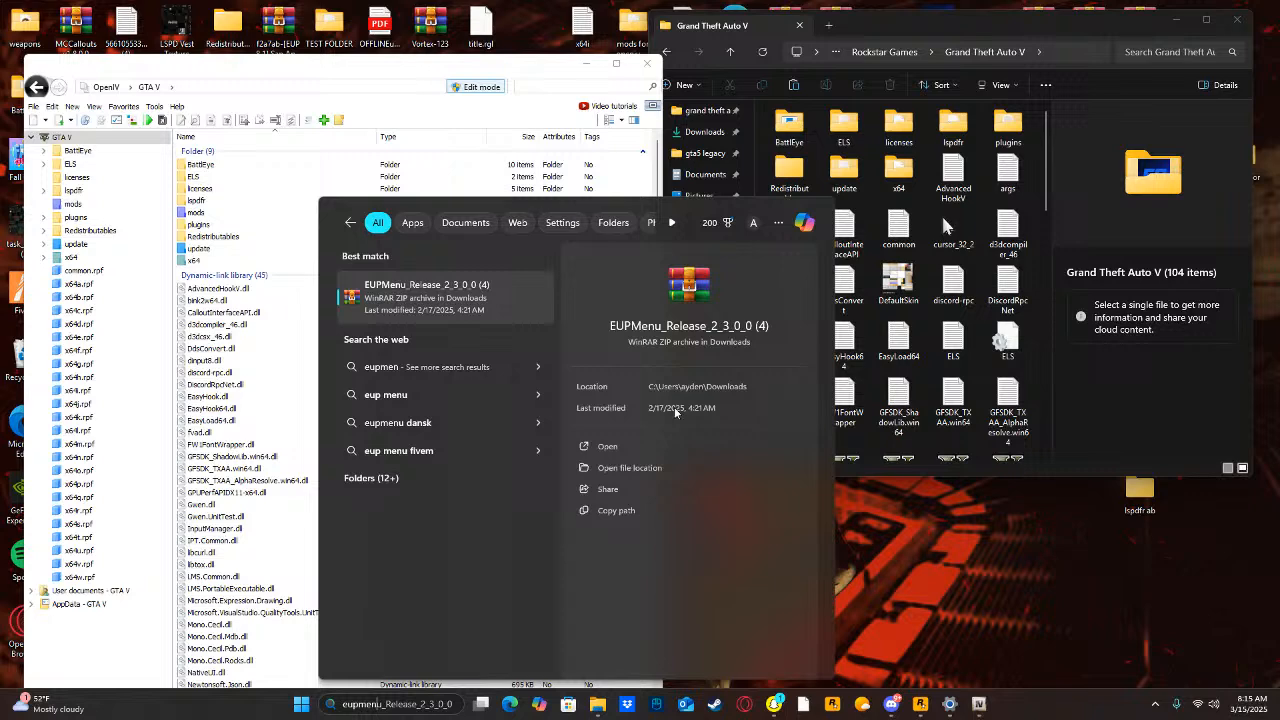
{"action": "left_click", "coordinate": [586, 446]}
{"action": "left_click_drag", "start_coordinate": [469, 429], "coordinate": [609, 367]}
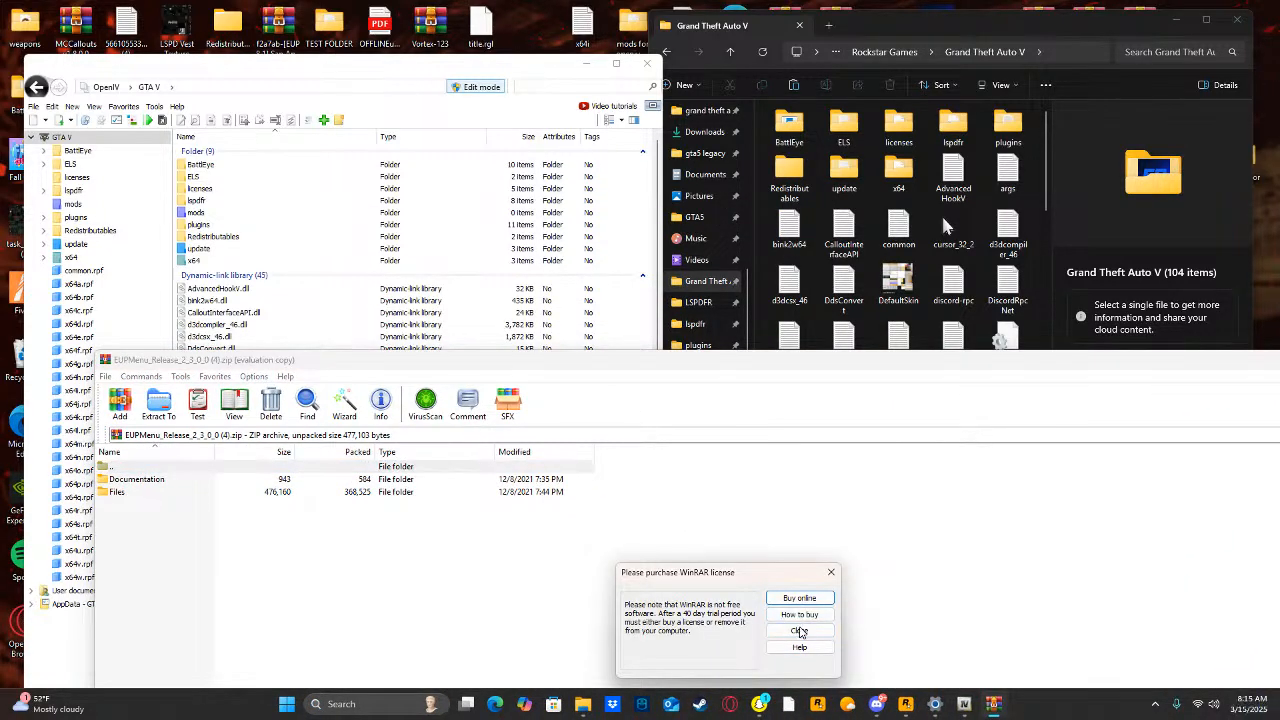
{"action": "left_click", "coordinate": [799, 630]}
Copy the Plugins folder from the archive's Files folder into the Grand Theft Auto V folder and close the archive.
{"action": "left_click_drag", "start_coordinate": [380, 361], "coordinate": [436, 387]}
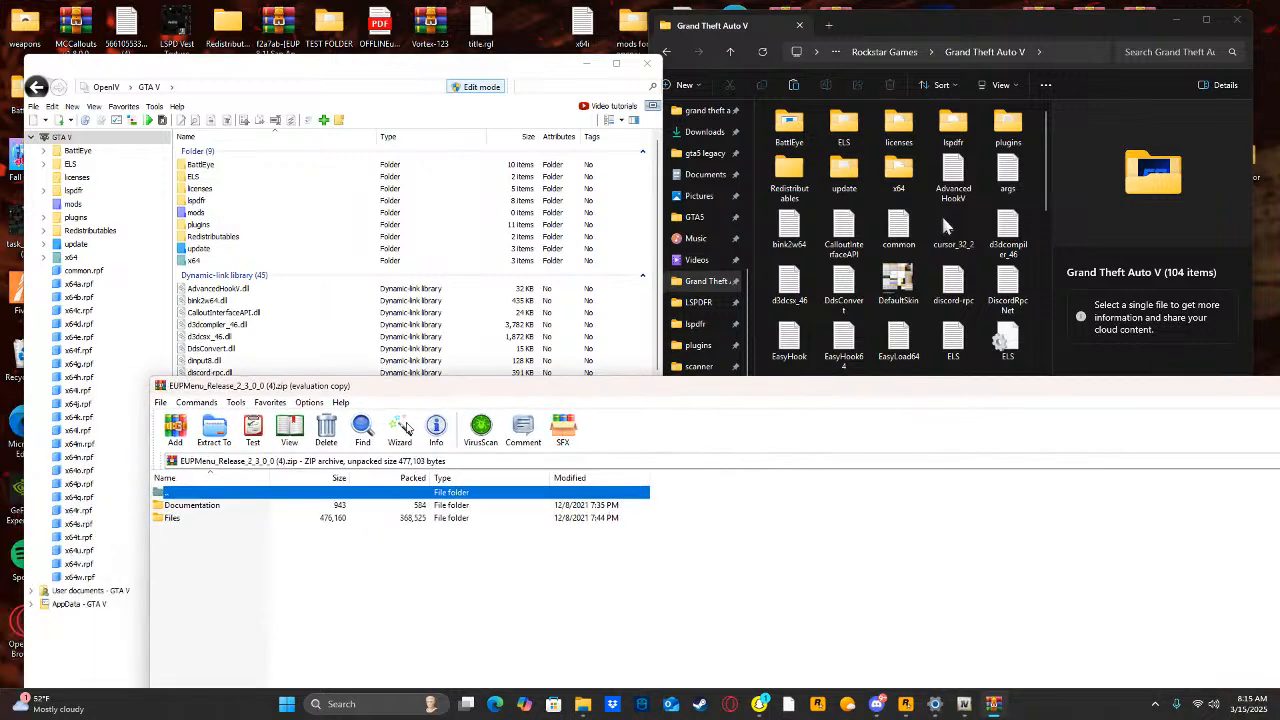
{"action": "double_click", "coordinate": [166, 519]}
{"action": "left_click_drag", "start_coordinate": [185, 513], "coordinate": [1020, 190]}
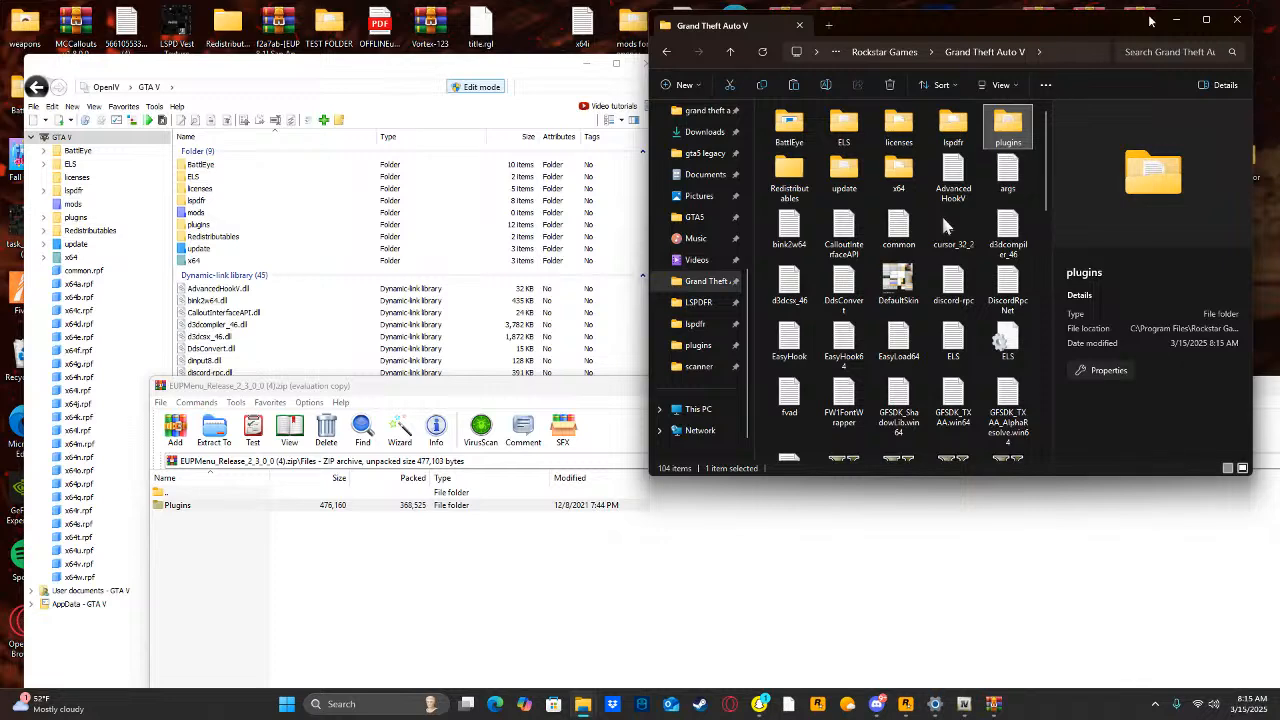
{"action": "key", "text": "alt+F4"}
{"action": "left_click_drag", "start_coordinate": [728, 380], "coordinate": [540, 442]}
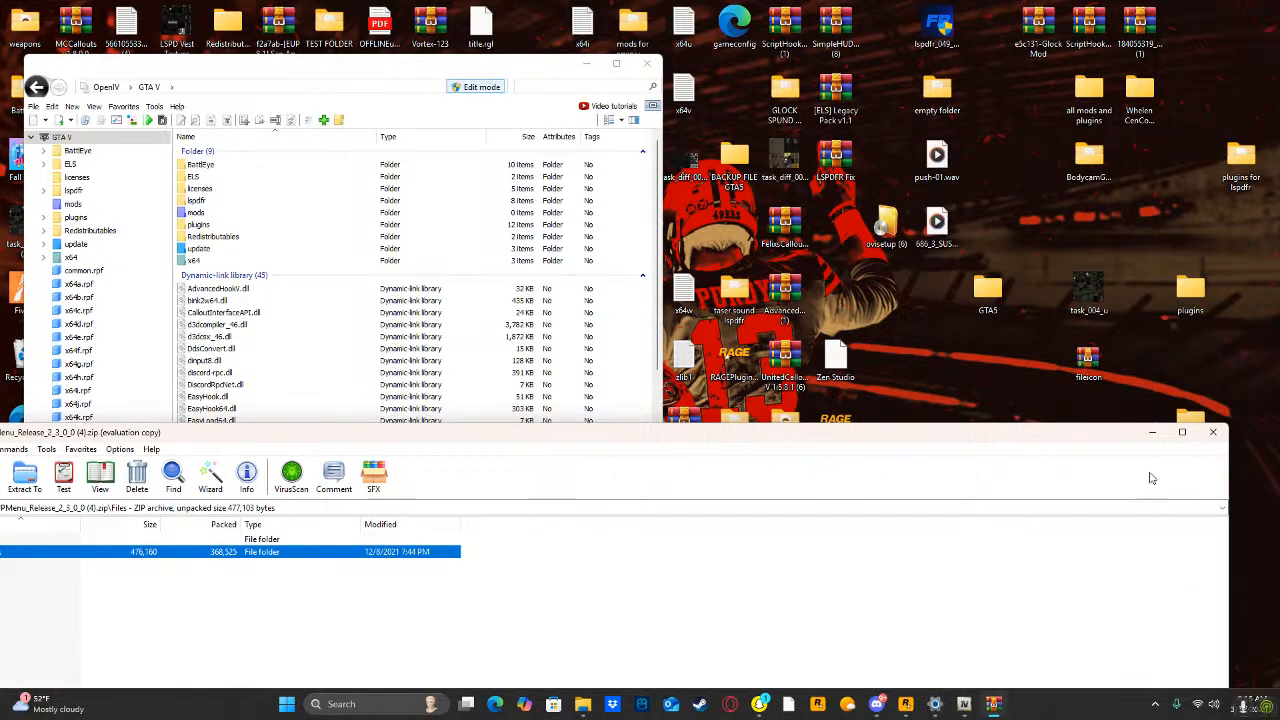
{"action": "left_click", "coordinate": [1213, 432]}
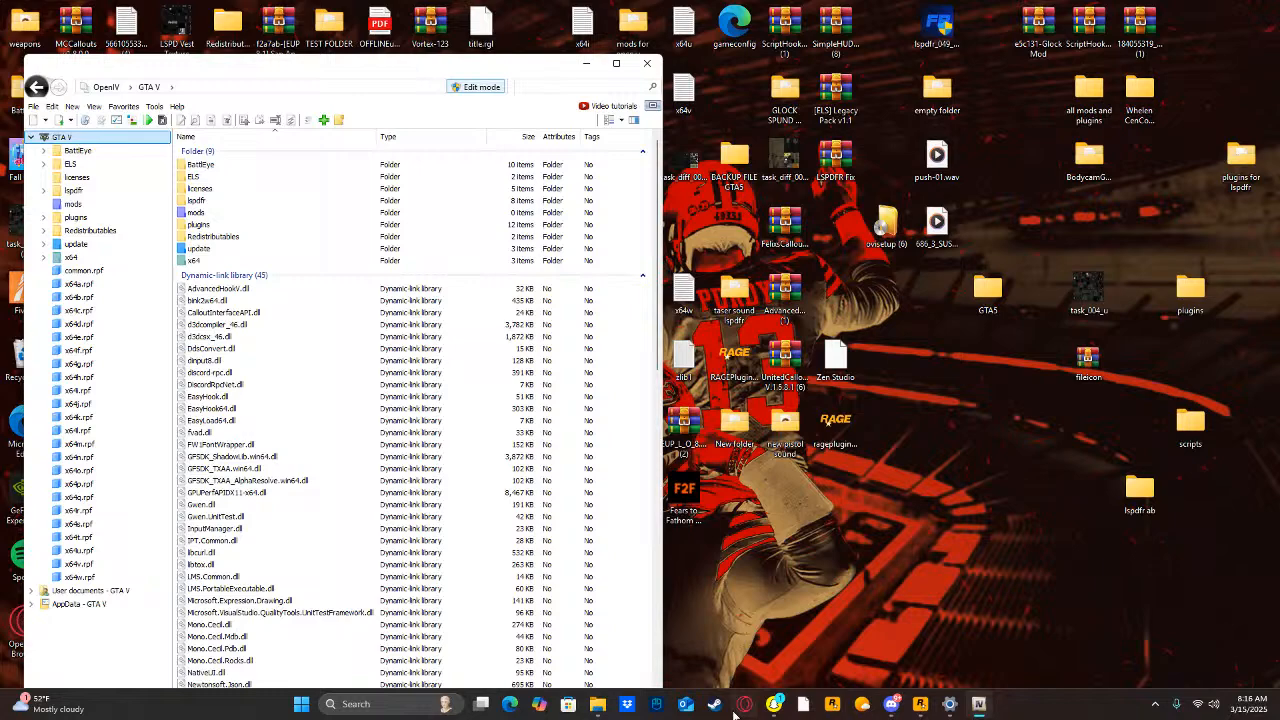
Bring the Grand Theft Auto V folder window back and place it beside OpenIV.
{"action": "left_click", "coordinate": [597, 704]}
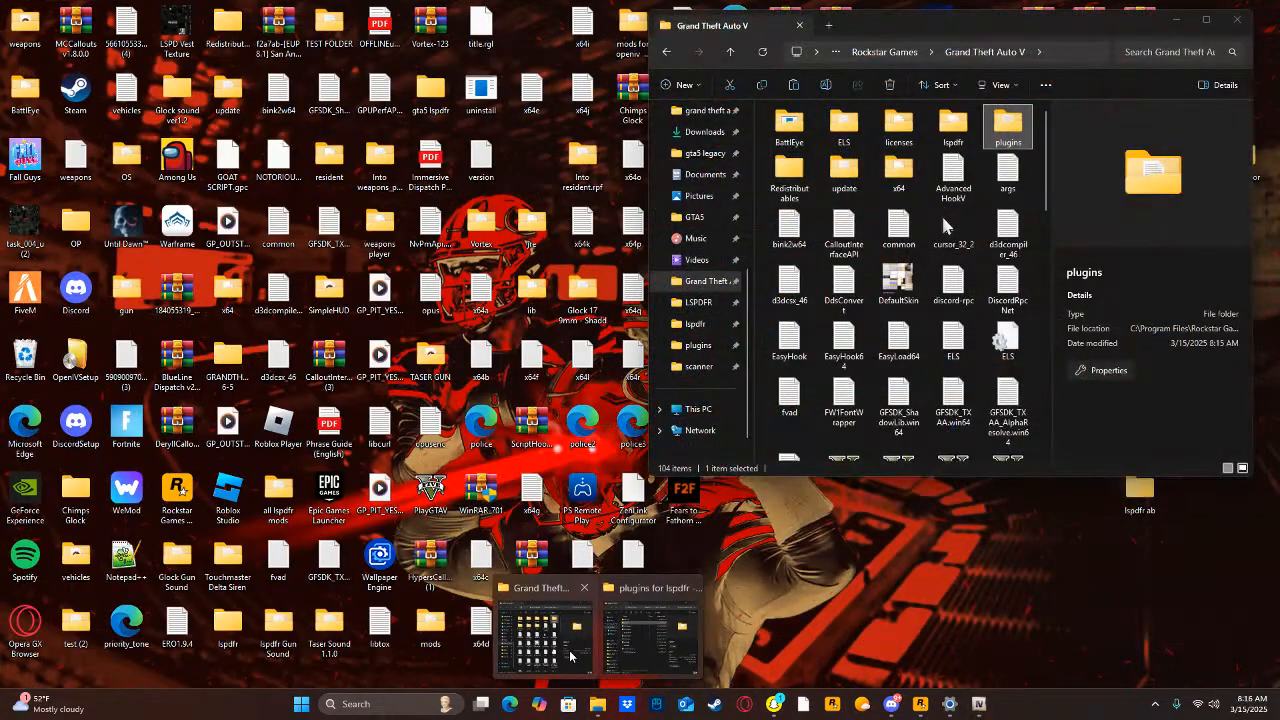
{"action": "left_click", "coordinate": [545, 630]}
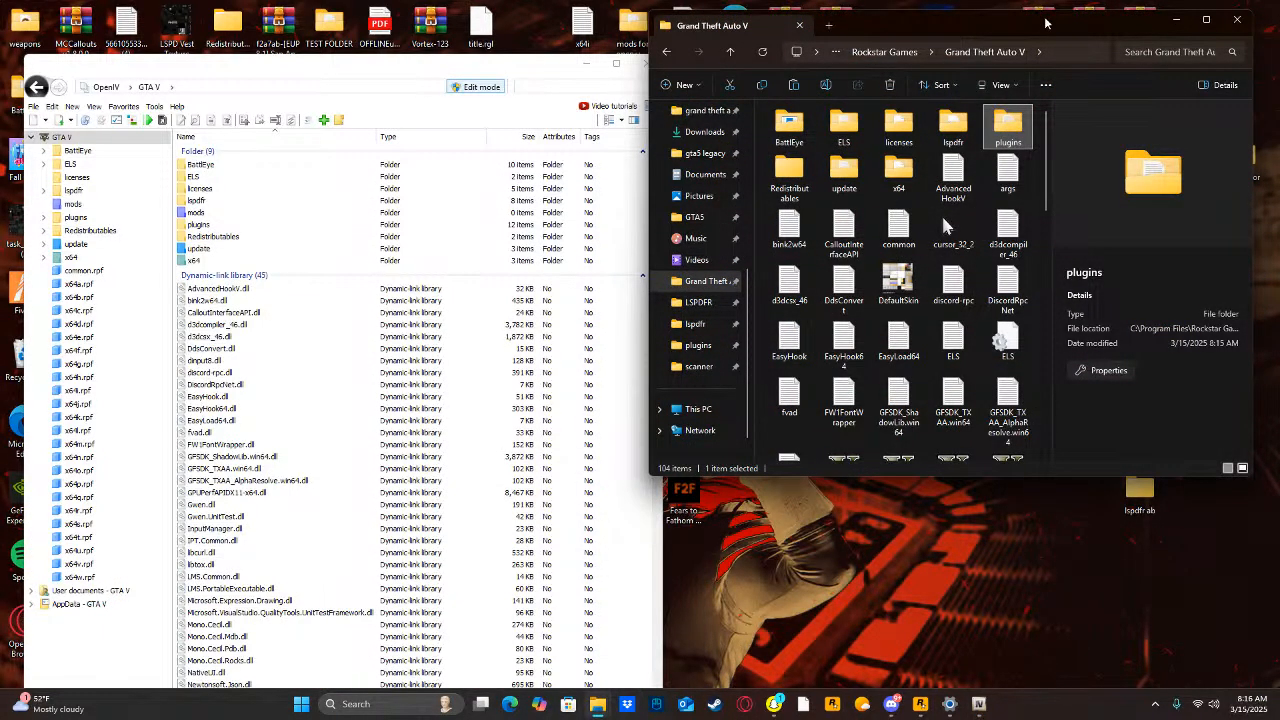
{"action": "left_click_drag", "start_coordinate": [1046, 18], "coordinate": [1115, 59]}
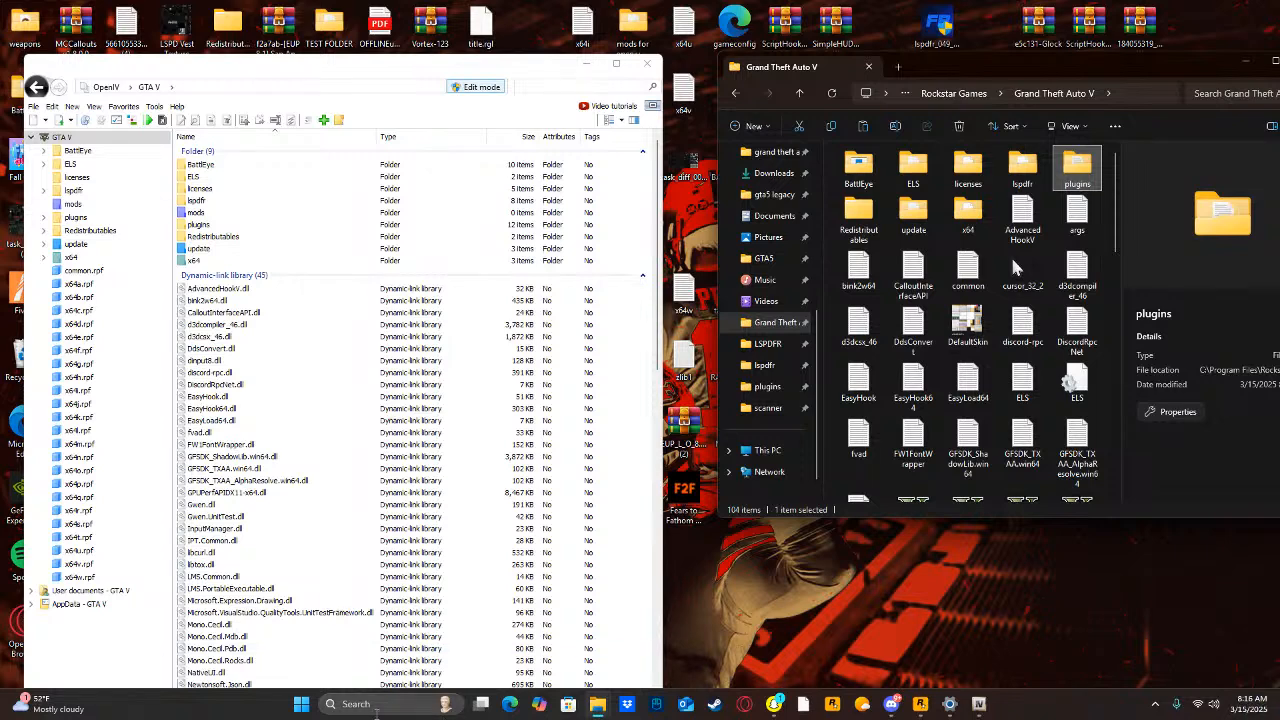
Search the computer for oiv and open the location of 566105533_EUPLO8.3 (4).oiv, keeping its folder window beside OpenIV.
{"action": "left_click", "coordinate": [355, 704]}
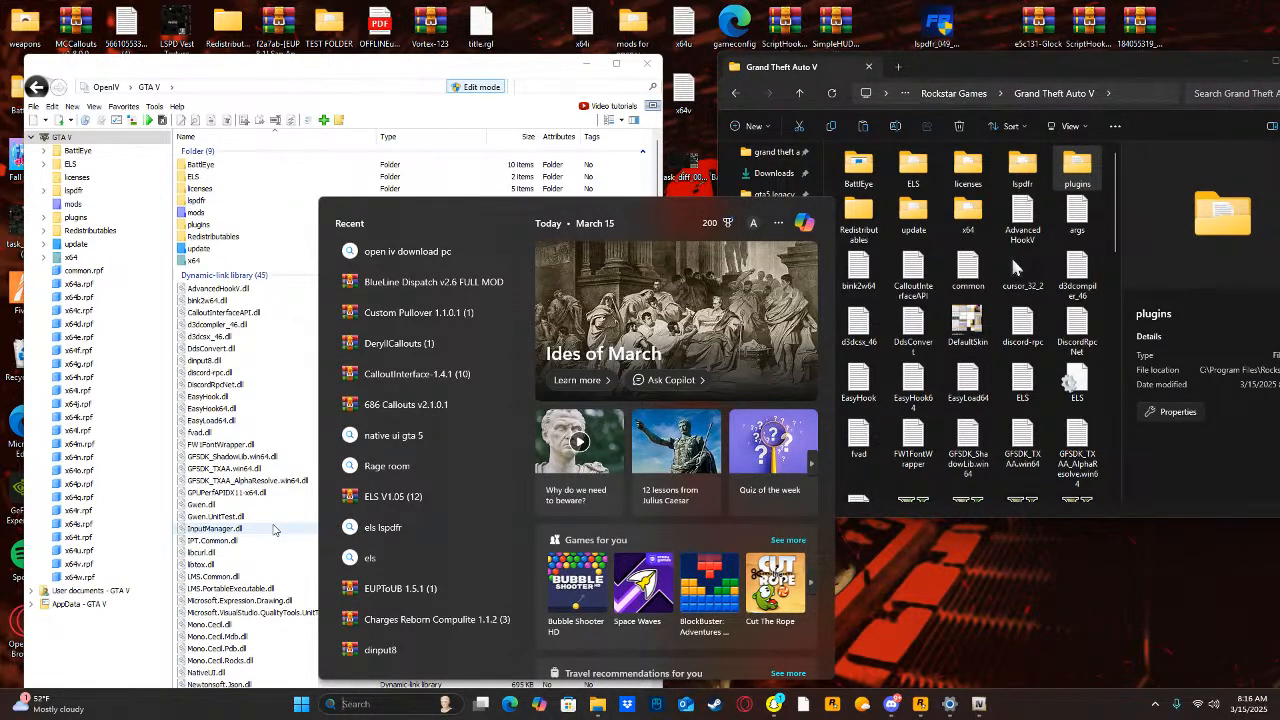
{"action": "type", "text": "e"}
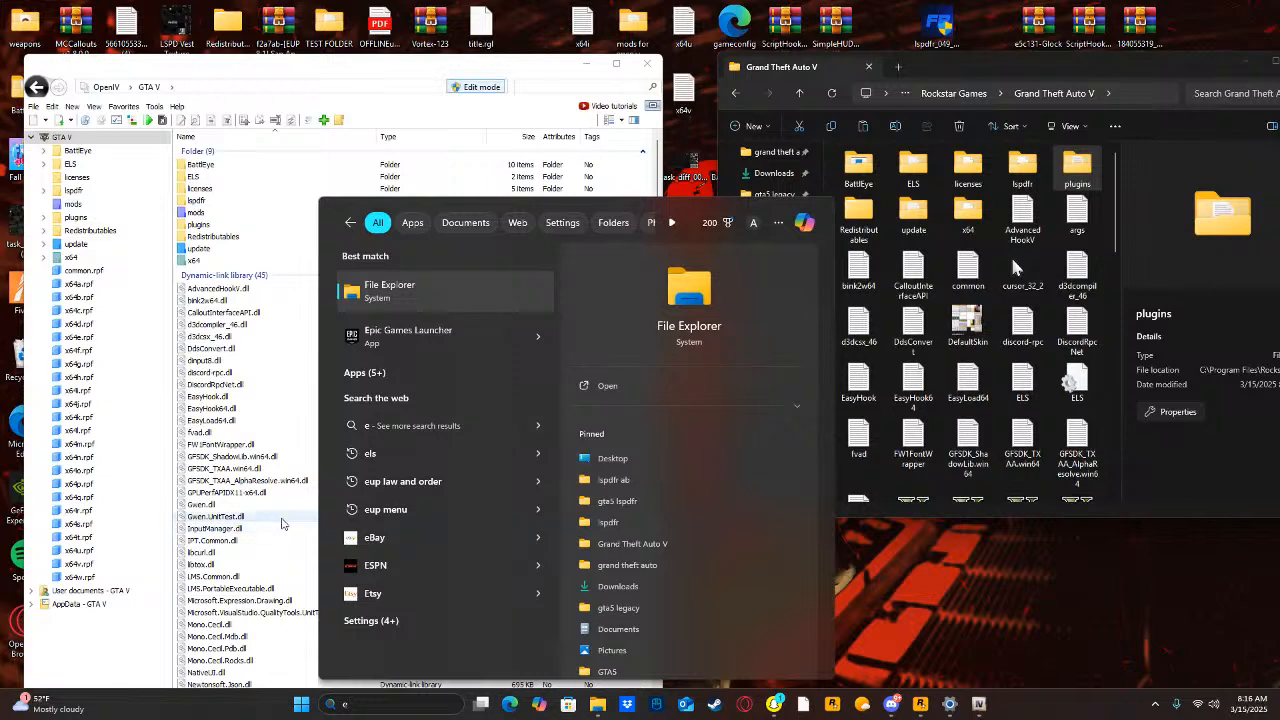
{"action": "key", "text": "BackSpace"}
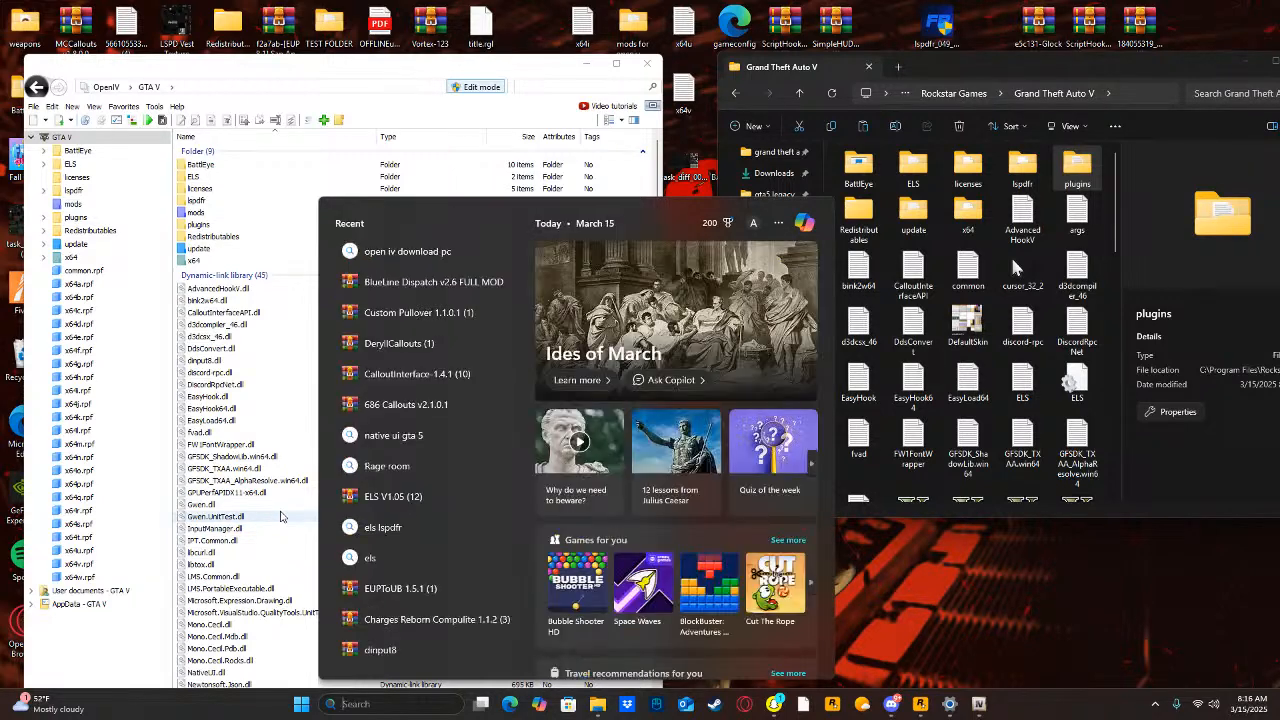
{"action": "type", "text": "oiv"}
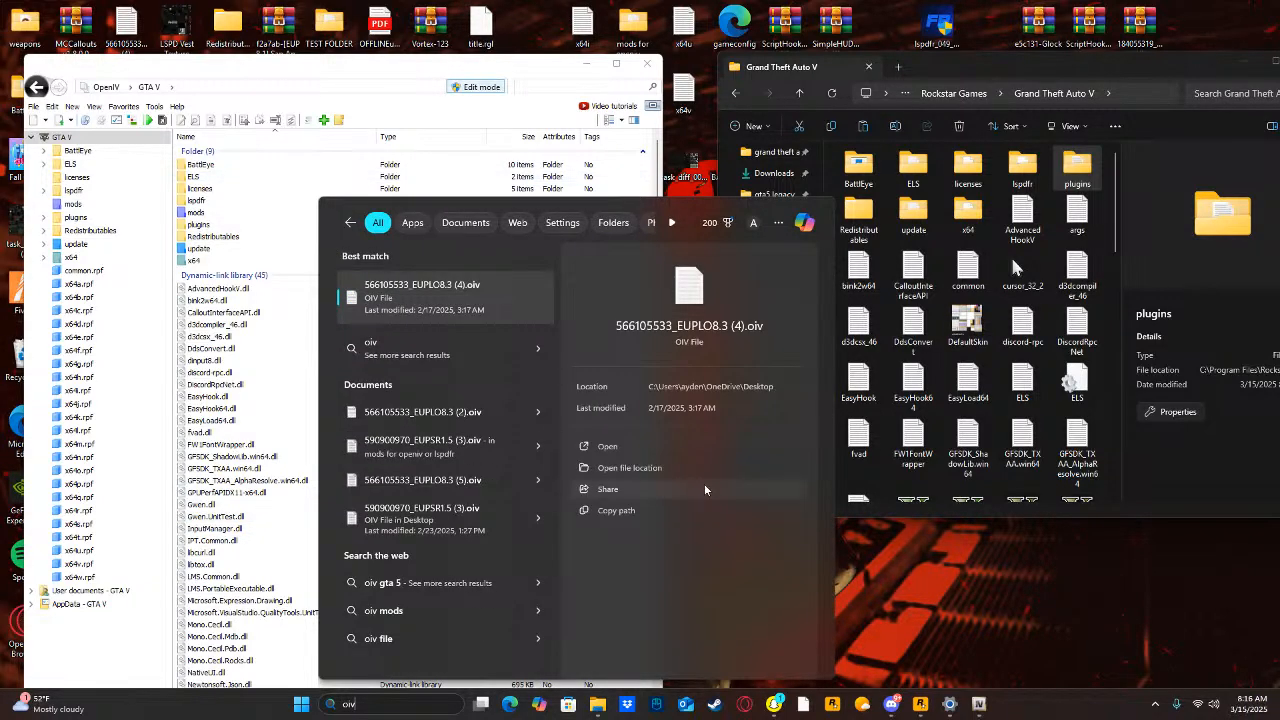
{"action": "left_click", "coordinate": [657, 468]}
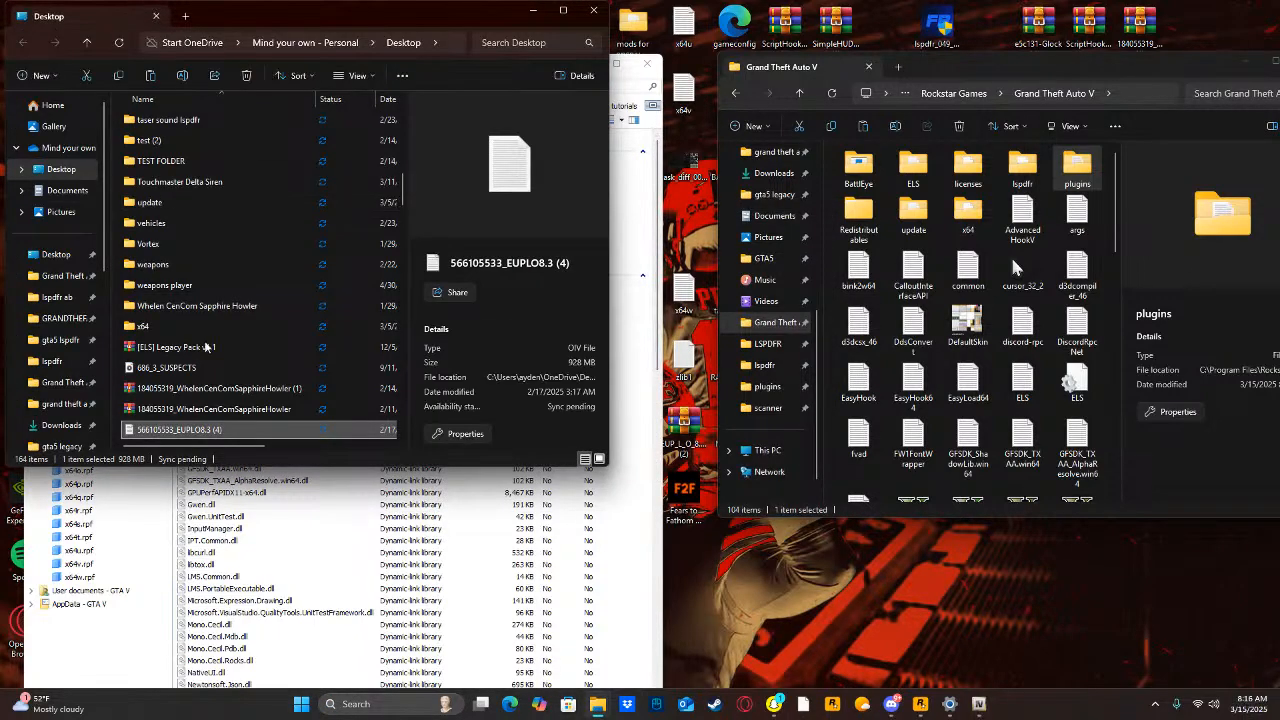
{"action": "left_click_drag", "start_coordinate": [384, 11], "coordinate": [988, 108]}
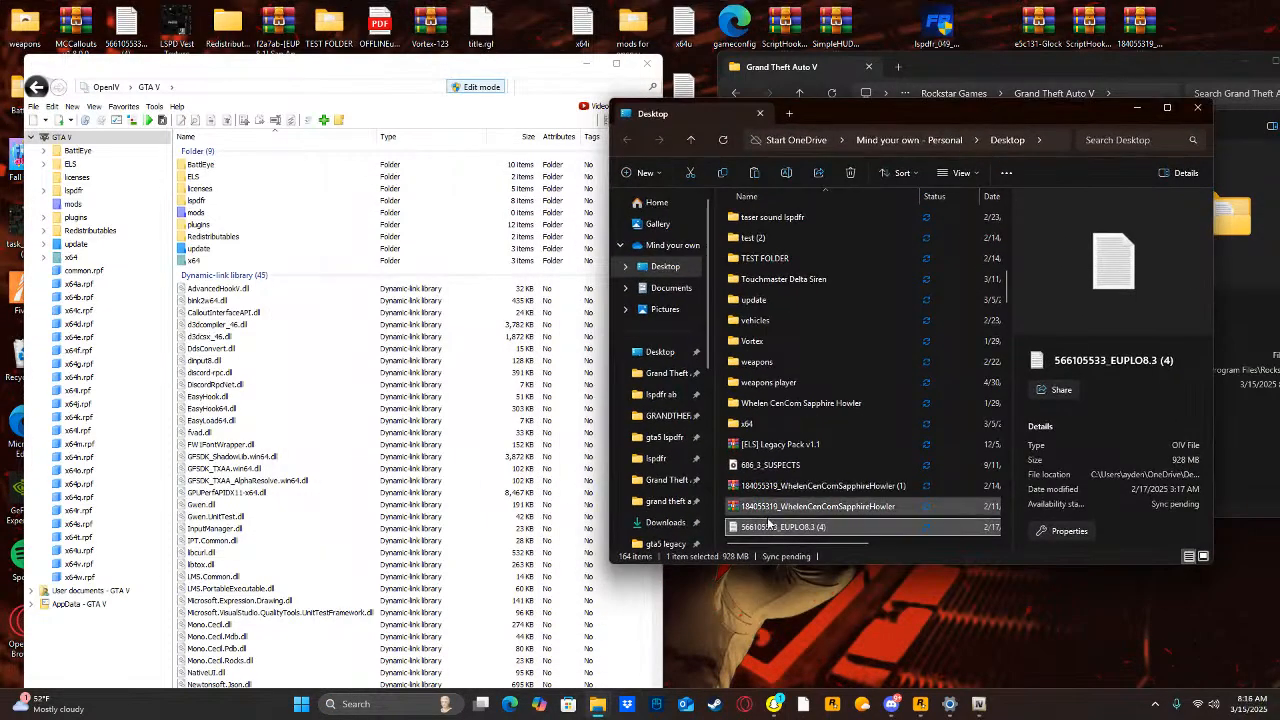
Install the 566105533_EUPLO8.3 (4) package through OpenIV into the "mods" folder and close the package installer.
{"action": "left_click_drag", "start_coordinate": [769, 526], "coordinate": [360, 314]}
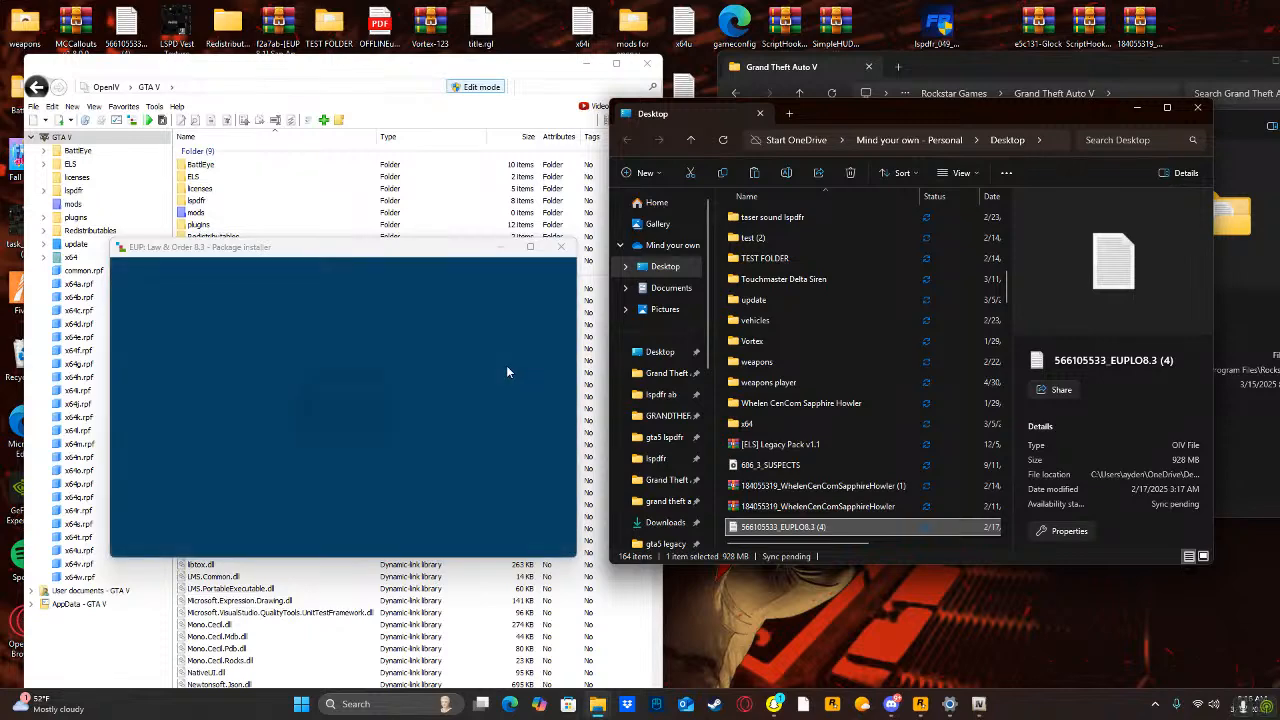
{"action": "left_click", "coordinate": [538, 349]}
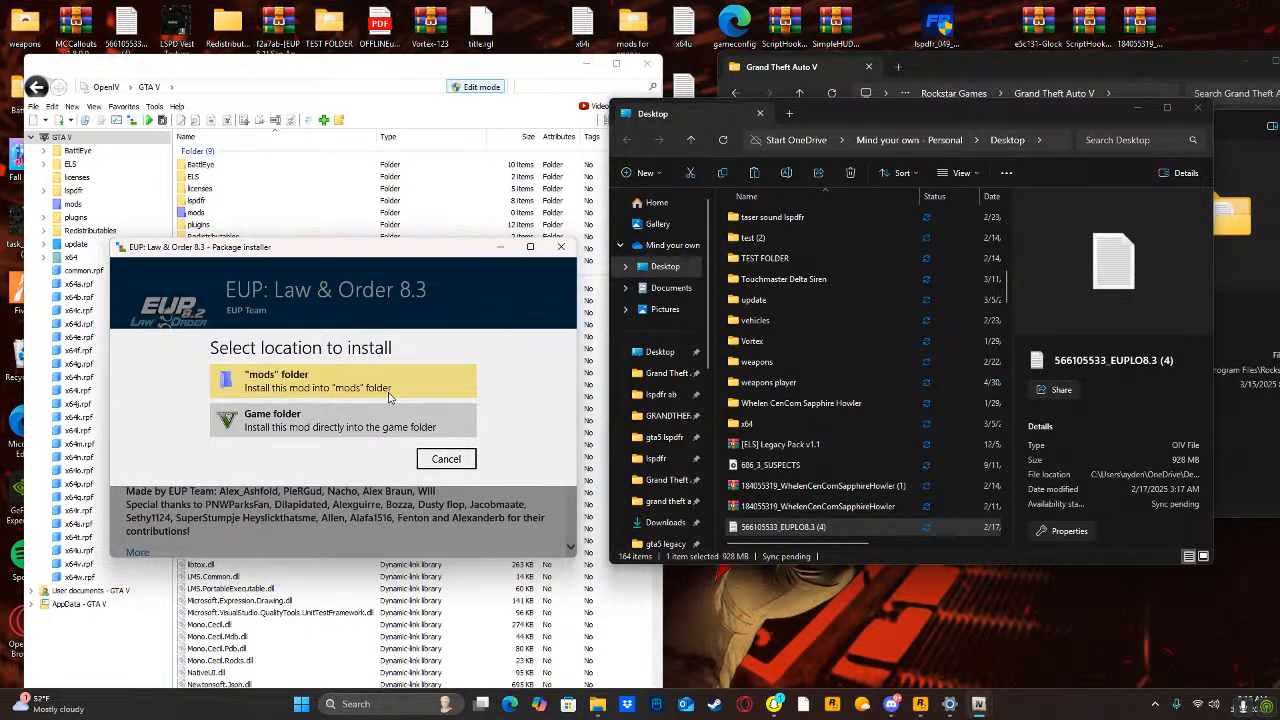
{"action": "left_click", "coordinate": [390, 390]}
{"action": "left_click", "coordinate": [372, 452]}
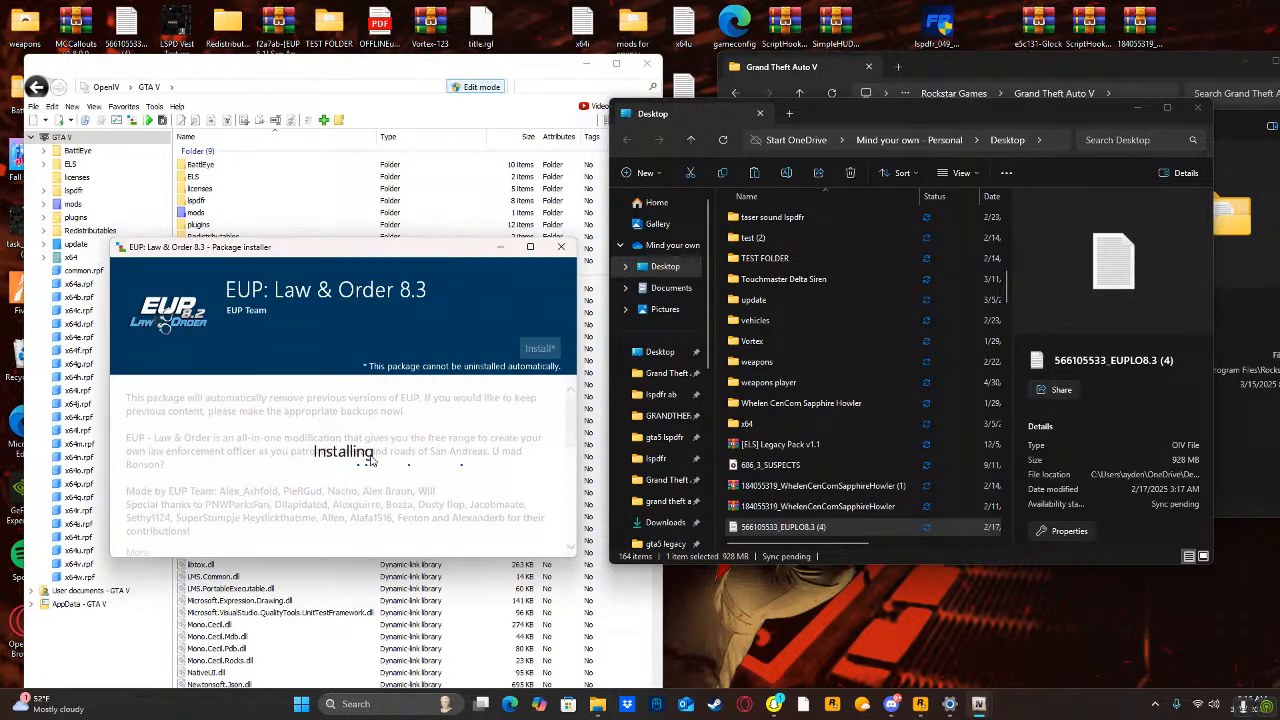
{"action": "scroll", "coordinate": [855, 485], "scroll_direction": "down", "scroll_amount": 2}
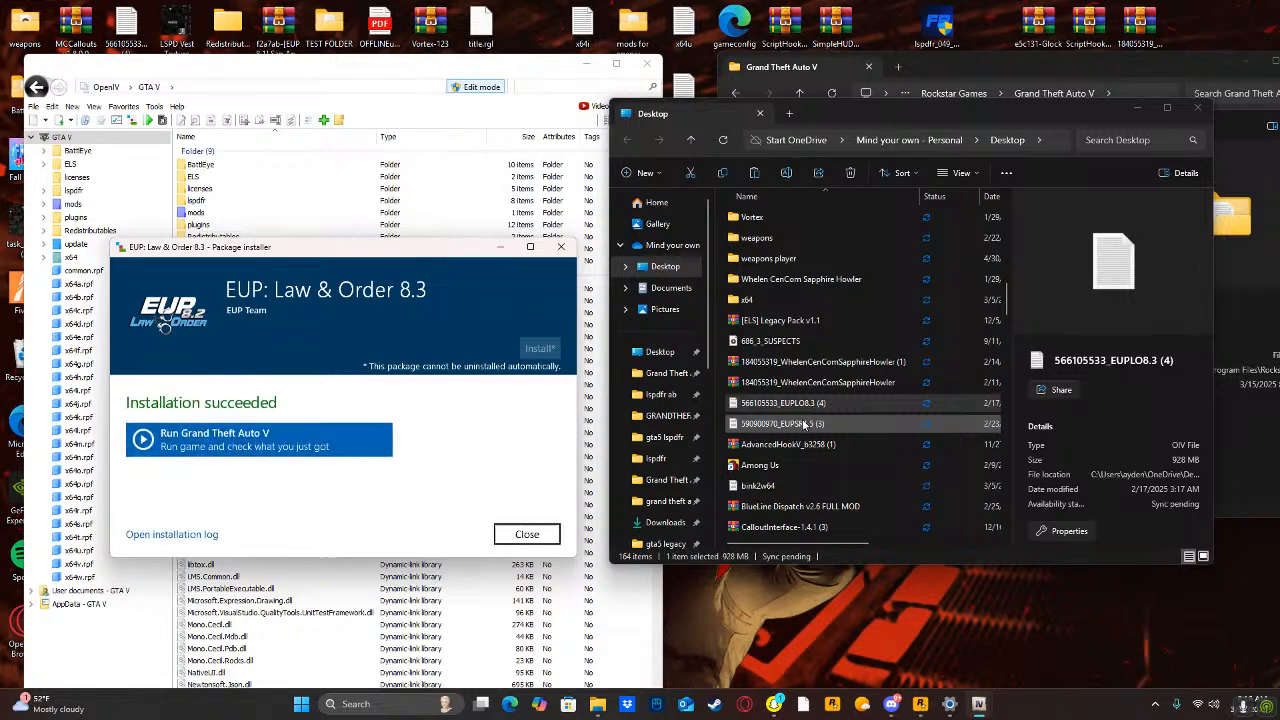
{"action": "left_click", "coordinate": [527, 531]}
Install the 590900970_EUPSR1.5 (3) package through OpenIV into the "mods" folder and close the package installer.
{"action": "left_click_drag", "start_coordinate": [739, 424], "coordinate": [453, 329]}
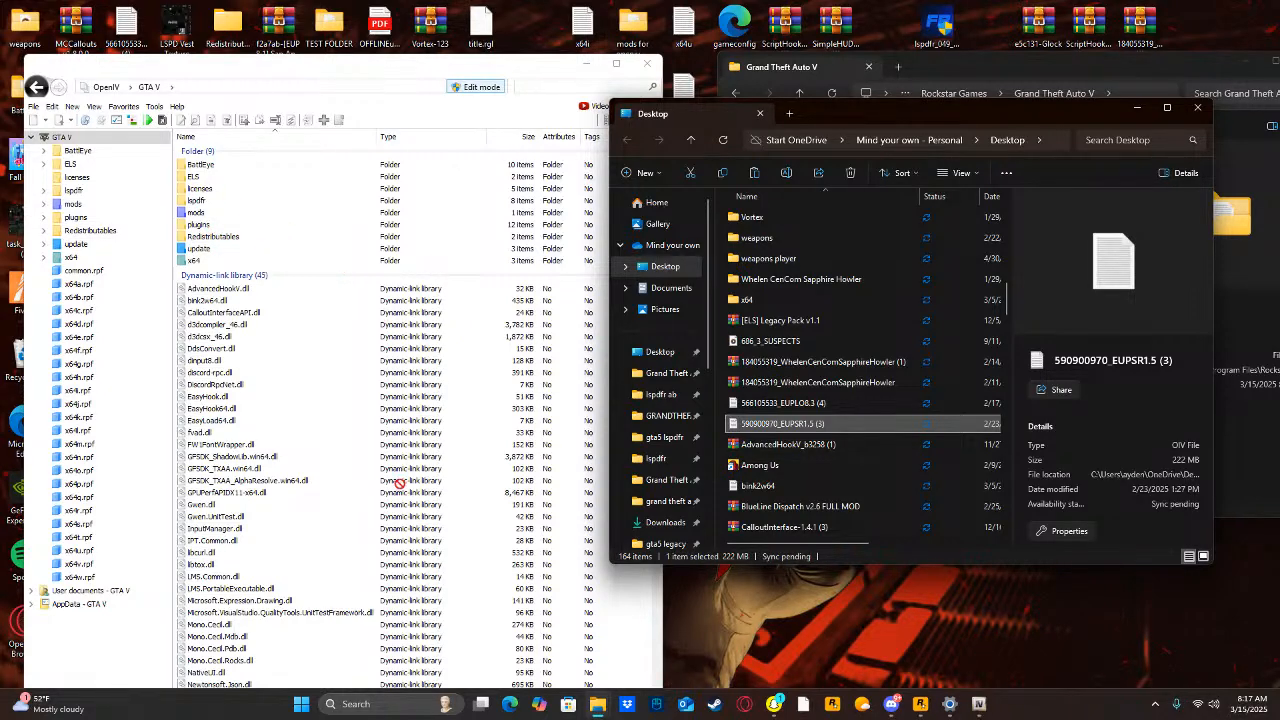
{"action": "left_click_drag", "start_coordinate": [90, 205], "coordinate": [91, 207]}
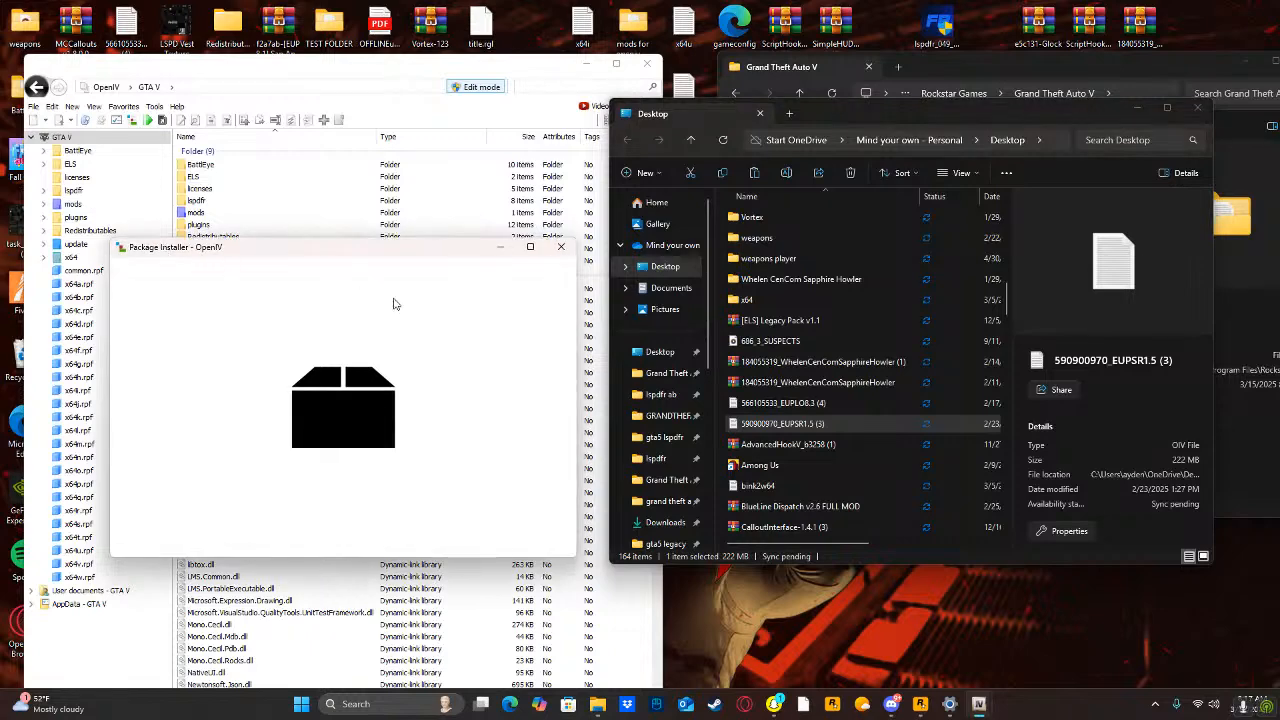
{"action": "left_click", "coordinate": [531, 346]}
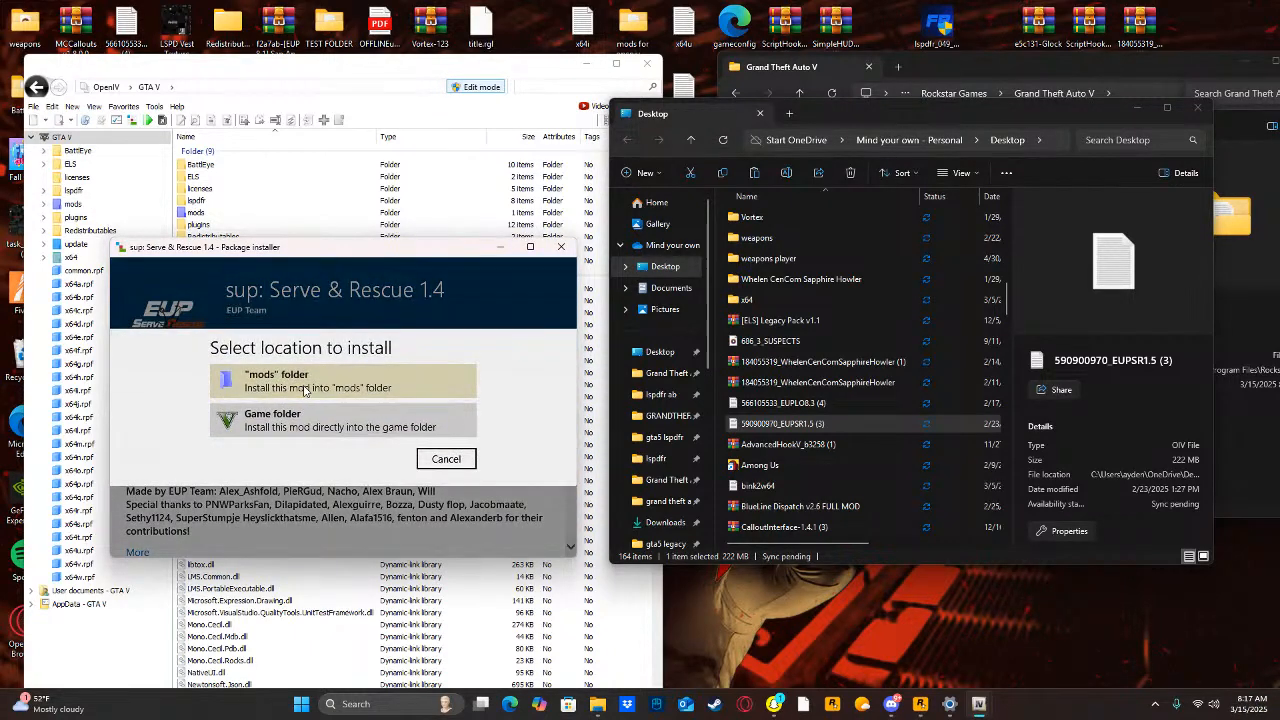
{"action": "left_click", "coordinate": [303, 384]}
{"action": "left_click", "coordinate": [291, 437]}
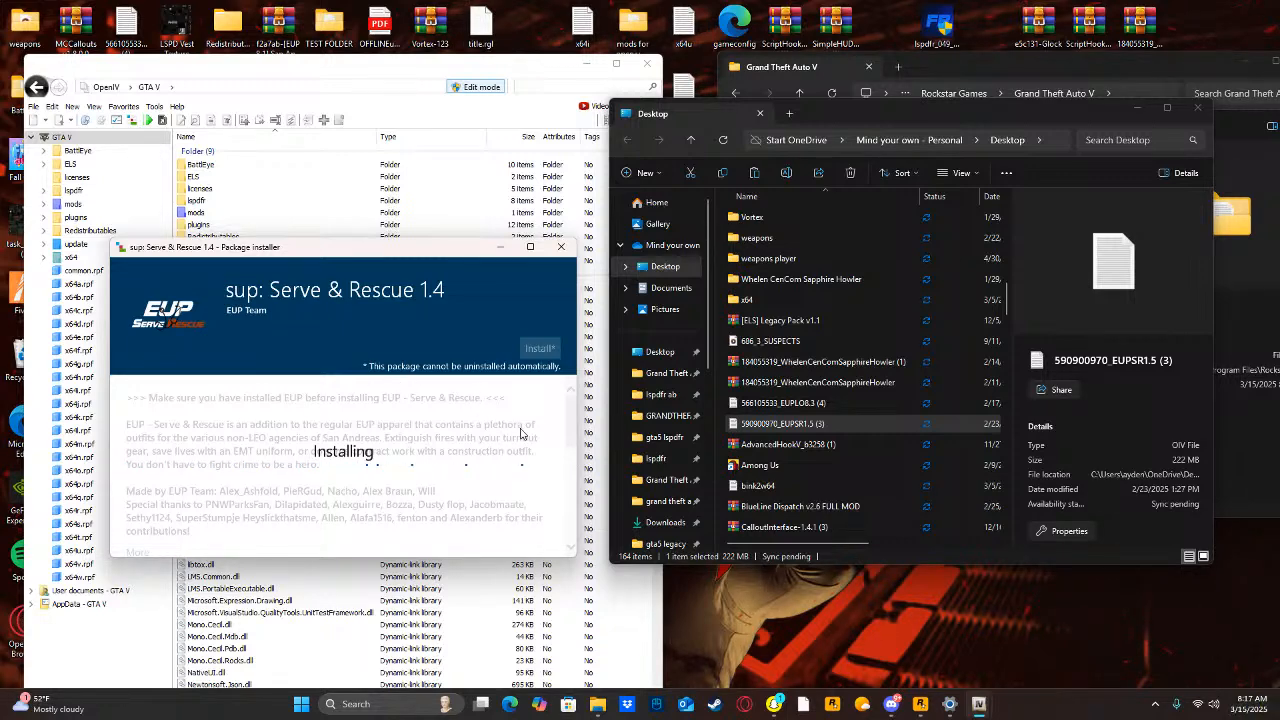
{"action": "scroll", "coordinate": [866, 505], "scroll_direction": "down", "scroll_amount": 1}
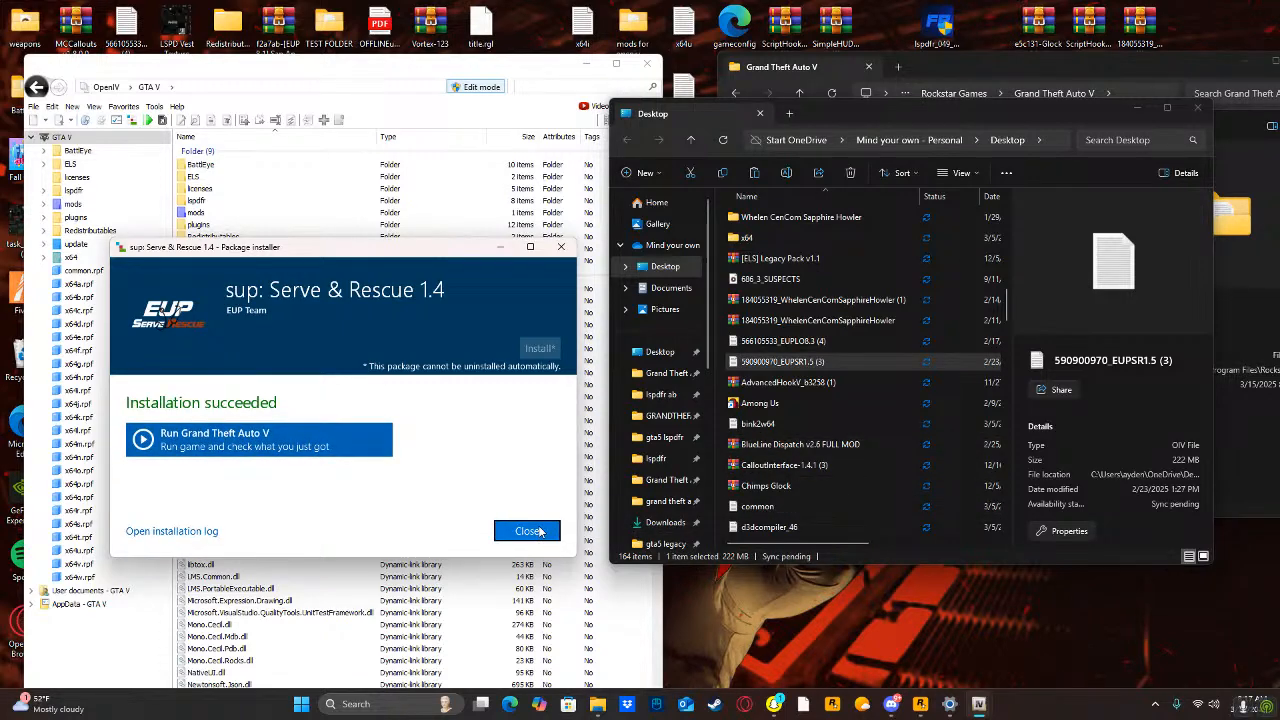
{"action": "left_click", "coordinate": [528, 530]}
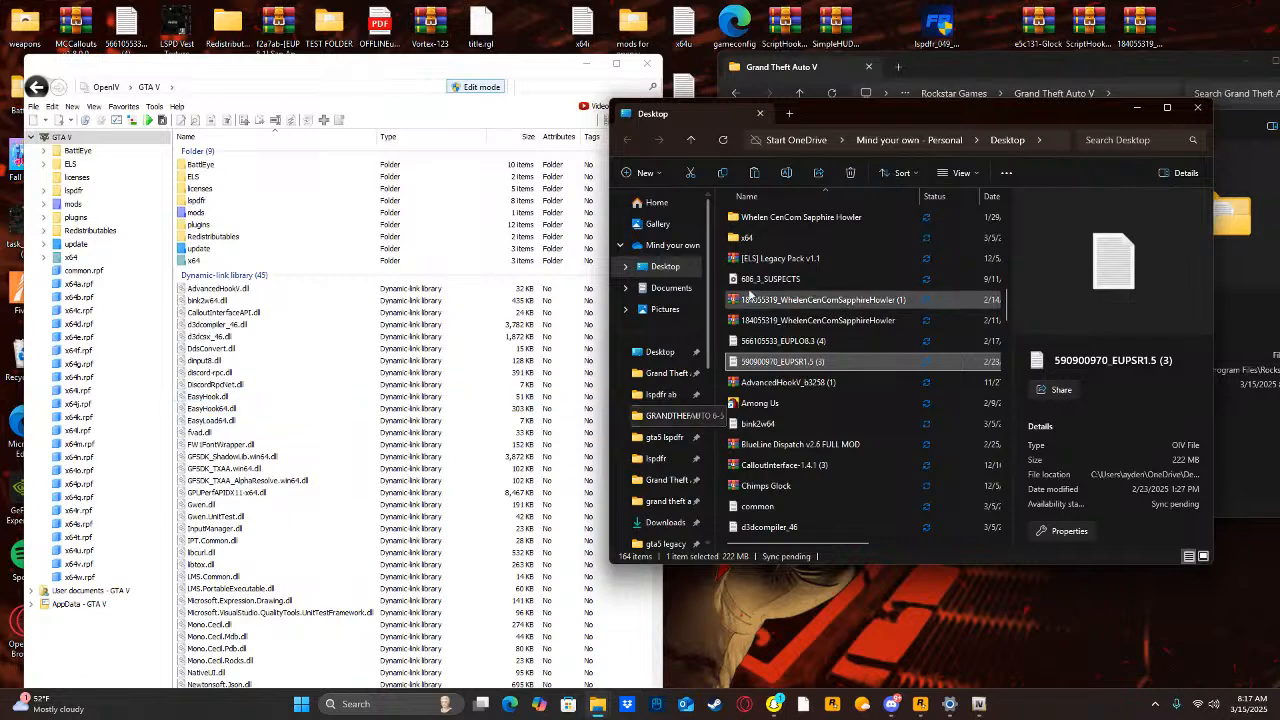
Go from the Desktop folder to the Grand Theft Auto V folder and check the contents of its plugins folder.
{"action": "scroll", "coordinate": [656, 500], "scroll_direction": "down", "scroll_amount": 1}
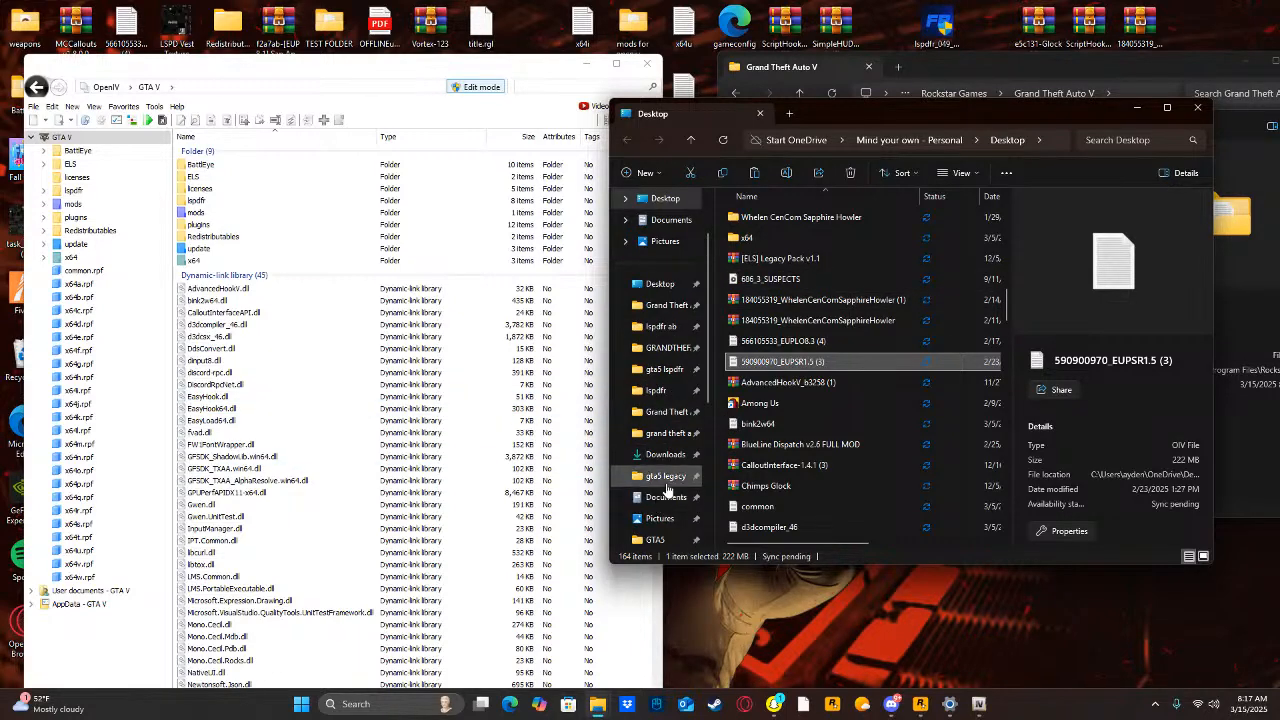
{"action": "scroll", "coordinate": [665, 507], "scroll_direction": "down", "scroll_amount": 2}
{"action": "left_click", "coordinate": [667, 475]}
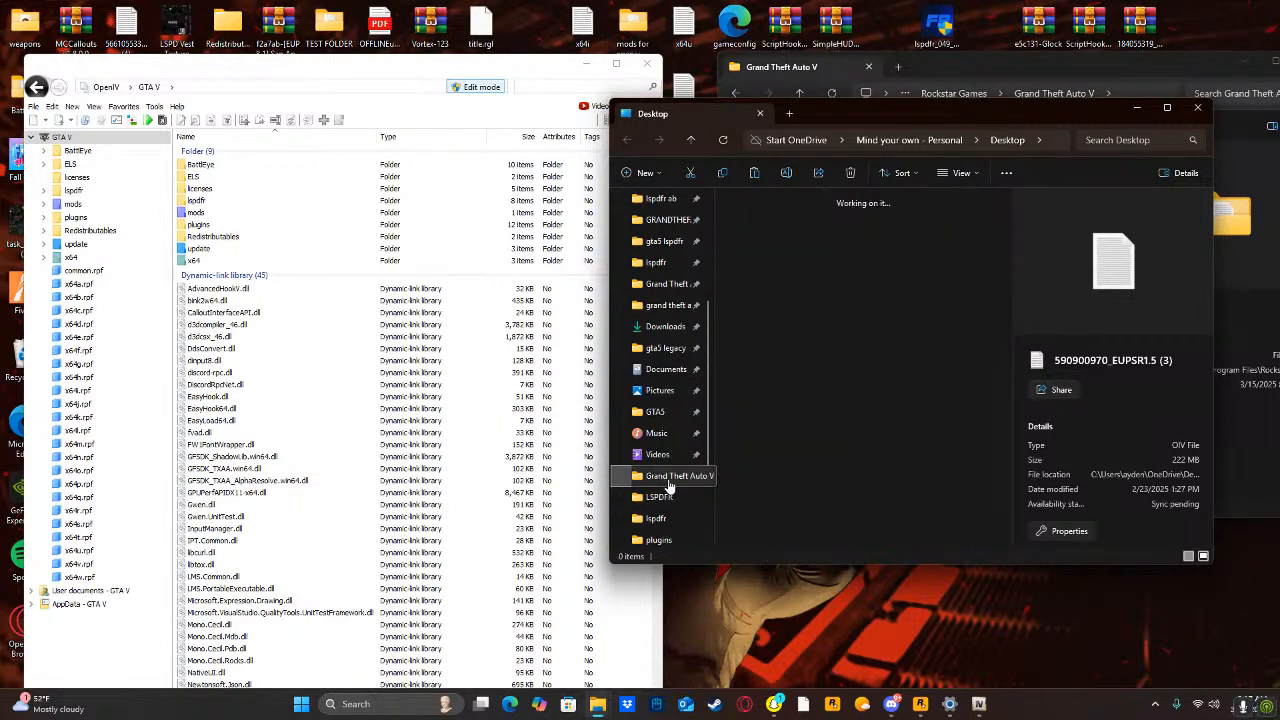
{"action": "double_click", "coordinate": [755, 255]}
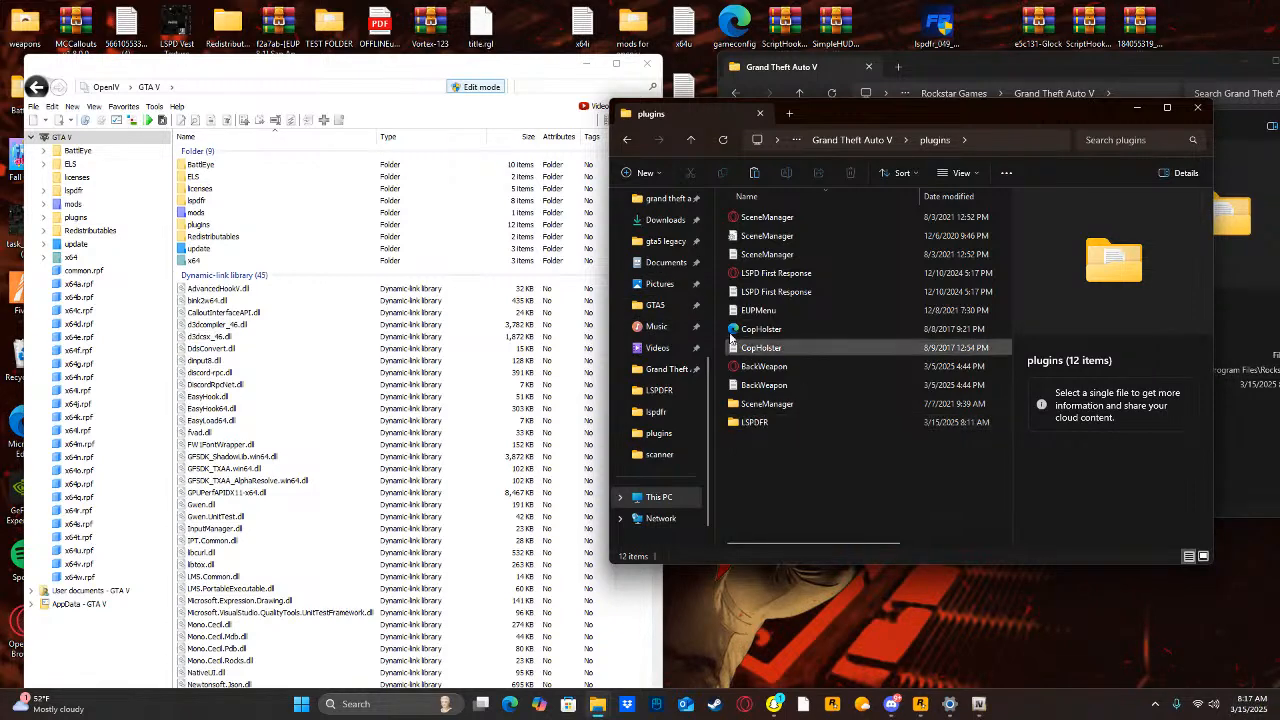
{"action": "scroll", "coordinate": [690, 255], "scroll_direction": "up", "scroll_amount": 3}
{"action": "scroll", "coordinate": [690, 255], "scroll_direction": "down", "scroll_amount": 5}
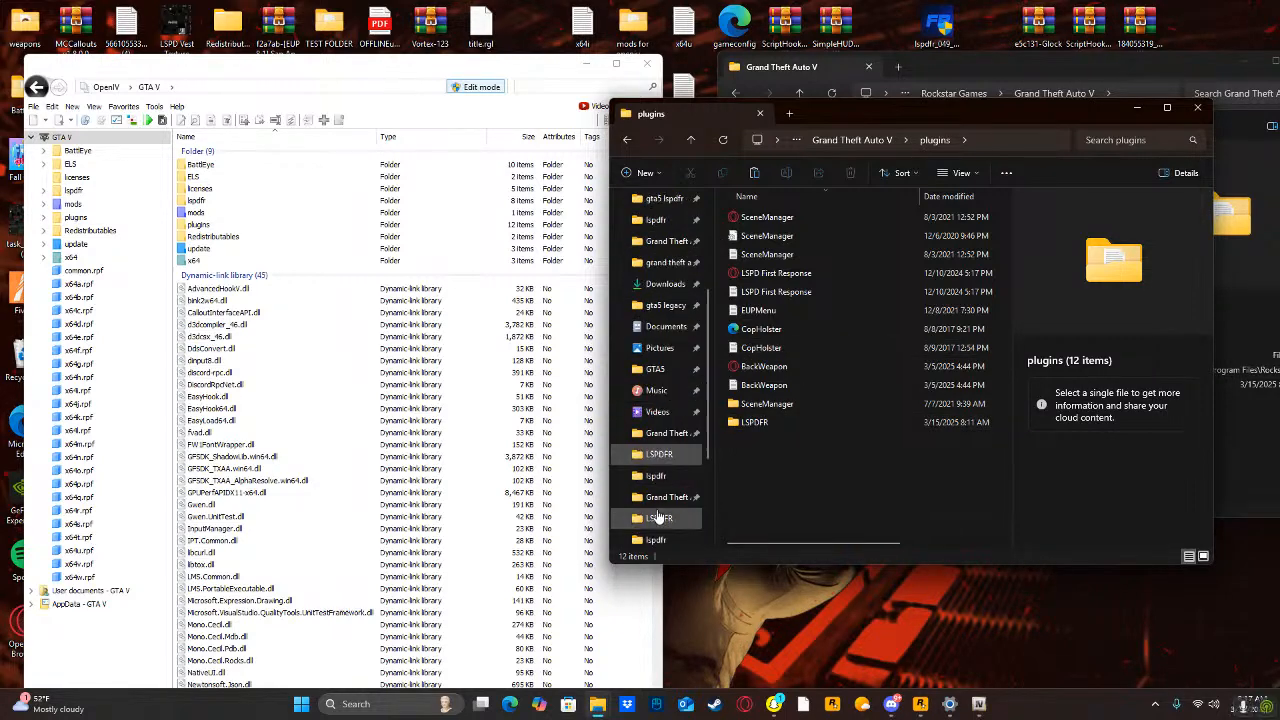
Search the Grand Theft Auto V folder for eup and open the eup folder.
{"action": "left_click", "coordinate": [652, 368]}
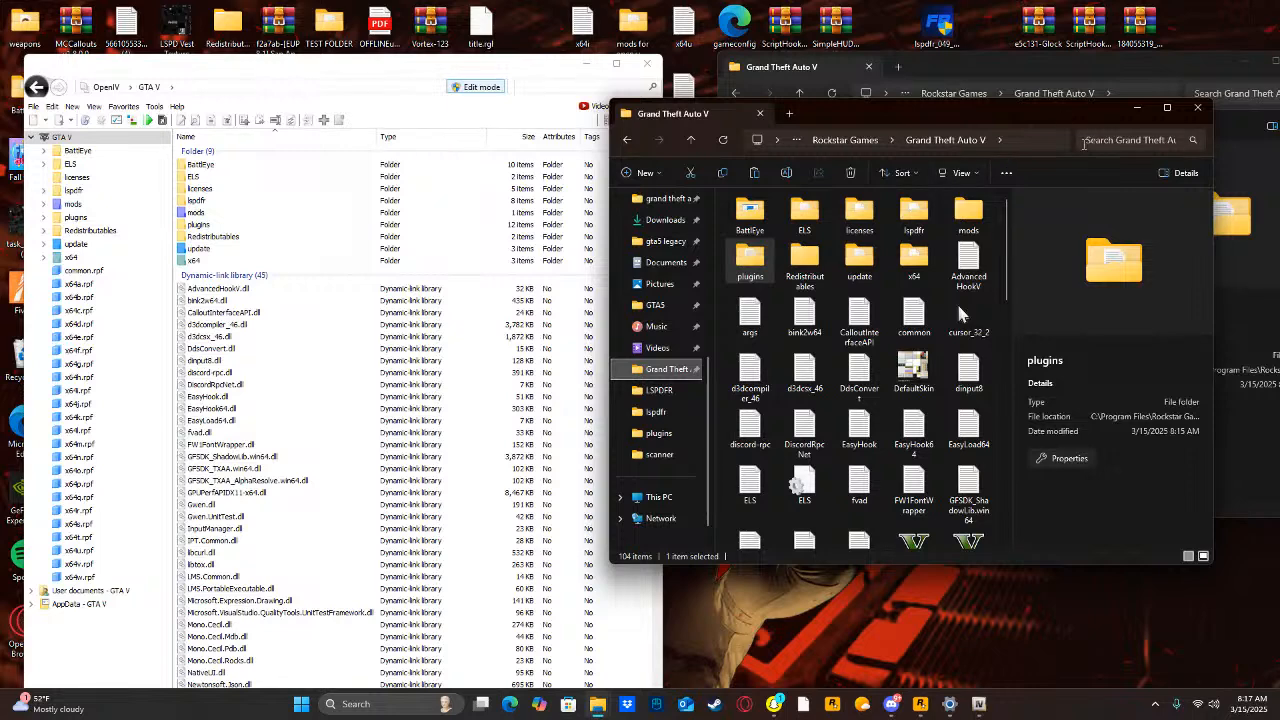
{"action": "left_click", "coordinate": [1085, 140]}
{"action": "type", "text": "e"}
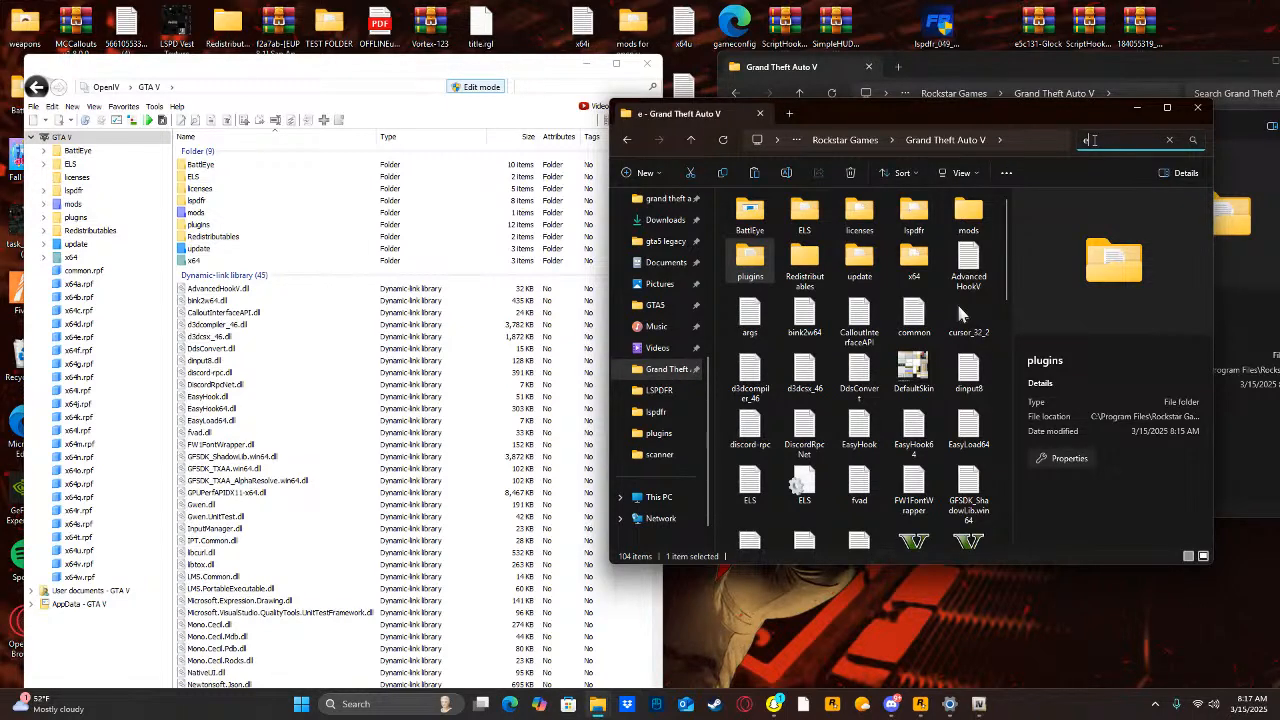
{"action": "type", "text": "up"}
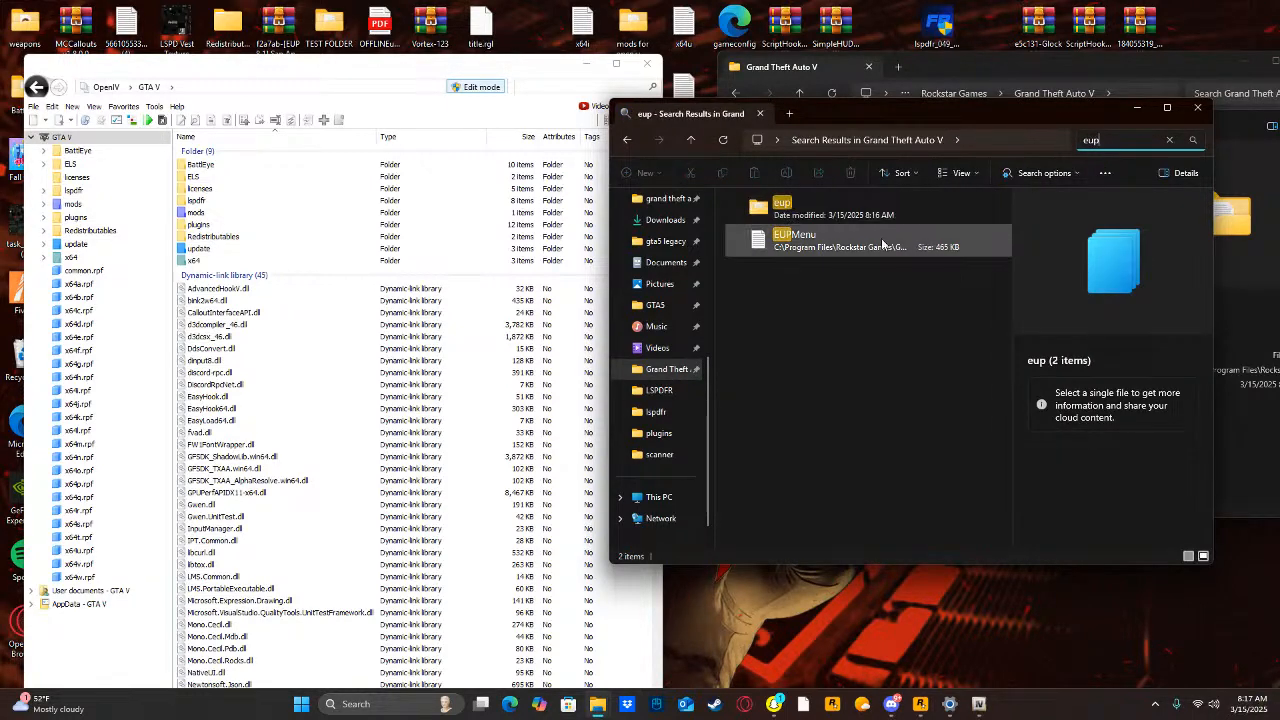
{"action": "double_click", "coordinate": [858, 205]}
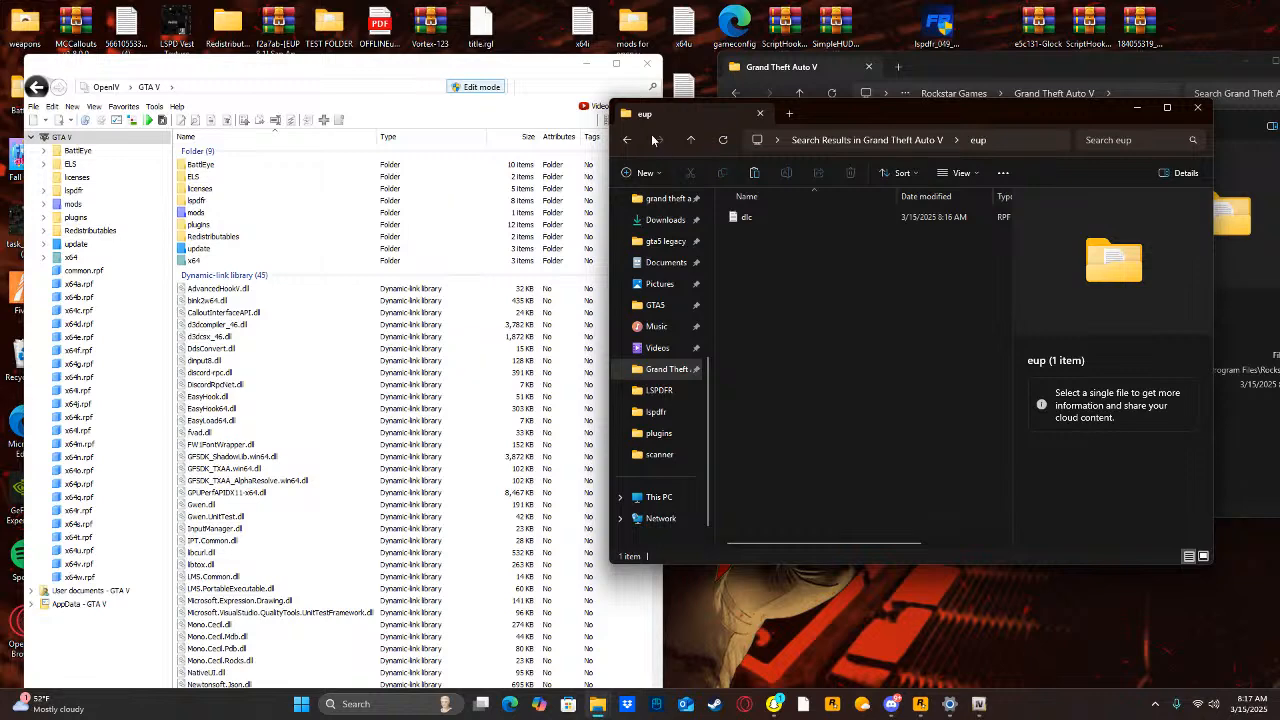
Return to the Grand Theft Auto V folder and look through the LSPDFR folder inside plugins.
{"action": "left_click", "coordinate": [621, 141]}
{"action": "left_click", "coordinate": [622, 140]}
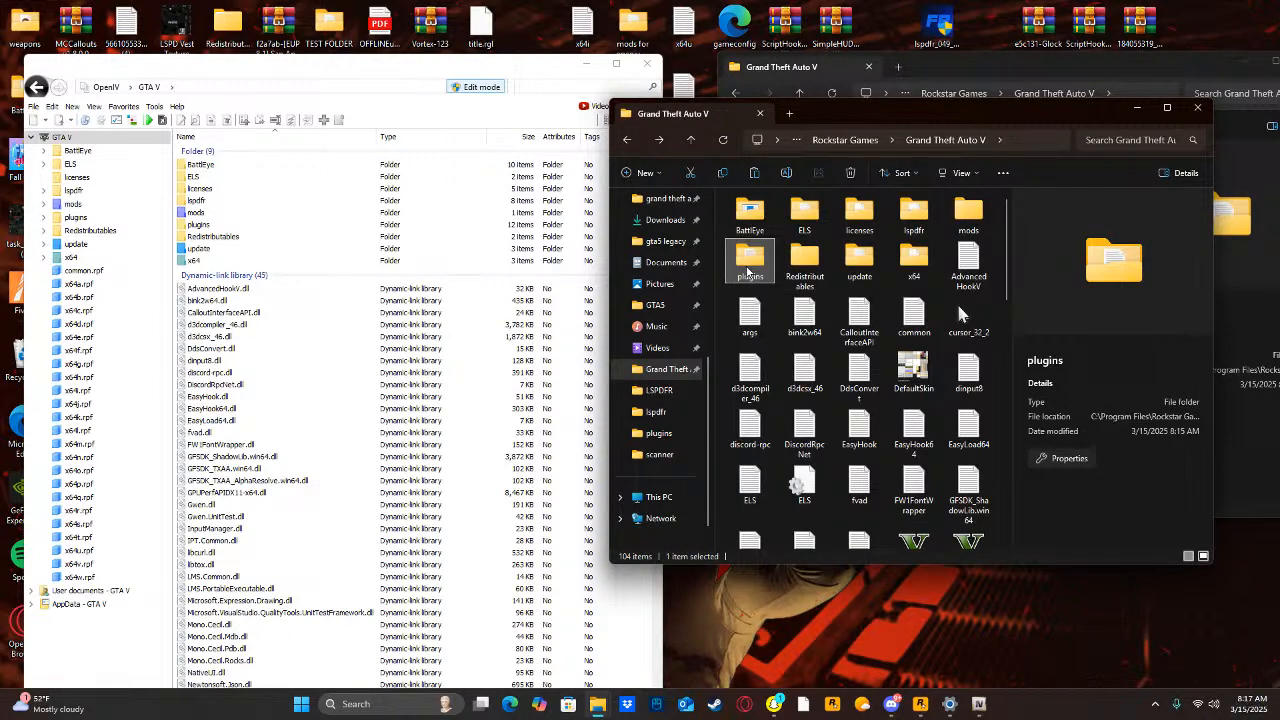
{"action": "double_click", "coordinate": [748, 265]}
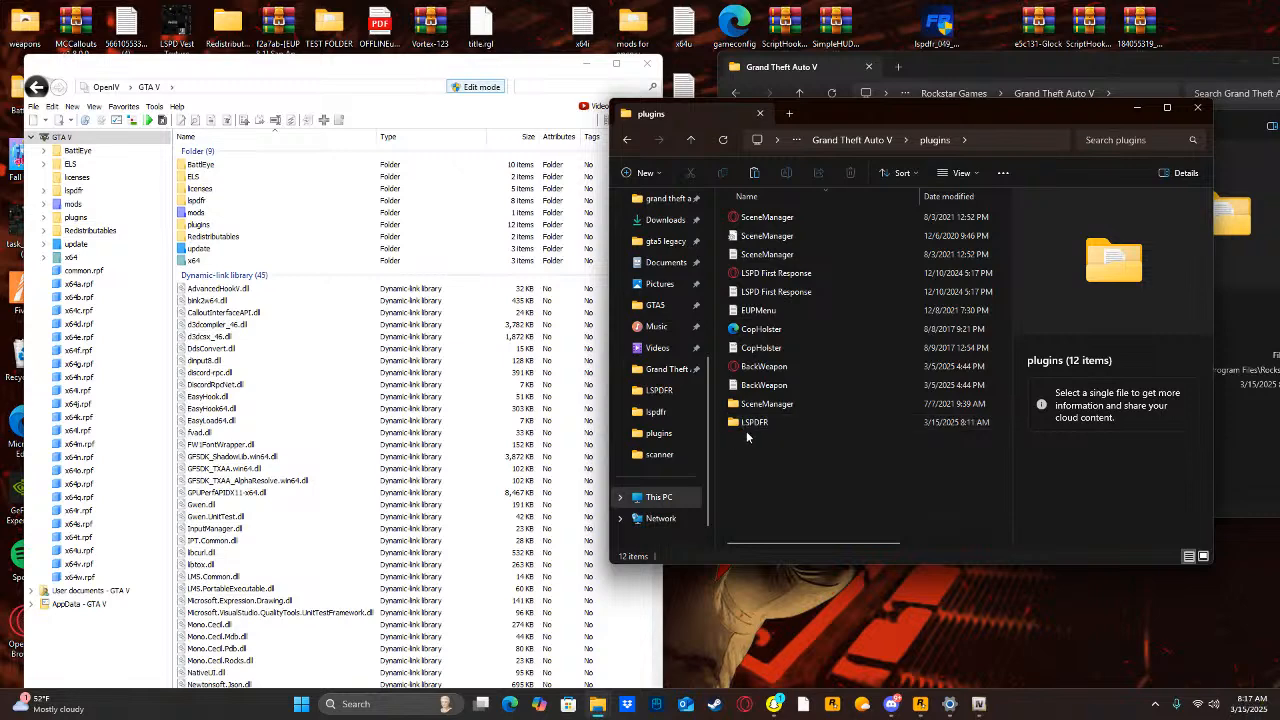
{"action": "double_click", "coordinate": [746, 425]}
{"action": "scroll", "coordinate": [793, 380], "scroll_direction": "down", "scroll_amount": 5}
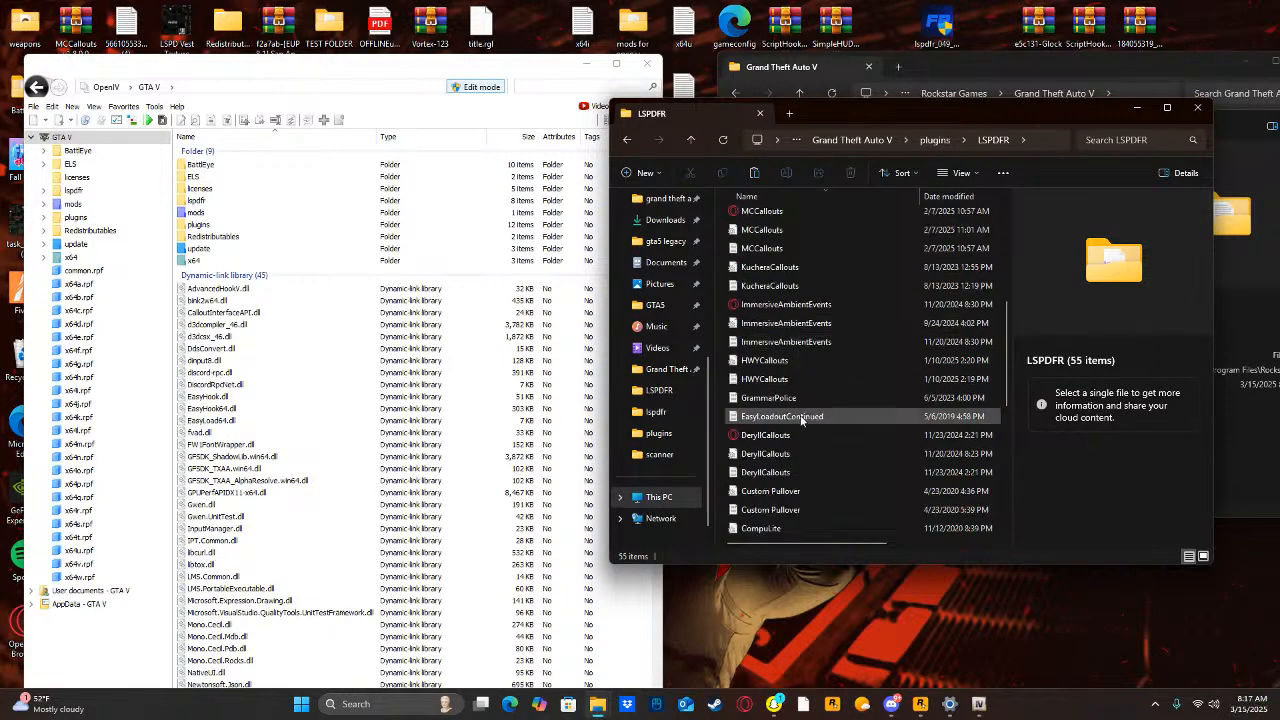
{"action": "scroll", "coordinate": [796, 434], "scroll_direction": "down", "scroll_amount": 5}
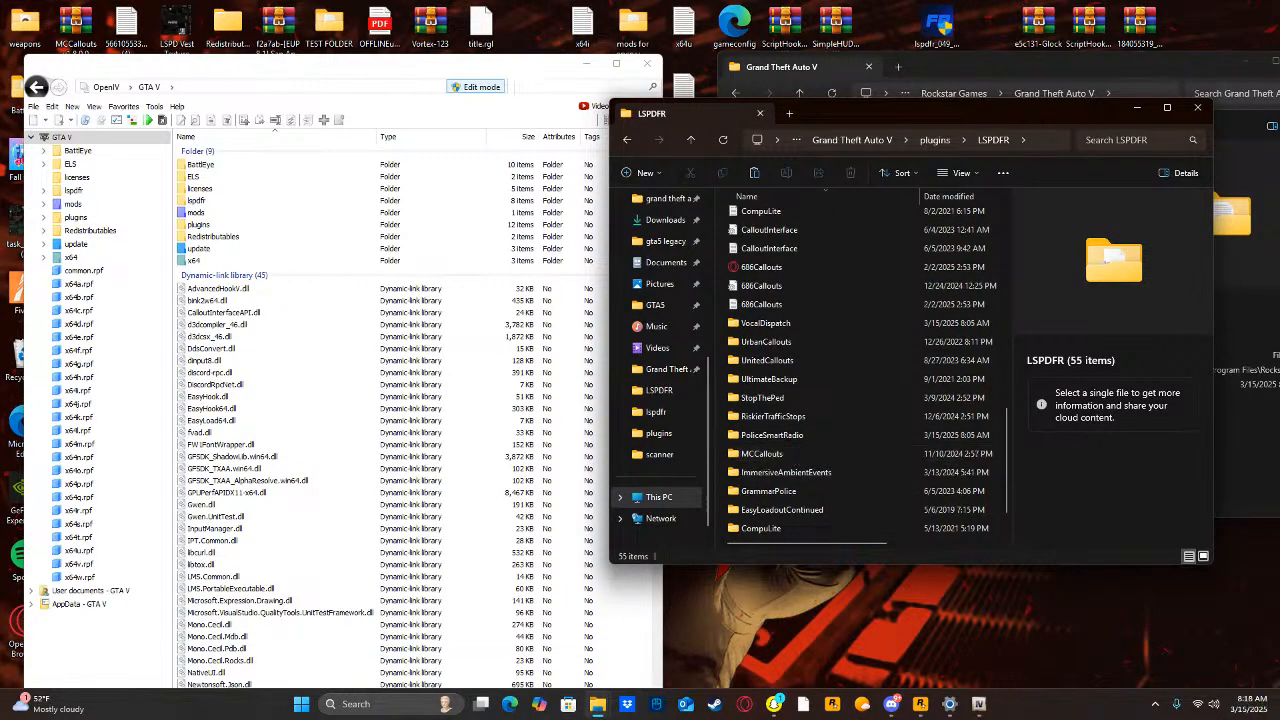
Look up eup menu on the web, open the EUP Menu 2.3.0.0 file download on LCPDFR.com and close the browser.
{"action": "left_click", "coordinate": [385, 703]}
{"action": "type", "text": "eupmenu"}
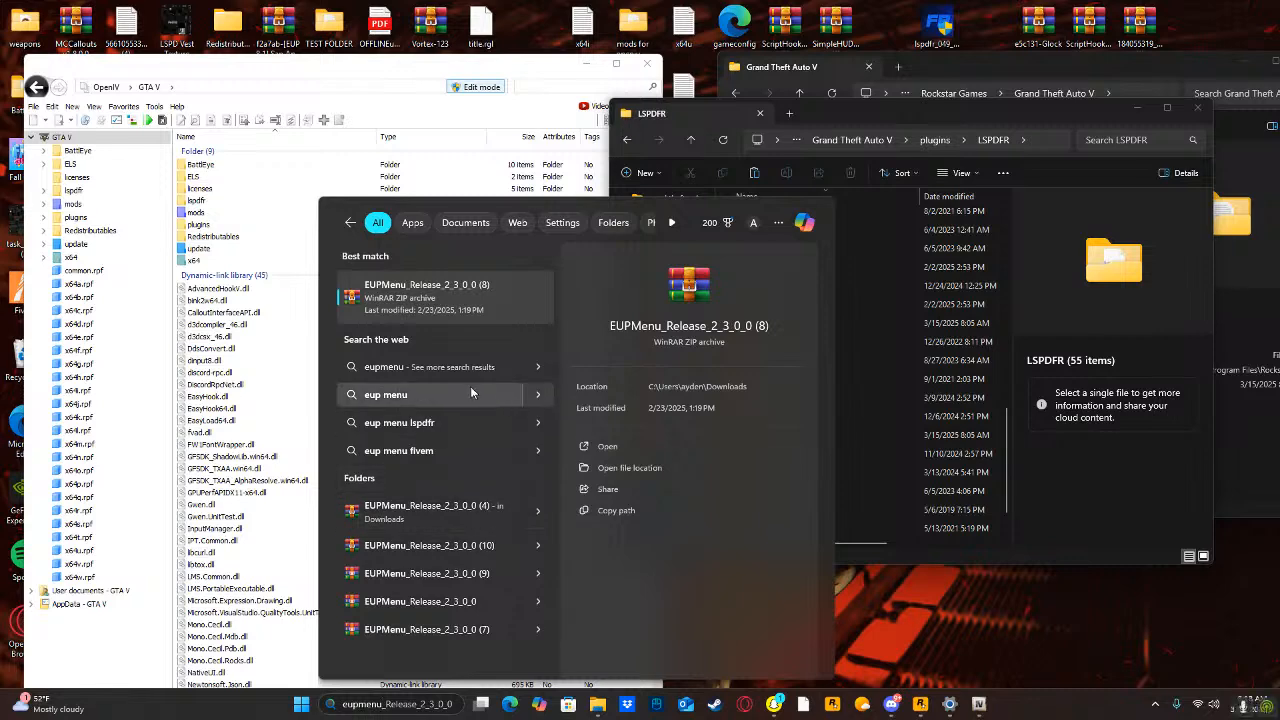
{"action": "left_click", "coordinate": [400, 396]}
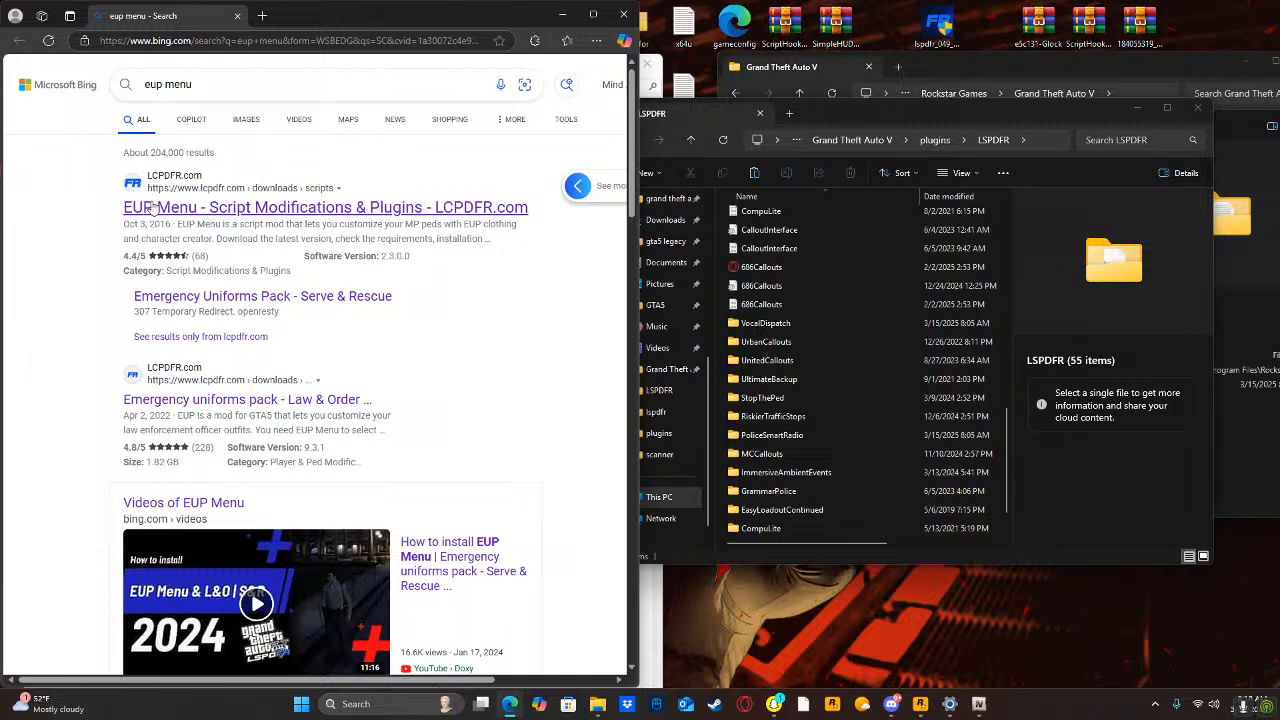
{"action": "left_click", "coordinate": [163, 195]}
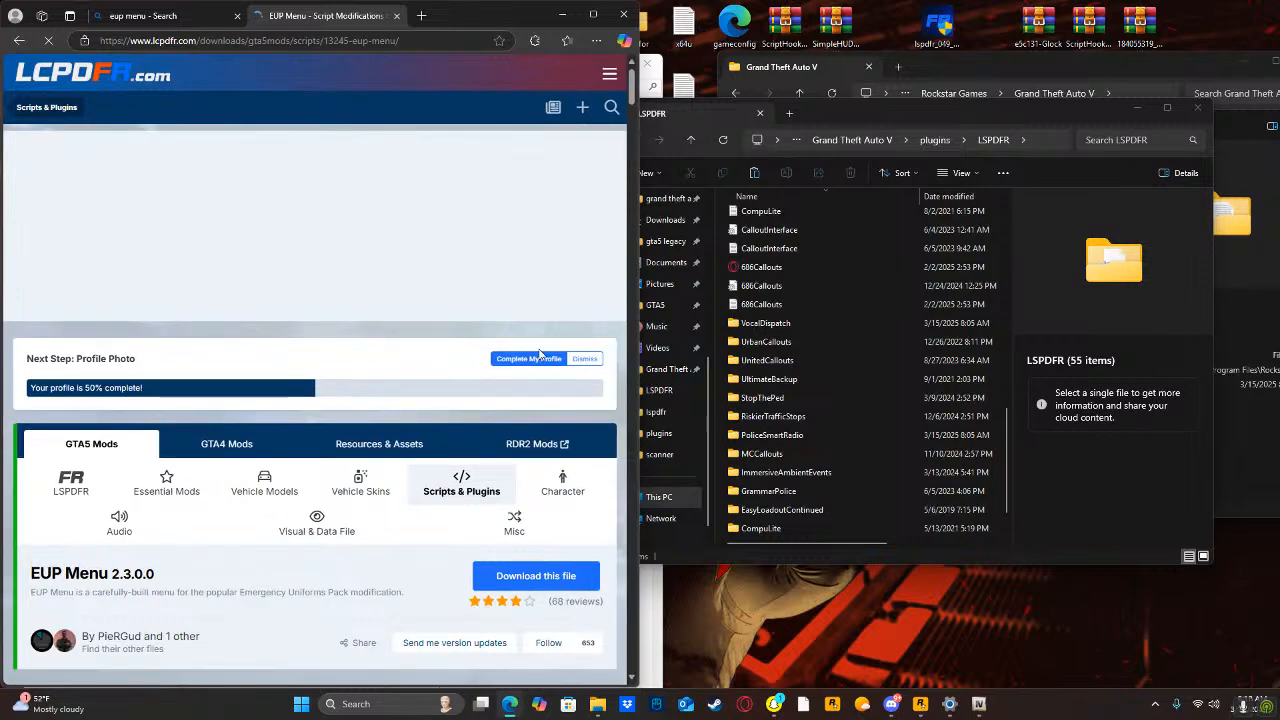
{"action": "scroll", "coordinate": [537, 372], "scroll_direction": "down", "scroll_amount": 2}
{"action": "left_click", "coordinate": [537, 377]}
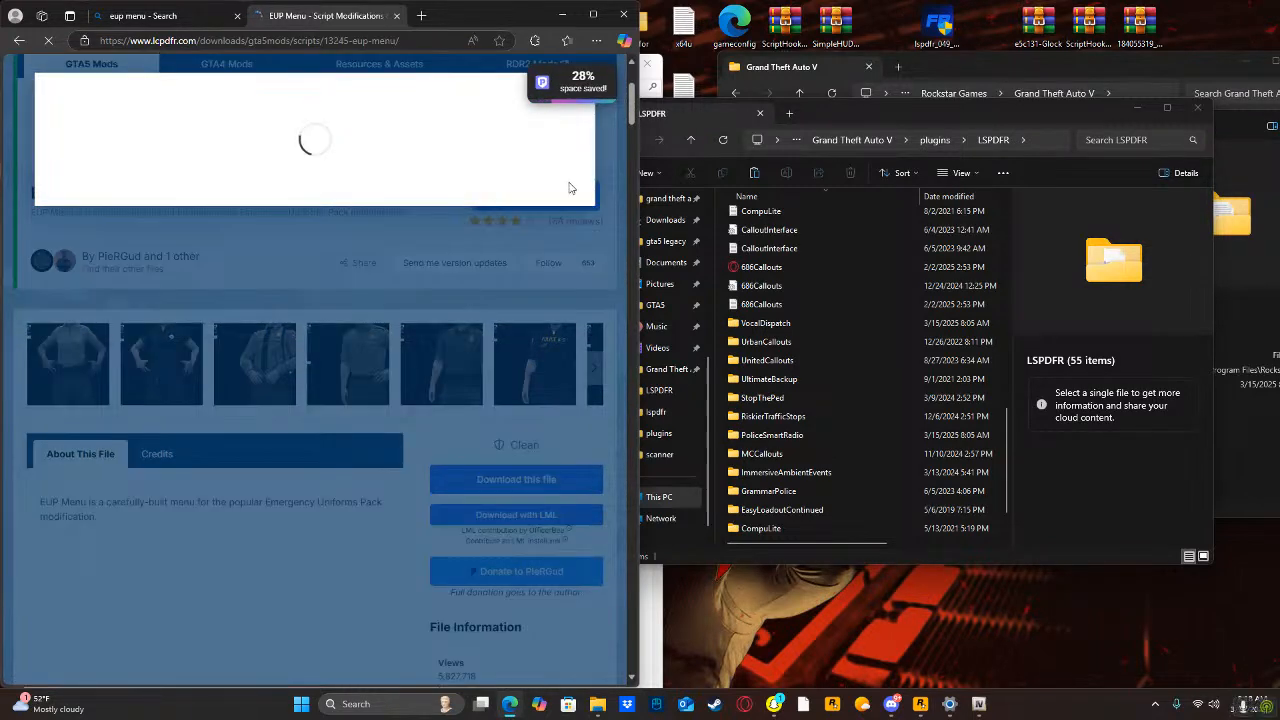
{"action": "left_click", "coordinate": [560, 270]}
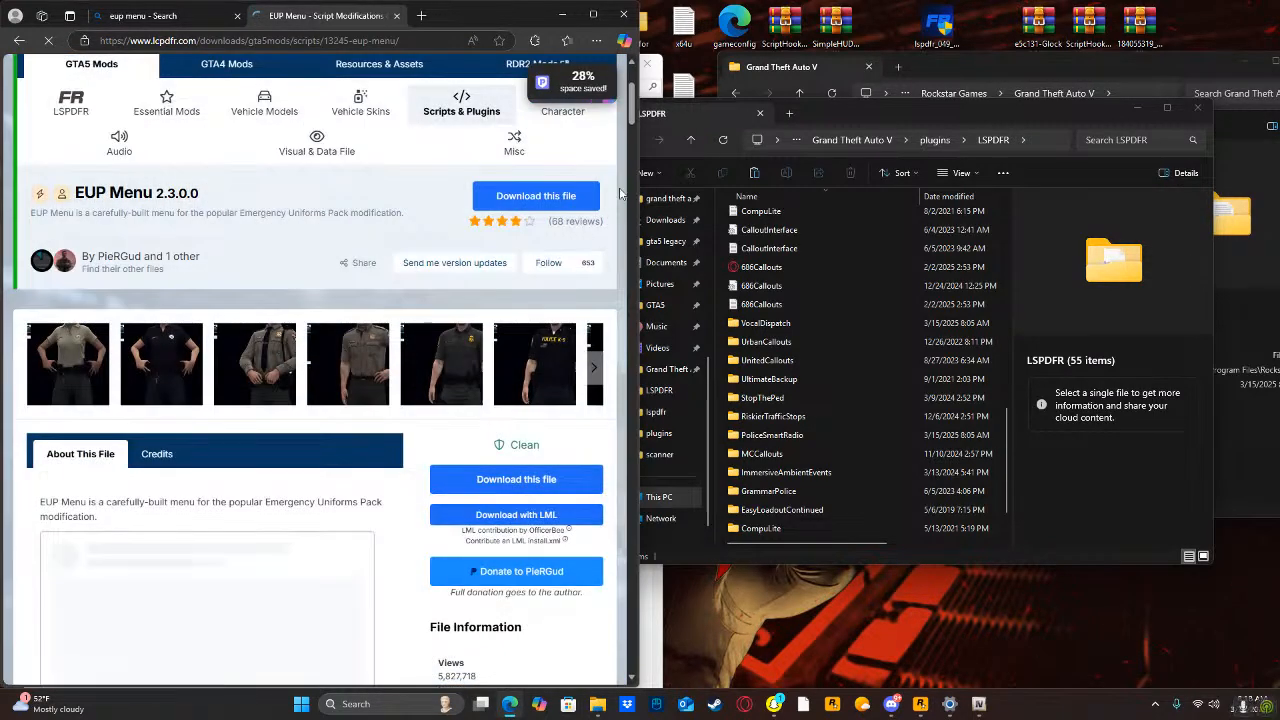
{"action": "left_click", "coordinate": [623, 15]}
Check the plugin files in the LSPDFR folder and minimize its window to reveal the Grand Theft Auto V folder window.
{"action": "scroll", "coordinate": [787, 342], "scroll_direction": "up", "scroll_amount": 9}
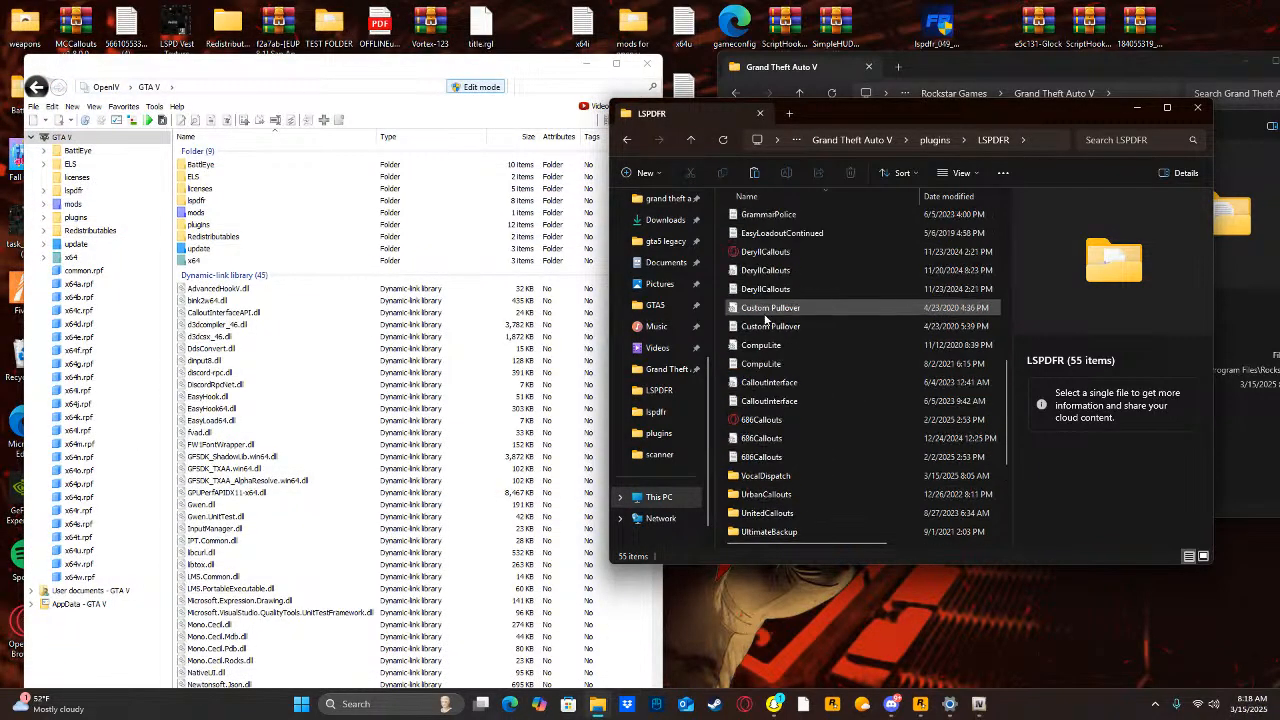
{"action": "scroll", "coordinate": [800, 270], "scroll_direction": "up", "scroll_amount": 3}
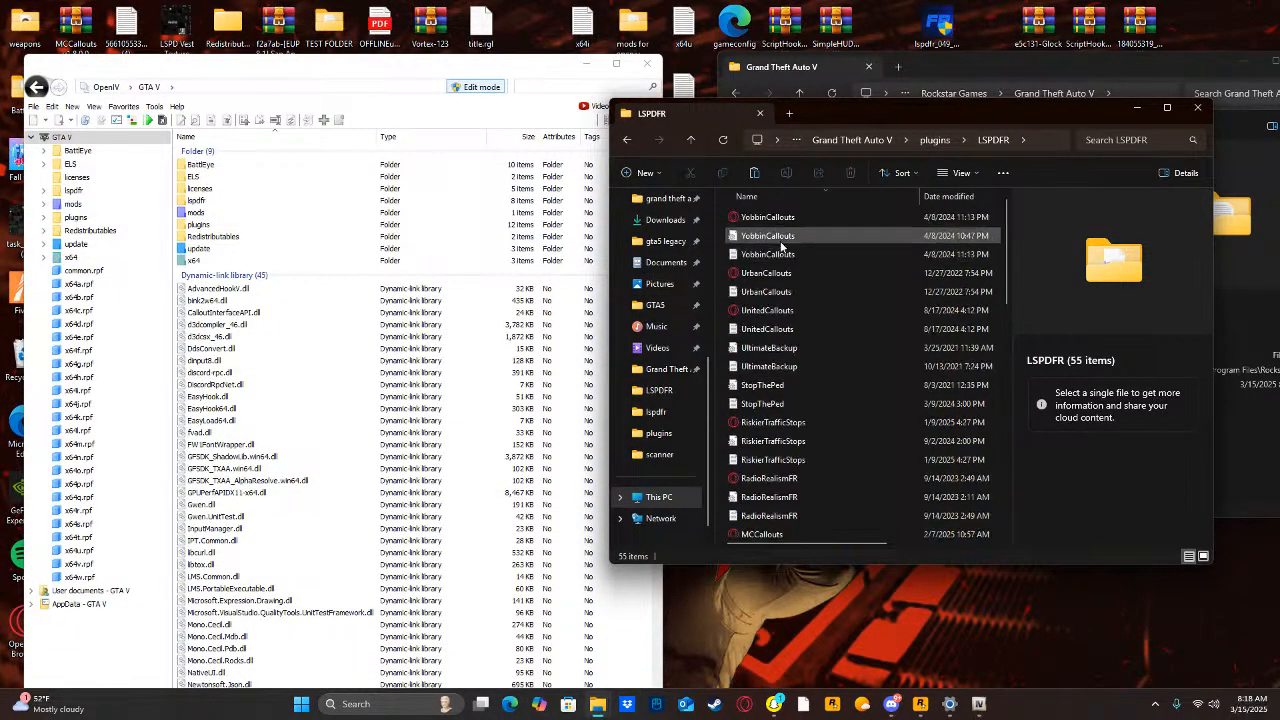
{"action": "left_click", "coordinate": [1136, 108]}
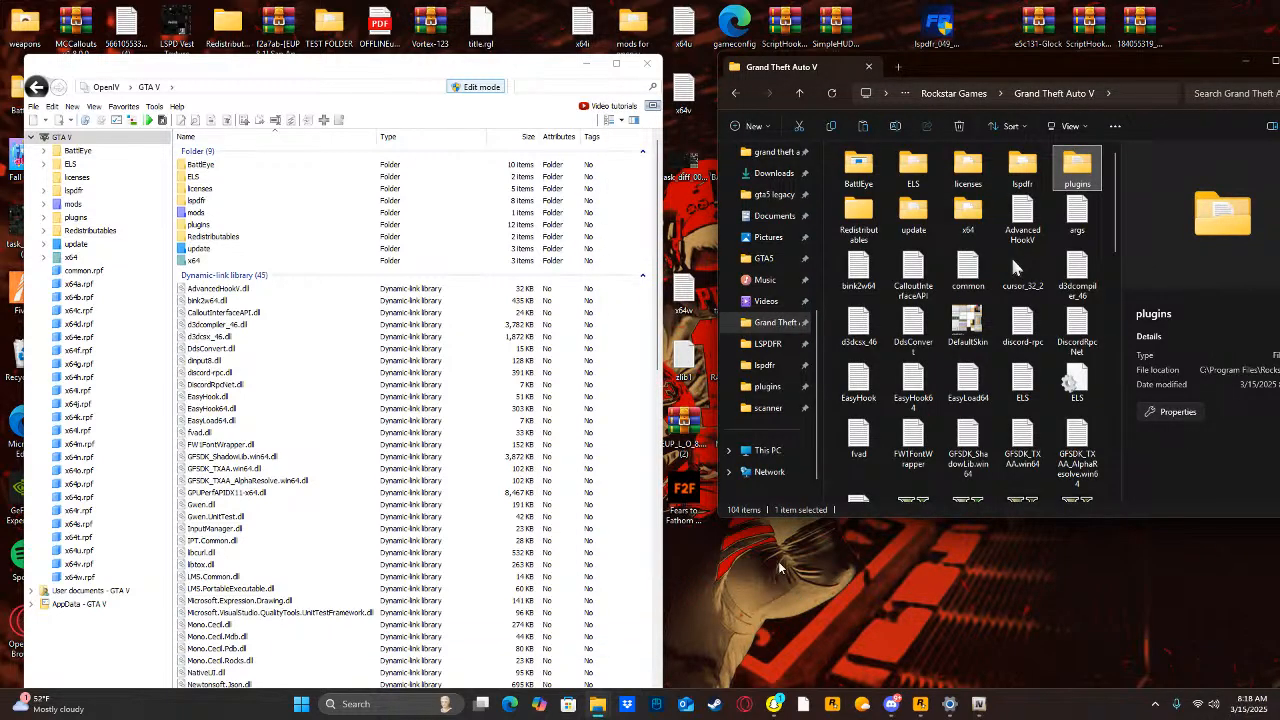
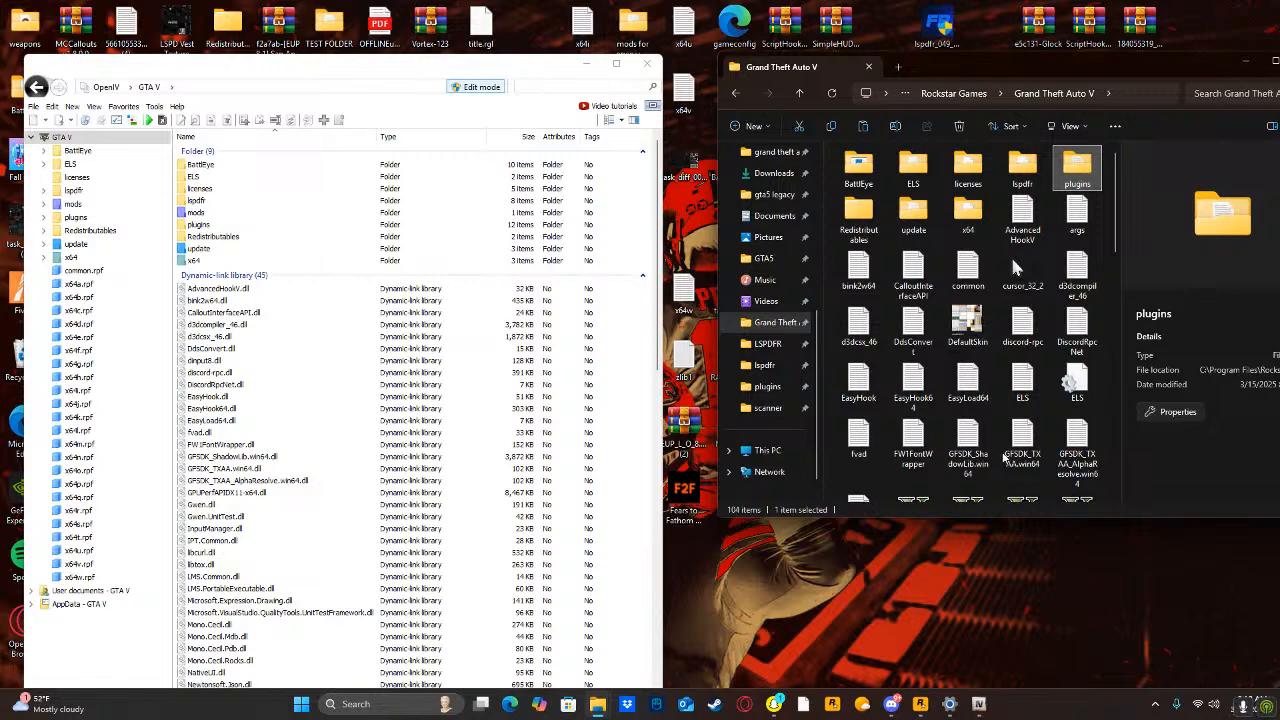
Open the plugins folder of Grand Theft Auto V and find the CompuLite files in its LSPDFR folder.
{"action": "left_click", "coordinate": [1107, 286]}
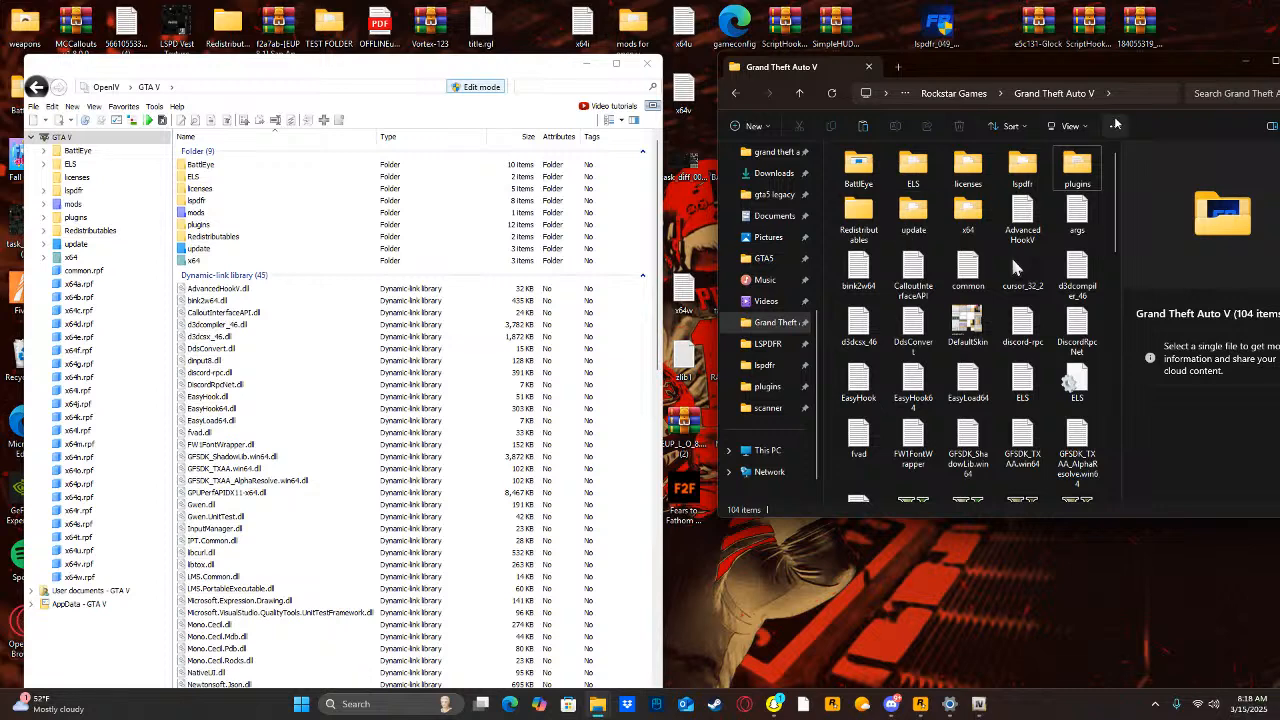
{"action": "double_click", "coordinate": [1077, 168]}
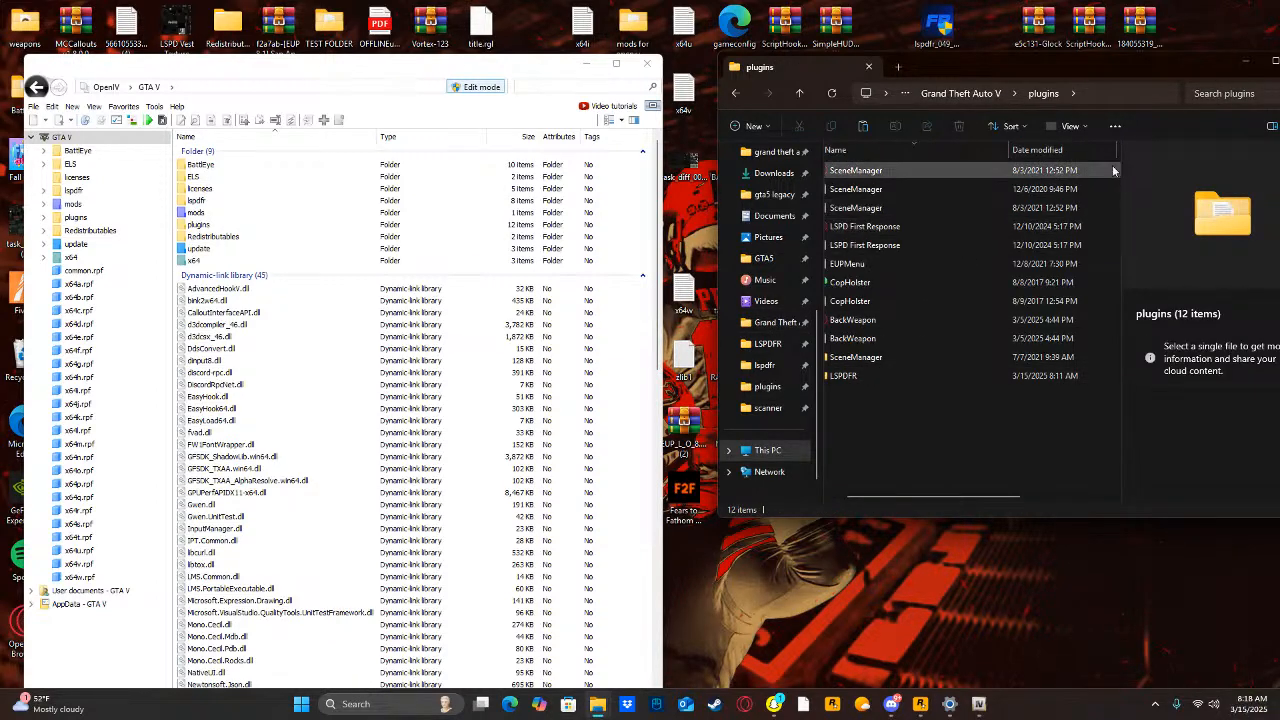
{"action": "double_click", "coordinate": [848, 375]}
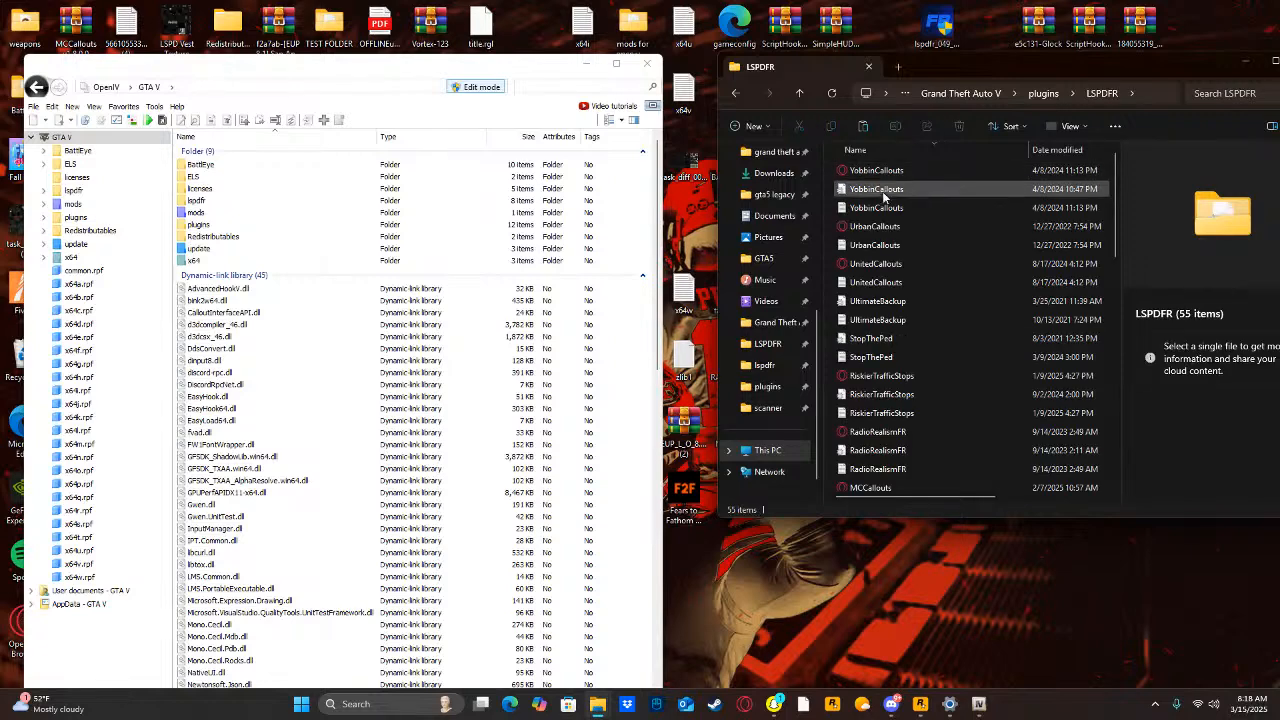
{"action": "scroll", "coordinate": [867, 432], "scroll_direction": "down", "scroll_amount": 12}
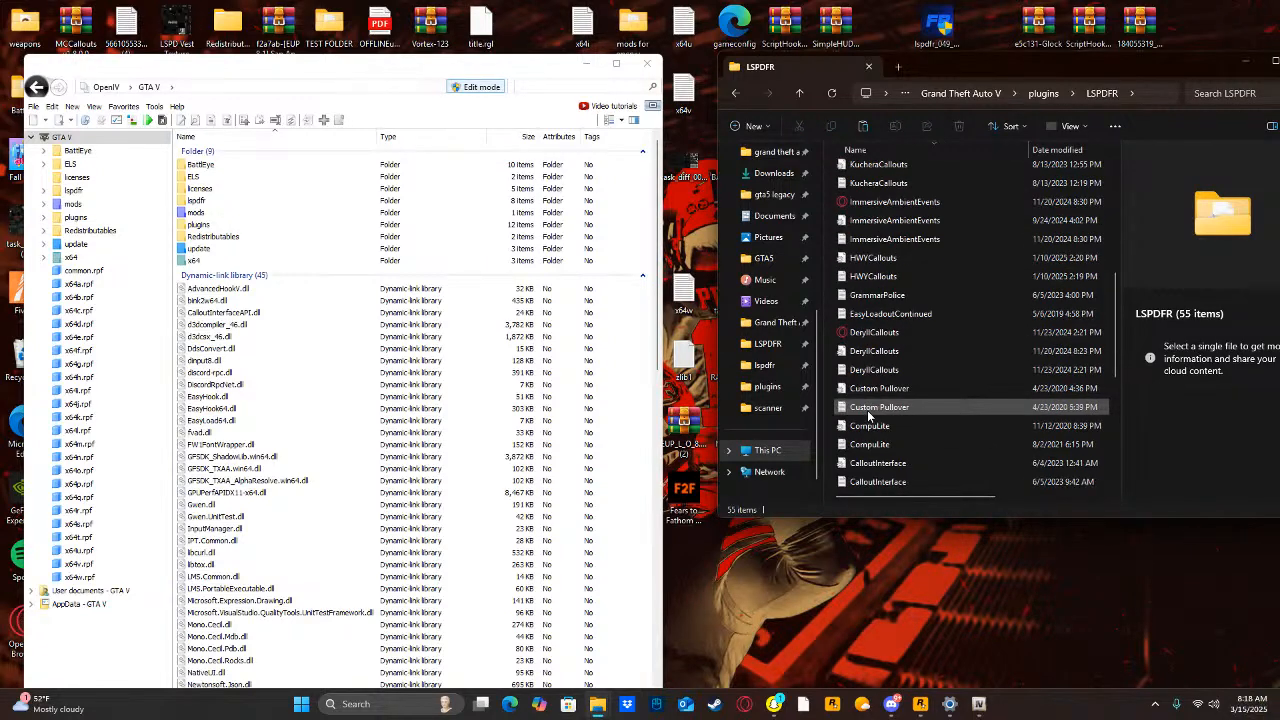
Open the CompuLite configuration file in Notepad, read through its key and button settings, and close it.
{"action": "double_click", "coordinate": [869, 370]}
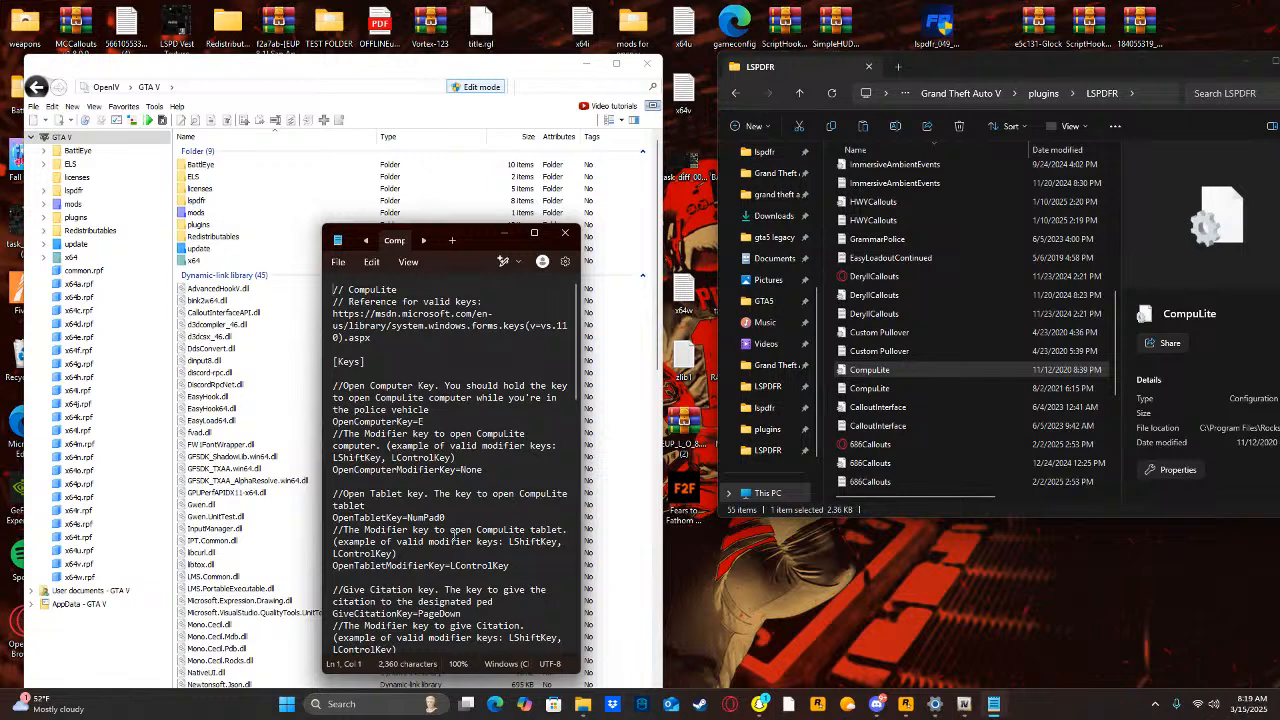
{"action": "scroll", "coordinate": [453, 533], "scroll_direction": "down", "scroll_amount": 5}
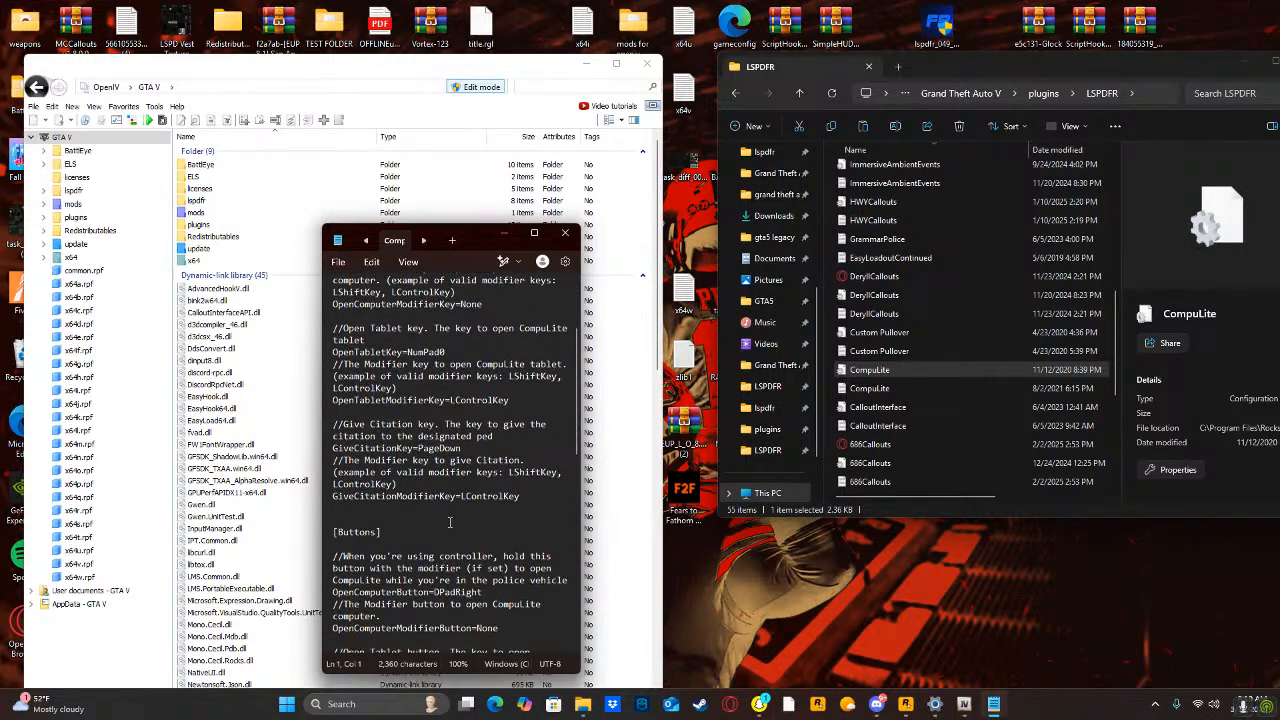
{"action": "scroll", "coordinate": [474, 585], "scroll_direction": "down", "scroll_amount": 3}
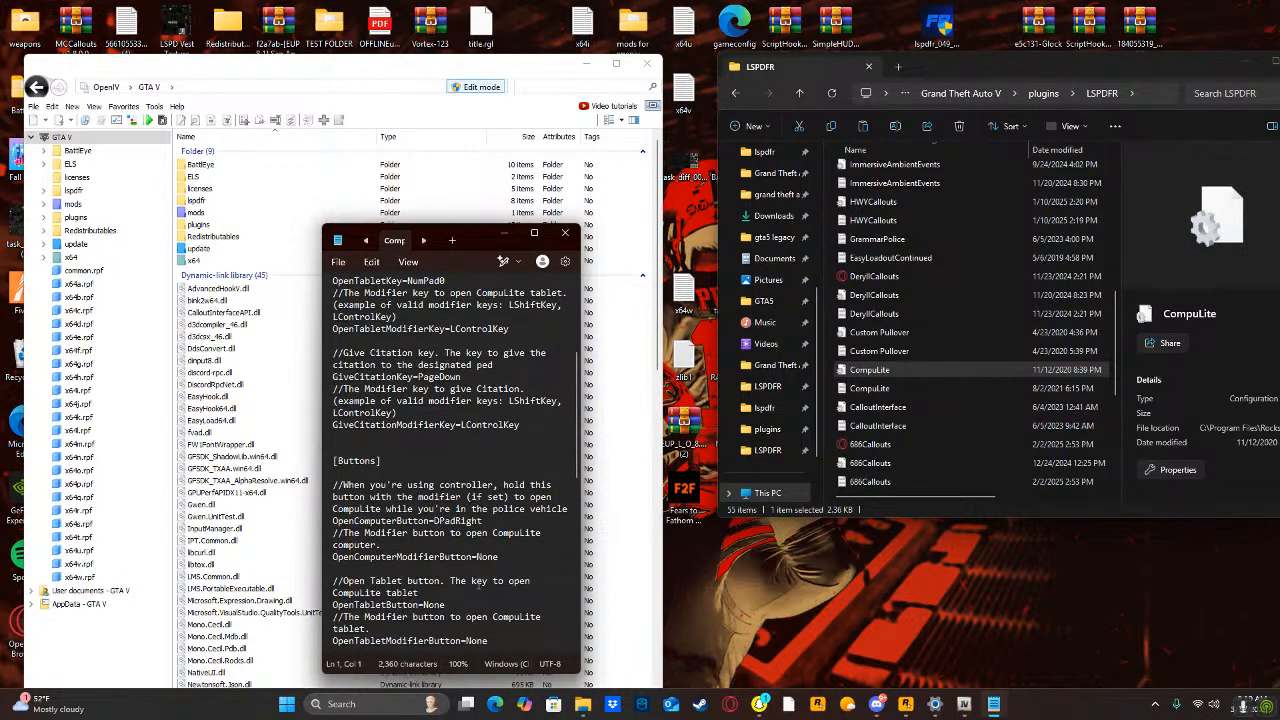
{"action": "scroll", "coordinate": [478, 583], "scroll_direction": "down", "scroll_amount": 4}
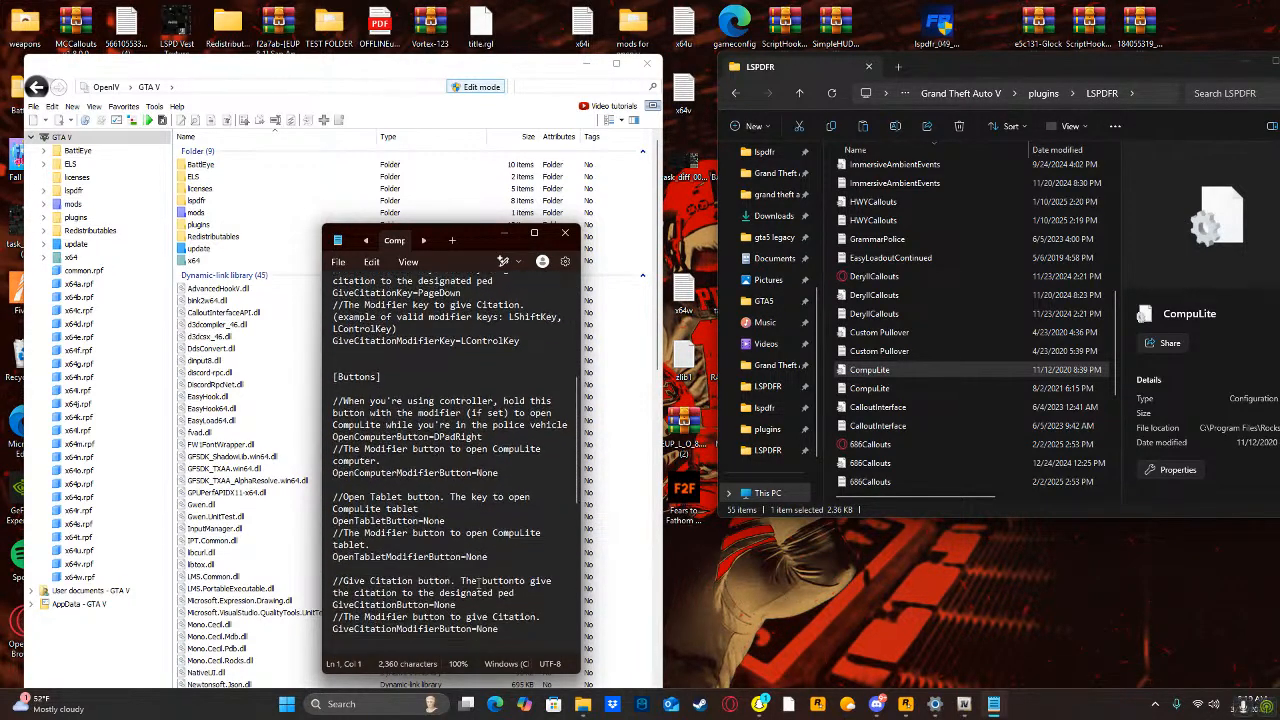
{"action": "left_click", "coordinate": [565, 233]}
Open CompuLite.ini in Notepad++ and set IsPausedWhenOpen to no under Parameters.
{"action": "right_click", "coordinate": [950, 371]}
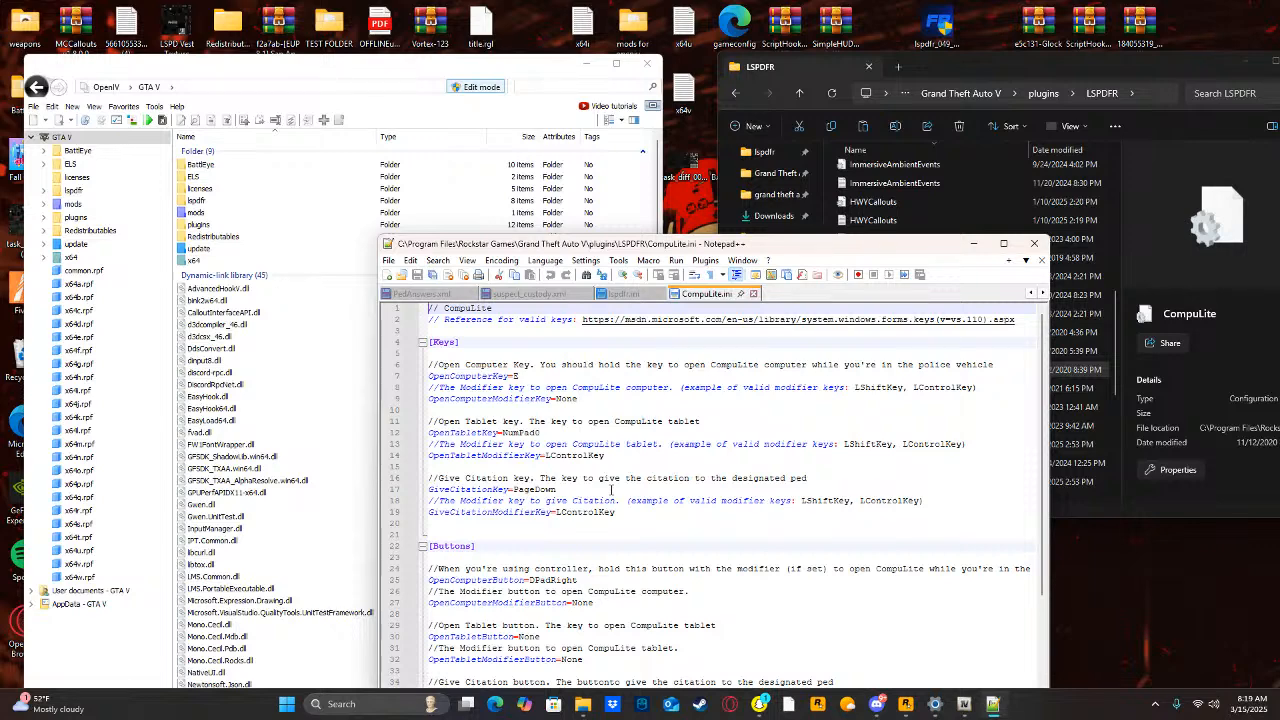
{"action": "scroll", "coordinate": [611, 489], "scroll_direction": "down", "scroll_amount": 3}
{"action": "scroll", "coordinate": [606, 496], "scroll_direction": "down", "scroll_amount": 2}
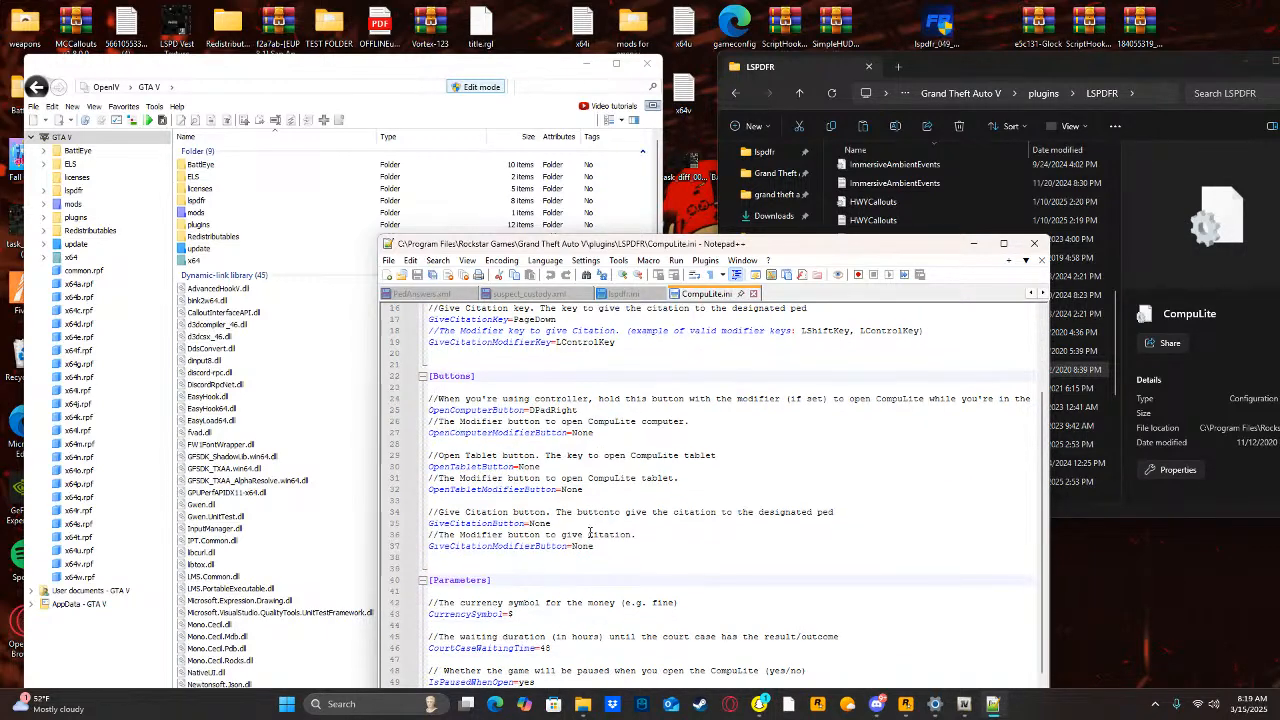
{"action": "scroll", "coordinate": [575, 571], "scroll_direction": "down", "scroll_amount": 3}
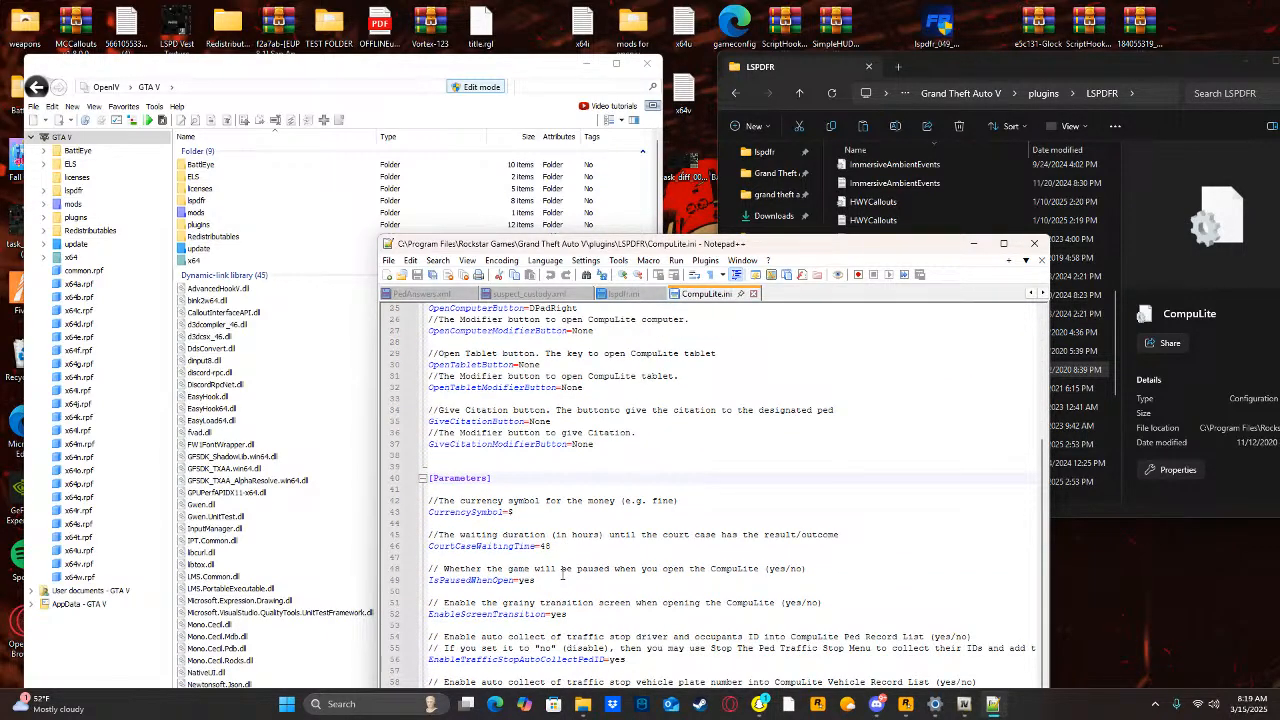
{"action": "left_click", "coordinate": [546, 582]}
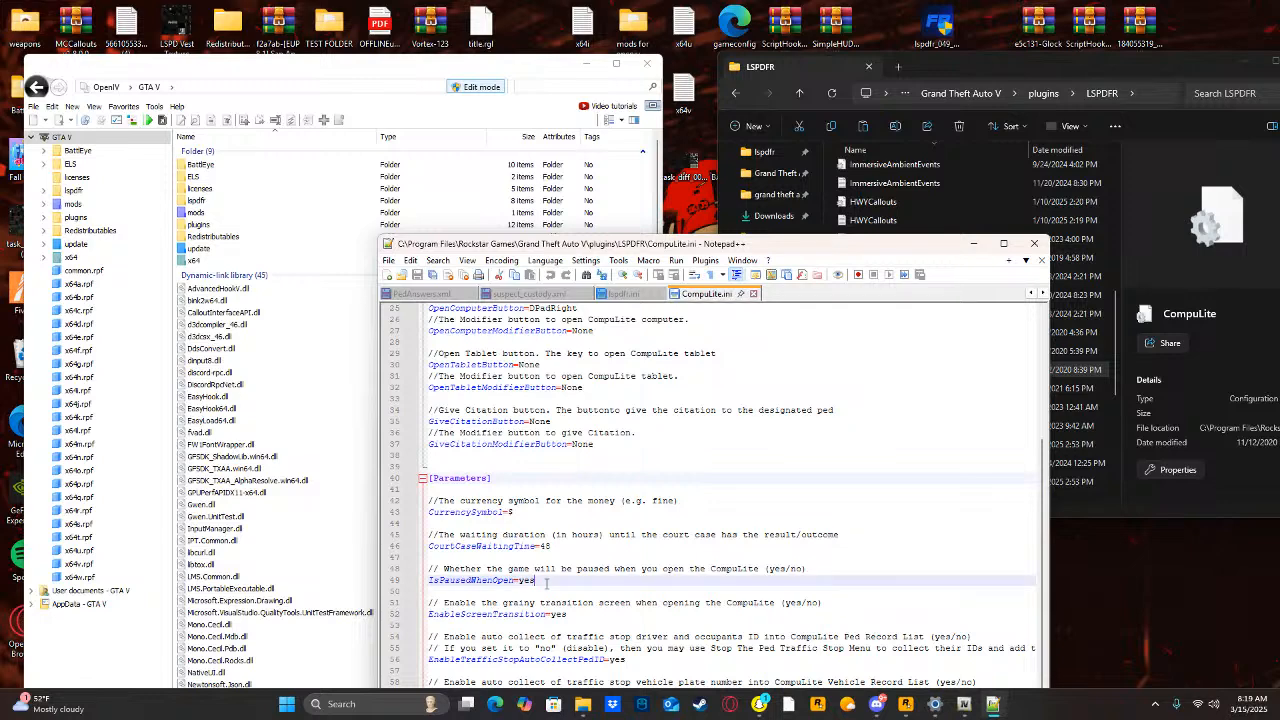
{"action": "key", "text": "BackSpace"}
{"action": "key", "text": "BackSpace"}
{"action": "key", "text": "BackSpace"}
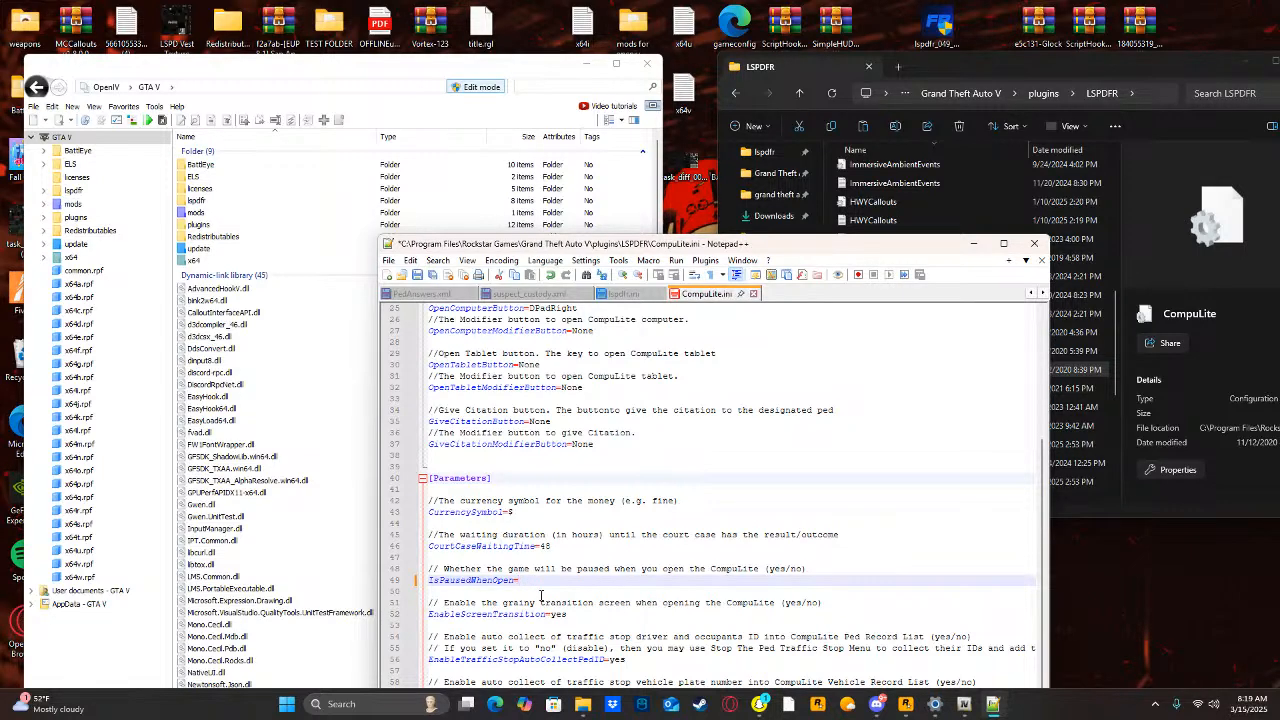
{"action": "type", "text": "no"}
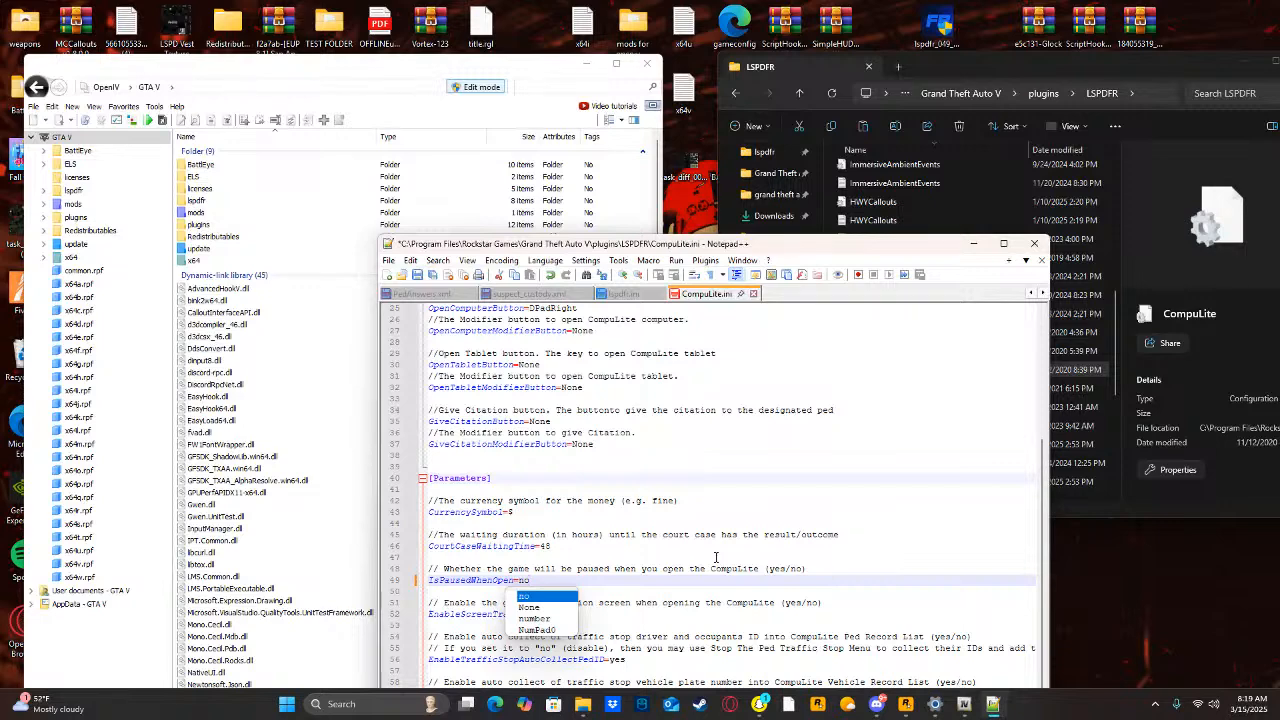
Save the edited file over the existing CompuLite.ini in the LSPDFR folder and return to the folder window.
{"action": "left_click", "coordinate": [388, 260]}
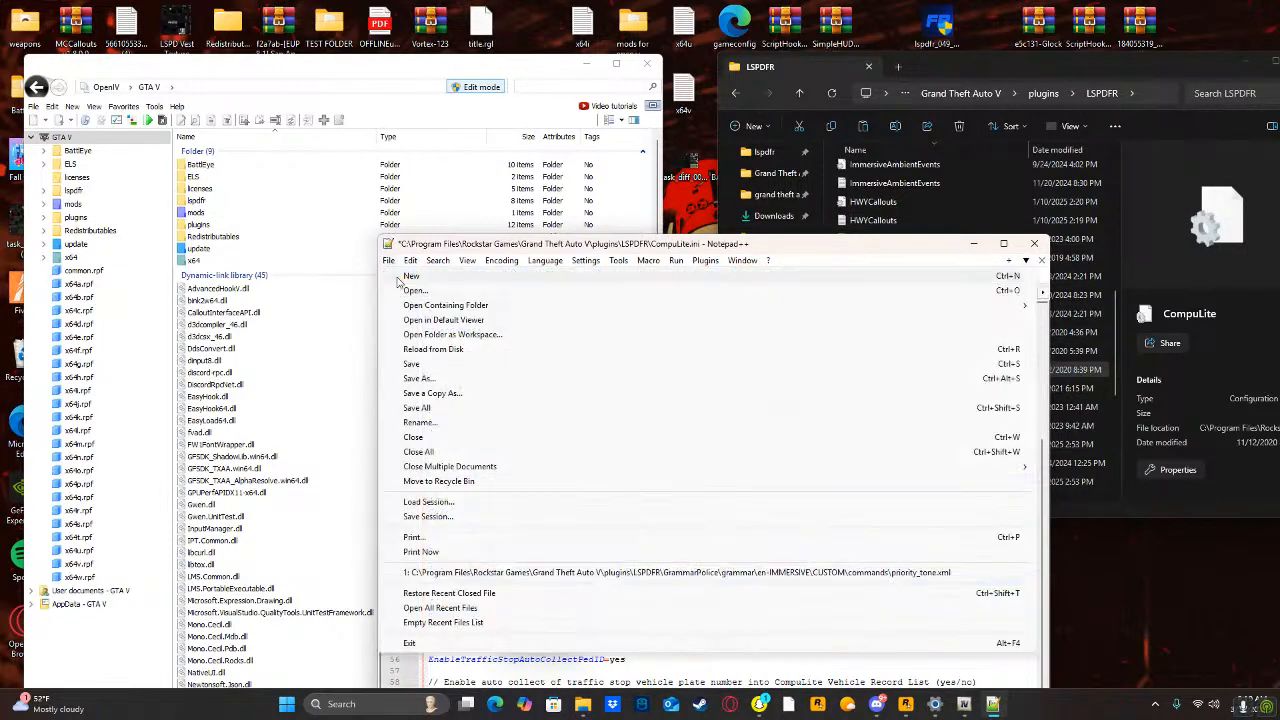
{"action": "left_click", "coordinate": [415, 380]}
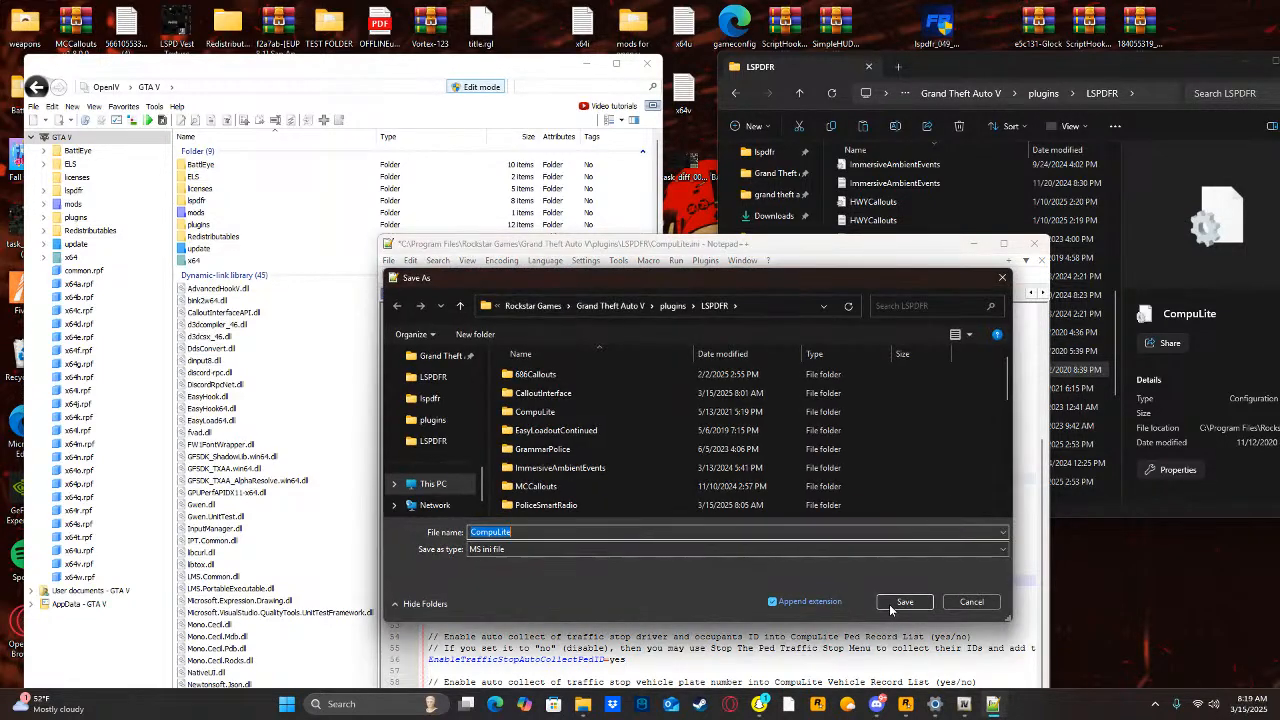
{"action": "left_click", "coordinate": [904, 601]}
{"action": "left_click", "coordinate": [662, 353]}
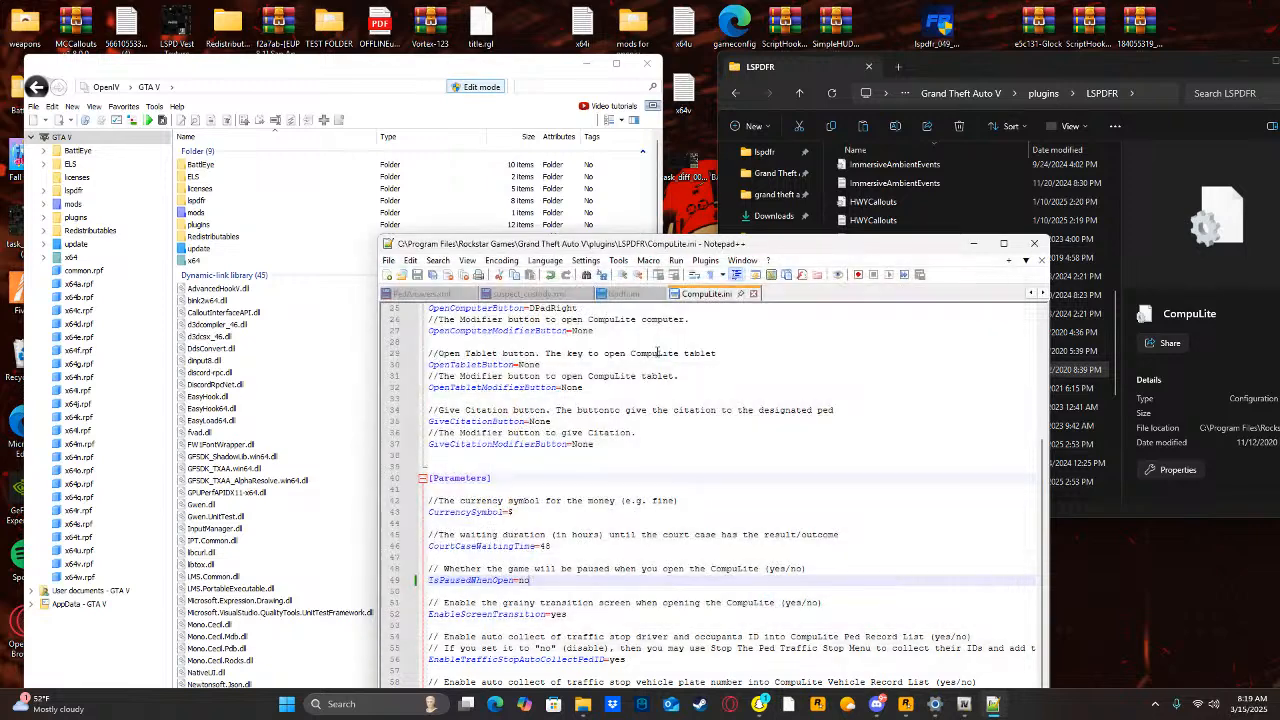
{"action": "left_click", "coordinate": [1070, 262]}
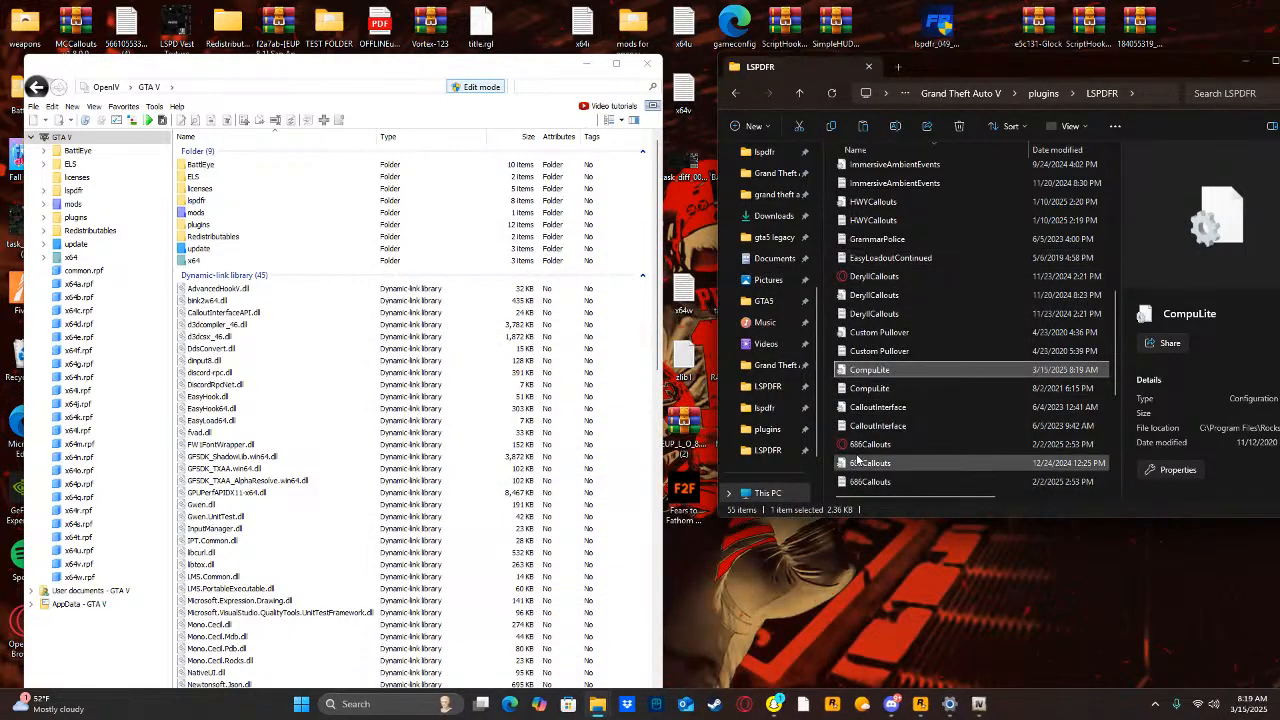
Open the StopThePed configuration file from the LSPDFR folder in Notepad++ instead of Notepad.
{"action": "scroll", "coordinate": [870, 300], "scroll_direction": "up", "scroll_amount": 10}
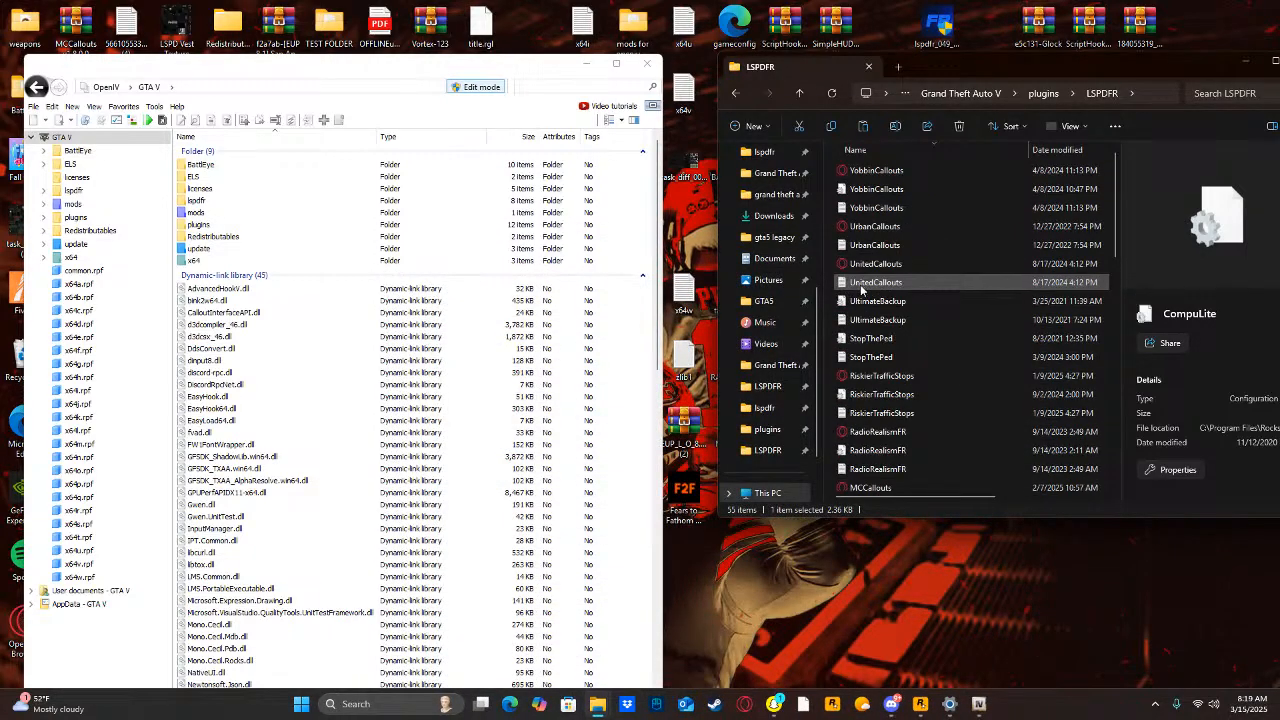
{"action": "left_click", "coordinate": [867, 342]}
{"action": "double_click", "coordinate": [868, 342]}
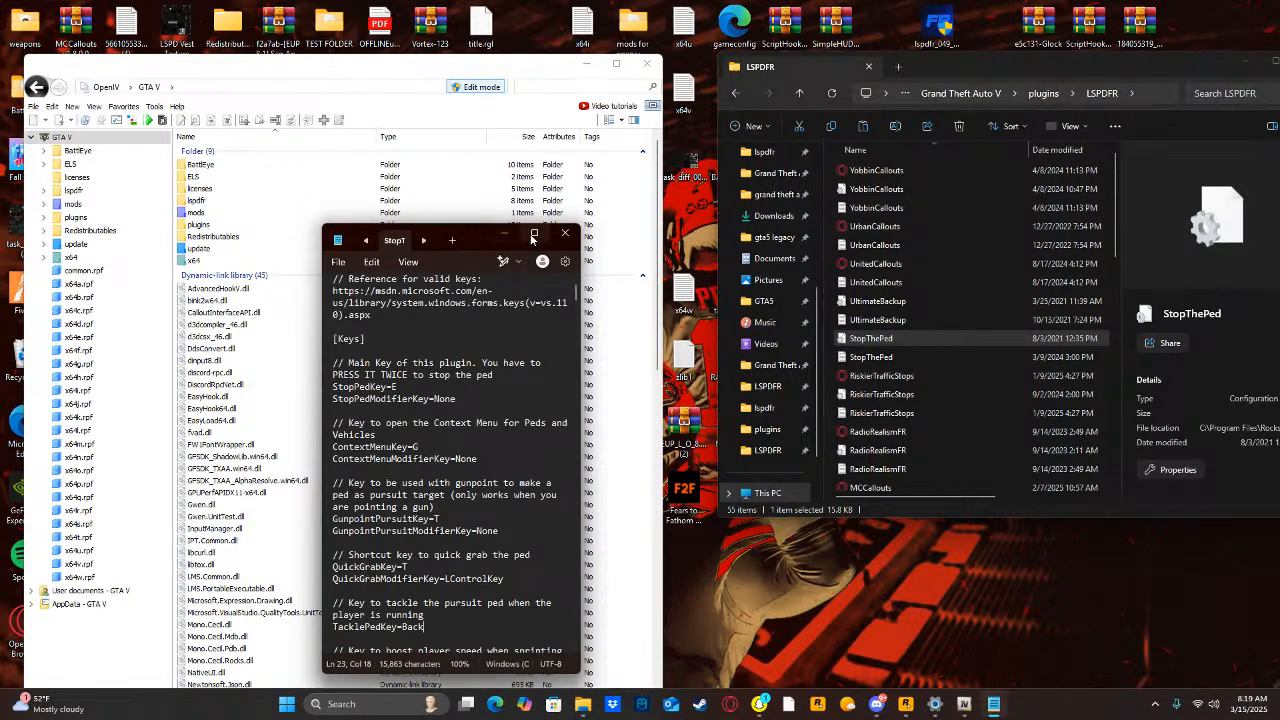
{"action": "left_click", "coordinate": [565, 233]}
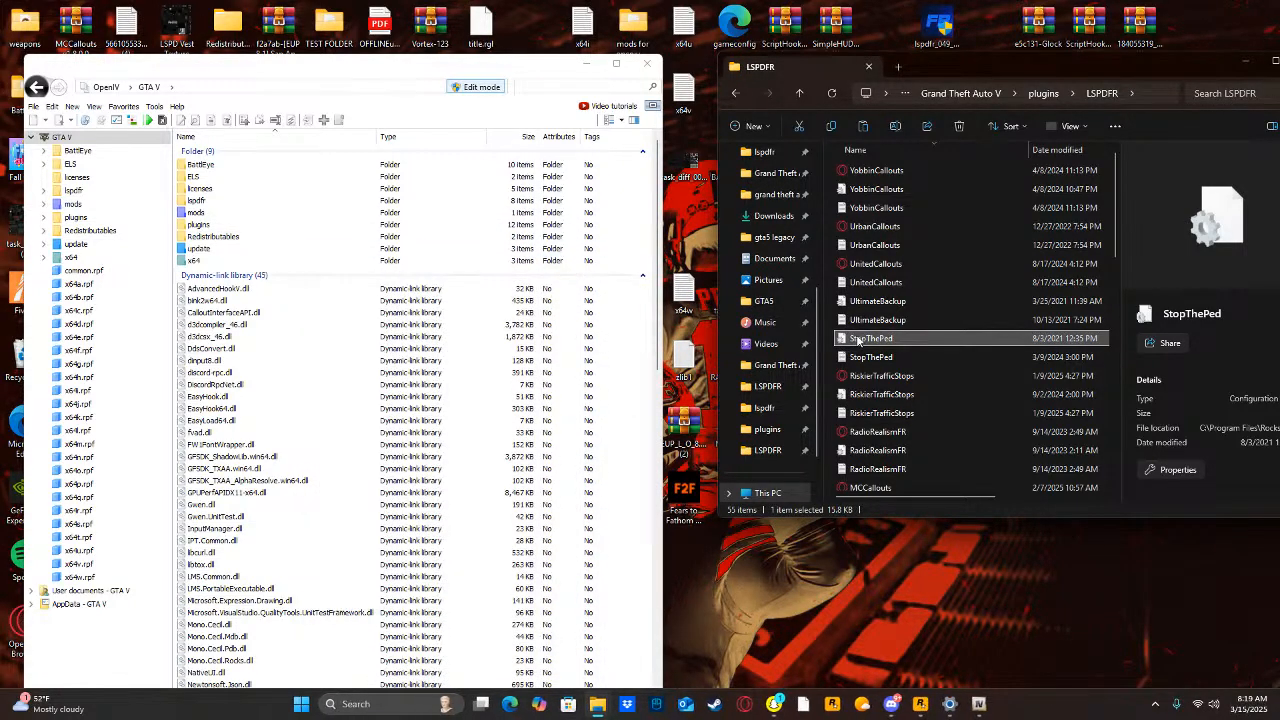
{"action": "right_click", "coordinate": [860, 340]}
{"action": "left_click", "coordinate": [930, 566]}
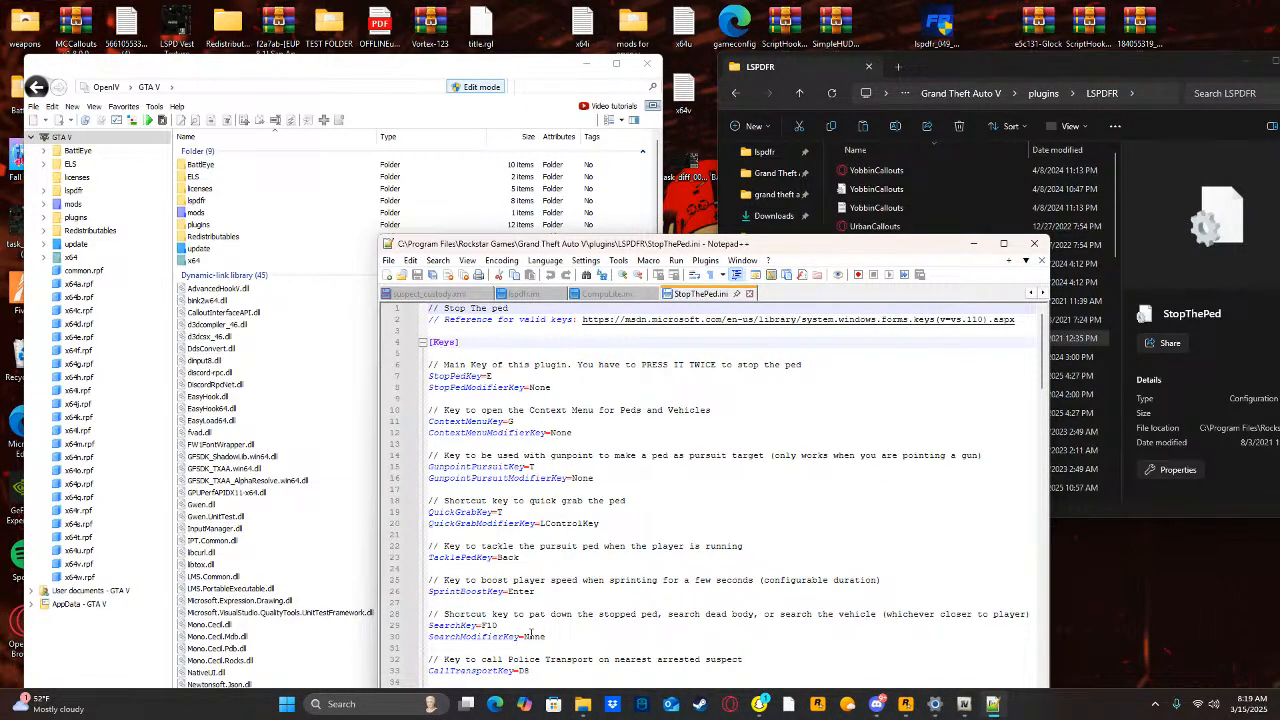
Read through the keys, buttons and parameters in StopThePed.ini, looking for a setting that pauses the game.
{"action": "scroll", "coordinate": [530, 634], "scroll_direction": "down", "scroll_amount": 7}
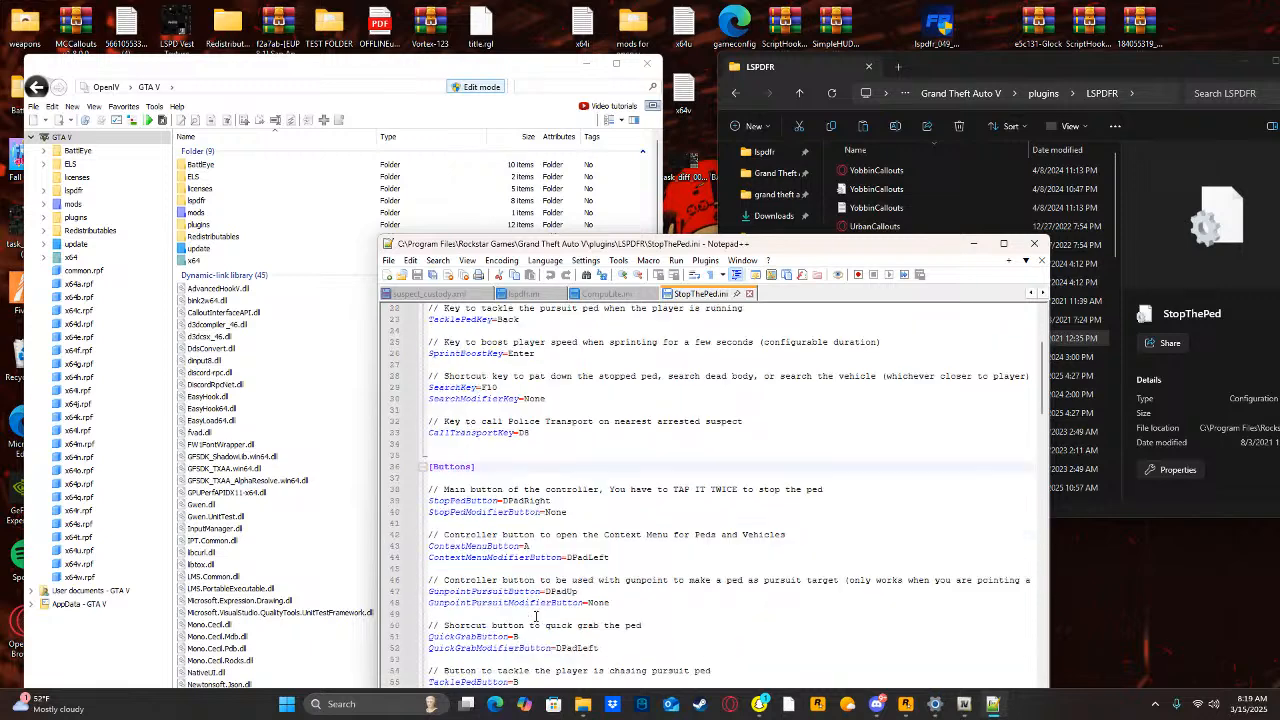
{"action": "scroll", "coordinate": [535, 616], "scroll_direction": "down", "scroll_amount": 6}
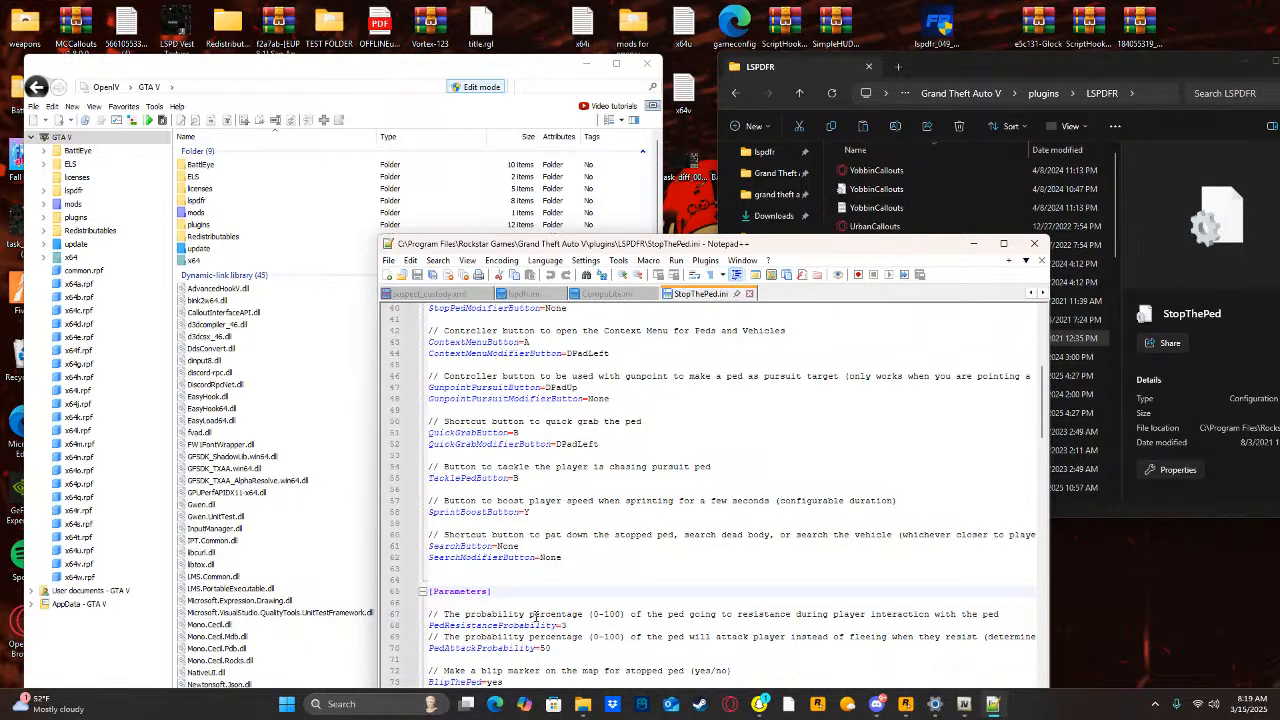
{"action": "scroll", "coordinate": [537, 642], "scroll_direction": "down", "scroll_amount": 2}
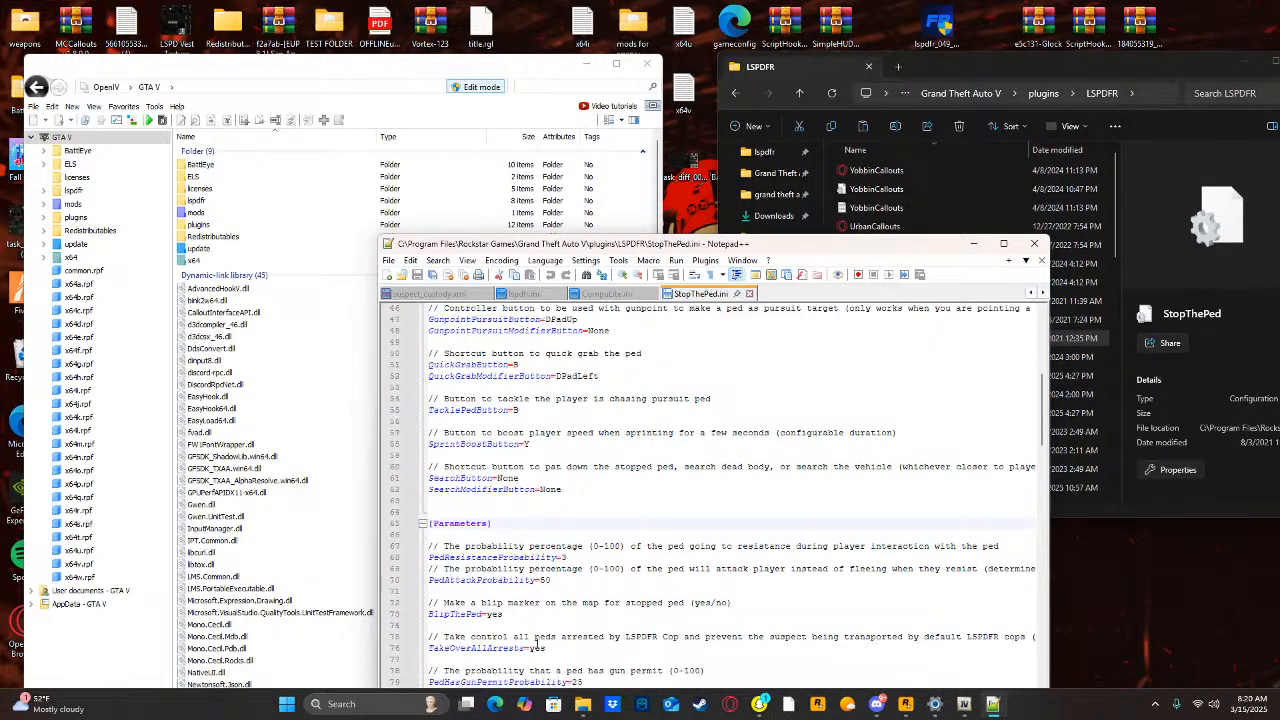
{"action": "scroll", "coordinate": [537, 642], "scroll_direction": "down", "scroll_amount": 4}
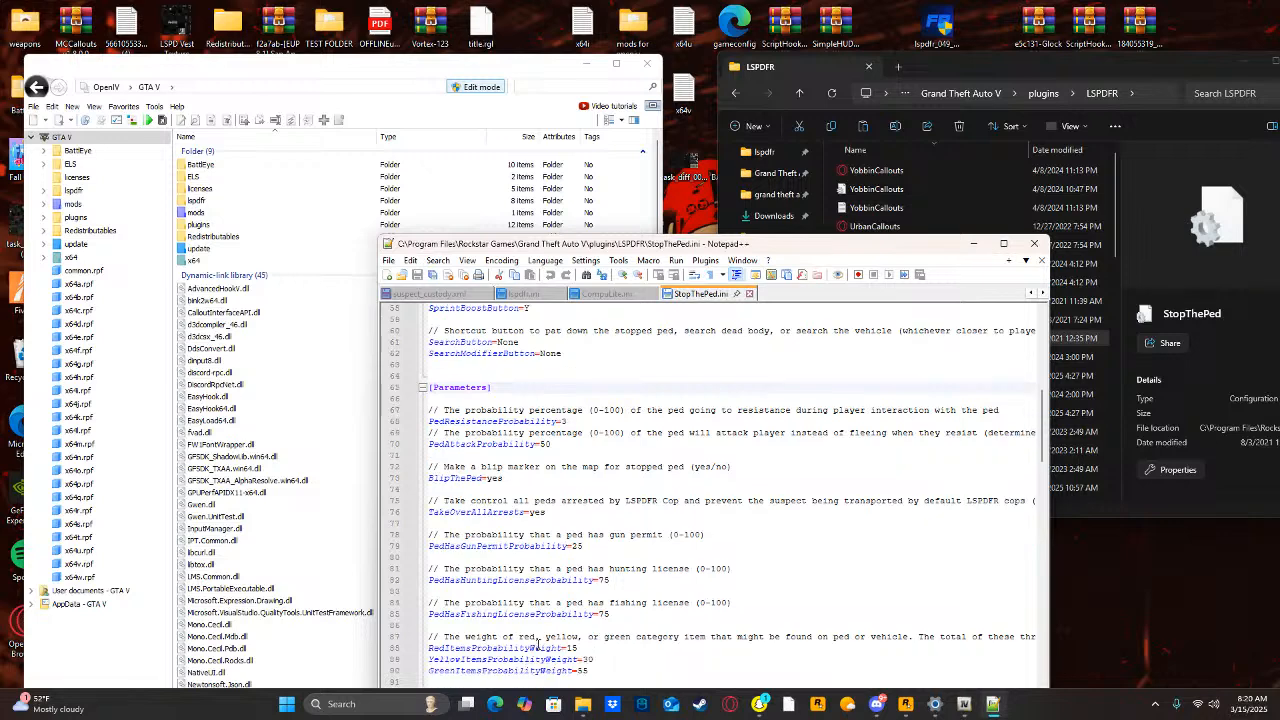
{"action": "scroll", "coordinate": [537, 642], "scroll_direction": "down", "scroll_amount": 1}
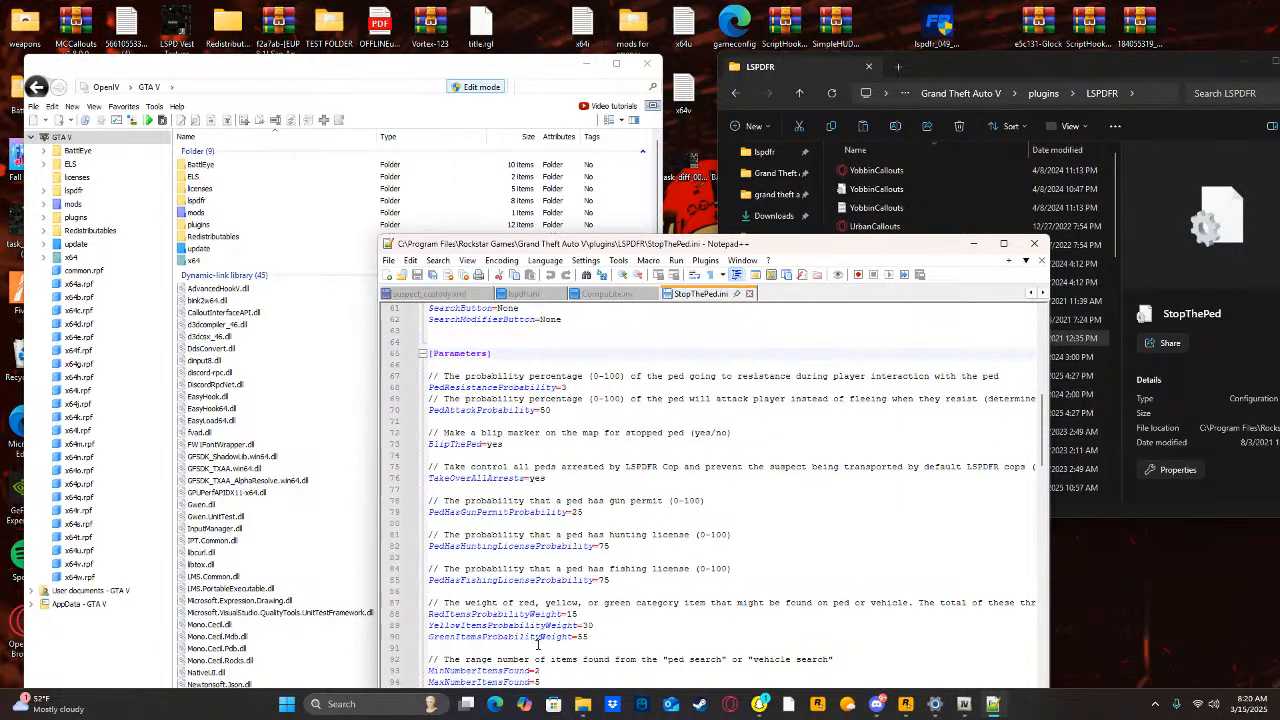
{"action": "scroll", "coordinate": [537, 644], "scroll_direction": "down", "scroll_amount": 5}
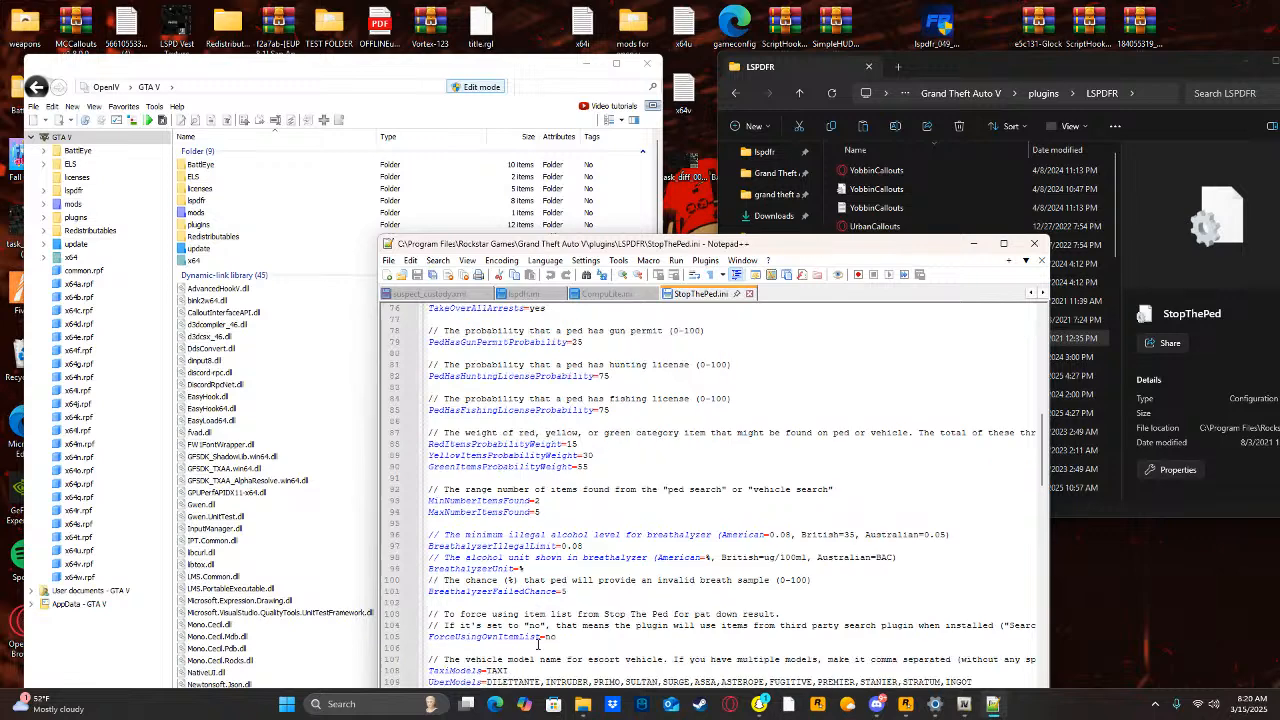
{"action": "scroll", "coordinate": [537, 644], "scroll_direction": "down", "scroll_amount": 6}
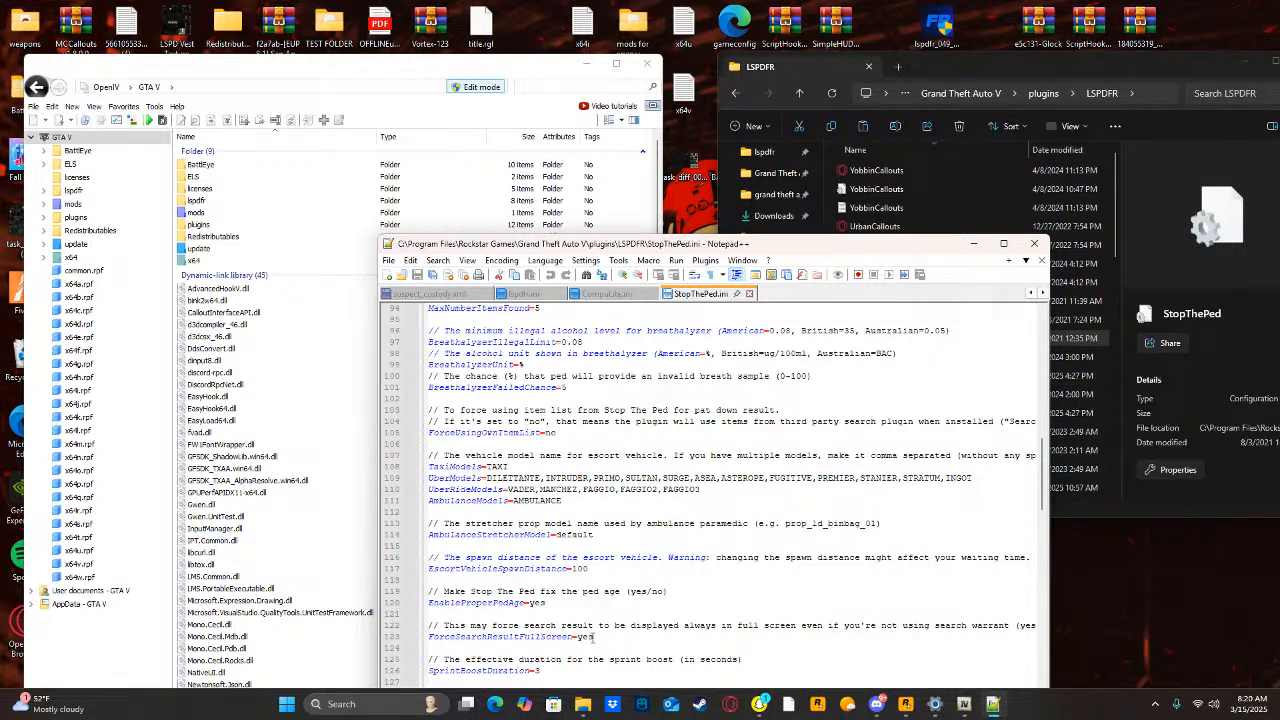
{"action": "scroll", "coordinate": [594, 637], "scroll_direction": "down", "scroll_amount": 2}
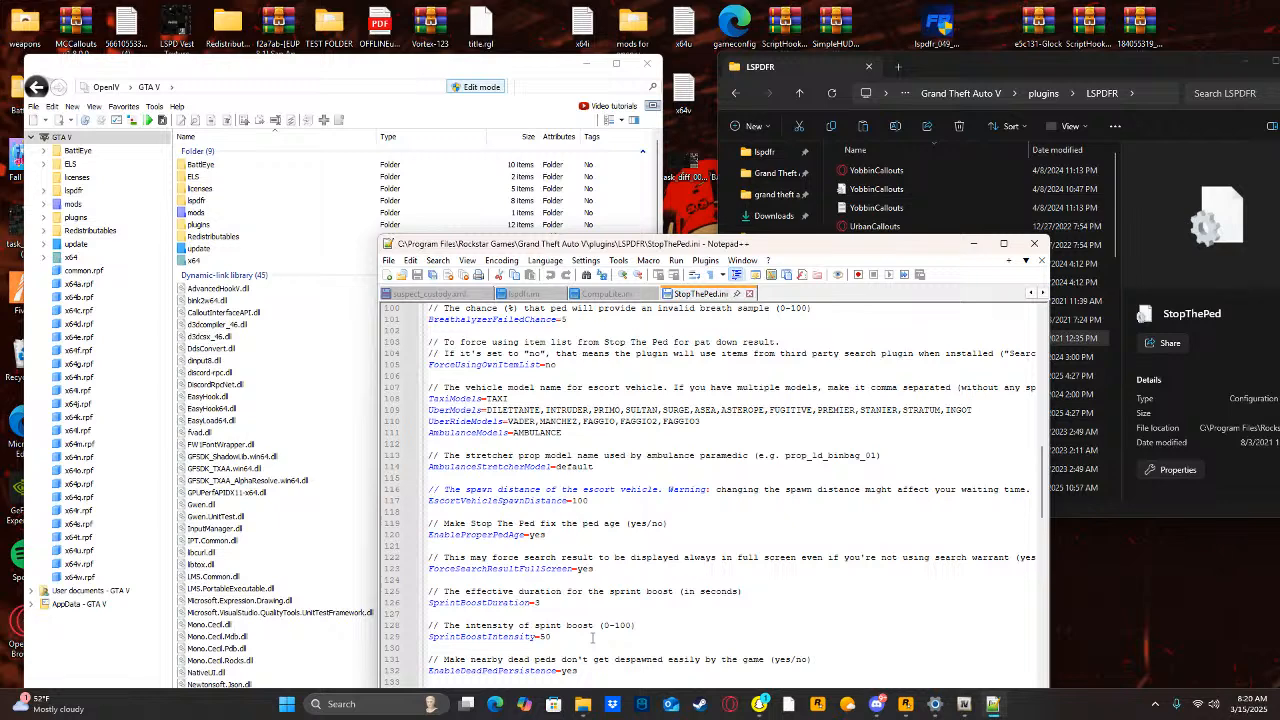
{"action": "scroll", "coordinate": [587, 640], "scroll_direction": "down", "scroll_amount": 3}
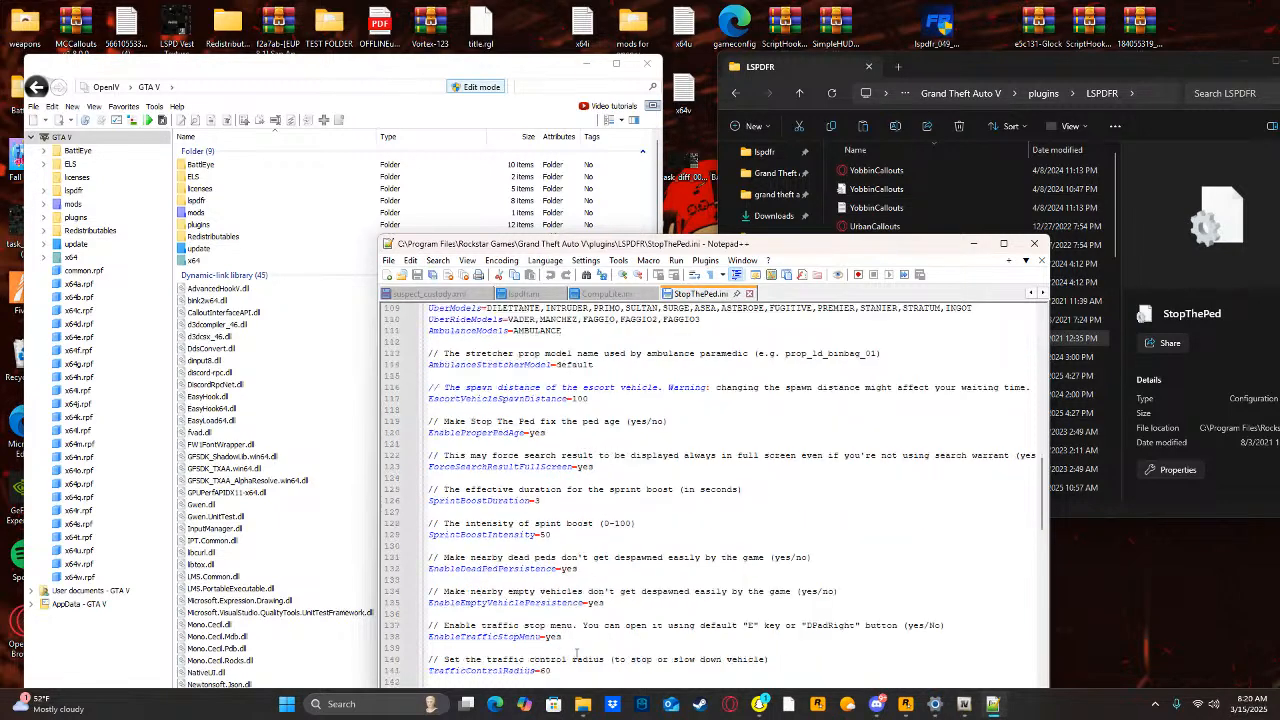
{"action": "scroll", "coordinate": [576, 652], "scroll_direction": "down", "scroll_amount": 4}
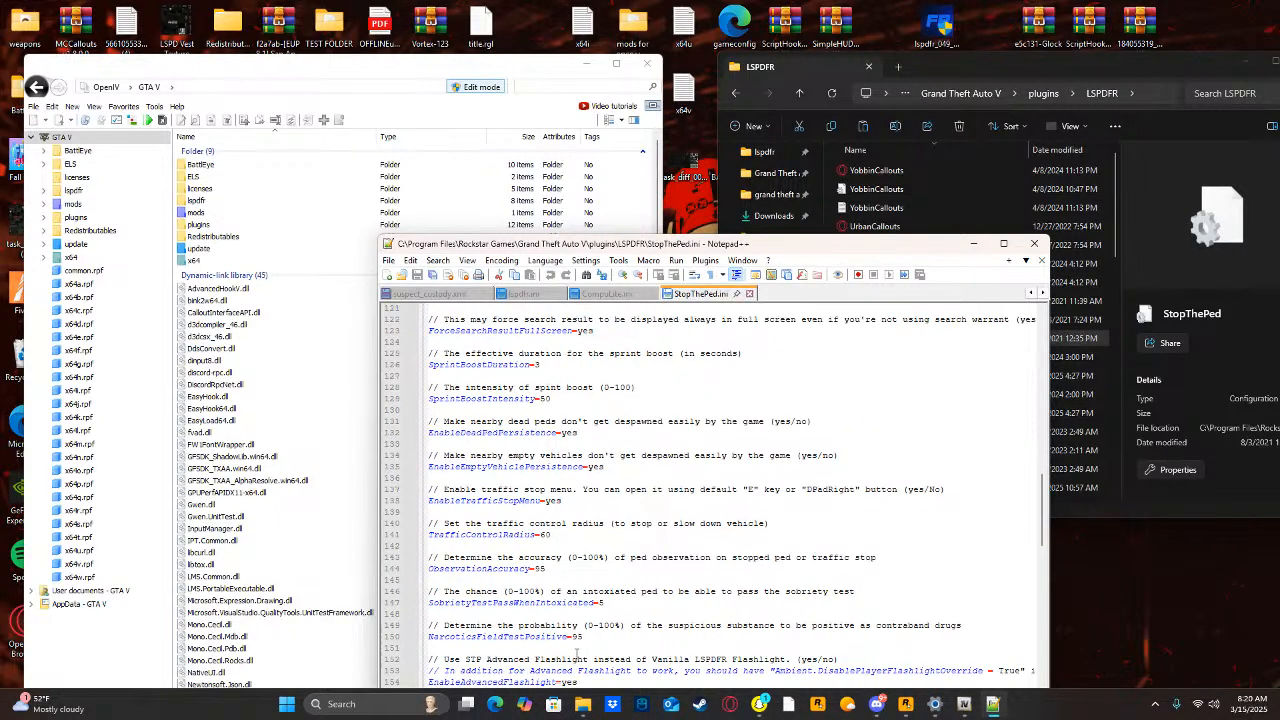
Search StopThePed.ini for the word pause.
{"action": "key", "text": "ctrl+f"}
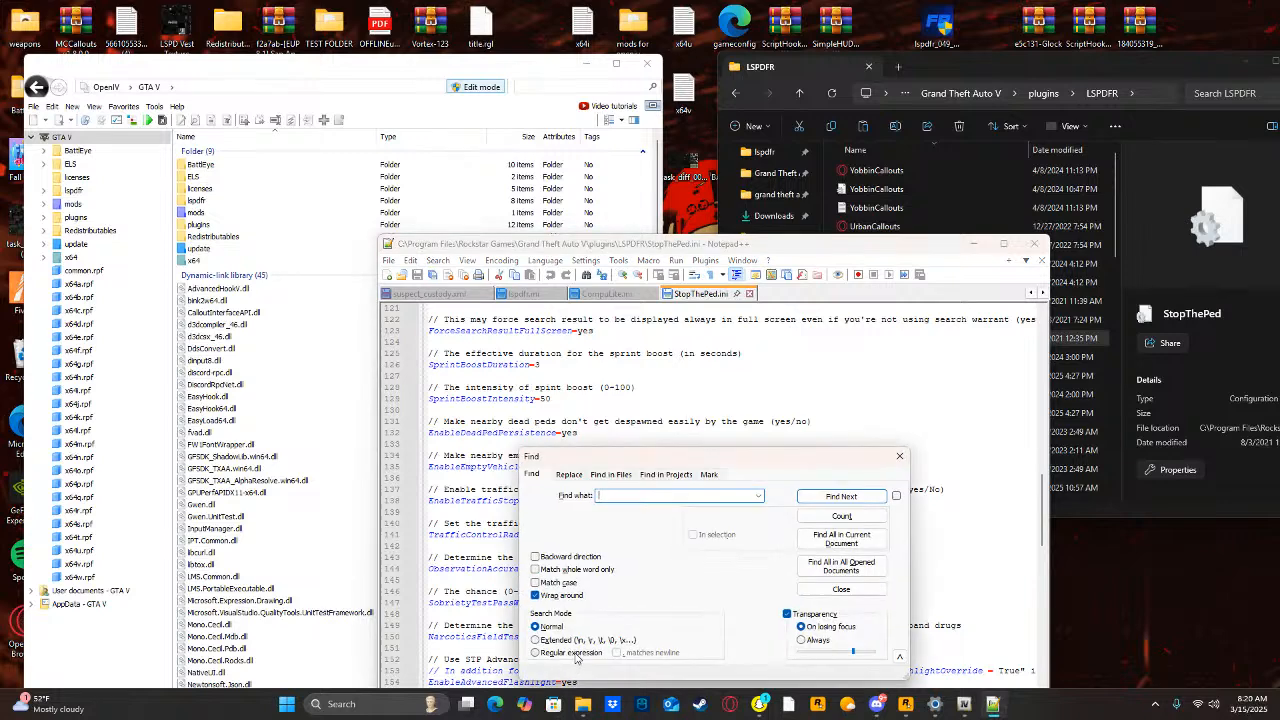
{"action": "type", "text": "pause"}
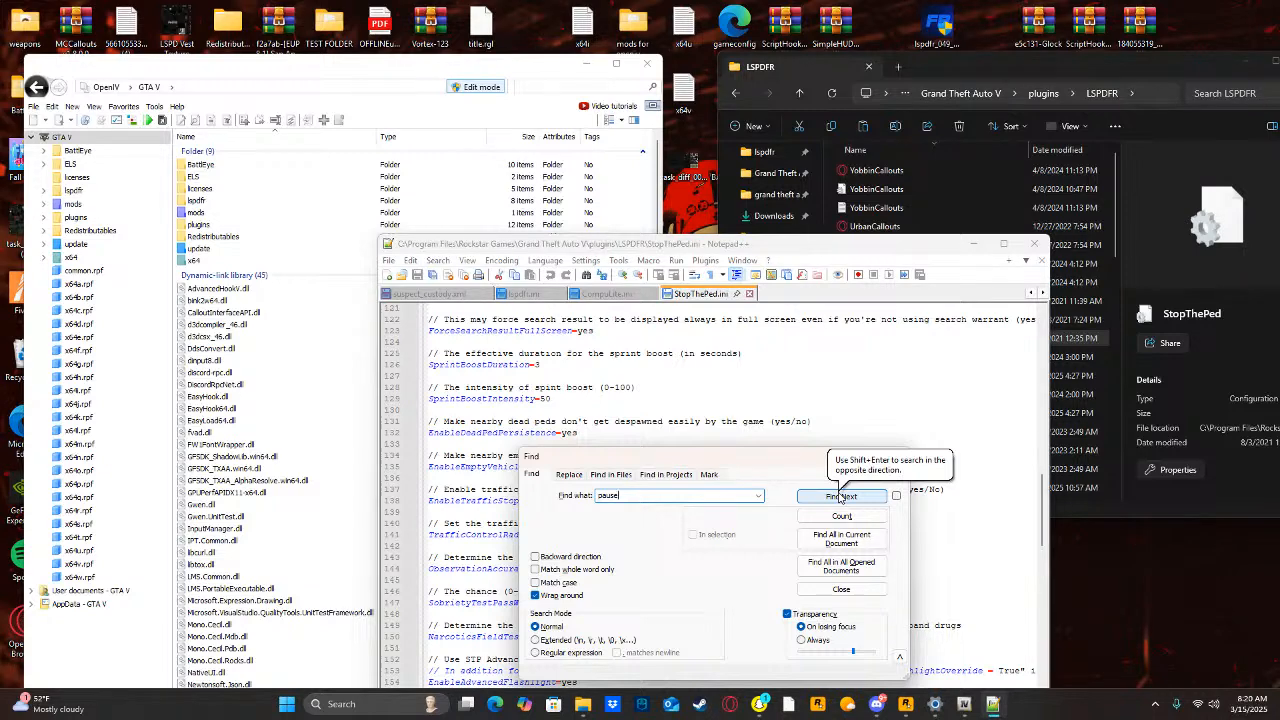
{"action": "left_click", "coordinate": [840, 496]}
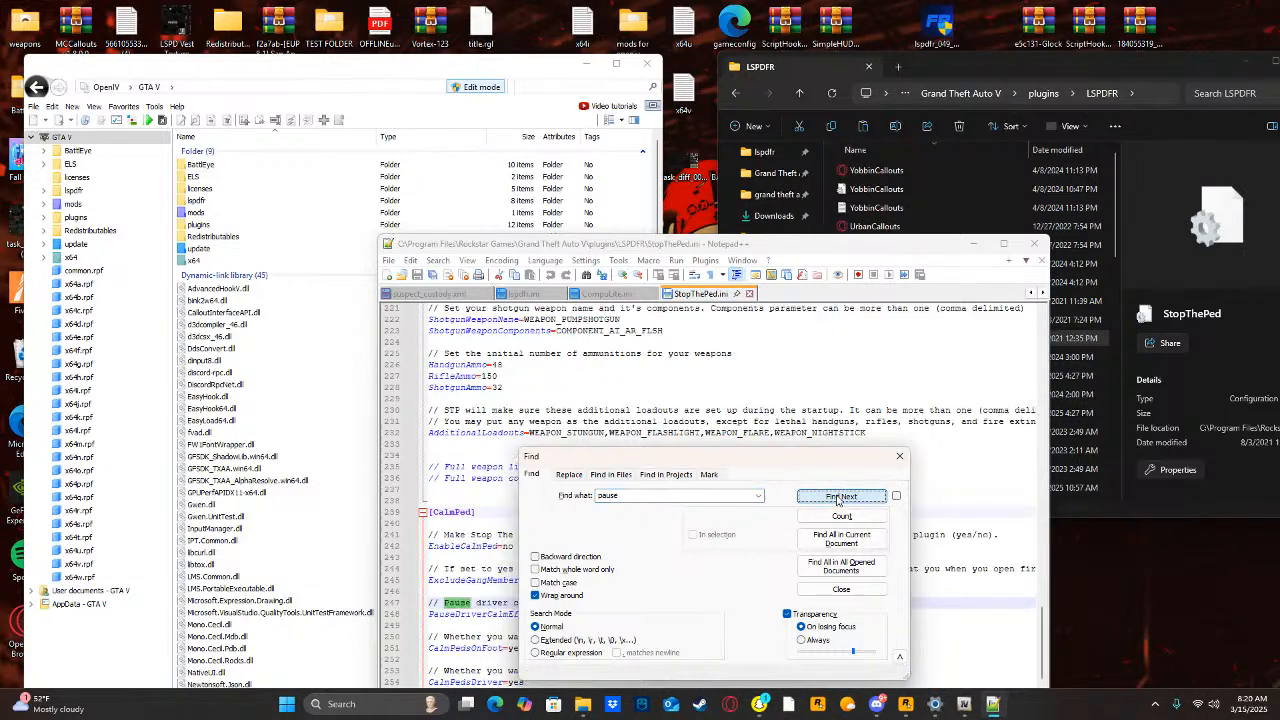
Close the search and look back through StopThePed.ini from the CalmPed section up to the start of the Parameters section.
{"action": "left_click", "coordinate": [899, 456]}
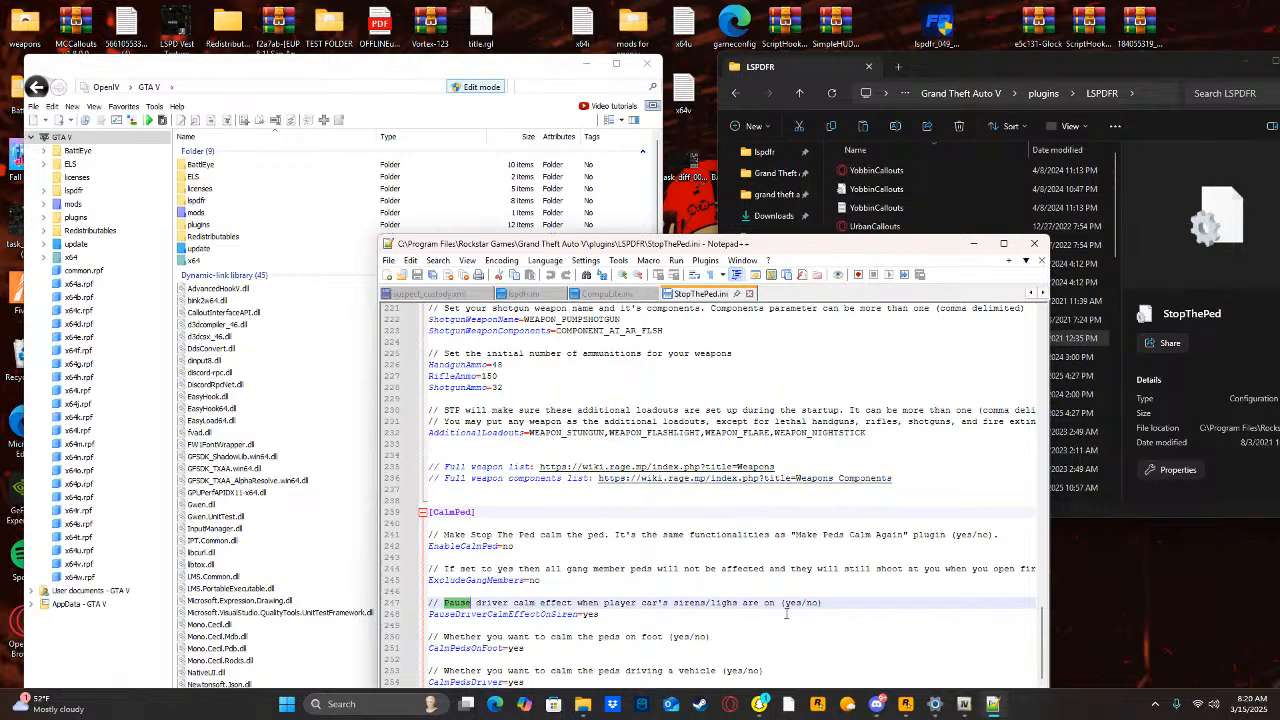
{"action": "scroll", "coordinate": [474, 608], "scroll_direction": "up", "scroll_amount": 14}
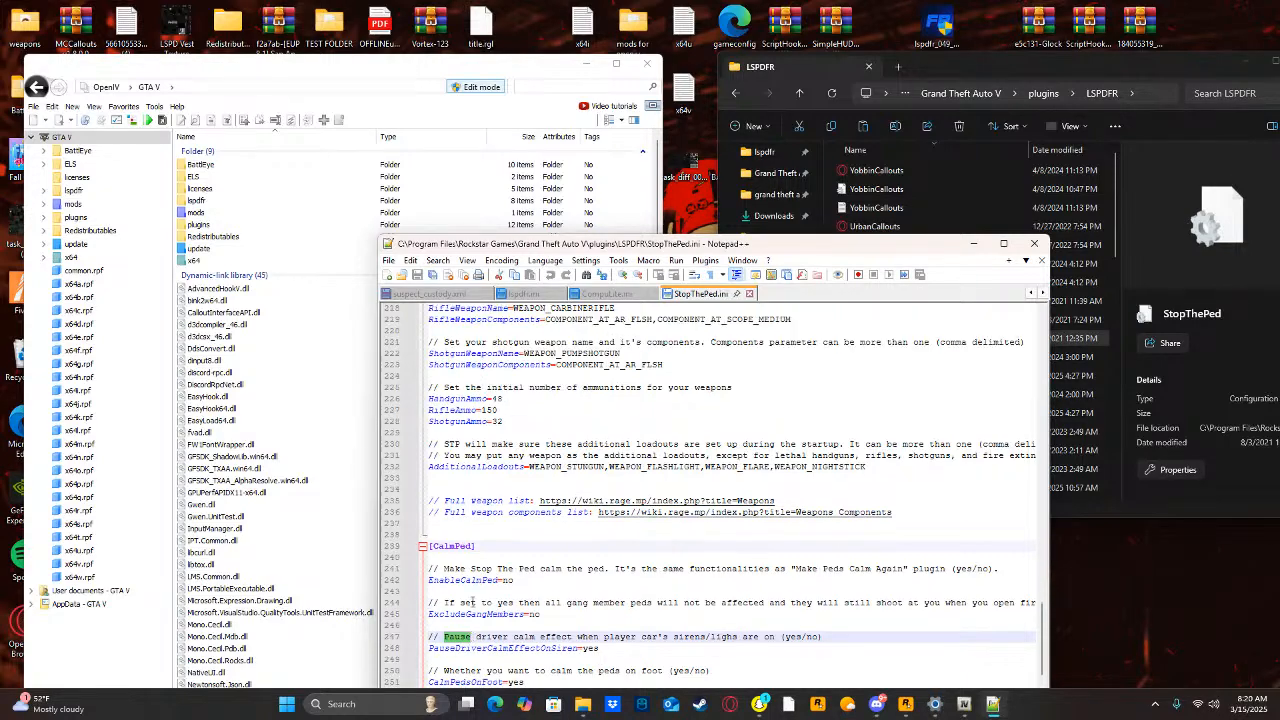
{"action": "scroll", "coordinate": [501, 551], "scroll_direction": "up", "scroll_amount": 17}
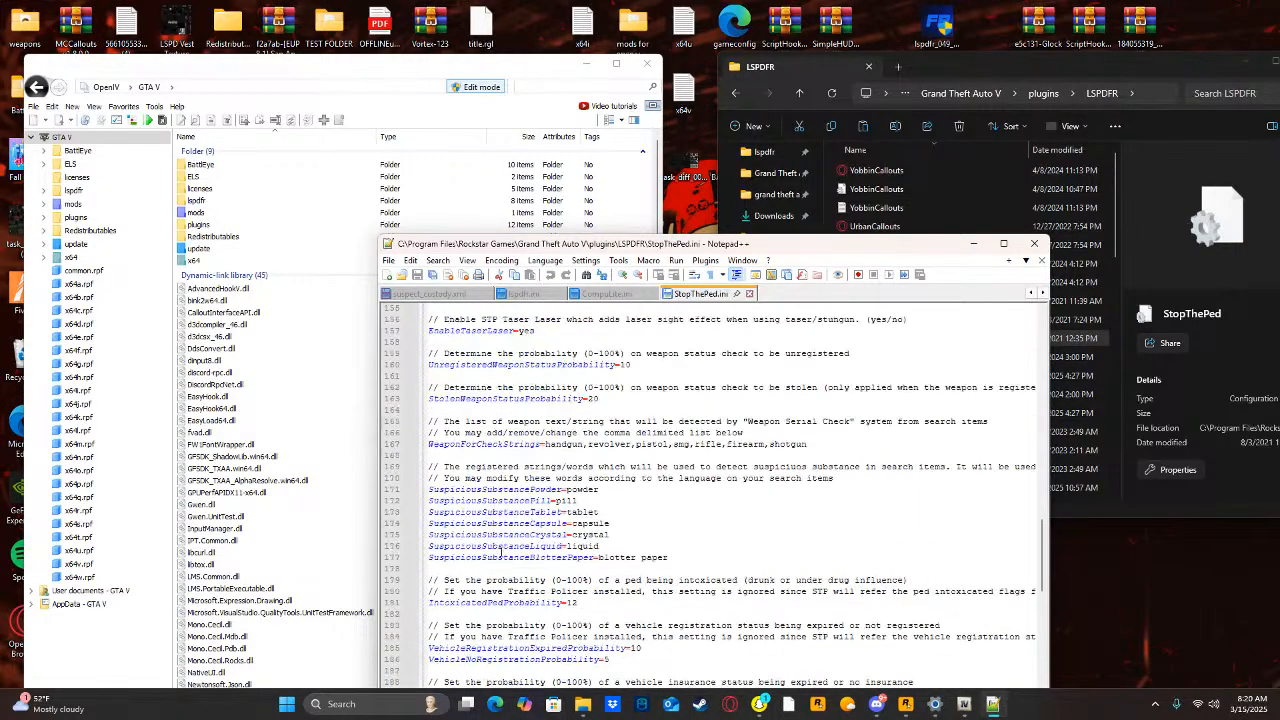
{"action": "scroll", "coordinate": [559, 387], "scroll_direction": "up", "scroll_amount": 1}
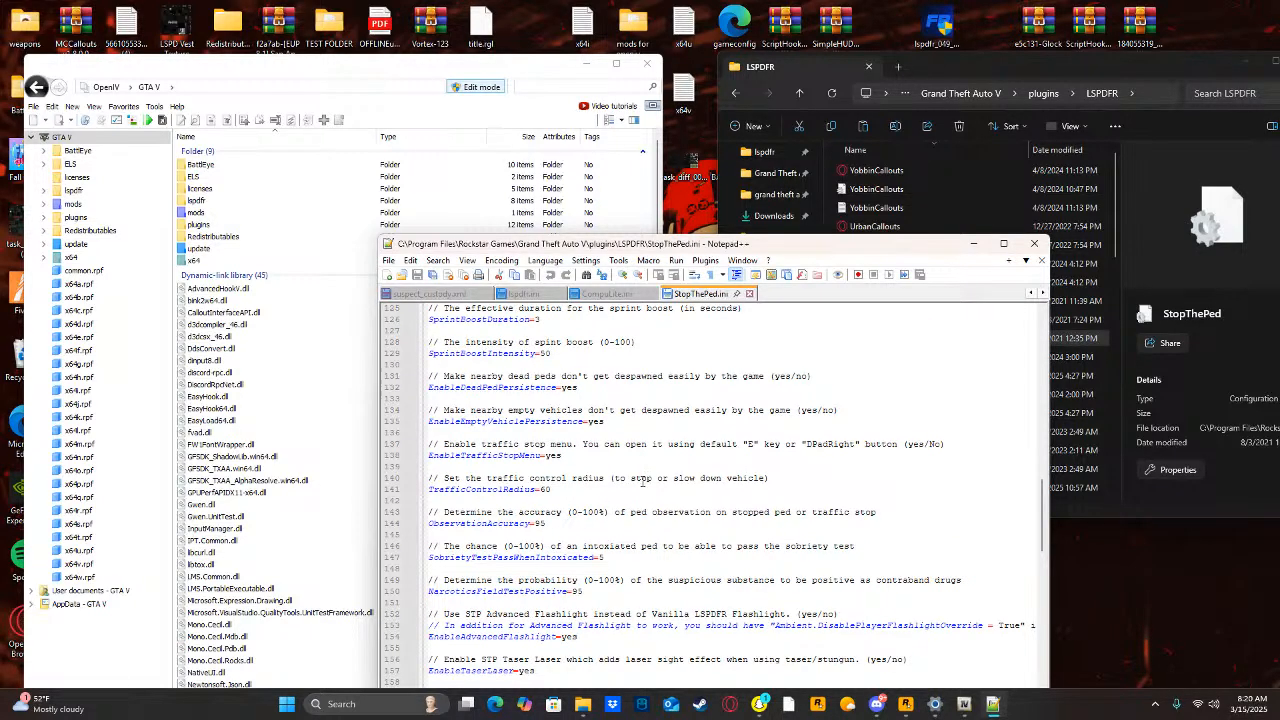
{"action": "scroll", "coordinate": [620, 510], "scroll_direction": "up", "scroll_amount": 7}
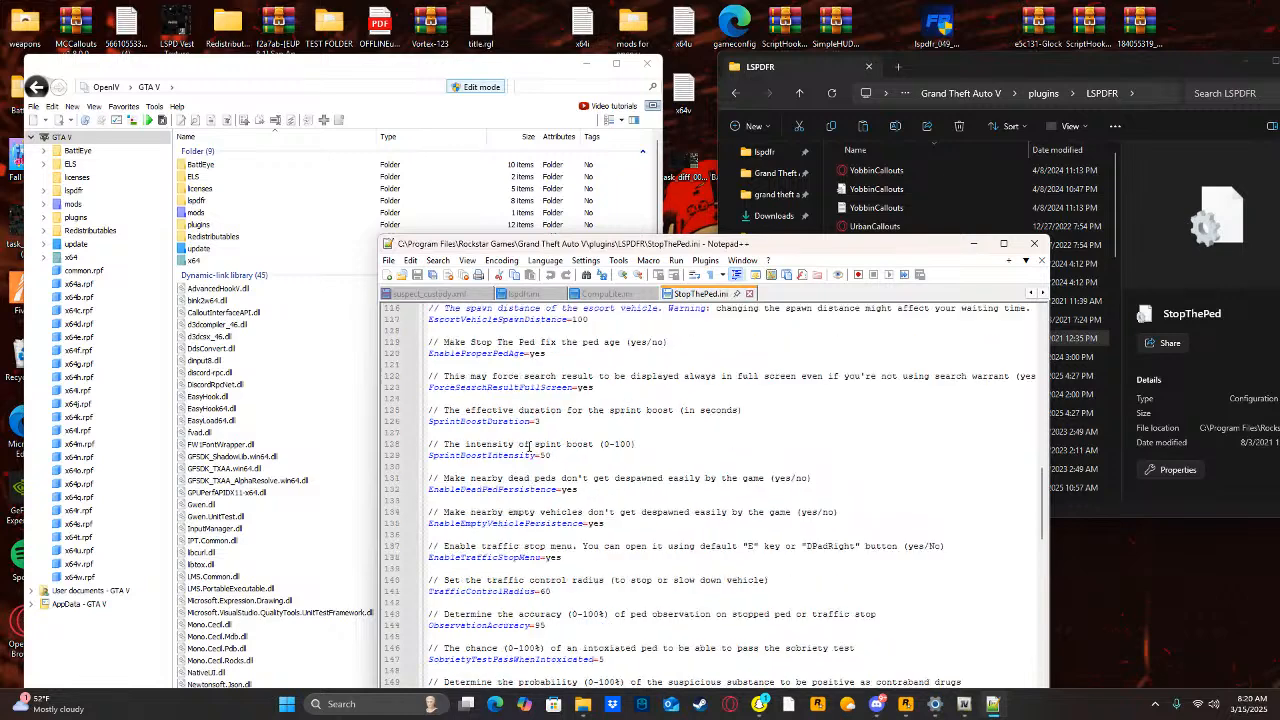
{"action": "scroll", "coordinate": [521, 438], "scroll_direction": "up", "scroll_amount": 7}
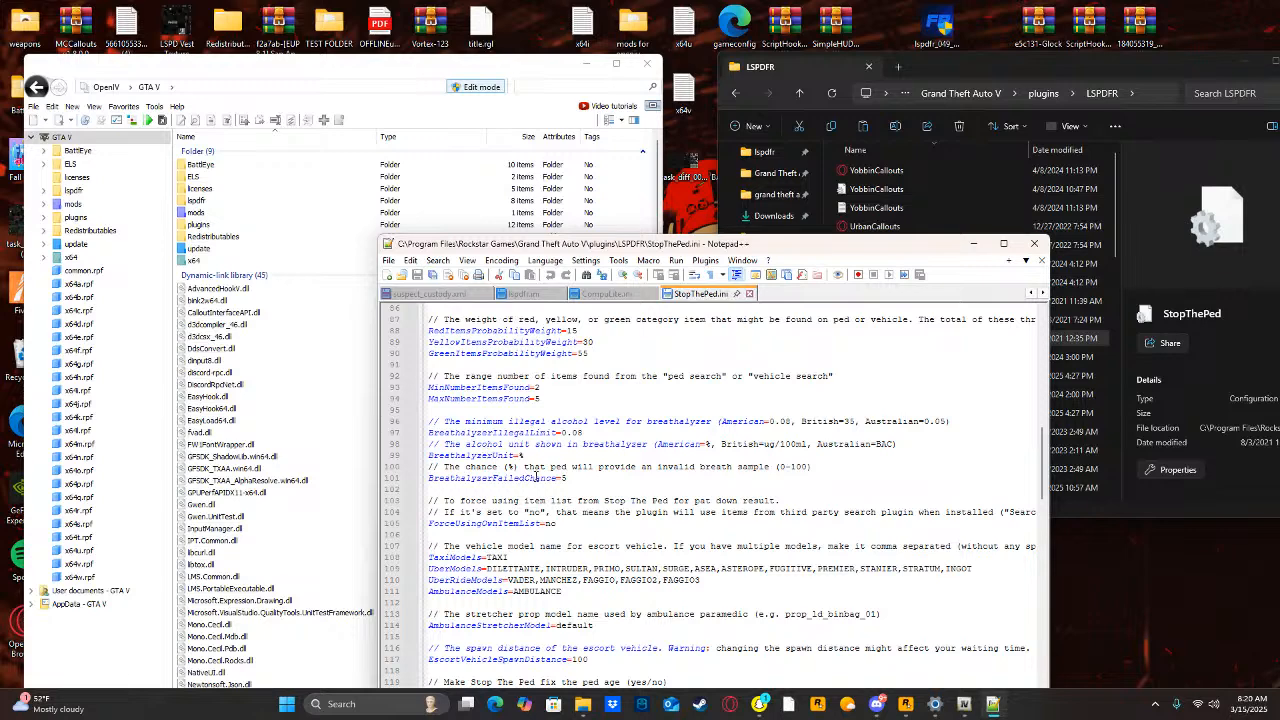
{"action": "scroll", "coordinate": [490, 452], "scroll_direction": "up", "scroll_amount": 9}
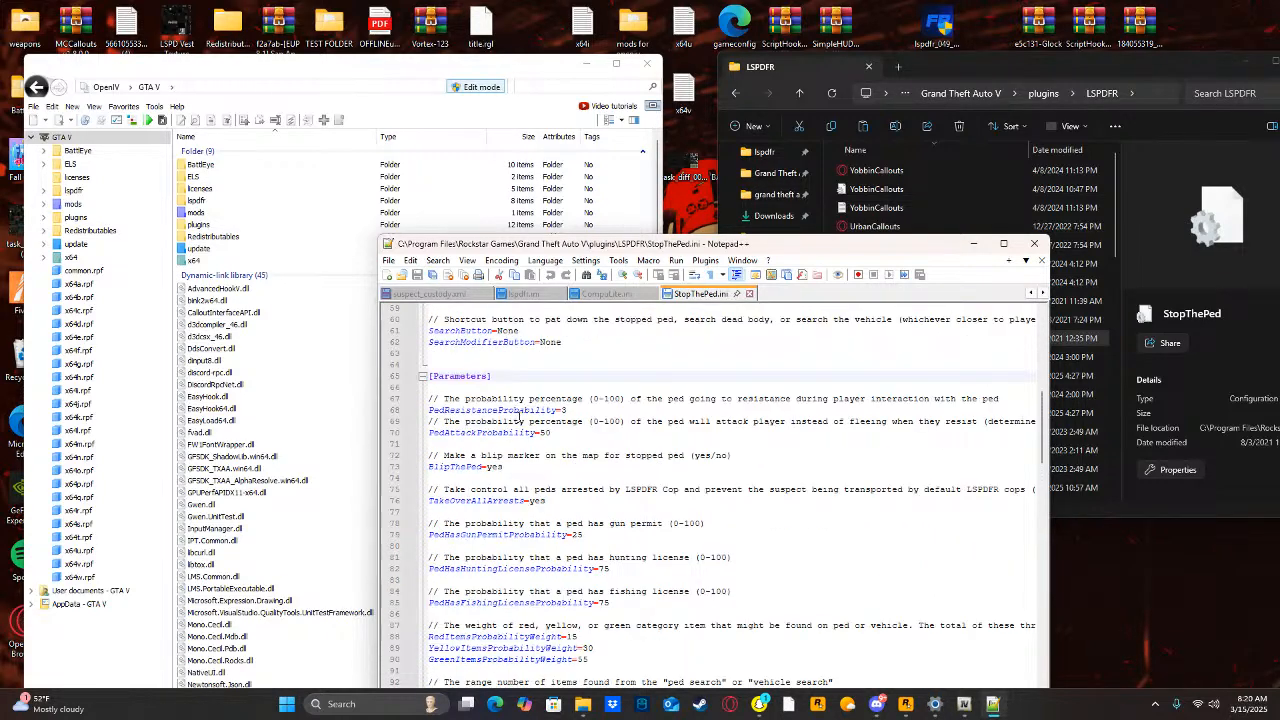
{"action": "scroll", "coordinate": [519, 417], "scroll_direction": "up", "scroll_amount": 2}
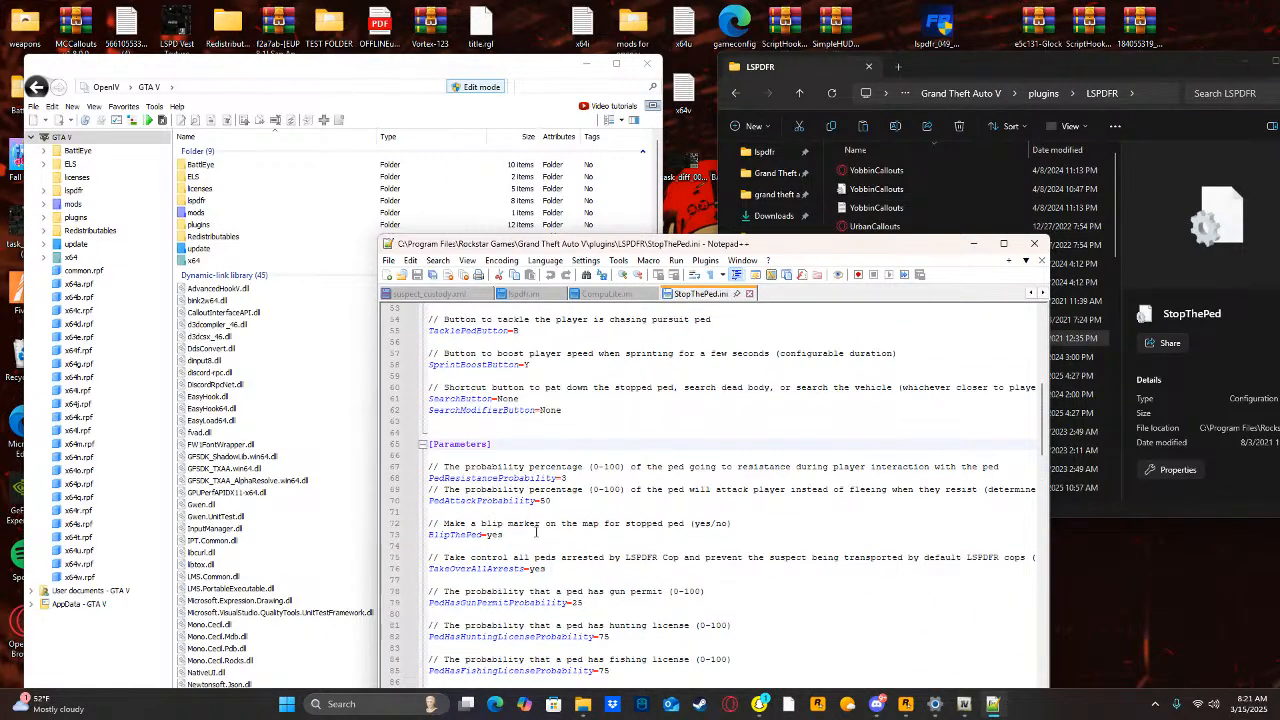
Read down the Parameters section of StopThePed.ini, from the ped probabilities to the weapon check settings, for a pausing option.
{"action": "scroll", "coordinate": [517, 536], "scroll_direction": "down", "scroll_amount": 2}
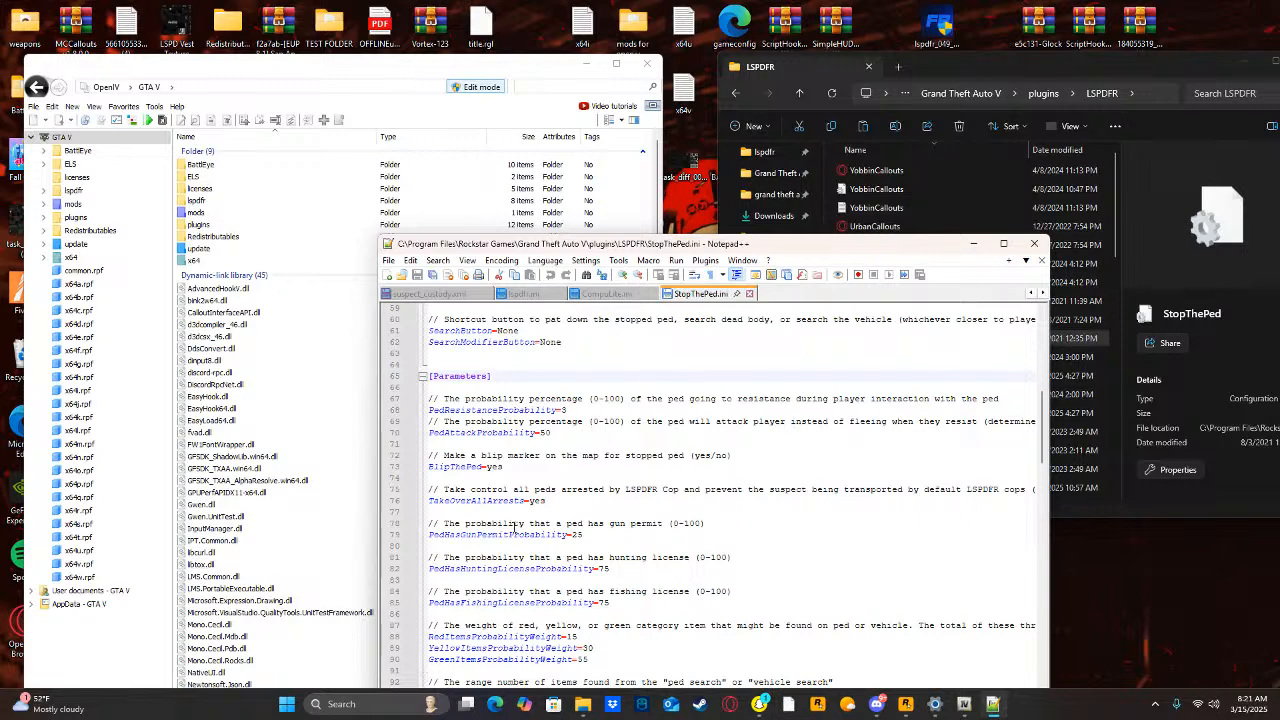
{"action": "scroll", "coordinate": [505, 515], "scroll_direction": "down", "scroll_amount": 4}
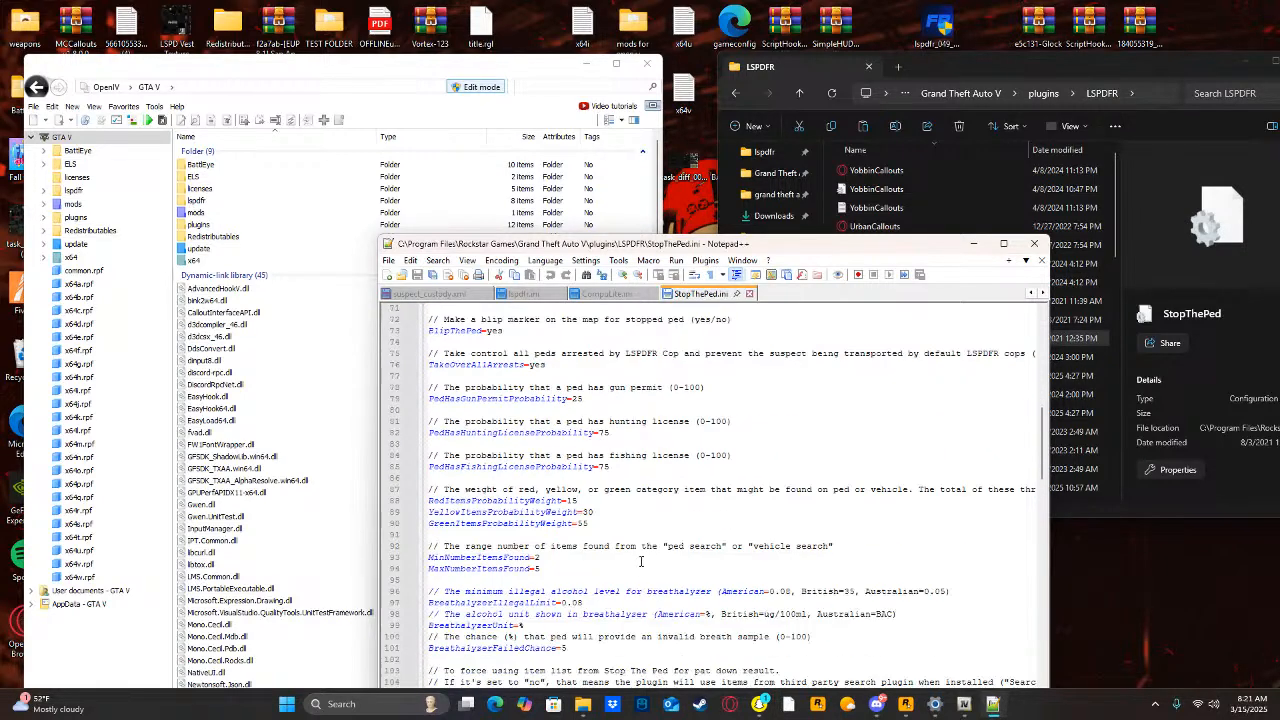
{"action": "scroll", "coordinate": [572, 514], "scroll_direction": "up", "scroll_amount": 1}
{"action": "scroll", "coordinate": [572, 514], "scroll_direction": "down", "scroll_amount": 7}
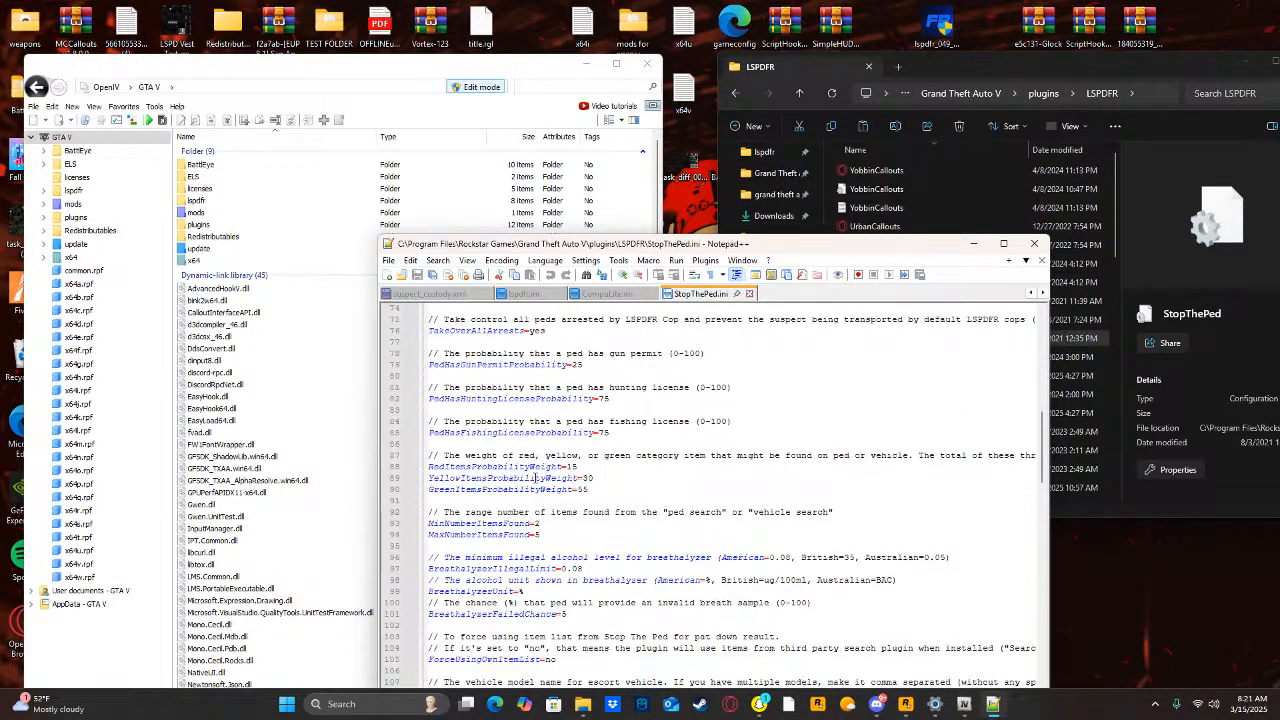
{"action": "scroll", "coordinate": [580, 614], "scroll_direction": "down", "scroll_amount": 2}
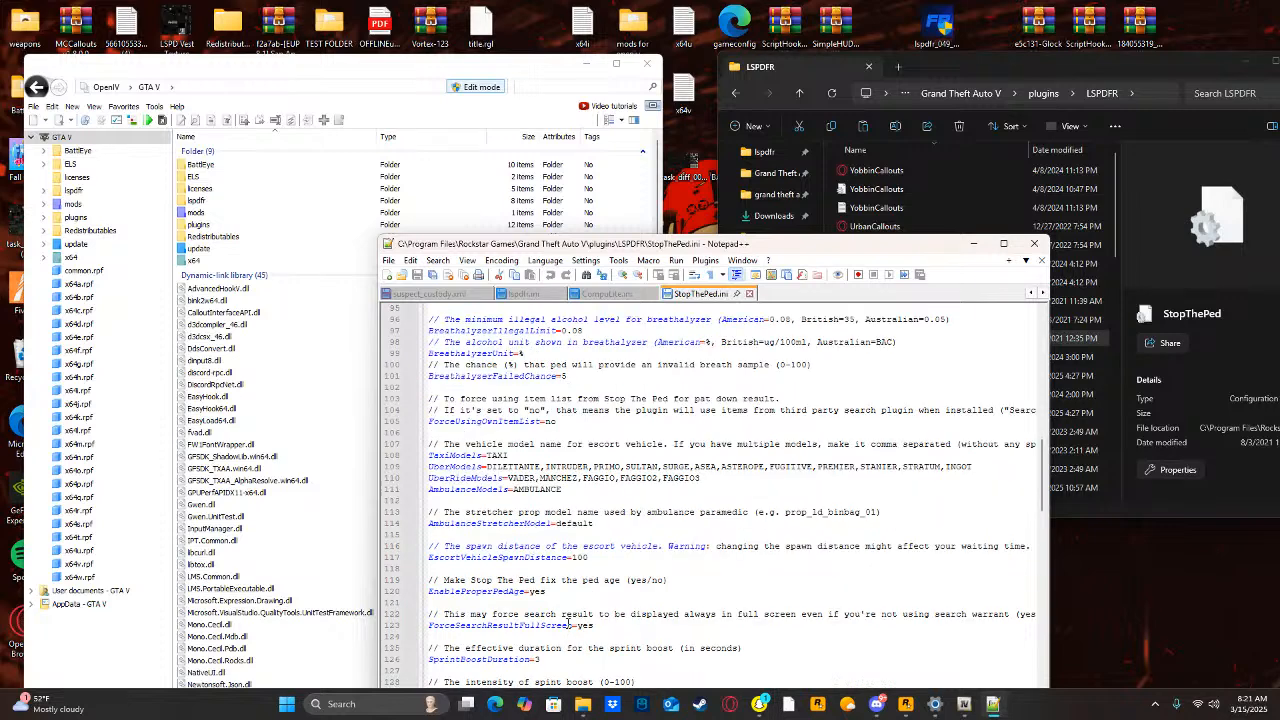
{"action": "scroll", "coordinate": [578, 675], "scroll_direction": "down", "scroll_amount": 3}
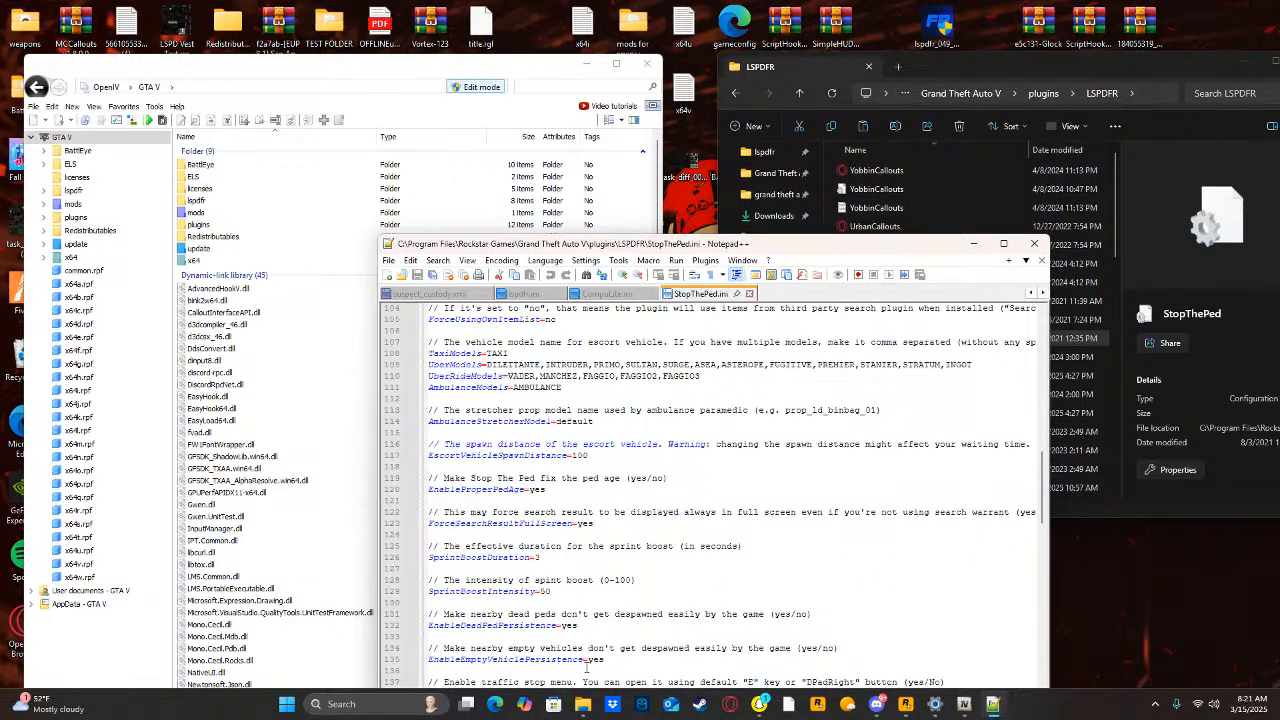
{"action": "scroll", "coordinate": [593, 661], "scroll_direction": "down", "scroll_amount": 2}
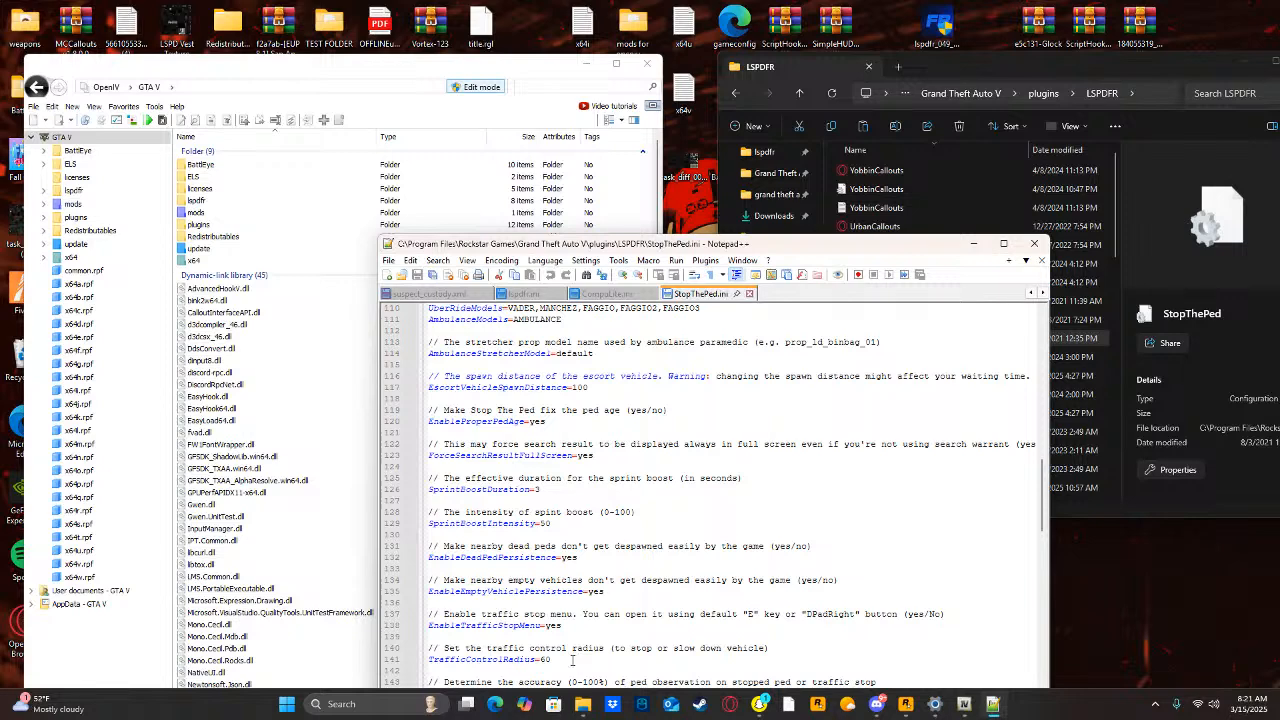
{"action": "scroll", "coordinate": [600, 651], "scroll_direction": "down", "scroll_amount": 1}
{"action": "scroll", "coordinate": [601, 650], "scroll_direction": "down", "scroll_amount": 3}
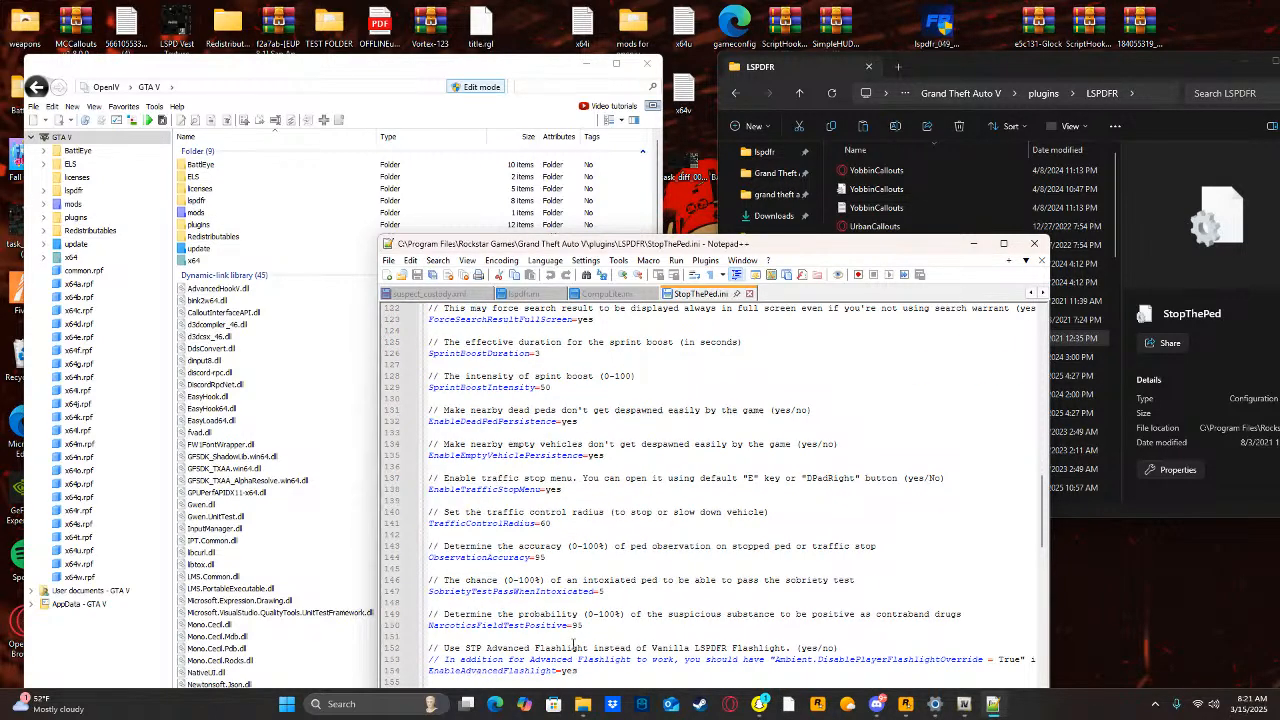
{"action": "scroll", "coordinate": [573, 643], "scroll_direction": "down", "scroll_amount": 5}
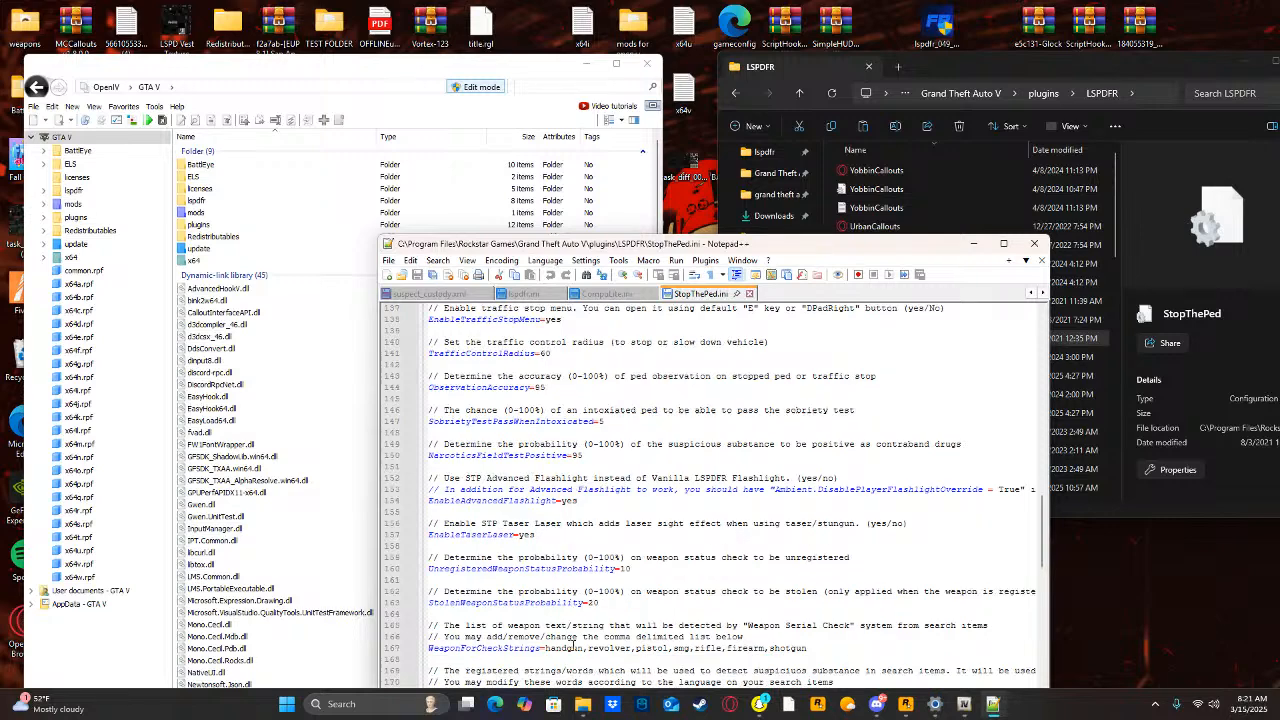
{"action": "scroll", "coordinate": [573, 645], "scroll_direction": "down", "scroll_amount": 1}
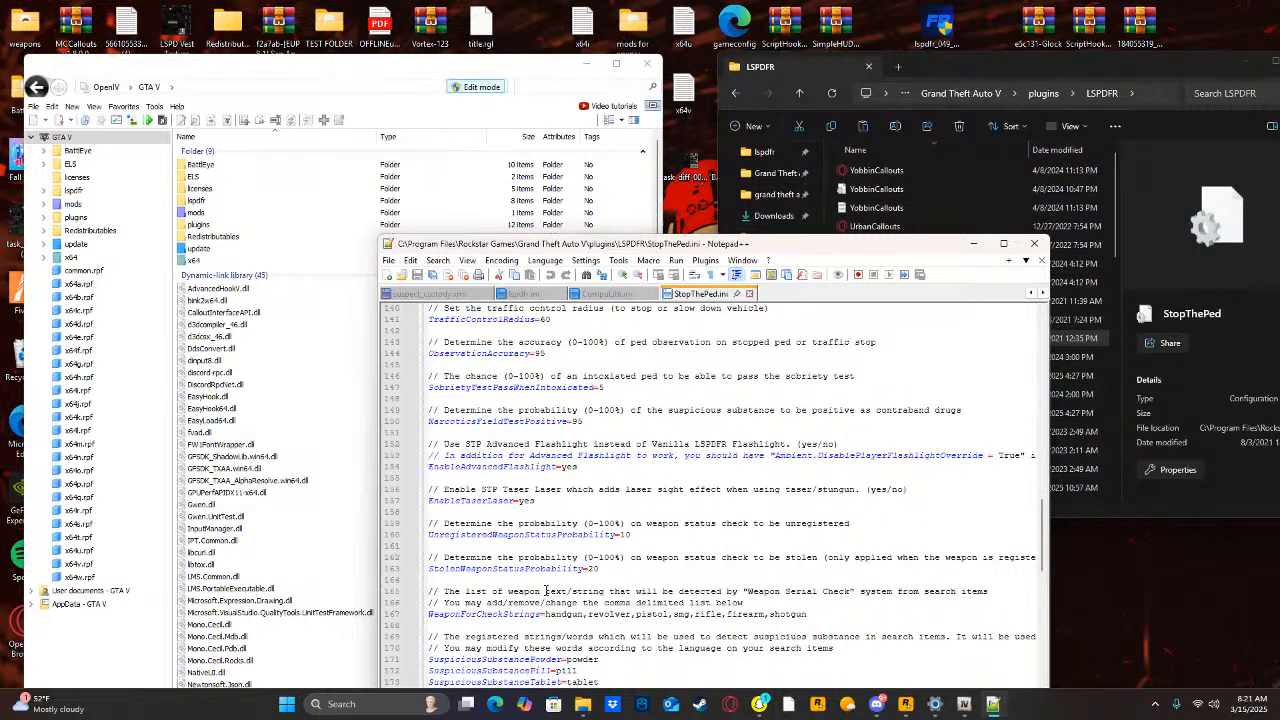
Find the first two occurrences of the word "search" in StopThePed.ini, then close the search.
{"action": "key", "text": "ctrl+f"}
{"action": "type", "text": "s"}
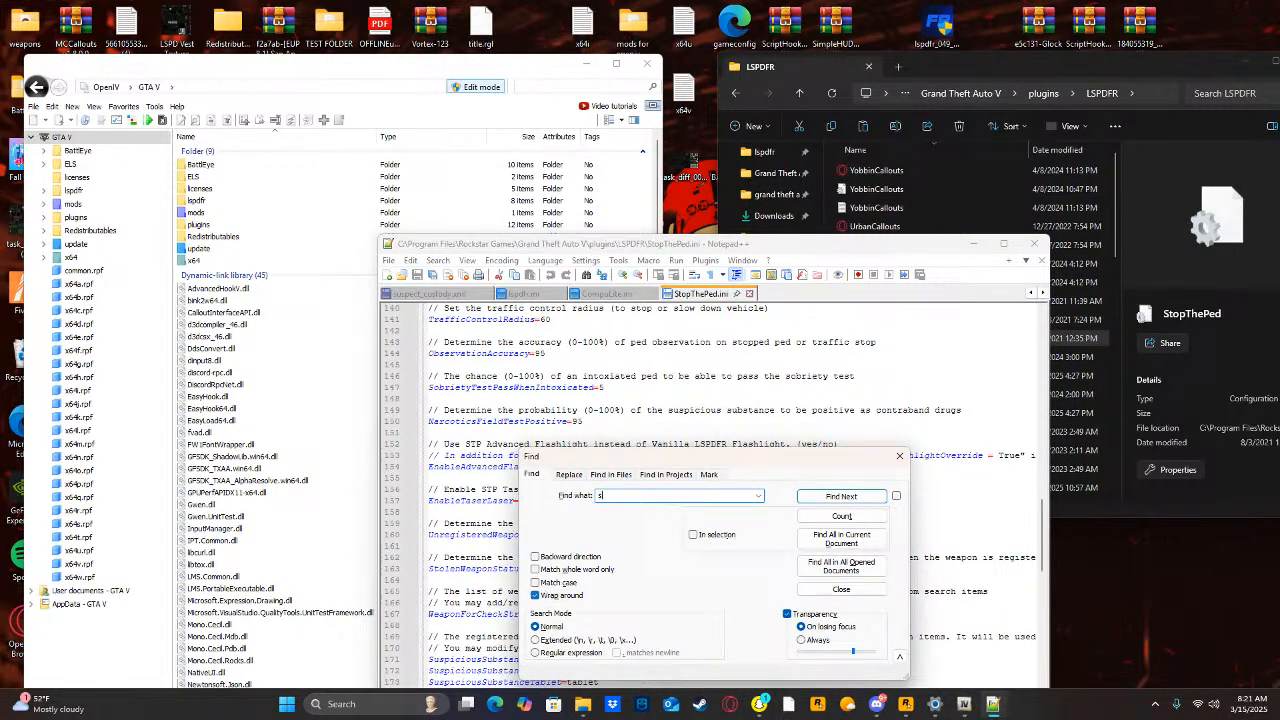
{"action": "type", "text": "earch"}
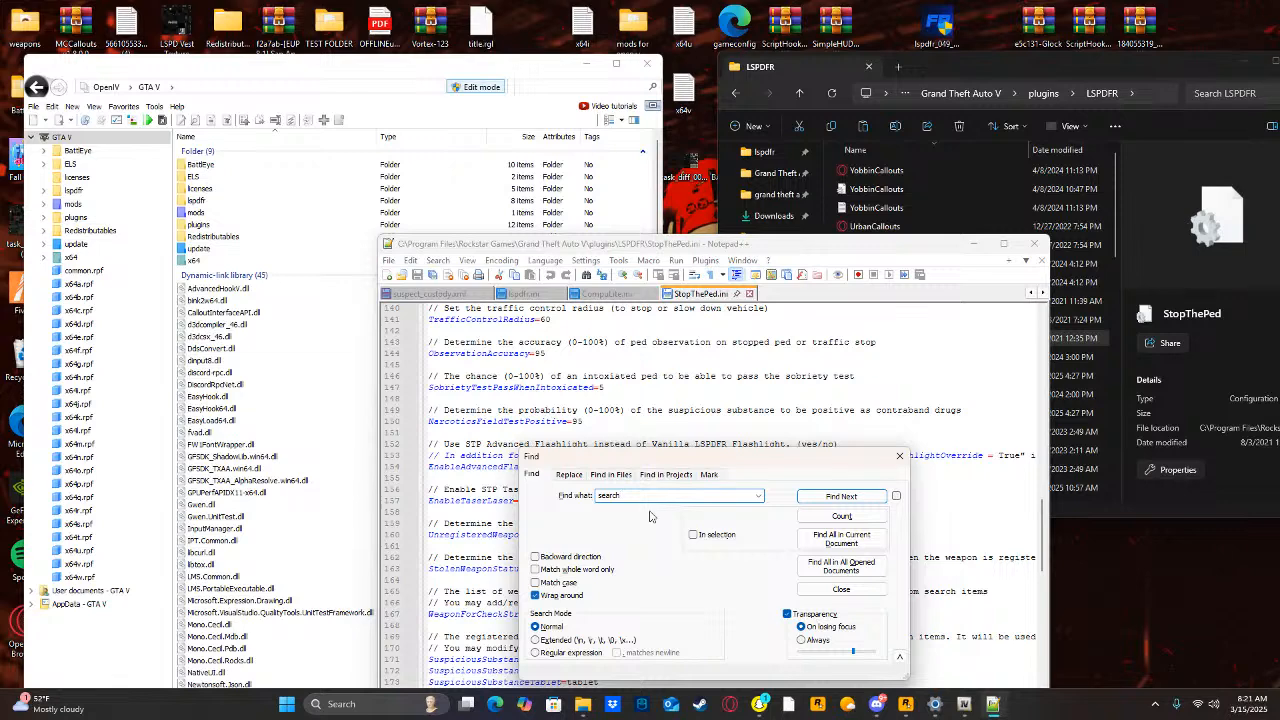
{"action": "left_click", "coordinate": [841, 496]}
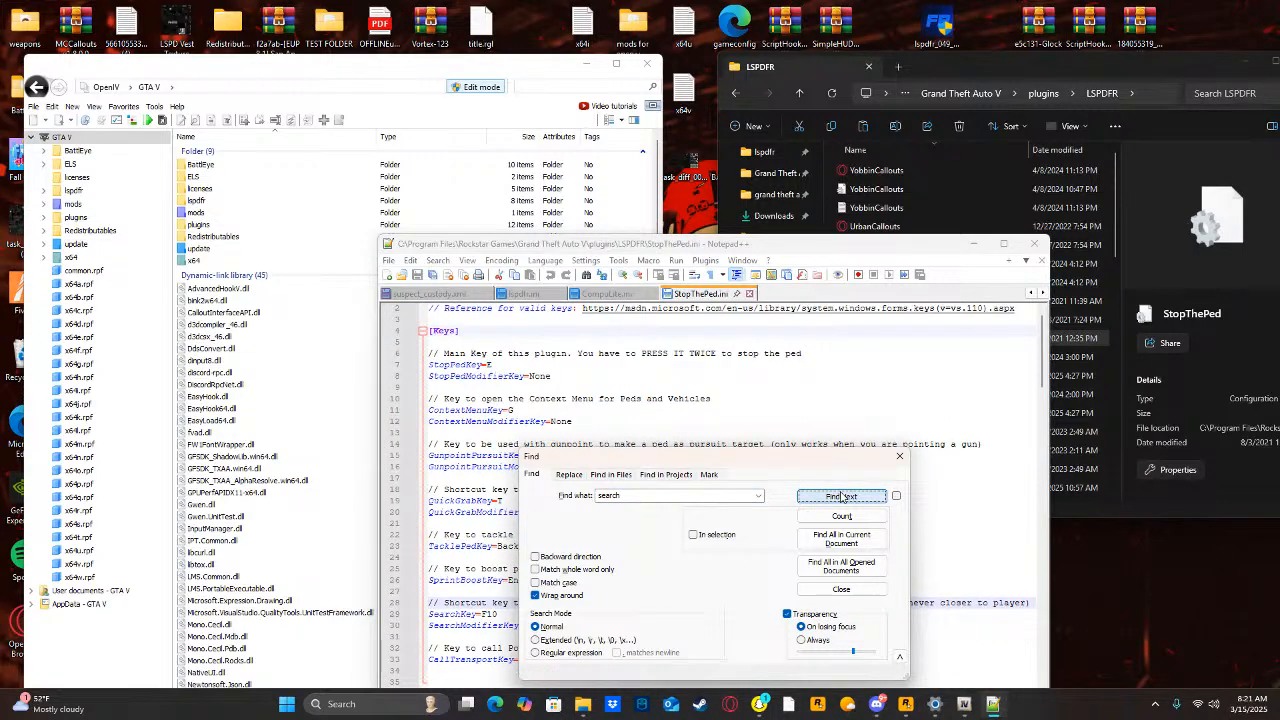
{"action": "left_click", "coordinate": [841, 496]}
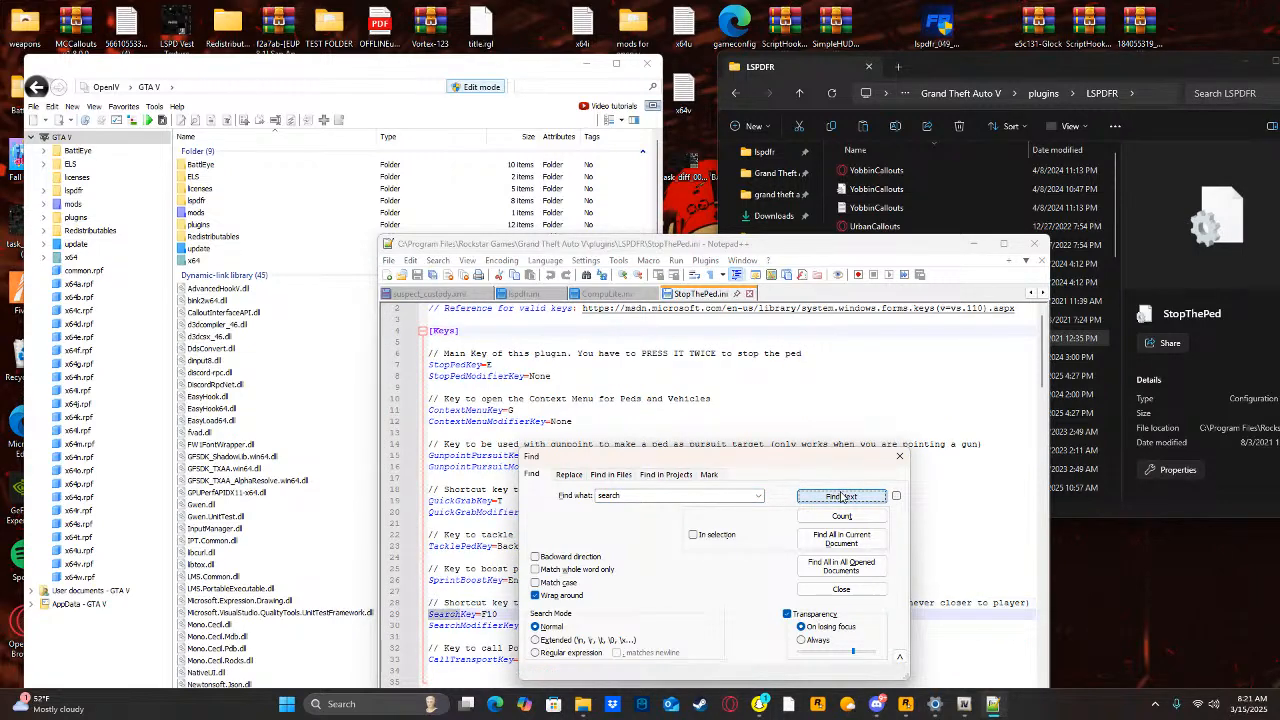
{"action": "left_click", "coordinate": [899, 456]}
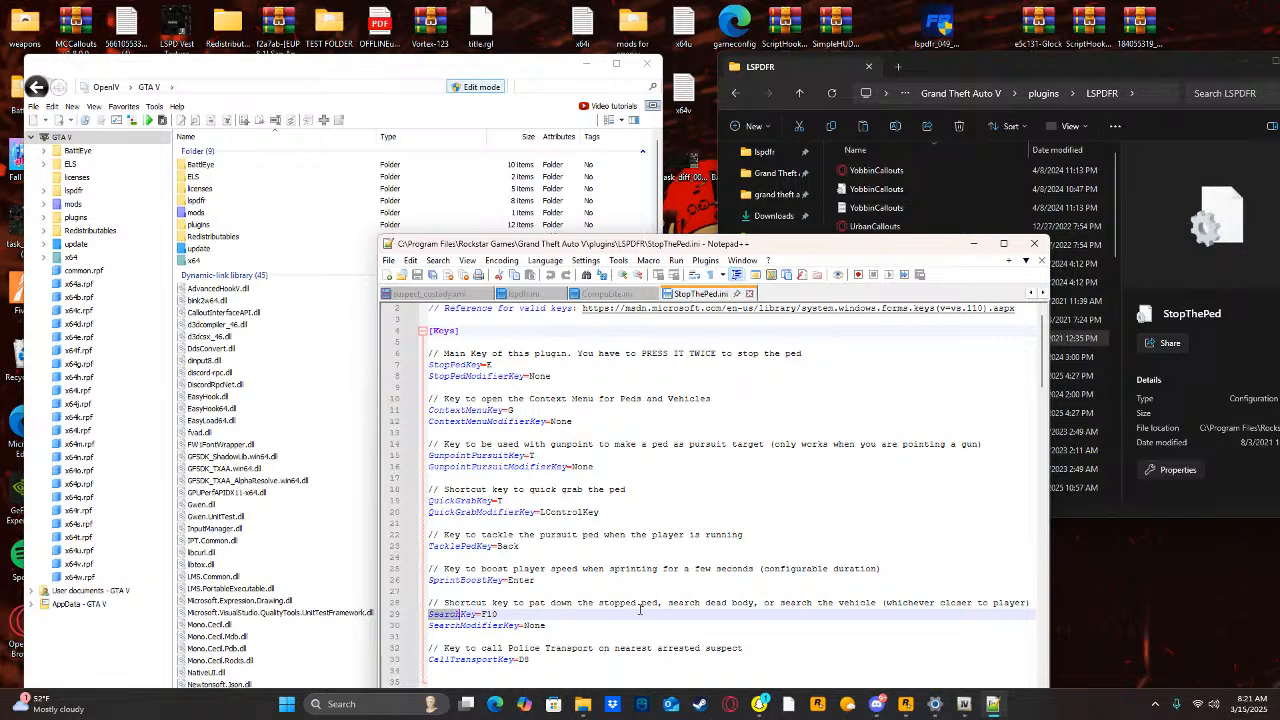
Set ForceSearchResultFullScreen to no in the Parameters section of StopThePed.ini.
{"action": "scroll", "coordinate": [617, 619], "scroll_direction": "down", "scroll_amount": 2}
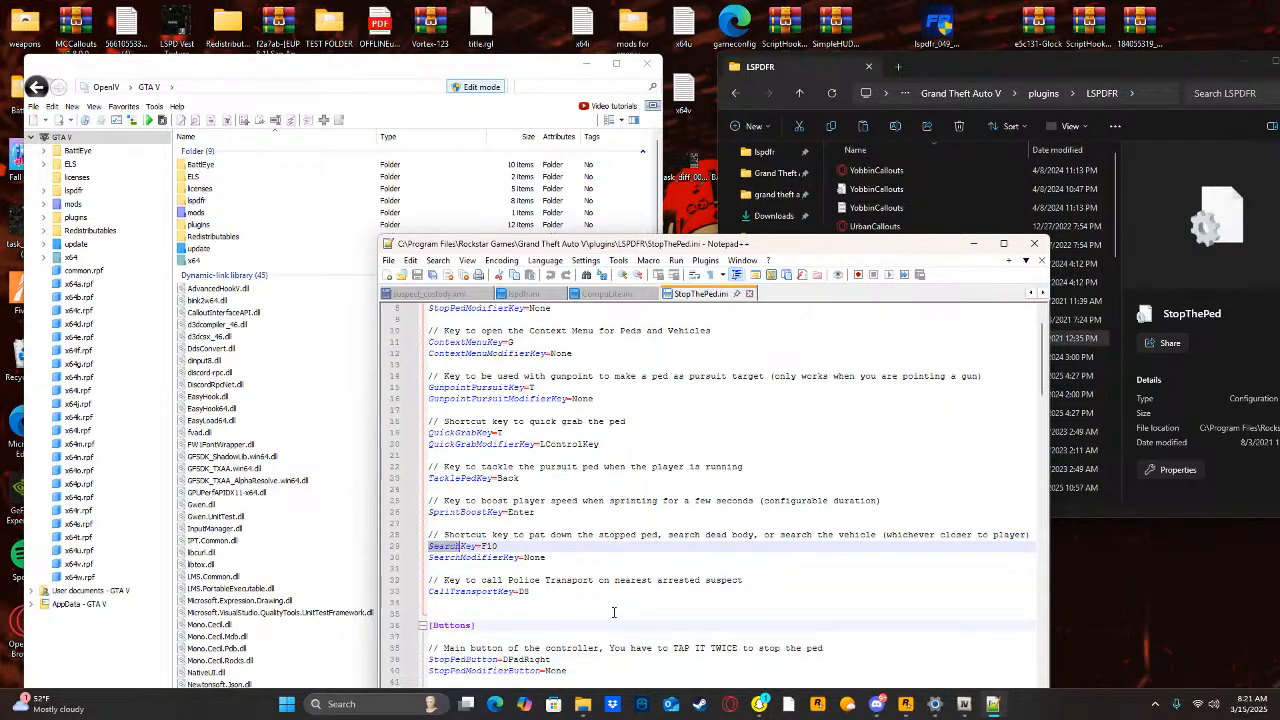
{"action": "scroll", "coordinate": [602, 623], "scroll_direction": "down", "scroll_amount": 2}
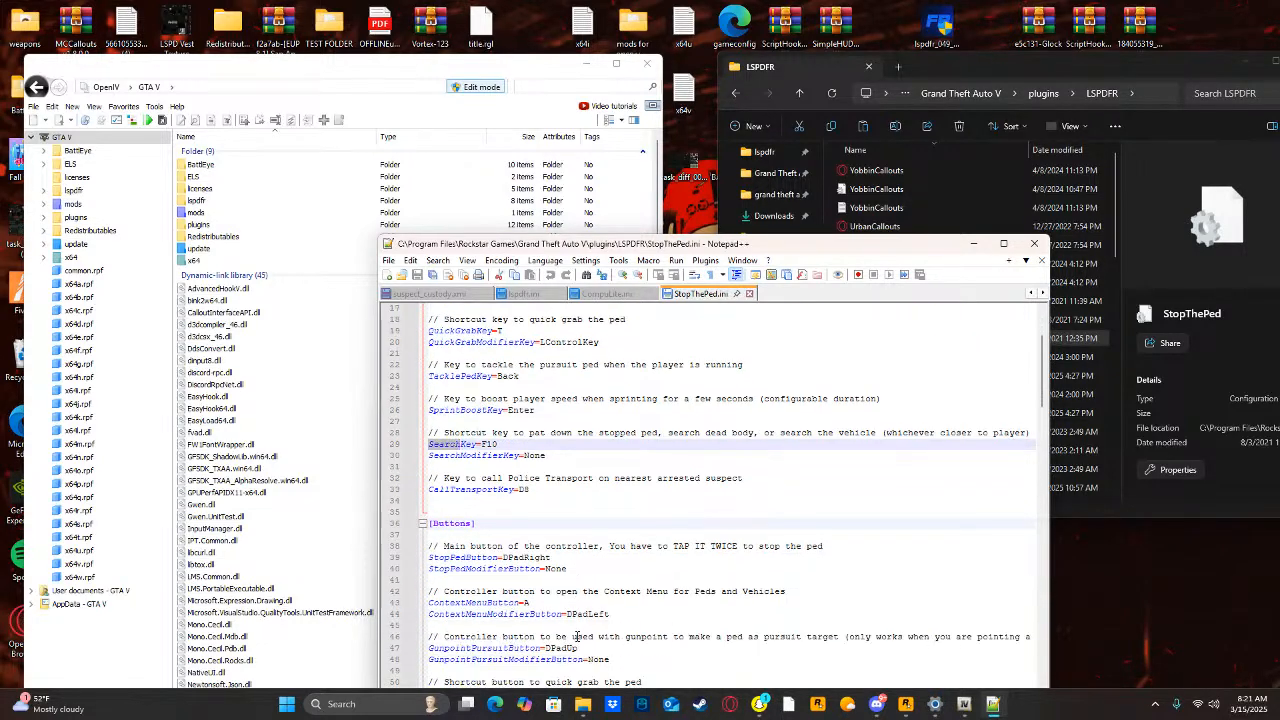
{"action": "scroll", "coordinate": [517, 536], "scroll_direction": "up", "scroll_amount": 4}
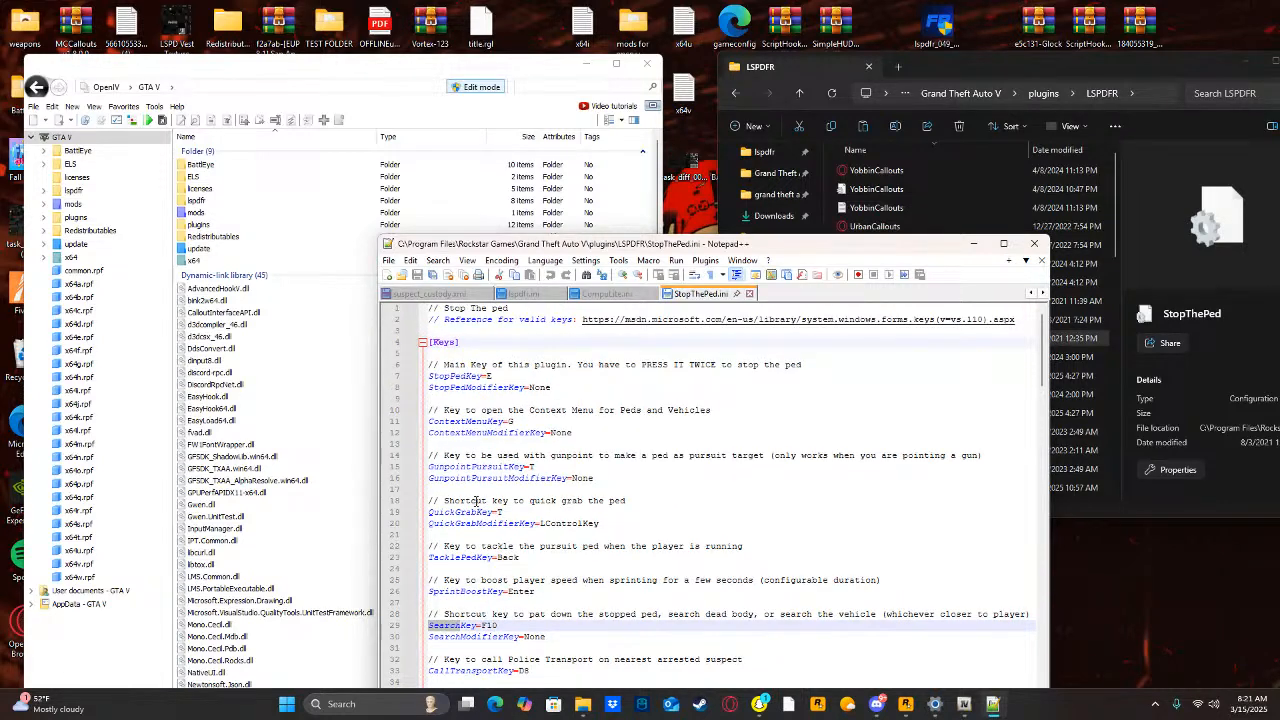
{"action": "scroll", "coordinate": [474, 505], "scroll_direction": "down", "scroll_amount": 12}
{"action": "scroll", "coordinate": [474, 505], "scroll_direction": "down", "scroll_amount": 7}
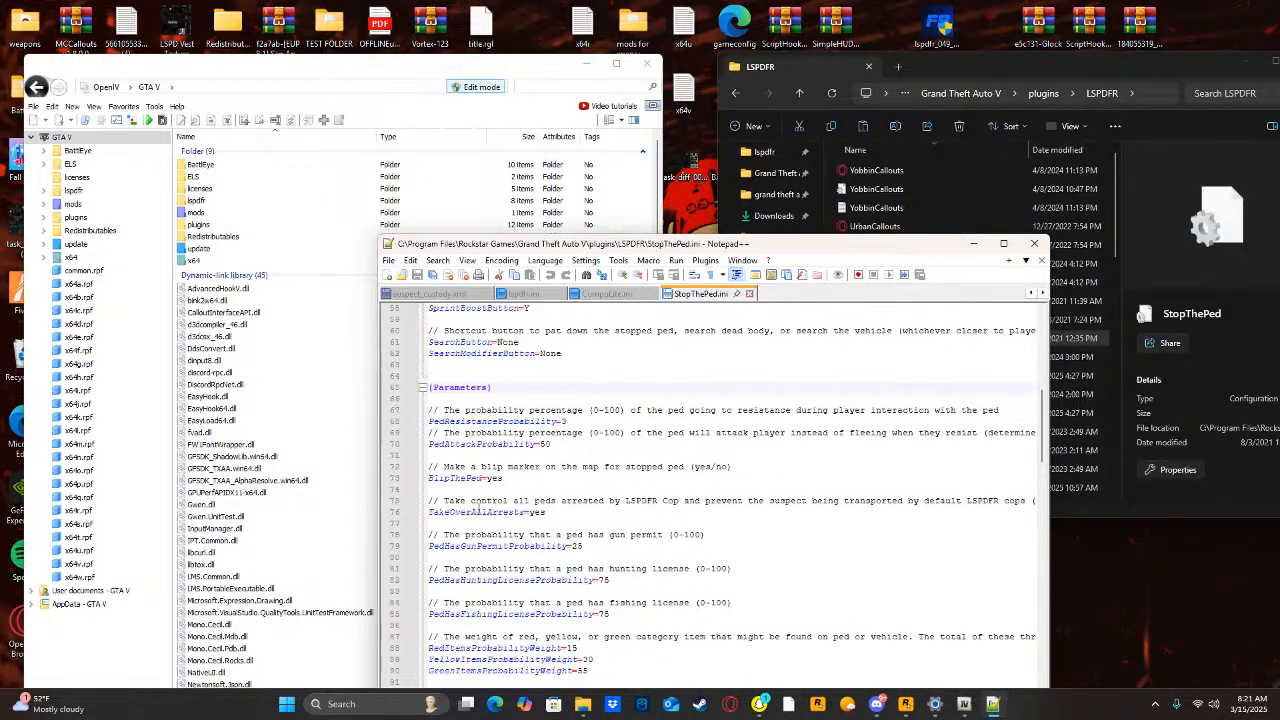
{"action": "scroll", "coordinate": [490, 492], "scroll_direction": "down", "scroll_amount": 6}
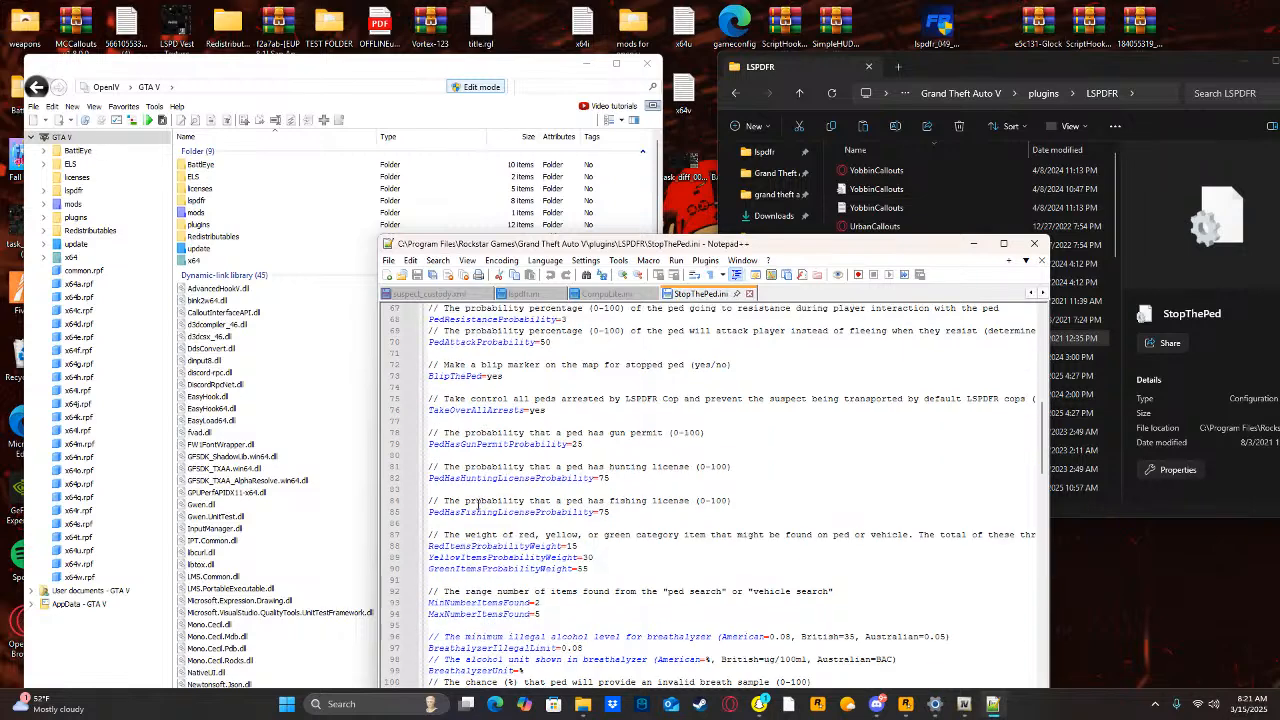
{"action": "scroll", "coordinate": [463, 497], "scroll_direction": "down", "scroll_amount": 3}
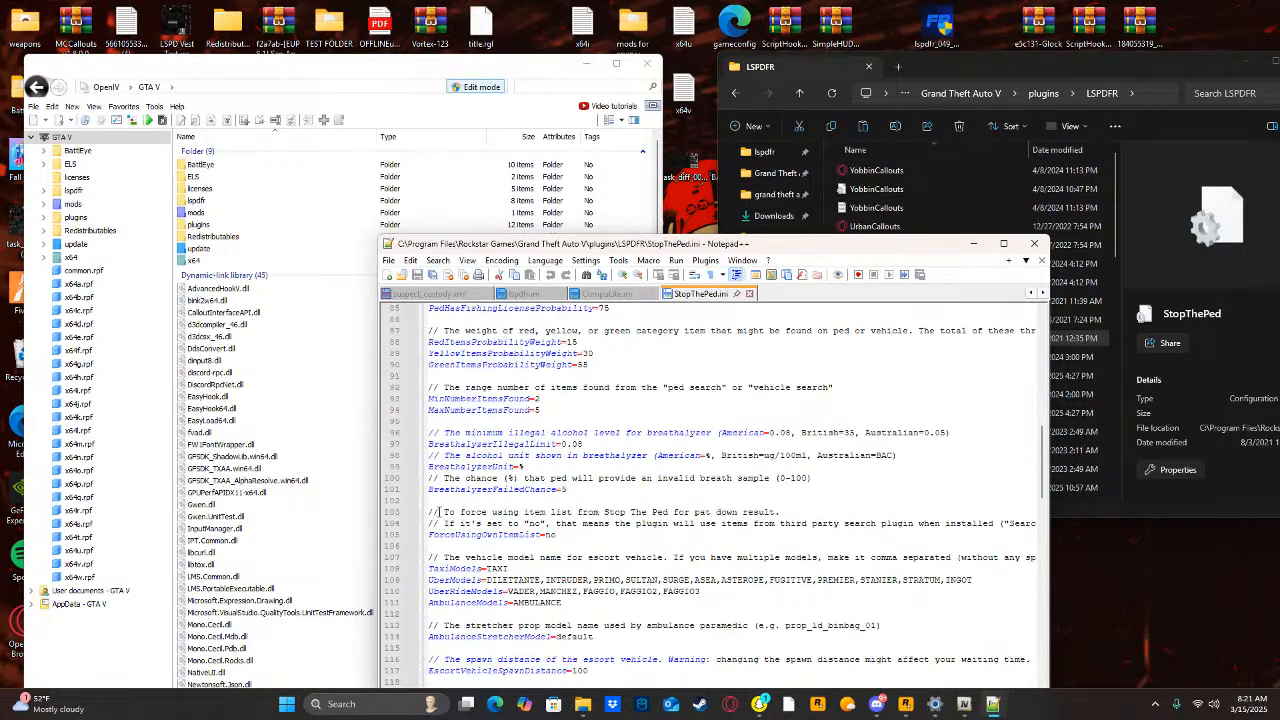
{"action": "scroll", "coordinate": [437, 512], "scroll_direction": "down", "scroll_amount": 2}
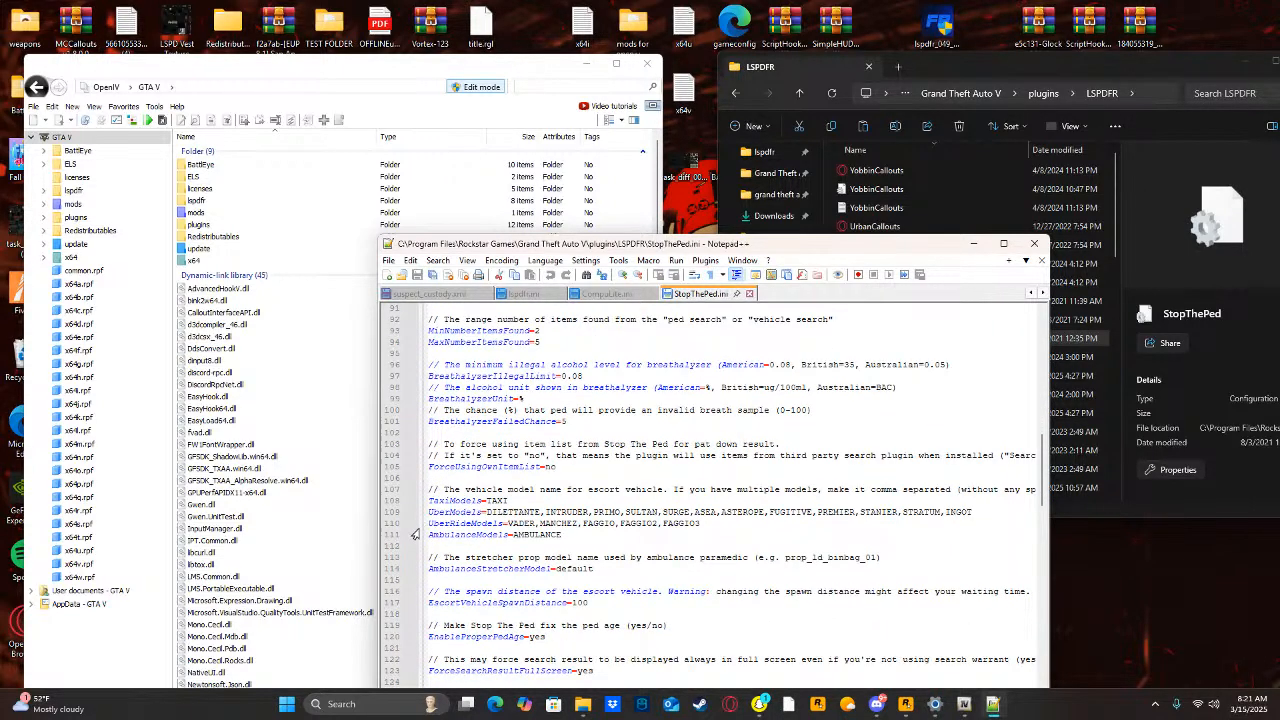
{"action": "scroll", "coordinate": [422, 530], "scroll_direction": "down", "scroll_amount": 2}
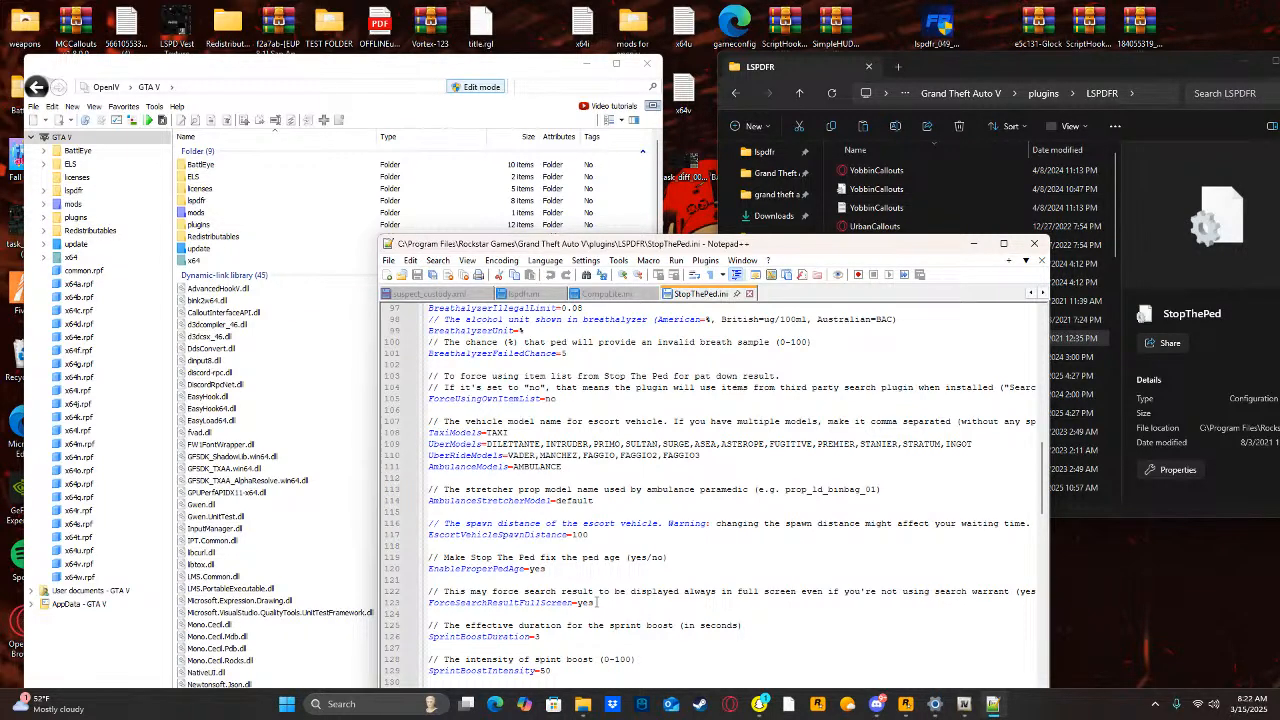
{"action": "left_click", "coordinate": [597, 603]}
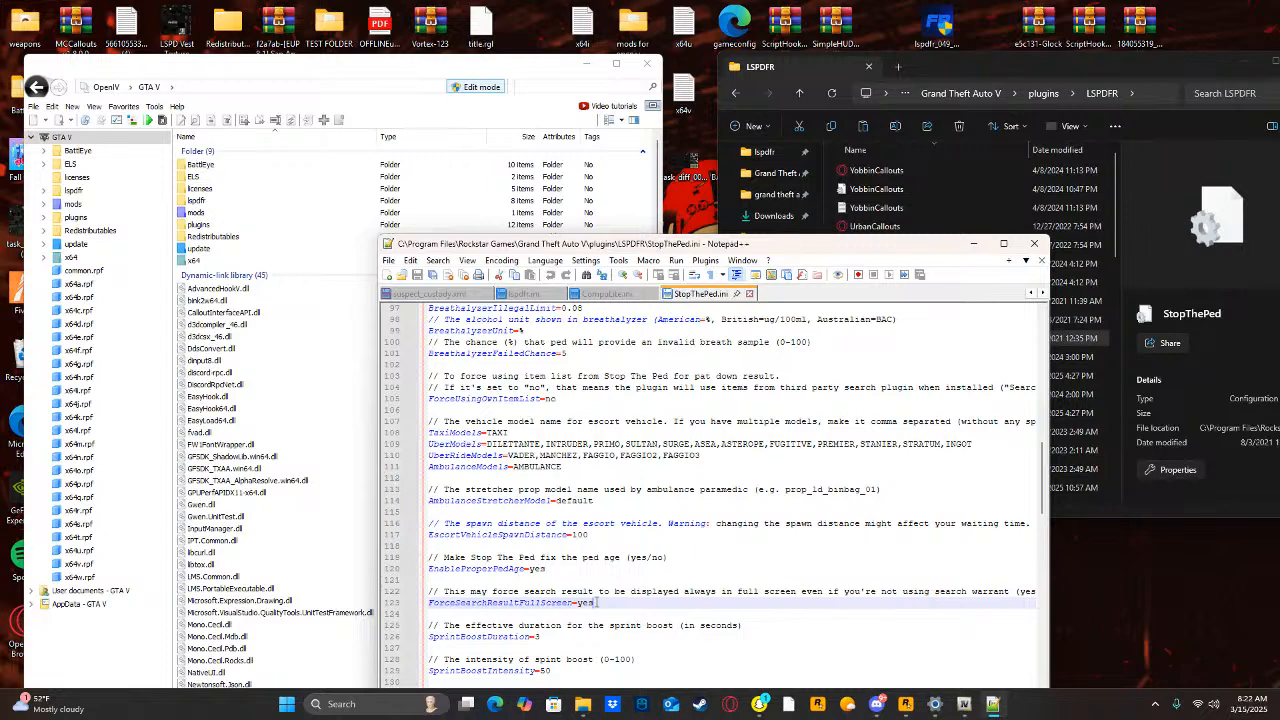
{"action": "key", "text": "BackSpace"}
{"action": "key", "text": "BackSpace"}
{"action": "key", "text": "BackSpace"}
{"action": "type", "text": "no"}
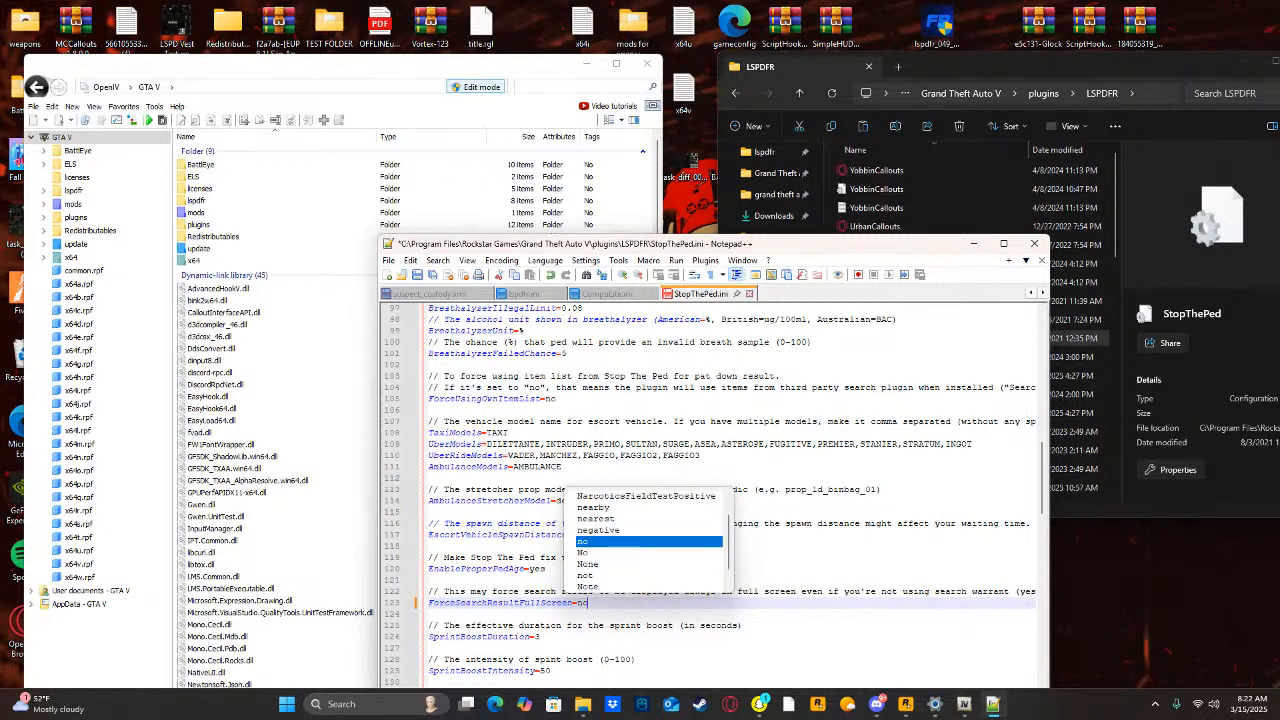
Save StopThePed.ini over the existing file in the plugins\LSPDFR folder and close the text editor.
{"action": "left_click", "coordinate": [388, 260]}
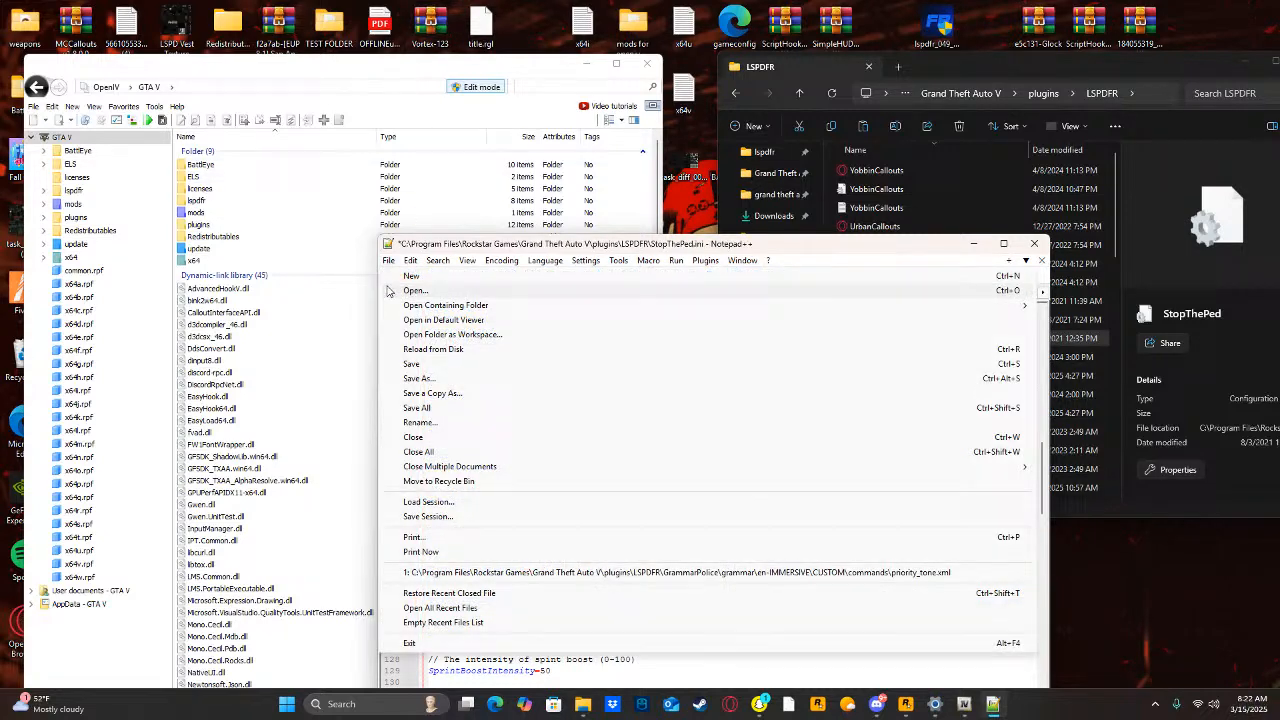
{"action": "left_click", "coordinate": [438, 380]}
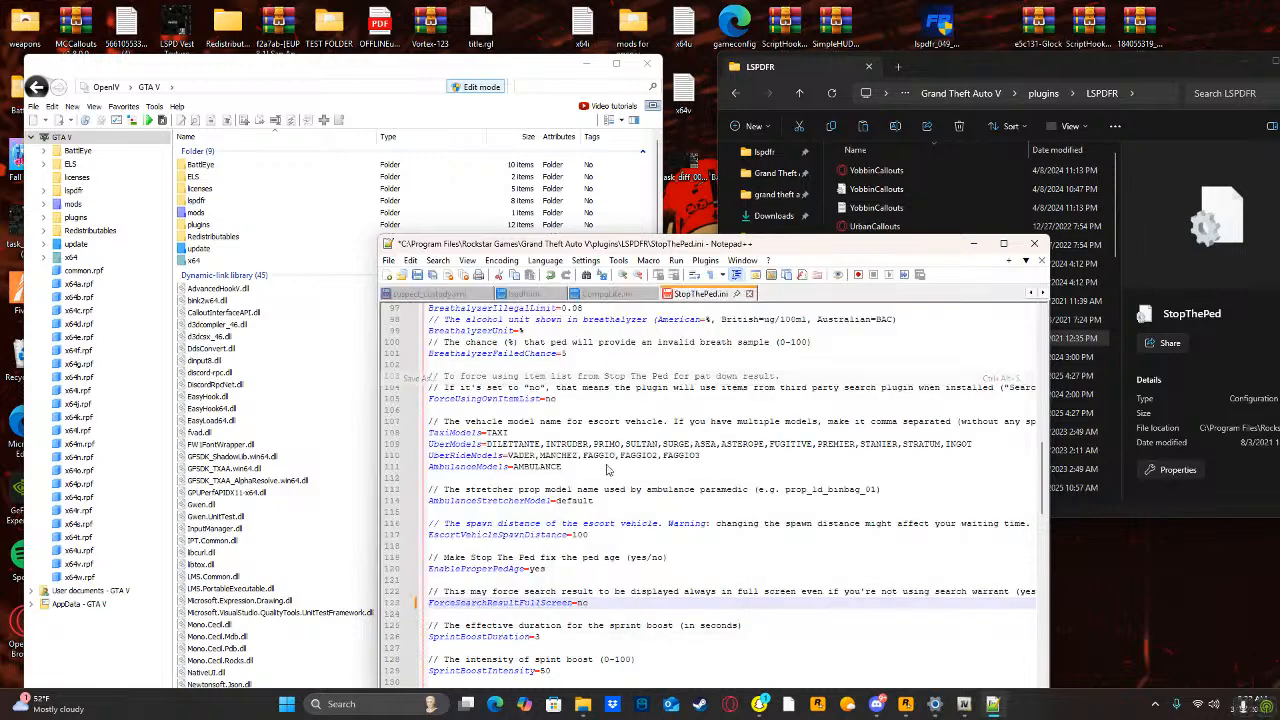
{"action": "left_click", "coordinate": [897, 601]}
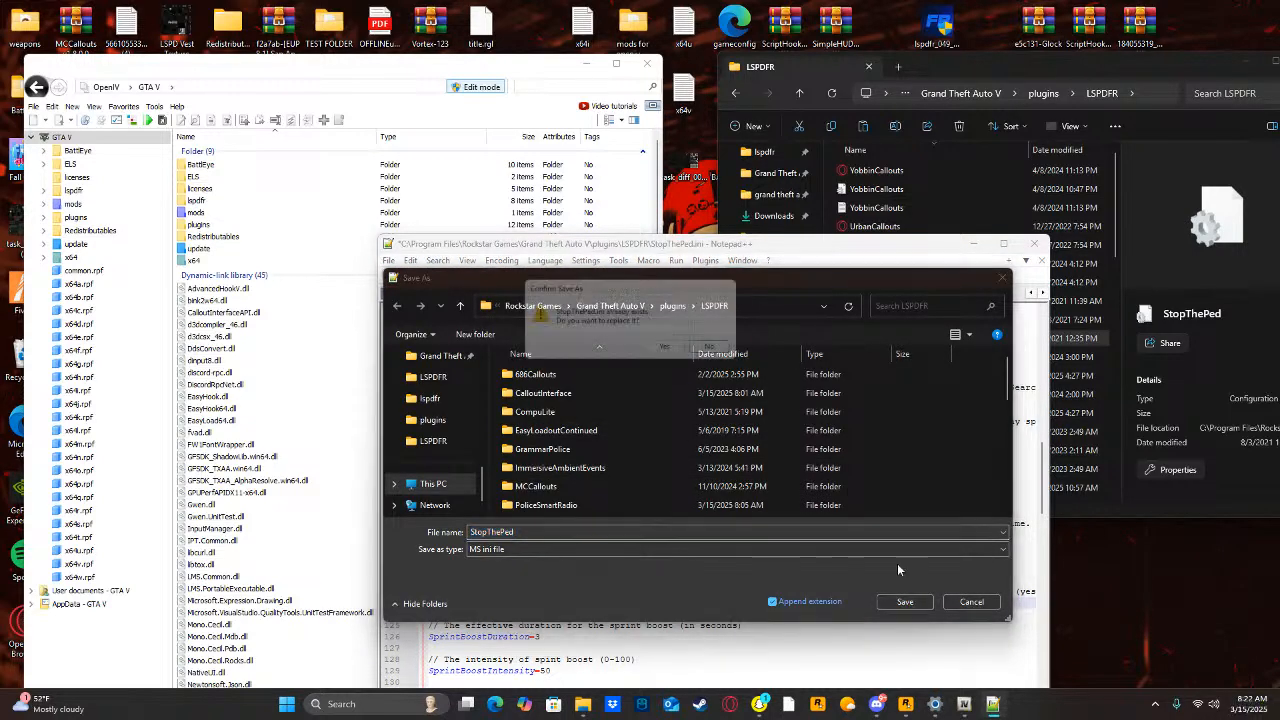
{"action": "left_click", "coordinate": [666, 431]}
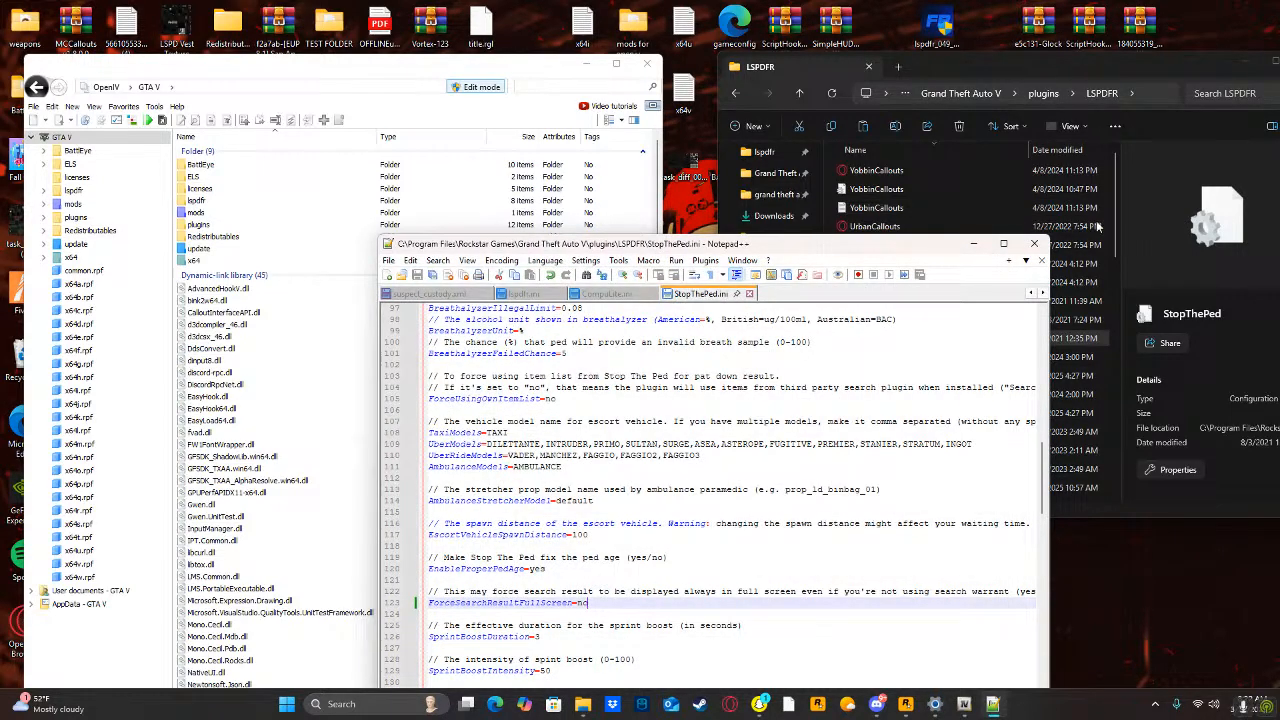
{"action": "left_click", "coordinate": [1034, 243]}
Look through the rest of the LSPDFR plugin folder and return to the main Grand Theft Auto V folder.
{"action": "scroll", "coordinate": [970, 417], "scroll_direction": "down", "scroll_amount": 5}
{"action": "scroll", "coordinate": [925, 418], "scroll_direction": "down", "scroll_amount": 10}
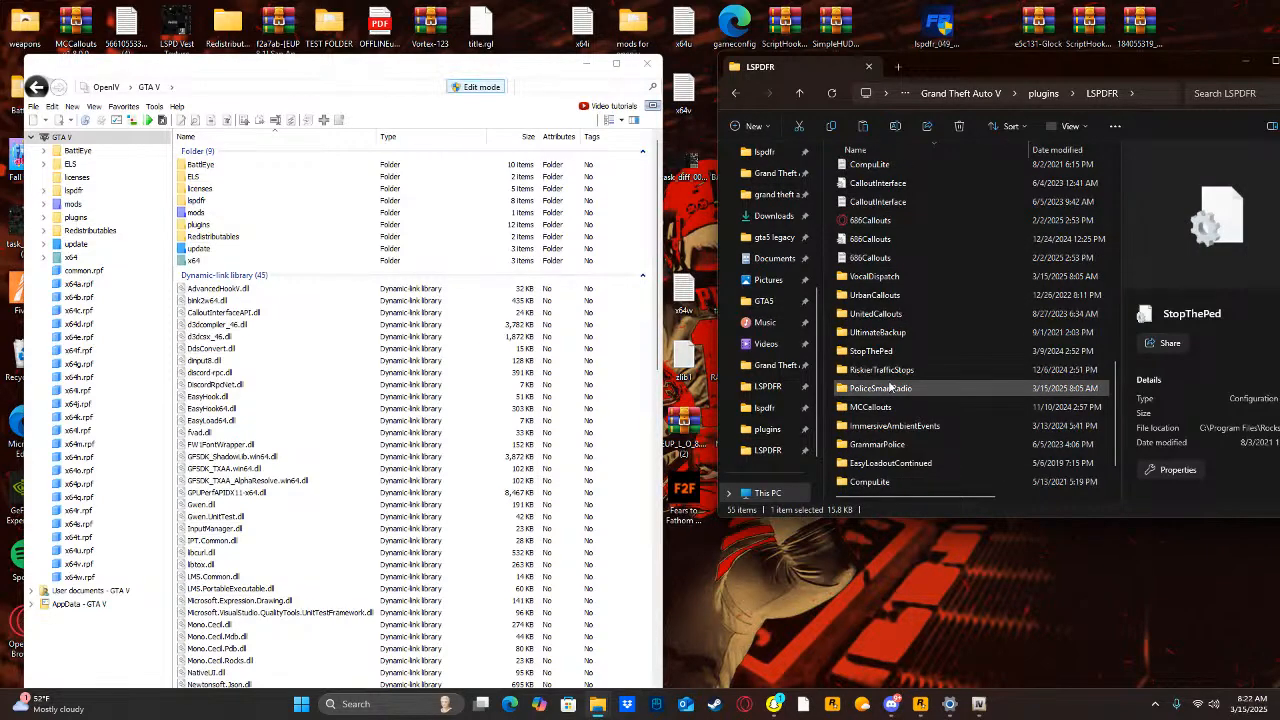
{"action": "scroll", "coordinate": [890, 390], "scroll_direction": "down", "scroll_amount": 1}
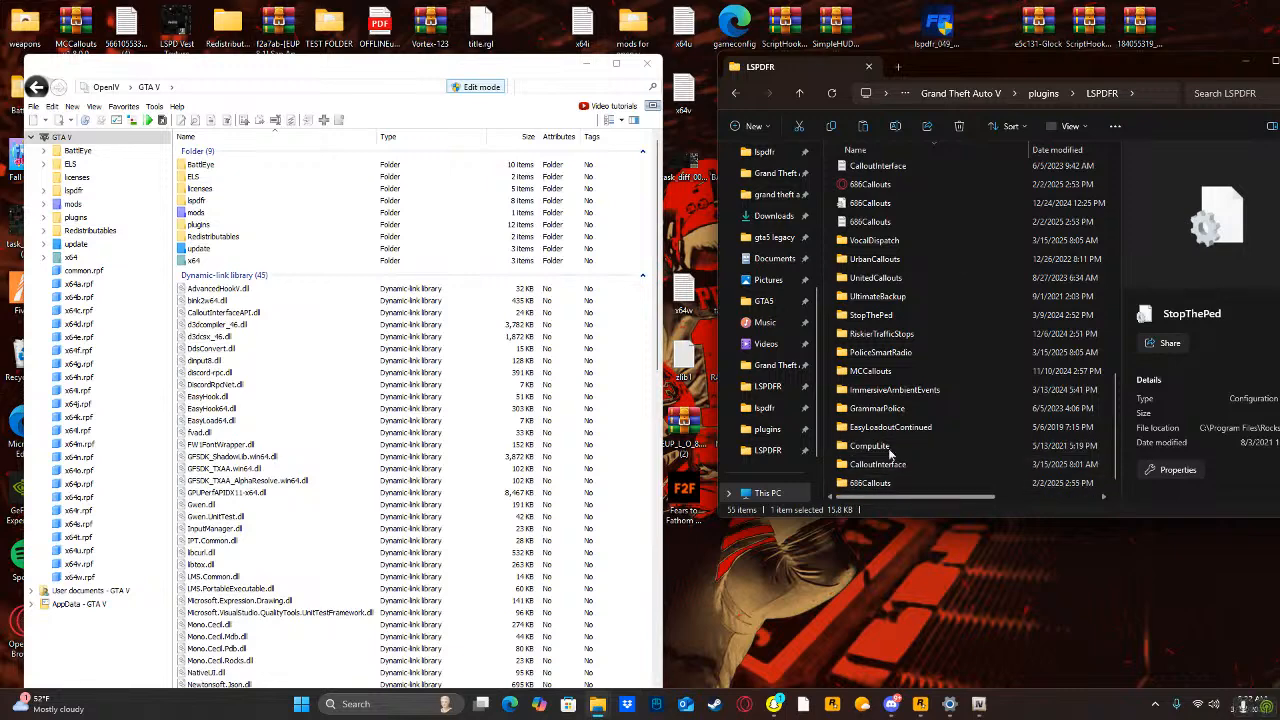
{"action": "left_click", "coordinate": [735, 93]}
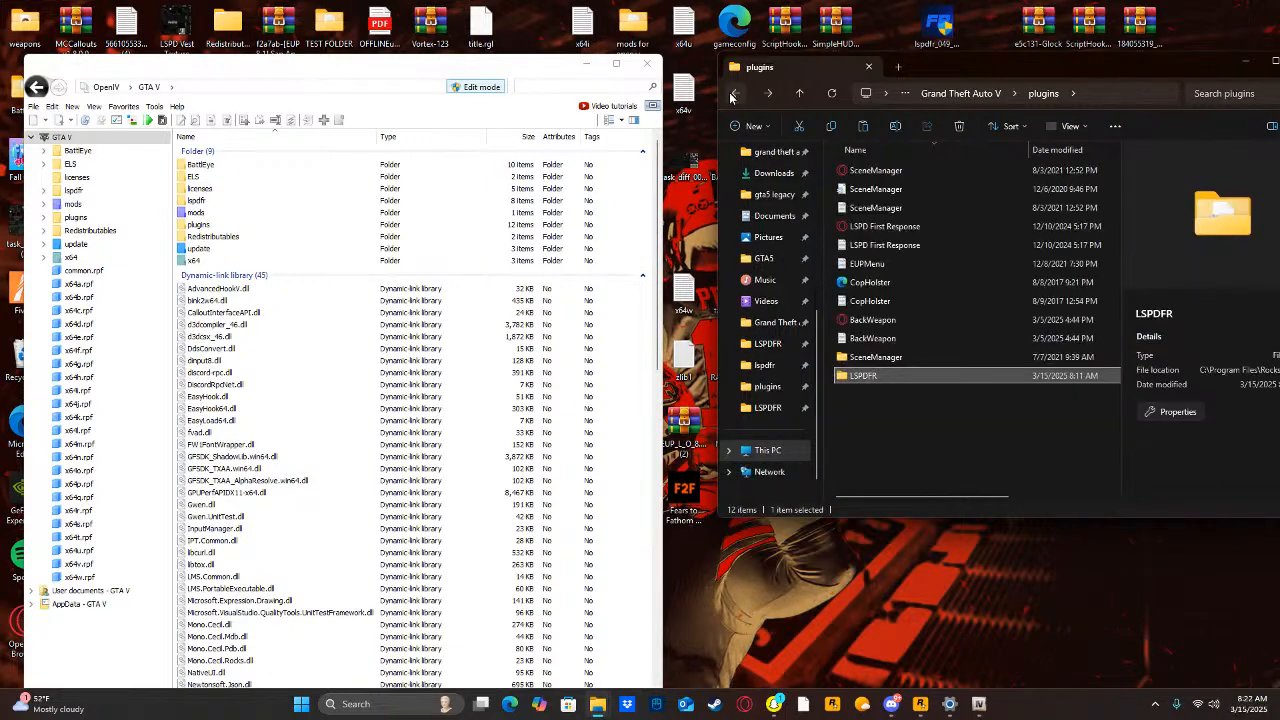
{"action": "left_click", "coordinate": [735, 93]}
{"action": "left_click", "coordinate": [833, 263]}
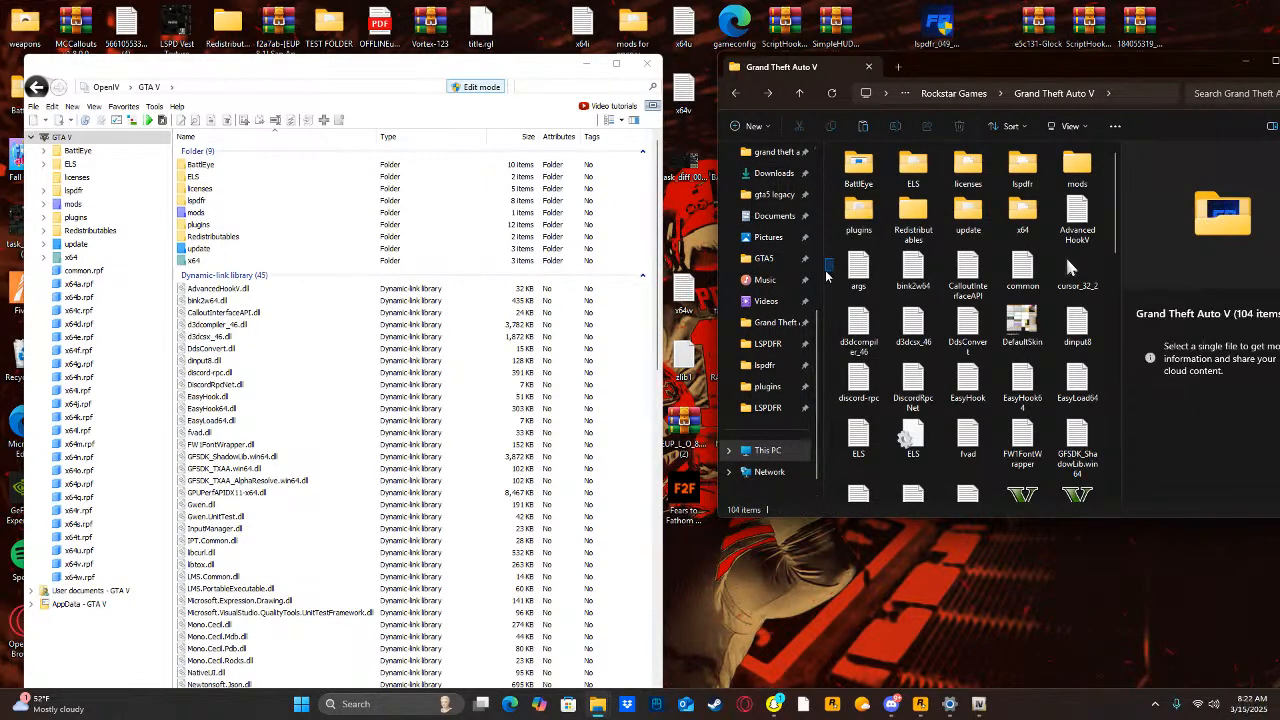
Launch RAGEPluginHook from the Grand Theft Auto V folder to check its game version support, then exit its settings.
{"action": "scroll", "coordinate": [1040, 304], "scroll_direction": "down", "scroll_amount": 2}
{"action": "scroll", "coordinate": [1040, 300], "scroll_direction": "down", "scroll_amount": 5}
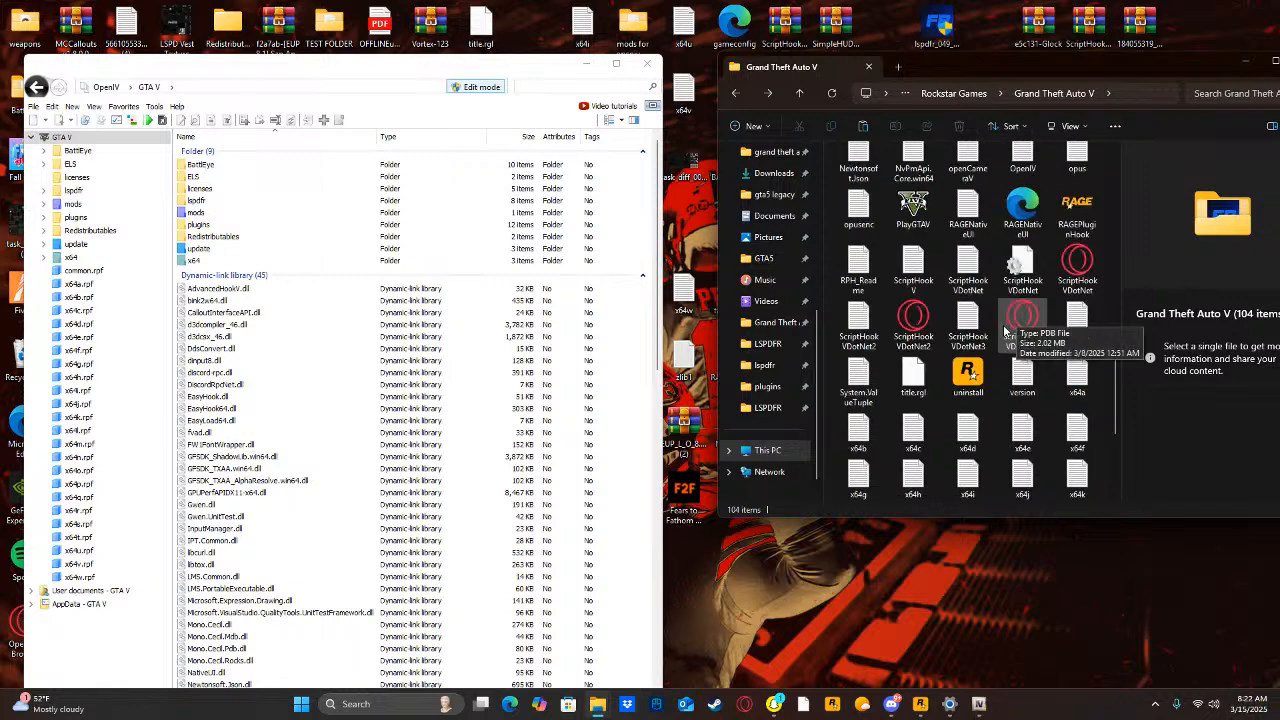
{"action": "left_click", "coordinate": [1063, 236]}
{"action": "double_click", "coordinate": [1063, 236]}
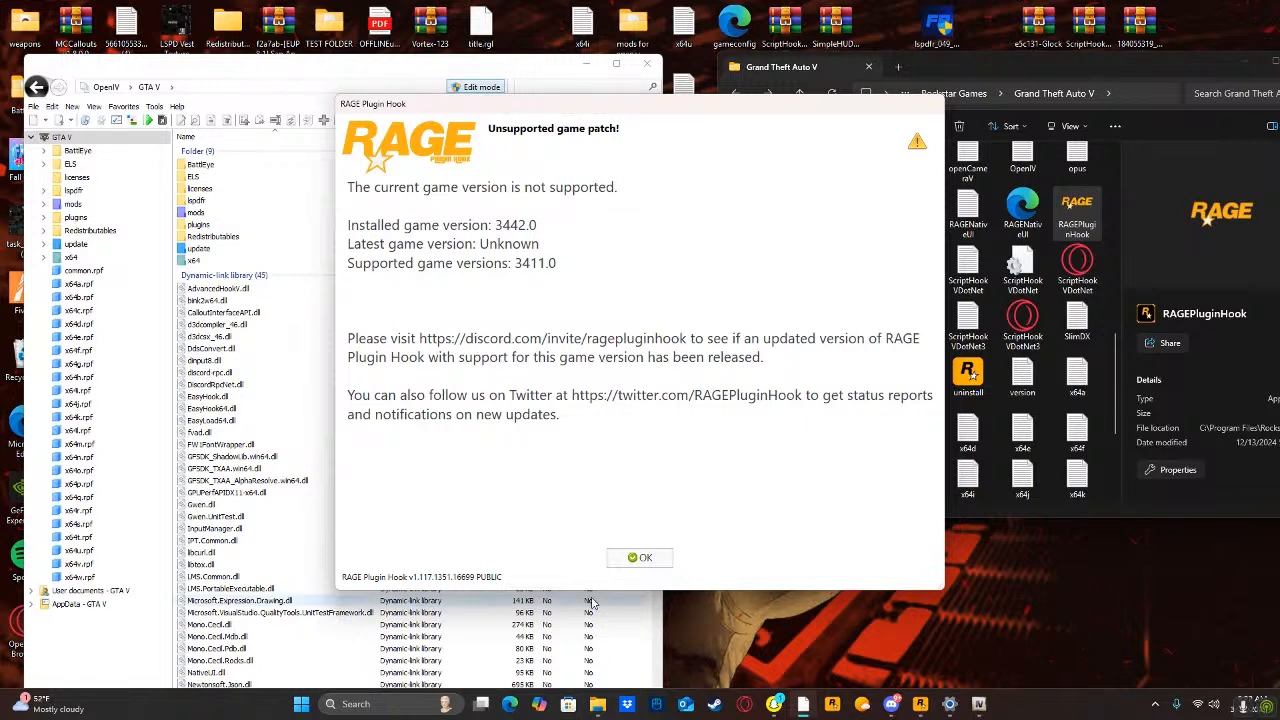
{"action": "left_click", "coordinate": [638, 557]}
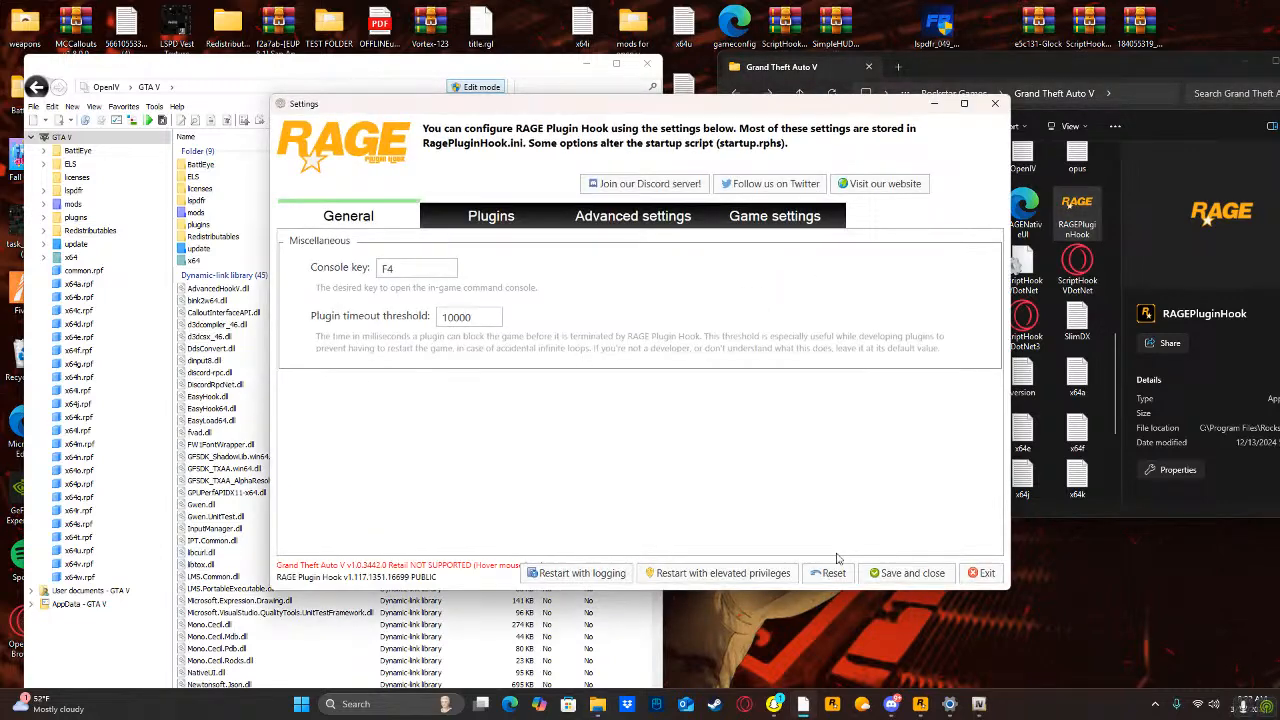
{"action": "left_click", "coordinate": [981, 573]}
Uninstall LSPD First Response by running lspdfr_uinst from the Grand Theft Auto V folder and allowing it to make changes.
{"action": "scroll", "coordinate": [1055, 265], "scroll_direction": "up", "scroll_amount": 5}
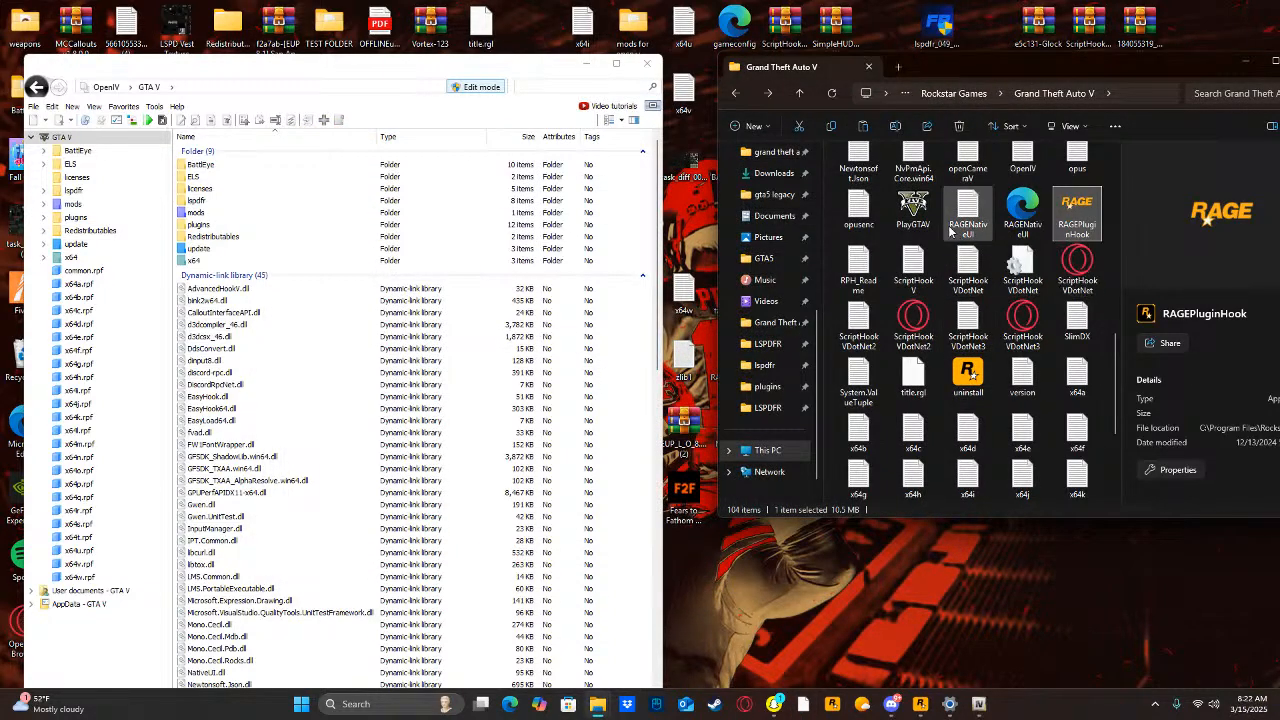
{"action": "scroll", "coordinate": [865, 420], "scroll_direction": "down", "scroll_amount": 3}
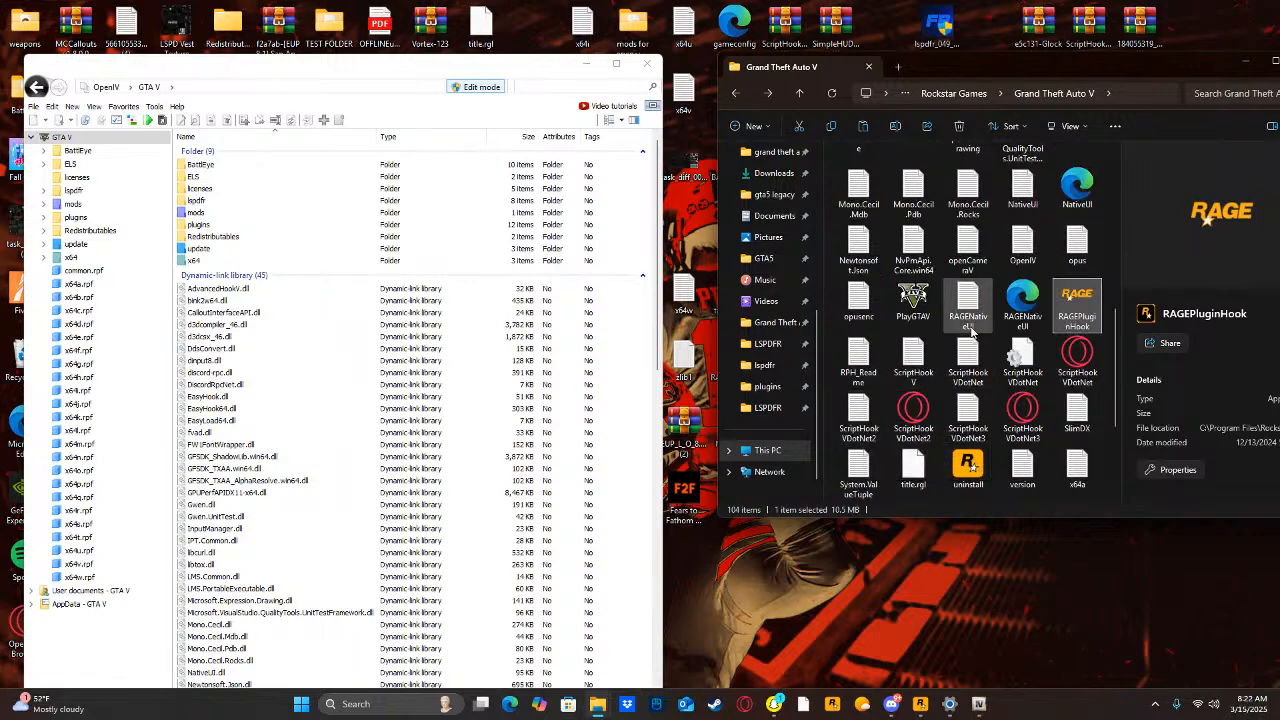
{"action": "scroll", "coordinate": [945, 378], "scroll_direction": "down", "scroll_amount": 2}
{"action": "scroll", "coordinate": [950, 368], "scroll_direction": "up", "scroll_amount": 5}
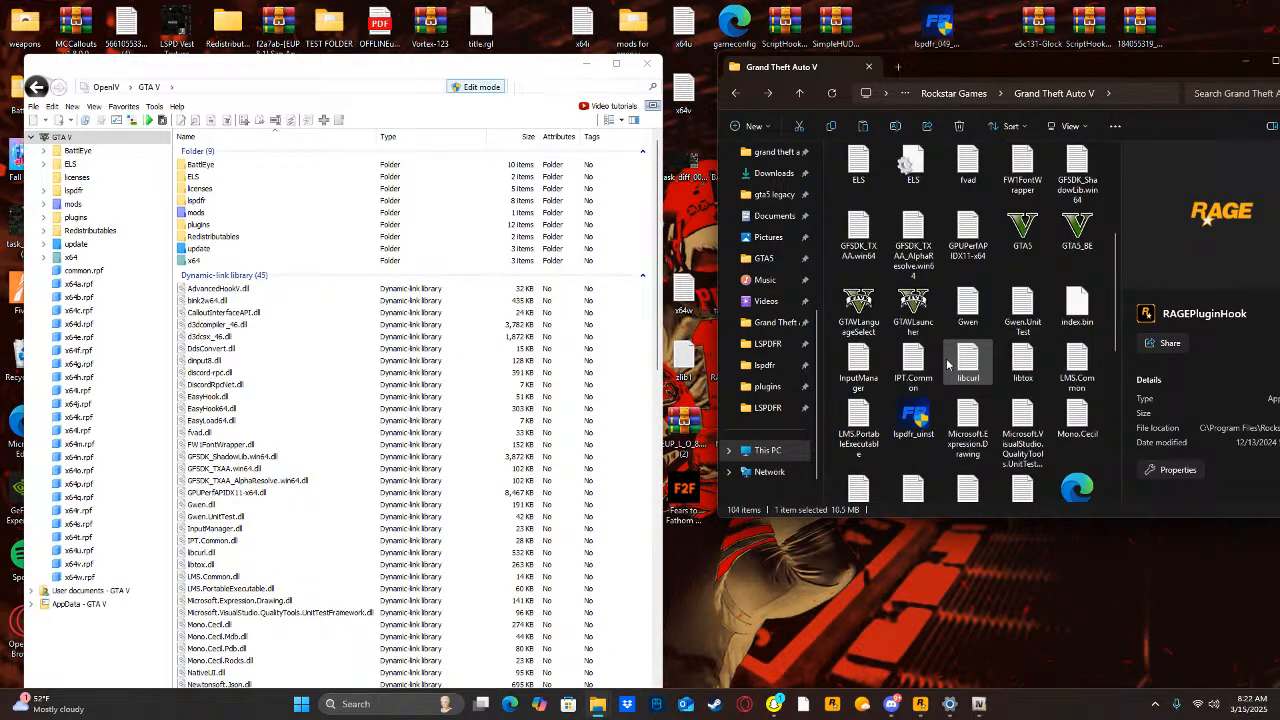
{"action": "double_click", "coordinate": [913, 418]}
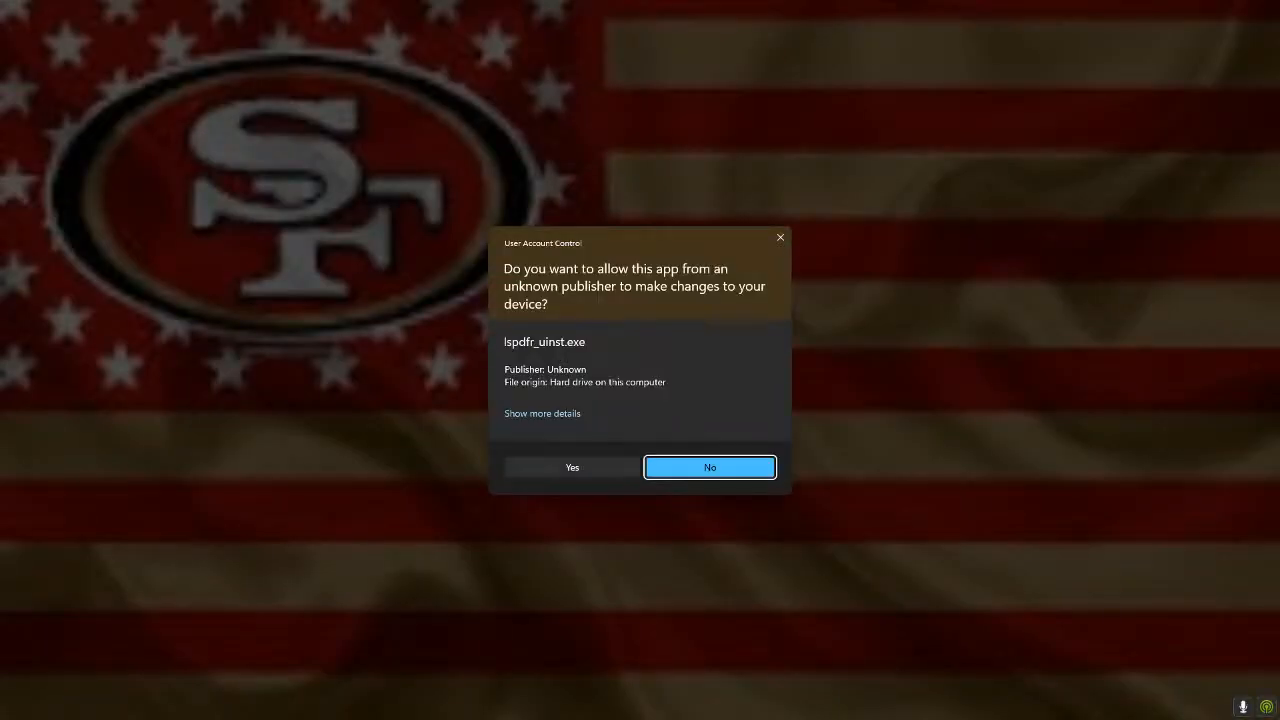
{"action": "left_click", "coordinate": [572, 467]}
{"action": "left_click", "coordinate": [688, 393]}
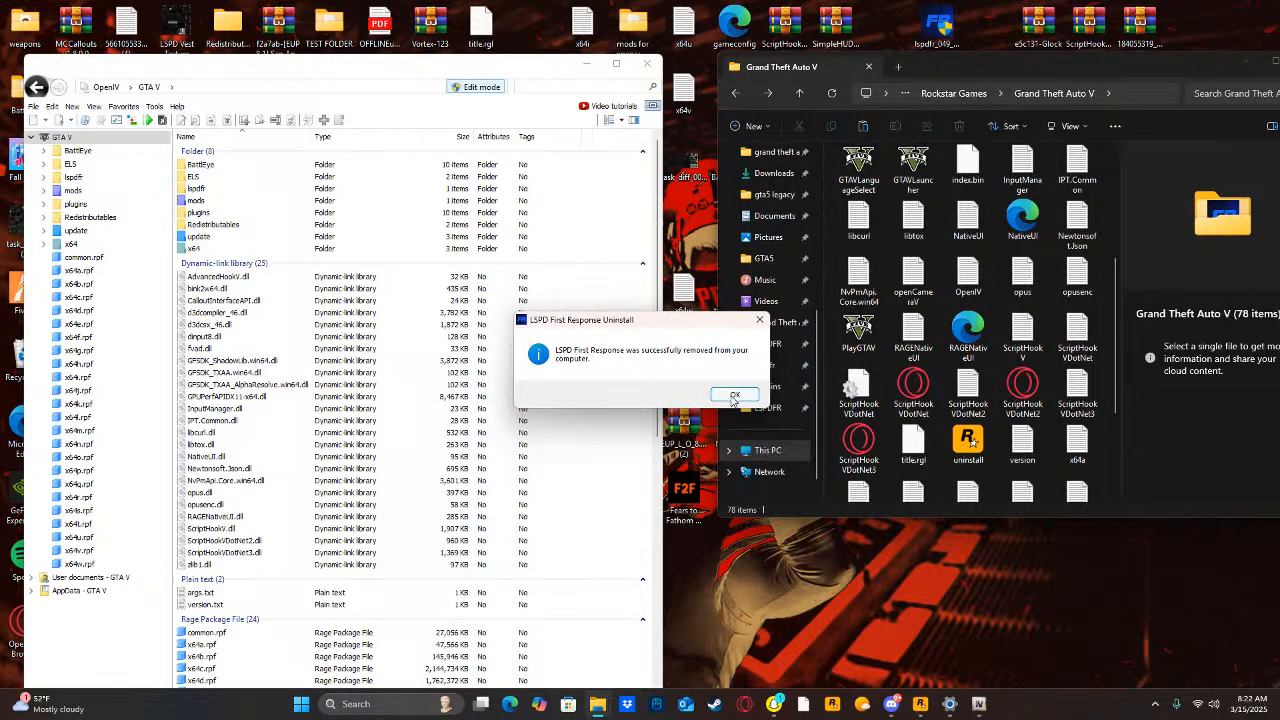
{"action": "left_click", "coordinate": [733, 396]}
Search the web for "lcpdfr" and open the browser's list of downloads.
{"action": "scroll", "coordinate": [921, 365], "scroll_direction": "down", "scroll_amount": 2}
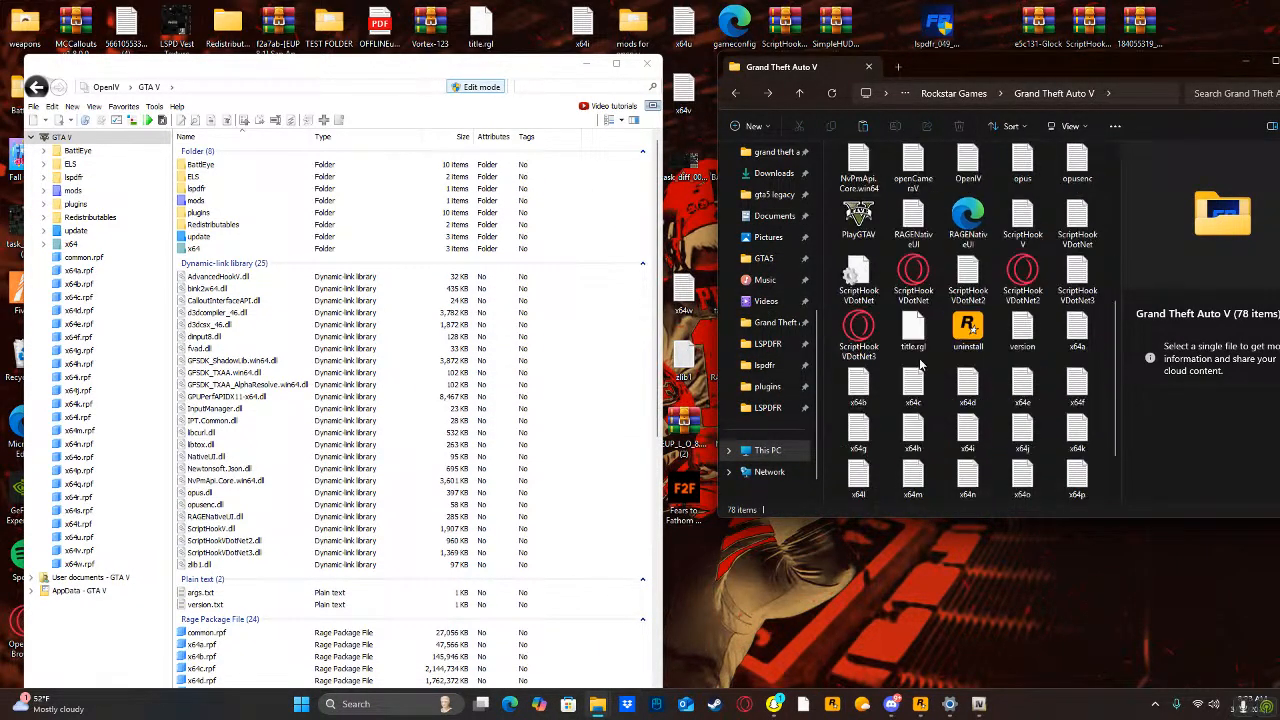
{"action": "scroll", "coordinate": [930, 370], "scroll_direction": "down", "scroll_amount": 2}
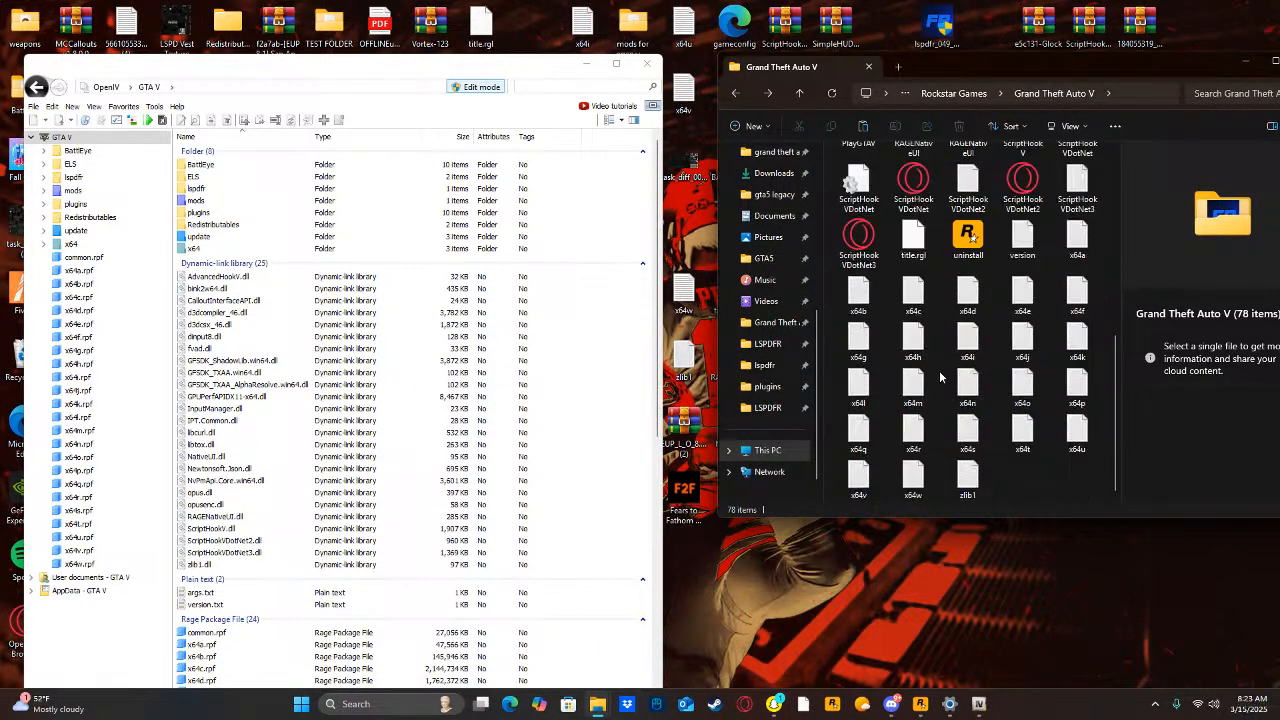
{"action": "left_click", "coordinate": [395, 713]}
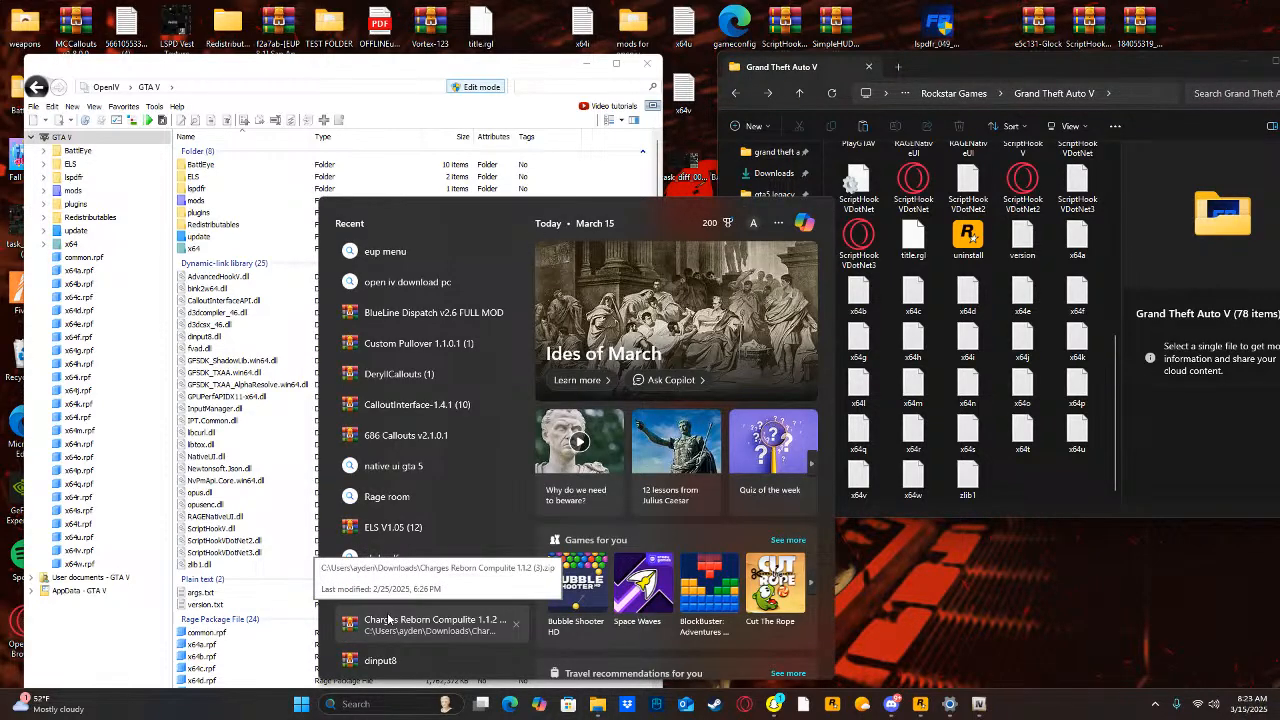
{"action": "type", "text": "lcpd"}
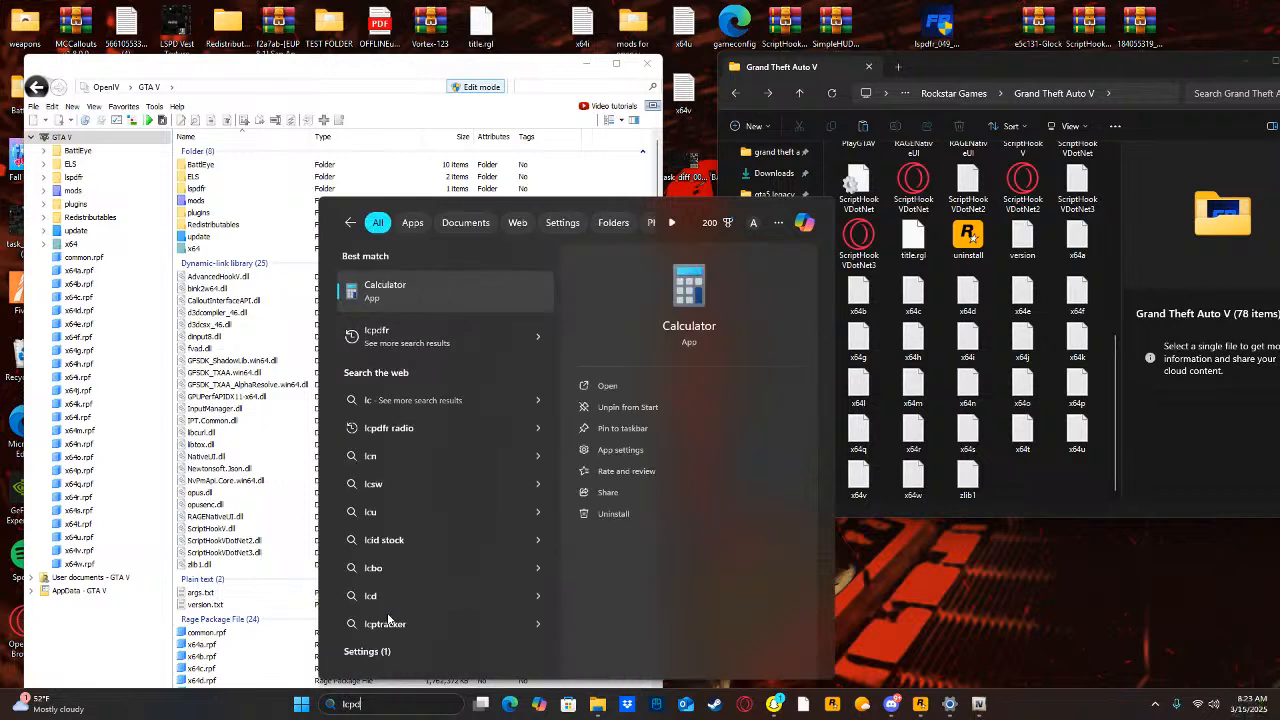
{"action": "type", "text": "fr"}
{"action": "key", "text": "Return"}
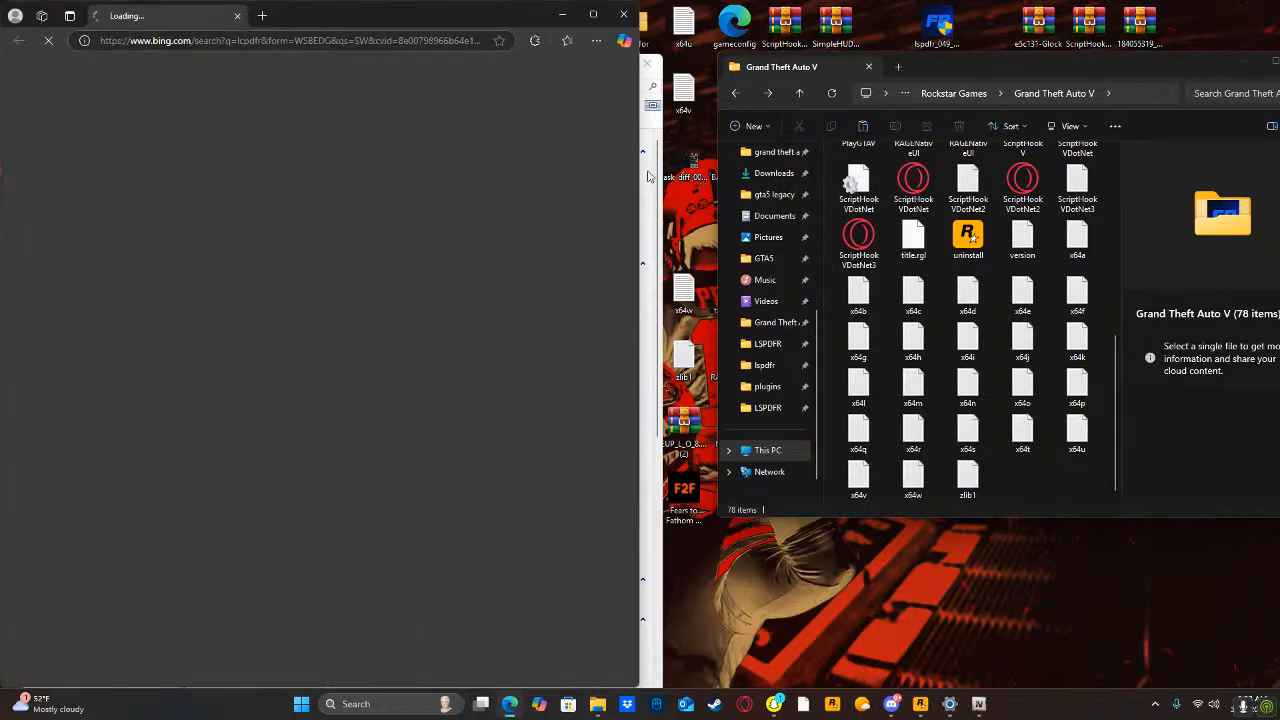
{"action": "left_click", "coordinate": [596, 41]}
{"action": "left_click", "coordinate": [425, 243]}
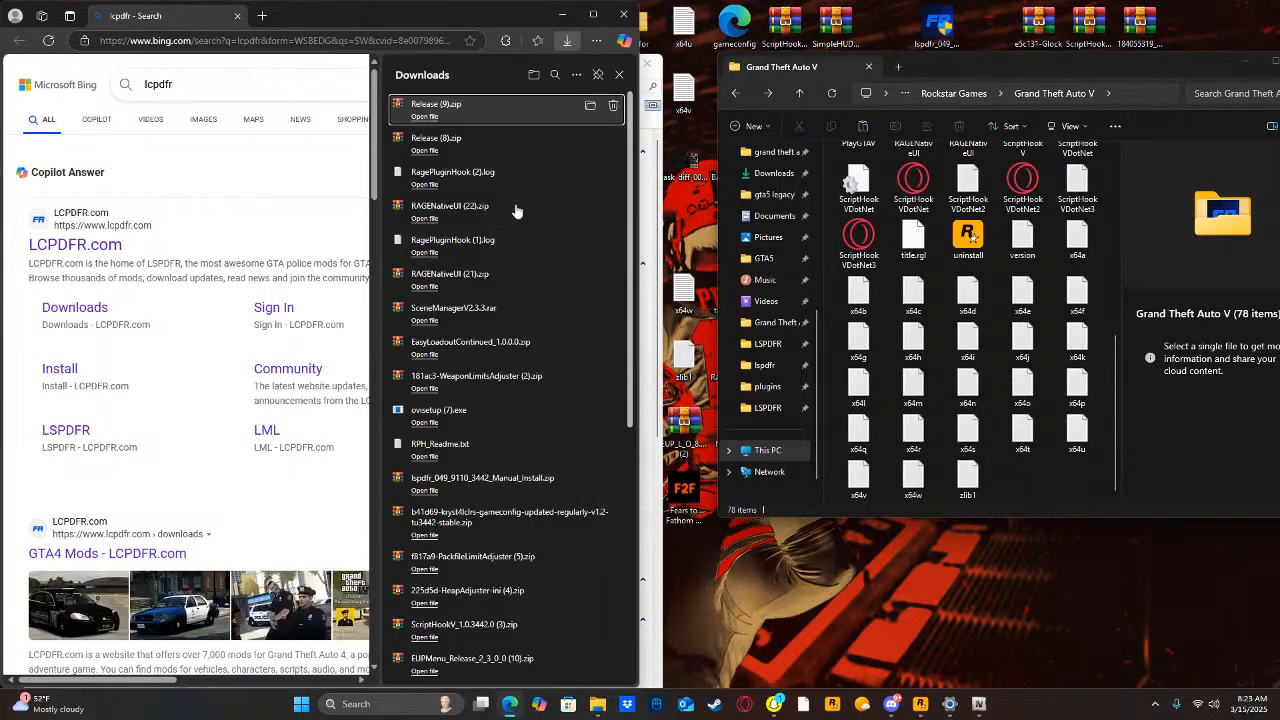
Run the downloaded lspdfr_049_9110_3442_setup (6).exe, allow it to make changes, and minimize the browser.
{"action": "scroll", "coordinate": [420, 430], "scroll_direction": "down", "scroll_amount": 3}
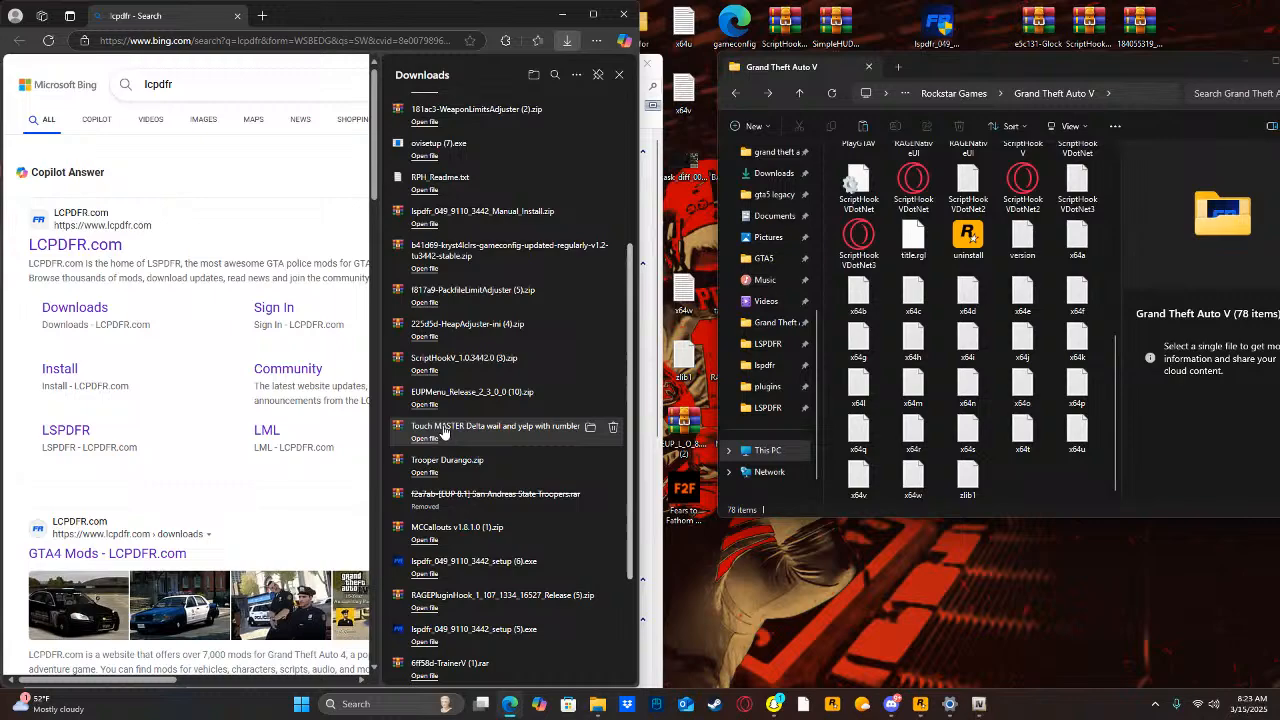
{"action": "left_click", "coordinate": [420, 575]}
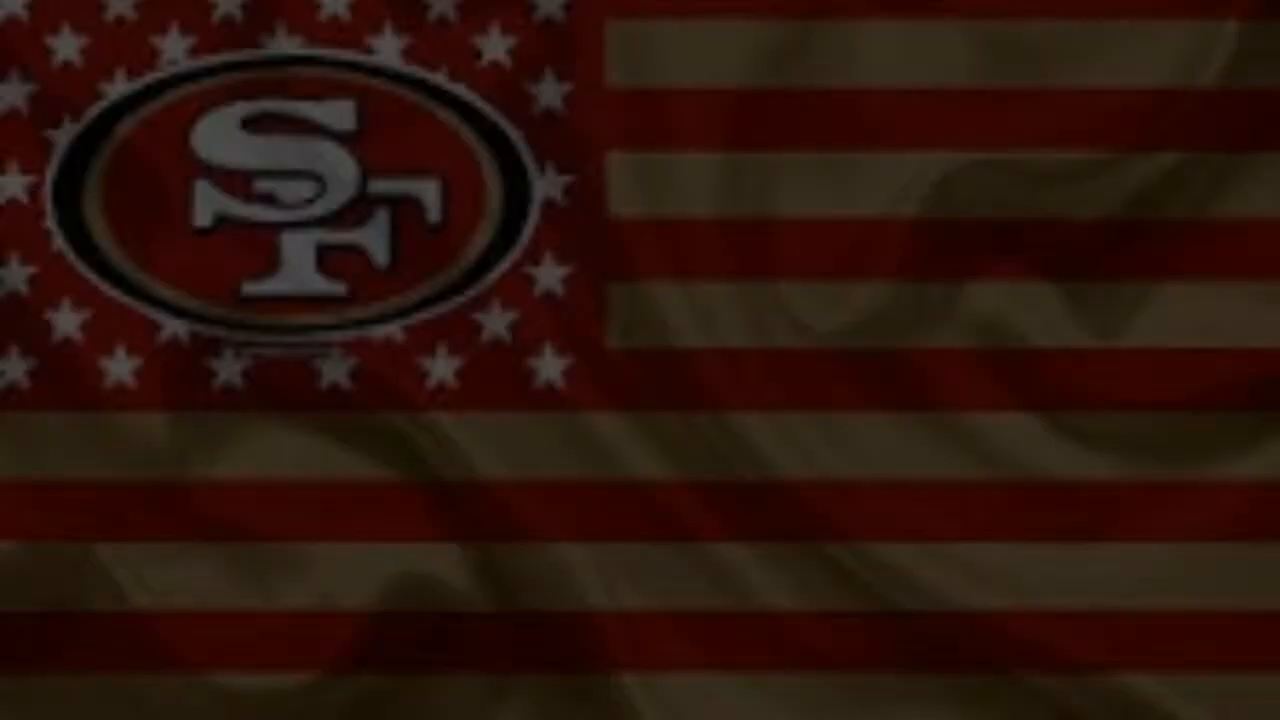
{"action": "left_click", "coordinate": [556, 465]}
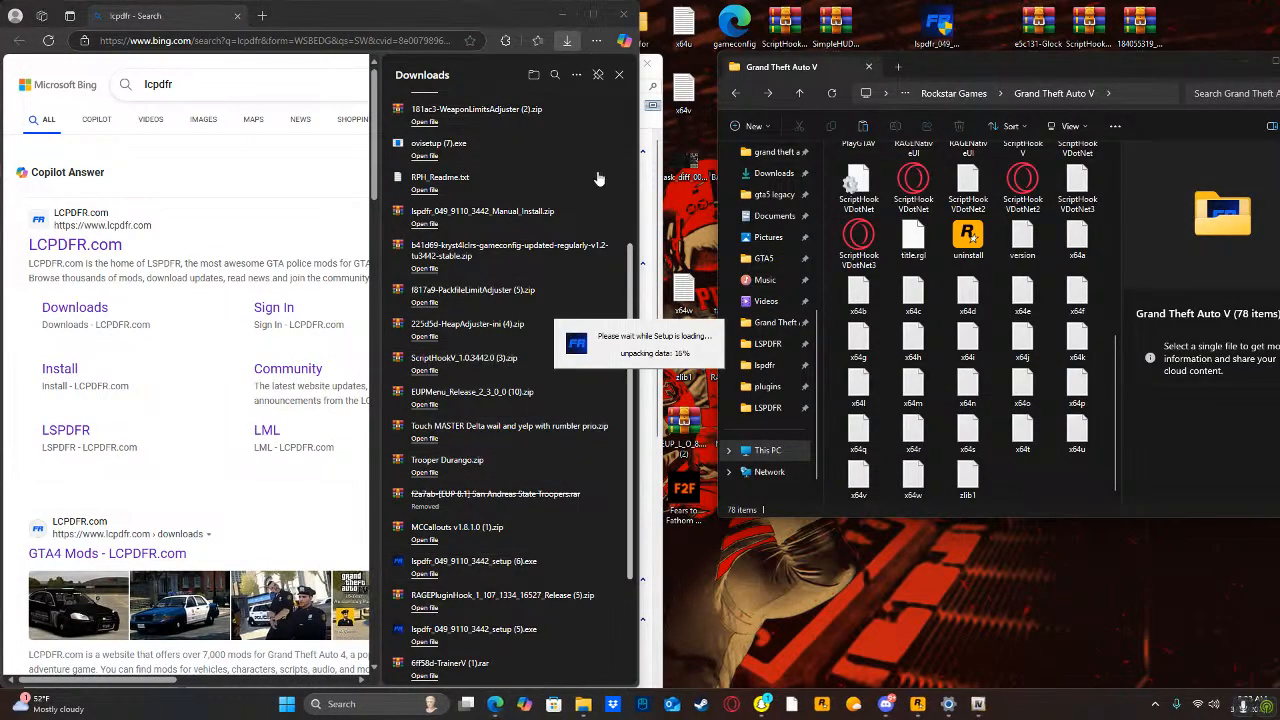
{"action": "left_click", "coordinate": [563, 15]}
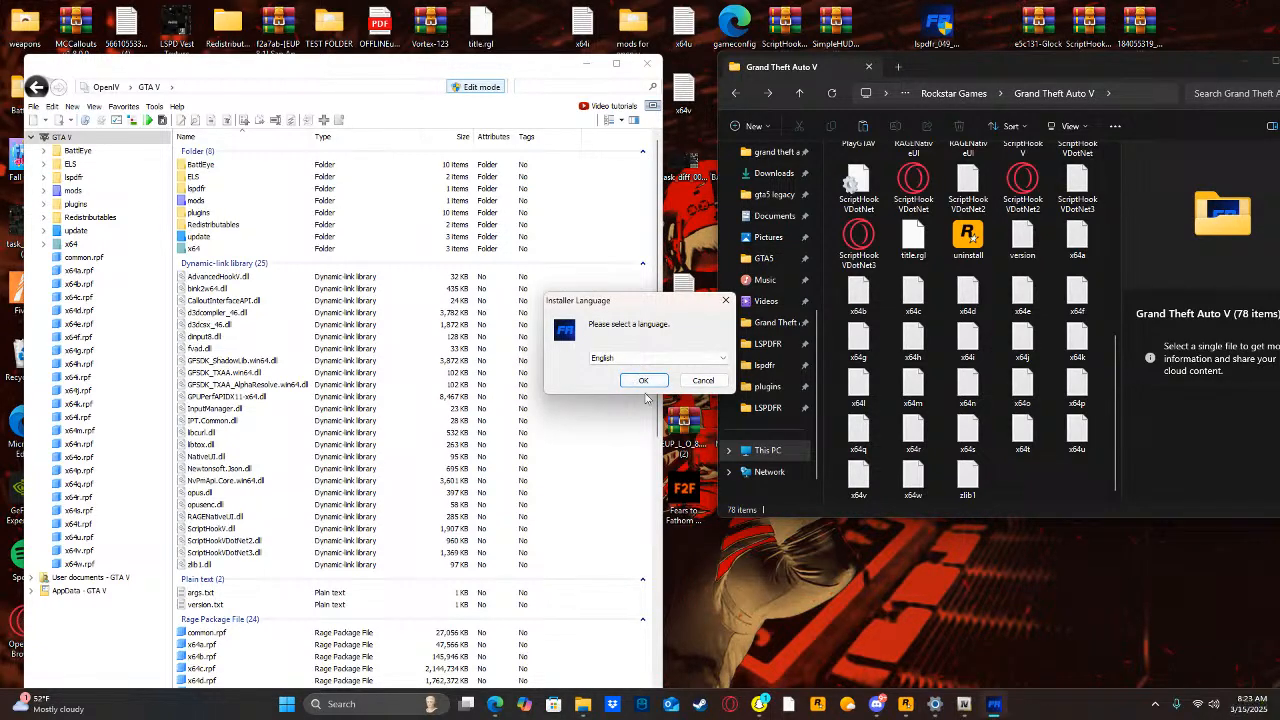
Install LSPD First Response in English into the Grand Theft Auto V folder and finish setup with the First Time Configurator launching.
{"action": "left_click", "coordinate": [643, 381]}
{"action": "left_click", "coordinate": [716, 458]}
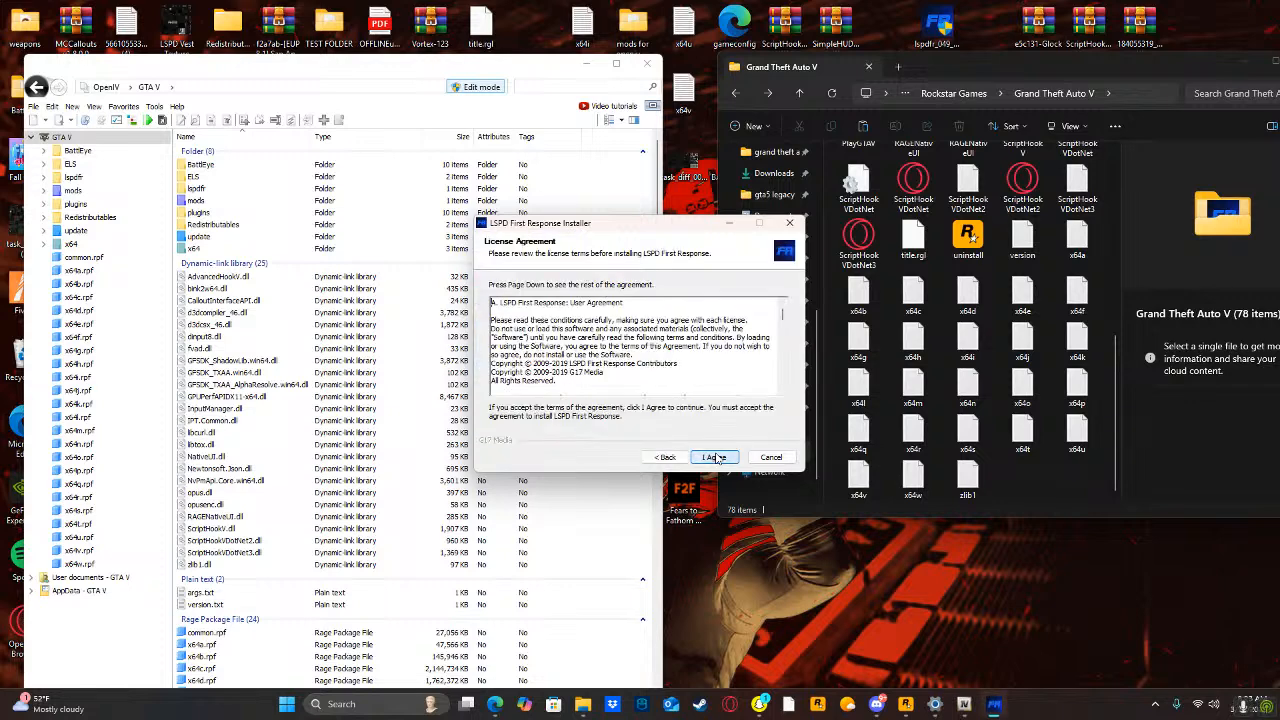
{"action": "left_click", "coordinate": [716, 458]}
{"action": "left_click", "coordinate": [716, 458]}
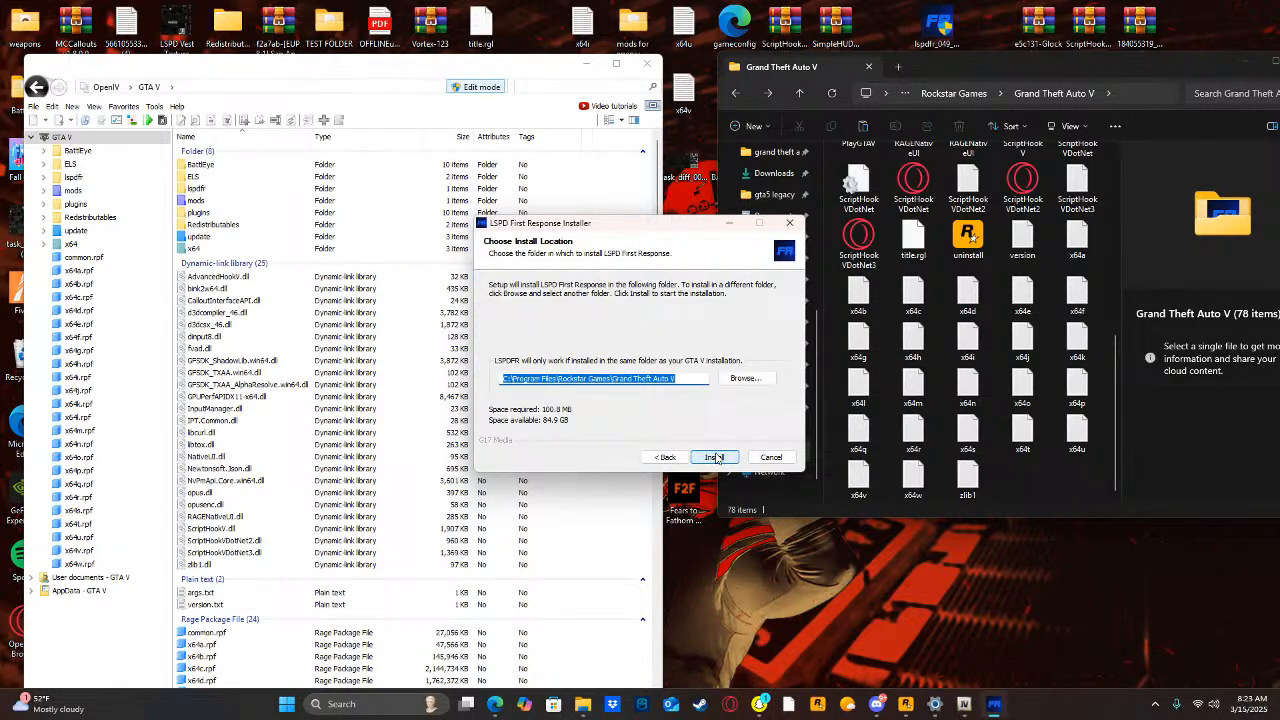
{"action": "left_click", "coordinate": [716, 458]}
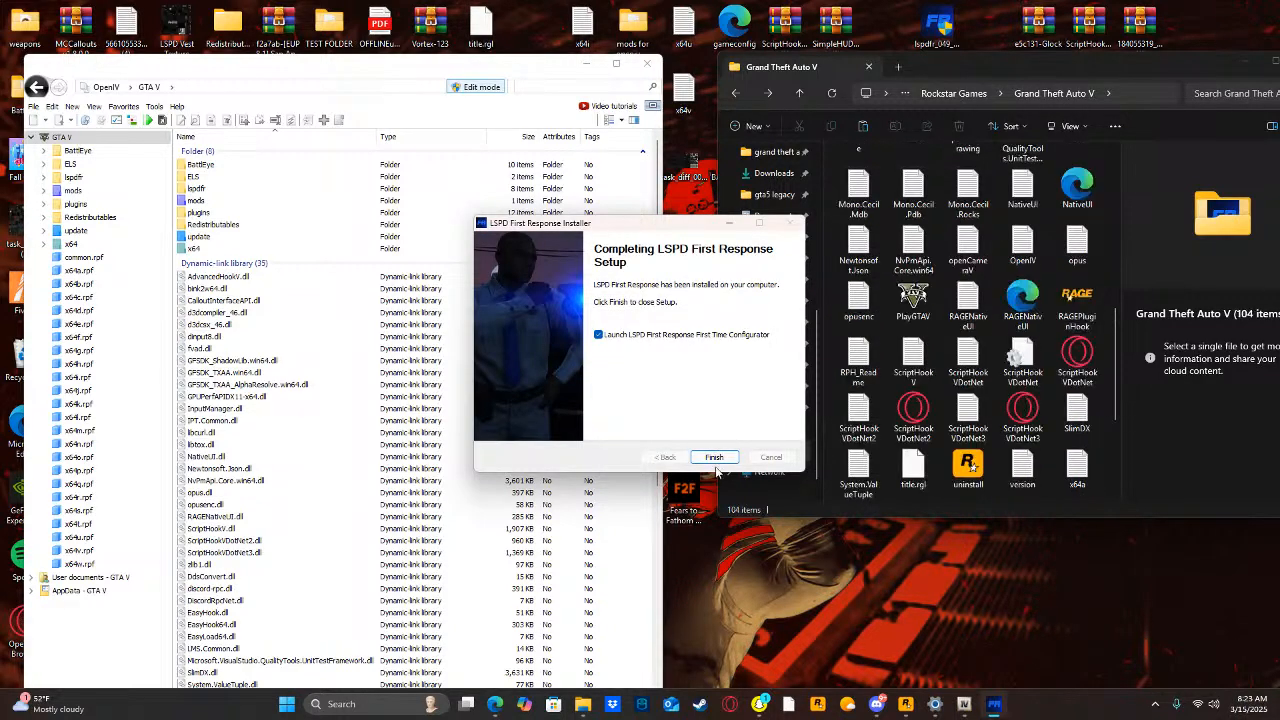
{"action": "left_click", "coordinate": [714, 457]}
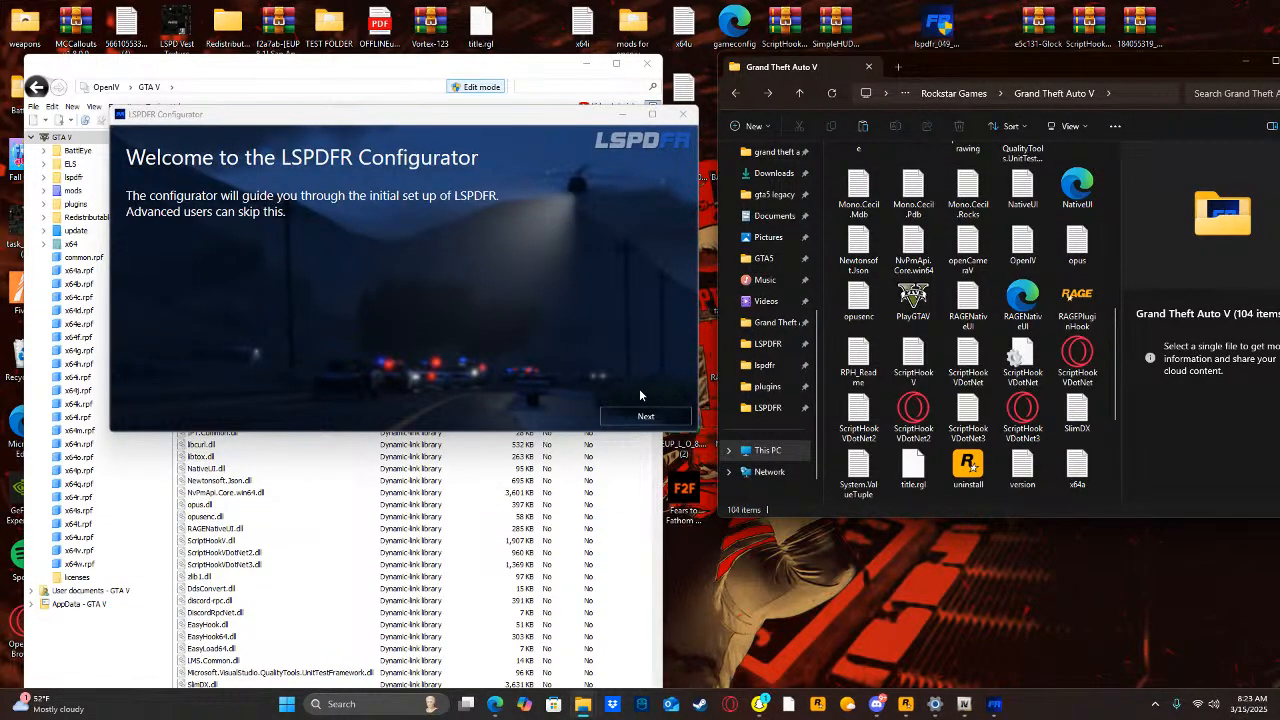
Proceed past the LSPDFR Configurator welcome page and accept the RAGE Plugin Hook license disclaimer.
{"action": "left_click", "coordinate": [640, 420]}
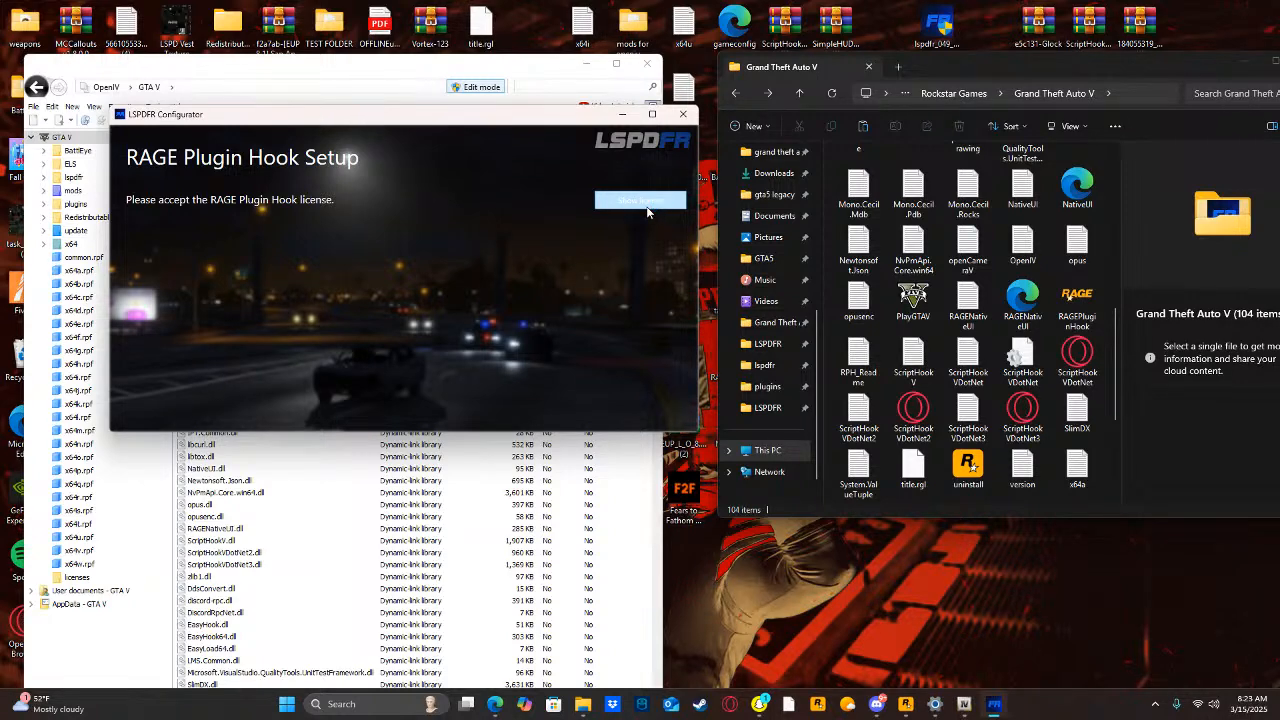
{"action": "left_click", "coordinate": [647, 203]}
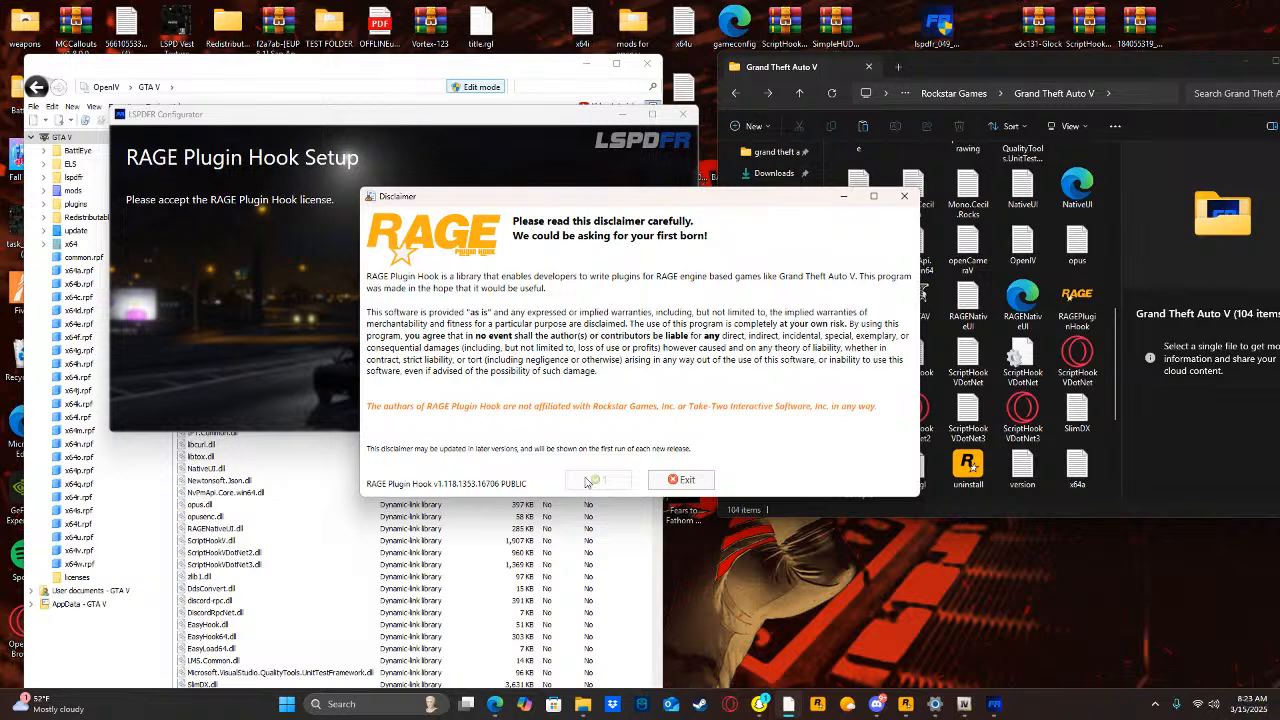
{"action": "left_click", "coordinate": [594, 481]}
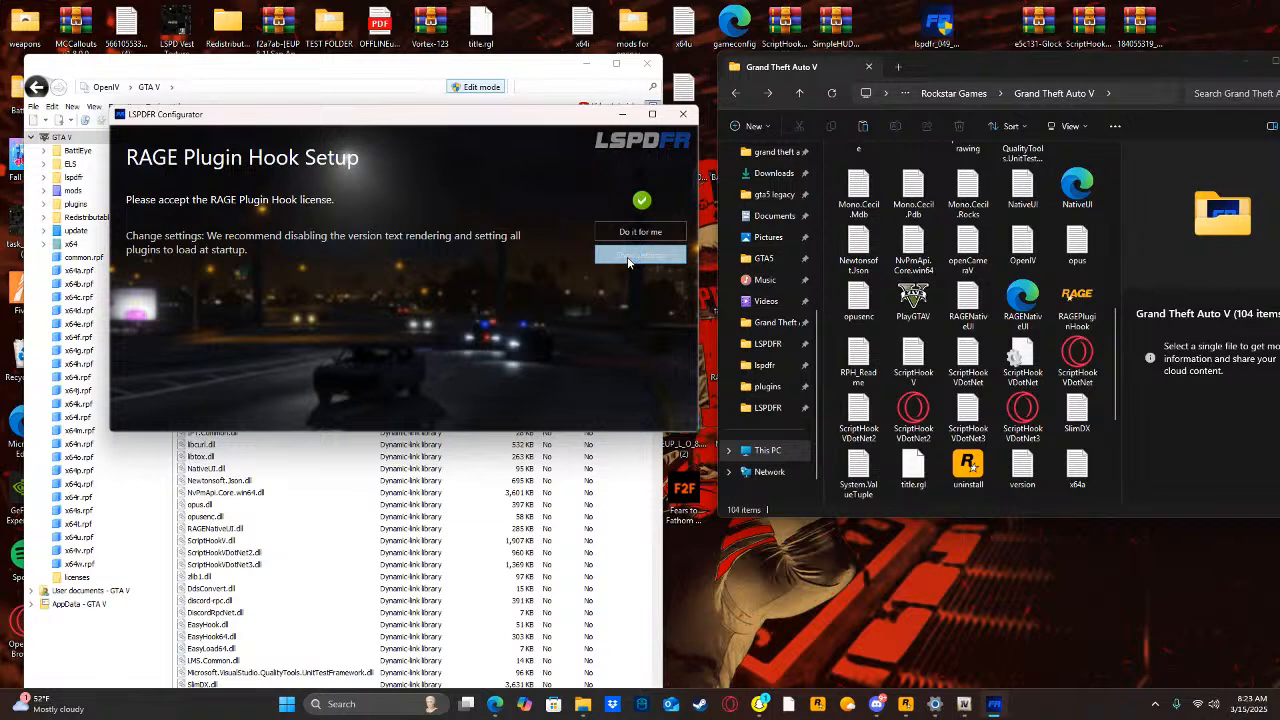
Open the RAGE Plugin Hook settings from the configurator and set the plugin timeout threshold to 60000.
{"action": "left_click", "coordinate": [634, 256]}
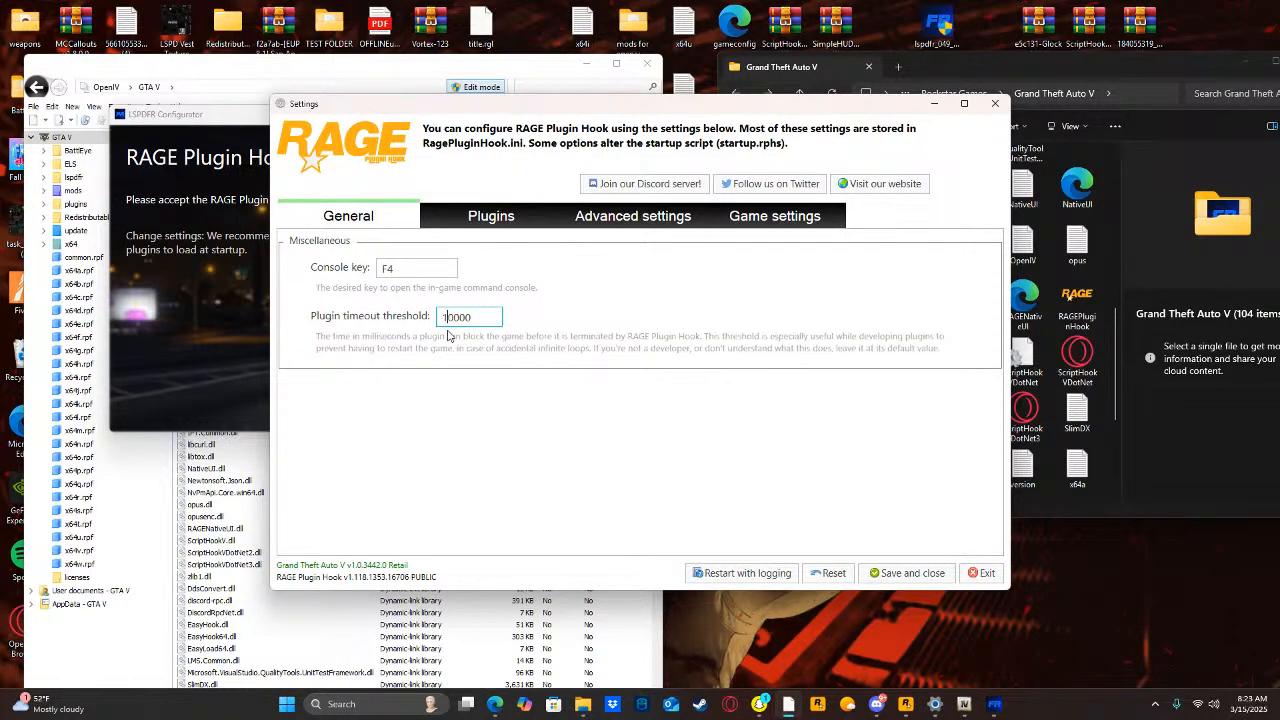
{"action": "key", "text": "BackSpace"}
{"action": "type", "text": "6"}
Set BackWeapon, Cop Holster, EUP Menu, LSPD First Response and Scene Manager to load on startup, save the settings, and close the configurator.
{"action": "left_click", "coordinate": [478, 215]}
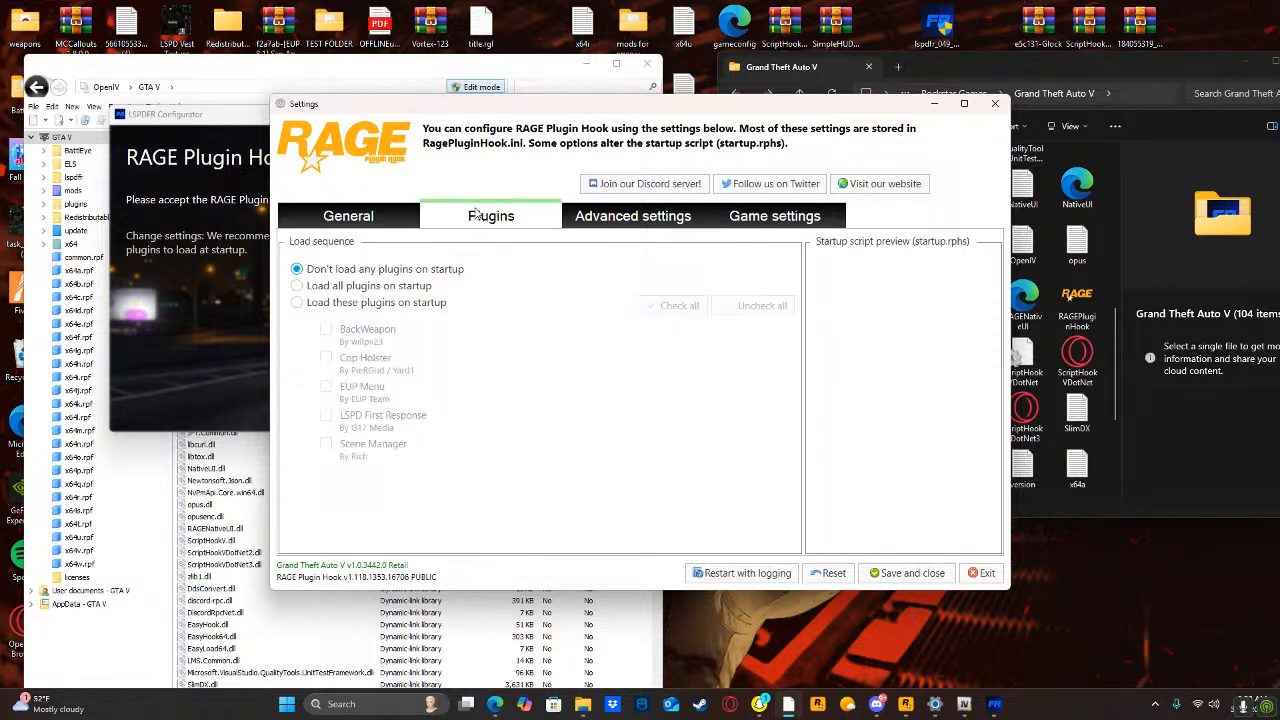
{"action": "left_click", "coordinate": [368, 305]}
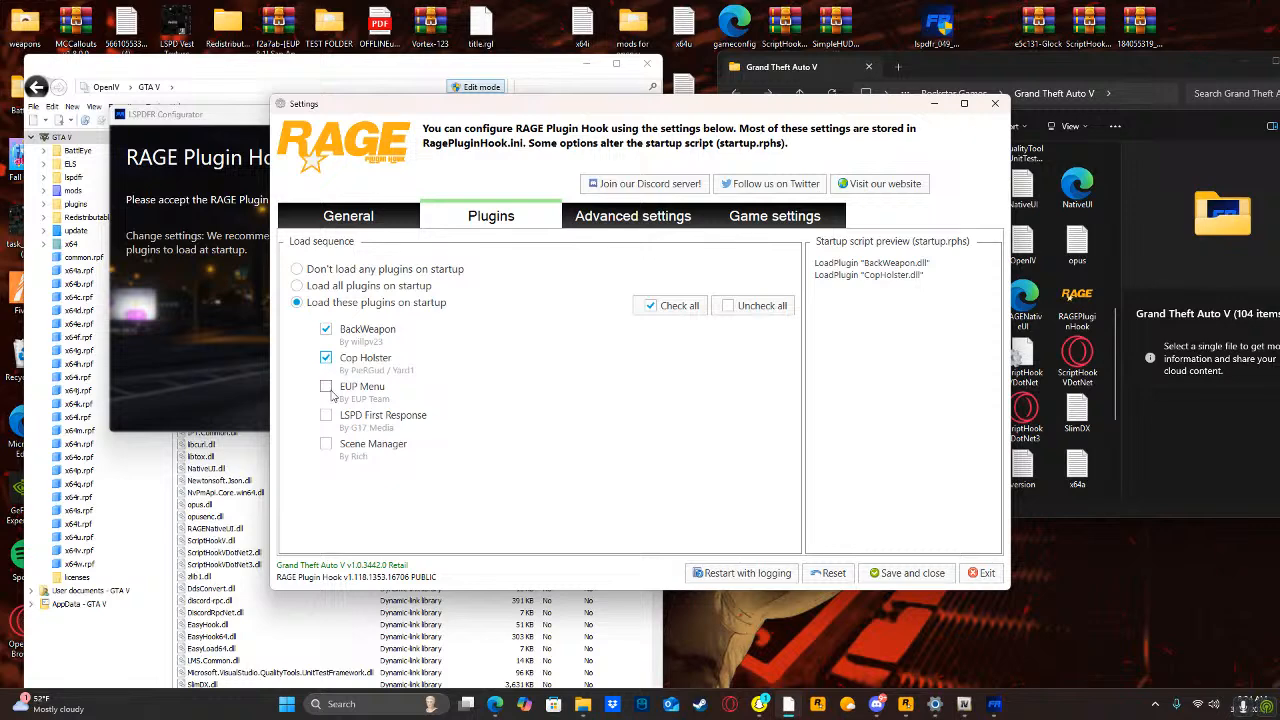
{"action": "left_click", "coordinate": [326, 444]}
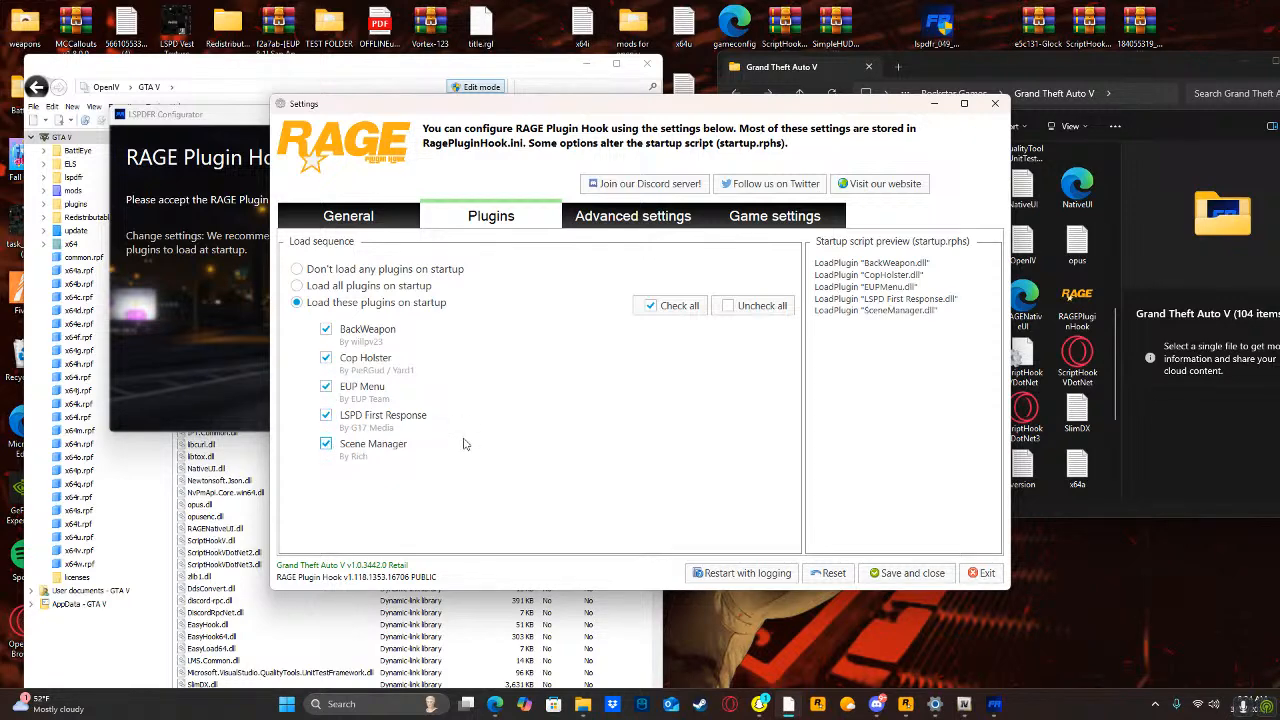
{"action": "left_click", "coordinate": [906, 573]}
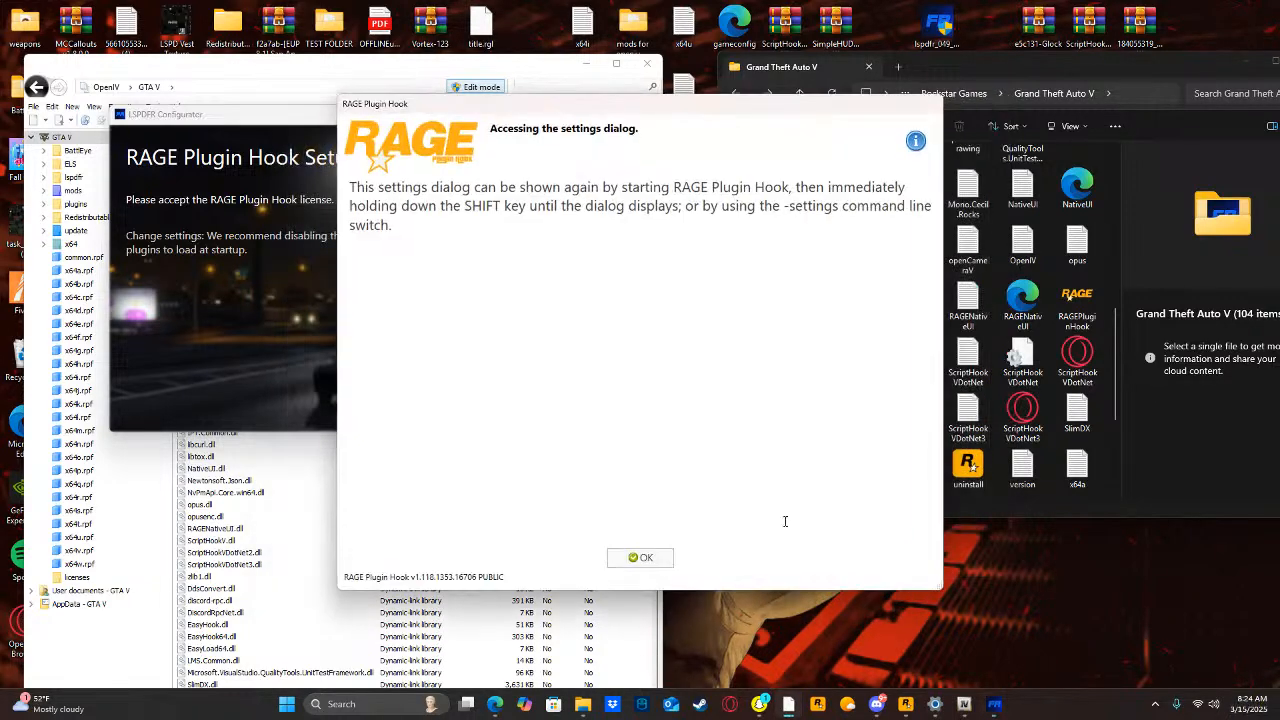
{"action": "left_click", "coordinate": [645, 559]}
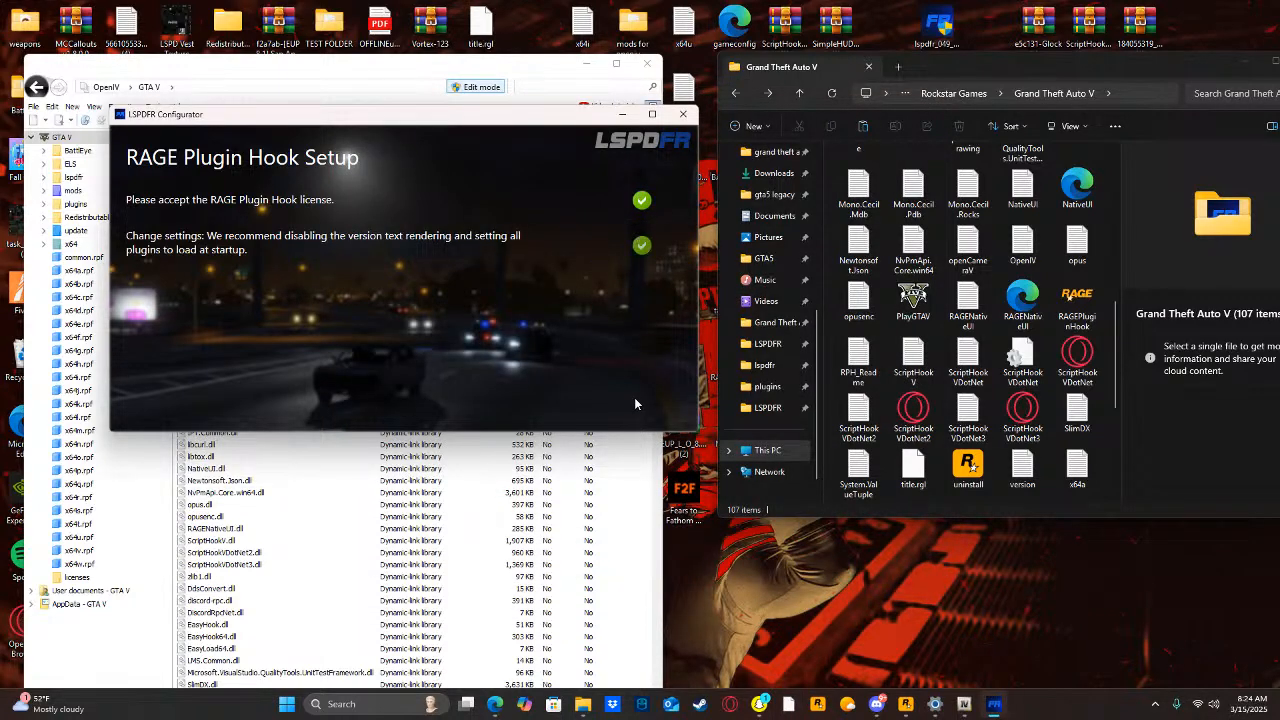
{"action": "left_click", "coordinate": [699, 401]}
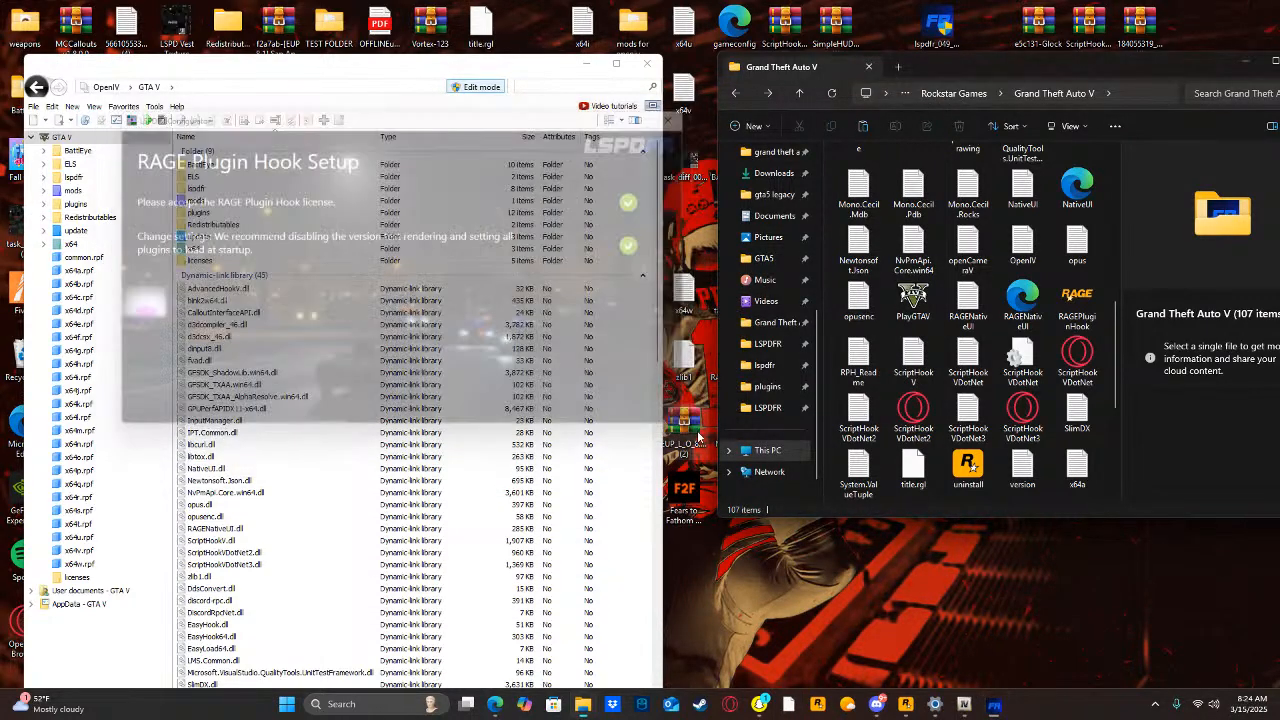
Search the computer for "rich", open the RichsPoliceEnhancementsV1.6.0.6 archive, and place its window clear of the game folder.
{"action": "left_click", "coordinate": [407, 713]}
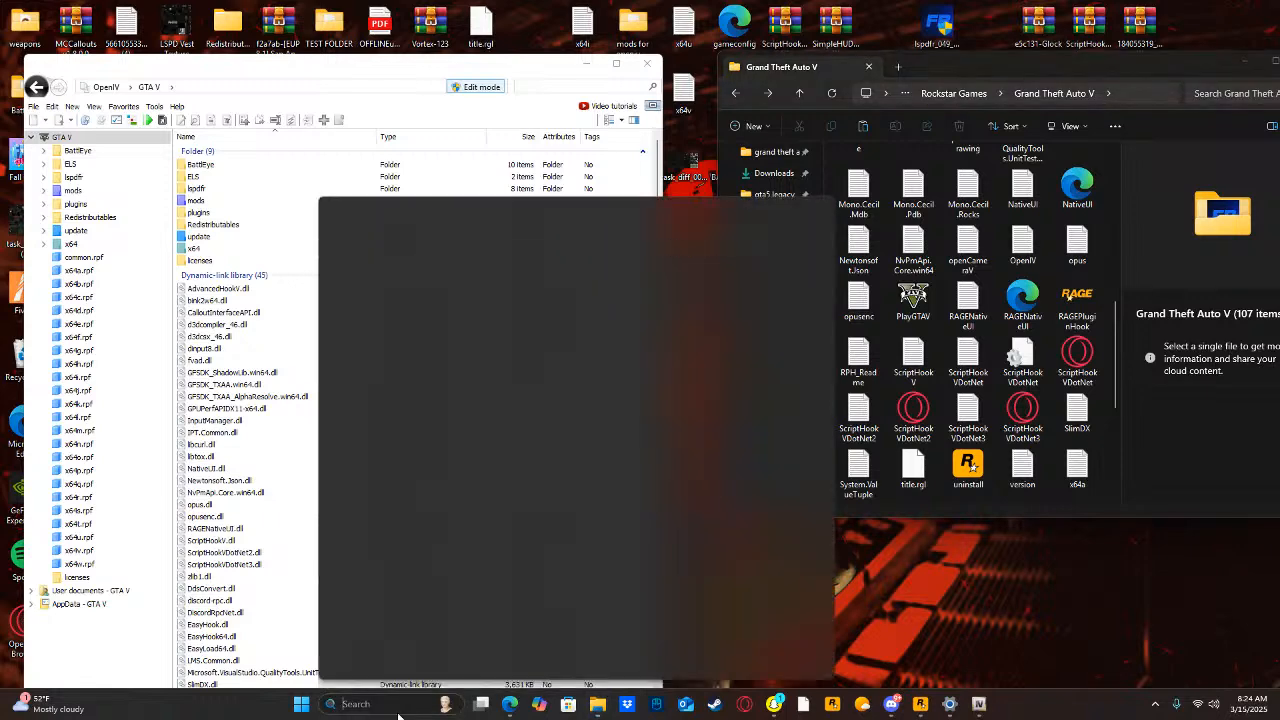
{"action": "type", "text": "rich"}
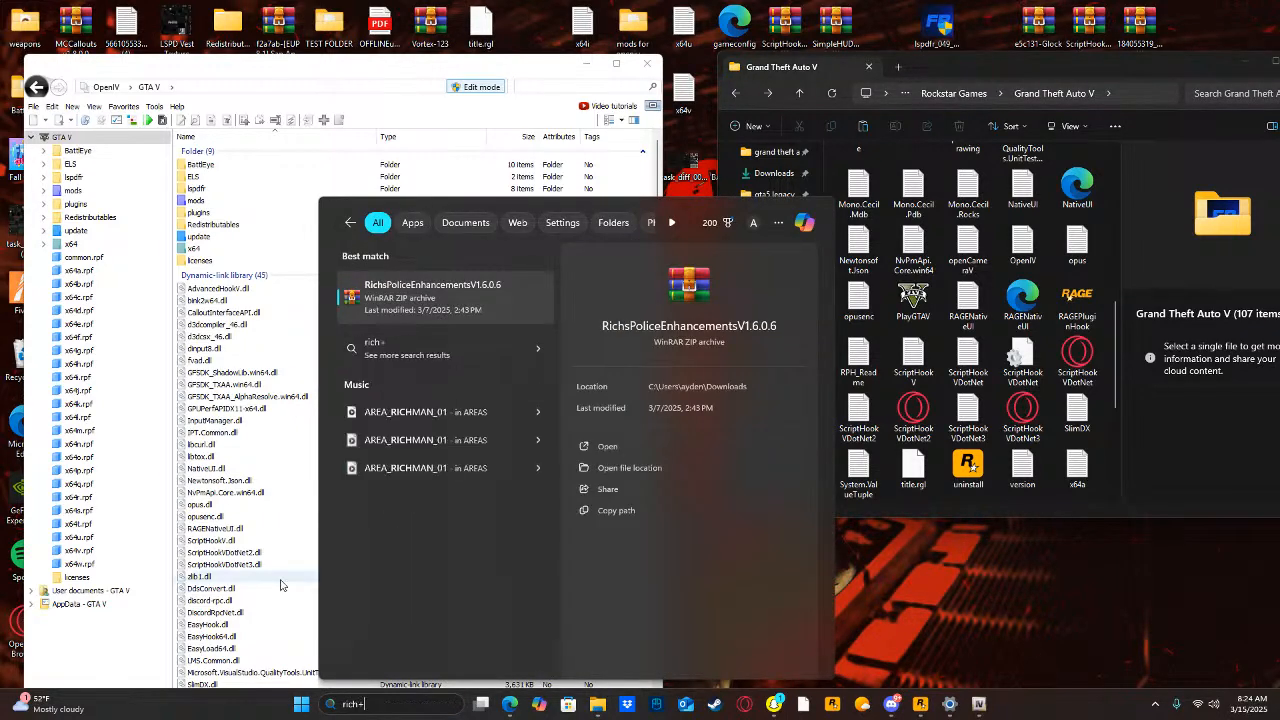
{"action": "type", "text": "+"}
{"action": "left_click", "coordinate": [607, 446]}
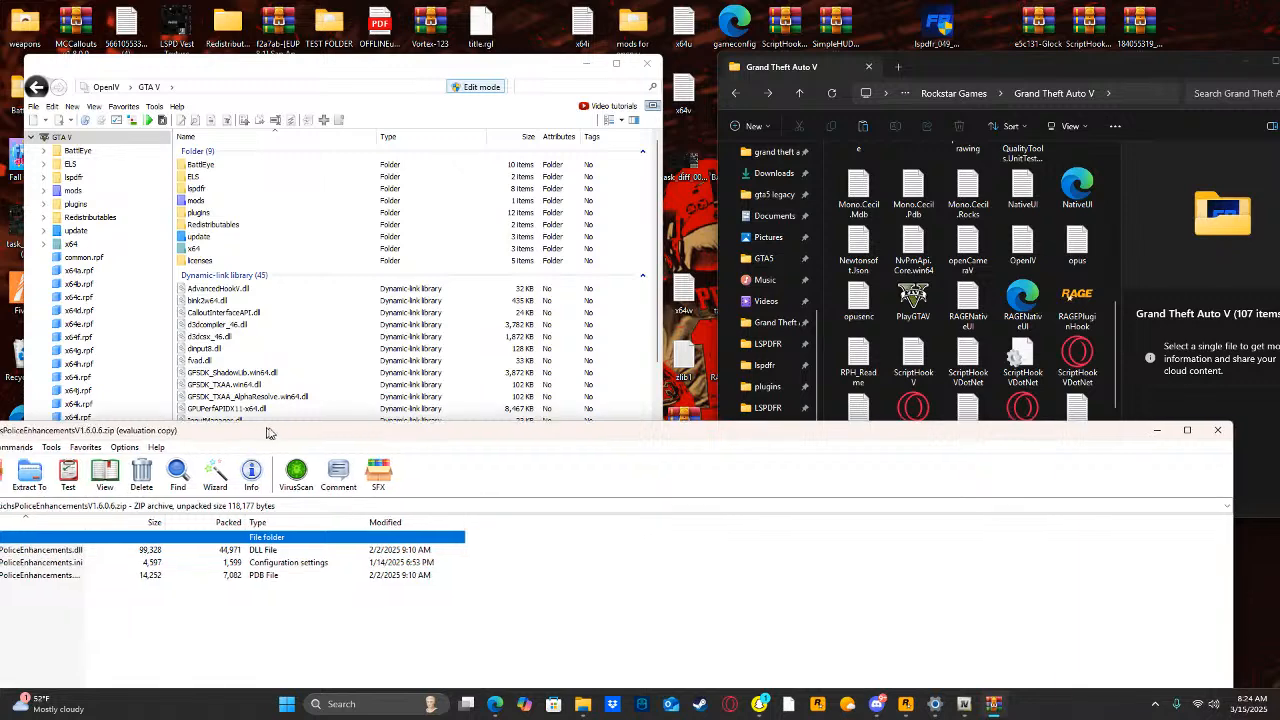
{"action": "left_click_drag", "start_coordinate": [258, 432], "coordinate": [586, 410]}
Copy the three RichsPoliceEnhancements files from the archive into the game's plugins\LSPDFR folder.
{"action": "scroll", "coordinate": [985, 258], "scroll_direction": "up", "scroll_amount": 5}
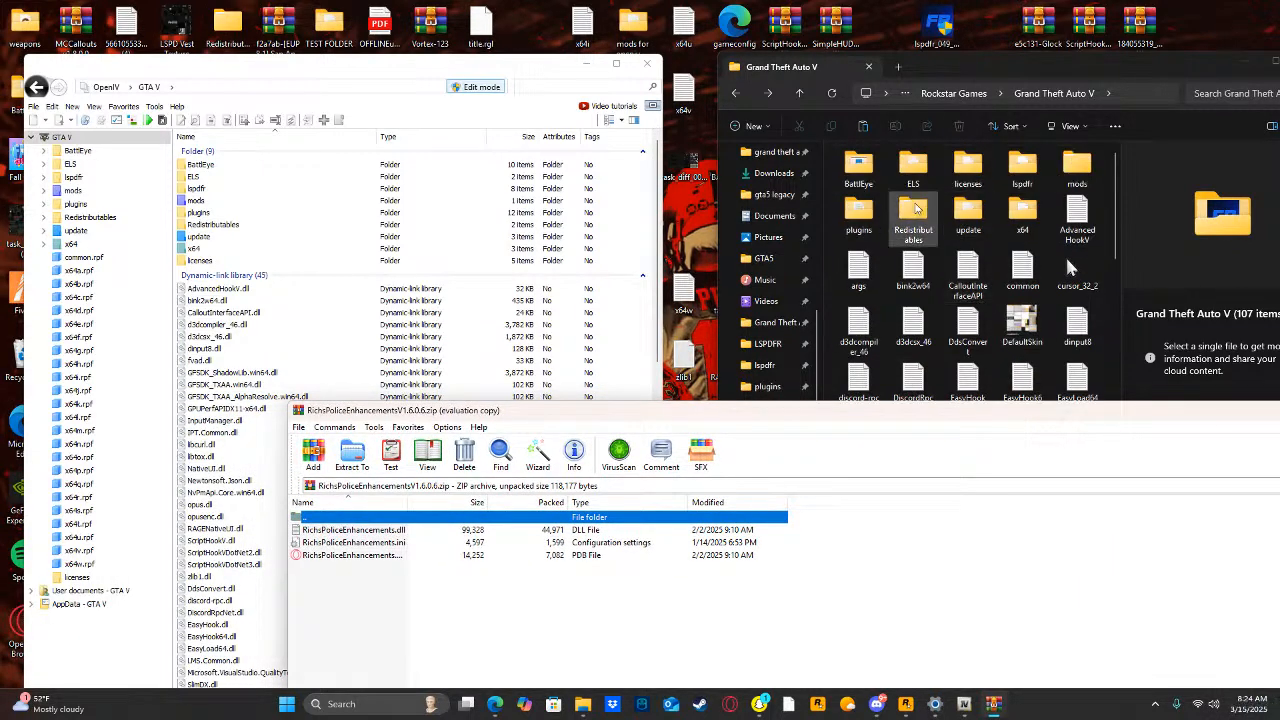
{"action": "double_click", "coordinate": [858, 165]}
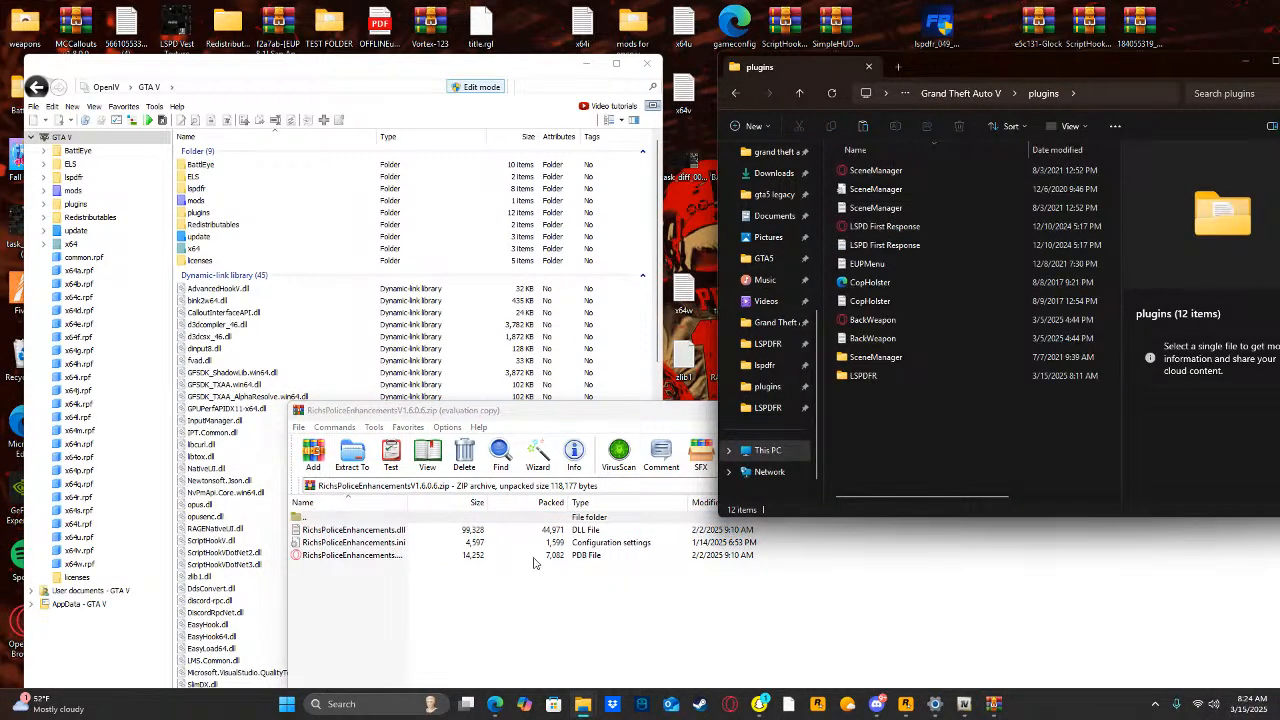
{"action": "double_click", "coordinate": [882, 375]}
{"action": "left_click_drag", "start_coordinate": [448, 576], "coordinate": [452, 530]}
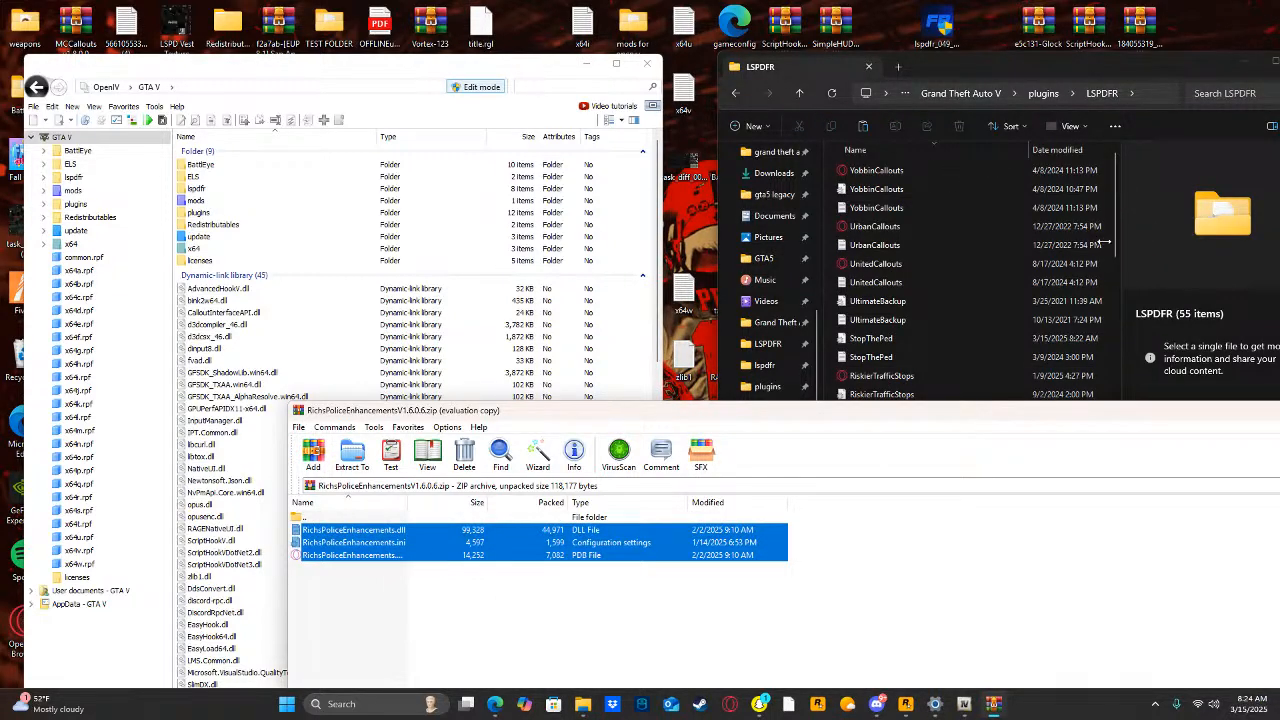
{"action": "left_click_drag", "start_coordinate": [1104, 243], "coordinate": [1104, 241]}
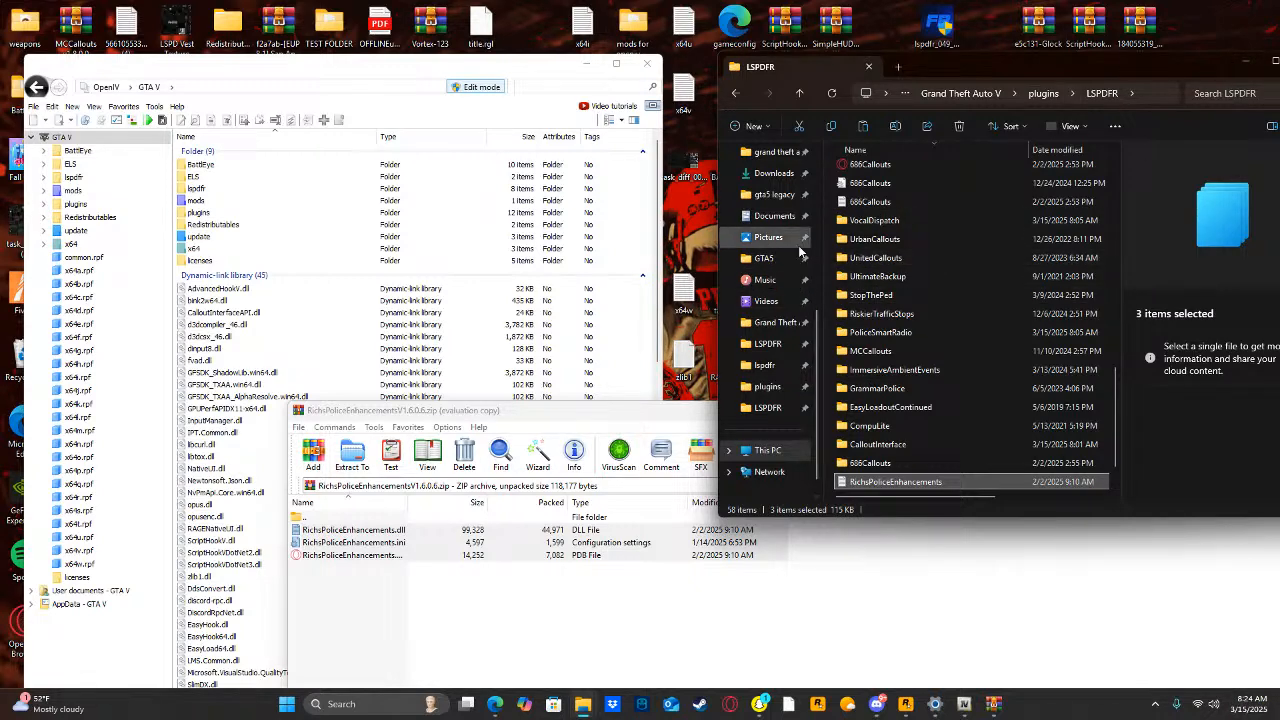
Start RAGEPluginHook from the main Grand Theft Auto V folder and close the RichsPoliceEnhancements archive.
{"action": "left_click", "coordinate": [775, 322]}
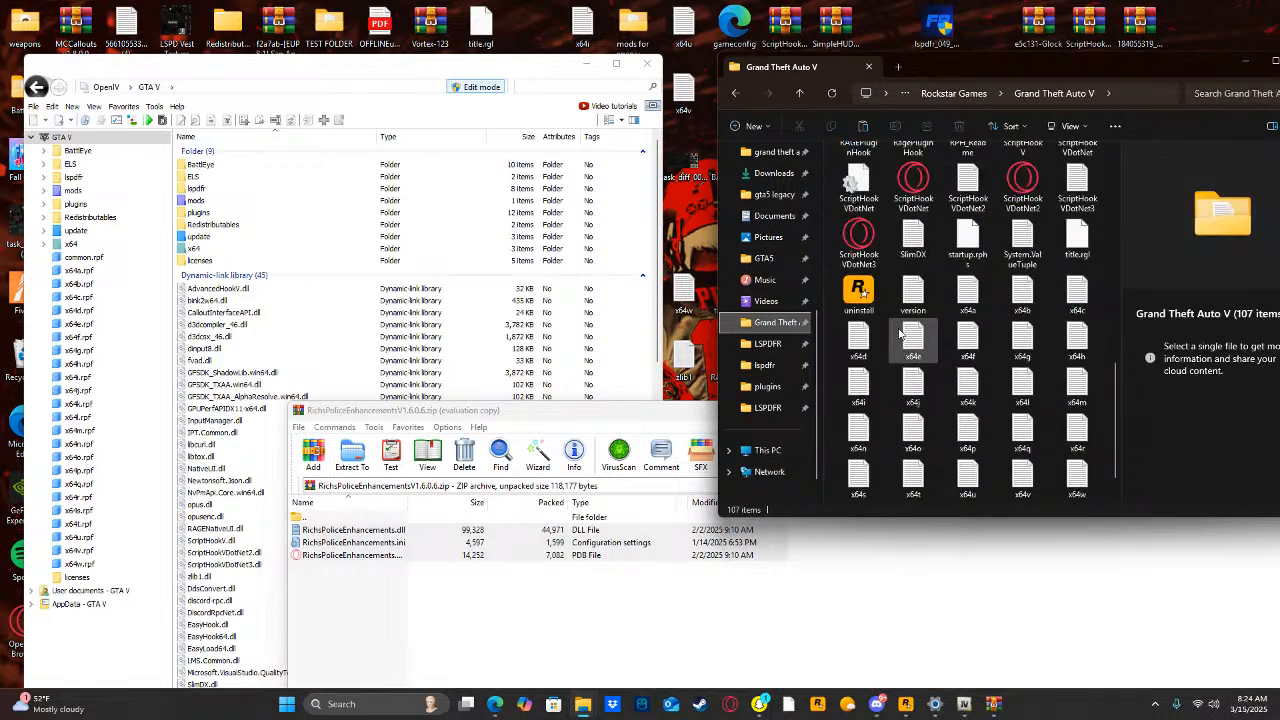
{"action": "scroll", "coordinate": [960, 340], "scroll_direction": "up", "scroll_amount": 5}
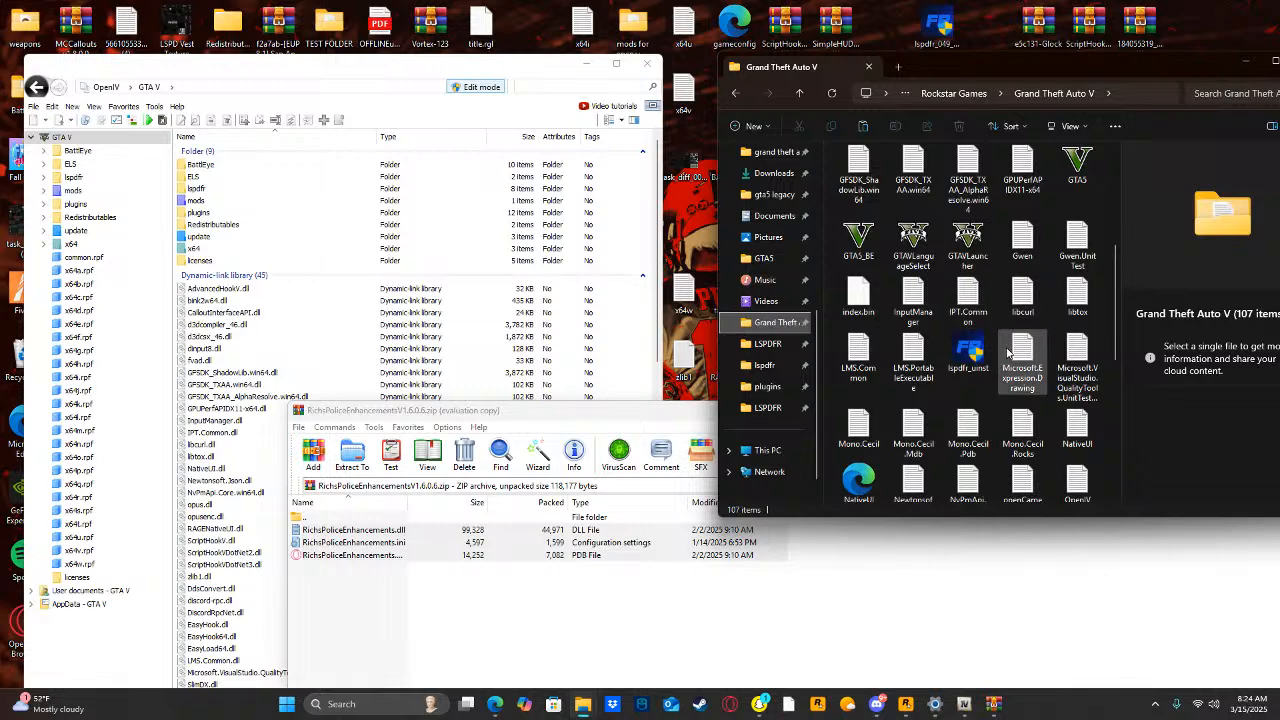
{"action": "scroll", "coordinate": [1010, 350], "scroll_direction": "down", "scroll_amount": 5}
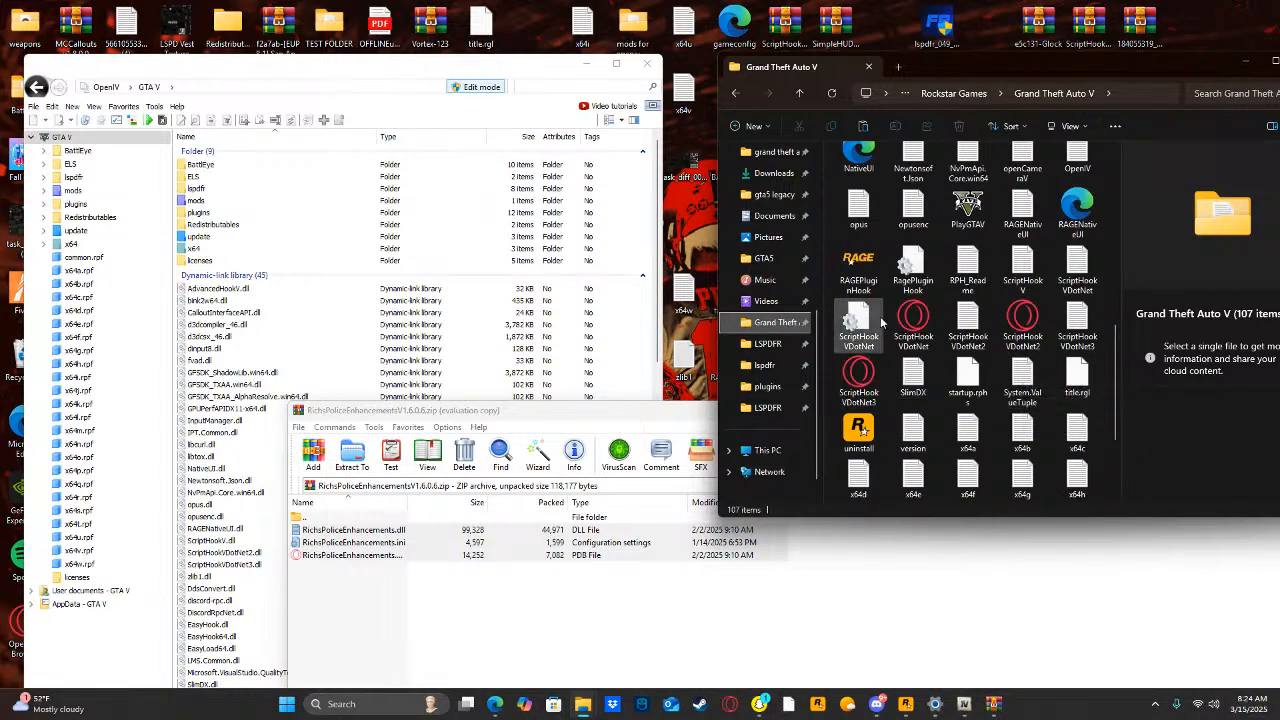
{"action": "left_click", "coordinate": [860, 268]}
{"action": "left_click_drag", "start_coordinate": [666, 411], "coordinate": [282, 323]}
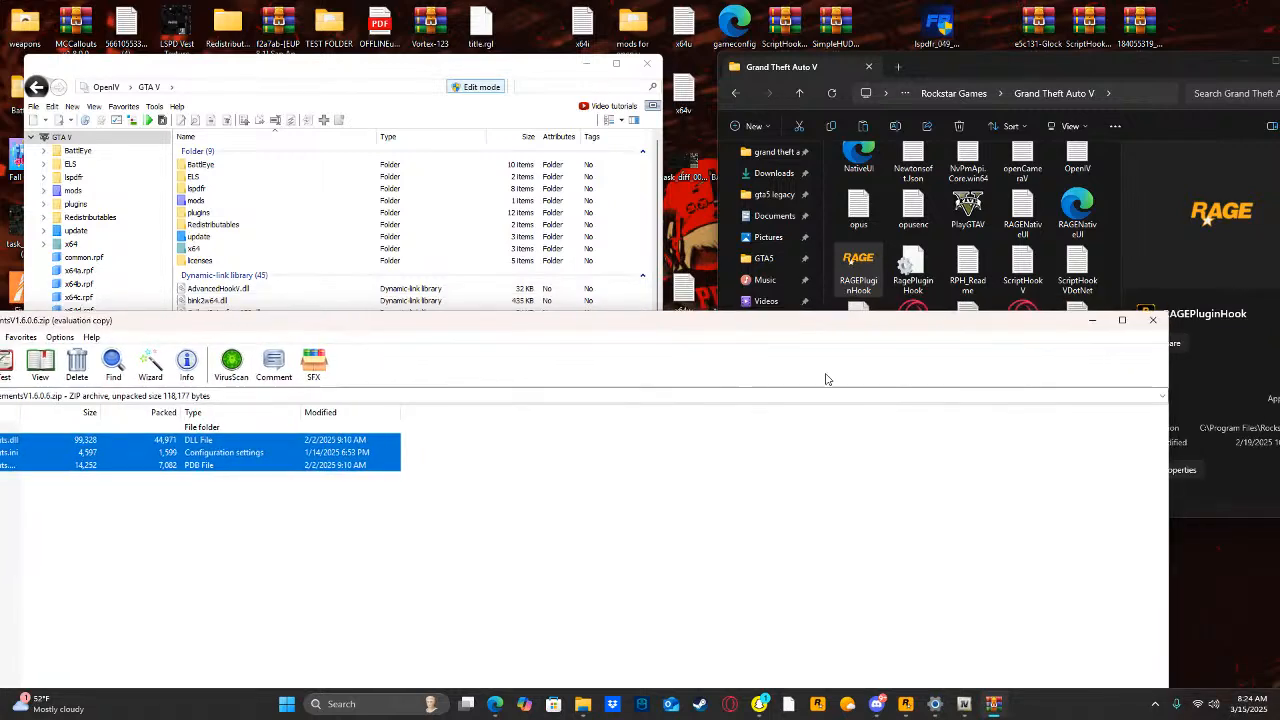
{"action": "left_click", "coordinate": [1157, 319]}
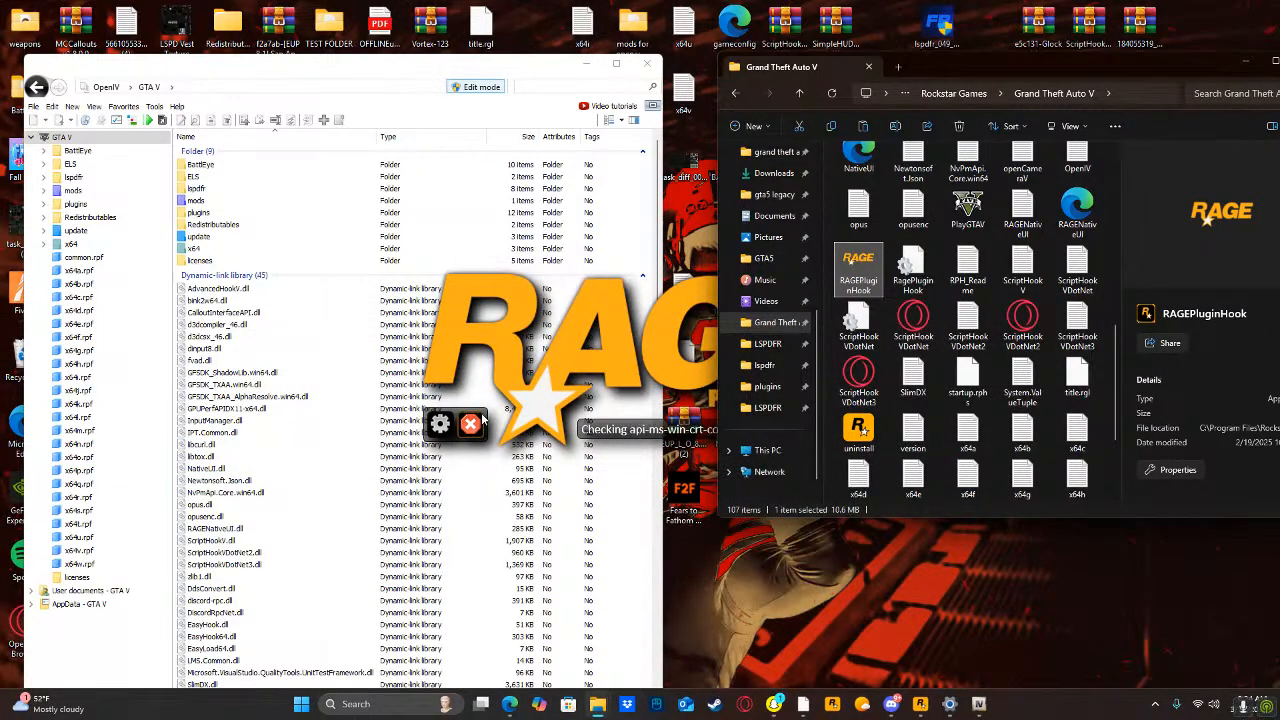
Search the computer for "lspdfr fix", open the LSPDFR Fix archive, and dismiss the WinRAR purchase reminder.
{"action": "left_click", "coordinate": [330, 704]}
{"action": "type", "text": "lspd"}
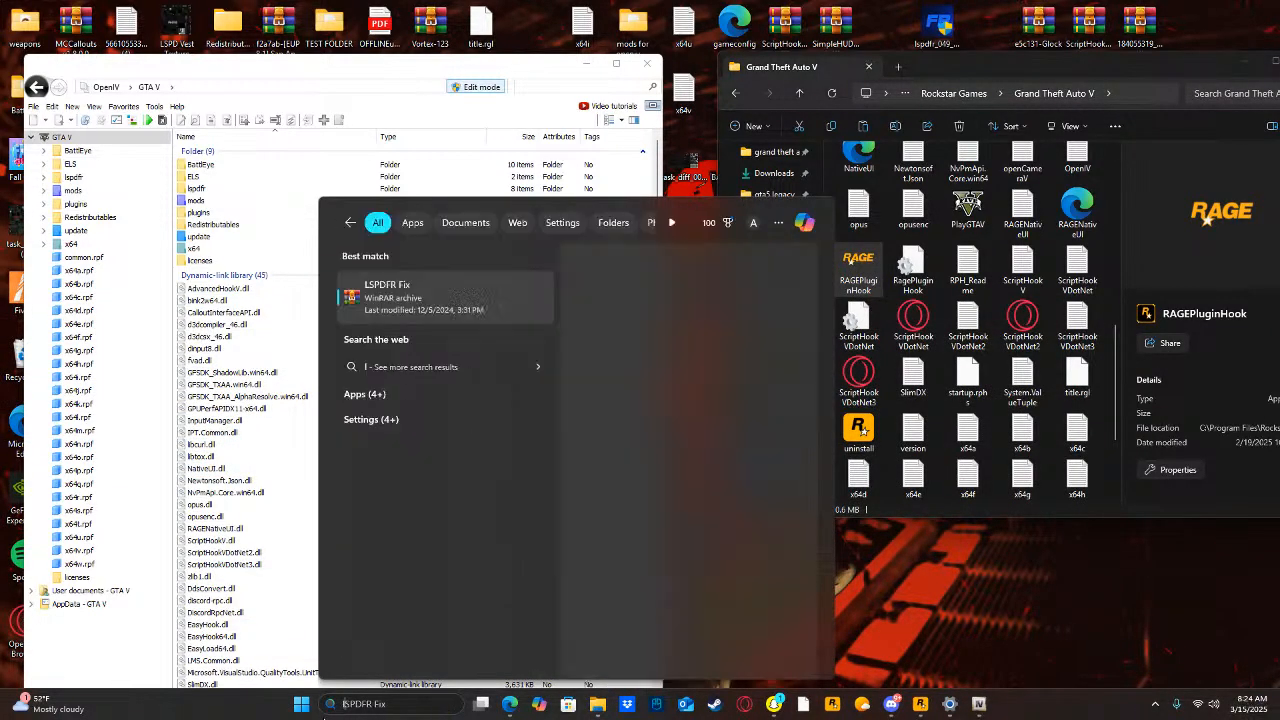
{"action": "type", "text": "fr fix"}
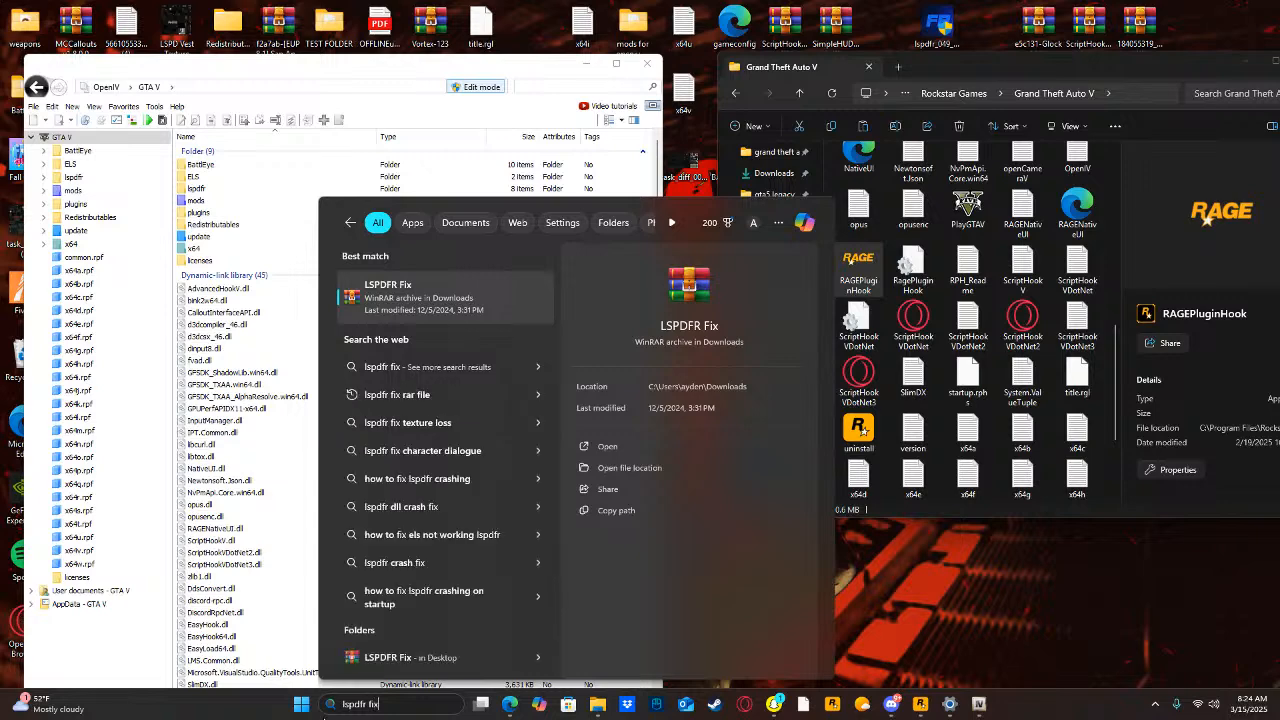
{"action": "left_click", "coordinate": [633, 446]}
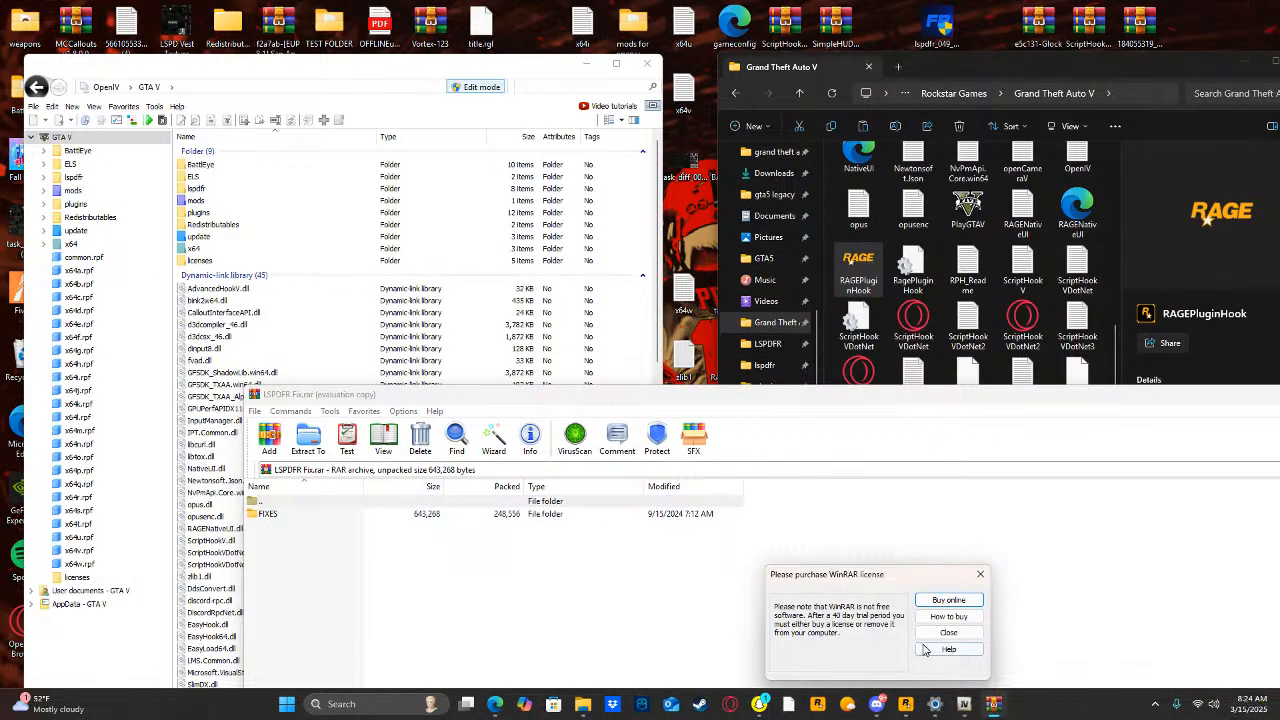
{"action": "left_click", "coordinate": [948, 632]}
{"action": "left_click_drag", "start_coordinate": [486, 331], "coordinate": [760, 387]}
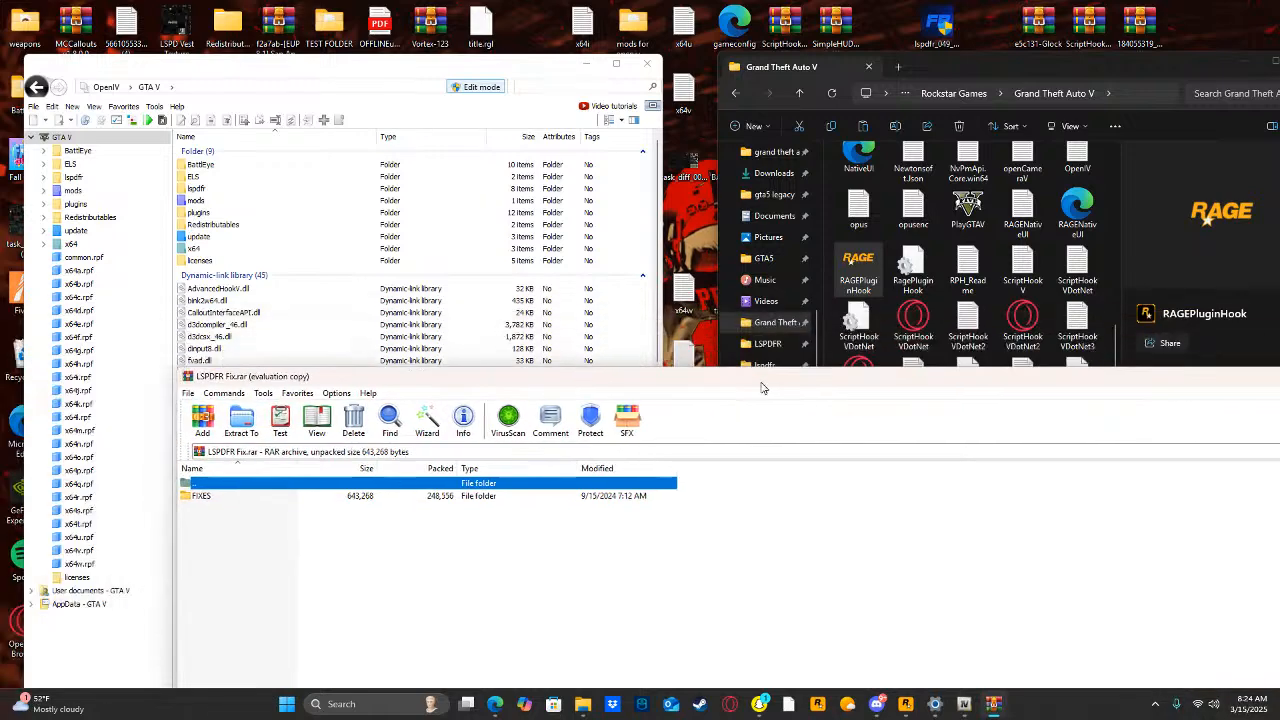
Copy the HeapAdjuster and PackfileLimitAdjuster .asi and .ini files from FIXES\MAIN GTA V FOLDER into the Grand Theft Auto V folder.
{"action": "double_click", "coordinate": [205, 497]}
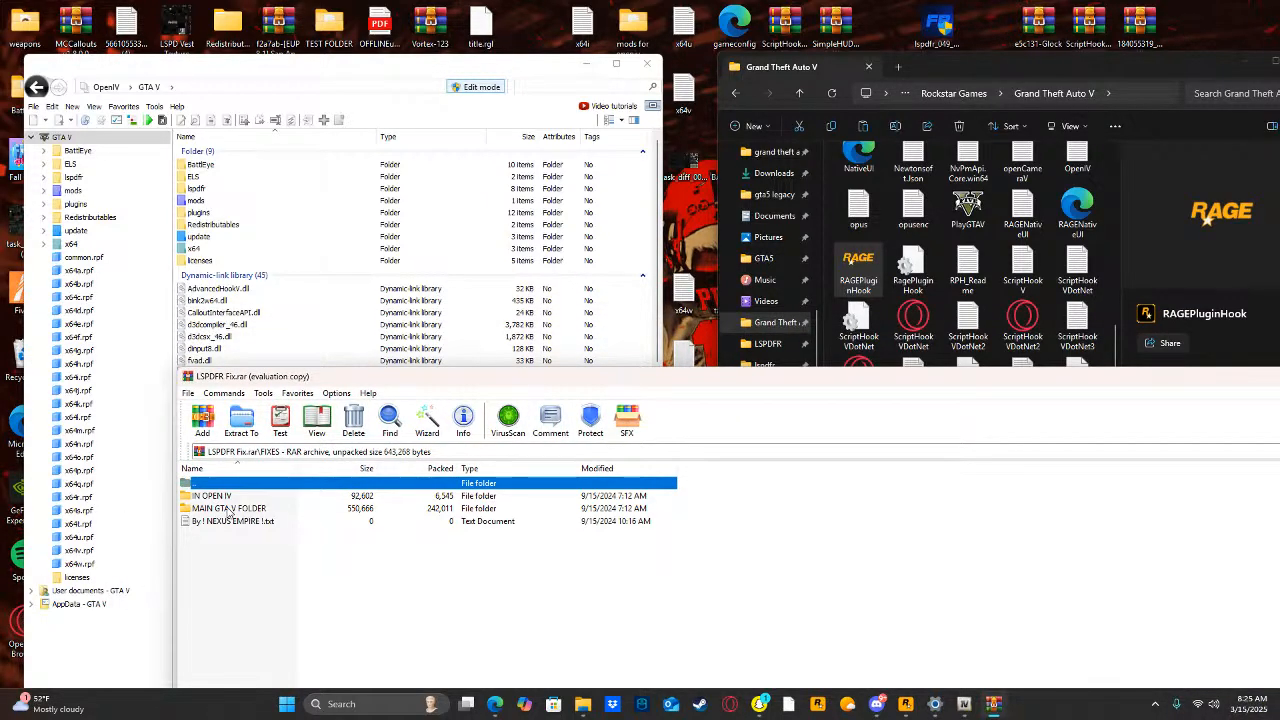
{"action": "double_click", "coordinate": [228, 509]}
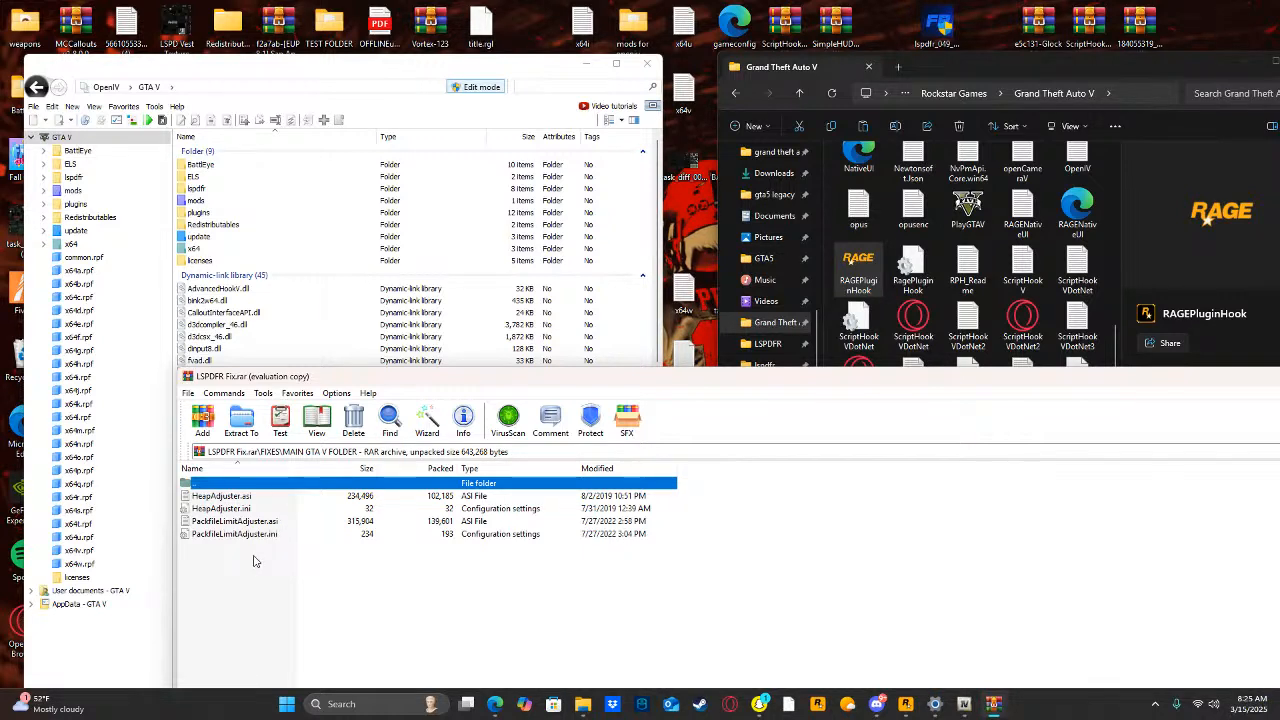
{"action": "left_click_drag", "start_coordinate": [253, 546], "coordinate": [279, 497]}
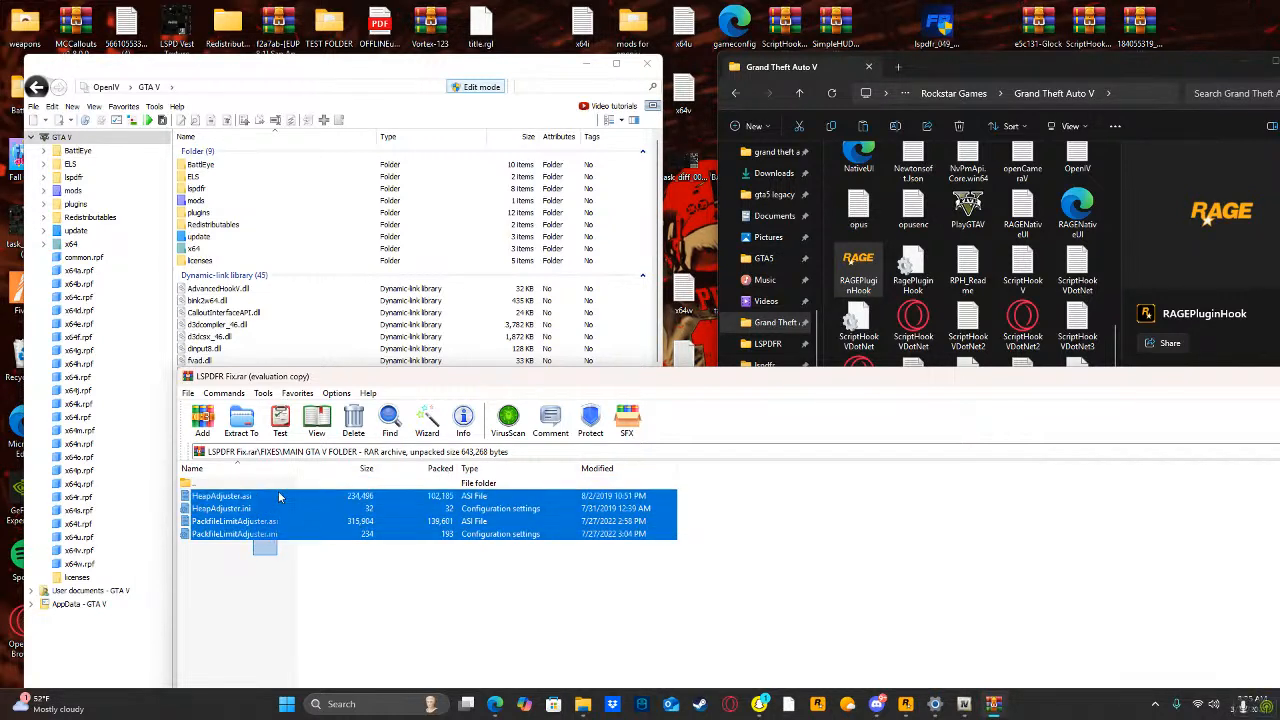
{"action": "left_click", "coordinate": [266, 536]}
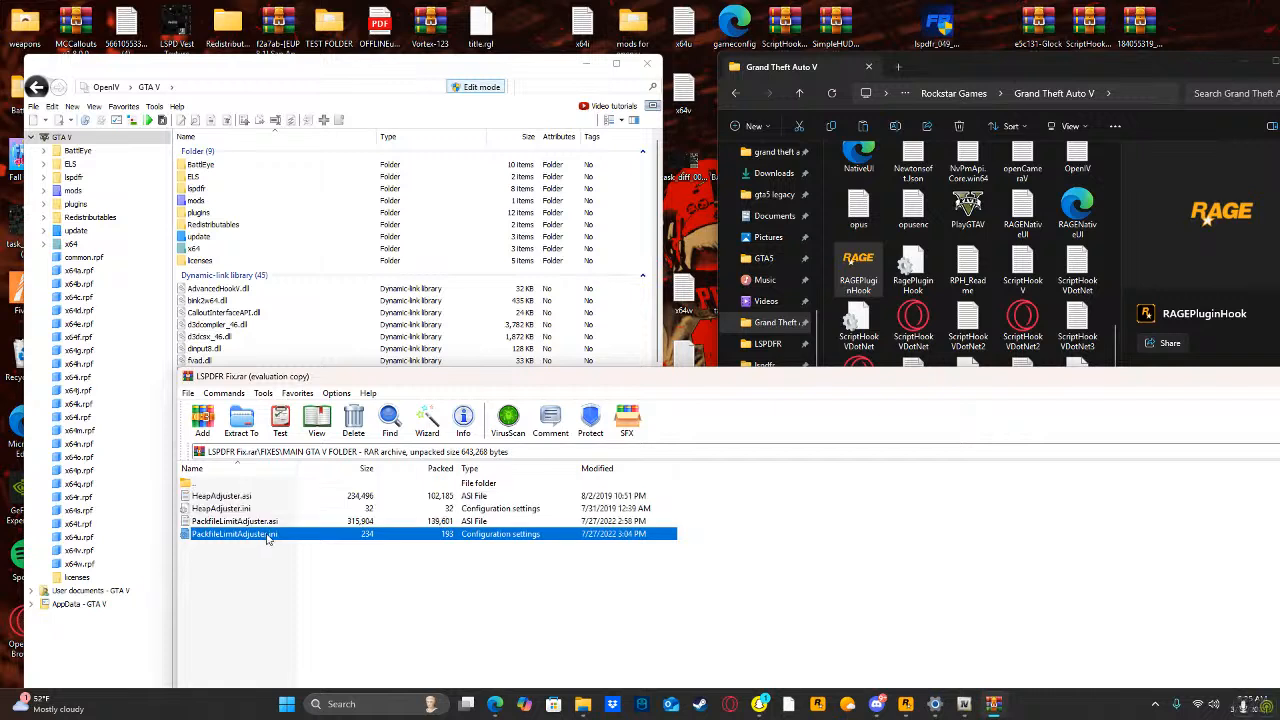
{"action": "left_click", "coordinate": [286, 547]}
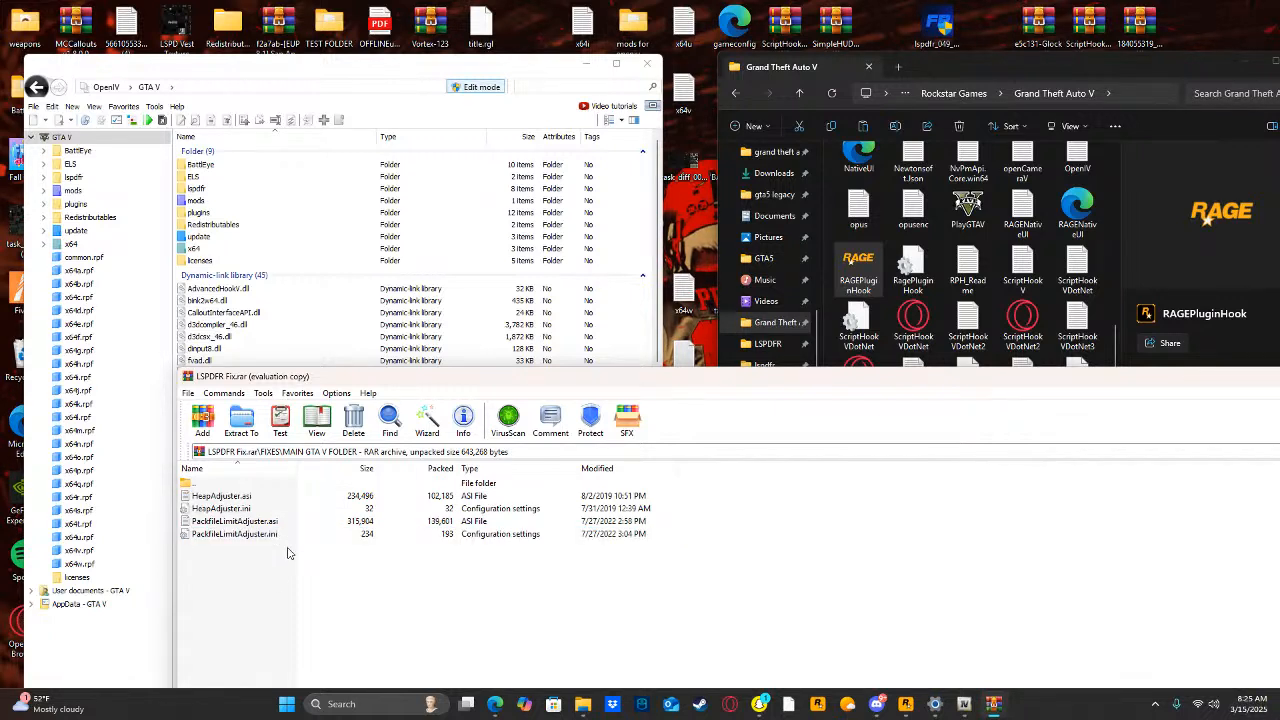
{"action": "left_click_drag", "start_coordinate": [287, 552], "coordinate": [291, 495]}
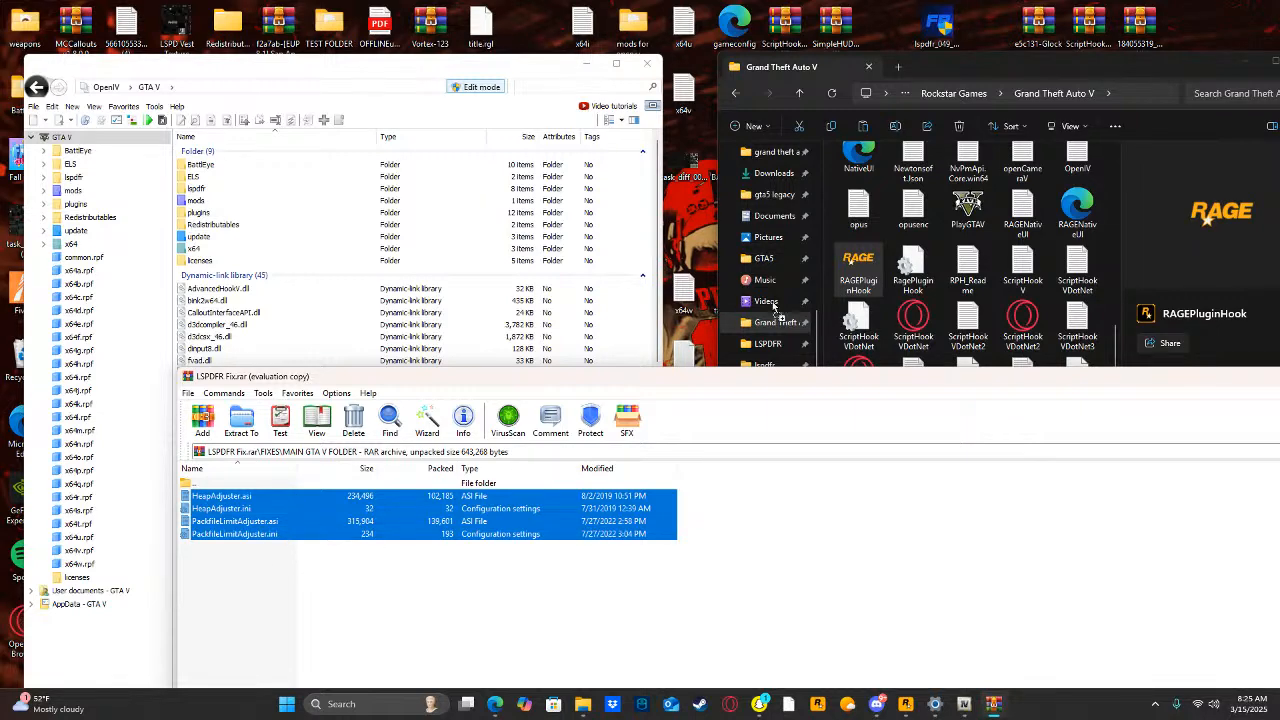
{"action": "left_click_drag", "start_coordinate": [1108, 248], "coordinate": [1104, 237]}
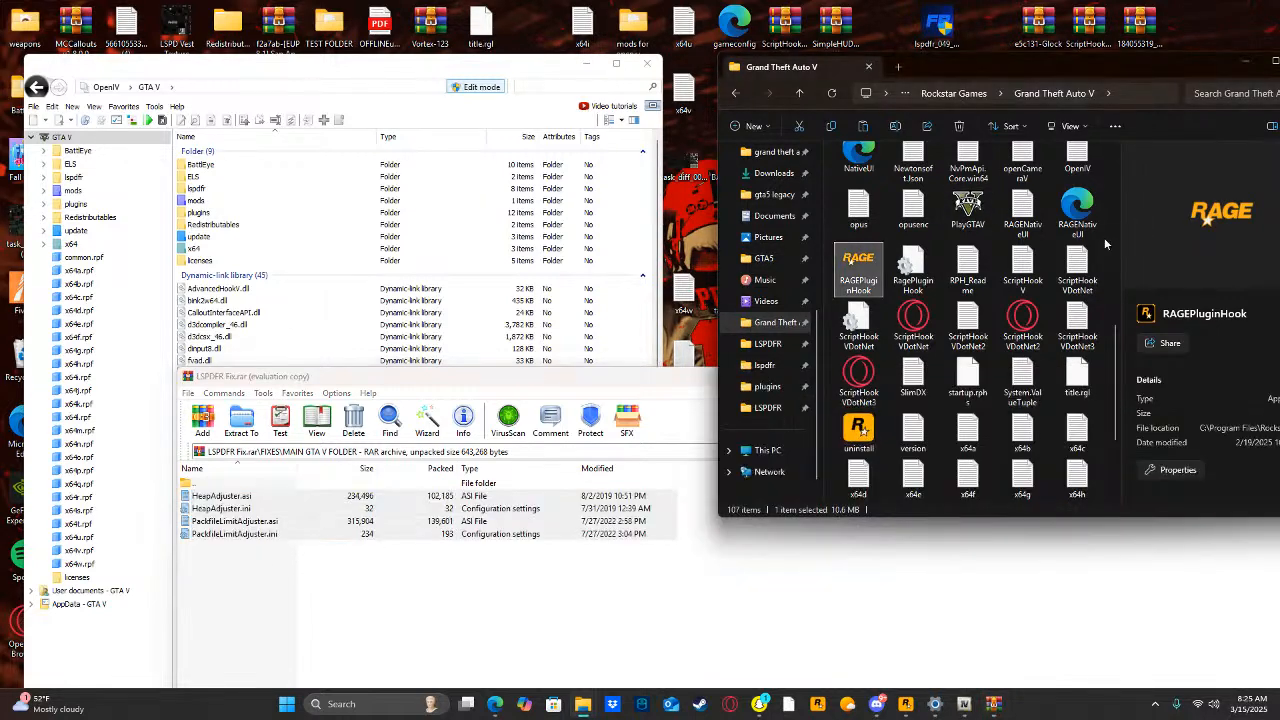
Open the archive's FIXES\IN OPEN IV folder containing gameconfig.xml and move the archive window below the OpenIV file list.
{"action": "double_click", "coordinate": [197, 487]}
{"action": "double_click", "coordinate": [212, 495]}
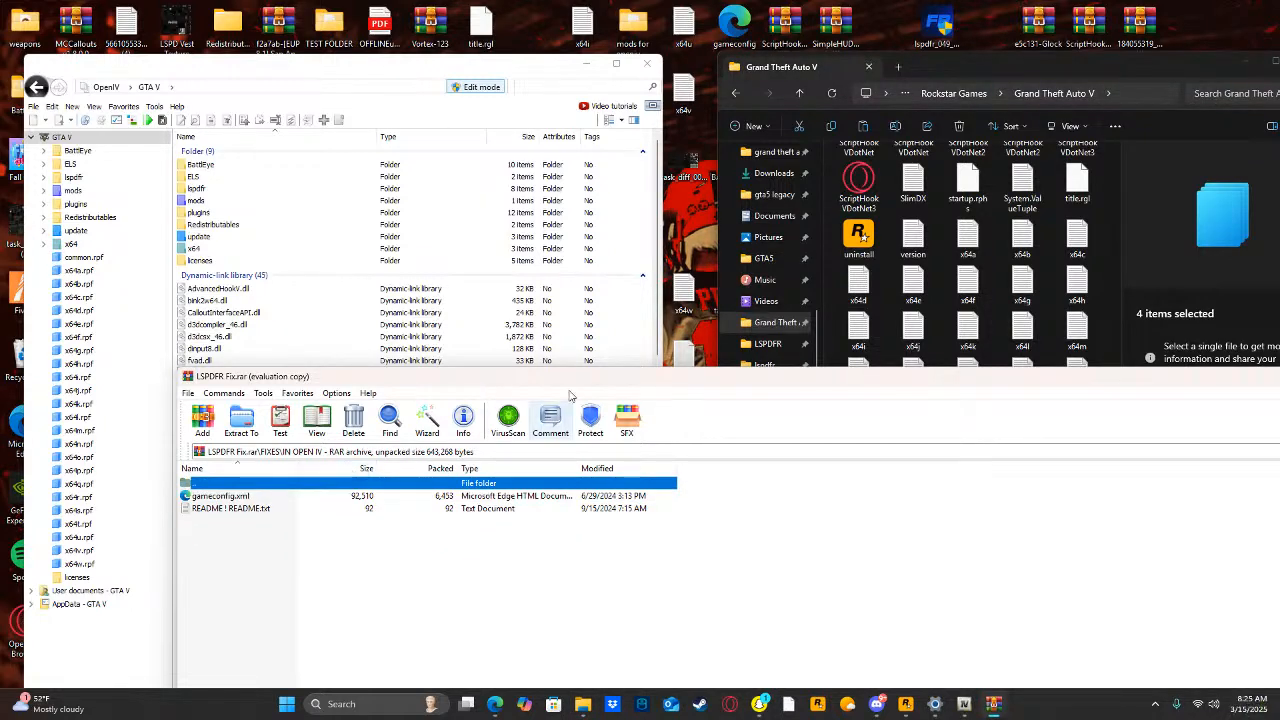
{"action": "left_click_drag", "start_coordinate": [642, 382], "coordinate": [498, 469]}
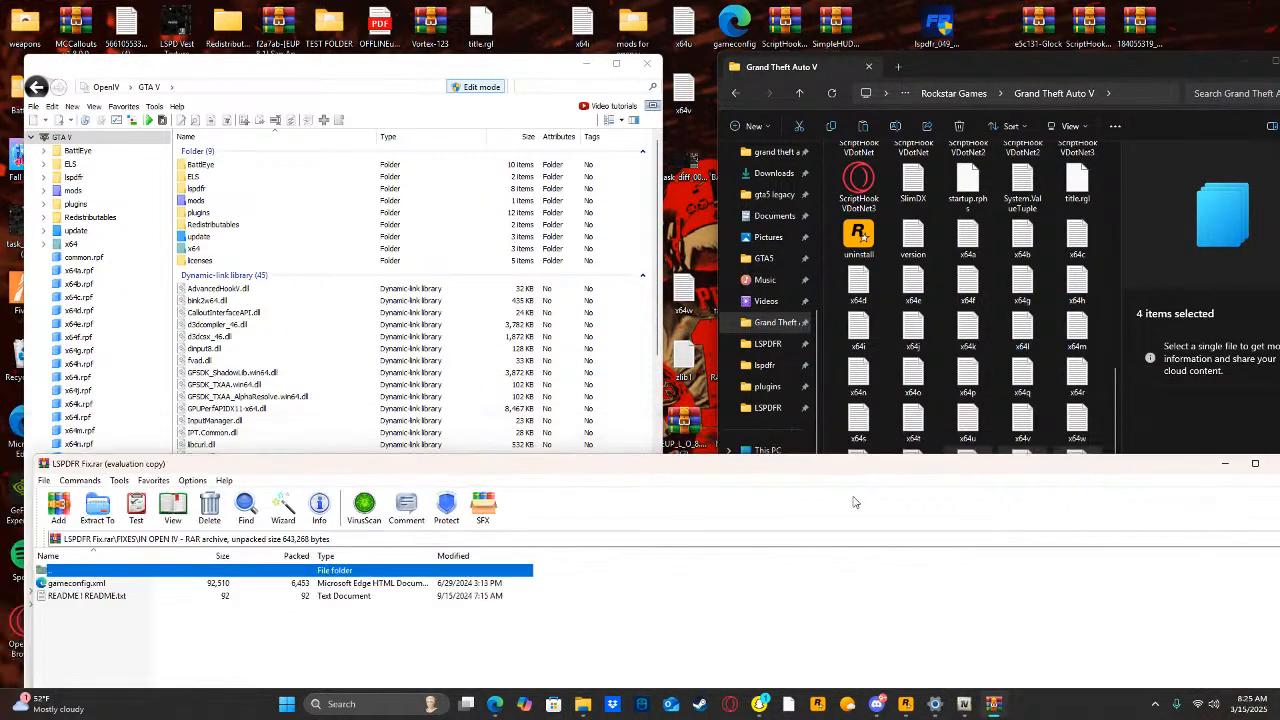
{"action": "left_click_drag", "start_coordinate": [1121, 476], "coordinate": [1193, 456]}
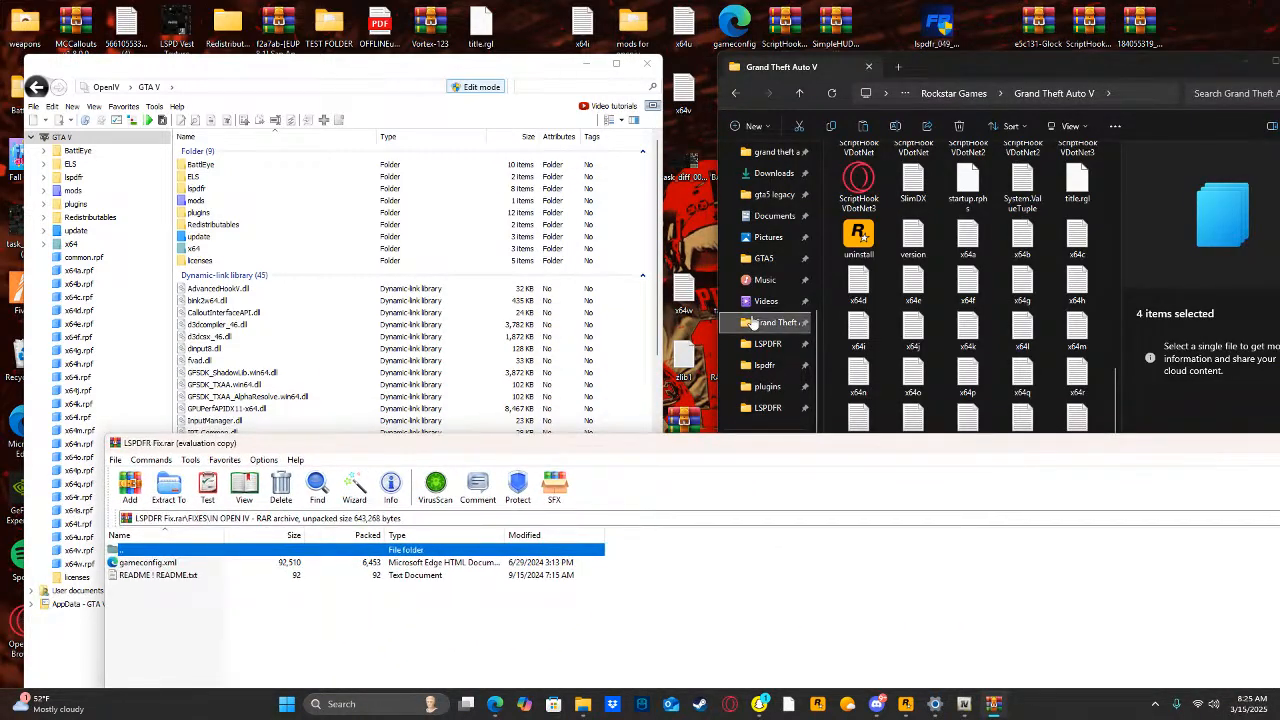
Open update\update.rpf\common\data in OpenIV.
{"action": "left_click", "coordinate": [76, 231]}
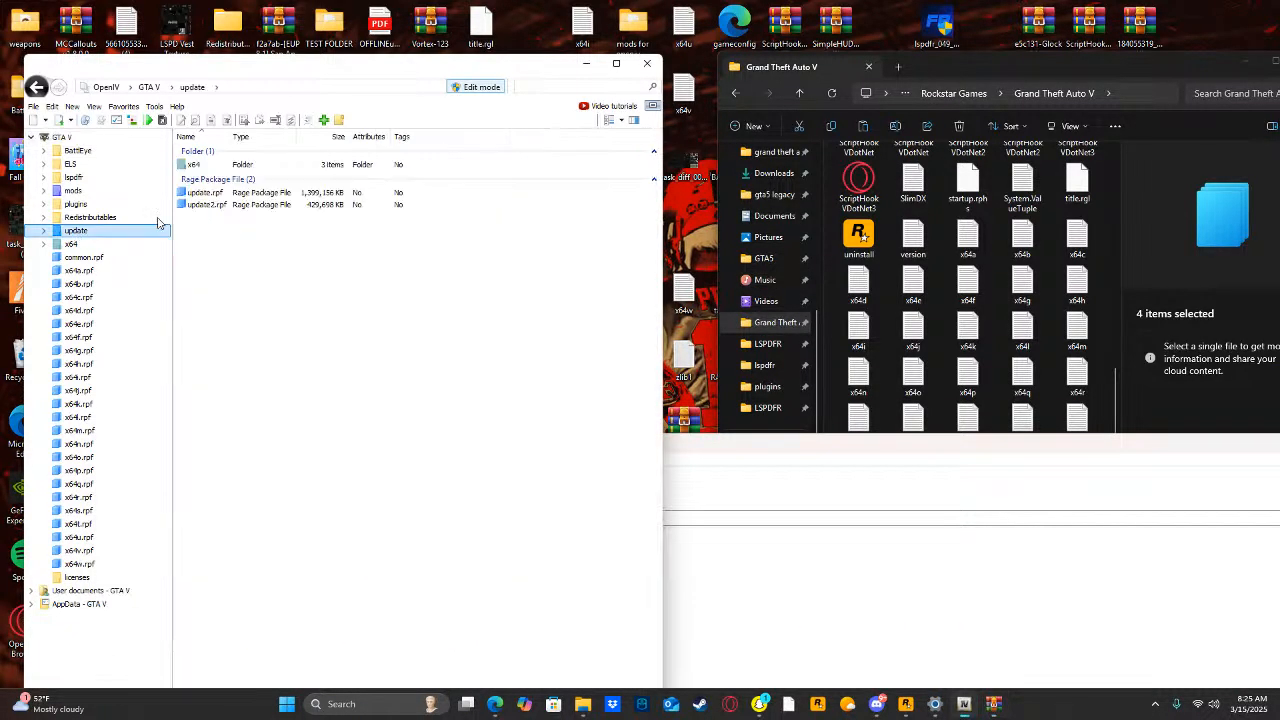
{"action": "double_click", "coordinate": [205, 189]}
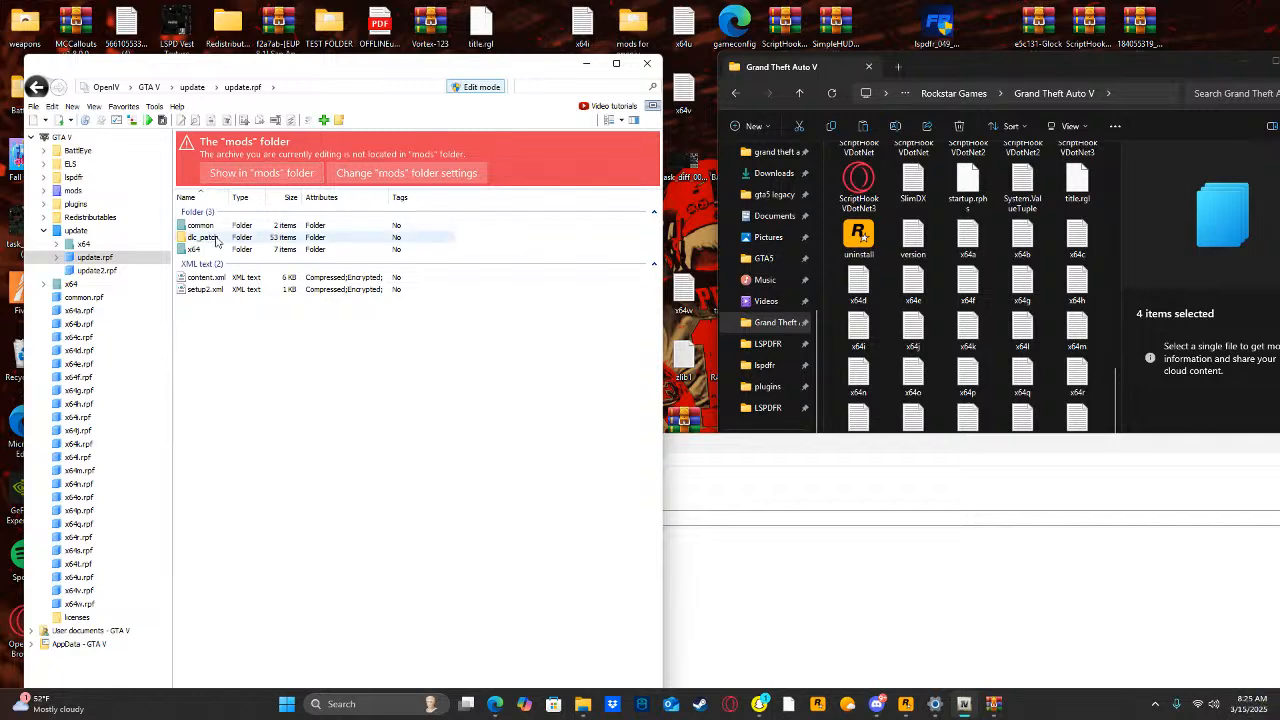
{"action": "double_click", "coordinate": [229, 225]}
{"action": "double_click", "coordinate": [229, 225]}
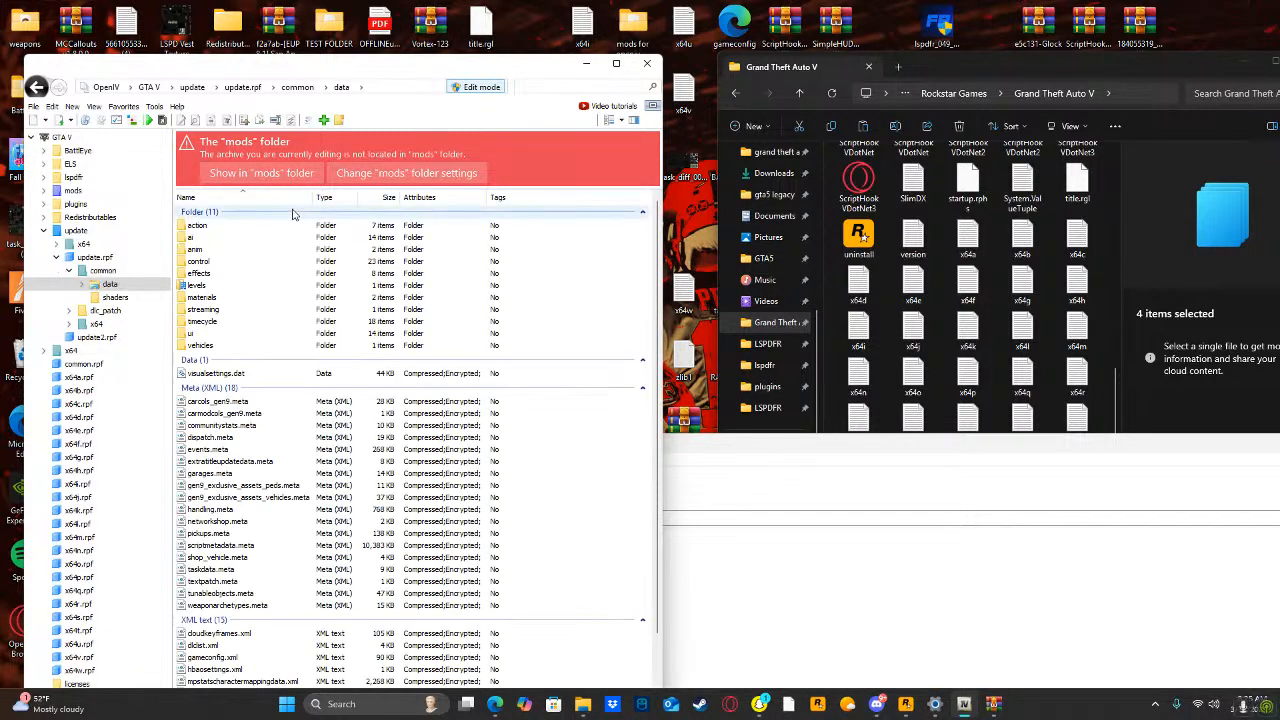
Add gameconfig.xml from the LSPDFR Fix archive to mods\update\update.rpf\common\data in OpenIV and close the archive.
{"action": "left_click", "coordinate": [261, 173]}
{"action": "left_click", "coordinate": [714, 553]}
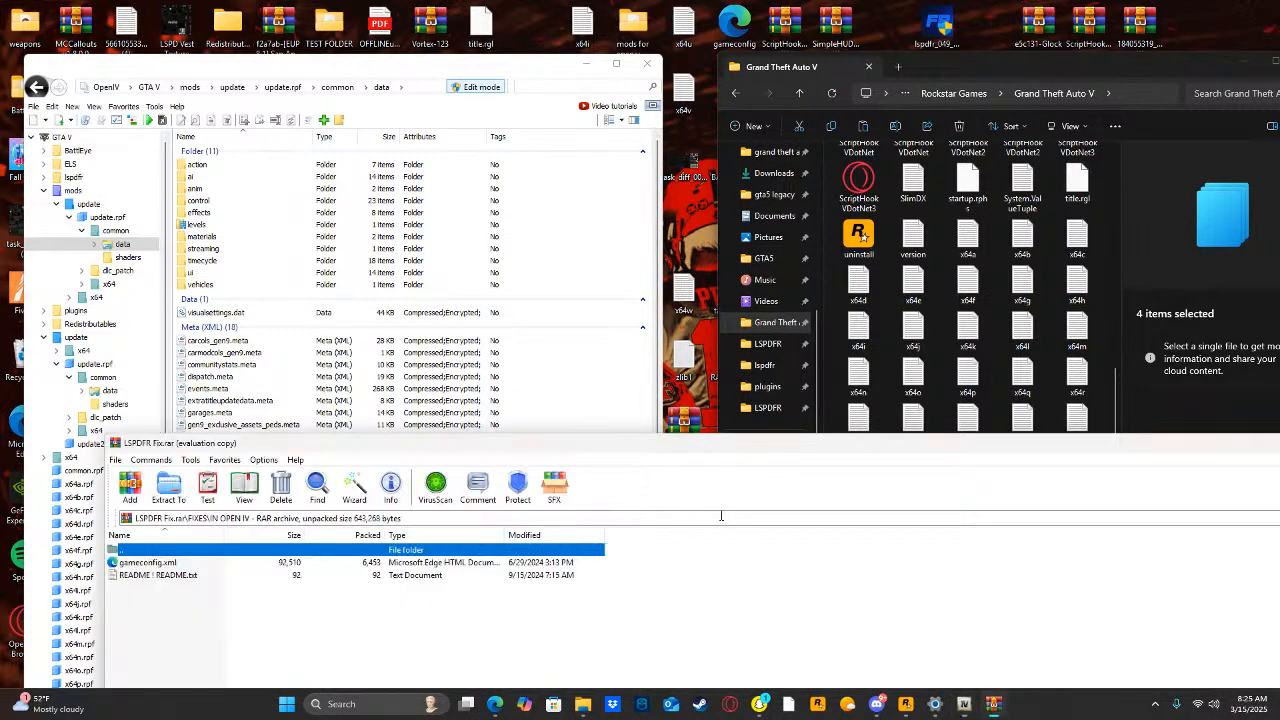
{"action": "left_click_drag", "start_coordinate": [157, 568], "coordinate": [191, 549]}
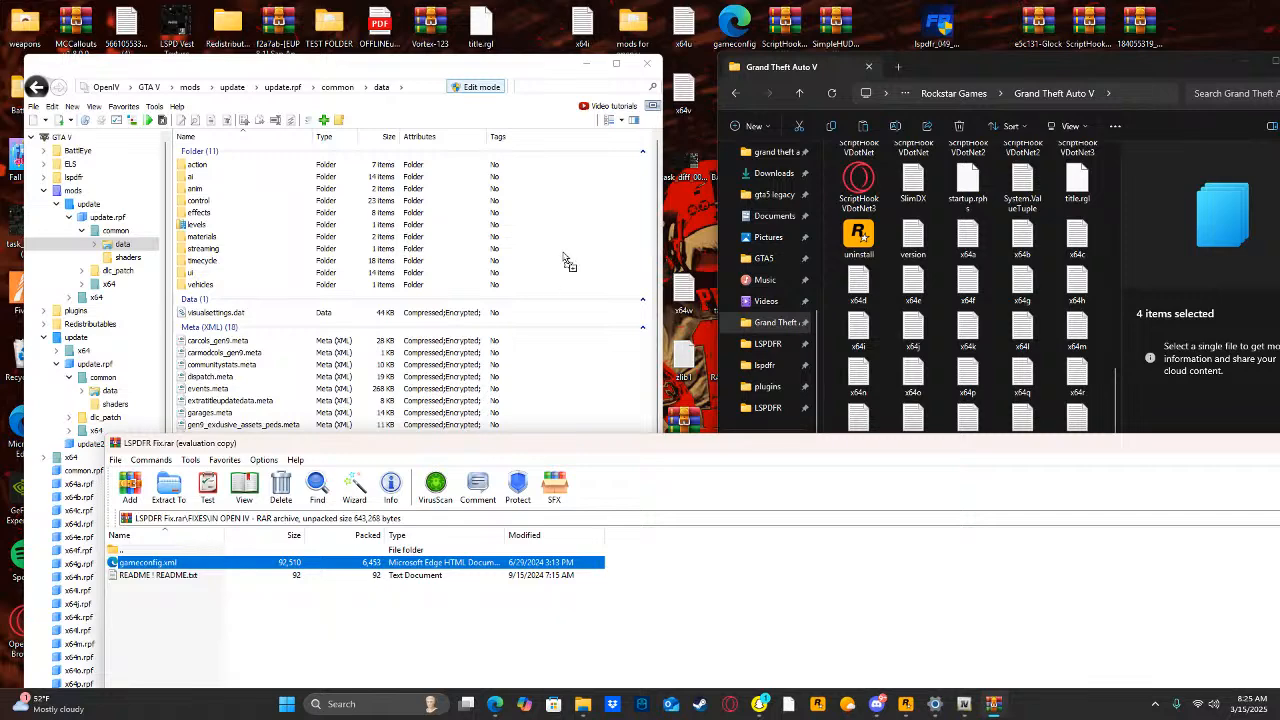
{"action": "left_click_drag", "start_coordinate": [563, 256], "coordinate": [563, 252]}
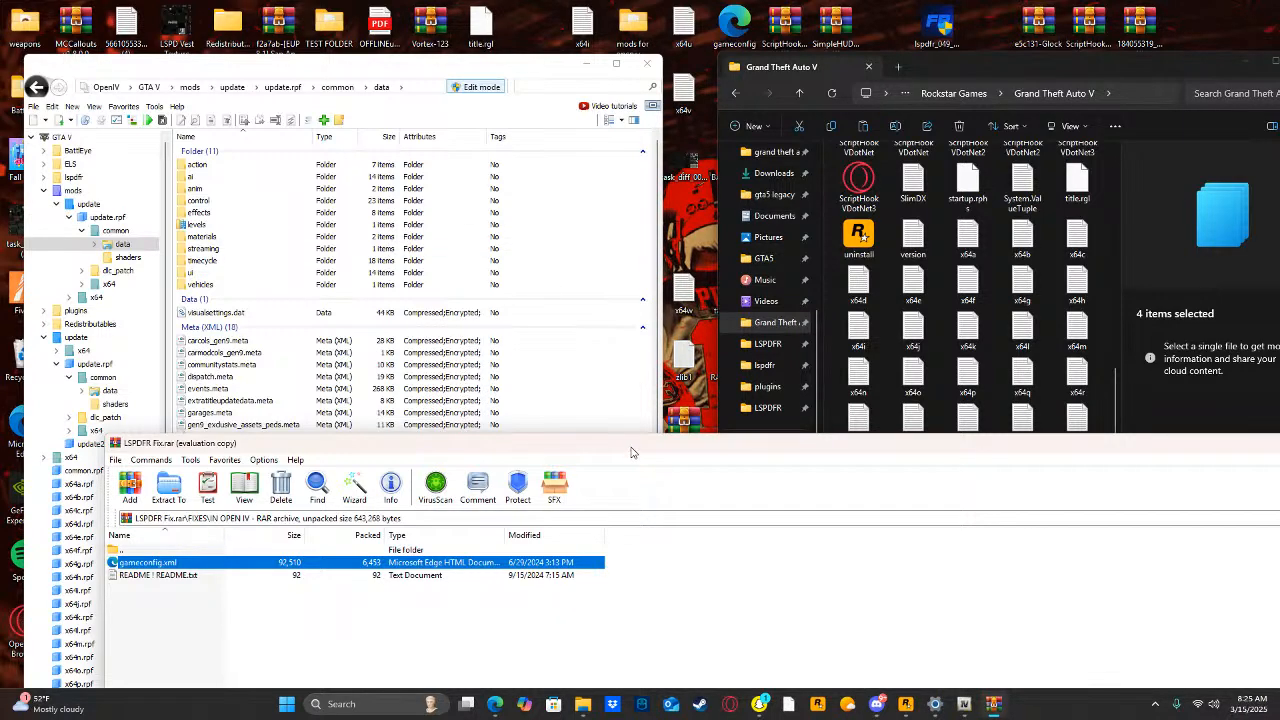
{"action": "left_click_drag", "start_coordinate": [631, 452], "coordinate": [428, 450]}
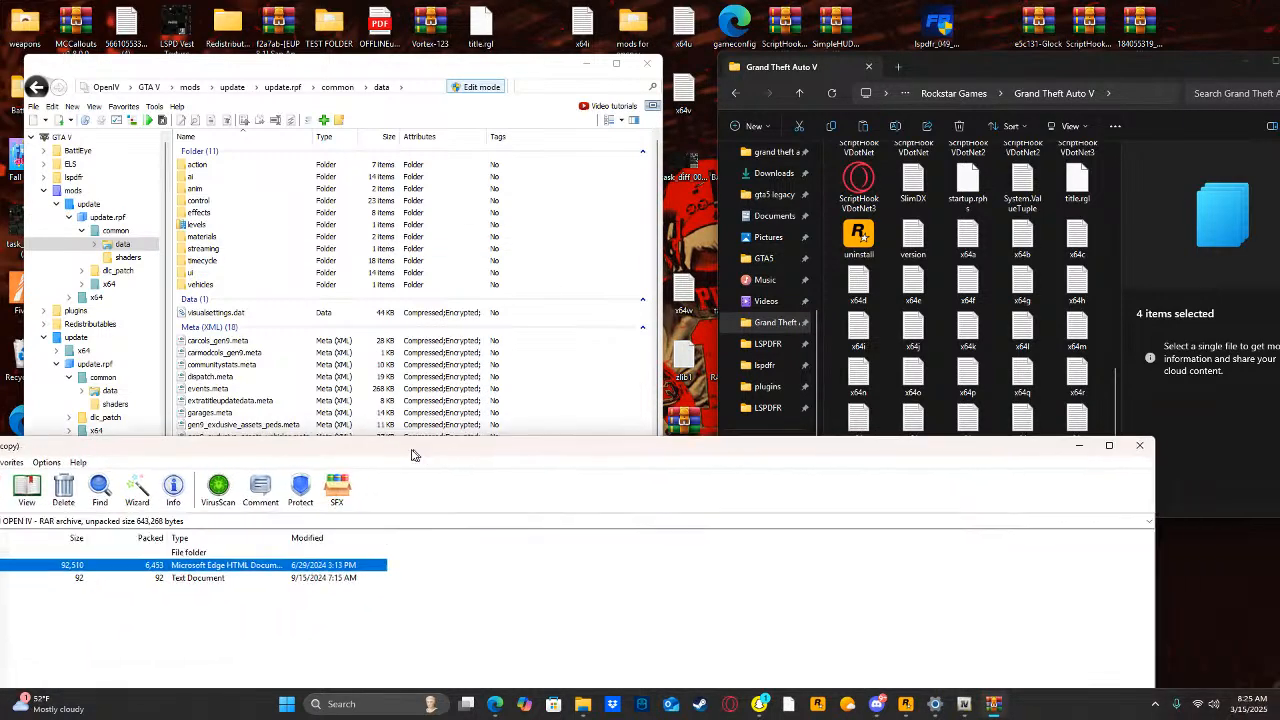
{"action": "left_click", "coordinate": [1154, 441]}
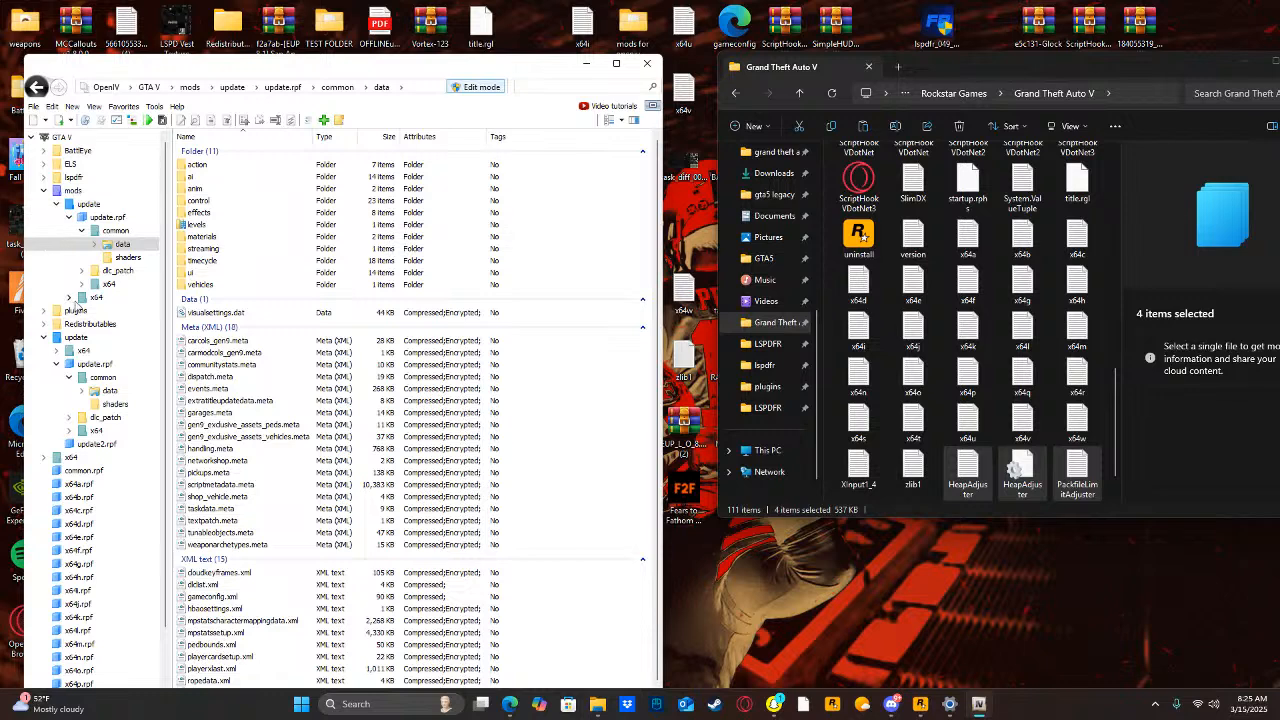
Find WEAPONS_PLAYER.rpf in the game's x64\audio\sfx folder and copy it to the mods folder.
{"action": "left_click", "coordinate": [64, 448]}
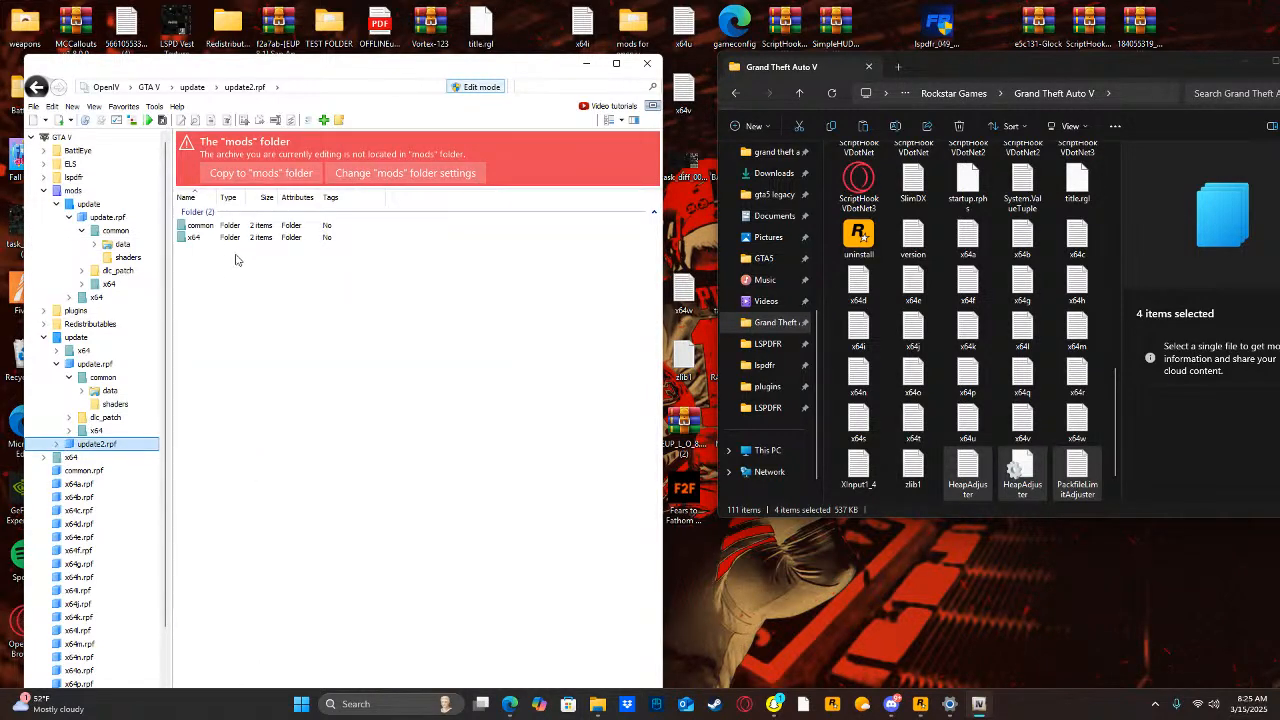
{"action": "left_click", "coordinate": [71, 457]}
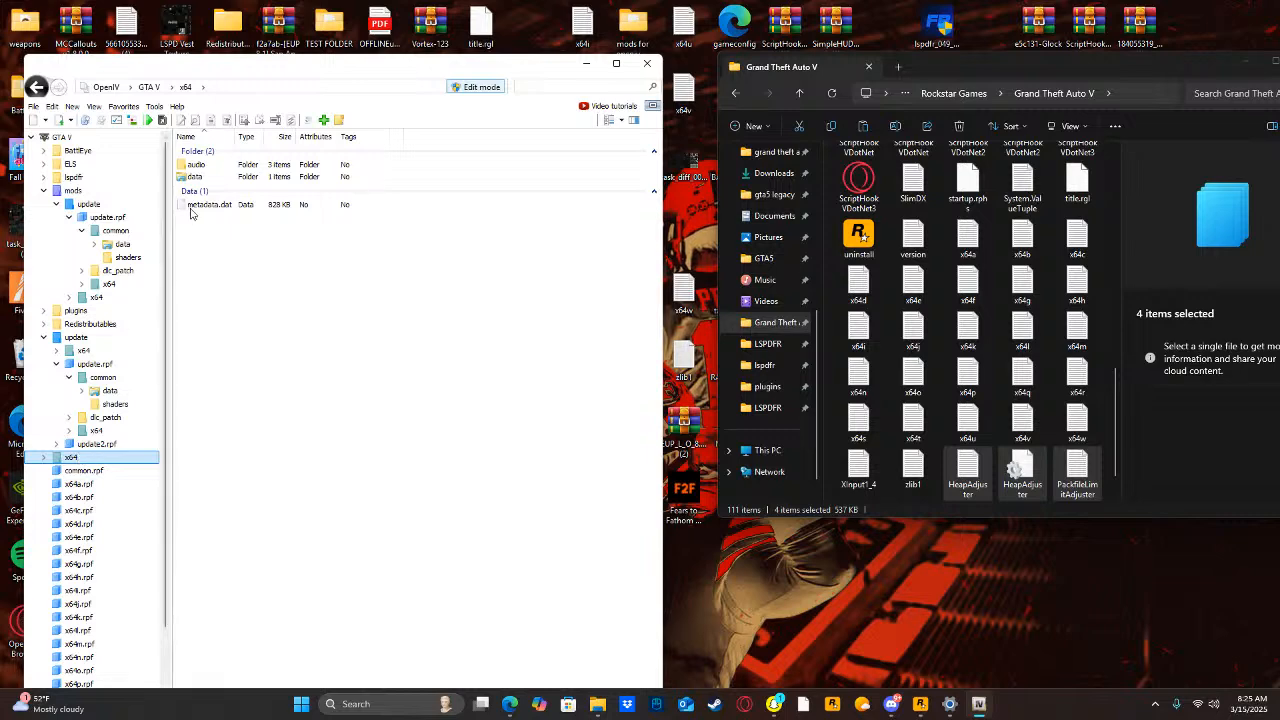
{"action": "double_click", "coordinate": [200, 164]}
{"action": "double_click", "coordinate": [203, 166]}
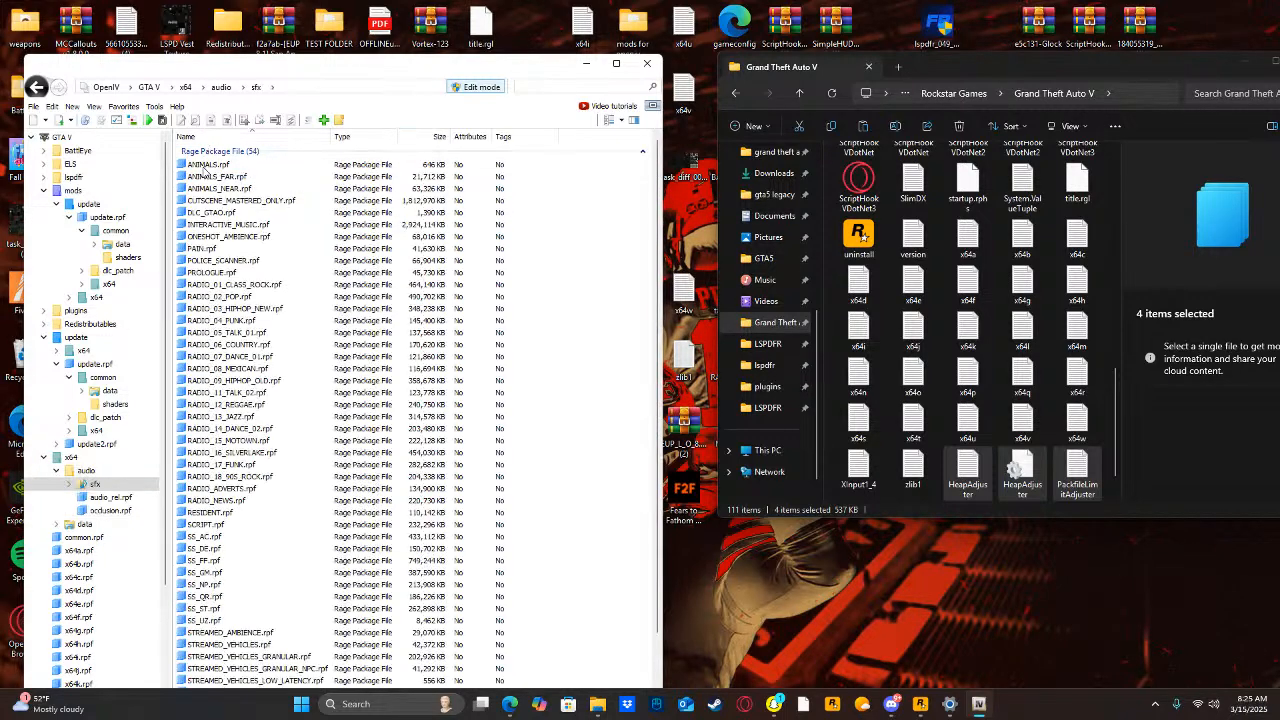
{"action": "scroll", "coordinate": [270, 560], "scroll_direction": "down", "scroll_amount": 5}
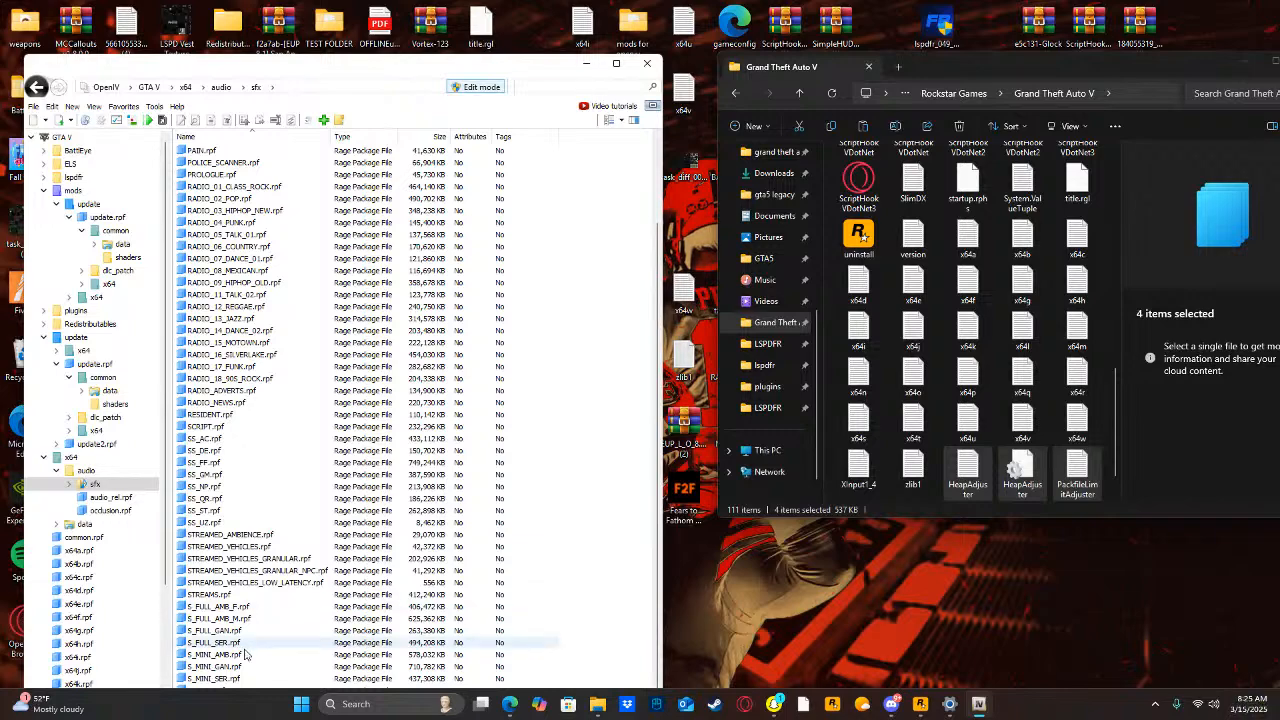
{"action": "scroll", "coordinate": [168, 530], "scroll_direction": "down", "scroll_amount": 2}
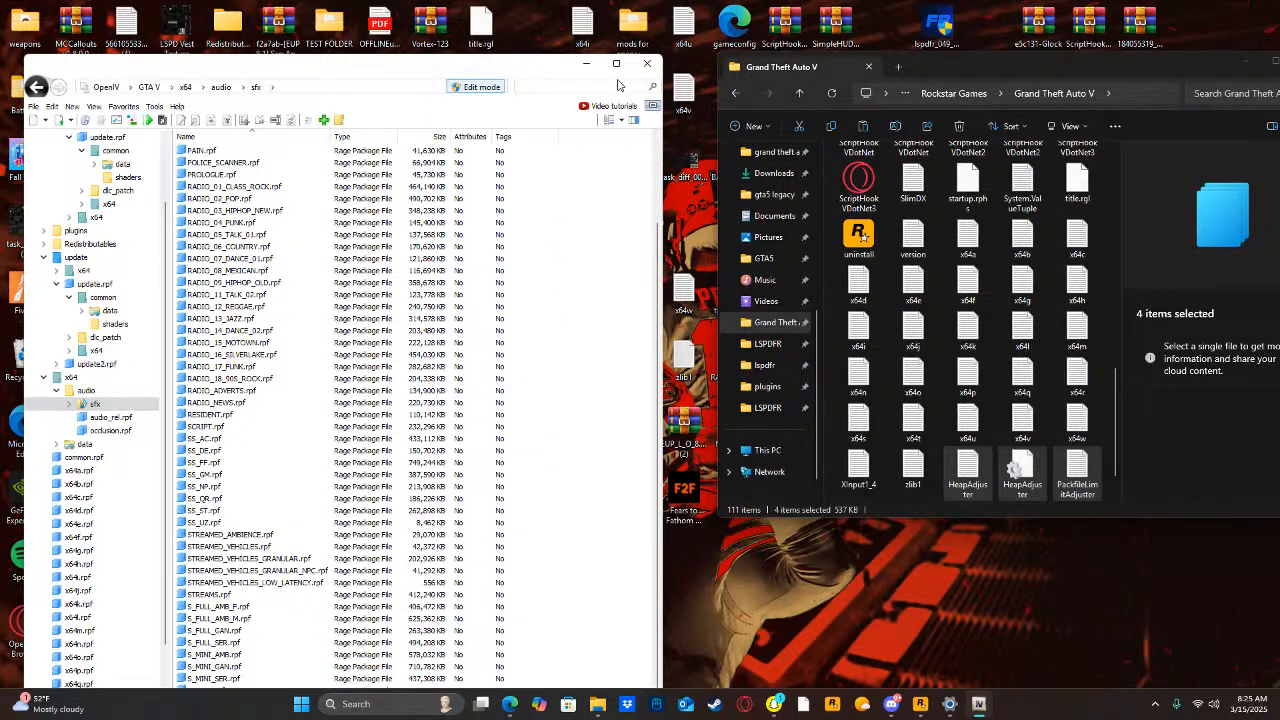
{"action": "left_click", "coordinate": [616, 64]}
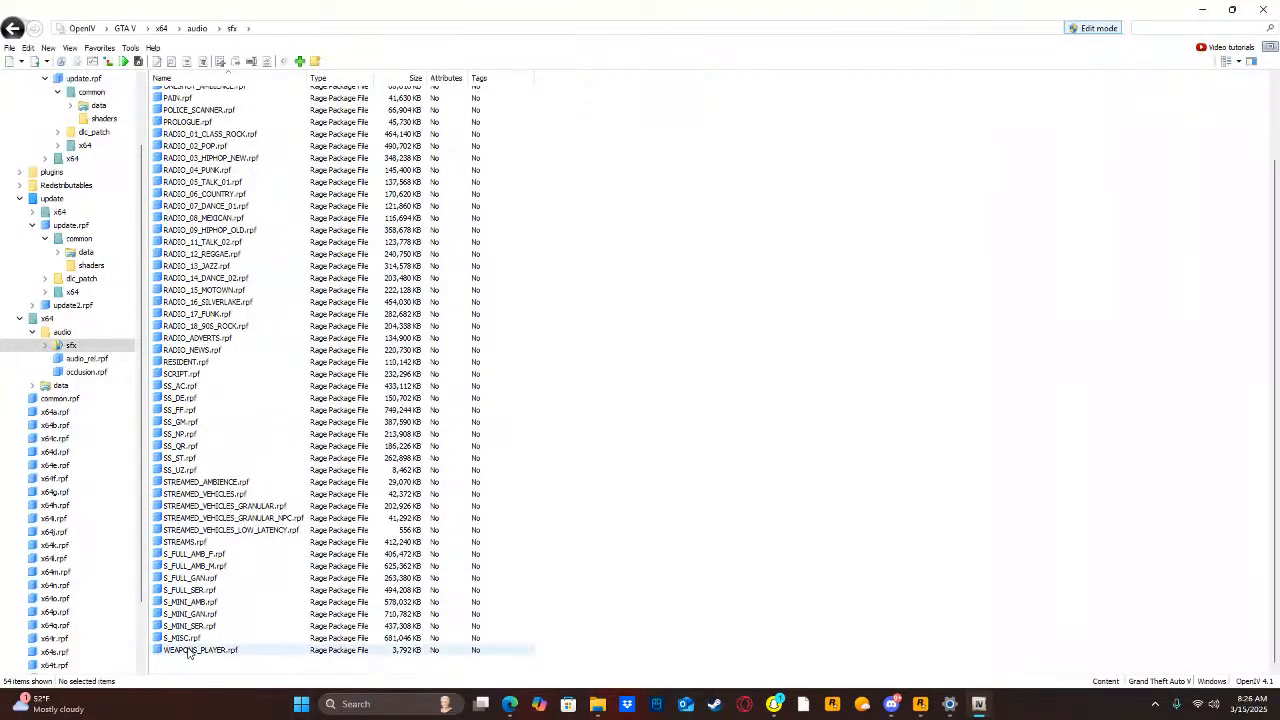
{"action": "left_click", "coordinate": [187, 650]}
{"action": "double_click", "coordinate": [187, 650]}
{"action": "left_click", "coordinate": [265, 114]}
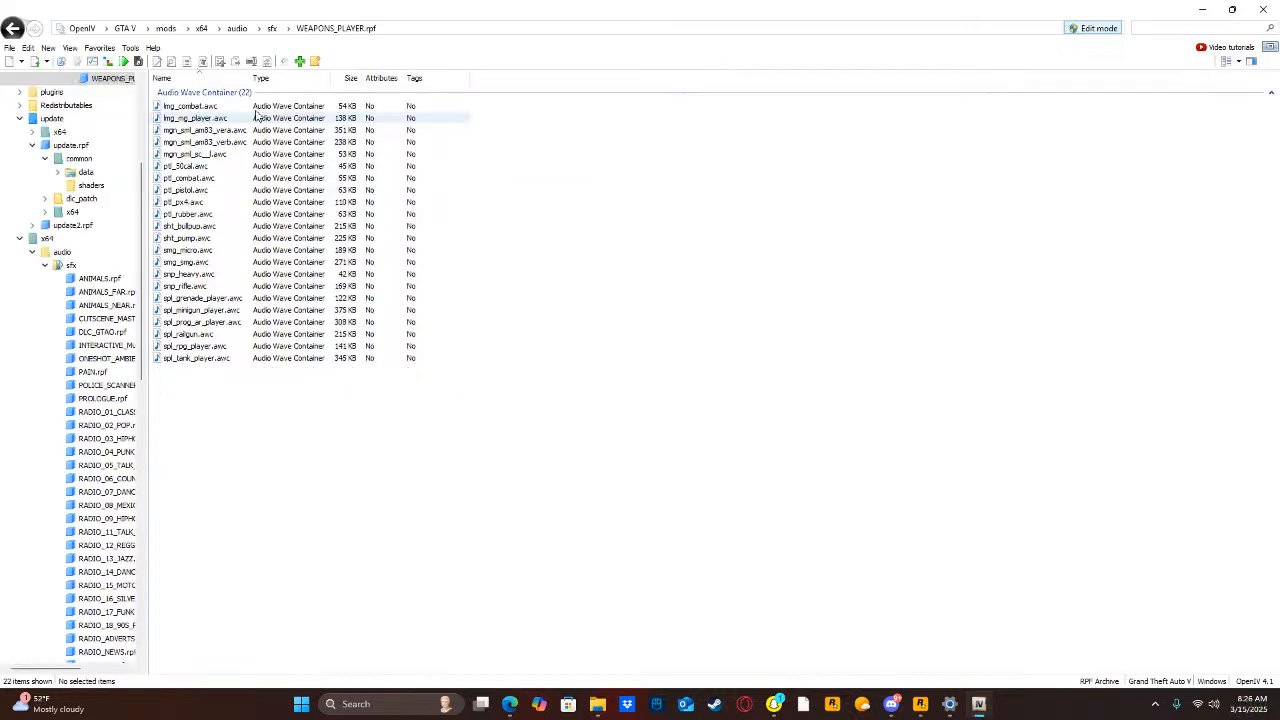
Check the contents of mods\x64\audio and return to the game's original x64\audio\sfx folder.
{"action": "left_click", "coordinate": [270, 29]}
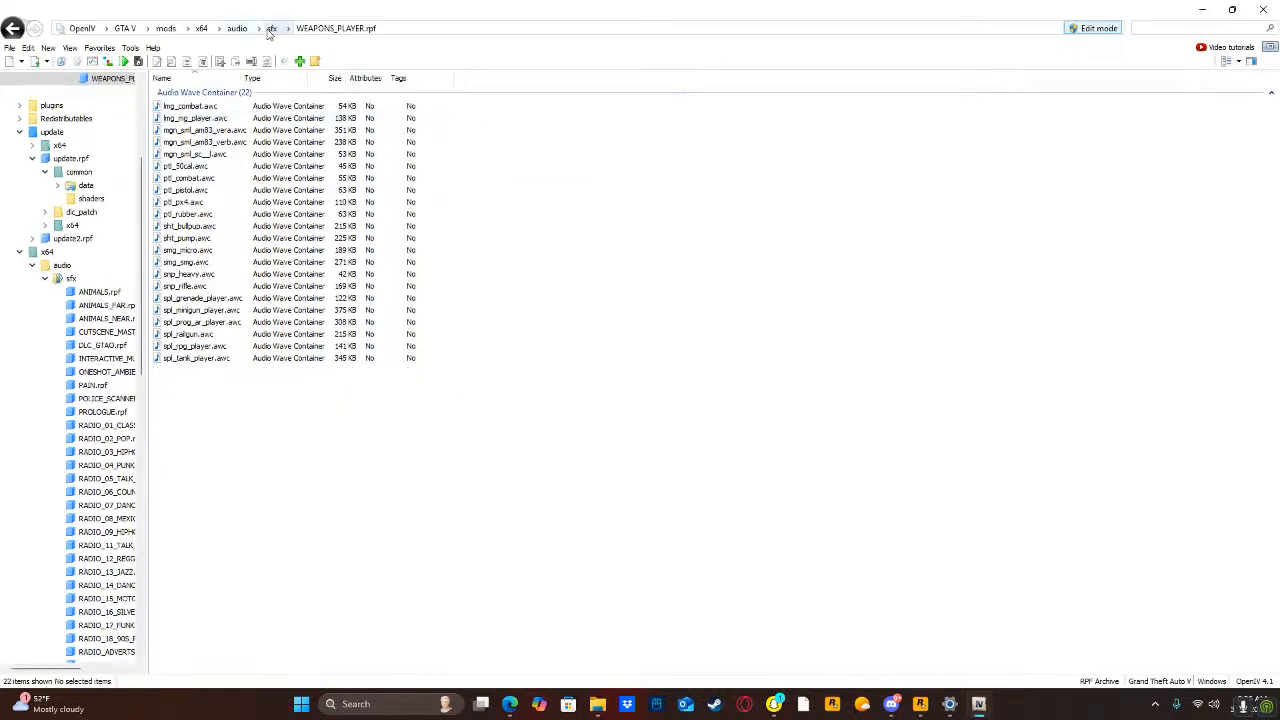
{"action": "left_click", "coordinate": [203, 32]}
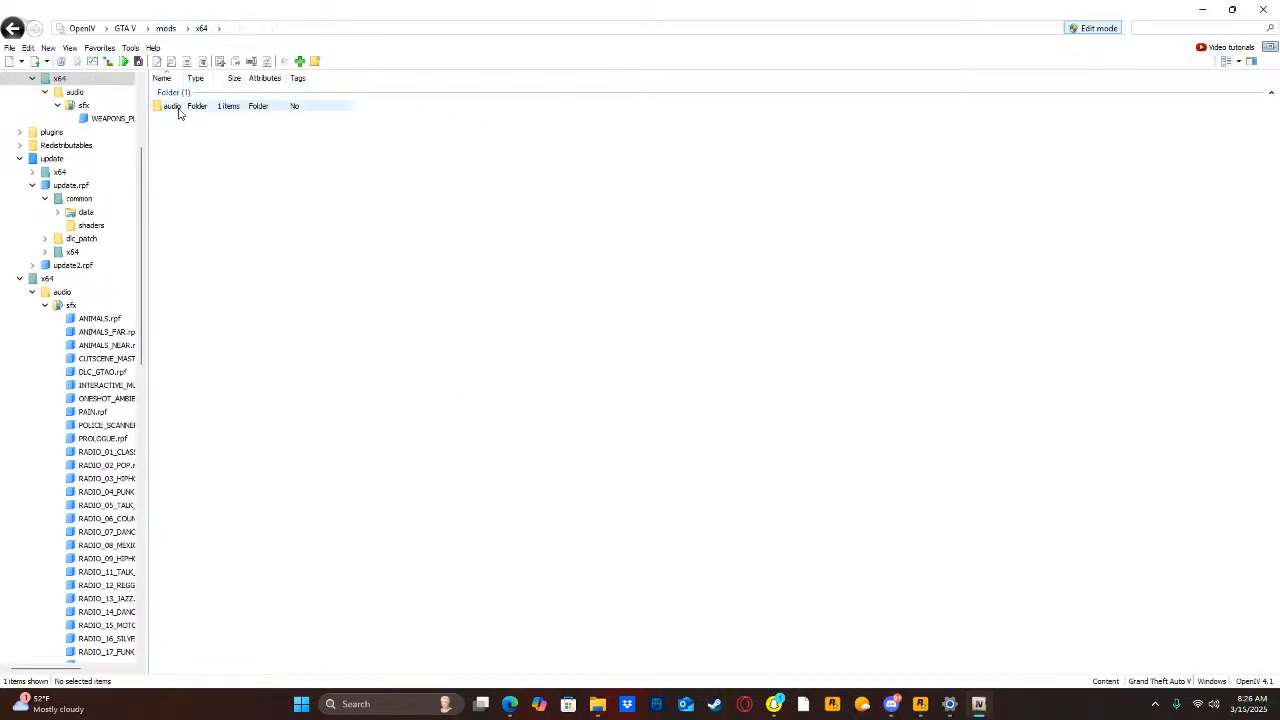
{"action": "double_click", "coordinate": [179, 108]}
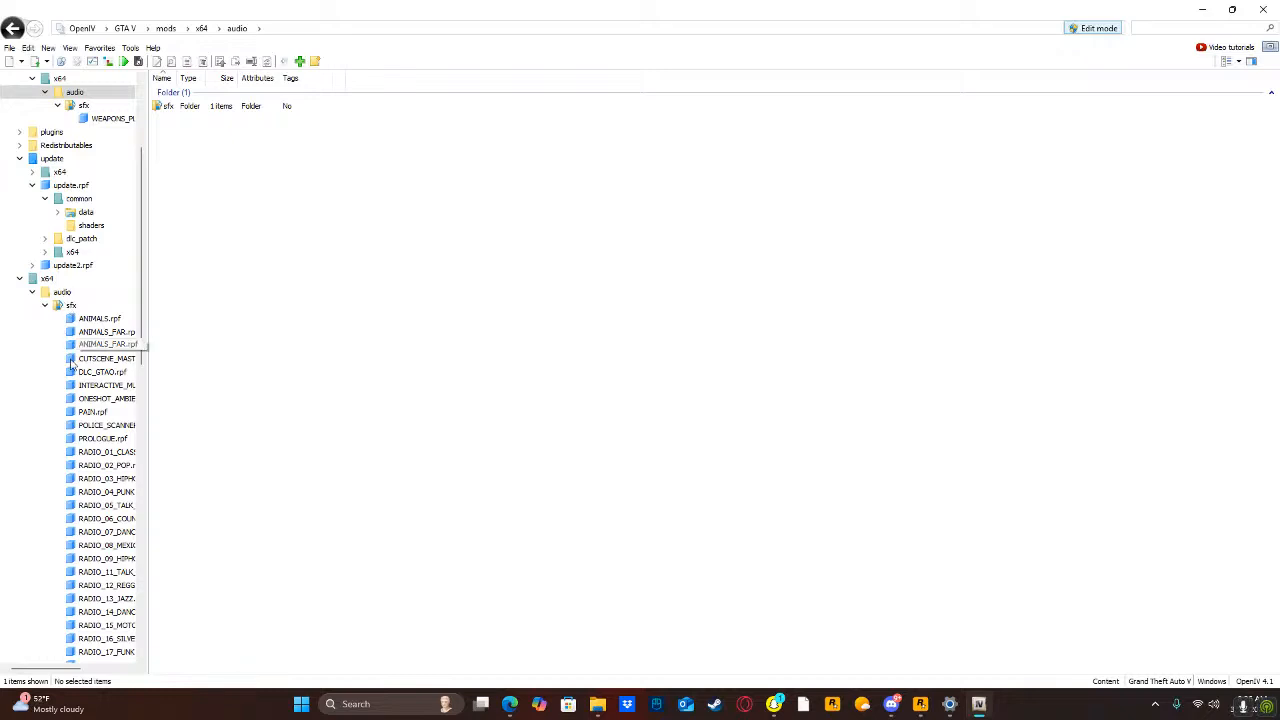
{"action": "scroll", "coordinate": [100, 572], "scroll_direction": "down", "scroll_amount": 14}
{"action": "scroll", "coordinate": [112, 570], "scroll_direction": "up", "scroll_amount": 12}
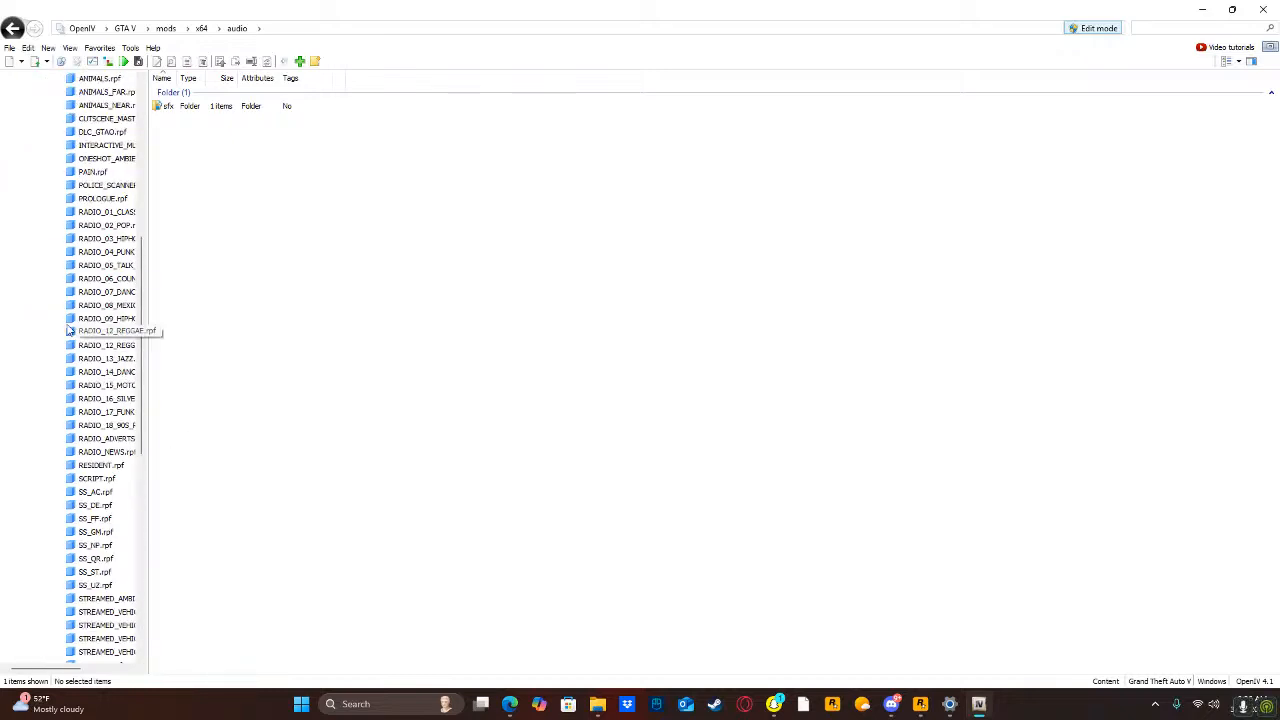
{"action": "left_click", "coordinate": [68, 226]}
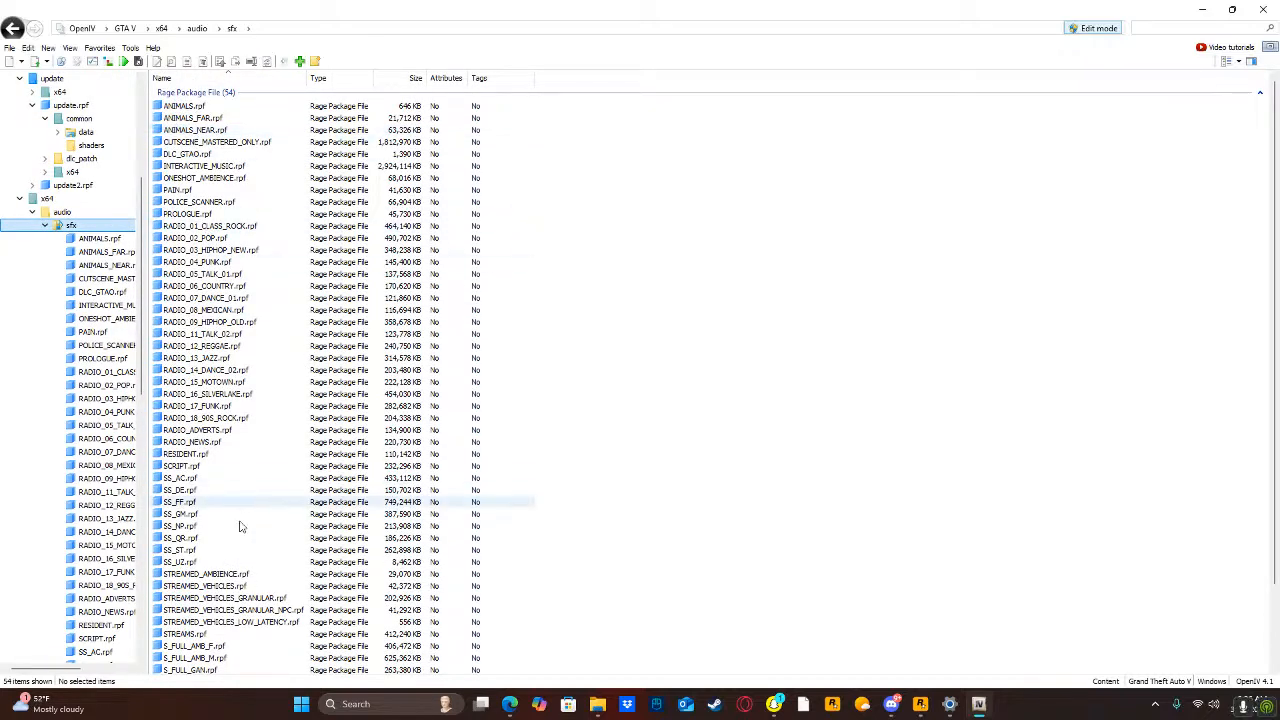
Open RESIDENT.rpf from the x64\audio\sfx folder and copy it to the mods folder.
{"action": "scroll", "coordinate": [235, 540], "scroll_direction": "down", "scroll_amount": 3}
{"action": "scroll", "coordinate": [215, 480], "scroll_direction": "up", "scroll_amount": 1}
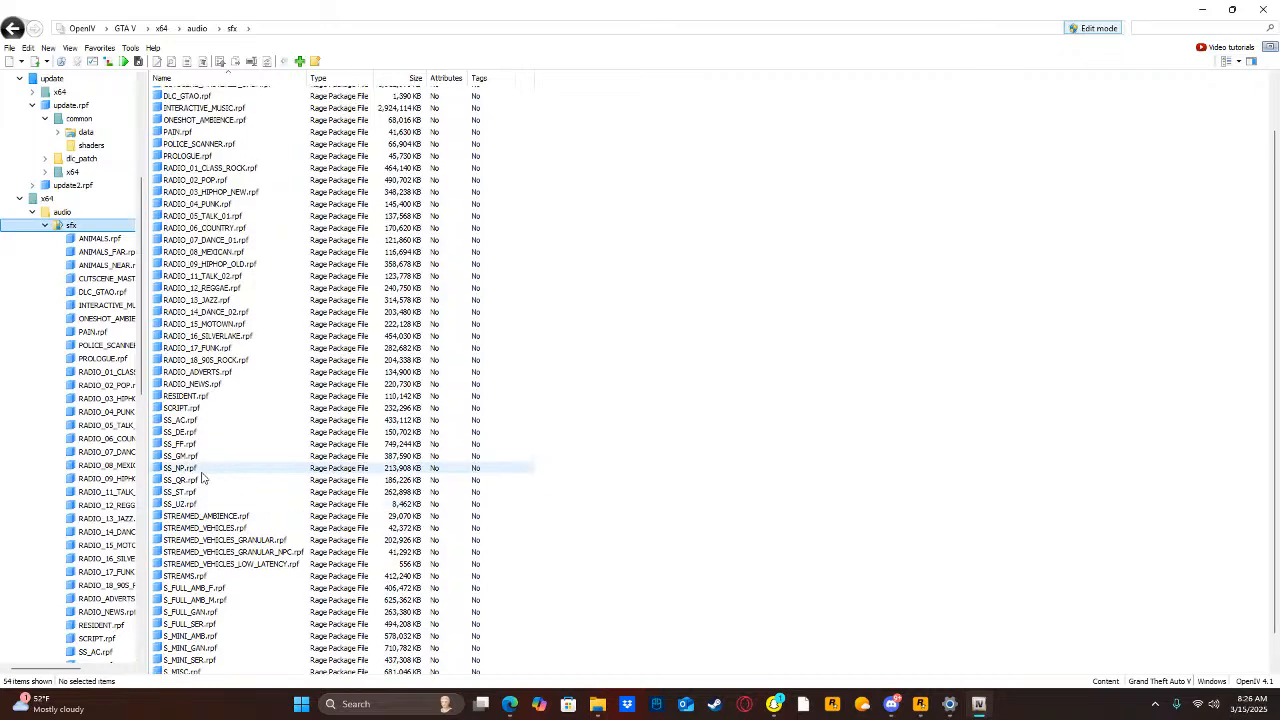
{"action": "scroll", "coordinate": [210, 424], "scroll_direction": "up", "scroll_amount": 1}
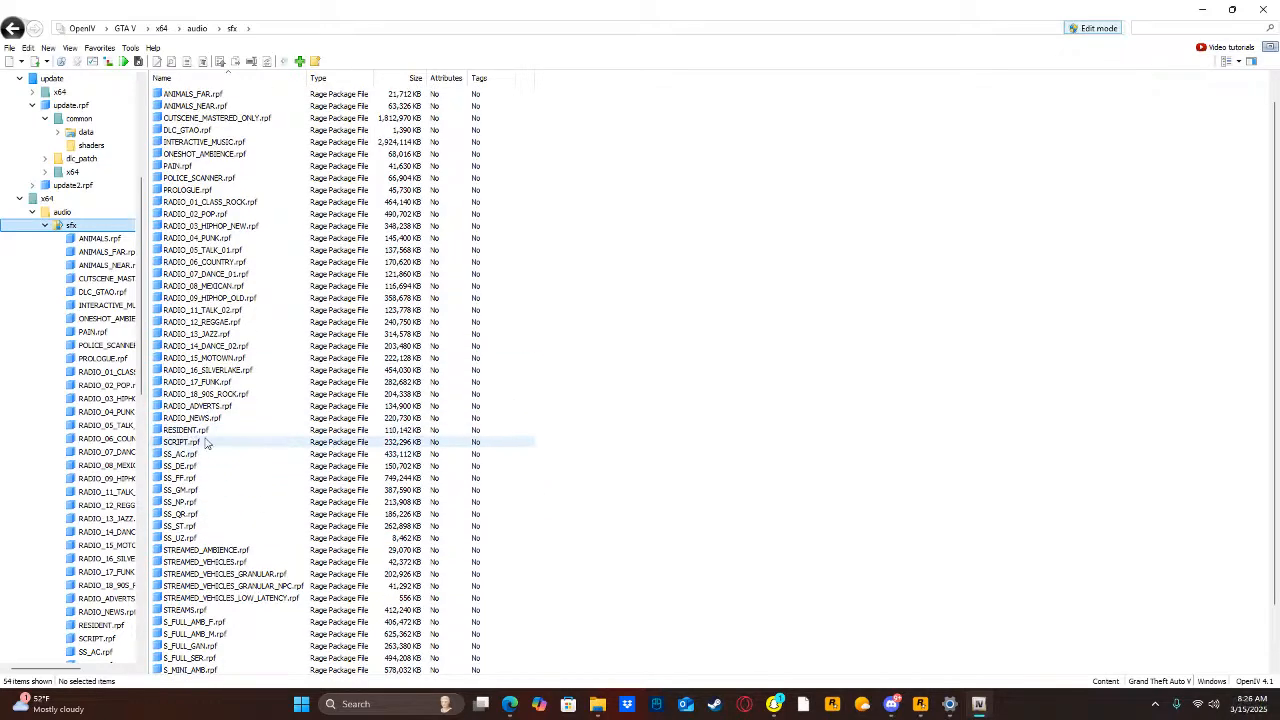
{"action": "double_click", "coordinate": [206, 441]}
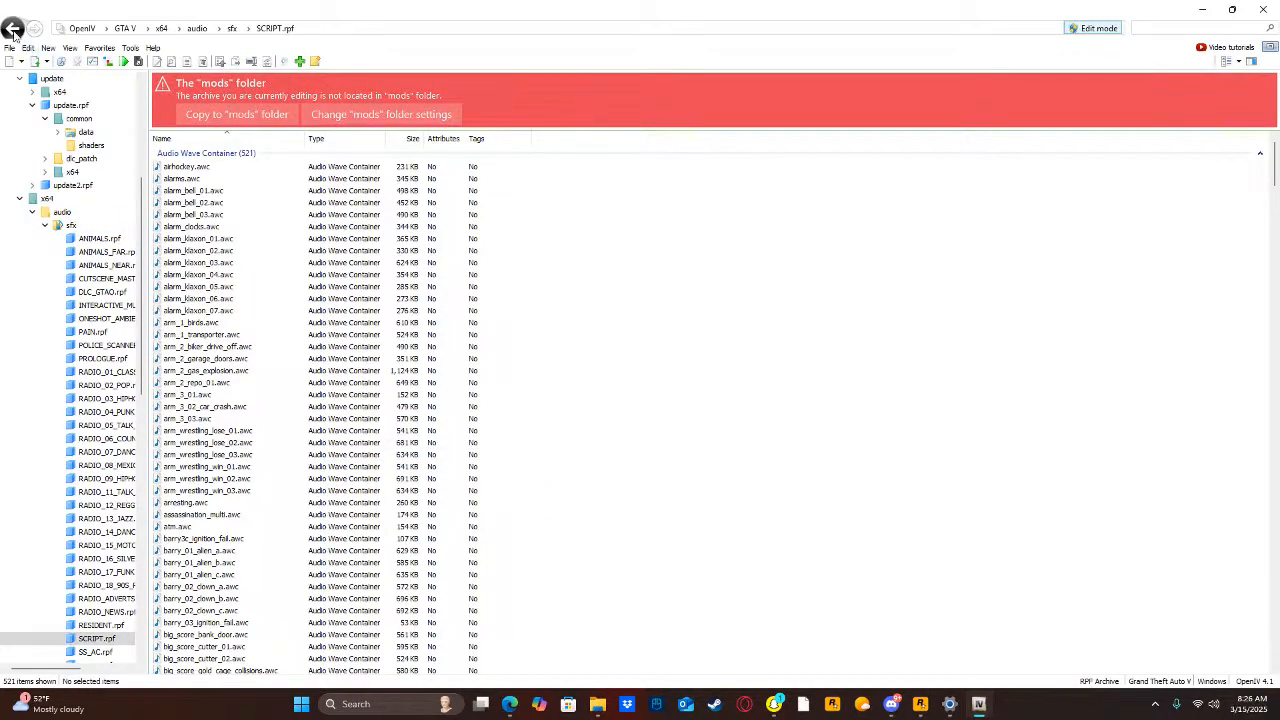
{"action": "left_click", "coordinate": [13, 30]}
{"action": "double_click", "coordinate": [215, 460]}
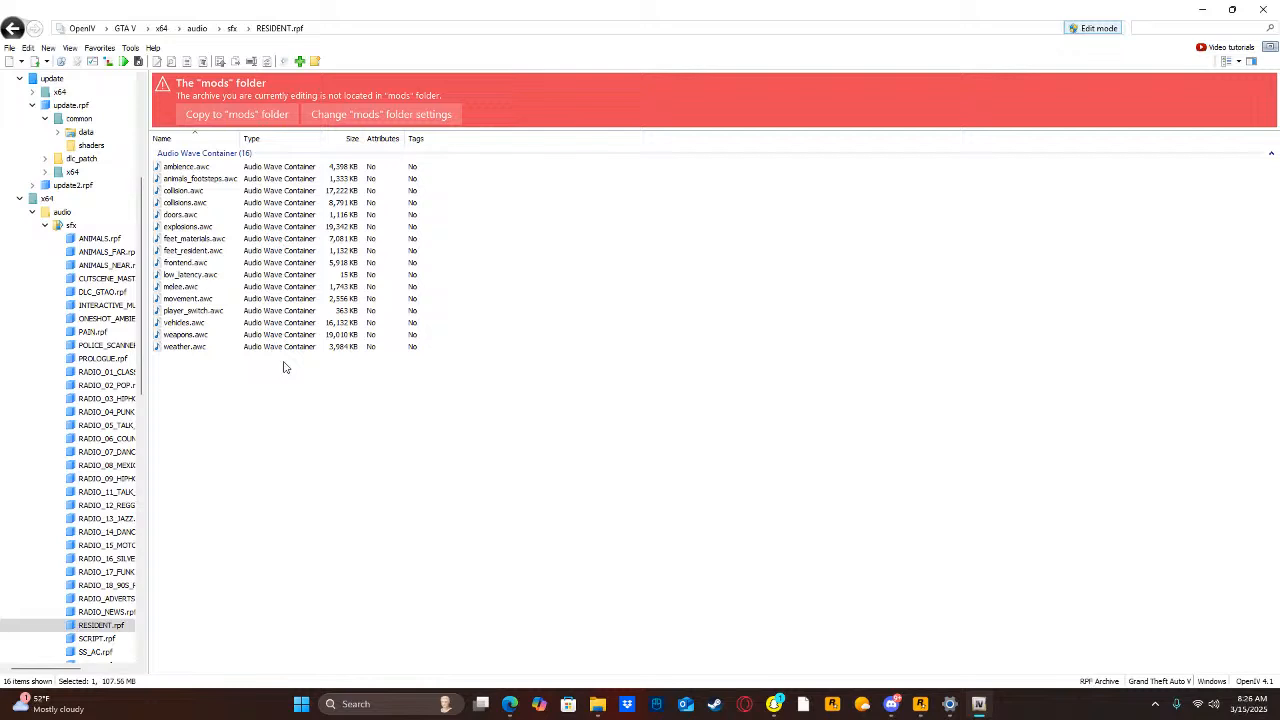
{"action": "left_click", "coordinate": [237, 114]}
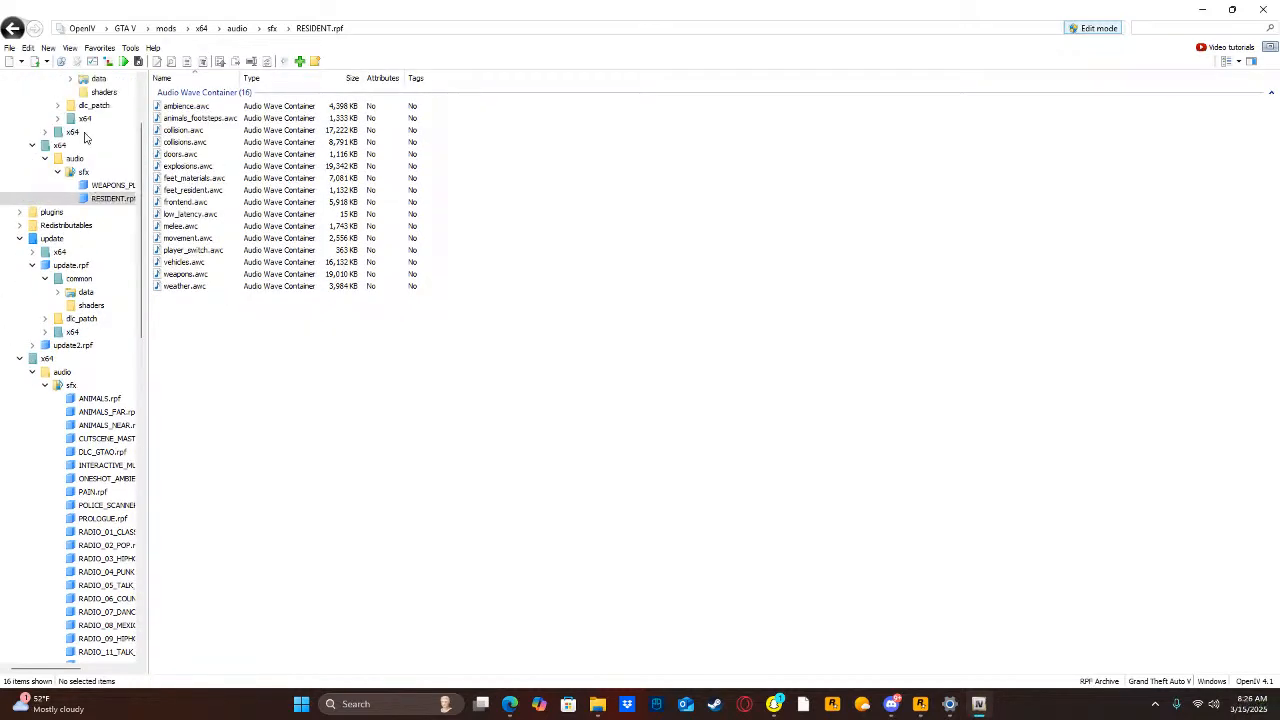
Check the copied sound packages in mods\x64\audio\sfx and restore OpenIV to a smaller window.
{"action": "scroll", "coordinate": [60, 145], "scroll_direction": "up", "scroll_amount": 3}
{"action": "left_click", "coordinate": [44, 131]}
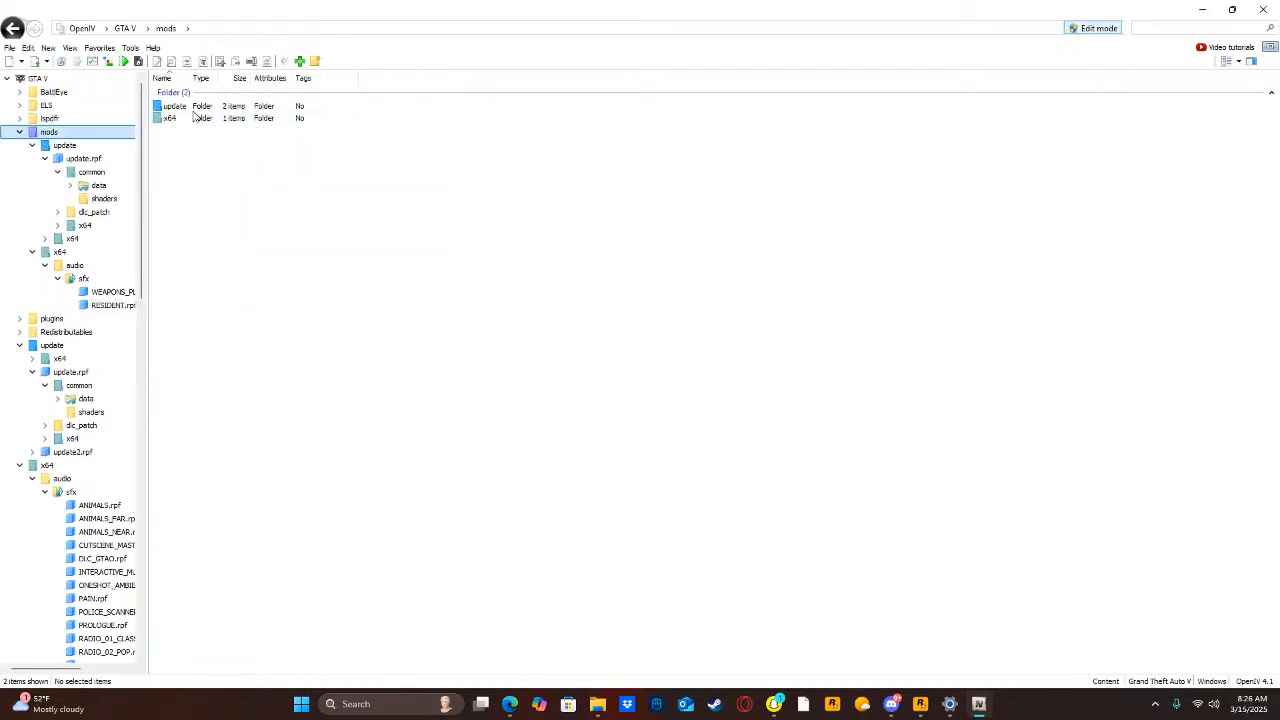
{"action": "double_click", "coordinate": [175, 119]}
{"action": "double_click", "coordinate": [178, 106]}
{"action": "double_click", "coordinate": [180, 106]}
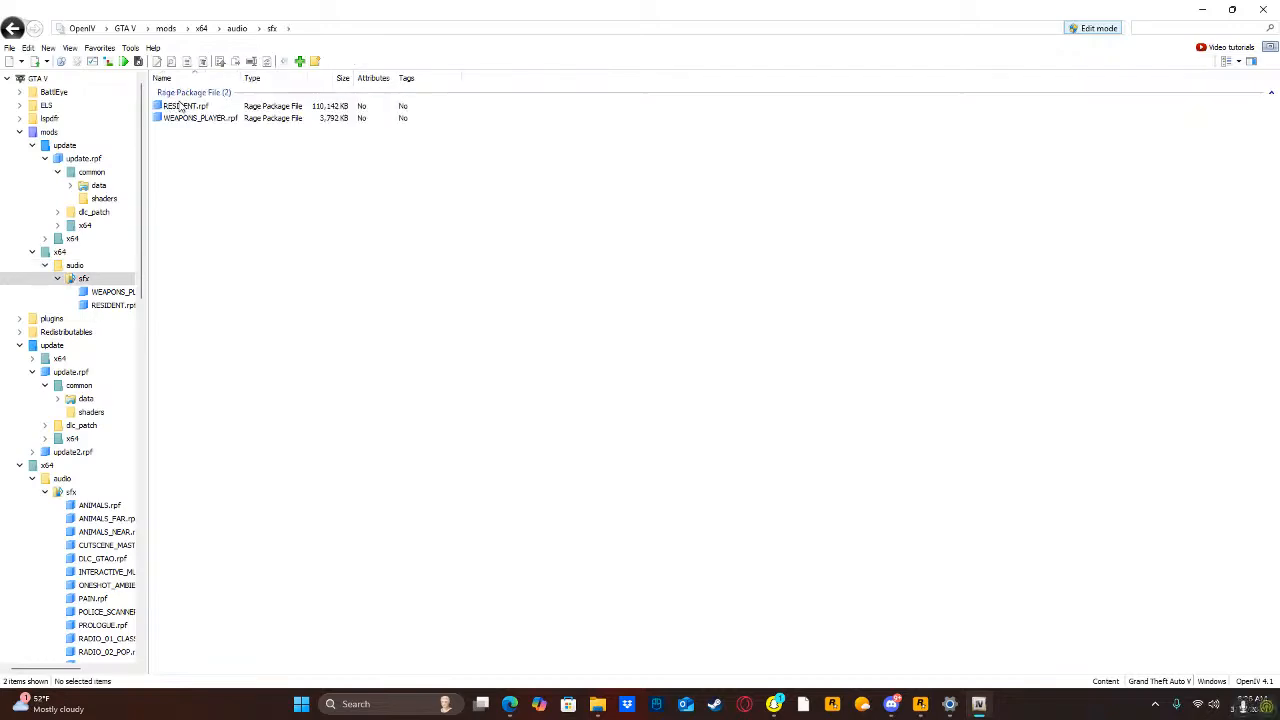
{"action": "left_click_drag", "start_coordinate": [583, 6], "coordinate": [313, 117]}
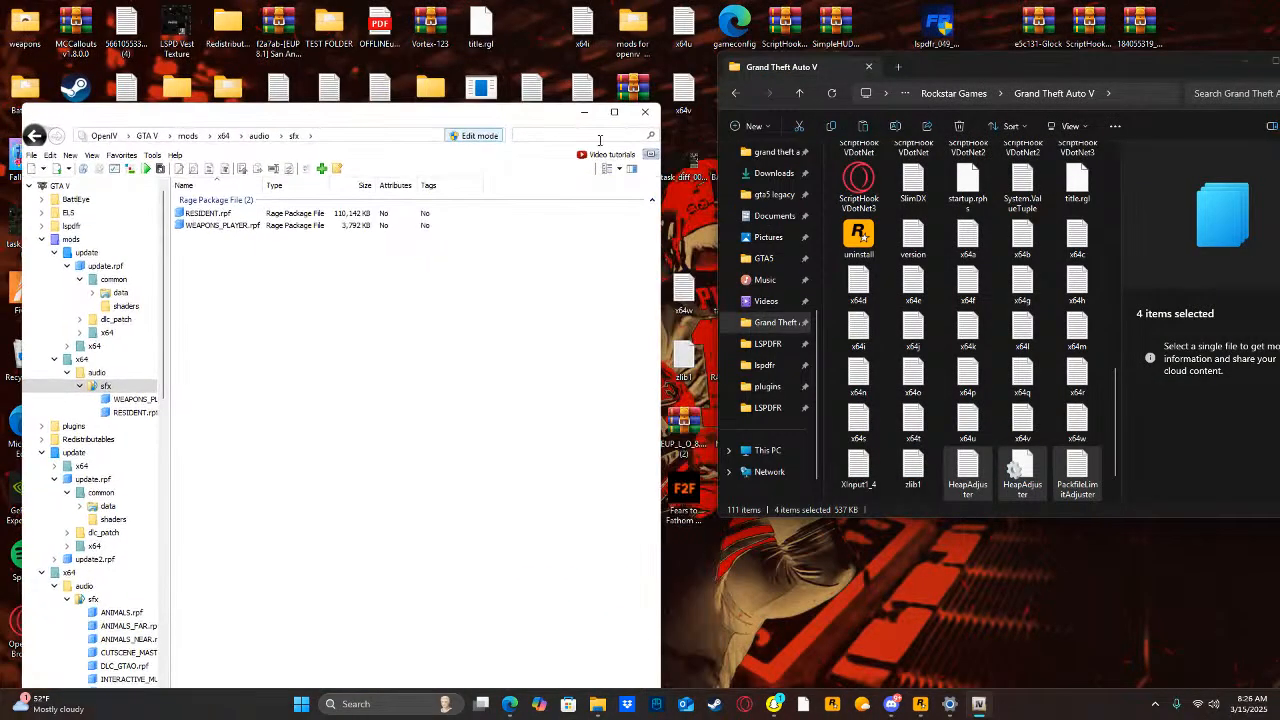
Try to launch RAGEPluginHook from the Grand Theft Auto V folder, minimize OpenIV, and decline visiting the Script Hook V download page.
{"action": "left_click", "coordinate": [829, 302]}
{"action": "left_click", "coordinate": [857, 288]}
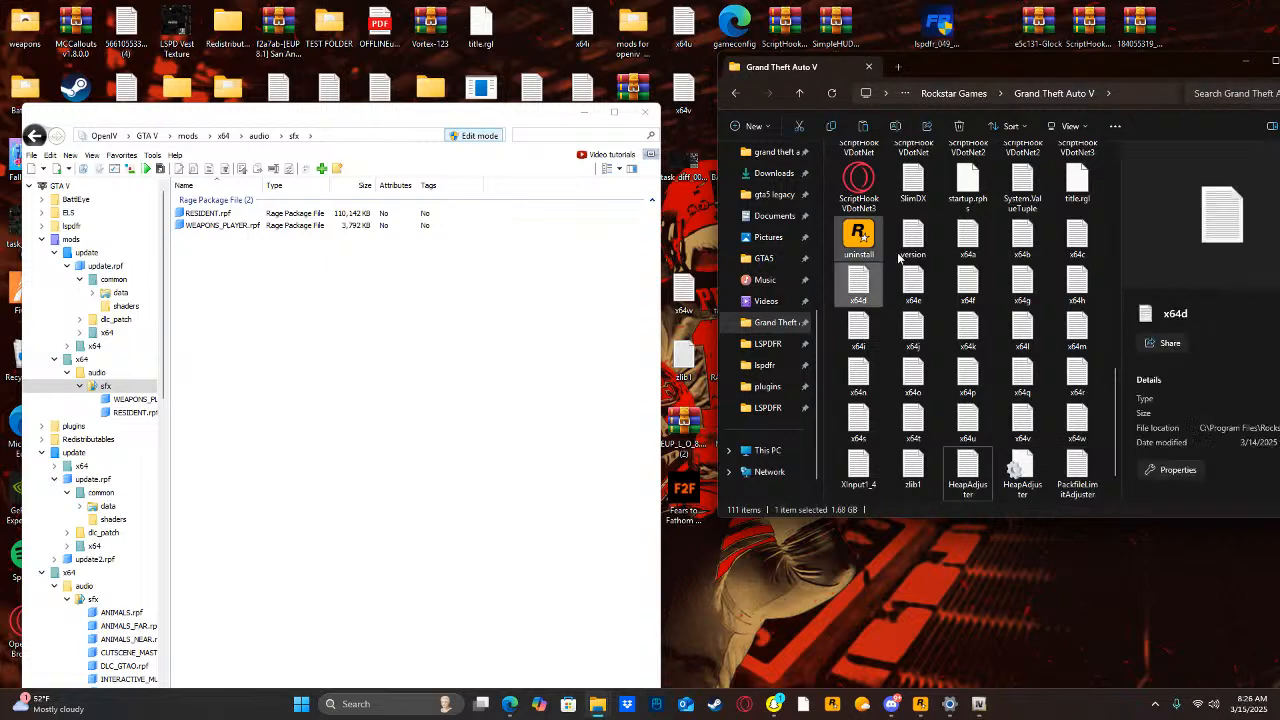
{"action": "scroll", "coordinate": [879, 370], "scroll_direction": "up", "scroll_amount": 5}
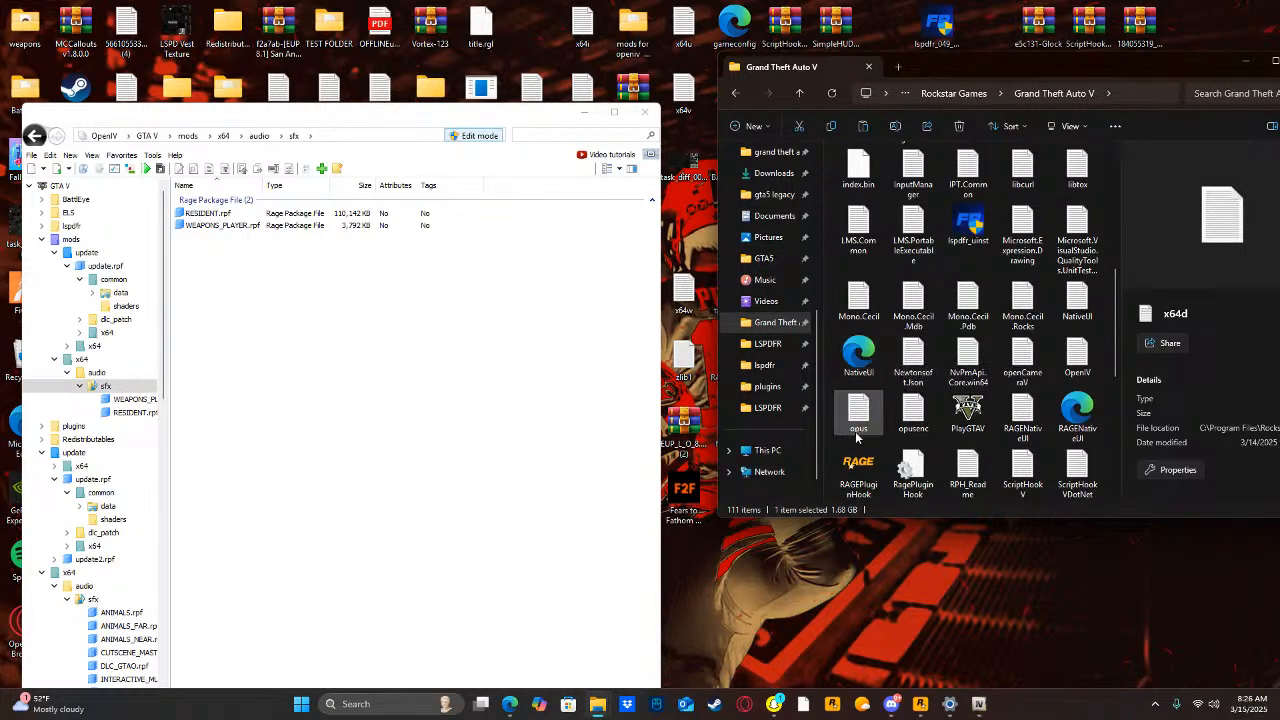
{"action": "double_click", "coordinate": [858, 463]}
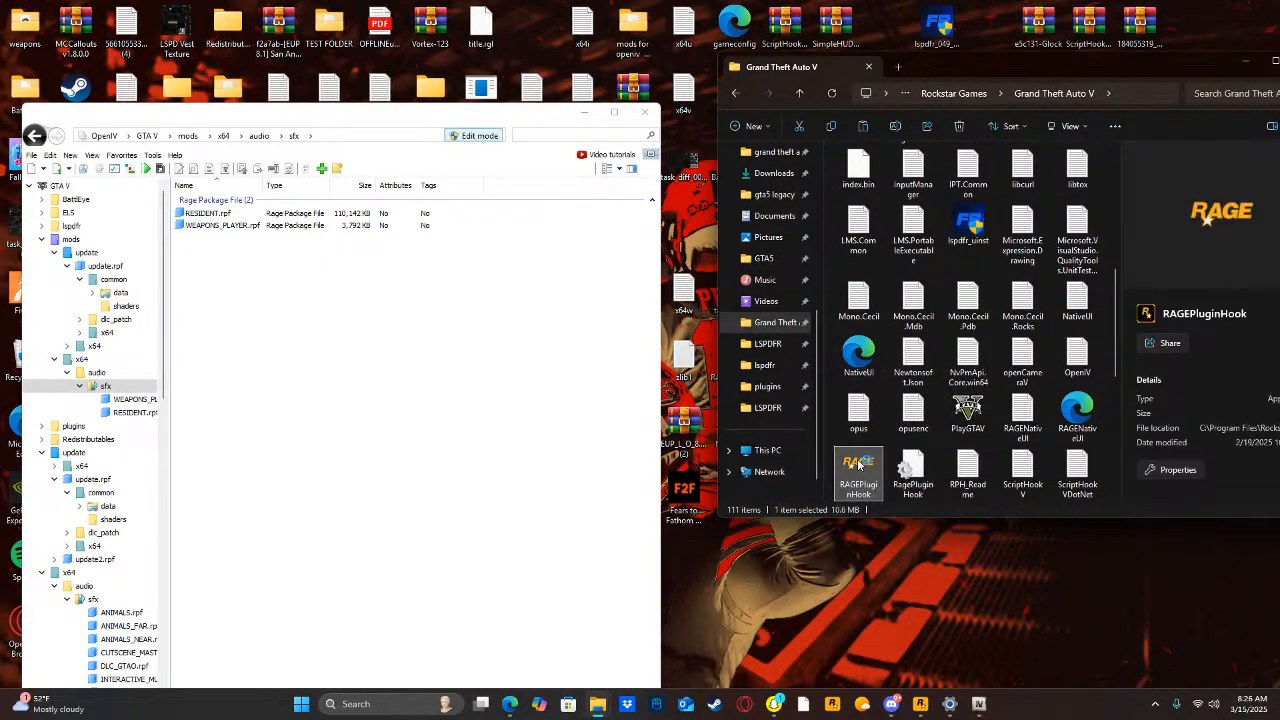
{"action": "left_click", "coordinate": [586, 114]}
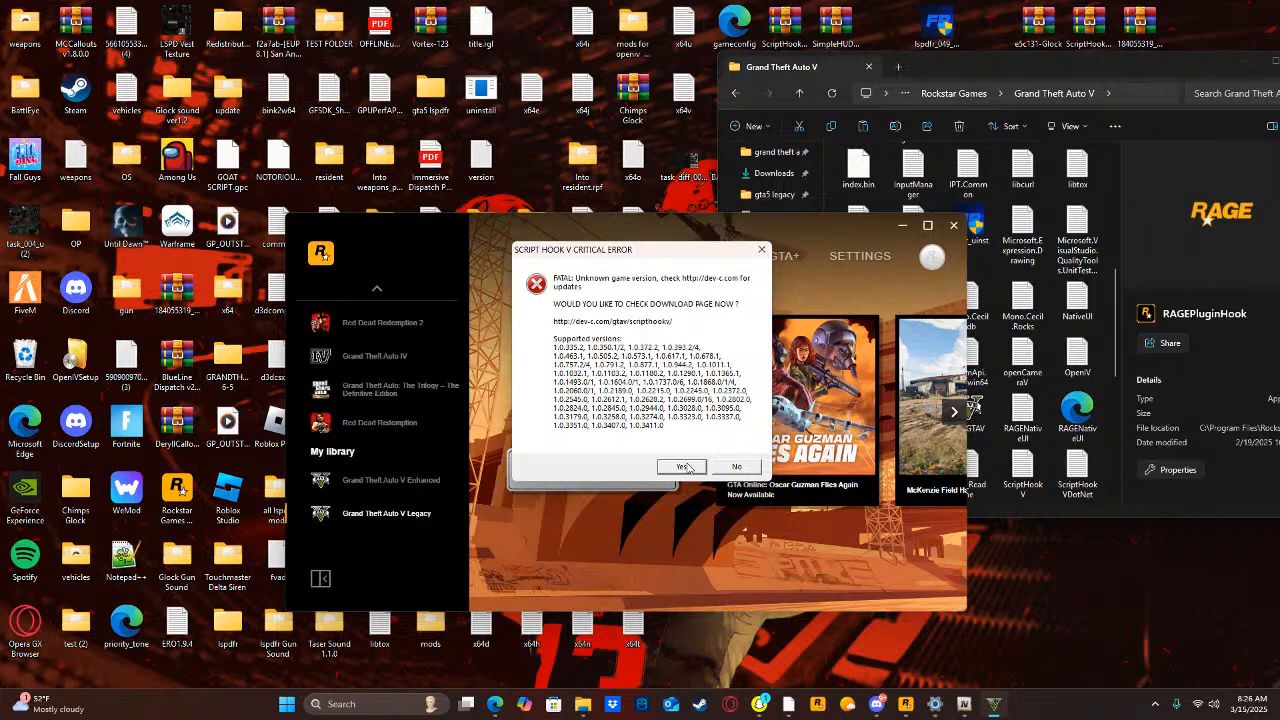
{"action": "left_click", "coordinate": [736, 466]}
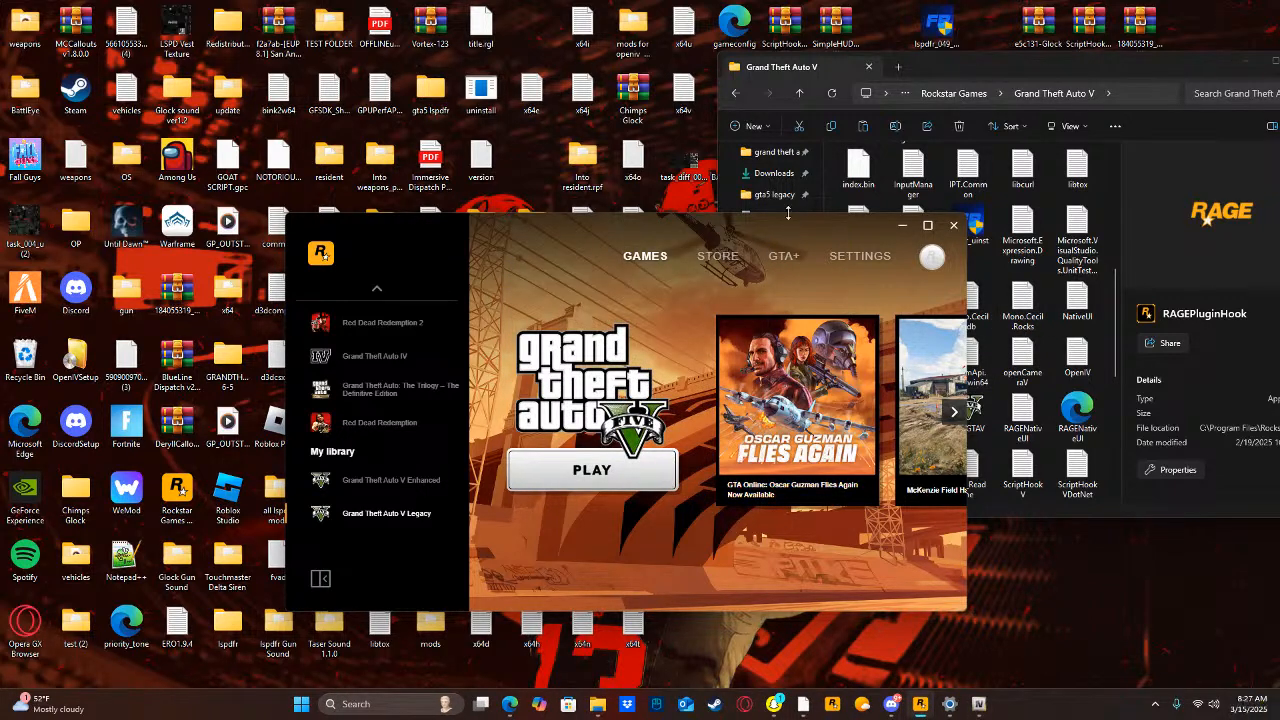
Try launching RAGEPluginHook again, accept checking the Script Hook V download page, and cancel the game launch.
{"action": "left_click_drag", "start_coordinate": [778, 231], "coordinate": [600, 258]}
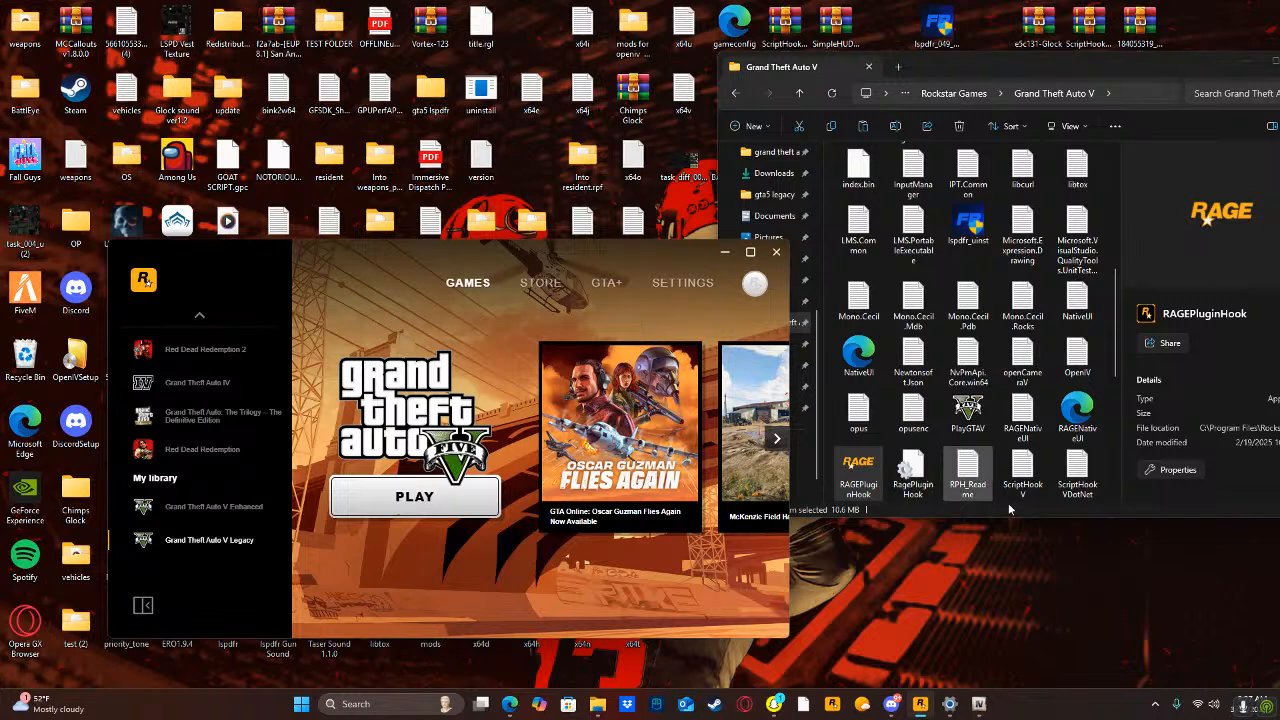
{"action": "left_click", "coordinate": [878, 484]}
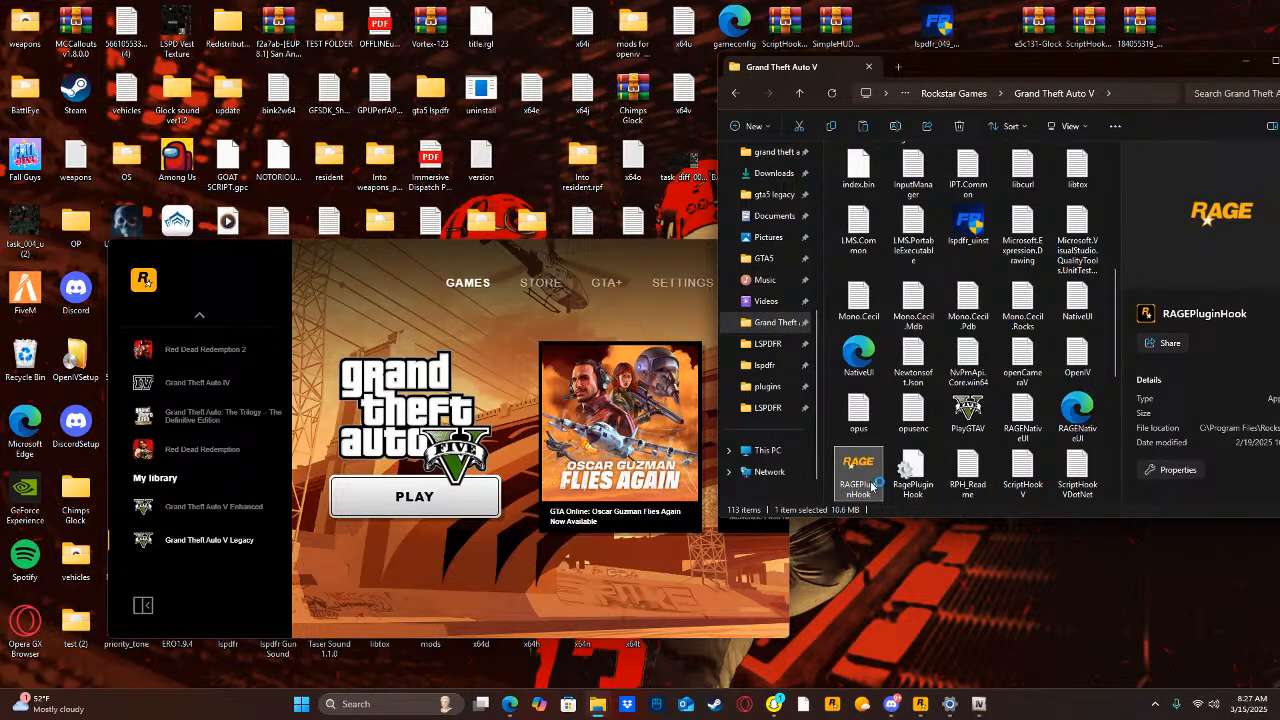
{"action": "double_click", "coordinate": [871, 486]}
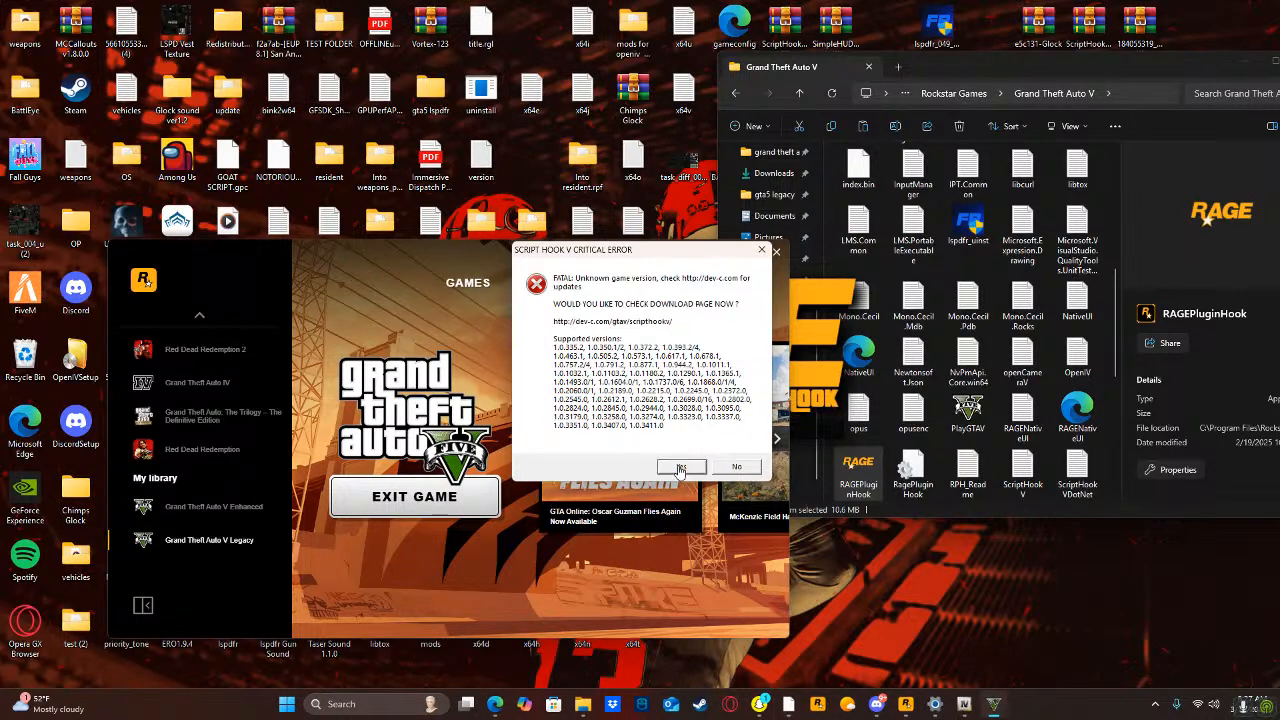
{"action": "left_click", "coordinate": [683, 467]}
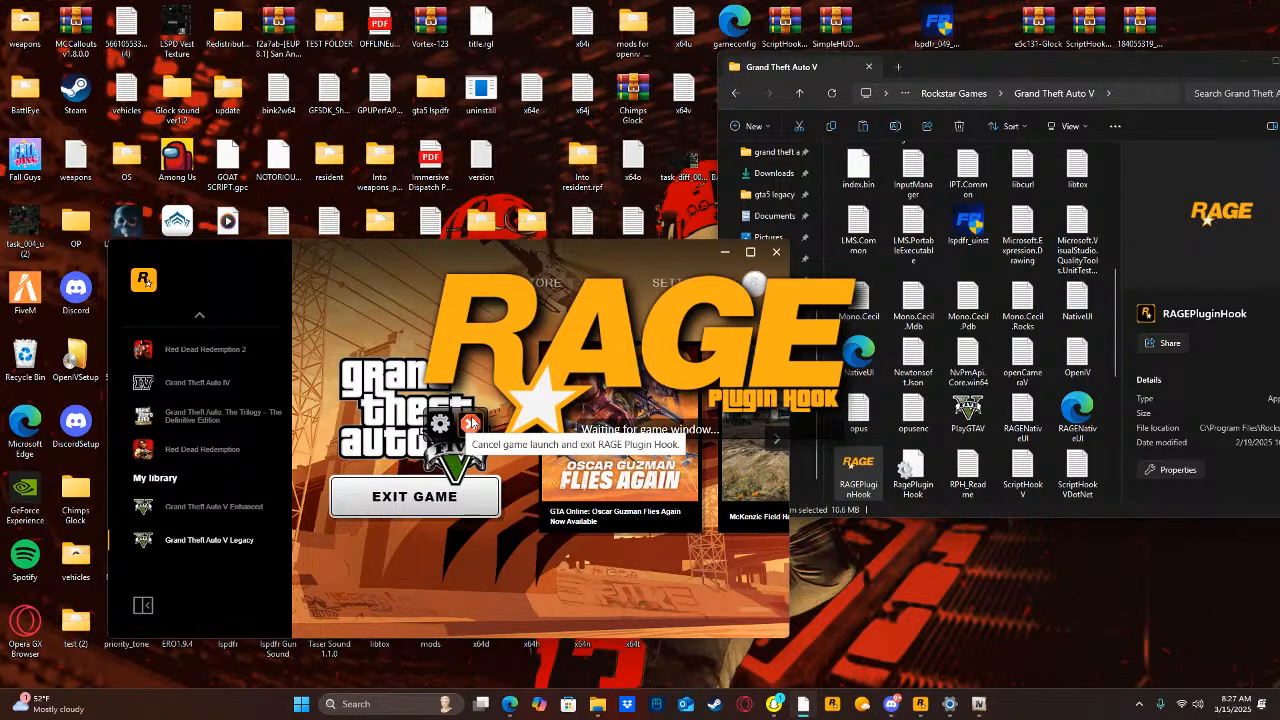
{"action": "left_click", "coordinate": [470, 423]}
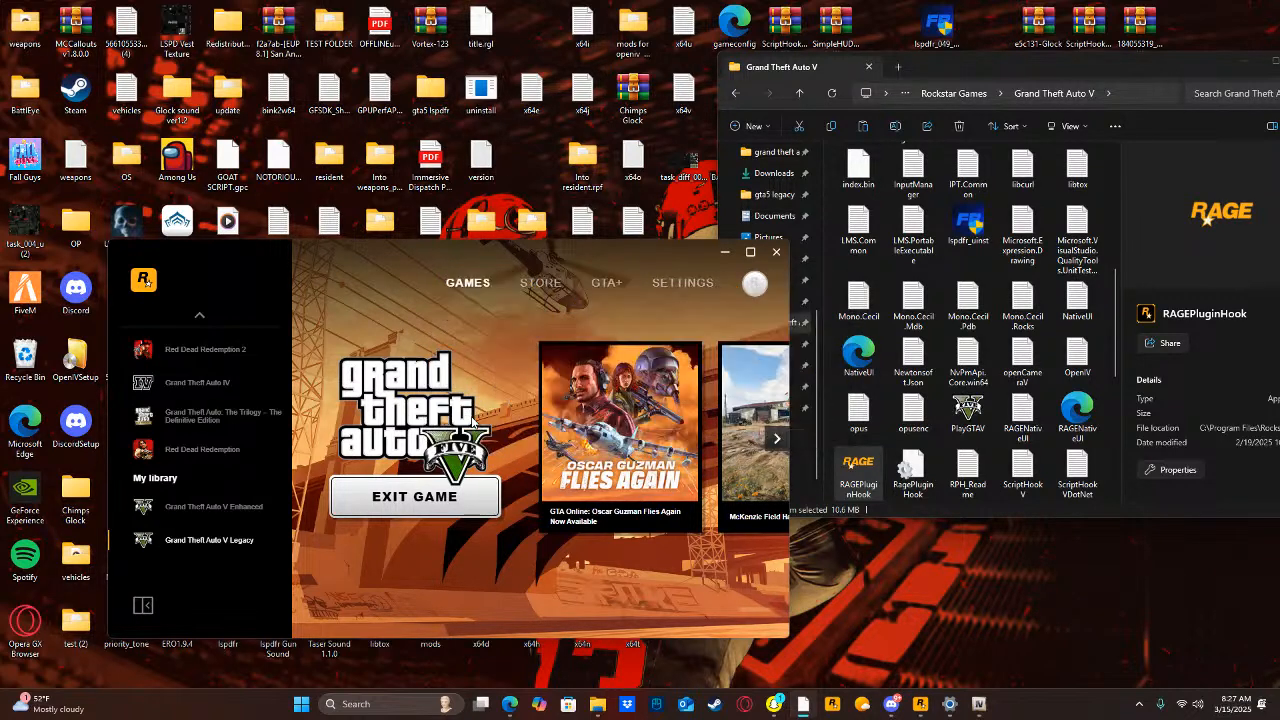
Try once more to launch RAGEPluginHook and accept checking the Script Hook V download page.
{"action": "left_click", "coordinate": [850, 476]}
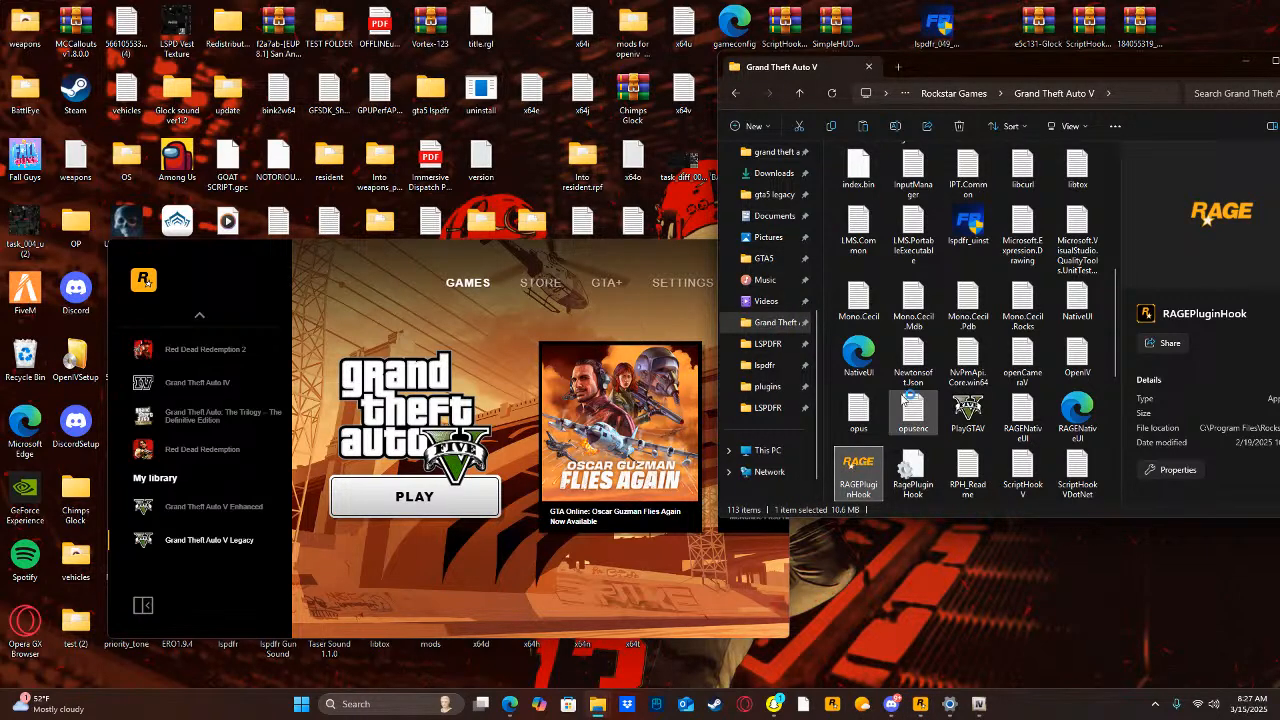
{"action": "double_click", "coordinate": [905, 470]}
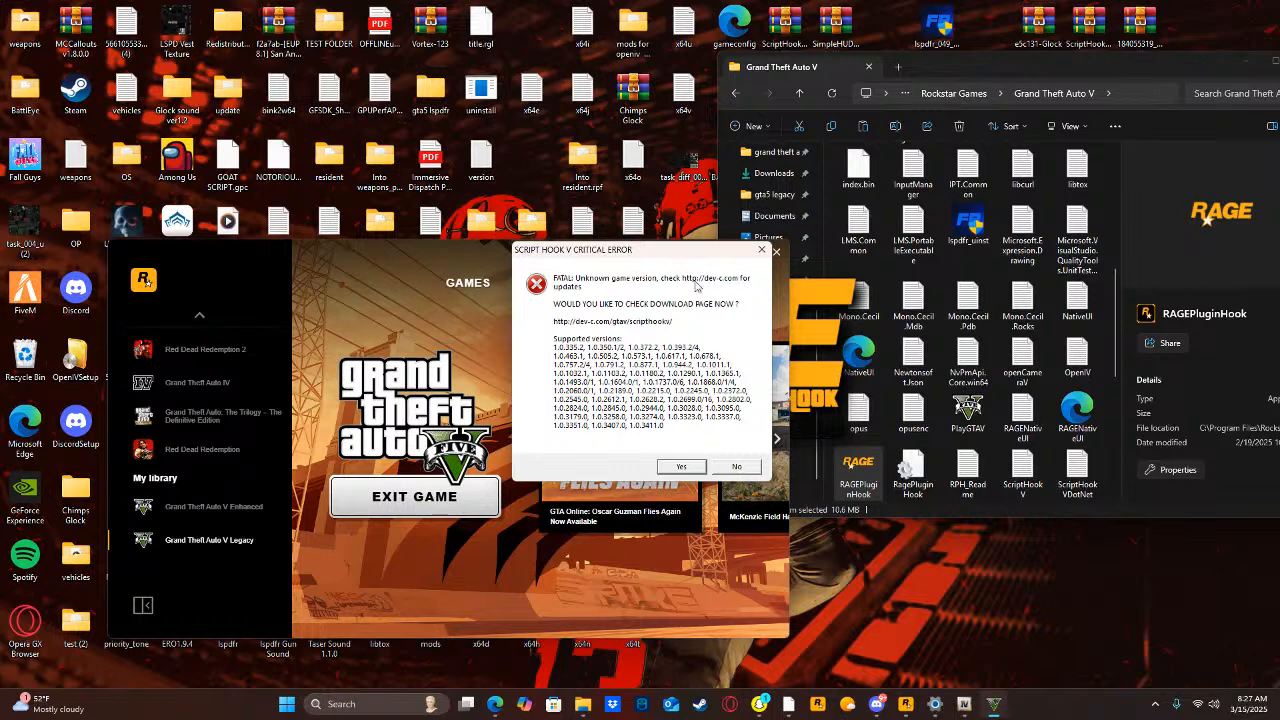
{"action": "left_click", "coordinate": [679, 467]}
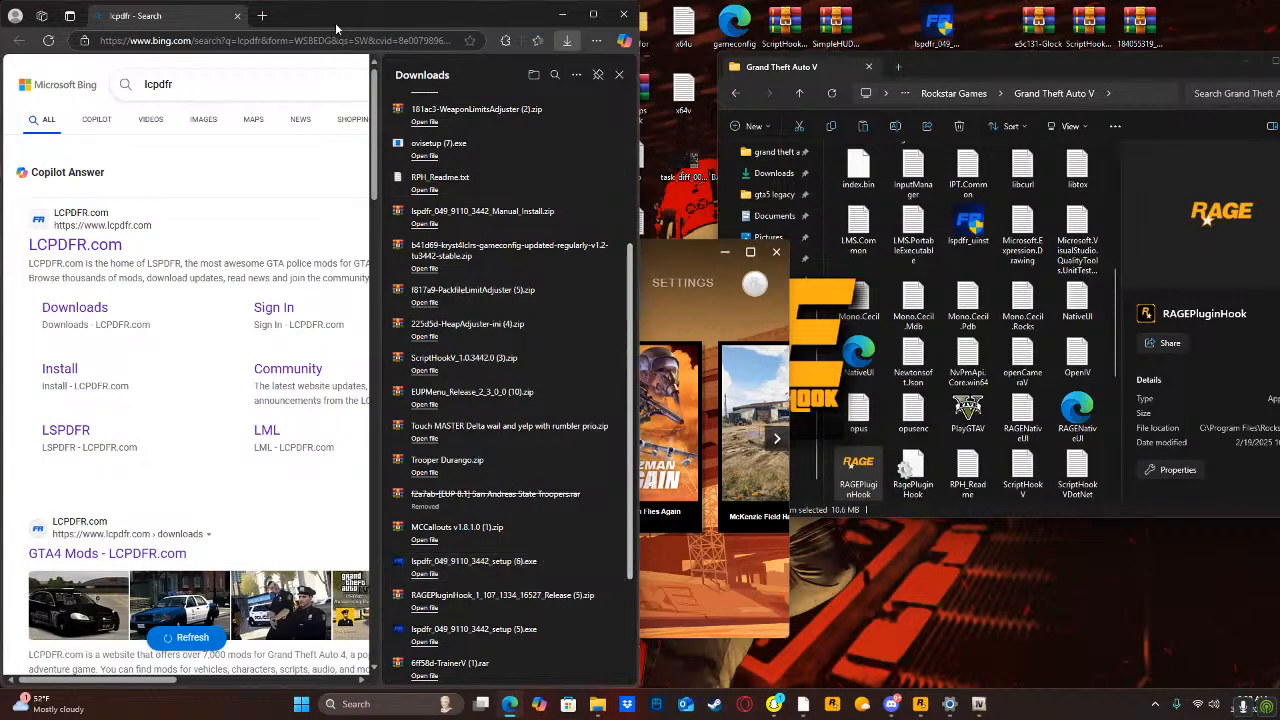
Search the web for script hook v in a new browser tab.
{"action": "left_click", "coordinate": [262, 16]}
{"action": "type", "text": "sc"}
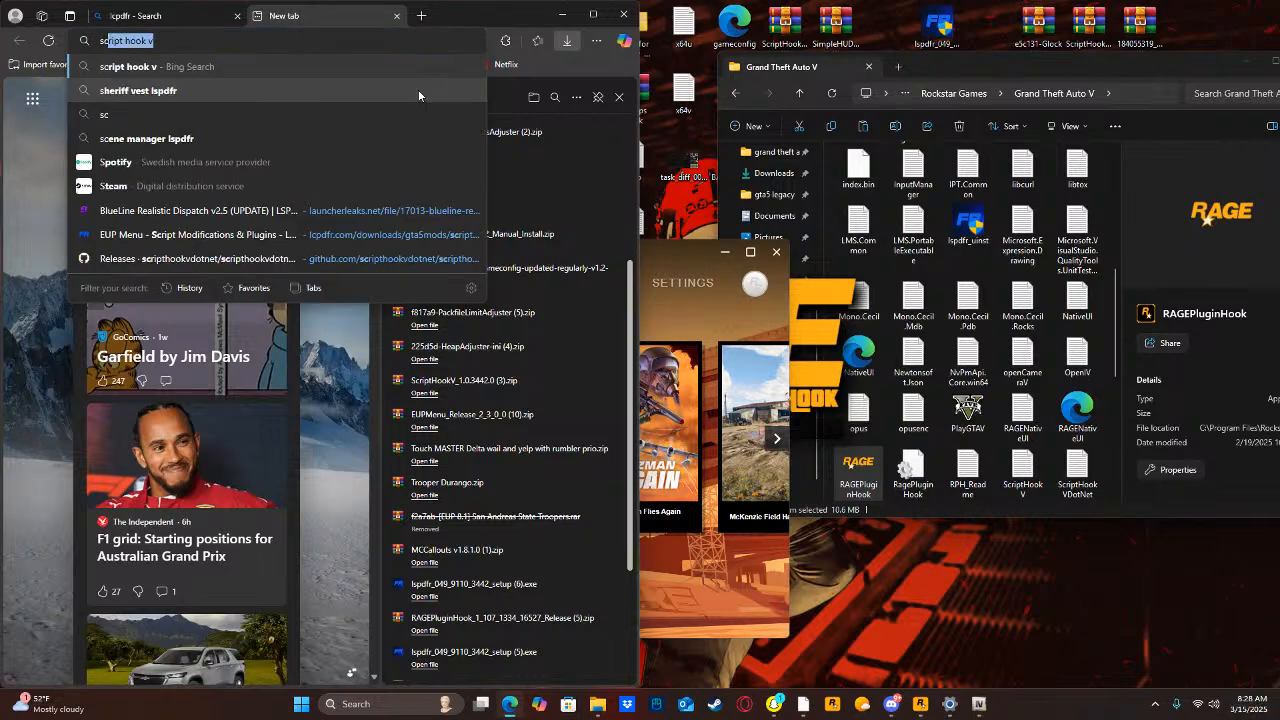
{"action": "type", "text": "ripthh"}
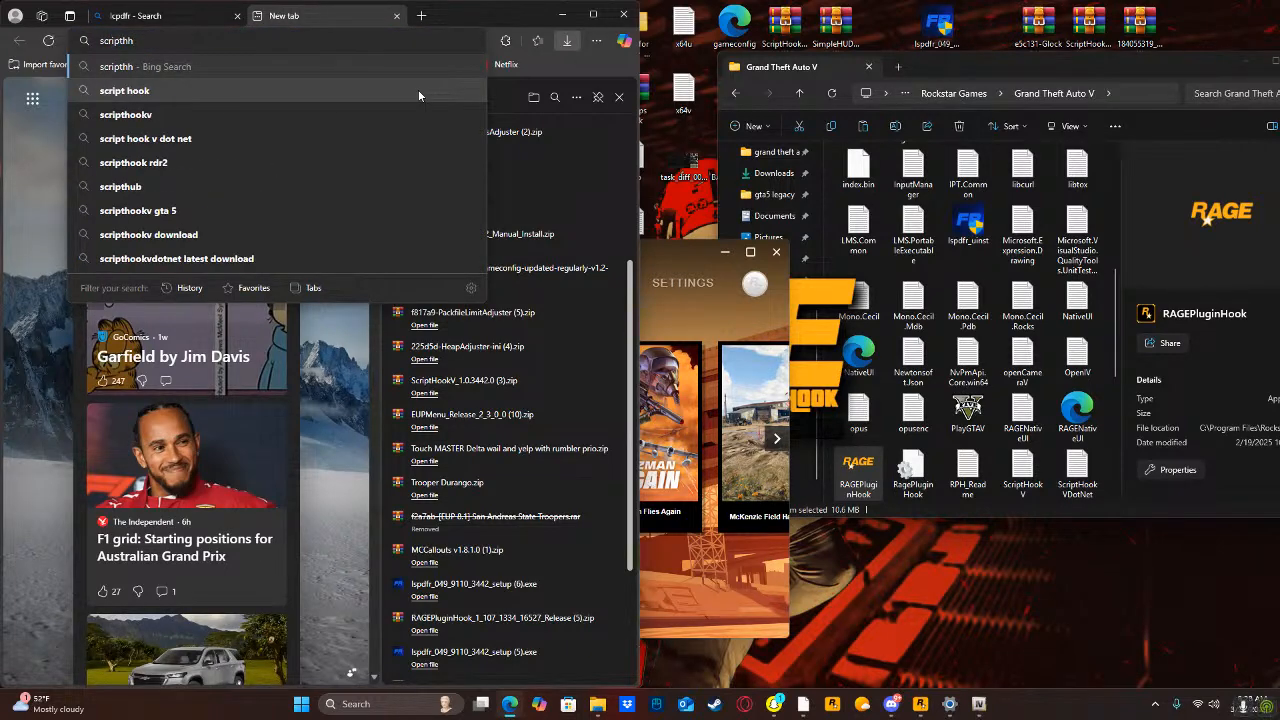
{"action": "key", "text": "BackSpace"}
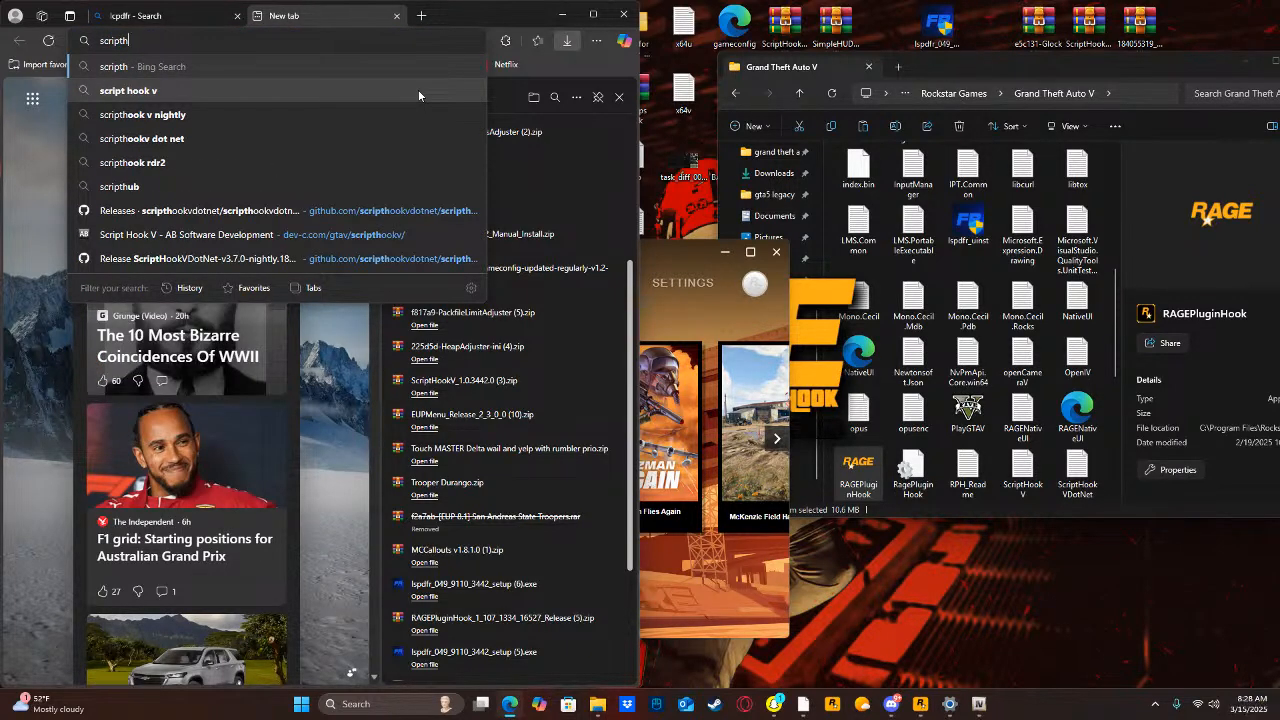
{"action": "left_click", "coordinate": [418, 89]}
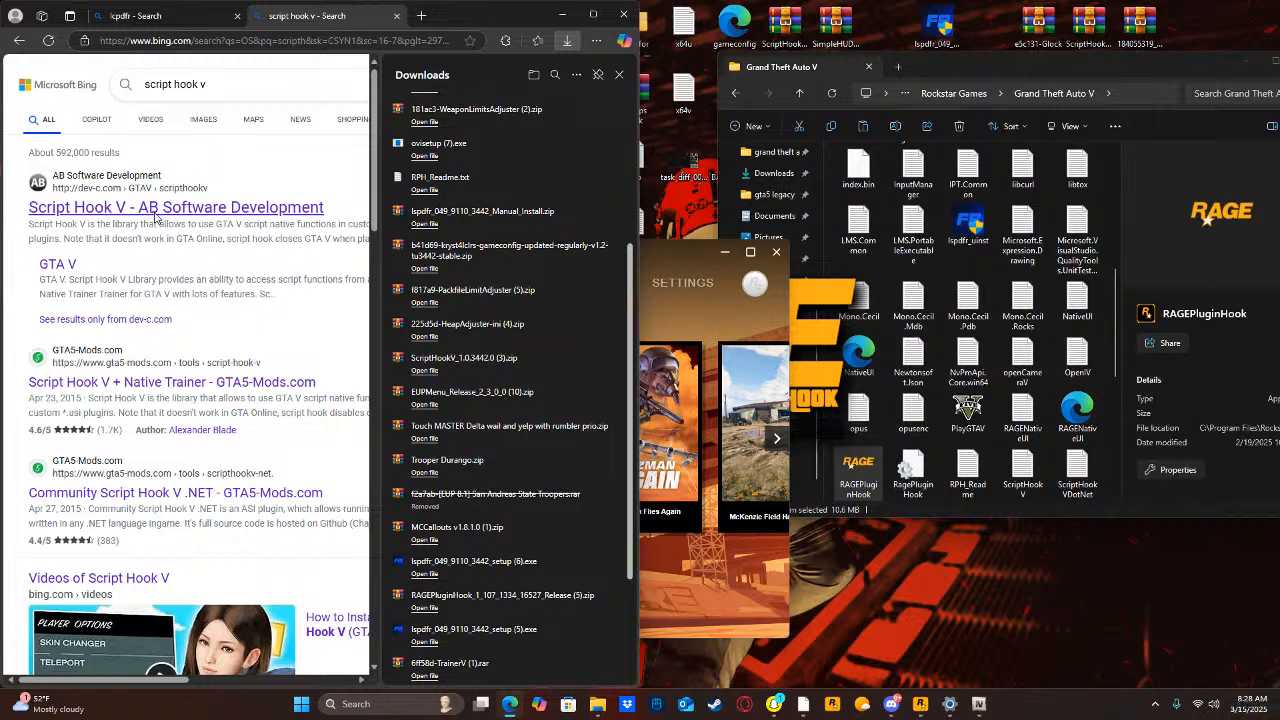
Open the Script Hook V page on the AB Software Development site and download the library archive.
{"action": "left_click", "coordinate": [155, 217]}
{"action": "left_click", "coordinate": [619, 77]}
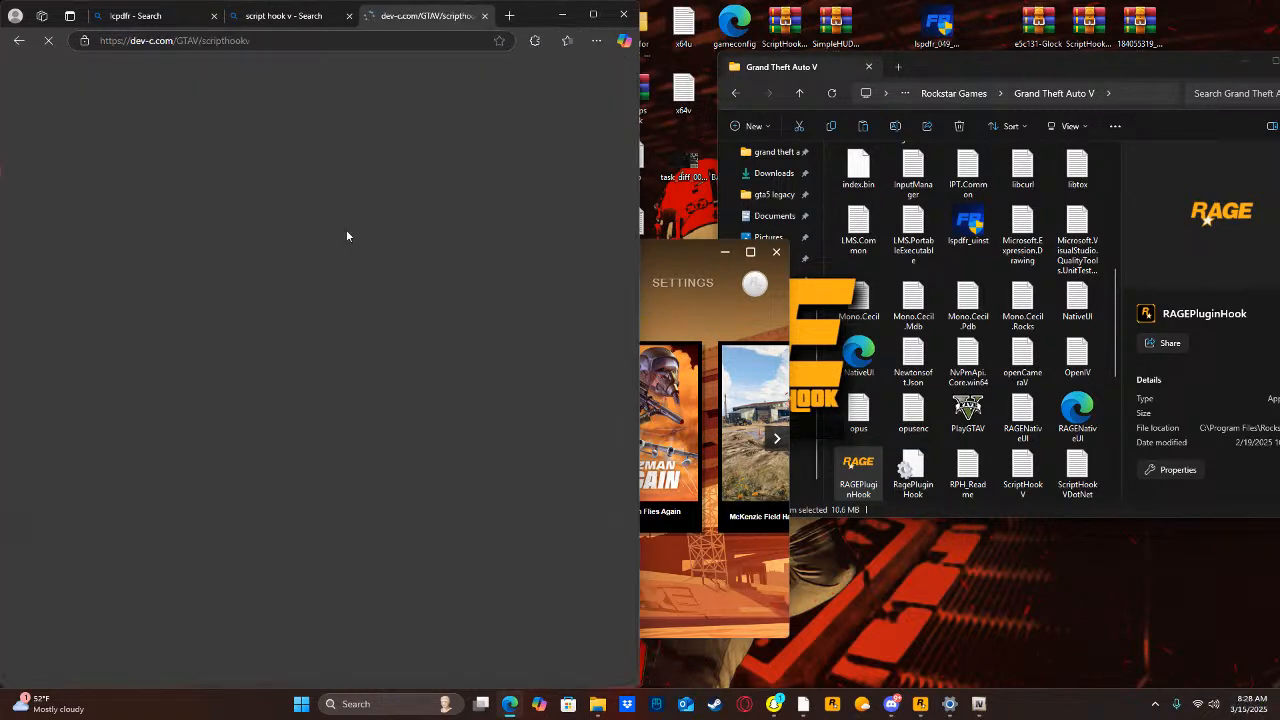
{"action": "left_click", "coordinate": [44, 100]}
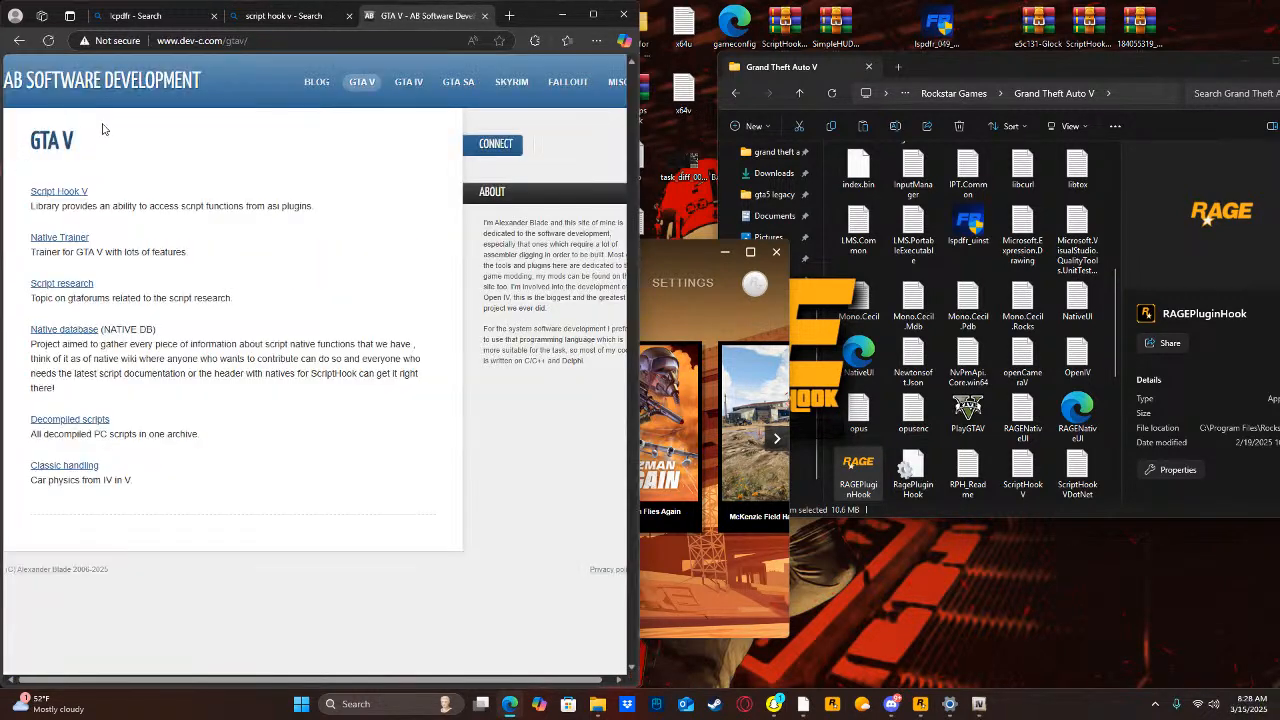
{"action": "left_click", "coordinate": [67, 192]}
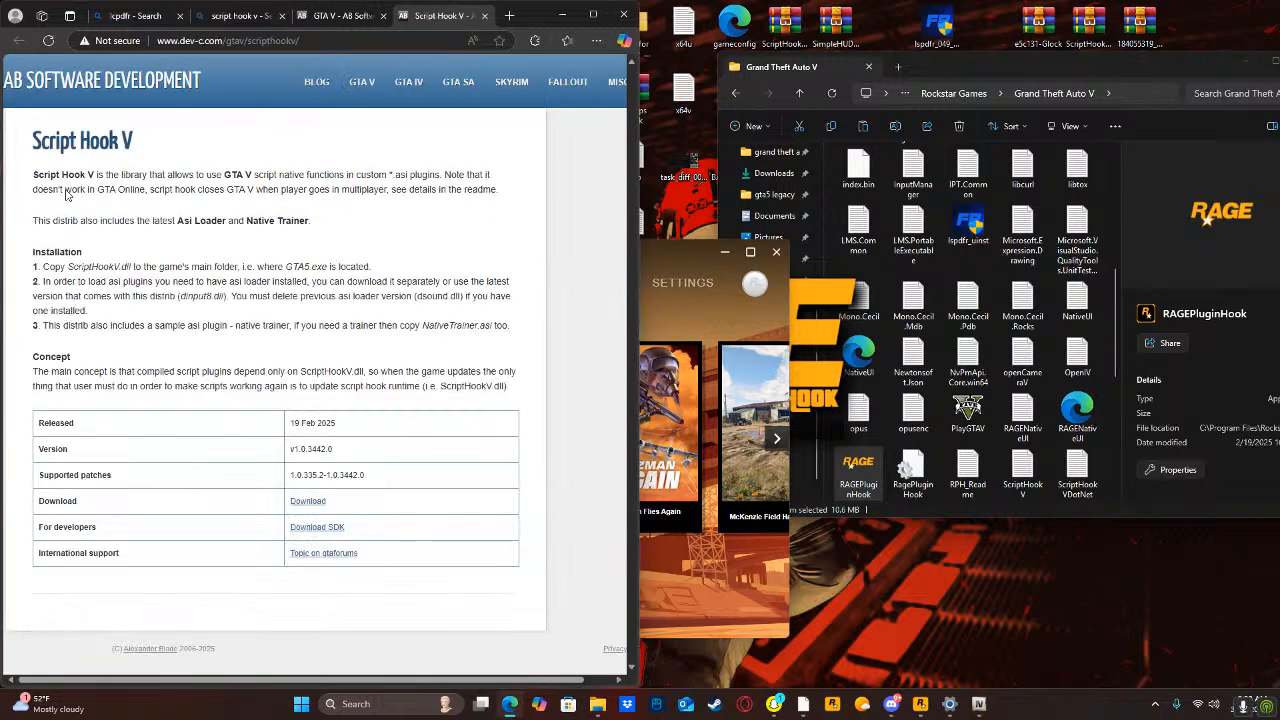
{"action": "left_click", "coordinate": [310, 503]}
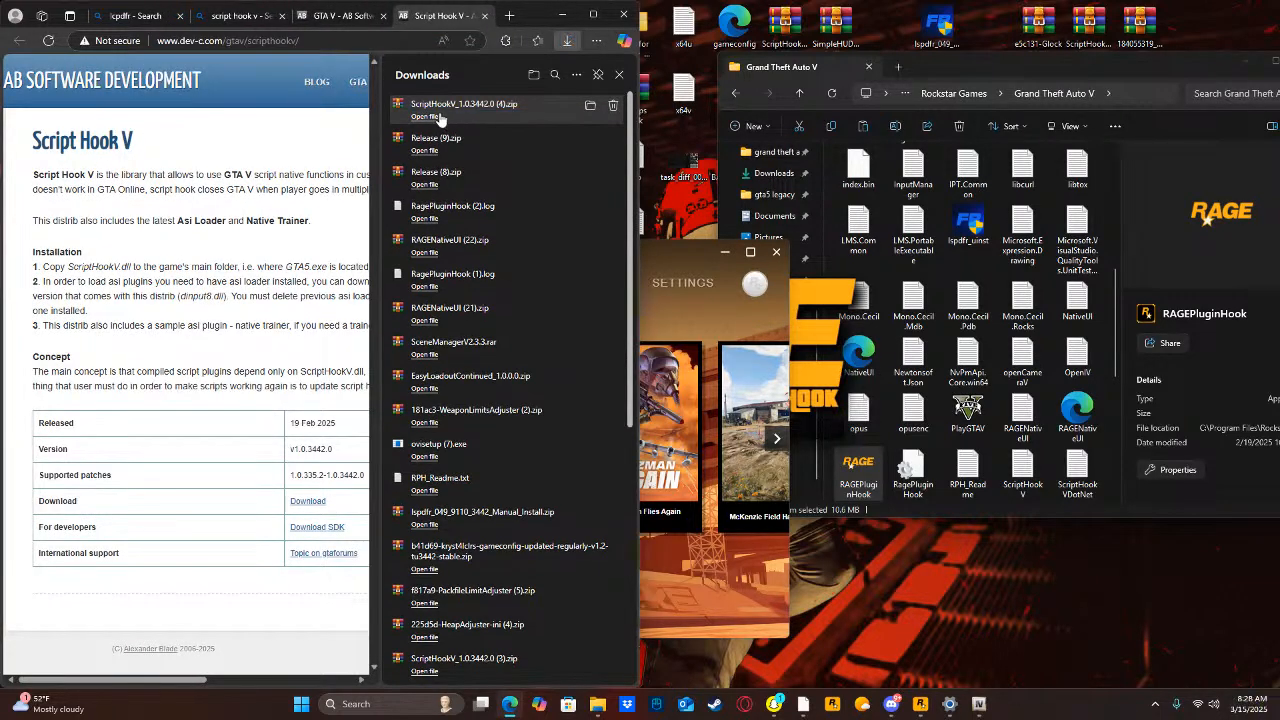
Open the downloaded ScriptHookV_1.0.3442.0 (4).zip and delete dinput8.dll from its bin folder.
{"action": "left_click", "coordinate": [425, 117]}
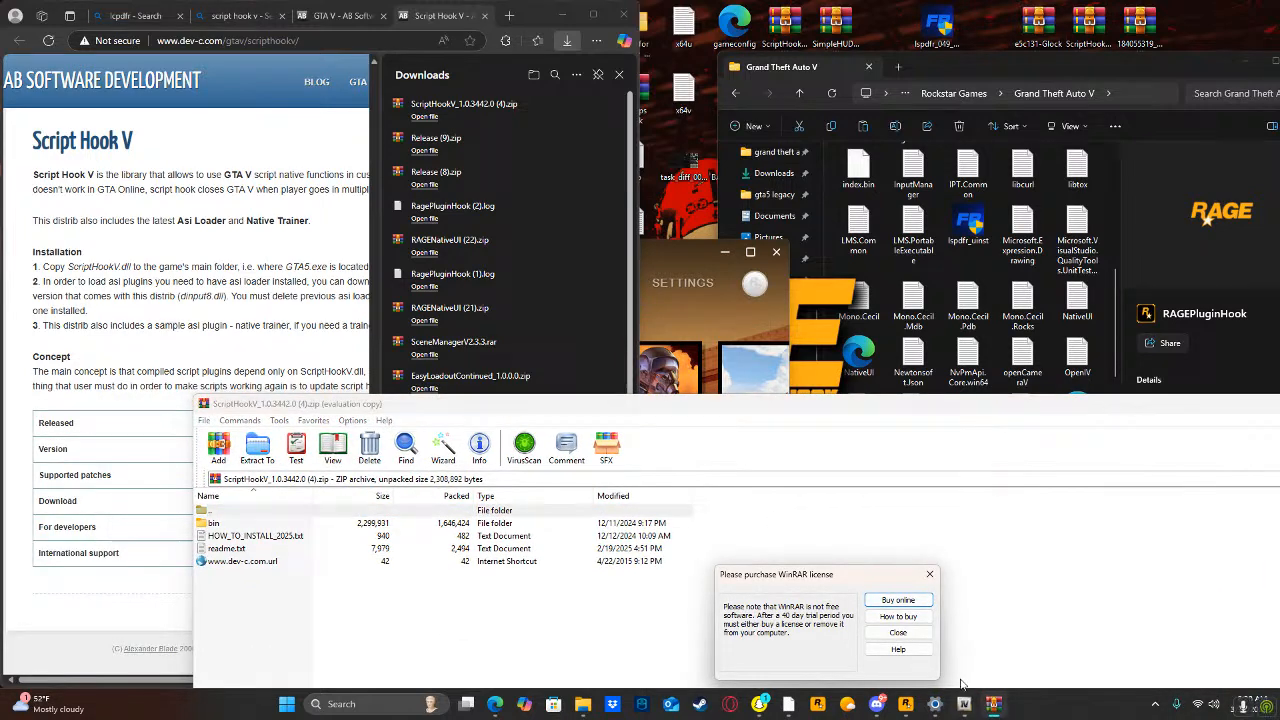
{"action": "left_click", "coordinate": [898, 632]}
{"action": "double_click", "coordinate": [214, 523]}
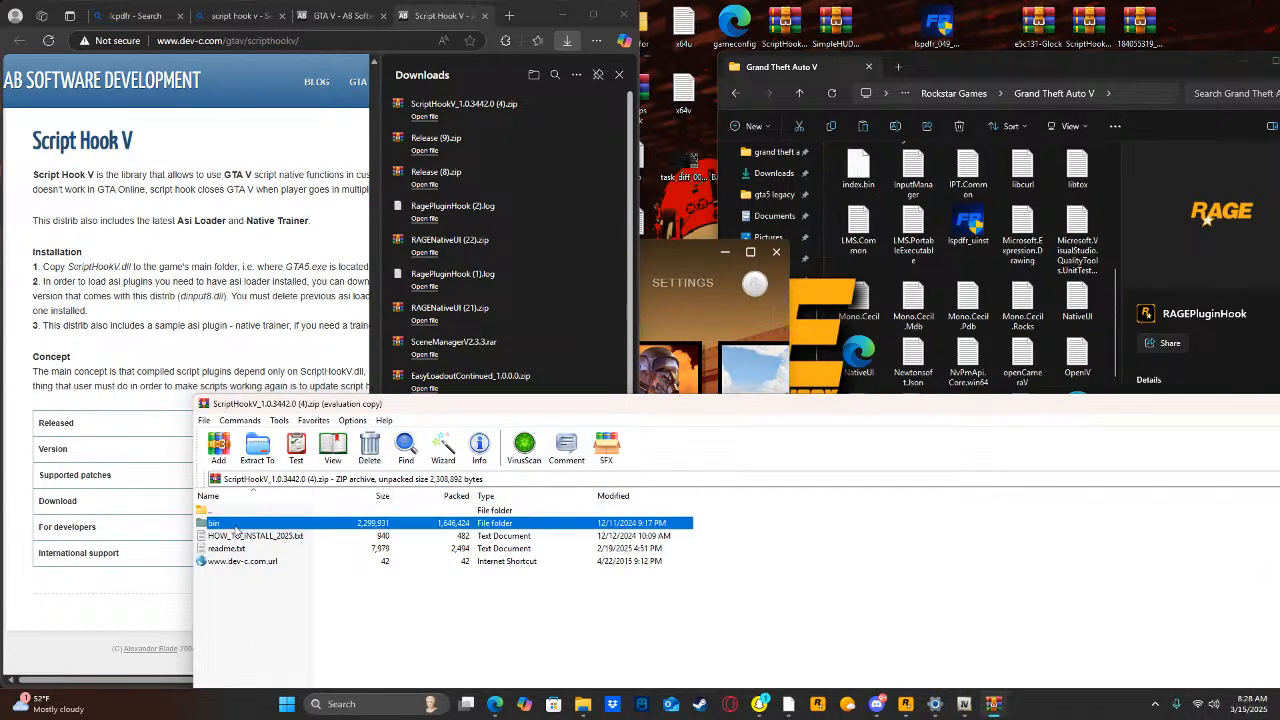
{"action": "right_click", "coordinate": [617, 538]}
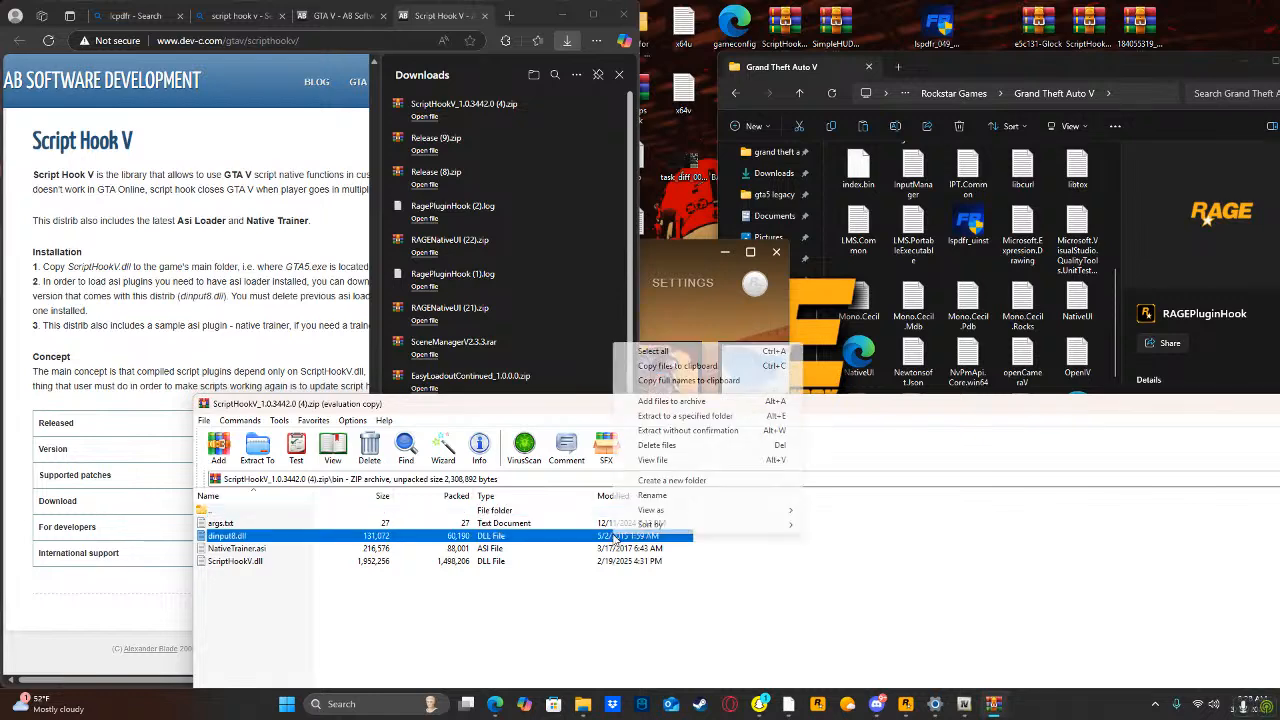
{"action": "right_click", "coordinate": [465, 541]}
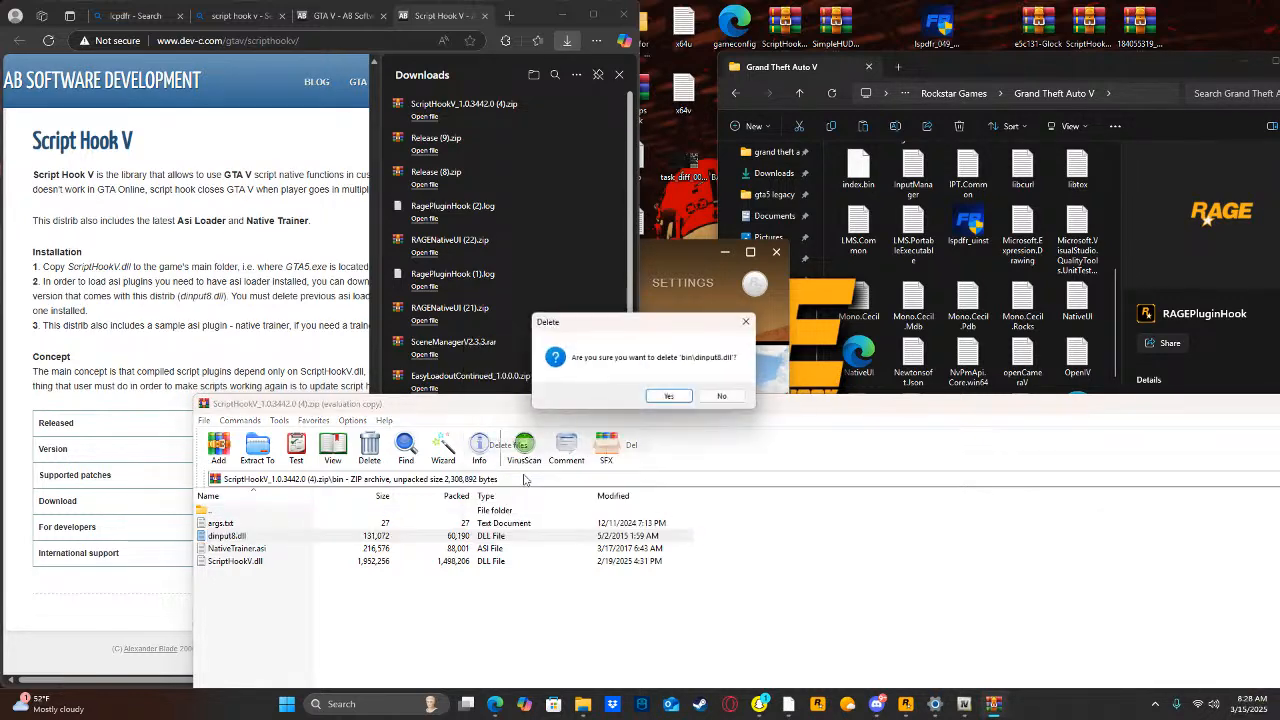
{"action": "left_click", "coordinate": [508, 445]}
{"action": "left_click", "coordinate": [672, 398]}
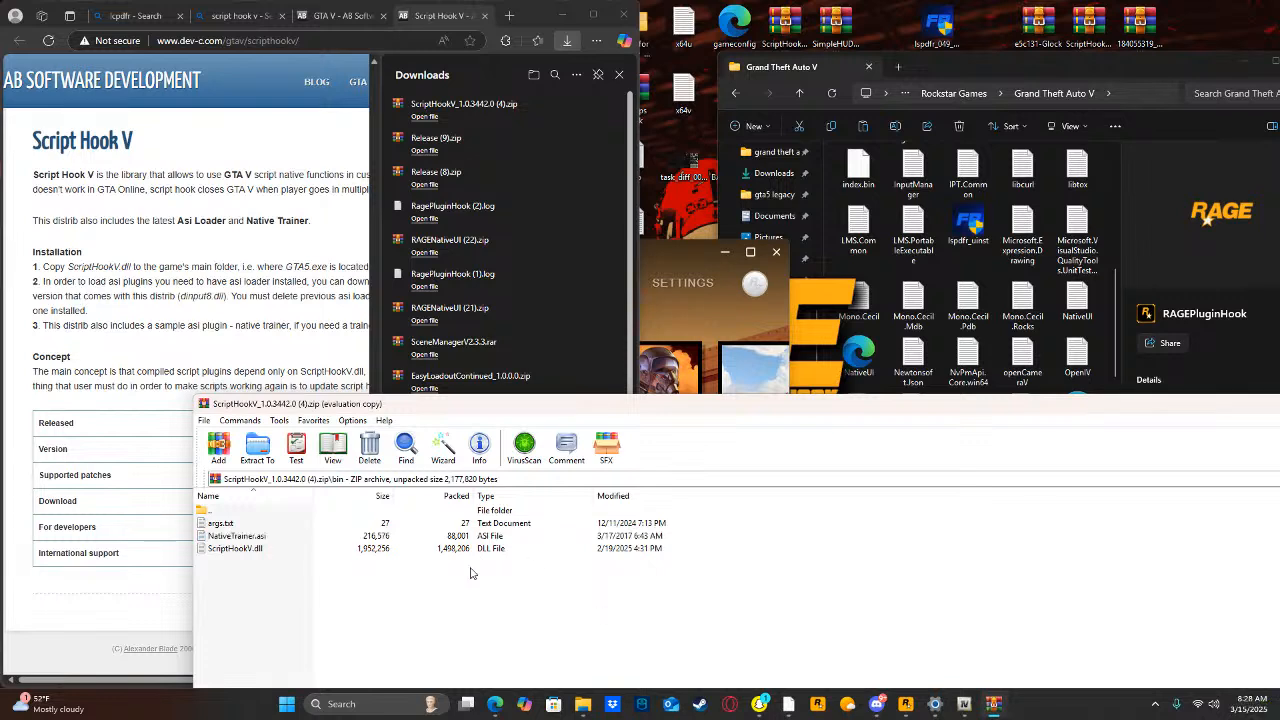
Move all remaining bin files into the Grand Theft Auto V folder, replacing the existing ones and granting administrator permission.
{"action": "left_click_drag", "start_coordinate": [474, 572], "coordinate": [444, 563]}
{"action": "key", "text": "ctrl+a"}
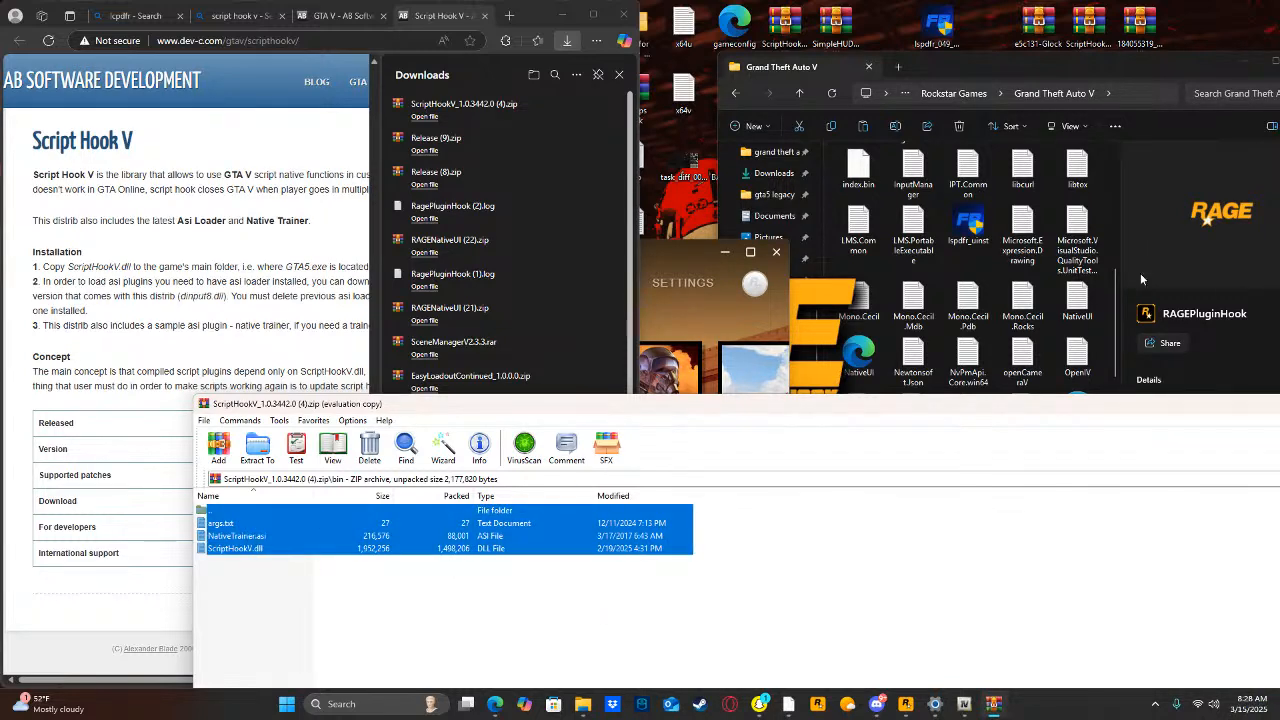
{"action": "left_click_drag", "start_coordinate": [1108, 266], "coordinate": [1105, 258]}
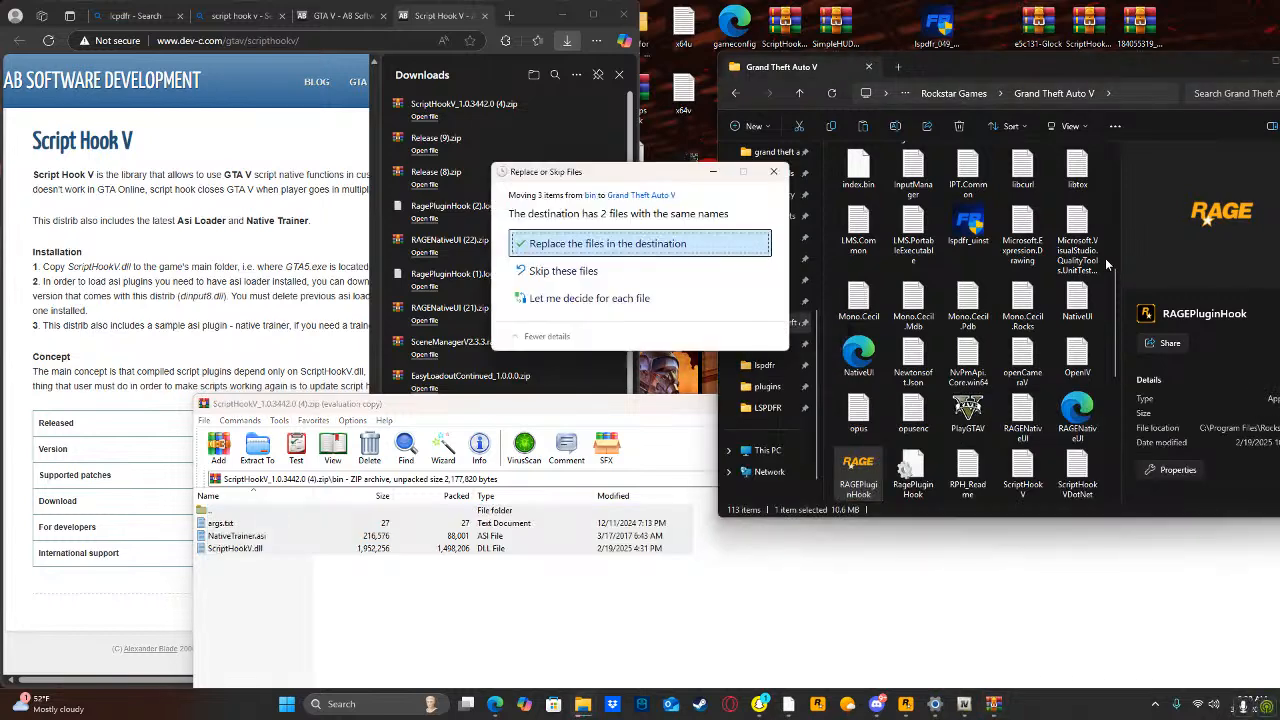
{"action": "left_click", "coordinate": [665, 243]}
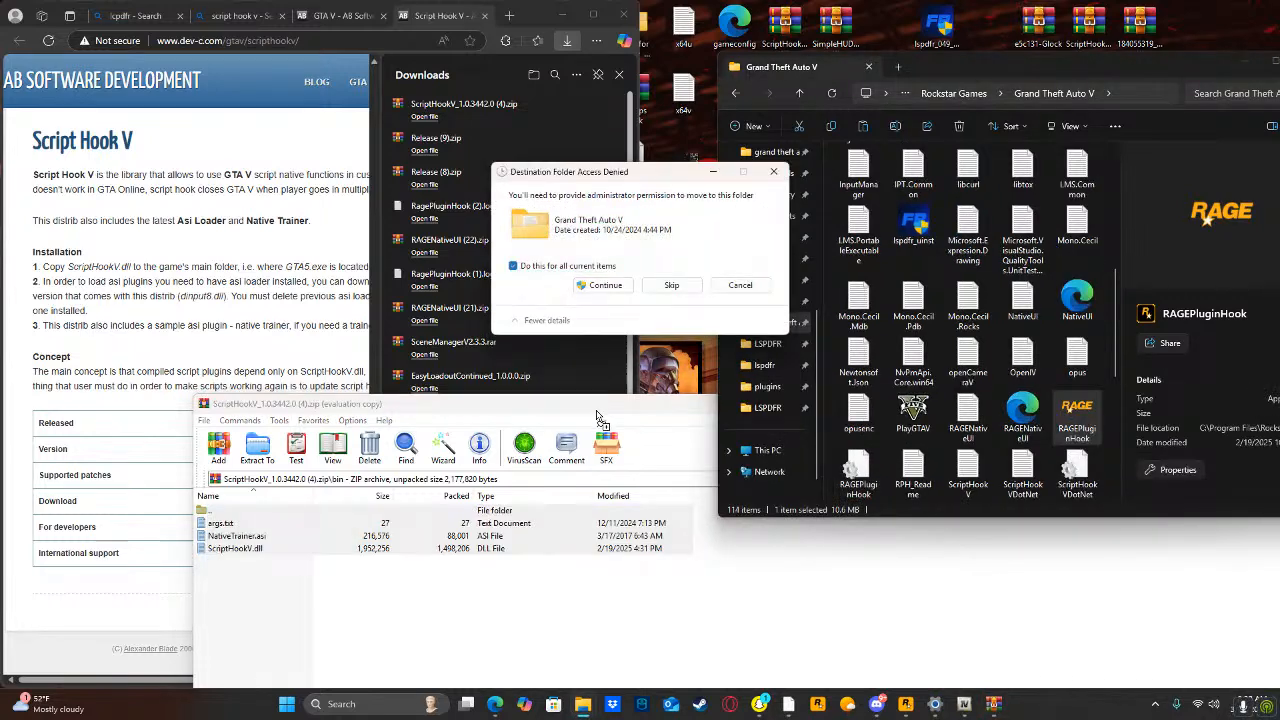
{"action": "left_click", "coordinate": [600, 285]}
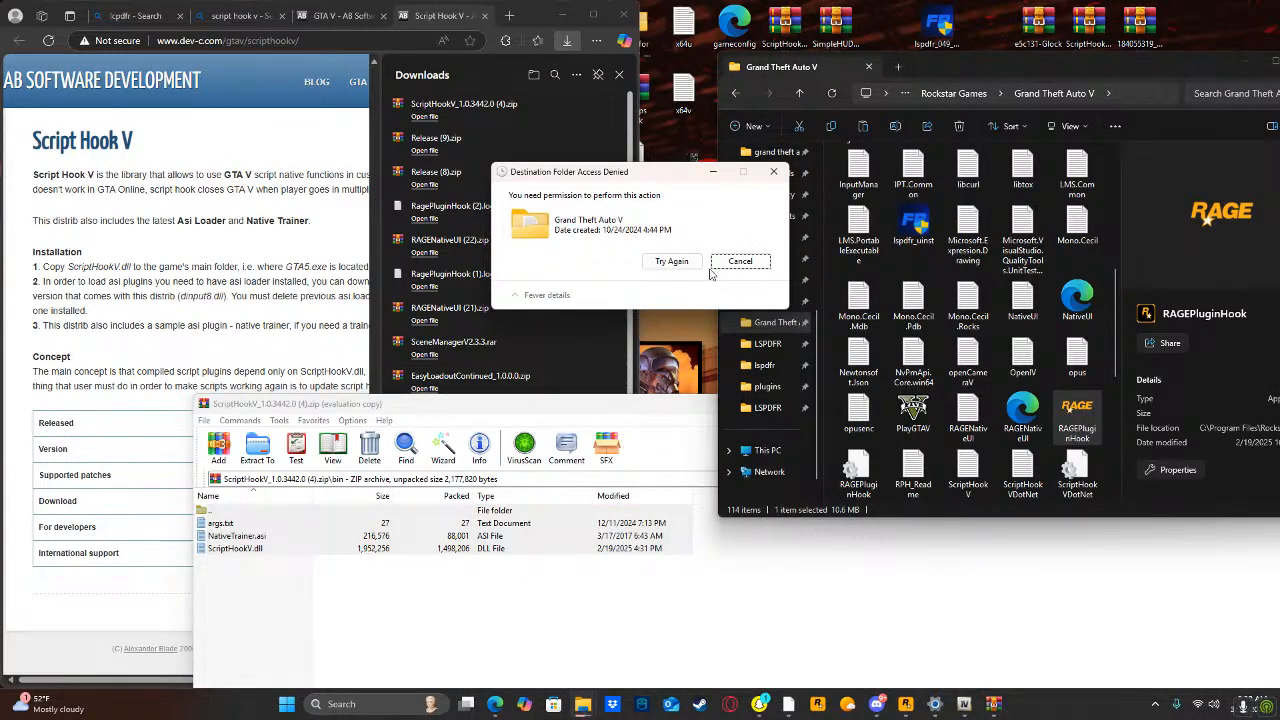
Exit the running Grand Theft Auto V Legacy game and retry moving the Script Hook V files.
{"action": "left_click", "coordinate": [671, 261]}
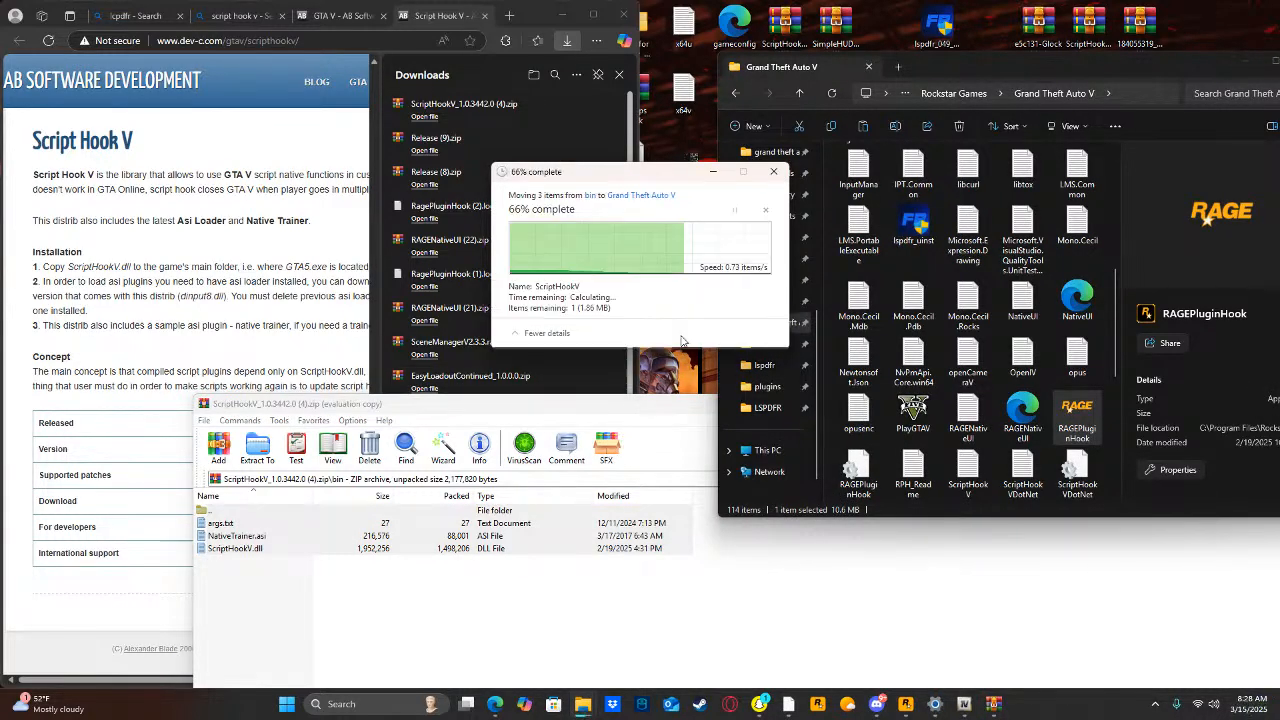
{"action": "left_click", "coordinate": [673, 386]}
{"action": "left_click", "coordinate": [447, 490]}
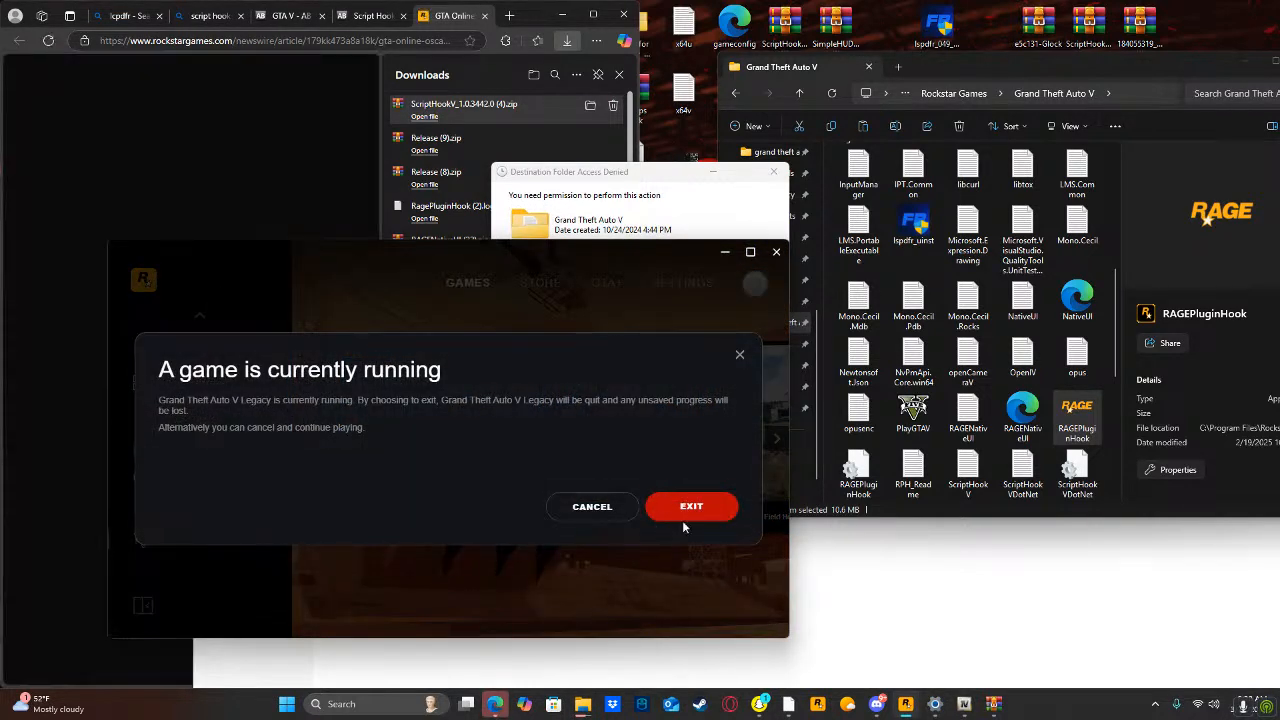
{"action": "left_click", "coordinate": [691, 506]}
{"action": "left_click", "coordinate": [668, 261]}
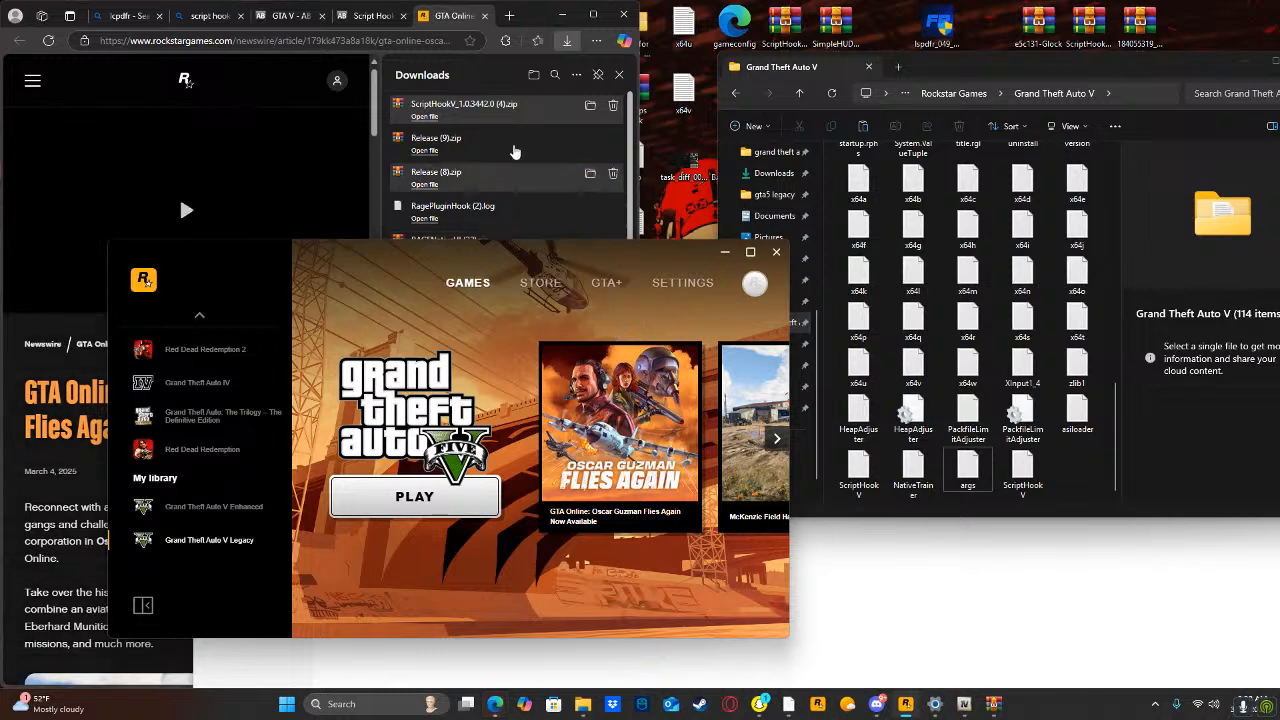
Minimize the browser and Rockstar launcher, and find and open the 6ff58d-TrainerV (3) archive through a Windows search for tra.
{"action": "left_click", "coordinate": [563, 14]}
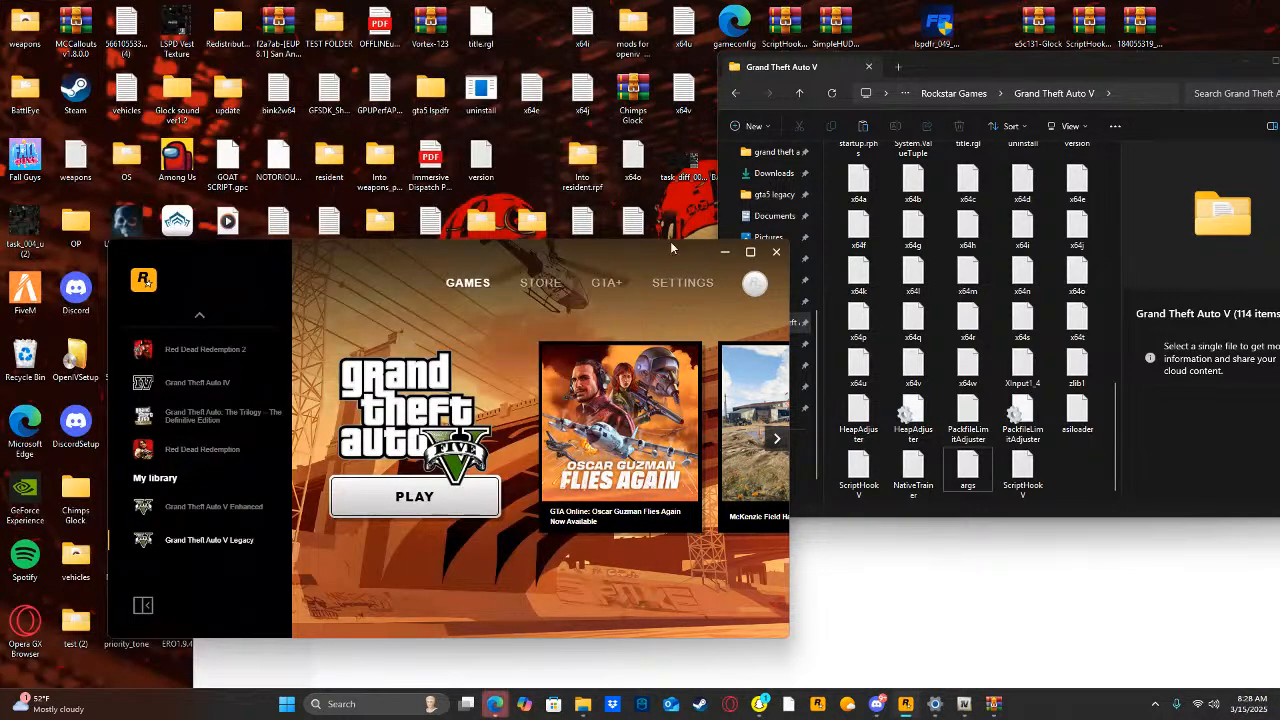
{"action": "left_click", "coordinate": [724, 252]}
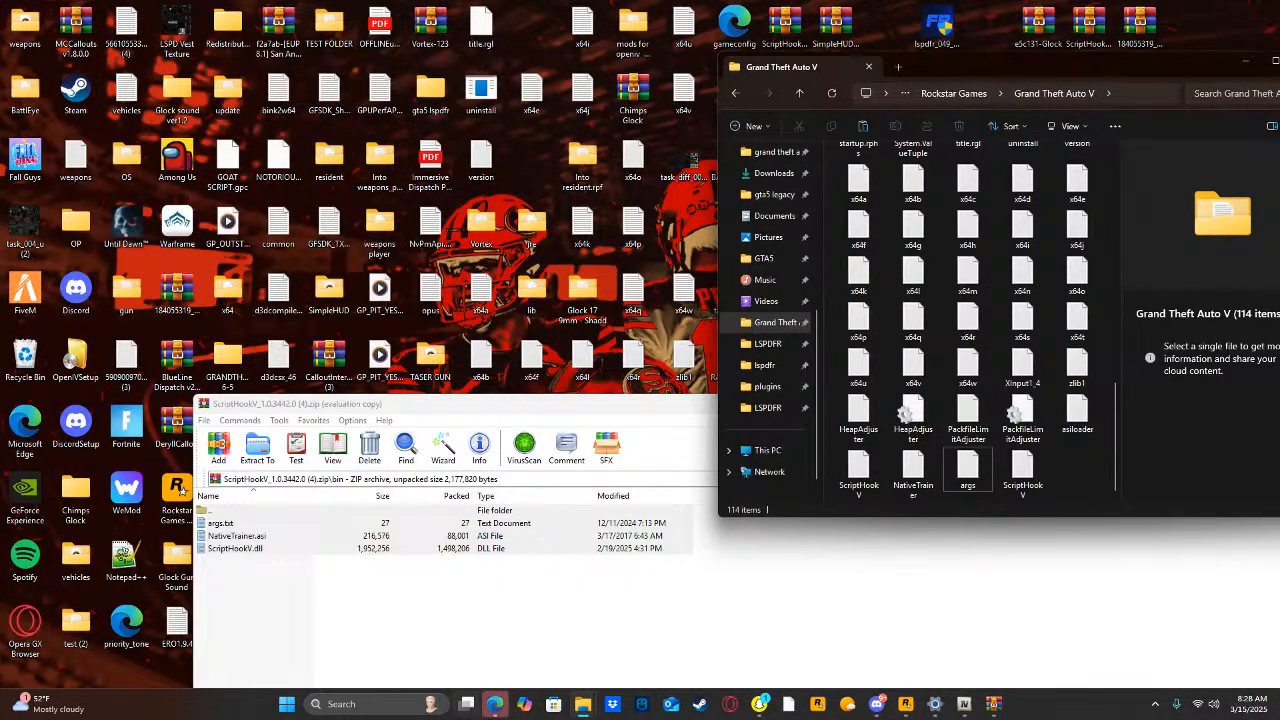
{"action": "left_click", "coordinate": [381, 703]}
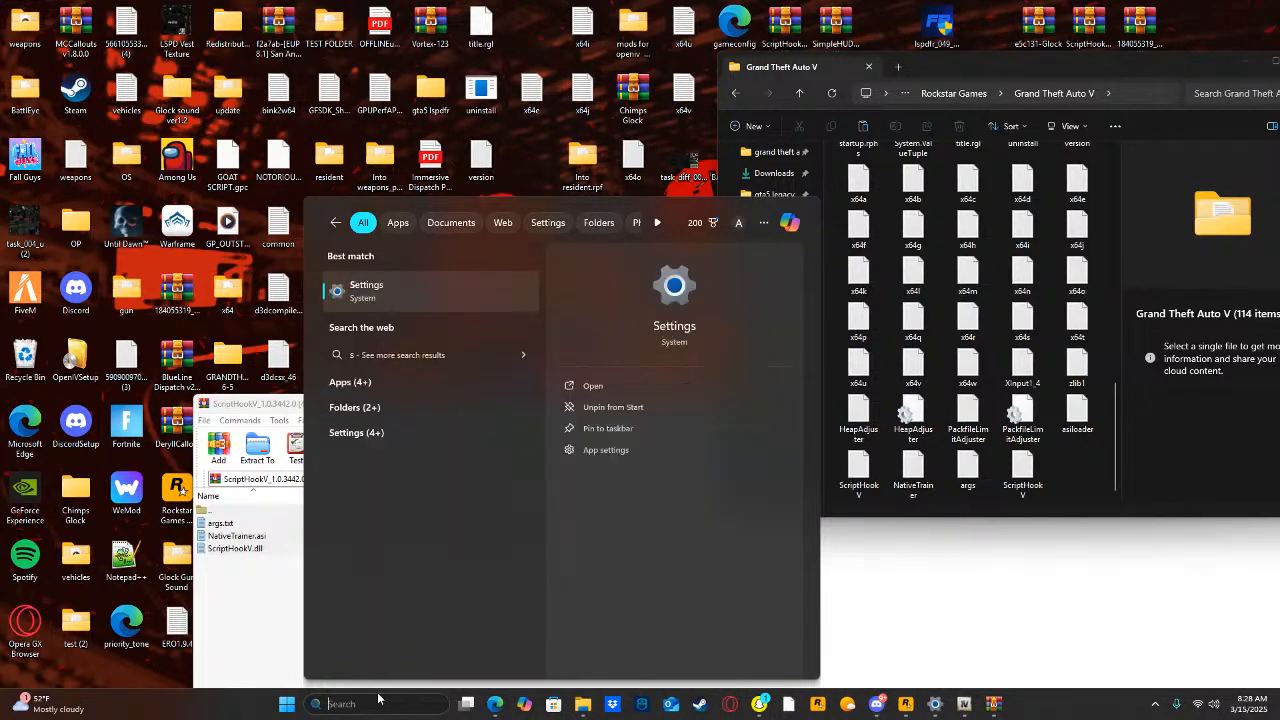
{"action": "type", "text": "tra"}
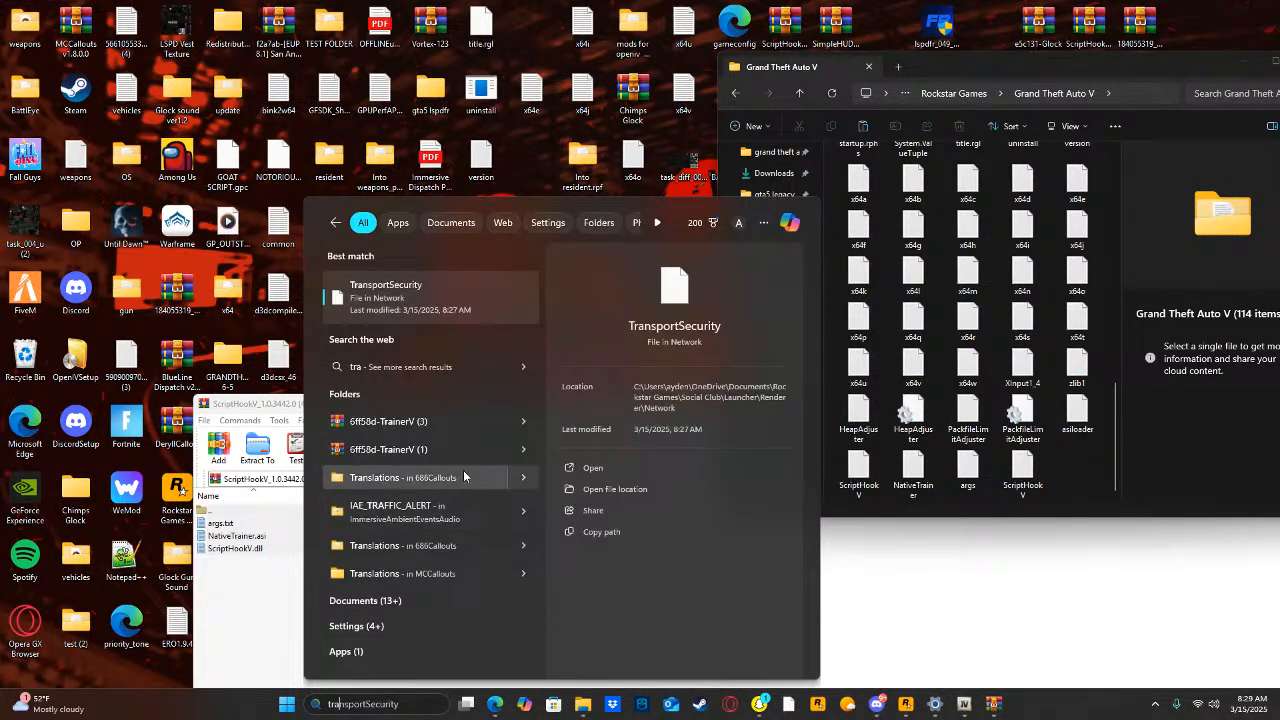
{"action": "left_click", "coordinate": [450, 421]}
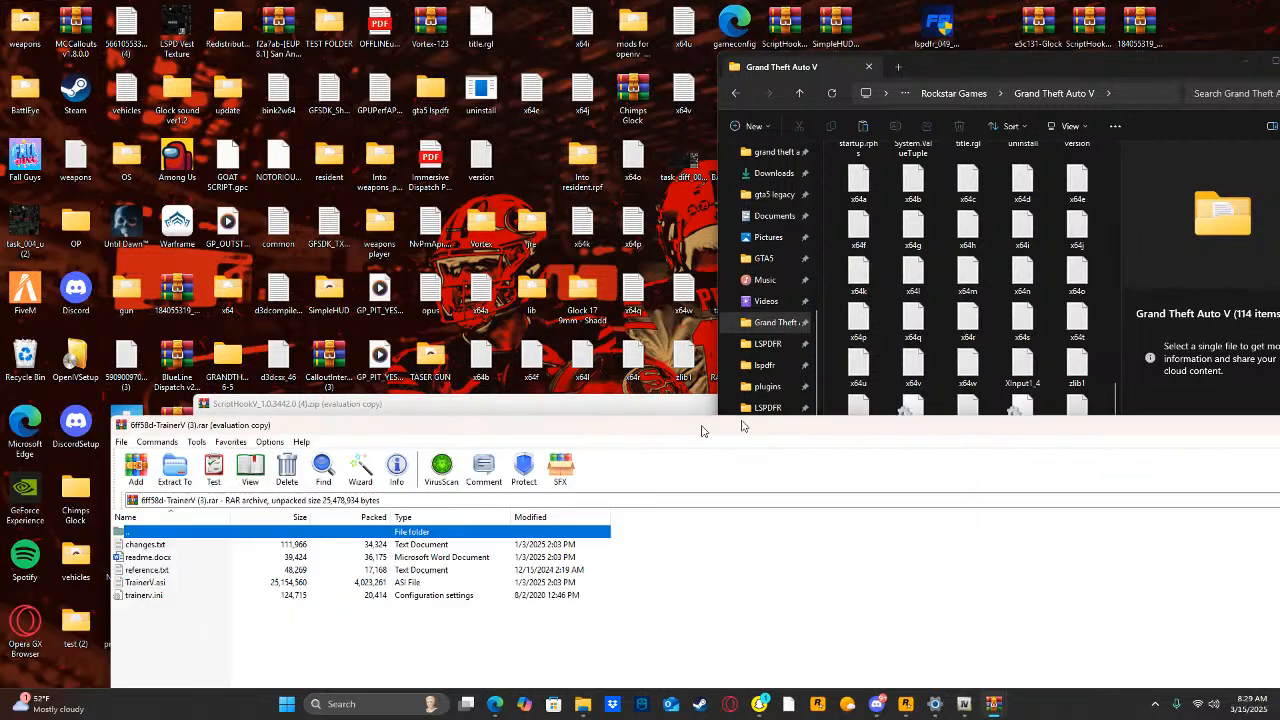
{"action": "left_click_drag", "start_coordinate": [704, 431], "coordinate": [818, 409]}
{"action": "left_click", "coordinate": [942, 634]}
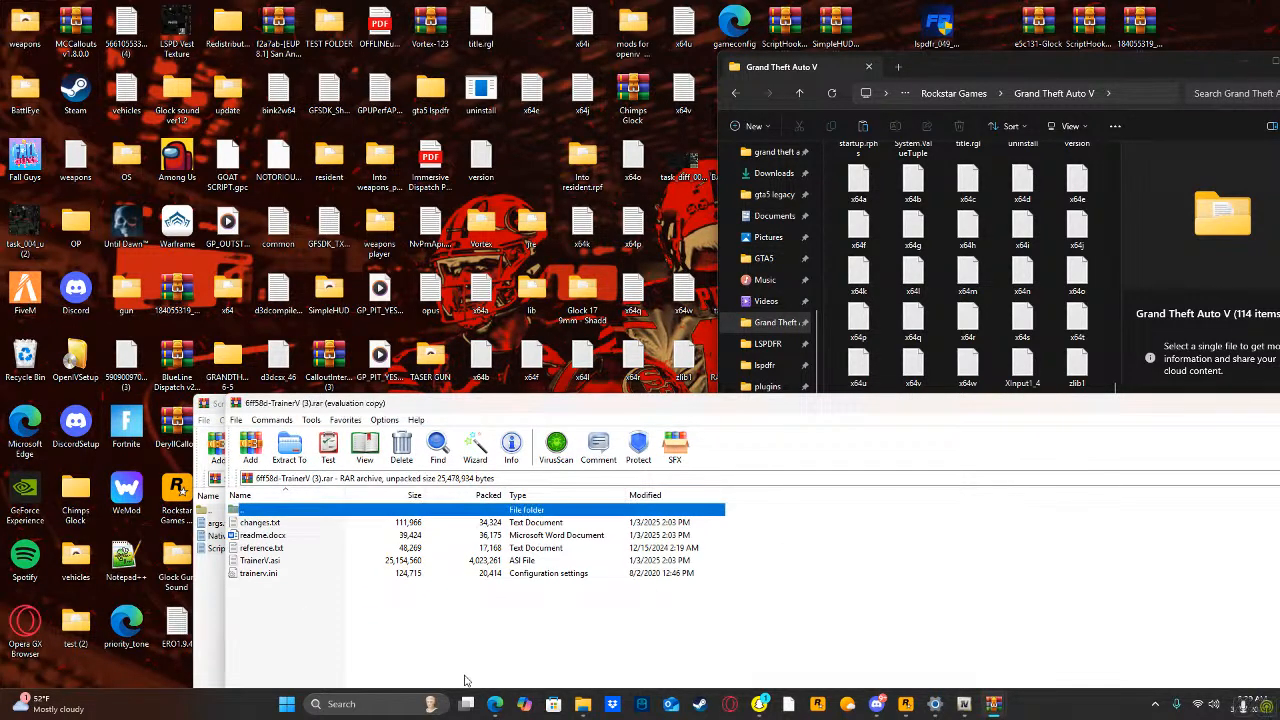
Copy TrainerV.asi and trainerv.ini from the archive into the Grand Theft Auto V folder.
{"action": "left_click", "coordinate": [429, 590]}
{"action": "left_click_drag", "start_coordinate": [425, 594], "coordinate": [423, 556]}
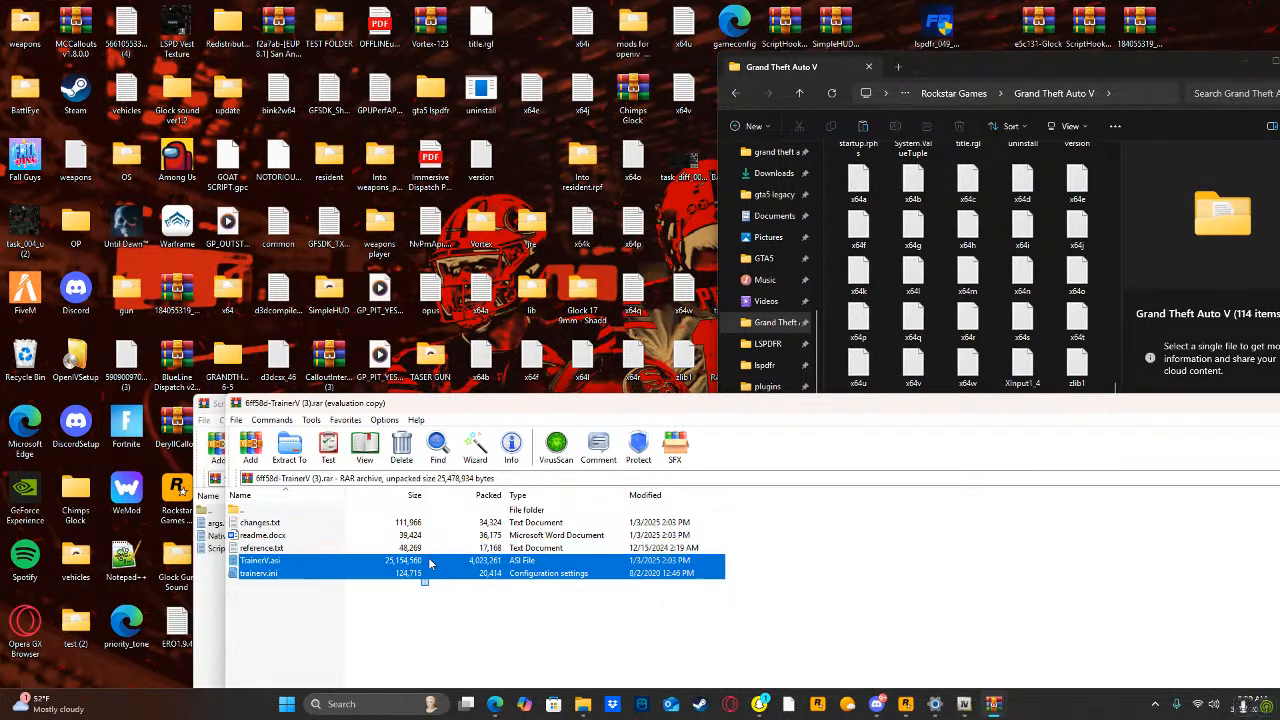
{"action": "left_click_drag", "start_coordinate": [1176, 288], "coordinate": [1110, 282]}
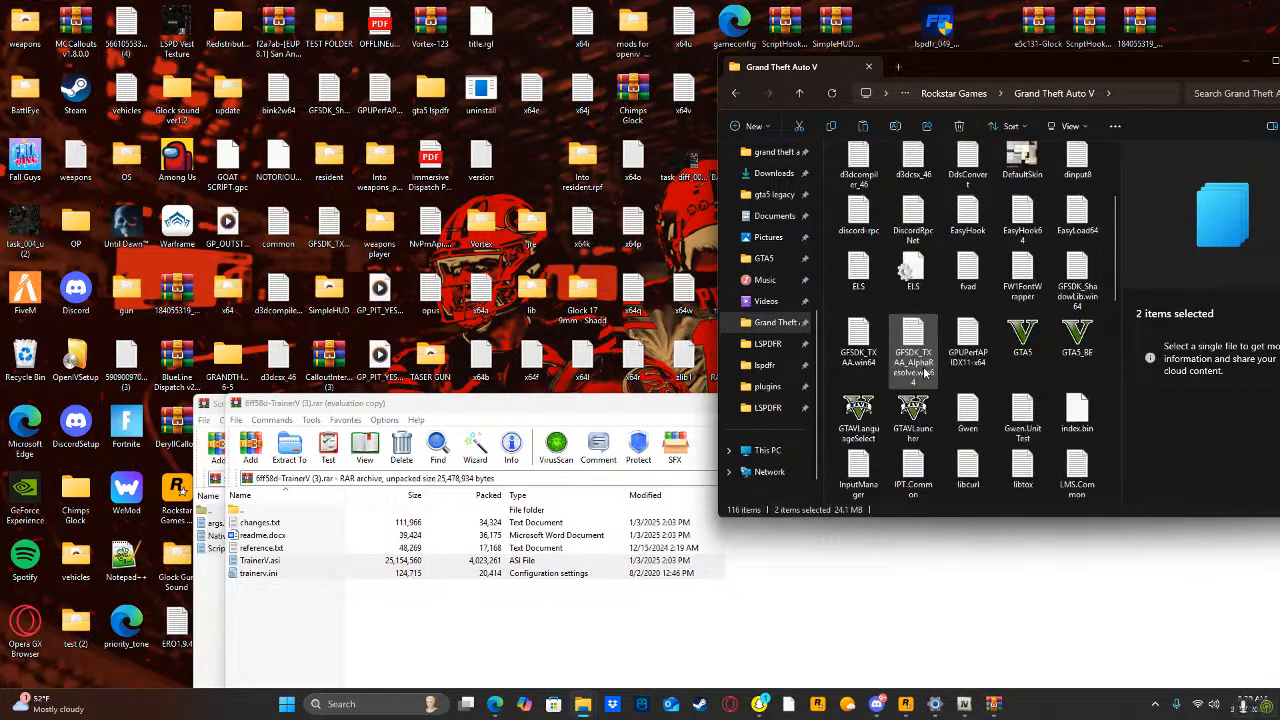
Launch RAGEPluginHook from the Grand Theft Auto V folder and close the open archive windows.
{"action": "scroll", "coordinate": [925, 372], "scroll_direction": "down", "scroll_amount": 3}
{"action": "left_click", "coordinate": [1056, 348]}
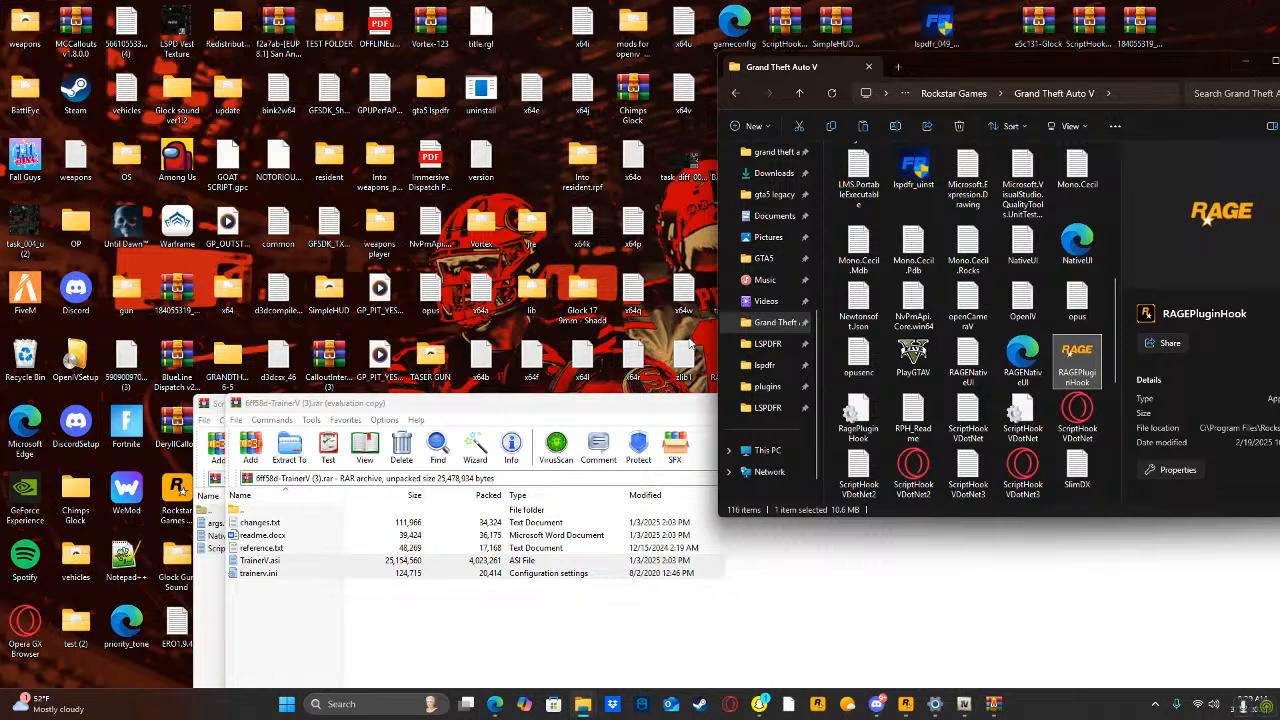
{"action": "left_click_drag", "start_coordinate": [600, 404], "coordinate": [78, 422]}
{"action": "left_click", "coordinate": [1203, 372]}
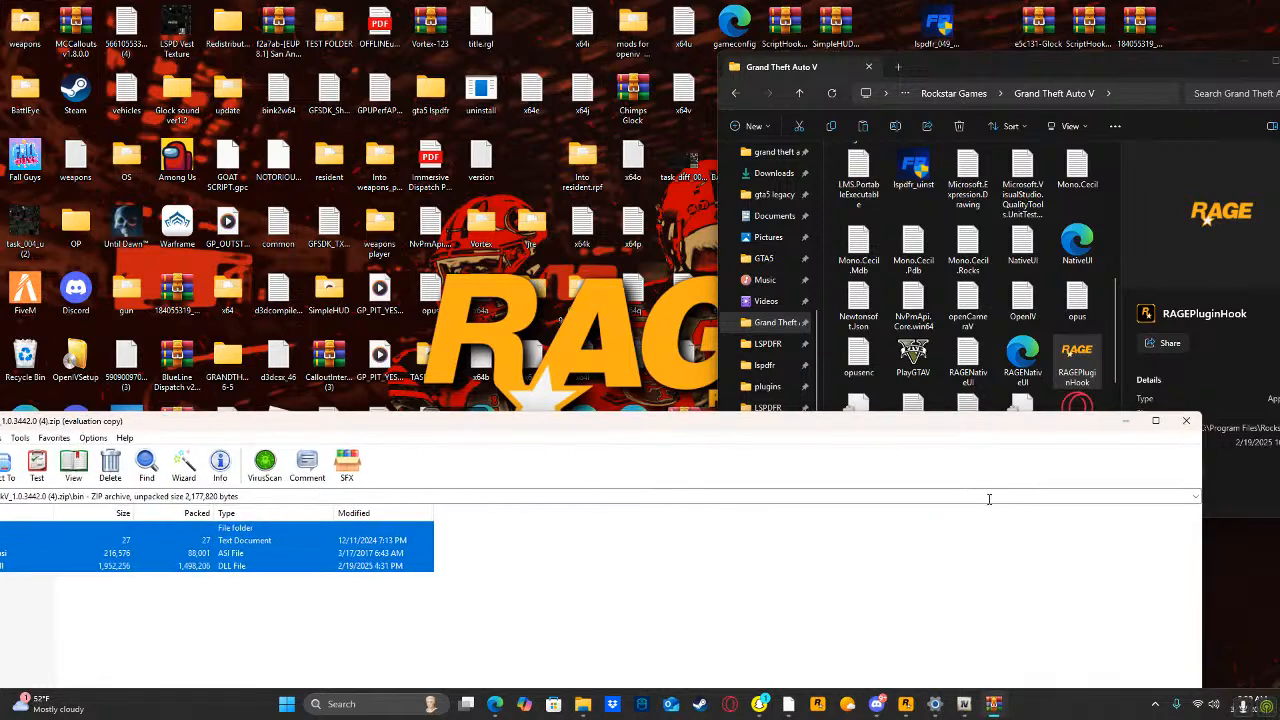
{"action": "left_click", "coordinate": [1194, 420]}
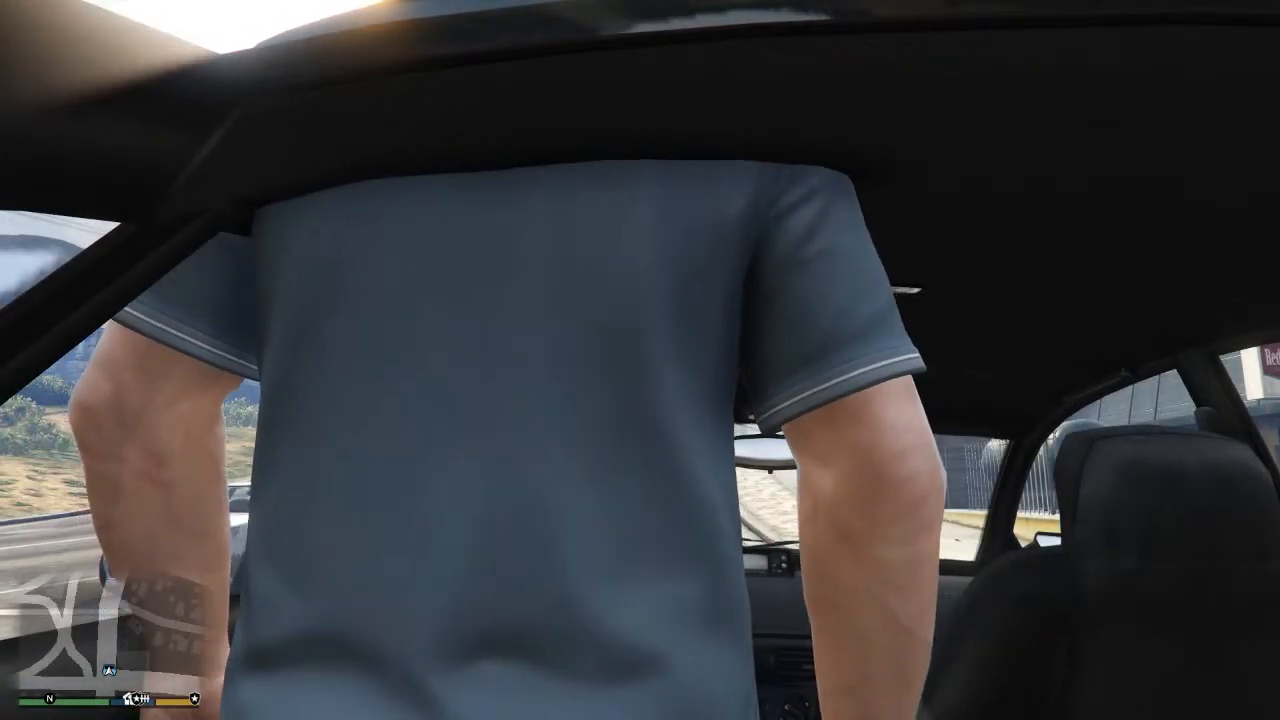
{"action": "key", "text": "w"}
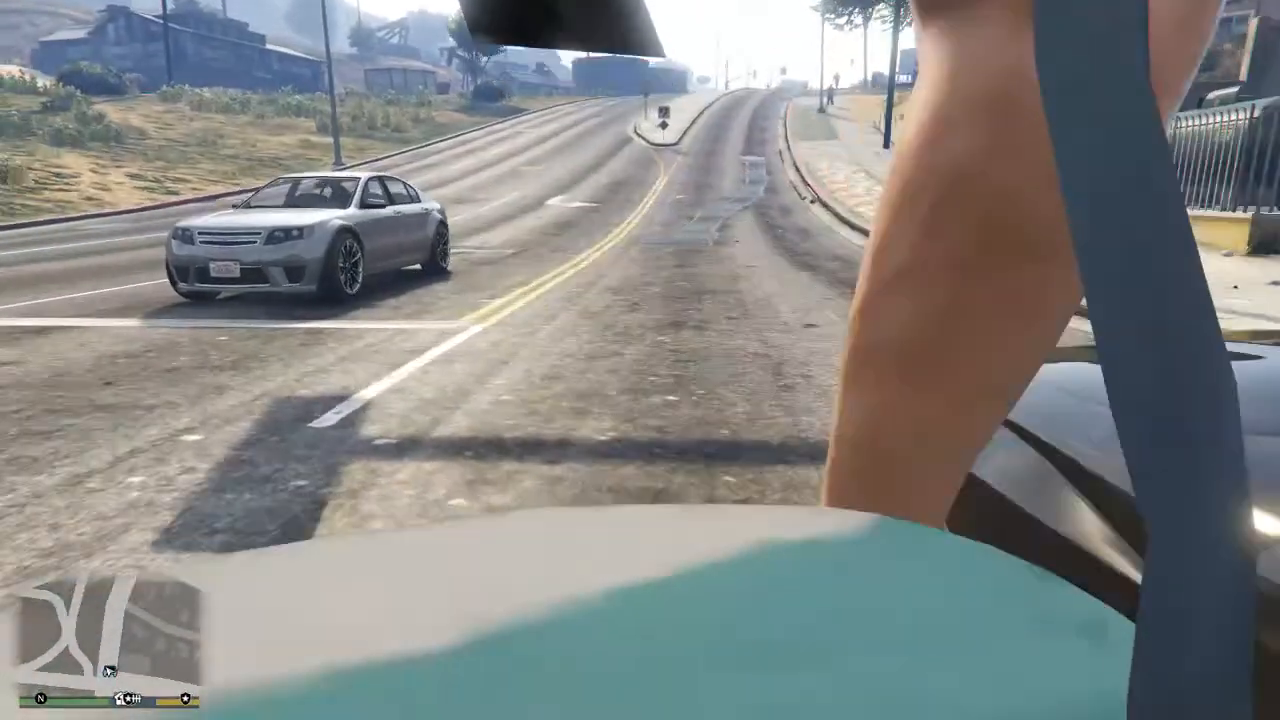
{"action": "key", "text": "w"}
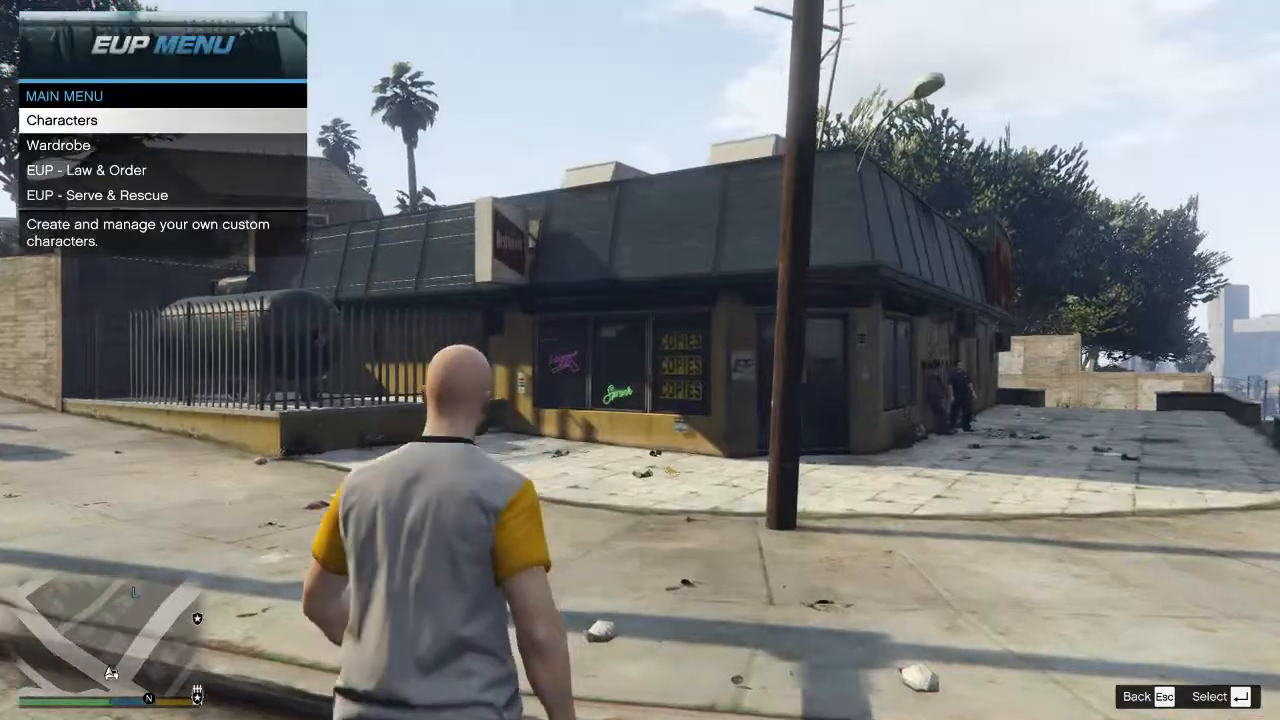
Open the EUP Menu with its list of departments, and close it and the pause menu.
{"action": "key", "text": "Down"}
{"action": "key", "text": "Return"}
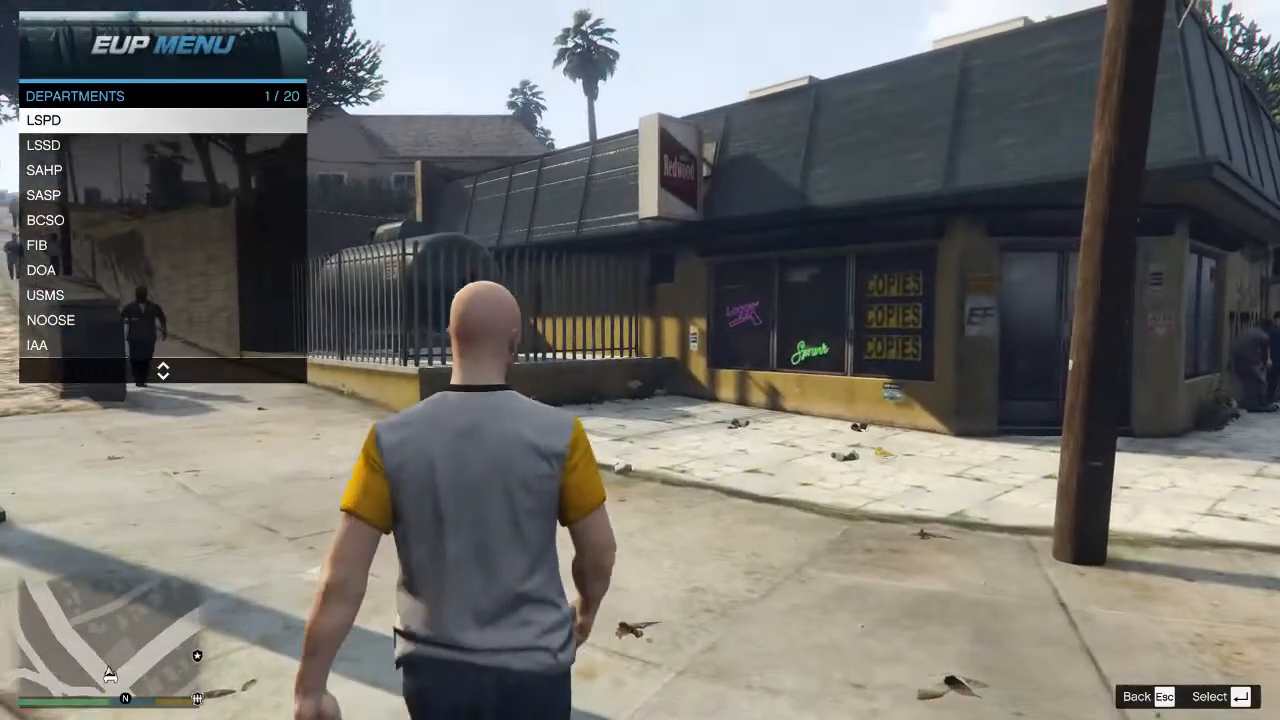
{"action": "key", "text": "Escape"}
{"action": "key", "text": "Escape"}
{"action": "key", "text": "Escape"}
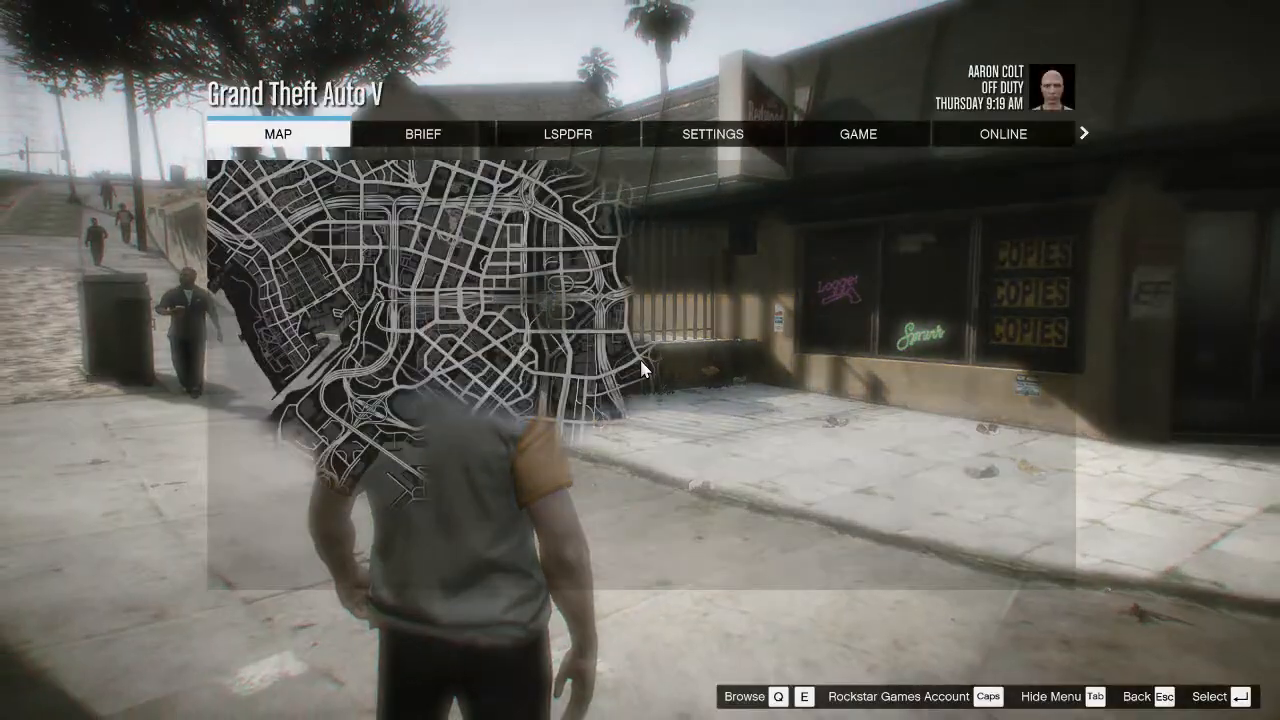
{"action": "key", "text": "Escape"}
Teleport to the Downtown Police Station with the GoToPD command in the RAGE Plugin Hook console.
{"action": "key", "text": "F4"}
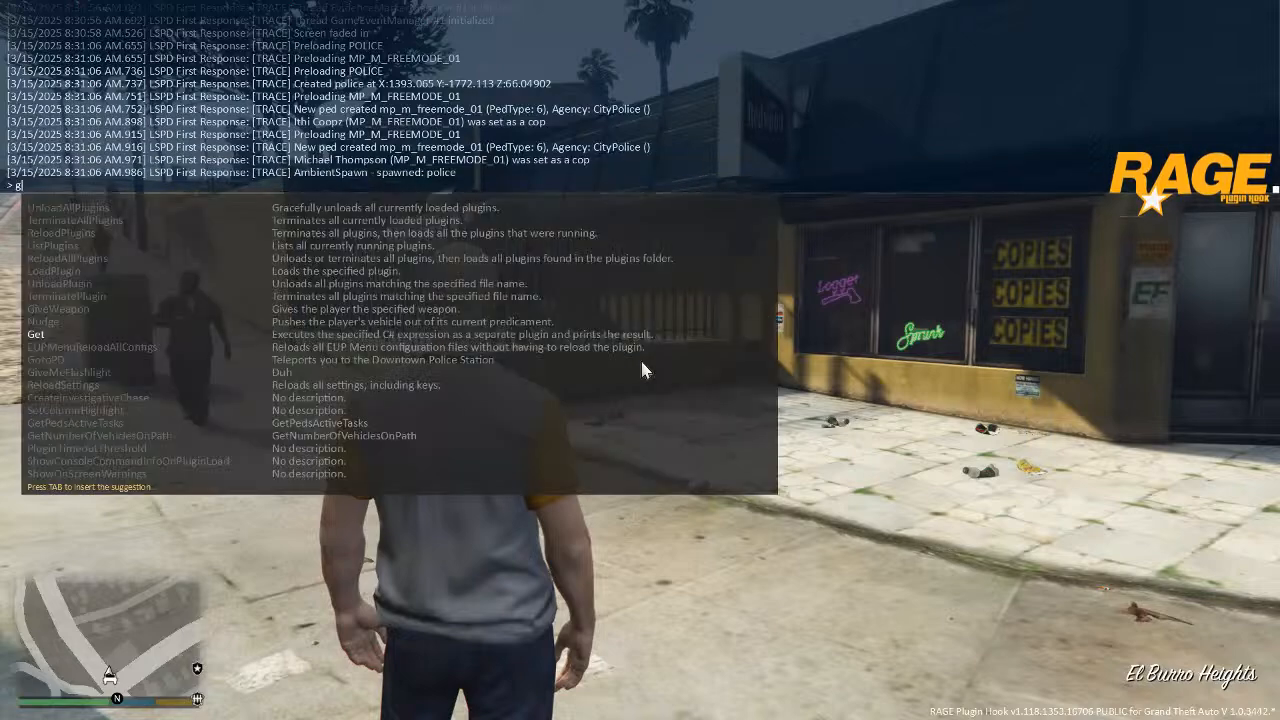
{"action": "type", "text": "go"}
{"action": "key", "text": "Tab"}
{"action": "key", "text": "Return"}
{"action": "key", "text": "F4"}
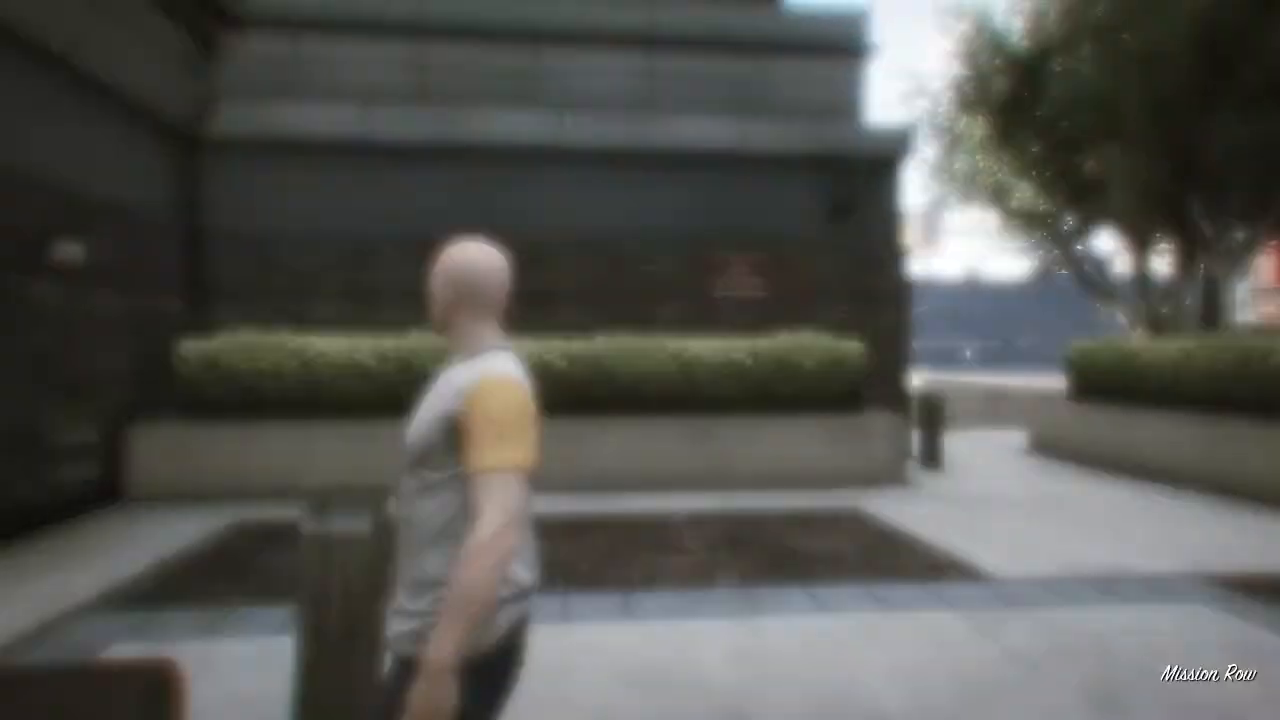
Walk the character through the entrance of the Mission Row police station into the lobby.
{"action": "key", "text": "w"}
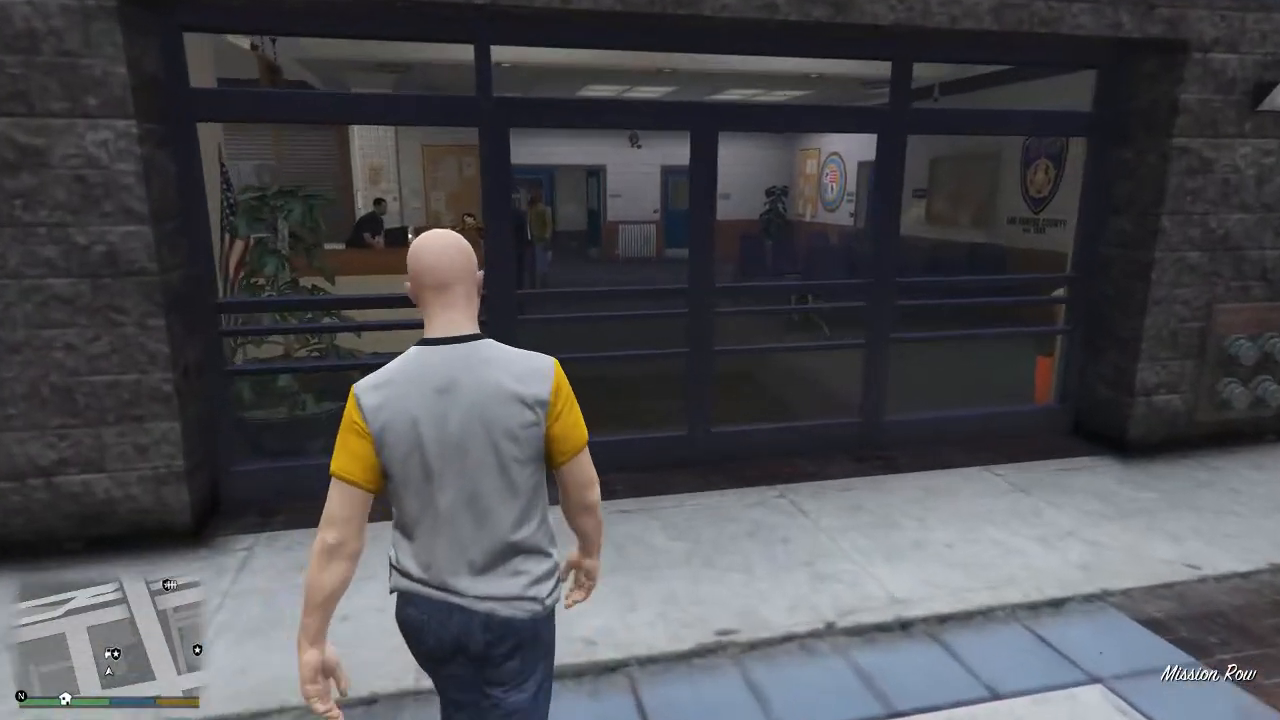
{"action": "key", "text": "w"}
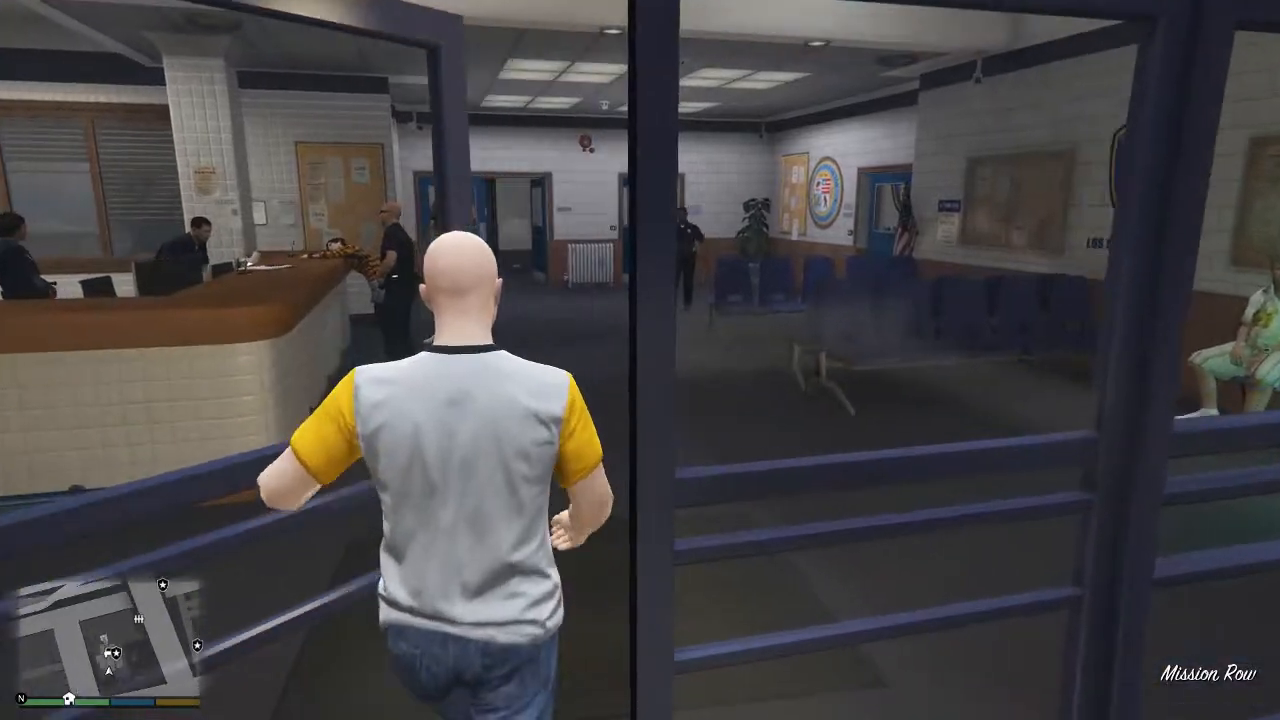
{"action": "key", "text": "w"}
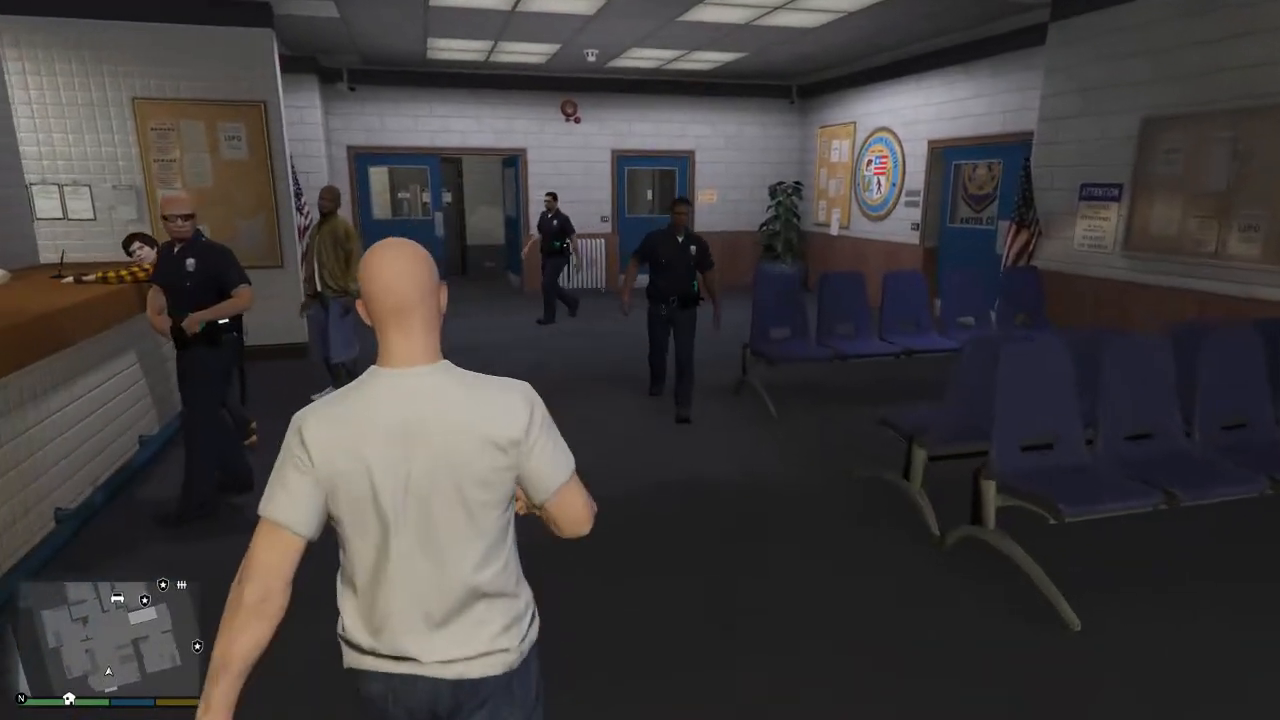
{"action": "key", "text": "w"}
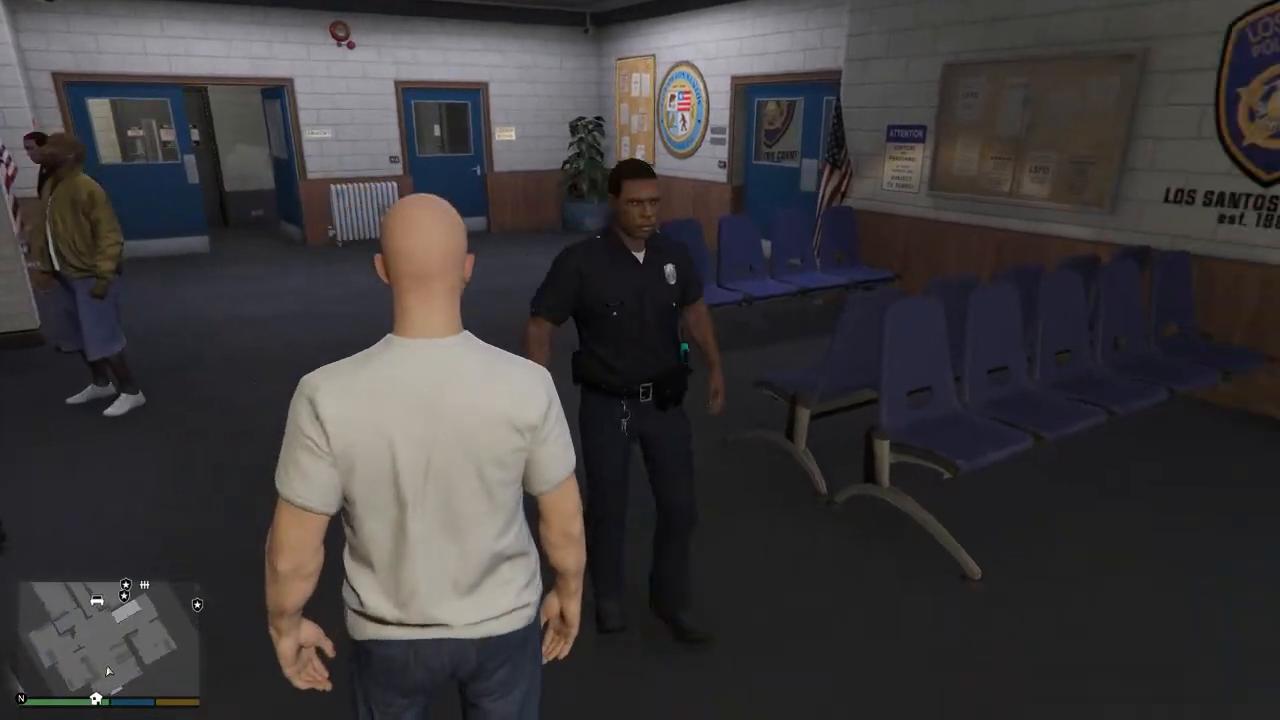
{"action": "key", "text": "a"}
{"action": "key", "text": "s"}
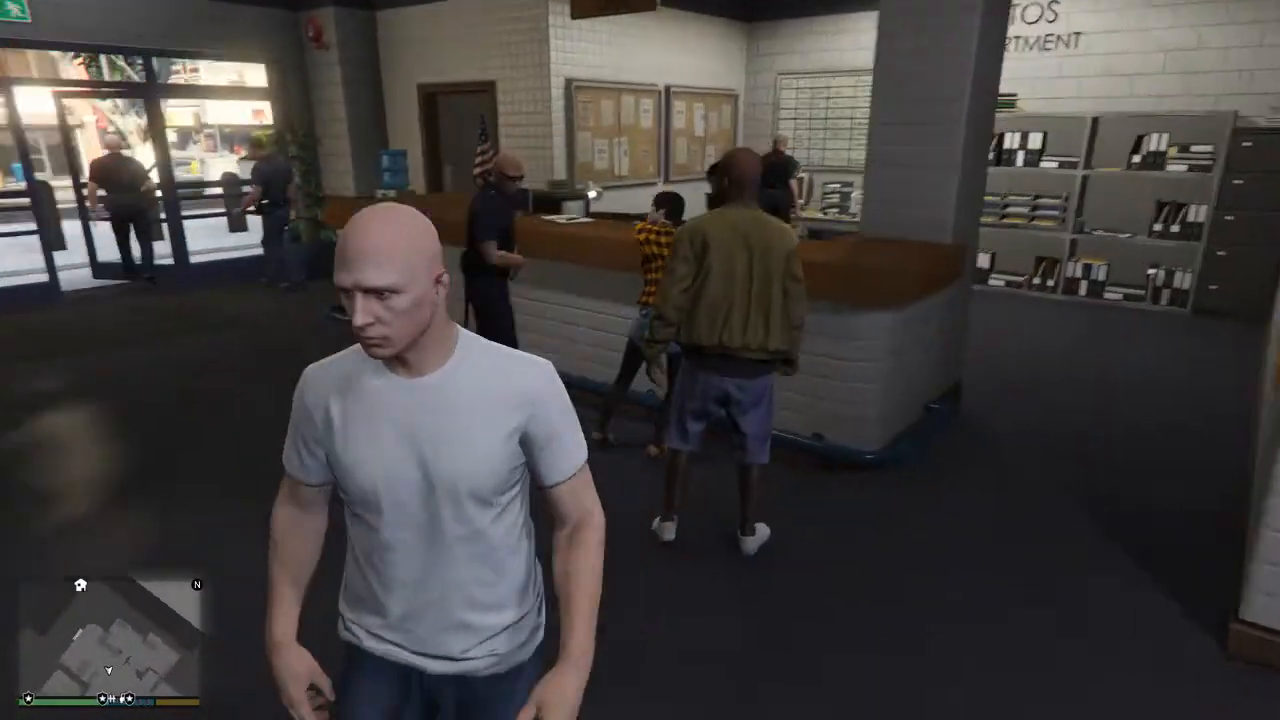
Walk through the lobby into the locker room and up to the blue marker by the lockers.
{"action": "key", "text": "w"}
{"action": "key", "text": "w"}
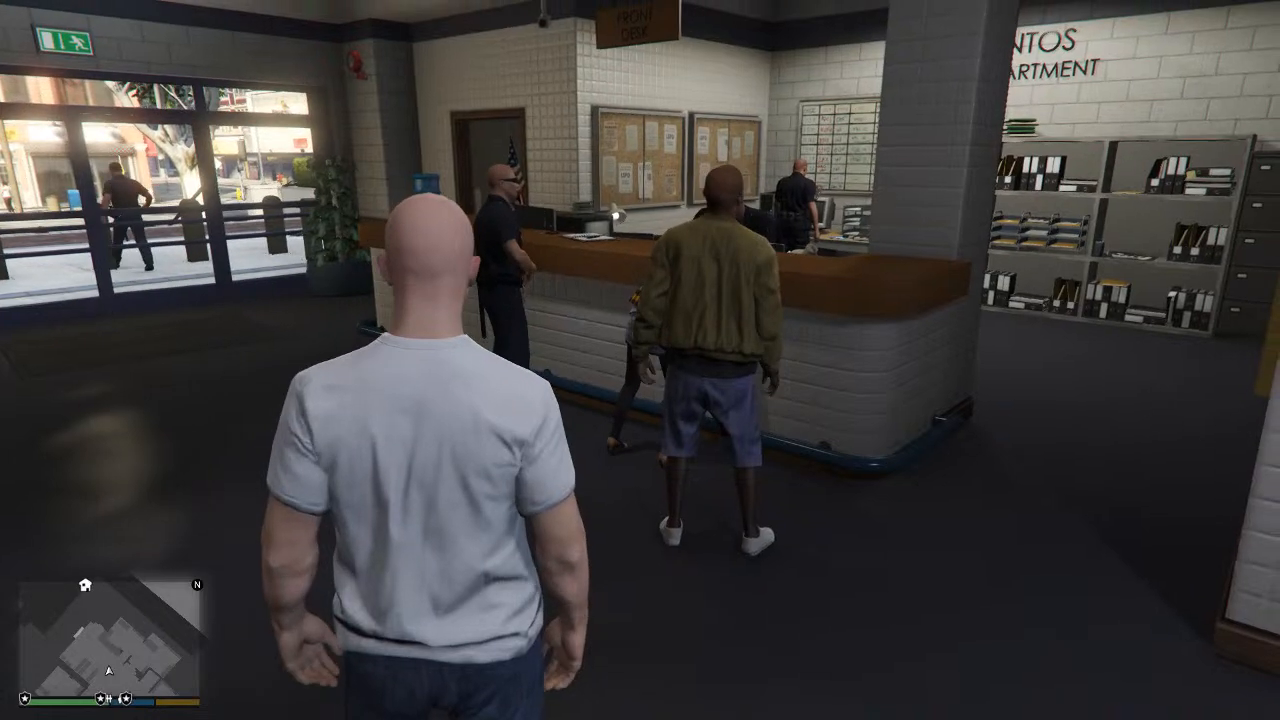
{"action": "key", "text": "w"}
{"action": "key", "text": "w"}
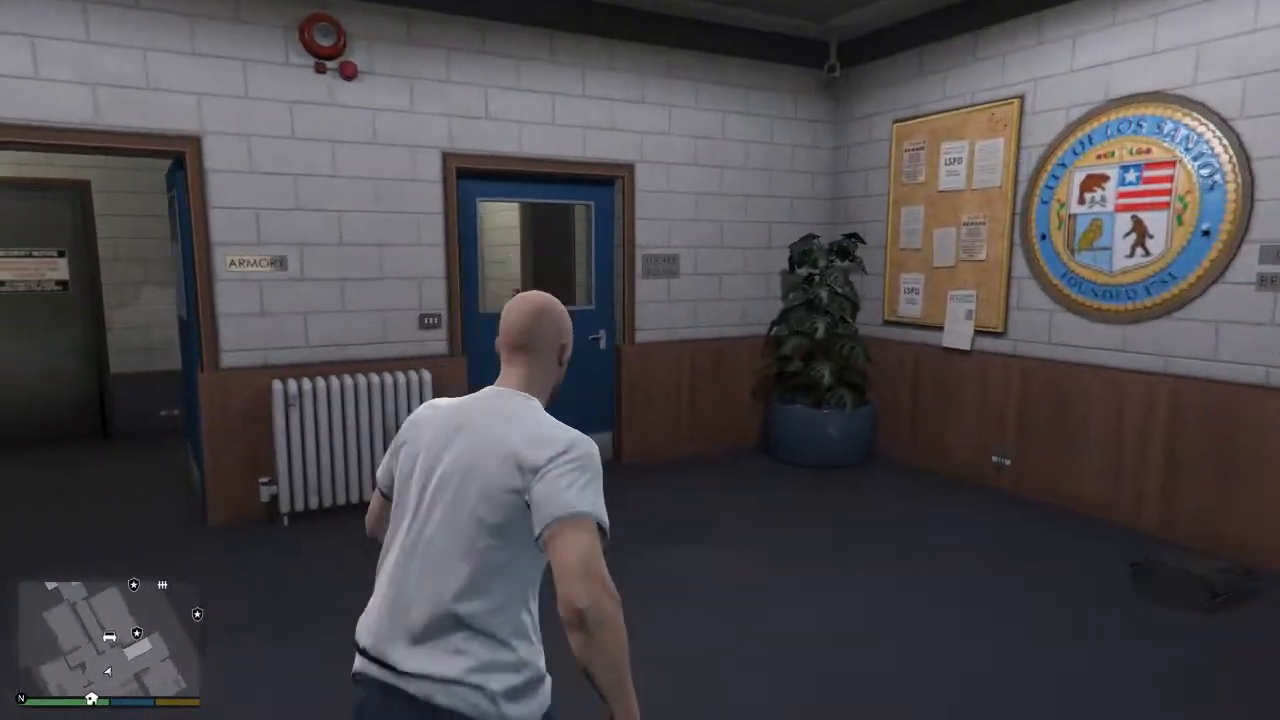
{"action": "key", "text": "w"}
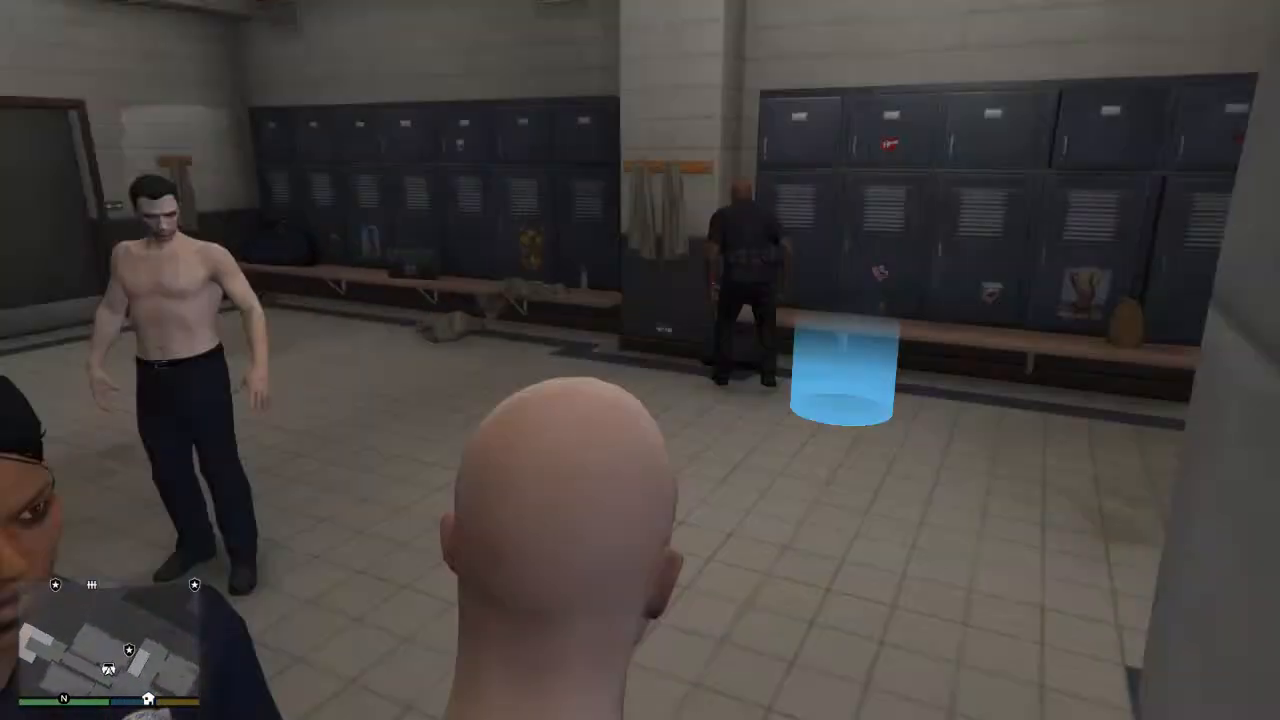
{"action": "key", "text": "w"}
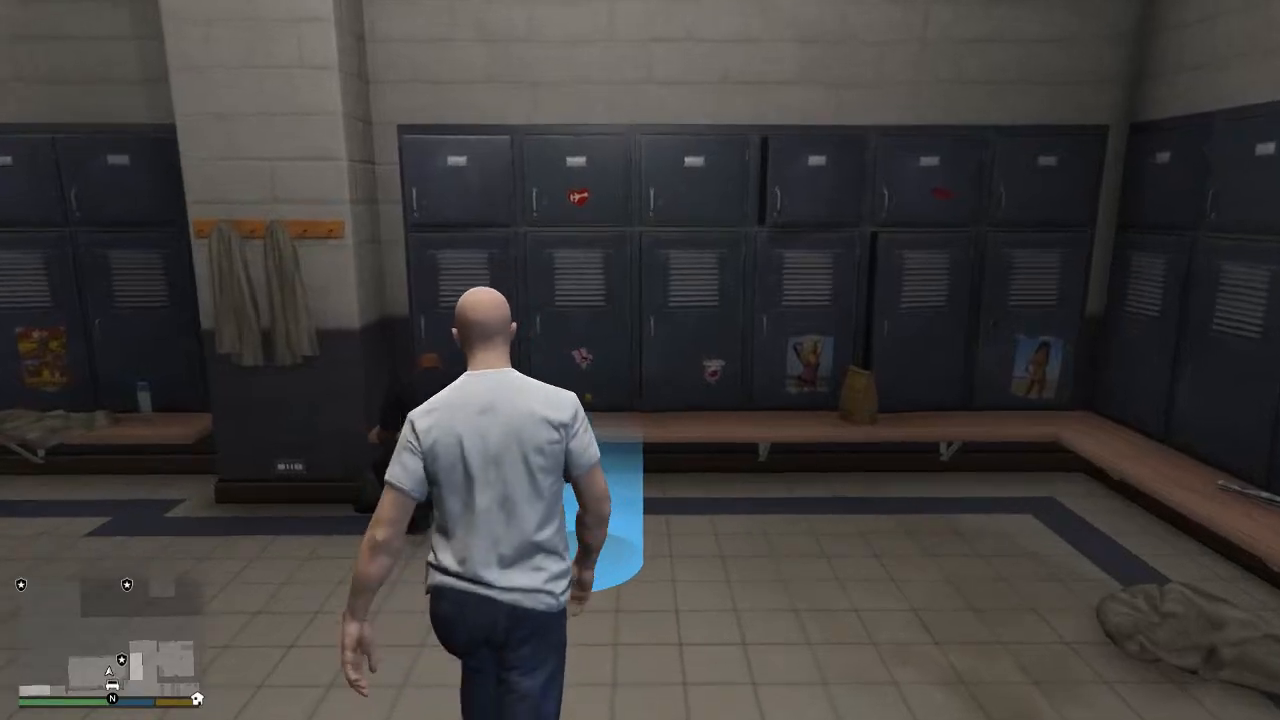
Choose Go On Duty at the locker marker and accept going to the character selection menu.
{"action": "key", "text": "e"}
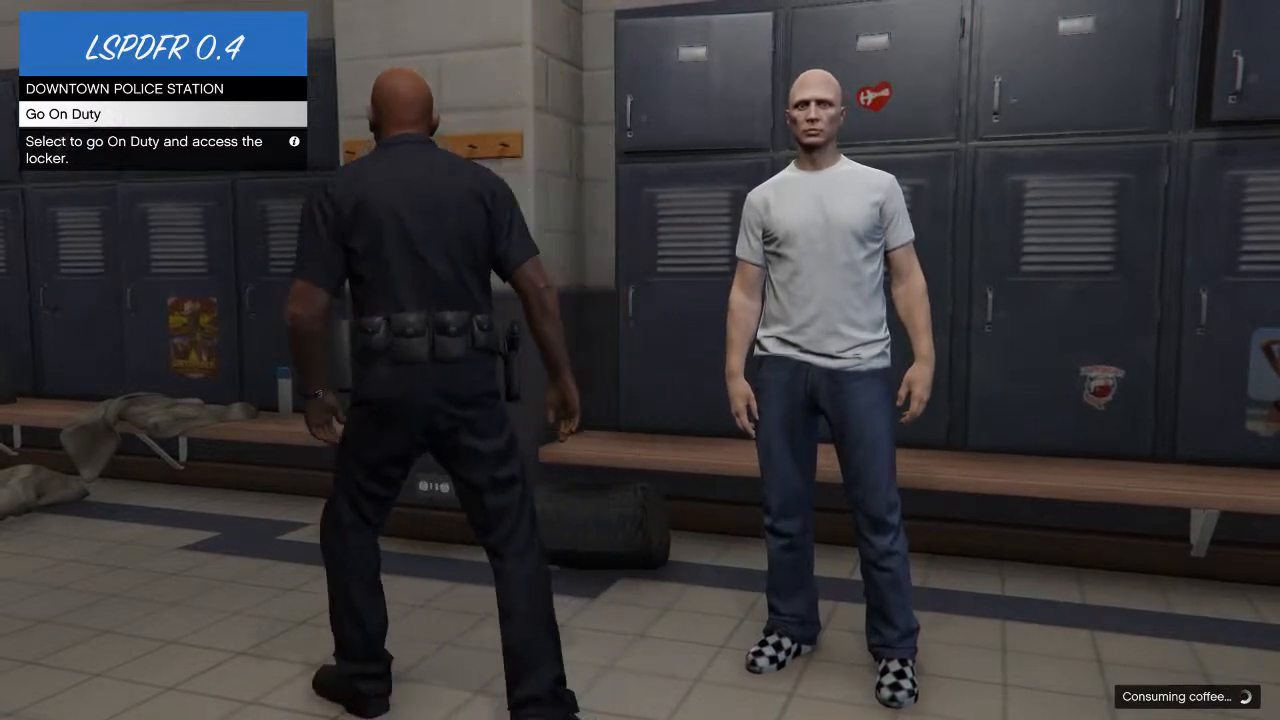
{"action": "key", "text": "Return"}
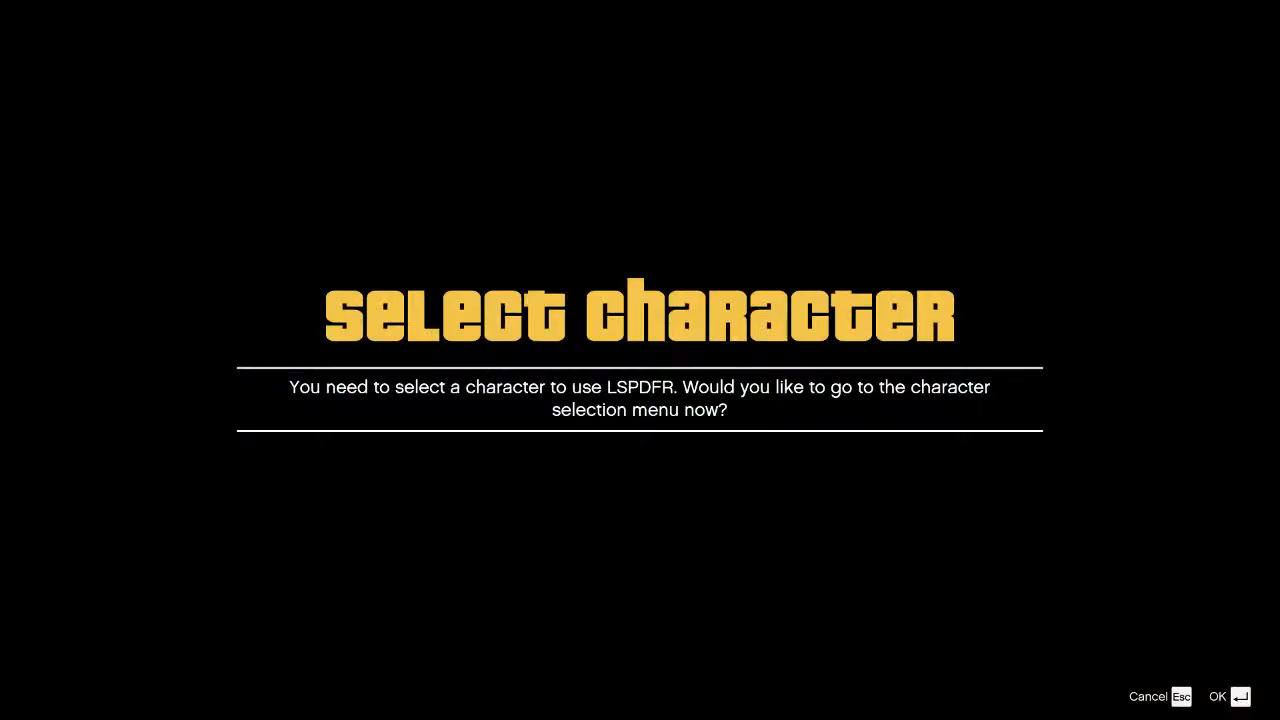
{"action": "key", "text": "Return"}
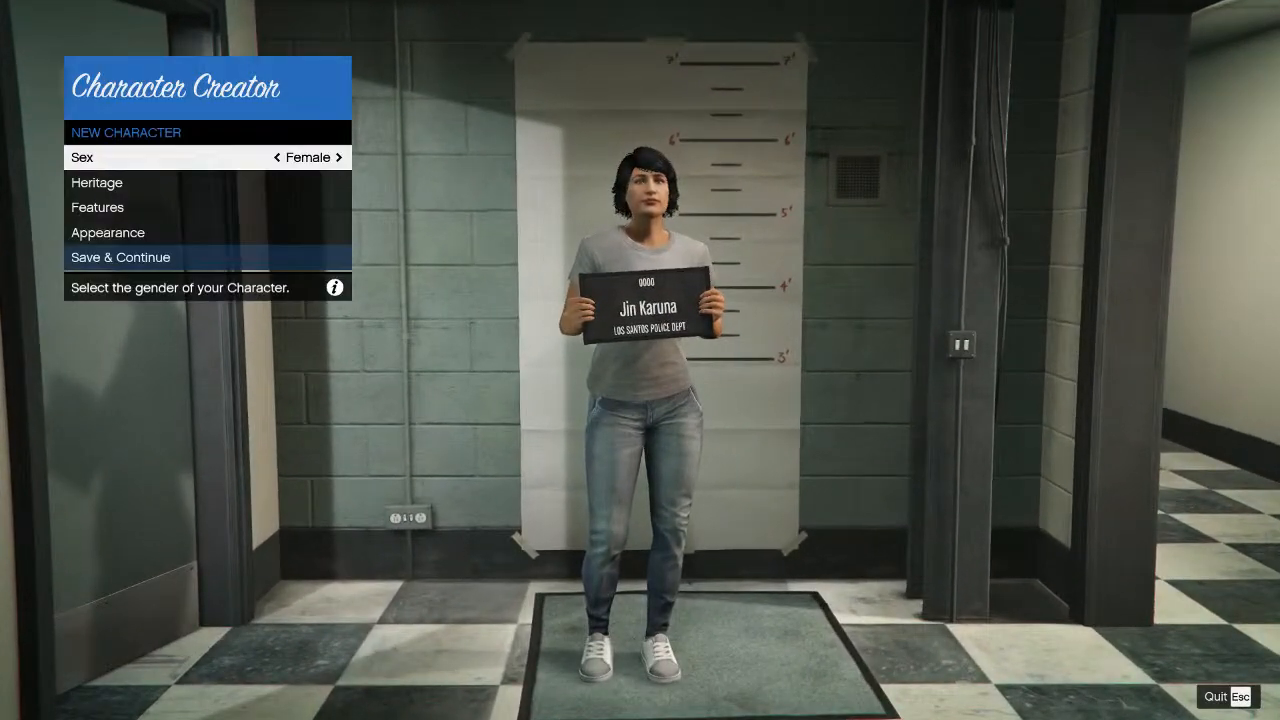
Change the new character's sex to male and set the hair to Dreads in the appearance settings.
{"action": "key", "text": "Right"}
{"action": "key", "text": "Down"}
{"action": "key", "text": "Down"}
{"action": "key", "text": "Down"}
{"action": "key", "text": "Return"}
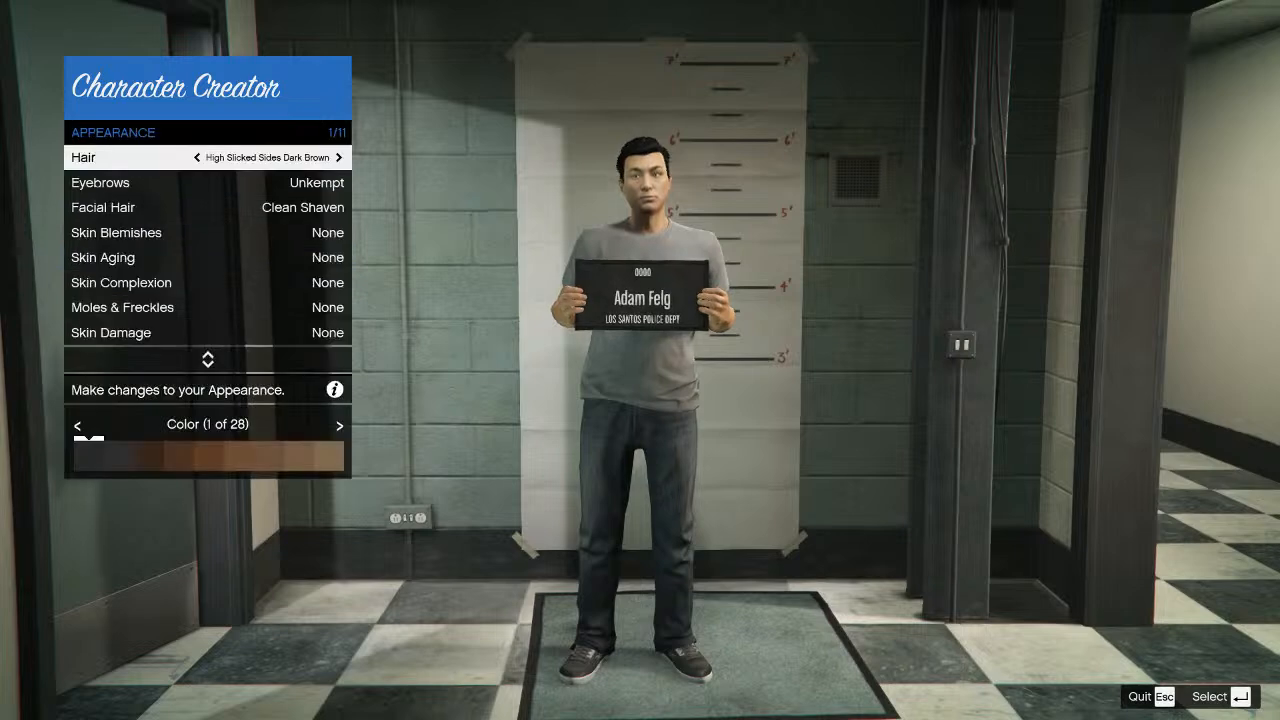
{"action": "key", "text": "Right"}
{"action": "key", "text": "Right"}
{"action": "key", "text": "Right"}
{"action": "key", "text": "Right"}
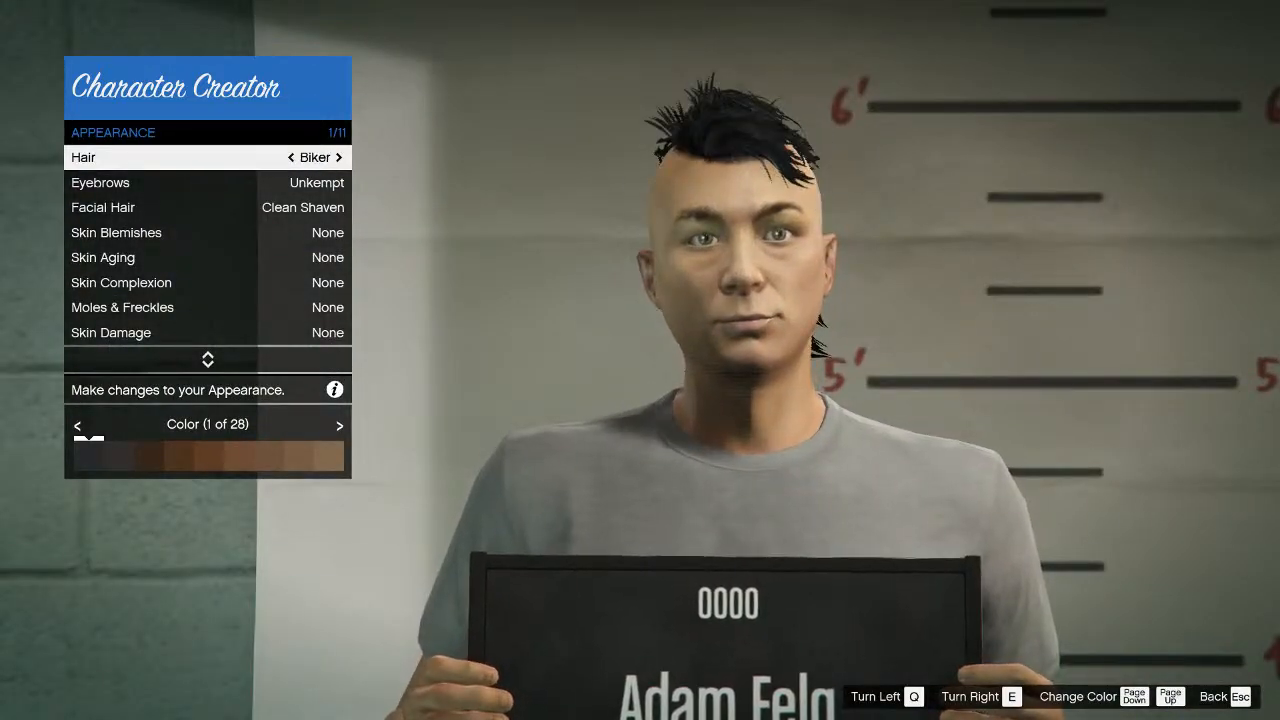
{"action": "key", "text": "Right"}
{"action": "key", "text": "Right"}
{"action": "key", "text": "Right"}
{"action": "key", "text": "Right"}
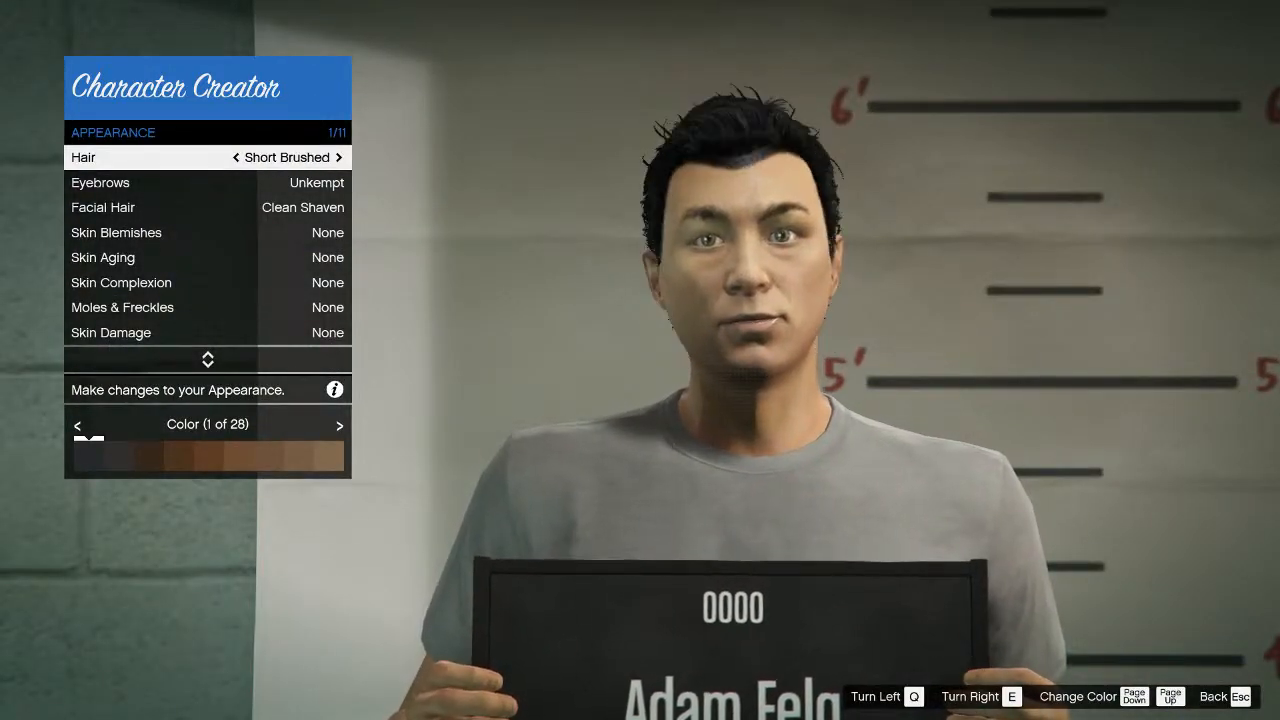
{"action": "key", "text": "Right"}
{"action": "key", "text": "Right"}
{"action": "key", "text": "Right"}
{"action": "key", "text": "Right"}
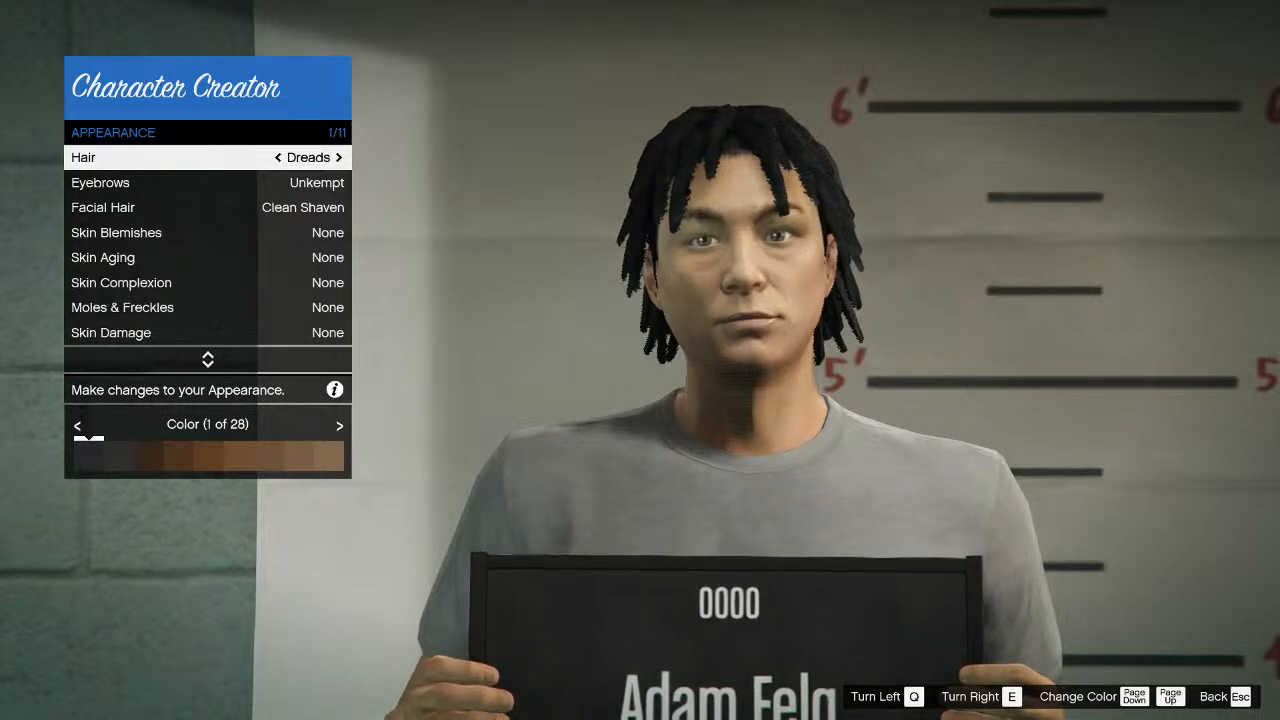
Save the new character under the suggested name and select it for use.
{"action": "key", "text": "Escape"}
{"action": "key", "text": "Down"}
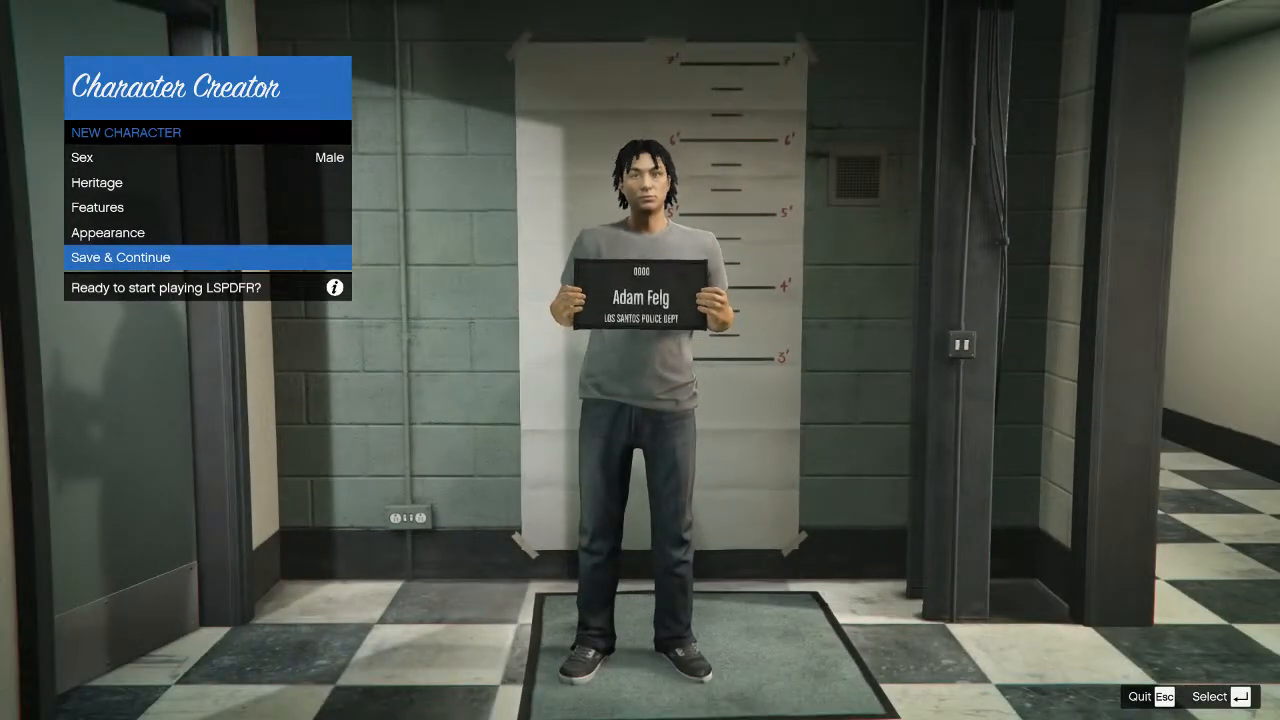
{"action": "key", "text": "Return"}
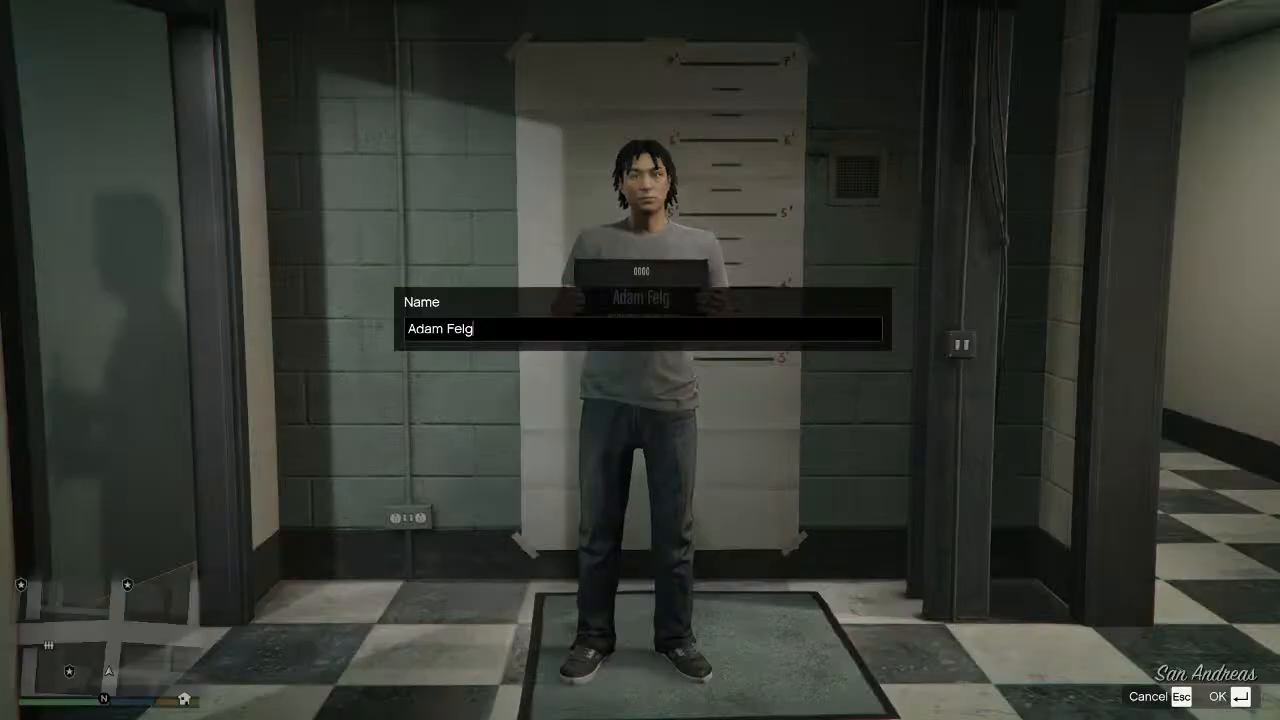
{"action": "key", "text": "Return"}
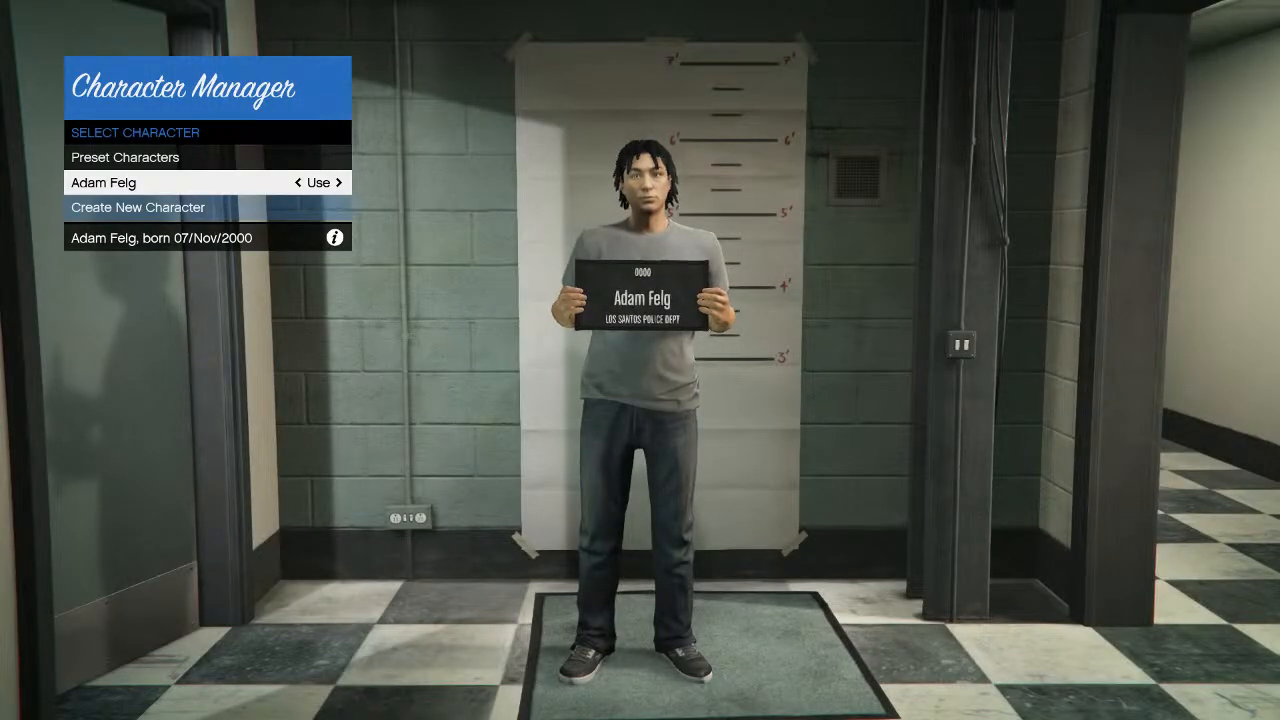
{"action": "key", "text": "Return"}
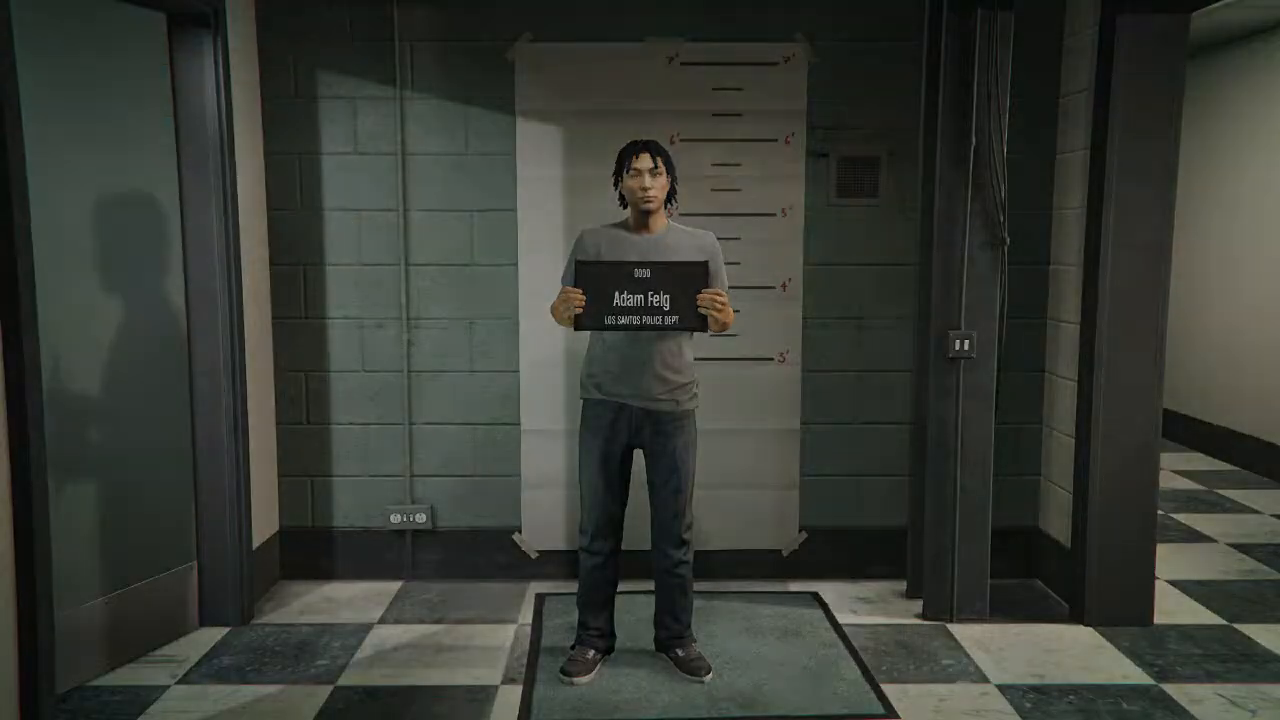
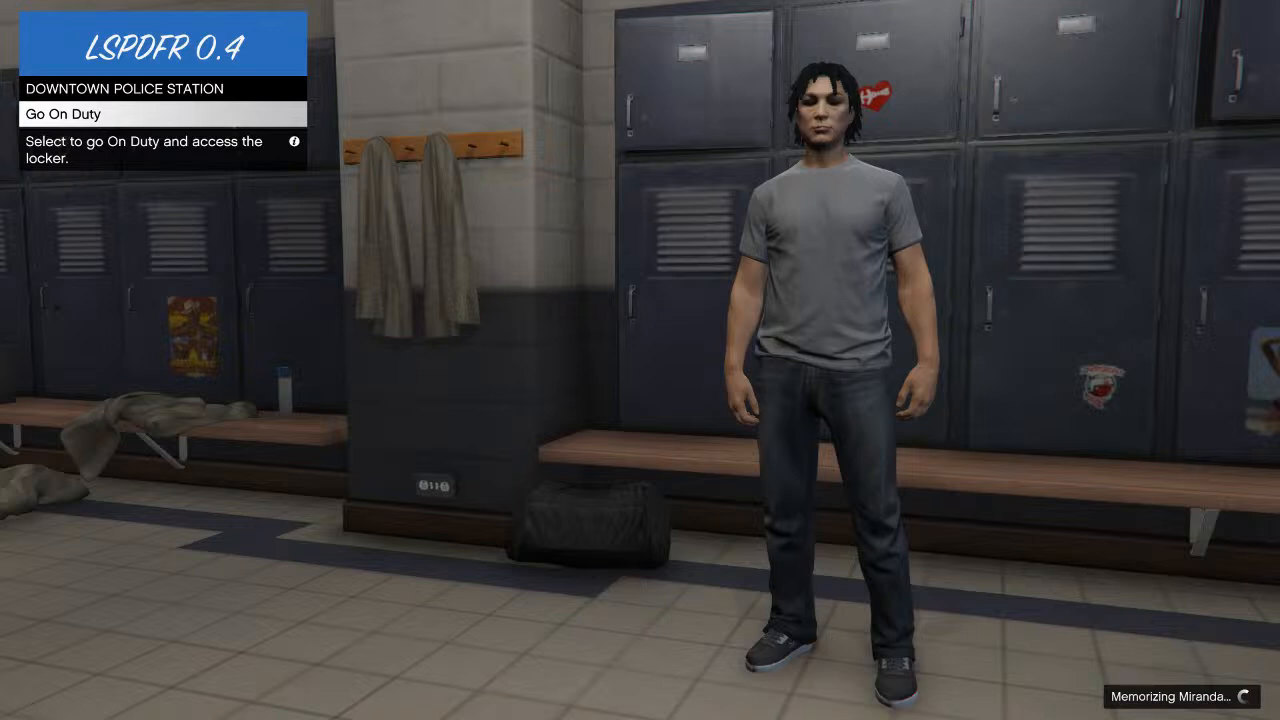
Go on duty with the selected character and walk out of the locker room into the station lobby.
{"action": "key", "text": "Return"}
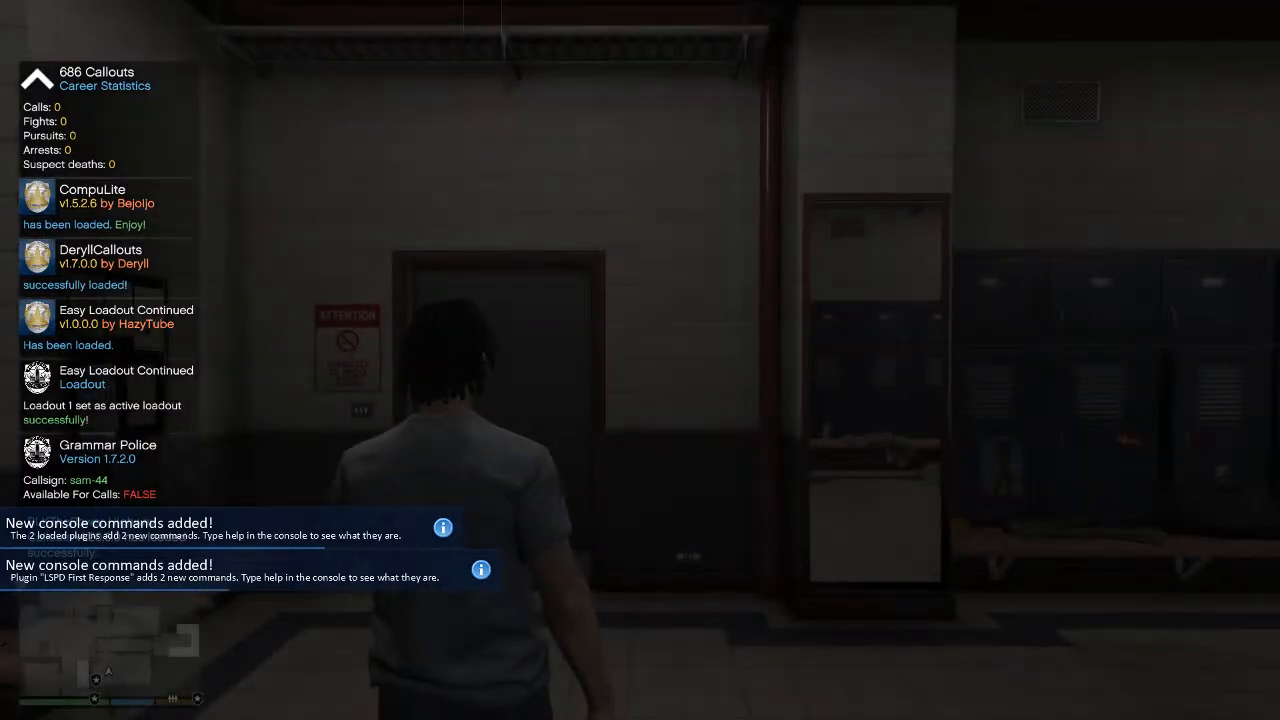
{"action": "key", "text": "w"}
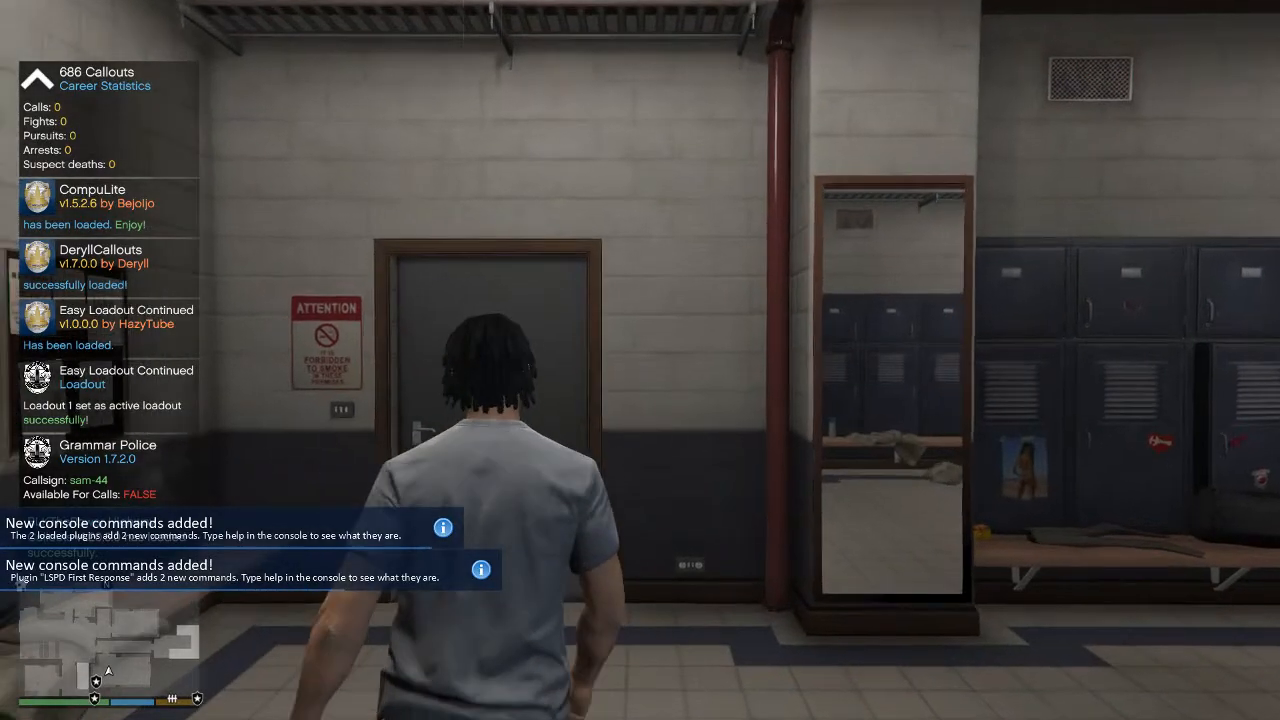
{"action": "key", "text": "w"}
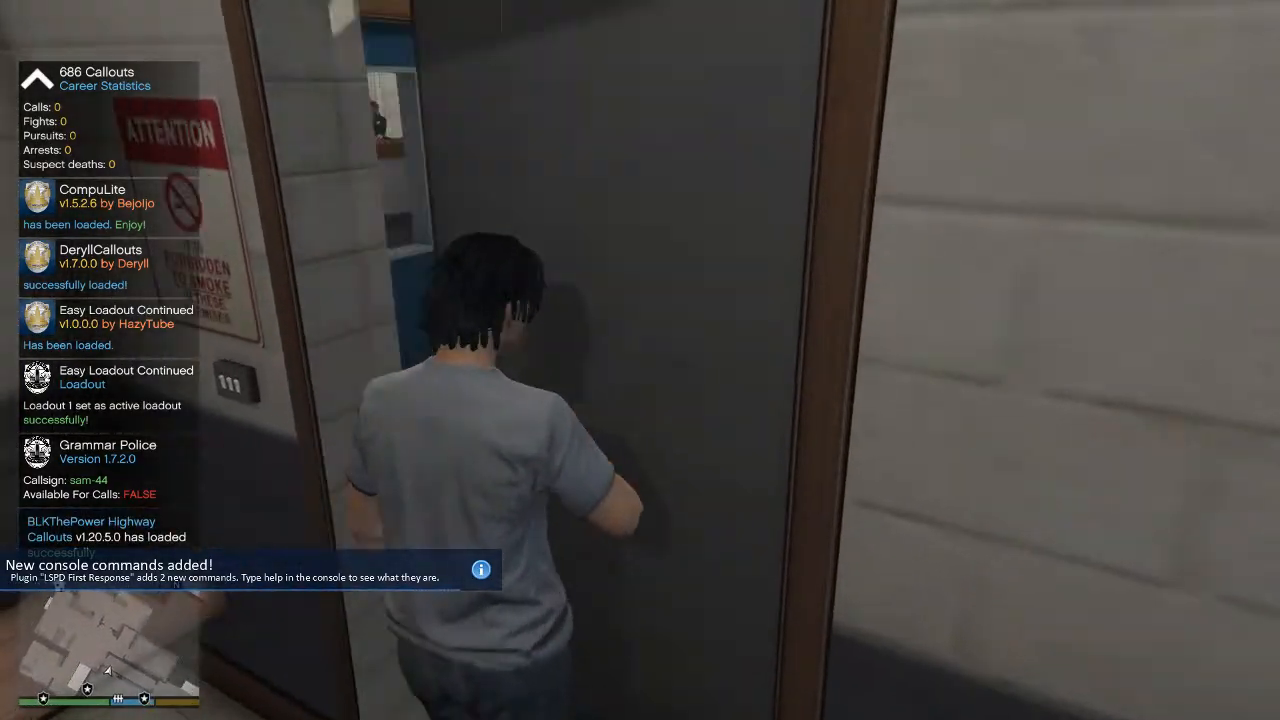
{"action": "key", "text": "w"}
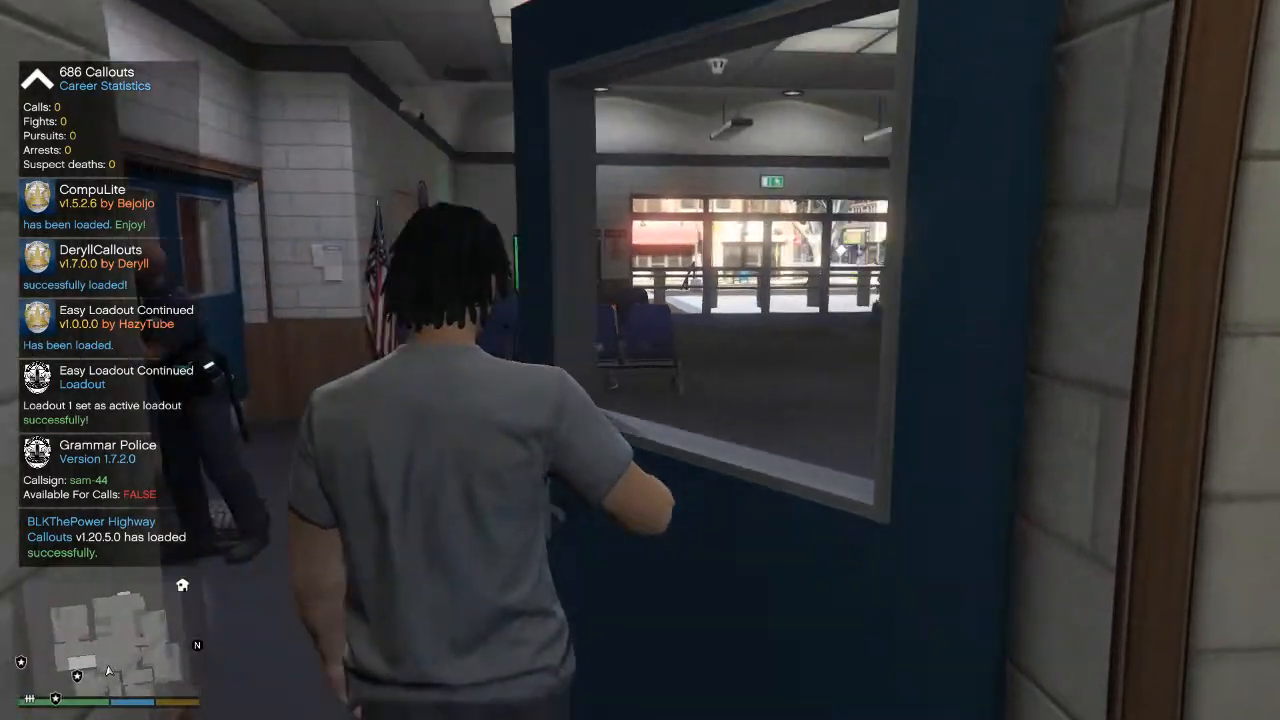
{"action": "key", "text": "w"}
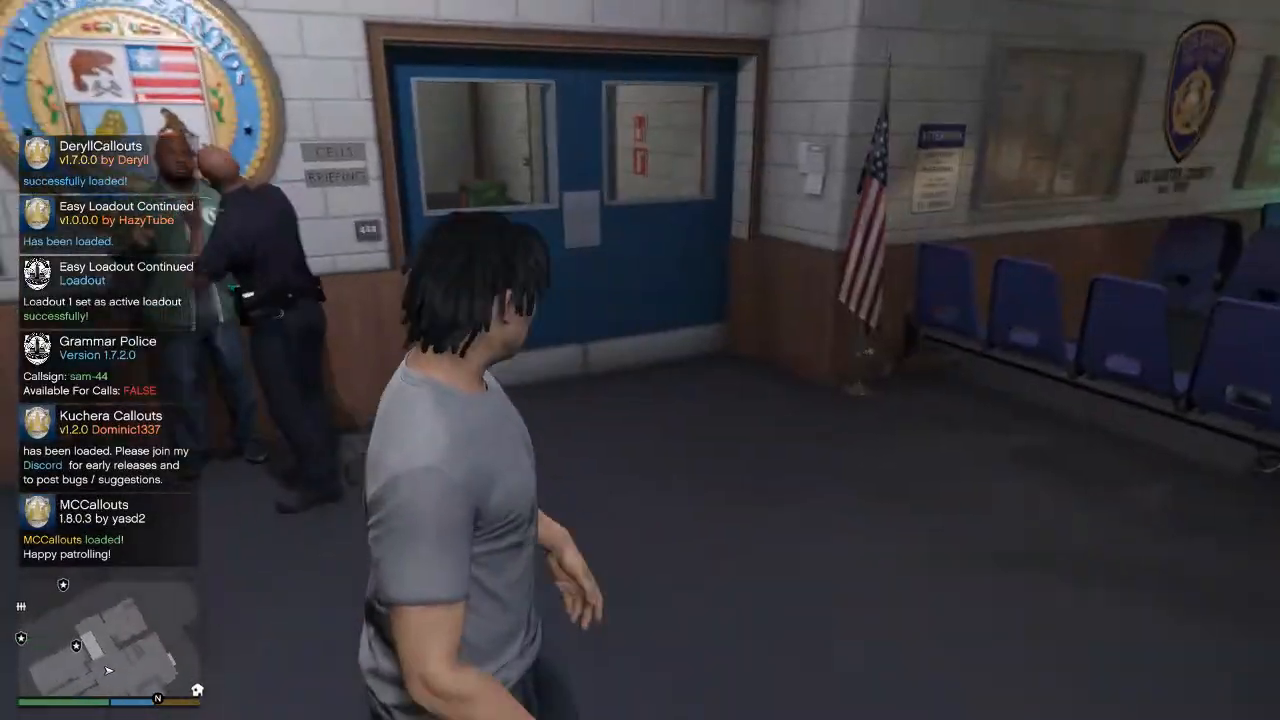
Walk through the lobby to the front desk and check the carried weapons in the weapon wheel.
{"action": "key", "text": "w"}
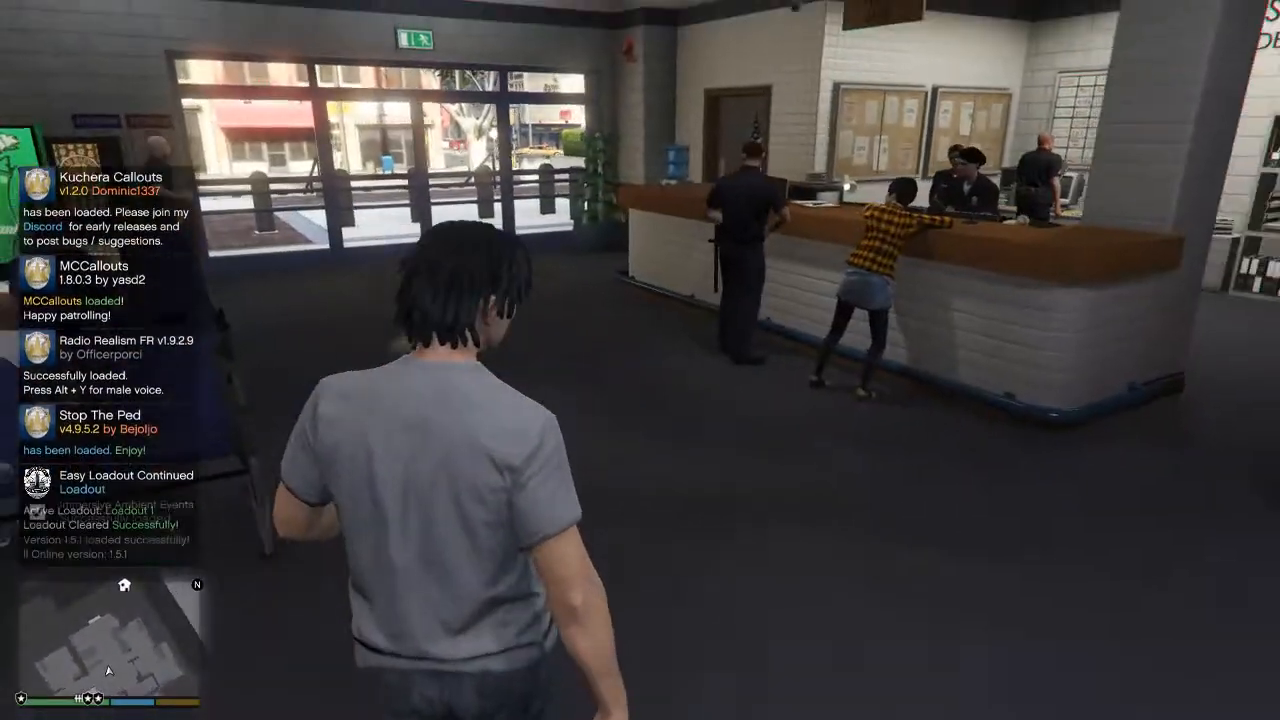
{"action": "key", "text": "w"}
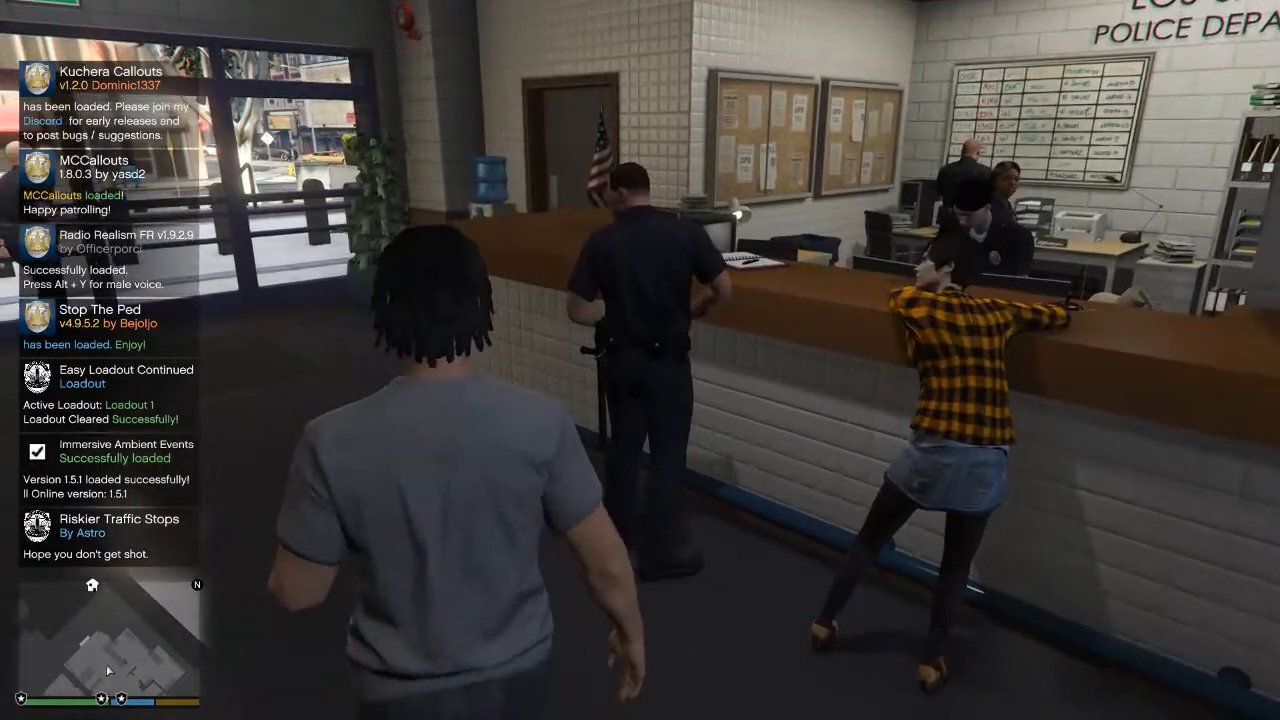
{"action": "key", "text": "w"}
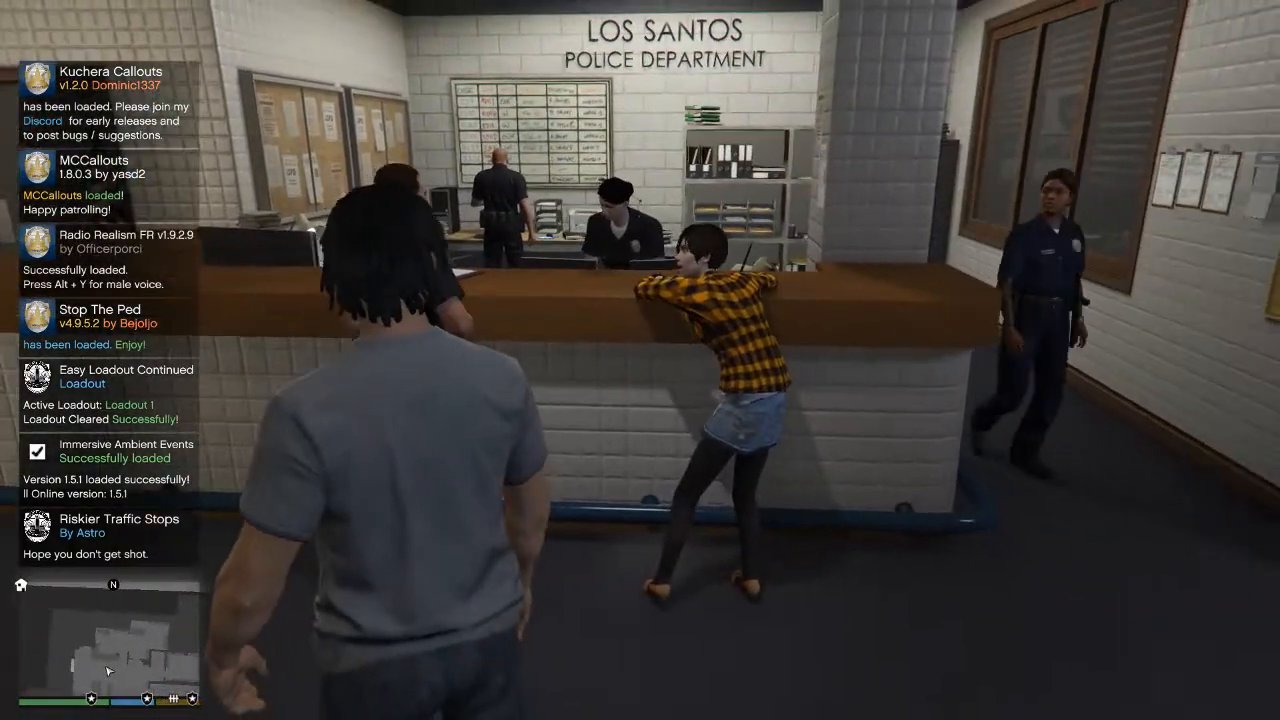
{"action": "key", "text": "Tab"}
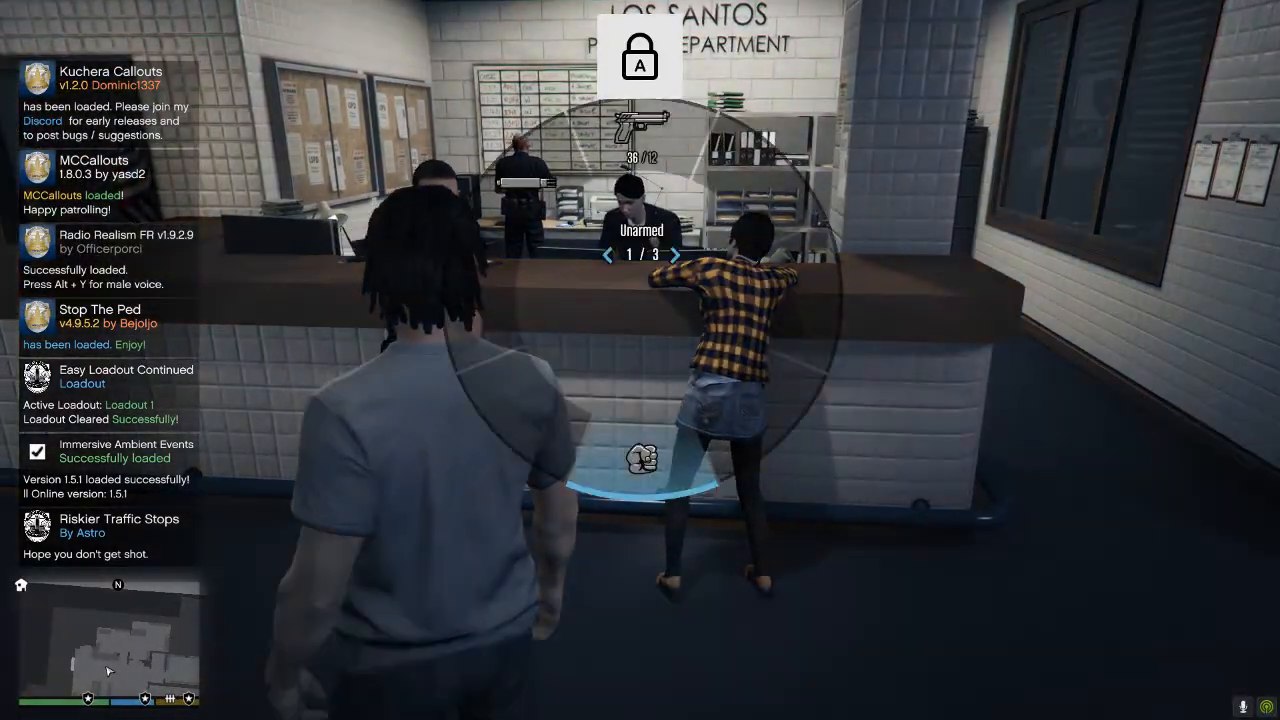
Walk from the front desk to the glass entrance doors of the police station.
{"action": "key", "text": "w"}
{"action": "key", "text": "w"}
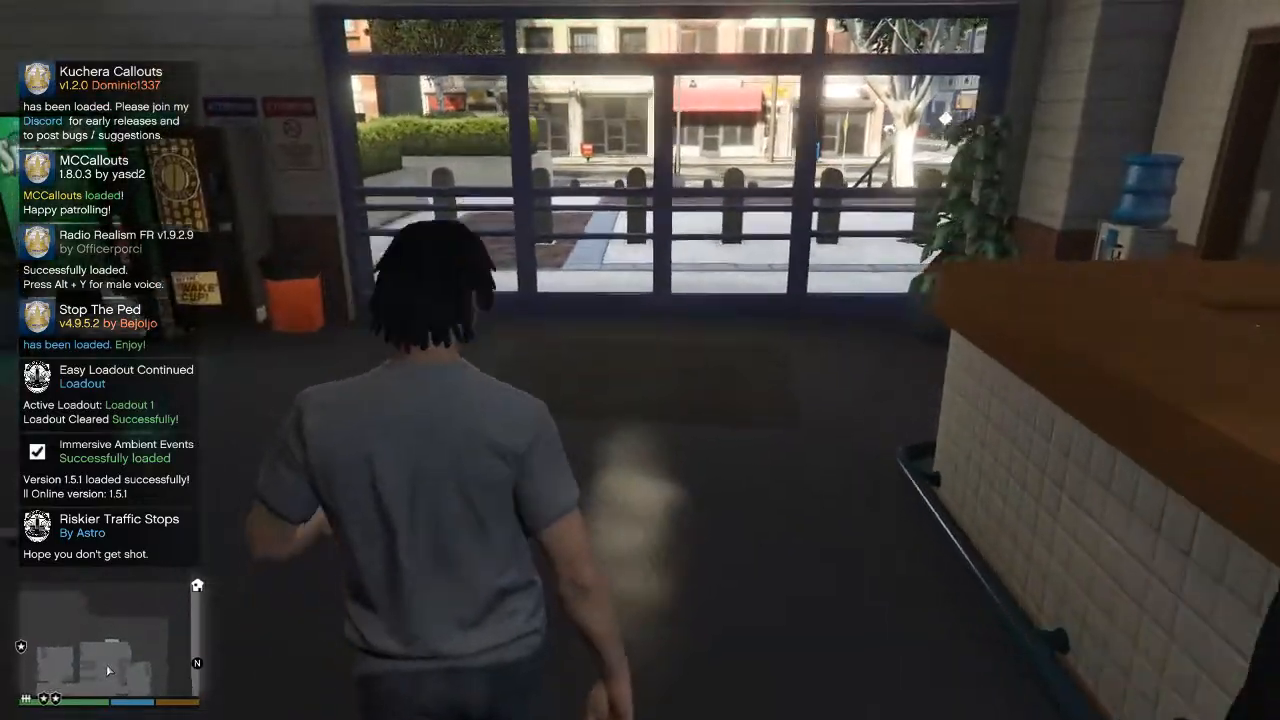
{"action": "key", "text": "w"}
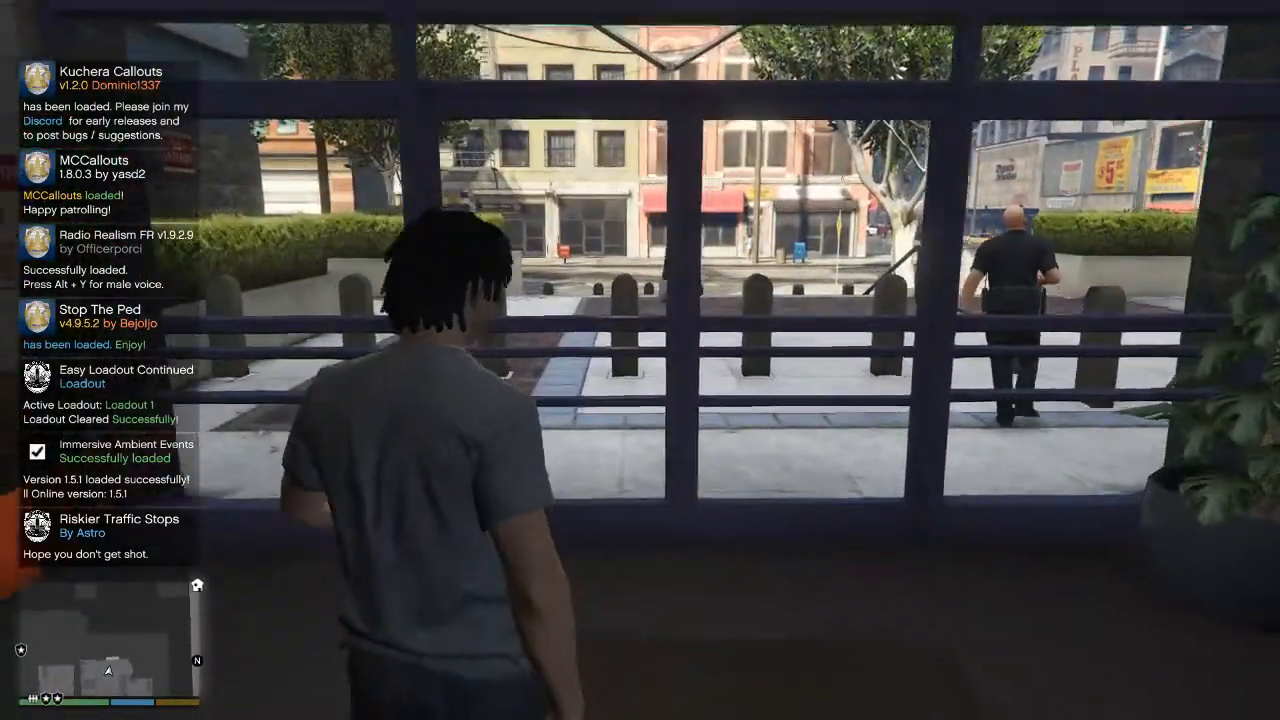
{"action": "key", "text": "w"}
Leave the station and dress the character in the Male LSPD Class C uniform from the EUP Patrol Division outfits.
{"action": "key", "text": "F9"}
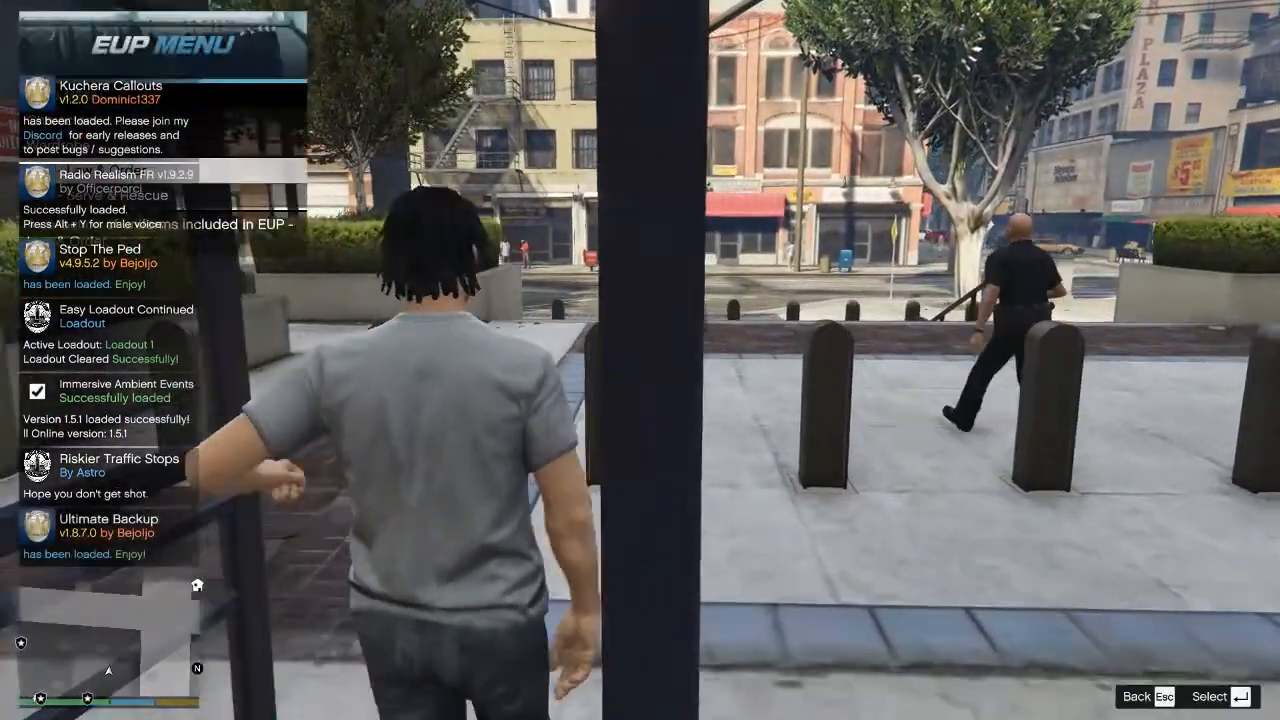
{"action": "key", "text": "w"}
{"action": "key", "text": "Return"}
{"action": "key", "text": "Return"}
{"action": "key", "text": "Return"}
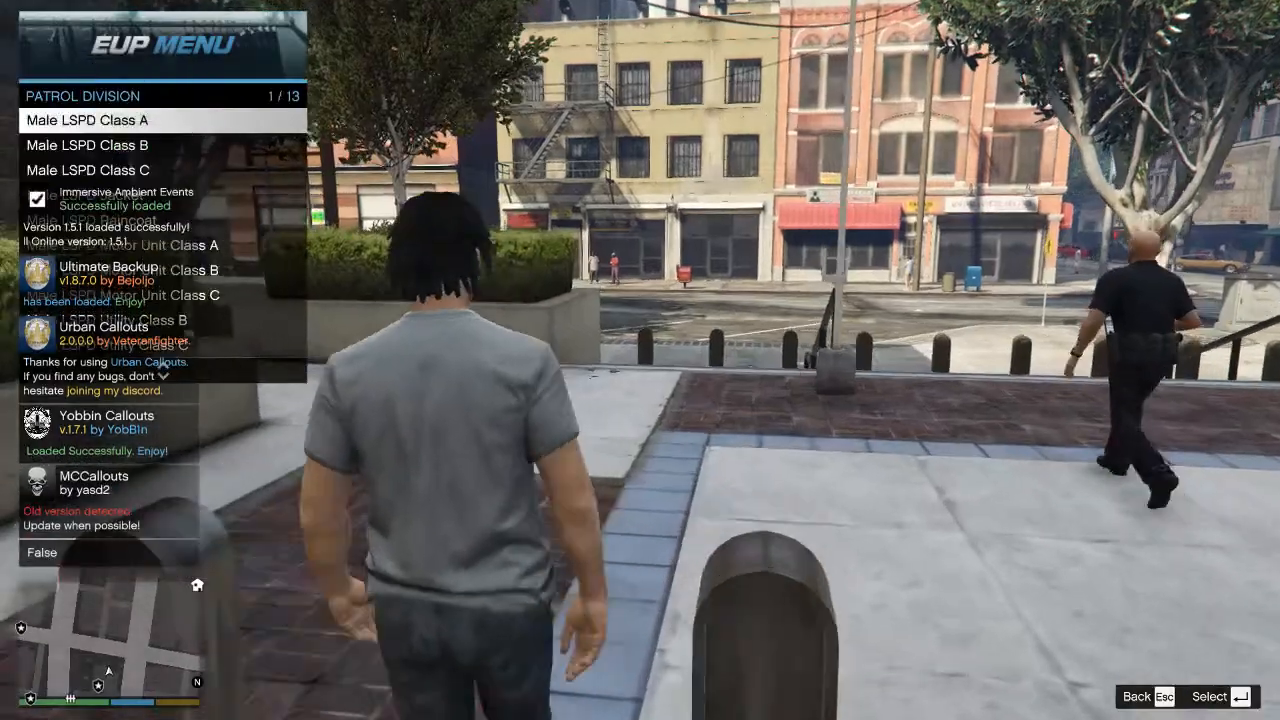
{"action": "key", "text": "Return"}
{"action": "key", "text": "w"}
{"action": "key", "text": "Down"}
{"action": "key", "text": "Down"}
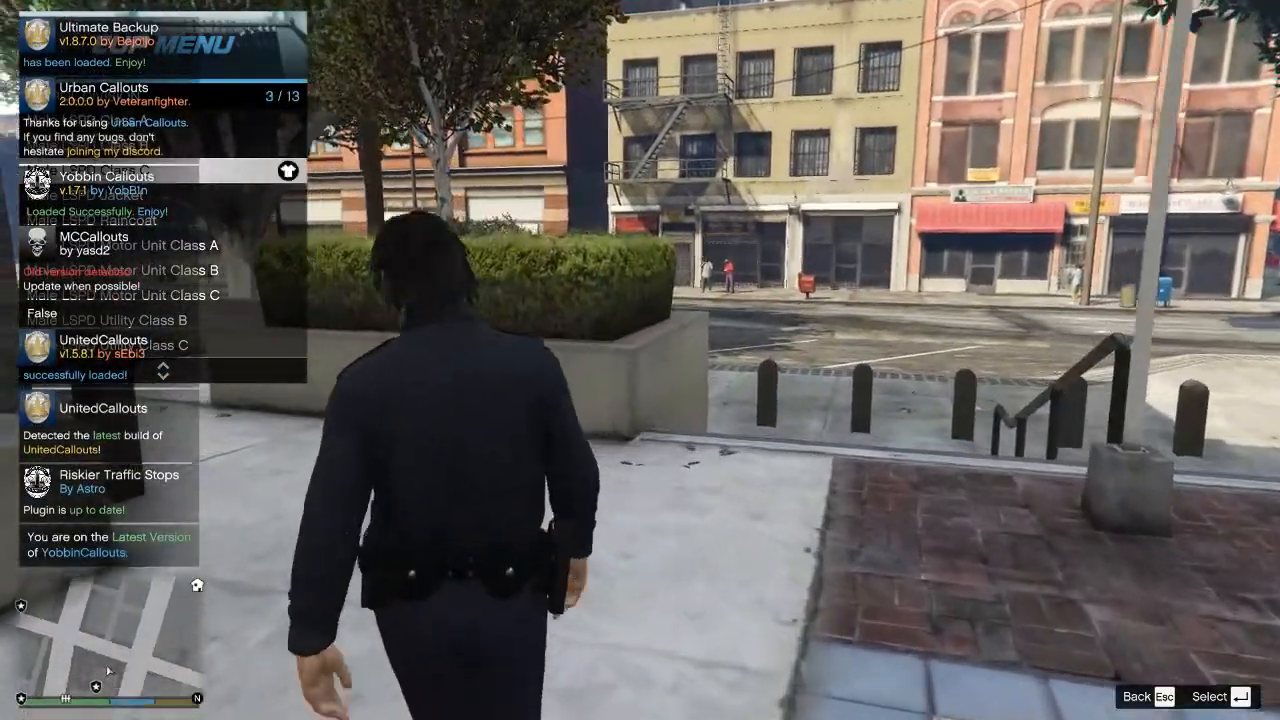
{"action": "key", "text": "Escape"}
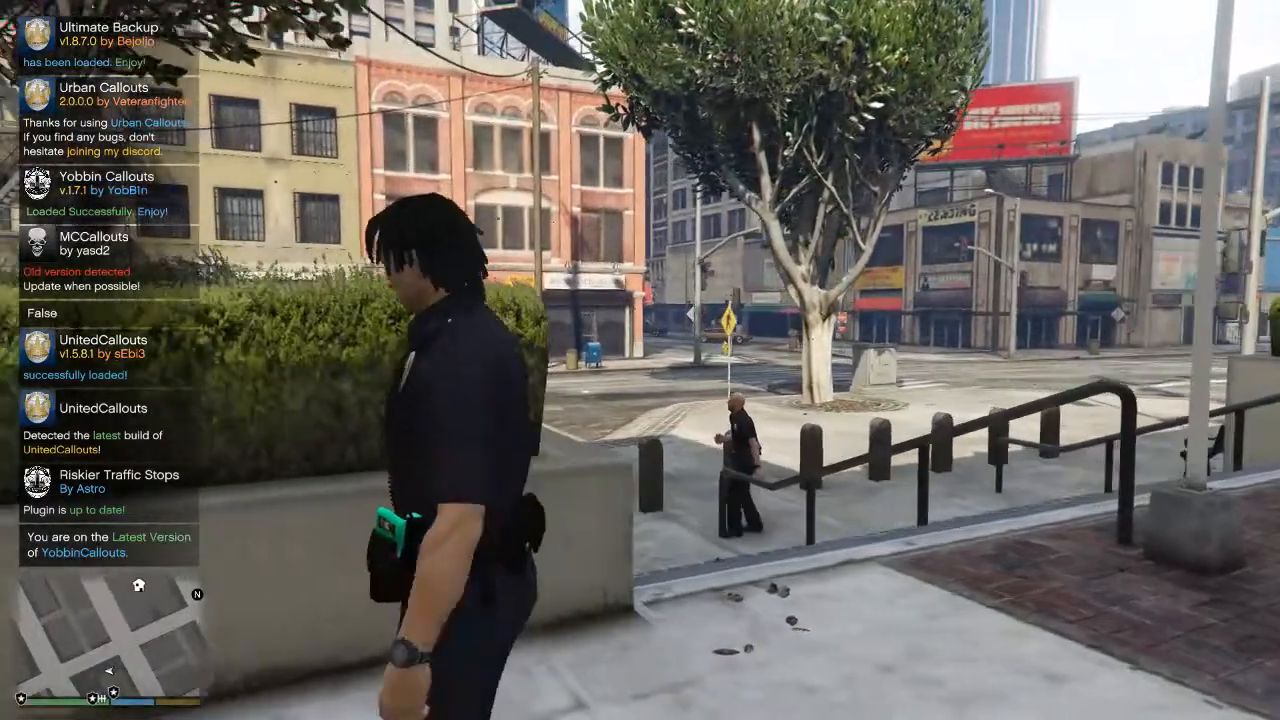
Walk along the station wall and save the Grammar Police configuration.
{"action": "key", "text": "w"}
{"action": "key", "text": "m"}
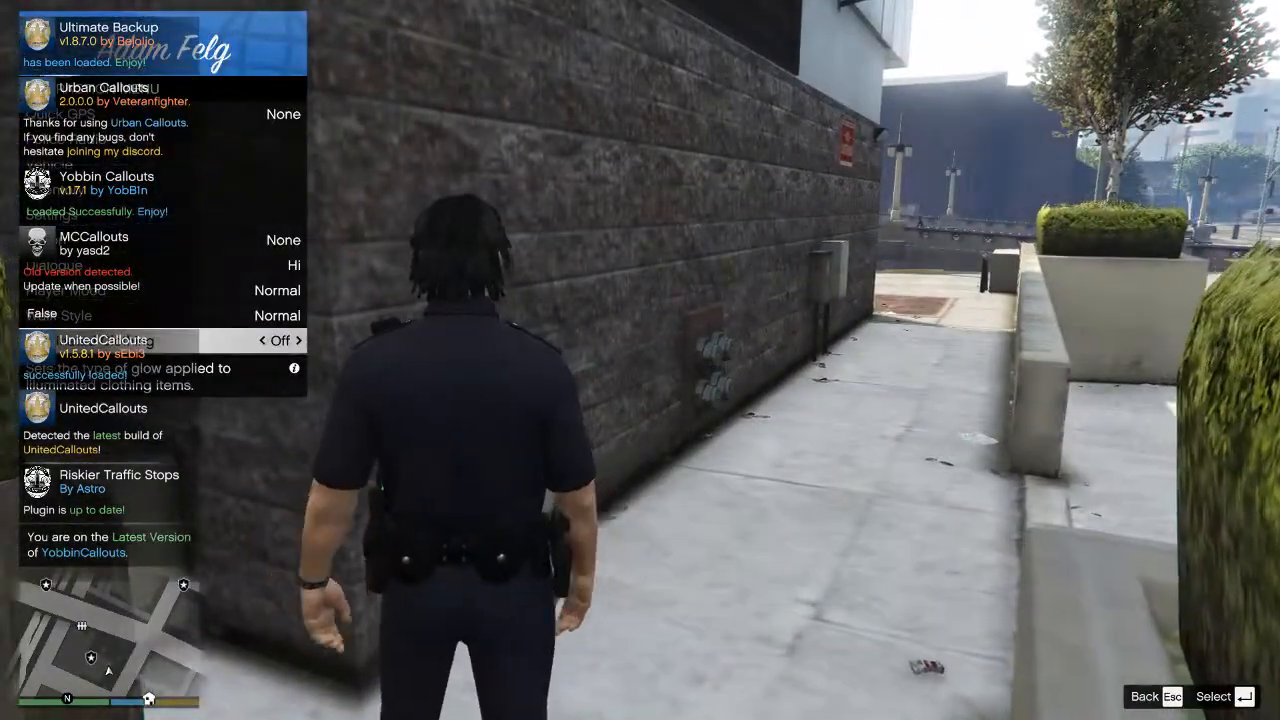
{"action": "key", "text": "Down"}
{"action": "key", "text": "w"}
{"action": "key", "text": "Down"}
{"action": "key", "text": "Return"}
{"action": "key", "text": "Right"}
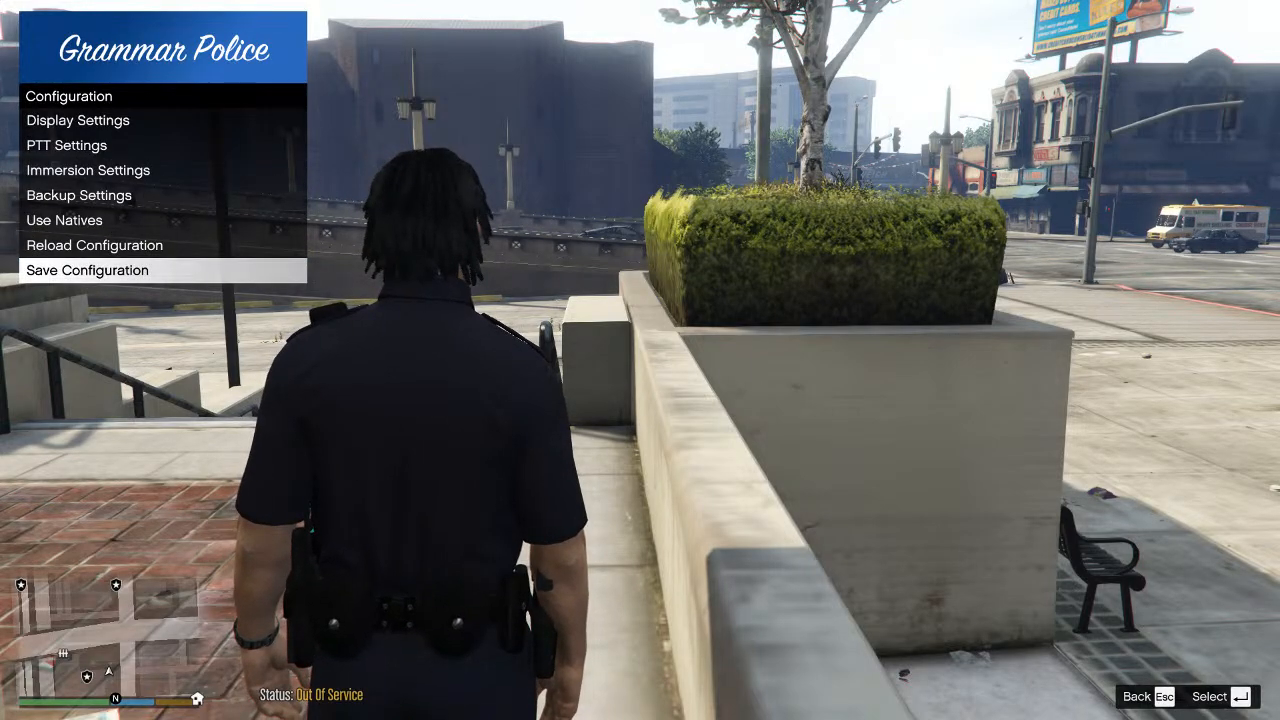
{"action": "key", "text": "w"}
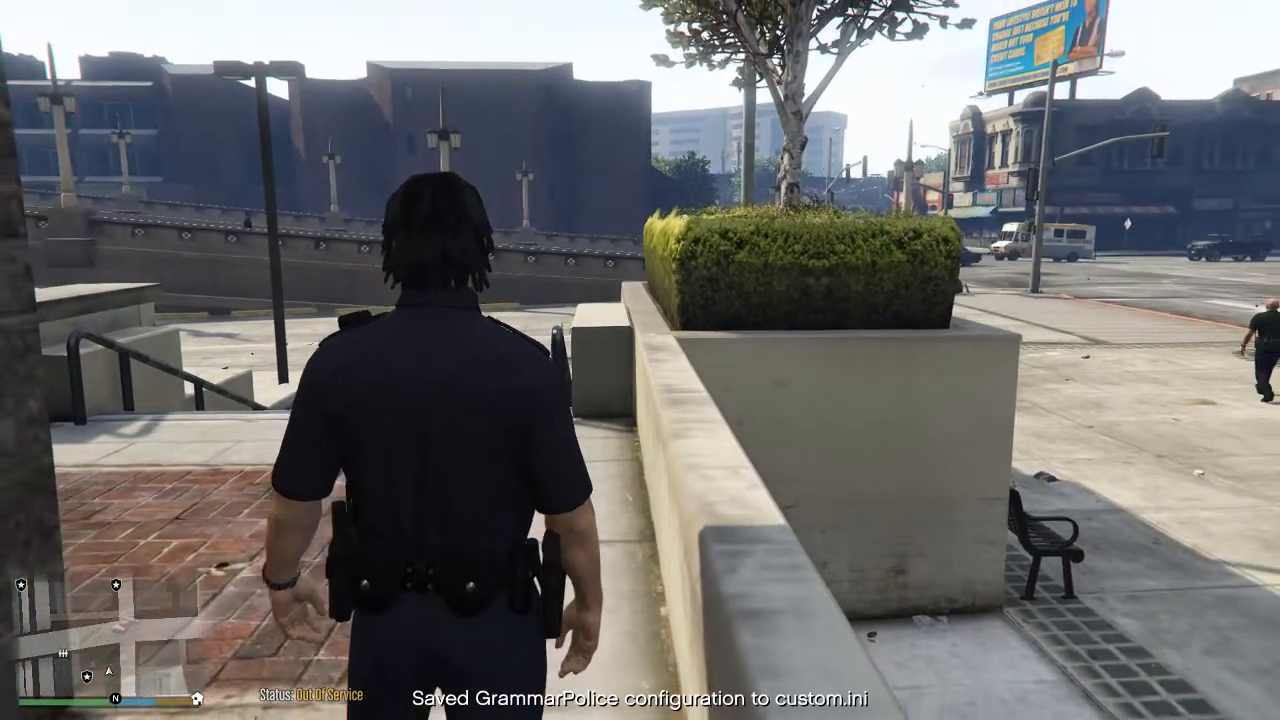
Walk around the outside of the station and radio dispatch to change the officer status to On Patrol.
{"action": "key", "text": "w"}
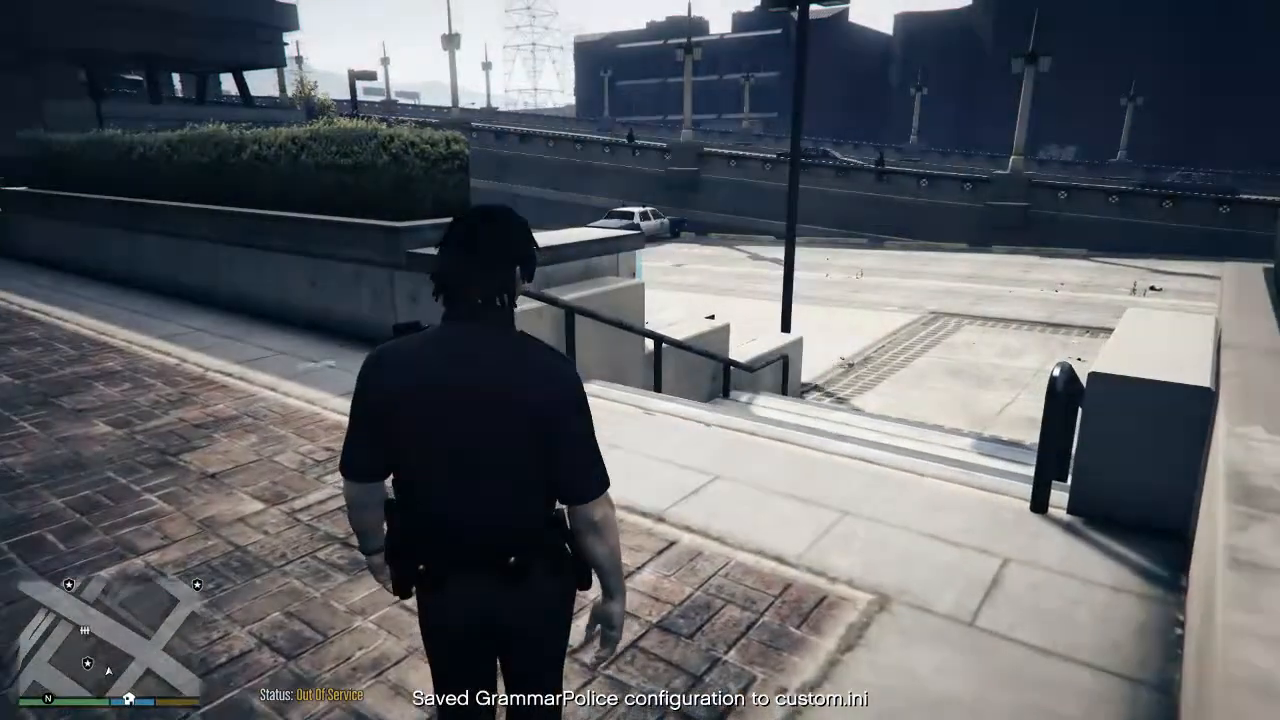
{"action": "key", "text": "w"}
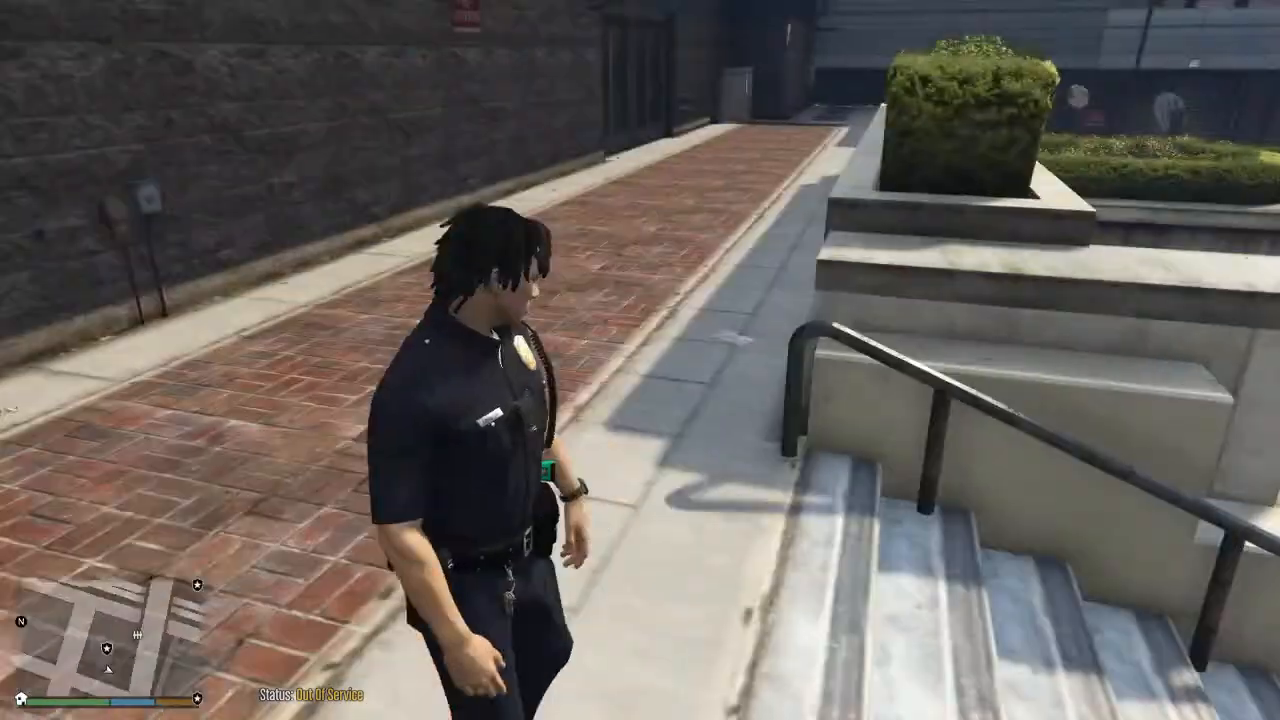
{"action": "key", "text": "w"}
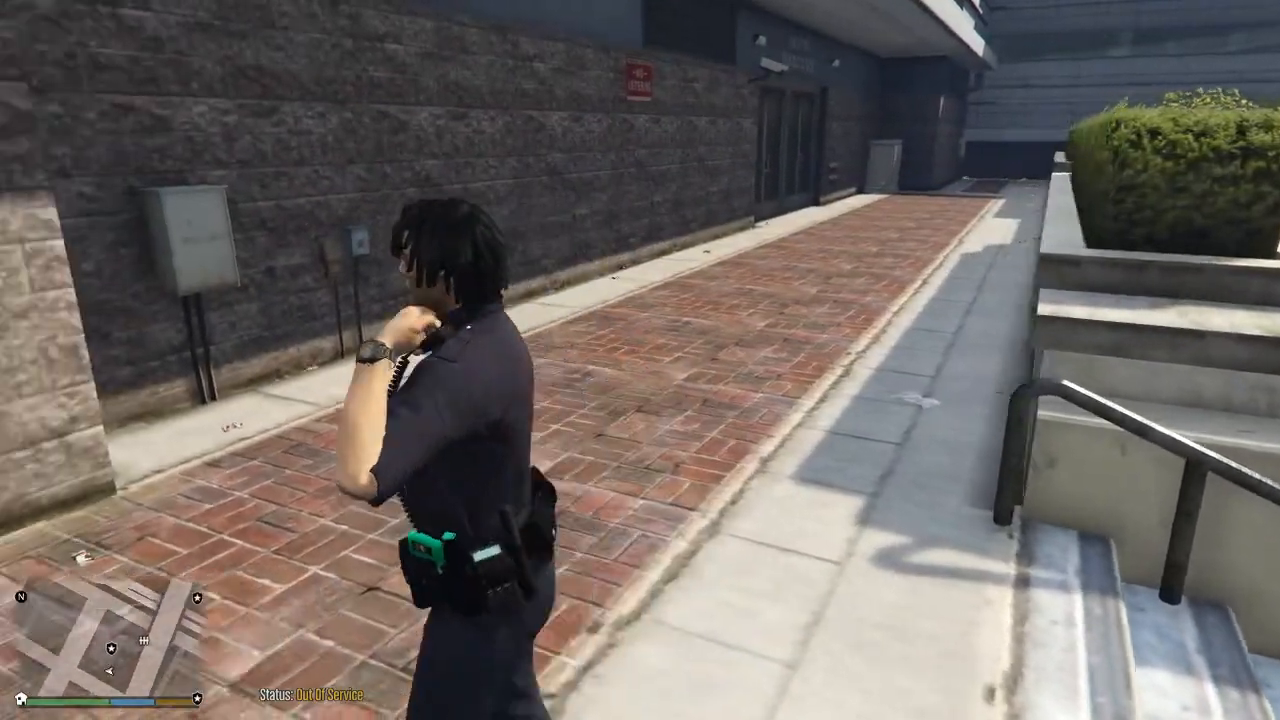
{"action": "key", "text": "w"}
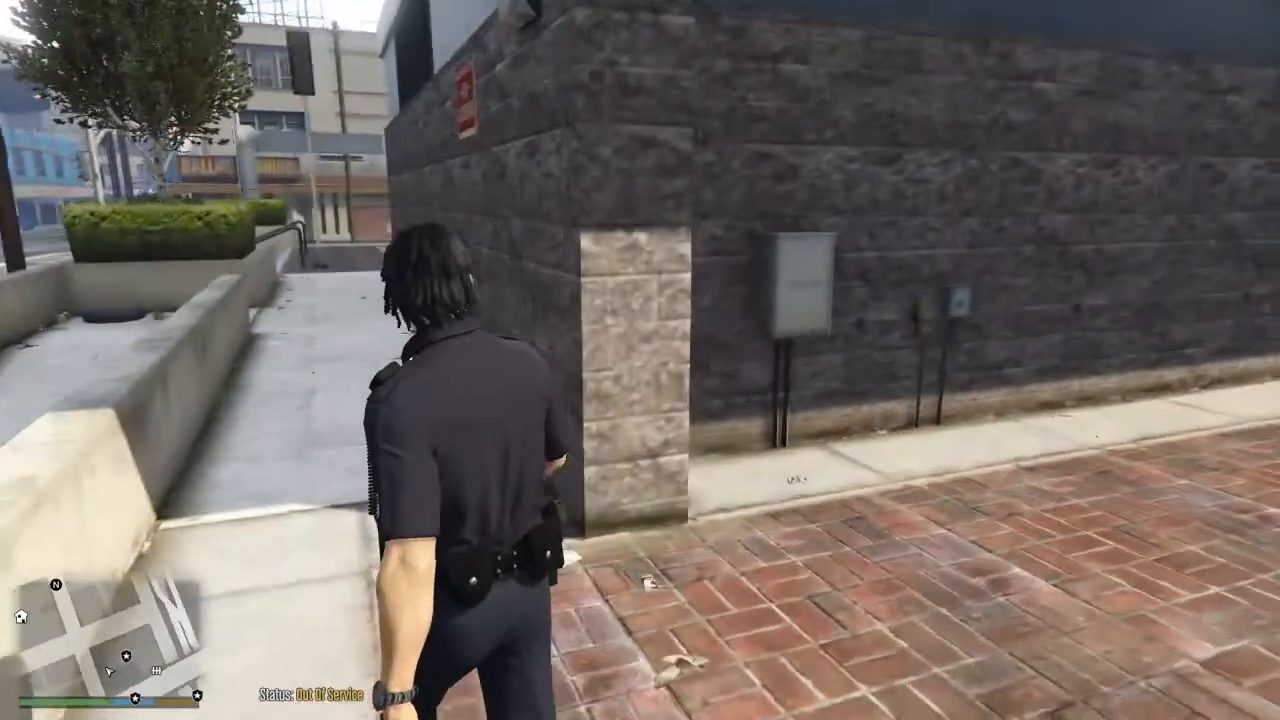
{"action": "key", "text": "w"}
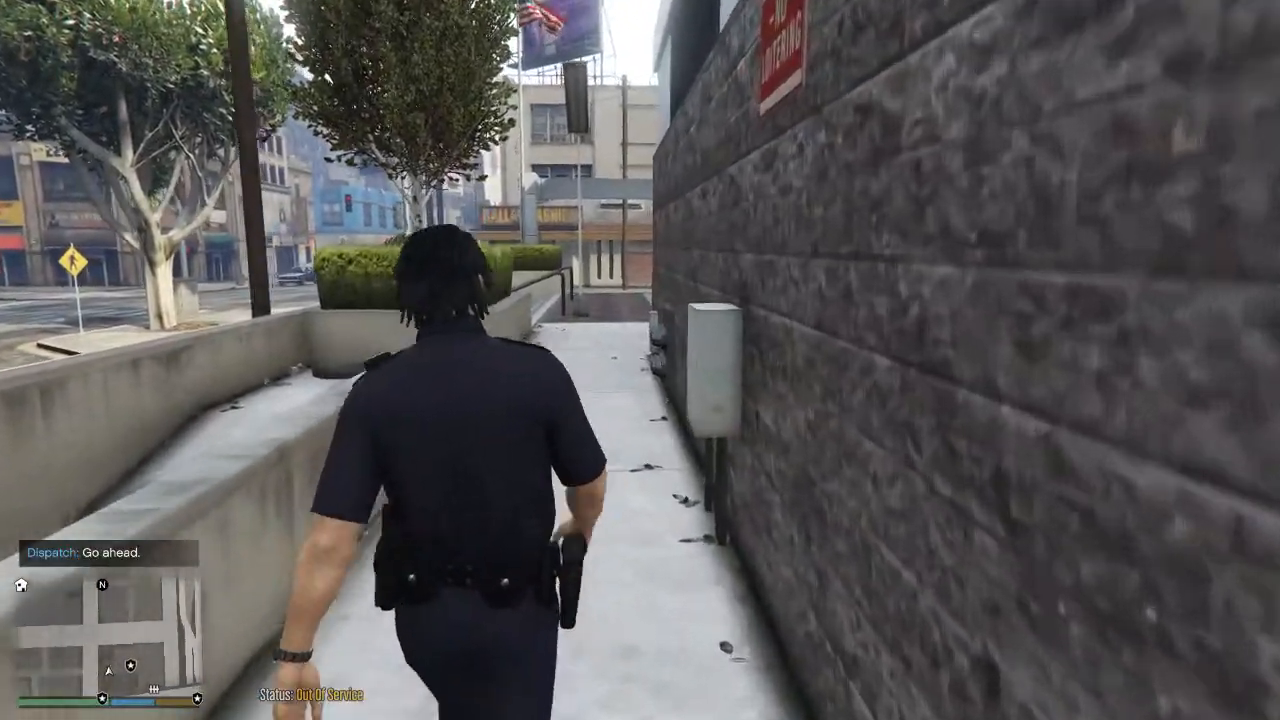
{"action": "key", "text": "w"}
{"action": "key", "text": "a"}
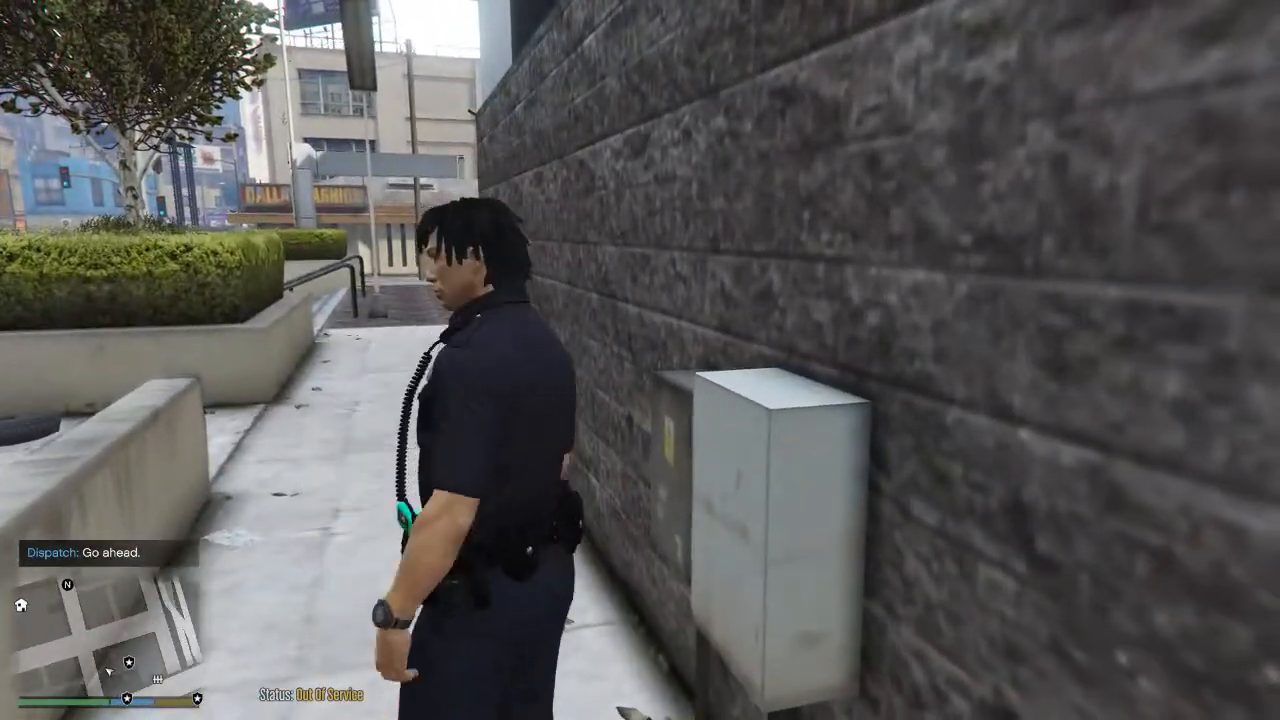
{"action": "key", "text": "w"}
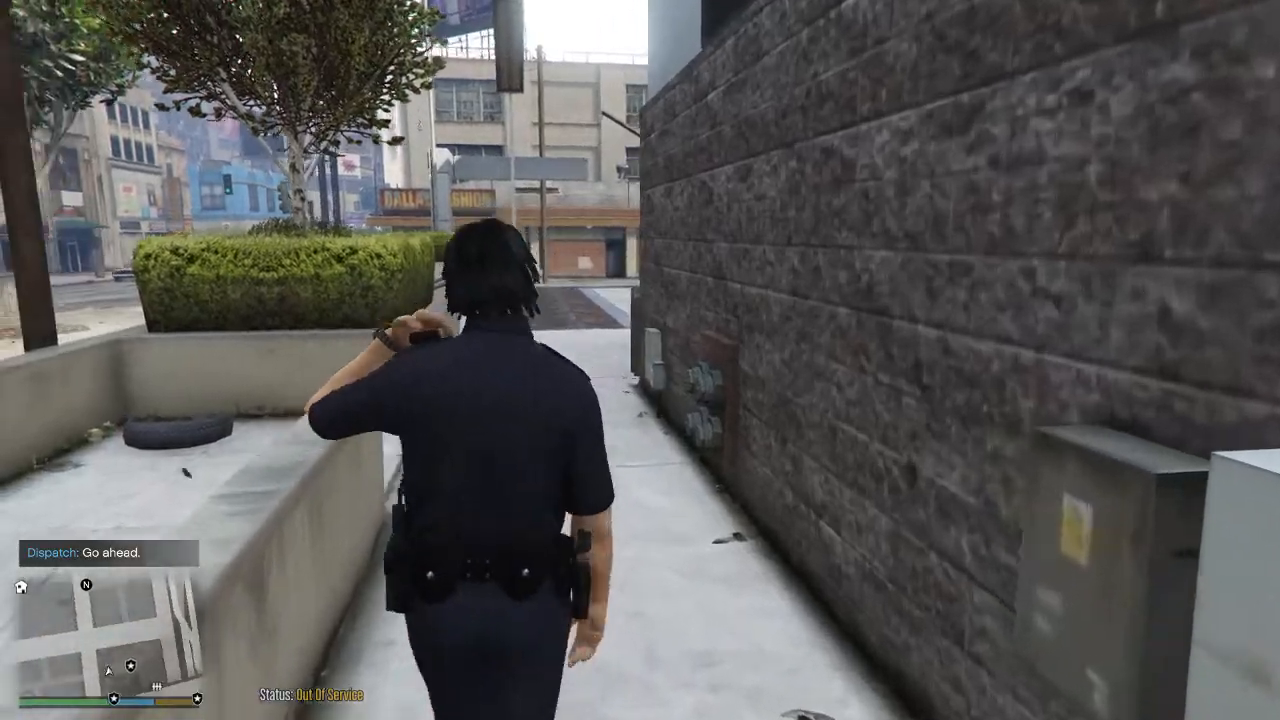
{"action": "key", "text": "w"}
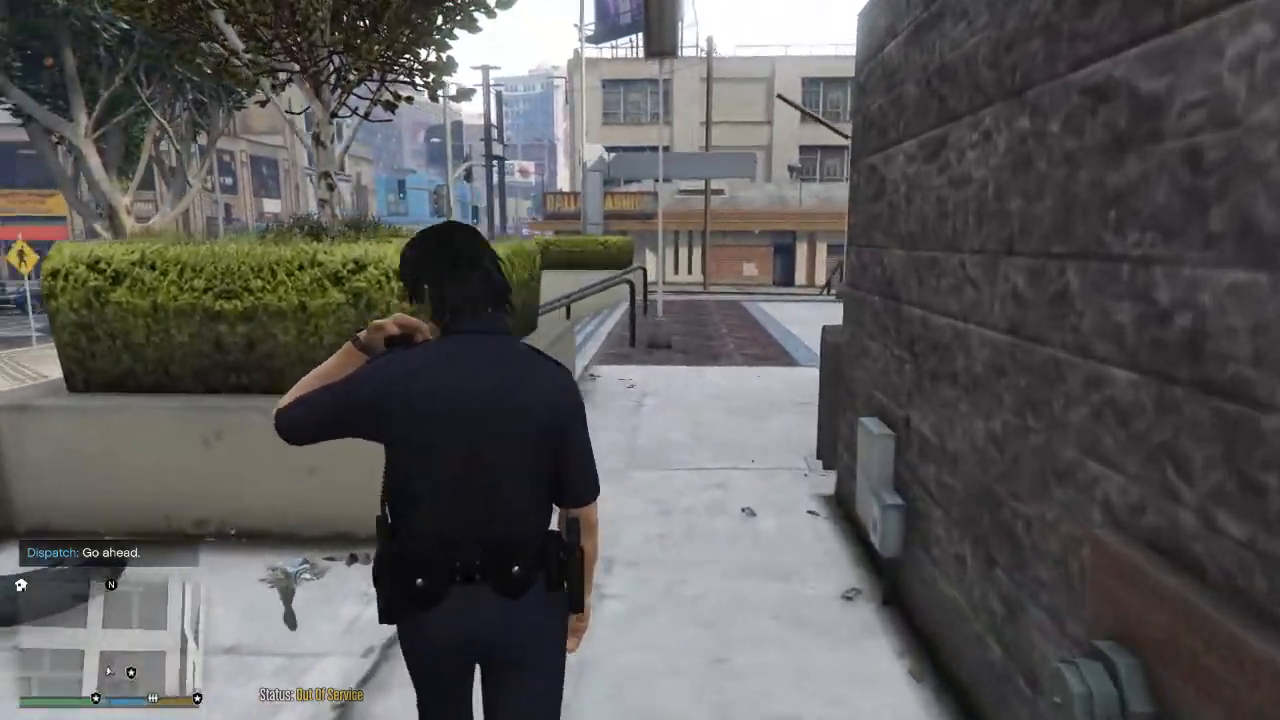
{"action": "key", "text": "a"}
{"action": "key", "text": "w"}
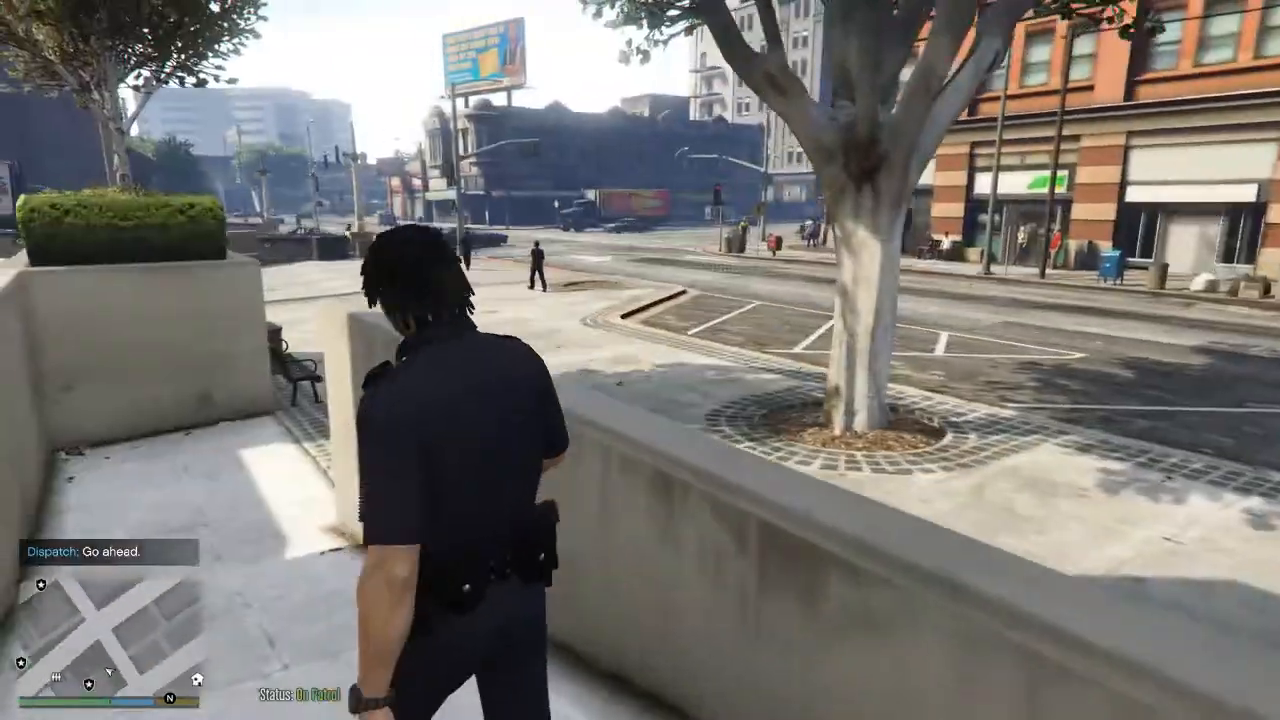
Run past the planters onto the open plaza, switch the carried weapon briefly, and turn the officer around.
{"action": "key", "text": "w"}
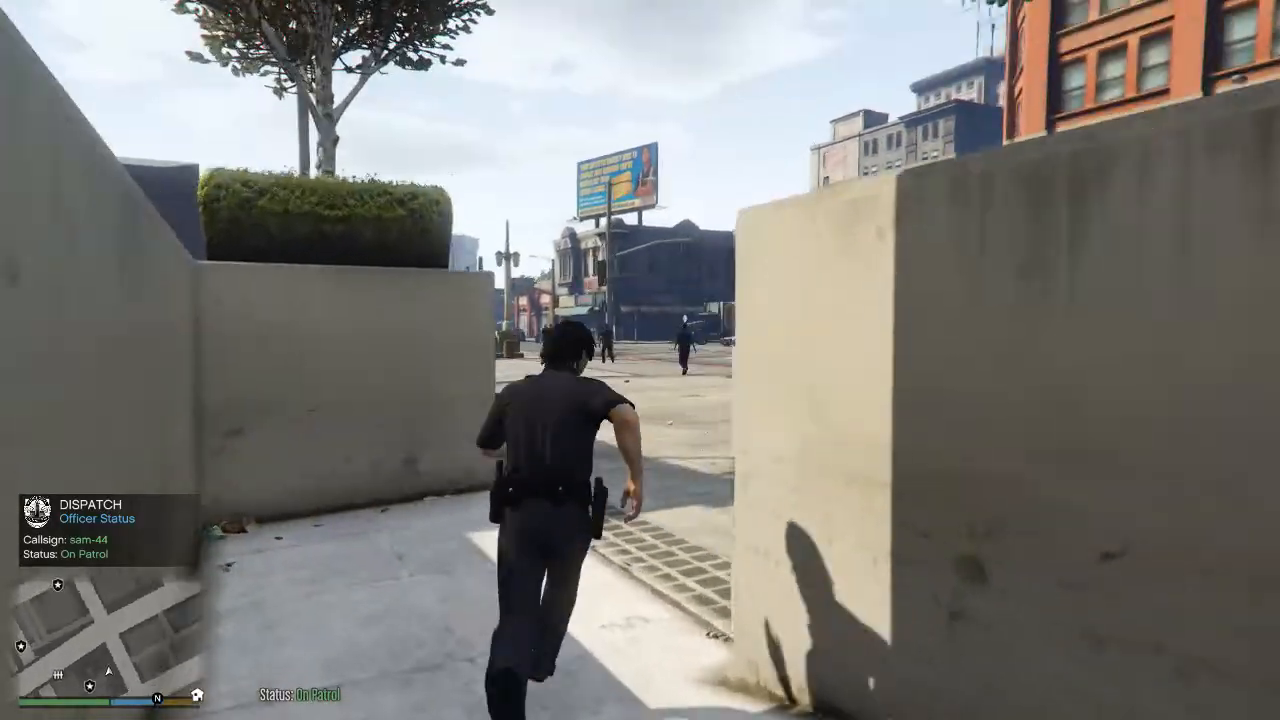
{"action": "key", "text": "w"}
{"action": "key", "text": "Tab"}
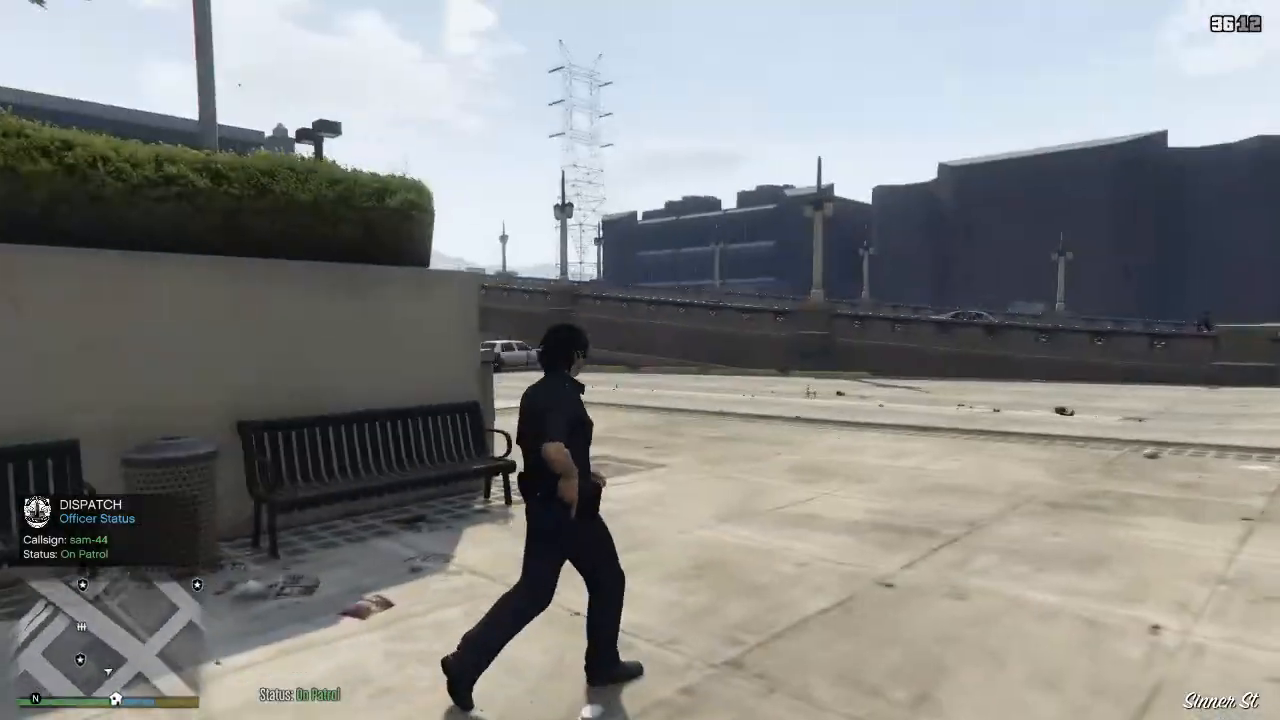
{"action": "key", "text": "Tab"}
{"action": "key", "text": "w"}
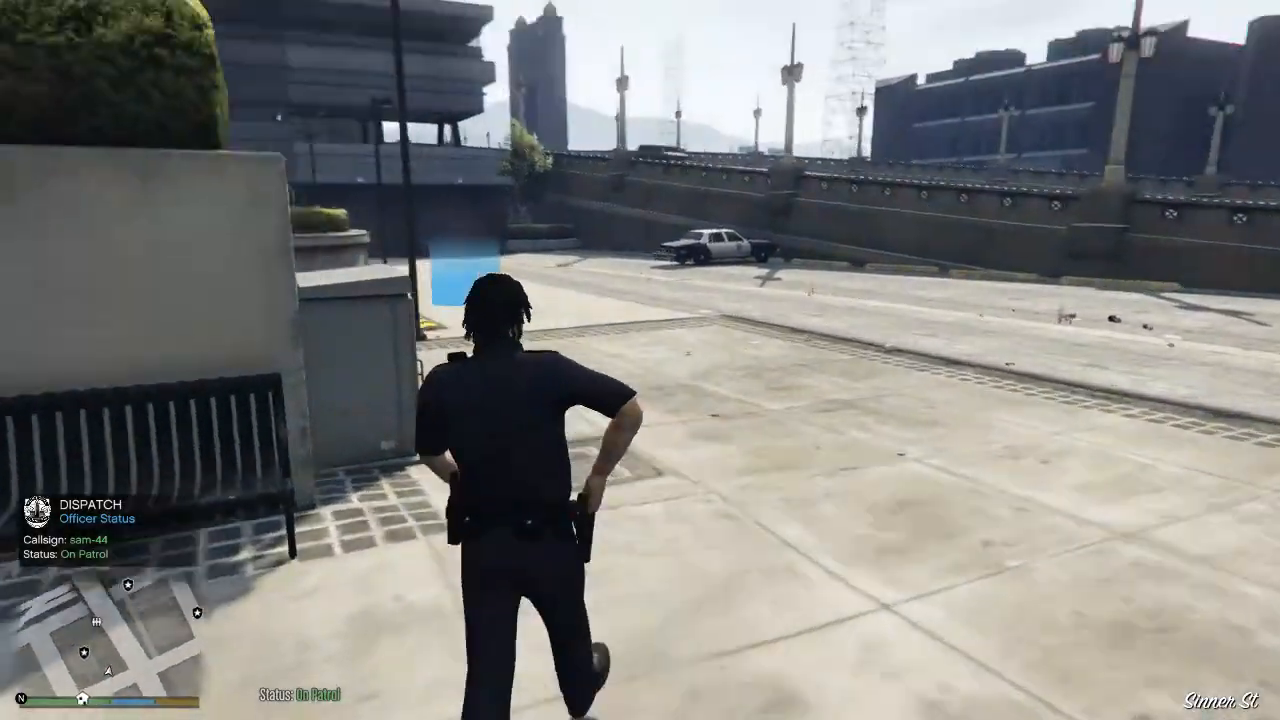
{"action": "key", "text": "s"}
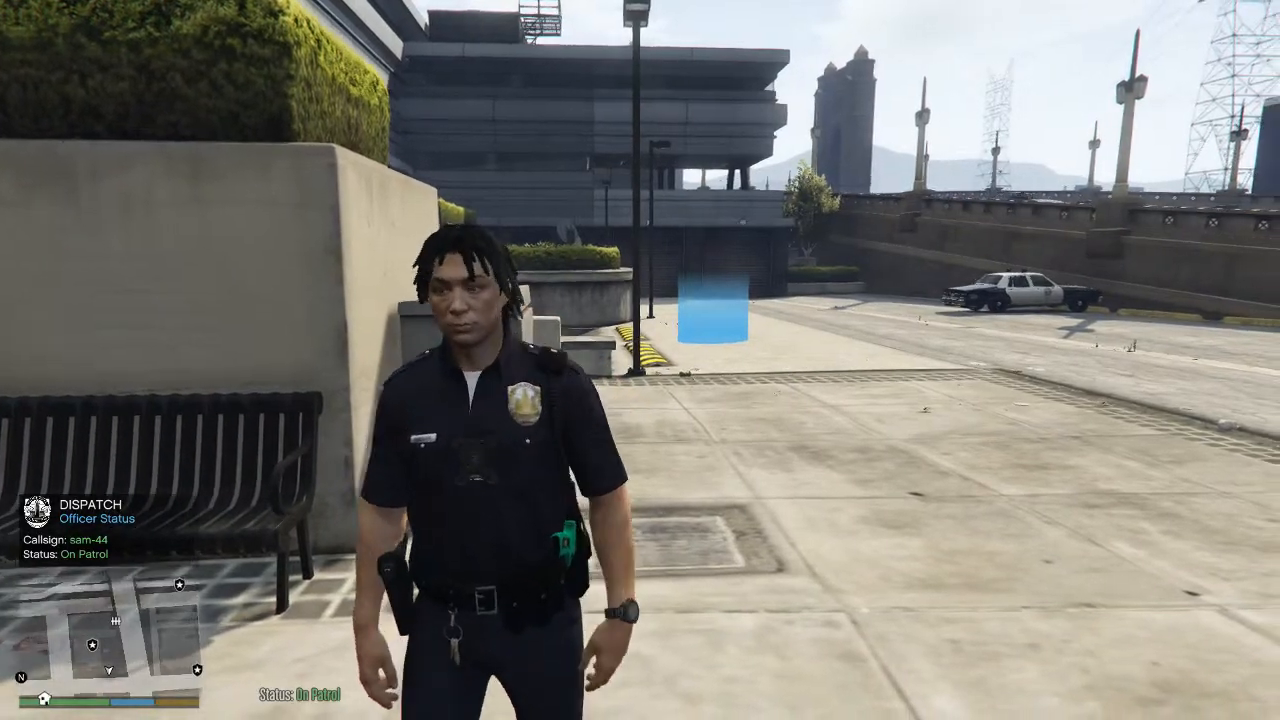
Walk across the plaza and view the full city map in the pause screen.
{"action": "key", "text": "w"}
{"action": "key", "text": "w"}
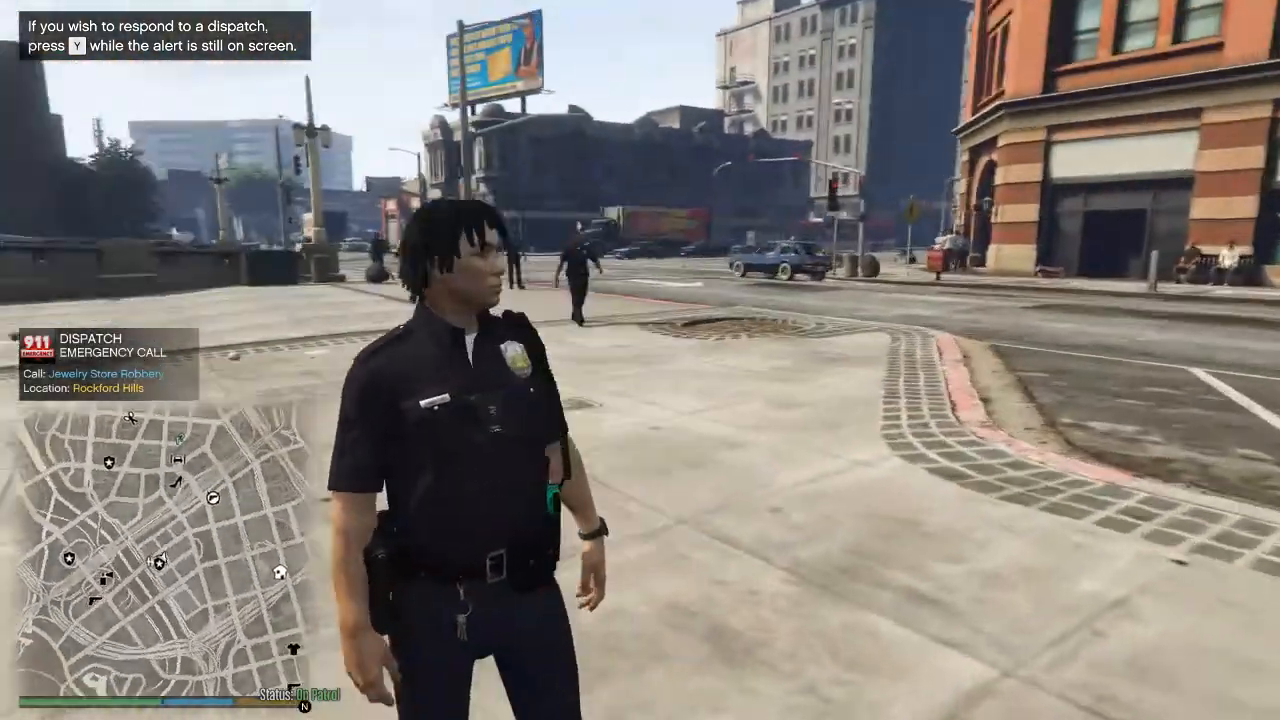
{"action": "key", "text": "w"}
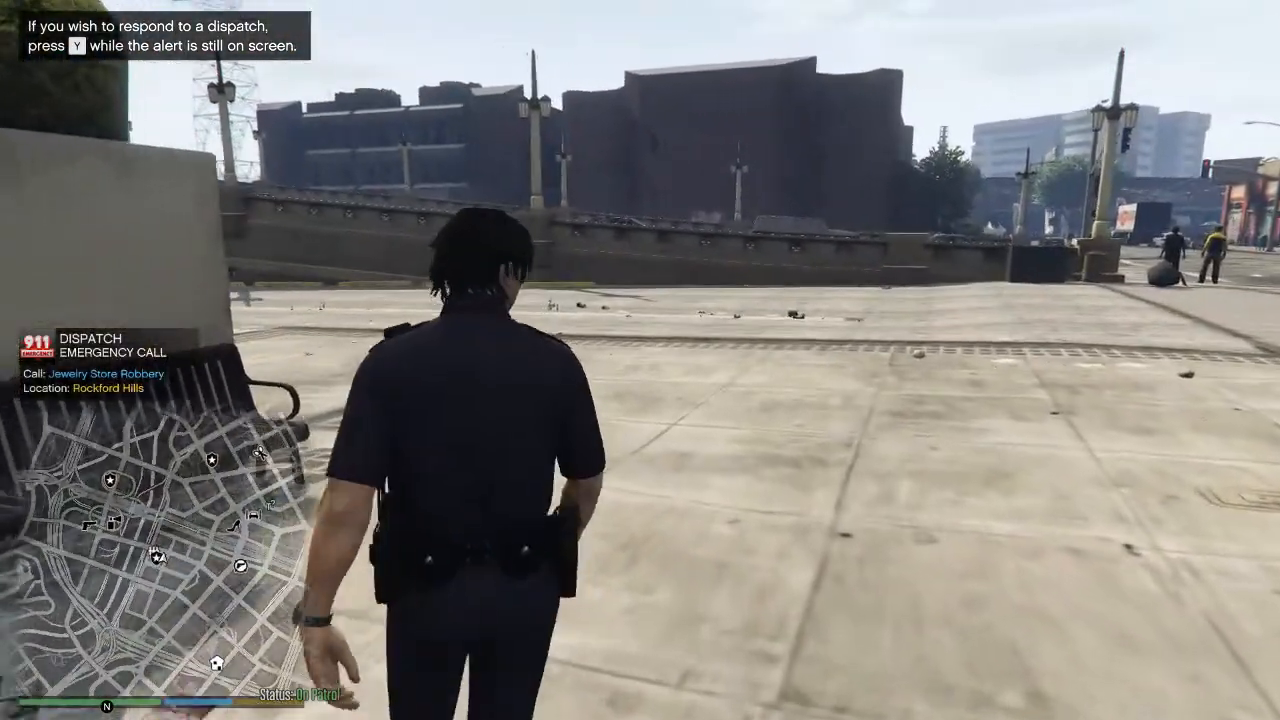
{"action": "key", "text": "Escape"}
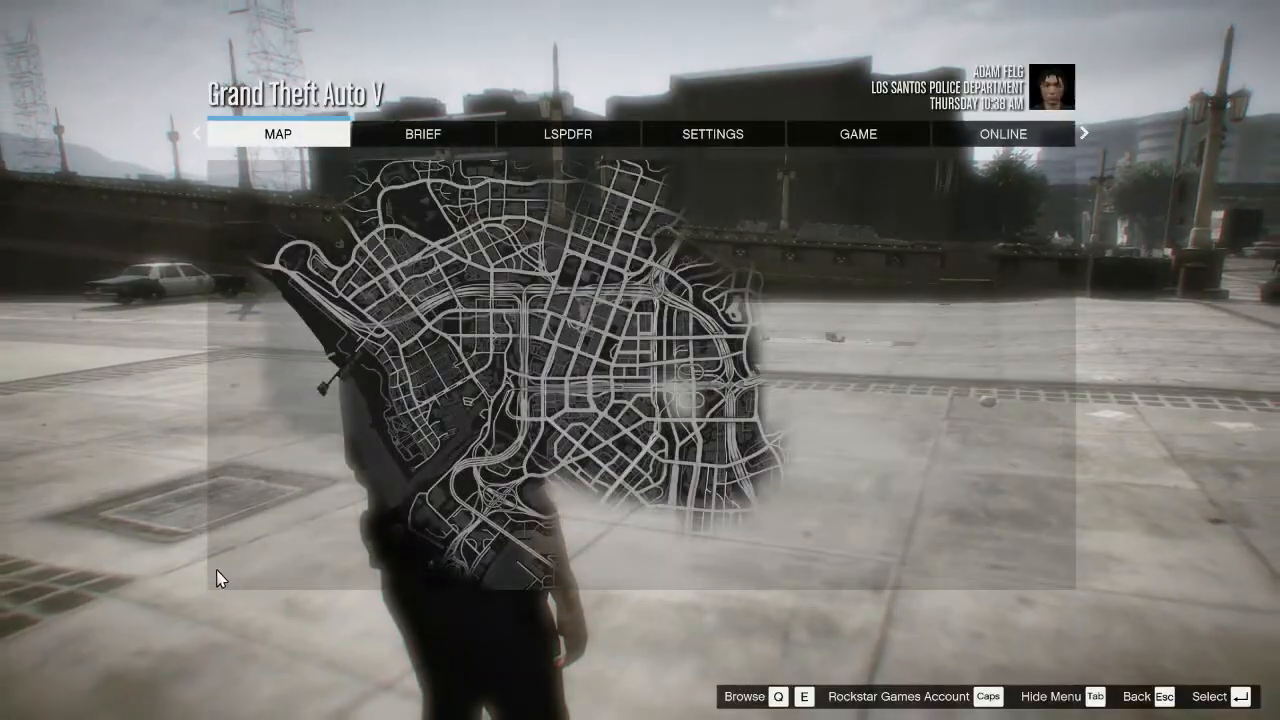
{"action": "key", "text": "Escape"}
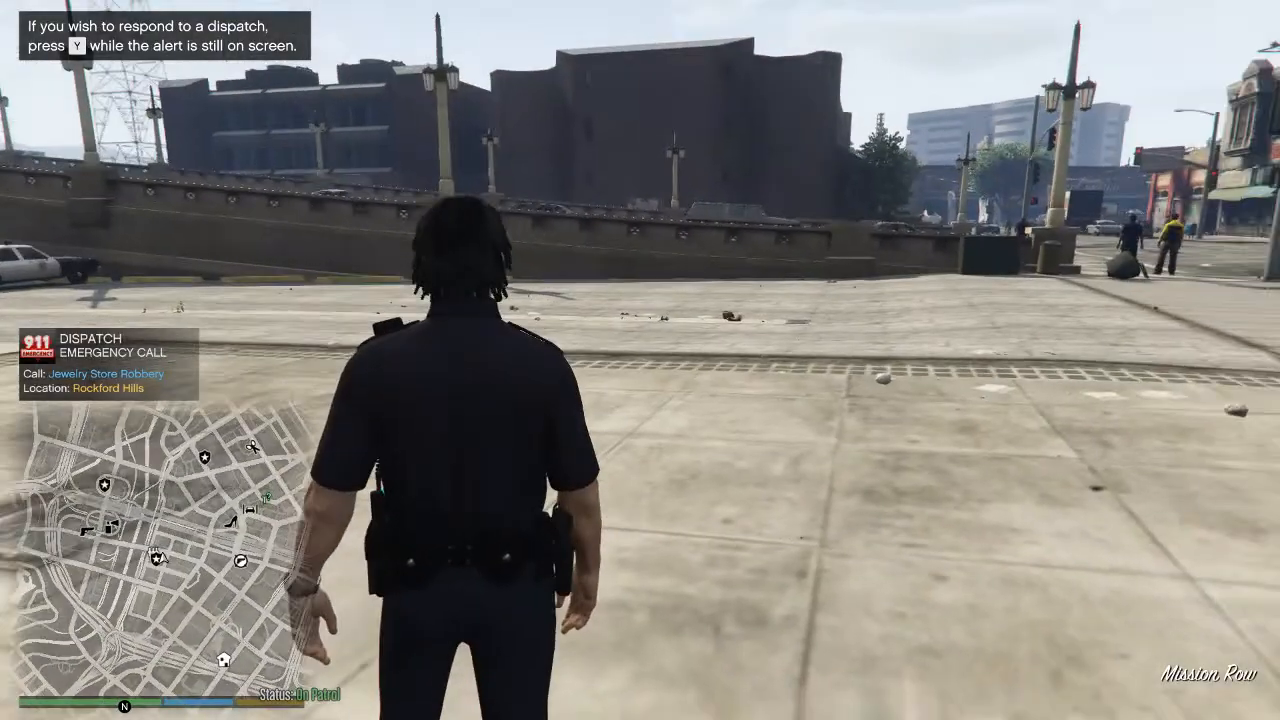
Walk the officer across the plaza toward the street corner, past the other uniformed officer.
{"action": "key", "text": "w"}
{"action": "key", "text": "d"}
{"action": "key", "text": "w"}
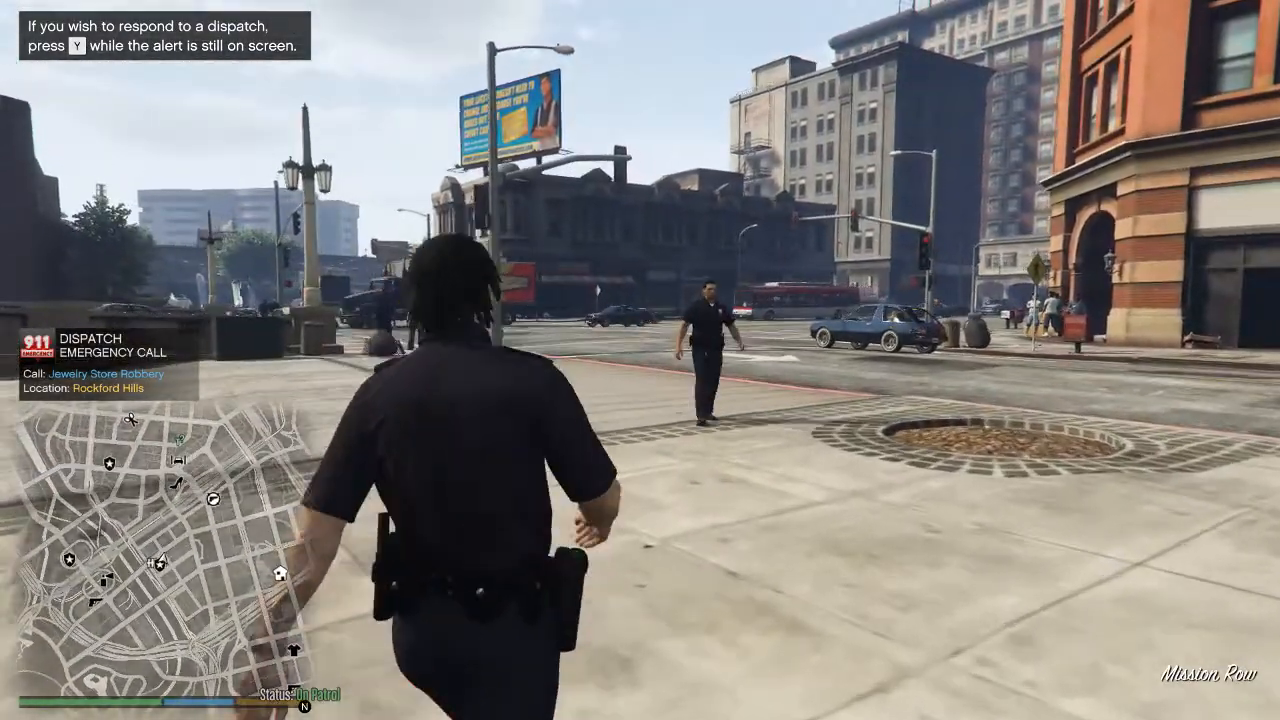
{"action": "key", "text": "d"}
Quit Grand Theft Auto V from the pause screen and close the Rockstar Games Launcher.
{"action": "key", "text": "Escape"}
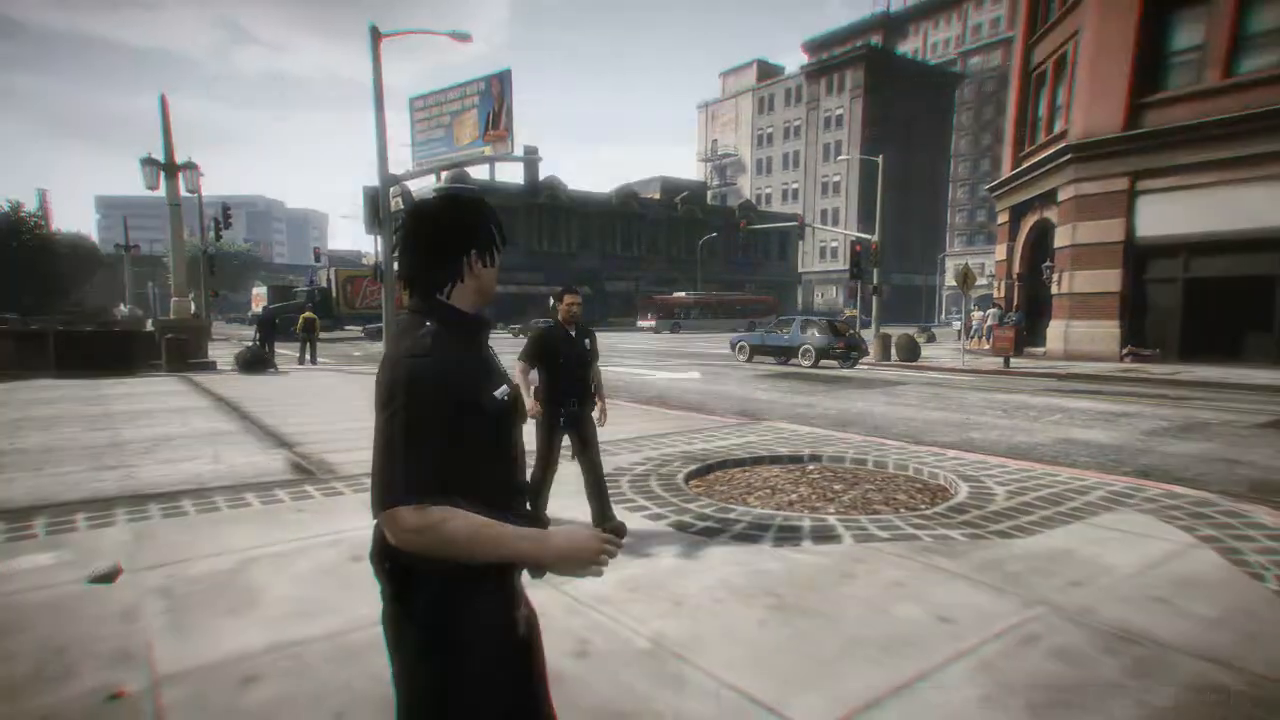
{"action": "left_click", "coordinate": [826, 143]}
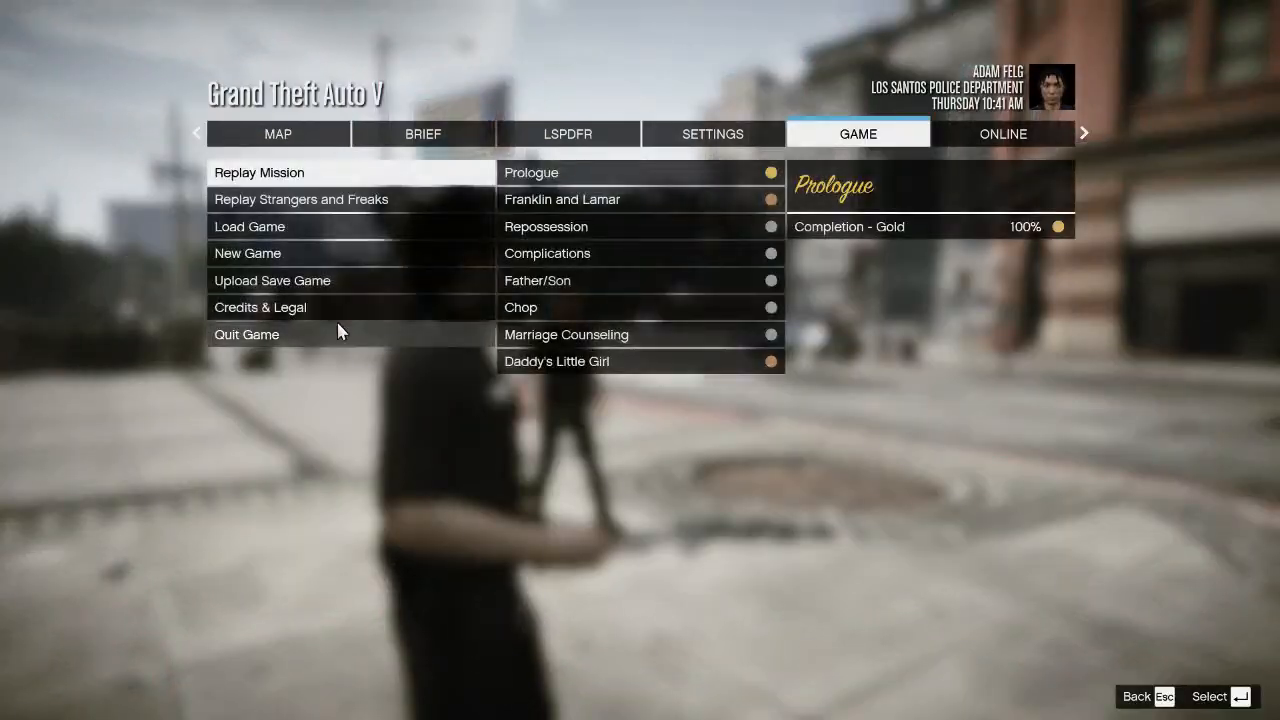
{"action": "left_click", "coordinate": [333, 337]}
{"action": "left_click", "coordinate": [322, 340]}
{"action": "key", "text": "Return"}
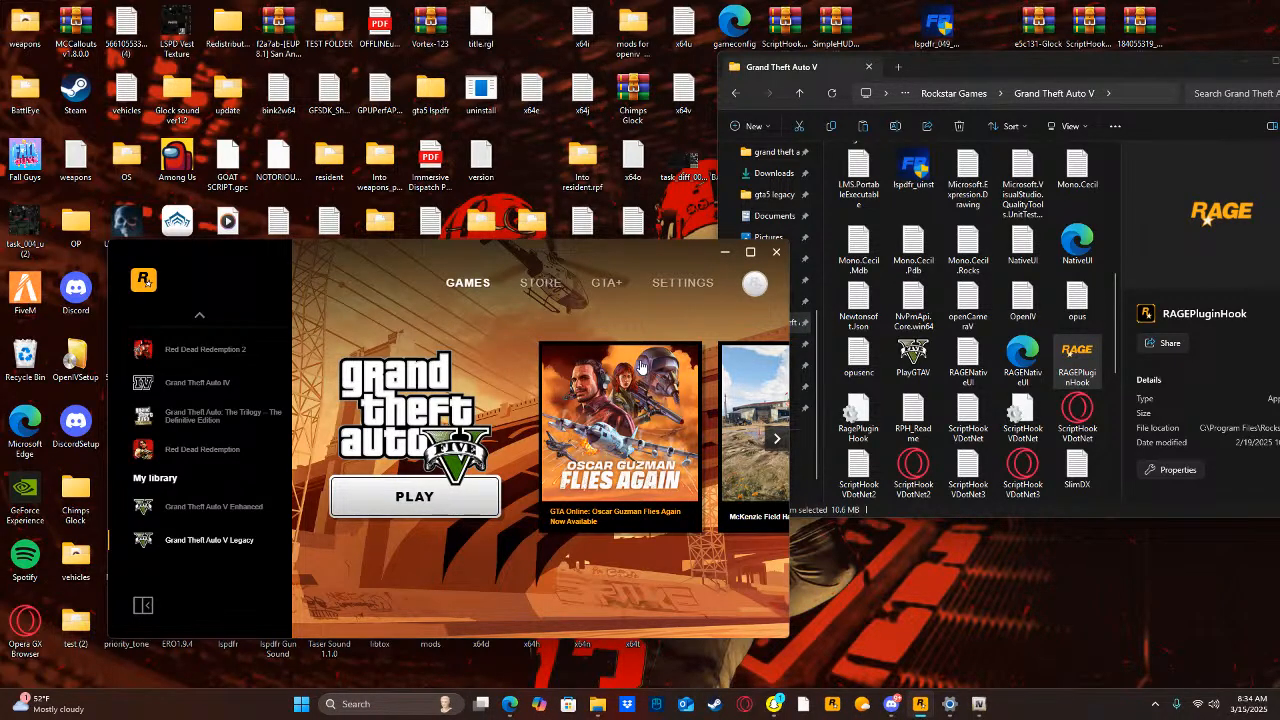
{"action": "left_click", "coordinate": [776, 251]}
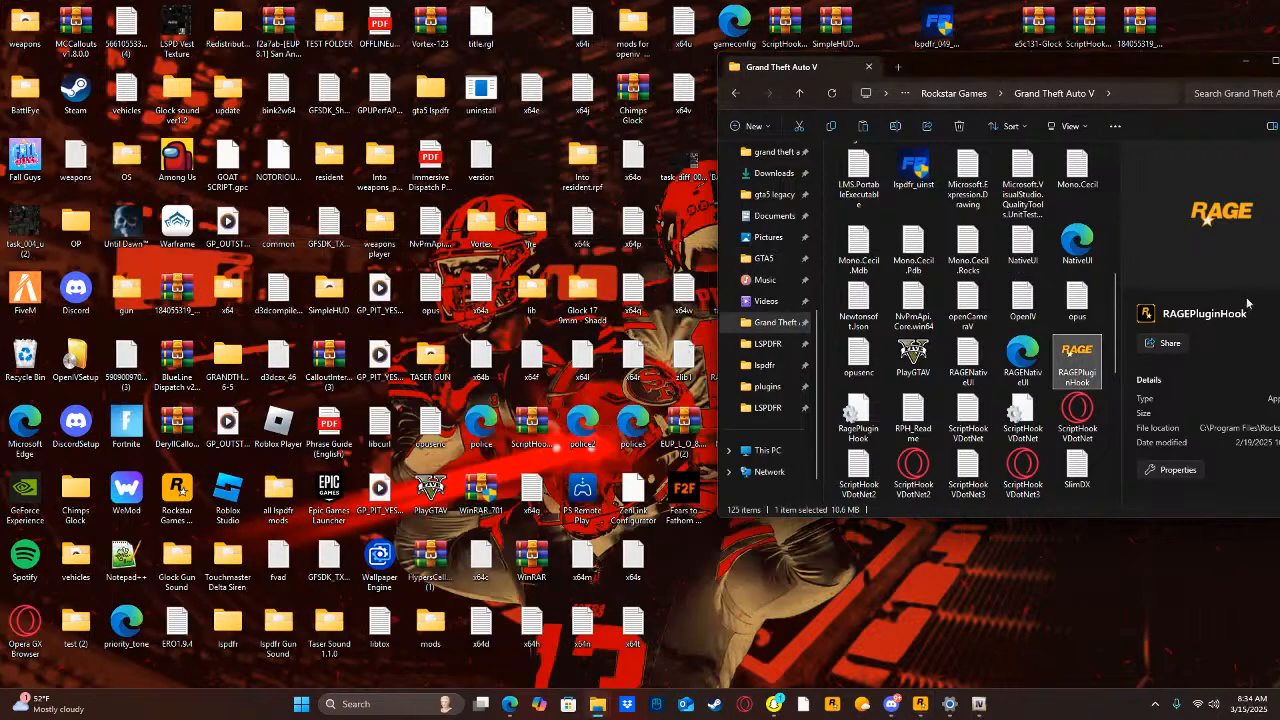
Switch to OpenIV, search Windows for "glock" and open the e5c131-Glock Mod (7) archive, dismissing the WinRAR licence reminder.
{"action": "left_click_drag", "start_coordinate": [1105, 328], "coordinate": [1113, 406]}
{"action": "left_click", "coordinate": [1114, 412]}
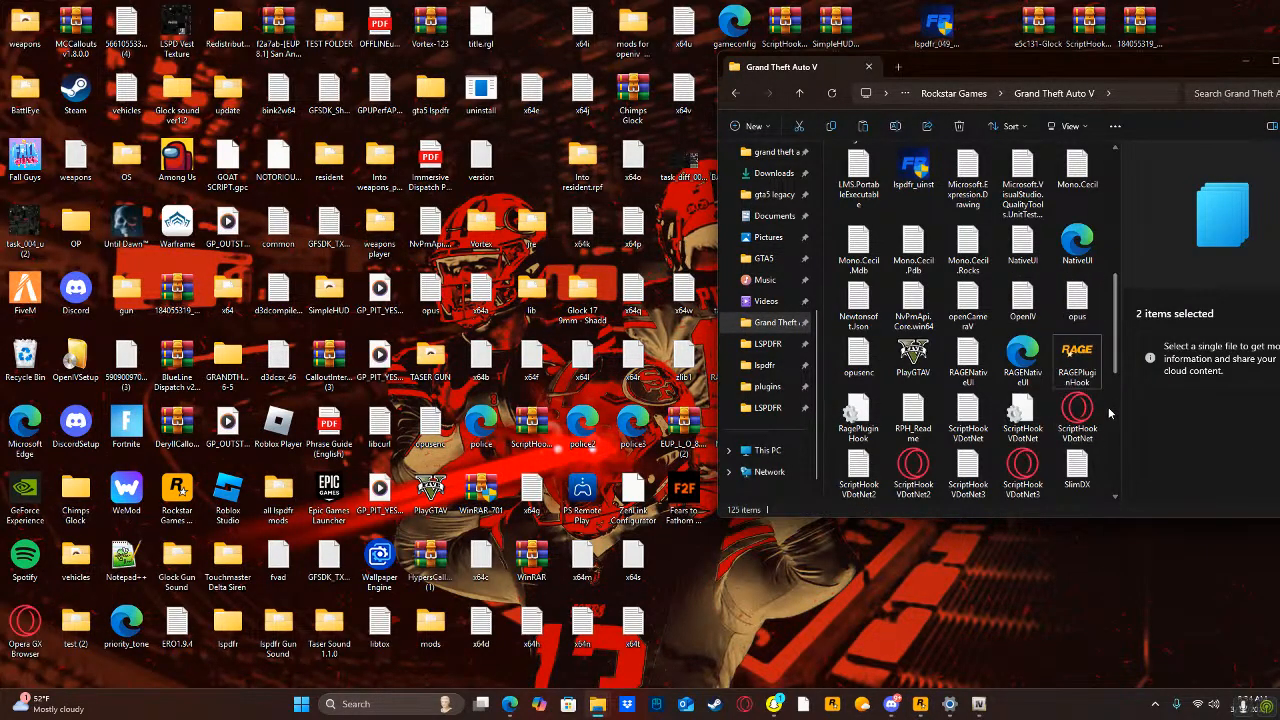
{"action": "left_click", "coordinate": [979, 704]}
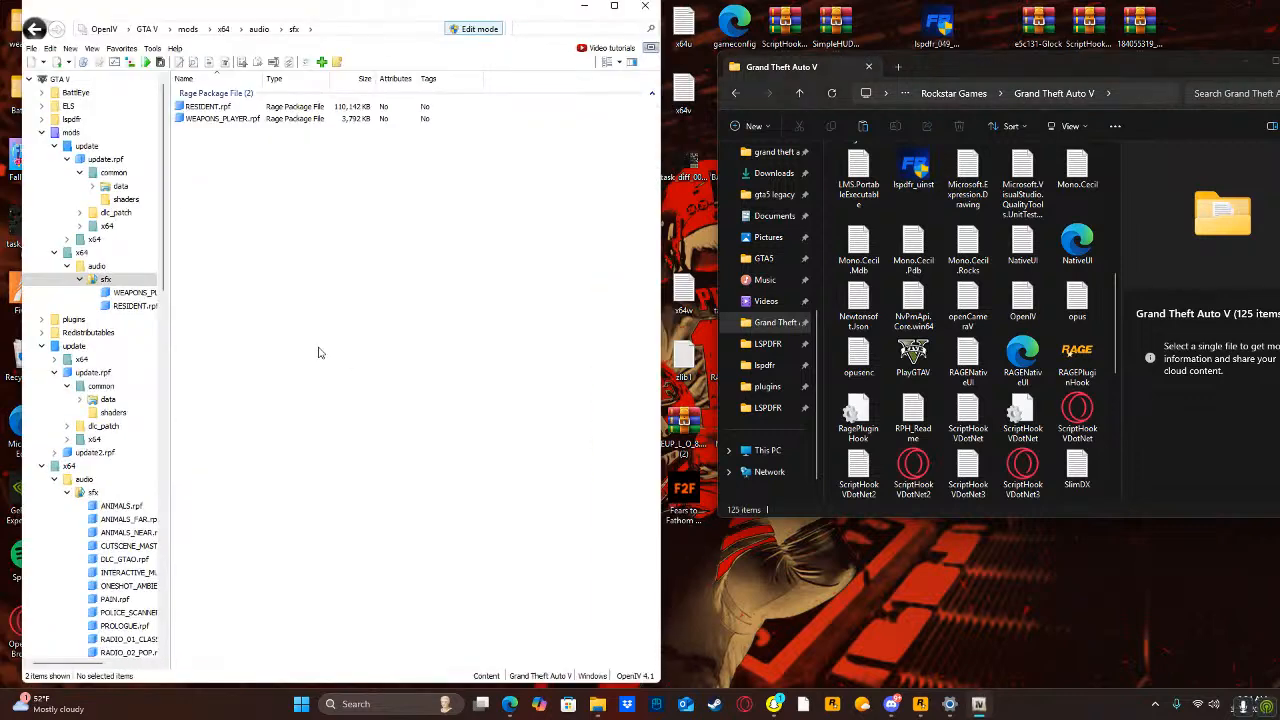
{"action": "left_click", "coordinate": [395, 697]}
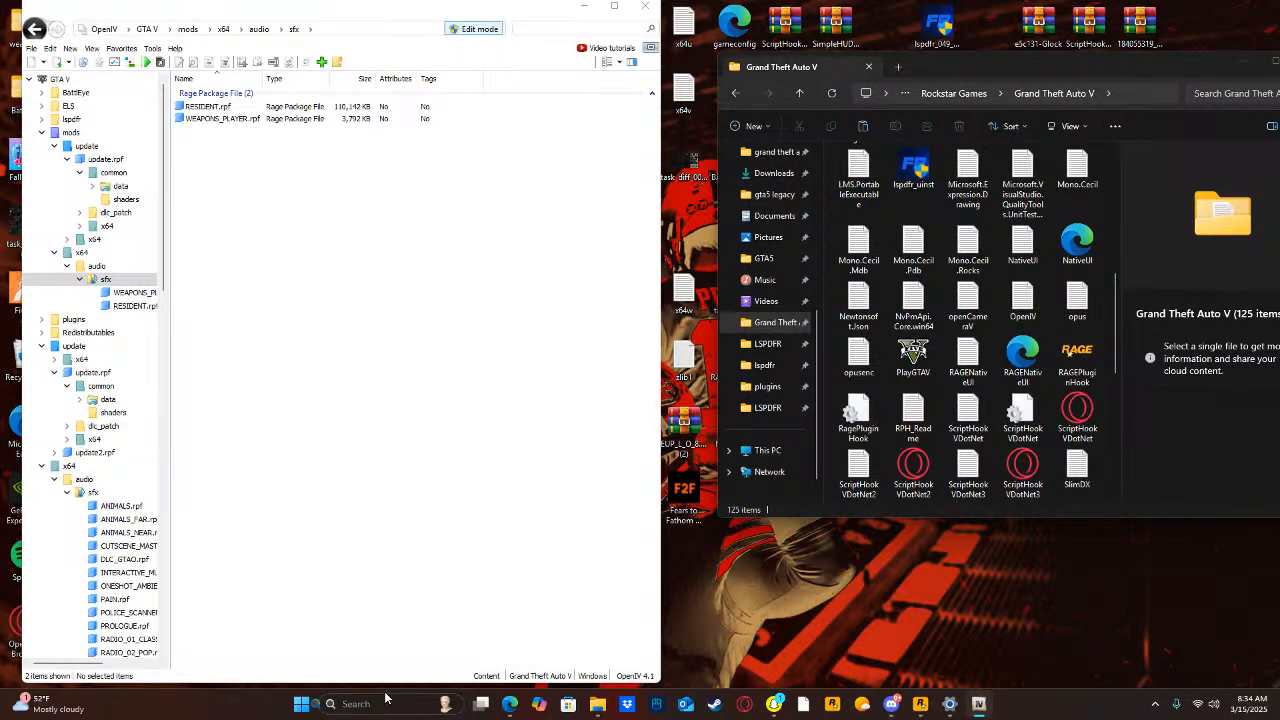
{"action": "type", "text": "glock_Gun_Sound"}
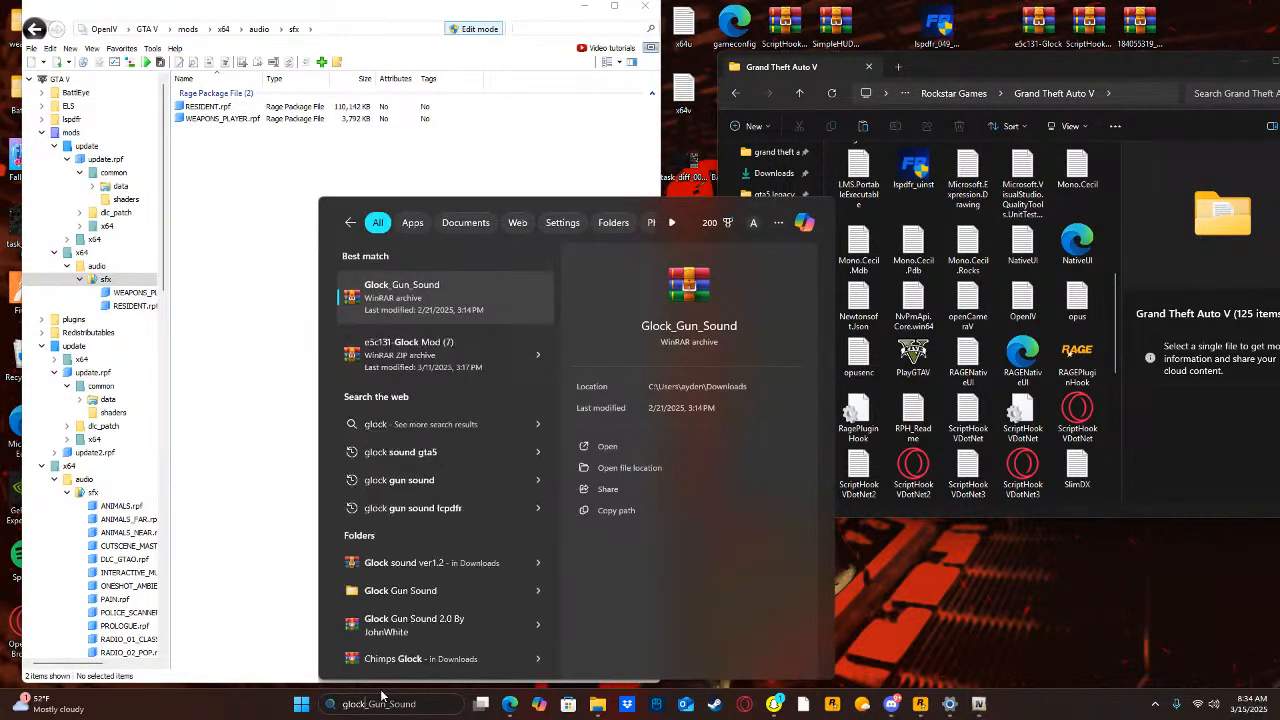
{"action": "left_click", "coordinate": [381, 366]}
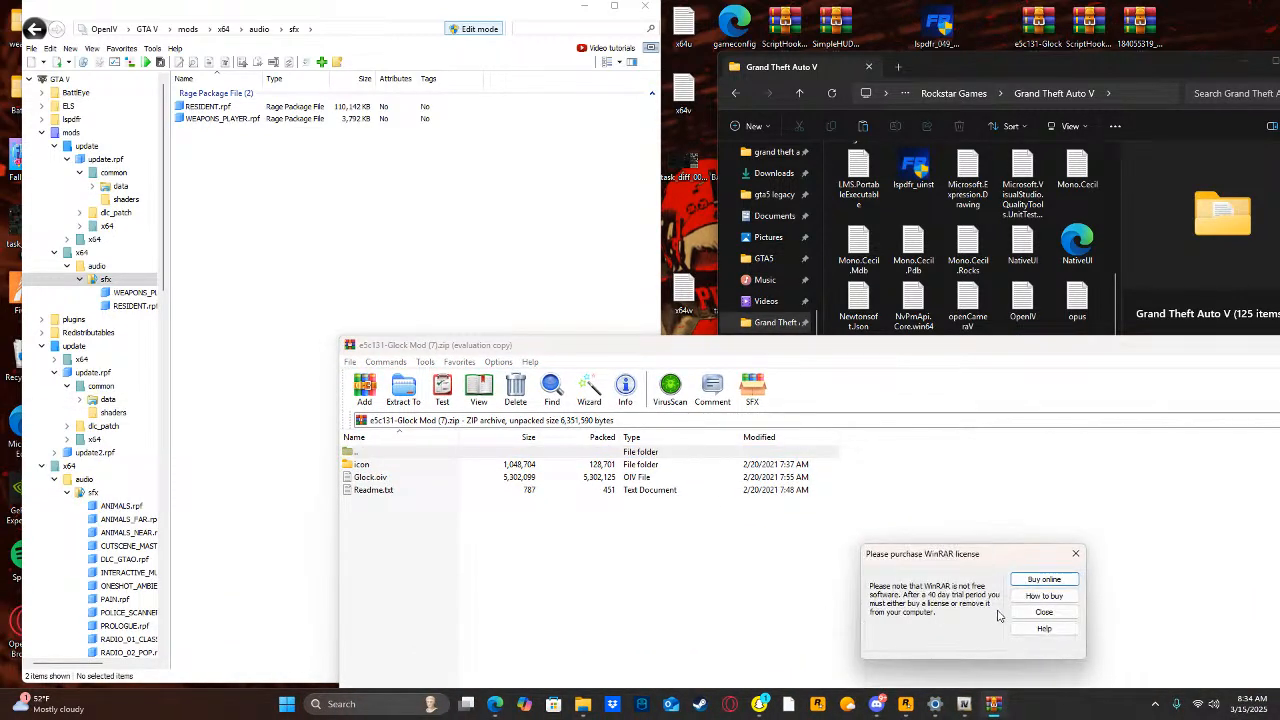
{"action": "left_click", "coordinate": [1021, 614]}
Load Glock.oiv from the archive into OpenIV's package installer at the GTA V root folder.
{"action": "left_click", "coordinate": [385, 478]}
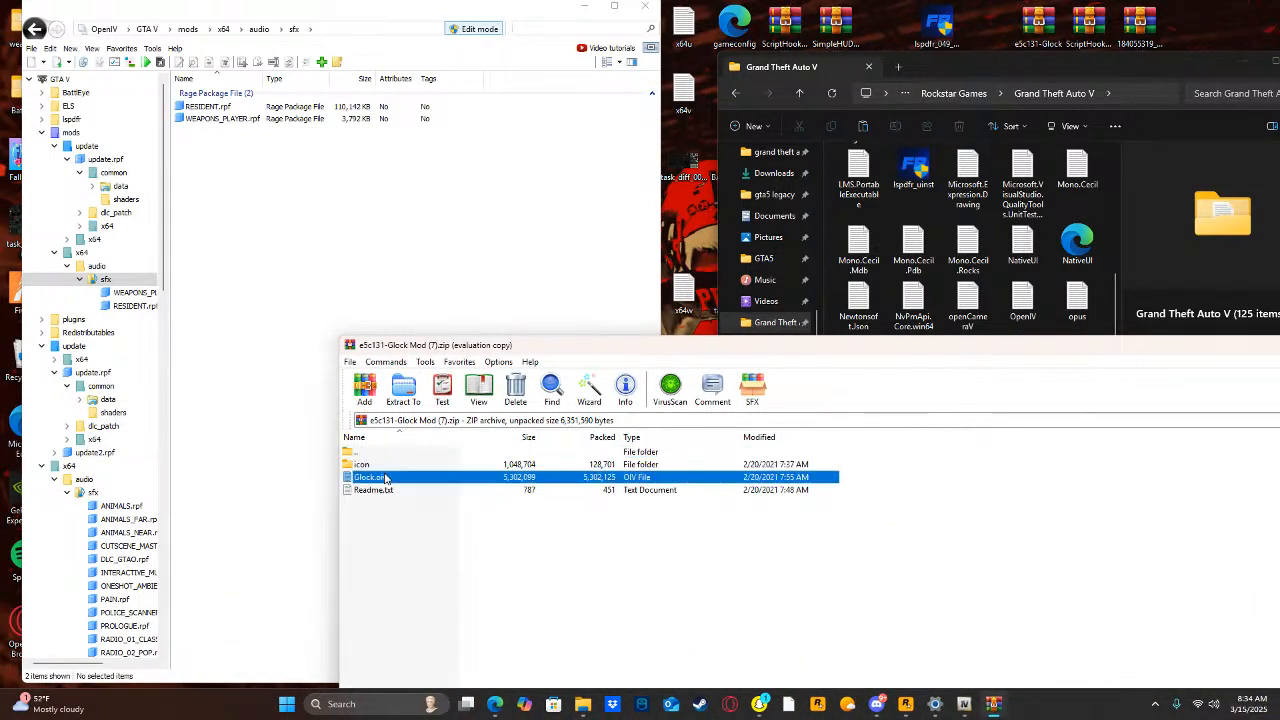
{"action": "left_click", "coordinate": [90, 80]}
{"action": "left_click", "coordinate": [751, 558]}
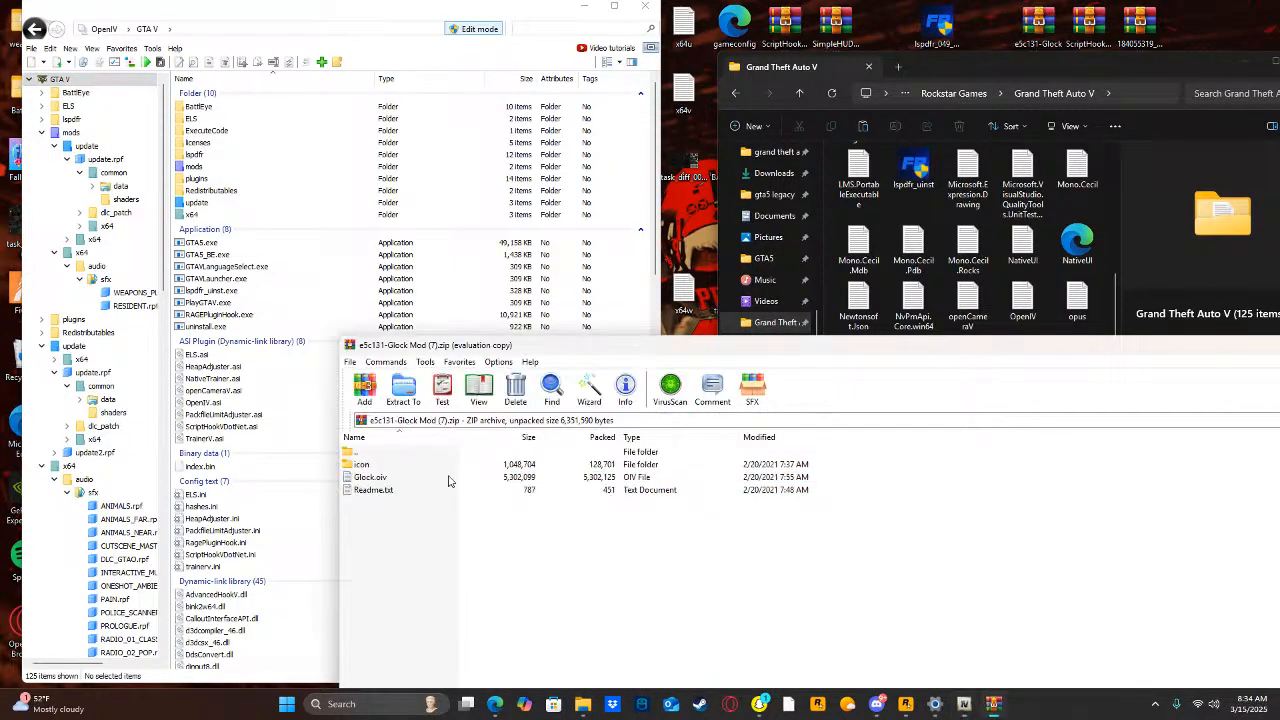
{"action": "left_click_drag", "start_coordinate": [369, 479], "coordinate": [90, 110]}
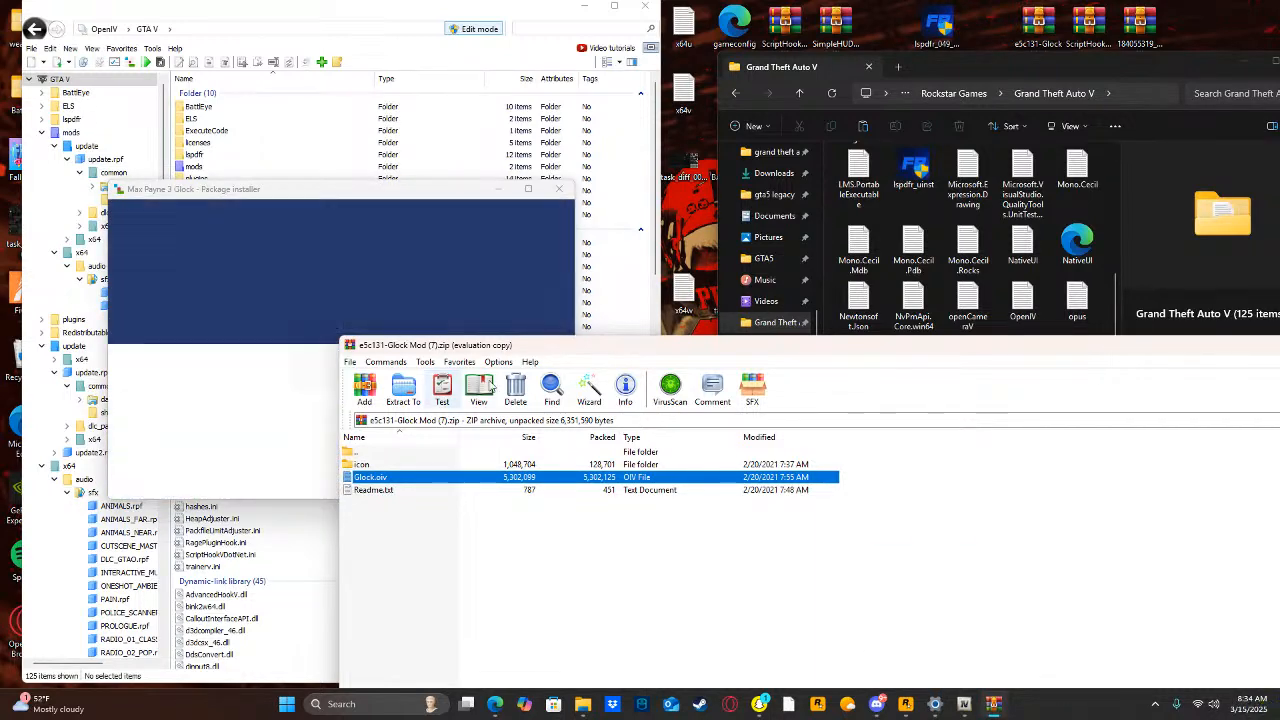
{"action": "mouse_move", "coordinate": [502, 346]}
{"action": "left_mouse_down"}
{"action": "mouse_move", "coordinate": [506, 380]}
{"action": "mouse_move", "coordinate": [508, 365]}
{"action": "left_mouse_up"}
Install the Max Payne 3 Glock package into the "mods" folder and close the installer and the archive.
{"action": "left_click", "coordinate": [532, 297]}
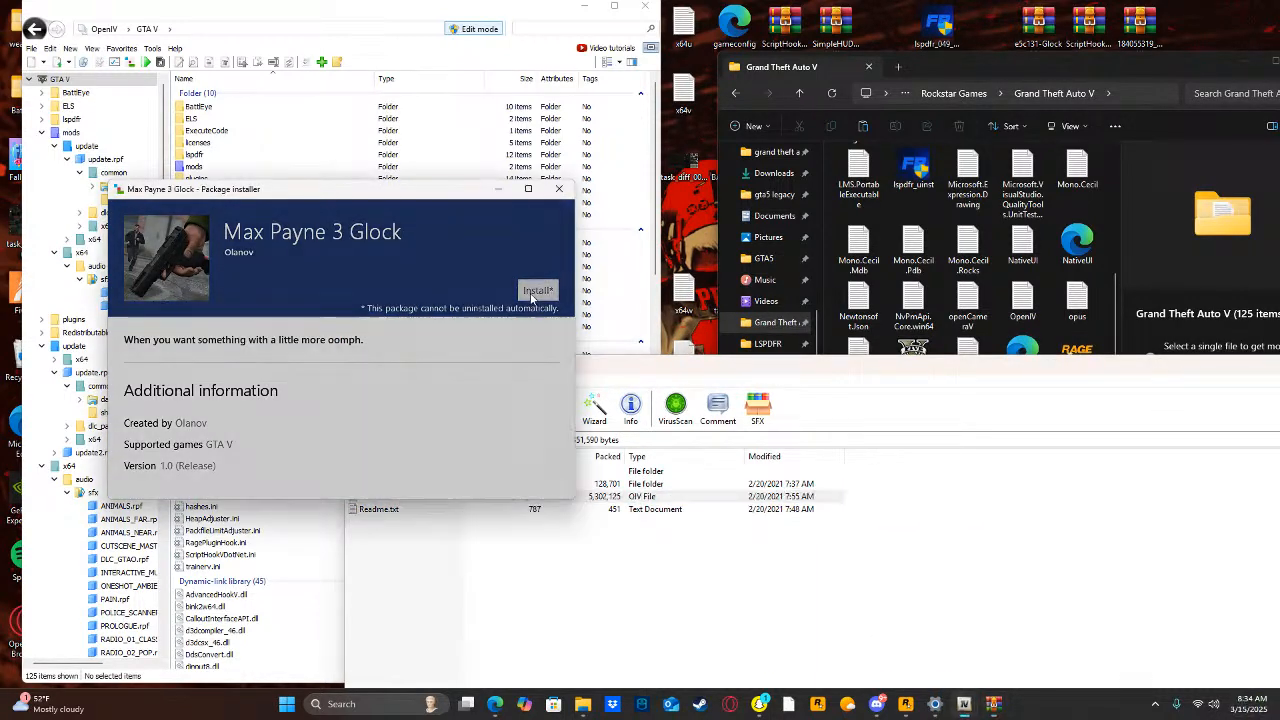
{"action": "left_click", "coordinate": [390, 322]}
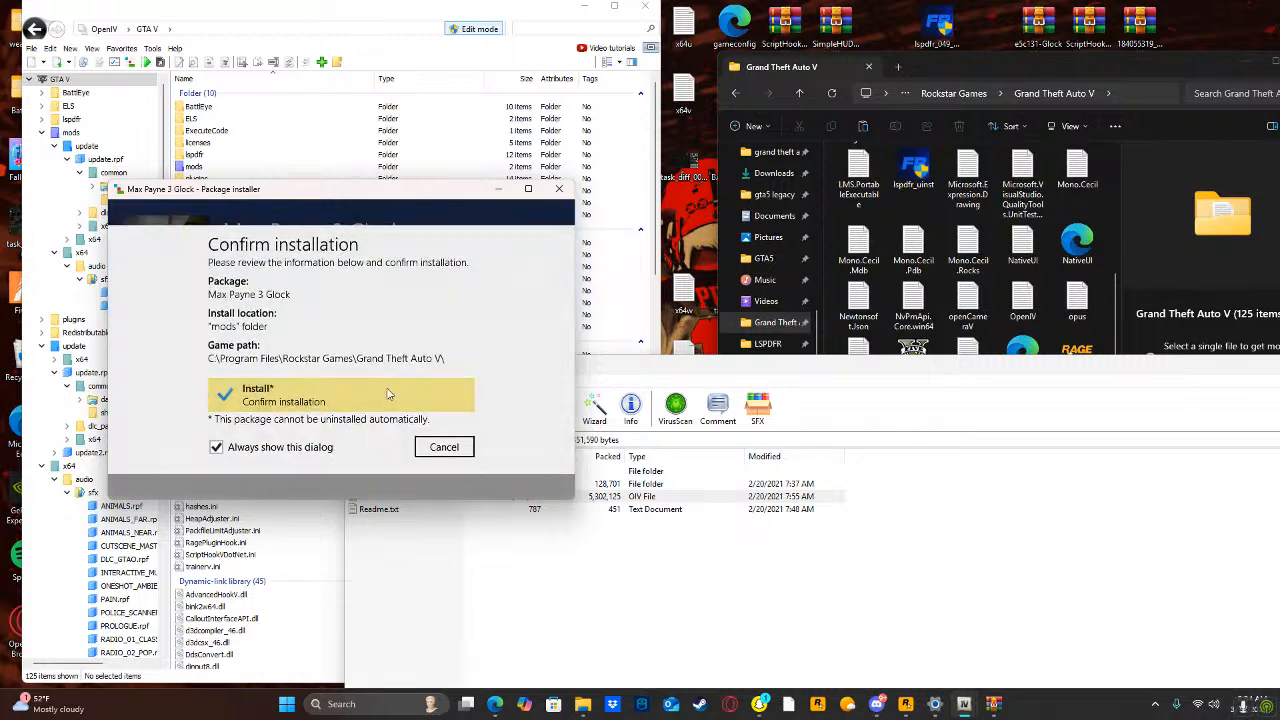
{"action": "left_click", "coordinate": [389, 394]}
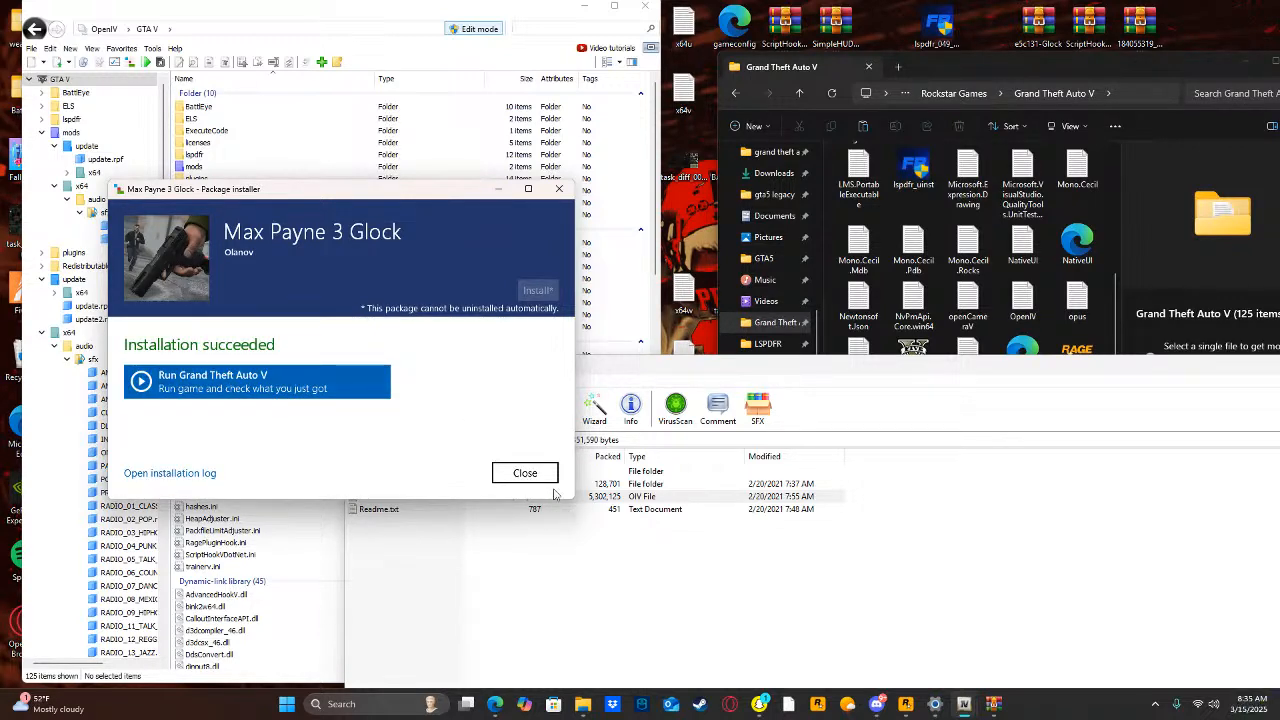
{"action": "left_click", "coordinate": [545, 474]}
{"action": "left_click_drag", "start_coordinate": [662, 362], "coordinate": [402, 436]}
{"action": "left_click", "coordinate": [1180, 424]}
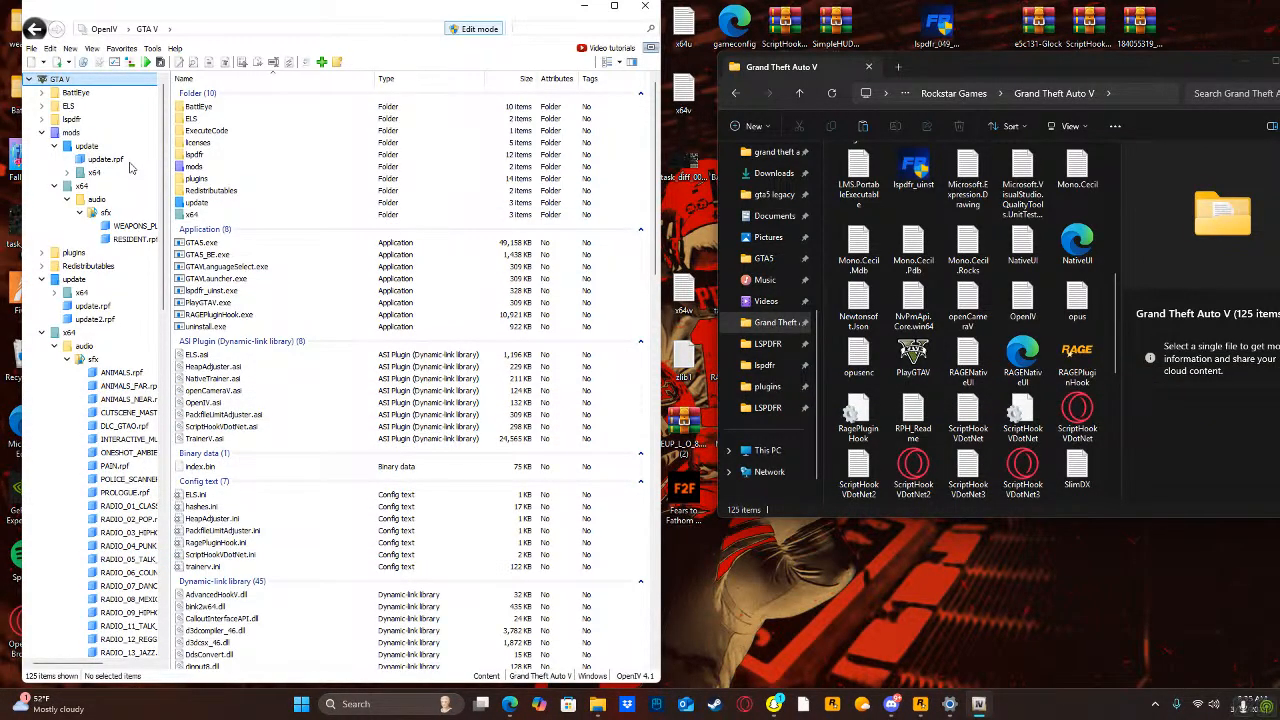
Open RESIDENT.rpf in the mods/x64/audio/sfx folder.
{"action": "left_click", "coordinate": [70, 133]}
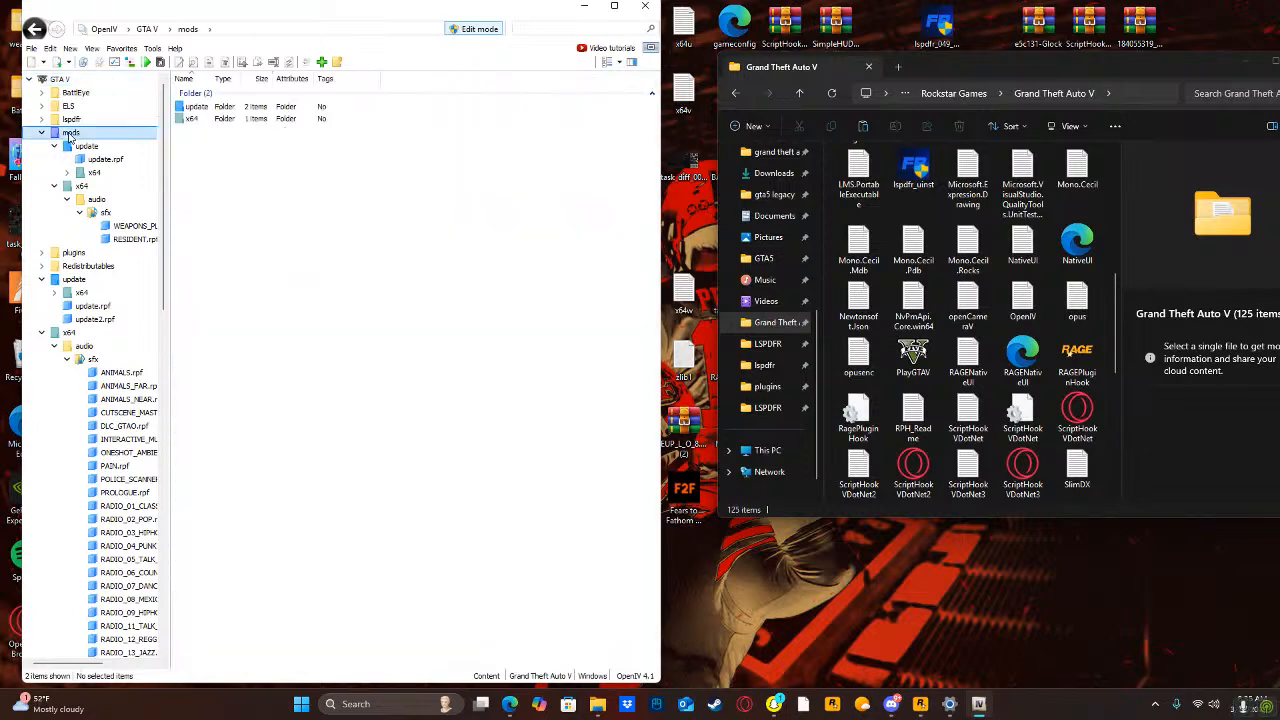
{"action": "double_click", "coordinate": [228, 119]}
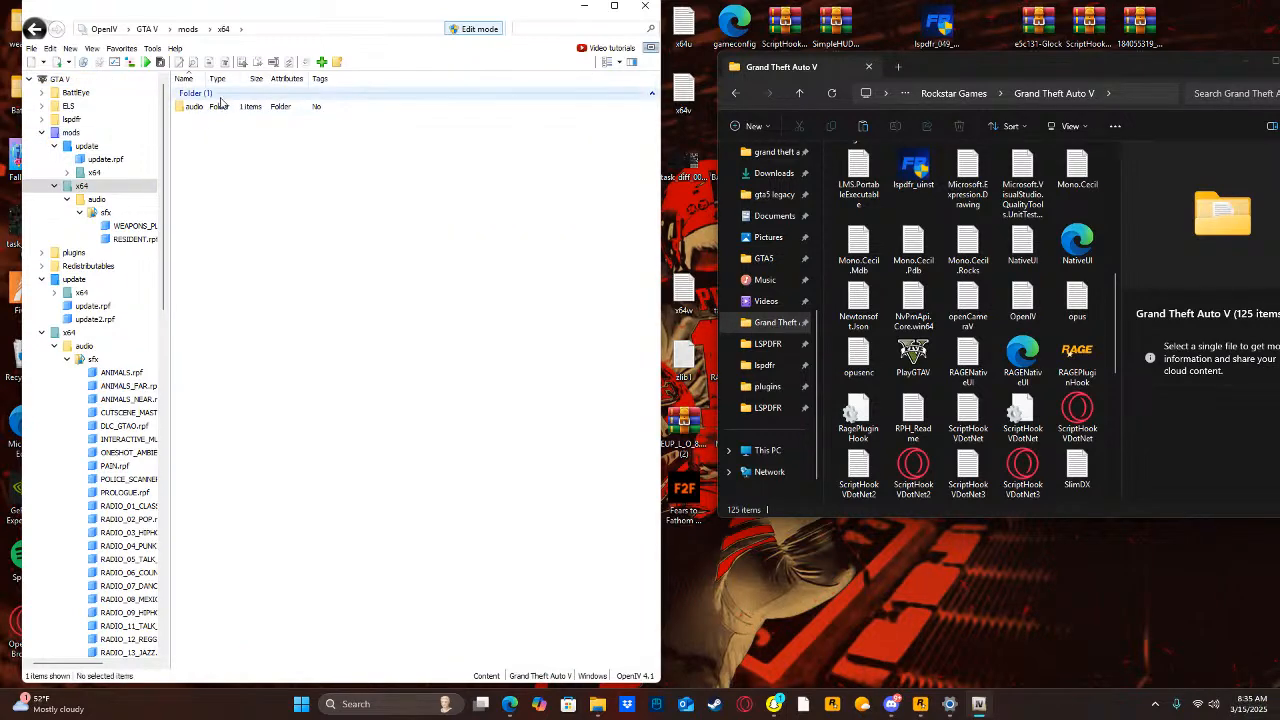
{"action": "double_click", "coordinate": [213, 110]}
{"action": "double_click", "coordinate": [213, 110]}
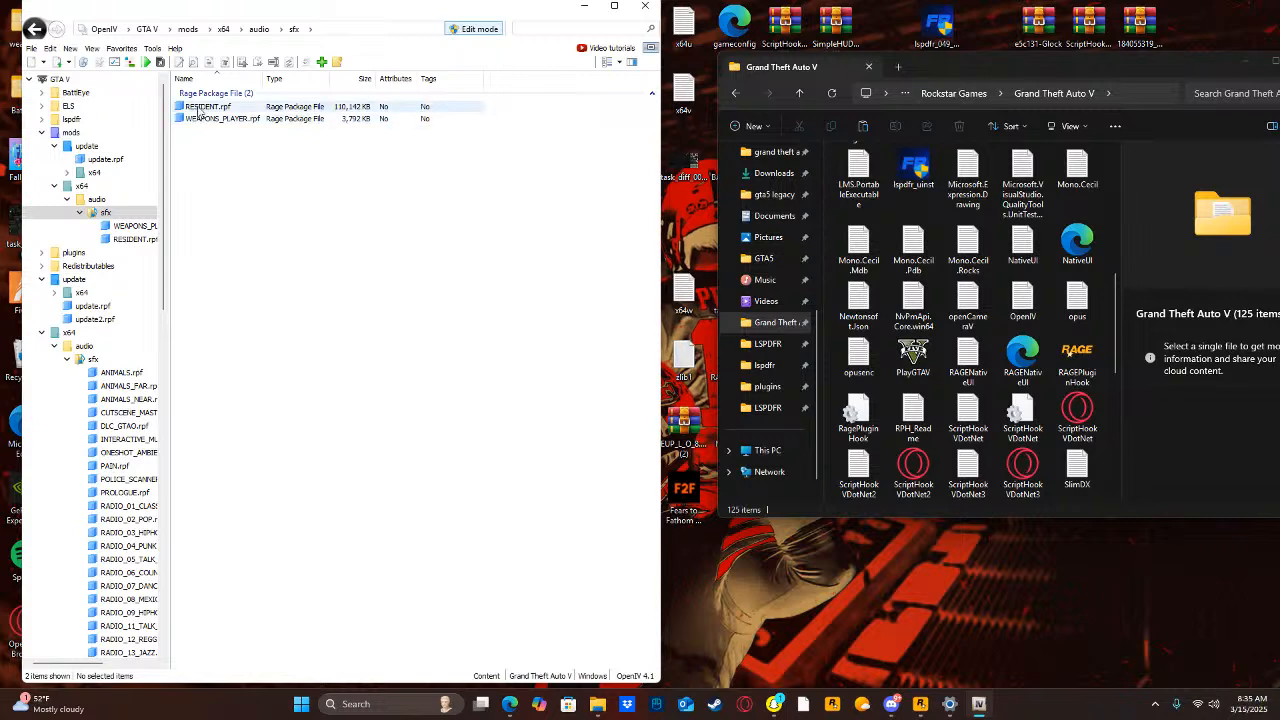
{"action": "double_click", "coordinate": [207, 106]}
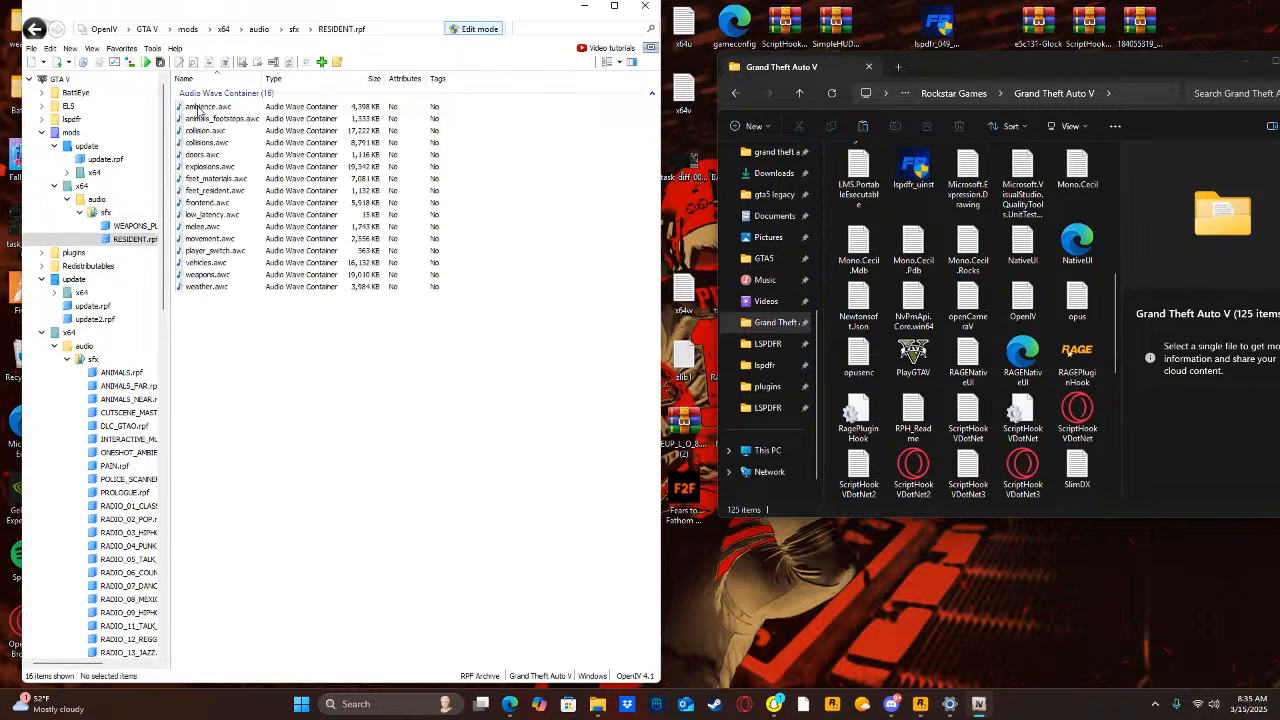
Export weapons.awc to openFormats in the Program Files Rockstar Games Grand Theft Auto V folder and refresh that folder in File Explorer.
{"action": "left_click", "coordinate": [204, 275]}
{"action": "right_click", "coordinate": [204, 275]}
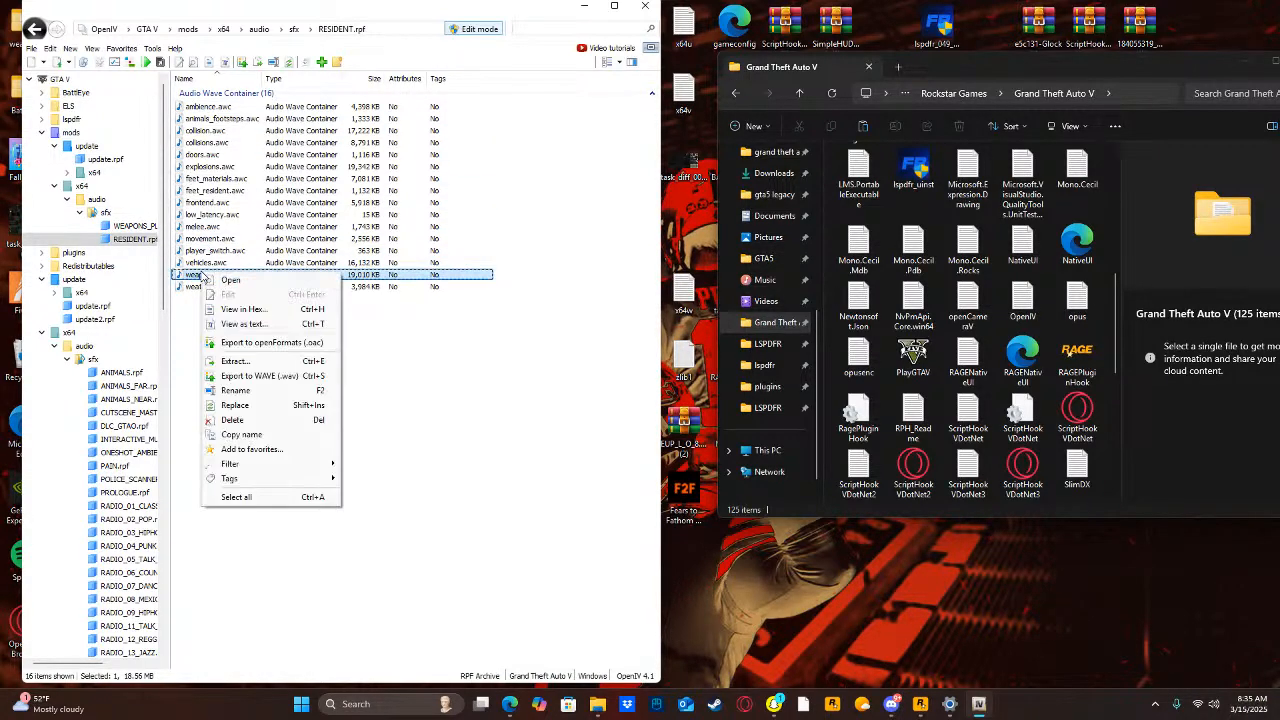
{"action": "left_click", "coordinate": [253, 342]}
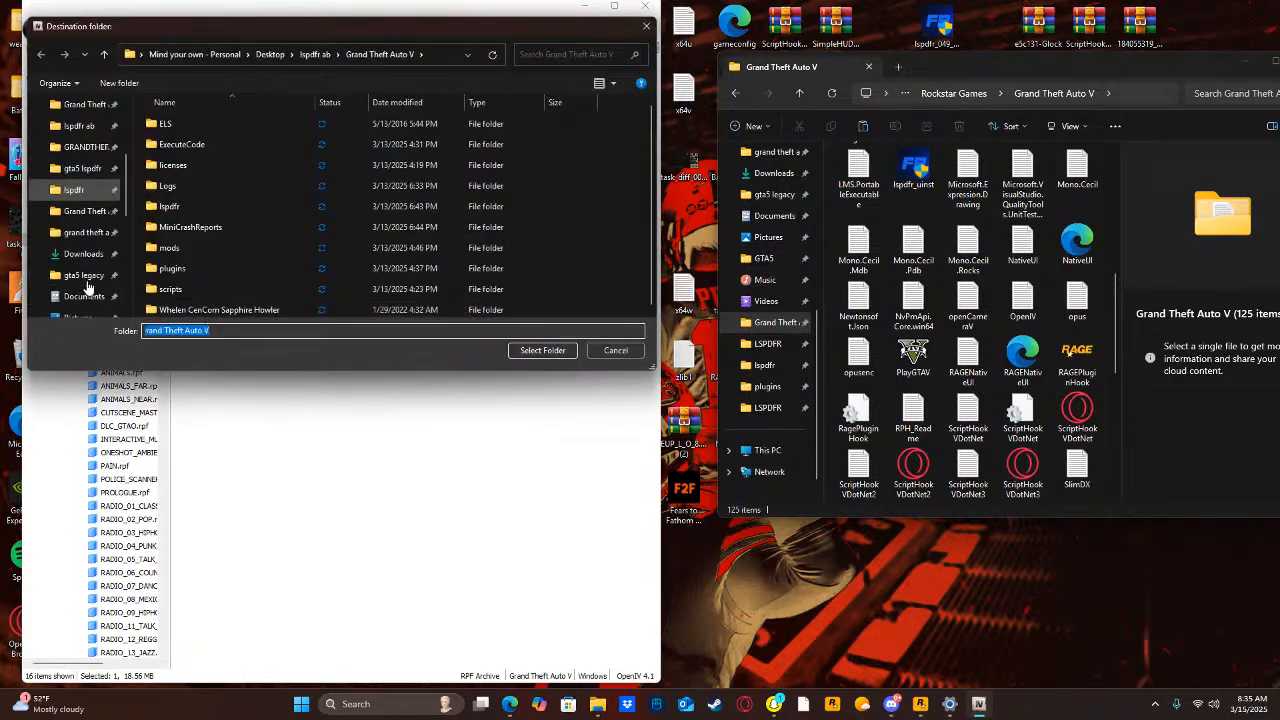
{"action": "left_click", "coordinate": [87, 211]}
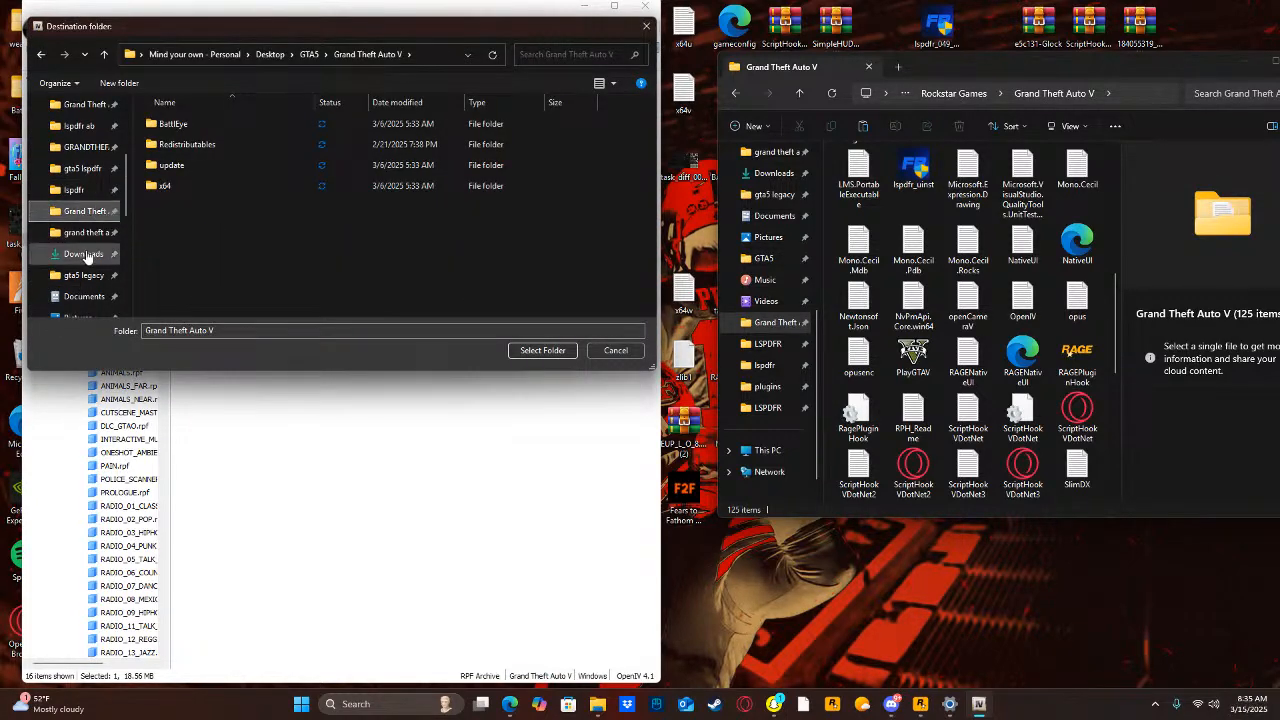
{"action": "left_click", "coordinate": [86, 233]}
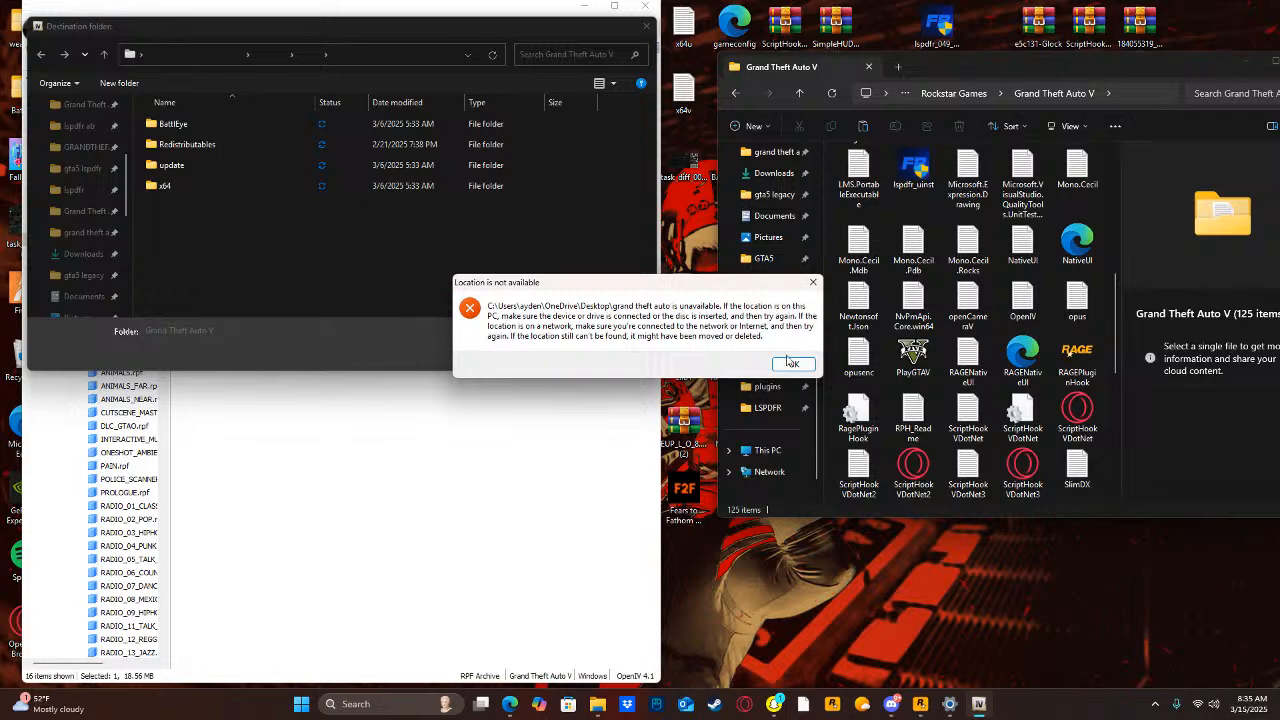
{"action": "left_click", "coordinate": [791, 365]}
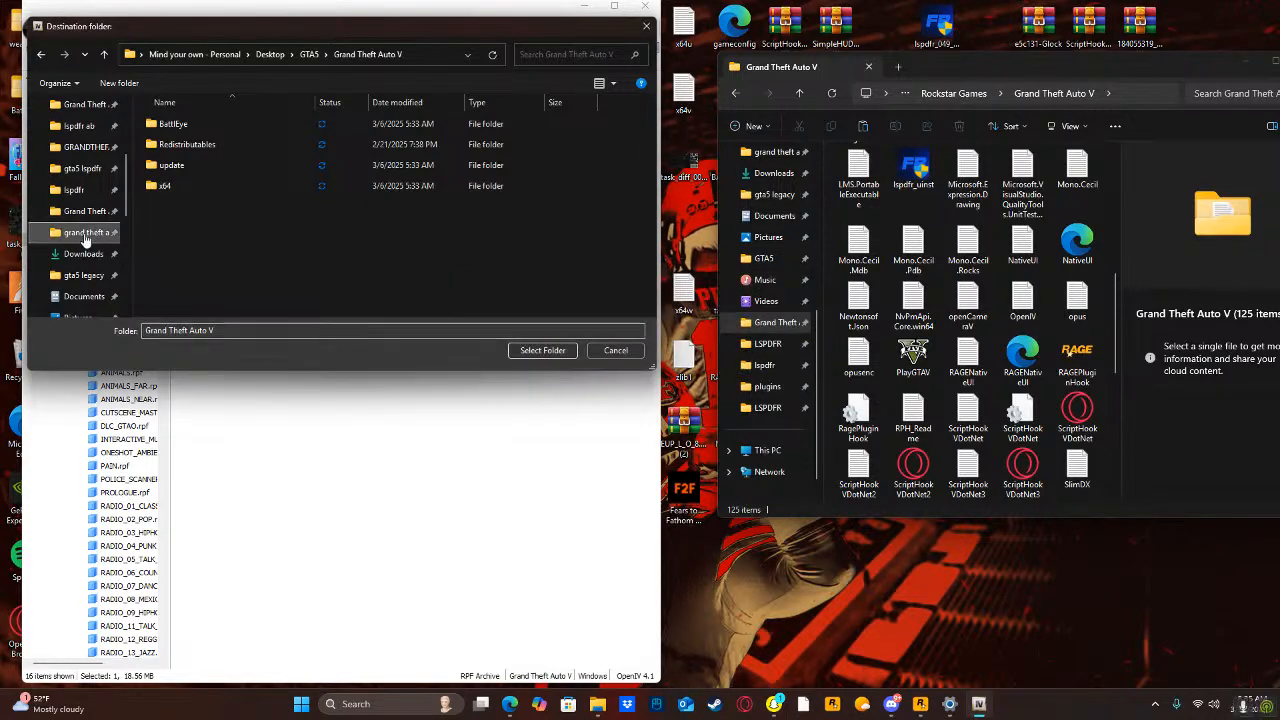
{"action": "scroll", "coordinate": [70, 250], "scroll_direction": "down", "scroll_amount": 2}
{"action": "left_click", "coordinate": [68, 278]}
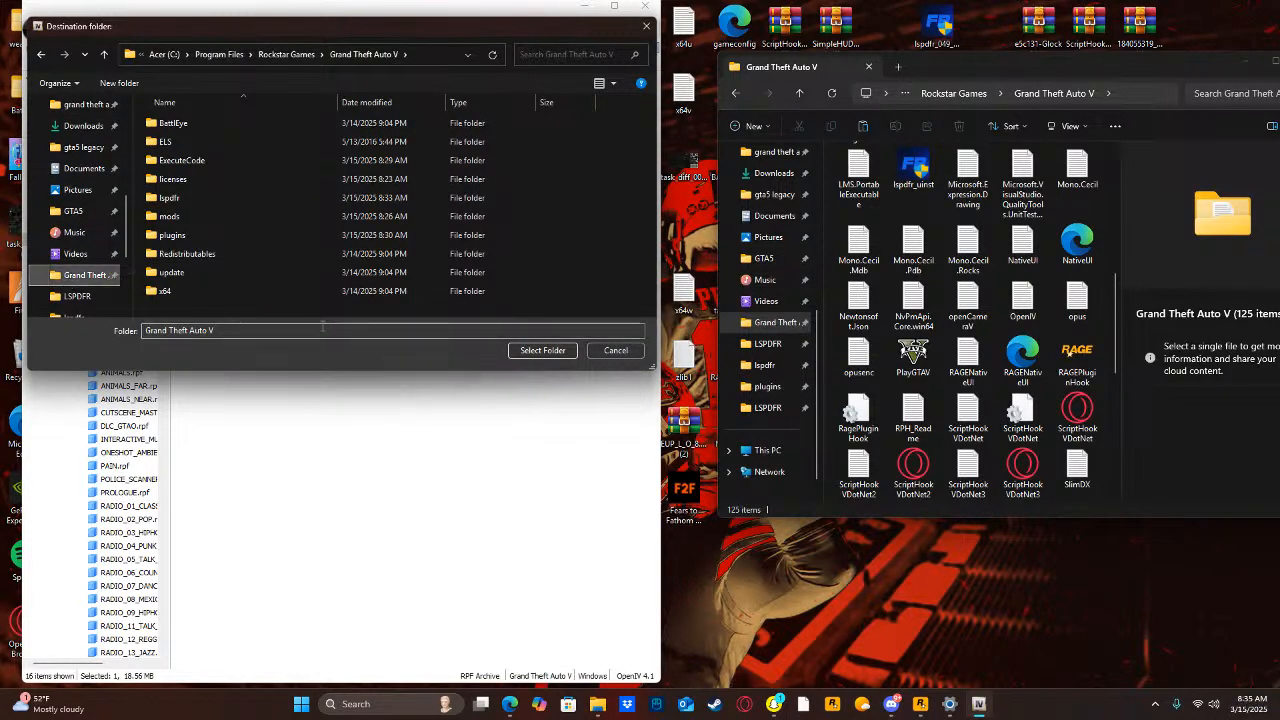
{"action": "left_click", "coordinate": [546, 352]}
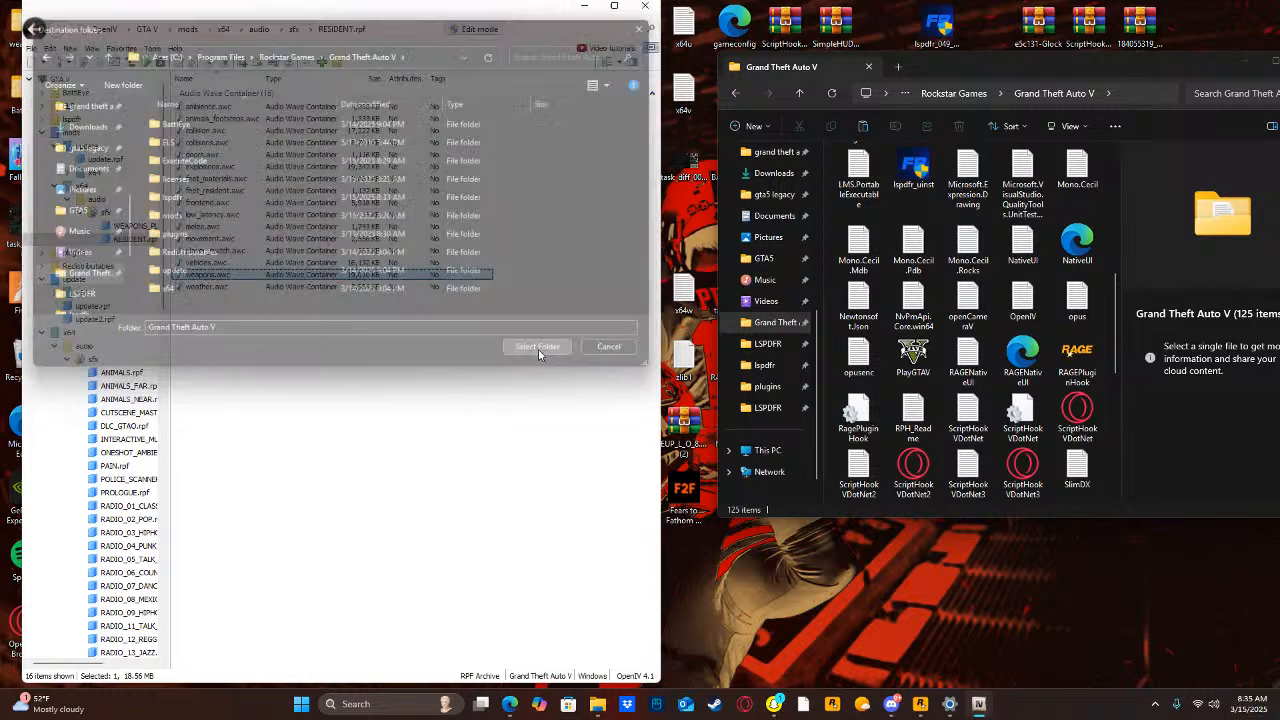
{"action": "left_click", "coordinate": [832, 97]}
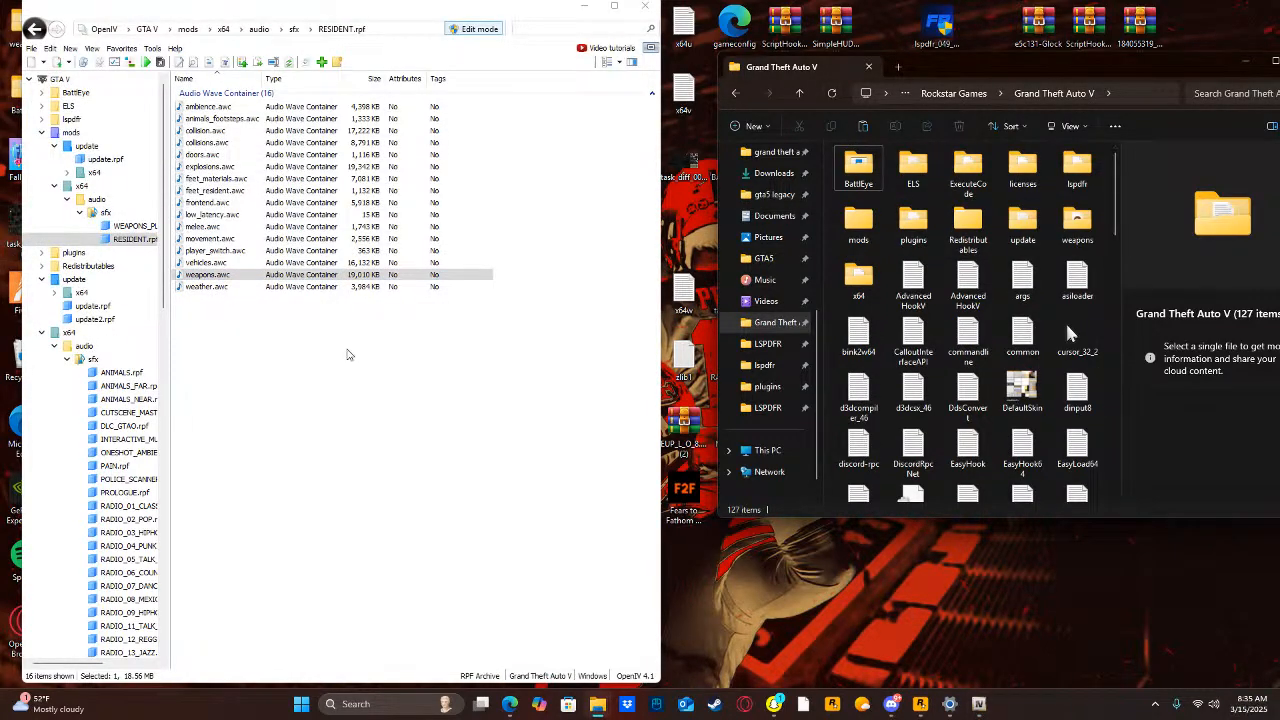
{"action": "left_click", "coordinate": [332, 347]}
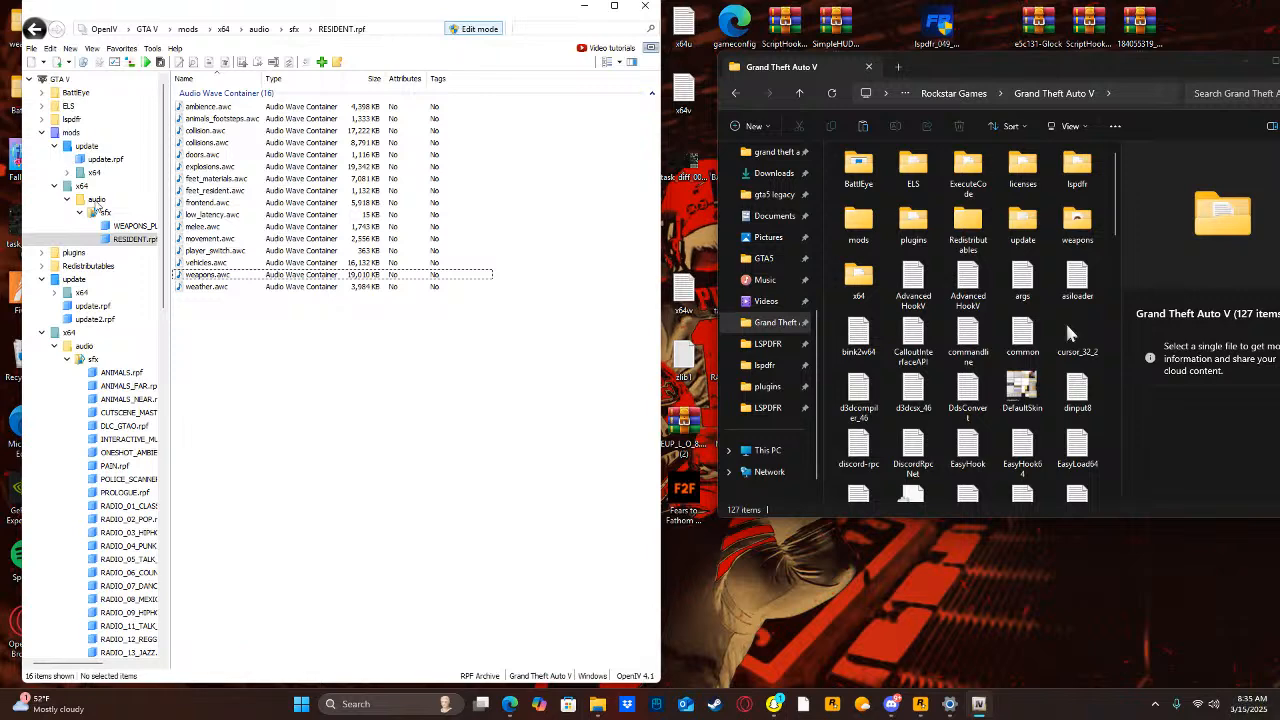
Export ptl_pistol.awc from WEAPONS_PLAYER.rpf to openFormats in the Grand Theft Auto V folder and minimize OpenIV.
{"action": "left_click", "coordinate": [145, 226]}
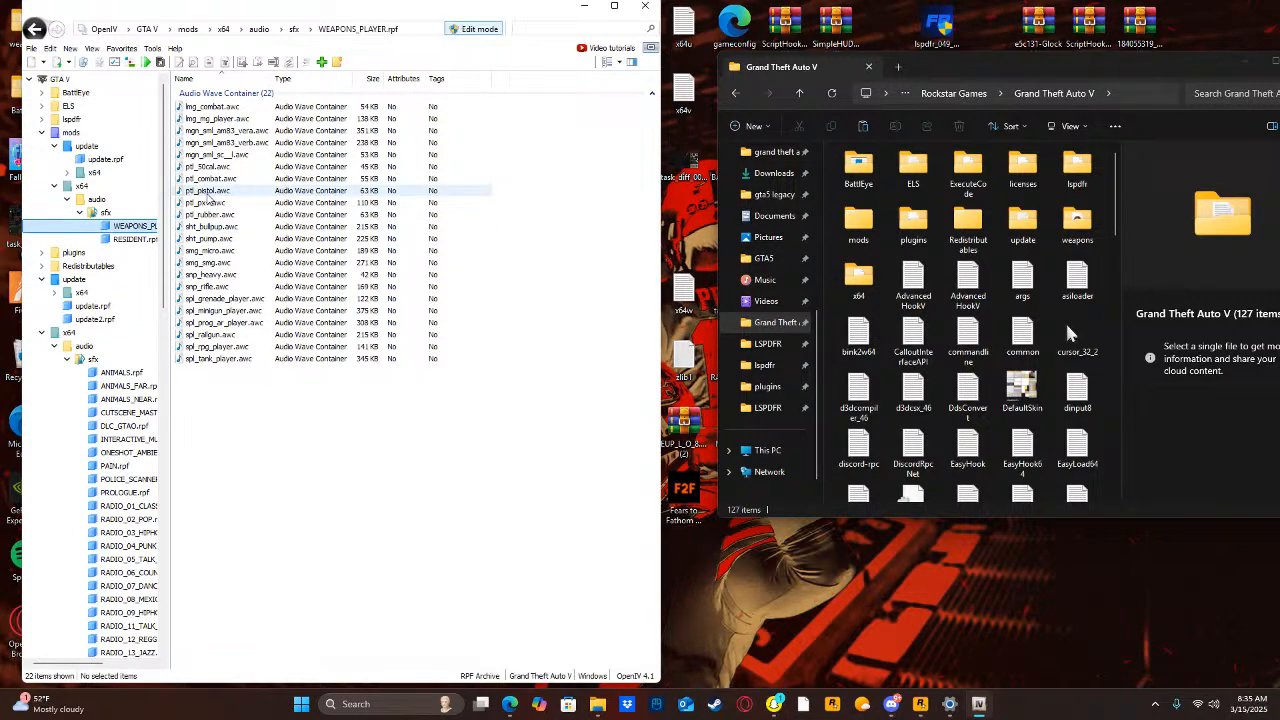
{"action": "left_click", "coordinate": [210, 192]}
{"action": "right_click", "coordinate": [210, 192]}
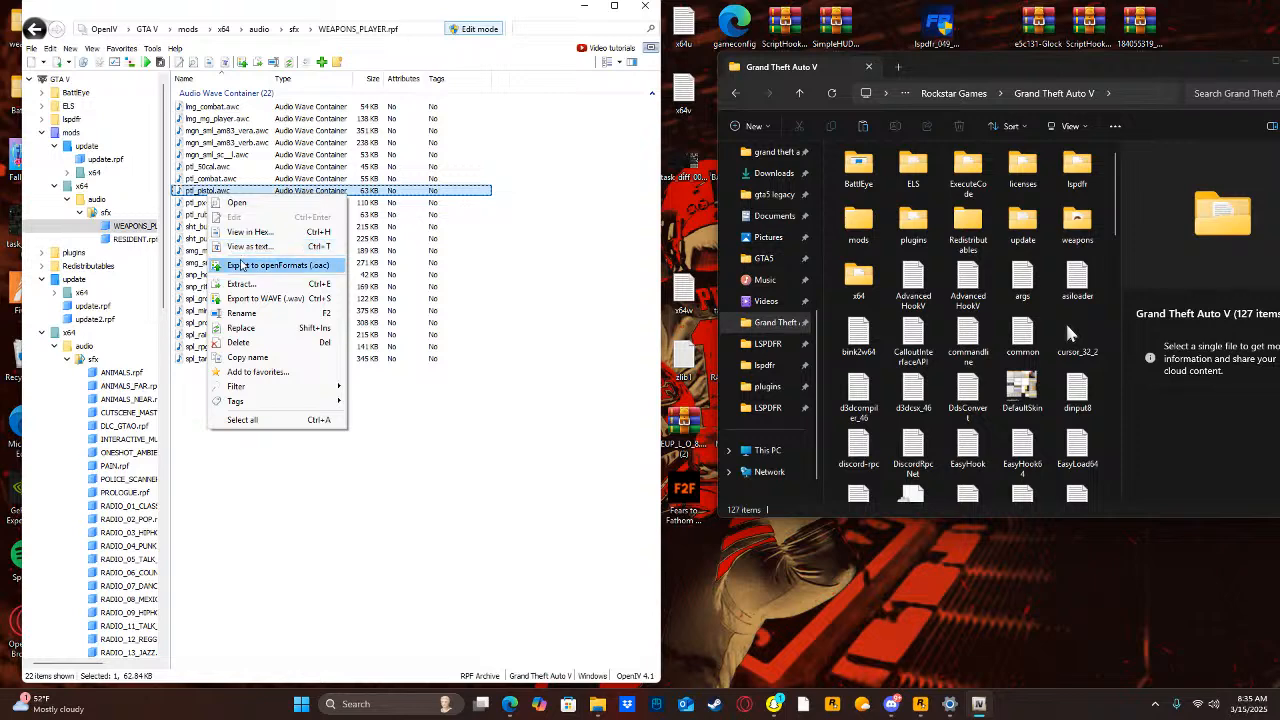
{"action": "left_click", "coordinate": [240, 264]}
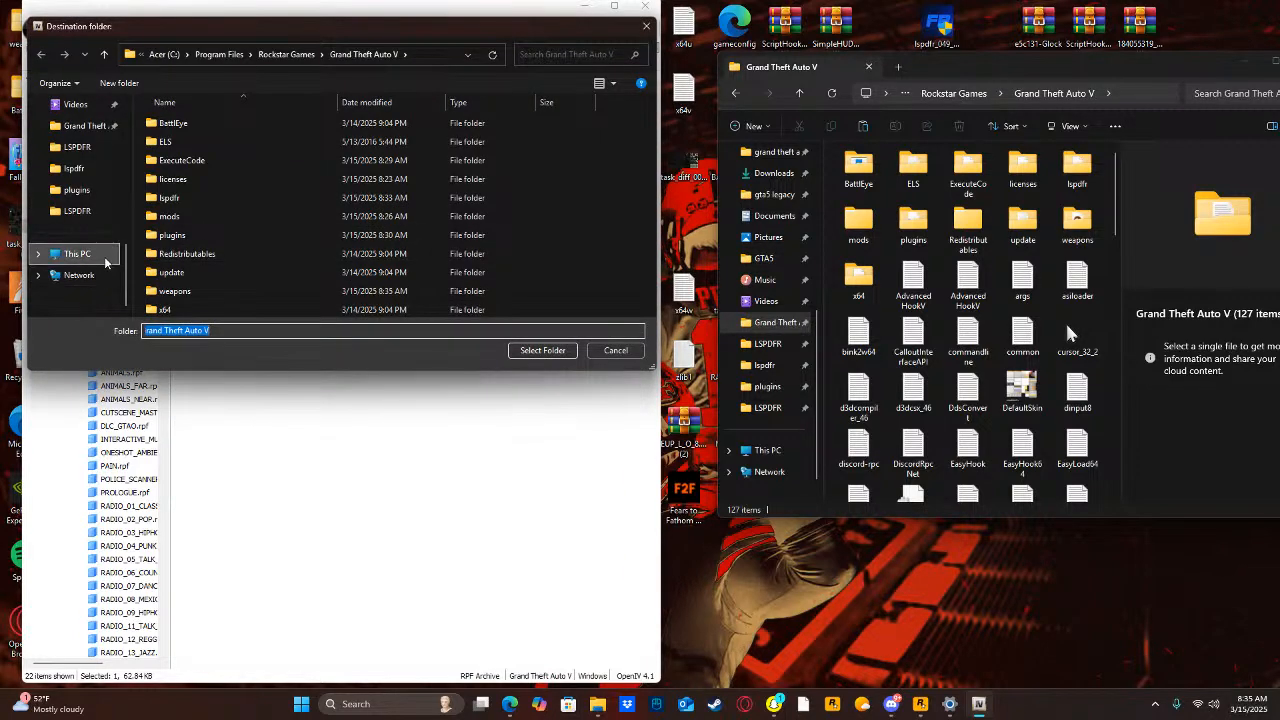
{"action": "left_click", "coordinate": [541, 351]}
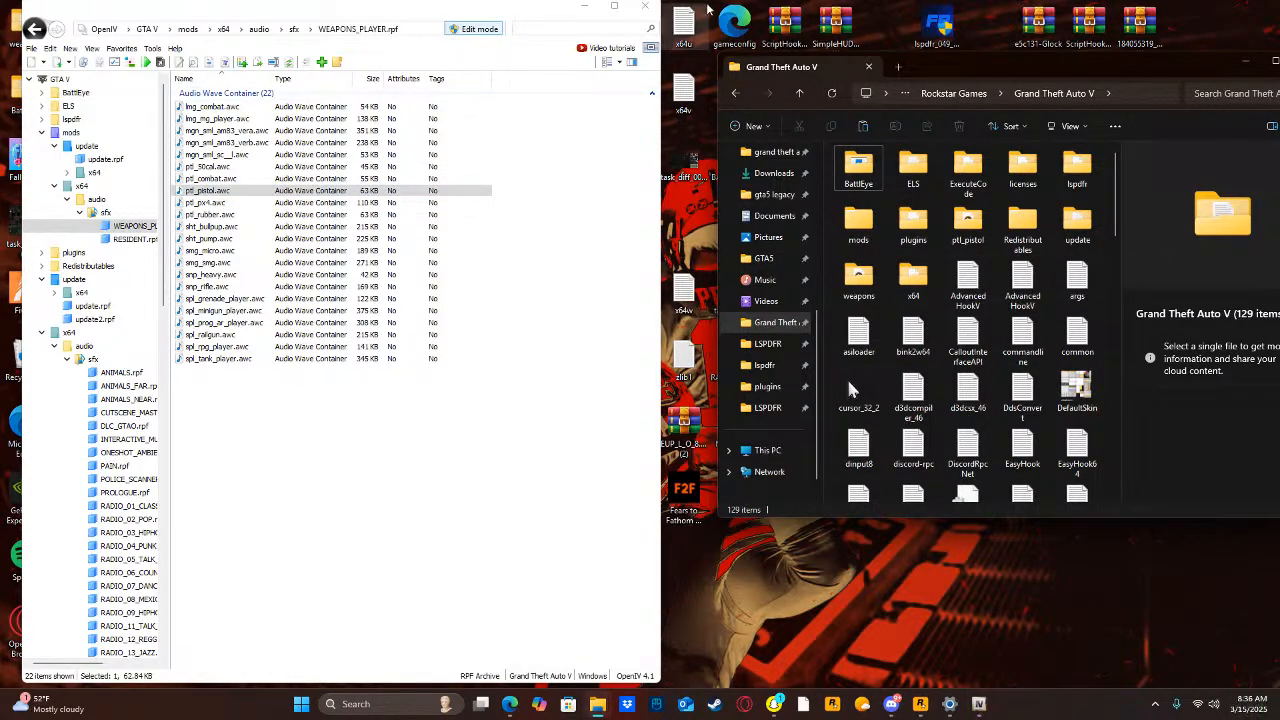
{"action": "left_click", "coordinate": [584, 7]}
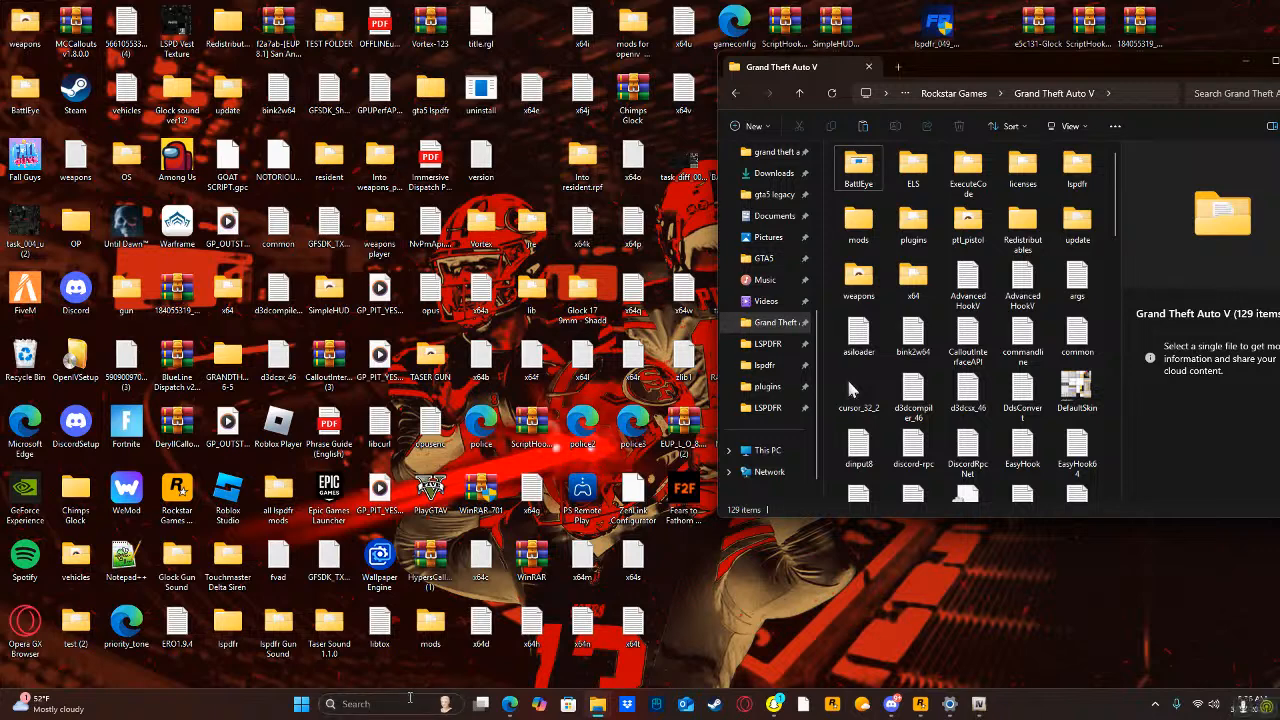
Search the computer for "body", open the BodycamGlockSound (4) archive and close the WinRAR licence notice.
{"action": "left_click", "coordinate": [408, 703]}
{"action": "type", "text": "b"}
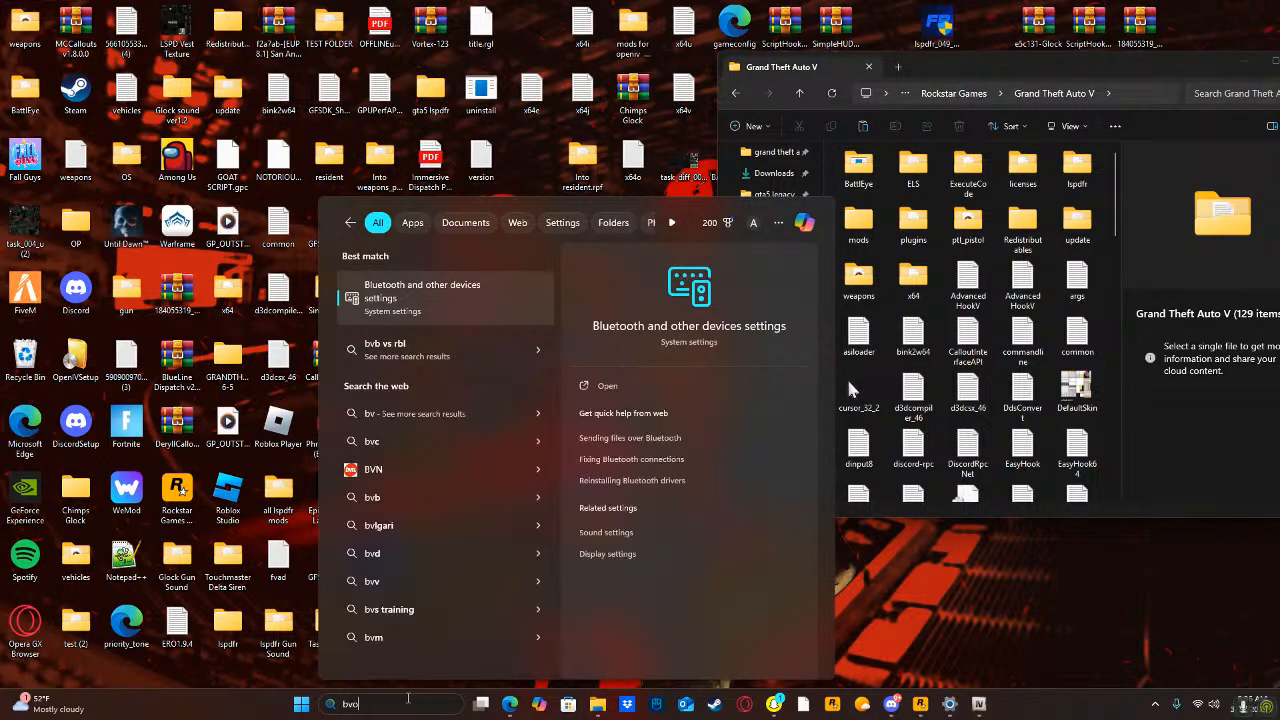
{"action": "type", "text": "ody"}
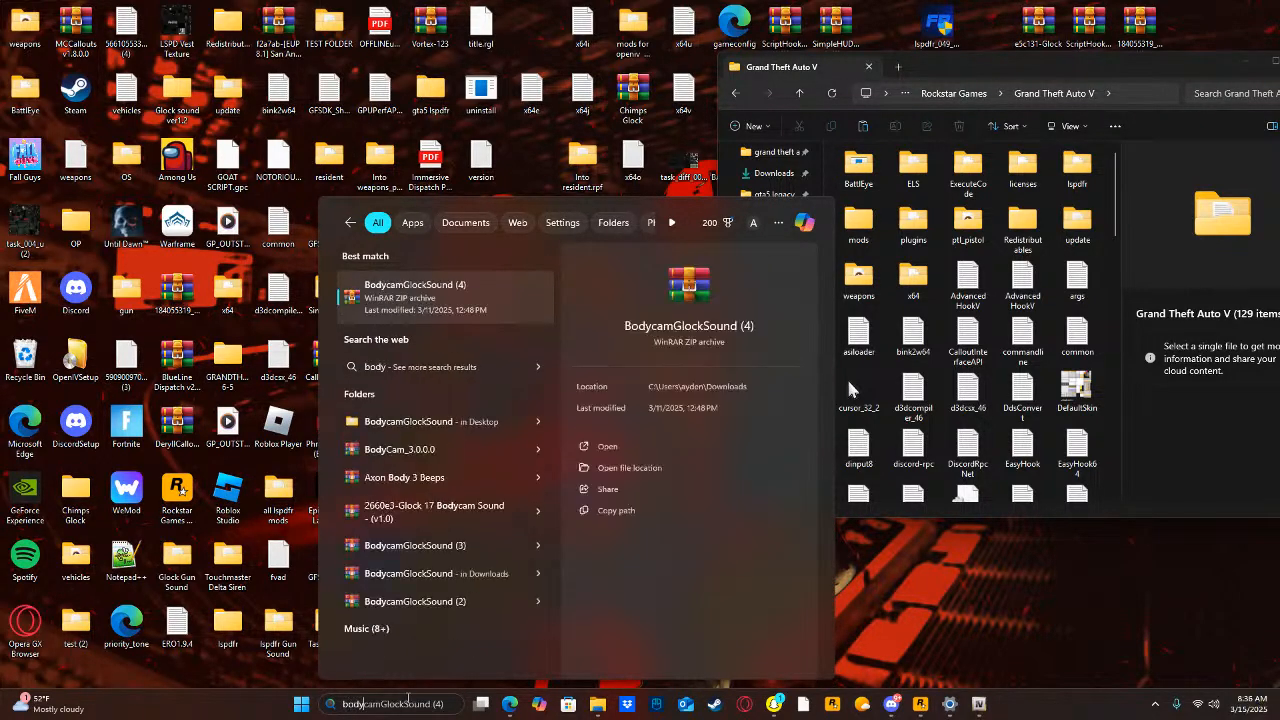
{"action": "left_click", "coordinate": [646, 440]}
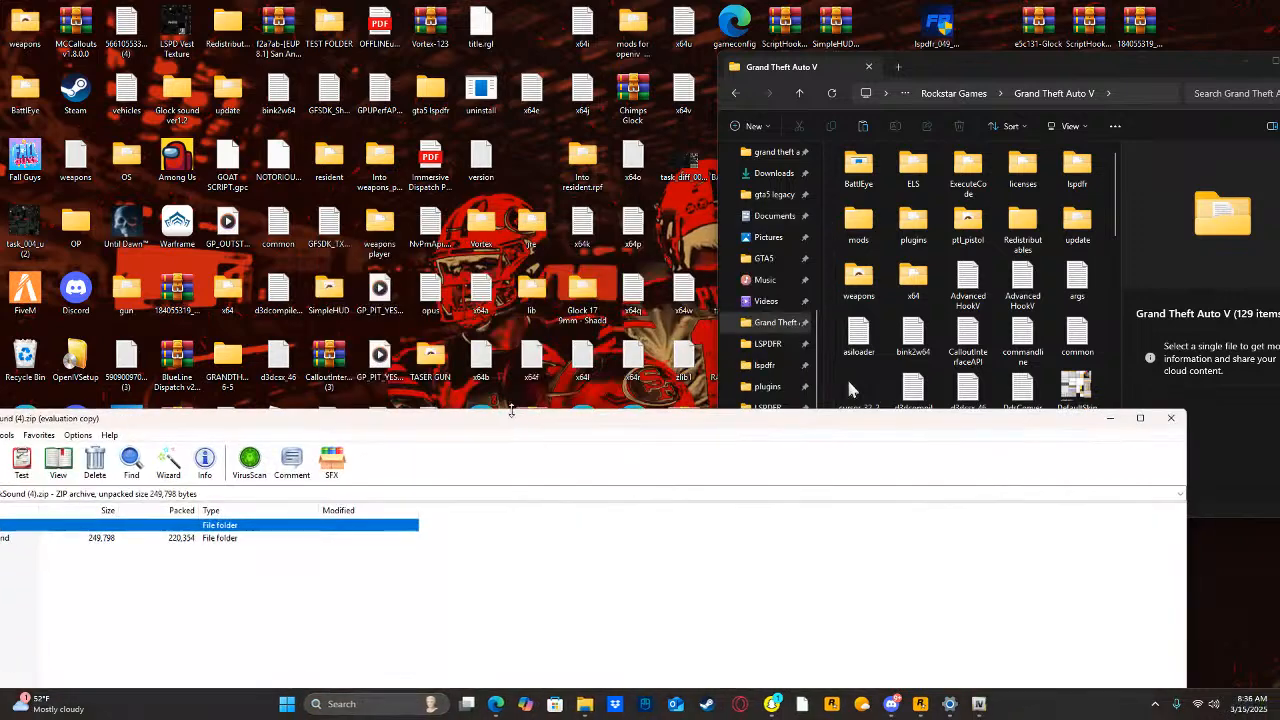
{"action": "left_click_drag", "start_coordinate": [583, 423], "coordinate": [931, 495]}
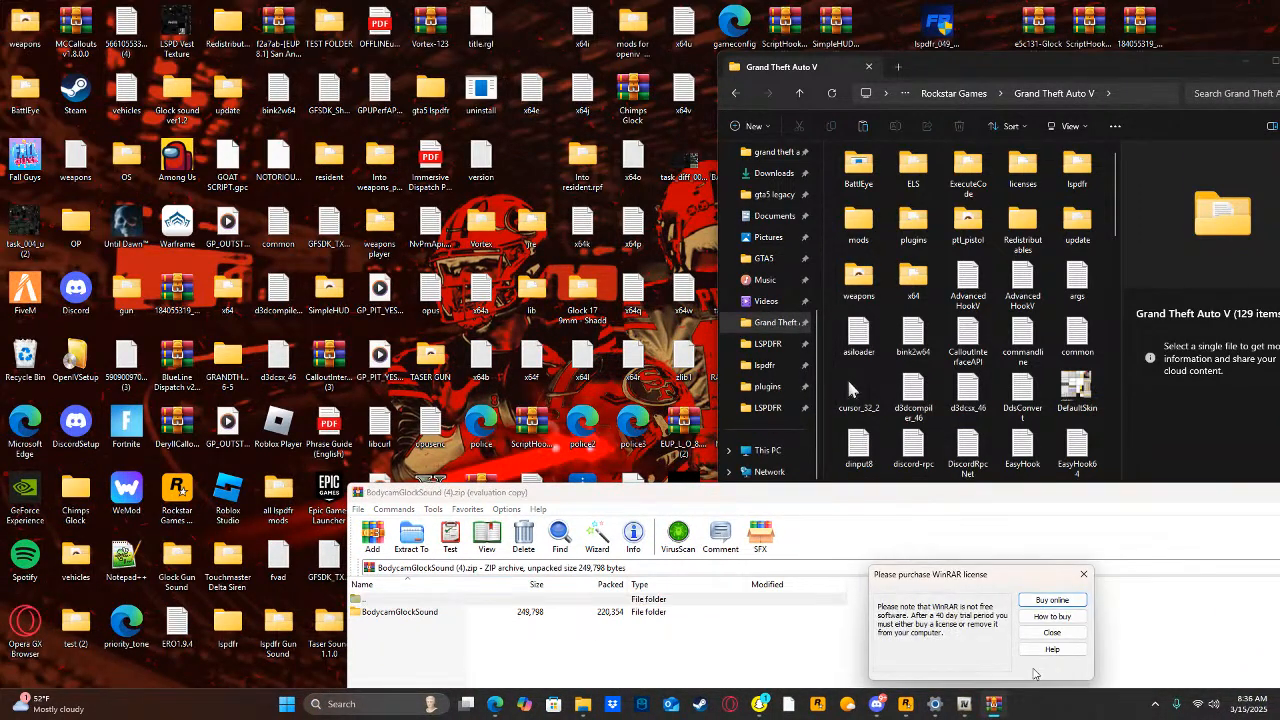
{"action": "left_click", "coordinate": [1080, 635]}
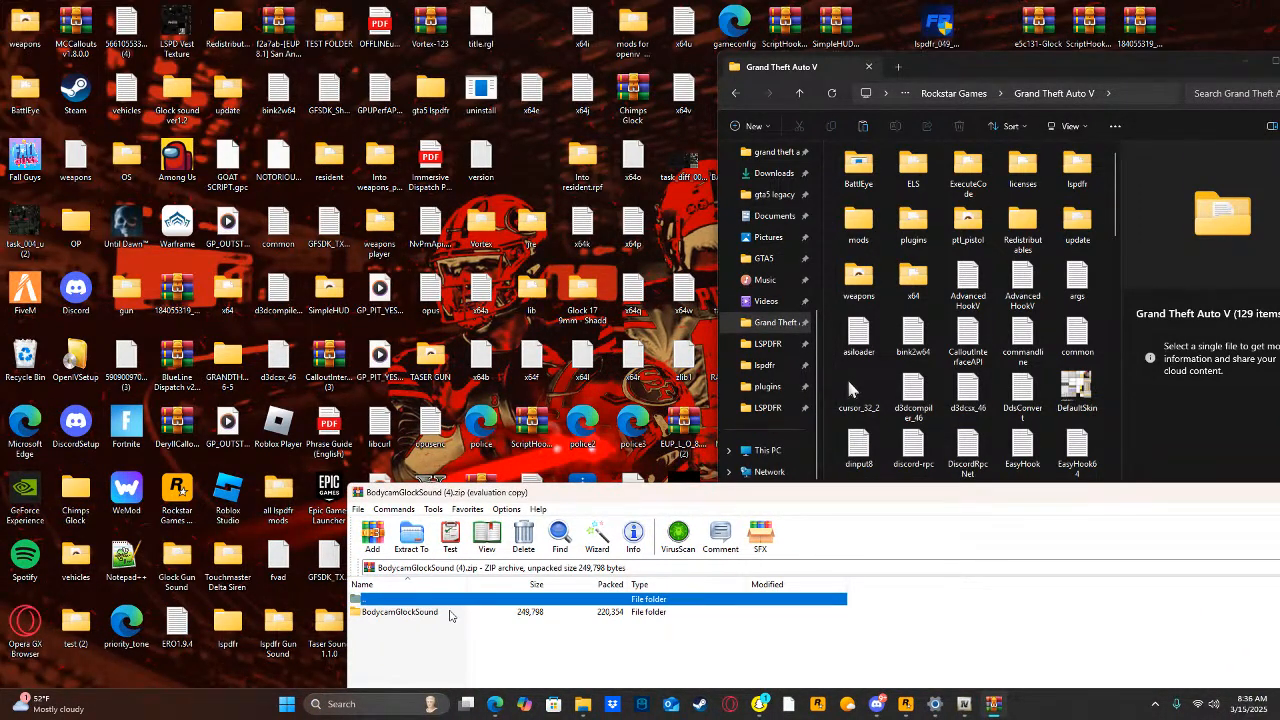
Copy both WAV files from the archive's "resident raw files" folder into the exported weapons folder, replacing the existing ones.
{"action": "double_click", "coordinate": [450, 612]}
{"action": "double_click", "coordinate": [437, 609]}
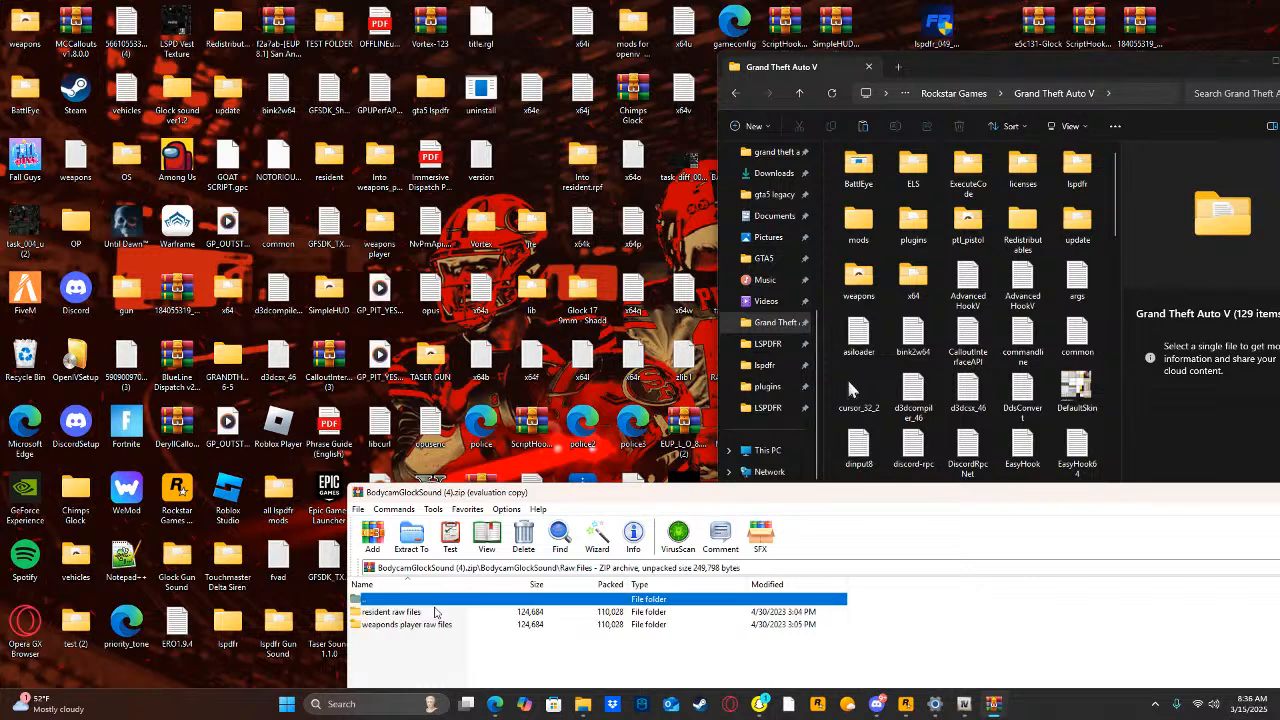
{"action": "double_click", "coordinate": [412, 613]}
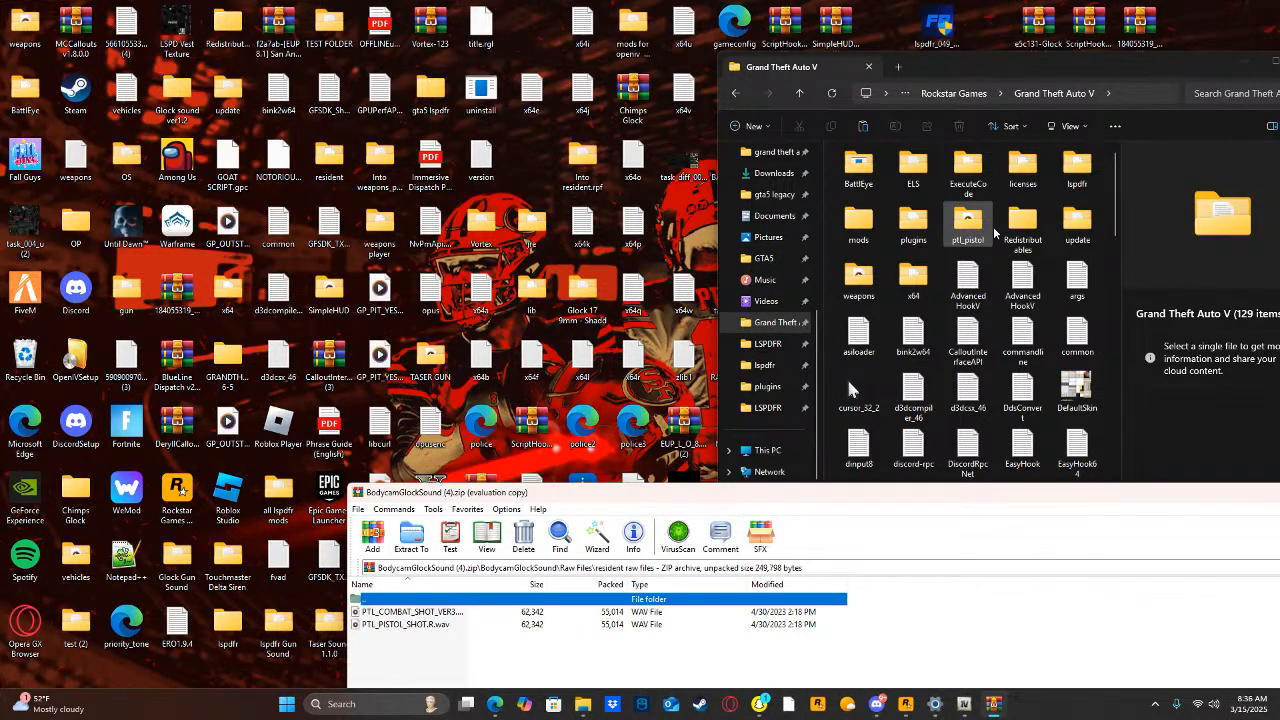
{"action": "double_click", "coordinate": [858, 276]}
{"action": "left_click", "coordinate": [900, 640]}
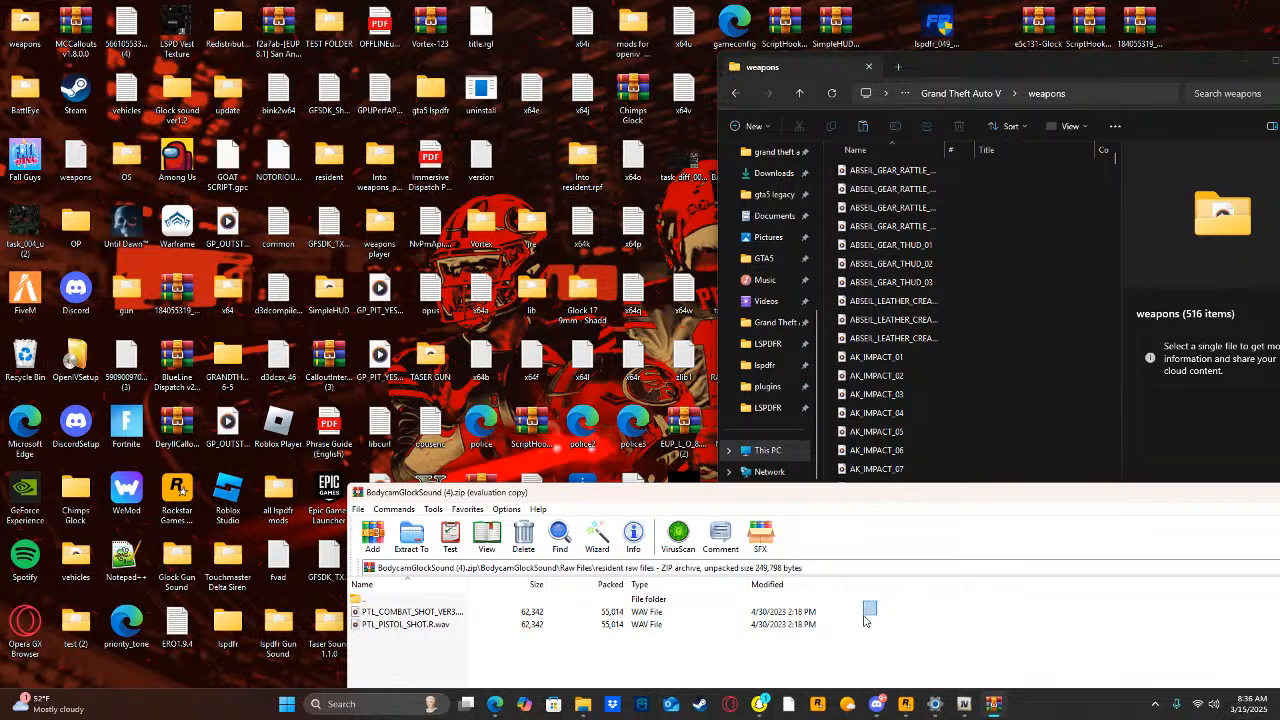
{"action": "left_click_drag", "start_coordinate": [885, 612], "coordinate": [799, 634]}
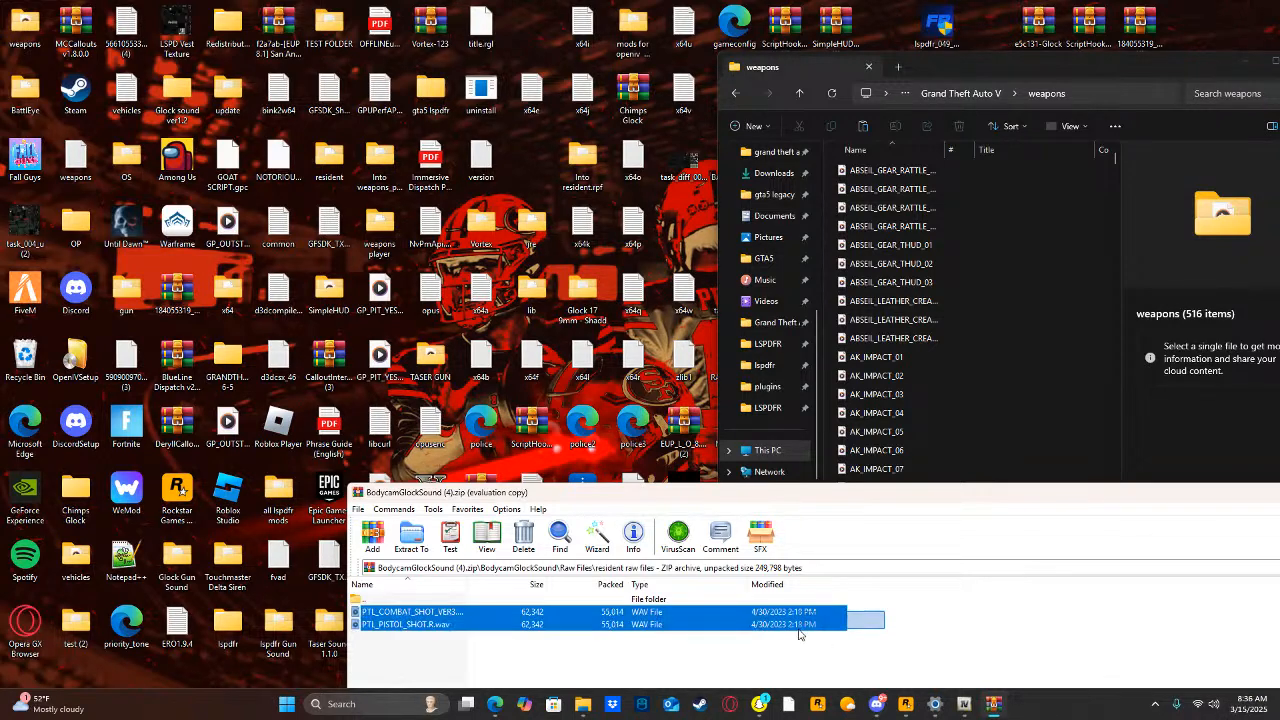
{"action": "left_click_drag", "start_coordinate": [1090, 295], "coordinate": [1090, 295]}
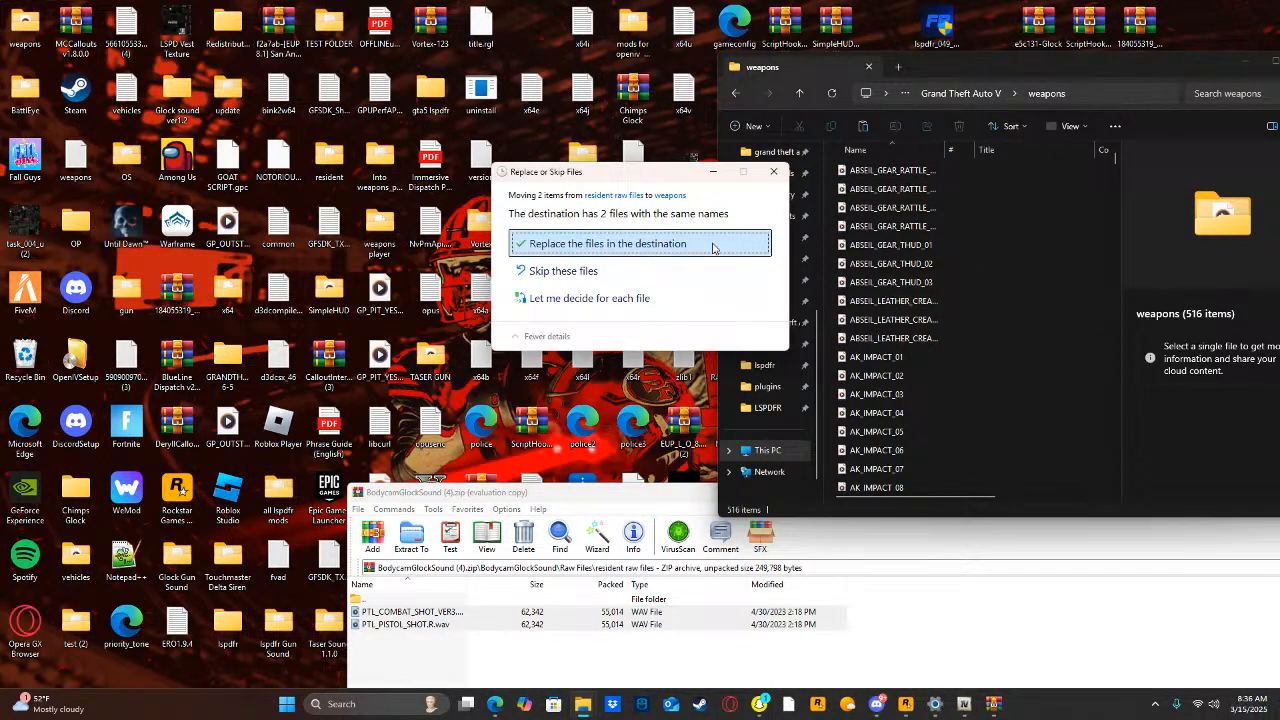
{"action": "left_click", "coordinate": [625, 240]}
Copy both WAV files from the archive's "weaponds player raw files" folder into the ptl_pistol folder, replacing PTL_PISTOL_SHOT.L.wav.
{"action": "left_click_drag", "start_coordinate": [632, 493], "coordinate": [539, 381]}
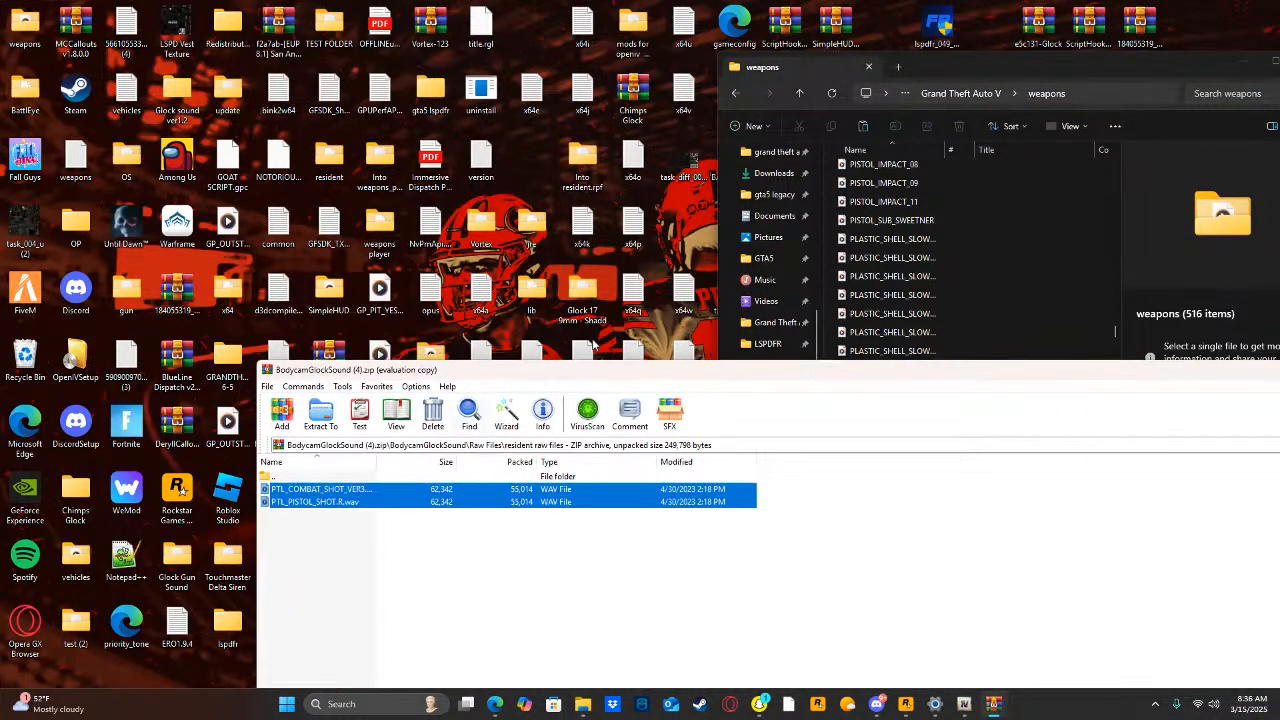
{"action": "left_click", "coordinate": [735, 93]}
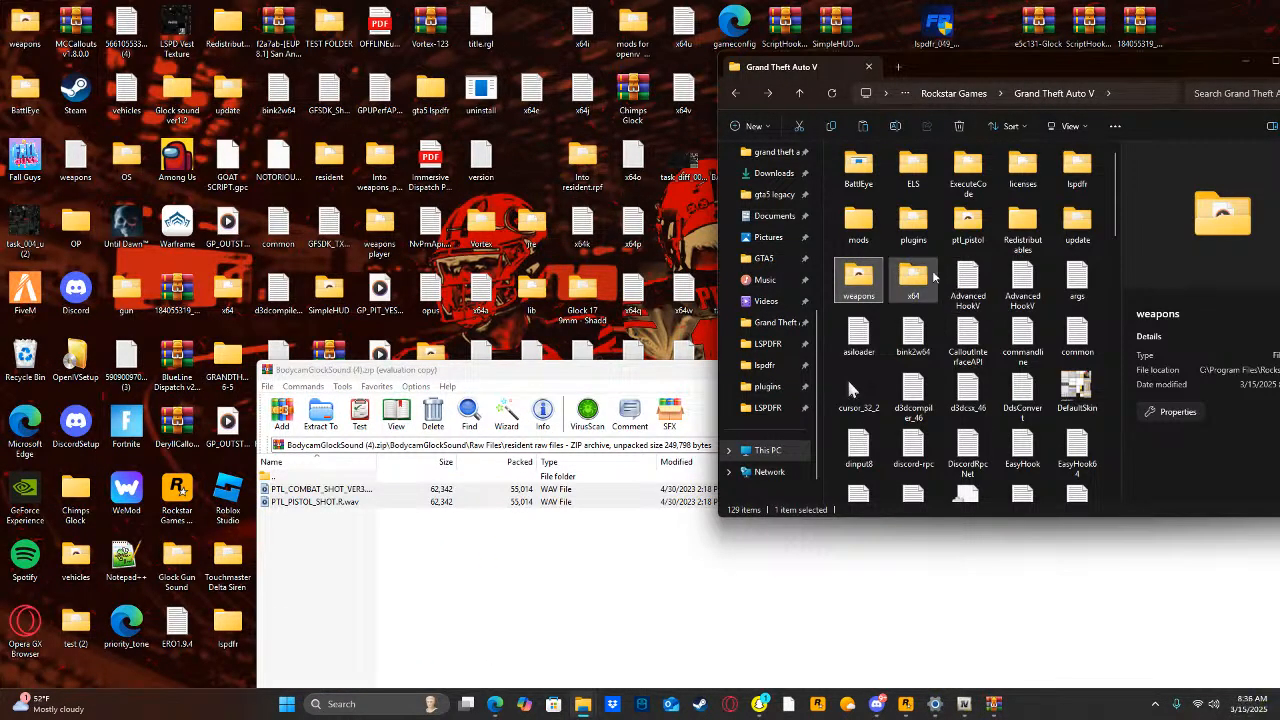
{"action": "double_click", "coordinate": [955, 228]}
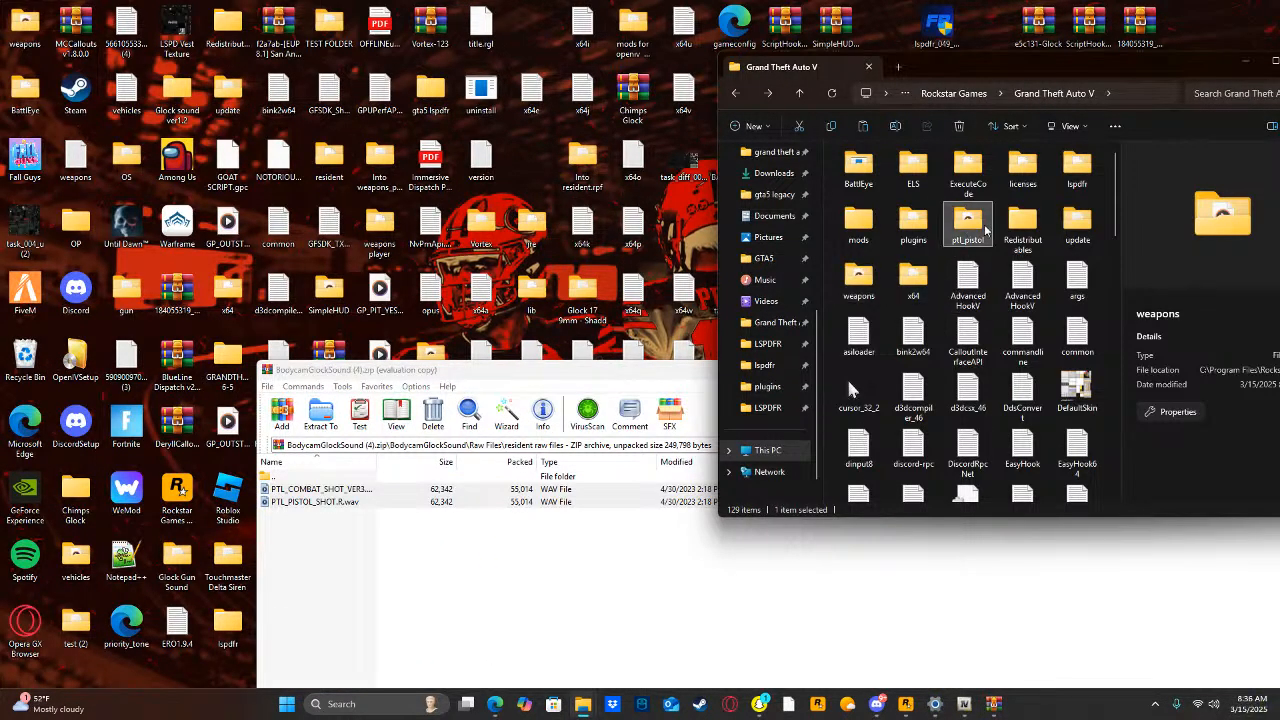
{"action": "double_click", "coordinate": [372, 477]}
{"action": "double_click", "coordinate": [356, 502]}
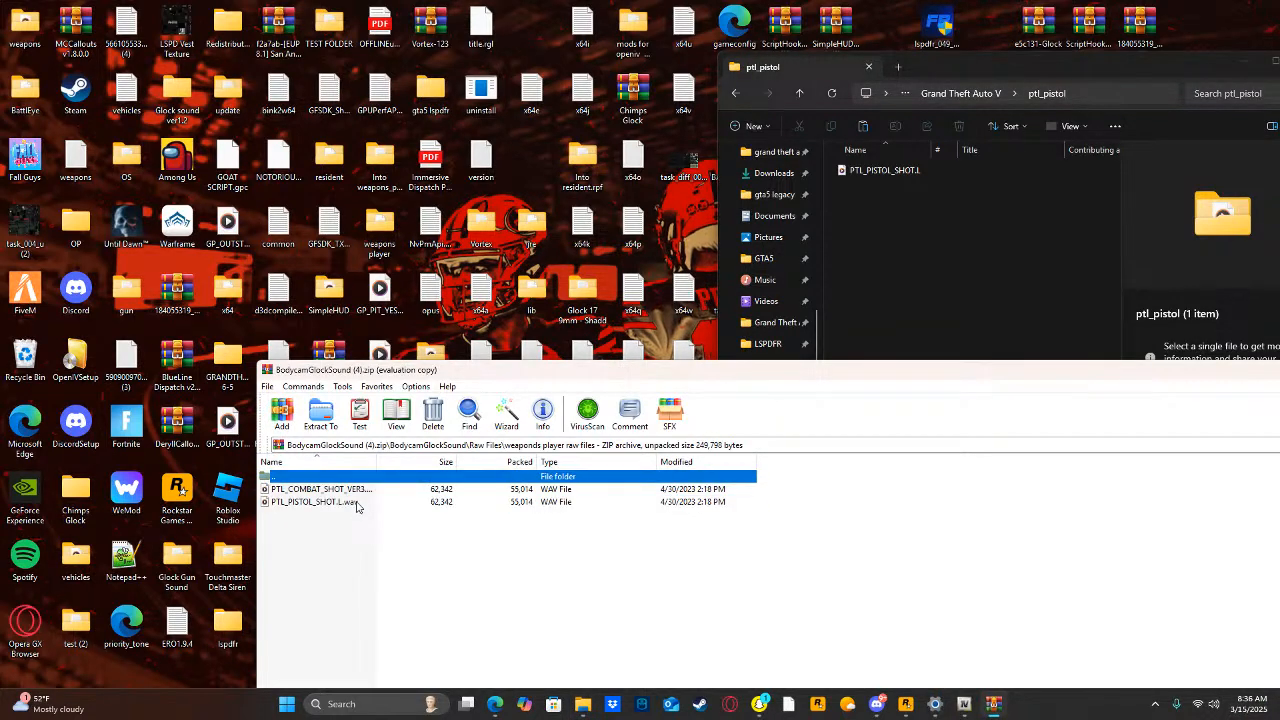
{"action": "left_click_drag", "start_coordinate": [440, 502], "coordinate": [435, 511]}
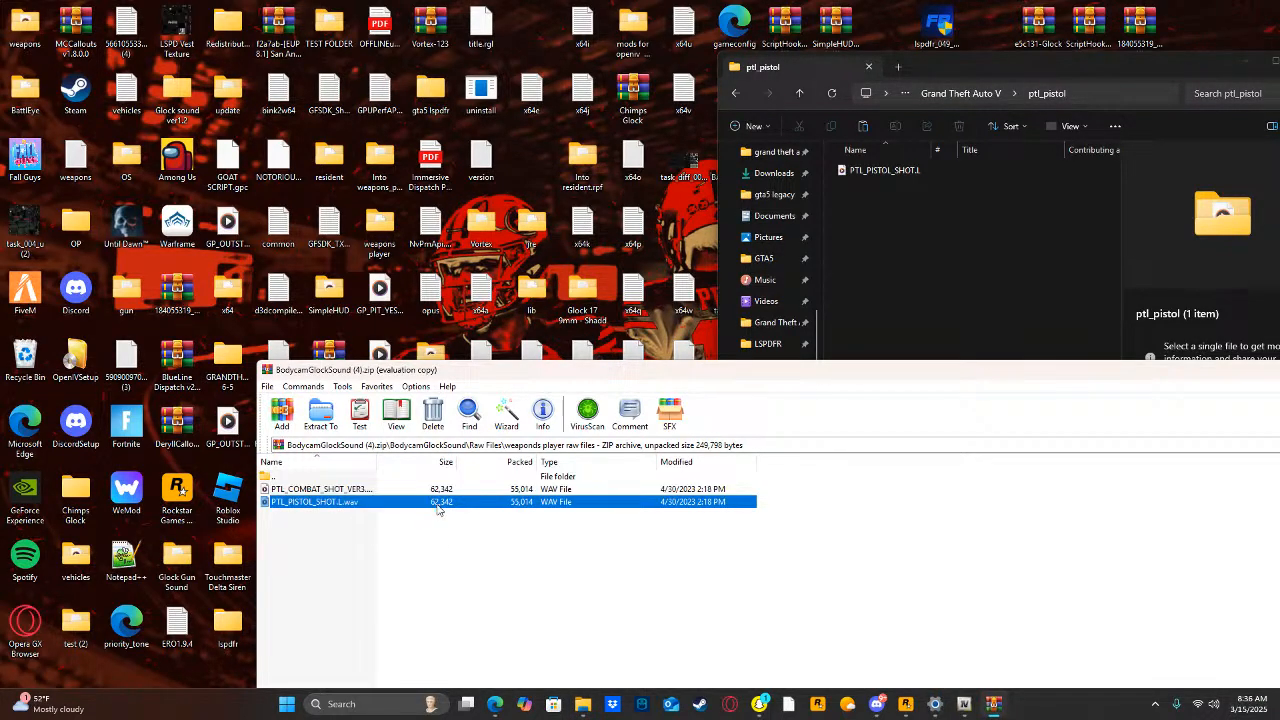
{"action": "left_click", "coordinate": [444, 491], "text": "ctrl"}
{"action": "left_click_drag", "start_coordinate": [855, 275], "coordinate": [855, 275]}
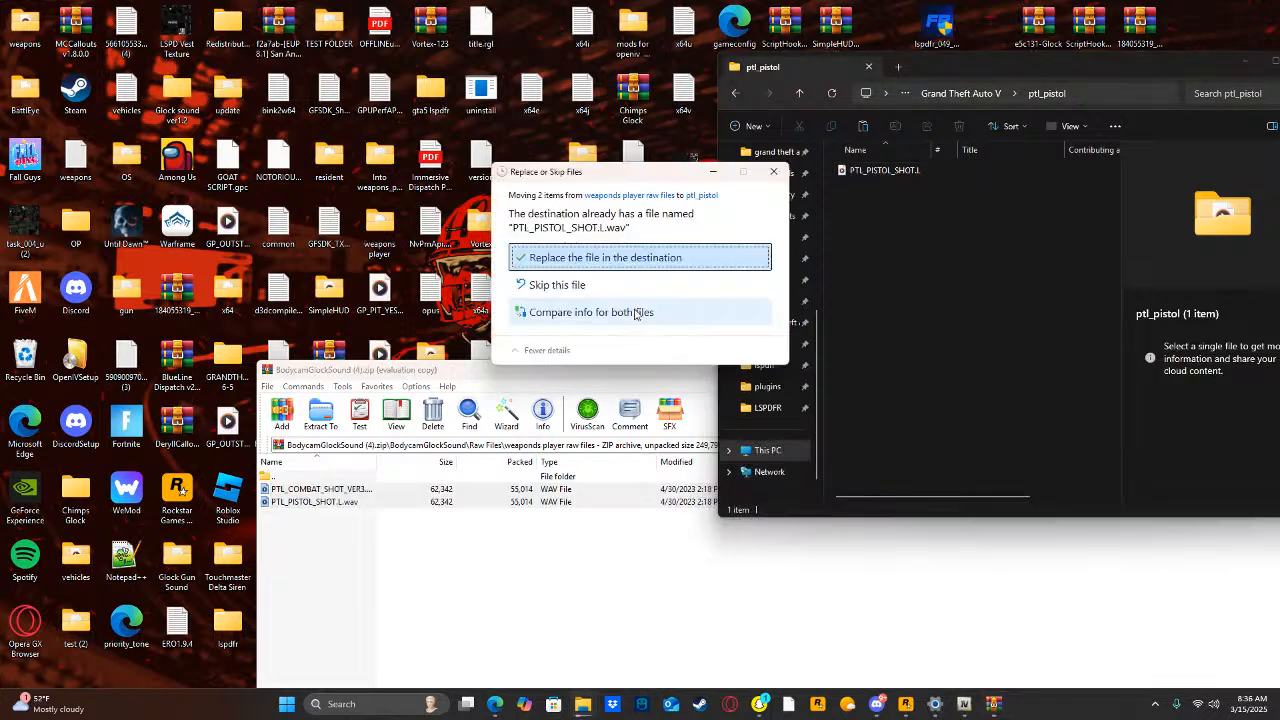
{"action": "left_click", "coordinate": [652, 254]}
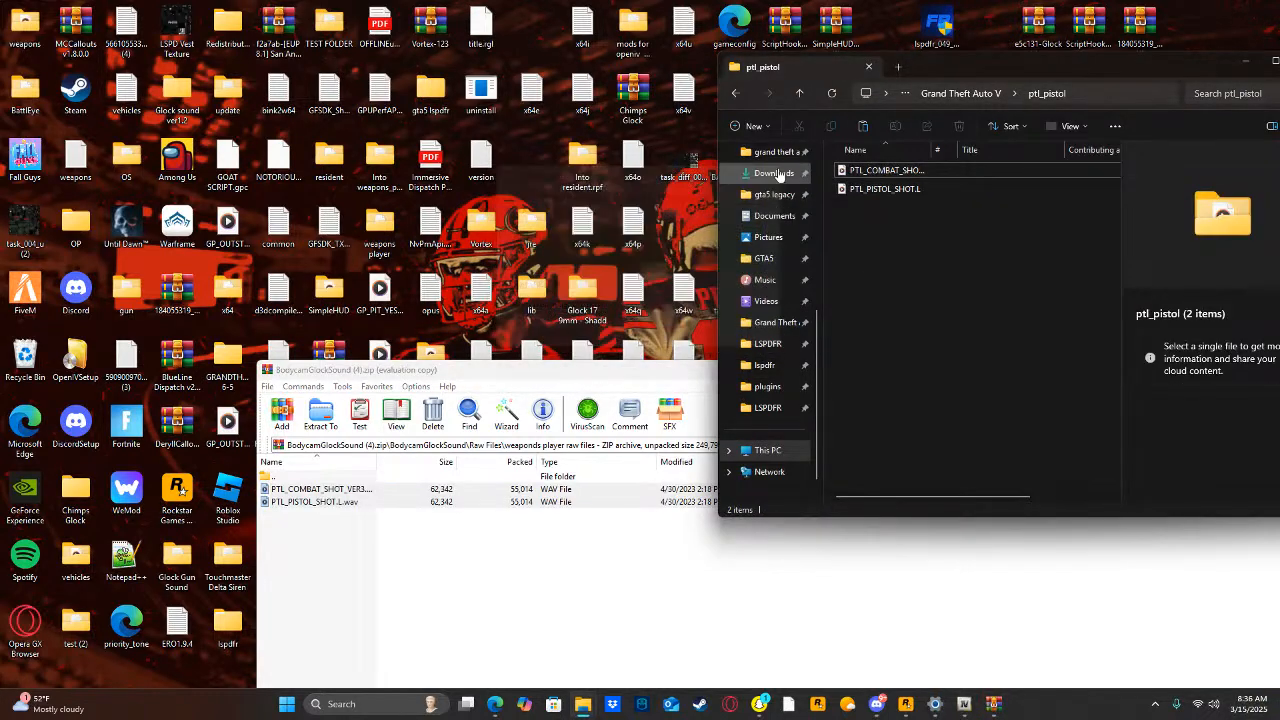
Play the new PTL_PISTOL_SHOT.L sound as a check, and close the media player and the archive.
{"action": "double_click", "coordinate": [862, 195]}
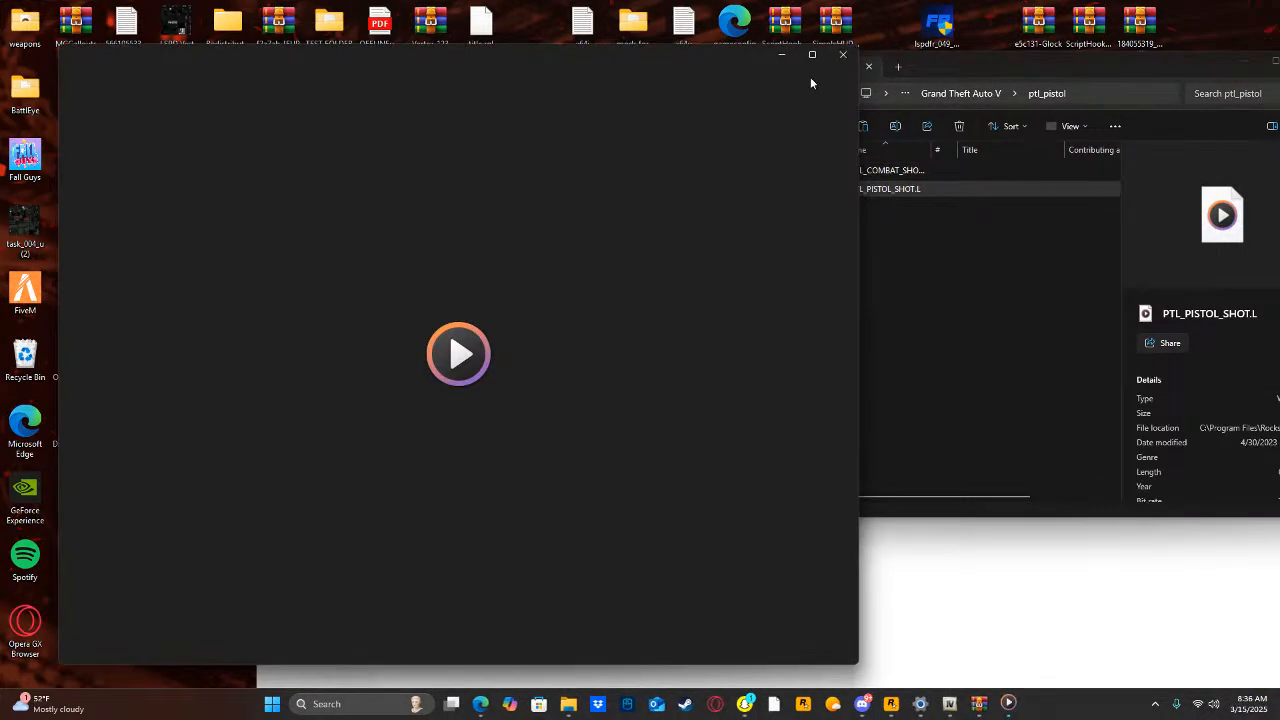
{"action": "left_click", "coordinate": [842, 55]}
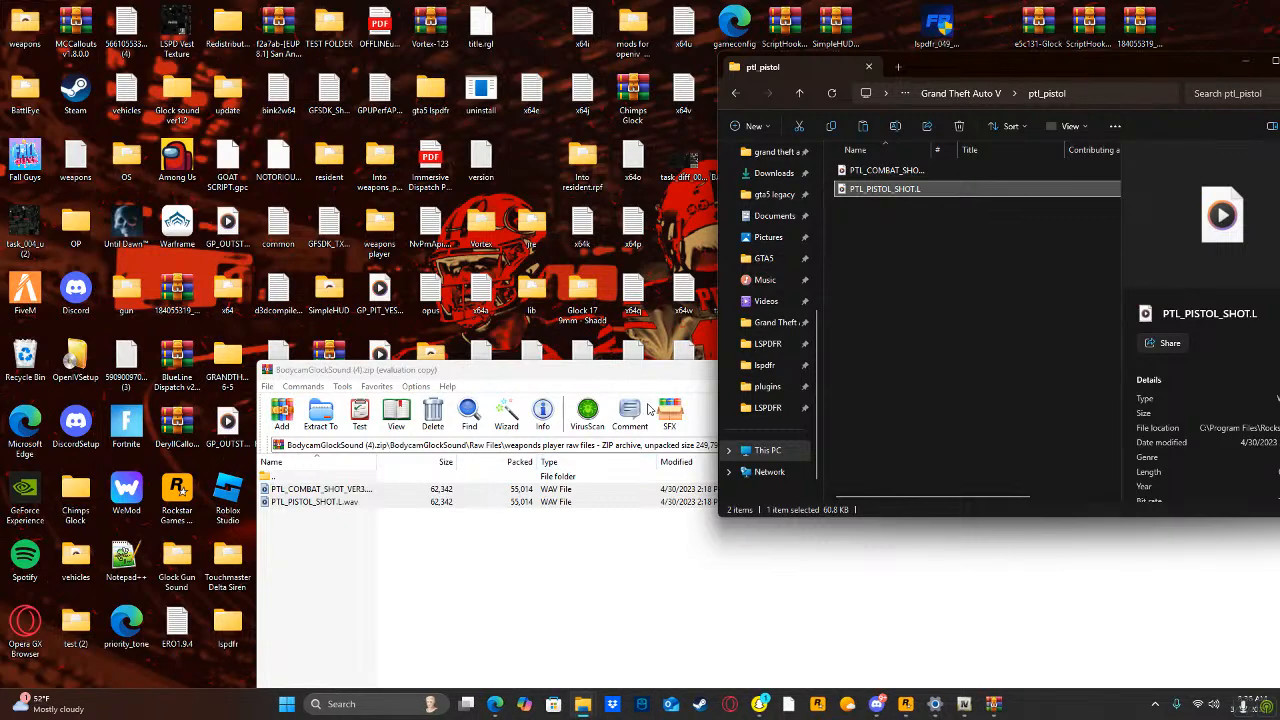
{"action": "left_click_drag", "start_coordinate": [650, 377], "coordinate": [245, 411]}
{"action": "left_click", "coordinate": [1116, 391]}
Return to the Grand Theft Auto V folder in File Explorer and bring up the ptl_pistol folder's options.
{"action": "scroll", "coordinate": [771, 217], "scroll_direction": "up", "scroll_amount": 4}
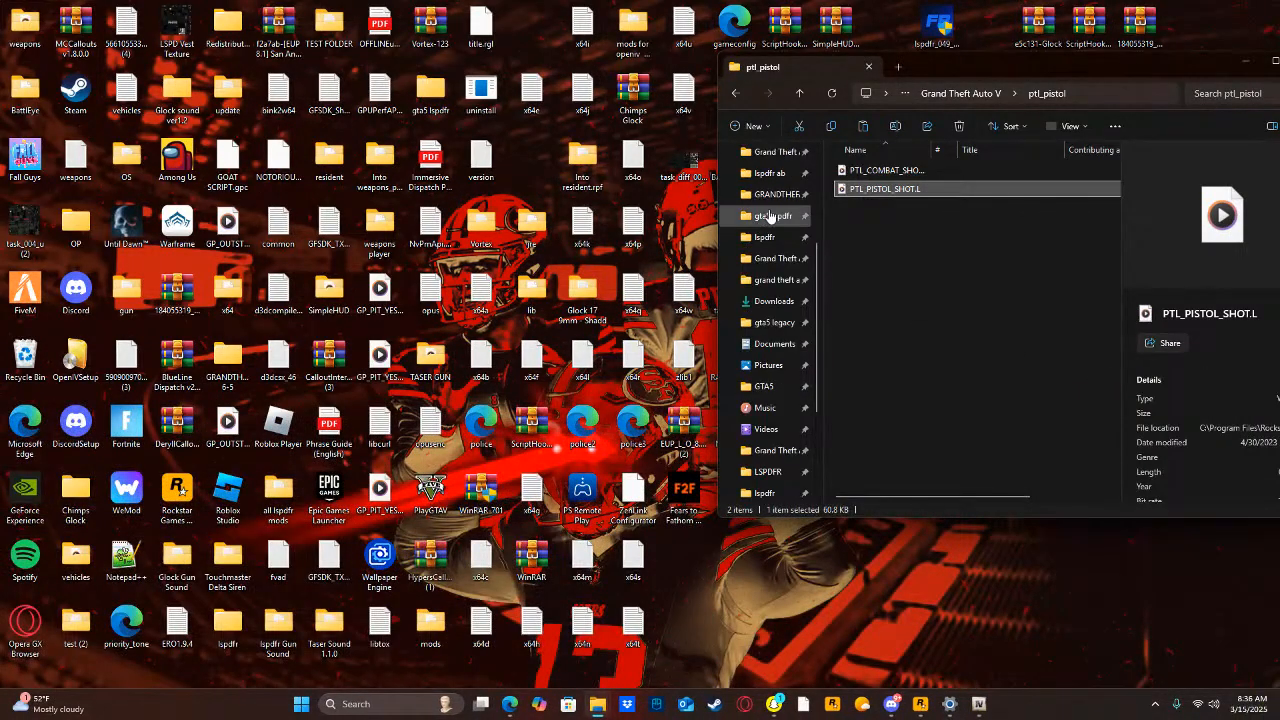
{"action": "scroll", "coordinate": [773, 290], "scroll_direction": "down", "scroll_amount": 5}
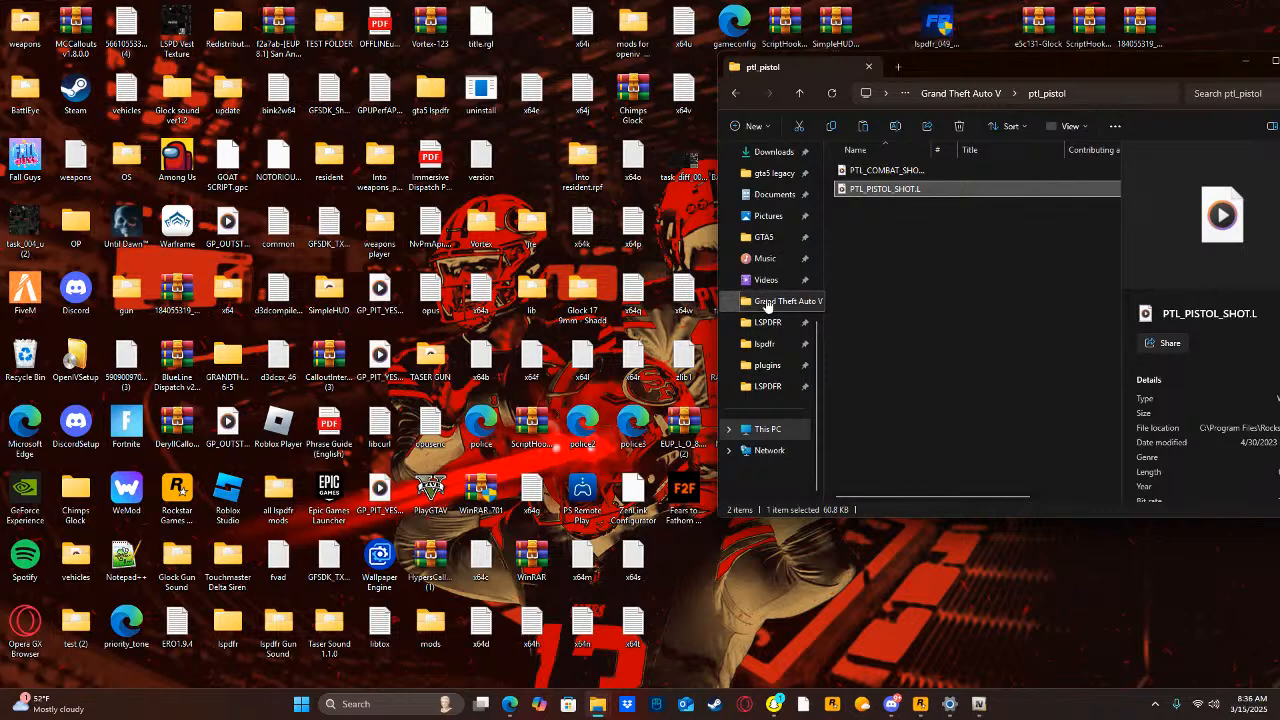
{"action": "left_click", "coordinate": [765, 301]}
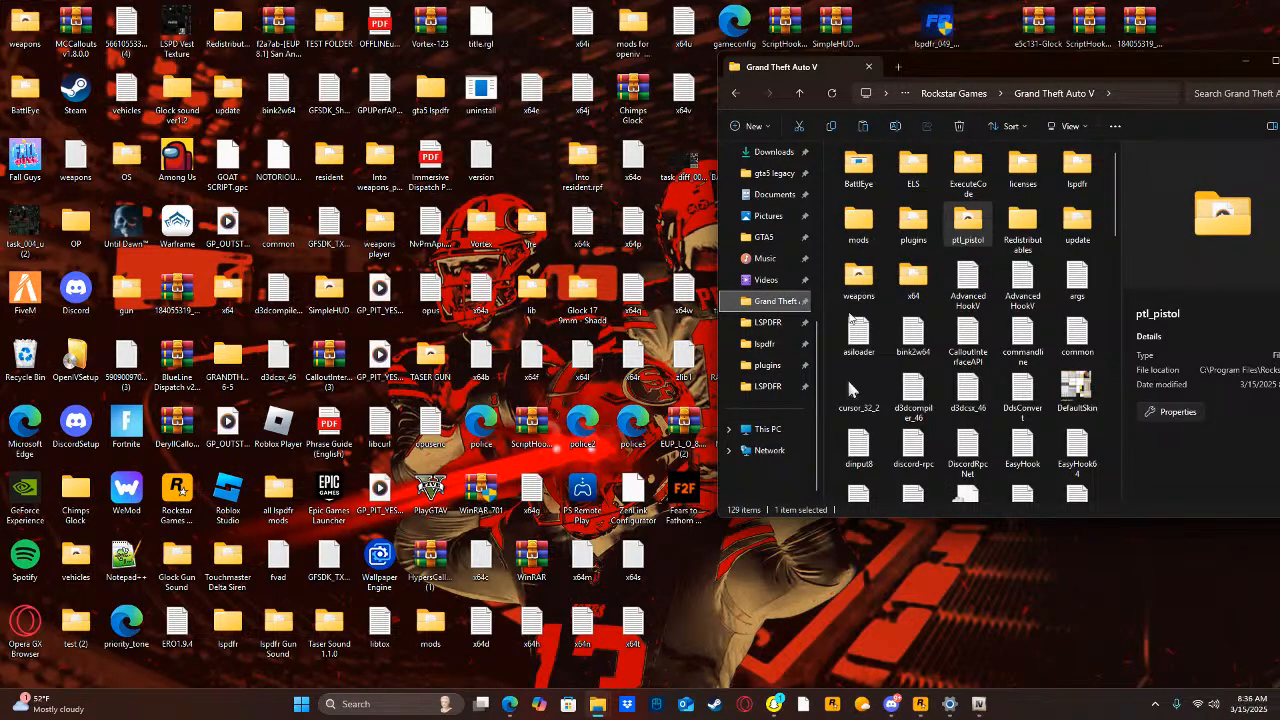
{"action": "right_click", "coordinate": [965, 230]}
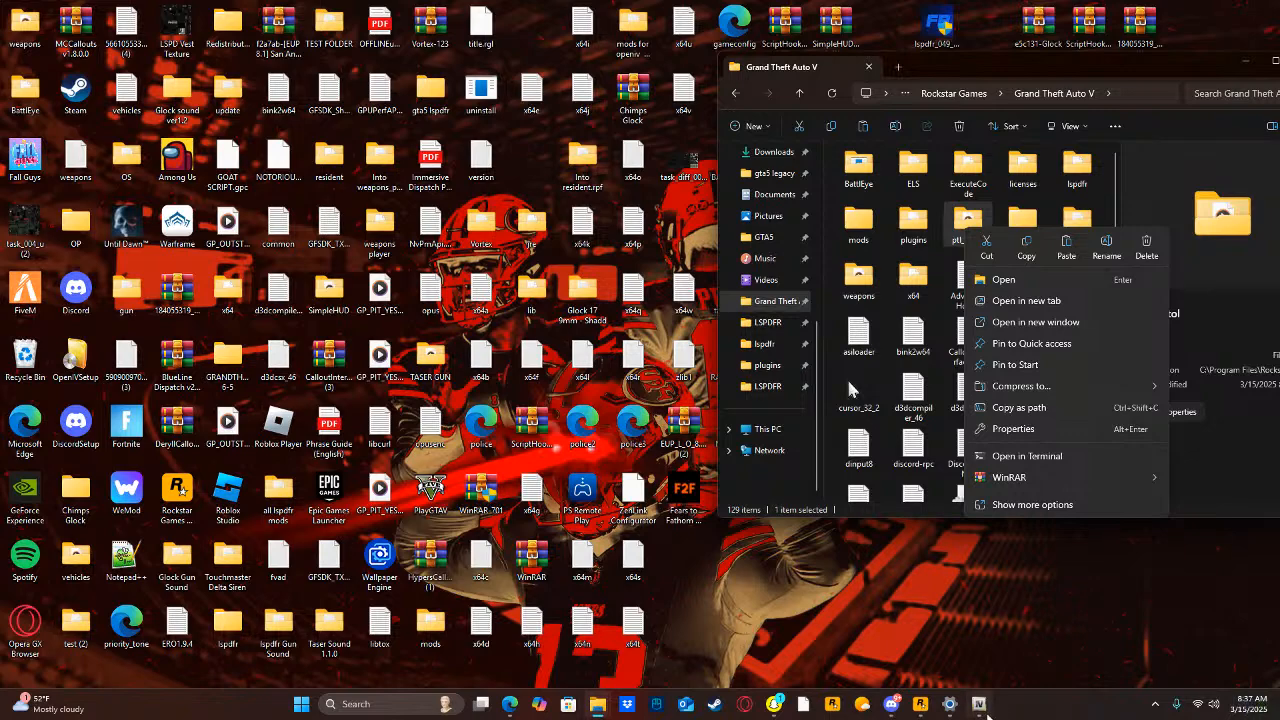
Switch to OpenIV and open weapons.awc from mods/x64/audio/sfx/RESIDENT.rpf in the audio player.
{"action": "left_click", "coordinate": [978, 703]}
{"action": "left_click", "coordinate": [557, 429]}
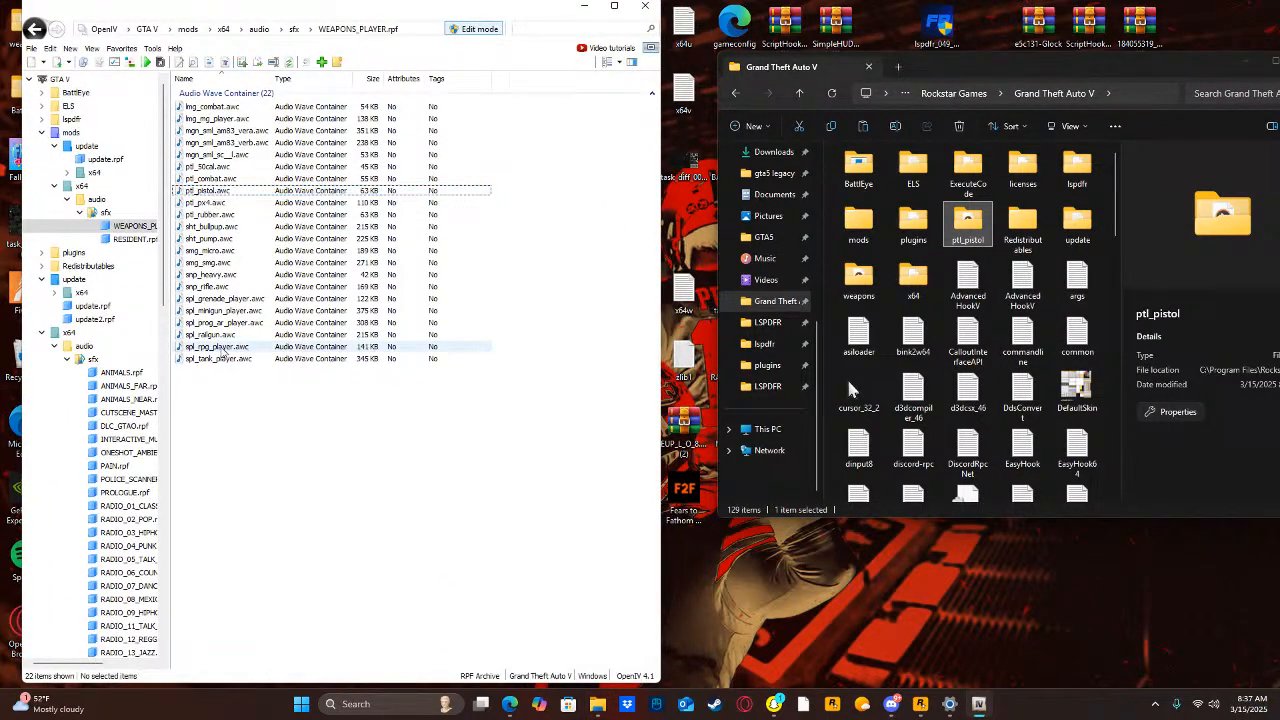
{"action": "left_click", "coordinate": [60, 79]}
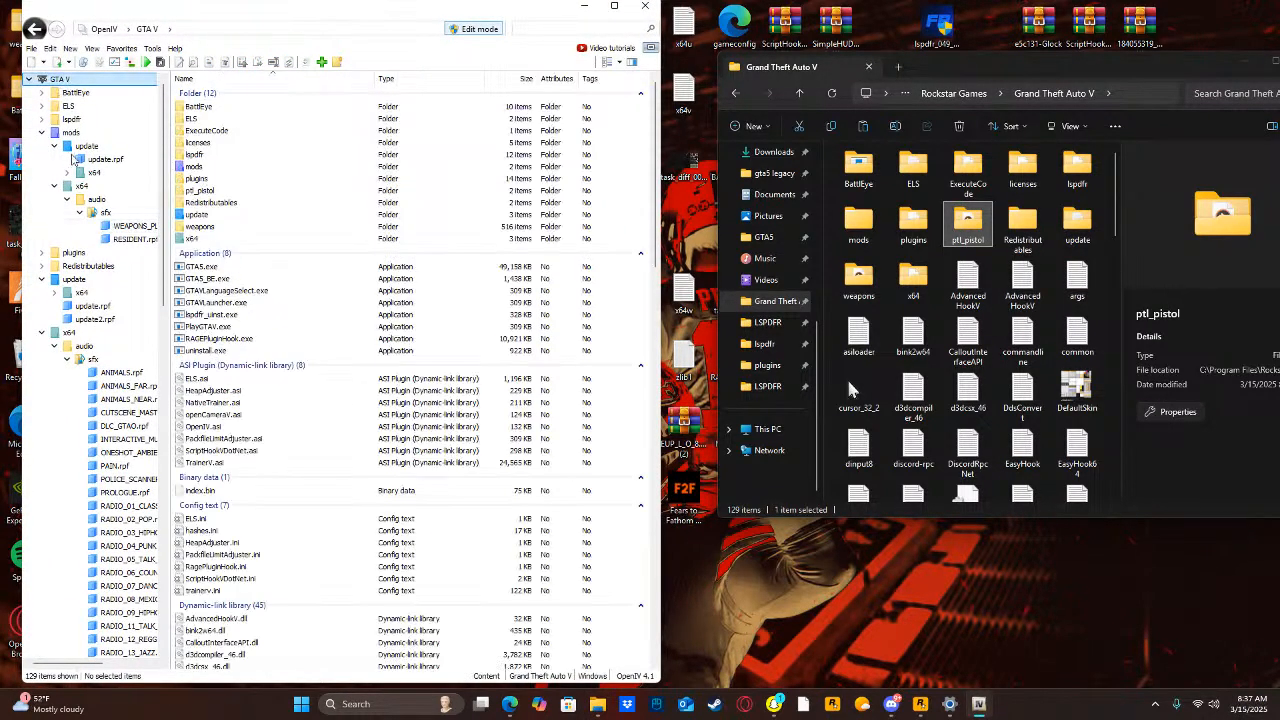
{"action": "left_click", "coordinate": [81, 186]}
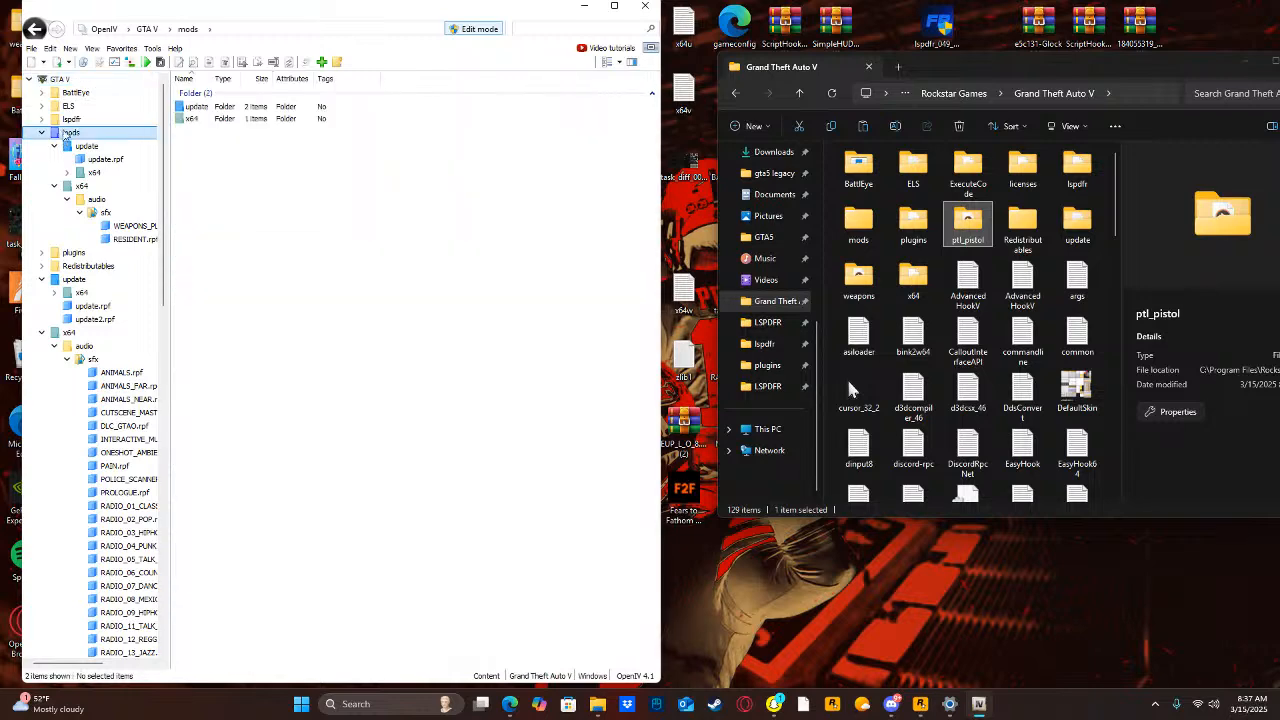
{"action": "double_click", "coordinate": [213, 107]}
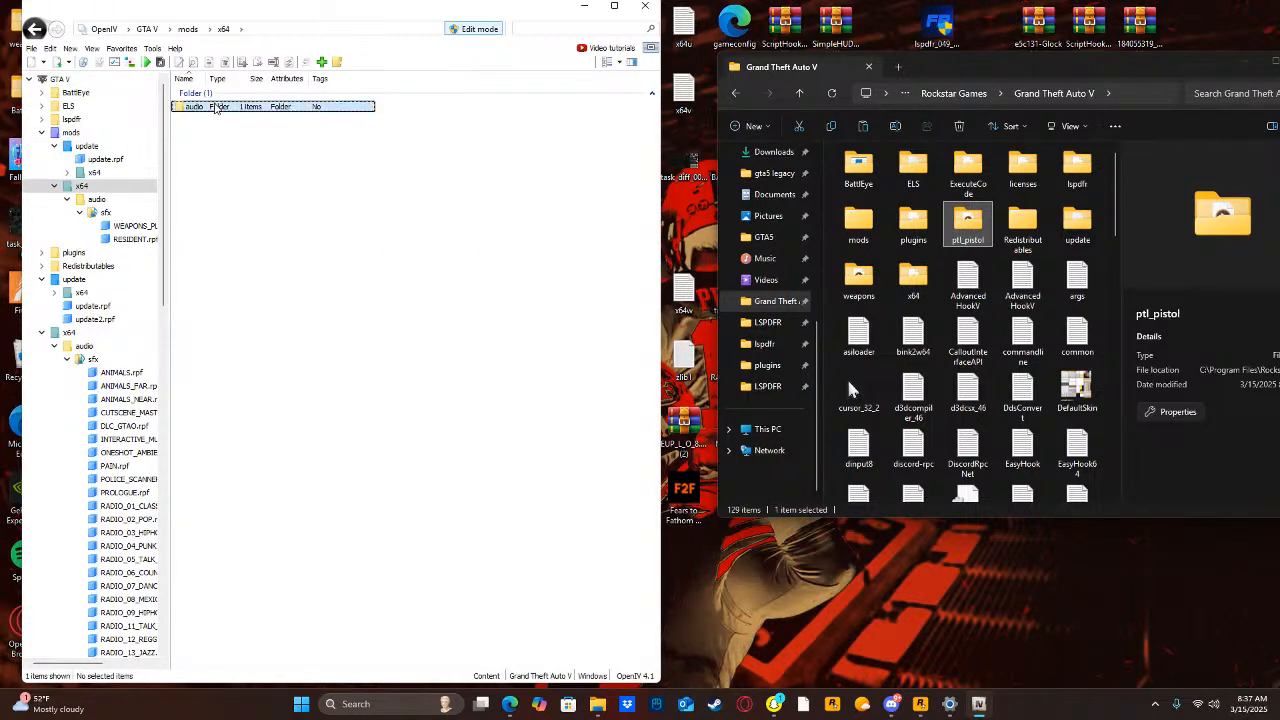
{"action": "double_click", "coordinate": [213, 107]}
{"action": "double_click", "coordinate": [213, 107]}
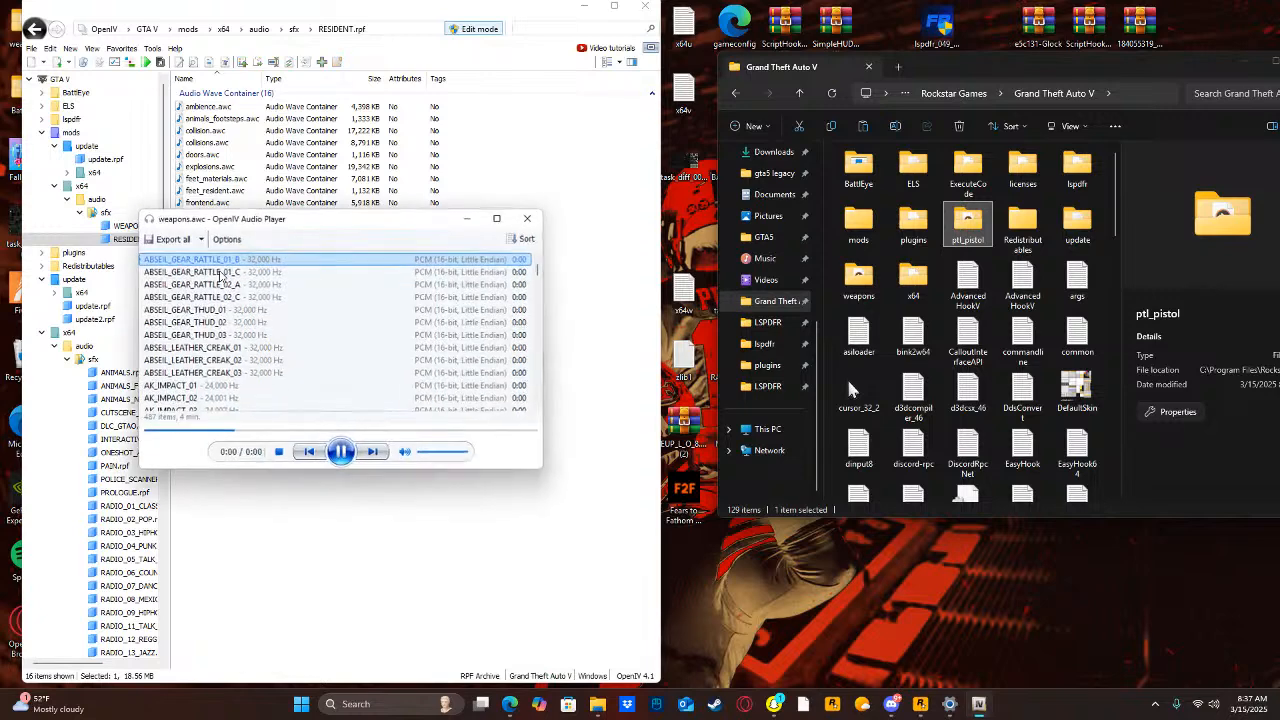
Find PTL_PISTOL_SHOT.R in the weapons.awc sound list and play it.
{"action": "scroll", "coordinate": [225, 282], "scroll_direction": "down", "scroll_amount": 15}
{"action": "scroll", "coordinate": [230, 355], "scroll_direction": "down", "scroll_amount": 12}
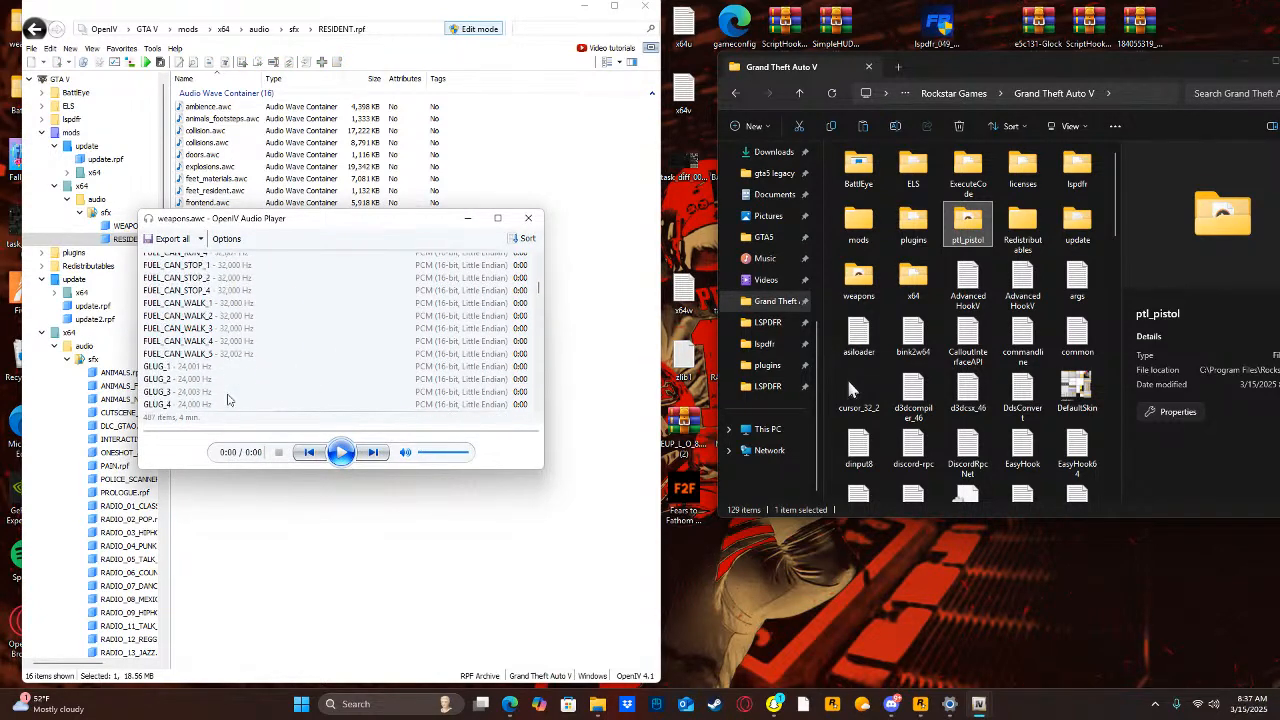
{"action": "scroll", "coordinate": [224, 346], "scroll_direction": "down", "scroll_amount": 10}
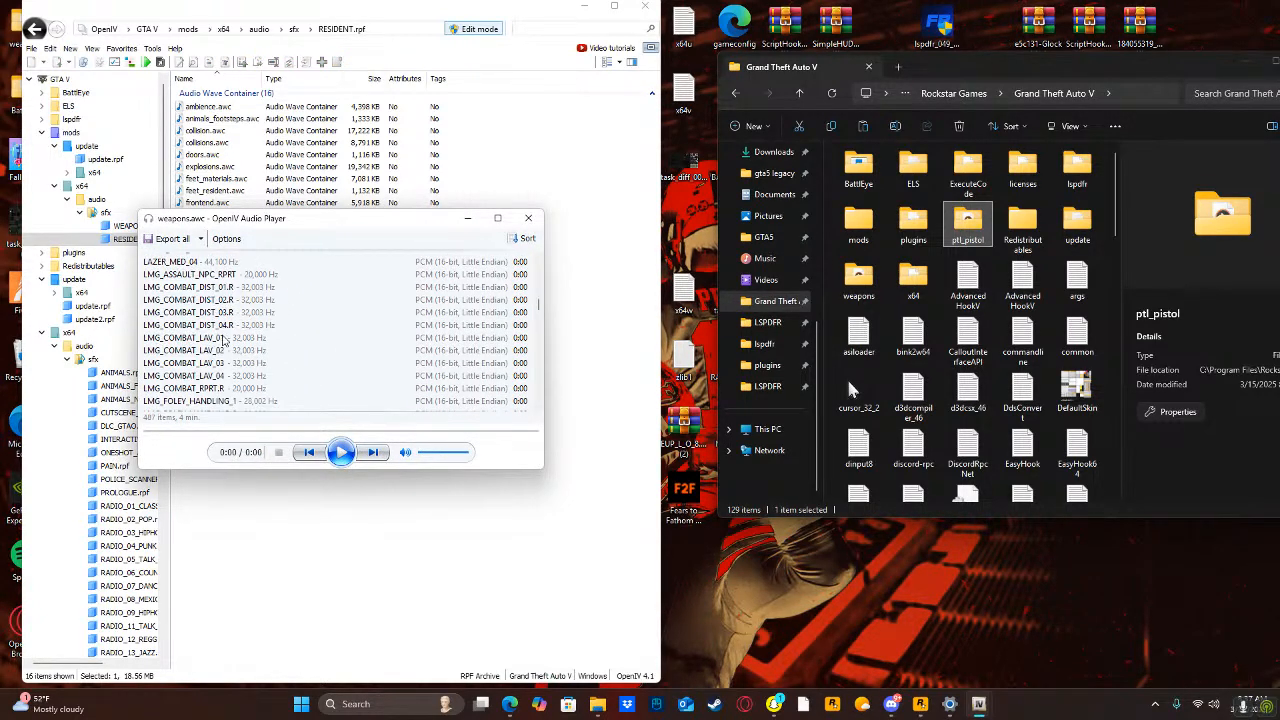
{"action": "scroll", "coordinate": [219, 338], "scroll_direction": "down", "scroll_amount": 10}
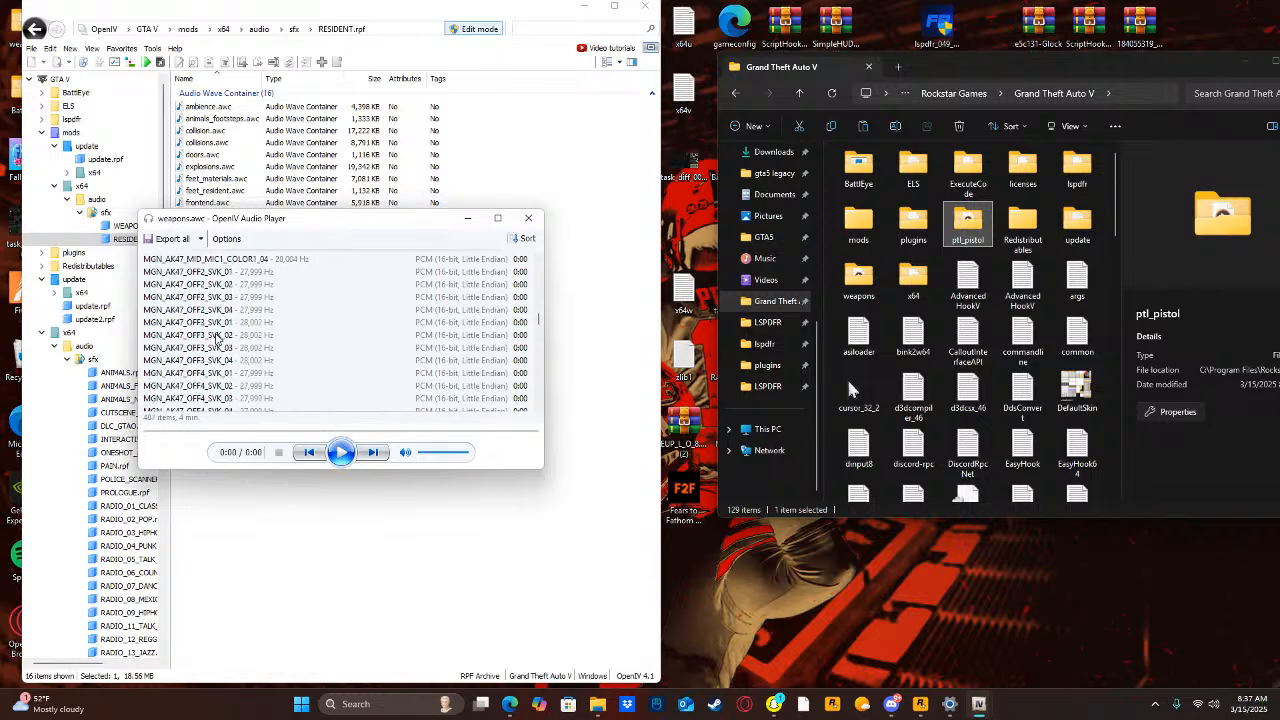
{"action": "scroll", "coordinate": [203, 338], "scroll_direction": "down", "scroll_amount": 10}
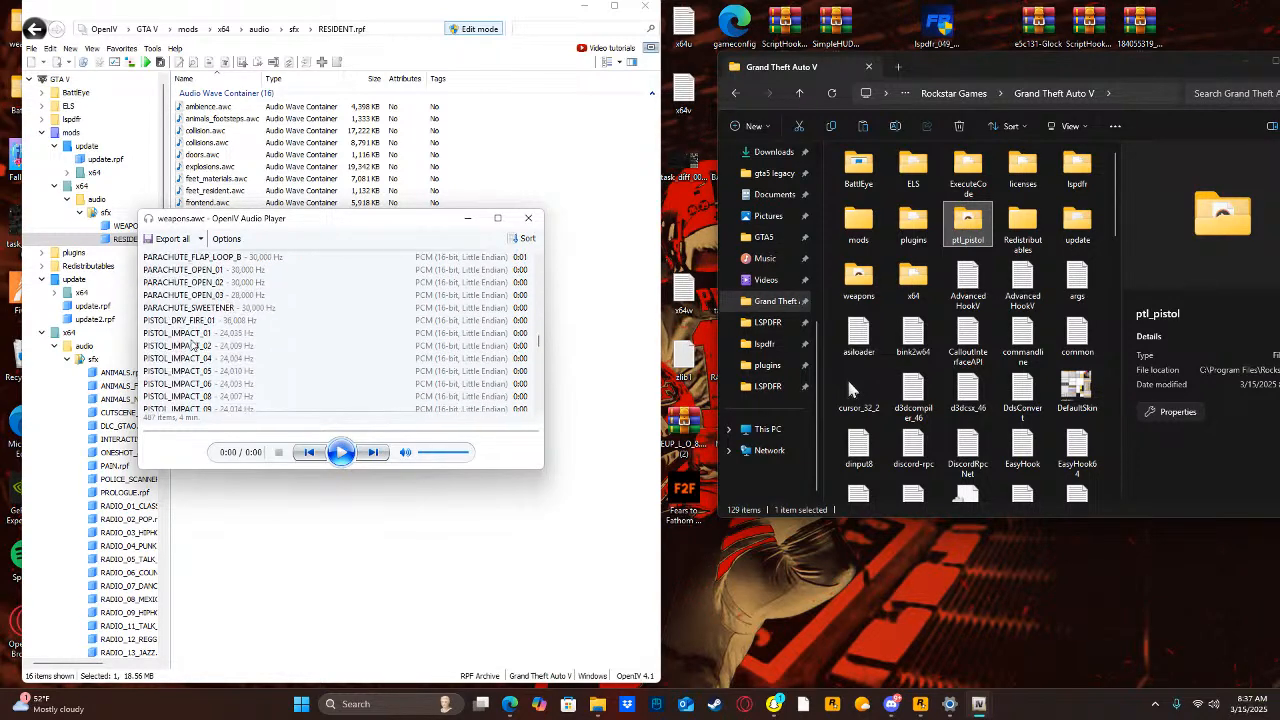
{"action": "scroll", "coordinate": [203, 281], "scroll_direction": "down", "scroll_amount": 10}
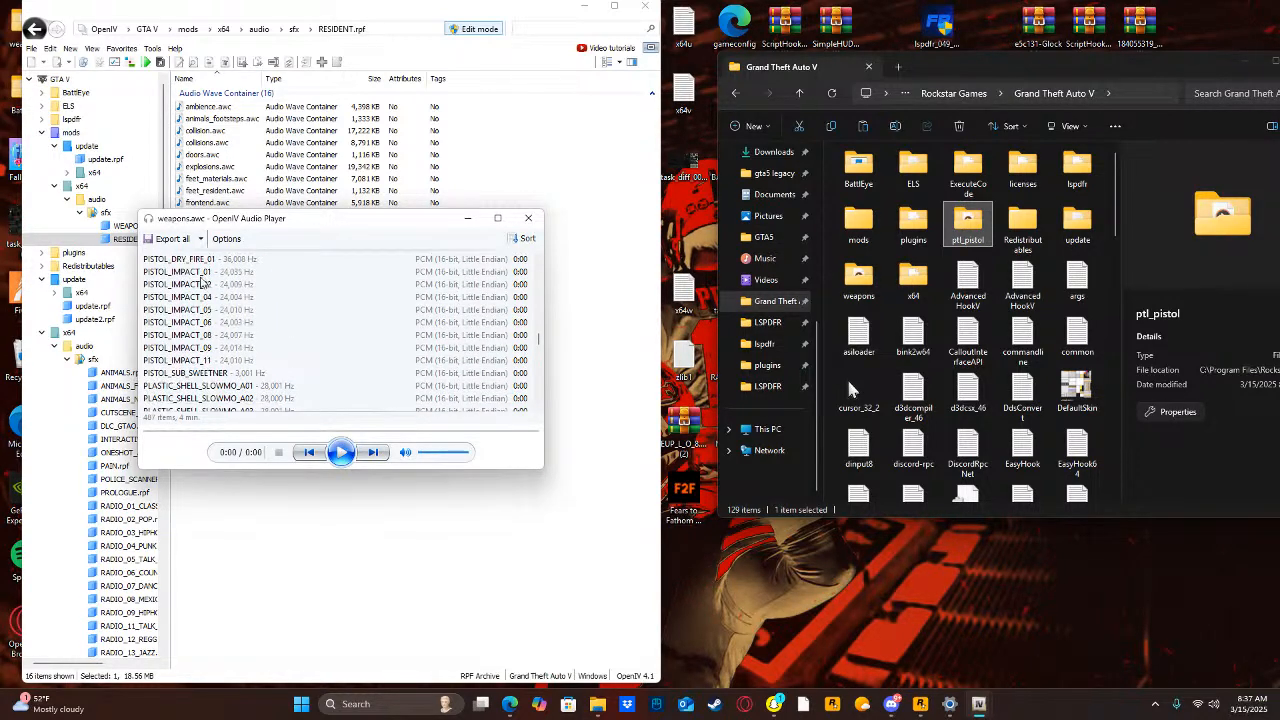
{"action": "scroll", "coordinate": [203, 333], "scroll_direction": "down", "scroll_amount": 3}
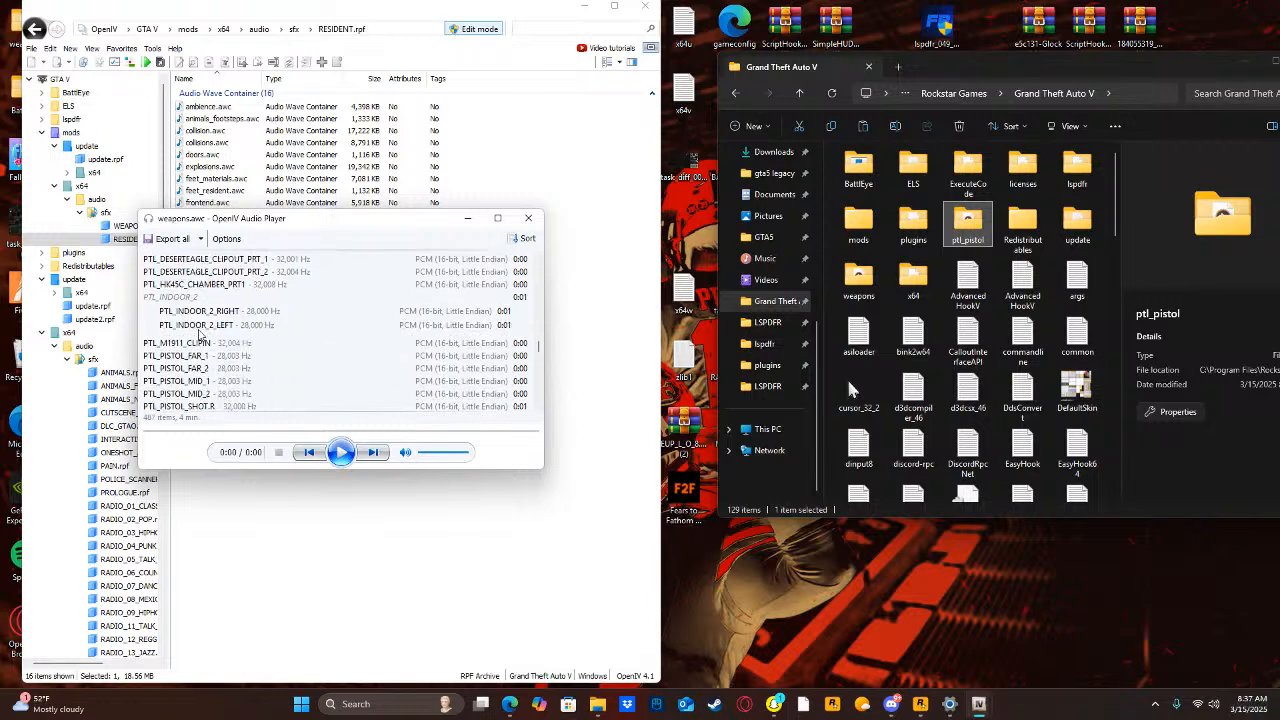
{"action": "scroll", "coordinate": [196, 340], "scroll_direction": "down", "scroll_amount": 5}
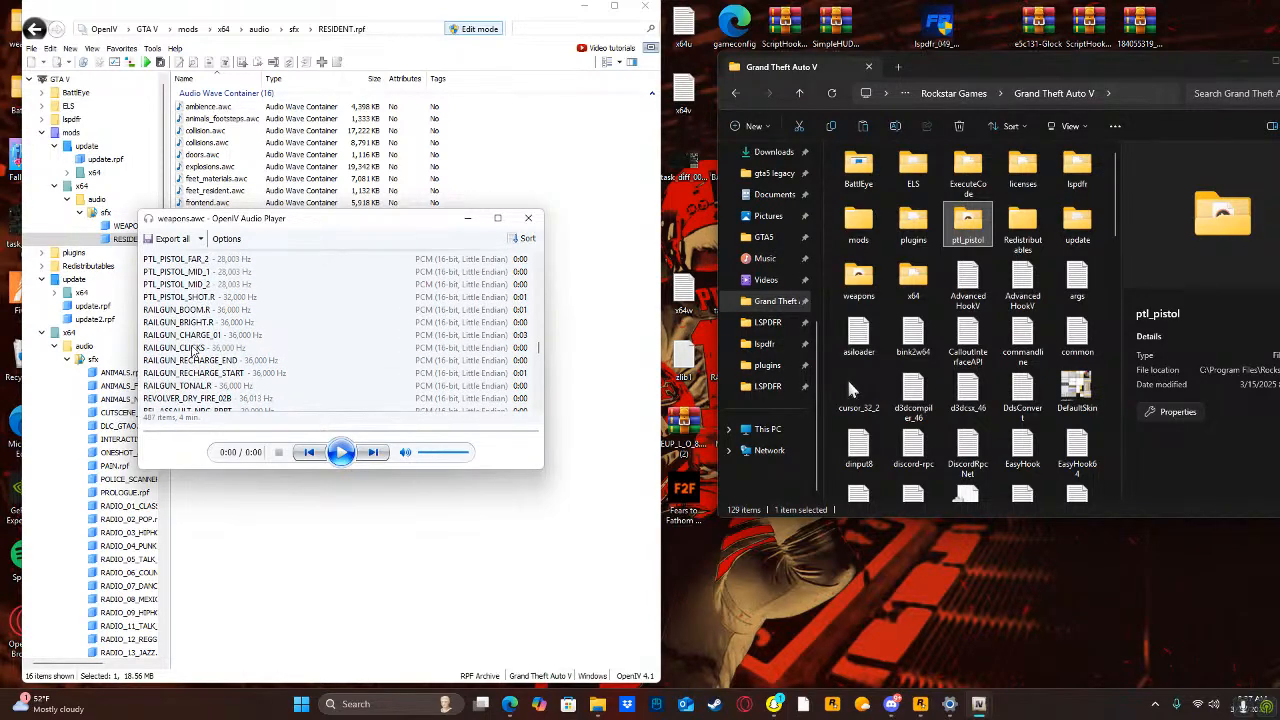
{"action": "scroll", "coordinate": [193, 347], "scroll_direction": "down", "scroll_amount": 3}
{"action": "left_click", "coordinate": [205, 297]}
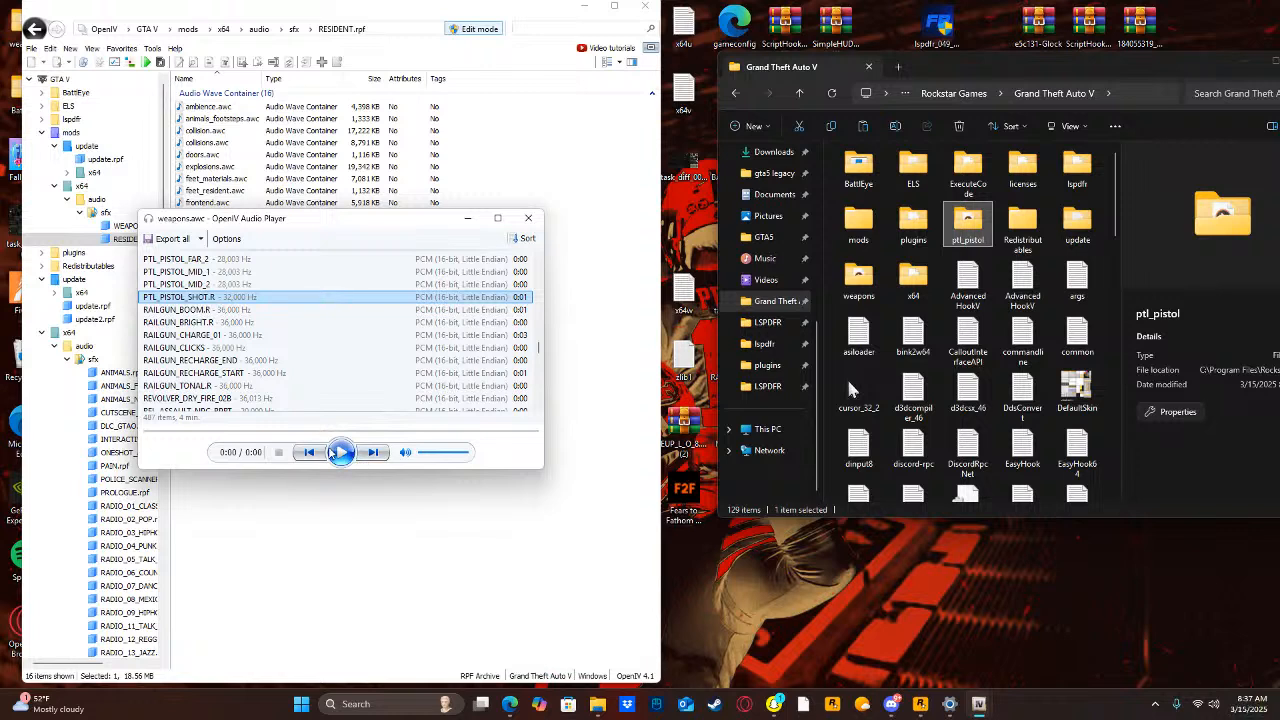
{"action": "left_click", "coordinate": [338, 453]}
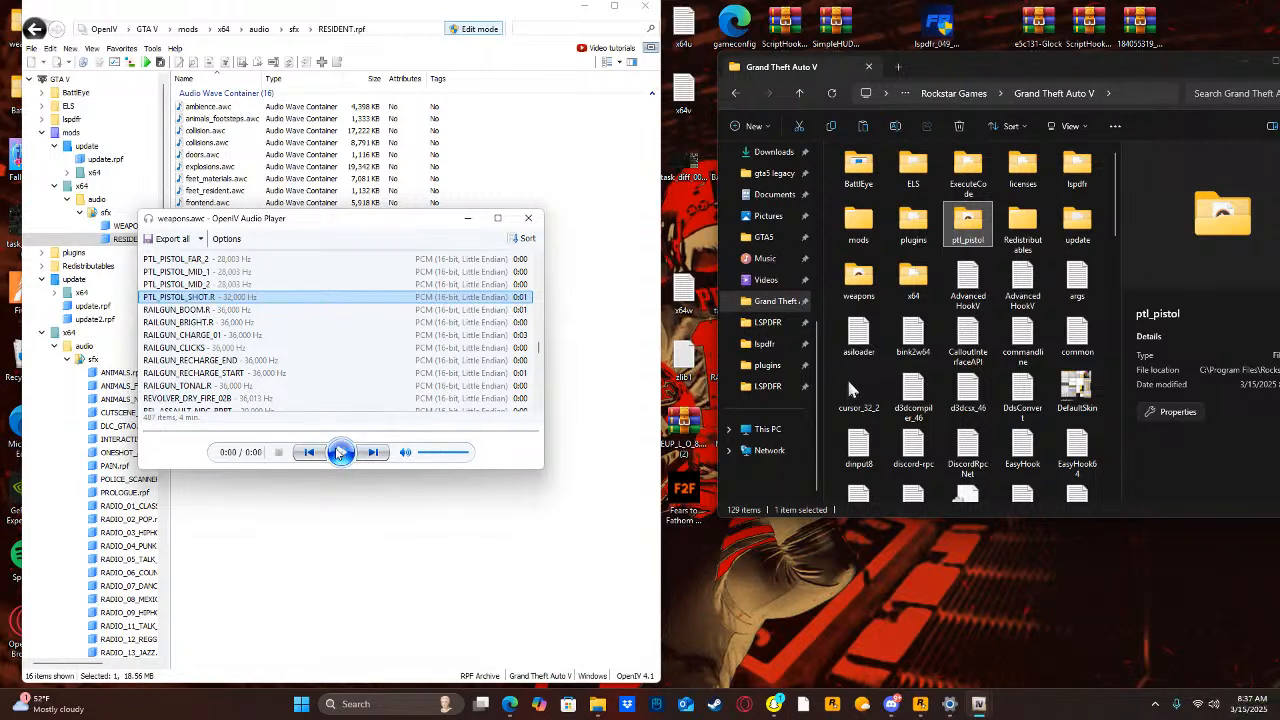
{"action": "left_click", "coordinate": [338, 453]}
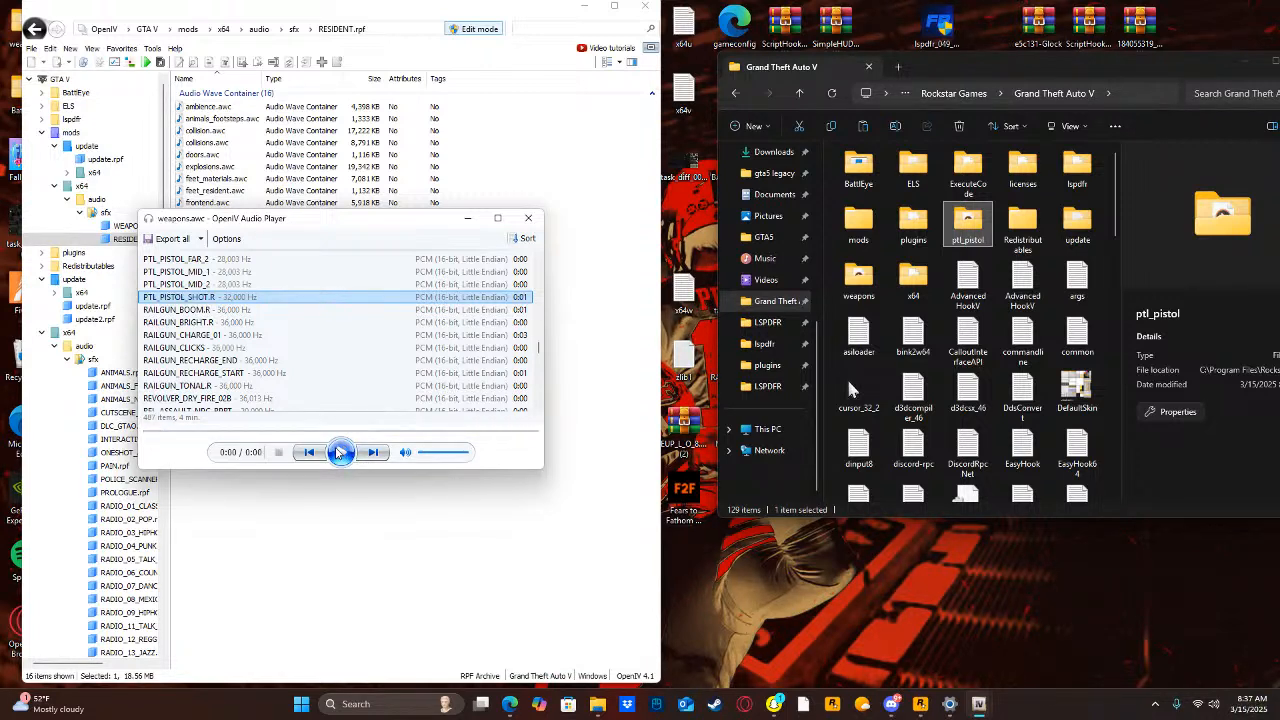
Check the export options for sounds in weapons.awc, and close the audio player.
{"action": "right_click", "coordinate": [411, 297]}
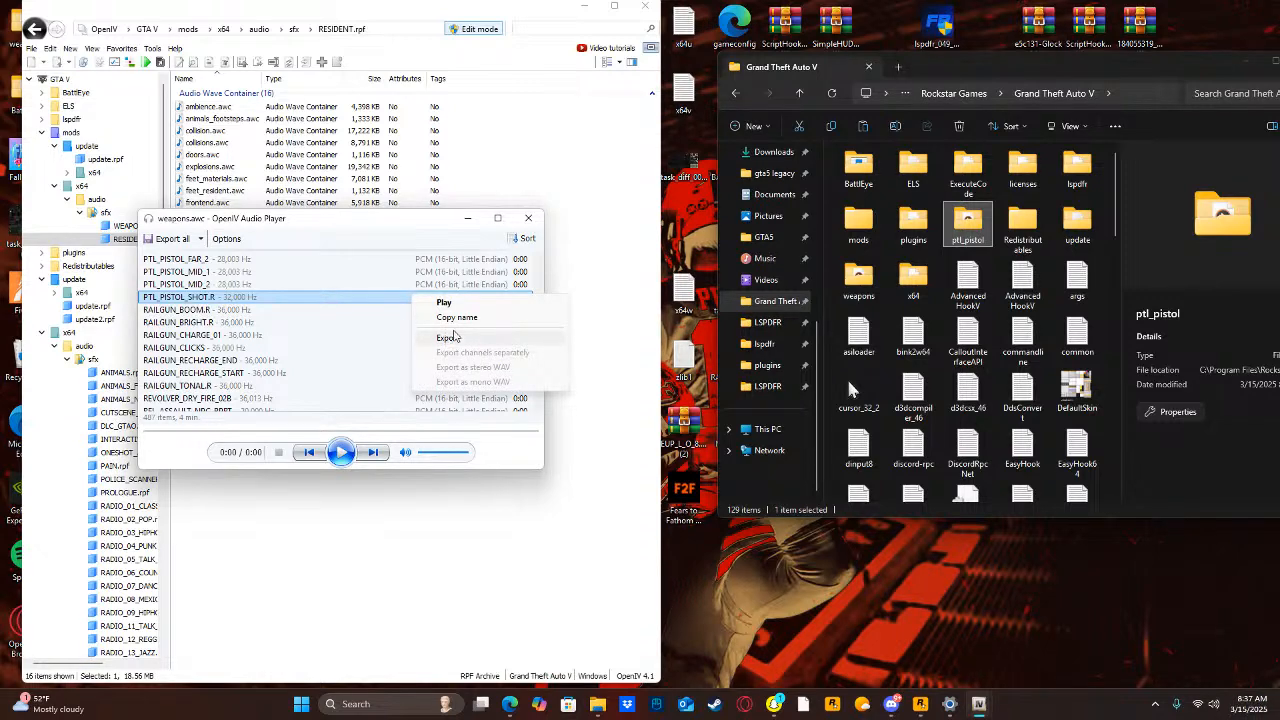
{"action": "right_click", "coordinate": [460, 321]}
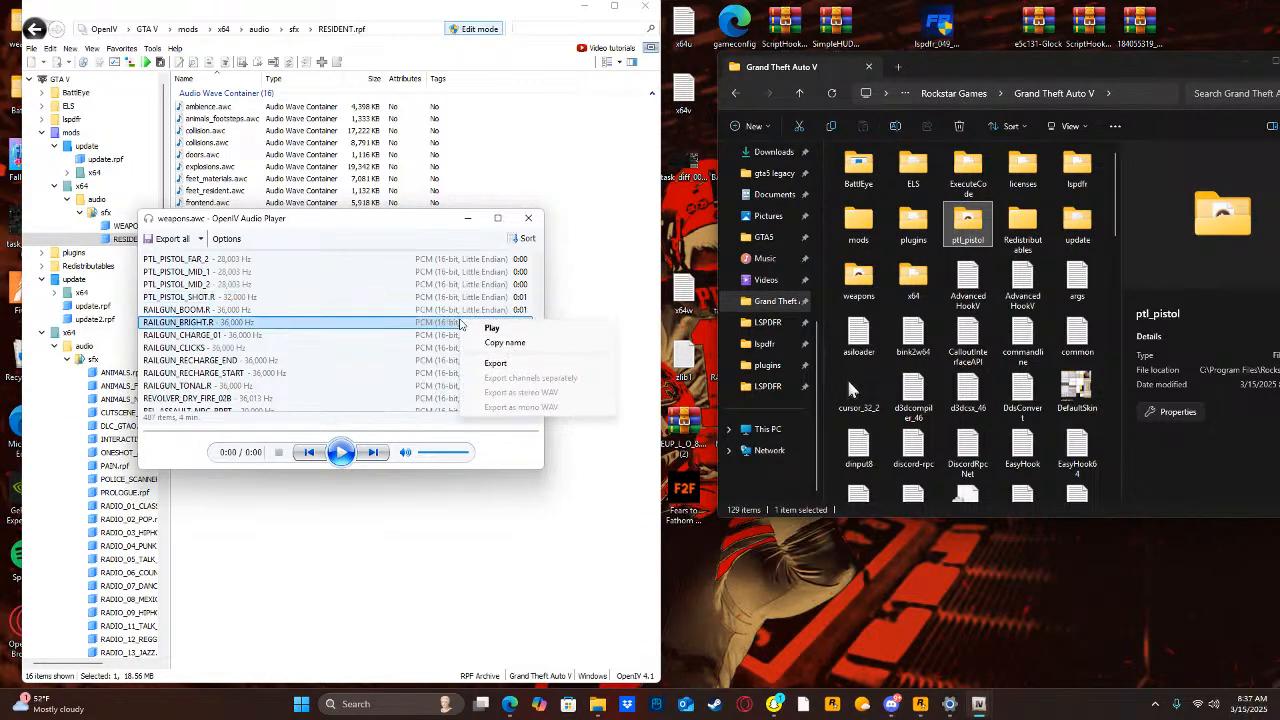
{"action": "left_click", "coordinate": [624, 296]}
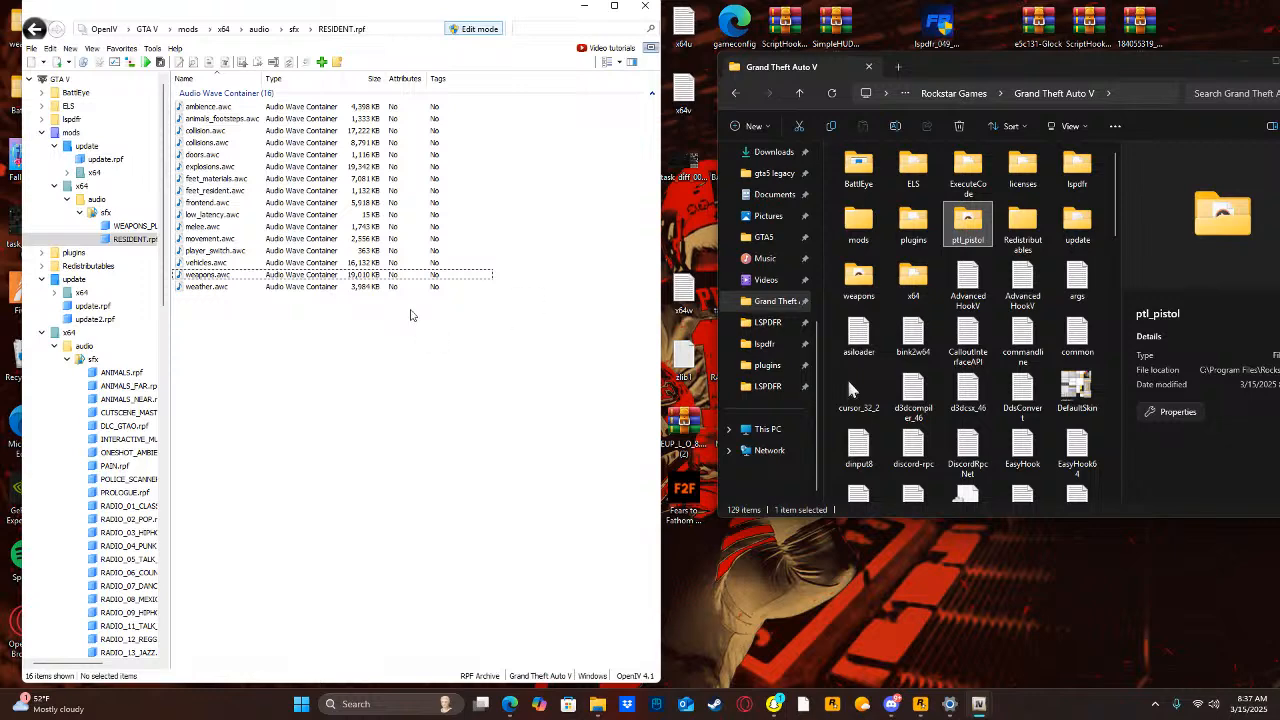
Open ptl_pistol.awc from mods/x64/audio/sfx/WEAPONS_PLAYER.rpf to inspect its sound, and close the audio player.
{"action": "left_click", "coordinate": [129, 226]}
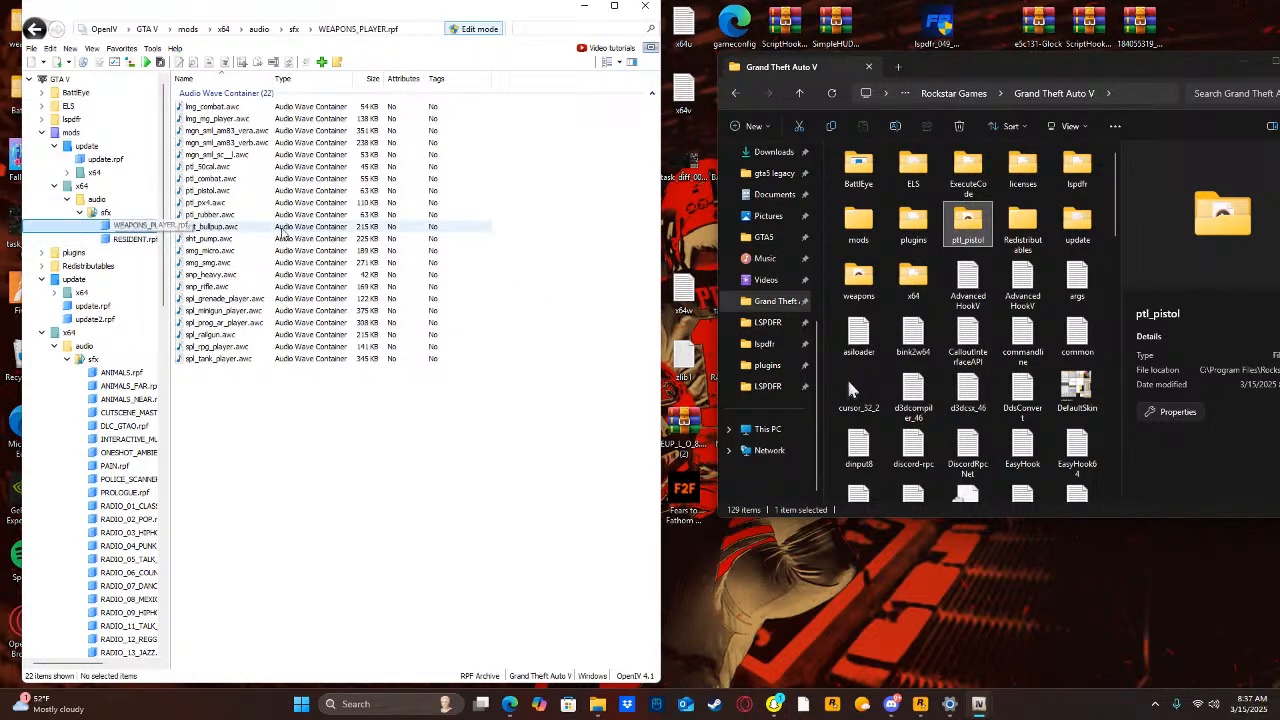
{"action": "right_click", "coordinate": [206, 192]}
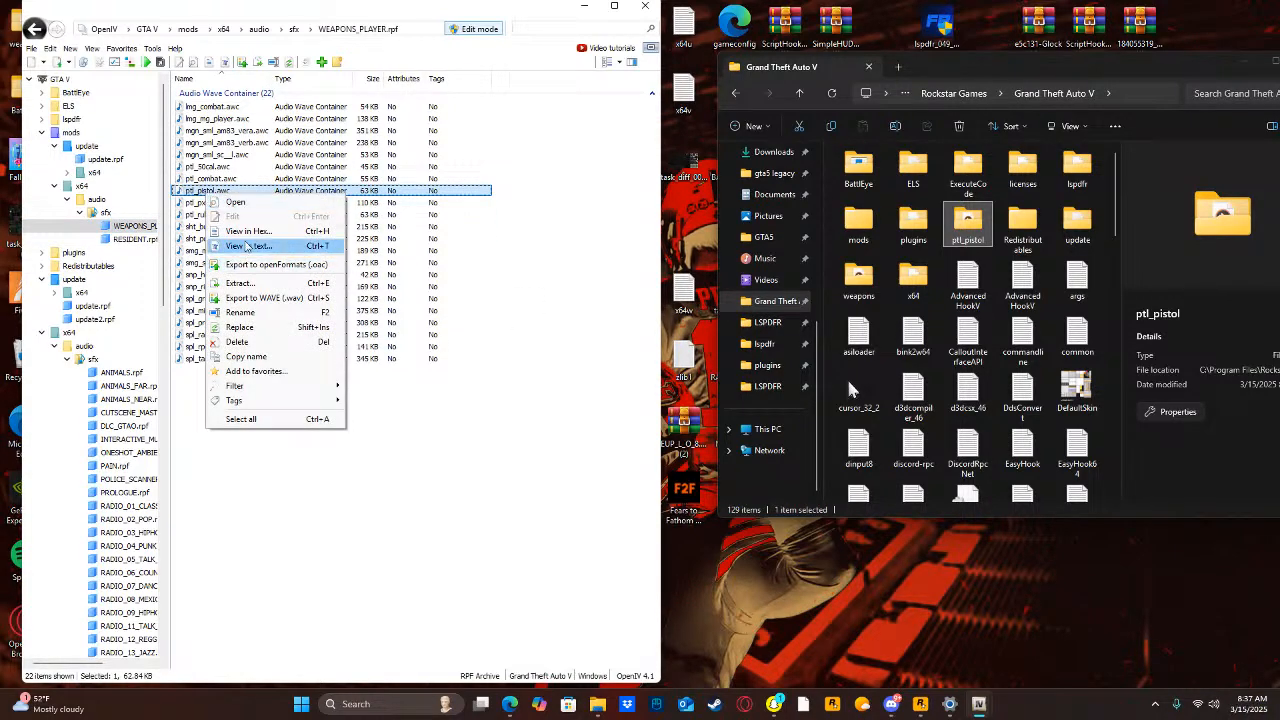
{"action": "left_click", "coordinate": [234, 203]}
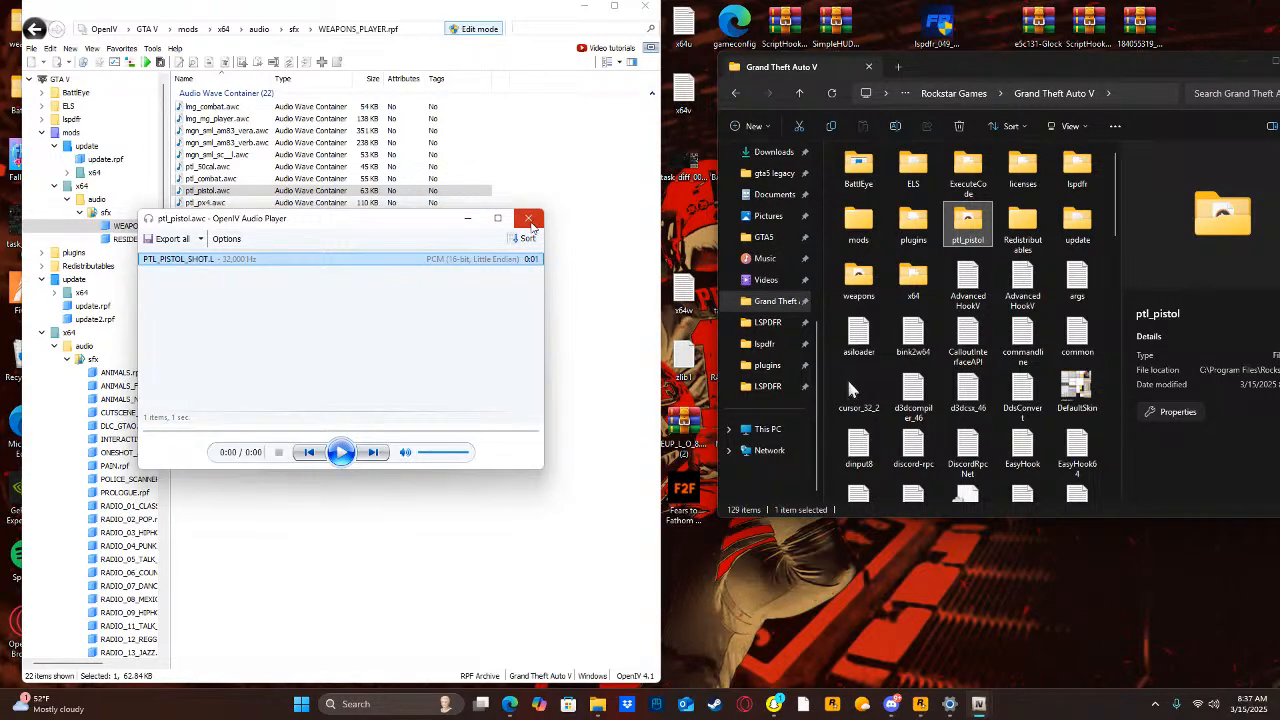
{"action": "left_click", "coordinate": [528, 218]}
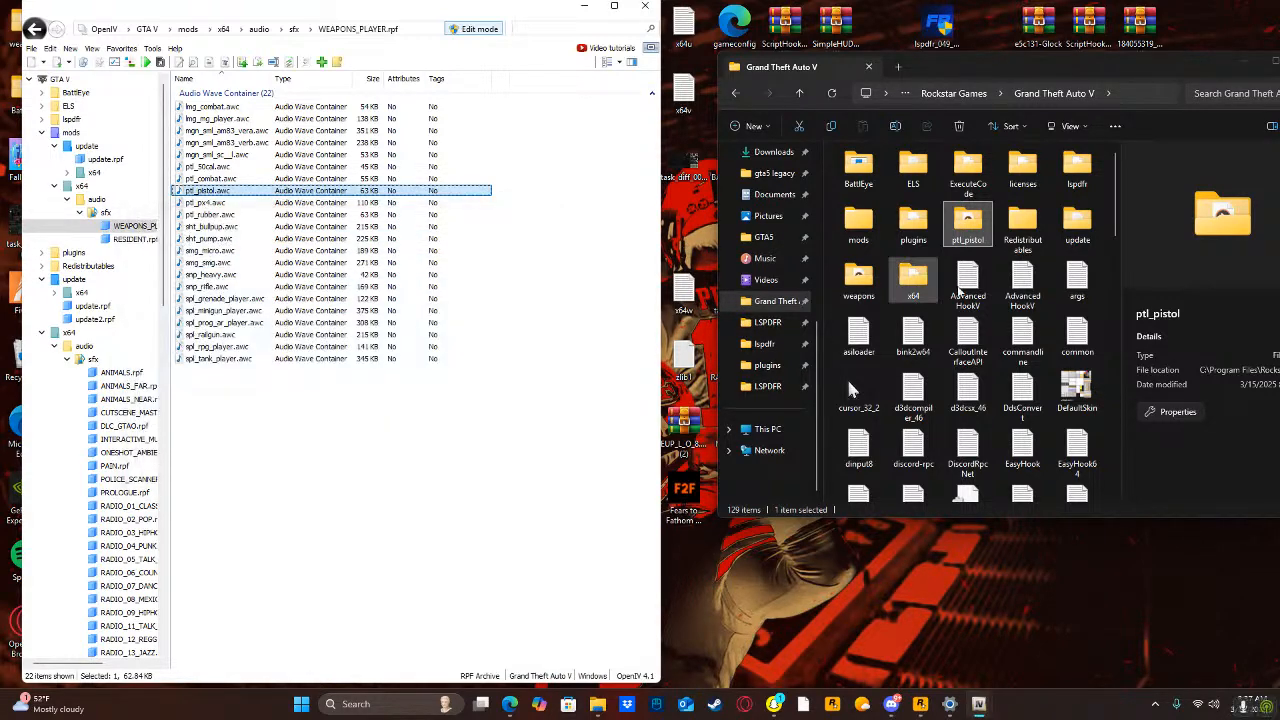
Look inside the ptl_pistol folder, return to the Grand Theft Auto V folder, and put that File Explorer window away.
{"action": "left_click", "coordinate": [946, 228]}
{"action": "double_click", "coordinate": [946, 228]}
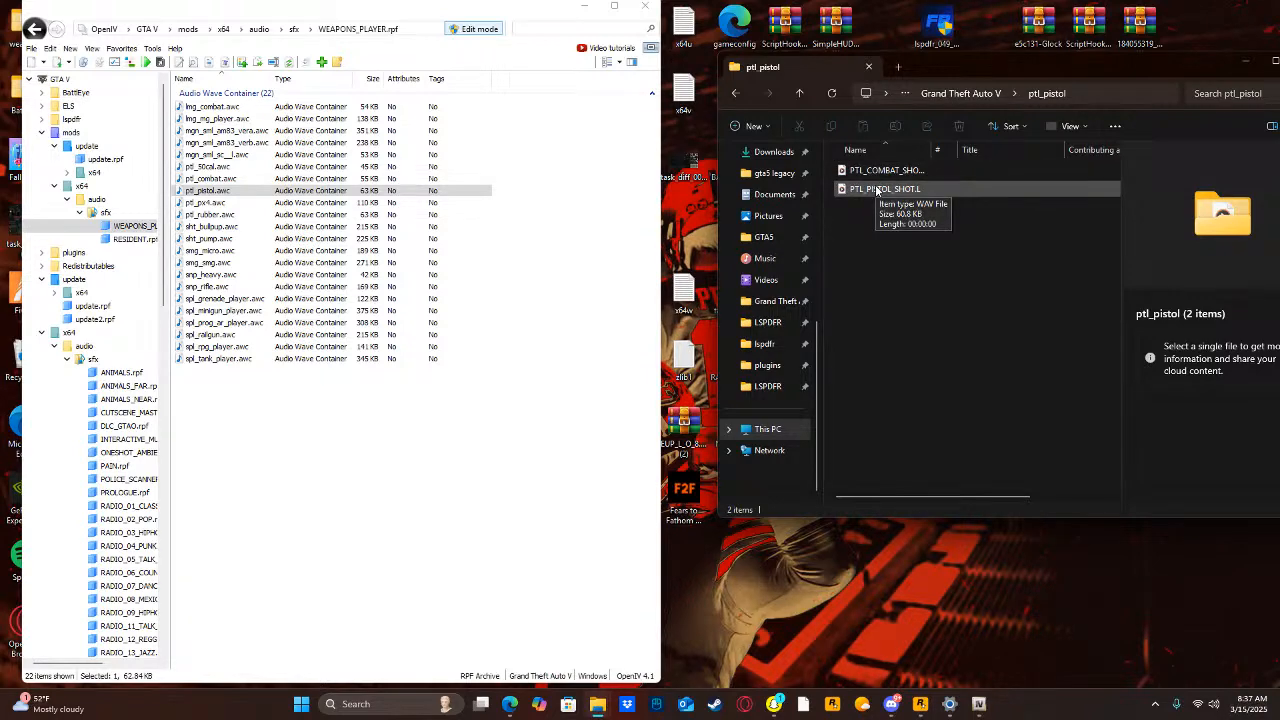
{"action": "left_click", "coordinate": [744, 93]}
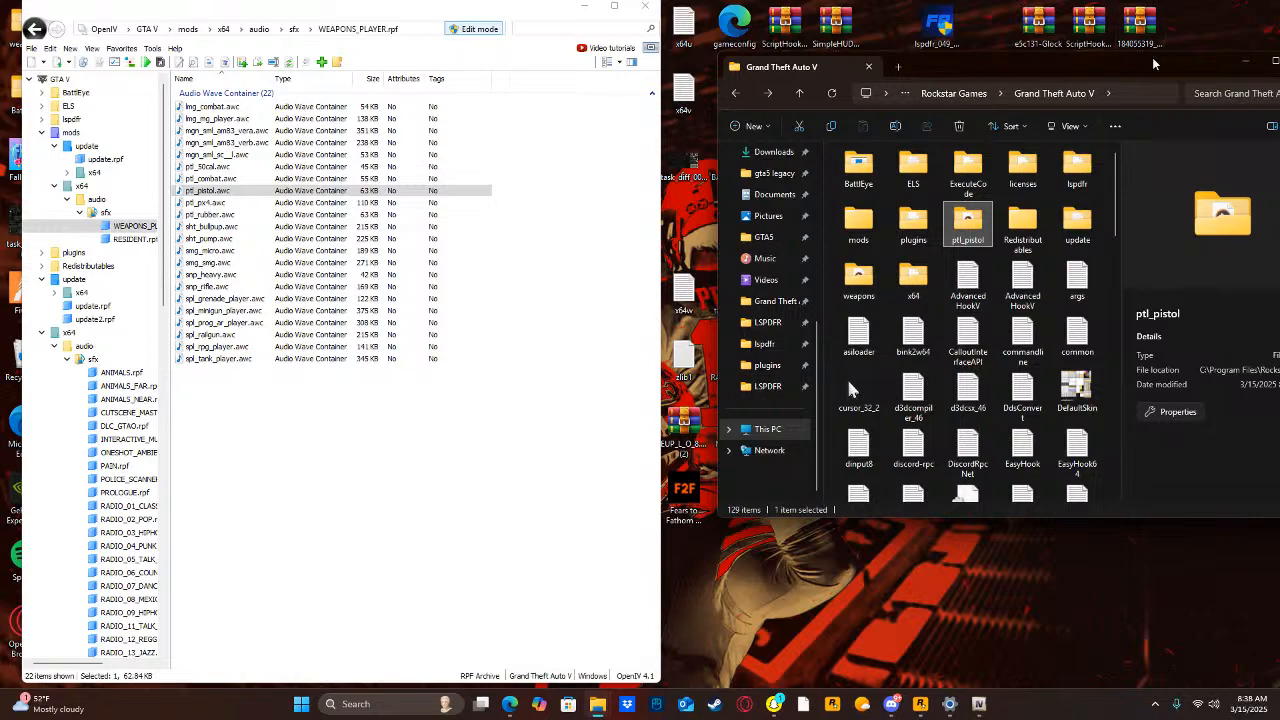
{"action": "left_click_drag", "start_coordinate": [1153, 64], "coordinate": [1001, 91]}
{"action": "left_click", "coordinate": [1093, 88]}
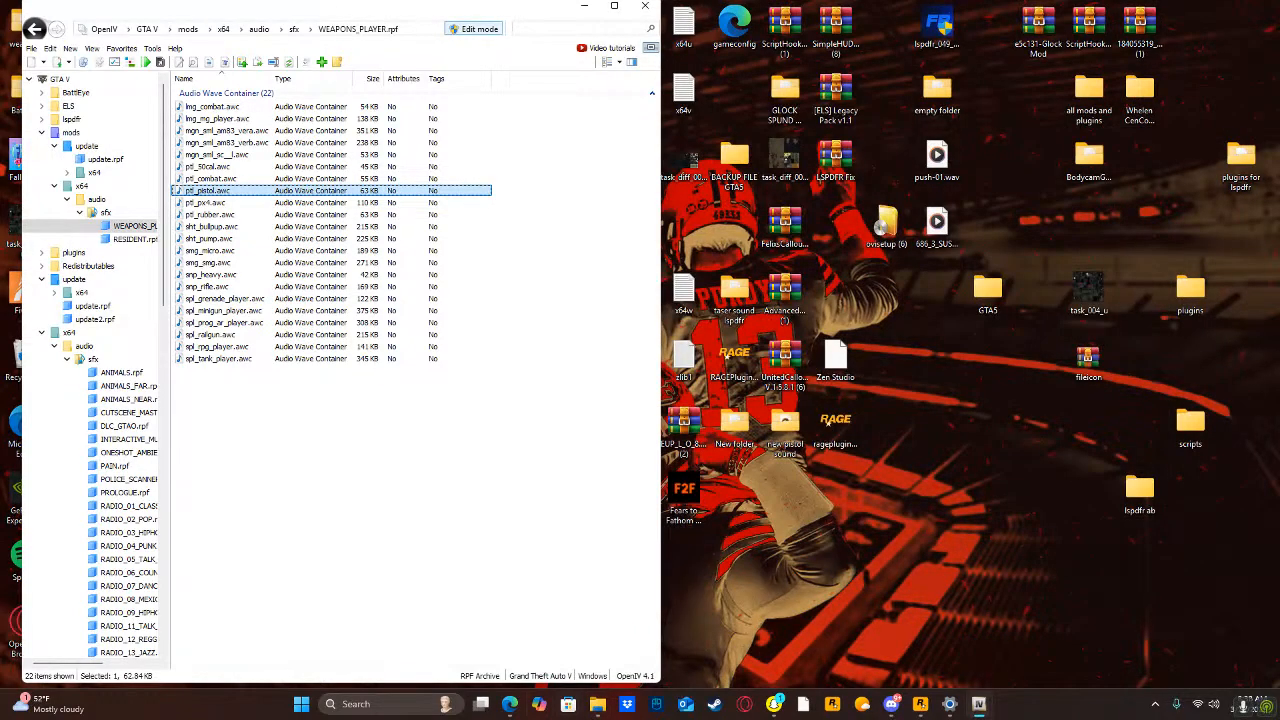
Switch to the "plugins for lspdfr" File Explorer window, go to the Grand Theft Auto V folder and launch RAGEPluginHook.
{"action": "mouse_move", "coordinate": [598, 708]}
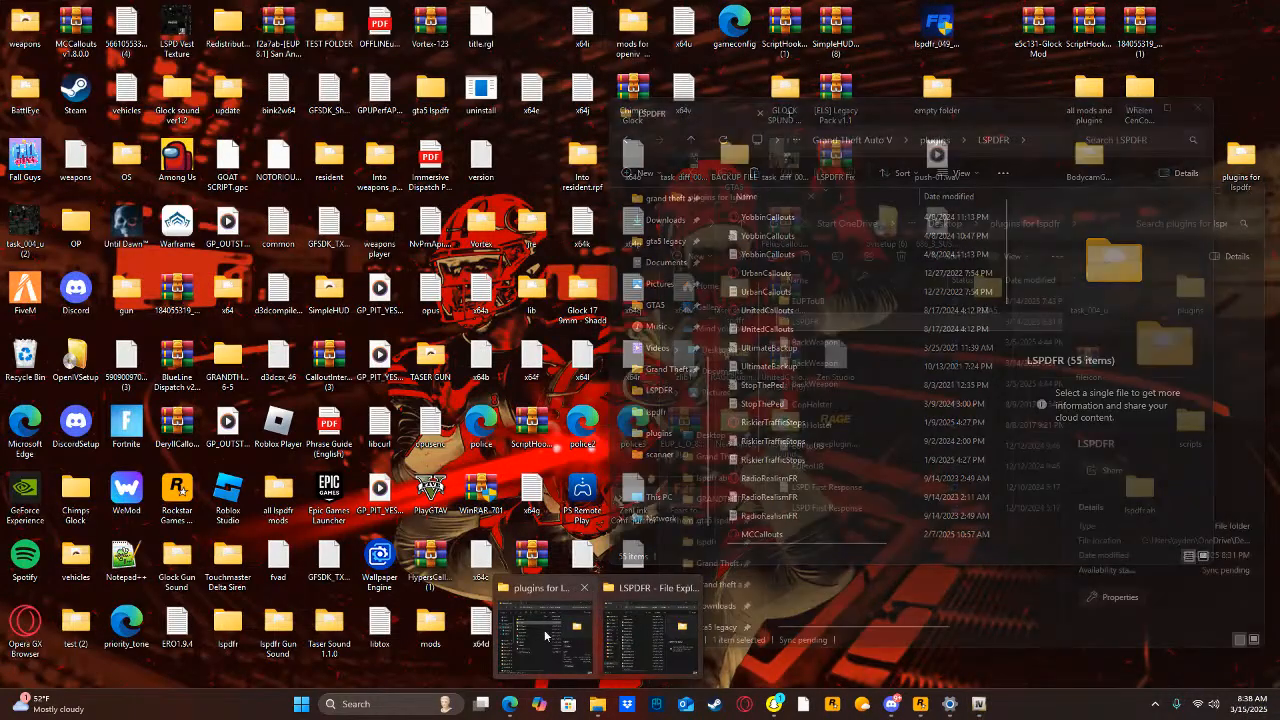
{"action": "left_click", "coordinate": [540, 632]}
{"action": "scroll", "coordinate": [715, 480], "scroll_direction": "down", "scroll_amount": 4}
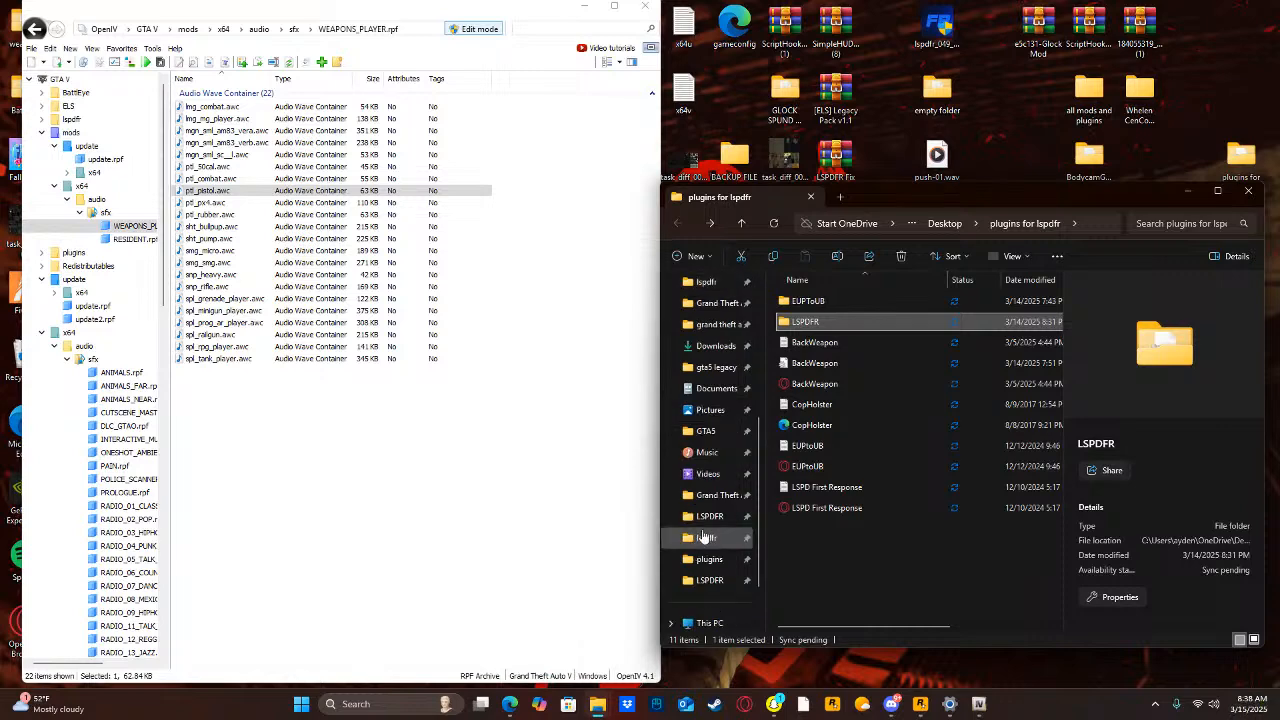
{"action": "left_click", "coordinate": [718, 493]}
{"action": "scroll", "coordinate": [865, 413], "scroll_direction": "down", "scroll_amount": 10}
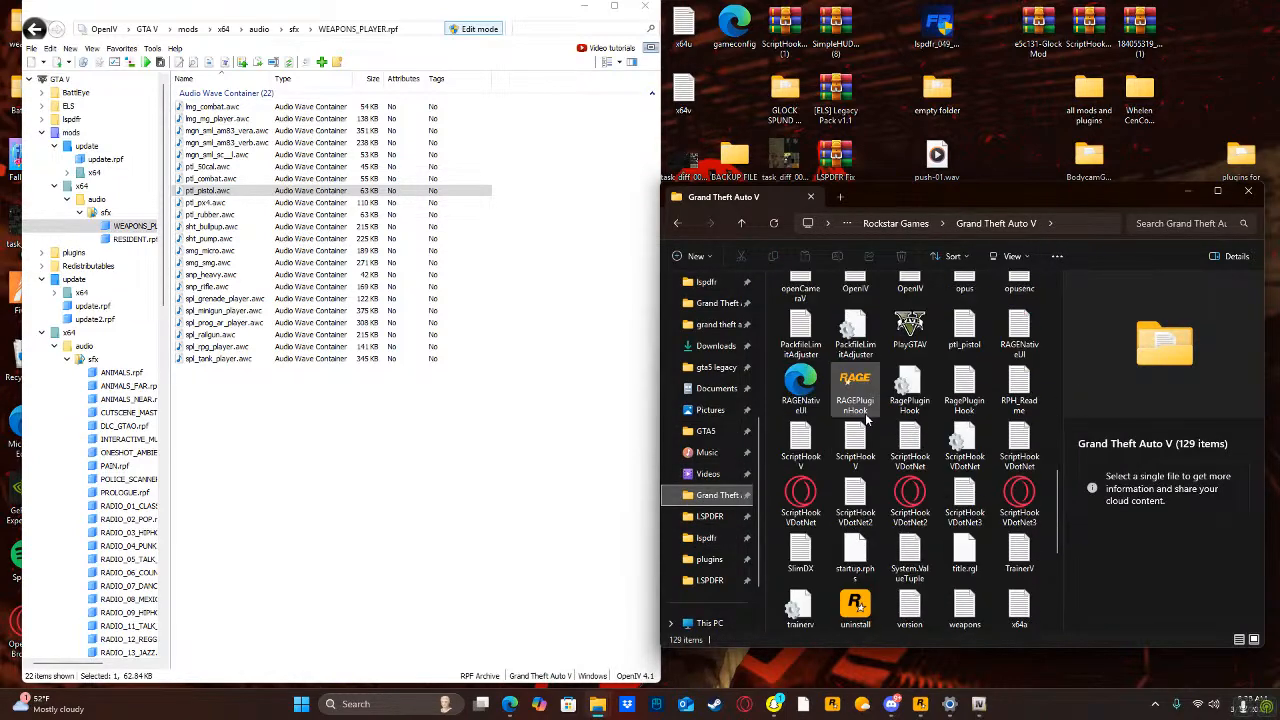
{"action": "double_click", "coordinate": [855, 395]}
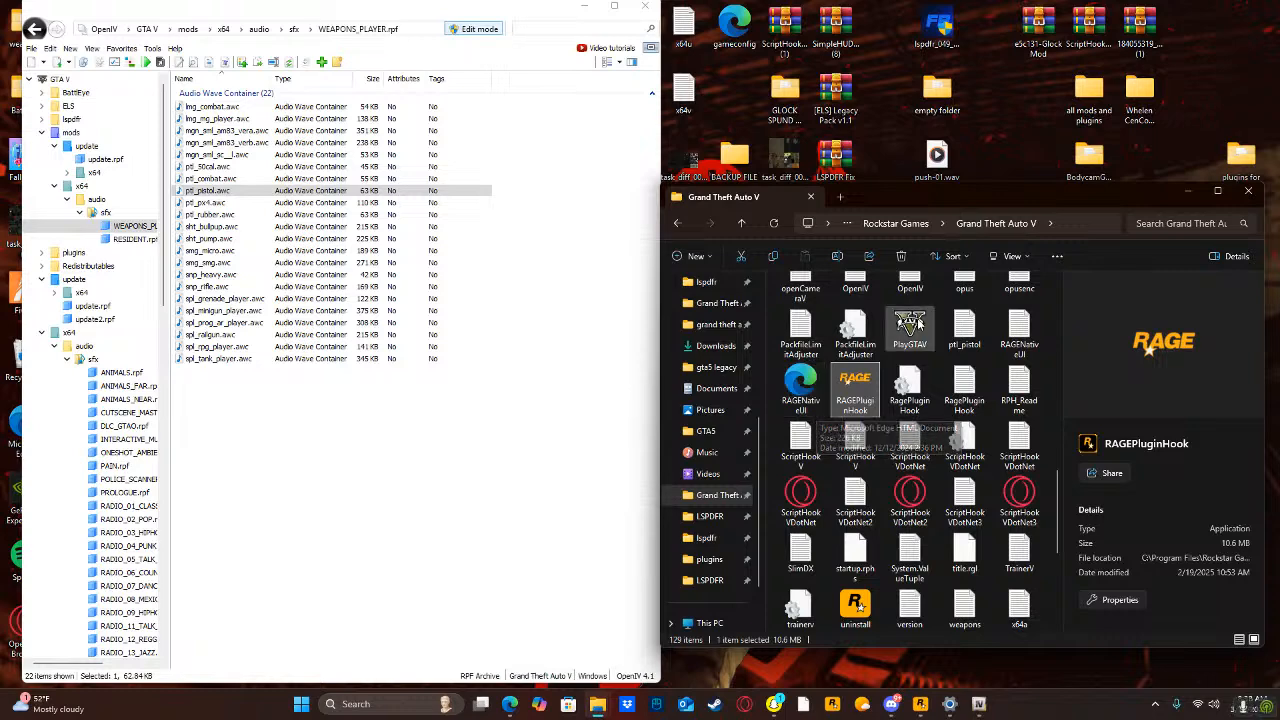
{"action": "left_click", "coordinate": [1176, 190]}
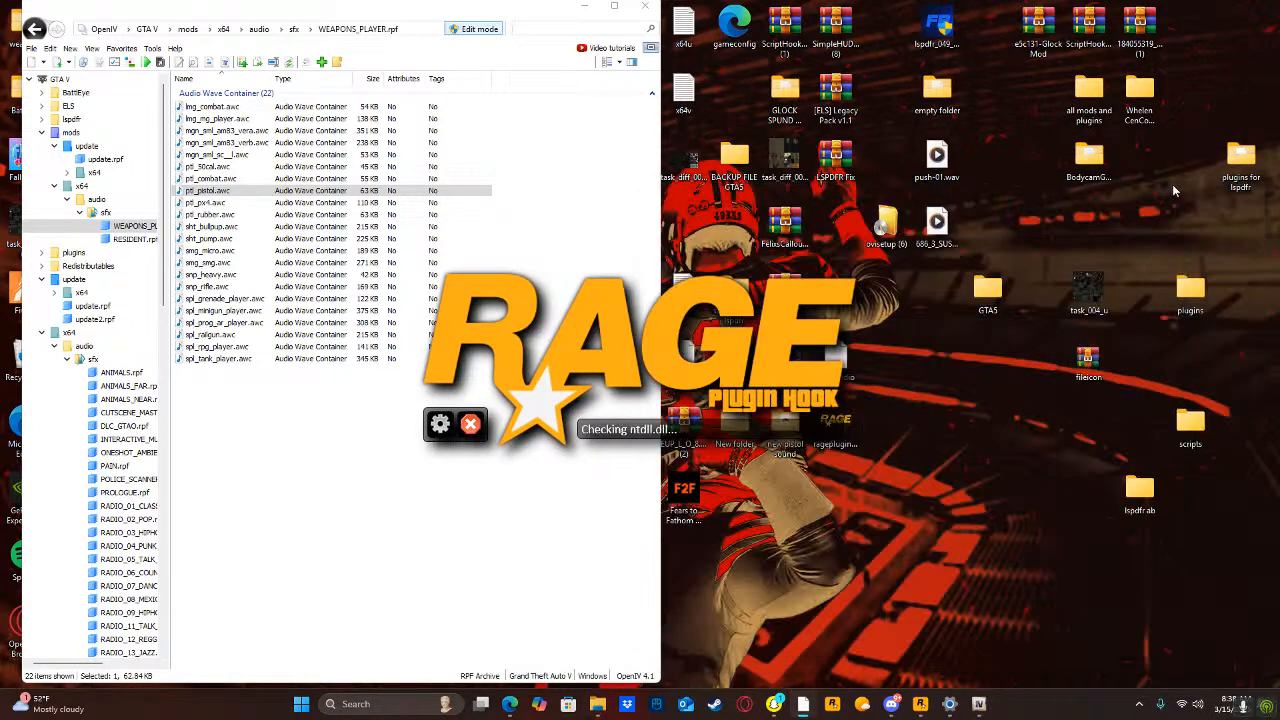
Put the browser window away and start Grand Theft Auto V in story mode with RAGE Plugin Hook.
{"action": "left_click", "coordinate": [329, 486]}
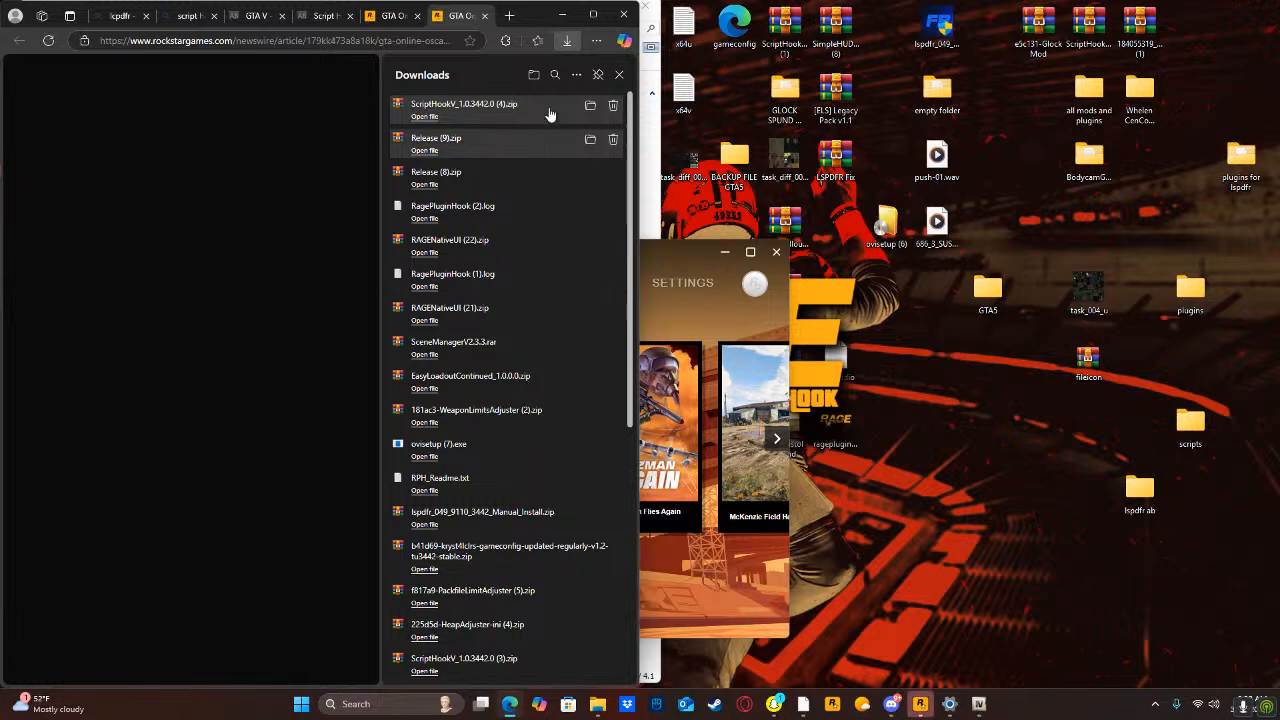
{"action": "left_click", "coordinate": [556, 18]}
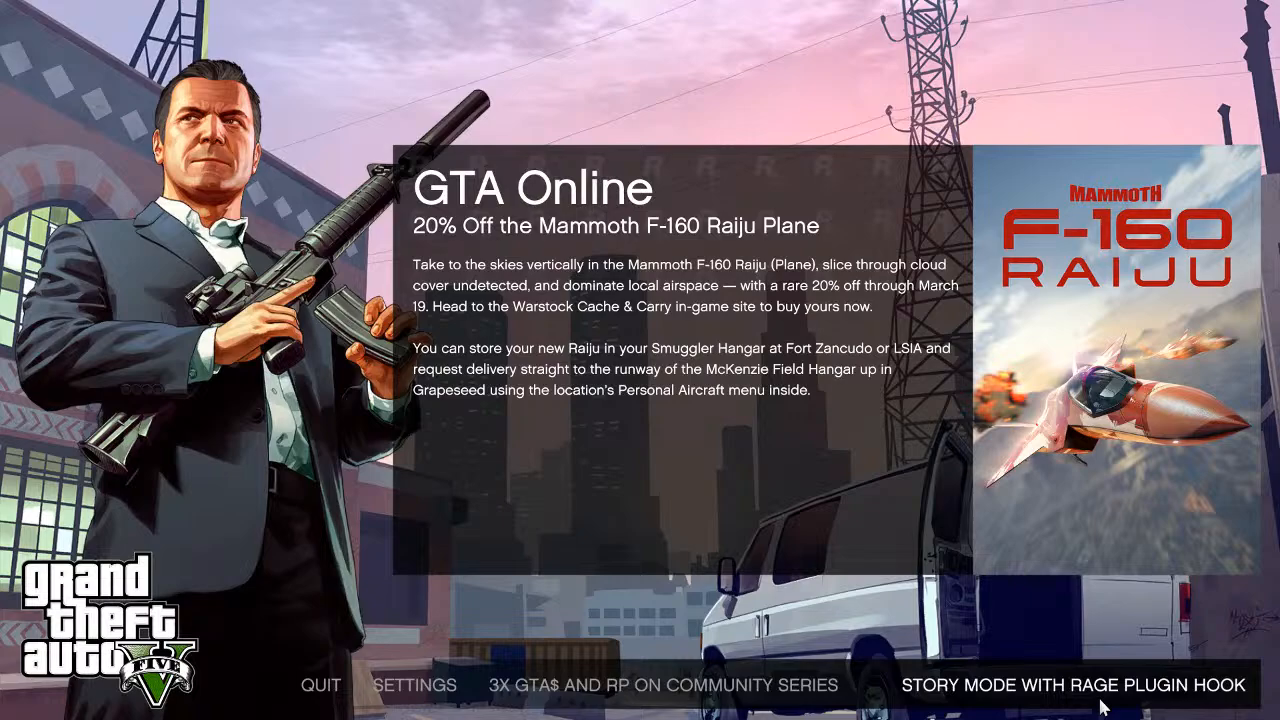
{"action": "left_click", "coordinate": [1073, 685]}
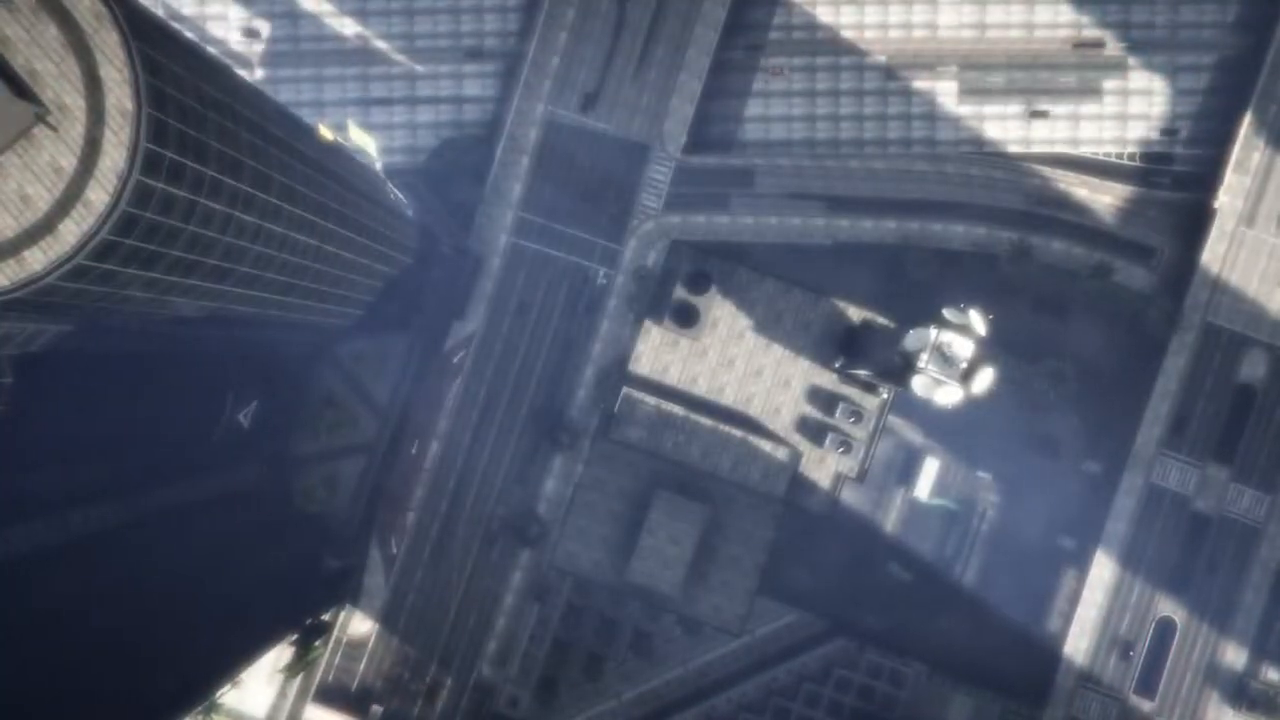
Run the GotoPD console command twice to teleport the character to the Mission Row police station.
{"action": "key", "text": "F4"}
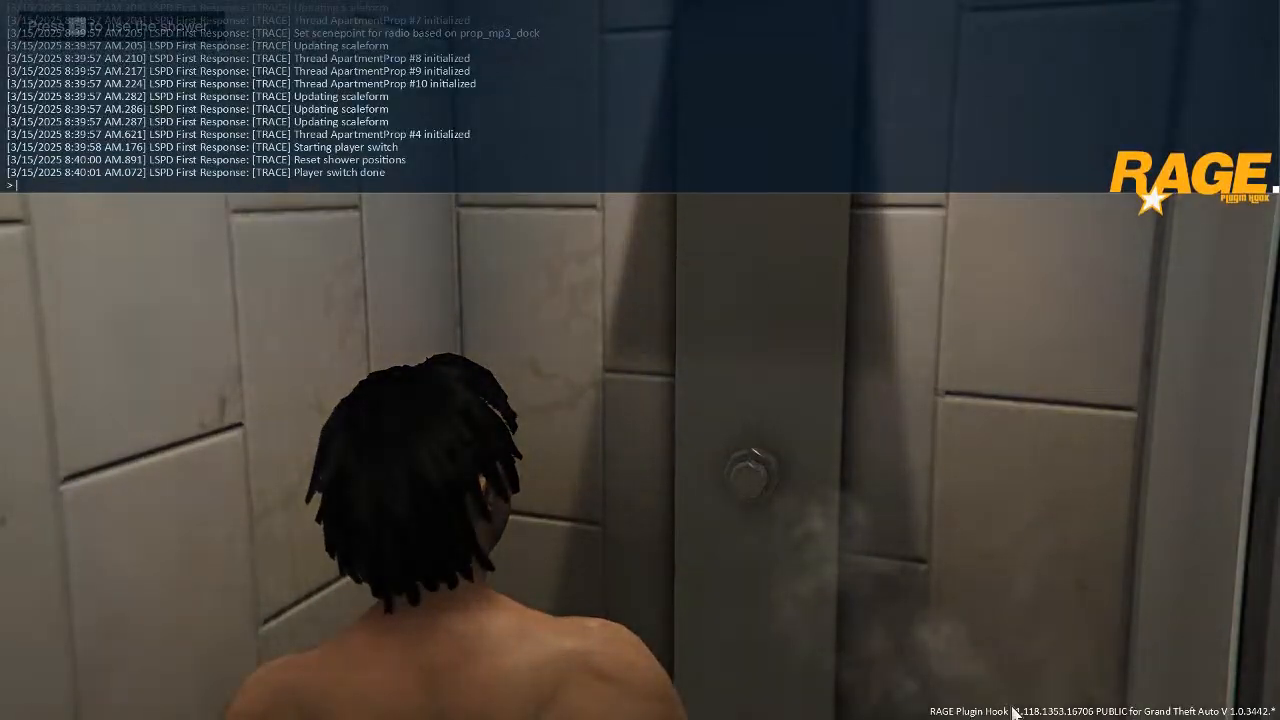
{"action": "type", "text": "GotoPD"}
{"action": "key", "text": "Tab"}
{"action": "key", "text": "Return"}
{"action": "key", "text": "F4"}
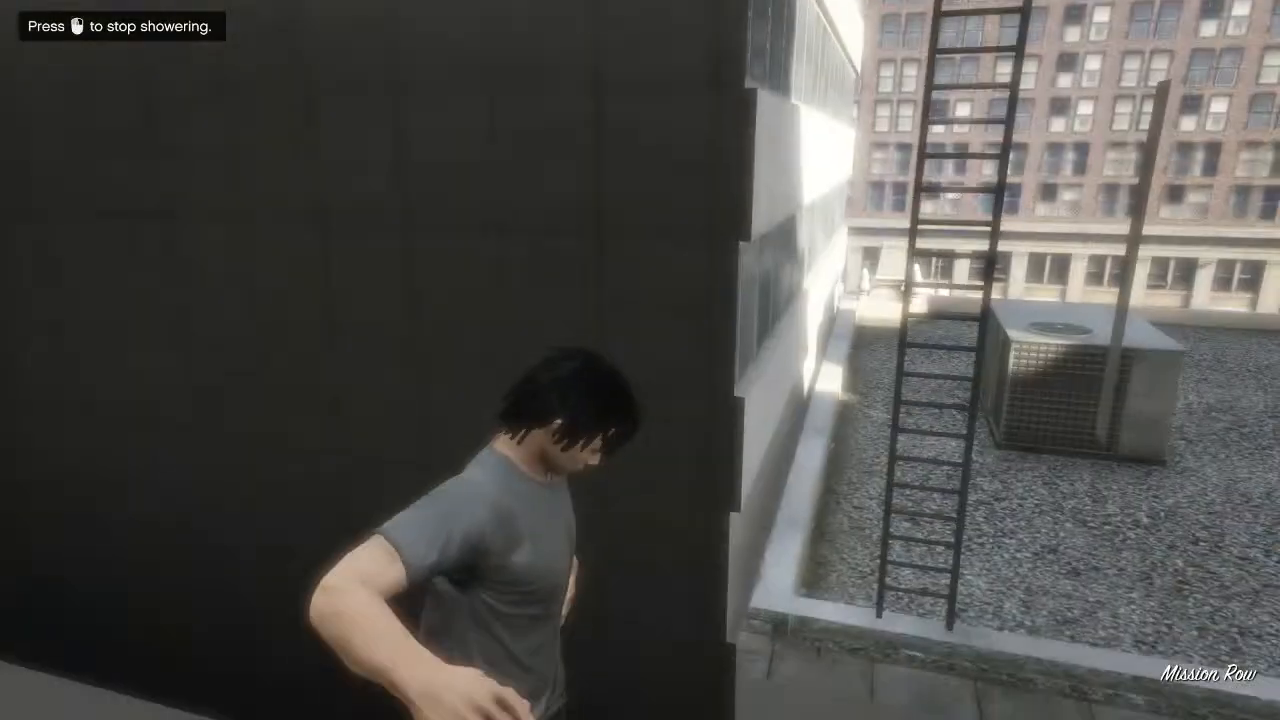
{"action": "key", "text": "F4"}
{"action": "type", "text": "GotoPD"}
{"action": "key", "text": "Tab"}
{"action": "key", "text": "Return"}
{"action": "key", "text": "F4"}
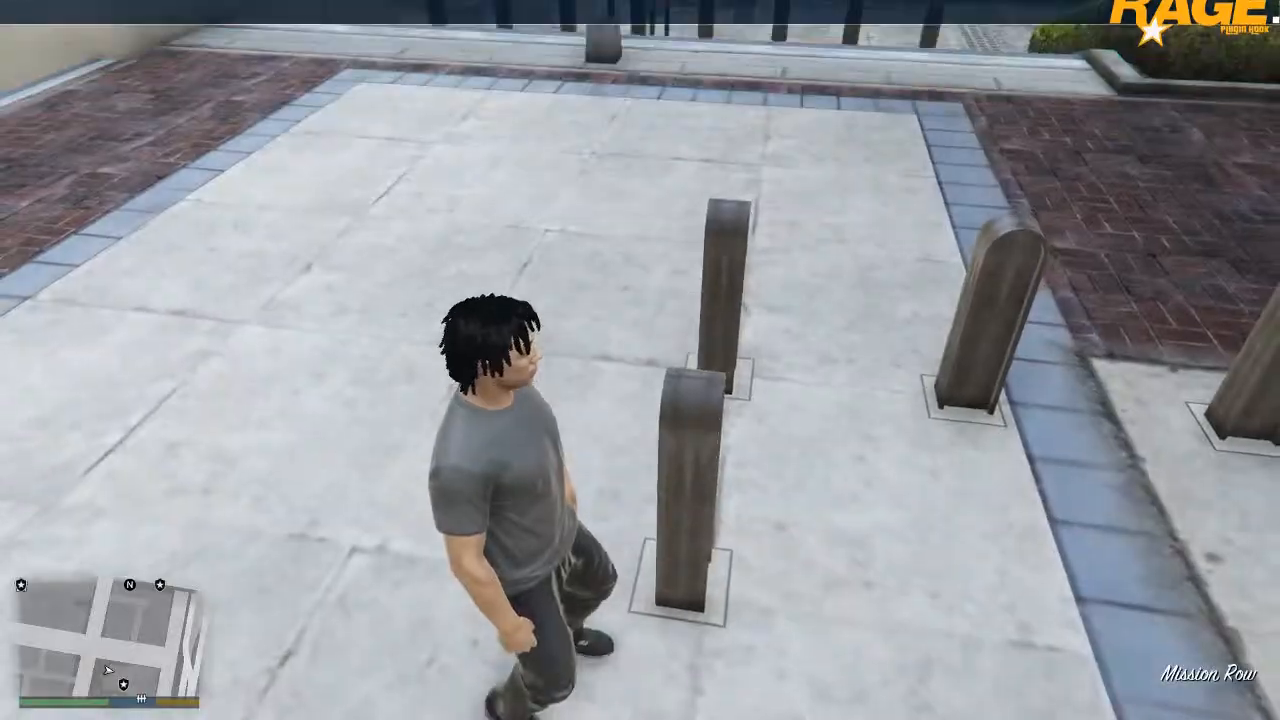
Run the ForceDuty console command to put the character on duty, and close the console.
{"action": "key", "text": "F4"}
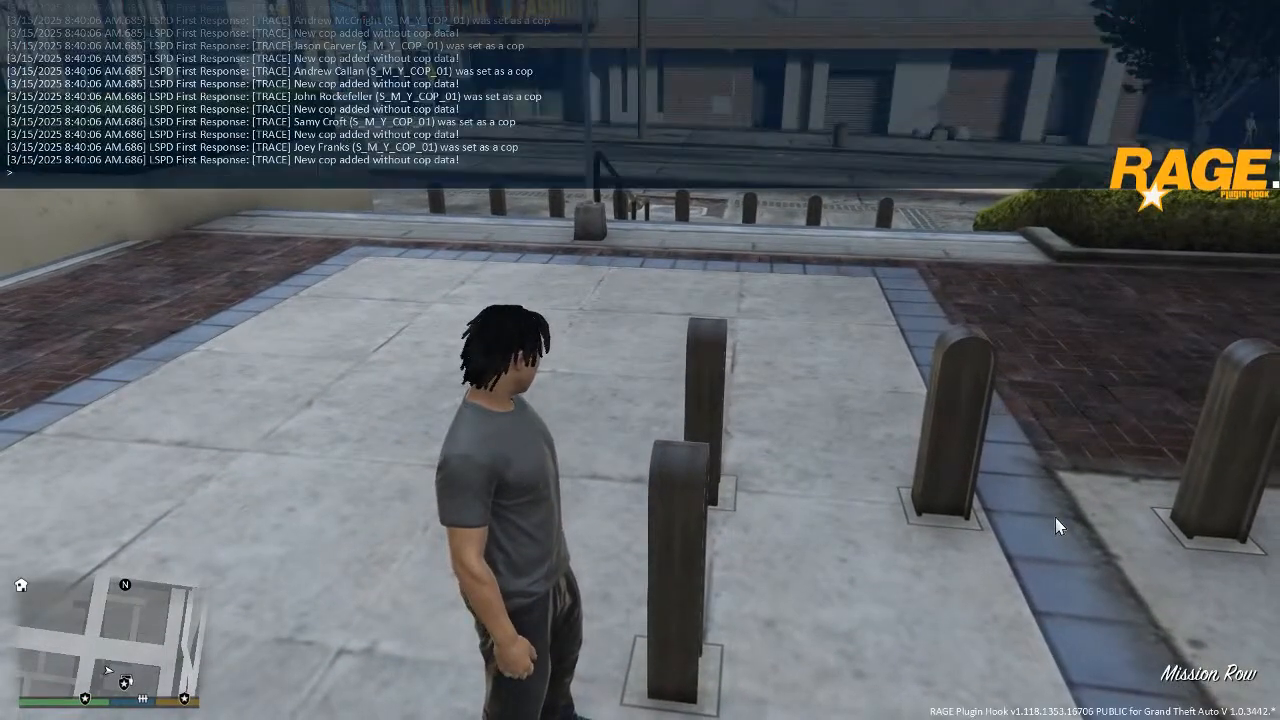
{"action": "type", "text": "for"}
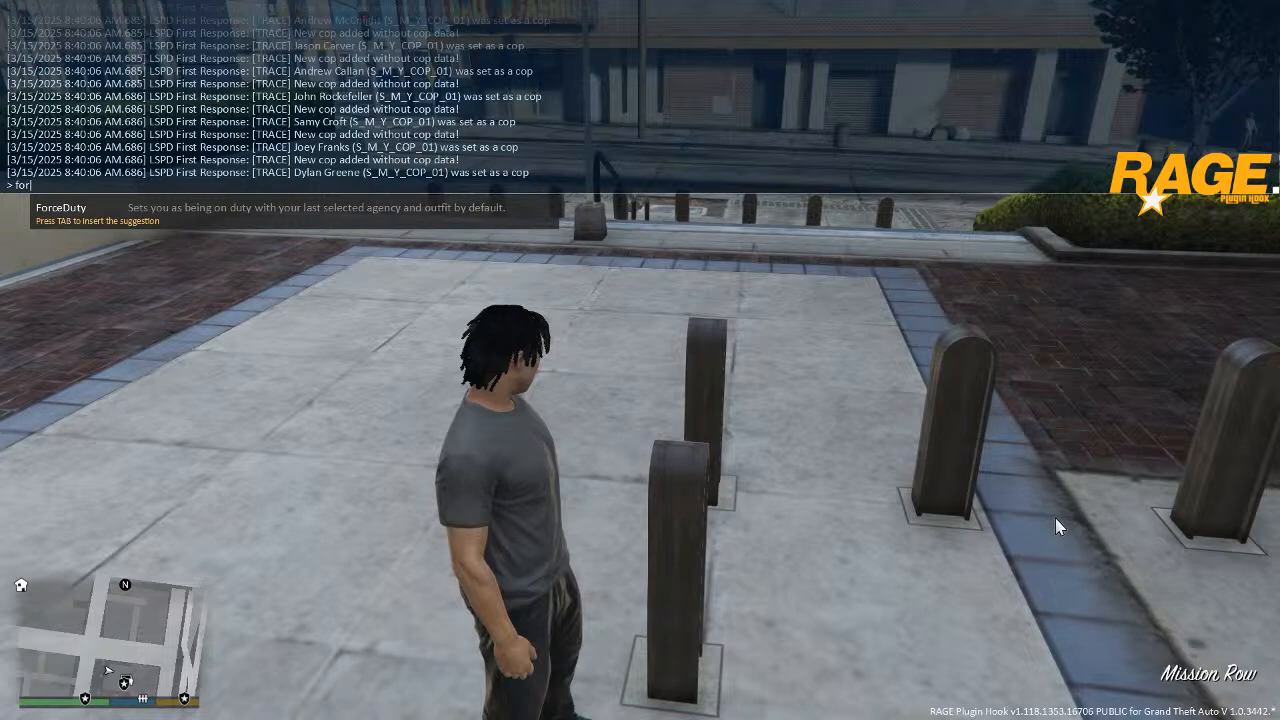
{"action": "key", "text": "Tab"}
{"action": "key", "text": "Return"}
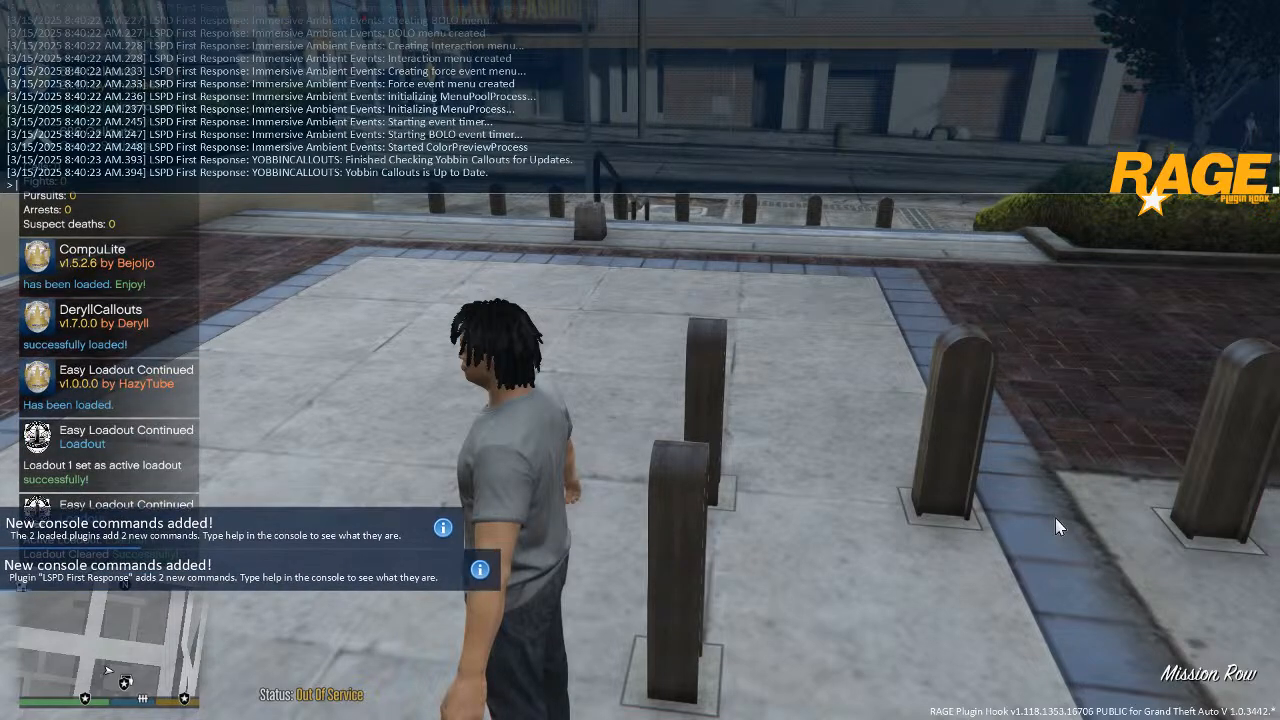
{"action": "key", "text": "F4"}
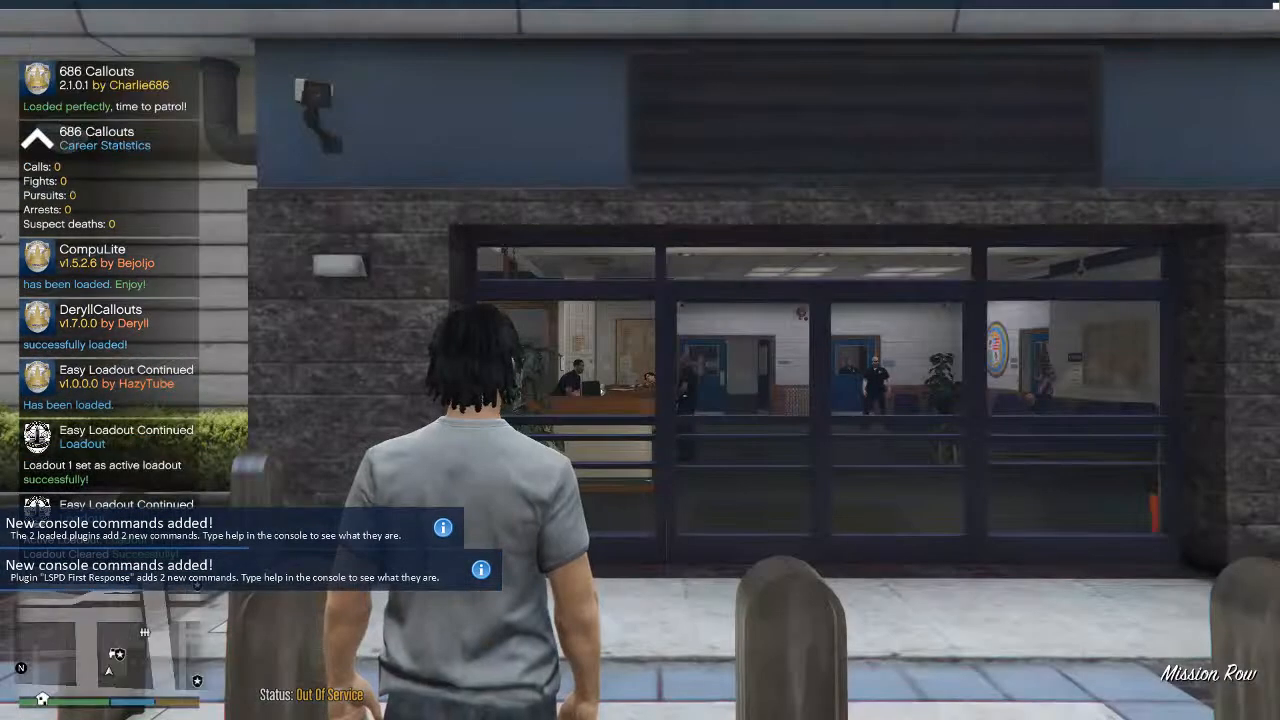
Equip the pistol outside the Mission Row station and fire a few first-person shots across the street to test the Glock model and sound.
{"action": "key", "text": "w"}
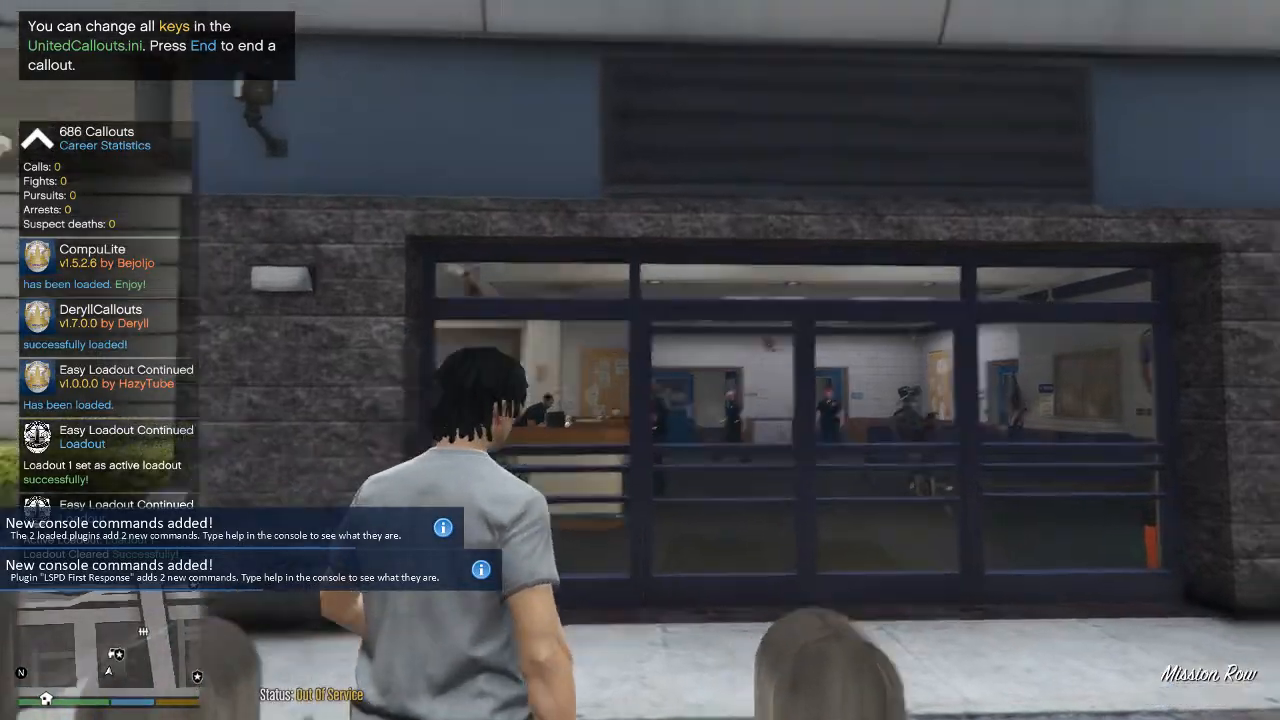
{"action": "key", "text": "Tab"}
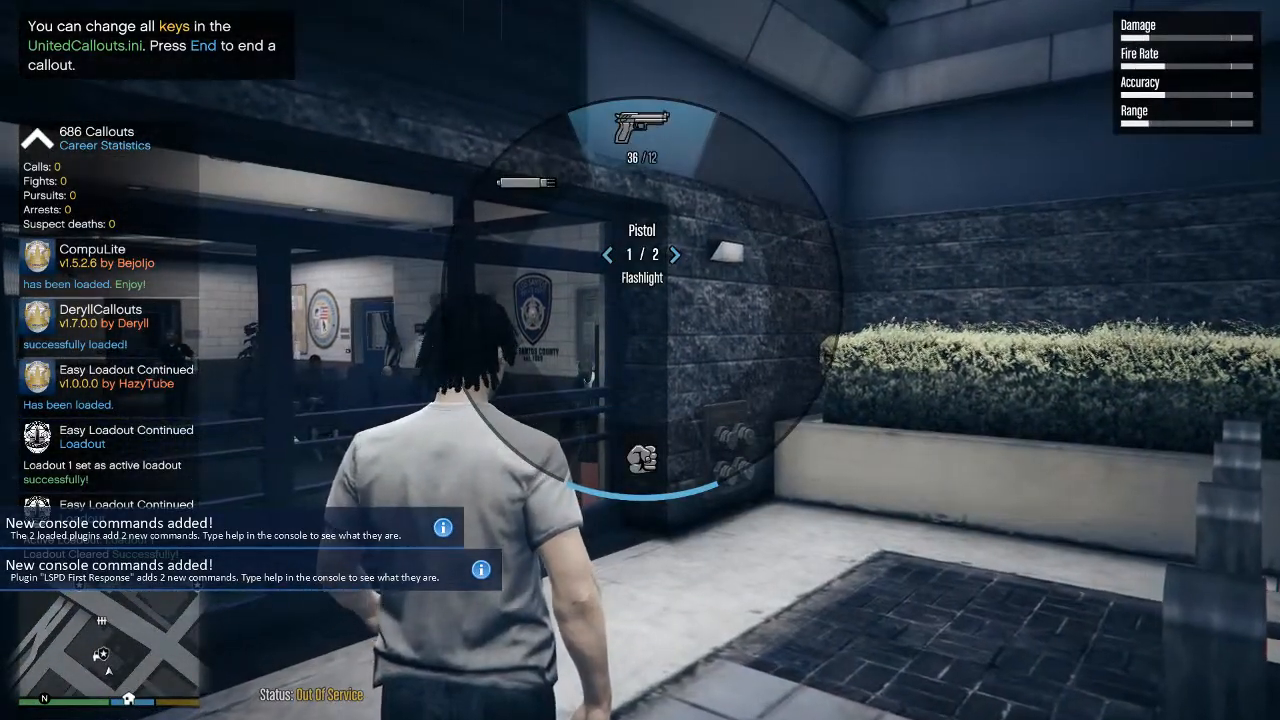
{"action": "key", "text": "w"}
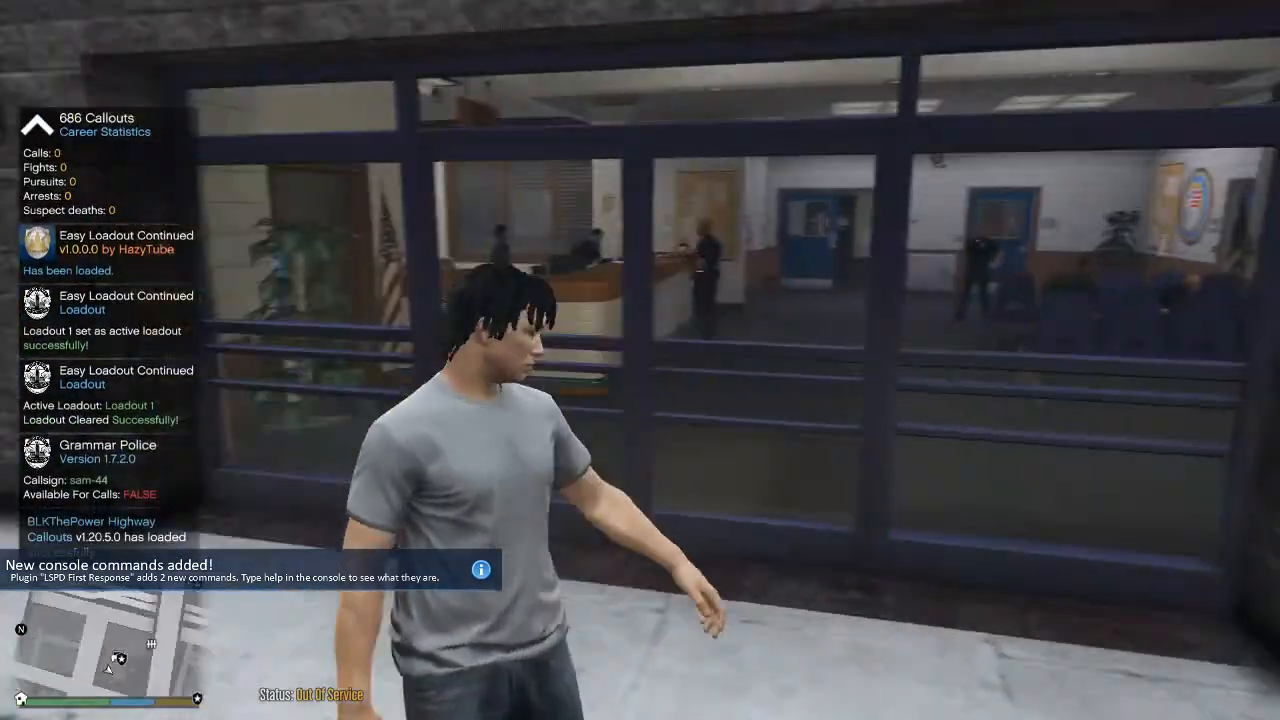
{"action": "key", "text": "Tab"}
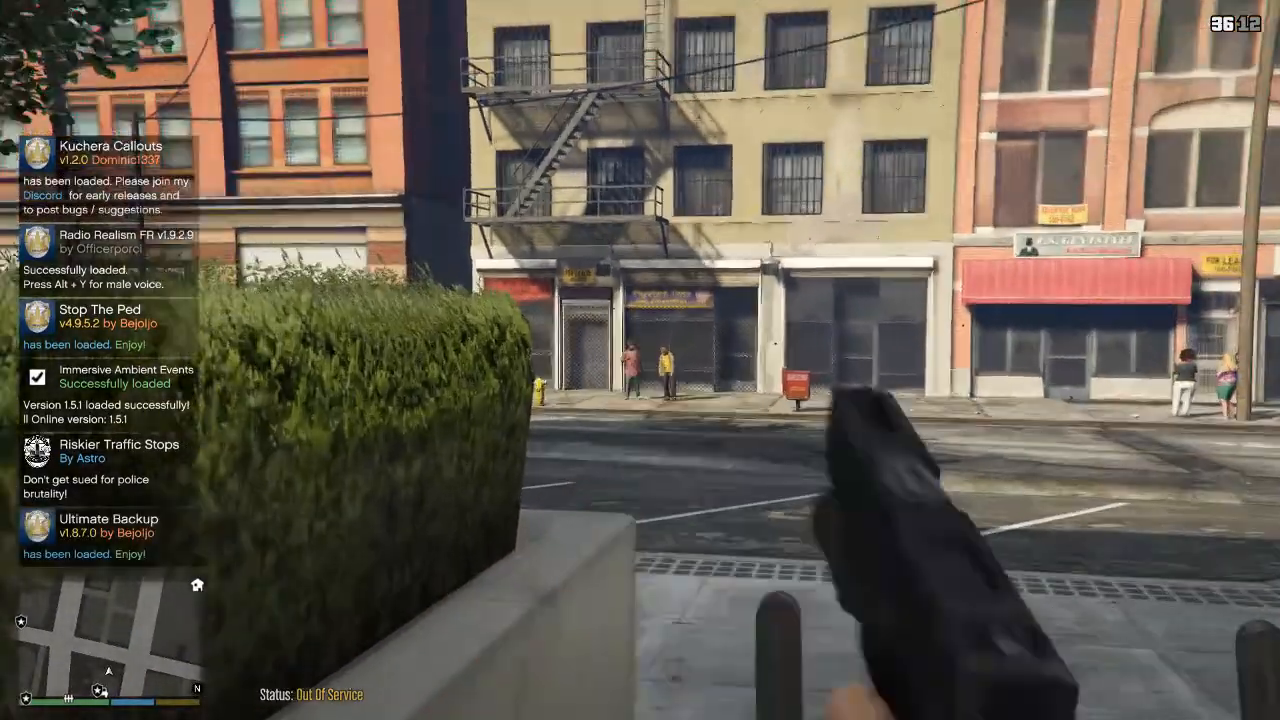
{"action": "right_click", "coordinate": [640, 360]}
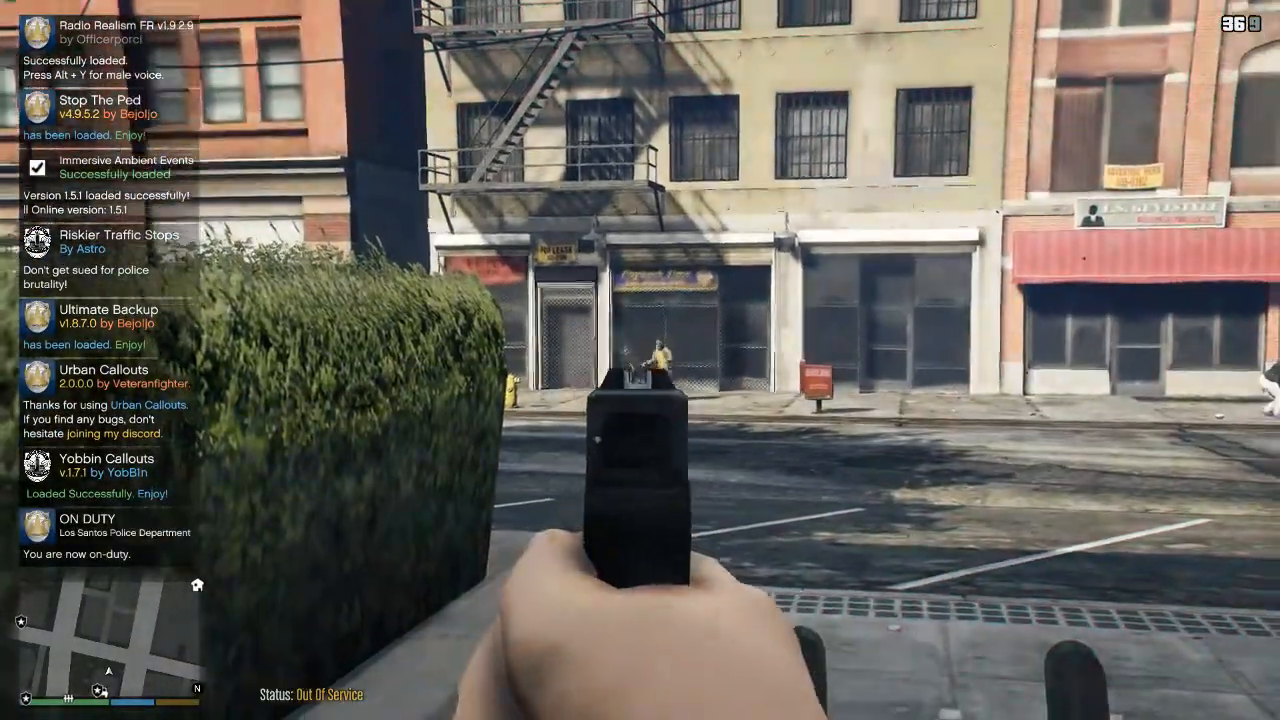
{"action": "key", "text": "v"}
Run along the station wall, put the pistol away, and continue down the steps toward the police car parked on Sinner St.
{"action": "key", "text": "w"}
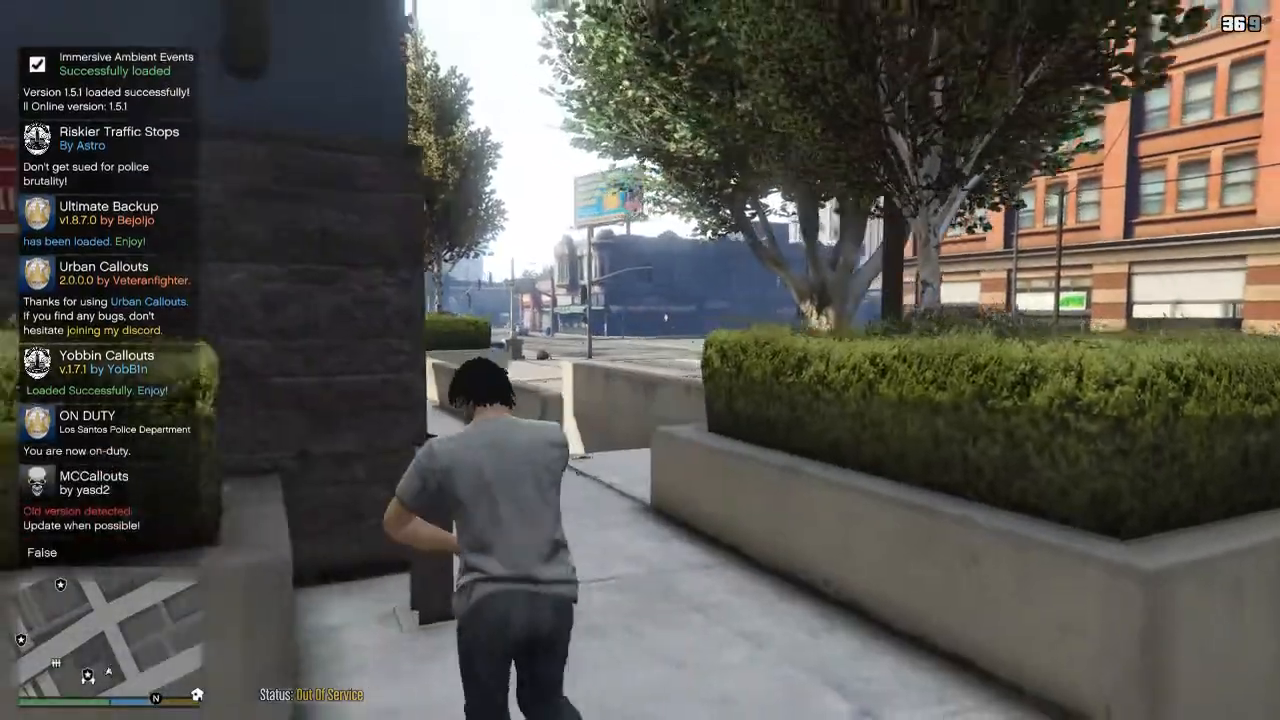
{"action": "key", "text": "w"}
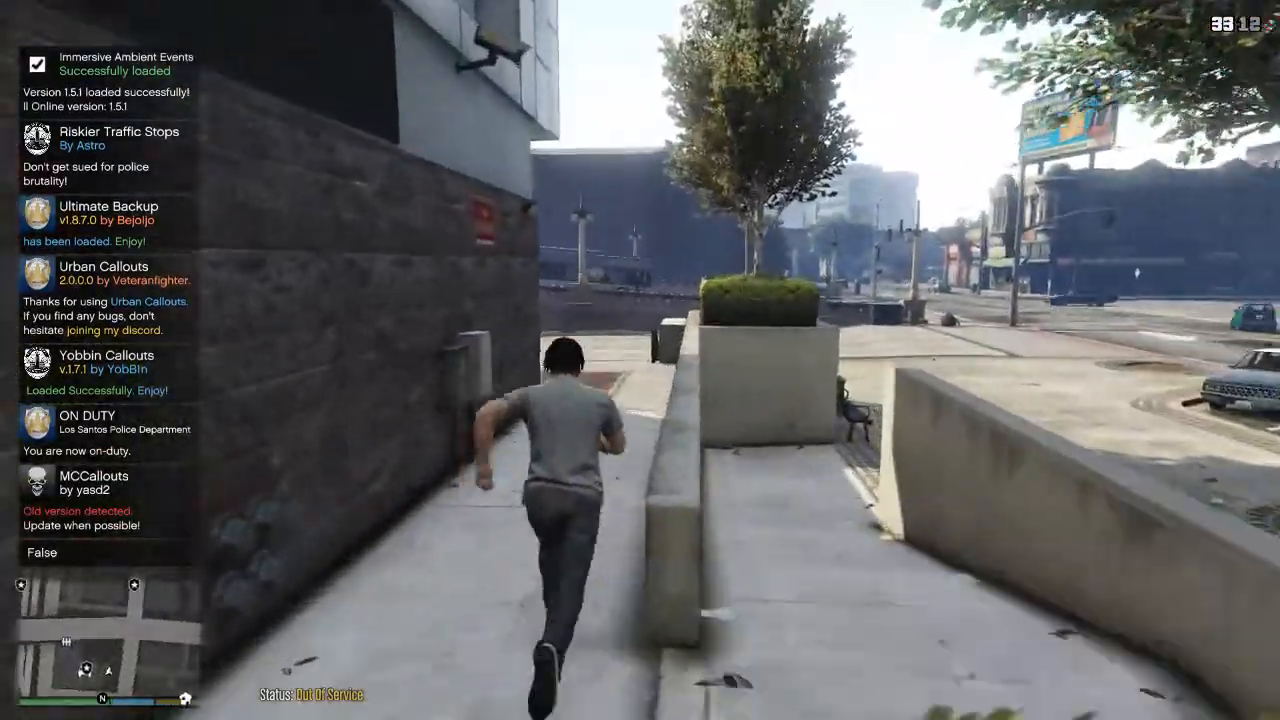
{"action": "key", "text": "w"}
{"action": "key", "text": "Tab"}
{"action": "key", "text": "Tab"}
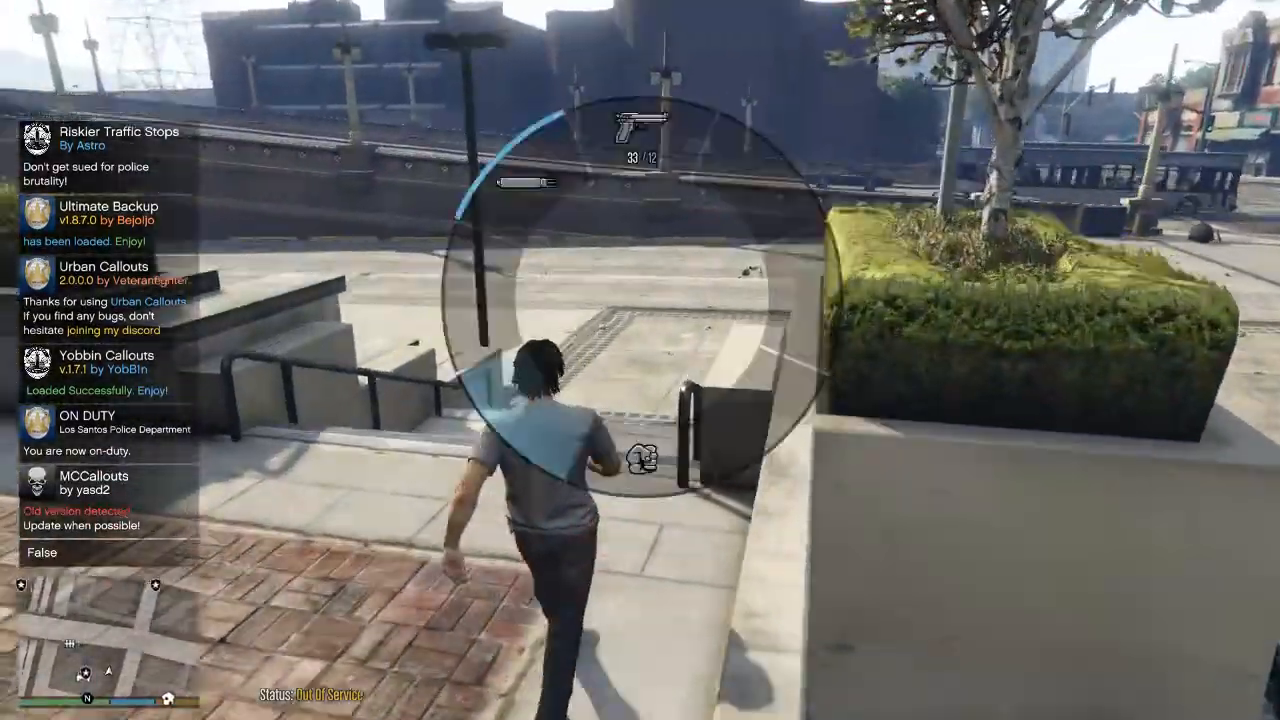
{"action": "key", "text": "w"}
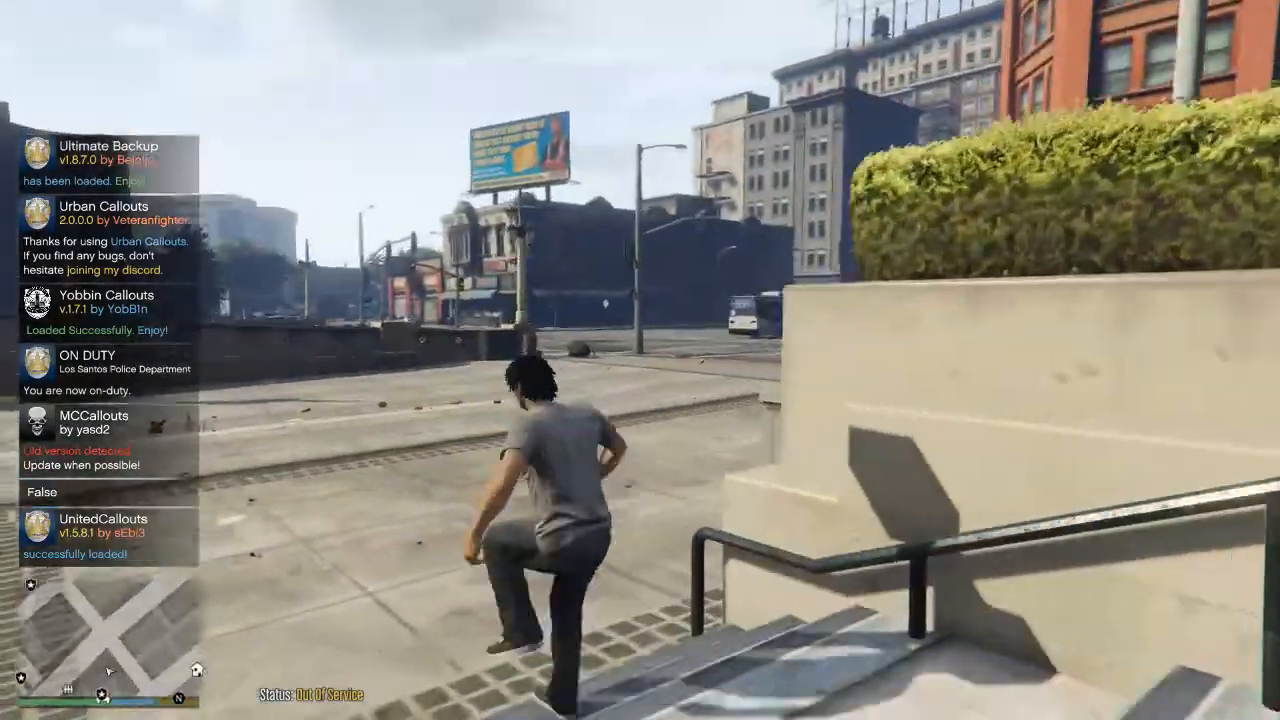
{"action": "key", "text": "w"}
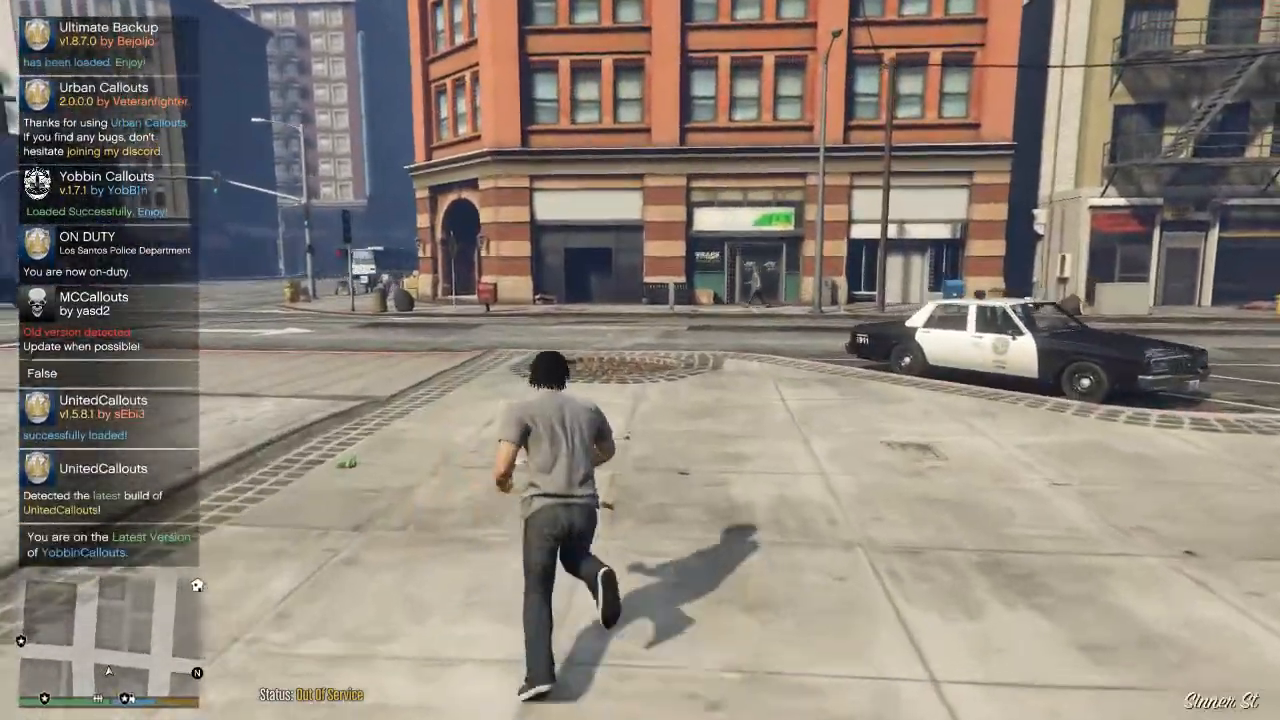
{"action": "key", "text": "w"}
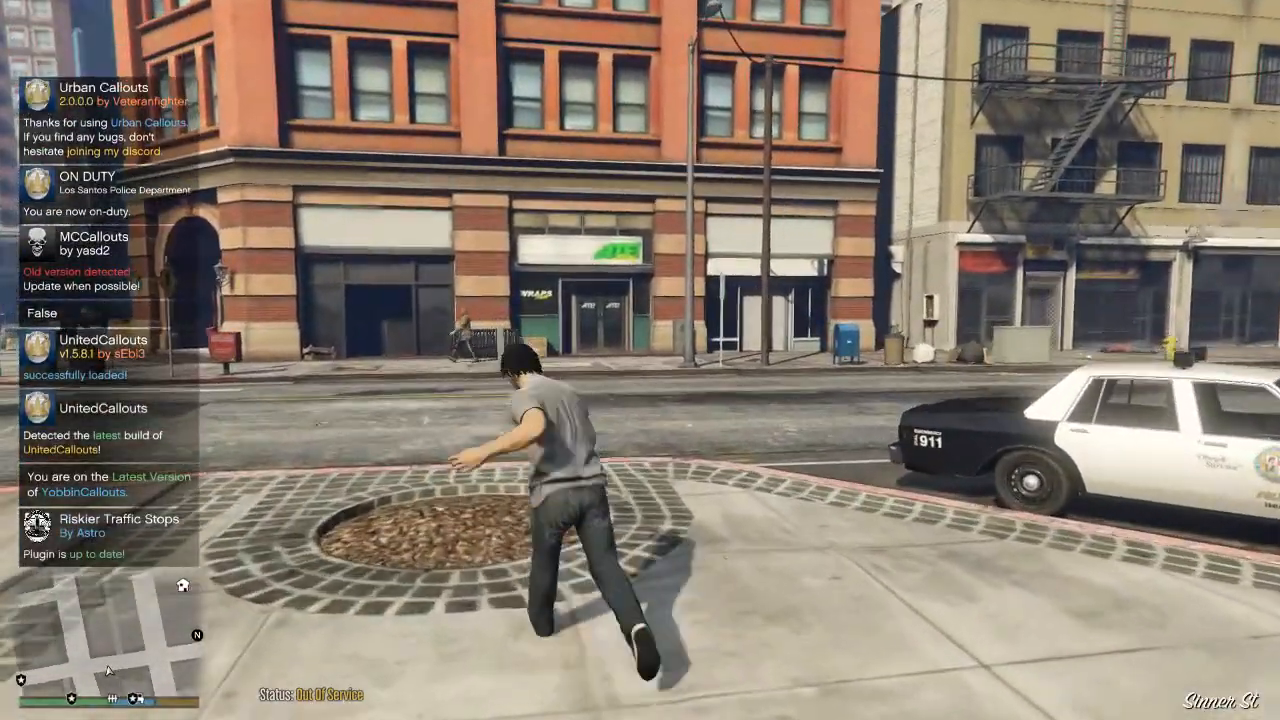
Dismiss the Rockstar overlay and quit Grand Theft Auto V, confirming the exit.
{"action": "key", "text": "Escape"}
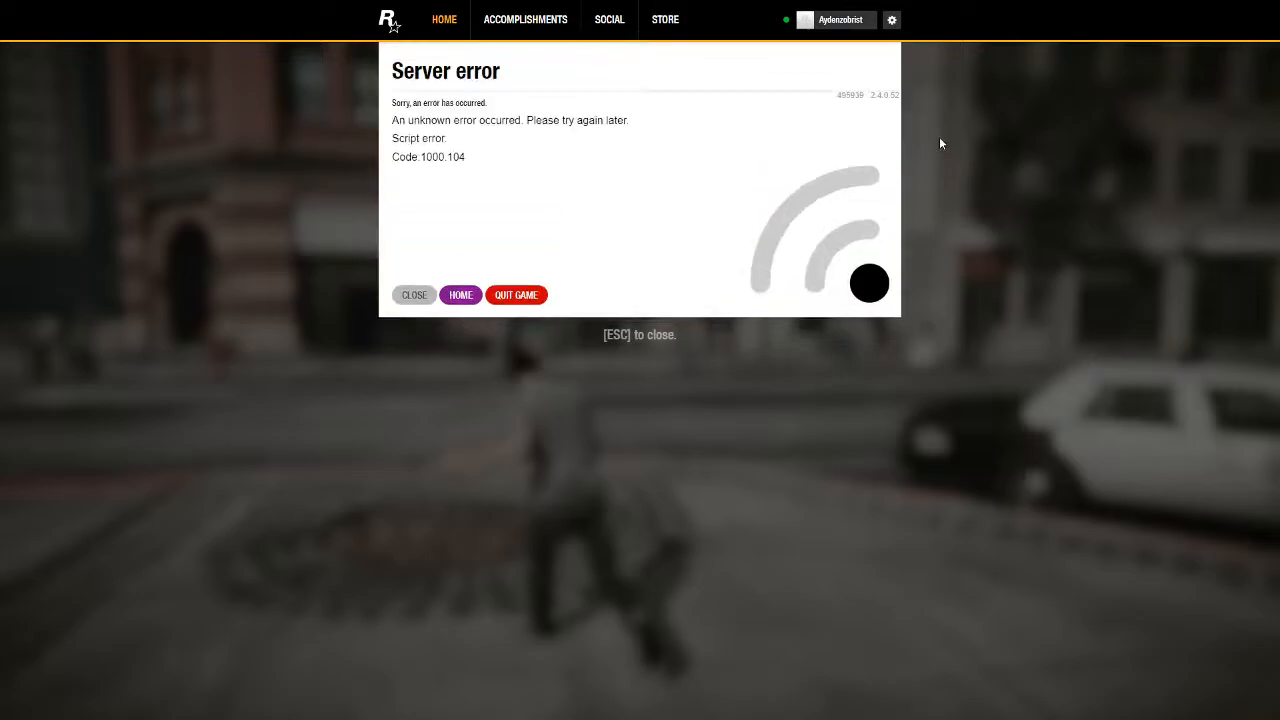
{"action": "key", "text": "Escape"}
{"action": "left_click", "coordinate": [868, 136]}
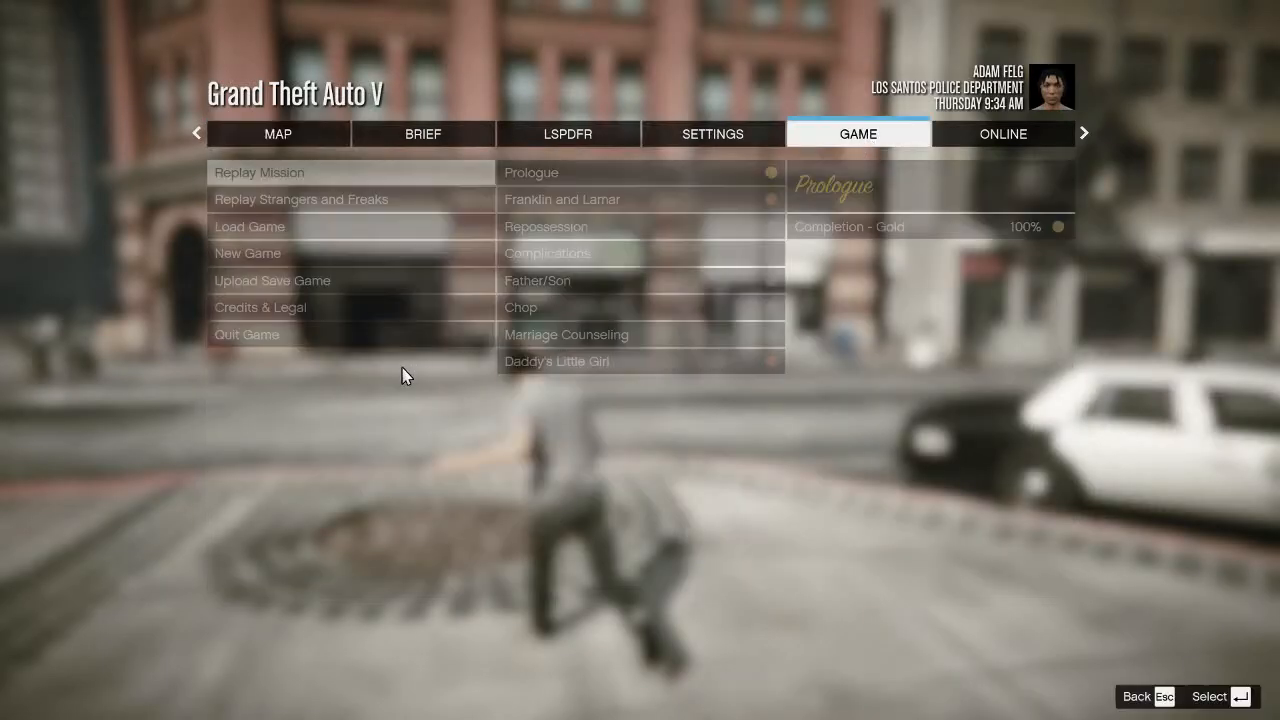
{"action": "left_click", "coordinate": [402, 340]}
{"action": "left_click", "coordinate": [400, 340]}
{"action": "key", "text": "Return"}
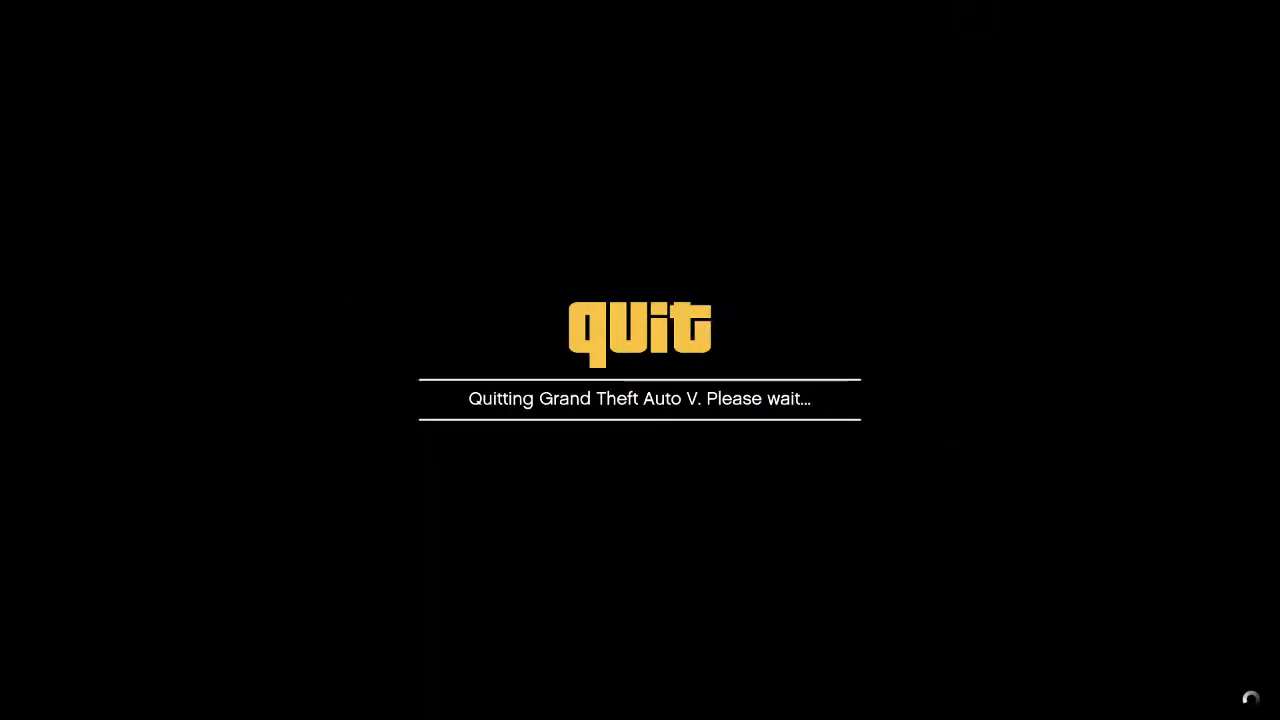